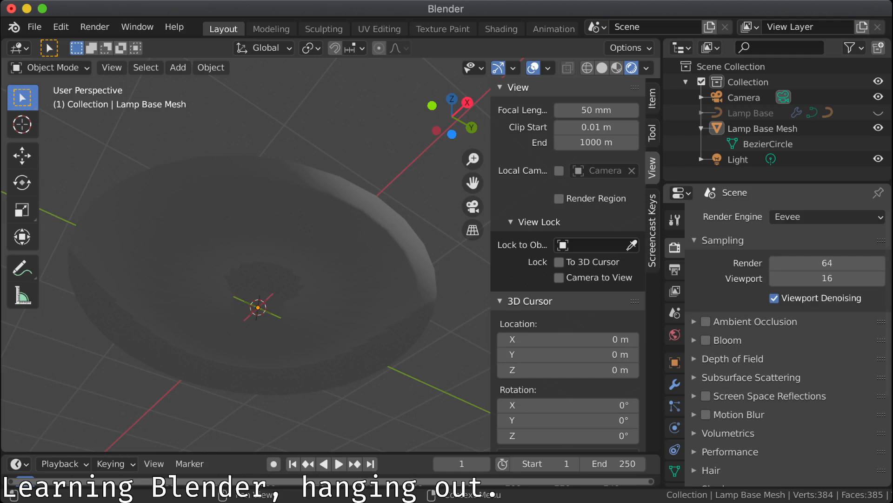
Step: Preview the lamp base mesh from below and above with the Cycles render engine, and return the engine to Eevee
left_click(828, 217)
left_click(827, 268)
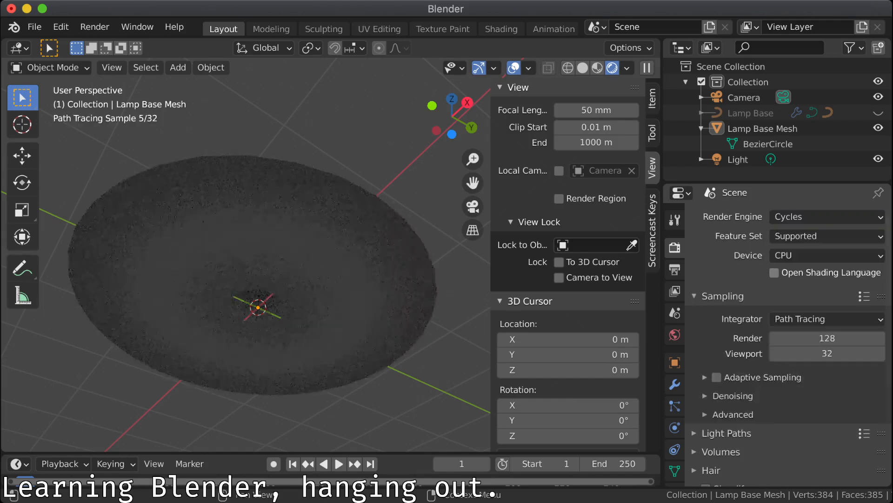
middle_click_drag(298, 224, 279, 274)
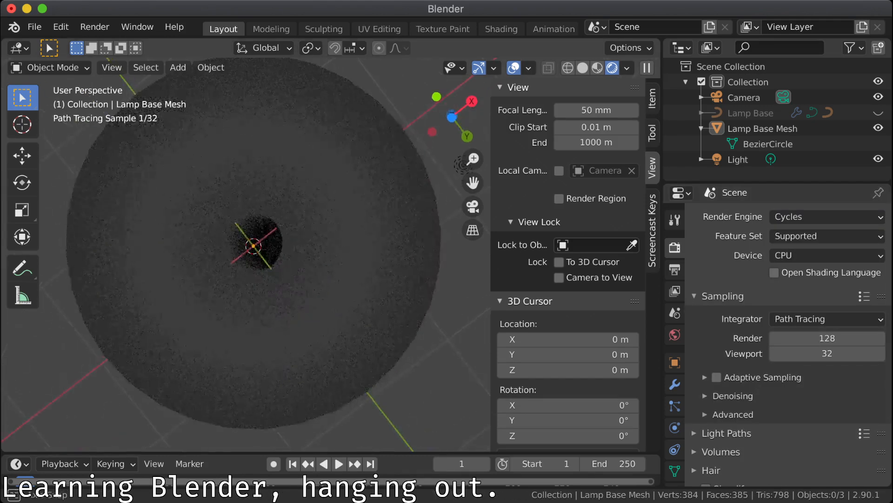
middle_click_drag(279, 195, 279, 329)
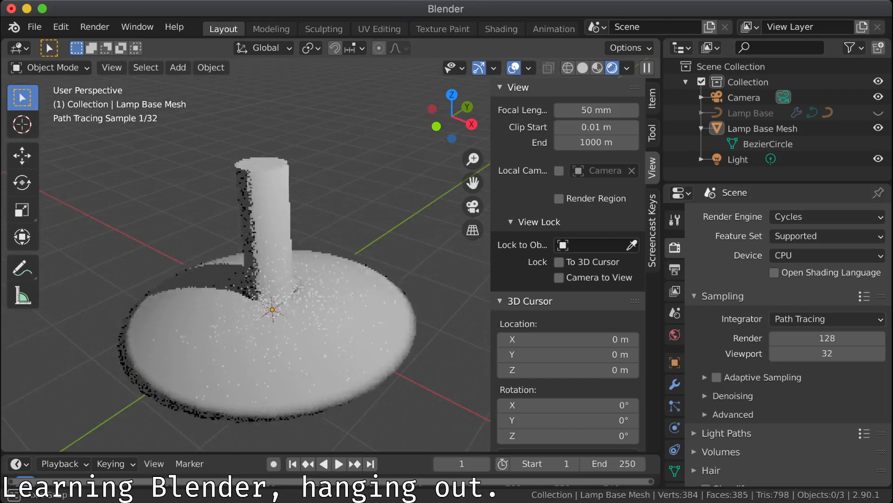
left_click(828, 217)
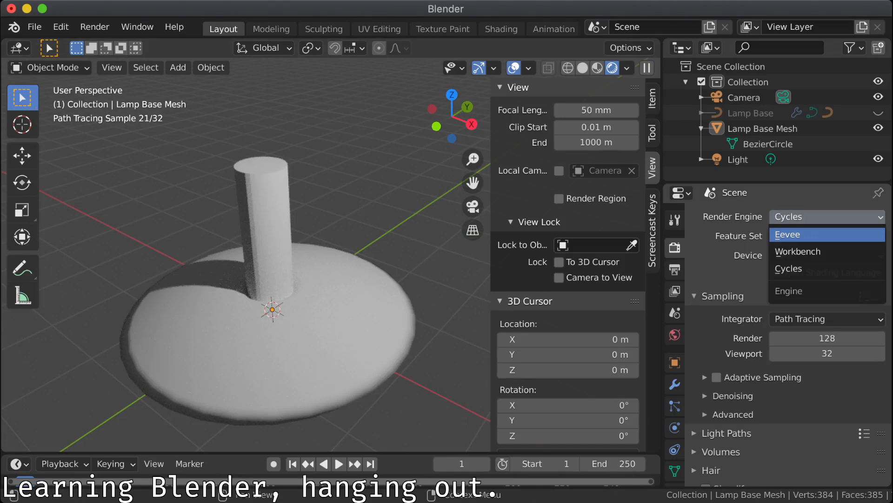
left_click(810, 234)
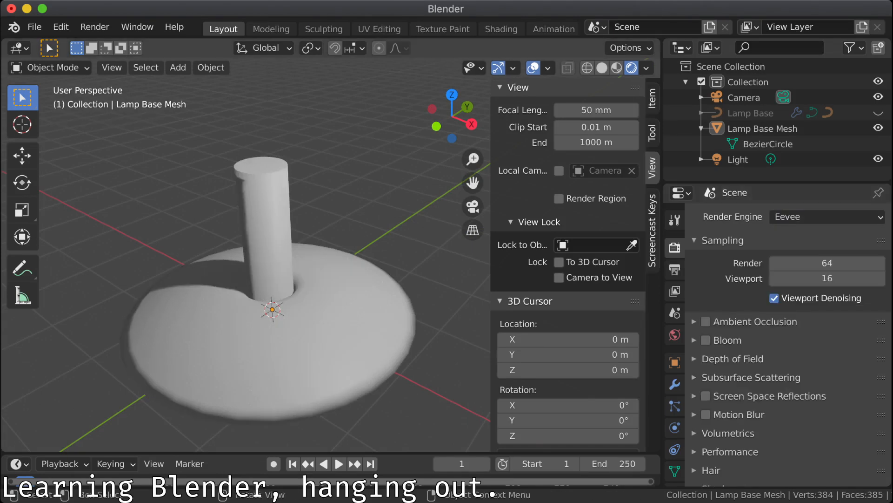
Step: Start a new General file without saving the lamp scene
key("ctrl+Right")
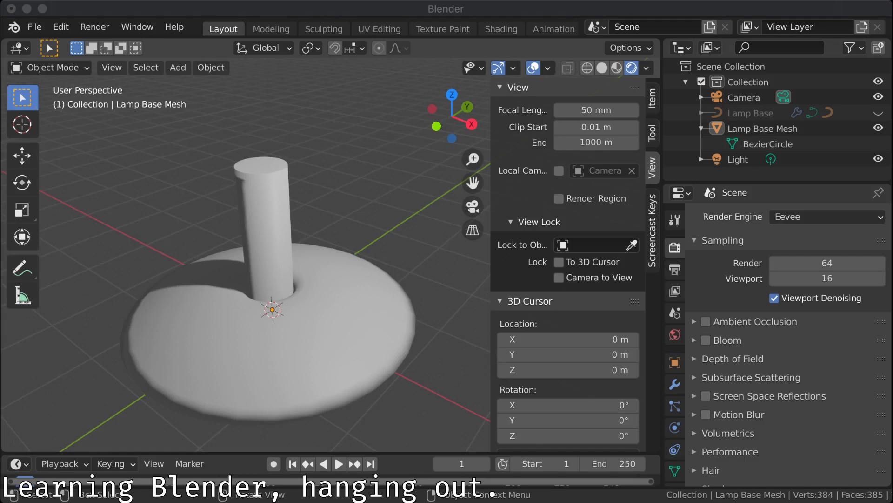
key("ctrl+n")
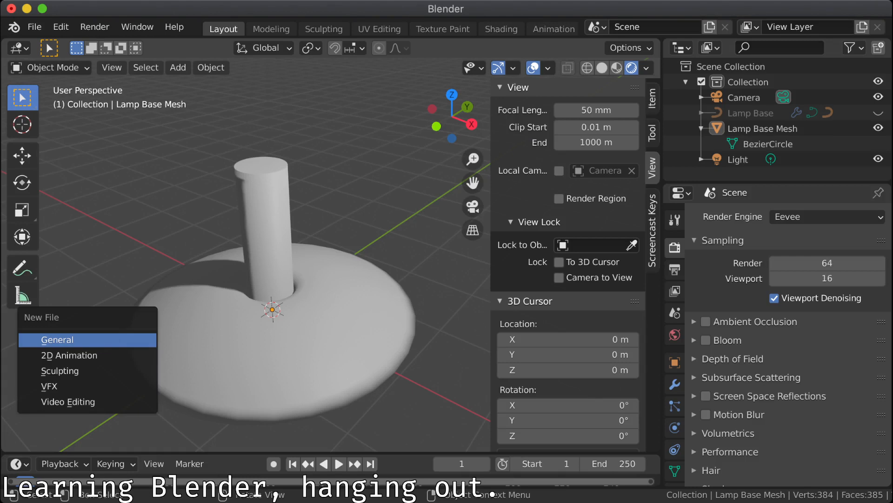
key("Return")
key("d")
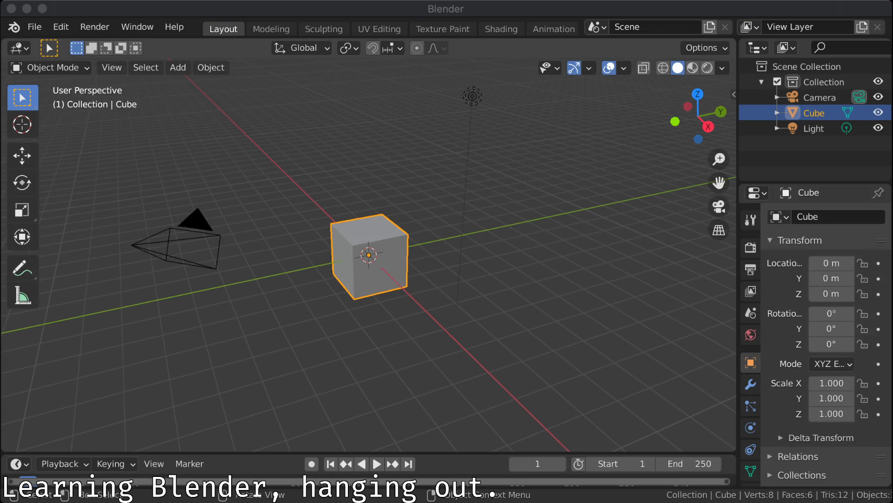
key("space")
key("a")
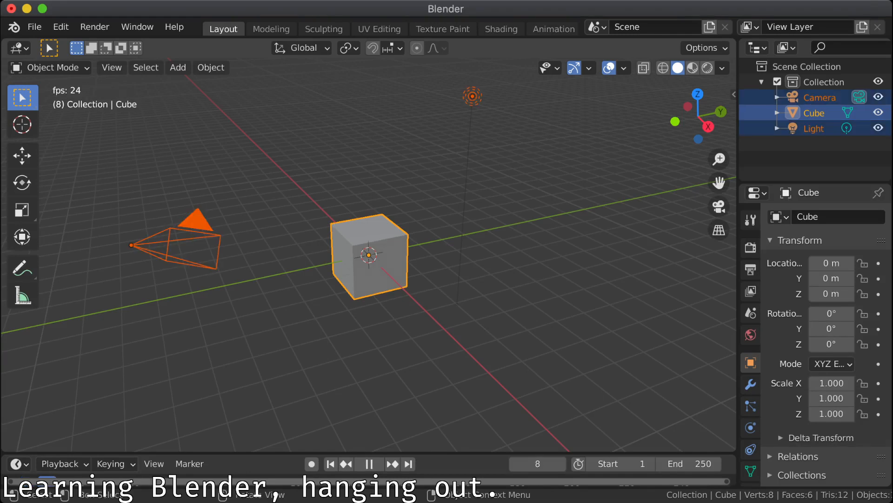
key("Escape")
Step: Add a single-bone armature at the world origin
key("shift+a")
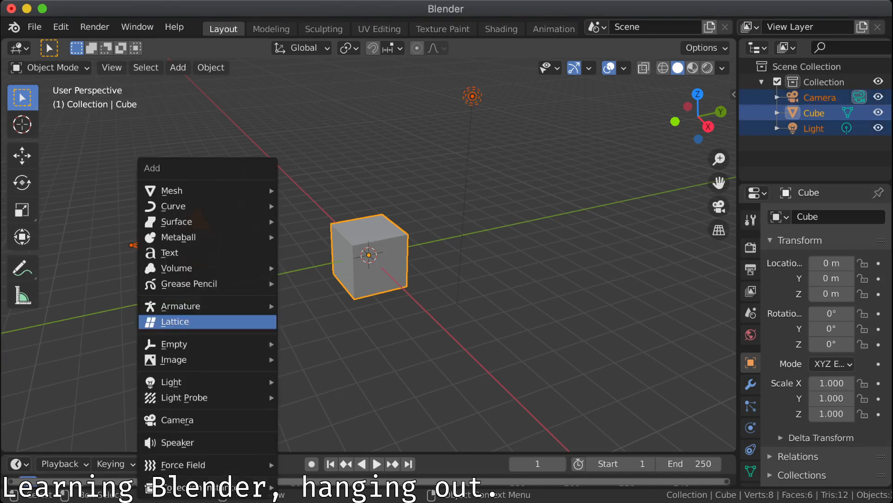
mouse_move(207, 307)
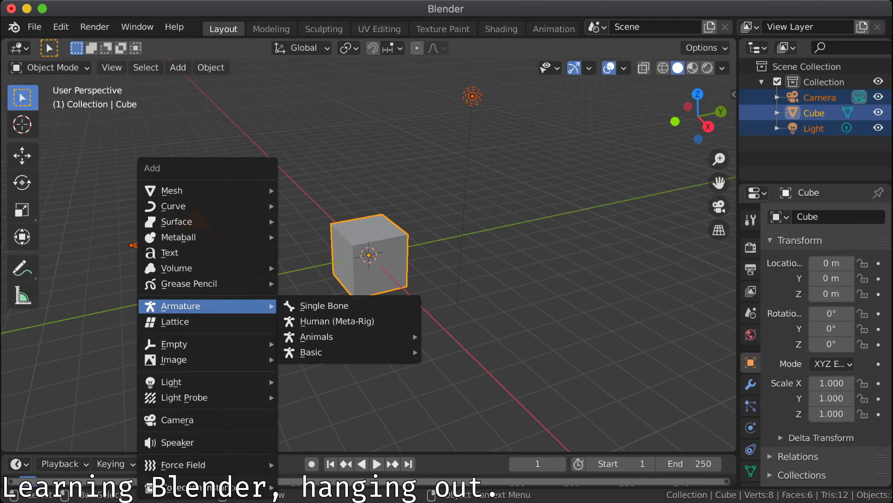
left_click(324, 305)
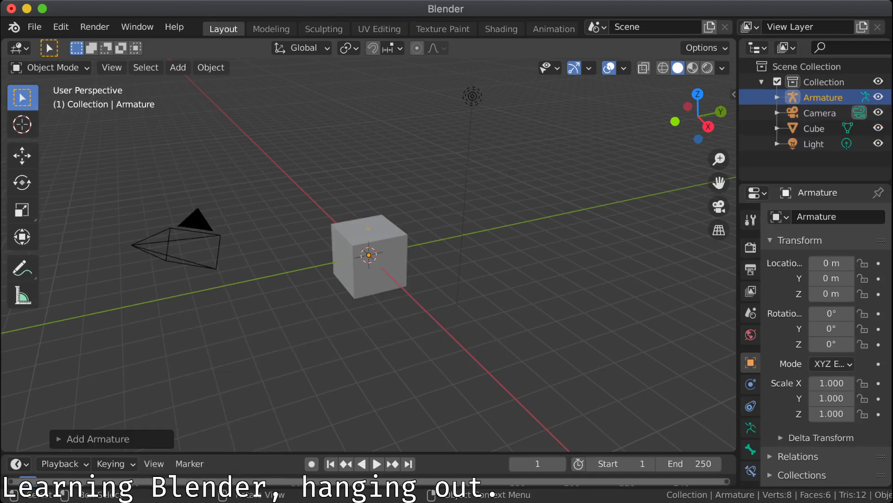
Step: Delete the default cube
left_click(354, 244)
key("x")
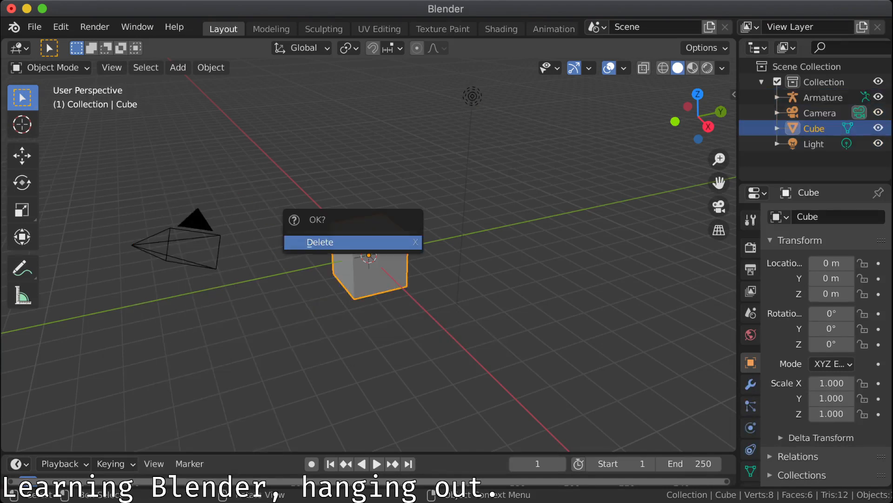
key("Return")
Step: Select and frame the armature to examine its bone, and undo back to before the cube was deleted
left_click_drag(345, 190, 424, 312)
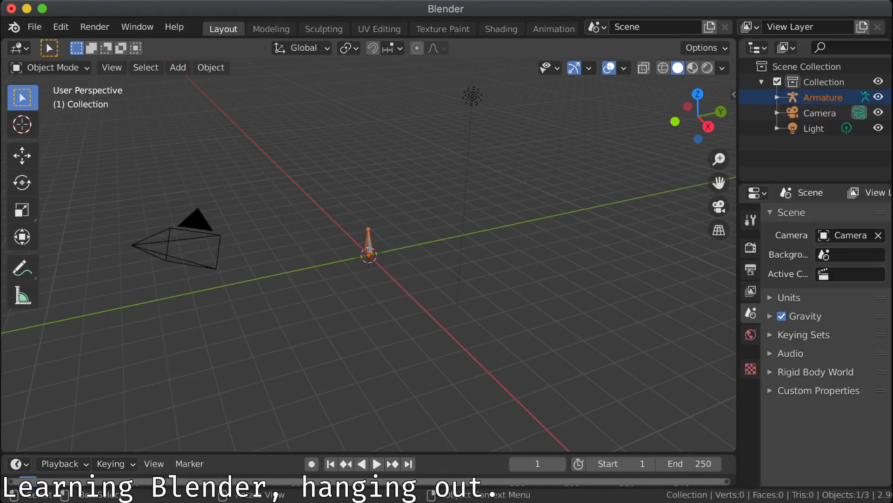
key("KP_Decimal")
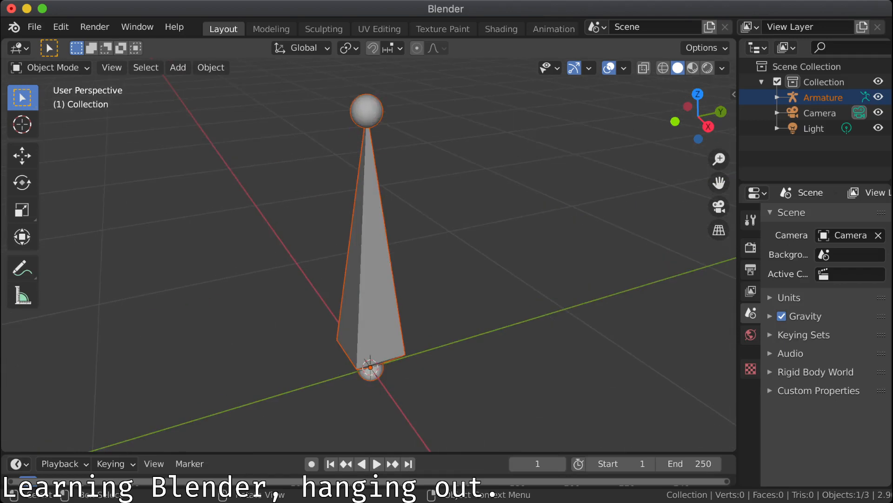
scroll(369, 255, "up", 6)
scroll(369, 255, "down", 4)
scroll(369, 255, "down", 5)
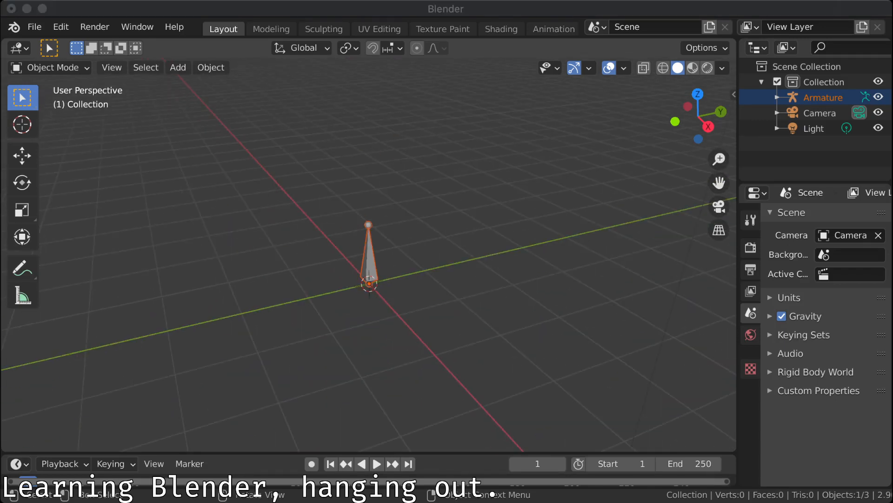
key("super+z")
key("super+z")
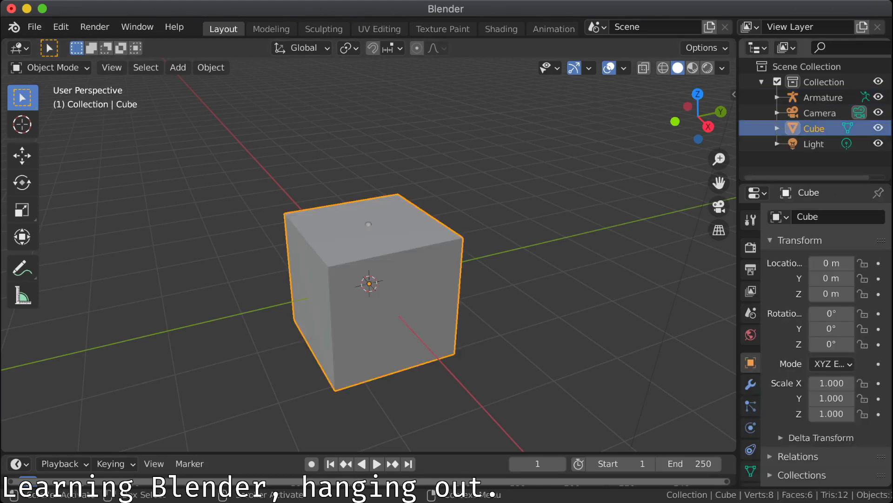
Step: Enable In Front in the armature's object viewport display settings so the bone shows through the cube
left_click(823, 97)
scroll(826, 343, "down", 5)
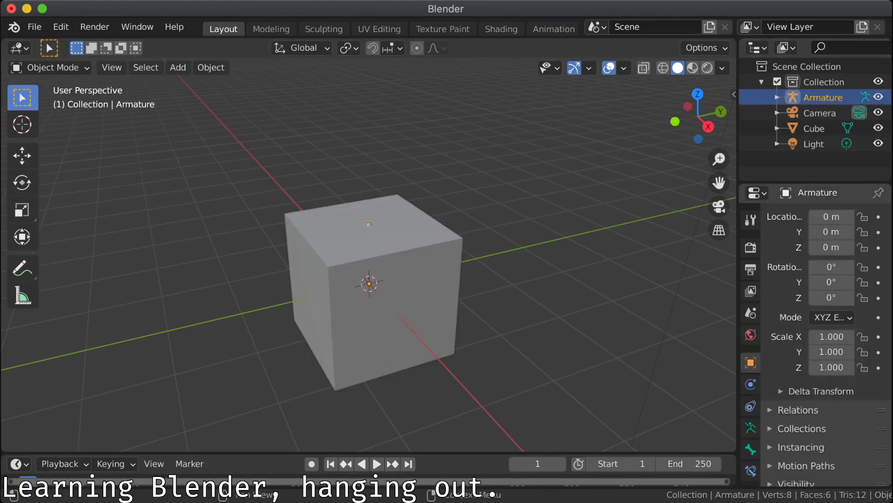
left_click(796, 440)
scroll(796, 440, "down", 4)
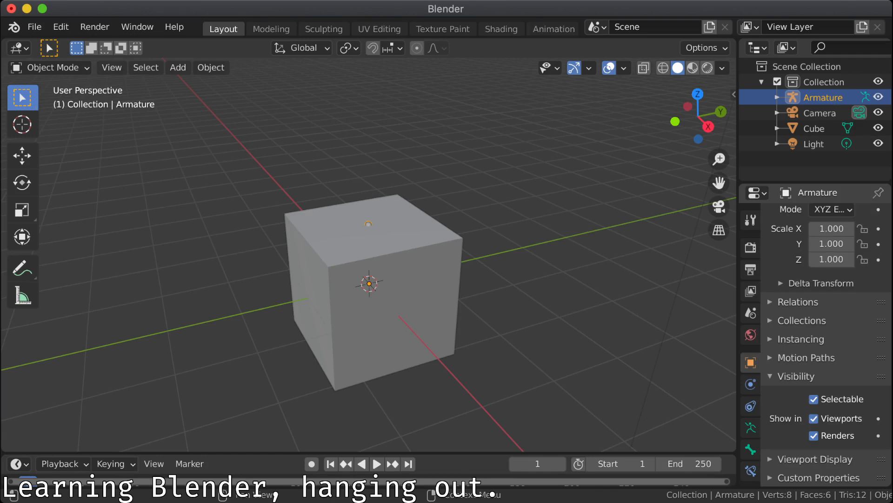
left_click(815, 459)
scroll(815, 419, "down", 5)
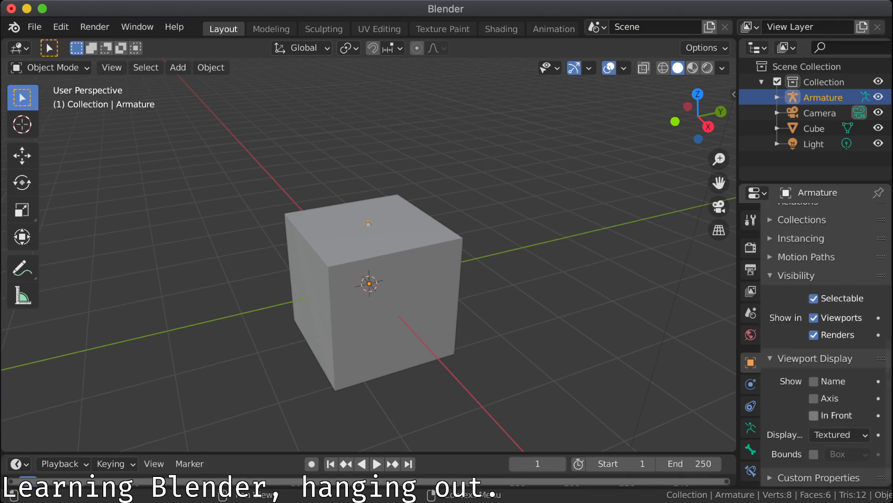
left_click(813, 415)
middle_click_drag(521, 298, 308, 285)
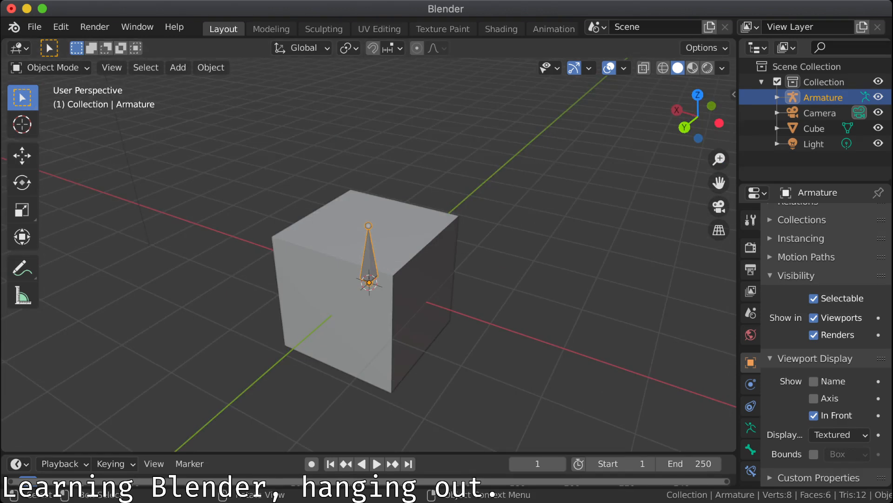
Step: Examine the armature's object properties, including the display type, motion paths, instancing and visibility settings
key("super+Tab")
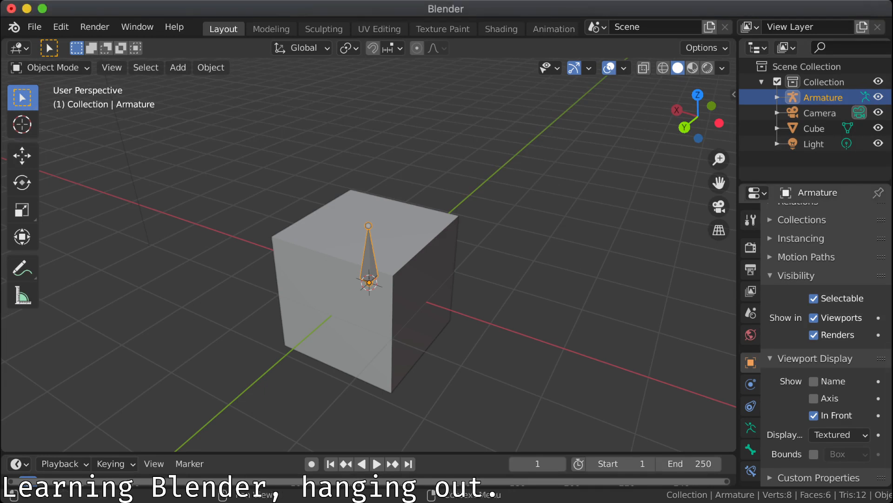
left_click(837, 435)
left_click(838, 434)
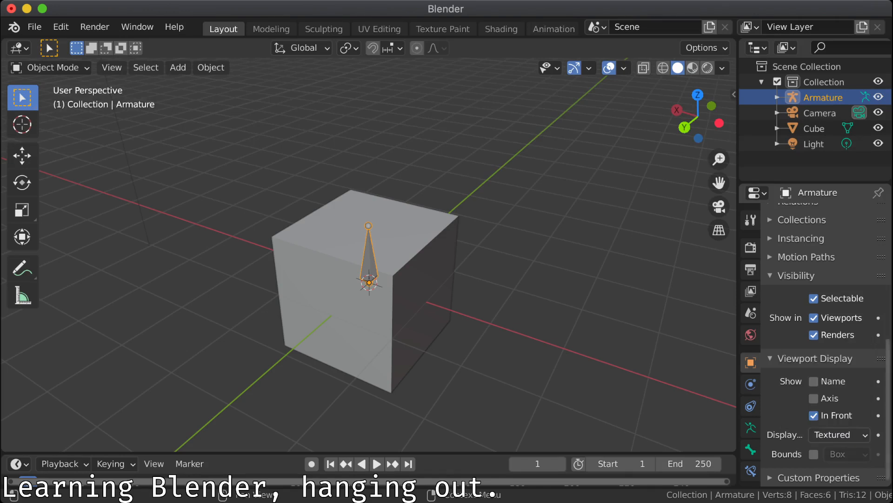
left_click(838, 435)
left_click(838, 434)
left_click(806, 257)
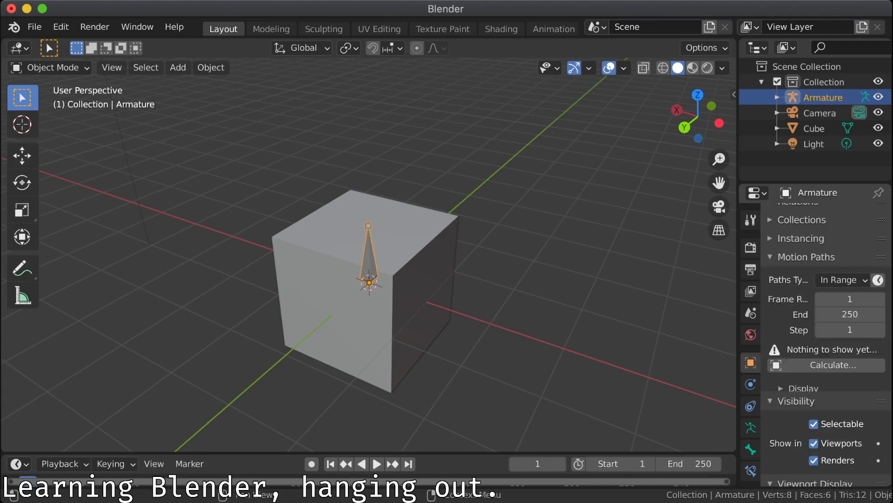
left_click(806, 257)
left_click(801, 238)
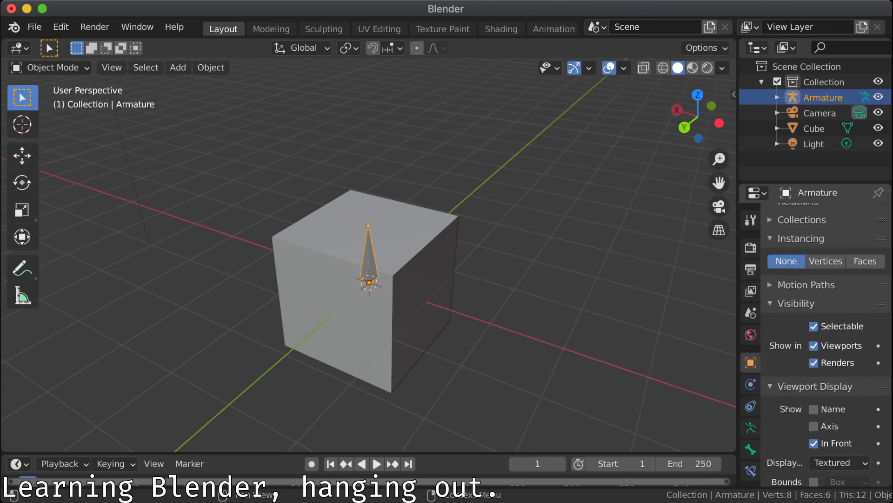
left_click(801, 238)
scroll(801, 238, "up", 4)
scroll(800, 238, "up", 1)
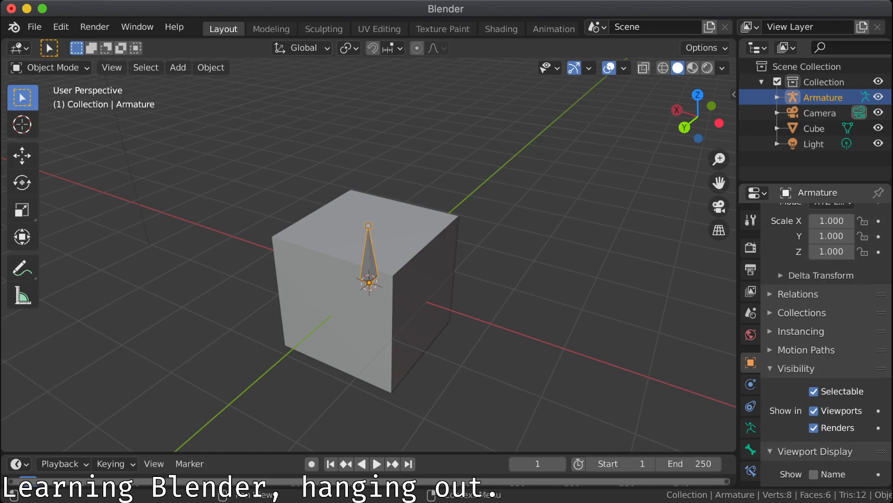
scroll(827, 344, "up", 8)
scroll(826, 344, "down", 12)
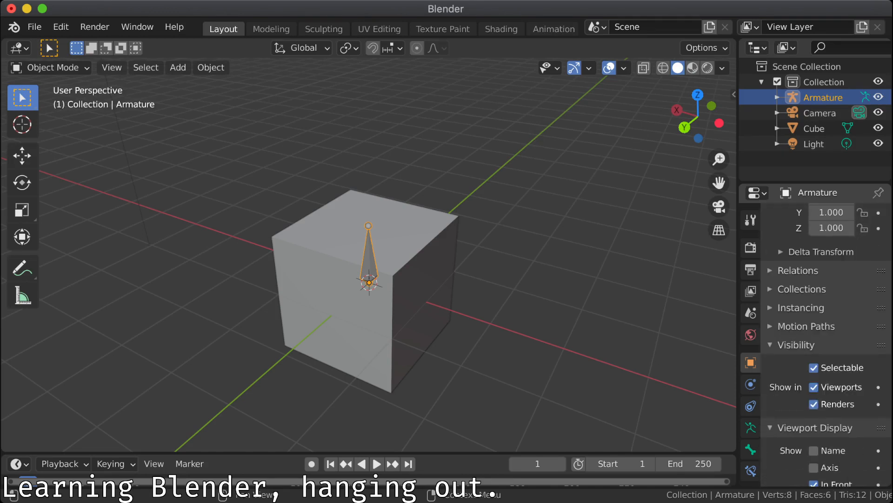
scroll(826, 344, "down", 4)
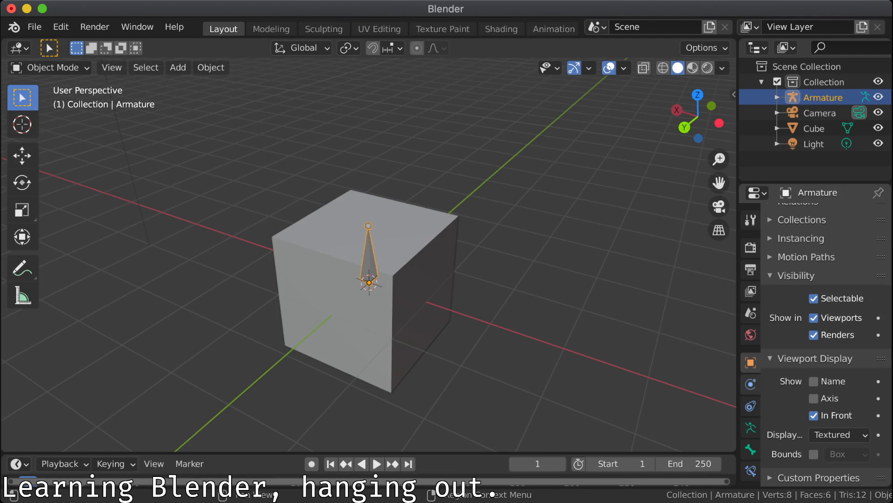
Step: Examine the bone's Bendy Bones, Relations, Deform, Viewport Display and Custom Properties settings, and the armature's data and object constraints
left_click(750, 449)
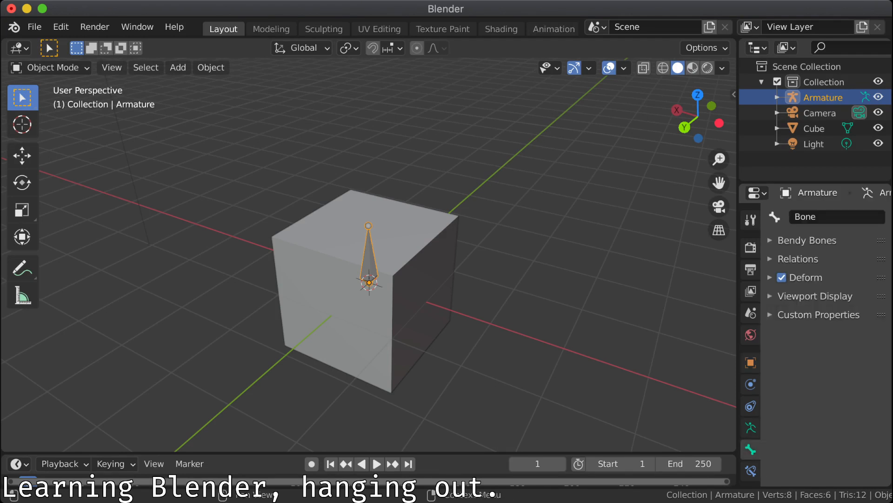
left_click(807, 240)
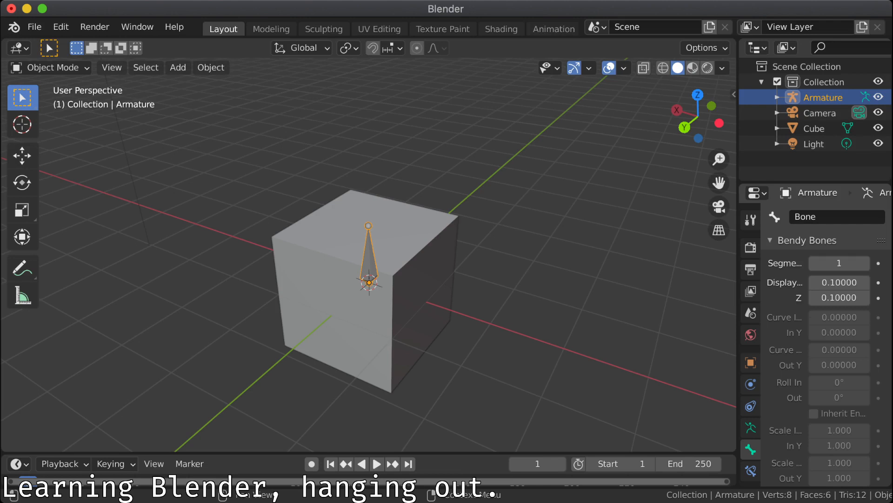
left_click(807, 240)
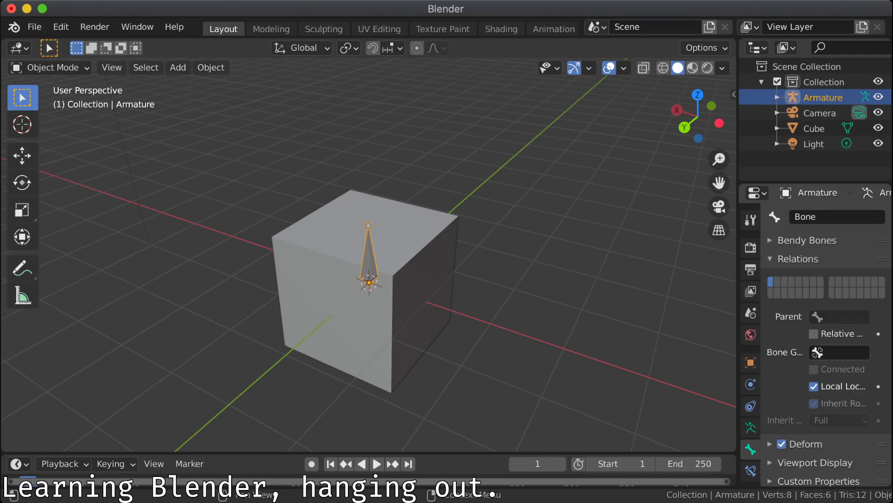
left_click(798, 258)
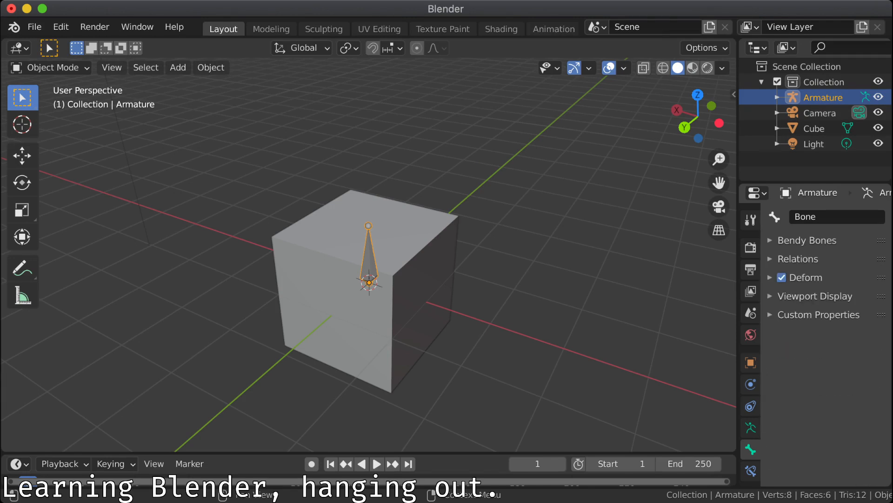
left_click(816, 296)
left_click(815, 296)
left_click(806, 278)
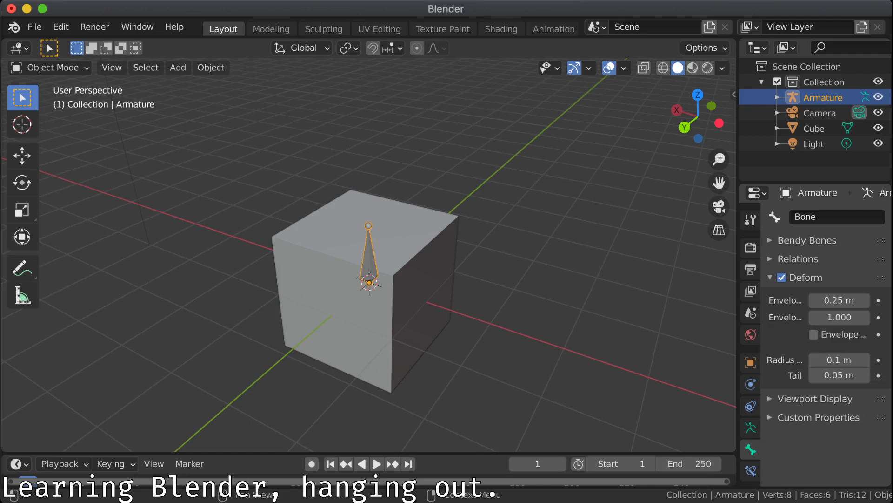
left_click(806, 277)
left_click(819, 314)
left_click(819, 314)
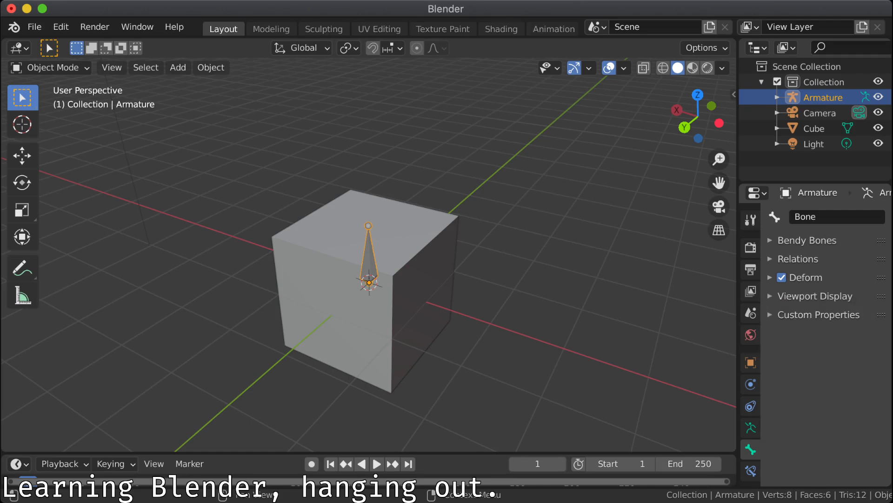
left_click(751, 428)
left_click(751, 405)
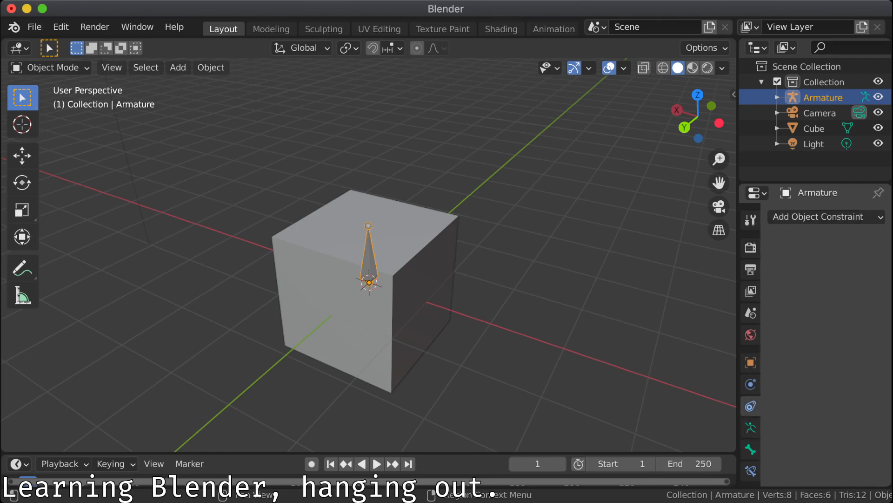
Step: Examine the armature's physics, constraint, data and object properties, including its transform, visibility and viewport display settings
left_click(750, 384)
left_click(751, 362)
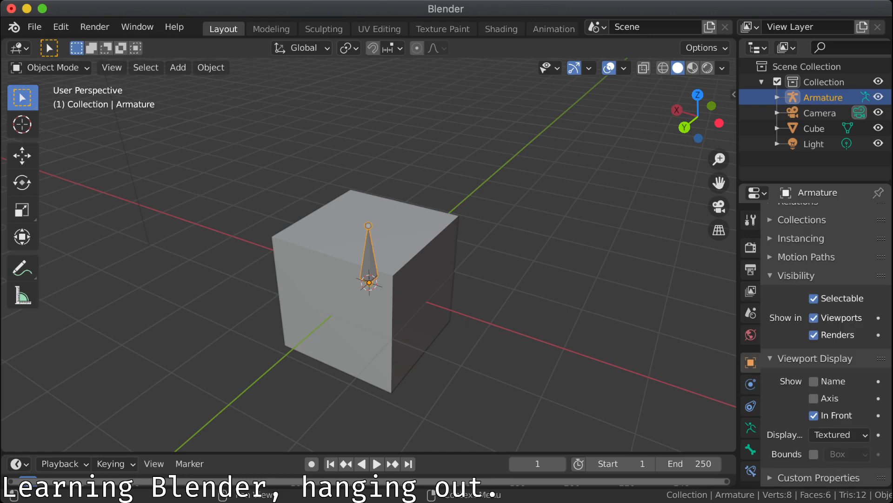
left_click(751, 427)
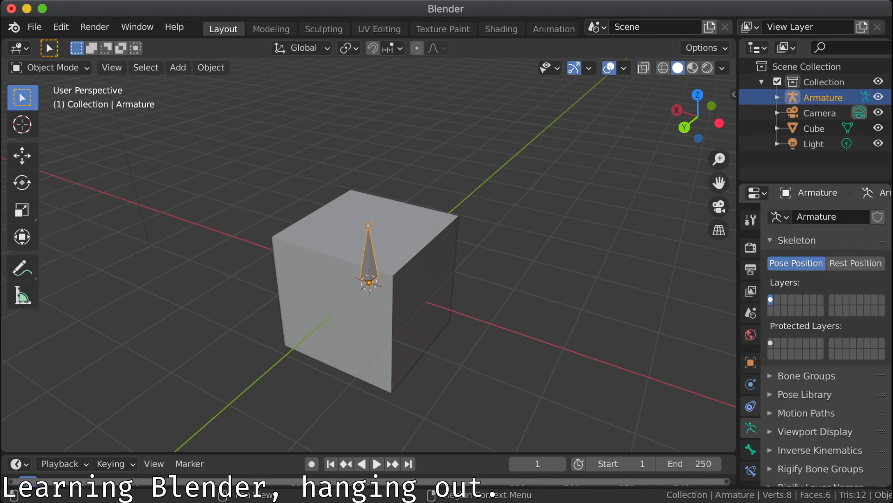
scroll(751, 344, "down", 2)
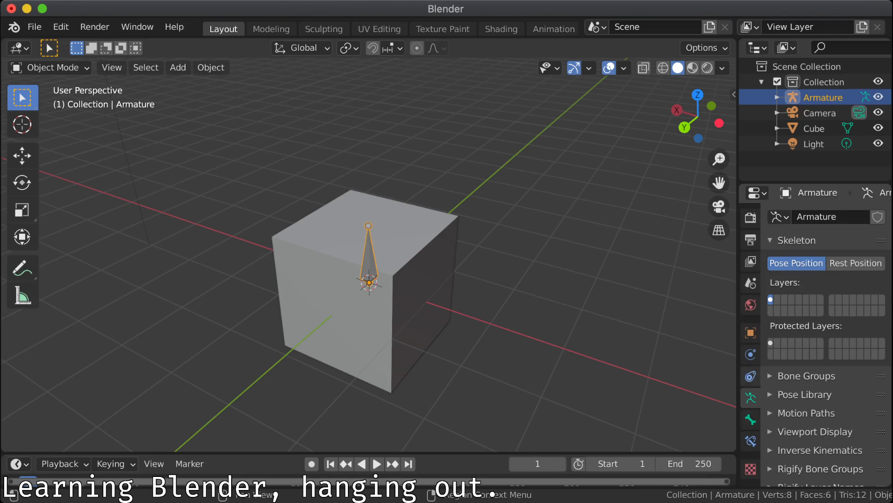
left_click(751, 376)
left_click(751, 354)
left_click(750, 332)
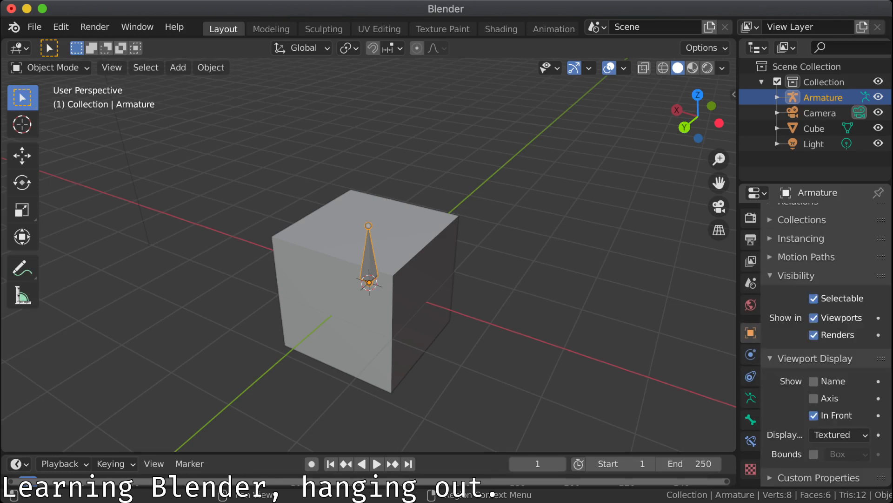
scroll(826, 342, "up", 10)
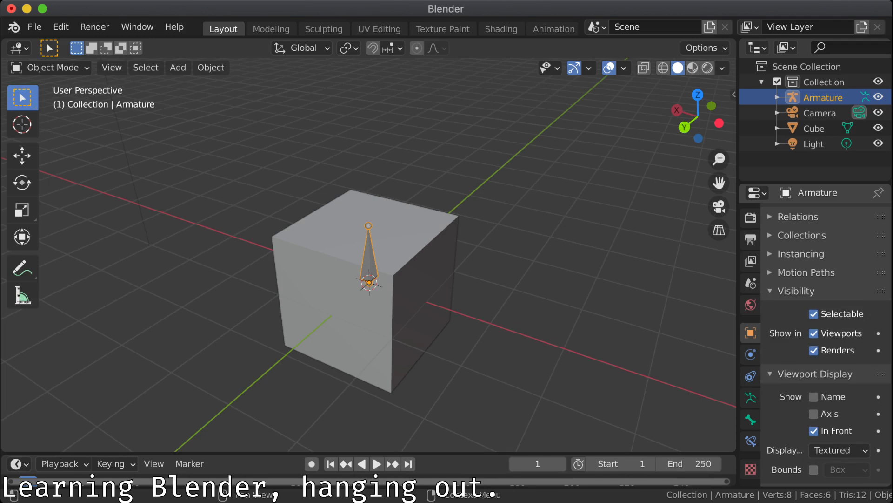
scroll(826, 343, "up", 4)
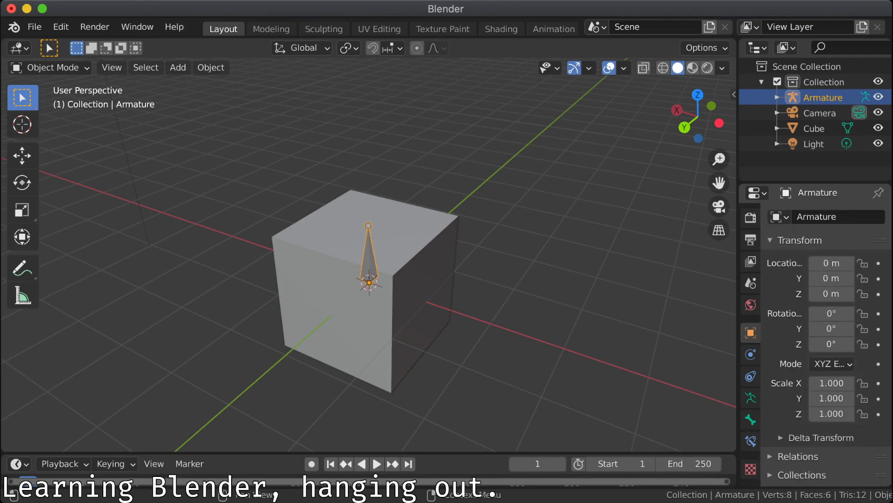
left_click(800, 240)
scroll(826, 343, "down", 3)
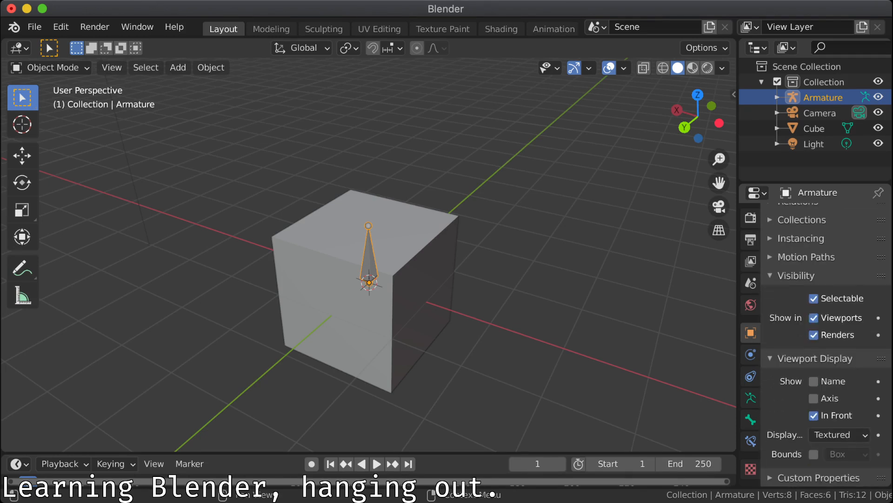
Step: Try the Solid, Wire and Bounds display types on the armature and return it to Textured
key("super+Tab")
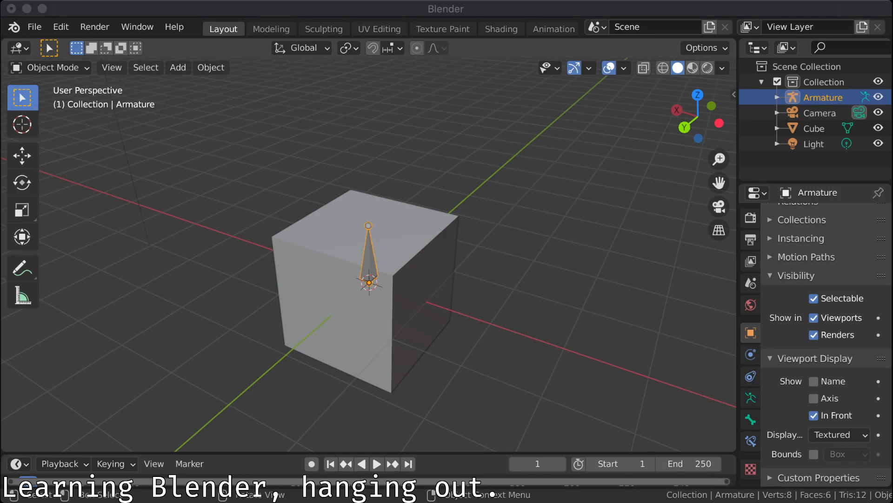
key("super+Tab")
left_click(840, 435)
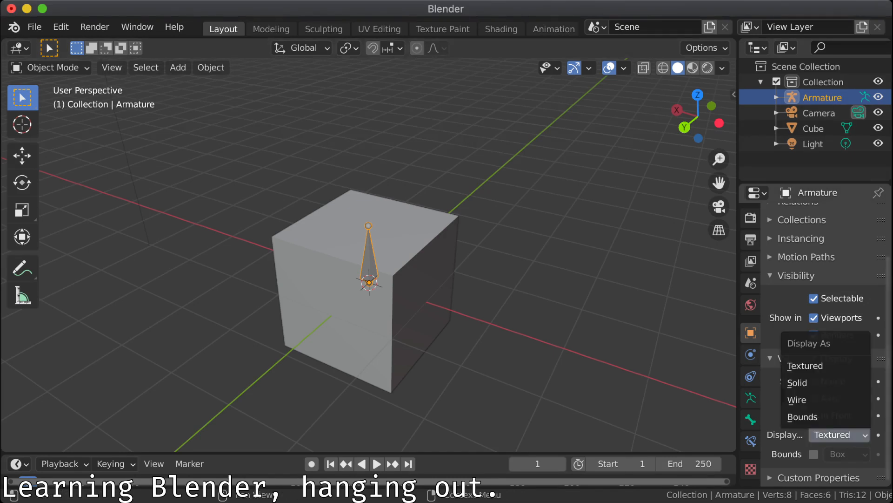
left_click(826, 382)
left_click(839, 434)
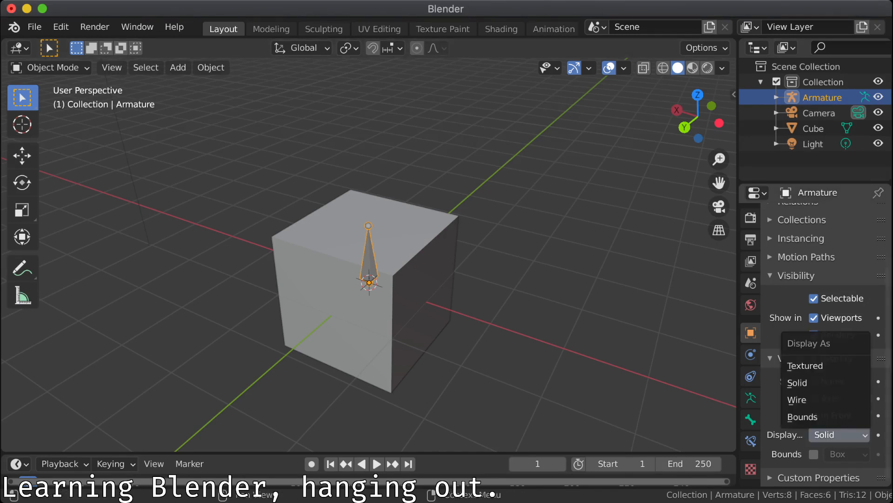
left_click(825, 399)
left_click(839, 434)
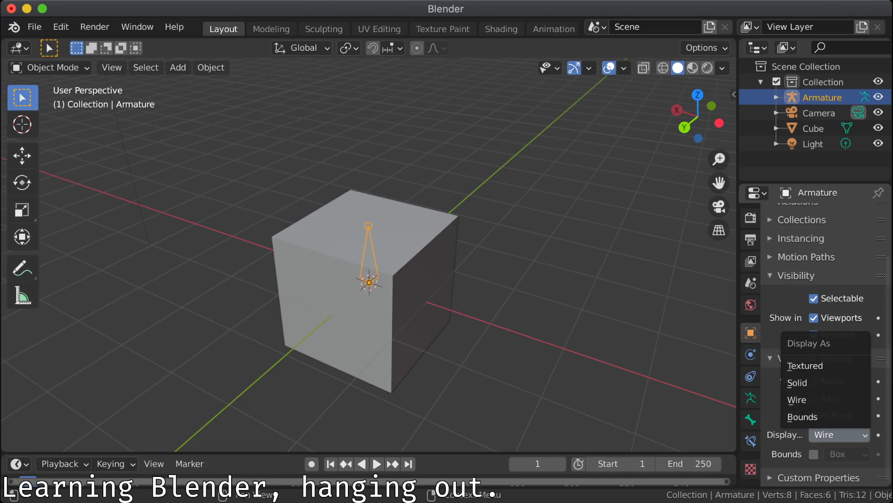
left_click(802, 417)
left_click(839, 434)
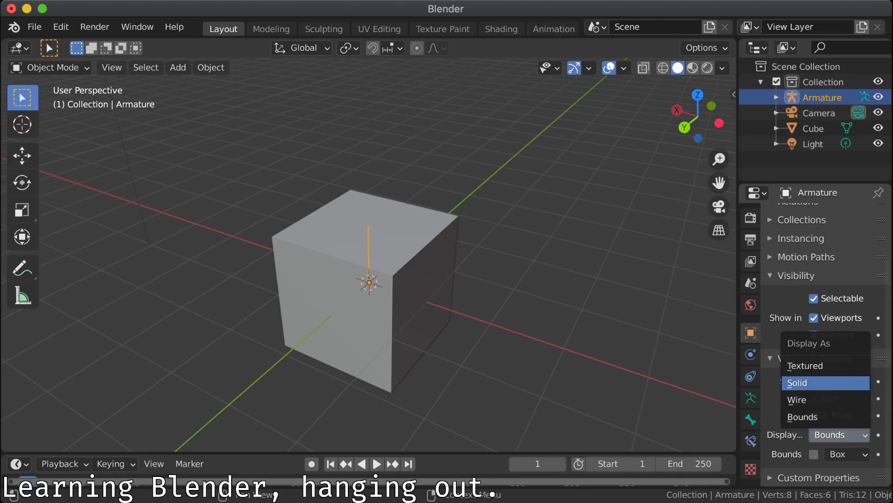
left_click(826, 366)
Step: Enable the Screencast Keys overlay in the 3D viewport and show the active tool's settings in the sidebar
middle_click_drag(488, 289, 407, 256)
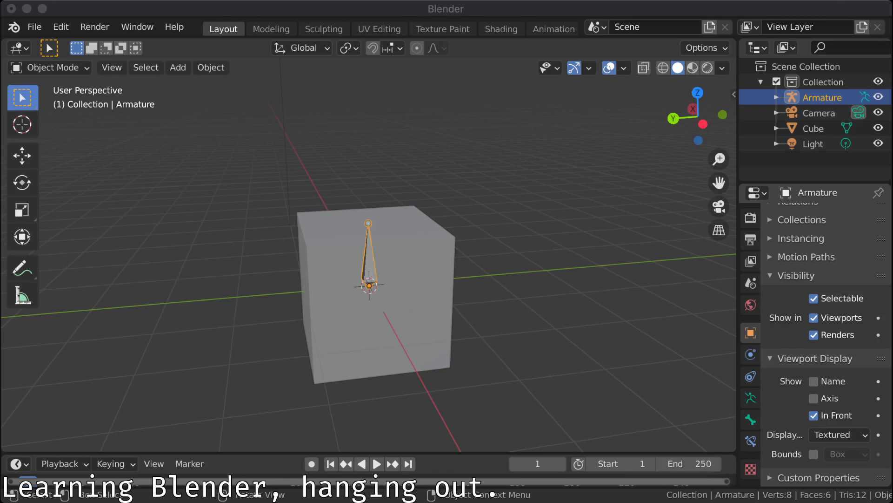
key("super+Tab")
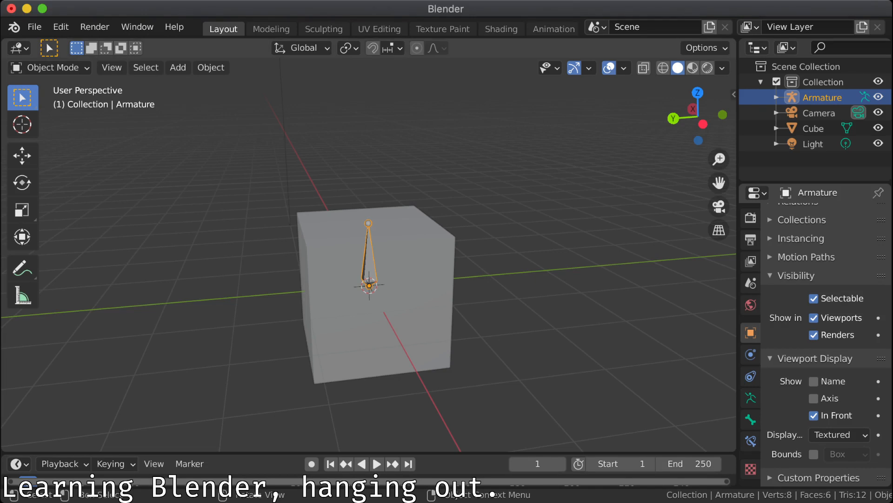
key("n")
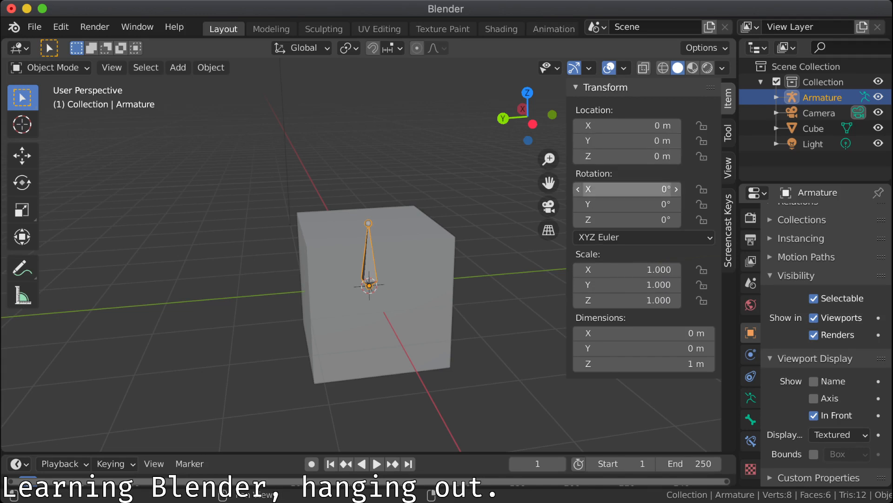
left_click(728, 230)
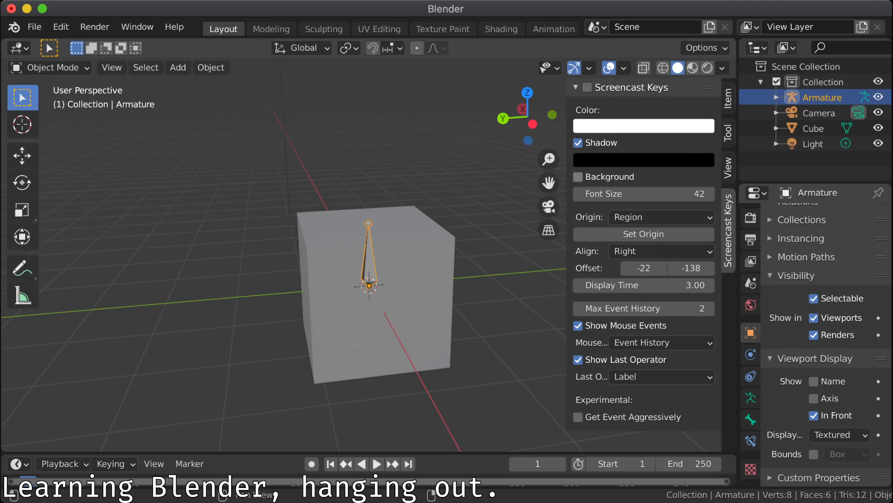
left_click(587, 87)
left_click(728, 167)
left_click(729, 132)
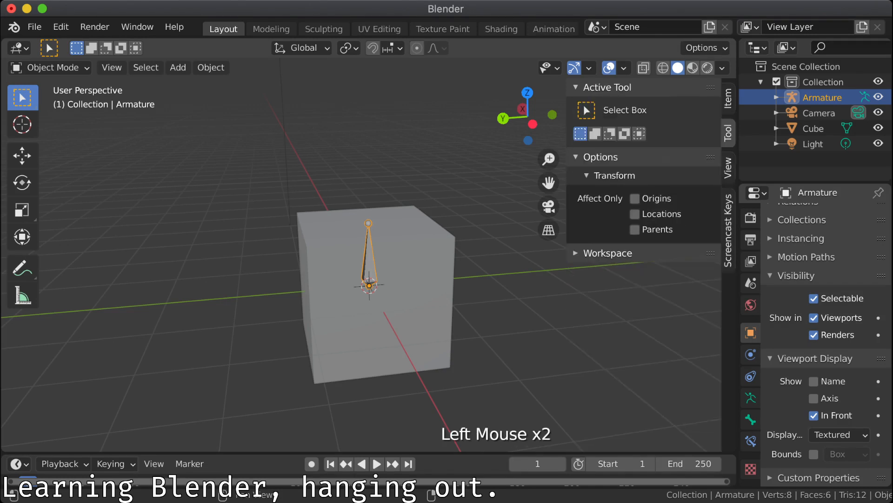
Step: Select only the cube and delete it from the scene
left_click(517, 308)
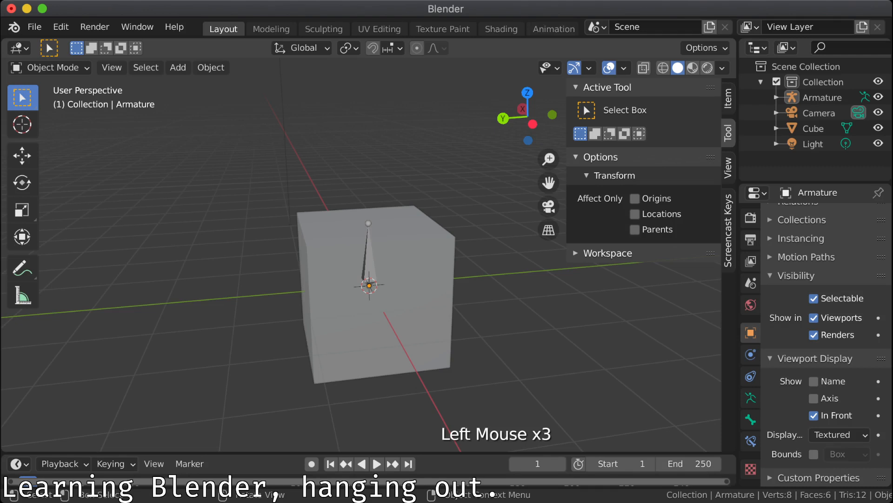
left_click(414, 298)
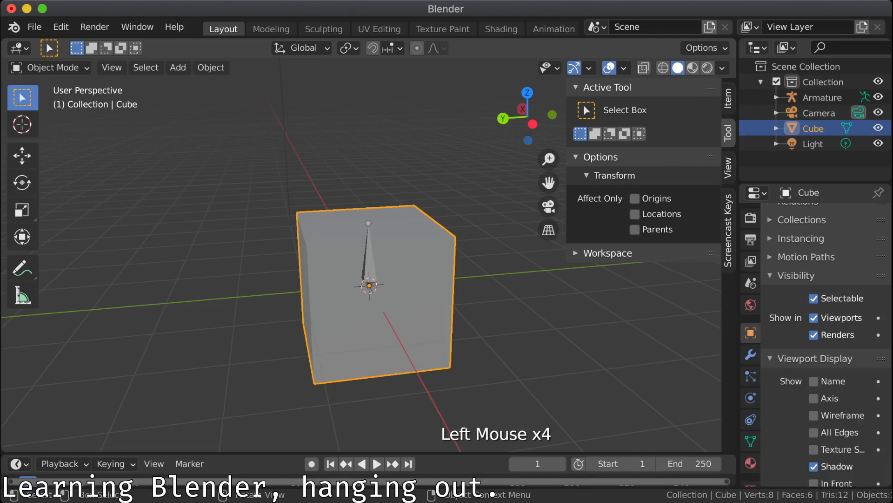
key("x")
left_click(475, 279)
mouse_move(474, 279)
middle_mouse_down()
mouse_move(459, 308)
mouse_move(535, 285)
mouse_move(435, 276)
mouse_move(458, 278)
middle_mouse_up()
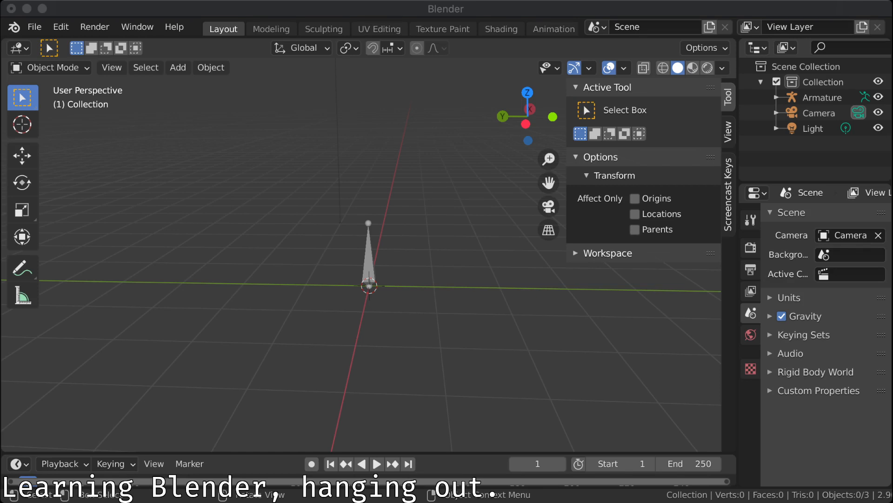
key("super+Tab")
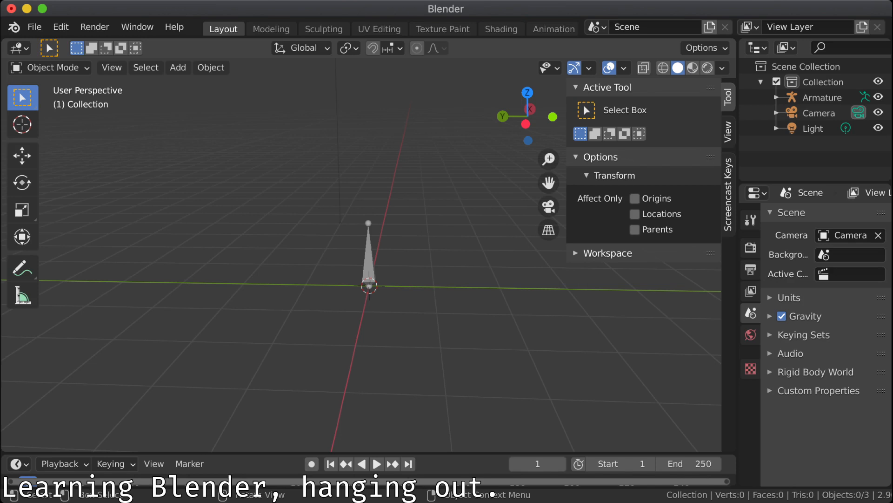
Step: Show the viewport's View settings in the sidebar and set the scene's length unit to Centimeters
left_click(729, 132)
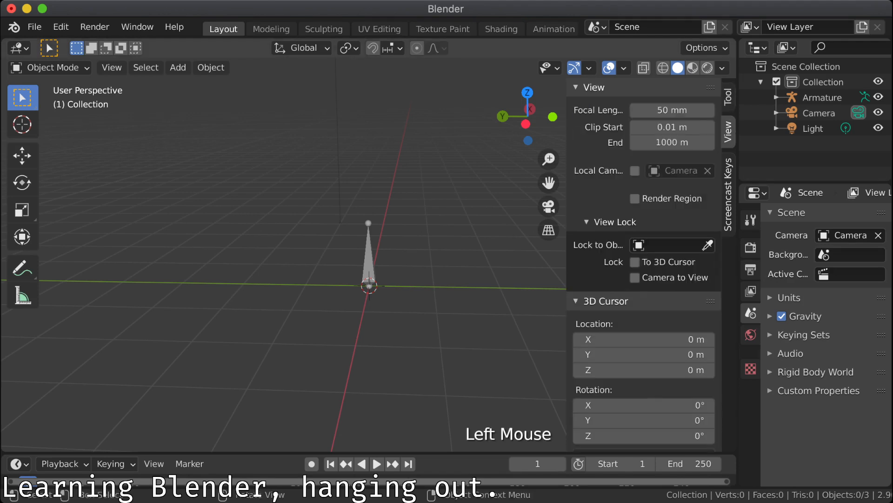
scroll(644, 256, "down", 6)
scroll(645, 256, "up", 15)
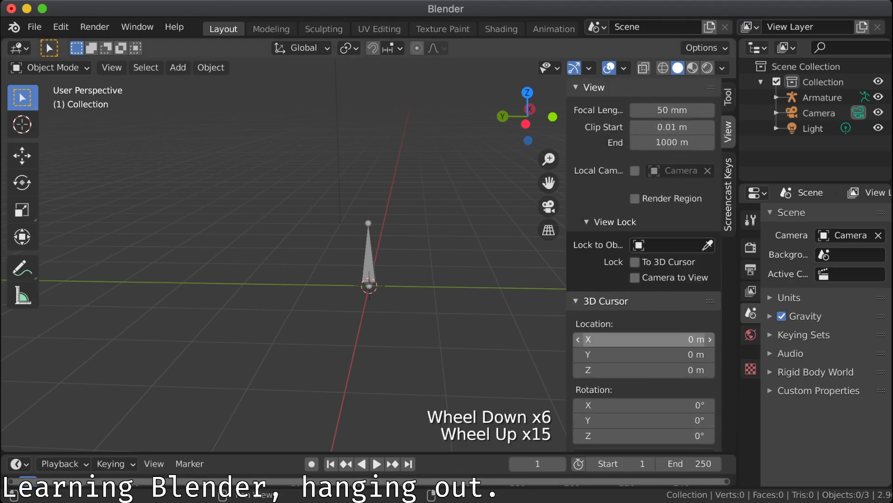
scroll(283, 255, "down", 6)
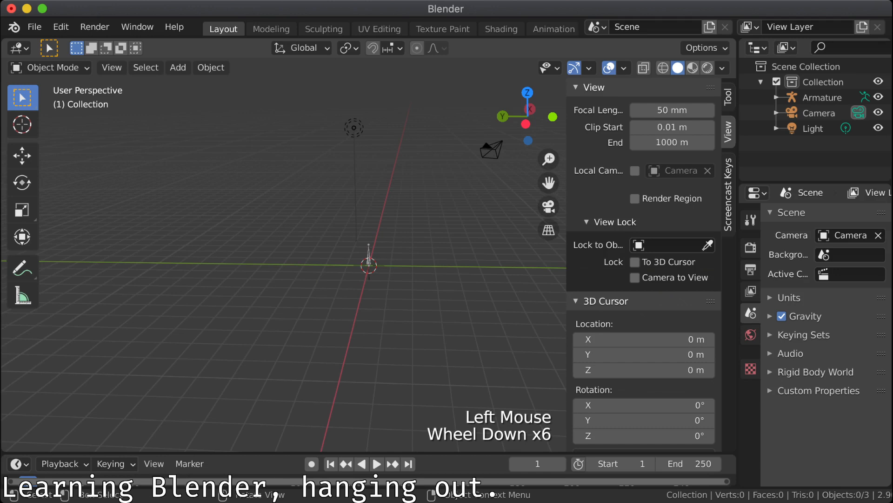
left_click(790, 297)
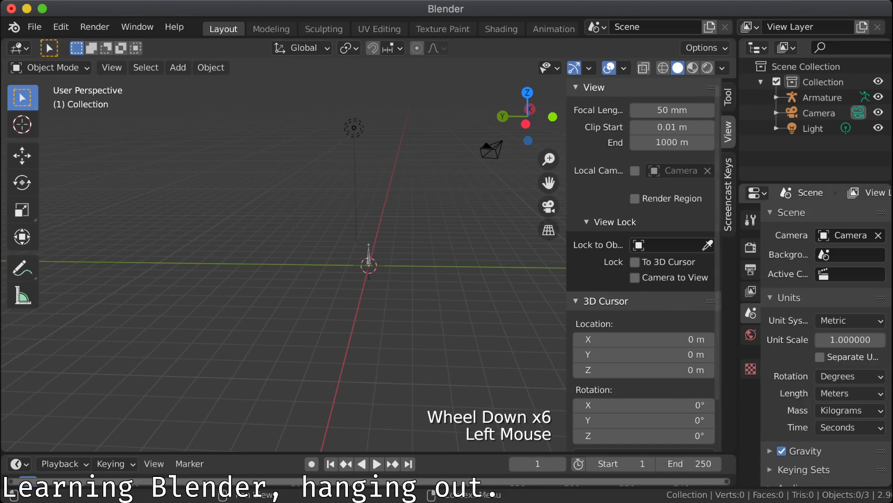
left_click(850, 393)
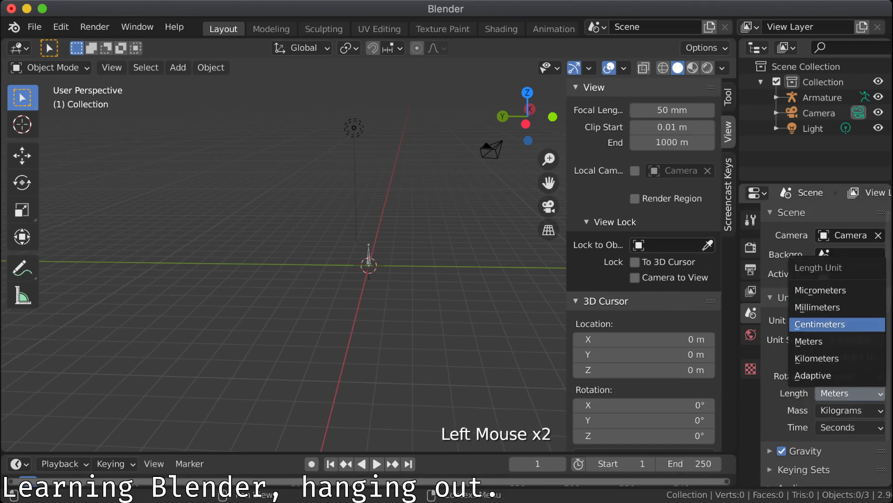
left_click(819, 323)
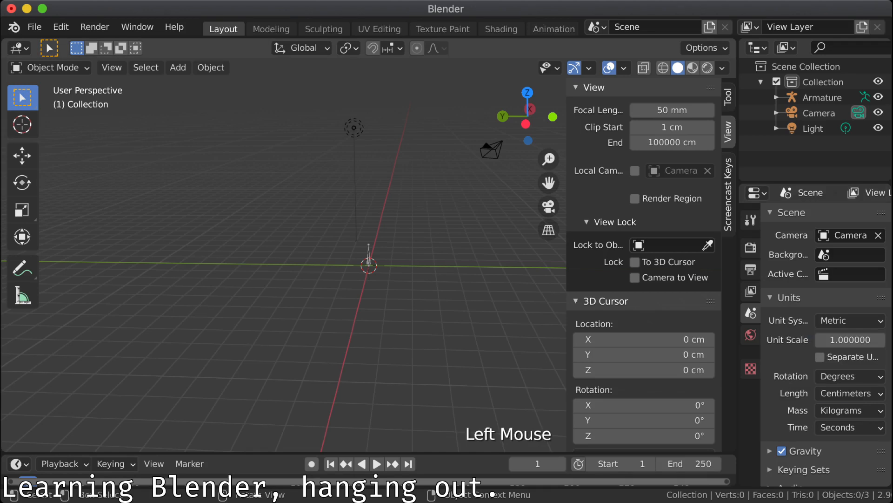
Step: Add a cylinder mesh at the world origin
key("shift+a")
mouse_move(374, 190)
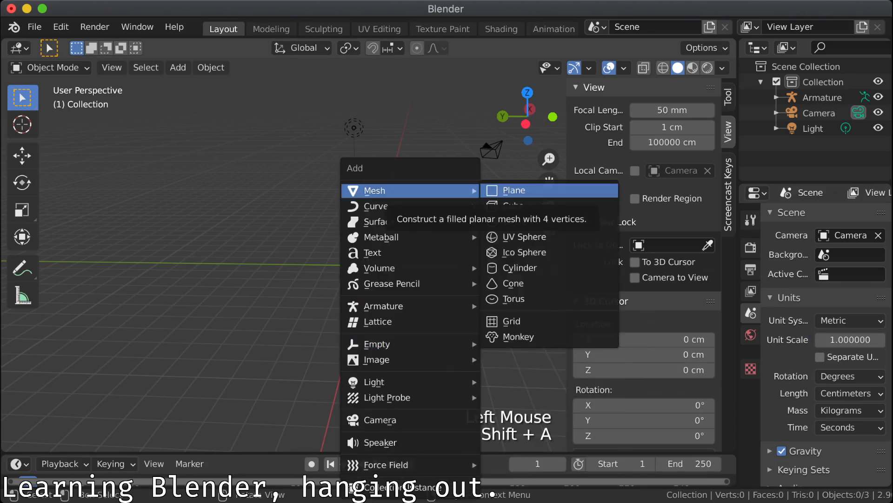
left_click(522, 267)
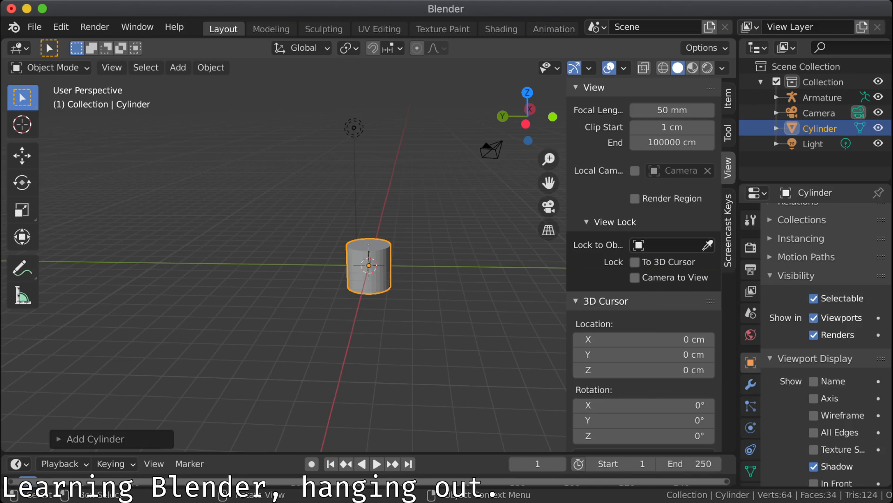
Step: In Edit Mode, move the cylinder's entire mesh 100 cm up along the global Z axis
key("Tab")
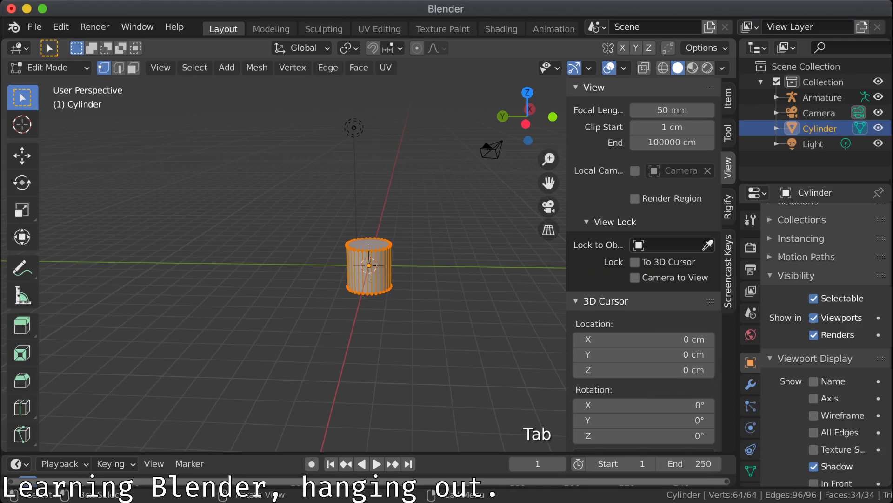
type("gz")
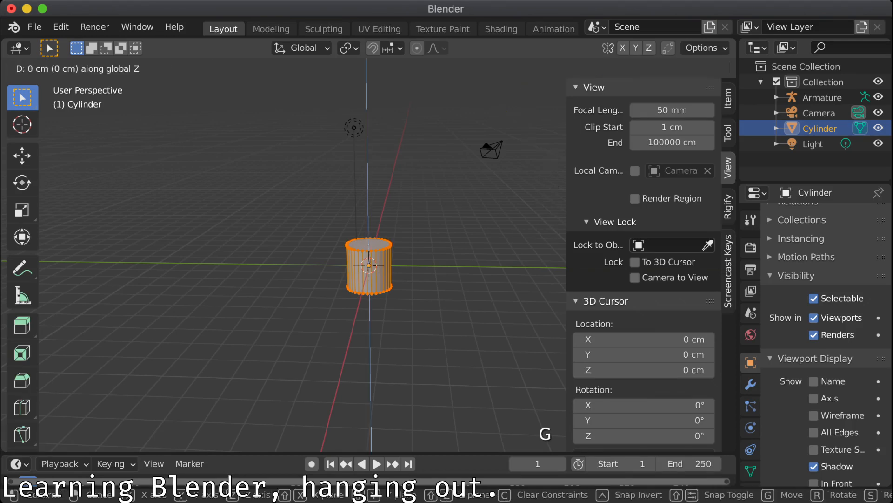
type("1")
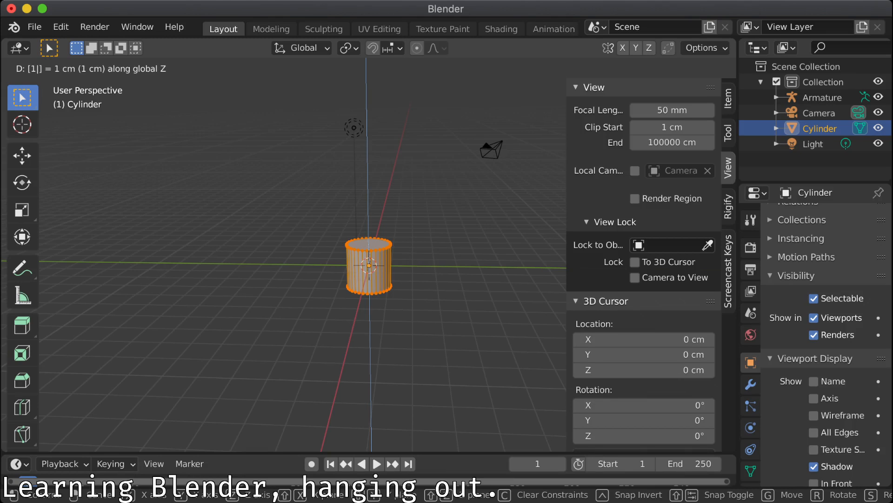
type("11")
key("BackSpace")
key("BackSpace")
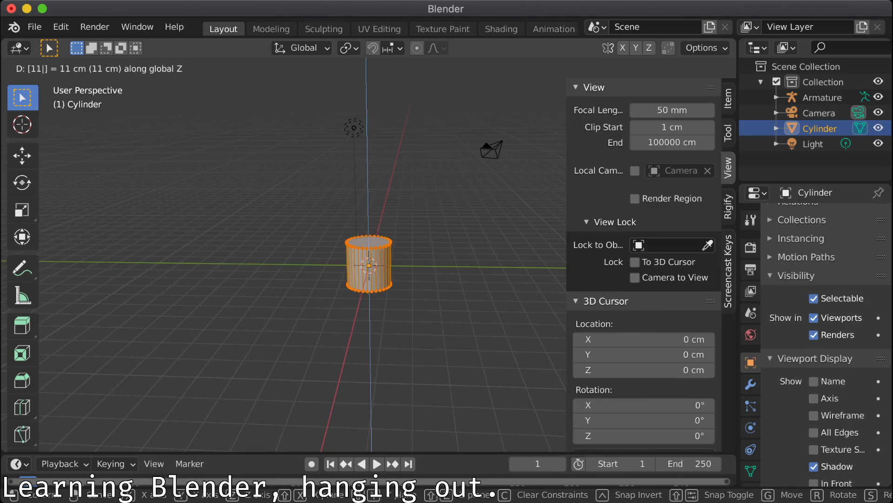
type("00")
key("Return")
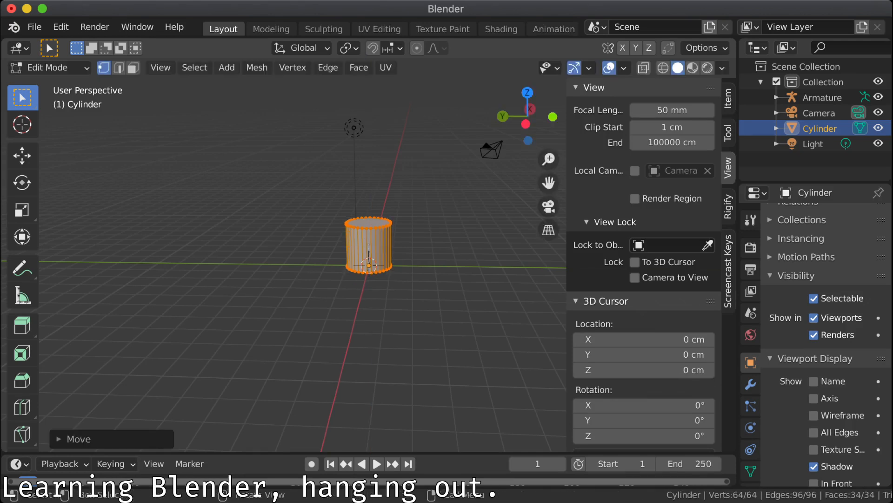
key("s")
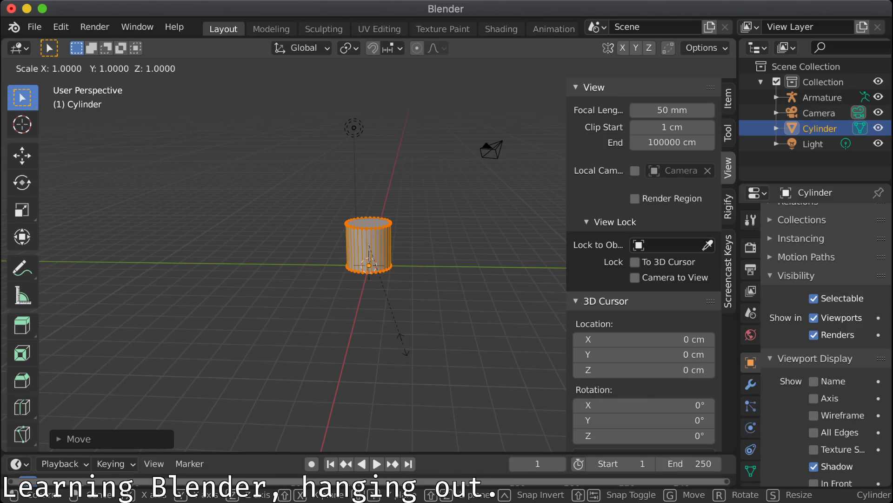
key("Escape")
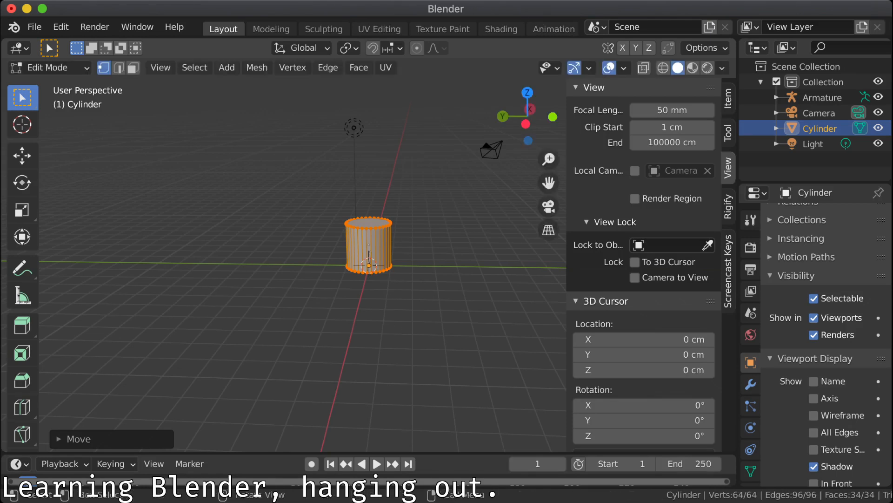
key("s")
key("x")
key("0")
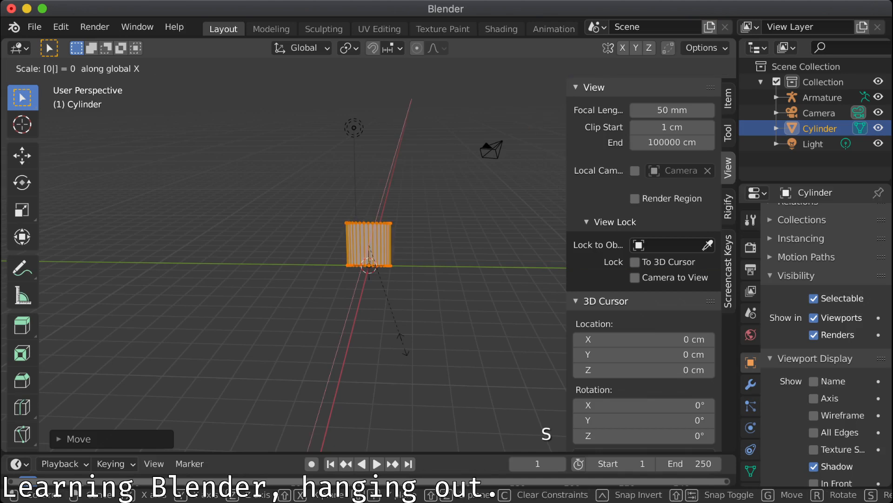
key("Escape")
Step: Switch the viewport to the front orthographic view and frame the cylinder in it
key("0")
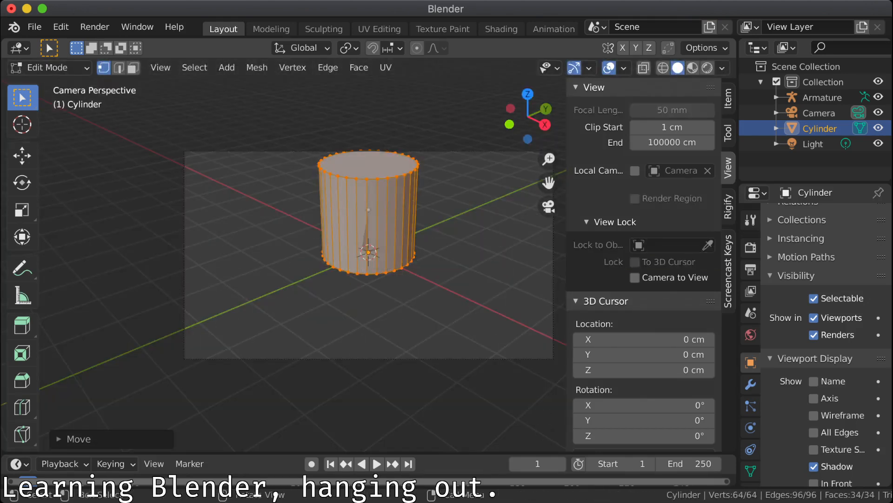
key("4")
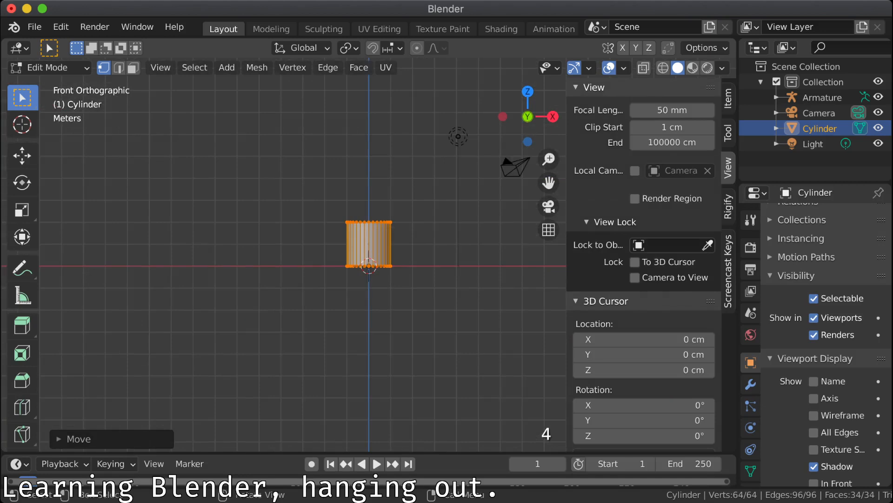
key("End")
key("s")
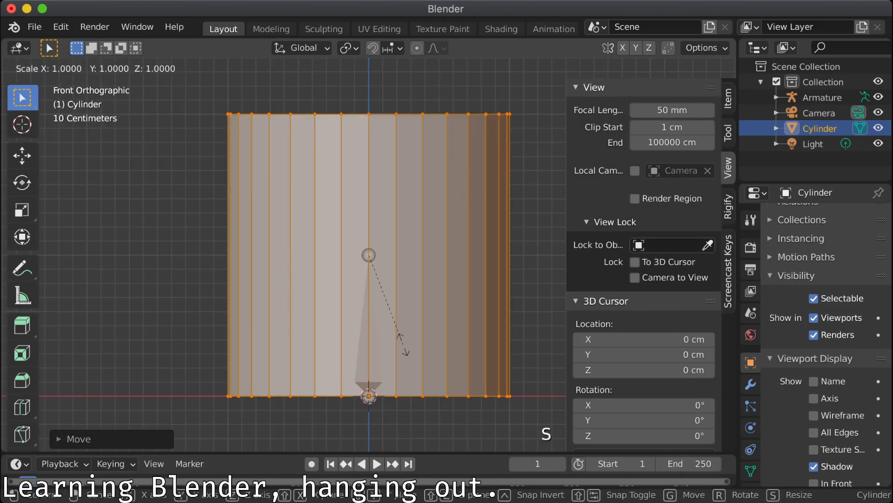
type("0.1")
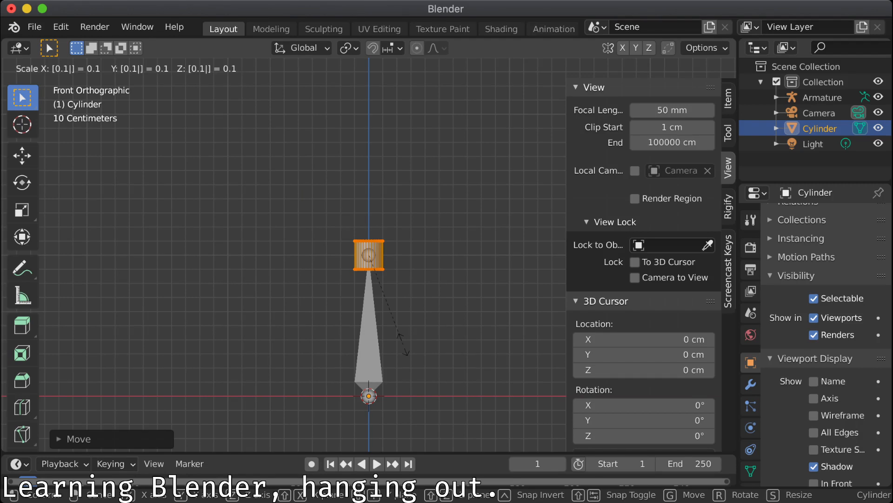
key("Escape")
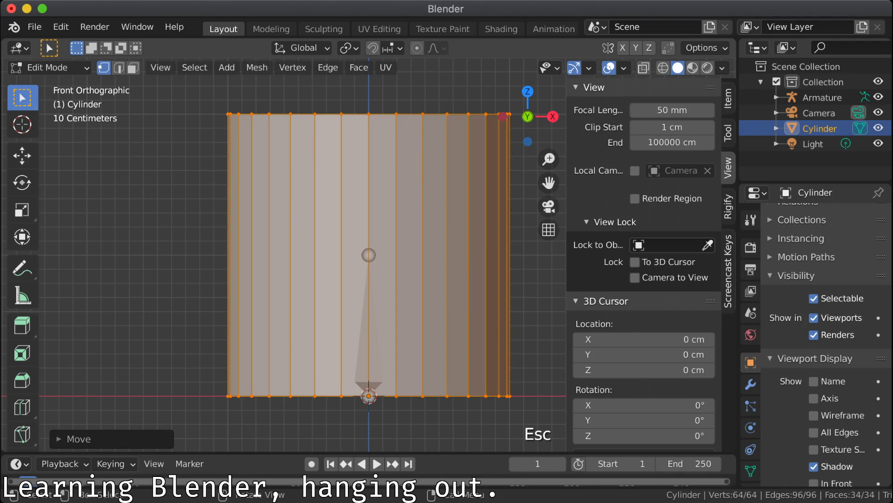
key("s")
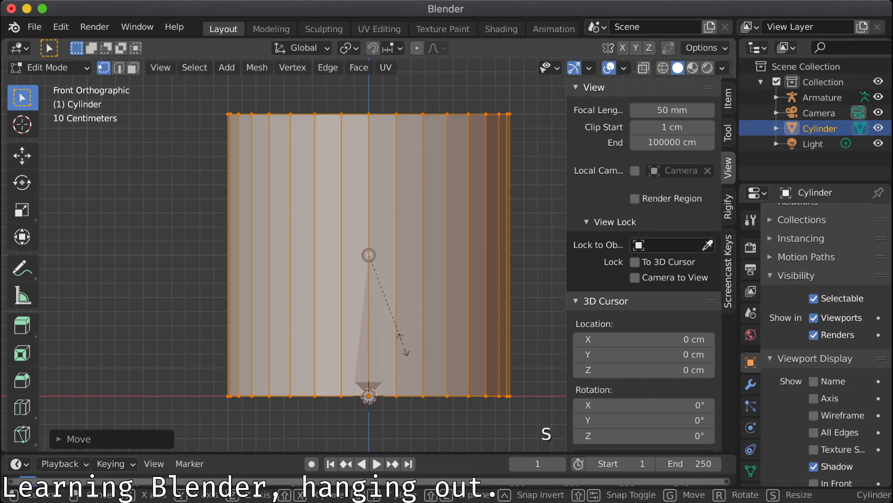
key("x")
key("Escape")
type("s")
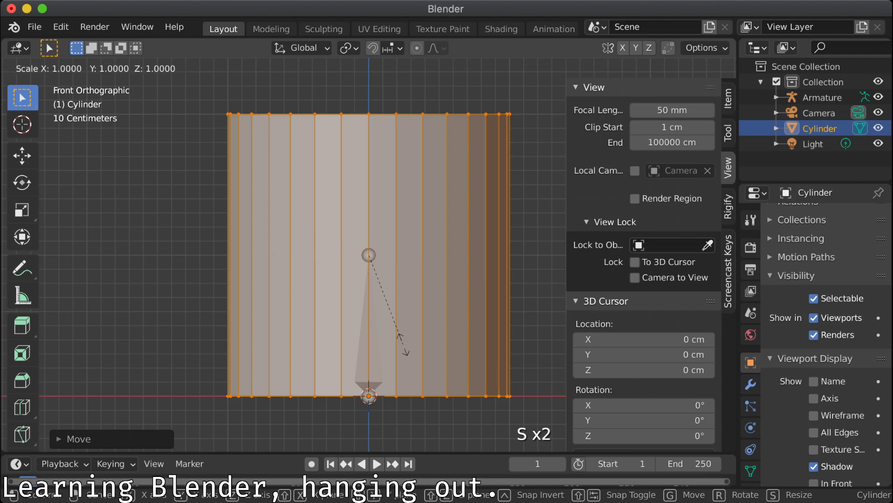
type("0.1")
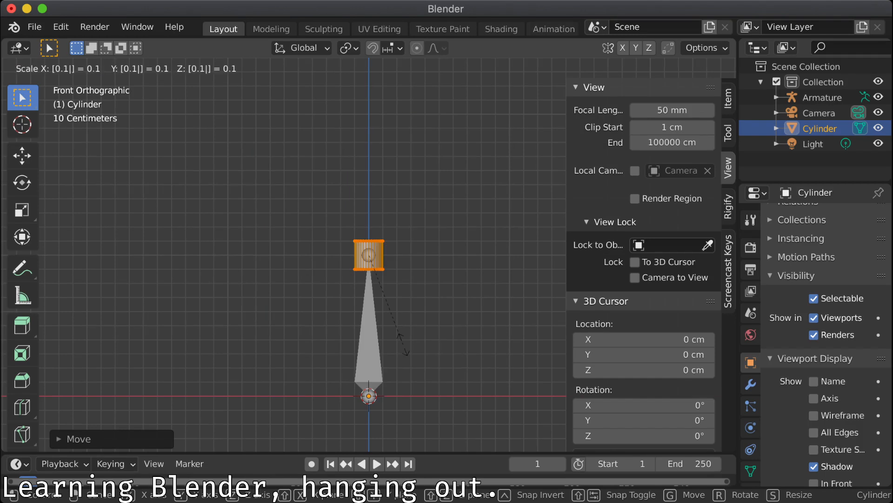
key("BackSpace")
type("2")
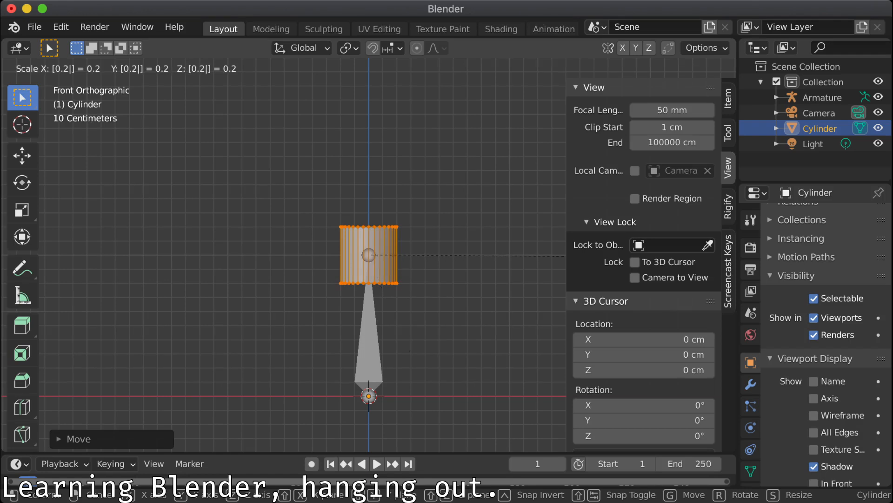
key("Escape")
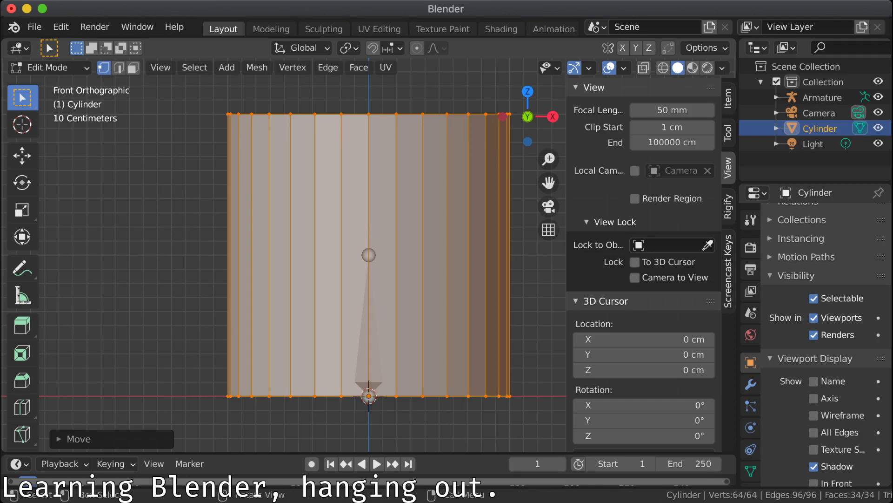
key("Escape")
Step: Show the mesh as see-through wireframe and edge-slide the cylinder's whole top ring down, leaving a flat disc about one-eighth the original height
scroll(369, 255, "up", 2)
scroll(369, 255, "down", 5)
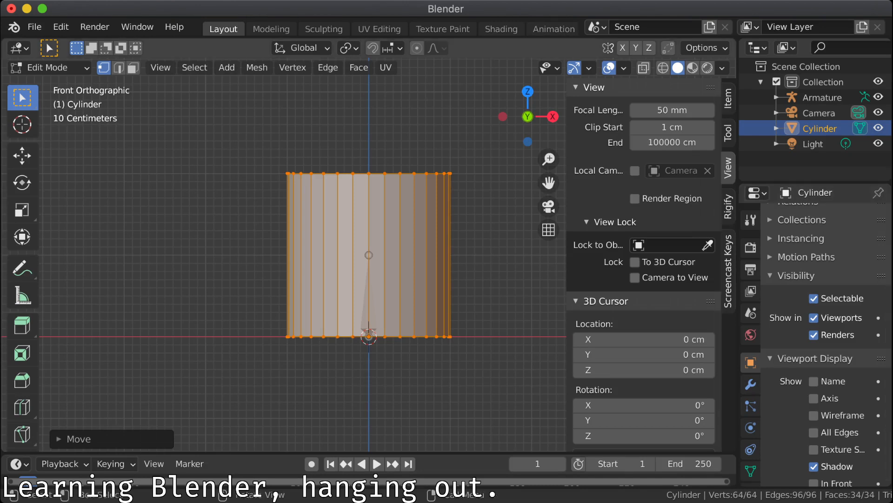
left_click(322, 162)
left_click_drag(253, 143, 496, 208)
left_click(643, 67)
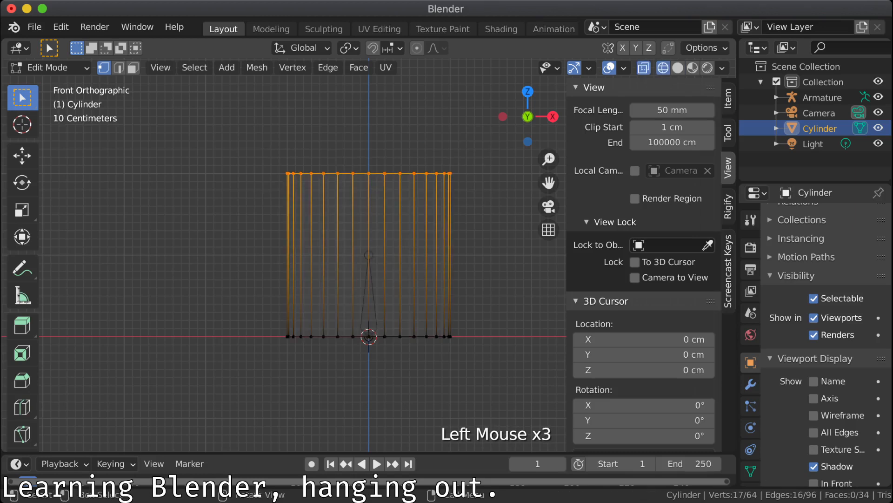
left_click_drag(268, 154, 457, 181)
key("g")
key("g")
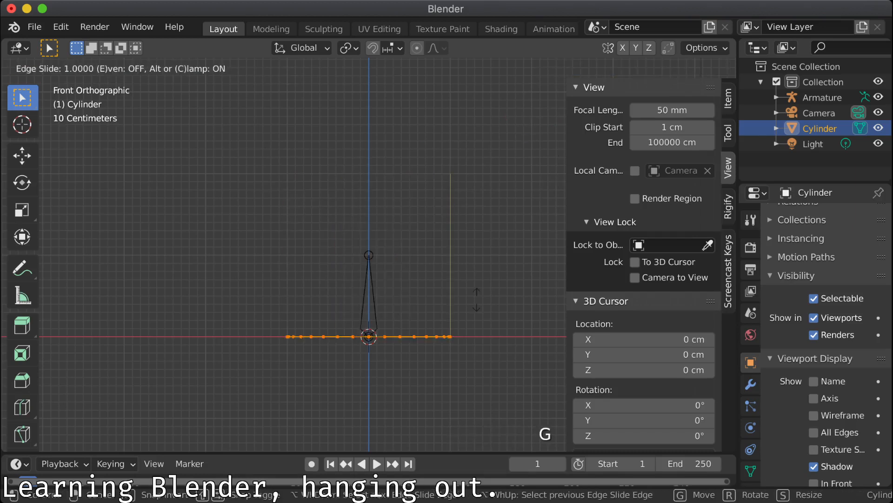
left_click(451, 271)
left_click(452, 272)
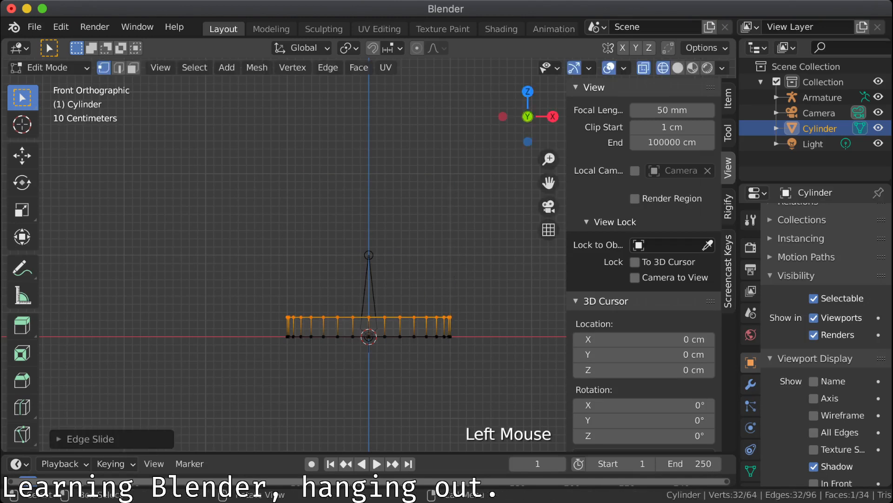
Step: Select the Armature, leave Edit Mode and display the viewport with Material Preview shading
middle_click_drag(453, 273, 284, 301)
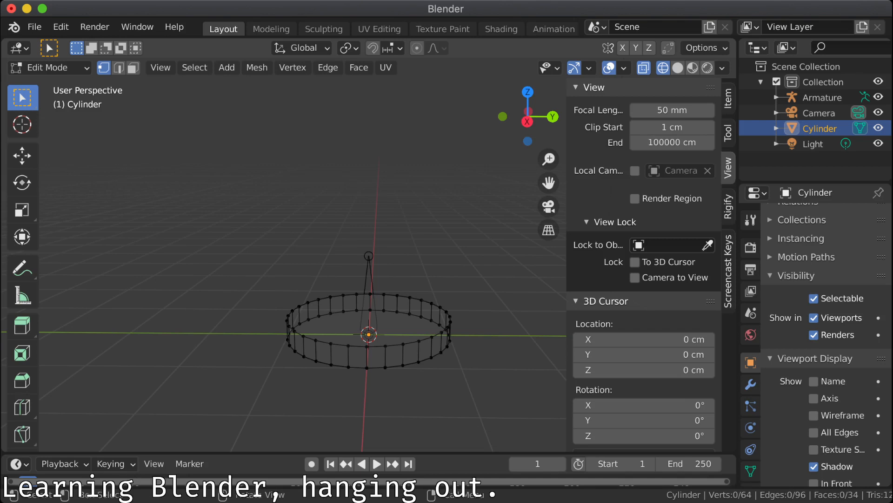
left_click(822, 98)
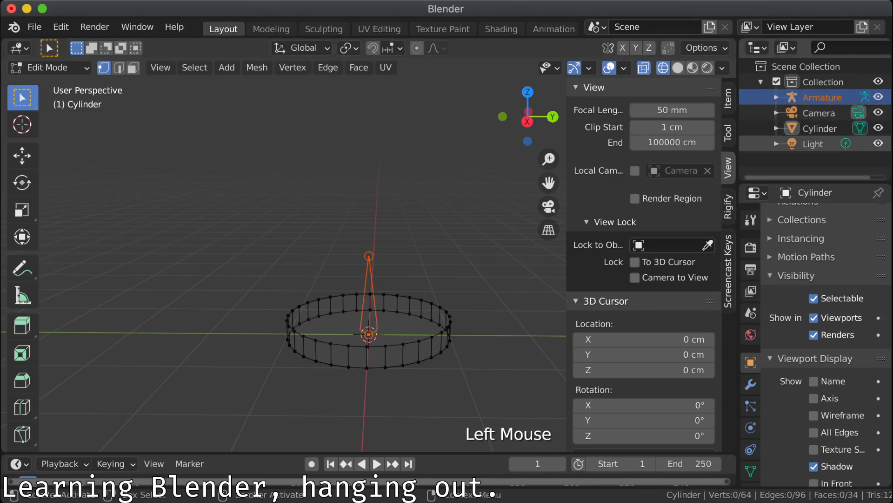
left_click(442, 232)
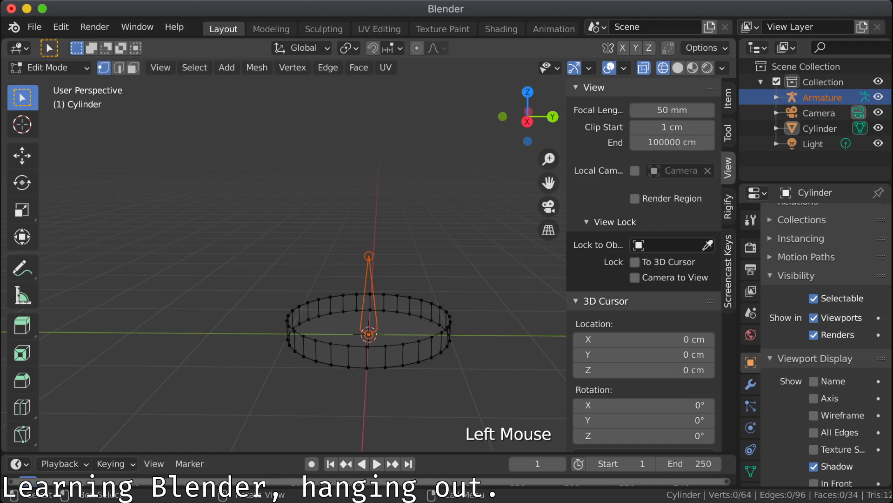
middle_click_drag(442, 233, 398, 227)
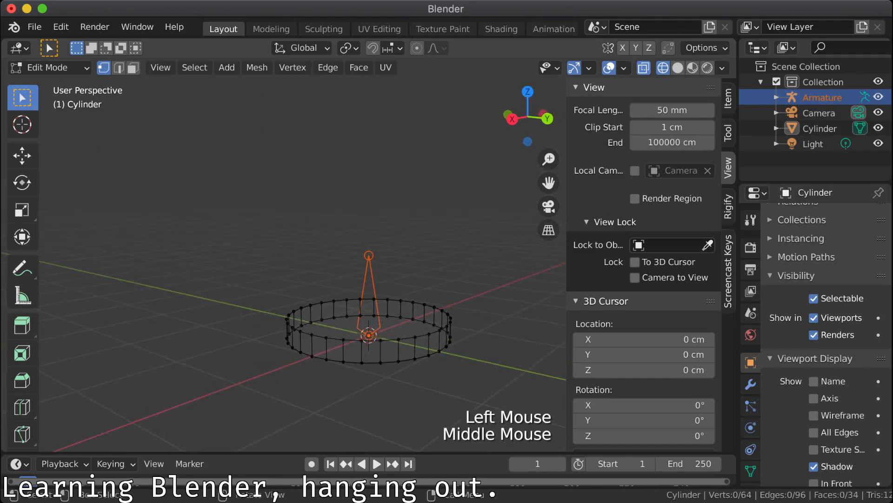
key("Tab")
left_click(693, 68)
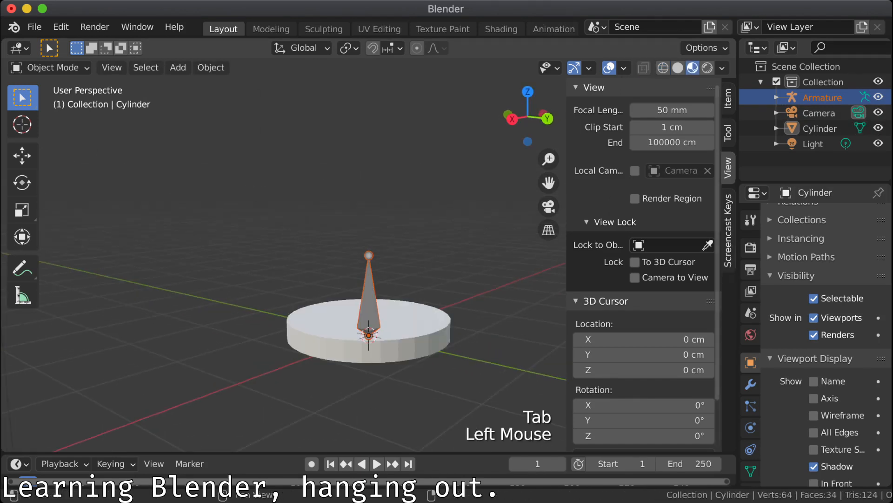
Step: Add a cube mesh at the world origin
mouse_move(465, 224)
middle_mouse_down()
mouse_move(441, 208)
mouse_move(446, 239)
mouse_move(454, 229)
mouse_move(522, 234)
middle_mouse_up()
key("shift+a")
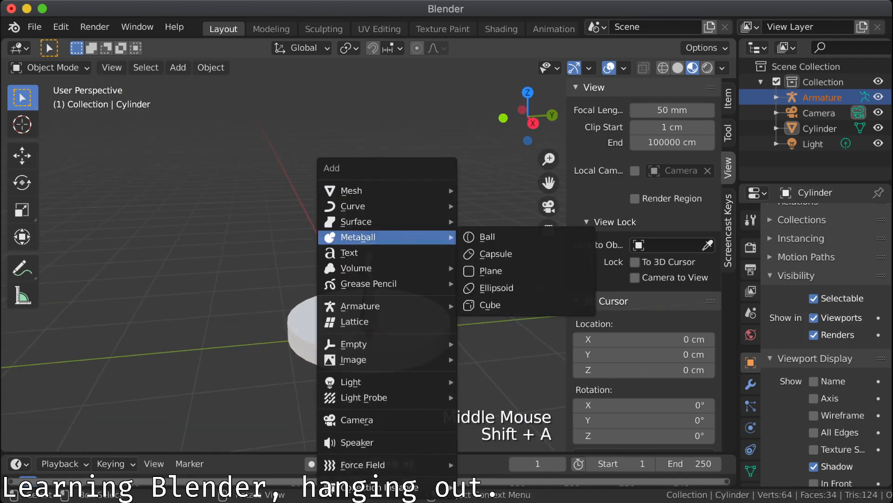
mouse_move(372, 191)
left_click(493, 205)
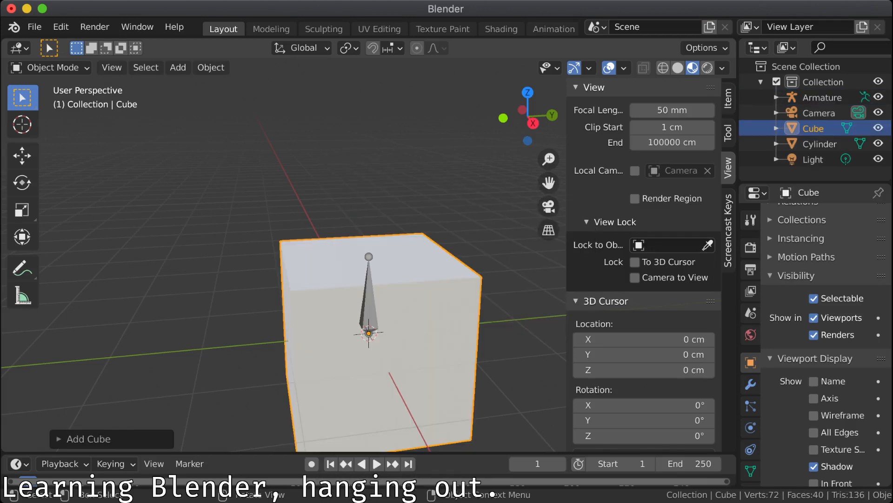
Step: Scale the cube by 0.1 on the X and Y axes only, keeping its Z size locked
key("s")
key("Escape")
key("Escape")
key("s")
key("shift+z")
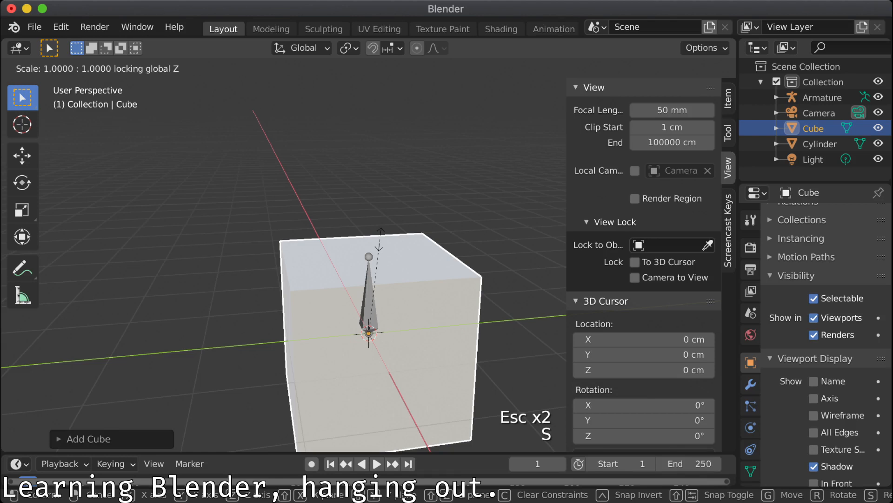
type("0.1")
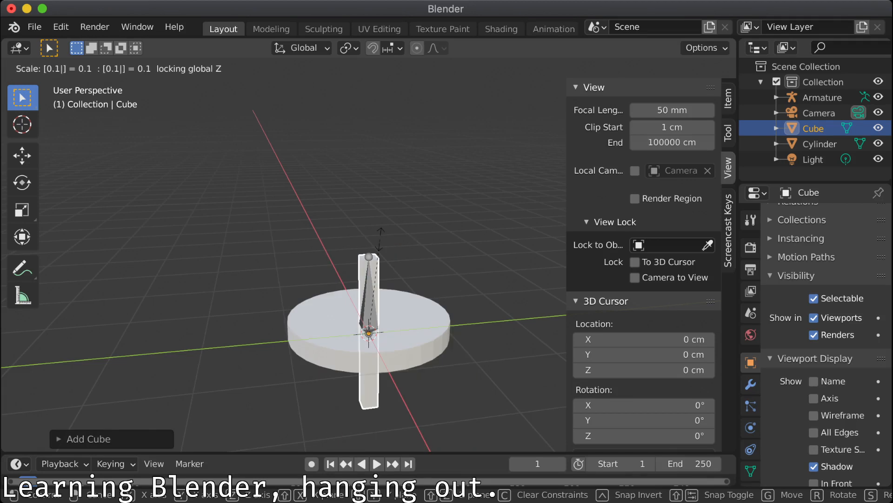
key("Return")
Step: In Edit Mode, move the narrow cube's entire mesh 110 cm up along the global Z axis
key("Tab")
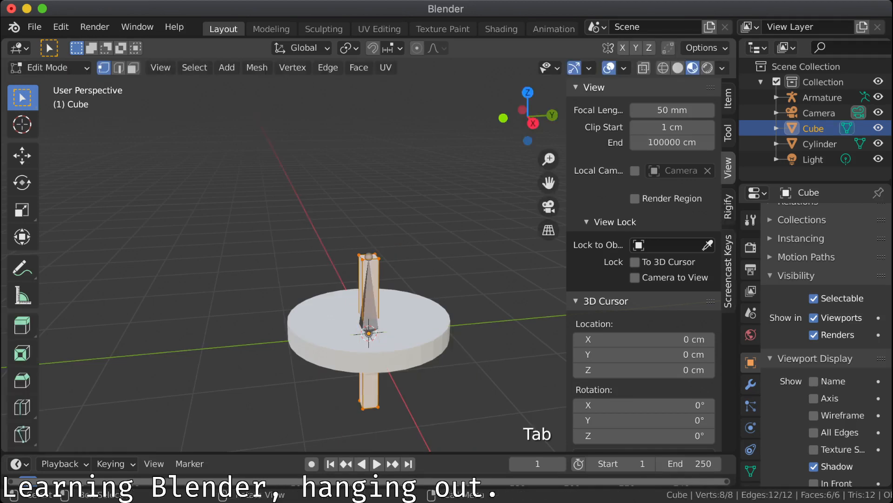
type("gz")
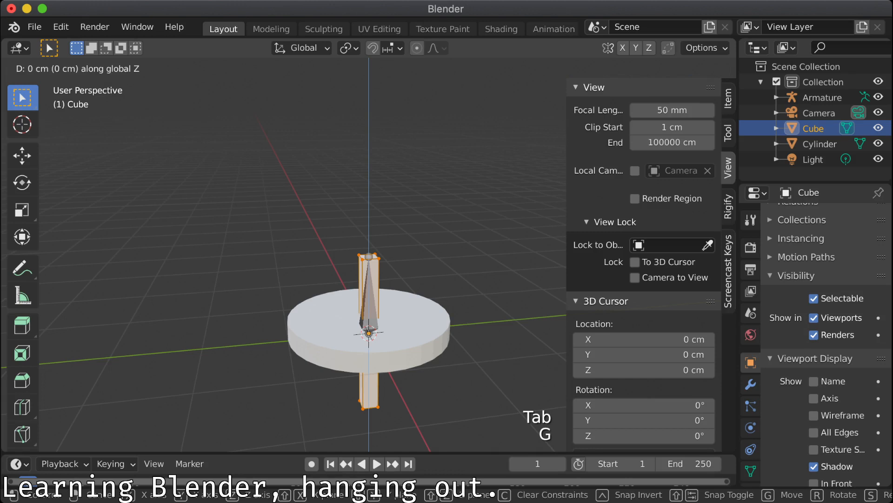
type("100")
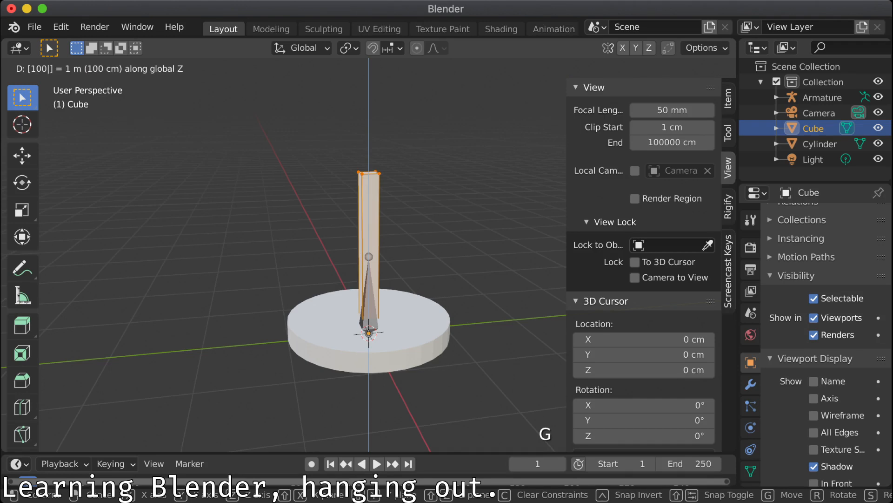
key("BackSpace")
type("10")
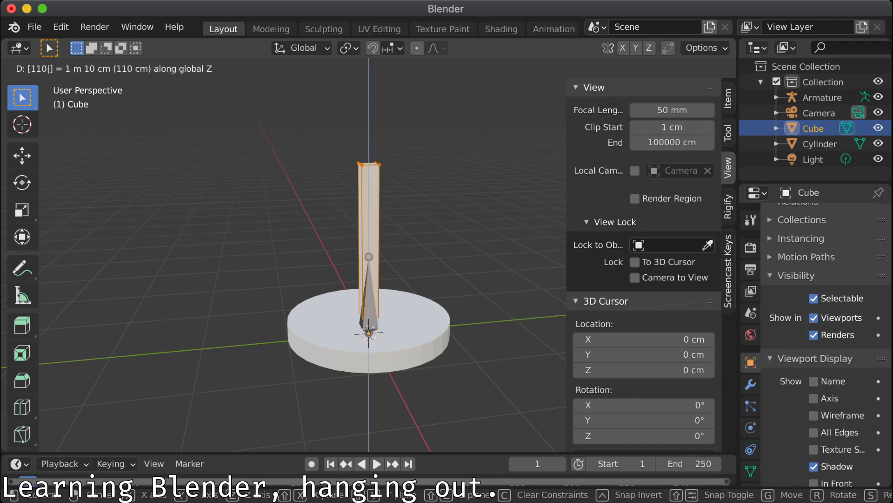
key("Return")
Step: In wireframe front view, raise the post's mesh along Z until its base is level with the disc's top, and deselect it
middle_click_drag(369, 279, 371, 246)
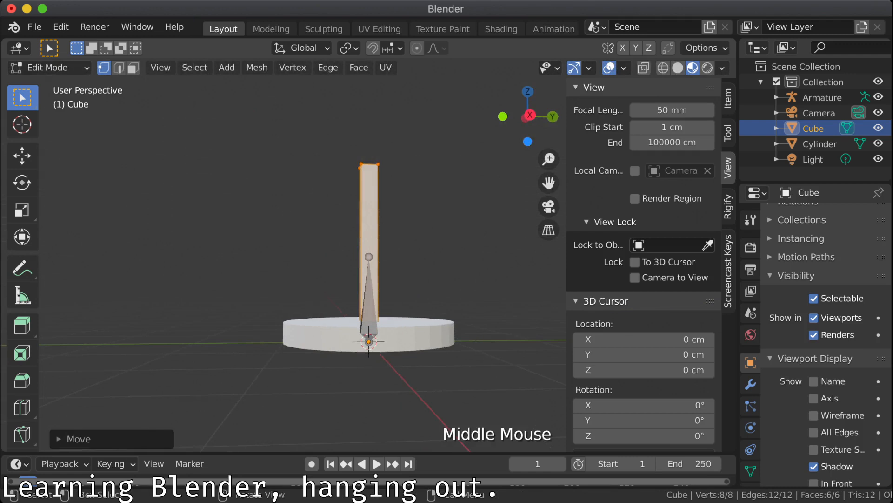
key("4")
left_click(663, 68)
scroll(369, 254, "down", 1)
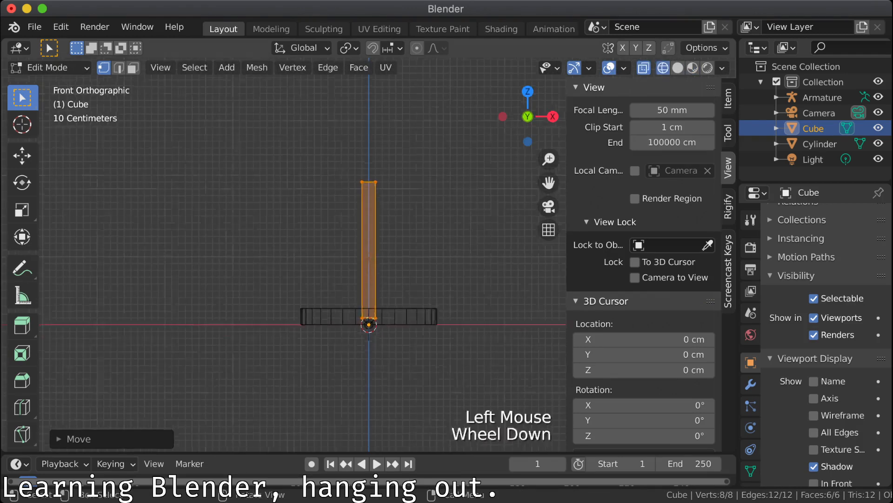
scroll(369, 256, "down", 1)
scroll(369, 256, "up", 8)
scroll(368, 255, "down", 2)
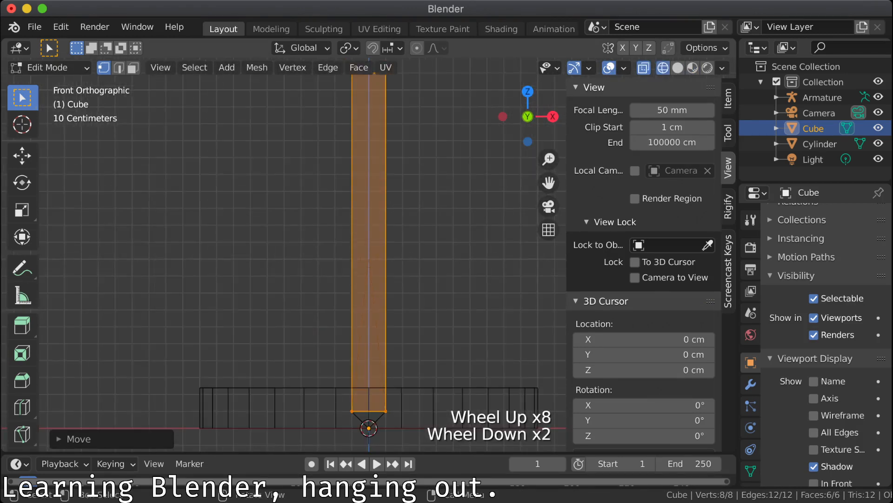
key("g")
key("z")
key("Return")
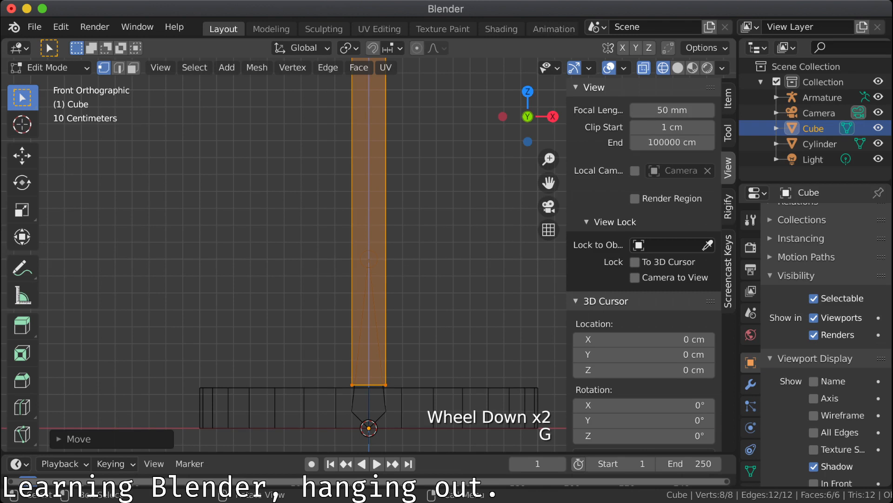
left_click(447, 261)
middle_click_drag(447, 260, 337, 321)
scroll(358, 279, "down", 6)
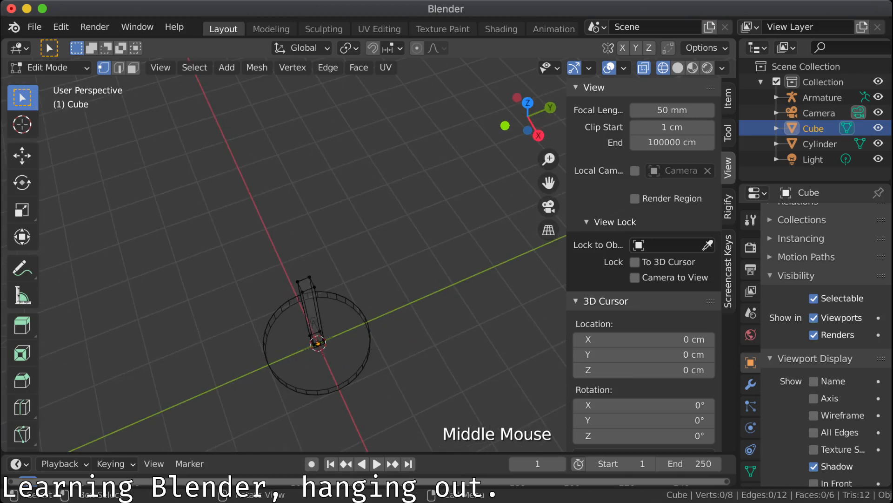
Step: Place the 3D cursor at the top end of the post
left_click(22, 124)
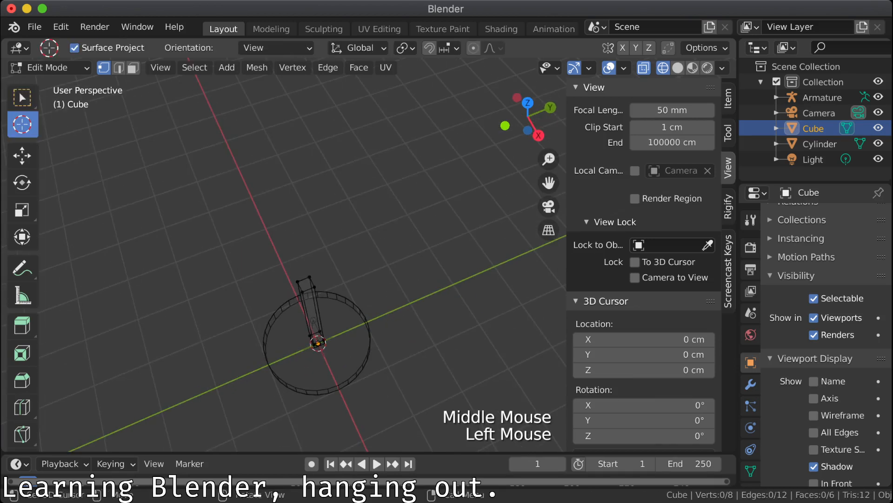
left_click(306, 285)
middle_click_drag(306, 284, 182, 221)
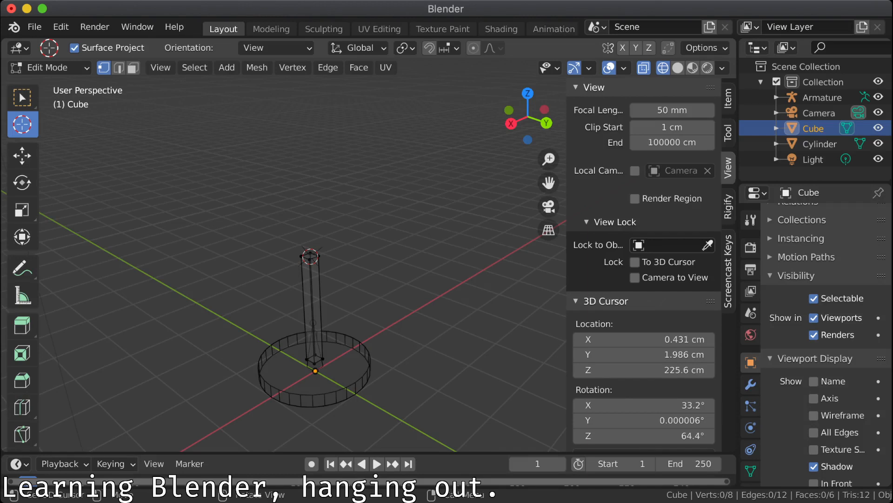
Step: Add a UV sphere at the 3D cursor within the post's mesh
key("shift+a")
key("Up")
key("Up")
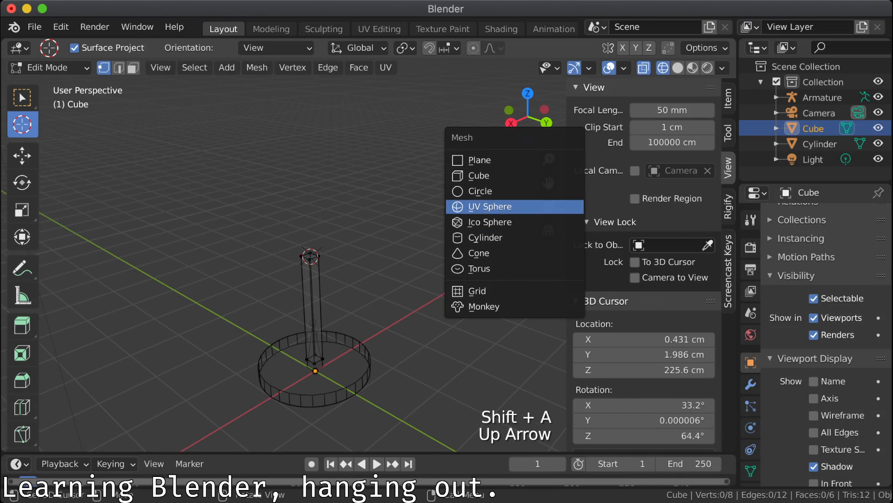
key("Return")
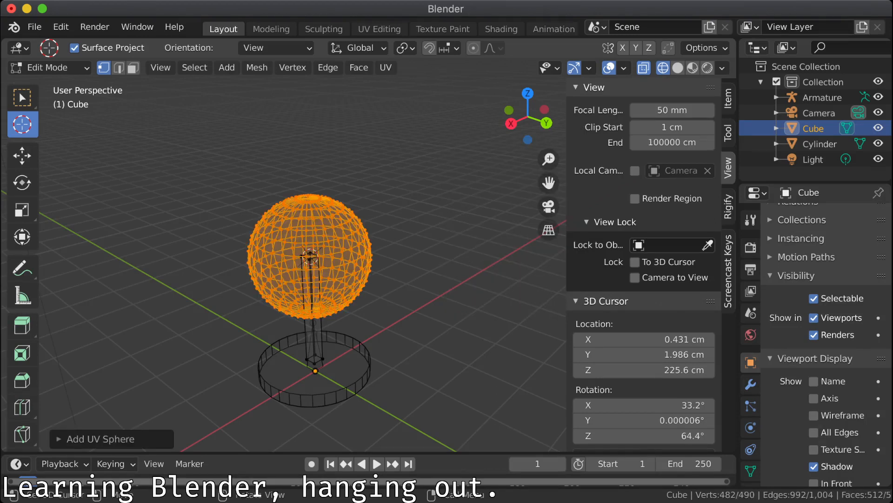
Step: Configure the new UV sphere with 8 segments, 4 rings and a 2 cm radius
left_click(93, 439)
double_click(198, 270)
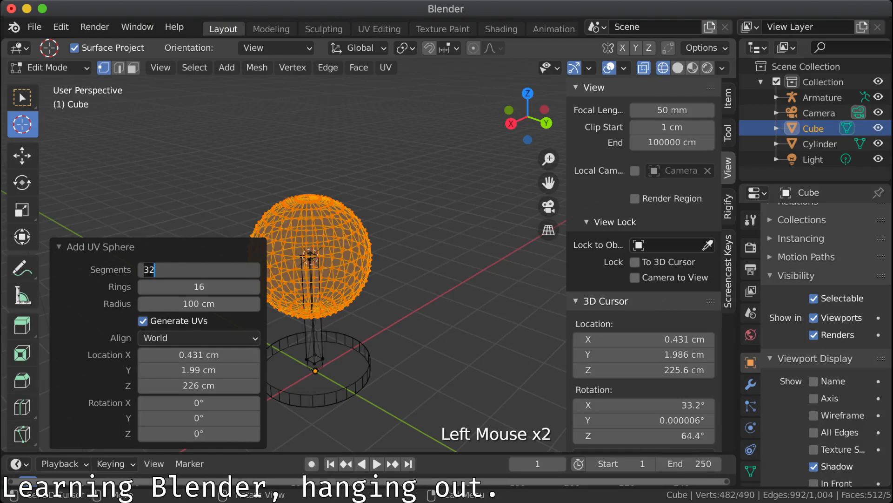
type("8")
key("Tab")
type("4")
key("Tab")
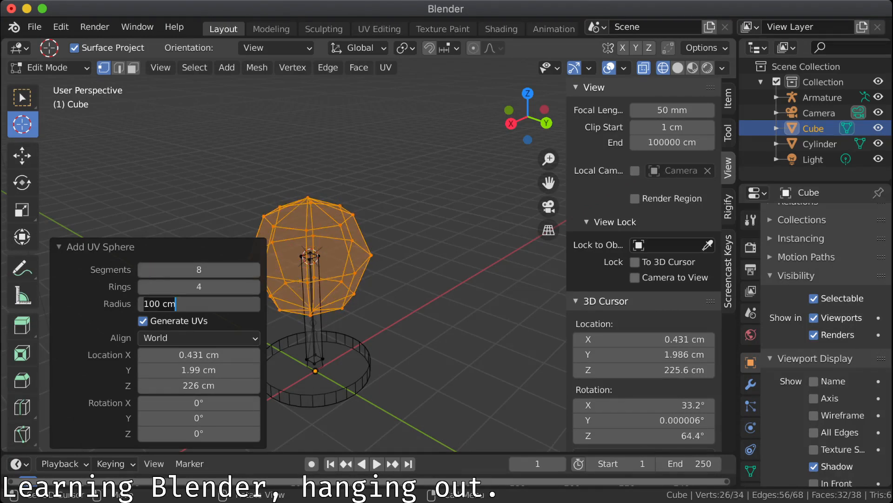
type("2 cm")
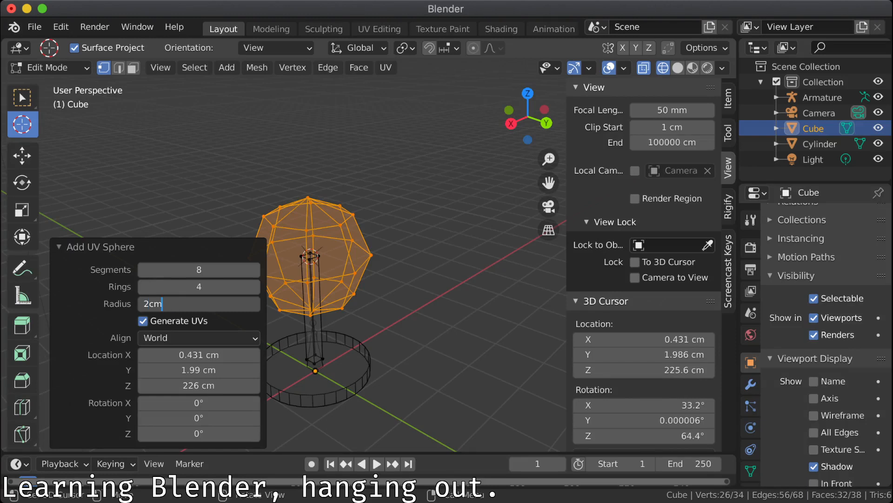
key("Return")
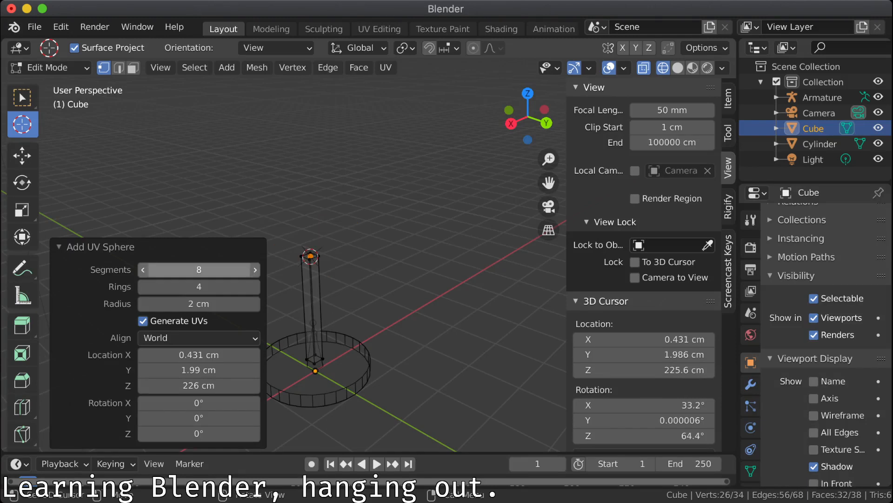
Step: Enlarge the sphere's radius, trying 20 cm before settling on 30 cm
left_click(199, 303)
key("BackSpace")
key("BackSpace")
key("BackSpace")
type("0cm")
key("Return")
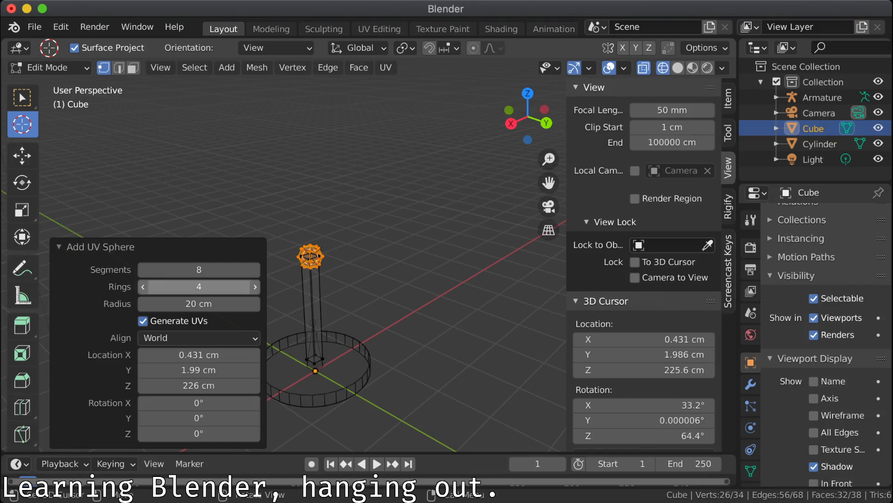
left_click(199, 303)
type("30cm")
key("Return")
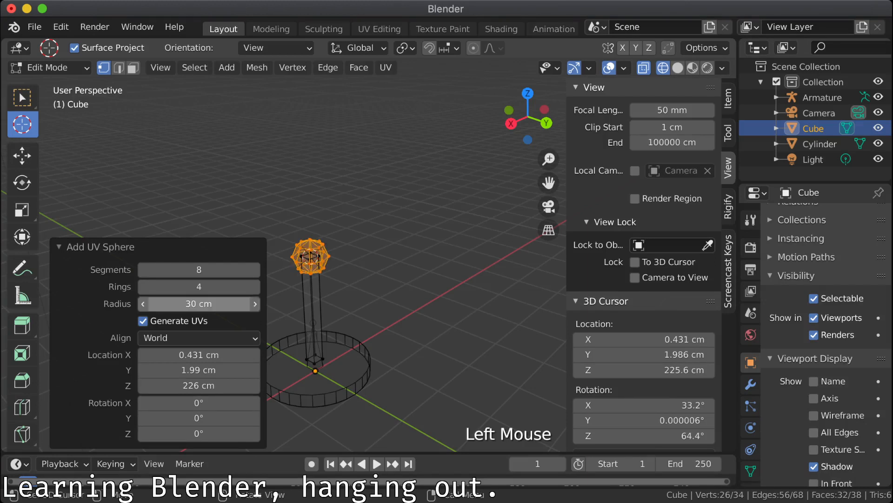
Step: Raise the sphere's Z location to 254 cm so it sits on top of the post
middle_click_drag(354, 228, 416, 201)
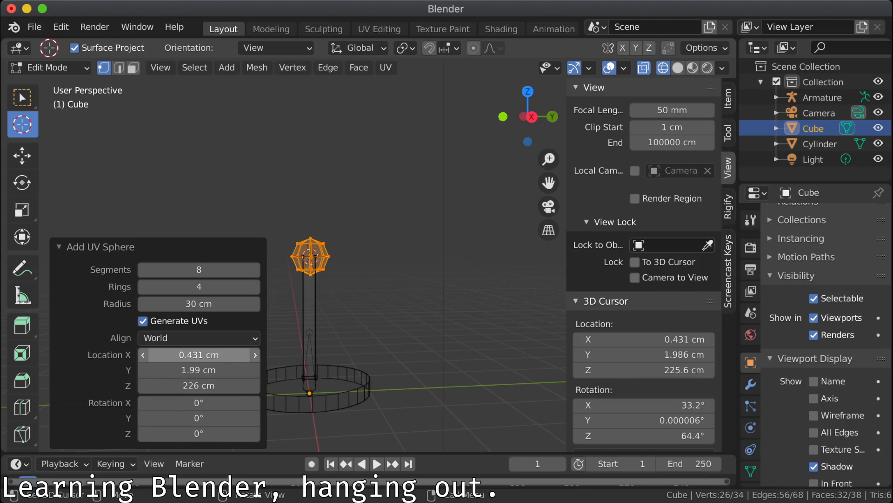
left_click(198, 386)
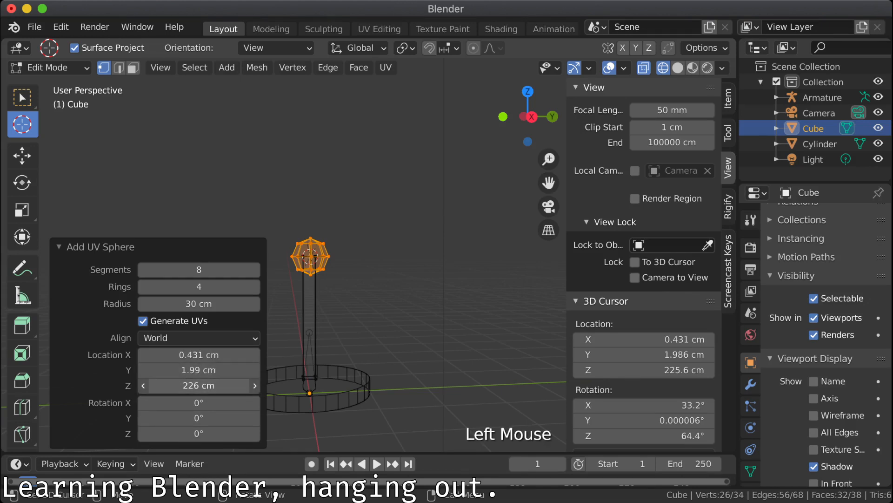
mouse_move(198, 386)
left_mouse_down()
mouse_move(219, 386)
mouse_move(211, 385)
left_mouse_up()
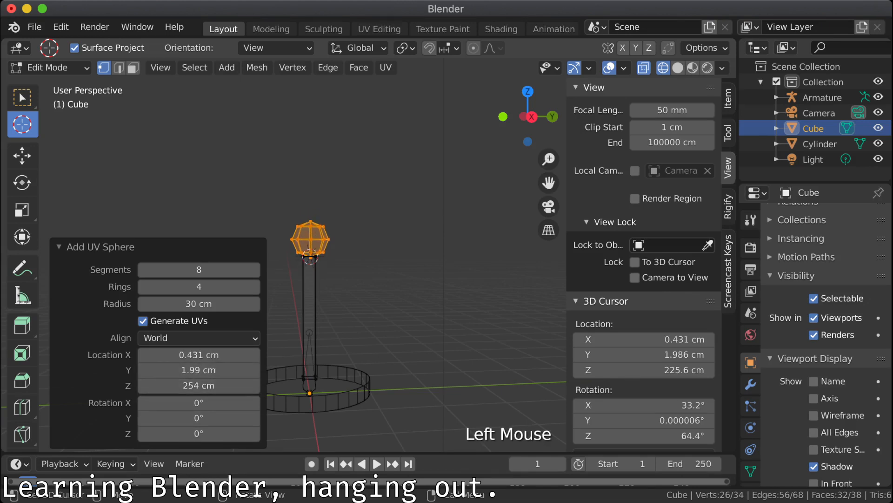
left_click(373, 366)
key("Escape")
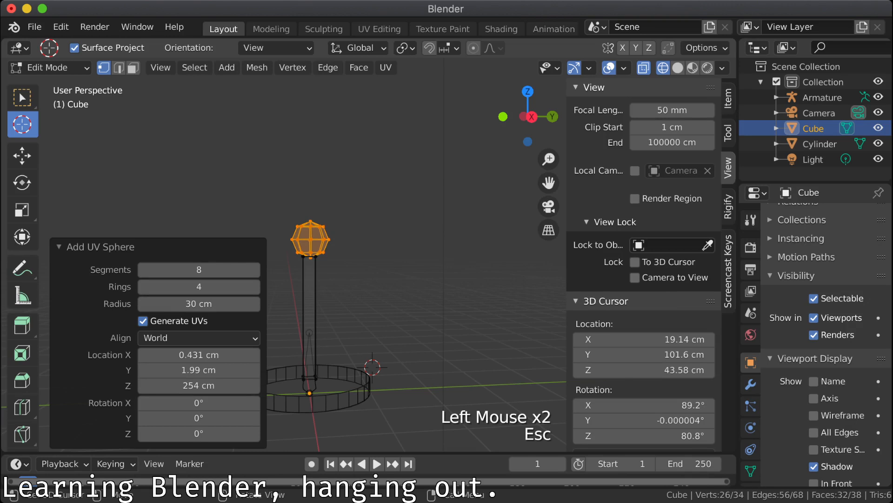
key("Escape")
key("Escape")
key("Escape")
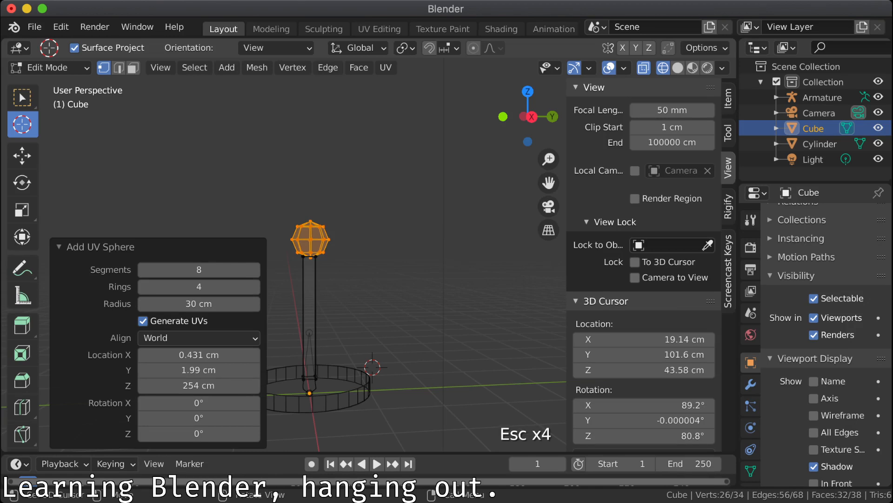
left_click(347, 266)
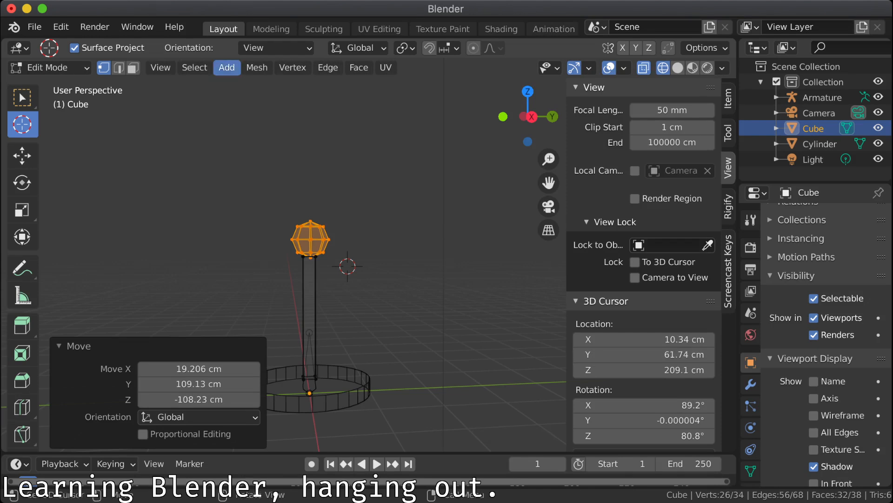
left_click(257, 68)
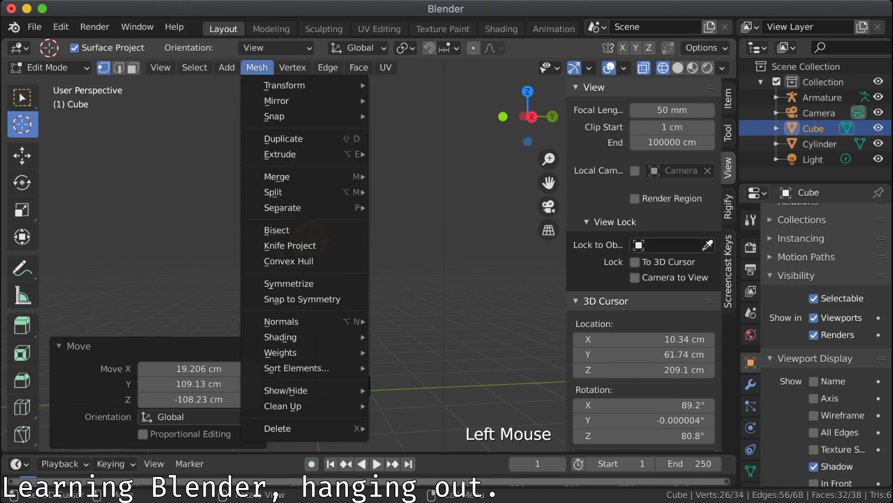
right_click(282, 121)
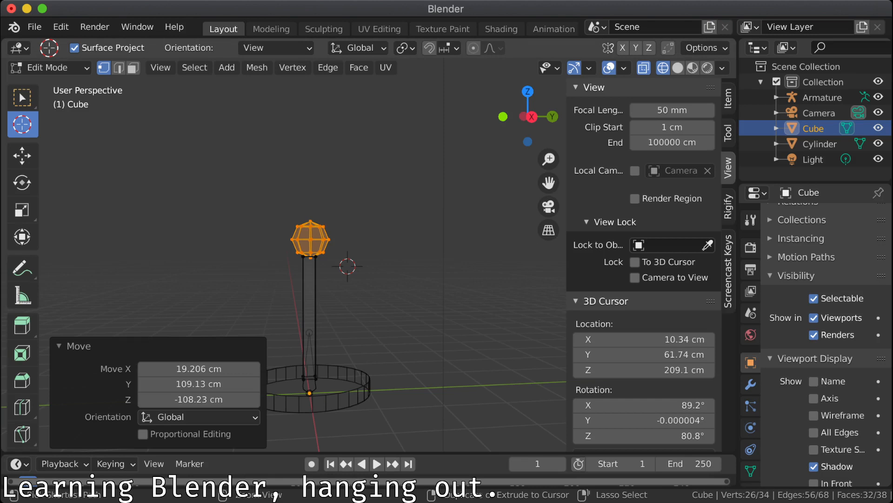
Step: Switch to the web browser and search DuckDuckGo for "godot glb"
key("ctrl+Right")
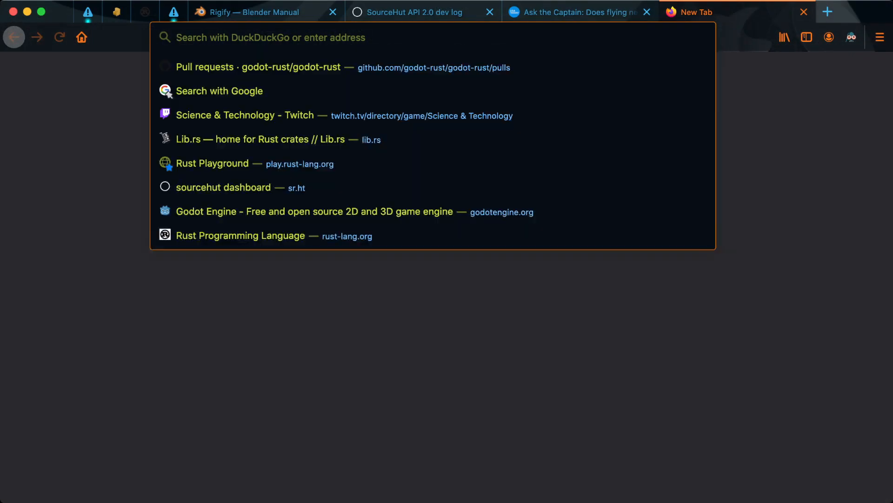
type("godot gl")
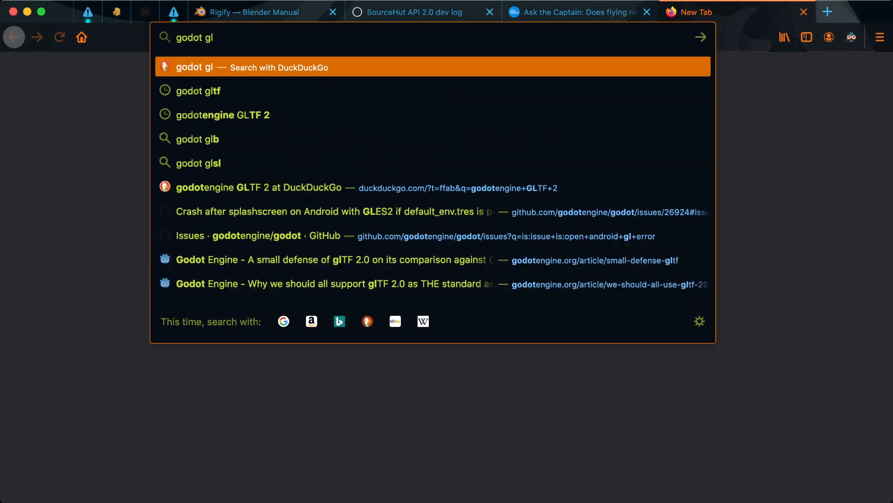
key("Down")
key("Down")
key("Down")
key("Return")
Step: Search for "godot gltf2" and open the Godot Engine article on why everyone should support glTF 2.0
key("super+l")
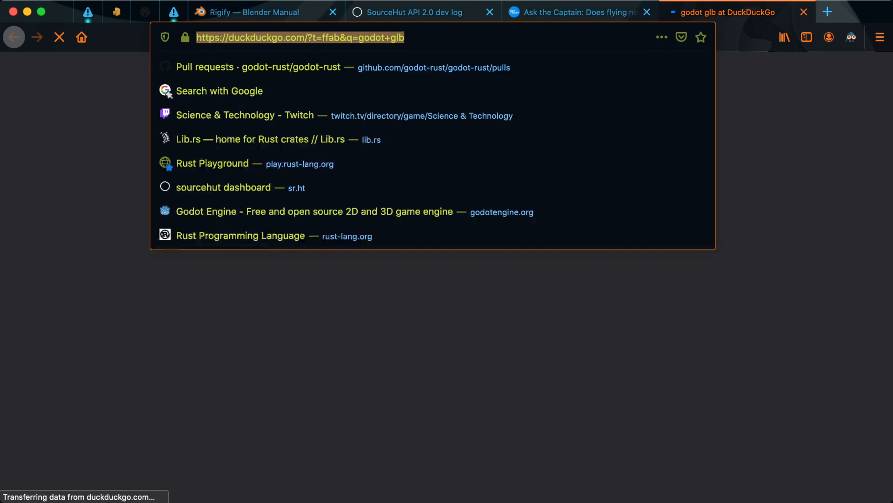
type("godot glt")
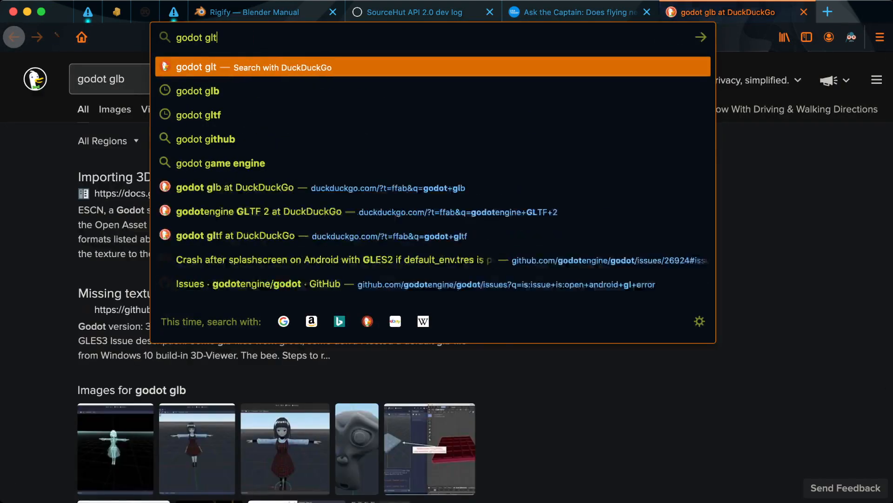
type("f2")
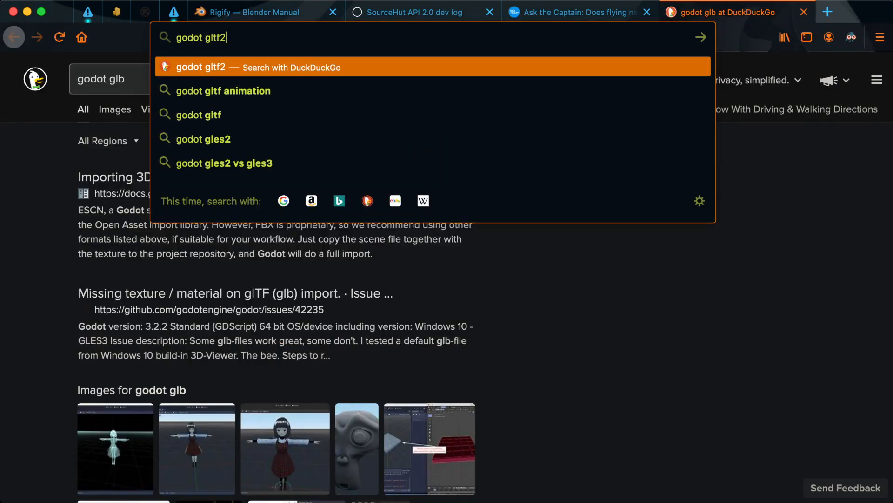
key("Return")
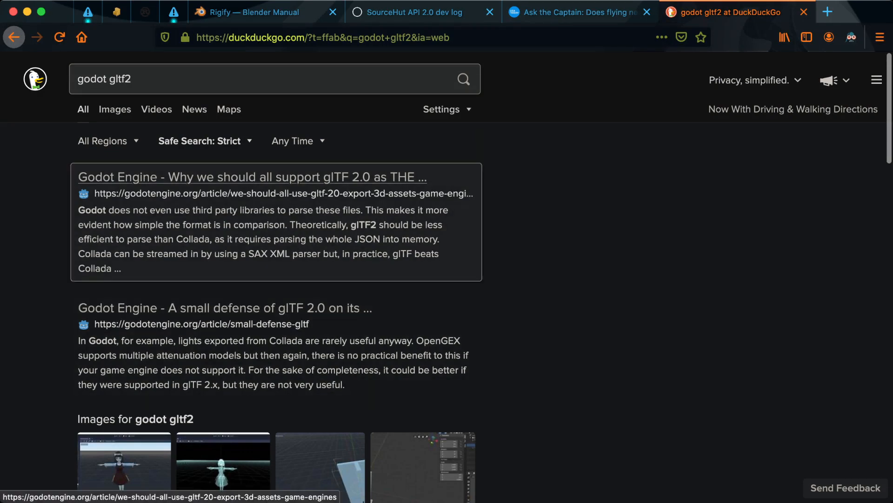
key("Return")
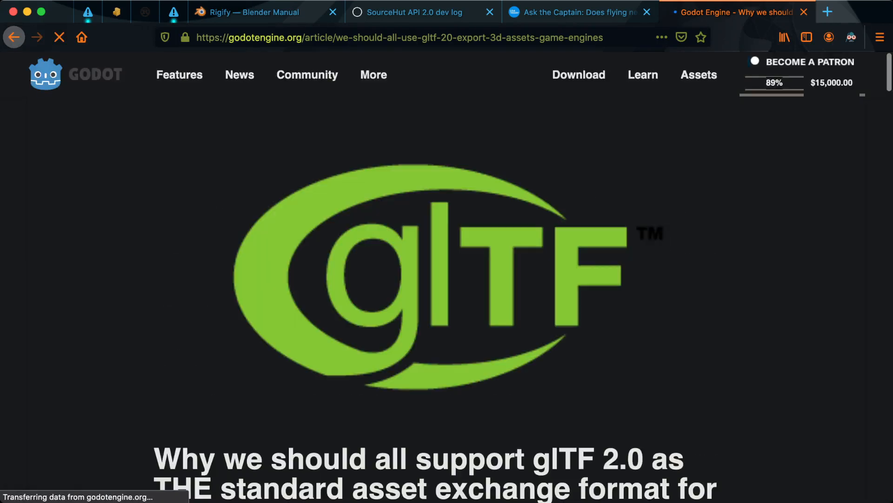
Step: Read the article's introduction to glTF 2.0 and its sections on OBJ / 3DS, Collada, FBX and OpenGEX
scroll(446, 279, "down", 10)
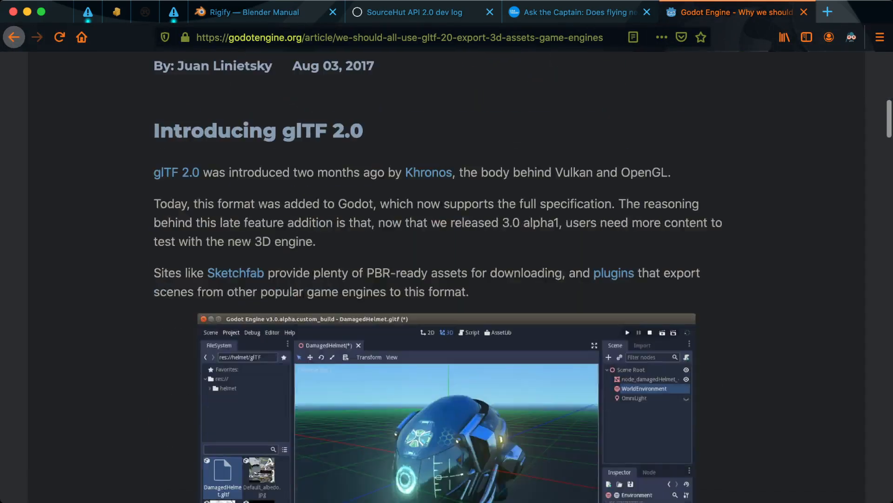
scroll(446, 279, "down", 9)
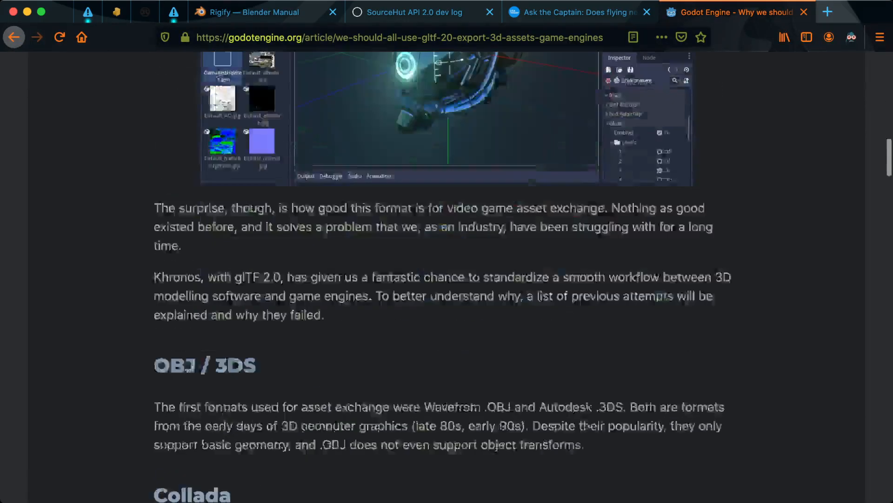
scroll(447, 279, "down", 5)
scroll(447, 279, "down", 11)
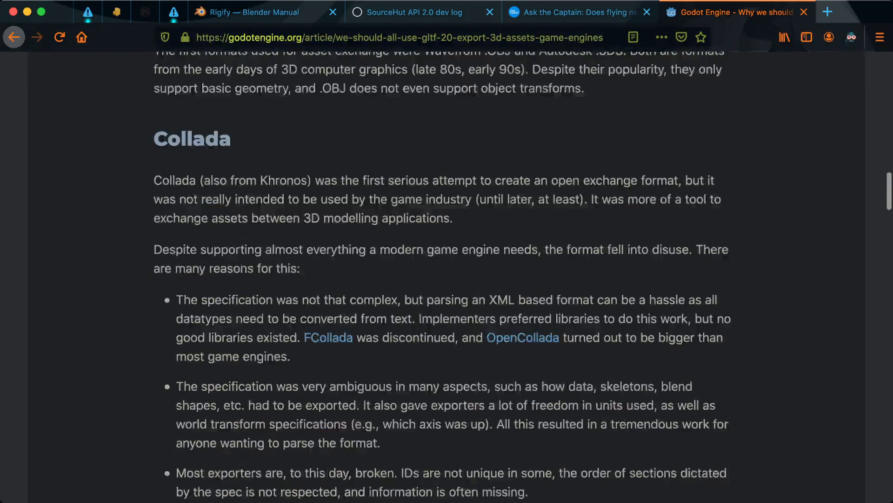
triple_click(401, 215)
left_click(409, 326)
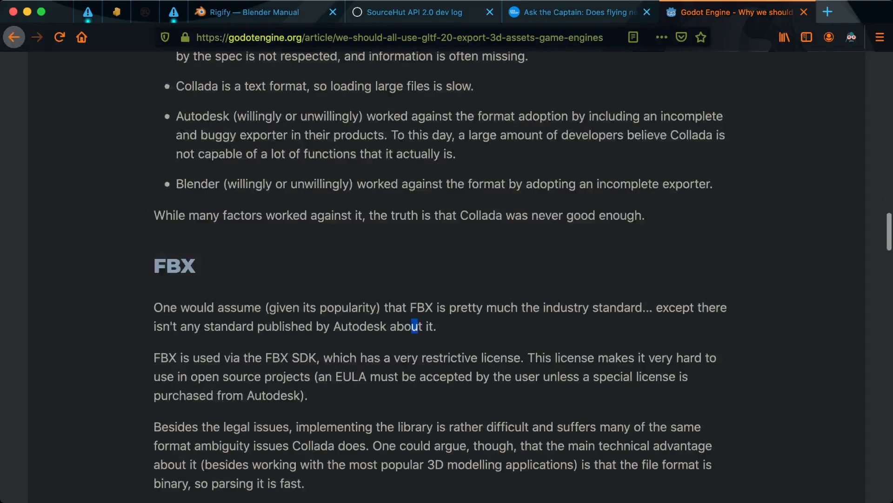
scroll(409, 326, "down", 9)
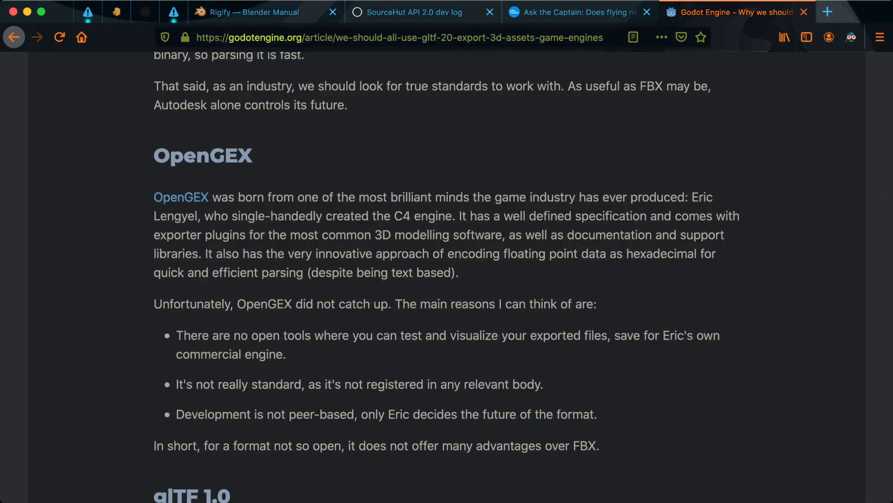
key("super+l")
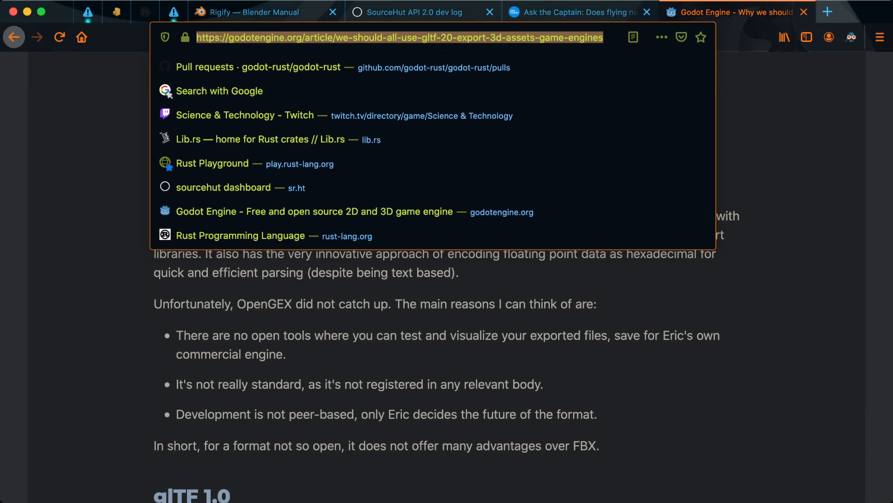
key("Escape")
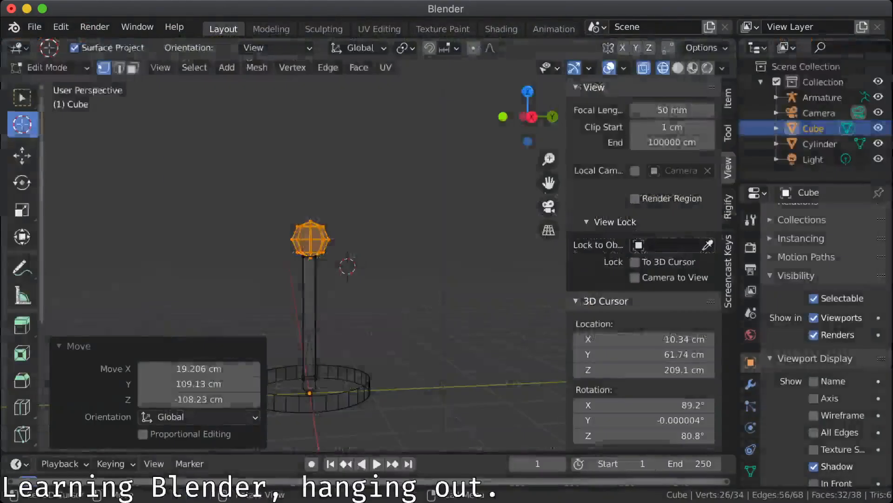
Step: Return to Blender and look at the file export options without exporting anything
left_click(35, 27)
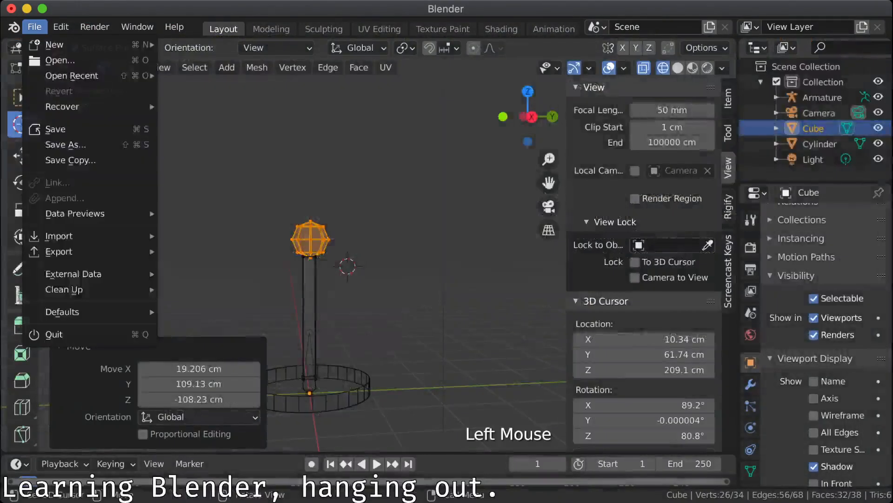
mouse_move(58, 252)
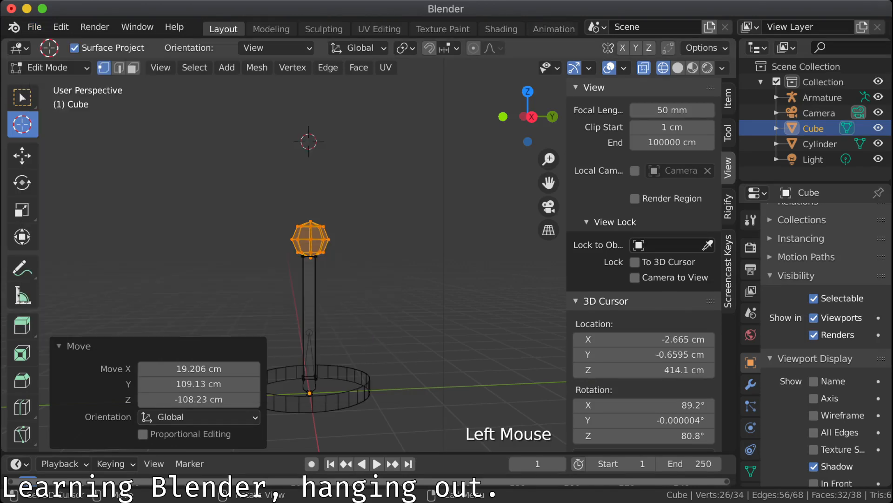
left_click(230, 261)
middle_click_drag(230, 261, 275, 221)
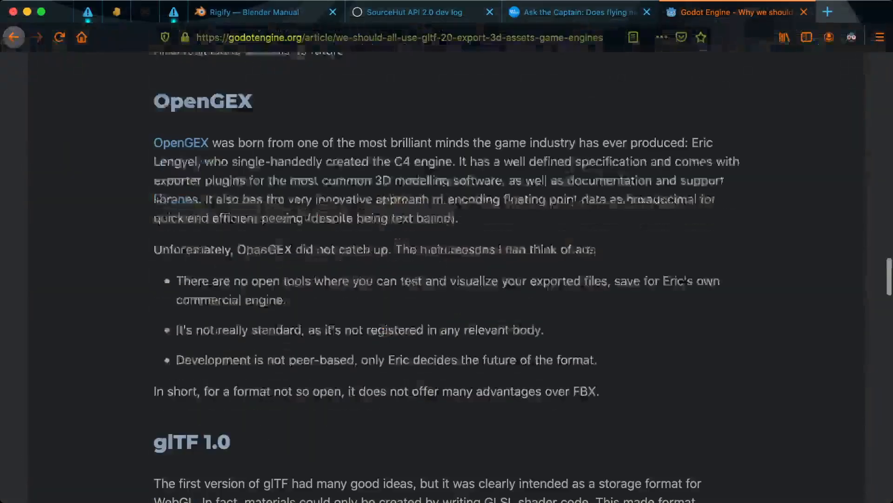
Step: Read the article's glTF 1.0 and glTF 2.0 sections, including the importer size comparison, and reread the introduction about Khronos
scroll(446, 276, "down", 10)
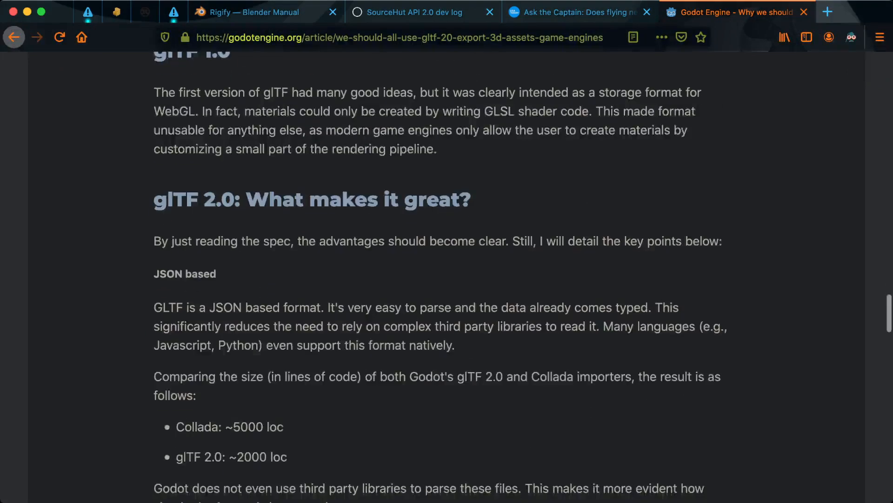
scroll(447, 277, "down", 5)
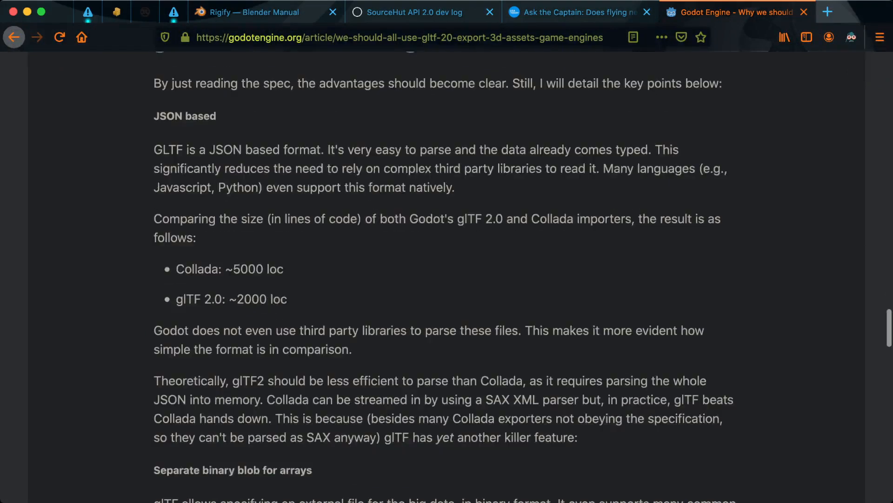
left_click_drag(175, 269, 288, 299)
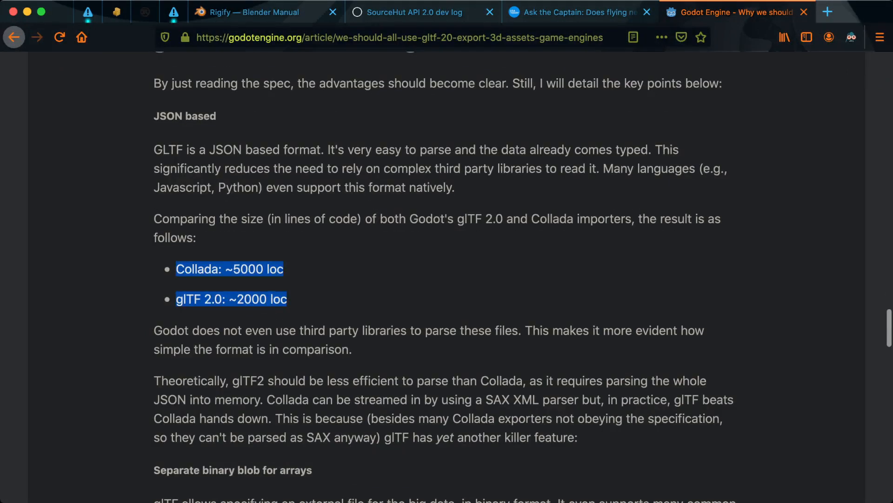
scroll(447, 277, "up", 5)
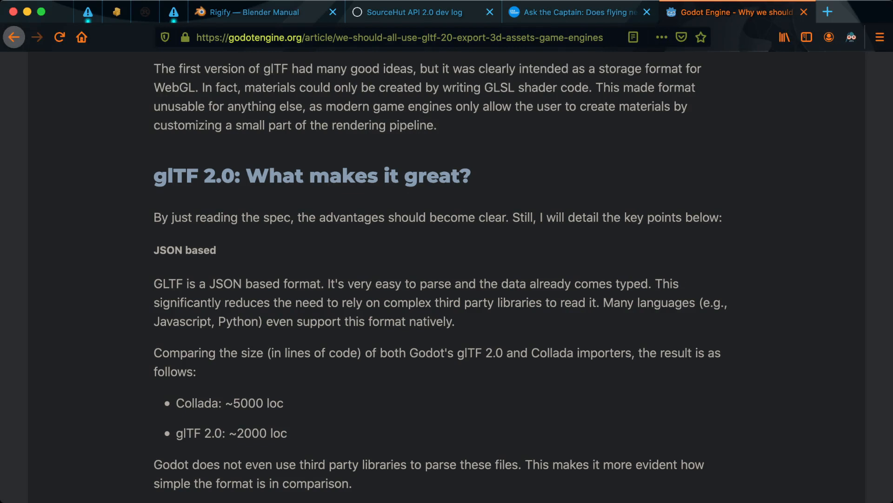
key("Home")
scroll(447, 277, "down", 10)
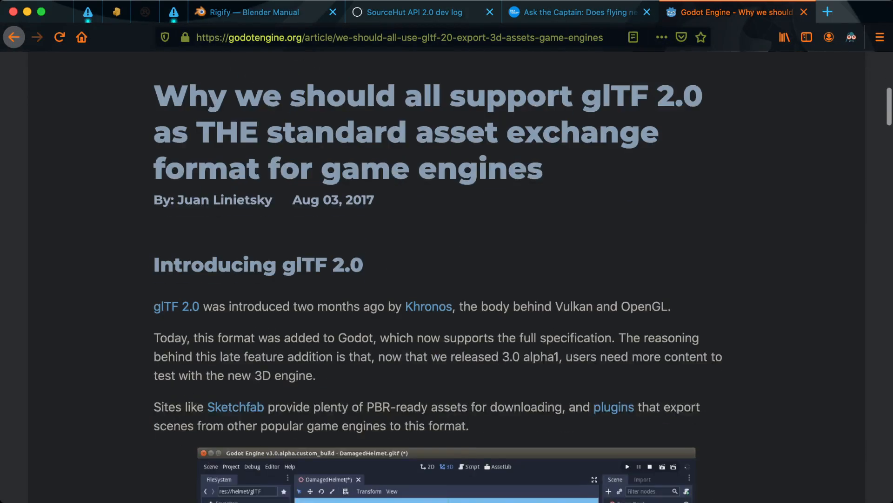
left_click_drag(247, 306, 509, 306)
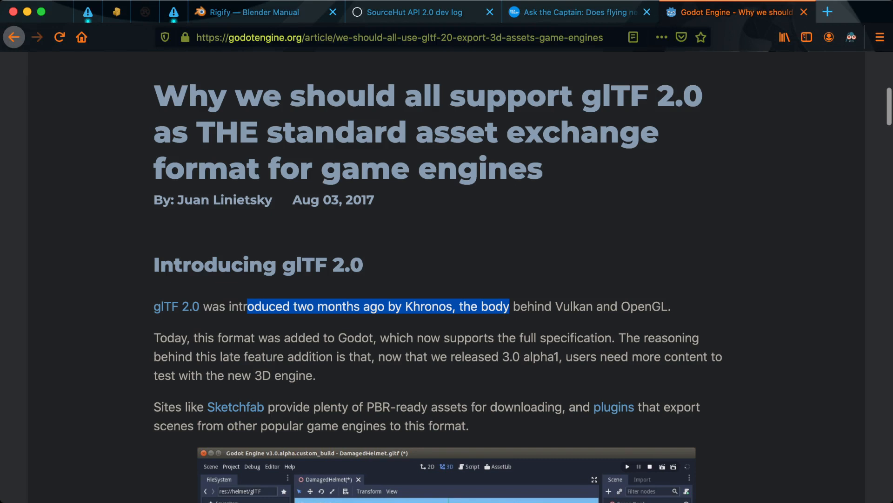
left_click_drag(668, 306, 154, 306)
left_click(150, 314)
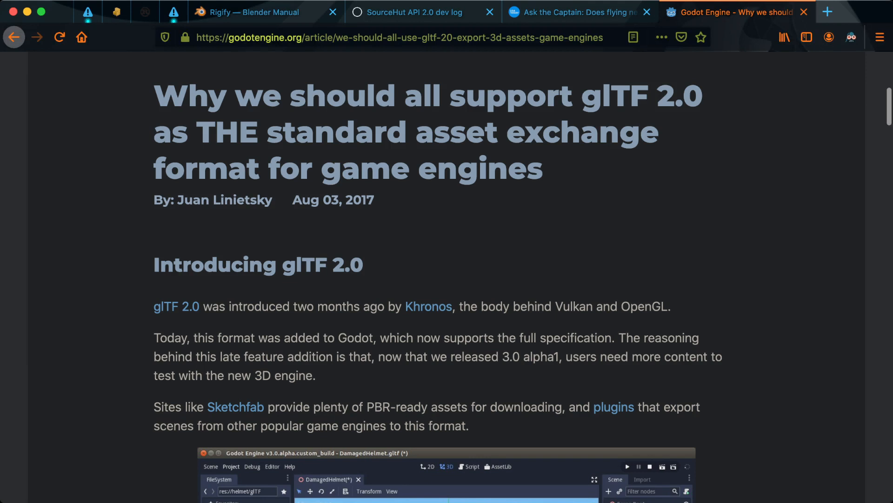
left_click_drag(670, 307, 153, 306)
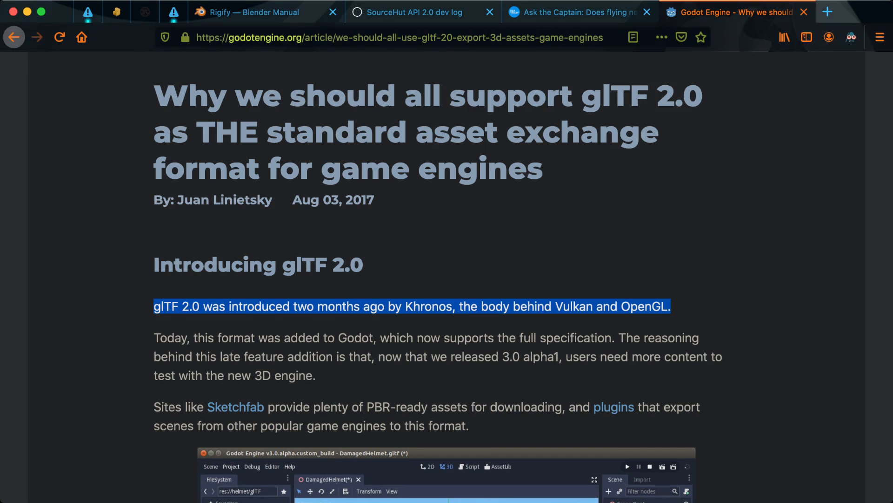
scroll(438, 279, "down", 2)
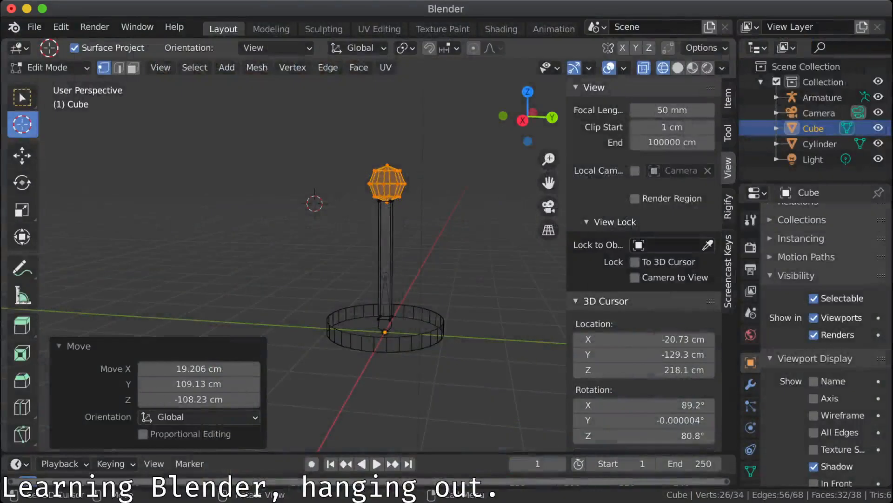
Step: Switch to Blender, try snapping the selected sphere to the 3D cursor with offset kept, and snap the cursor to the selection
middle_click_drag(298, 261, 249, 249)
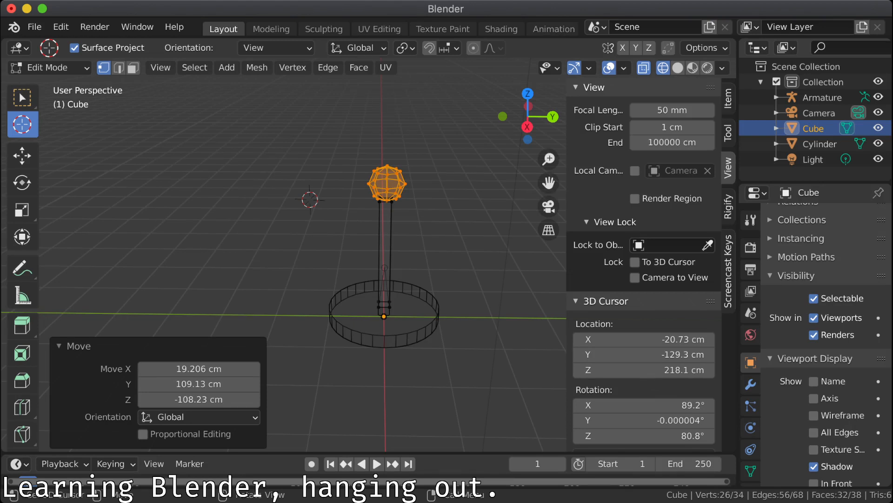
middle_click_drag(289, 242, 267, 249)
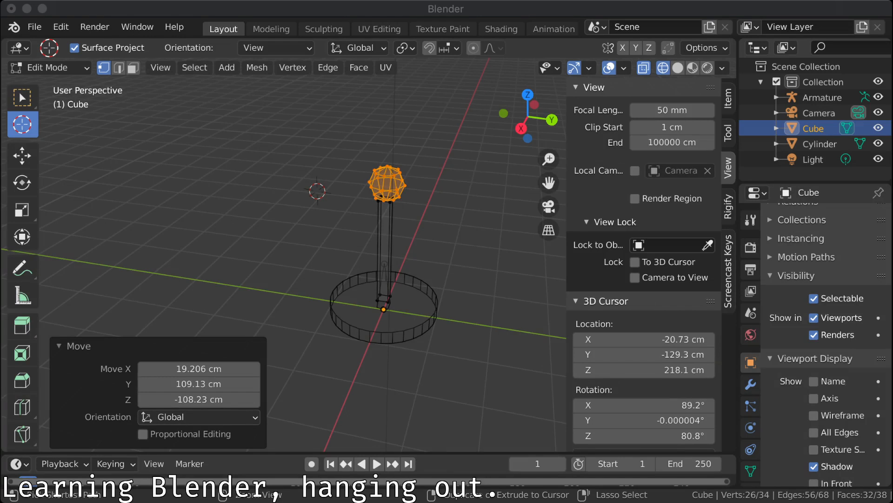
key("shift+s")
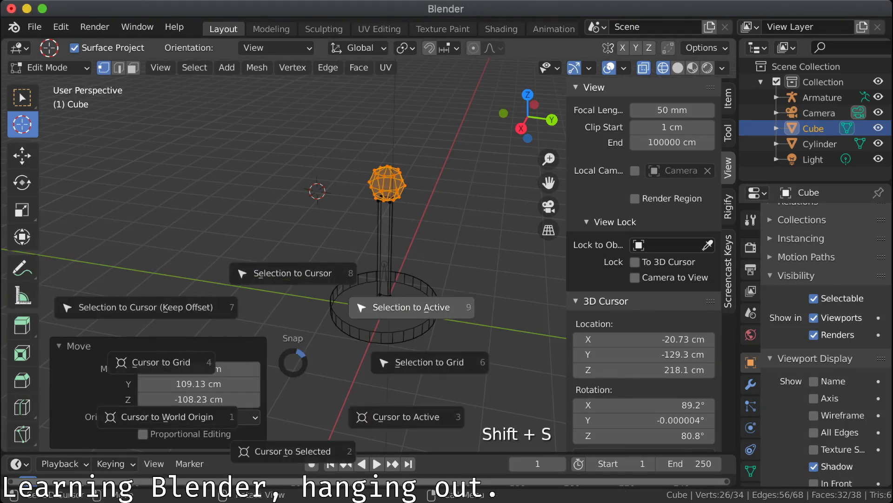
left_click(140, 307)
left_click(195, 68)
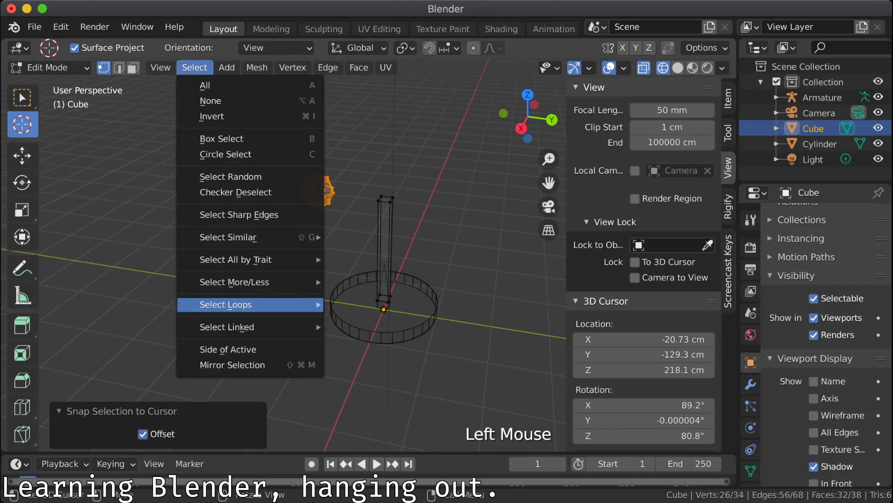
mouse_move(233, 304)
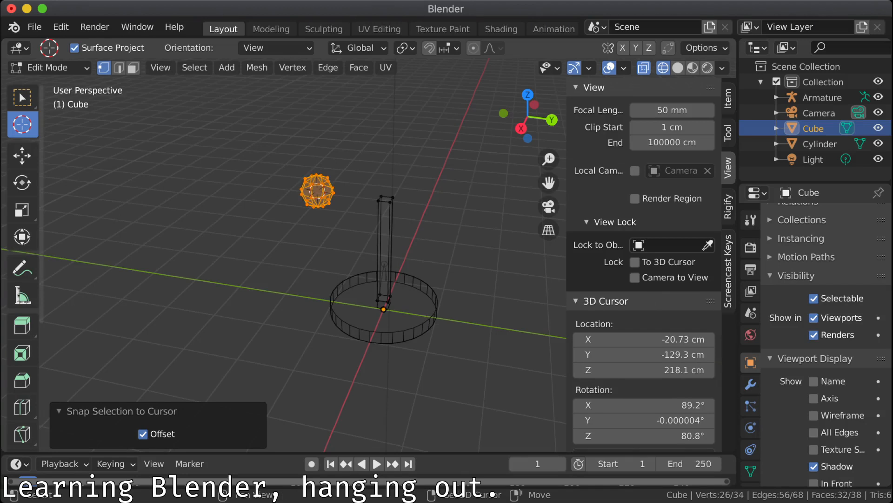
key("shift+s")
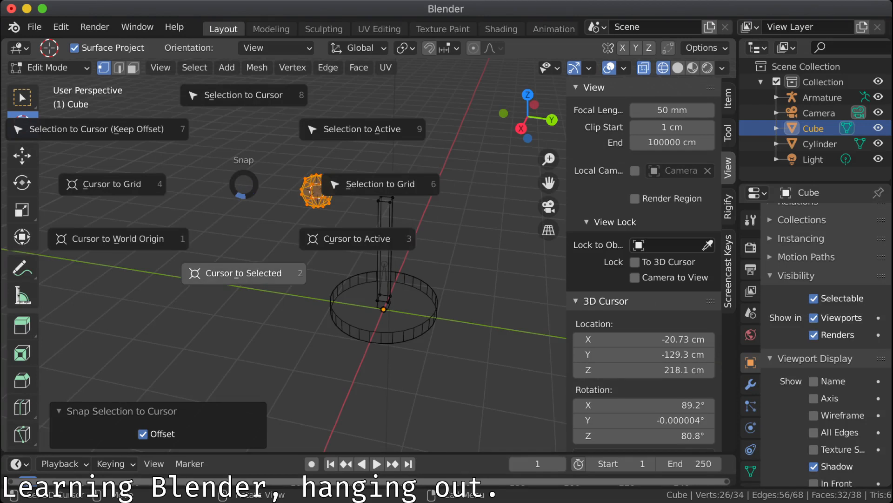
left_click(237, 273)
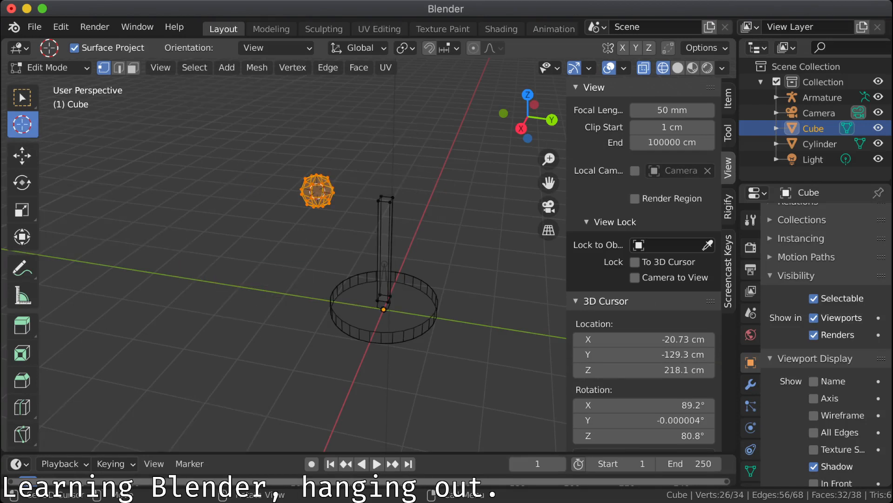
Step: Try a few freehand positions for the 3D cursor and undo the sphere's snap to the cursor
left_click(195, 67)
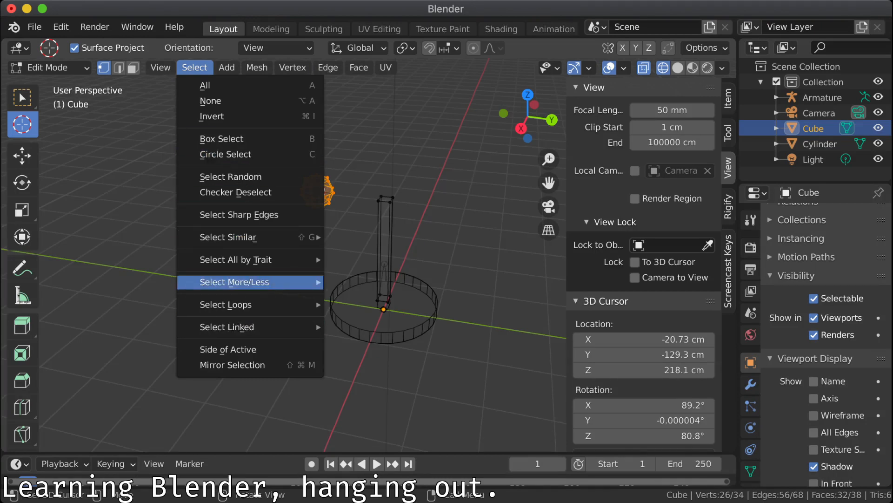
left_click(139, 205)
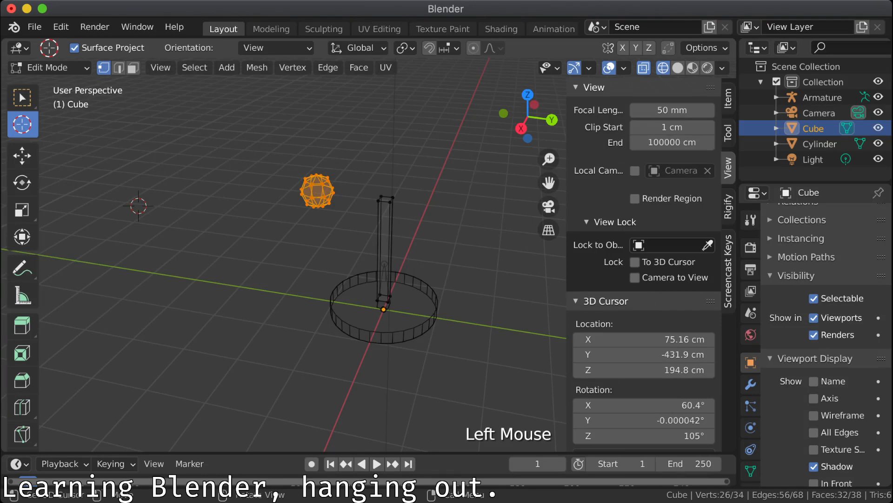
left_click_drag(279, 144, 349, 260)
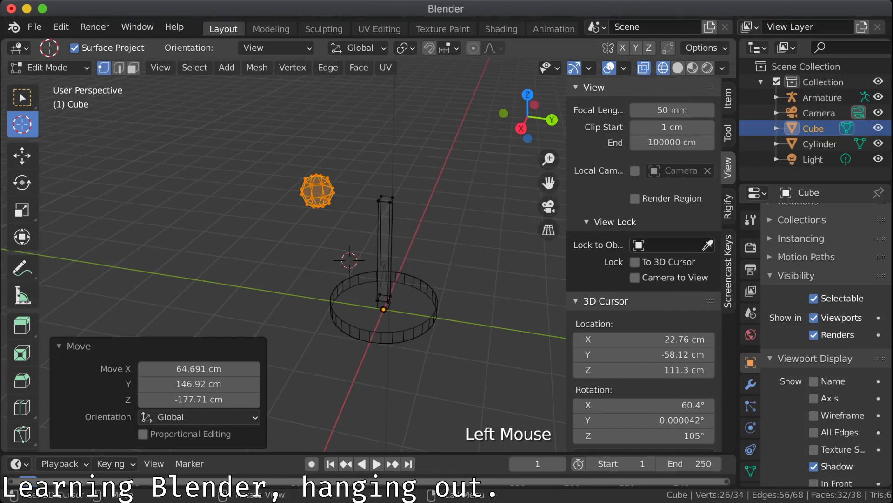
left_click(350, 260)
left_click(331, 239)
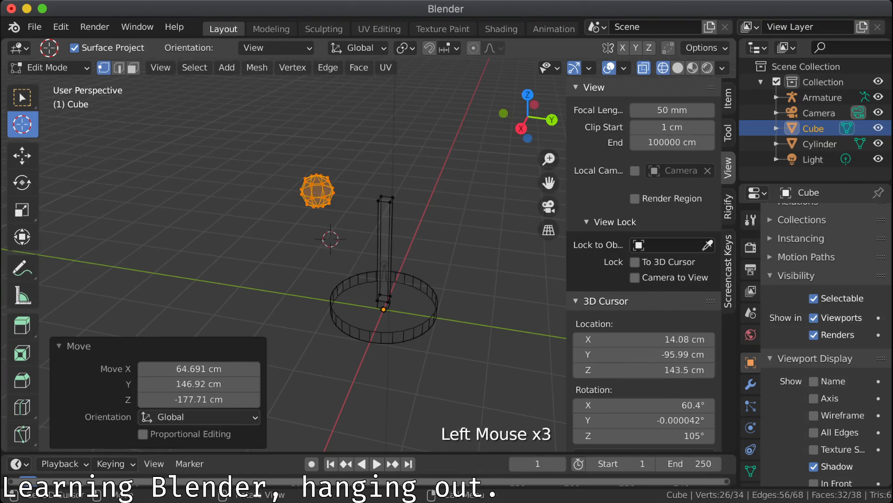
key("super+z")
key("super+z")
key("super+z")
key("super+z")
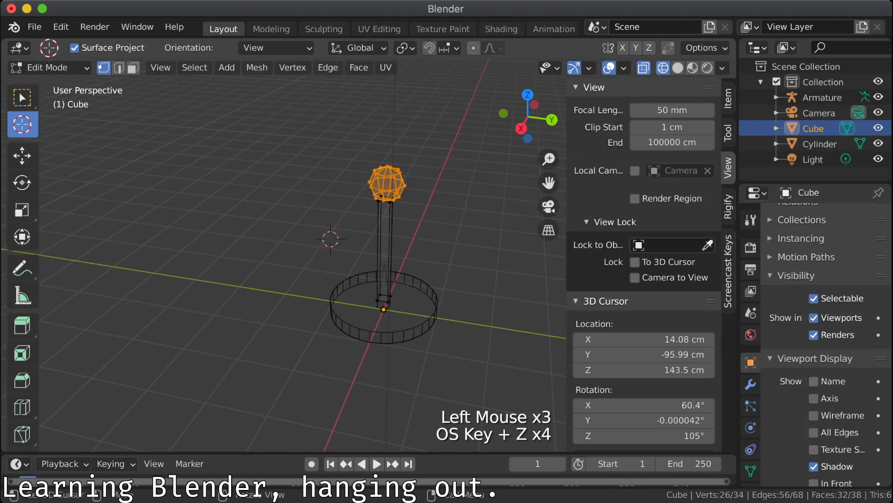
Step: Place the 3D cursor at about X 39.3, Y -245.5, Z 169.7 cm and select the Armature object
left_click(244, 222)
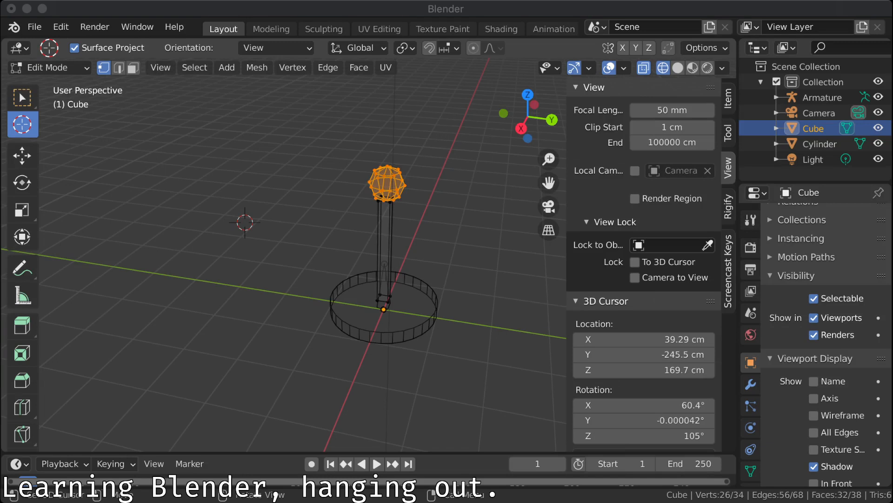
key("super+Tab")
middle_click_drag(279, 279, 314, 251)
left_click(819, 113)
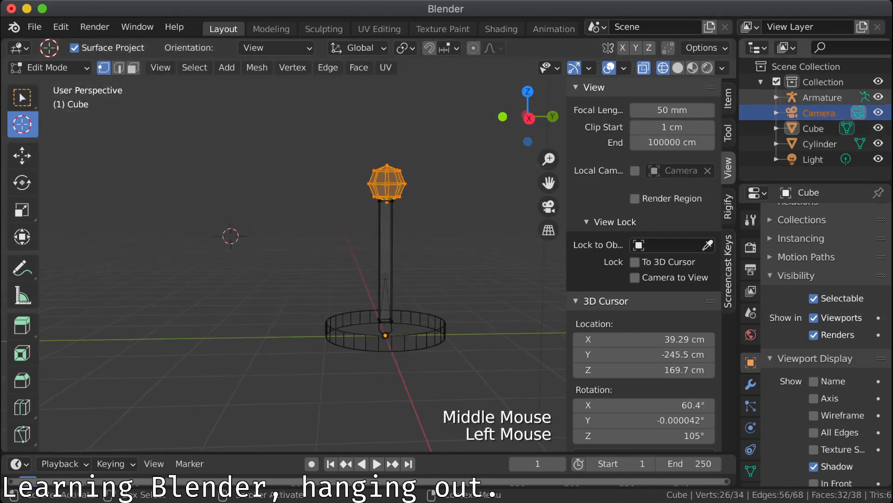
left_click(822, 98)
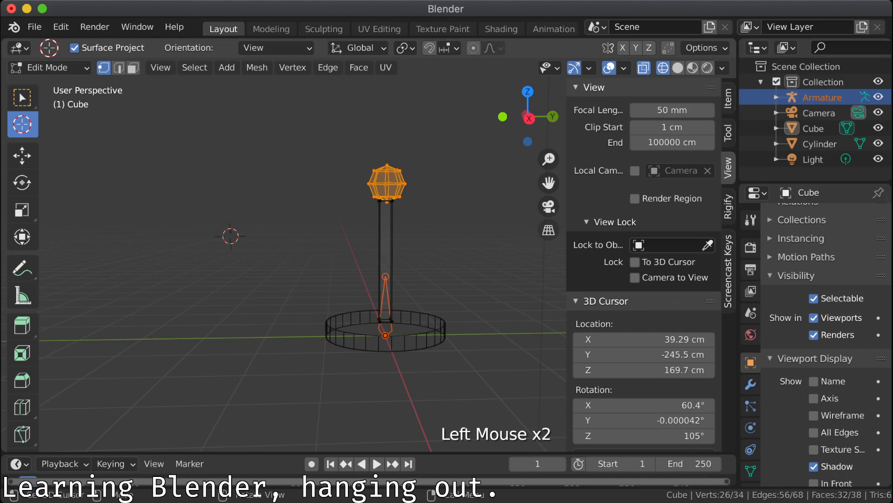
middle_click_drag(314, 251, 319, 232)
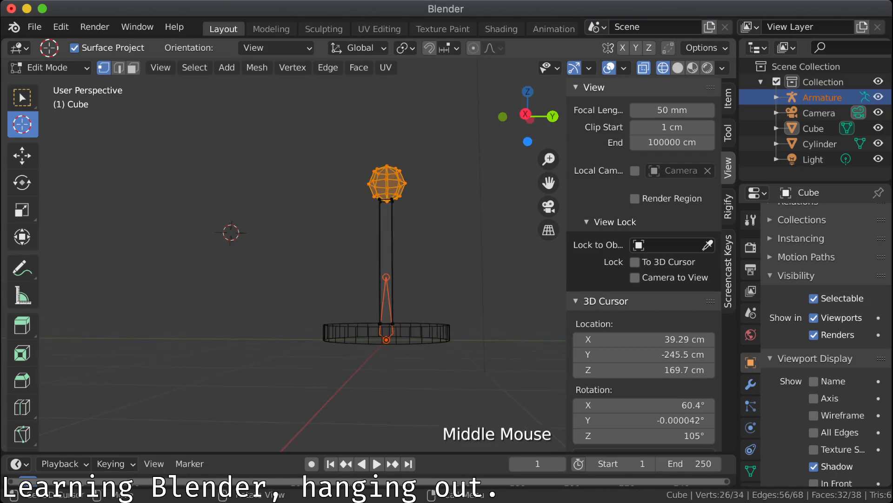
key("s")
key("z")
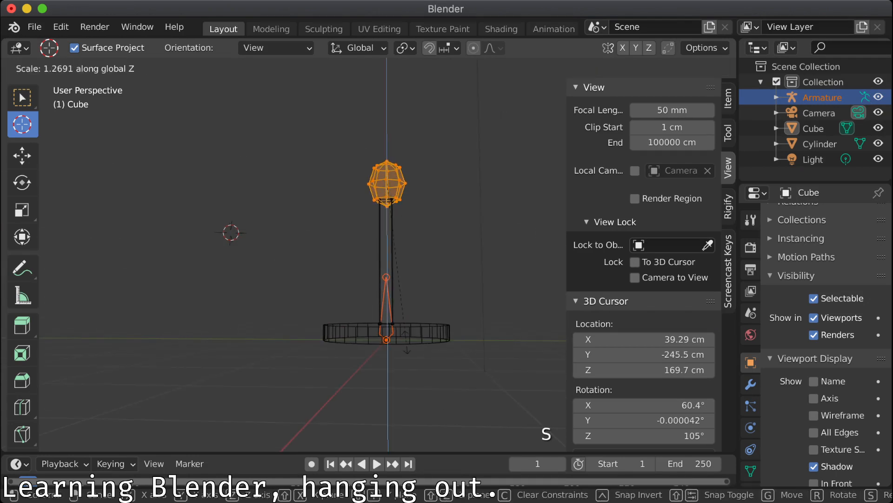
key("Escape")
key("Escape")
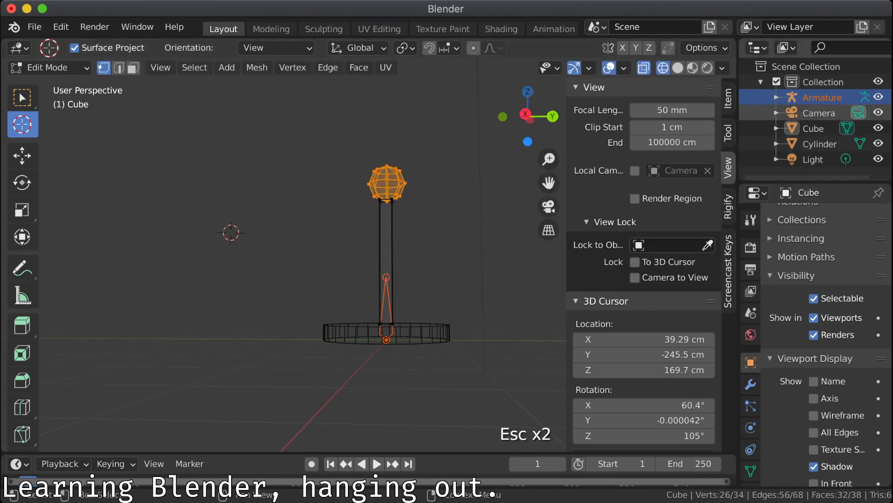
Step: Leave mesh editing for Object Mode and scale the selected armature to 0.378 along the global Z axis
left_click(819, 113)
left_click(822, 98)
key("Tab")
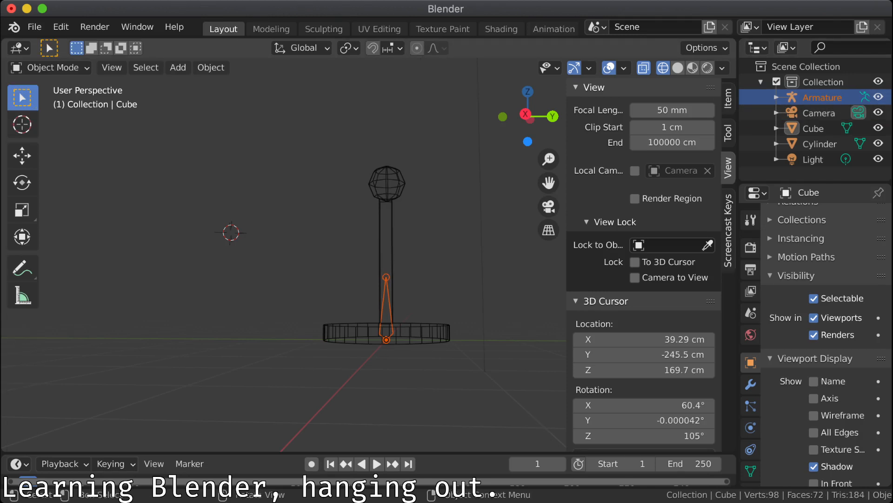
key("s")
key("z")
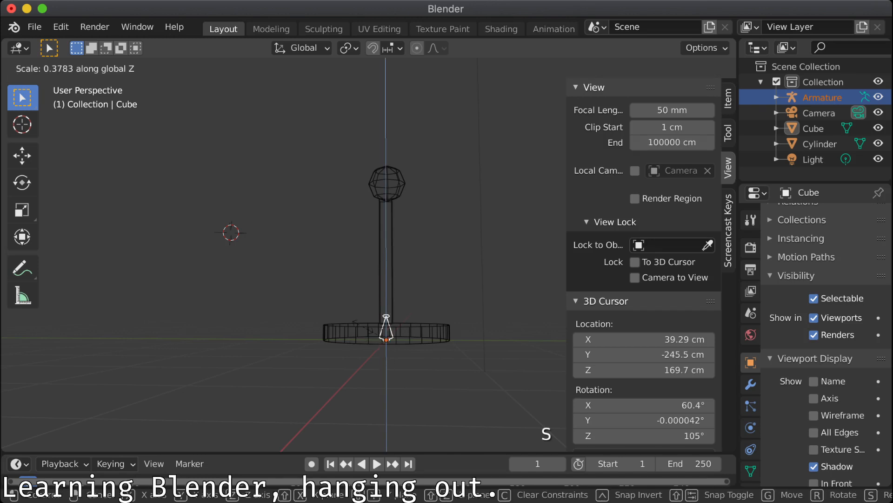
left_click(410, 307)
Step: Collapse the resize settings, hide the sidebar and apply the armature's rotation and scale
middle_click_drag(410, 307, 304, 283)
scroll(292, 308, "down", 5)
scroll(291, 307, "up", 1)
scroll(292, 307, "up", 7)
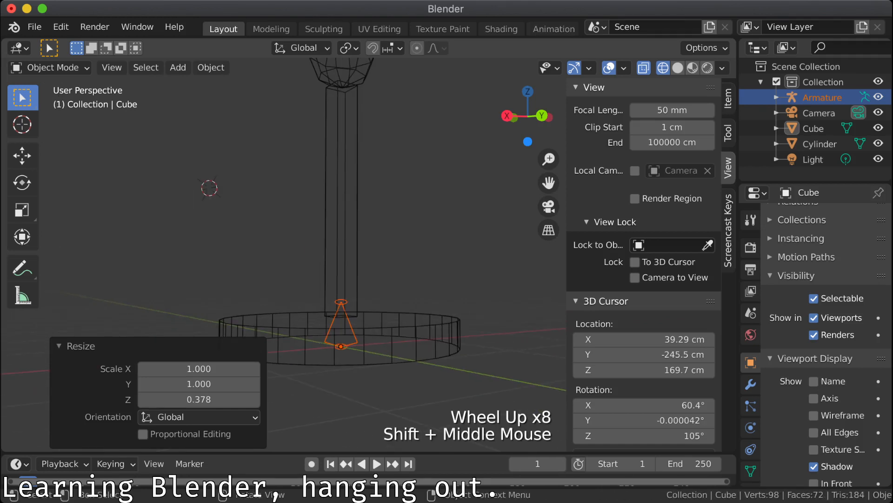
left_click(74, 346)
key("n")
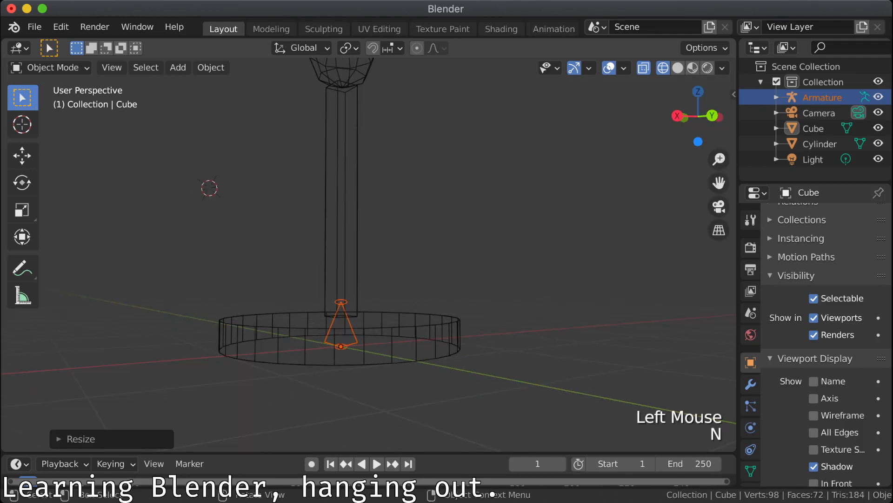
middle_click_drag(354, 232, 395, 263)
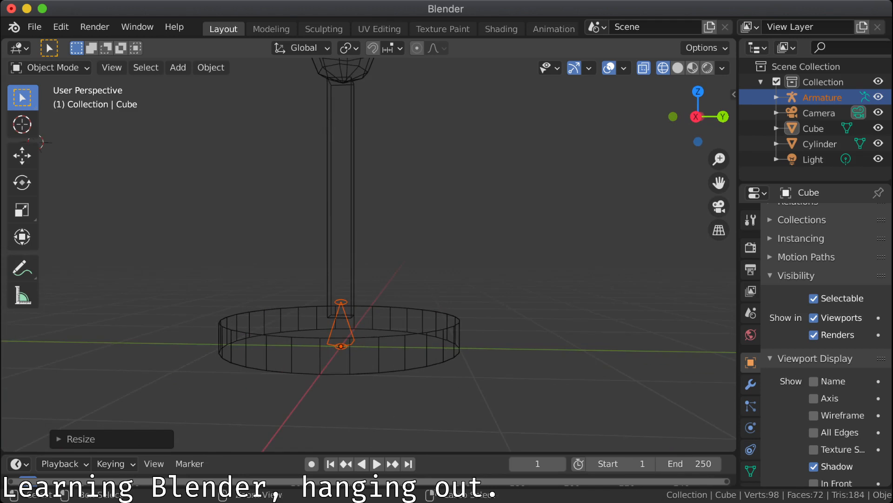
key("ctrl+a")
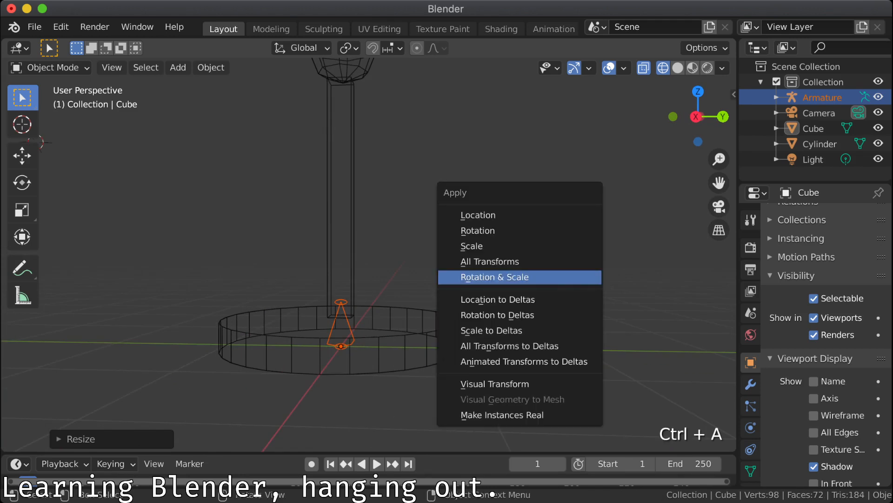
left_click(520, 277)
Step: Scale the armature down along the global Z axis to fit the disc base's height, and apply its rotation and scale
middle_click_drag(372, 210, 402, 172)
scroll(372, 233, "up", 2)
middle_click_drag(372, 232, 330, 231, "ctrl")
key("End")
scroll(368, 255, "down", 8)
mouse_move(368, 256)
middle_mouse_down()
mouse_move(377, 293)
mouse_move(377, 258)
middle_mouse_up()
key("s")
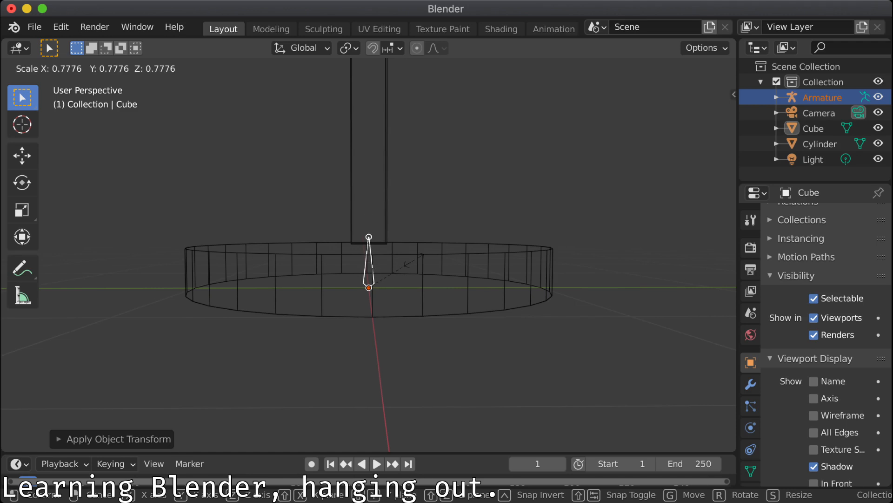
key("z")
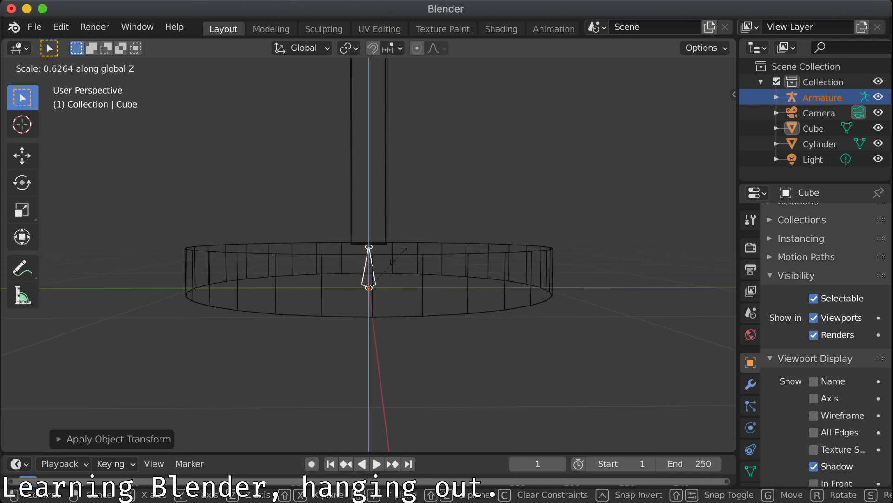
key("Return")
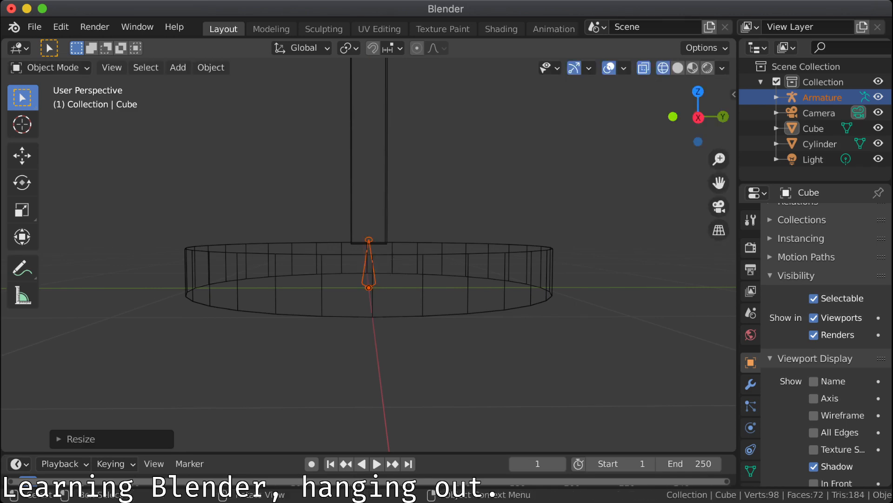
key("ctrl+a")
key("Return")
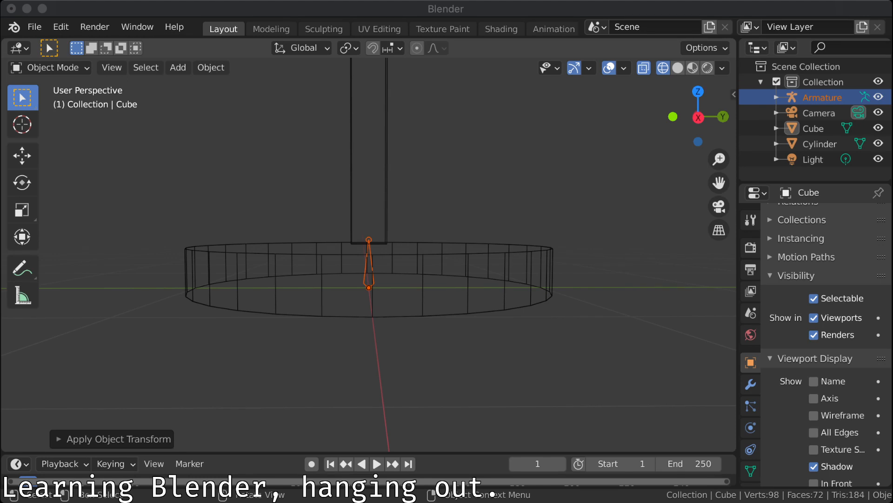
key("super+Tab")
middle_click_drag(367, 256, 321, 307)
scroll(368, 256, "down", 7)
left_click(315, 241)
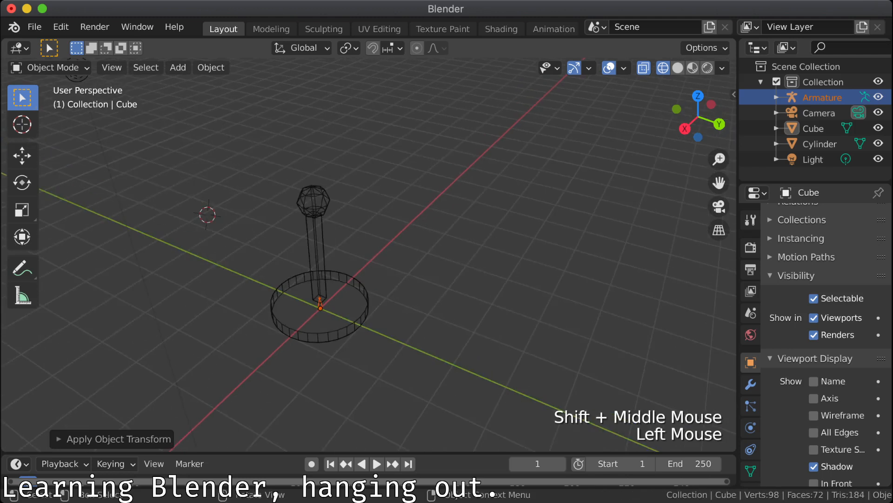
middle_click_drag(315, 242, 322, 235)
middle_click_drag(363, 261, 424, 228)
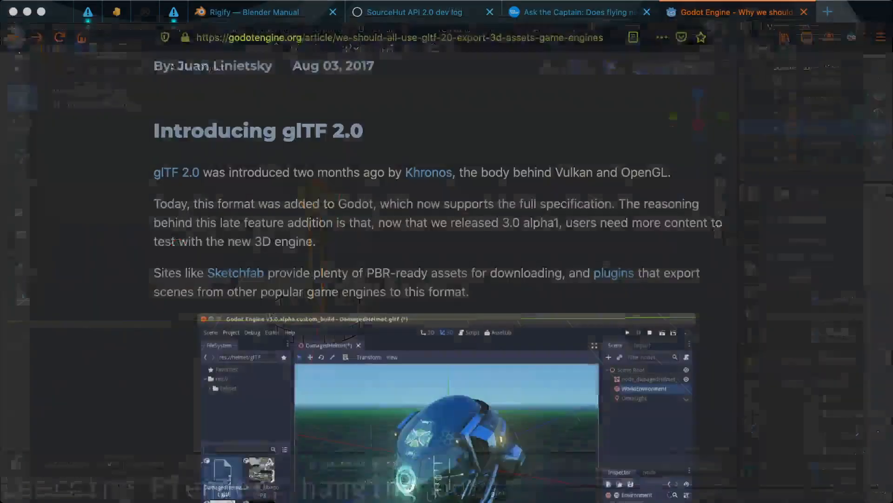
Step: Look up semistandard.js in a new browser tab and follow its parent GitHub organization to the standardjs.com website
key("super+t")
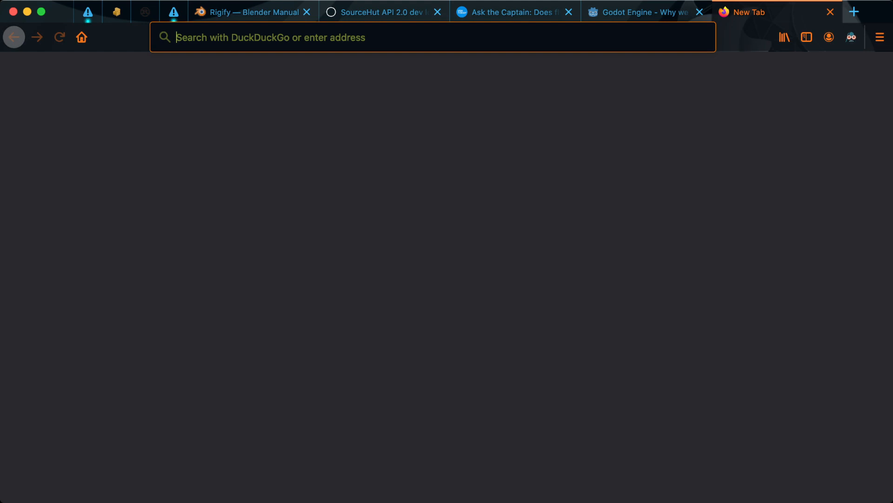
type("sem")
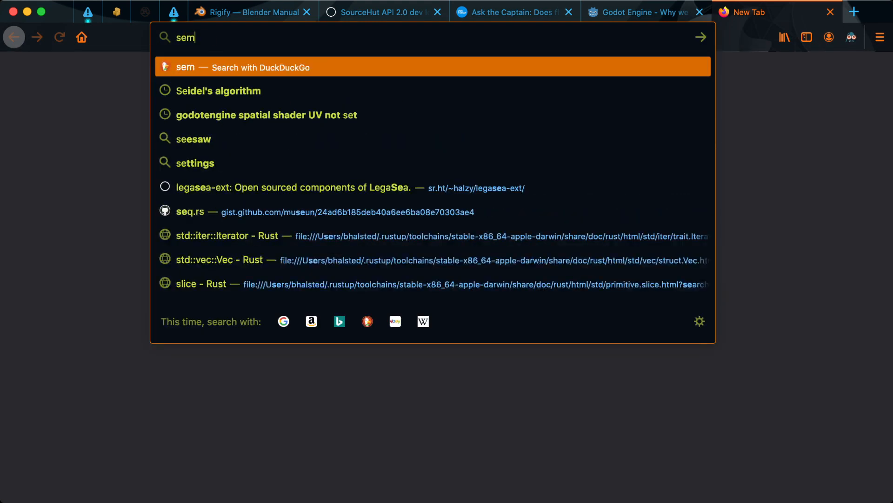
type("istandard.js")
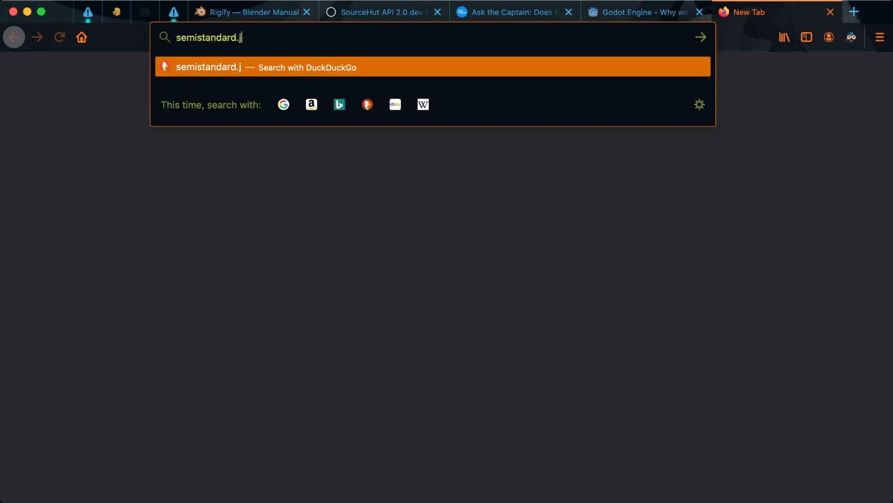
key("Return")
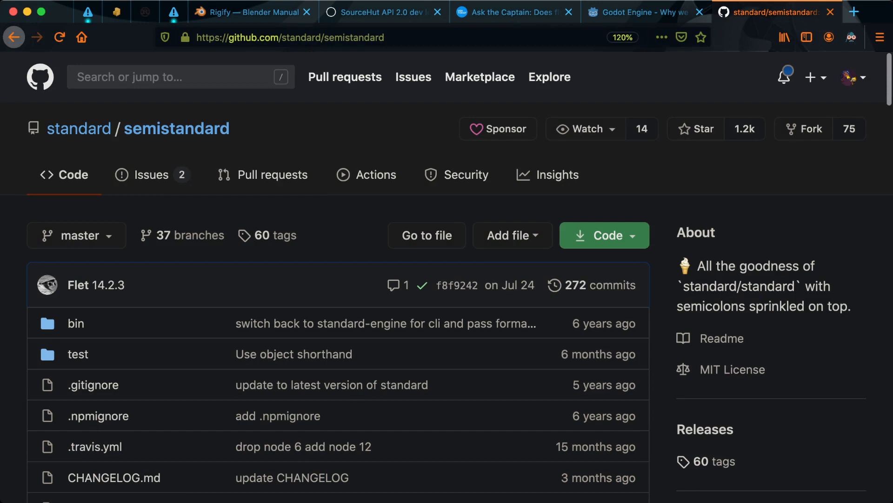
left_click(79, 128)
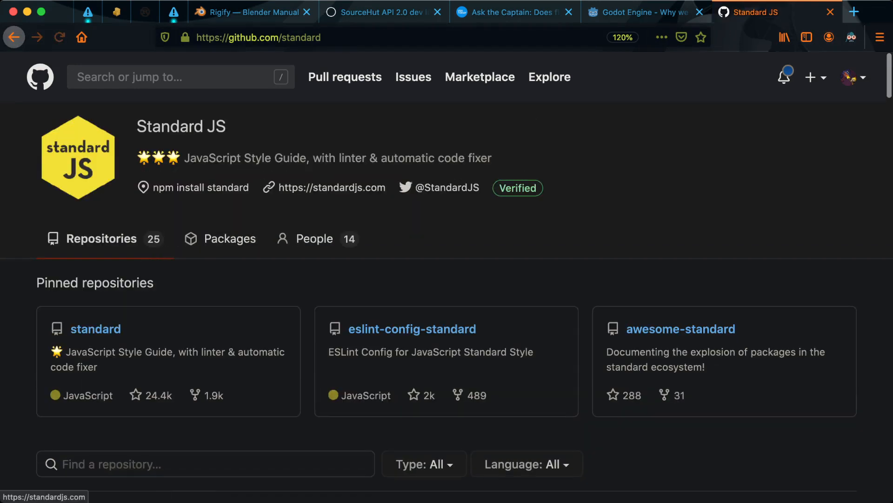
left_click(332, 187)
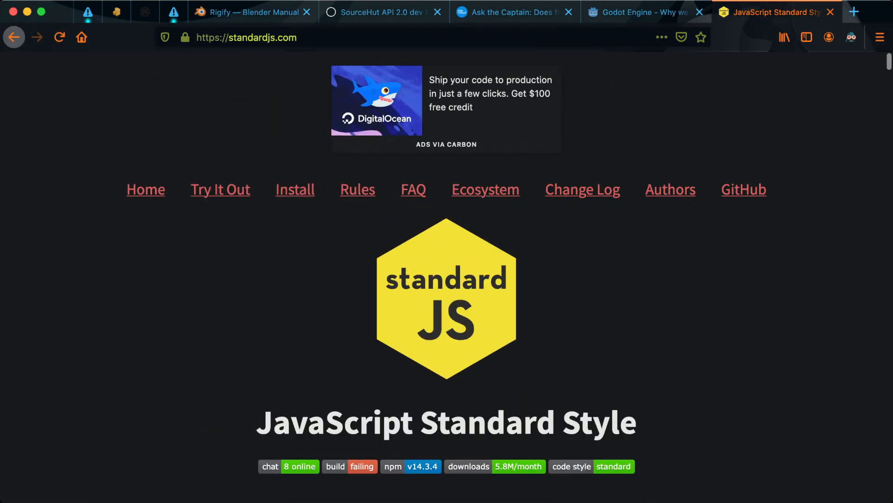
Step: Read the JavaScript Standard Style introduction, including the standard --fix command and the point about catching style issues early
scroll(447, 280, "down", 4)
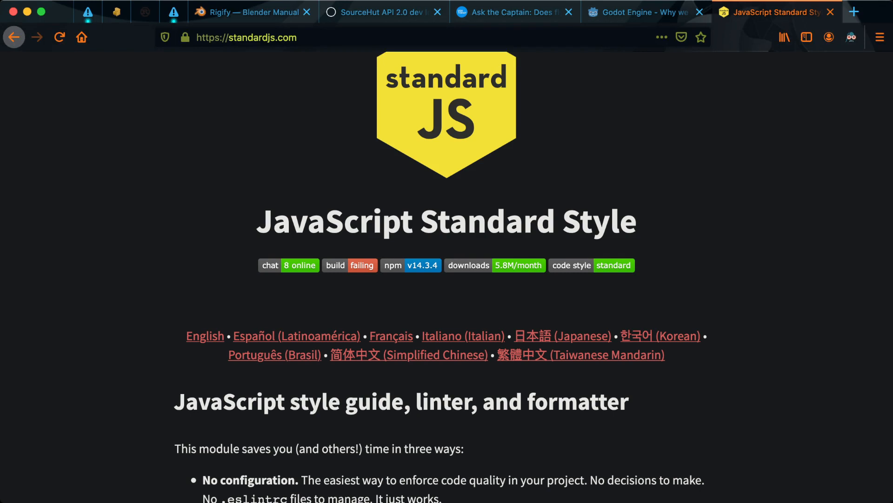
scroll(447, 276, "down", 3)
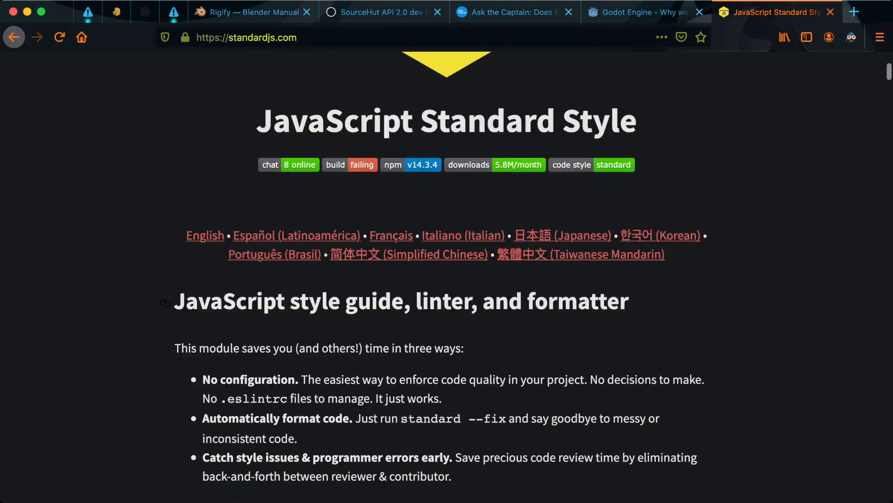
triple_click(541, 302)
left_click(542, 303)
left_click_drag(424, 418, 499, 418)
left_click(499, 419)
left_click_drag(401, 418, 507, 418)
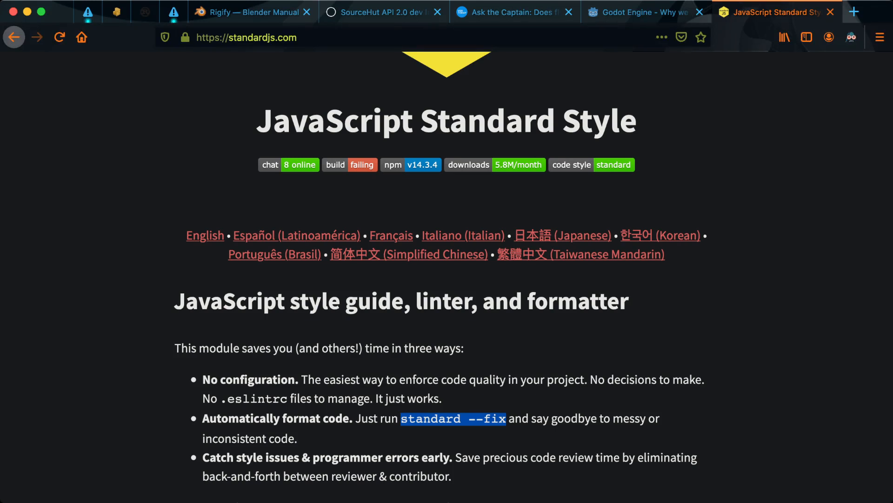
left_click(454, 419)
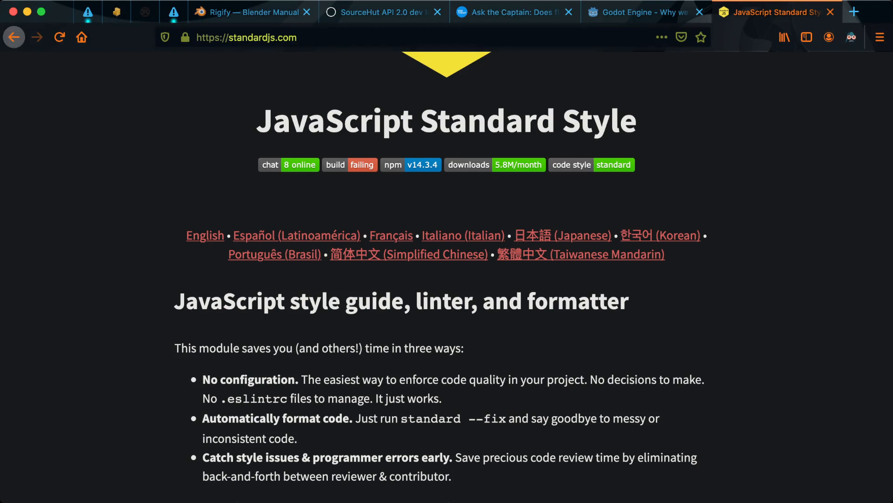
scroll(447, 279, "down", 3)
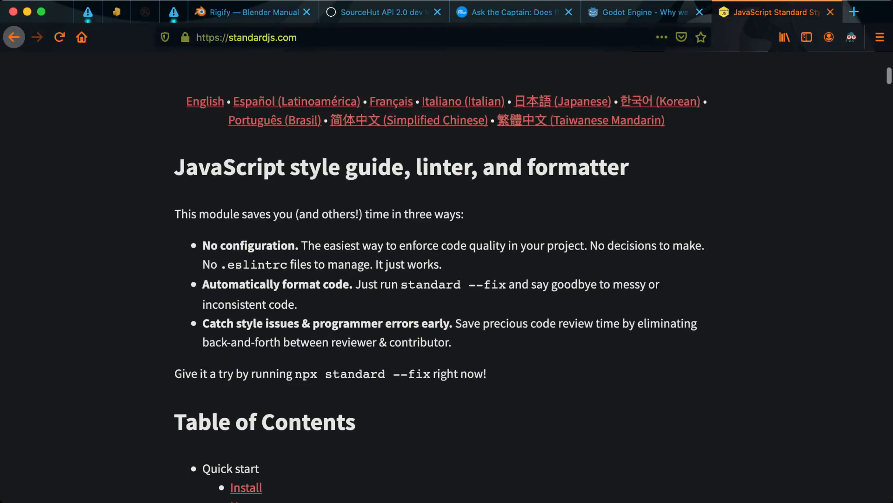
left_click_drag(237, 323, 419, 323)
left_click(419, 324)
Step: Open prettier.io in a new browser tab
key("super+t")
type("prettie")
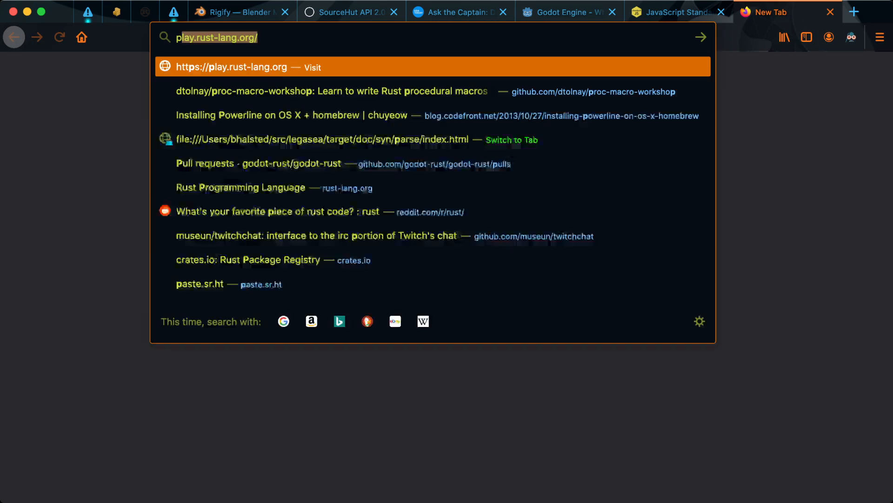
type("r.io")
key("Return")
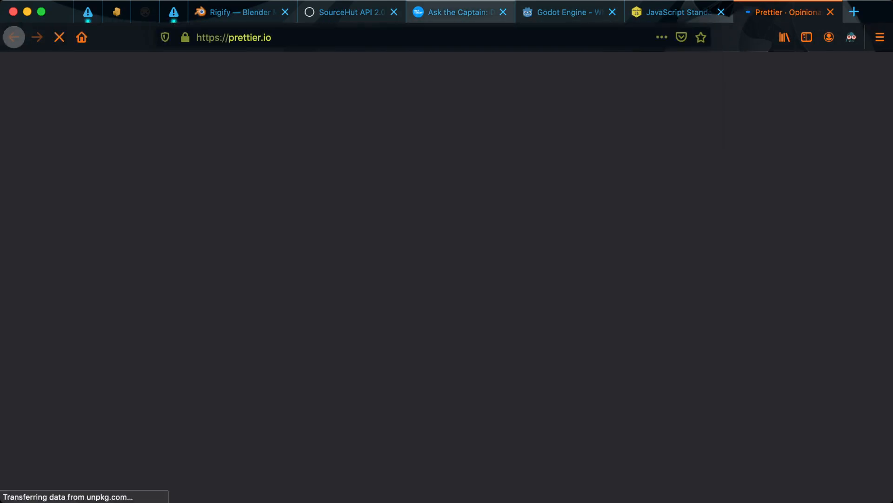
Step: Revisit the top of the Standard JS page, highlight its navigation links and return to the Prettier site
key("ctrl+shift+Tab")
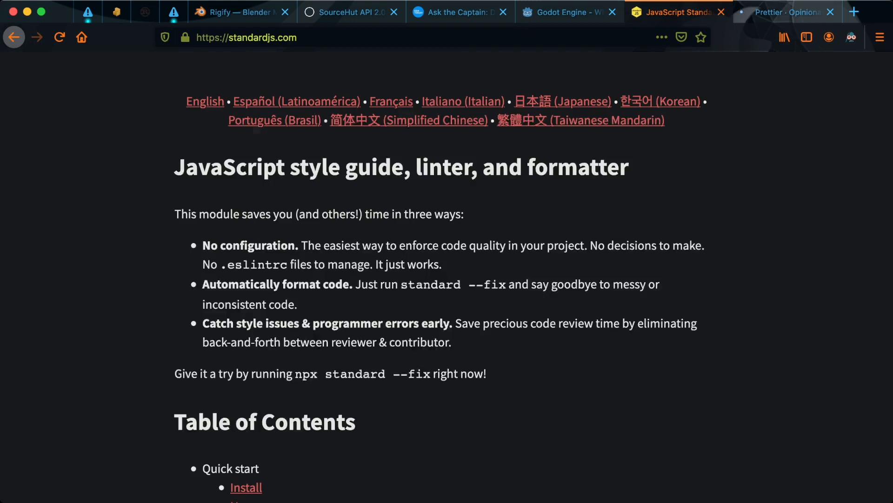
scroll(220, 189, "up", 8)
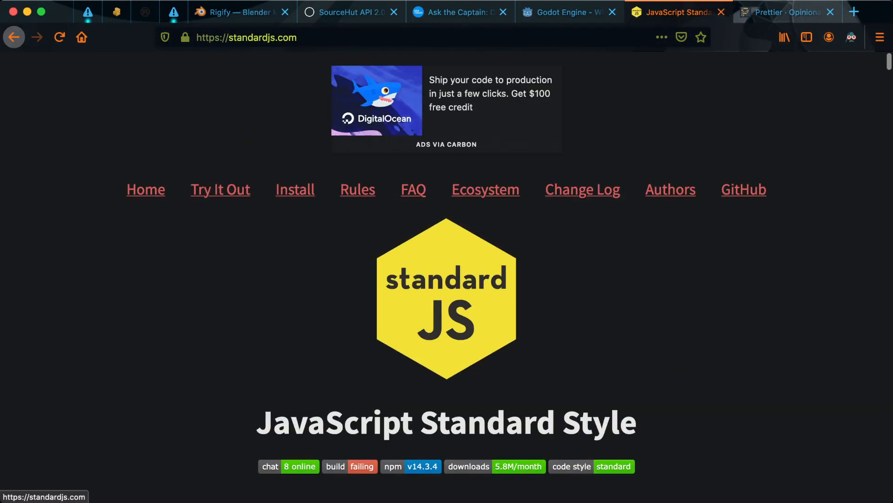
left_click_drag(115, 188, 122, 209)
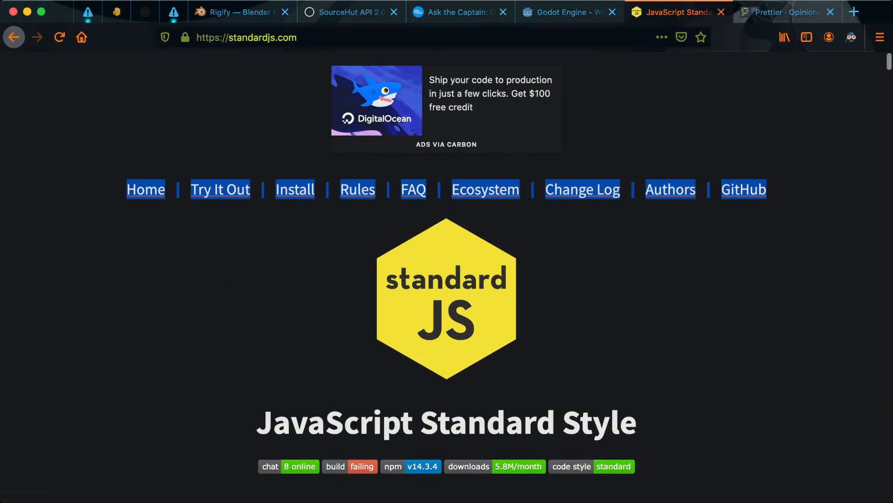
key("ctrl+Tab")
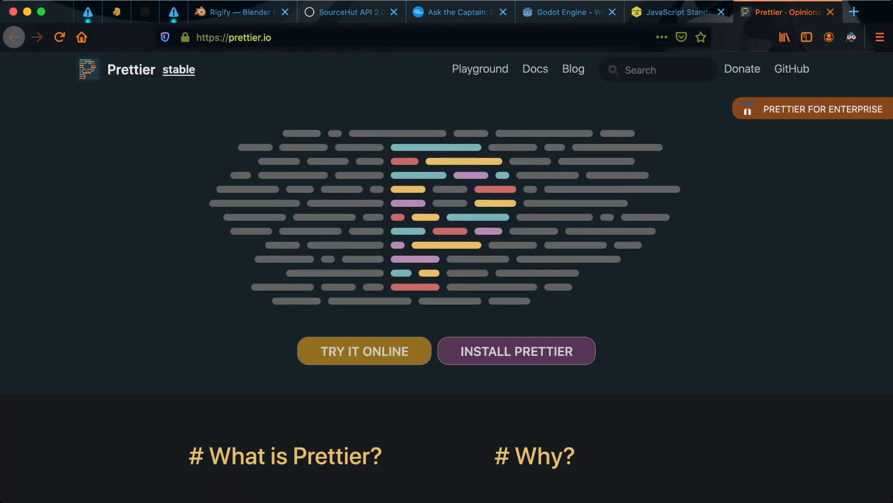
Step: Skim the Prettier home page for its supported languages, community plugins and editor integrations
scroll(447, 279, "down", 6)
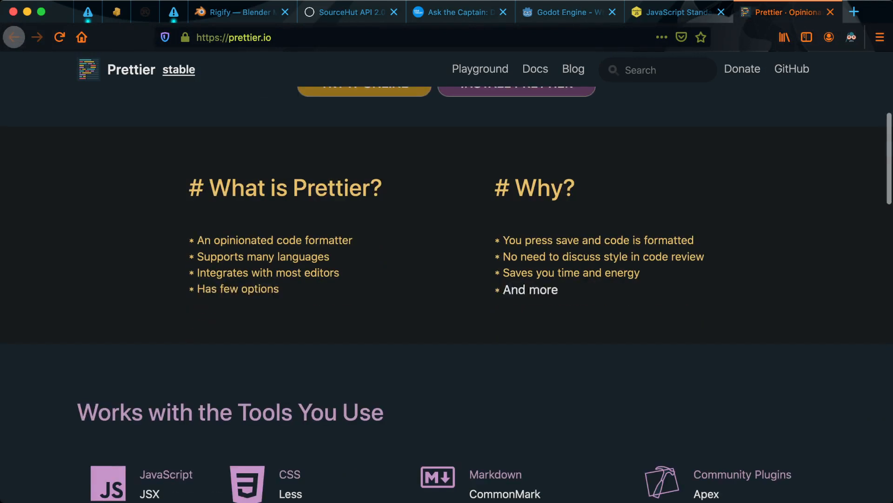
scroll(149, 263, "down", 5)
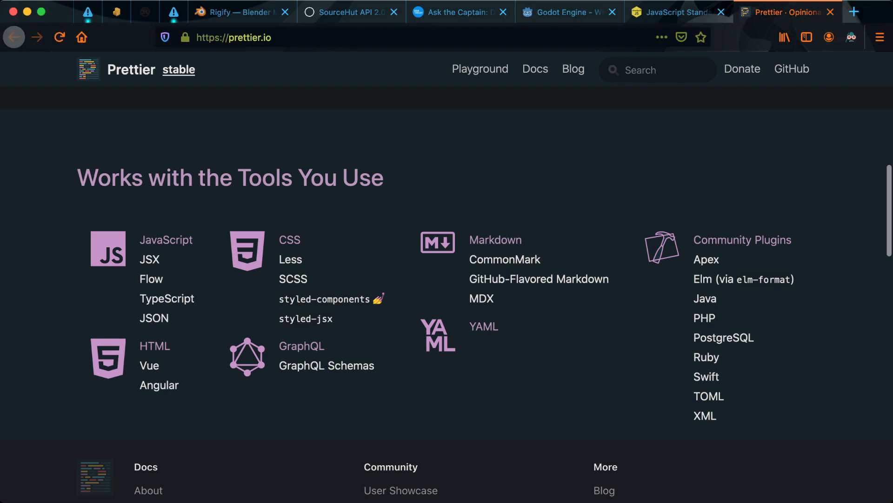
scroll(174, 225, "down", 7)
scroll(174, 225, "down", 2)
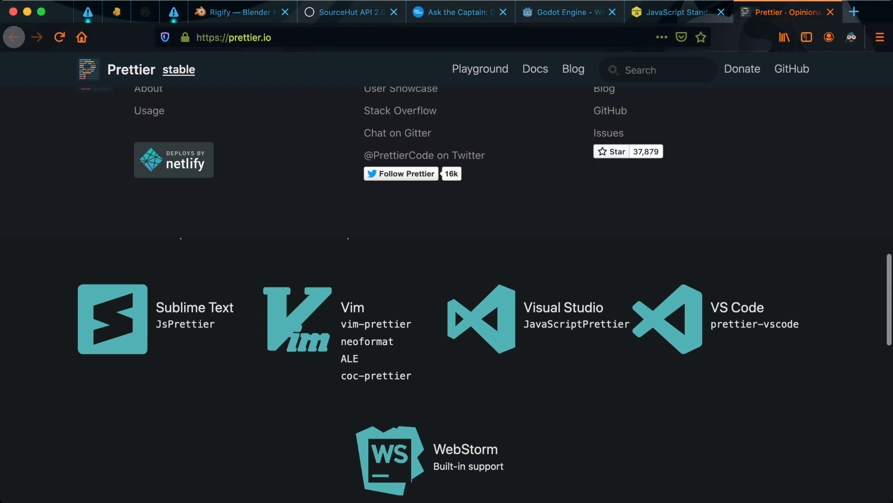
scroll(447, 288, "down", 3)
scroll(446, 288, "up", 2)
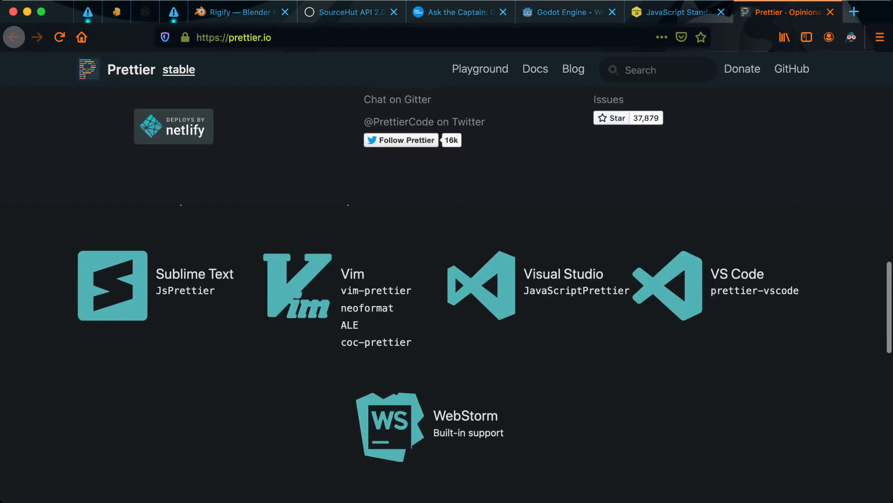
scroll(605, 421, "up", 12)
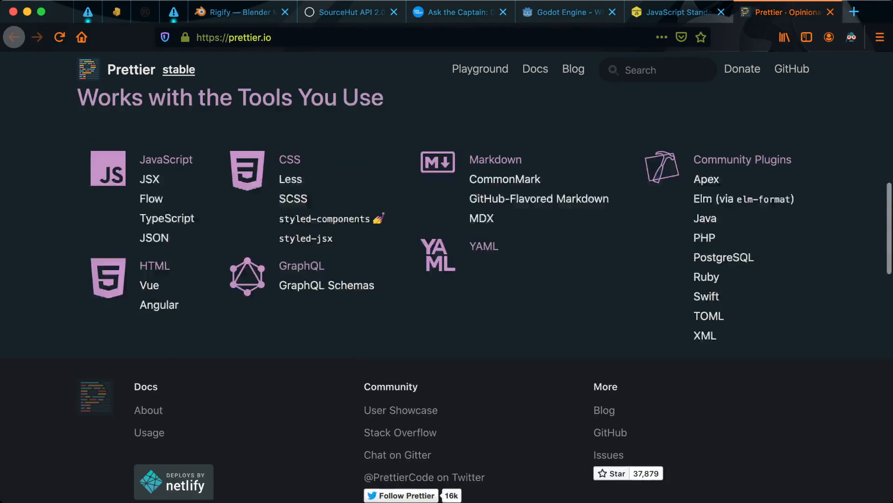
scroll(447, 279, "up", 5)
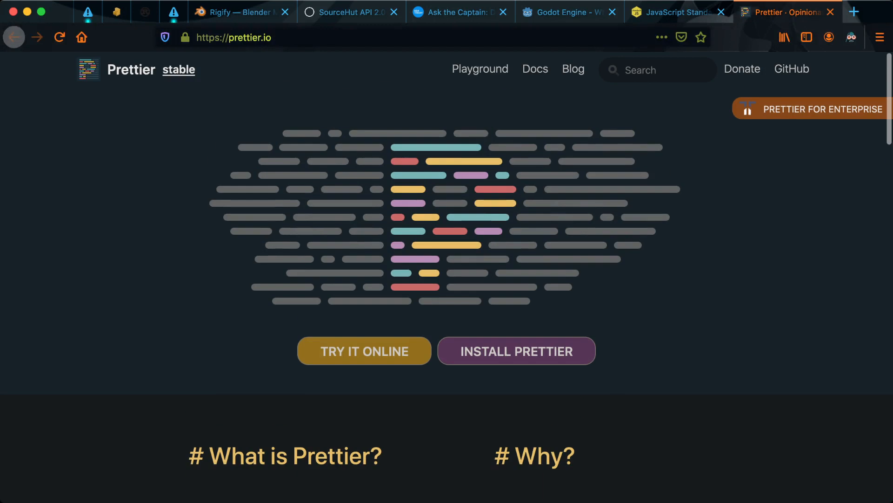
Step: Reread Prettier's "What is Prettier?" and "Why?" points along with its list of supported tools
scroll(447, 279, "down", 6)
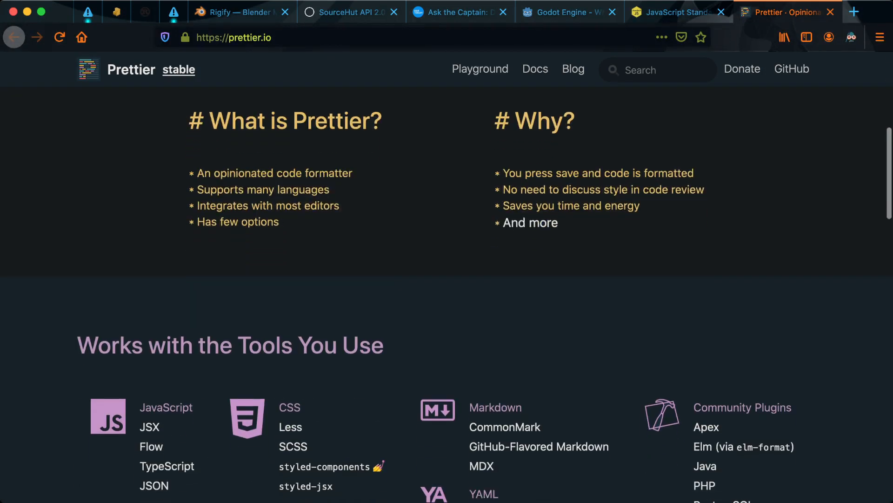
left_click_drag(197, 173, 318, 206)
left_click(318, 206)
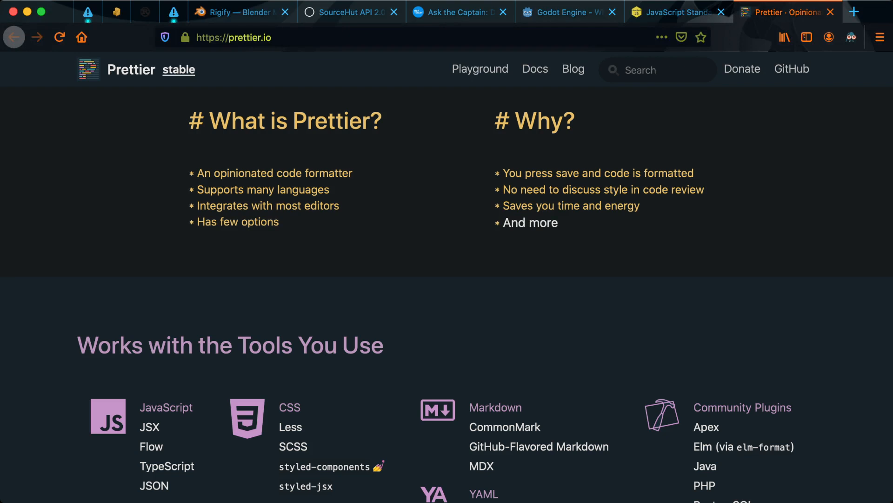
scroll(447, 293, "down", 5)
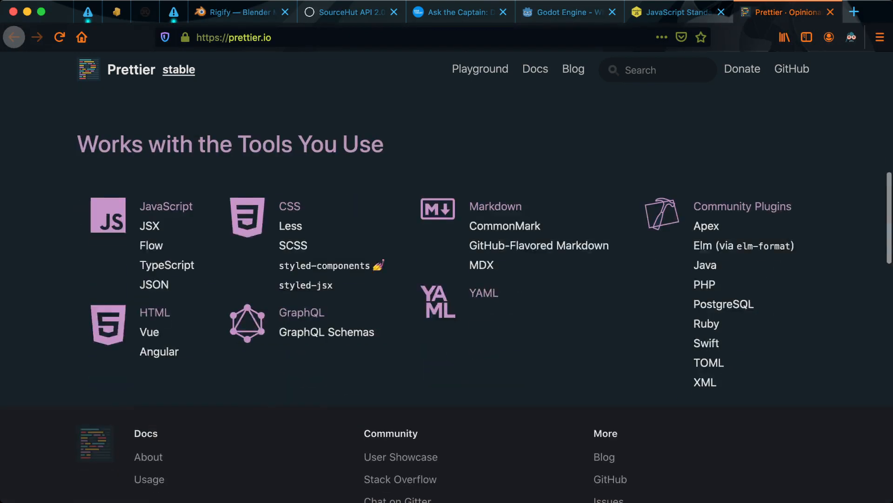
scroll(410, 363, "down", 3)
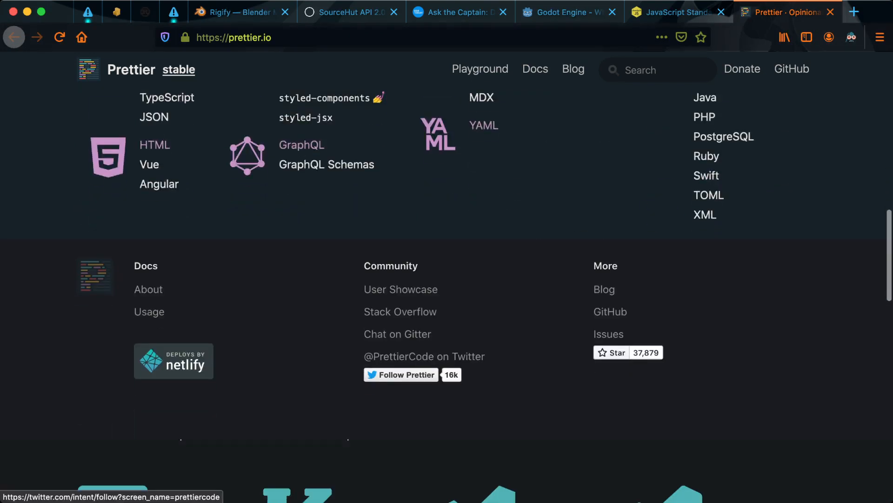
scroll(410, 363, "up", 5)
scroll(409, 359, "up", 10)
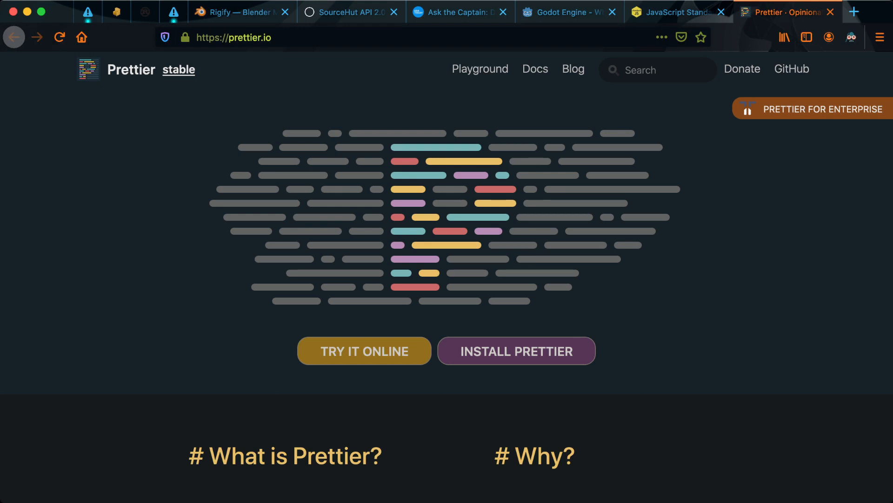
scroll(446, 279, "down", 5)
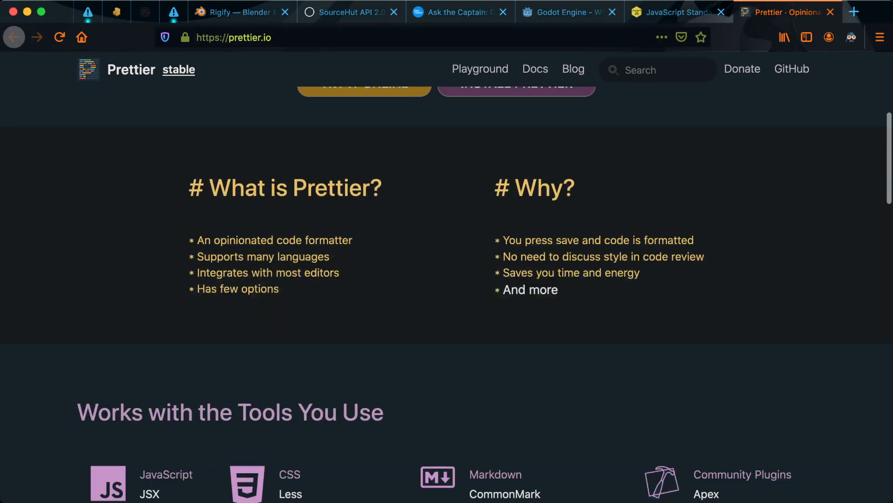
Step: Look over the Prettier home page's list of supported tools and open the JSX specification linked there
scroll(447, 279, "down", 2)
scroll(447, 280, "down", 3)
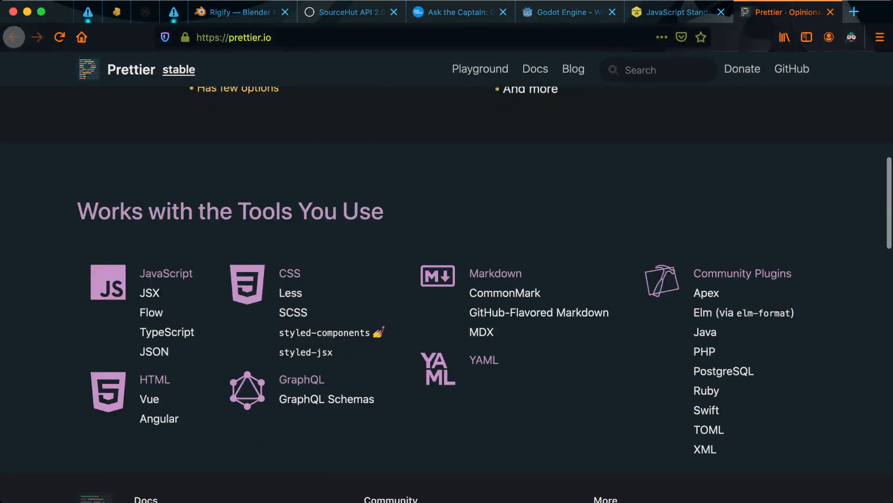
scroll(446, 280, "up", 9)
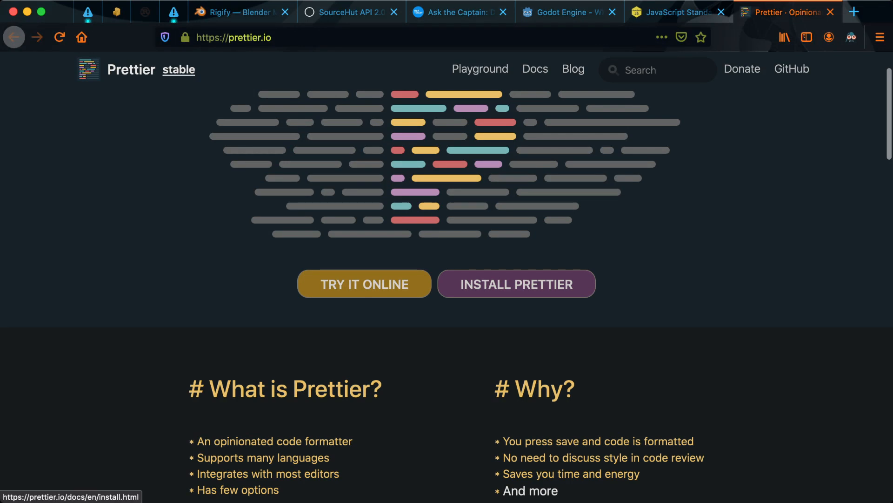
scroll(516, 284, "down", 5)
scroll(446, 280, "down", 7)
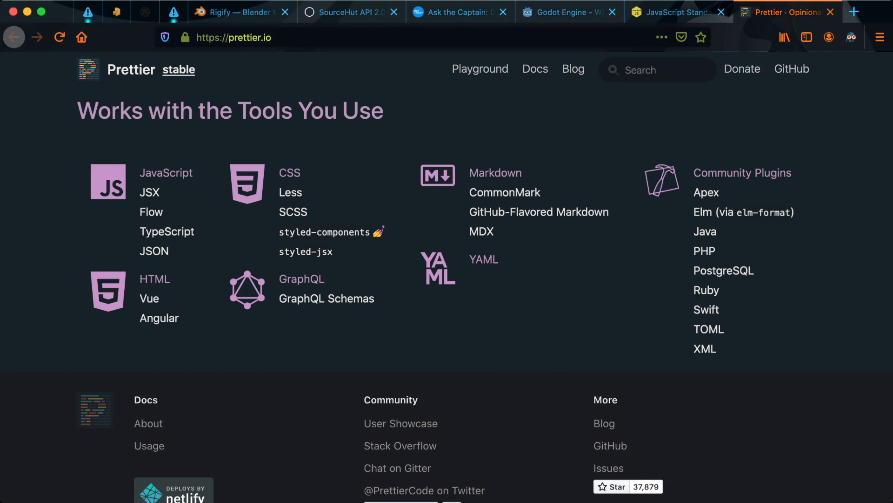
scroll(172, 390, "down", 5)
scroll(172, 391, "up", 6)
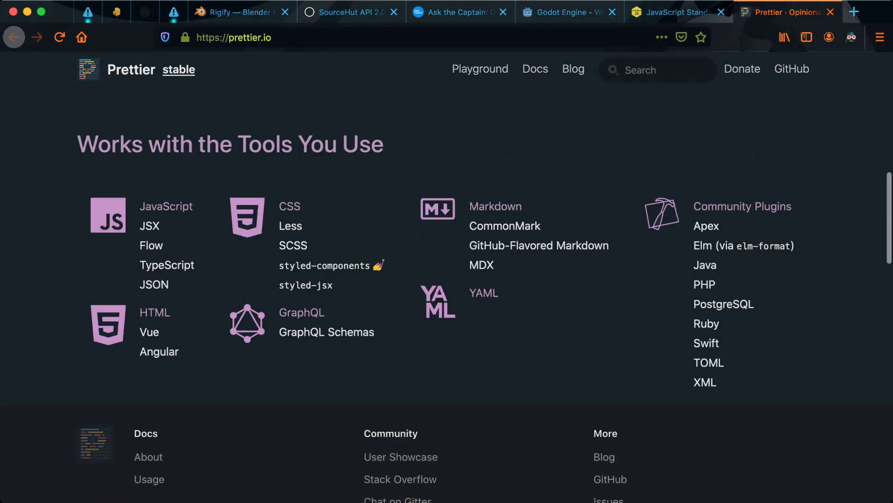
left_click(149, 226)
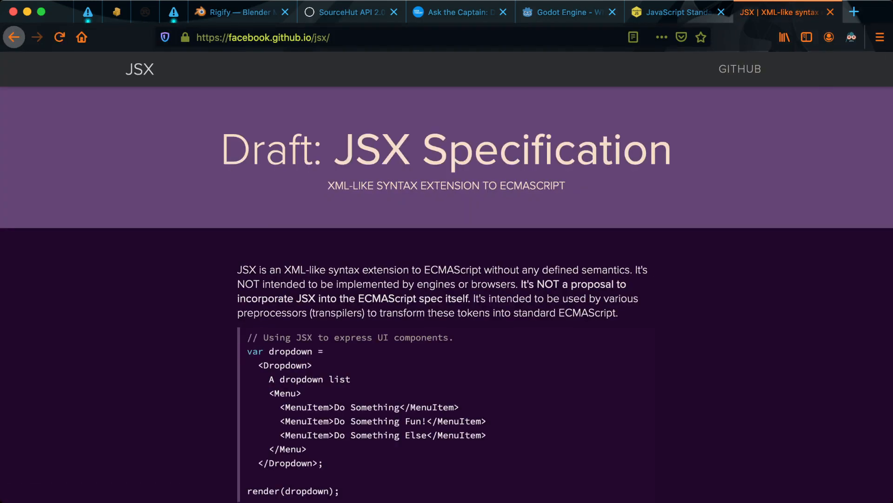
Step: Skim the JSX specification from its introduction through the rationale and syntax grammar to the license section
scroll(446, 279, "down", 6)
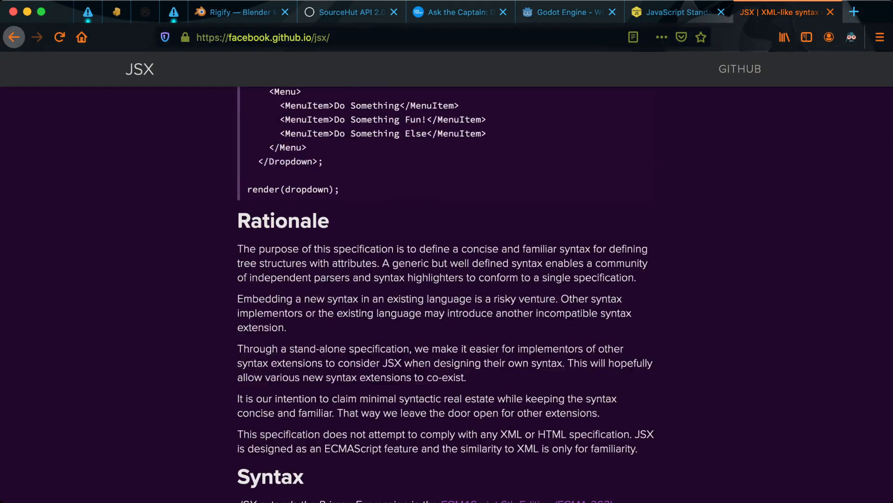
scroll(447, 279, "down", 5)
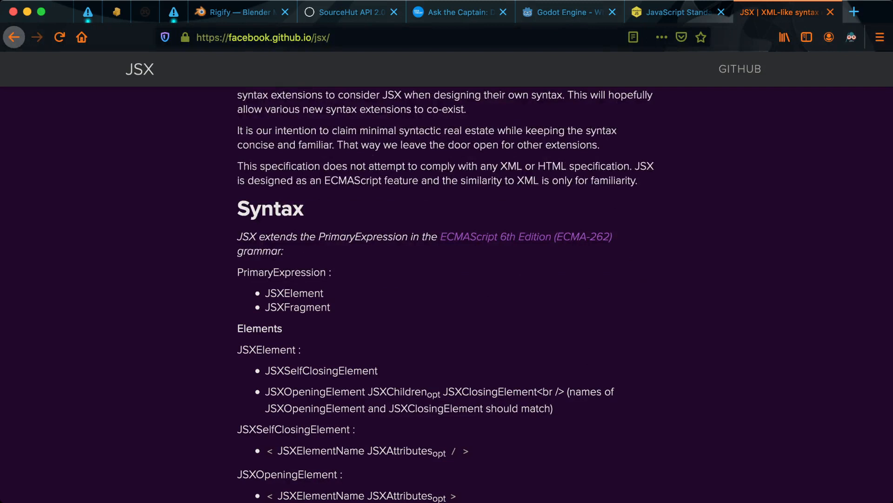
scroll(447, 293, "down", 15)
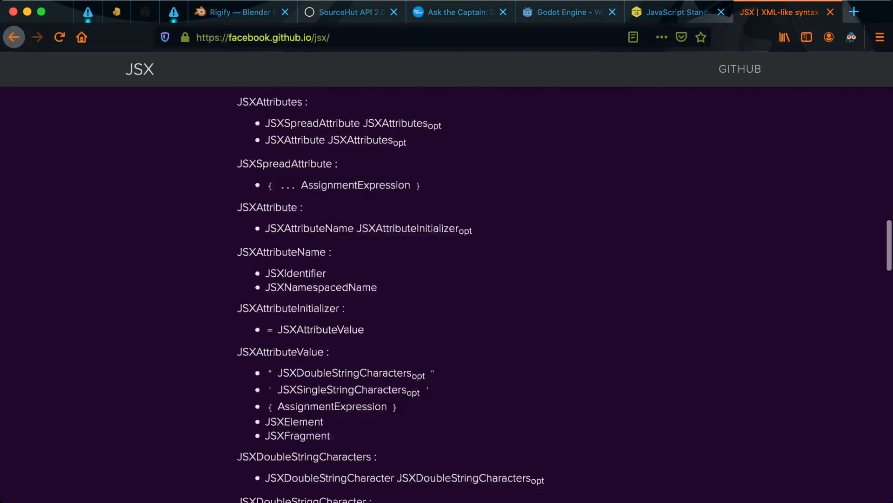
scroll(446, 279, "down", 15)
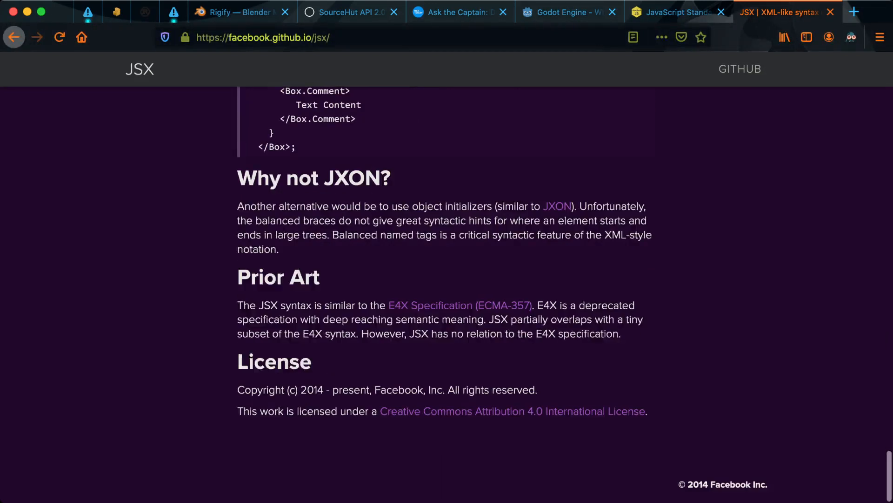
Step: Reread the JSX specification's template literal reasoning, transpilers, parser implementations and grammar back up to the introduction
scroll(446, 293, "up", 3)
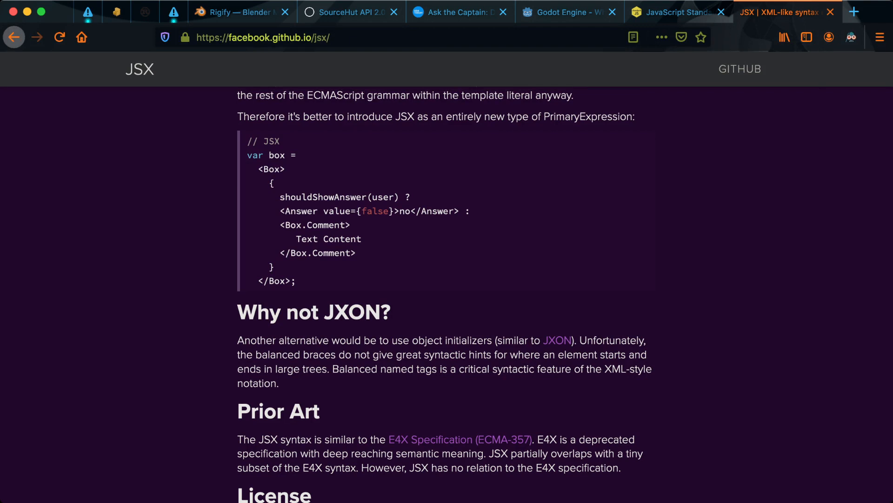
scroll(447, 293, "up", 9)
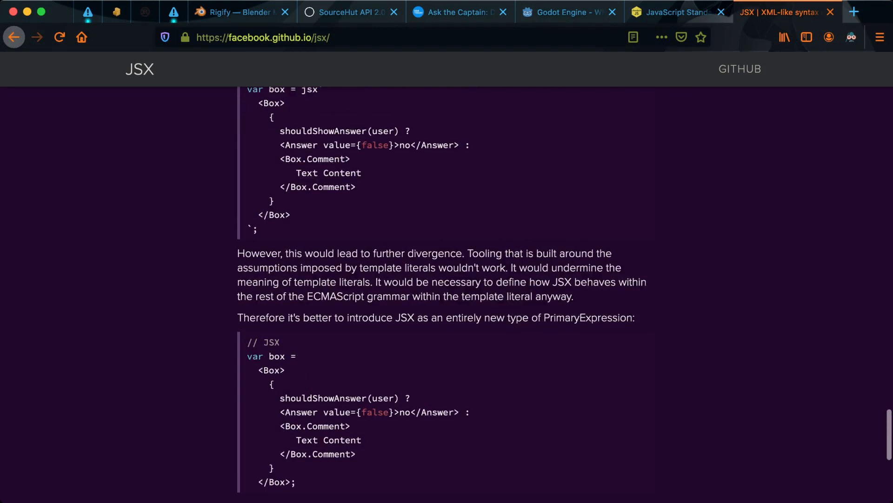
scroll(447, 293, "up", 8)
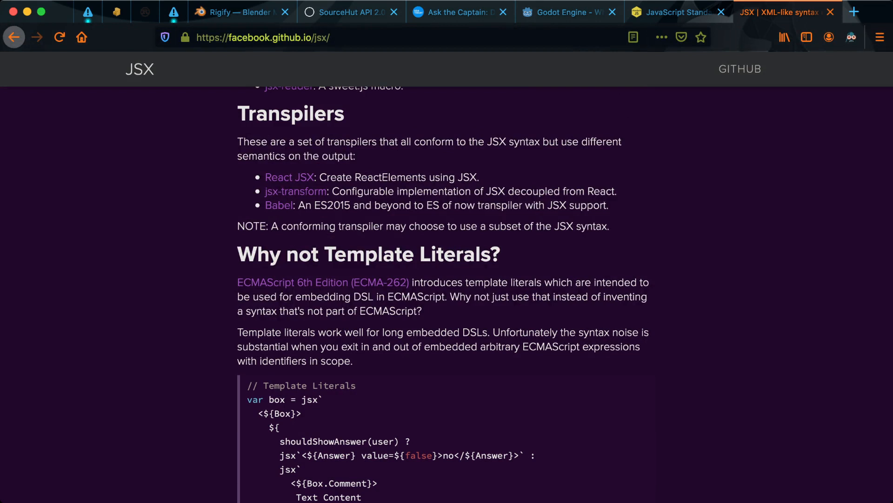
scroll(447, 293, "up", 2)
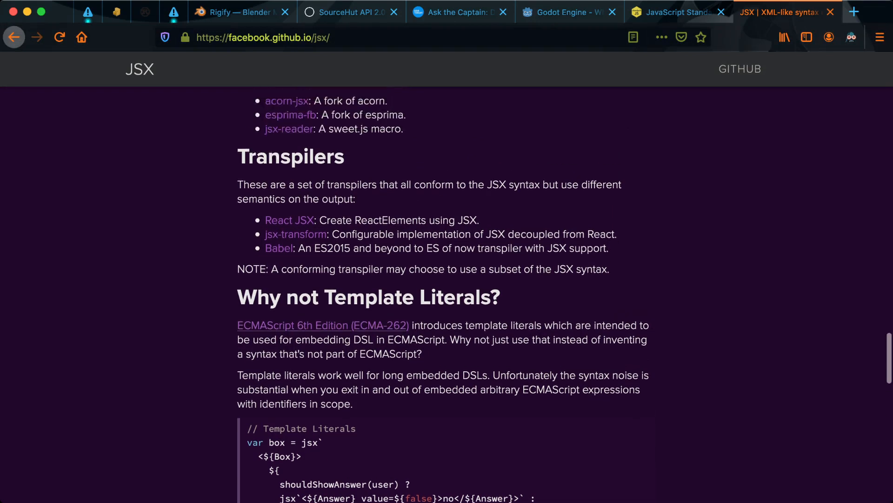
left_click_drag(314, 277, 609, 307)
left_click(609, 307)
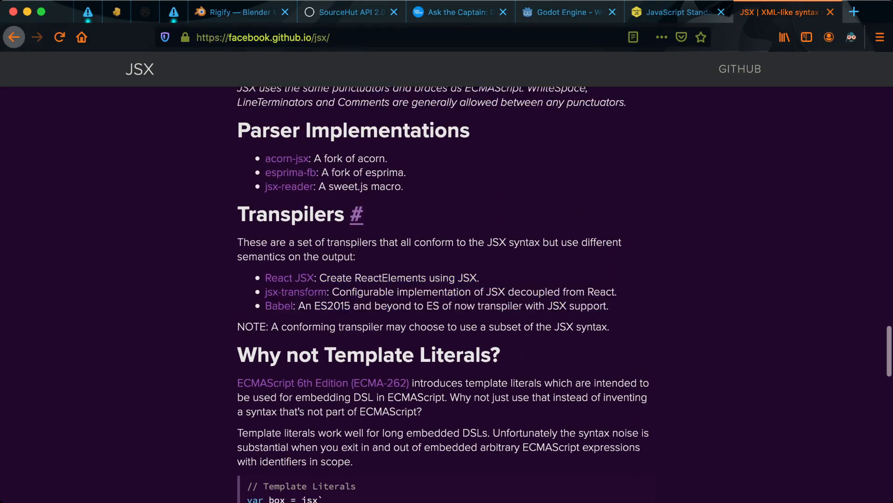
scroll(446, 293, "up", 4)
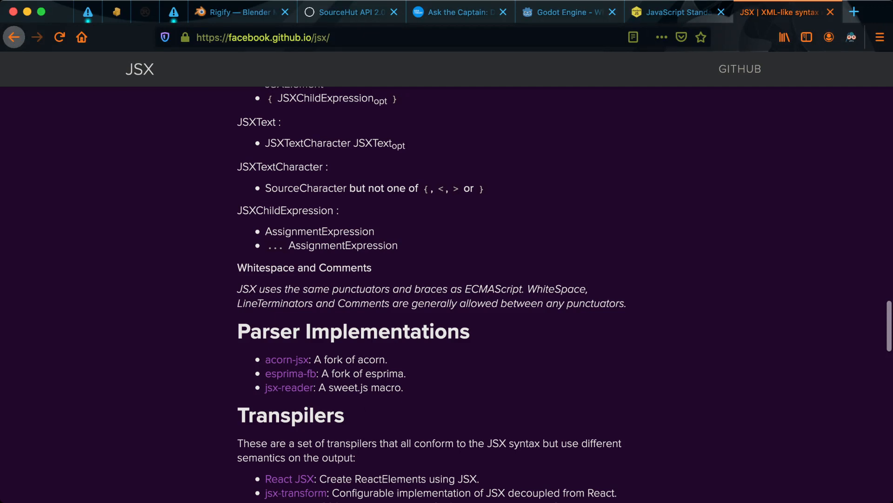
scroll(447, 294, "up", 8)
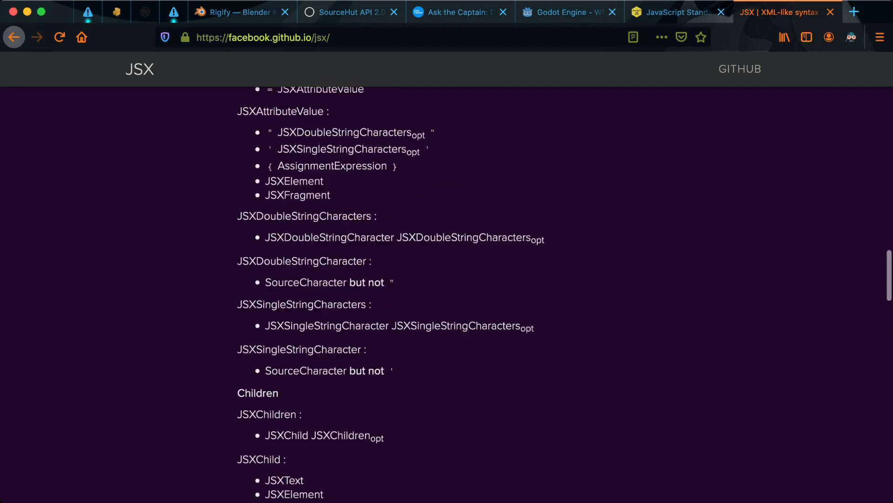
scroll(447, 293, "up", 20)
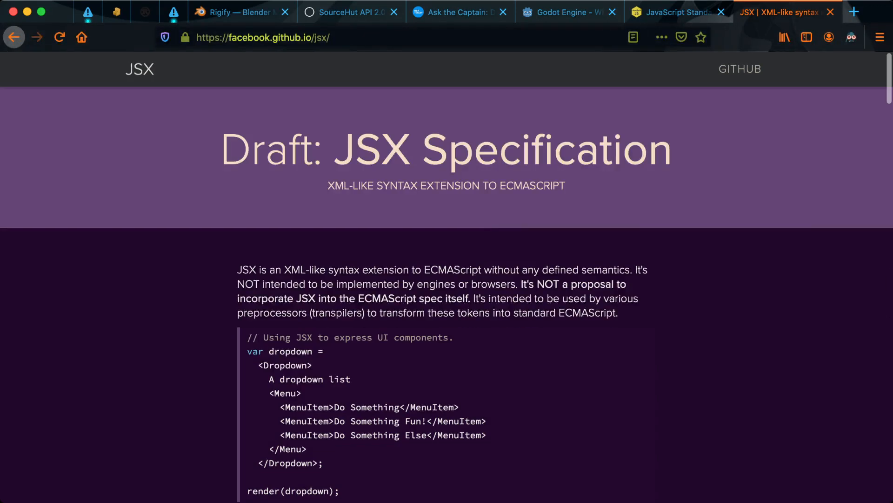
Step: Return to the Prettier home page and open its online playground
key("super+bracketleft")
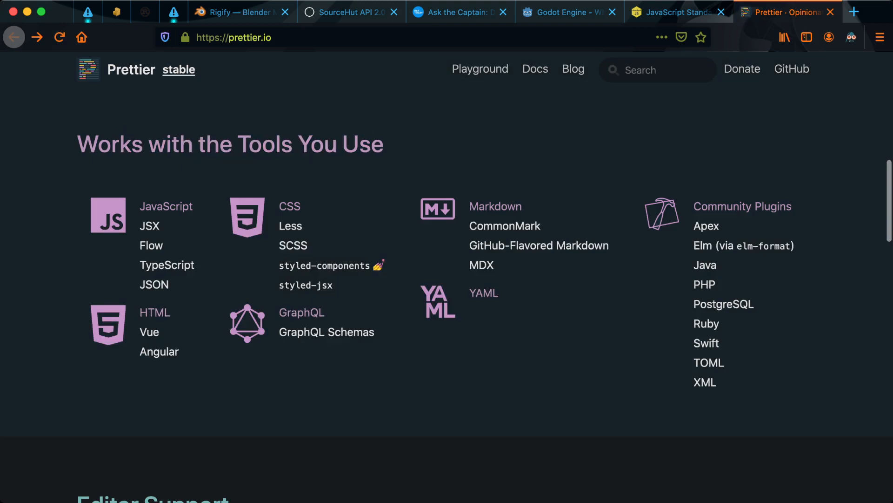
scroll(446, 280, "up", 7)
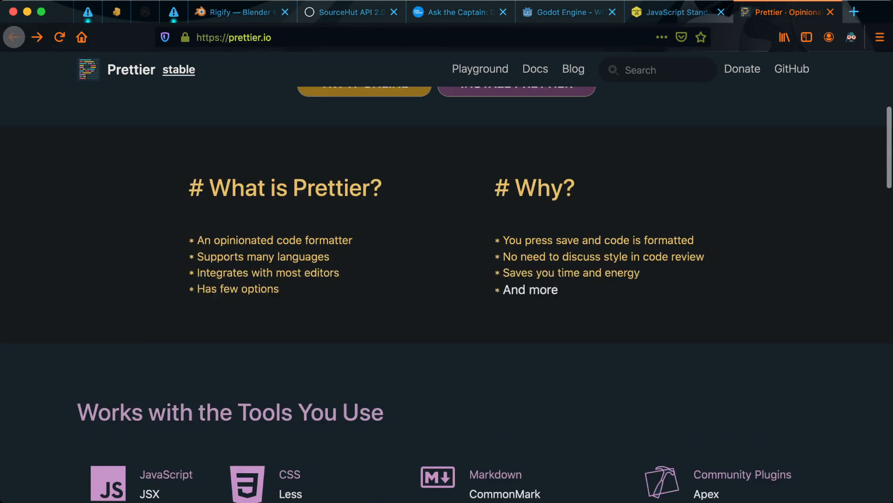
left_click(365, 150)
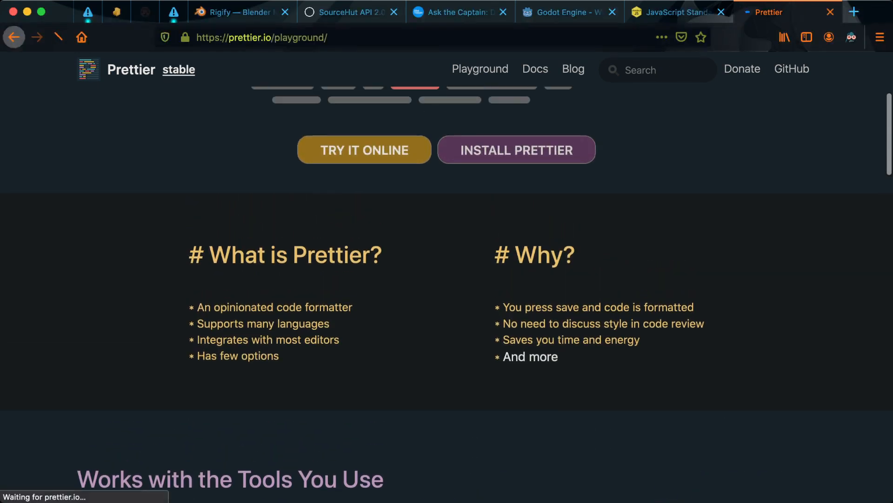
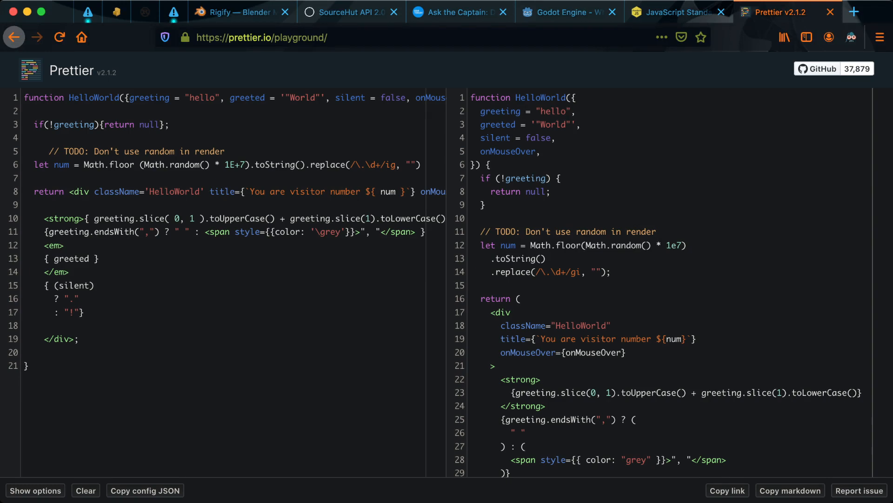
Step: Highlight the sample HelloWorld source code in the playground and compare it with Prettier's formatted output
key("super+a")
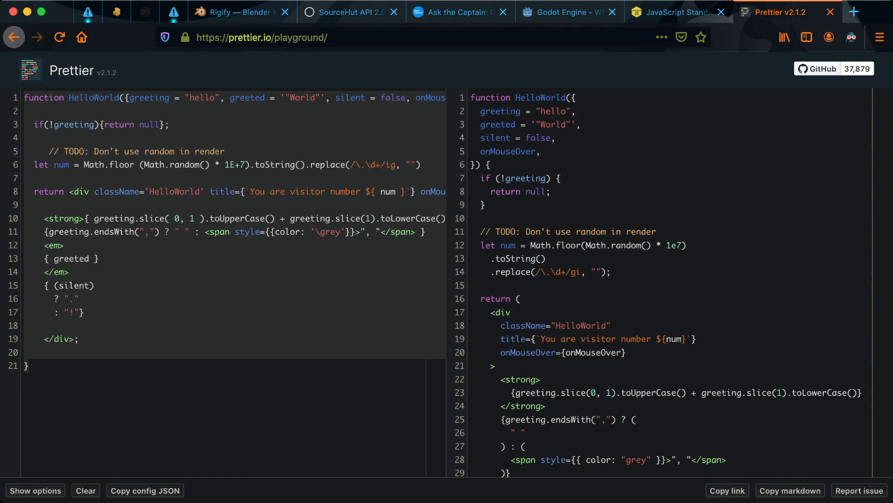
scroll(660, 279, "down", 3)
scroll(659, 279, "up", 3)
left_click(70, 272)
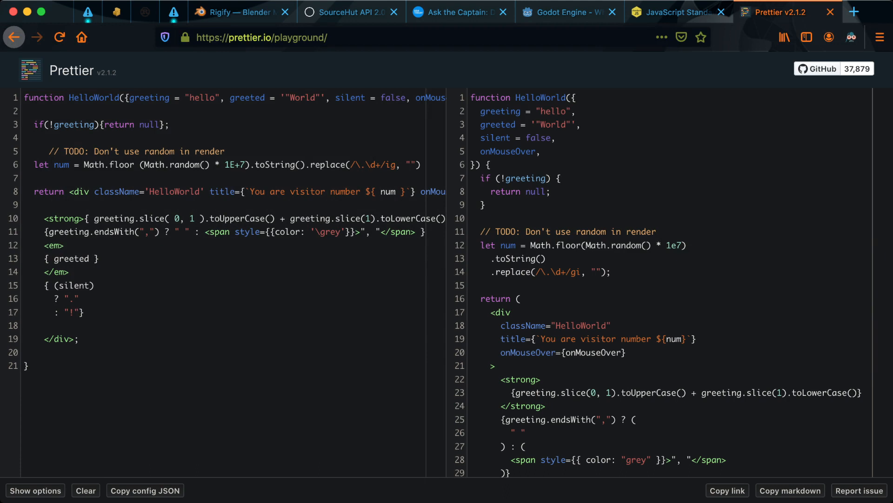
key("Down")
key("Down")
left_click_drag(93, 111, 78, 298)
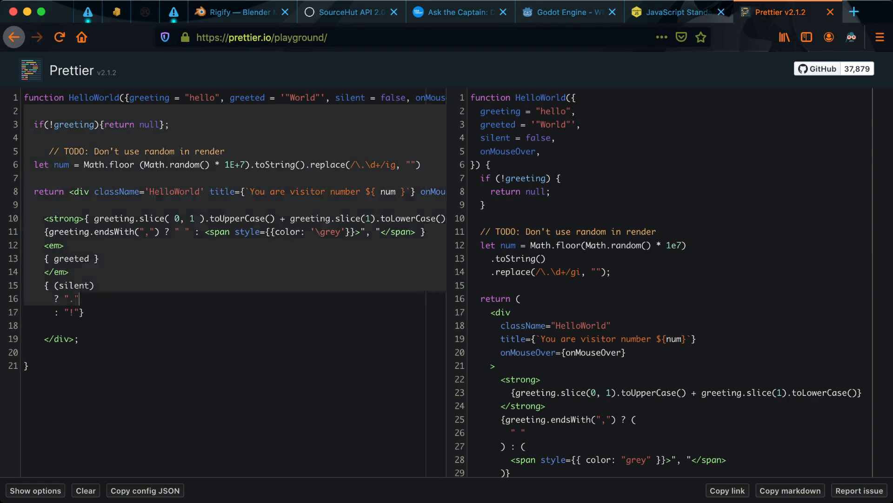
left_click(70, 272)
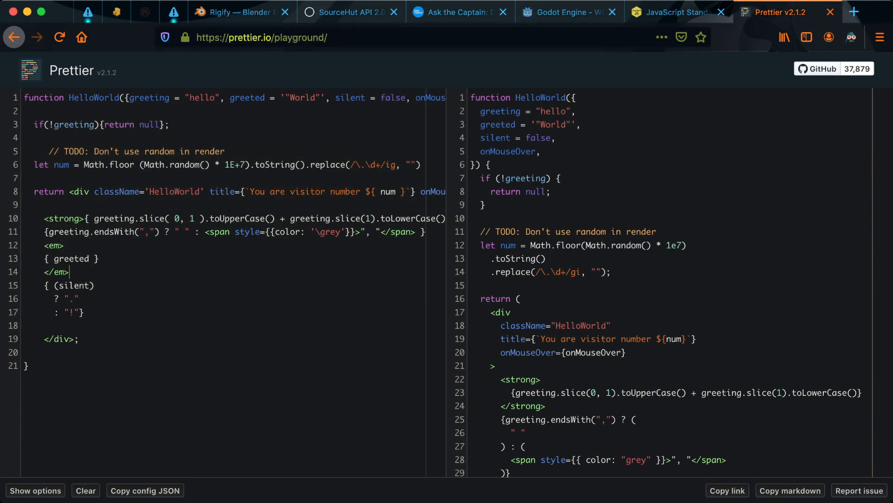
Step: Go back to the Prettier home page and open the Install documentation
key("super+r")
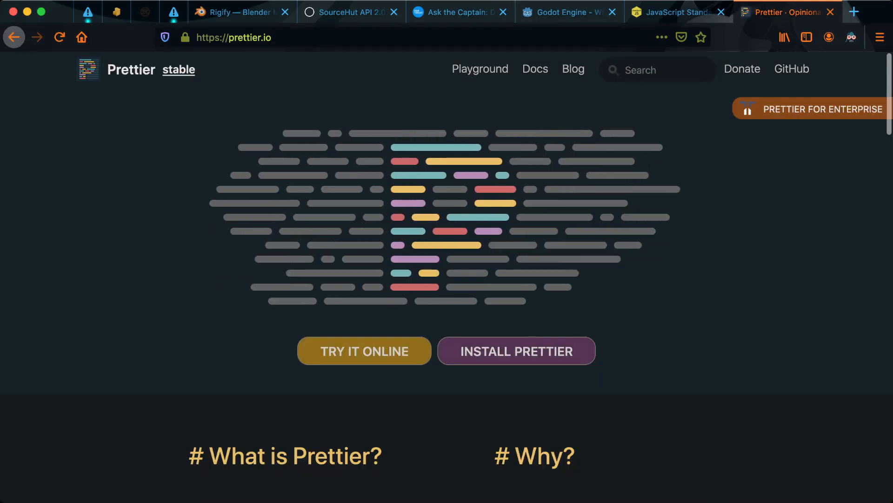
scroll(446, 279, "down", 5)
scroll(446, 293, "up", 2)
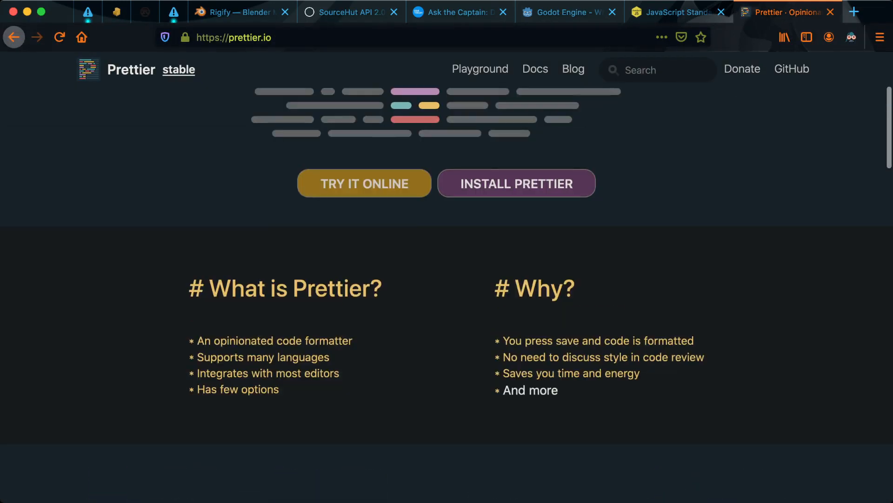
left_click(517, 183)
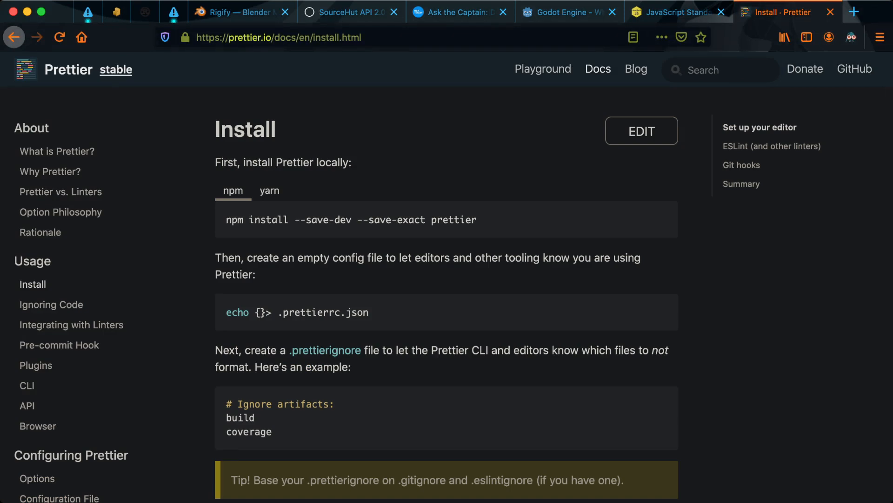
Step: Read the Prettier installation guide, highlighting the commands "echo {}> .prettierrc.json" and "npx prettier --write ."
scroll(446, 279, "down", 3)
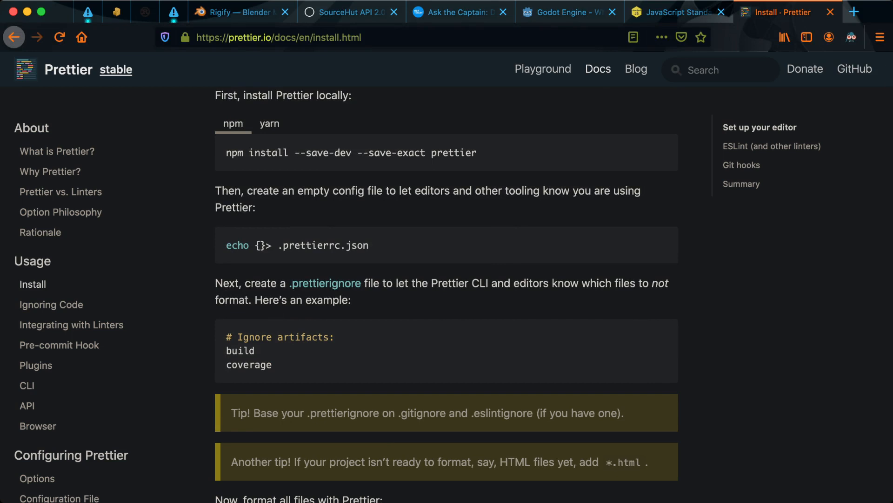
left_click_drag(368, 245, 226, 245)
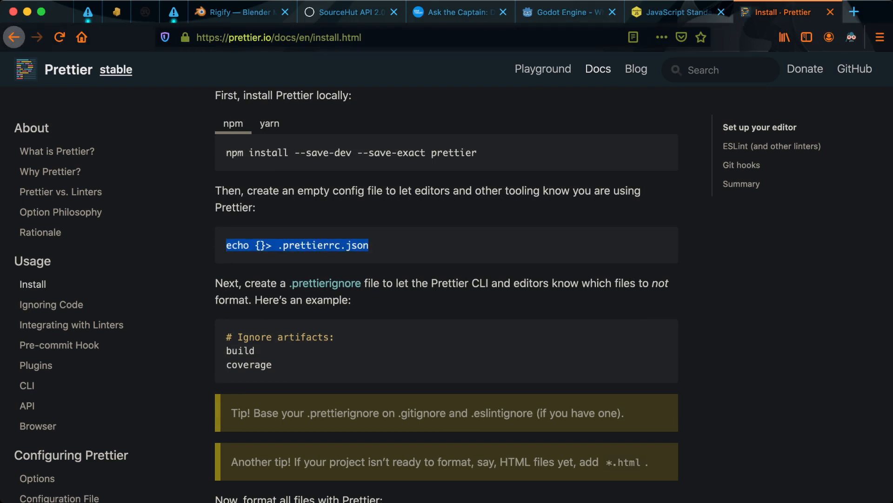
scroll(447, 296, "down", 5)
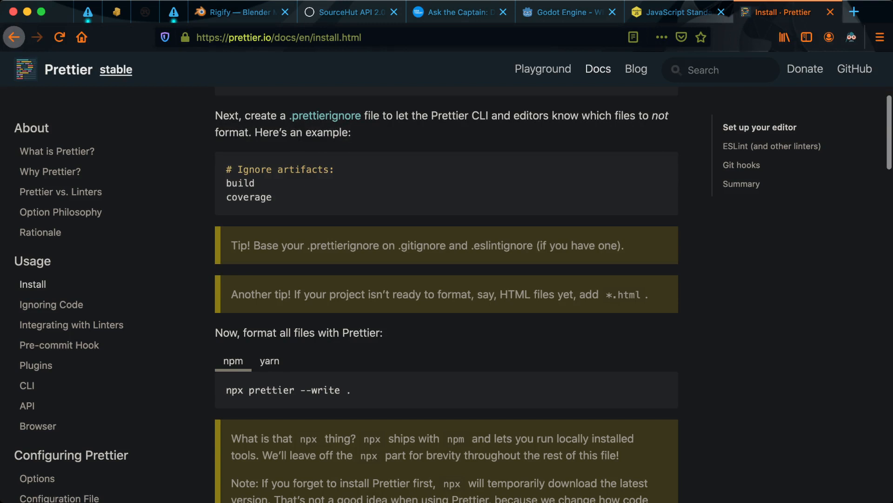
scroll(447, 296, "down", 5)
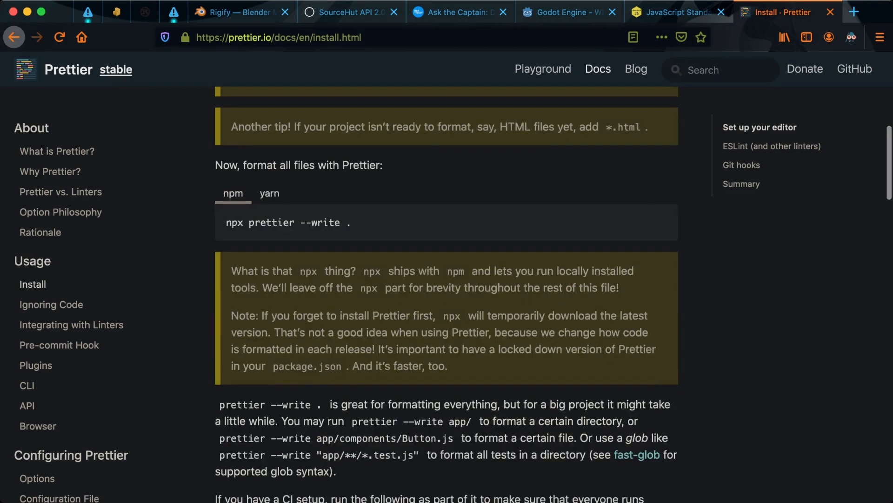
scroll(447, 296, "down", 3)
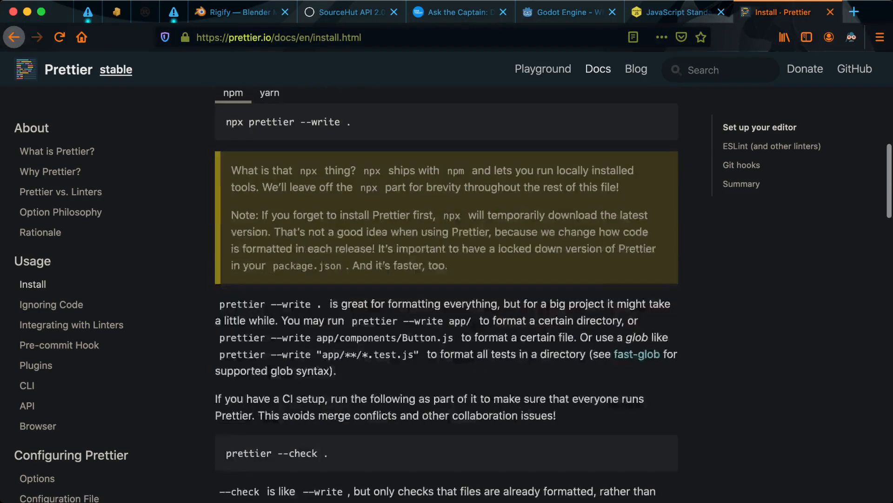
scroll(447, 296, "up", 4)
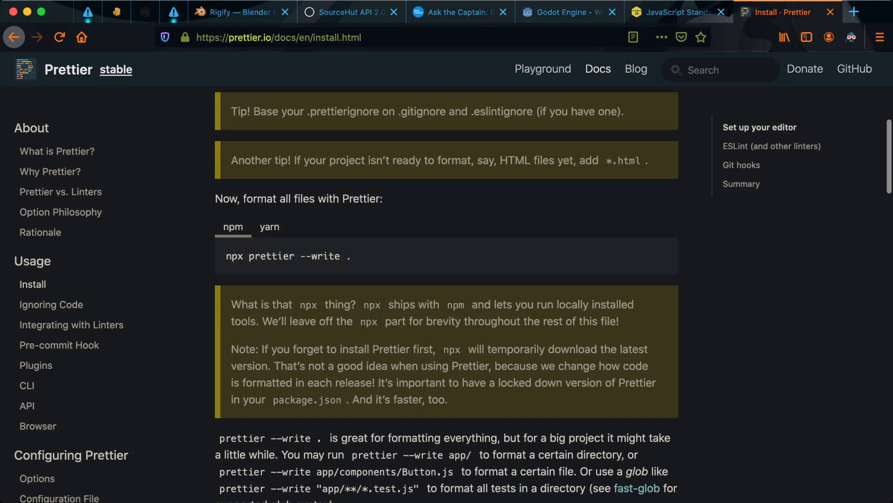
triple_click(234, 256)
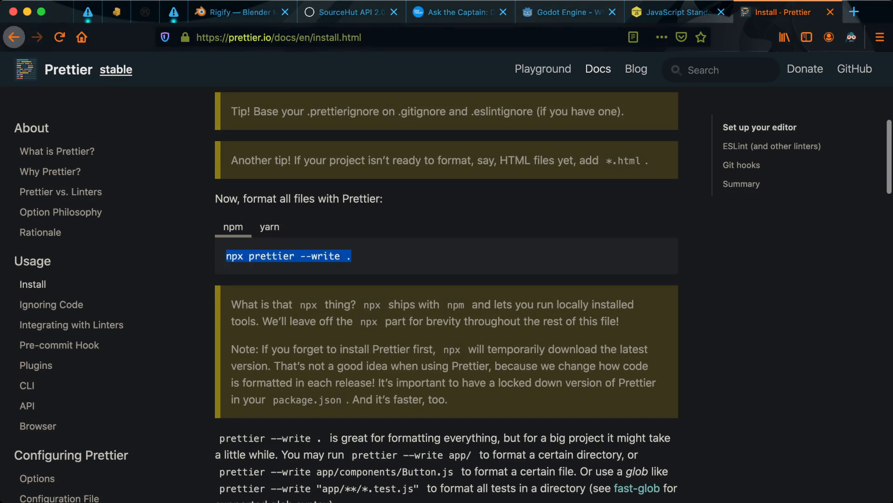
Step: Read the Prettier guide's sections on formatting checks and editor setup, highlighting the paragraph about eslint-config-prettier and stylelint-config-prettier
left_click(235, 256)
scroll(446, 296, "down", 1)
scroll(447, 296, "down", 2)
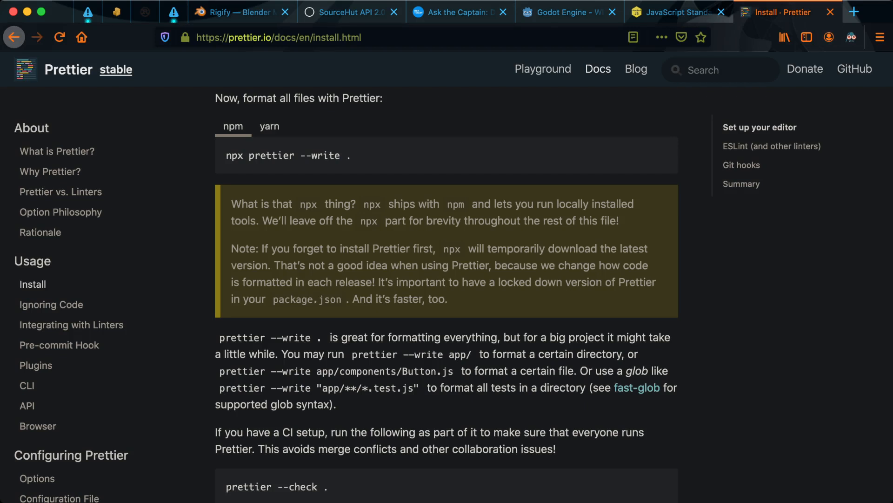
scroll(446, 296, "down", 2)
scroll(447, 297, "down", 5)
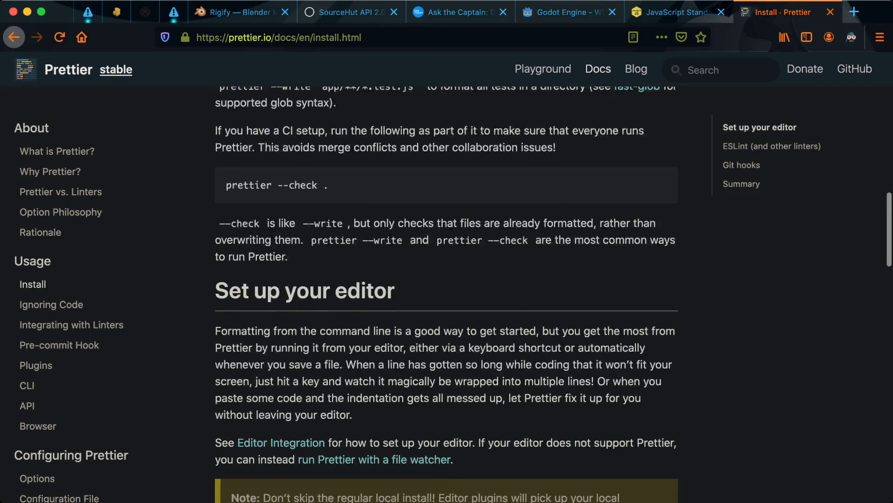
scroll(447, 298, "down", 8)
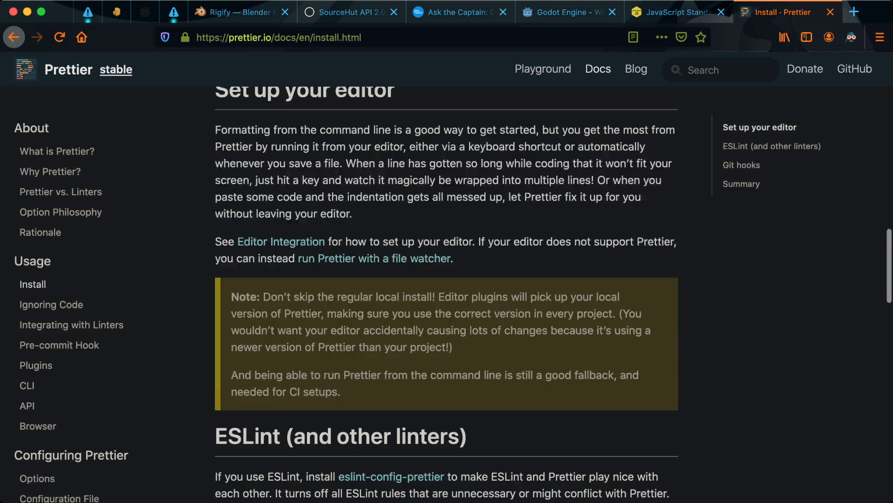
scroll(206, 303, "down", 5)
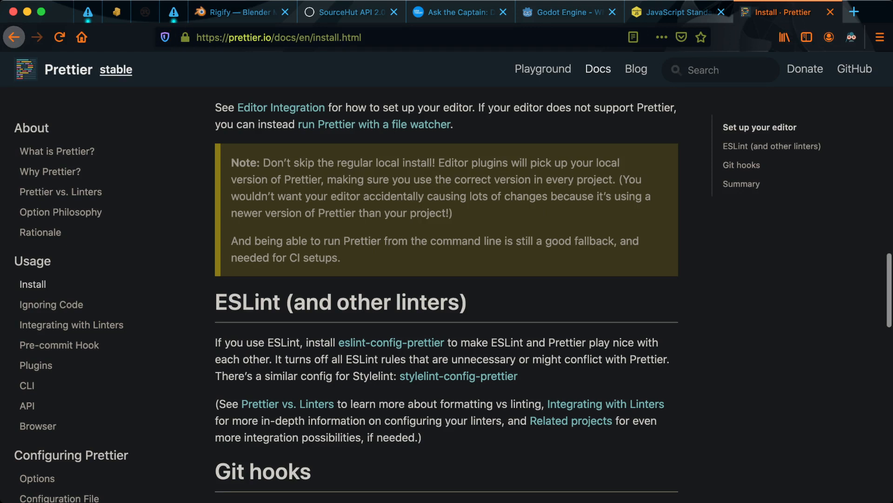
left_click_drag(215, 342, 518, 375)
left_click(518, 376)
Step: Read the Git hooks and Summary sections of the Prettier guide, highlighting the husky part of the package.json example
scroll(518, 375, "down", 7)
scroll(518, 376, "down", 3)
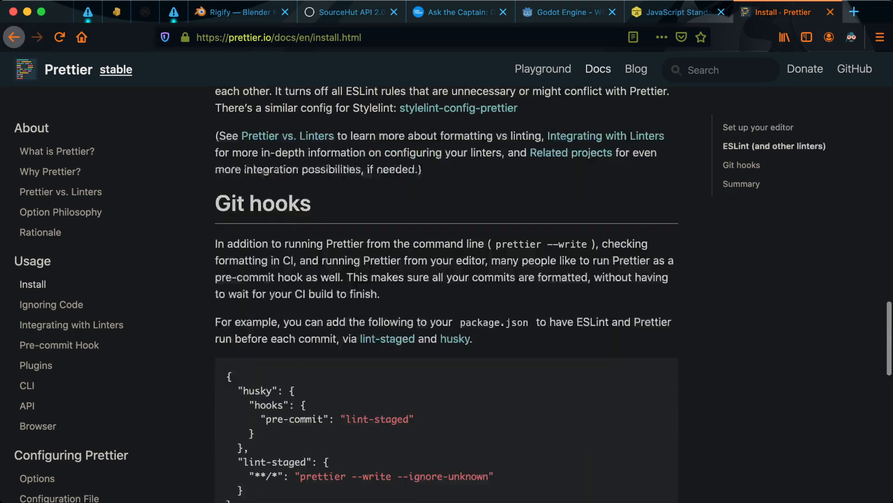
scroll(518, 375, "down", 1)
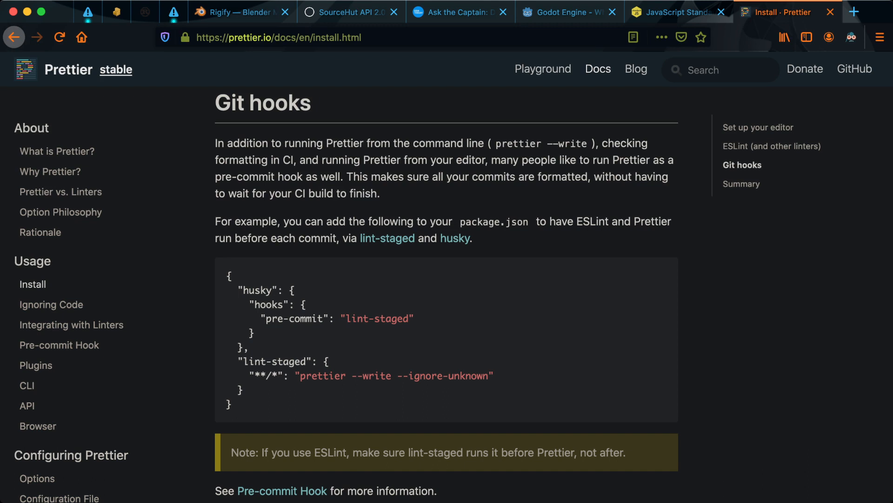
triple_click(251, 333)
left_click(251, 333)
scroll(447, 293, "down", 5)
scroll(446, 293, "up", 4)
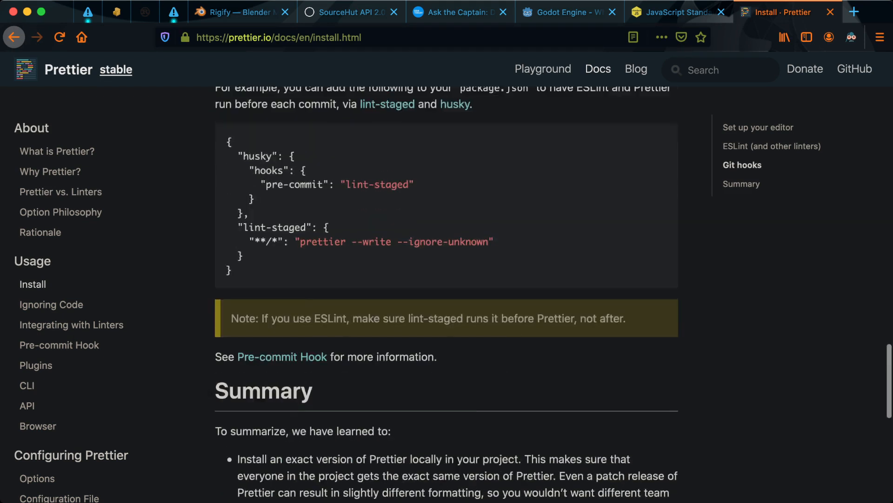
left_click_drag(226, 223, 249, 279)
scroll(447, 293, "down", 7)
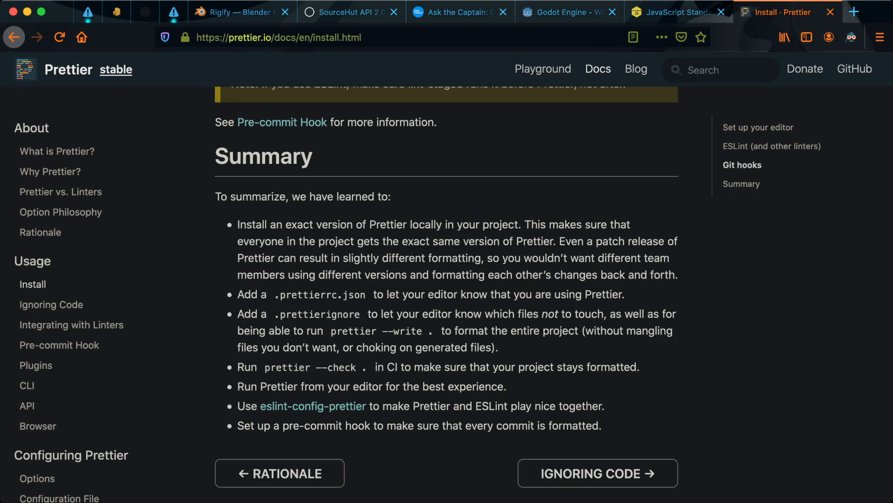
scroll(447, 279, "up", 3)
Step: Open husky.io in a new browser tab
key("super+t")
type("husk")
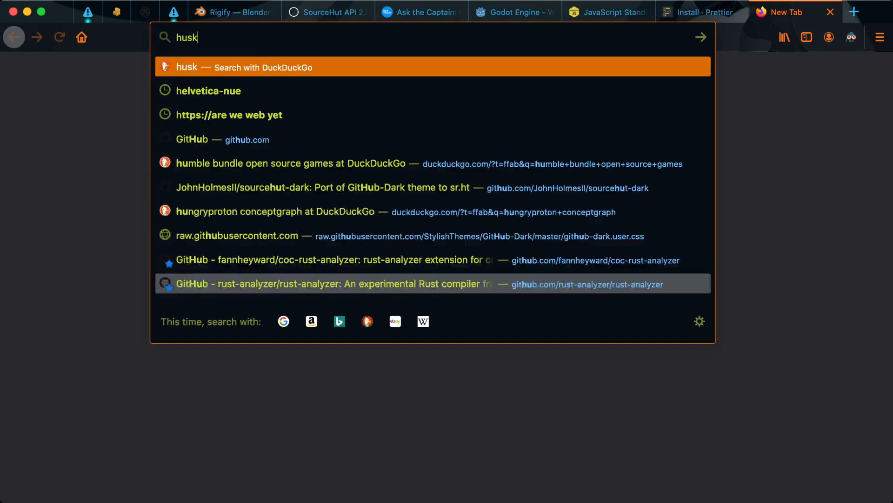
type("y.io")
key("Return")
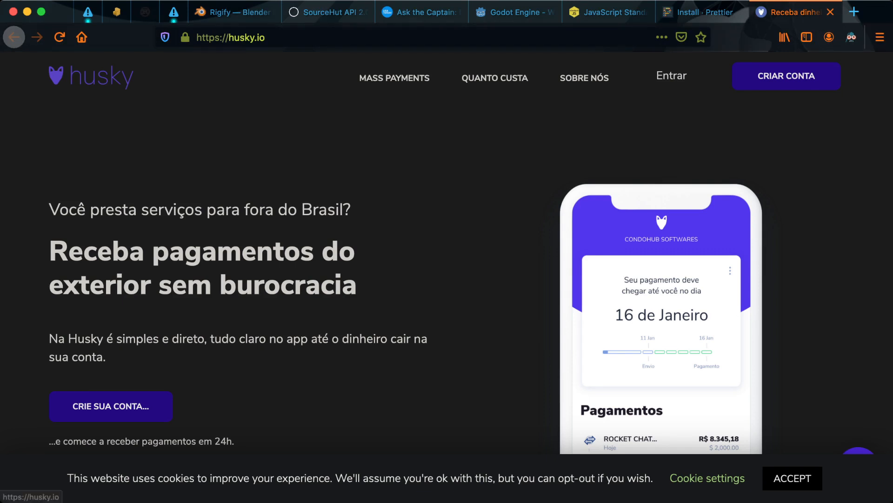
key("super+l")
type("husky")
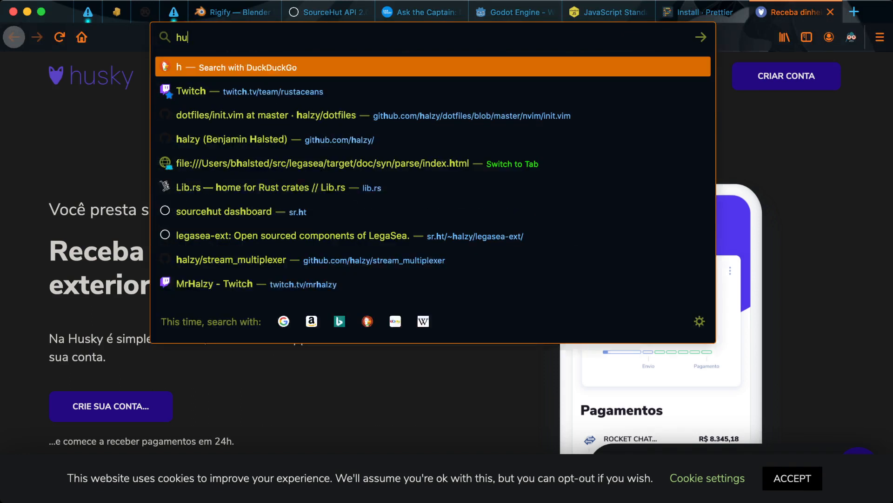
key("BackSpace")
key("BackSpace")
key("BackSpace")
key("BackSpace")
key("BackSpace")
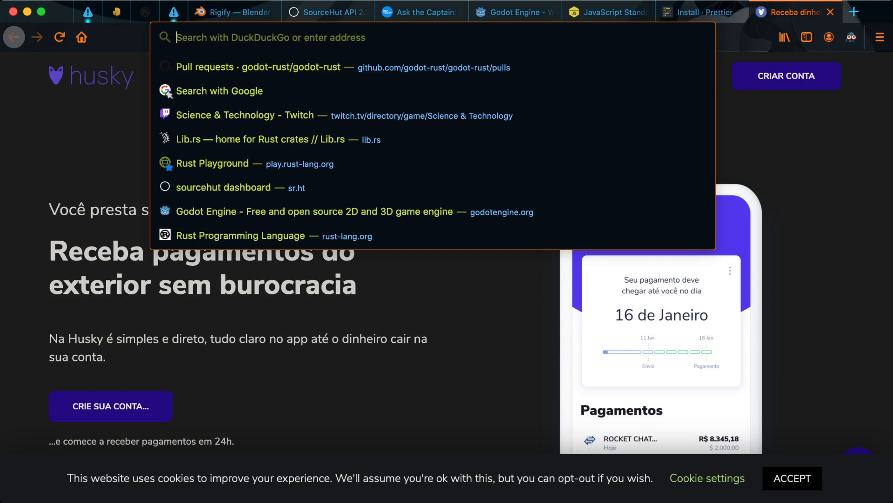
key("Escape")
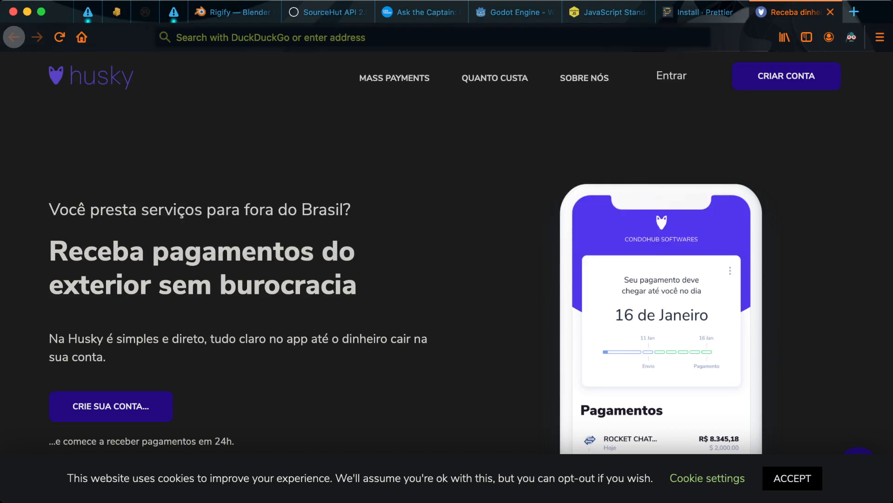
key("super+Tab")
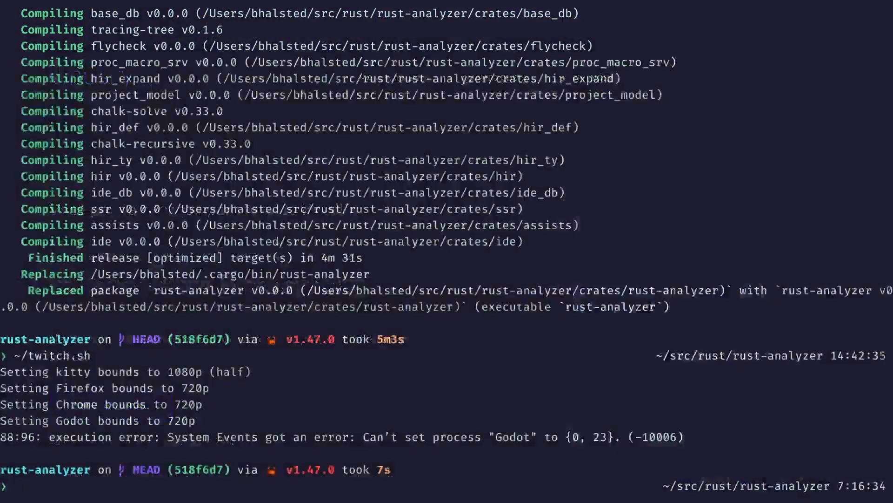
key("super+Tab")
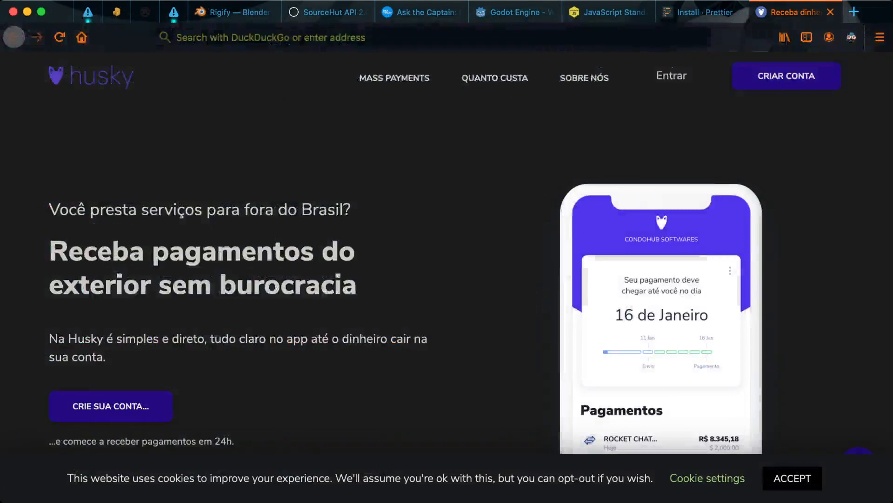
key("super+l")
type("https://www.npmjs.com/package/husky")
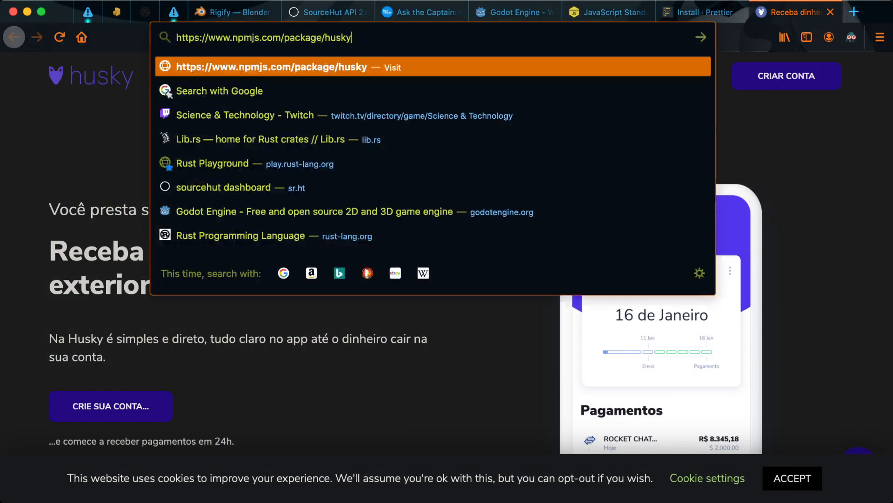
key("Return")
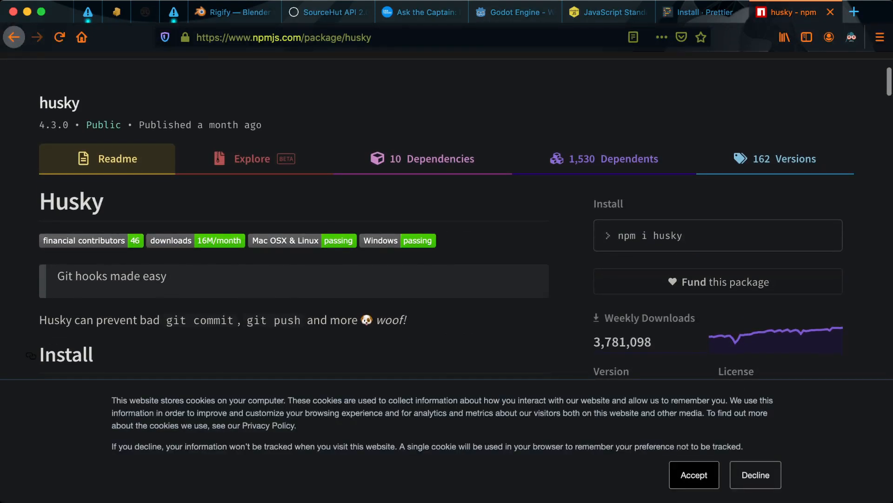
Step: Read through the husky package's readme, covering the install, reinstall, uninstall and sponsor sections
scroll(447, 218, "down", 10)
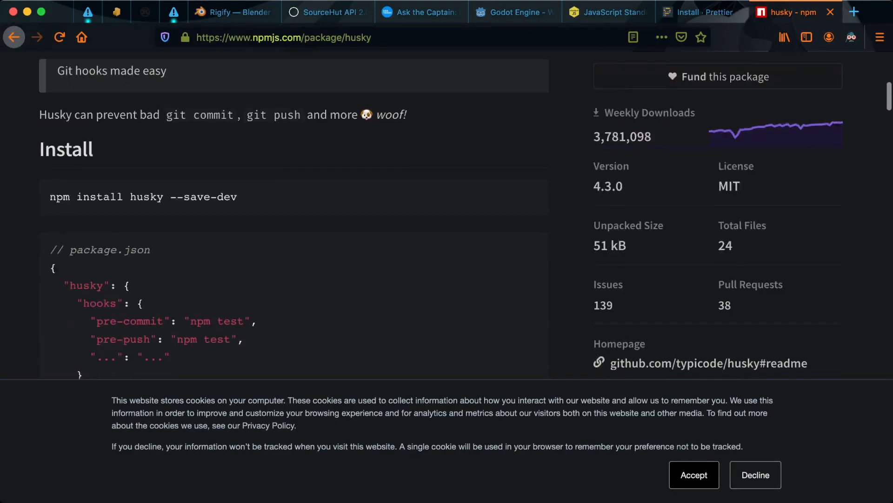
scroll(447, 219, "up", 3)
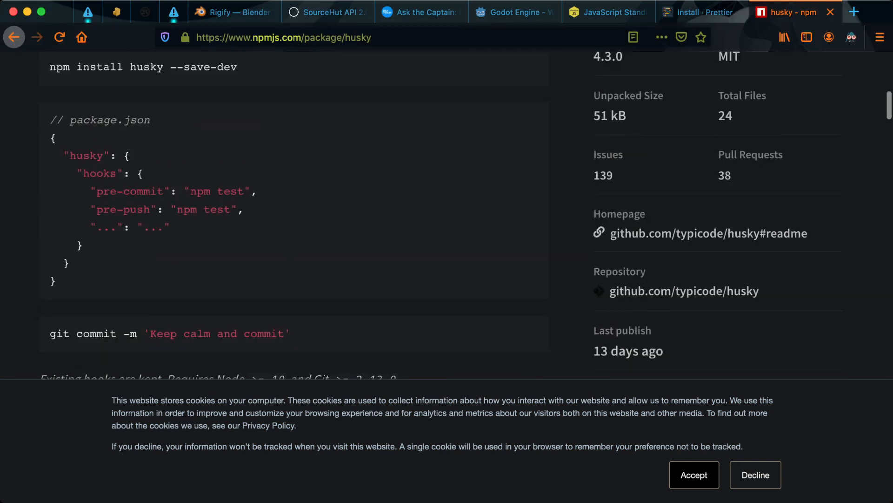
scroll(446, 219, "down", 4)
scroll(447, 219, "up", 4)
scroll(447, 218, "up", 4)
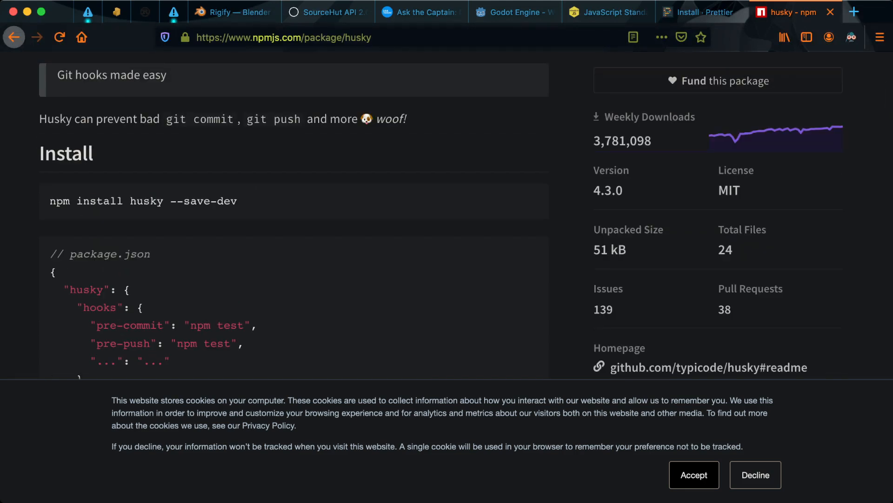
scroll(446, 218, "down", 7)
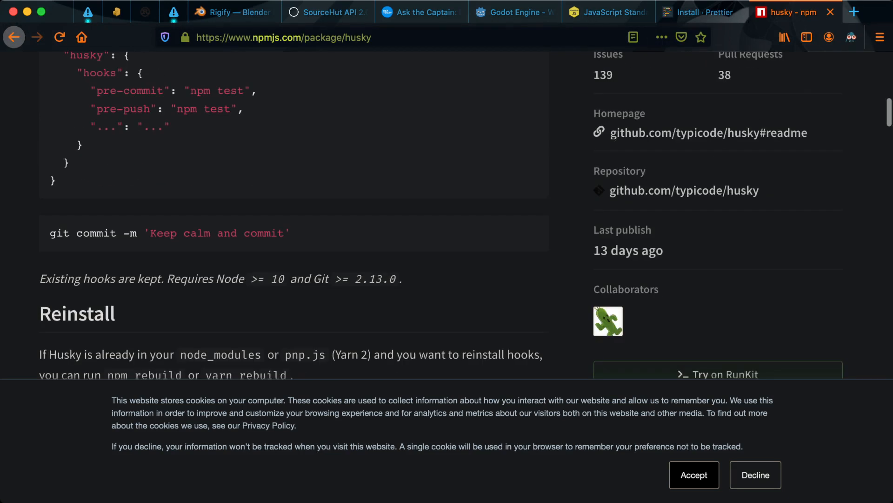
scroll(447, 218, "down", 6)
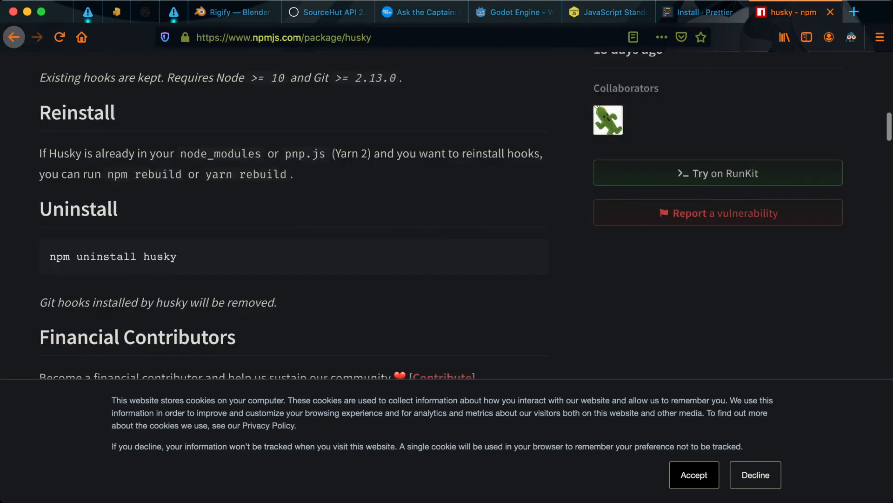
scroll(447, 218, "down", 4)
scroll(80, 288, "down", 8)
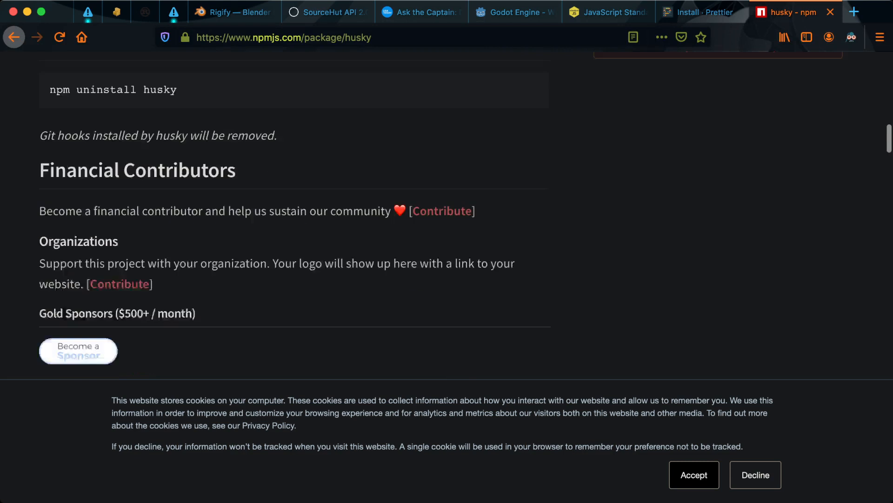
scroll(79, 289, "up", 10)
scroll(79, 288, "up", 7)
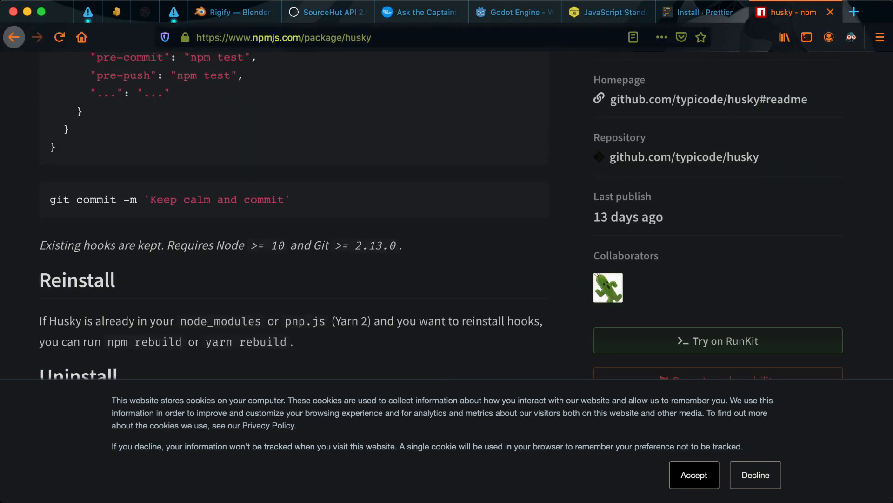
scroll(294, 215, "up", 8)
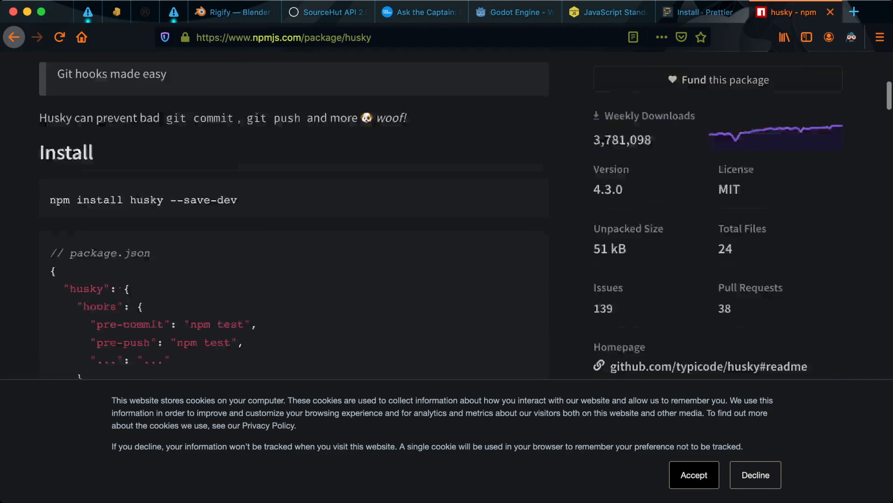
Step: Highlight the beginning of husky's package.json hooks example and review the snippet and package header
left_click_drag(51, 304, 211, 358)
scroll(294, 216, "down", 3)
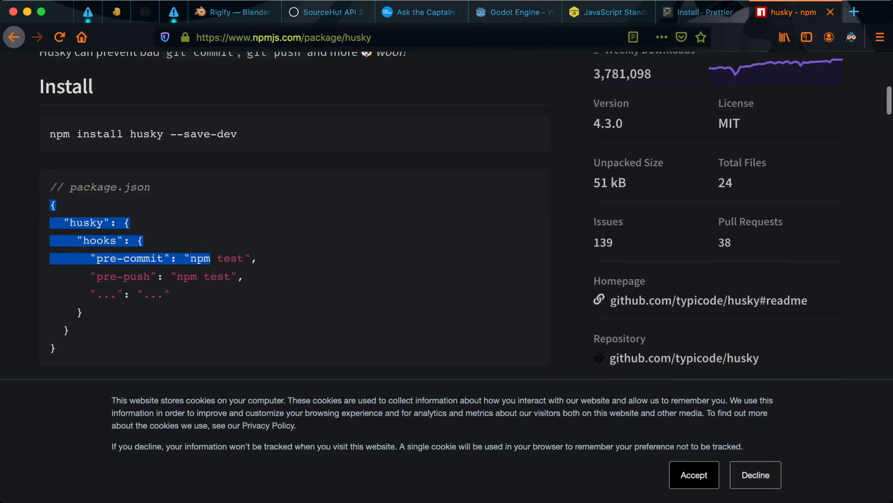
left_click(211, 259)
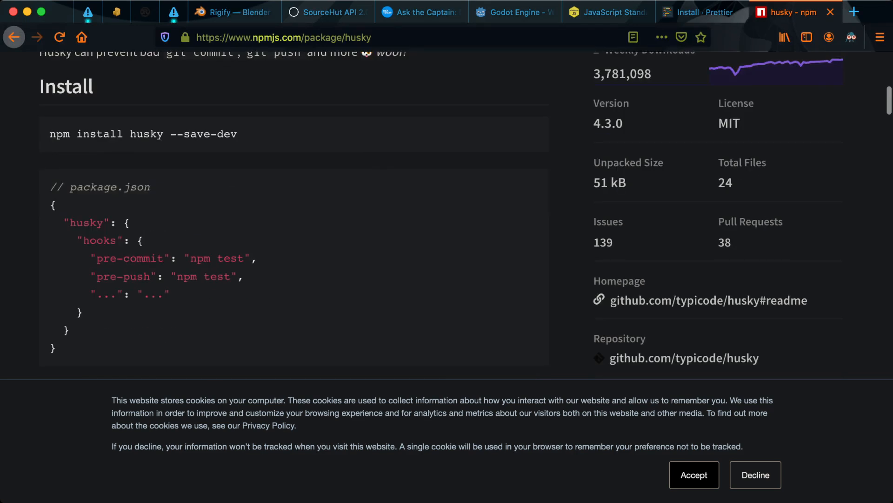
scroll(441, 215, "up", 2)
scroll(303, 274, "up", 7)
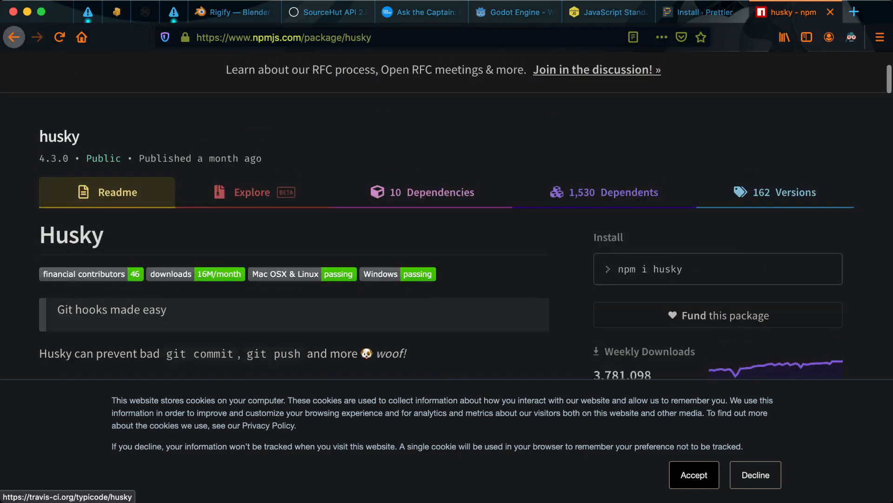
scroll(302, 274, "up", 5)
Step: Select the web address of the Prettier Install page, and do the same on the husky npm page
key("ctrl+shift+Tab")
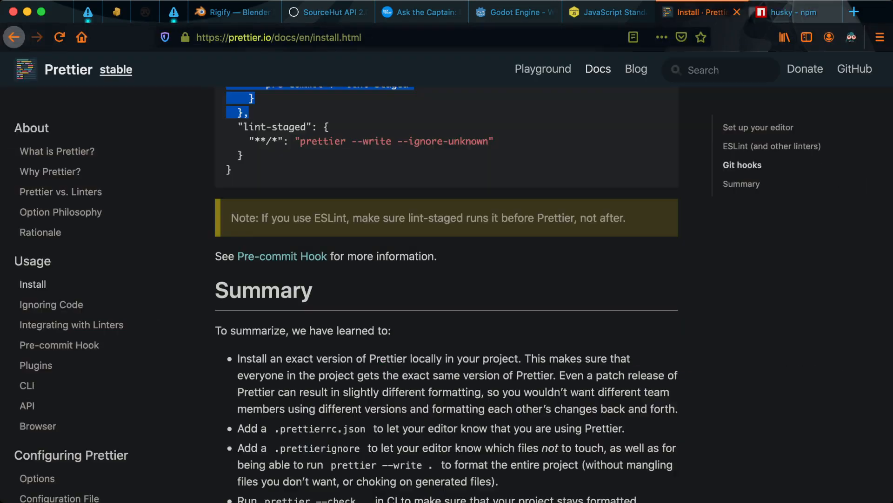
key("super+l")
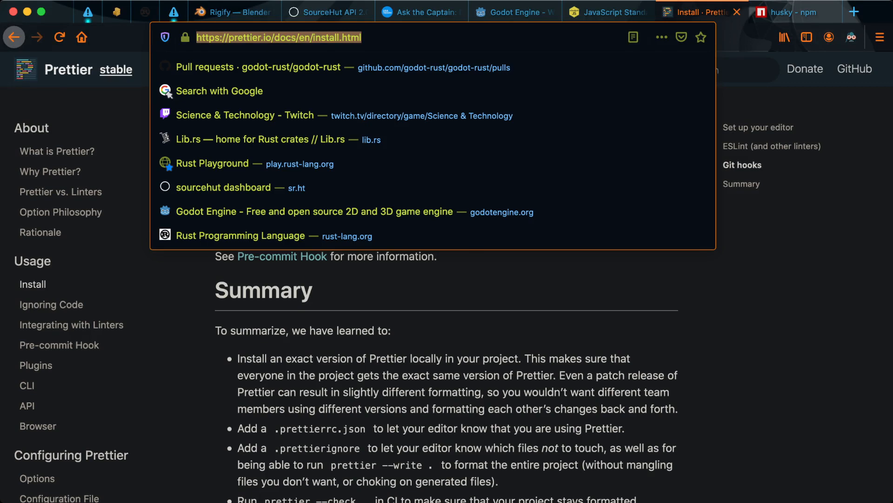
key("super+Tab")
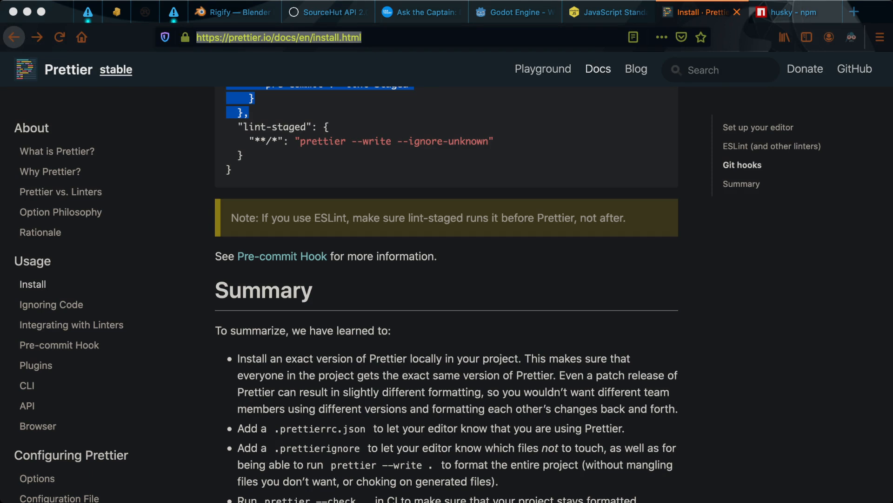
key("ctrl+Tab")
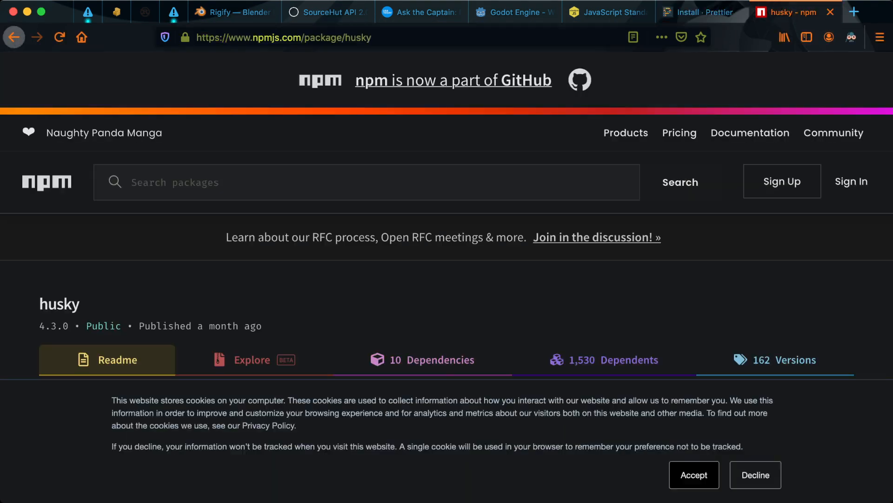
key("super+l")
key("super+Tab")
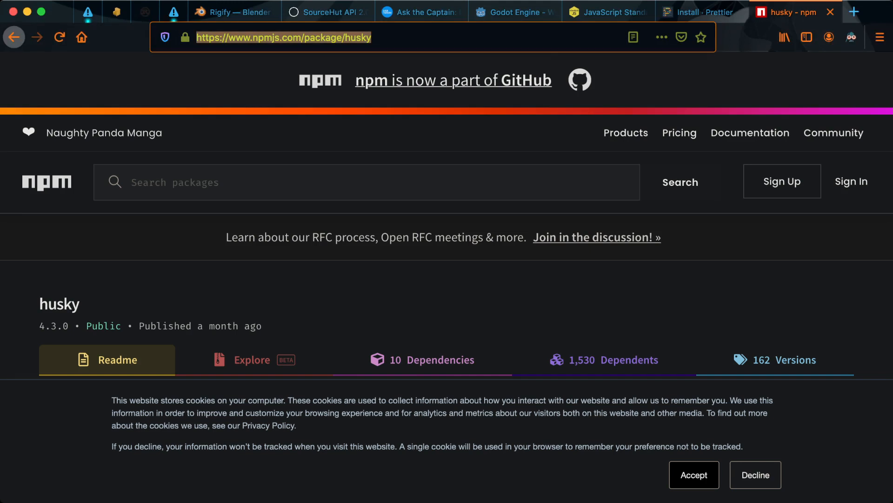
Step: Go to the Install section of the husky package page and accept the site's cookies
scroll(447, 214, "down", 4)
scroll(441, 215, "down", 5)
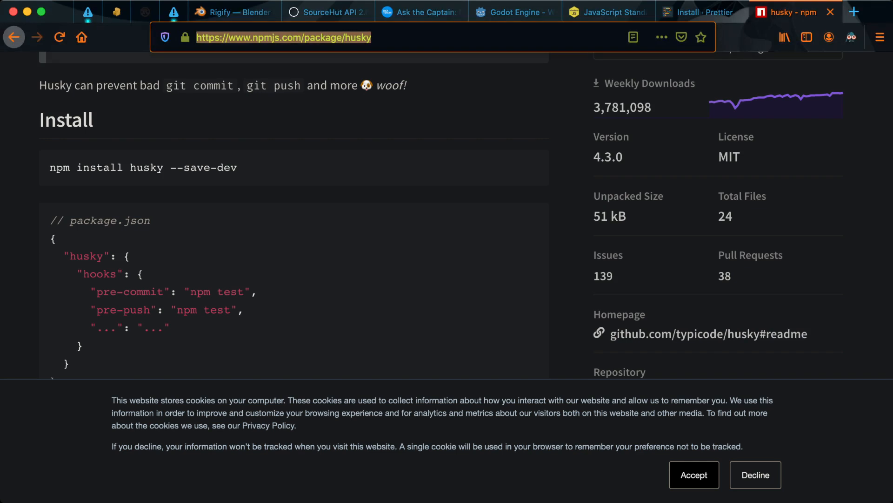
left_click(694, 475)
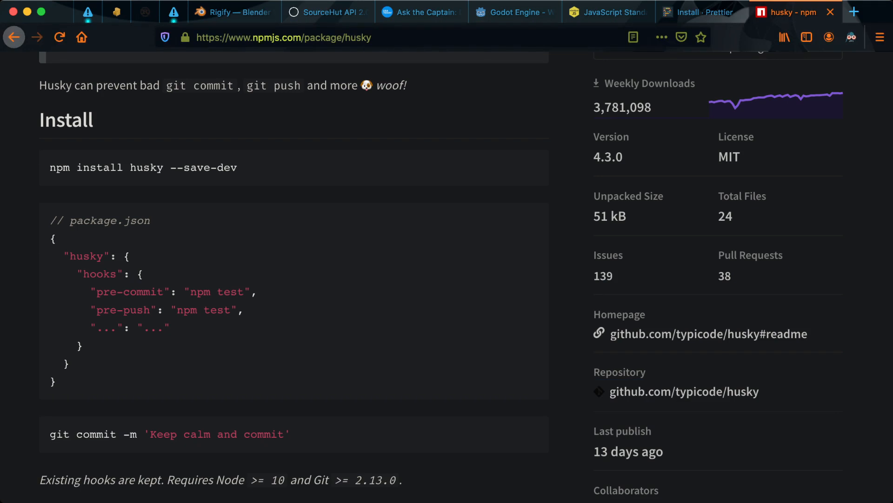
scroll(446, 277, "up", 10)
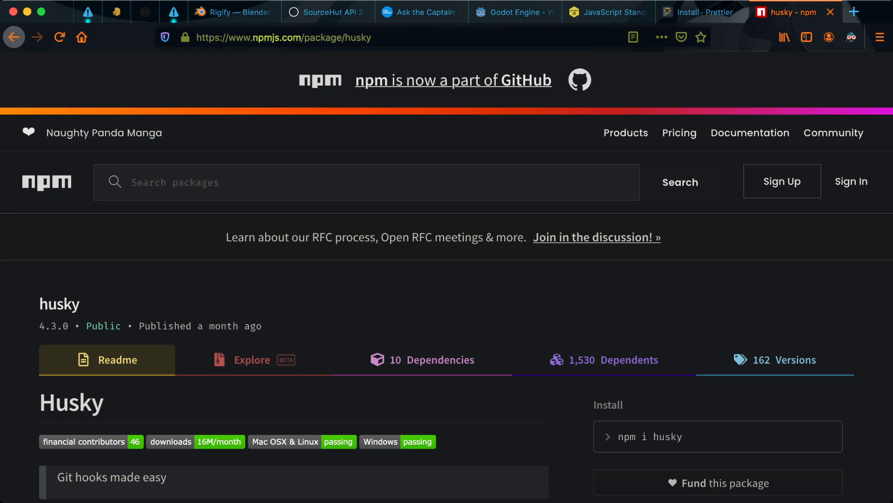
scroll(447, 279, "down", 6)
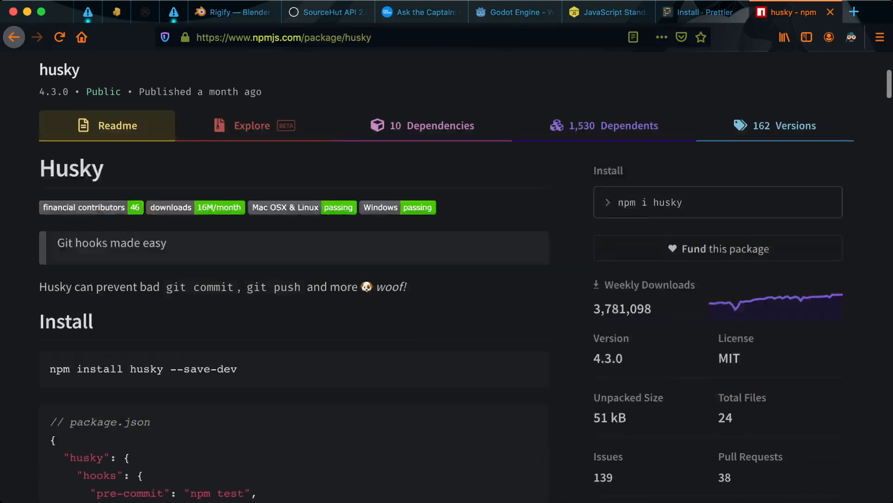
scroll(447, 280, "up", 6)
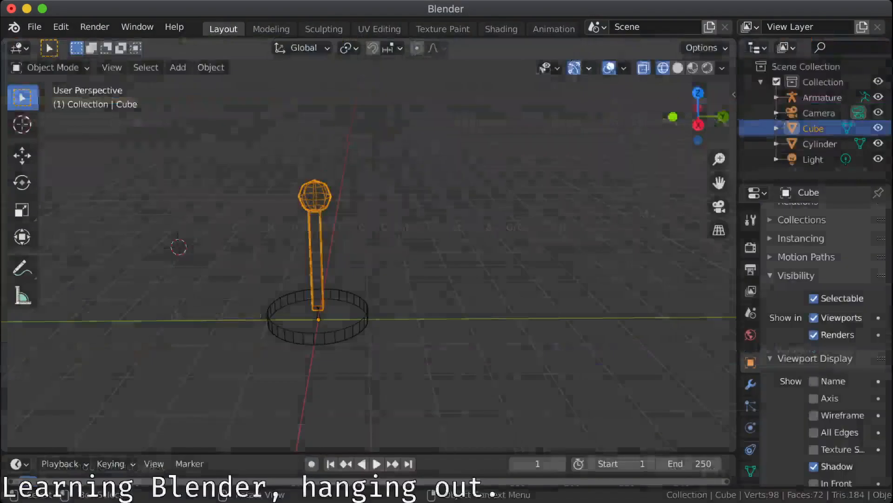
Step: Switch to Blender and, in front view, lower the sphere with the post's upper vertices along Z to shorten the post
middle_click_drag(373, 279, 326, 277)
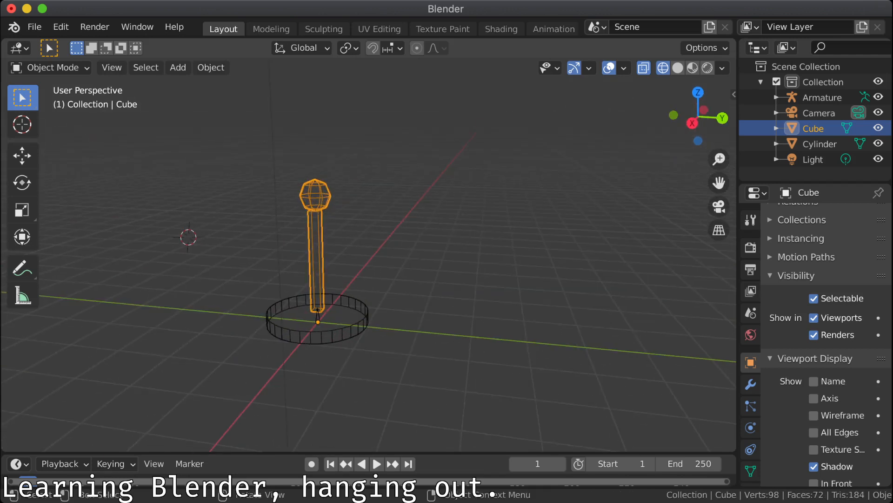
key("1")
key("4")
scroll(368, 254, "up", 4)
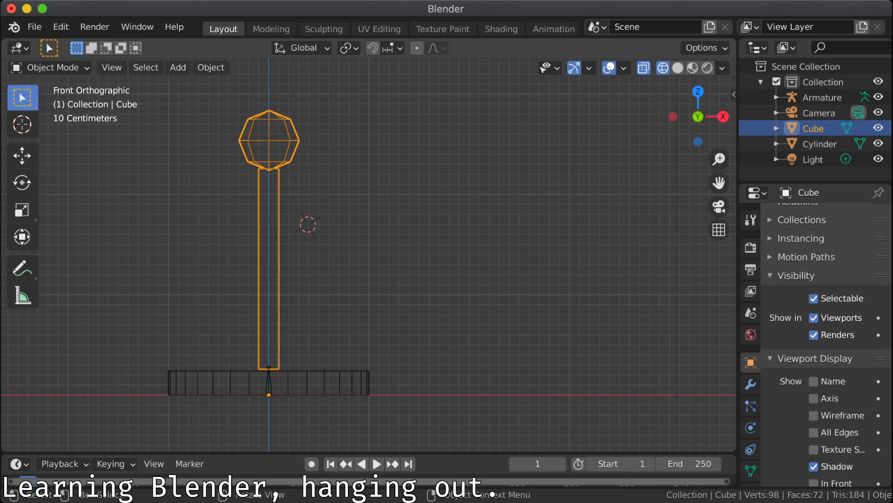
key("Tab")
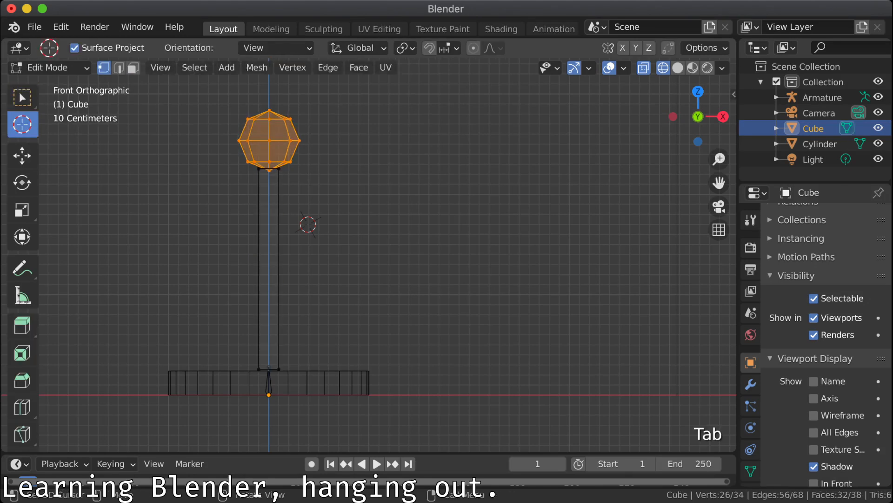
left_click_drag(308, 224, 330, 214)
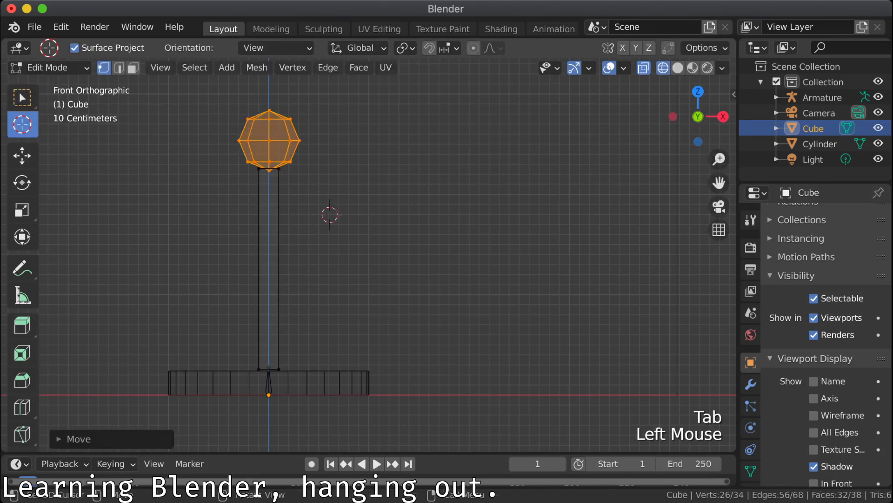
left_click(22, 97)
left_click_drag(219, 95, 306, 190)
key("g")
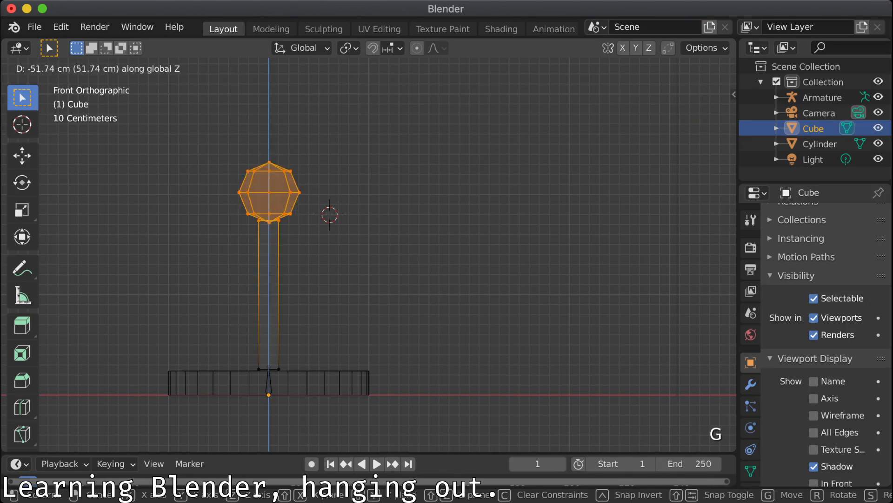
key("Return")
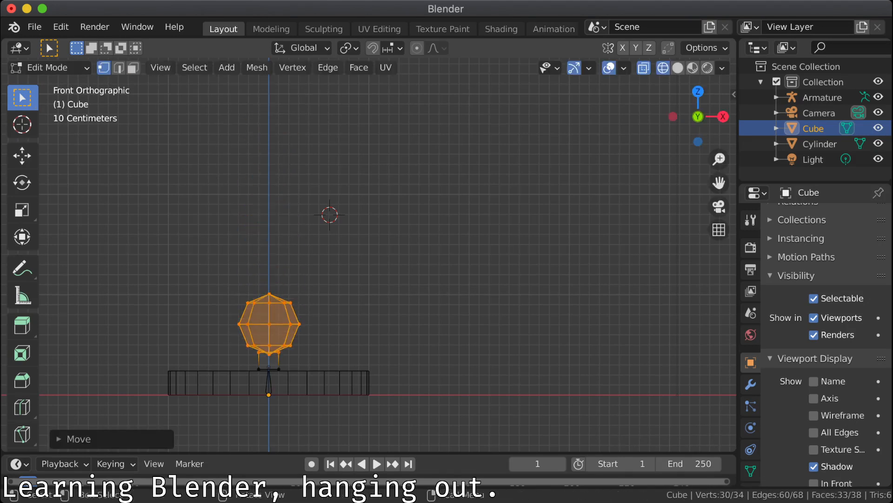
left_click(335, 284)
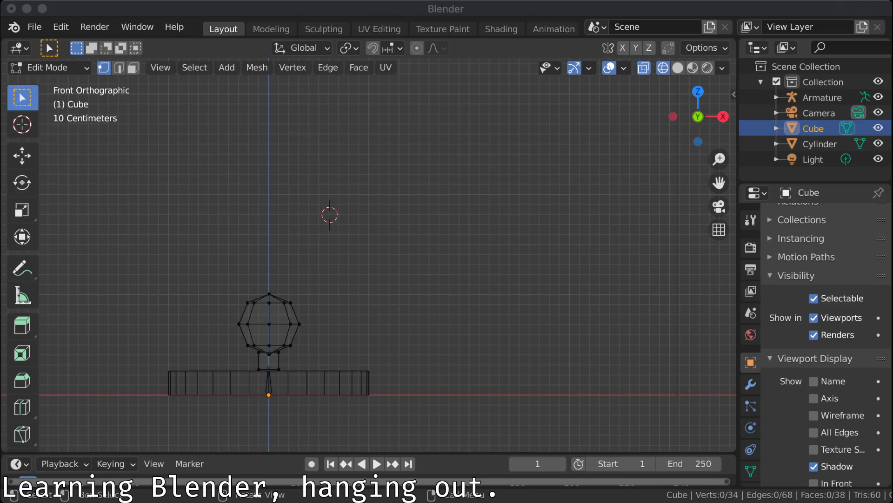
Step: Leave the cube's mesh editing and make the armature the active object in Object Mode
key("super+Tab")
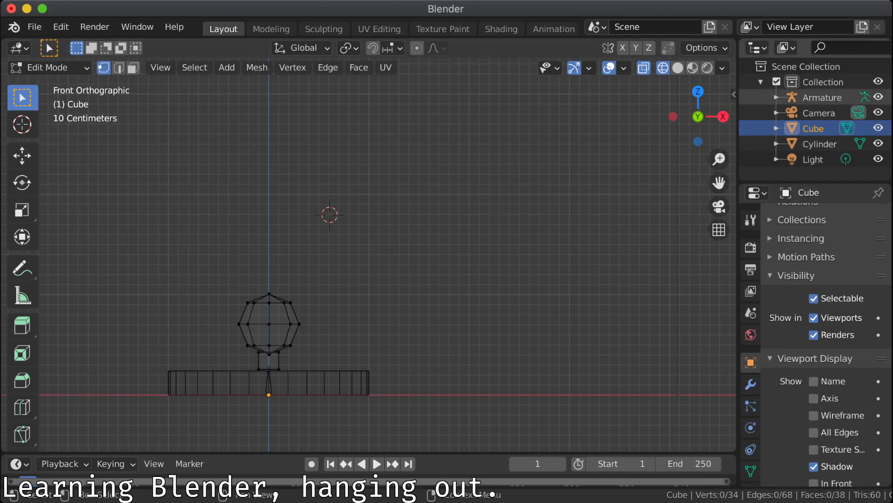
left_click(822, 97)
key("e")
left_click_drag(324, 283, 252, 245)
left_click_drag(252, 349, 289, 361)
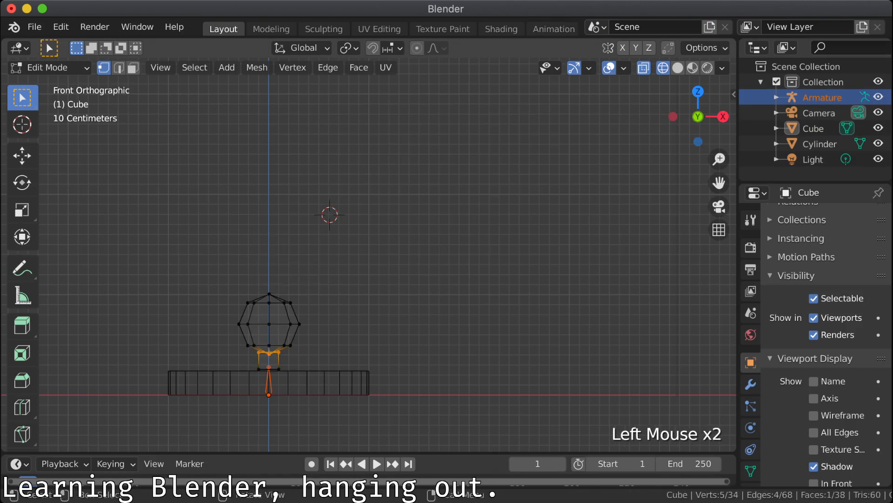
left_click(288, 362)
key("Tab")
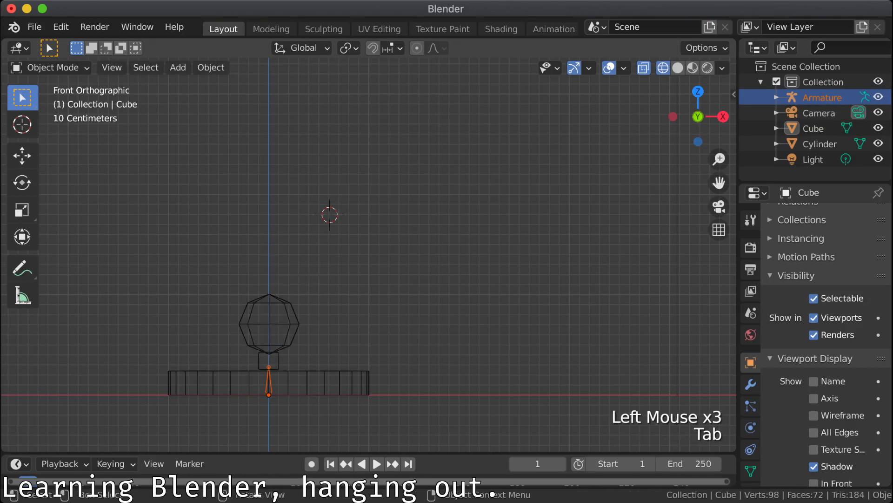
key("e")
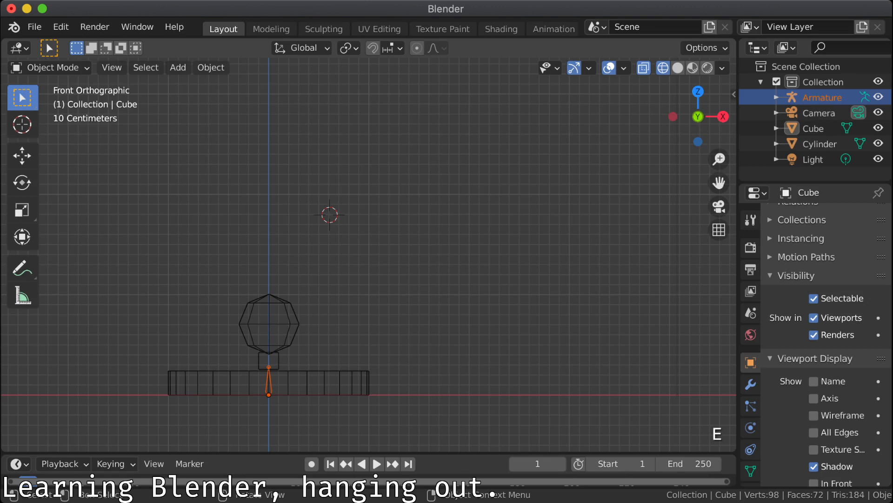
left_click(321, 340)
left_click(269, 383)
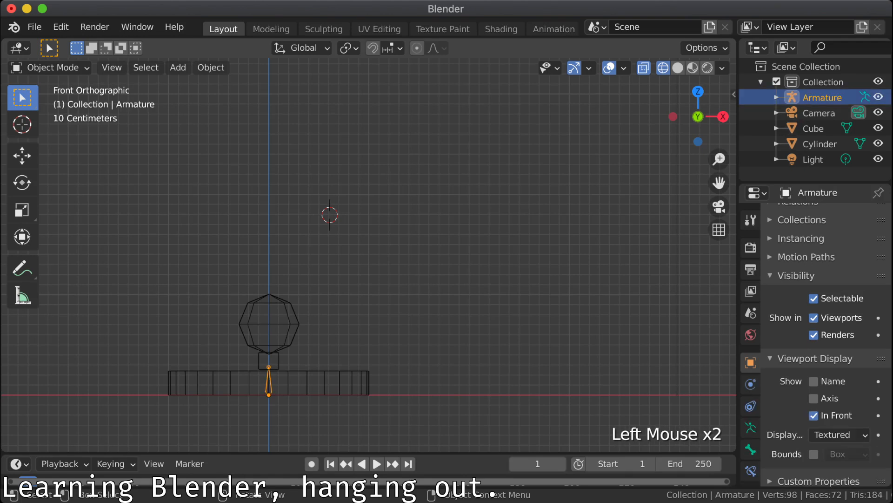
left_click(269, 353)
left_click(268, 381)
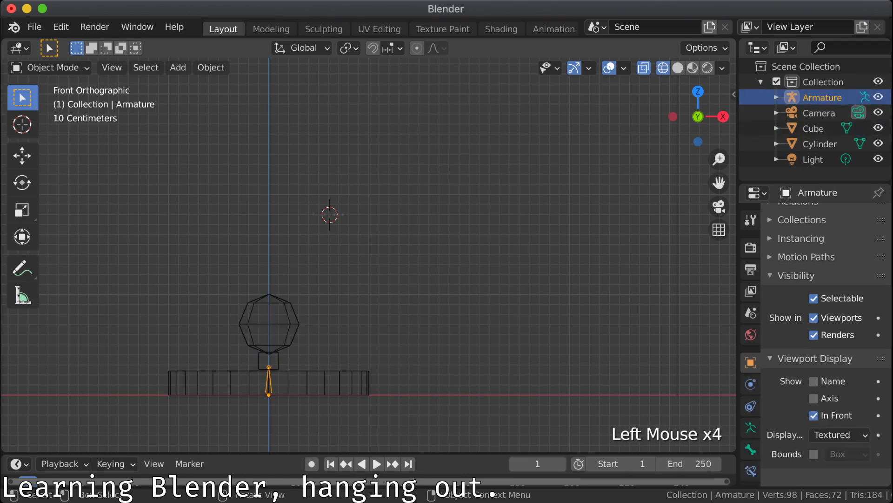
Step: Enter Edit Mode on the armature and extrude a second bone about 7.2 m upward from the first bone's tip
scroll(367, 254, "down", 6)
scroll(368, 254, "up", 4)
key("End")
scroll(368, 254, "up", 4)
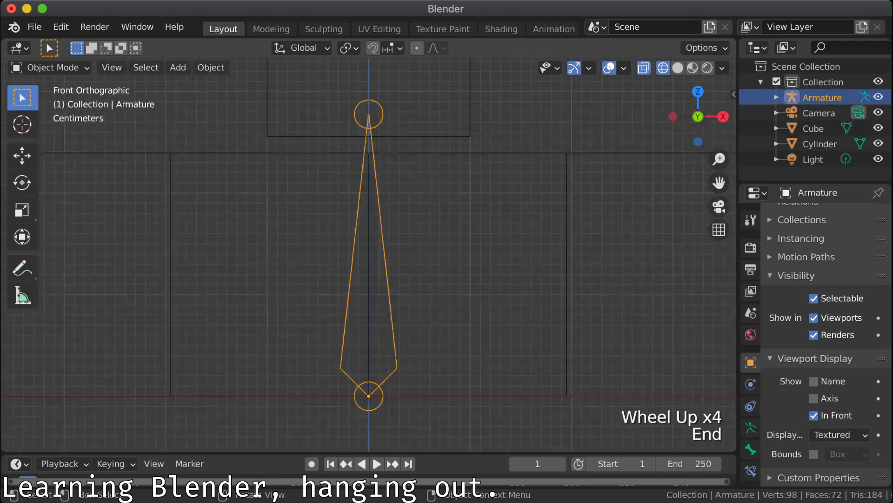
scroll(368, 253, "down", 7)
left_click(368, 254)
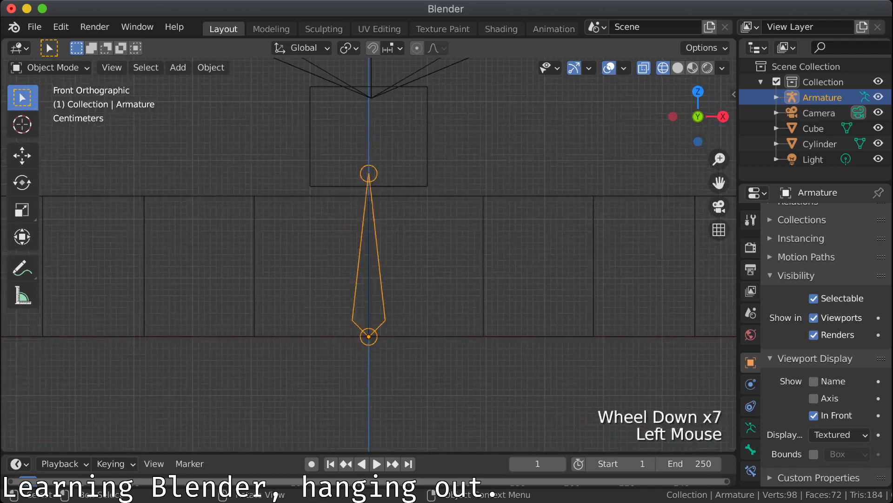
key("Tab")
scroll(369, 254, "down", 7)
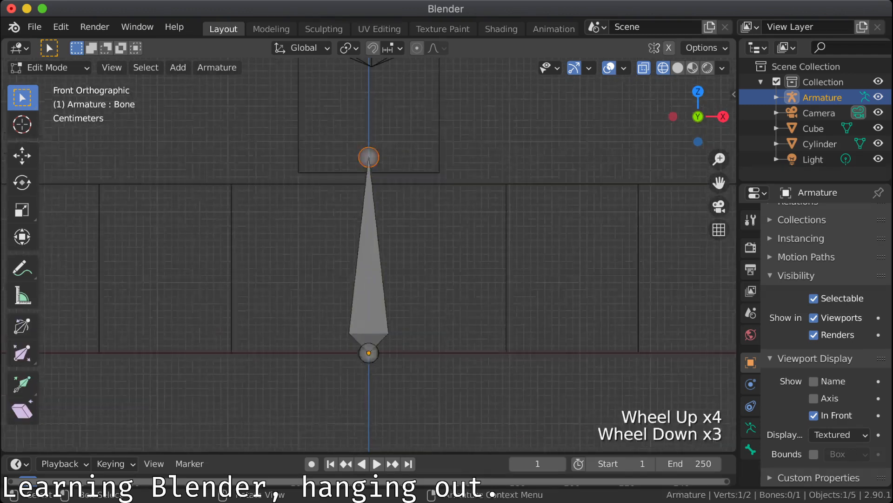
middle_click_drag(368, 254, 254, 351, "shift")
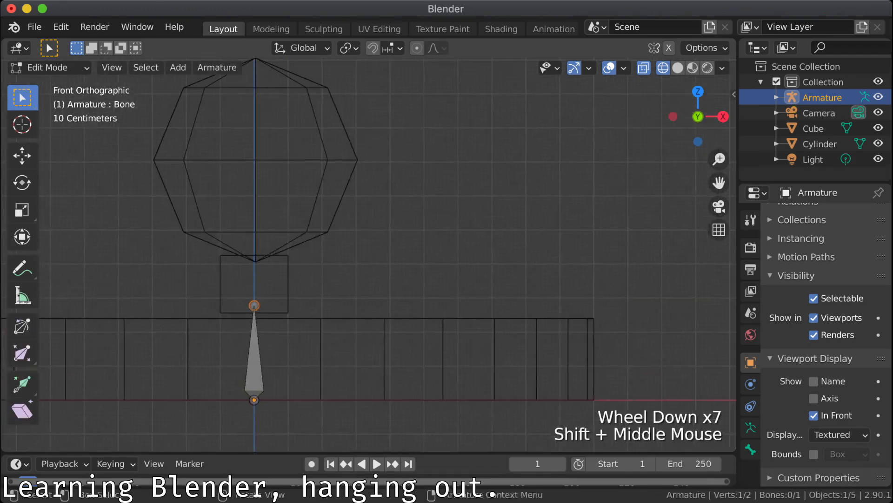
key("Tab")
key("Tab")
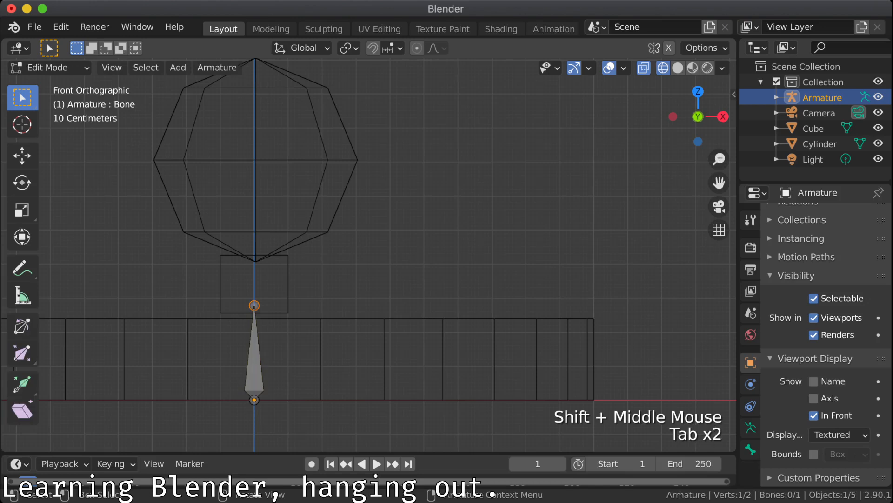
key("e")
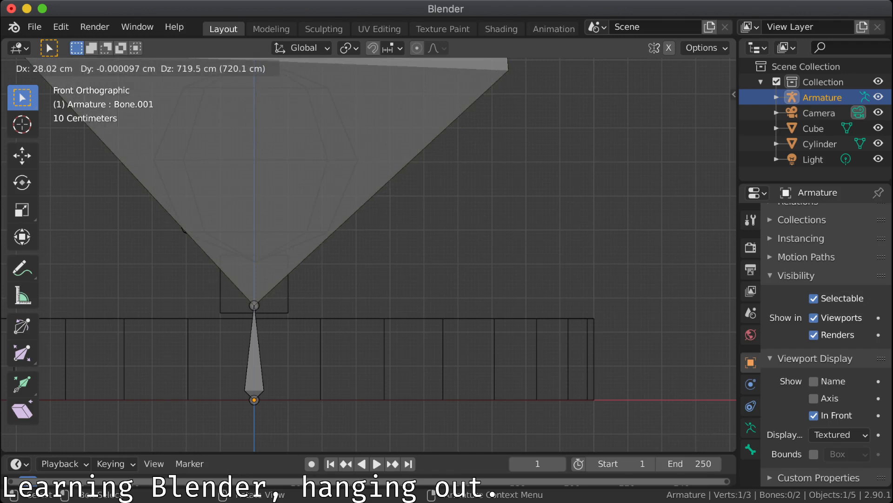
key("Return")
Step: Move the second bone's tip to the right and downward so the bone is shorter and leans diagonally
scroll(369, 255, "down", 18)
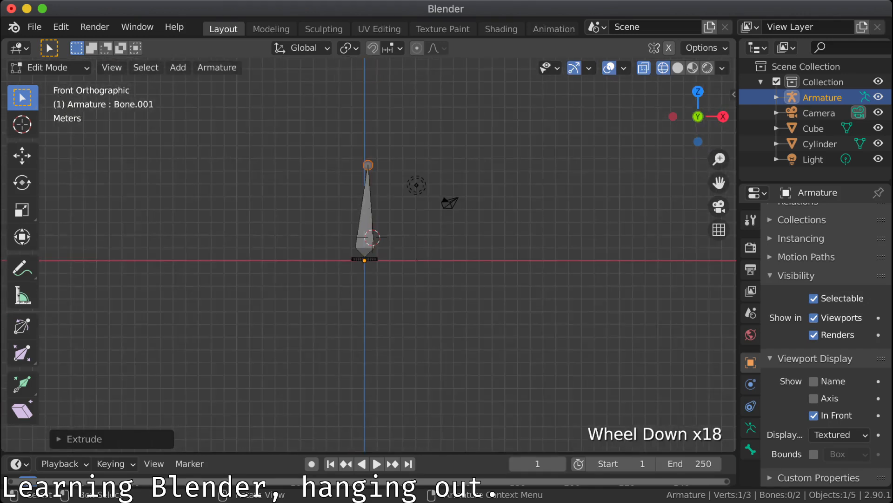
key("g")
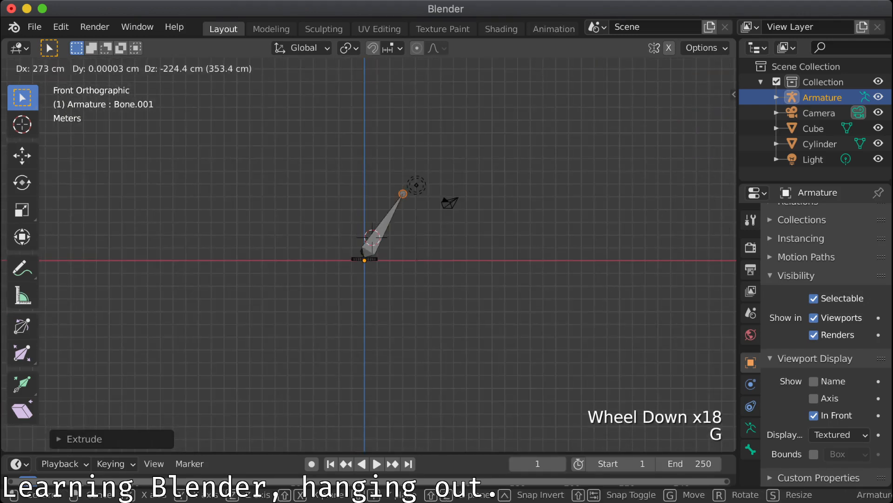
key("Return")
Step: Extrude three more connected bones from the tip, arching upward, across to the left, and back down
key("e")
key("Return")
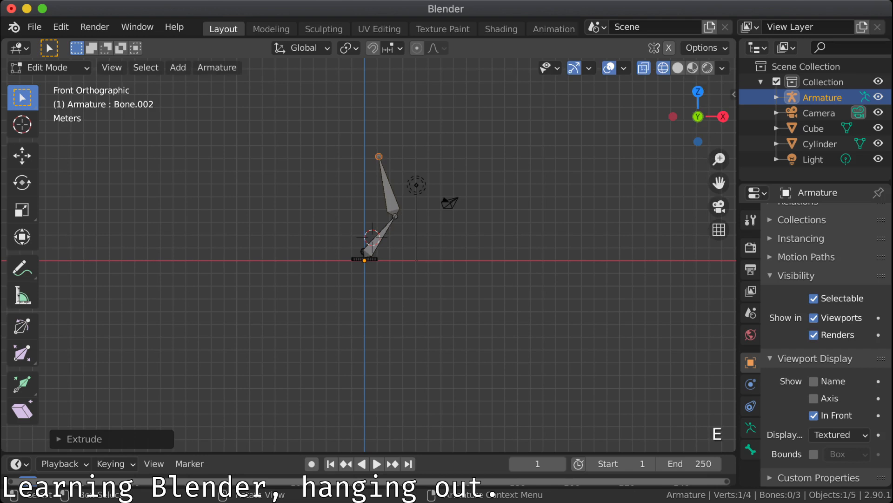
key("e")
key("Return")
key("e")
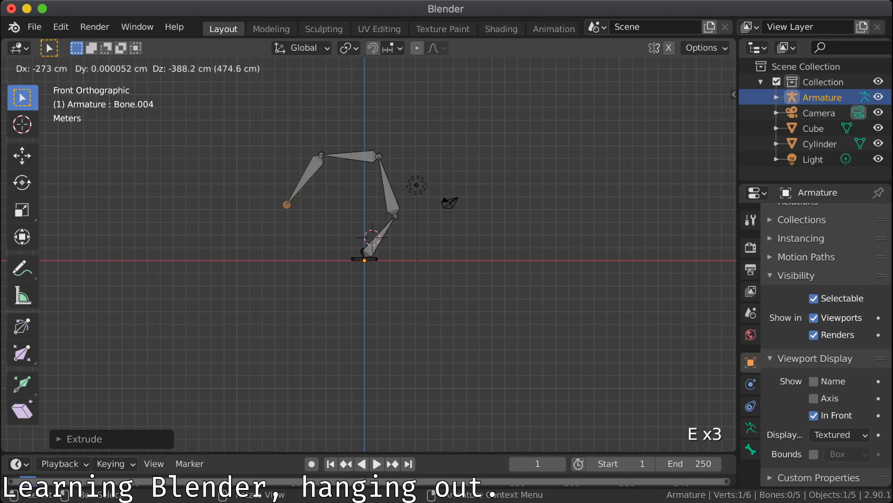
key("Return")
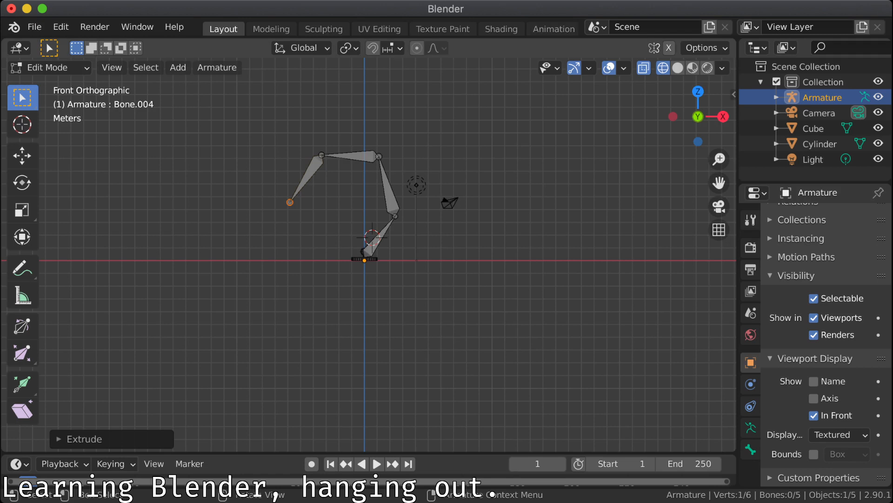
Step: Scale down the second bone of the chain and shift it down and left toward the disc base
scroll(388, 254, "up", 5)
middle_click_drag(389, 186, 391, 312, "shift")
scroll(388, 254, "down", 1)
scroll(388, 255, "up", 2)
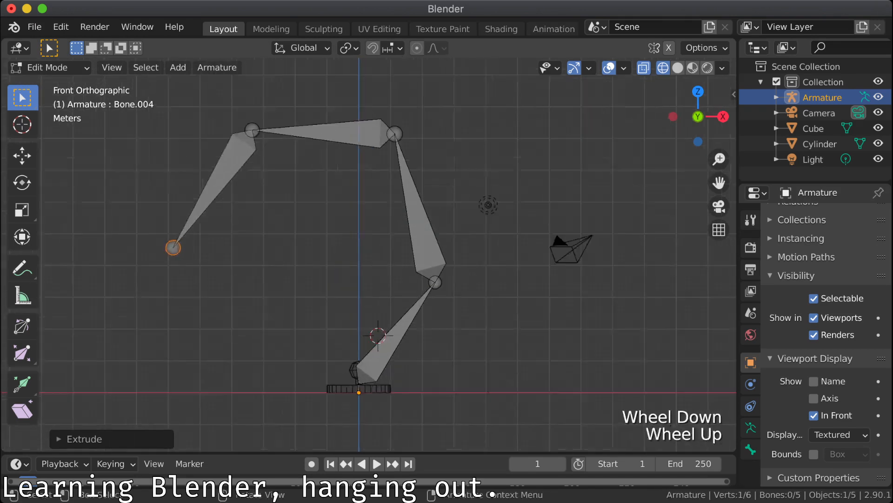
scroll(369, 255, "down", 3)
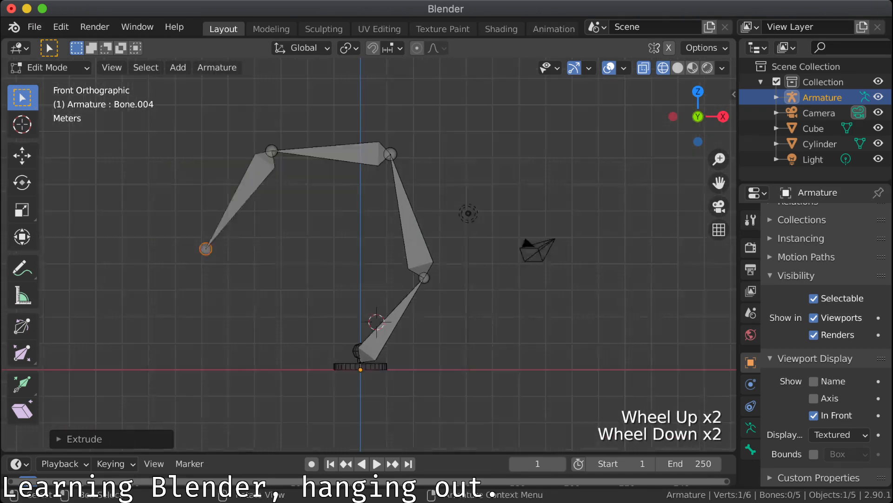
left_click(387, 313)
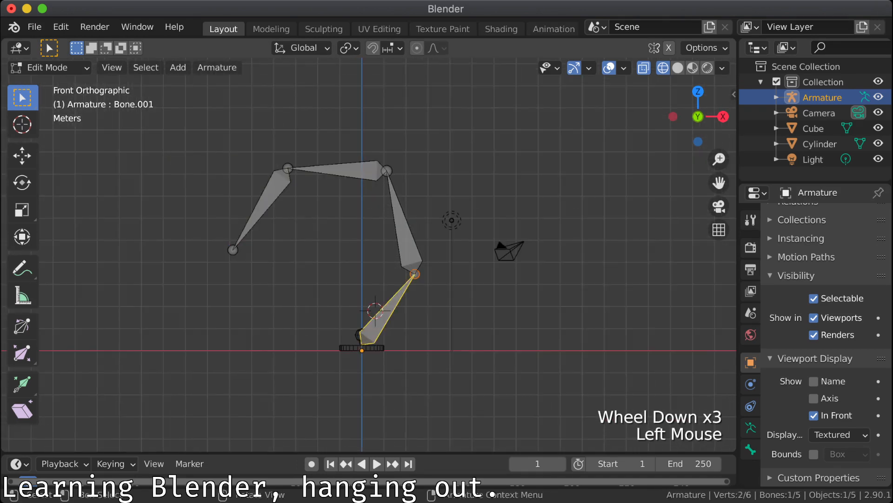
key("s")
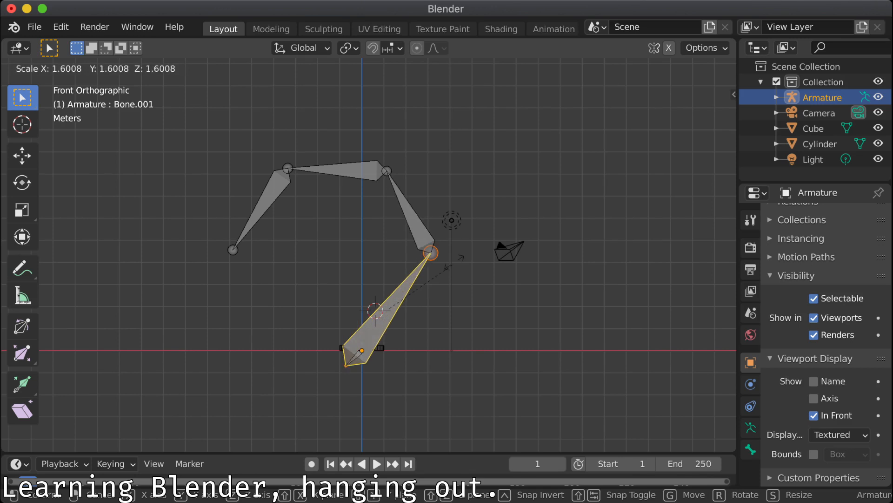
left_click(411, 287)
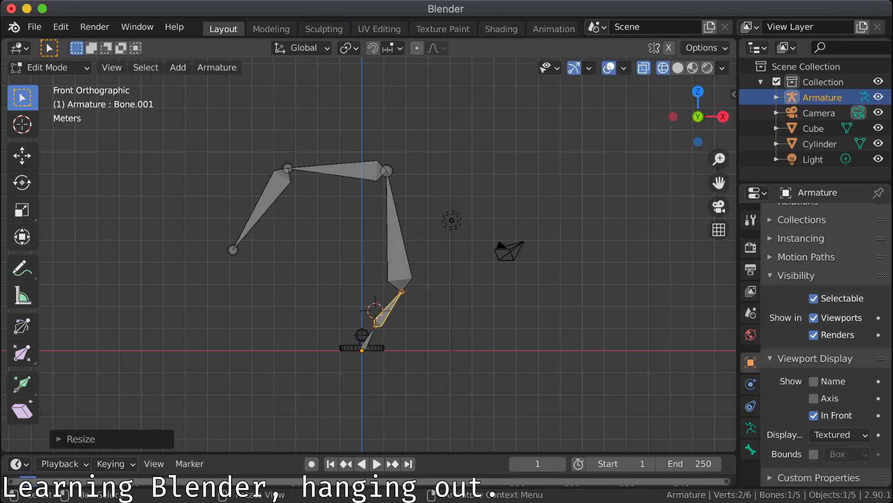
key("g")
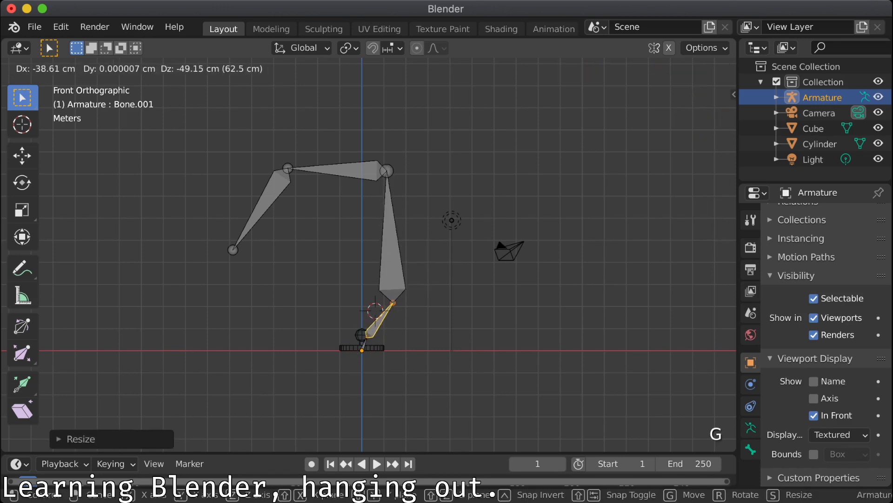
left_click(405, 295)
Step: Move the third bone of the chain up and to the right, and scale it down to a shorter length
left_click(396, 260)
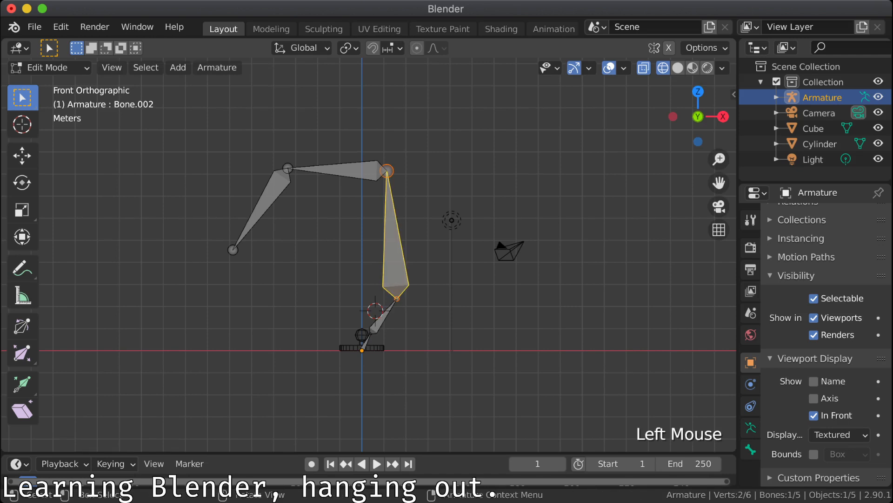
key("g")
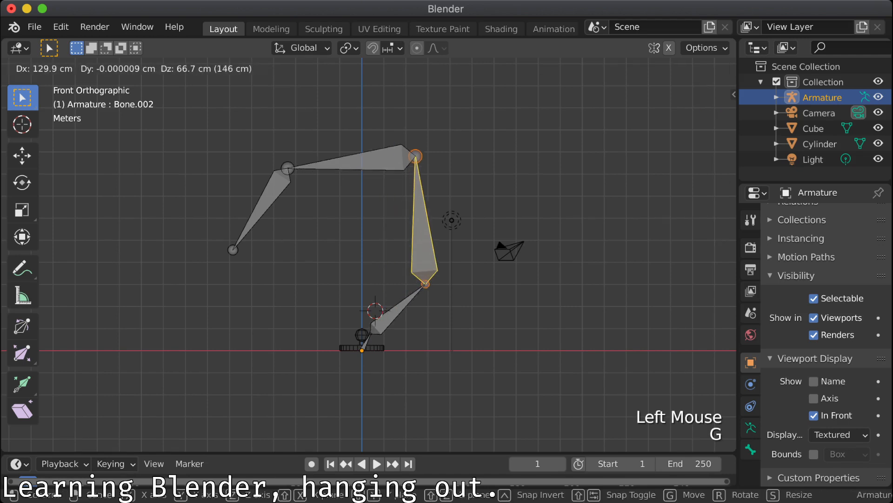
key("Return")
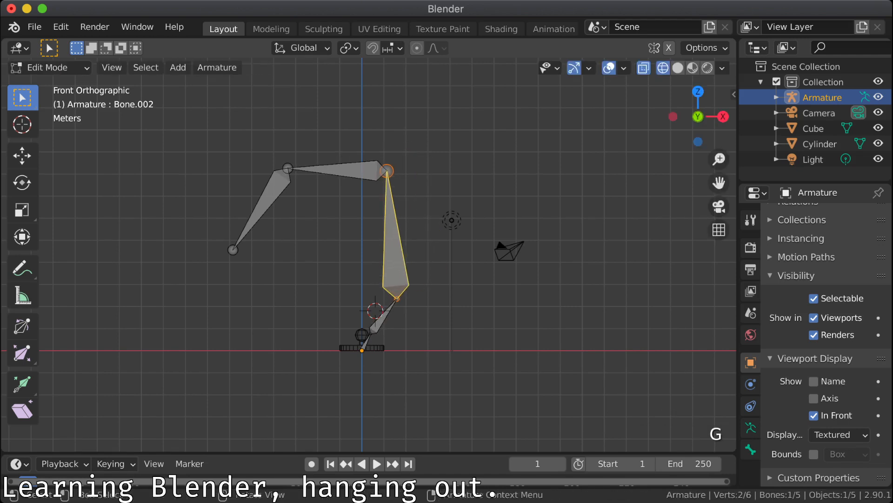
key("g")
key("Return")
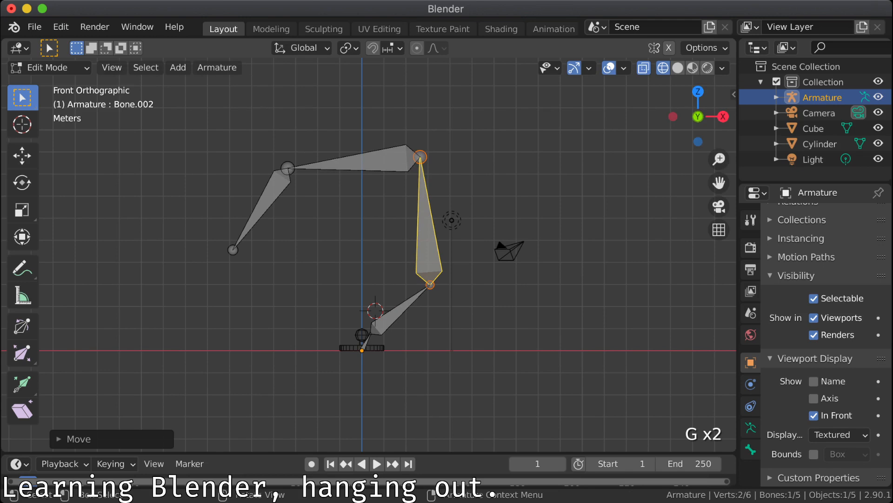
key("s")
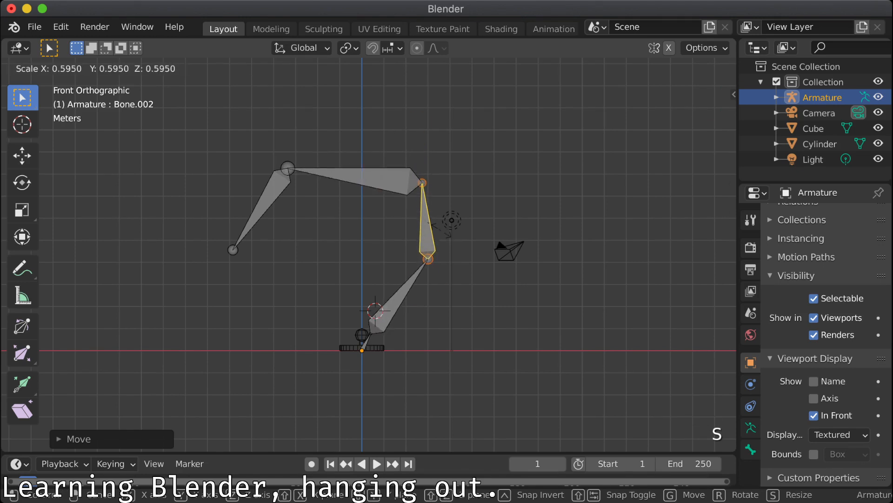
left_click(446, 233)
Step: Move the chain's last bone to the right, and raise its free tip to shorten the bone
left_click(393, 172)
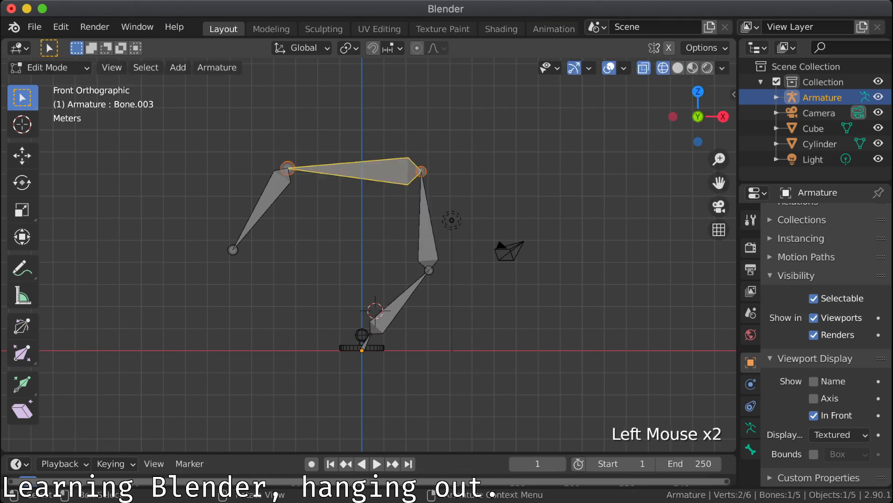
left_click(262, 209)
key("g")
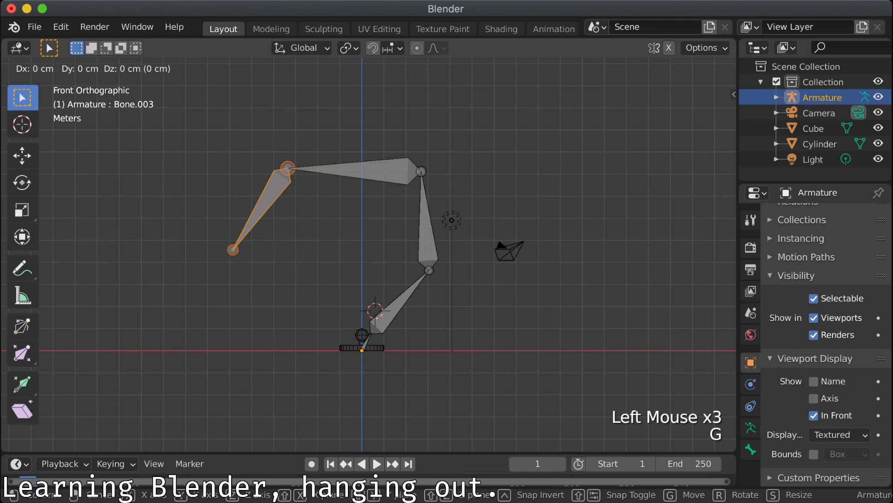
key("Return")
left_click(284, 247)
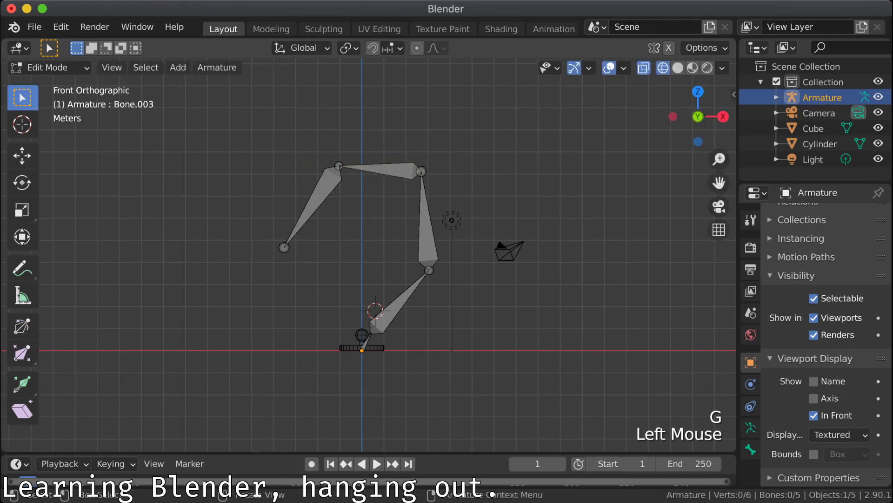
left_click(284, 247)
key("g")
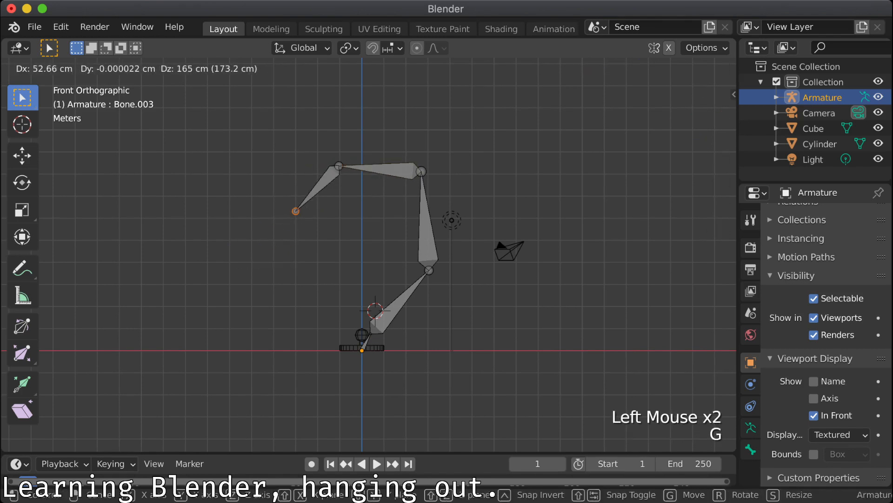
left_click(296, 209)
left_click(279, 222)
left_click(279, 223)
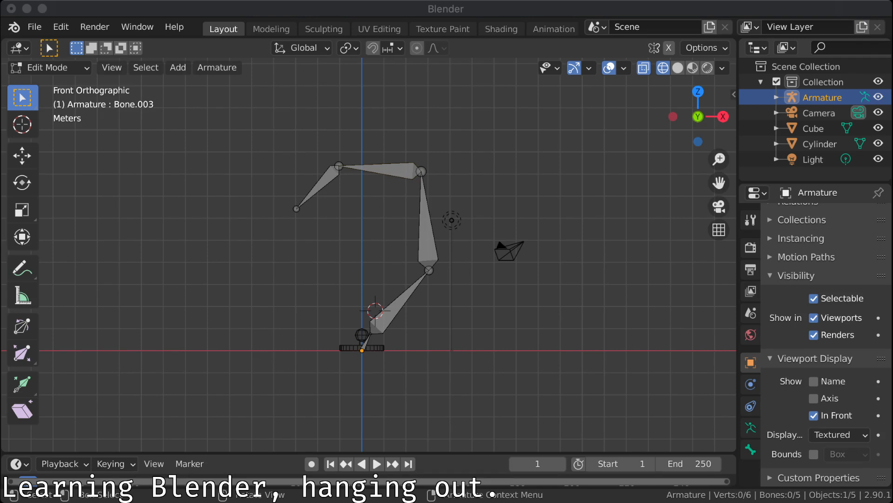
Step: Try extending the chain from its free tip with further bones placed left, down, and back toward the disc base
key("super+Tab")
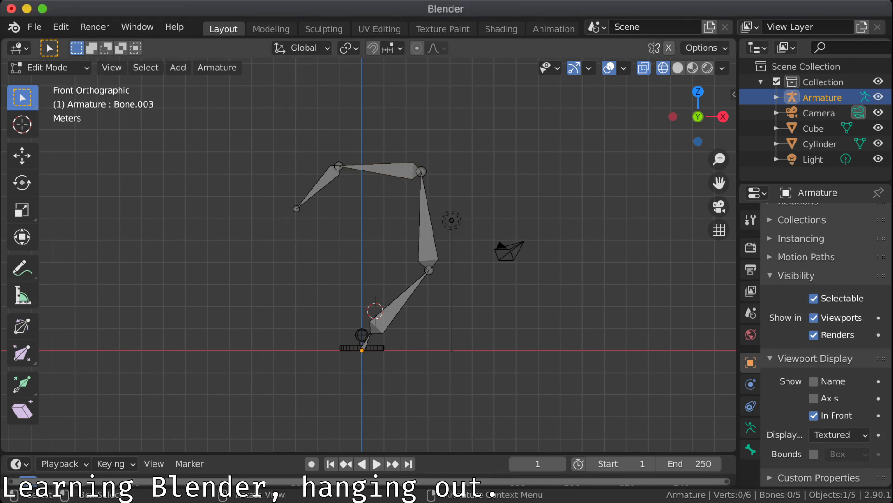
left_click(297, 209)
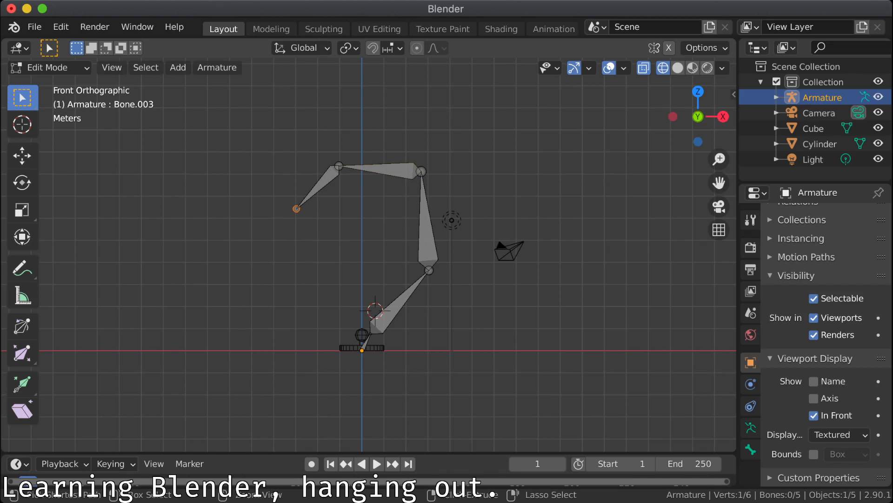
right_click(323, 158, "ctrl")
right_click(254, 223, "ctrl")
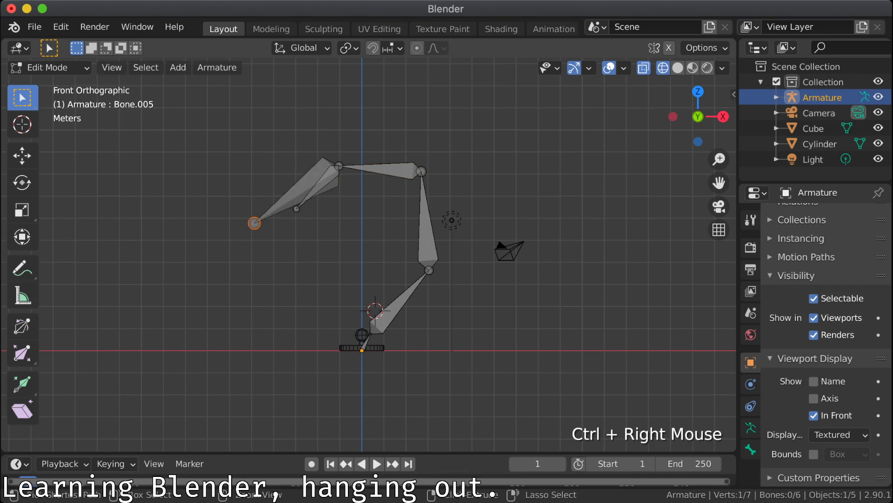
right_click(212, 201, "ctrl")
right_click(186, 172, "ctrl")
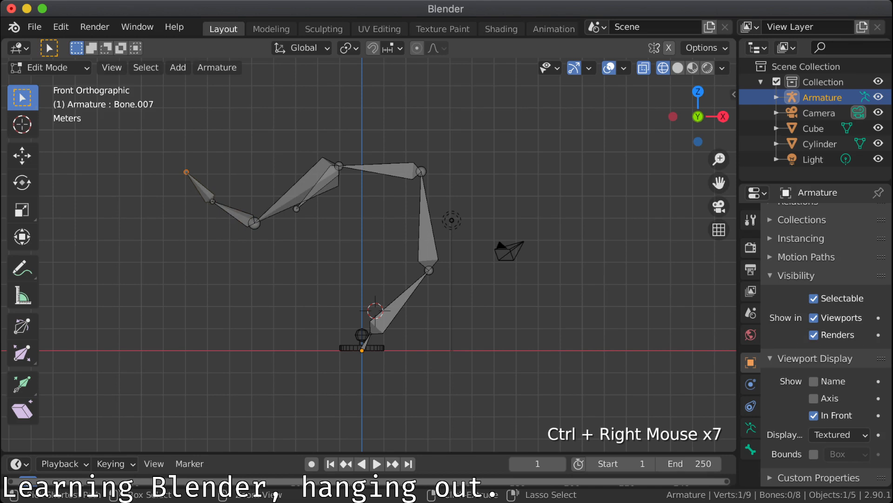
right_click(179, 286, "ctrl")
right_click(314, 299, "ctrl")
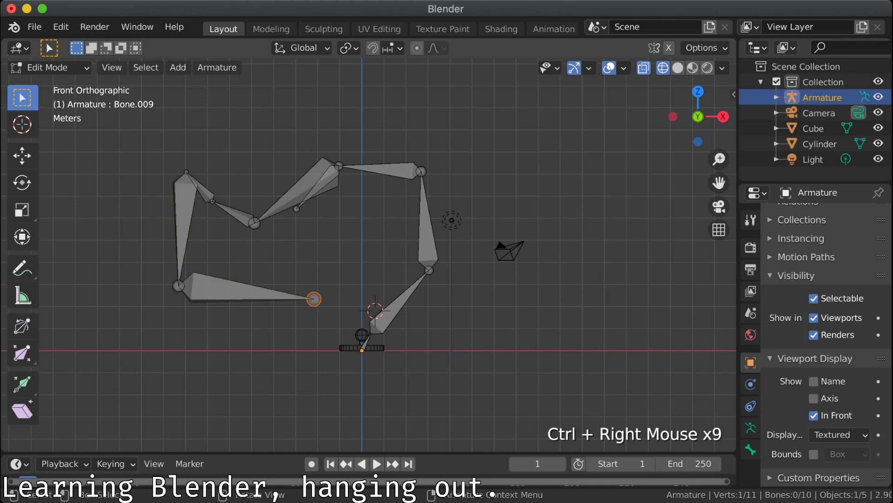
Step: Undo the extra bones so the chain again ends at the fifth bone's tip
key("super+z")
key("super+z")
key("super+z")
key("super+z")
key("super+z")
key("super+z")
key("super+z")
key("super+z")
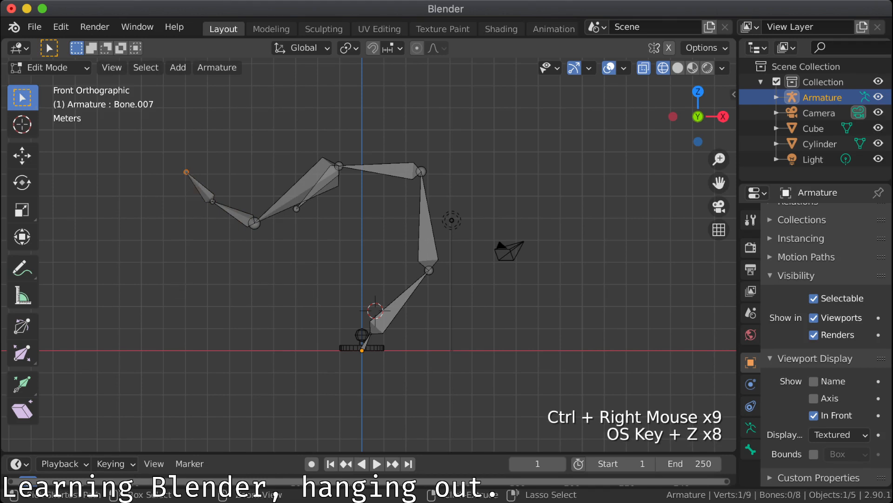
key("super+z")
key("super+z")
key("super+z")
key("super+z")
key("super+z")
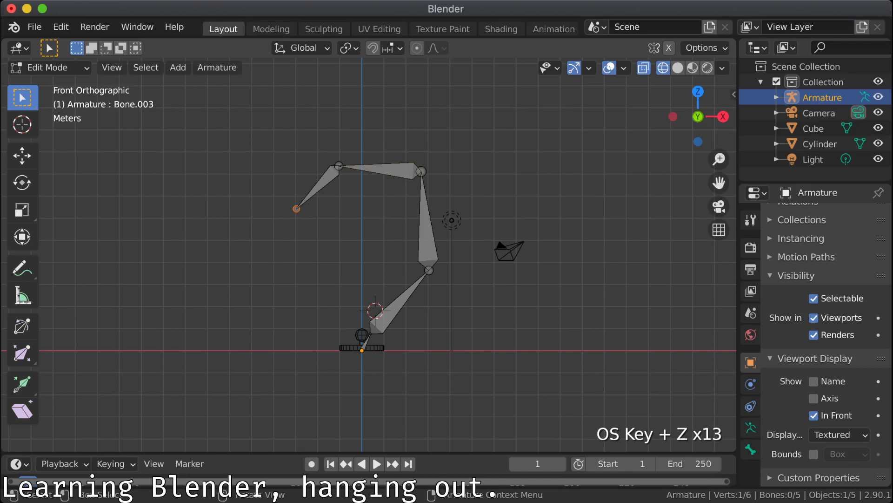
Step: Switch to Firefox and search the web in a new tab for "give people one thing to nitpick"
key("super+Tab")
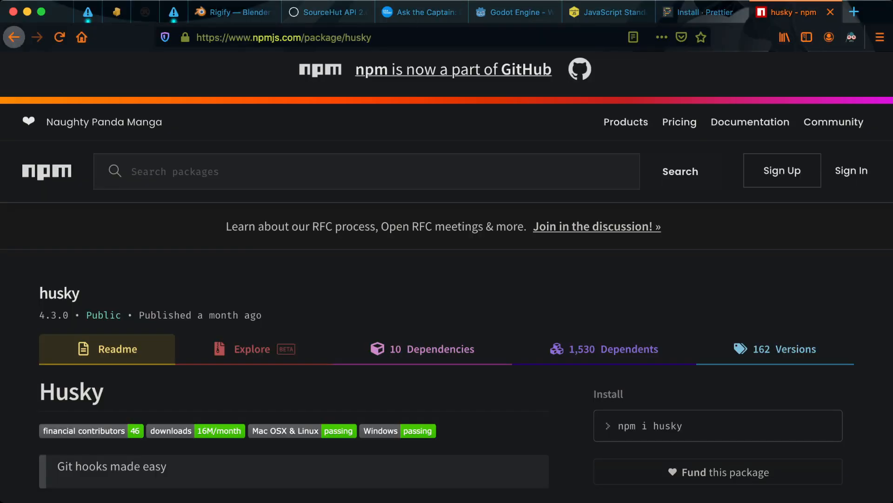
key("super+t")
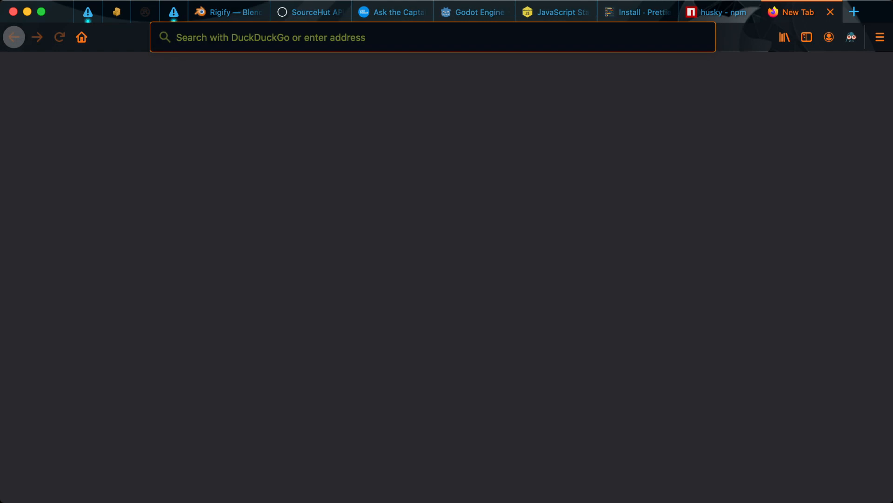
type("give")
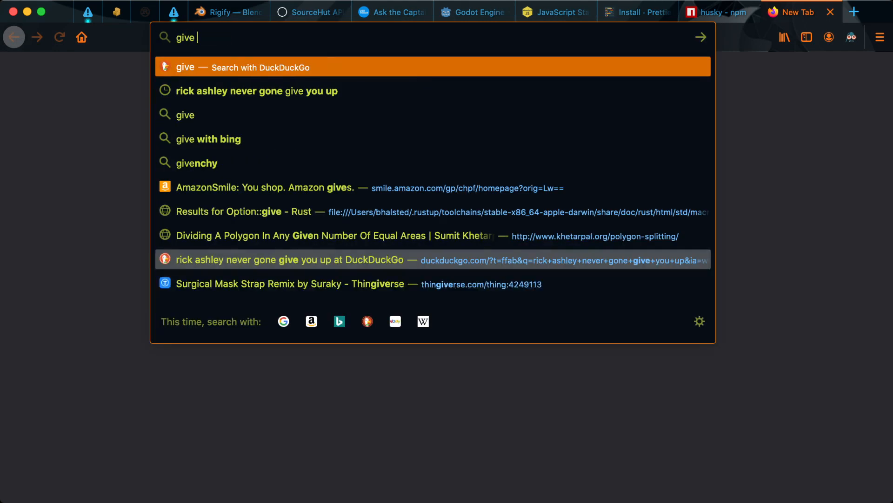
type(" pi")
key("BackSpace")
type("eo")
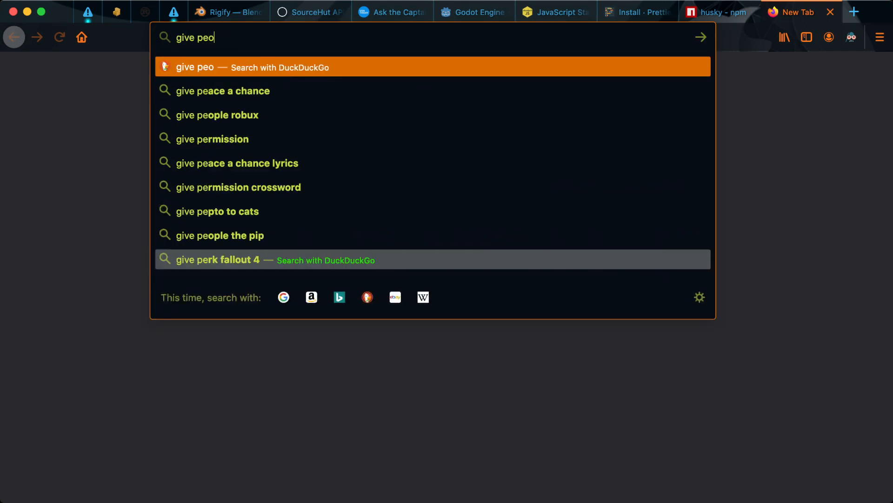
type("ple one thing to nitp")
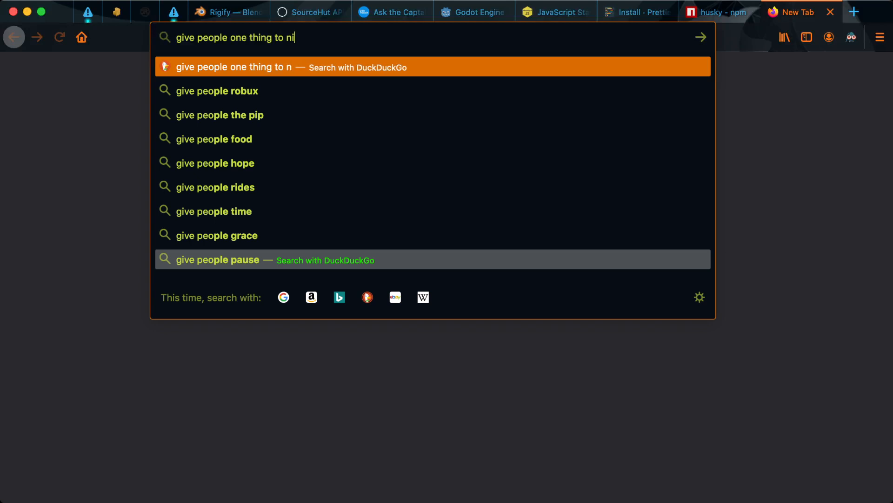
type("ick")
key("Return")
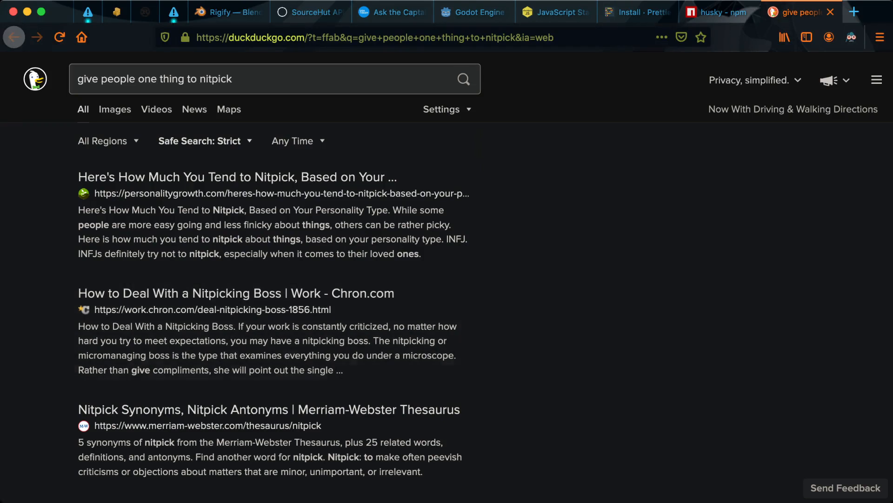
Step: Look through the search results and skim the personalitygrowth.com article about nitpicking by personality type
scroll(279, 280, "down", 5)
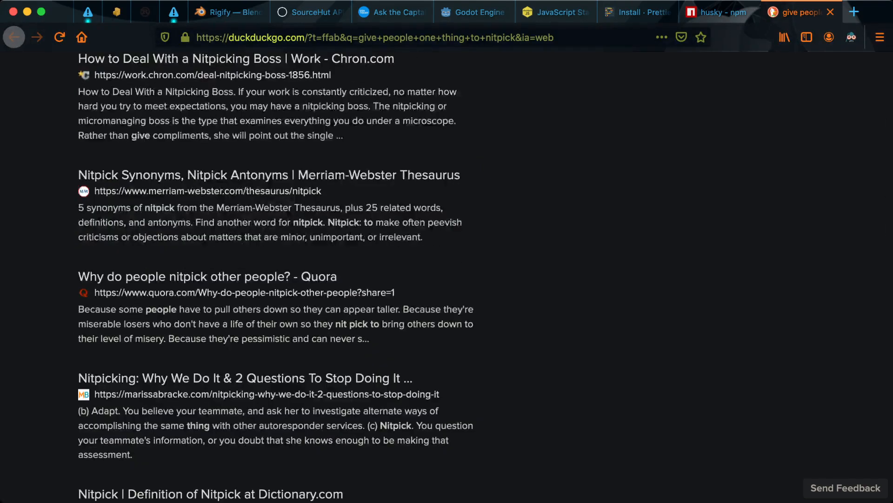
scroll(279, 279, "up", 5)
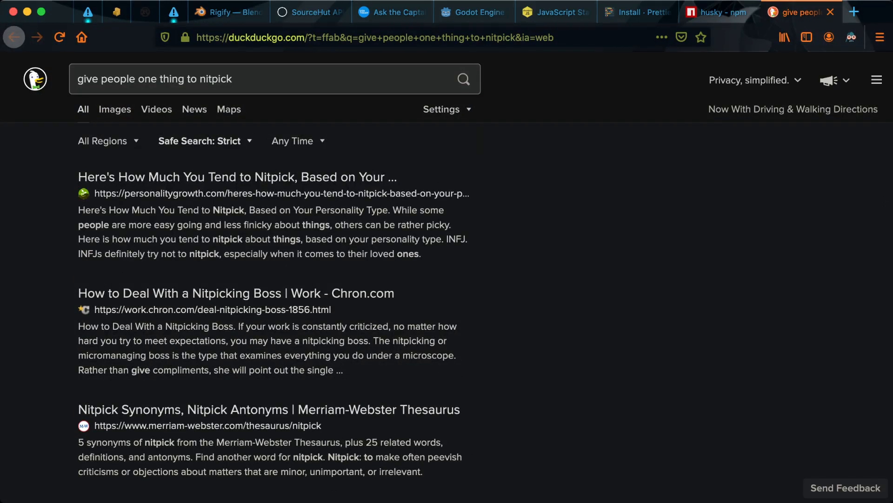
left_click(261, 177)
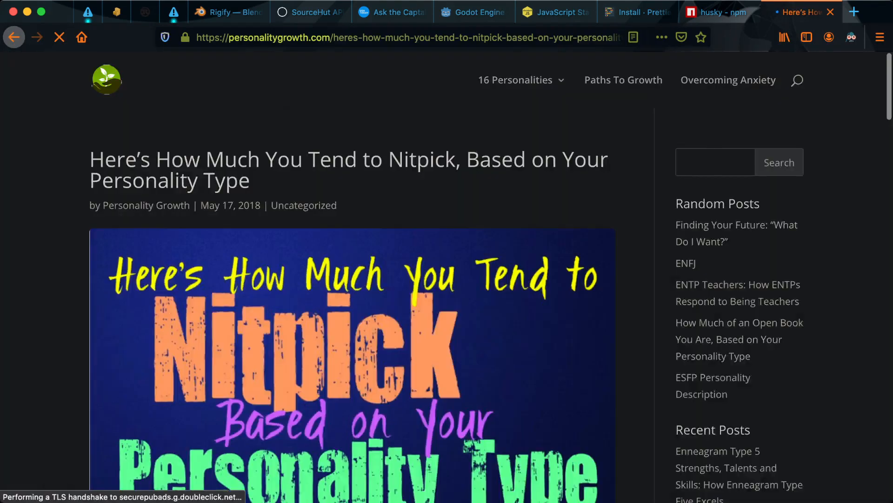
scroll(352, 298, "down", 4)
scroll(352, 298, "up", 3)
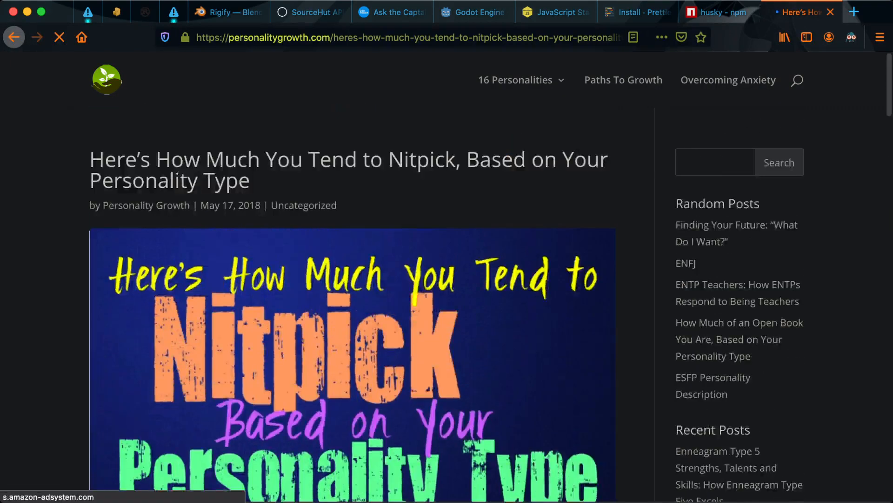
scroll(352, 297, "down", 6)
scroll(352, 298, "up", 7)
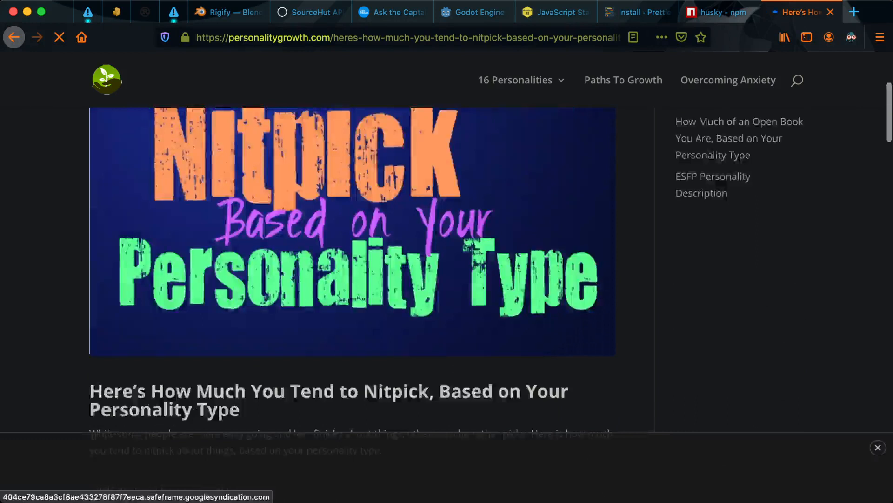
scroll(353, 297, "up", 1)
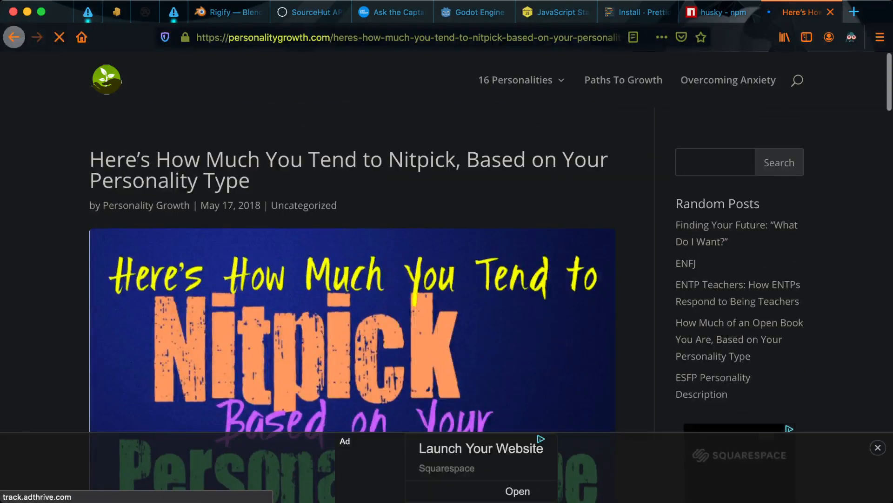
Step: Go back to the search results, close their browser tab, and switch back to Blender
left_click(14, 37)
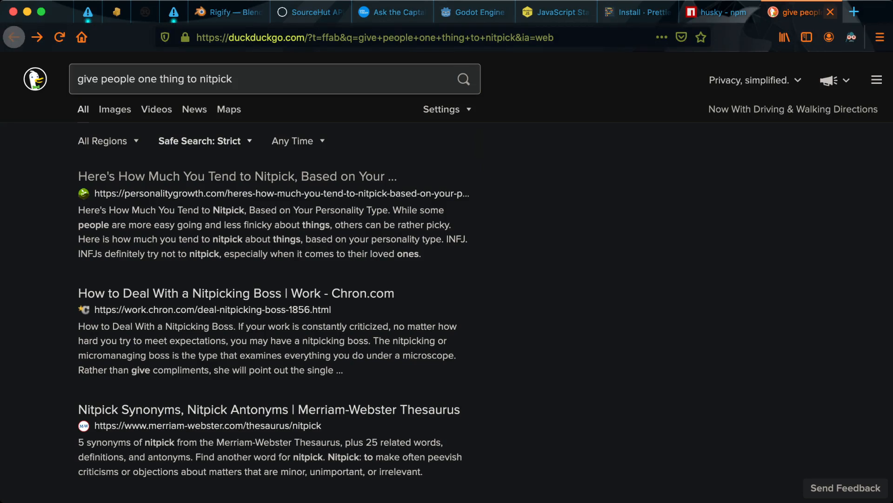
key("super+w")
key("super+w")
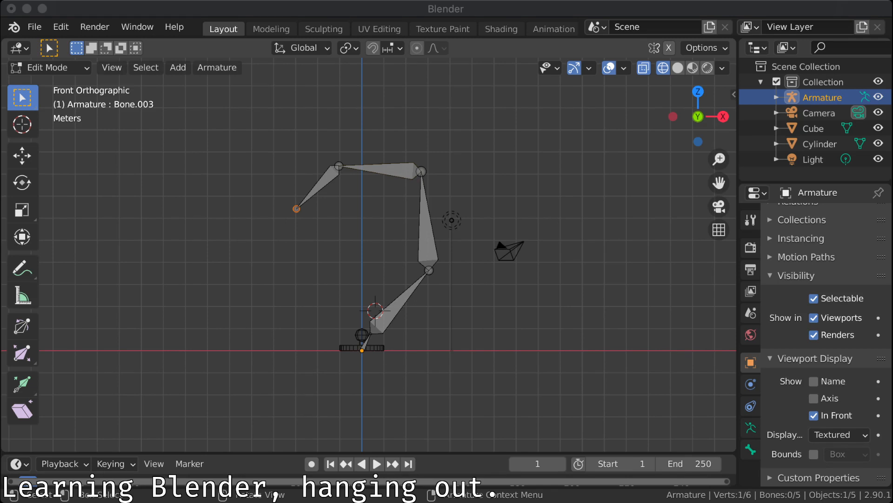
key("super+Tab")
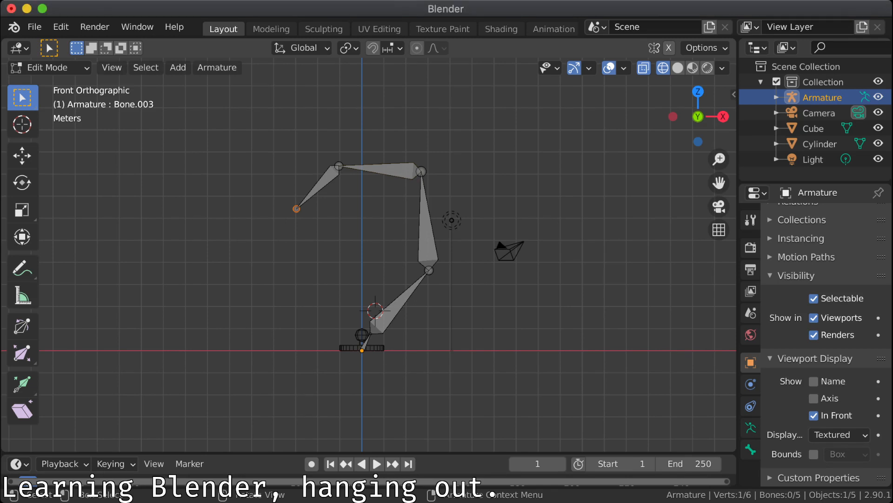
Step: Delete the last three bones of the chain, keeping only the first two bones
left_click_drag(259, 138, 487, 288)
key("x")
left_click(449, 264)
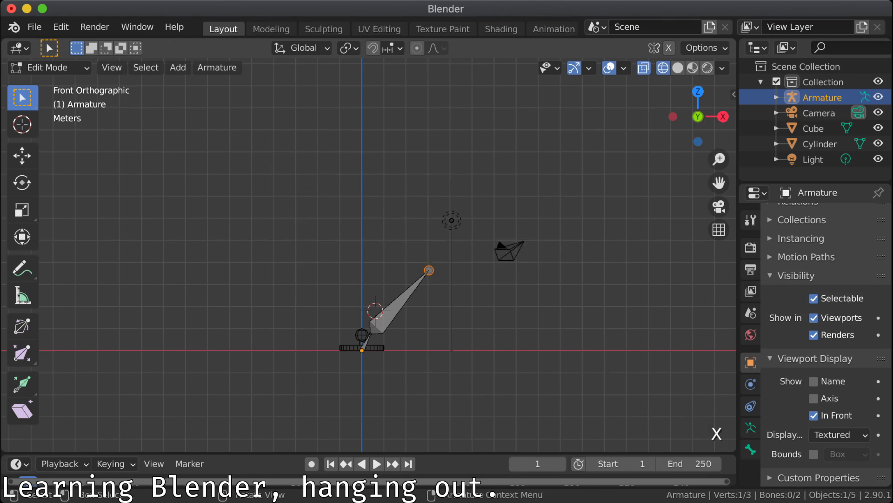
Step: Examine the two remaining bones and their shared joint beside the sphere, clearing the joint selection
scroll(367, 251, "up", 4)
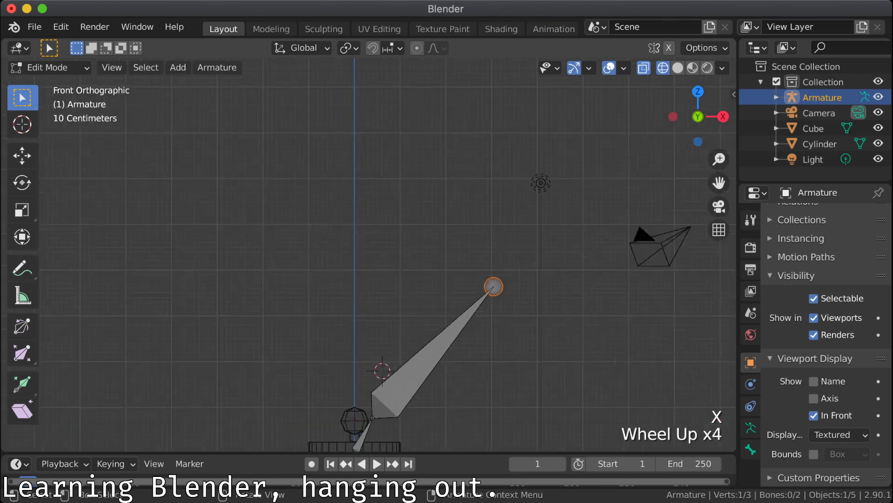
middle_click_drag(372, 302, 360, 248, "shift")
scroll(368, 251, "up", 1)
scroll(368, 254, "up", 9)
middle_click_drag(373, 390, 400, 275, "shift")
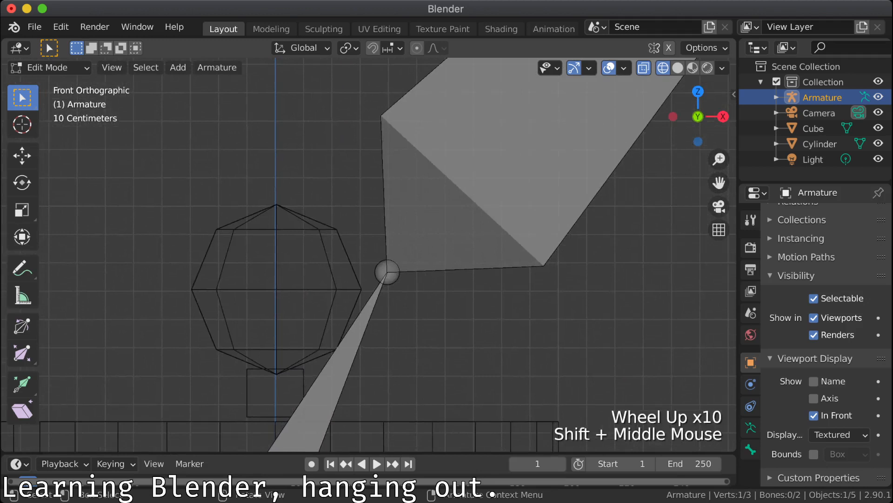
left_click(419, 307)
scroll(368, 254, "down", 2)
scroll(369, 254, "down", 7)
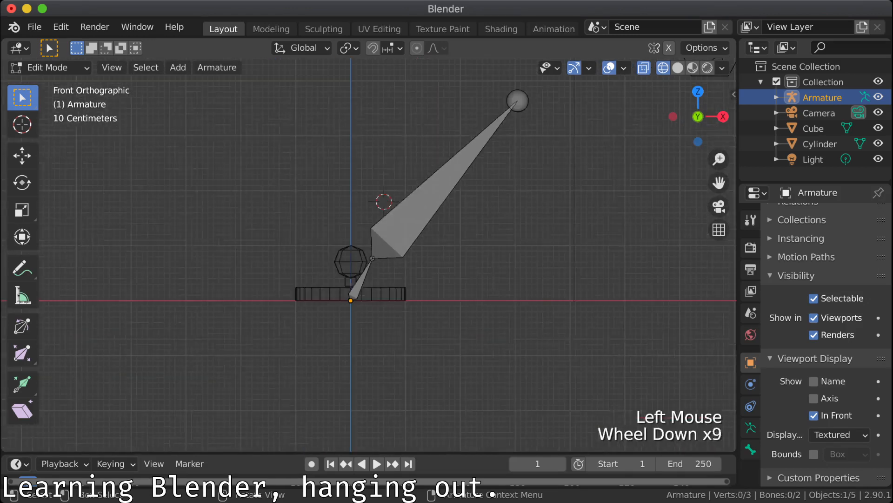
left_click(419, 297)
left_click(419, 298)
Step: Return to Object Mode and delete the mesh object made of the post and sphere
key("Tab")
left_click(351, 263)
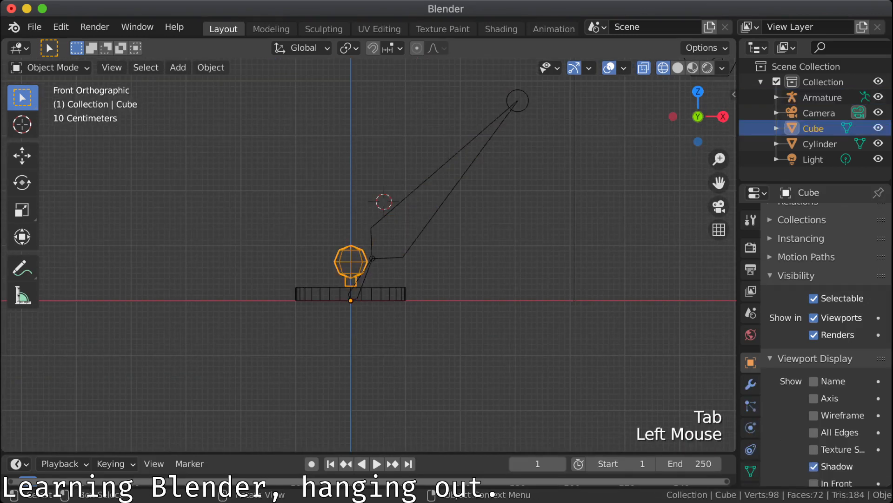
left_click(350, 263)
left_click(419, 298)
left_click(351, 263)
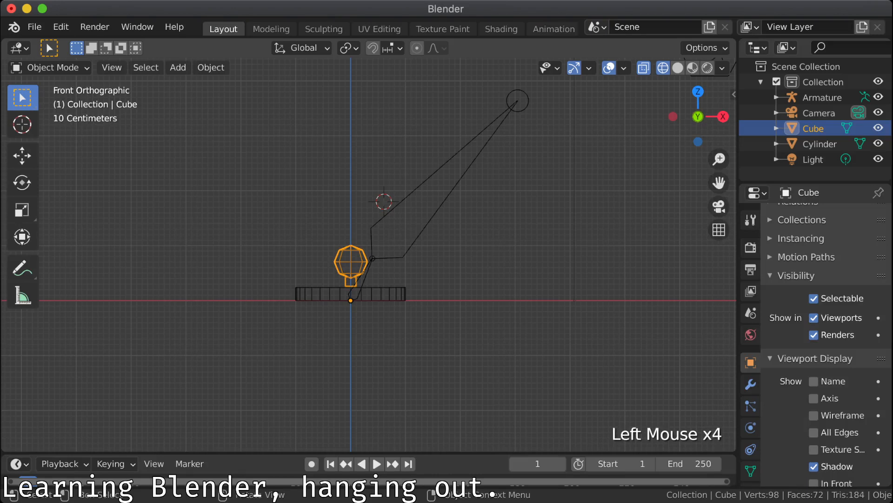
key("x")
left_click(321, 213)
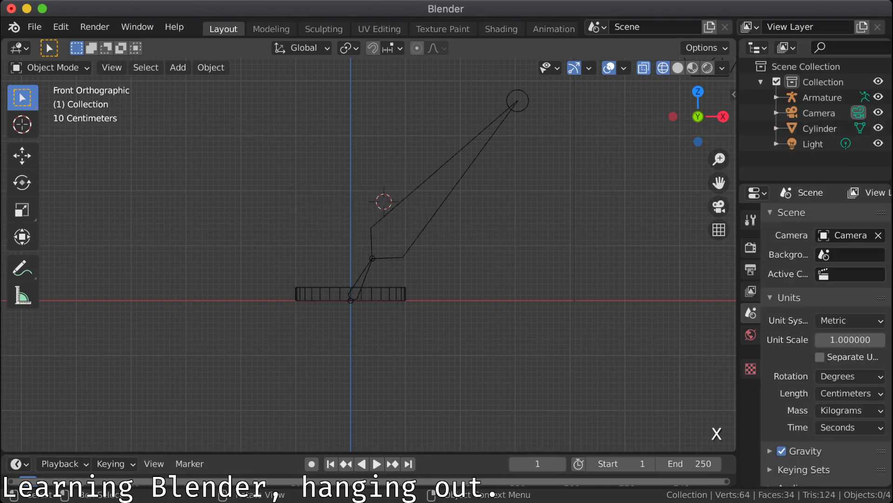
Step: Turn on proportional editing and play the animation, stopping at frame 61
middle_click_drag(321, 213, 318, 270)
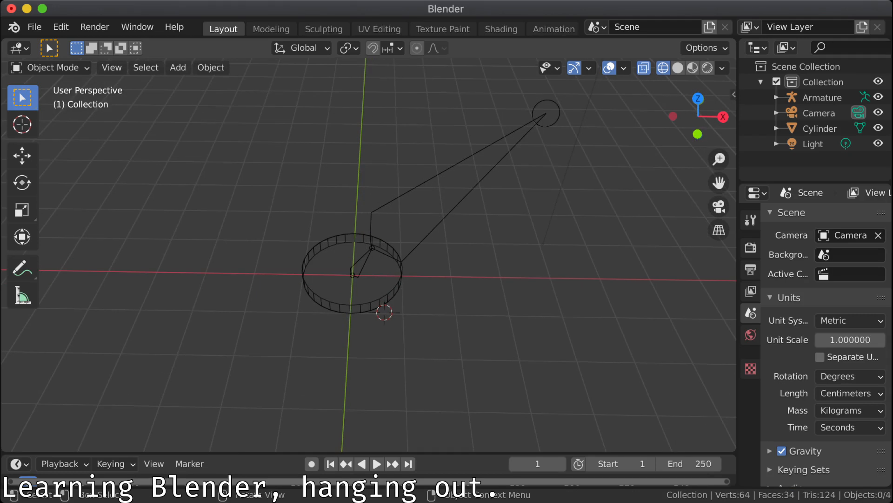
key("ctrl+s")
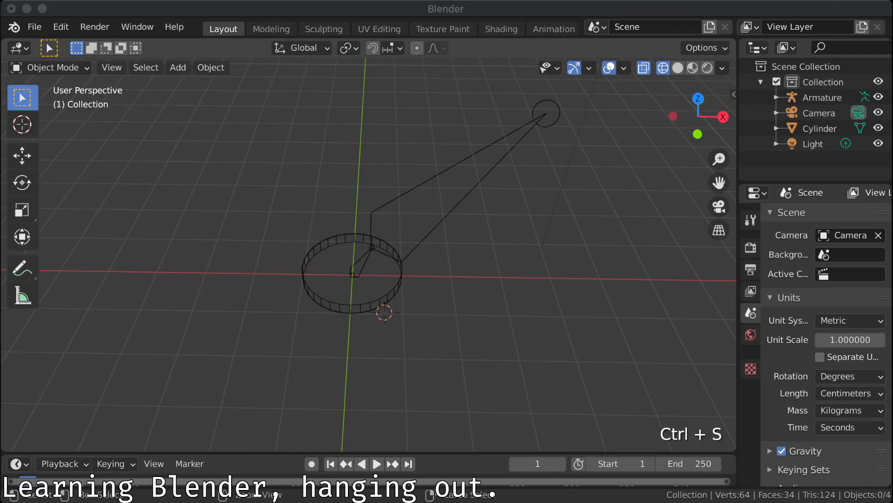
key("Escape")
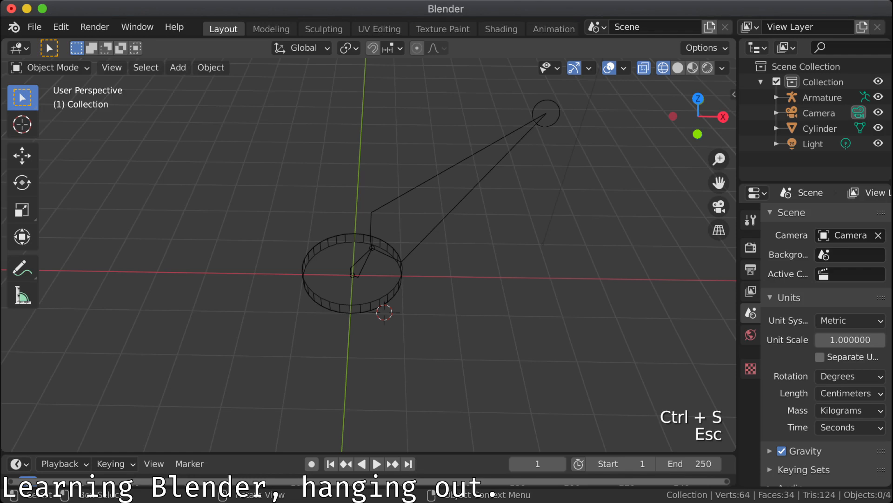
key("space")
key("o")
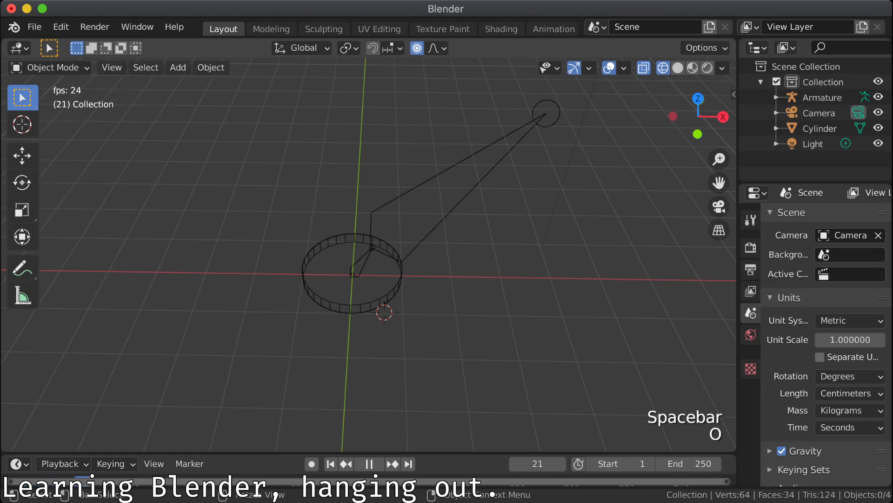
key("space")
key("s")
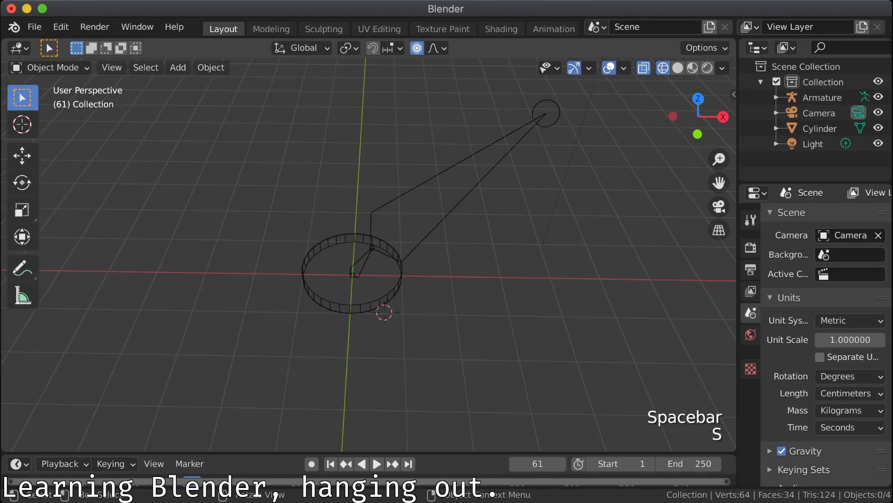
key("shift+o")
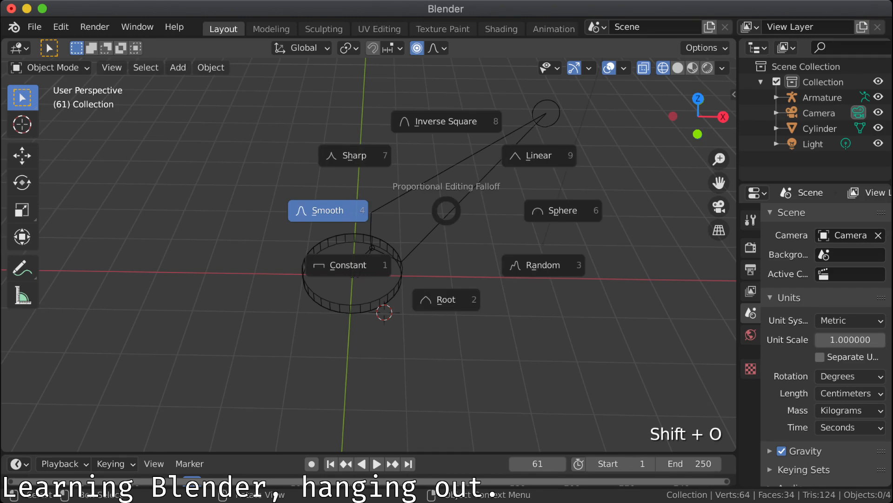
key("Escape")
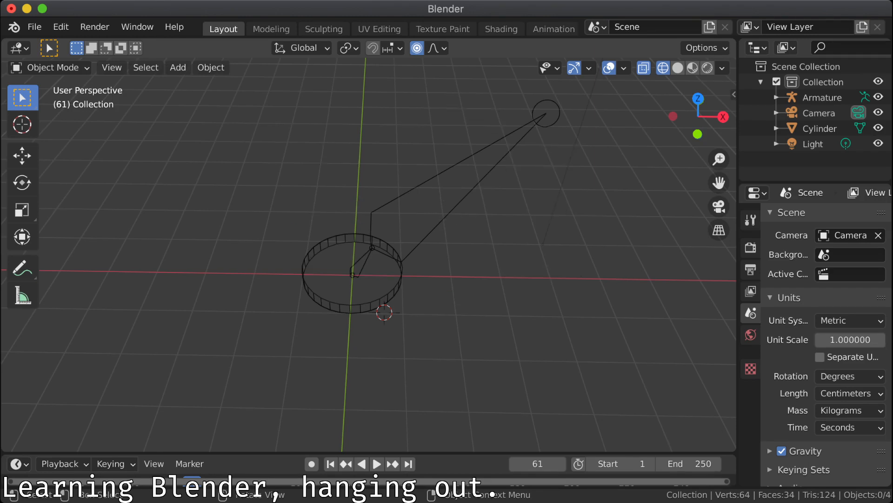
Step: Snap the 3D cursor to the world origin and add a cube mesh there
key("shift+s")
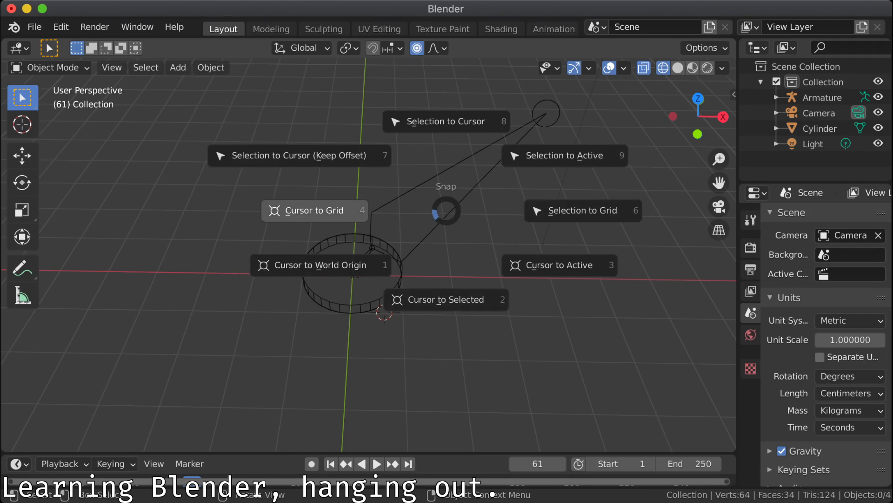
left_click(321, 266)
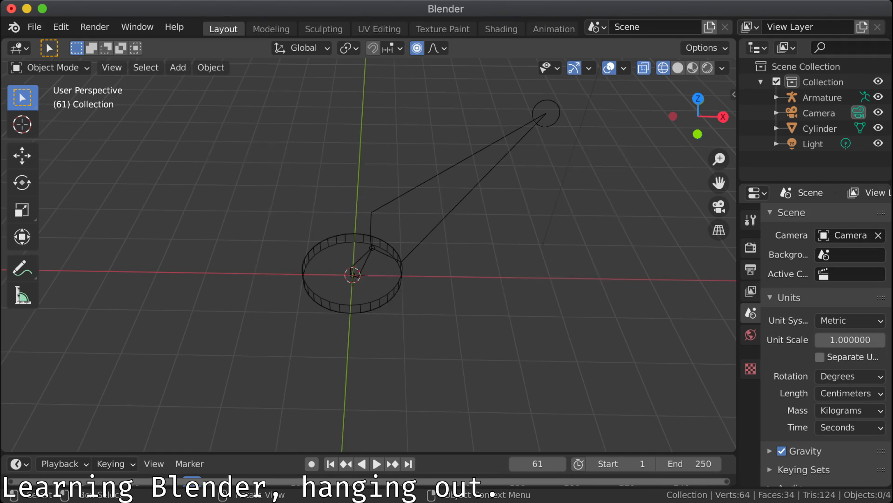
key("shift+a")
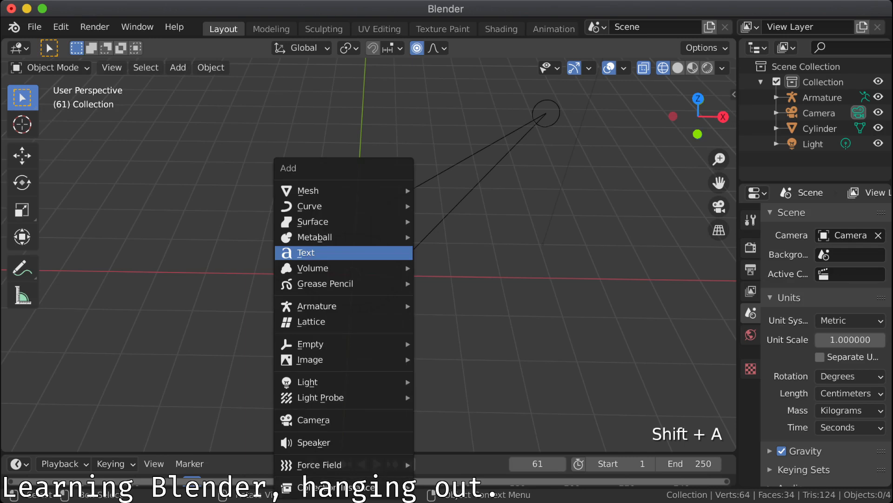
mouse_move(308, 190)
left_click(447, 205)
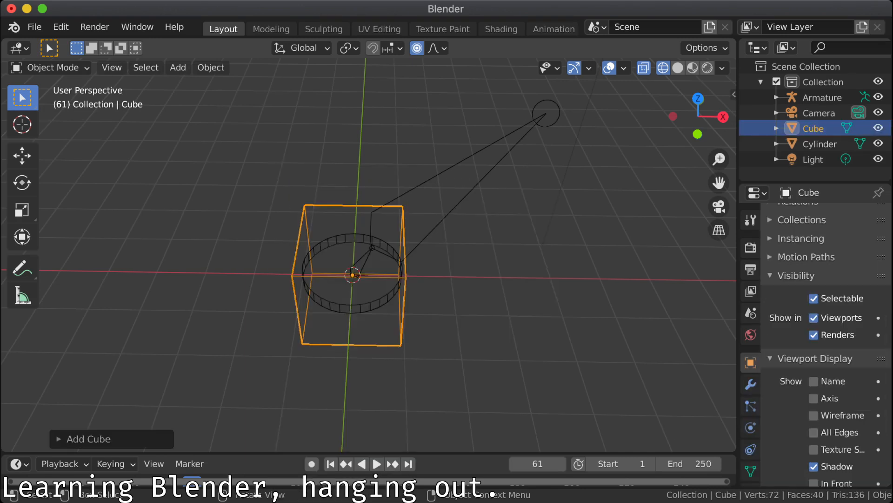
Step: Scale the new cube by 0.1 in X and Y with the Z axis locked
key("s")
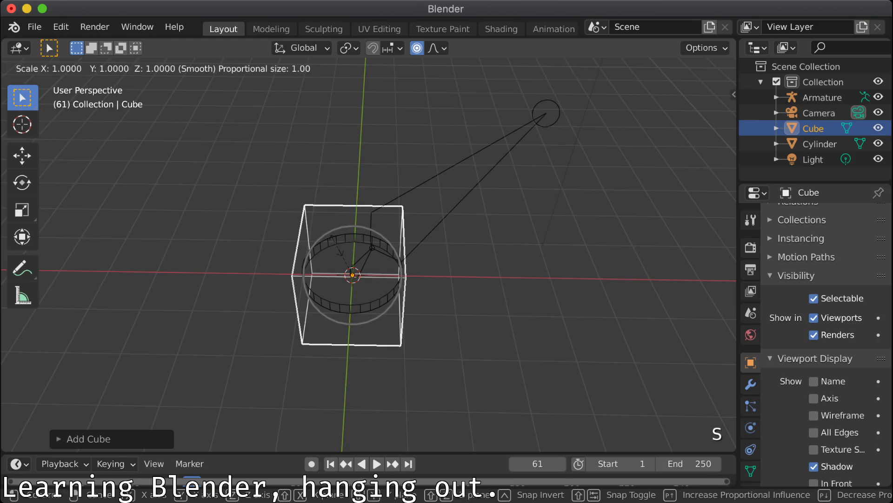
key("shift+z")
type("0.1")
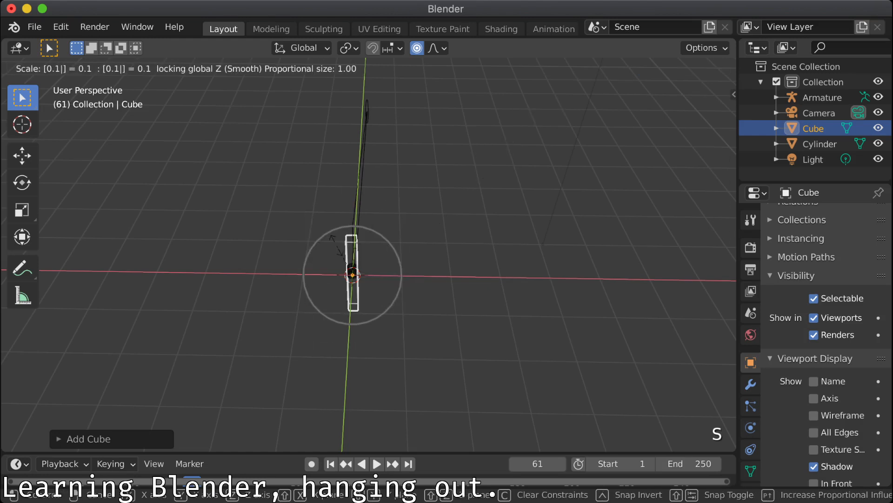
key("Return")
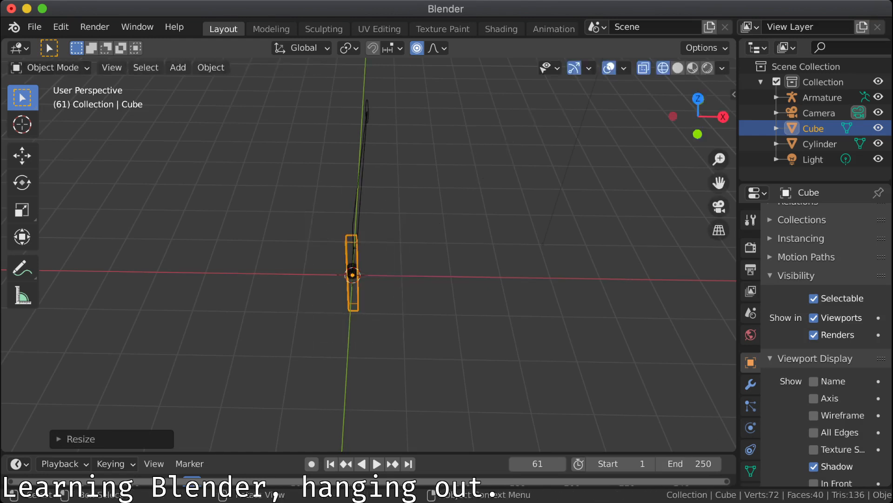
Step: Move the cube's whole mesh 100 cm up along Z in Edit Mode and return to Object Mode
key("Tab")
type("g")
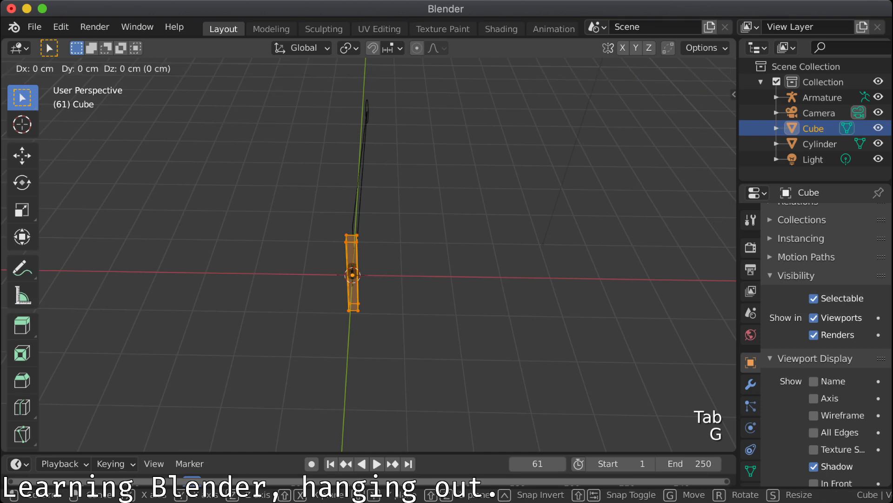
type("z100")
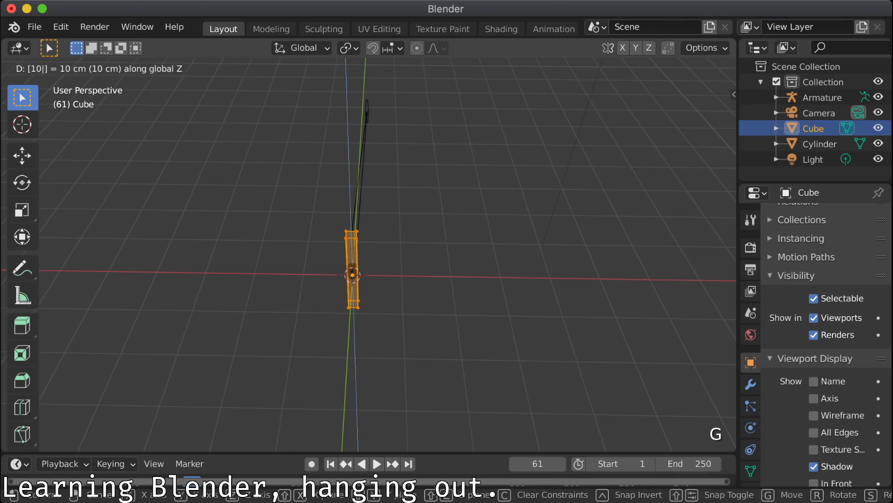
key("Return")
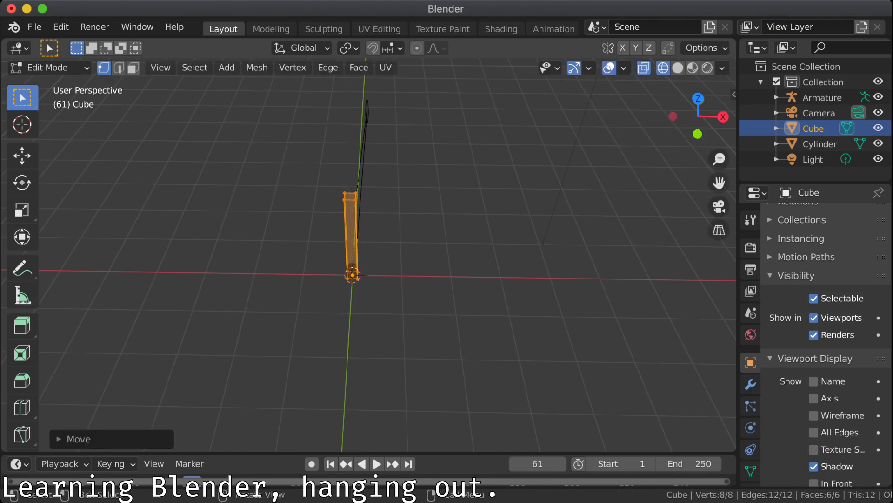
key("Tab")
Step: Examine the narrowed disc base, bones and cube from a low angle, selecting the base and the cube in turn
key("End")
middle_click_drag(447, 233, 447, 242)
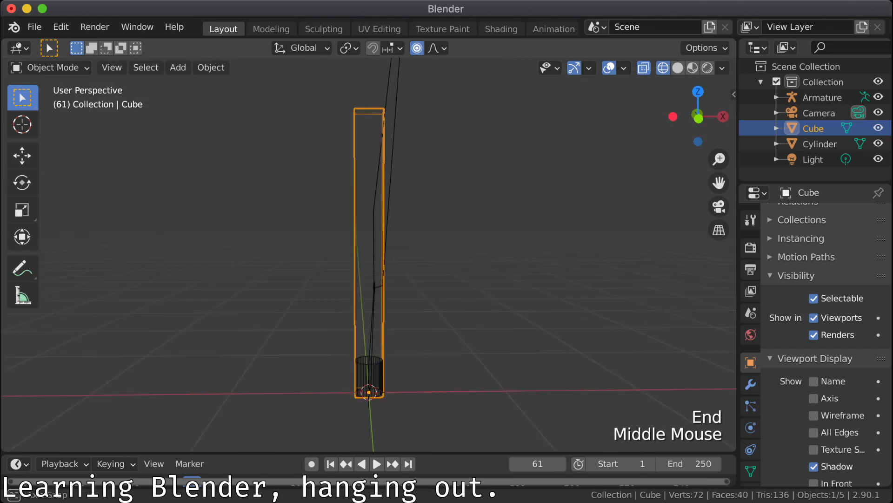
middle_click_drag(400, 381, 400, 368)
left_click(400, 377)
left_click(379, 377)
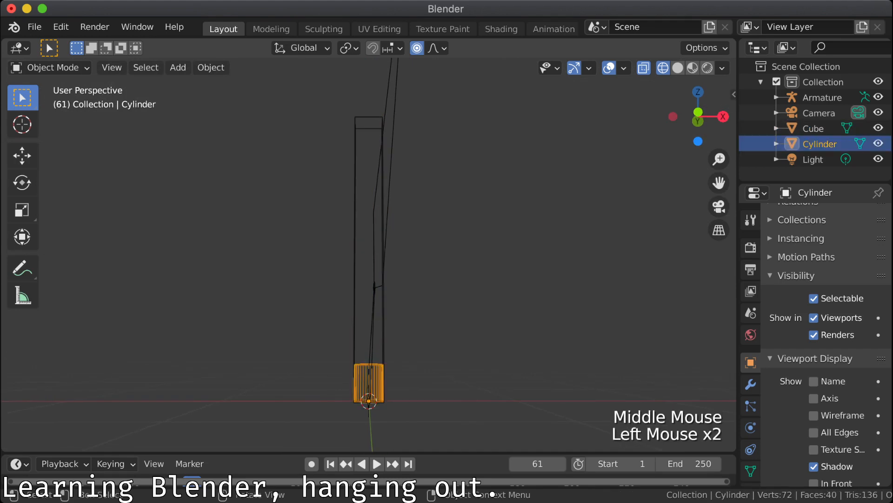
scroll(373, 279, "down", 4)
scroll(372, 280, "up", 6)
middle_click_drag(372, 279, 349, 201, "shift")
left_click(353, 344)
left_click(405, 349)
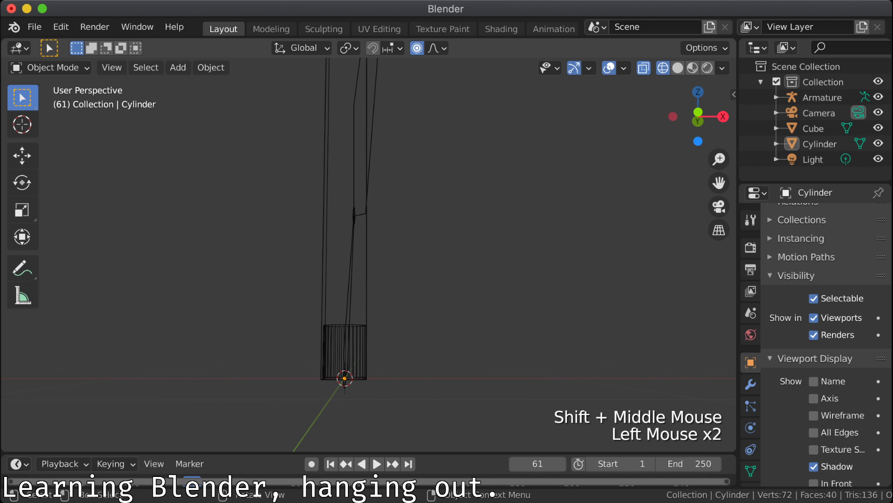
left_click(386, 297)
left_click(379, 293)
left_click(367, 288)
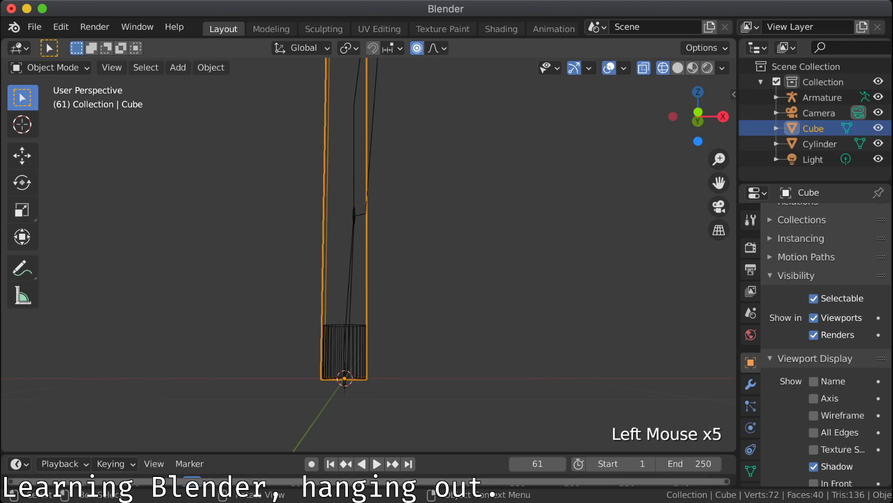
Step: Select the cylinder base and scale it by 10 in X and Y with the Z axis locked
left_click(820, 144)
left_click(815, 129)
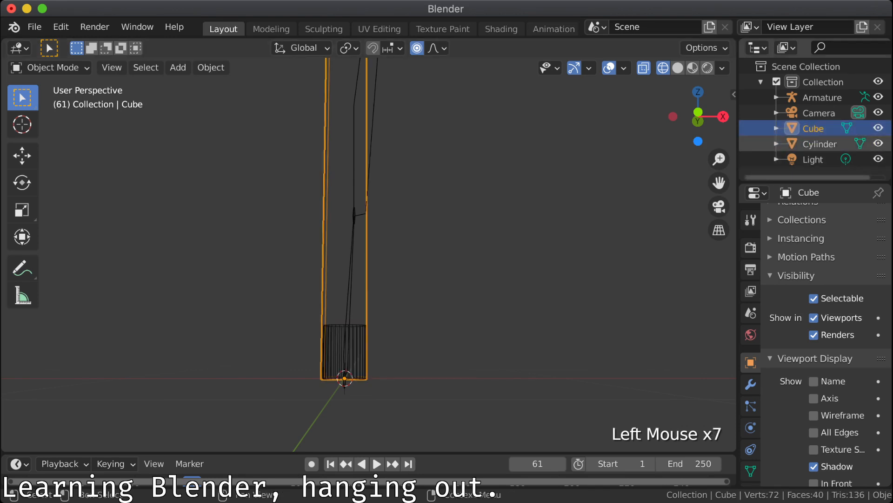
left_click(819, 144)
left_click(815, 129)
left_click(820, 144)
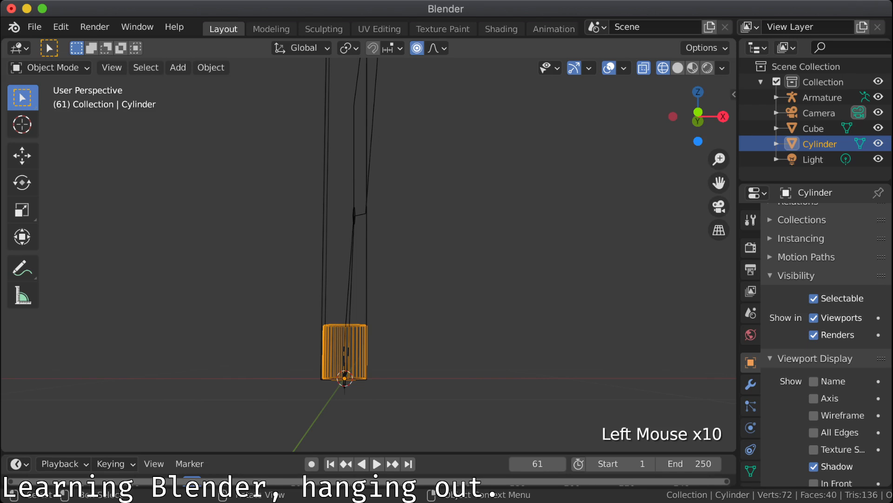
key("s")
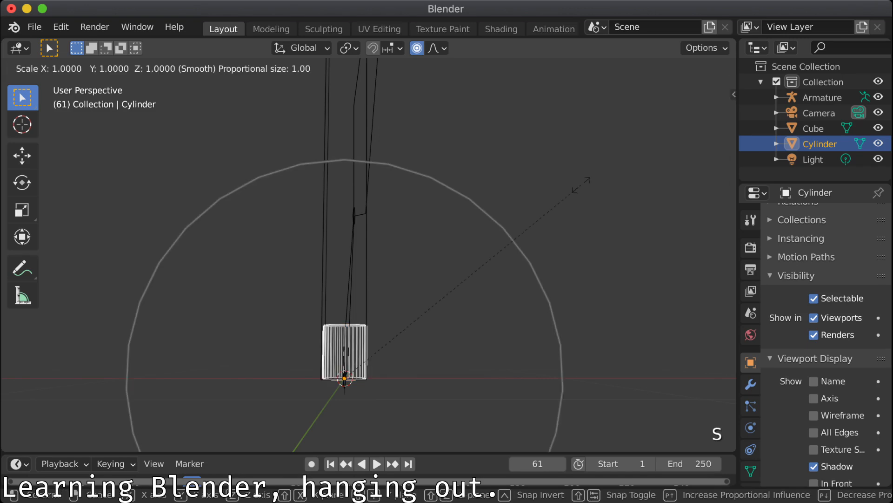
key("z")
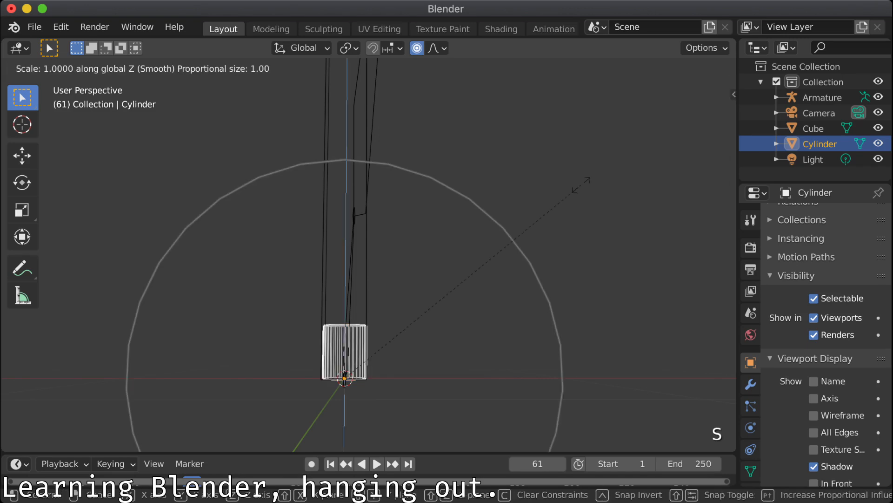
key("shift+z")
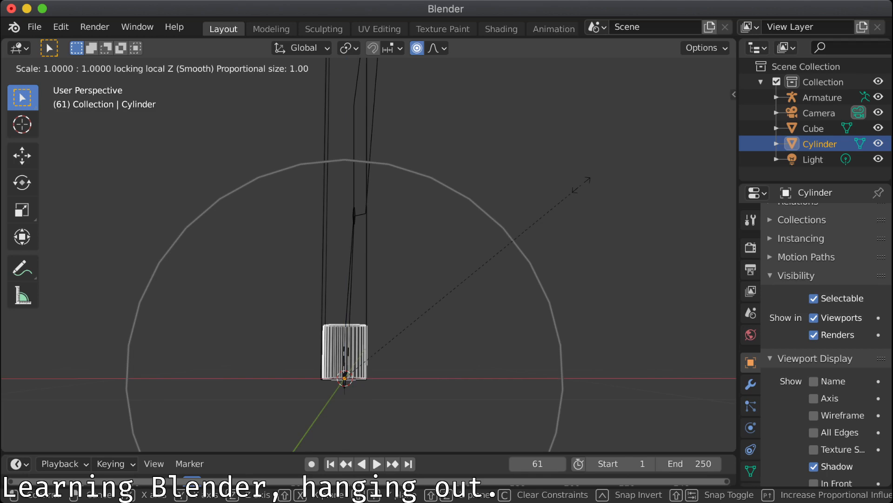
type("10")
key("Return")
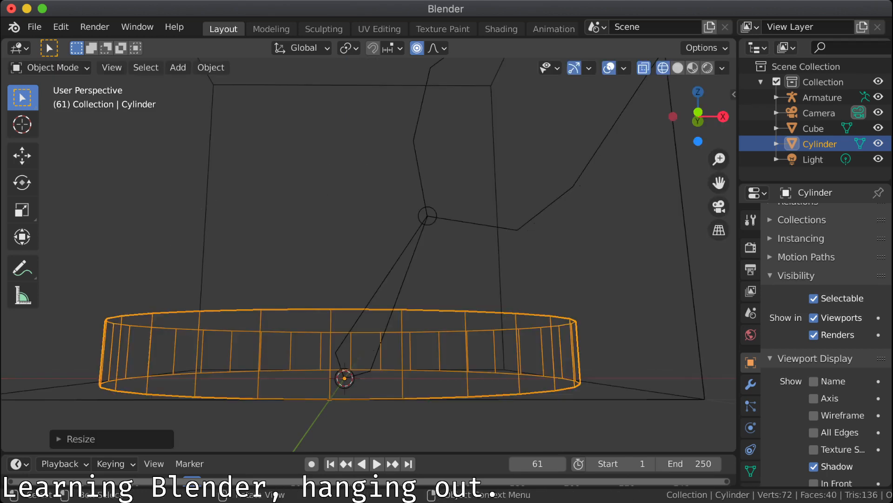
Step: View the disc base and cube together from slightly above and select the cube
mouse_move(587, 178)
middle_mouse_down()
mouse_move(584, 216)
mouse_move(588, 182)
middle_mouse_up()
scroll(588, 183, "down", 9)
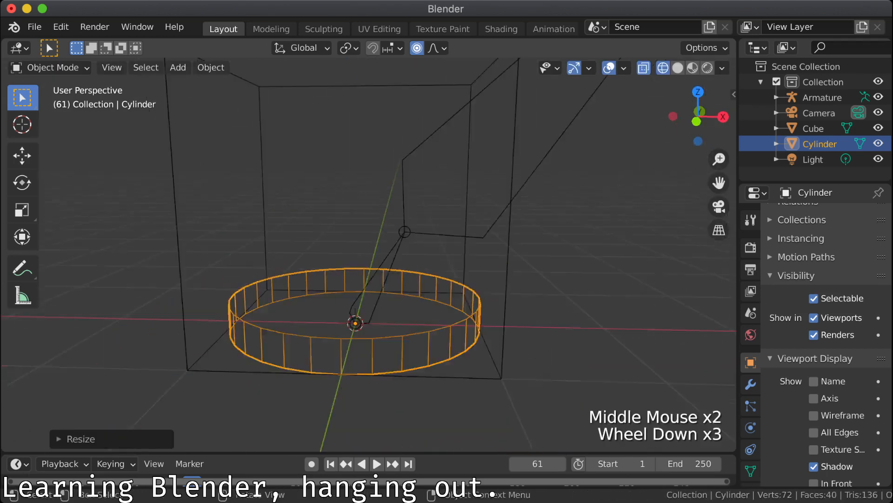
scroll(589, 183, "up", 3)
left_click(813, 128)
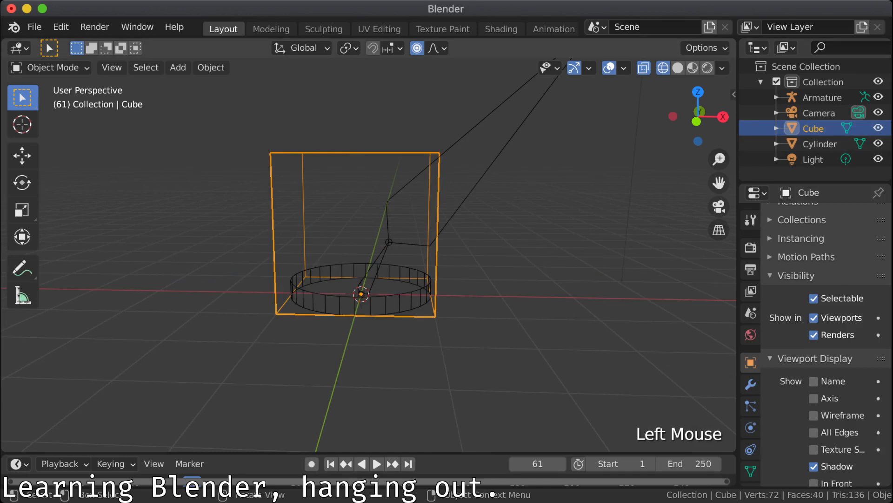
left_click(438, 200)
left_click(484, 200)
left_click(438, 200)
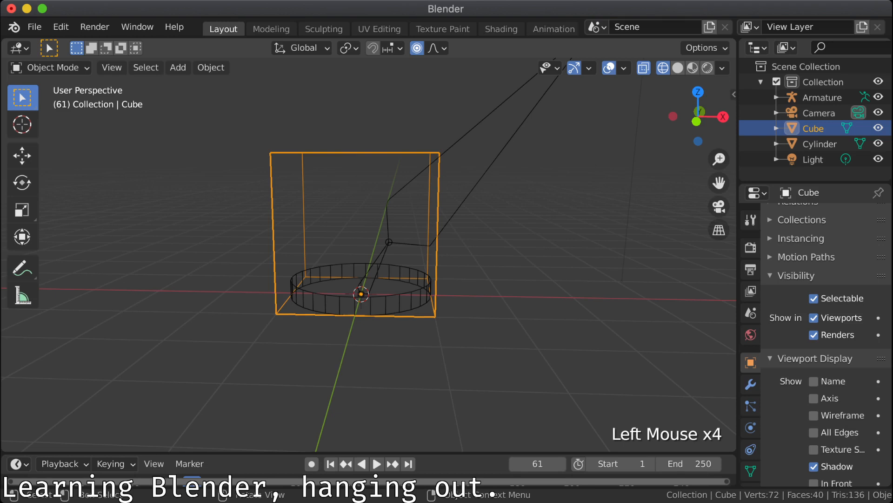
Step: Try to scale the cube by 0.1 on the X and Y axes, keeping Z locked
key("s")
key("shift+z")
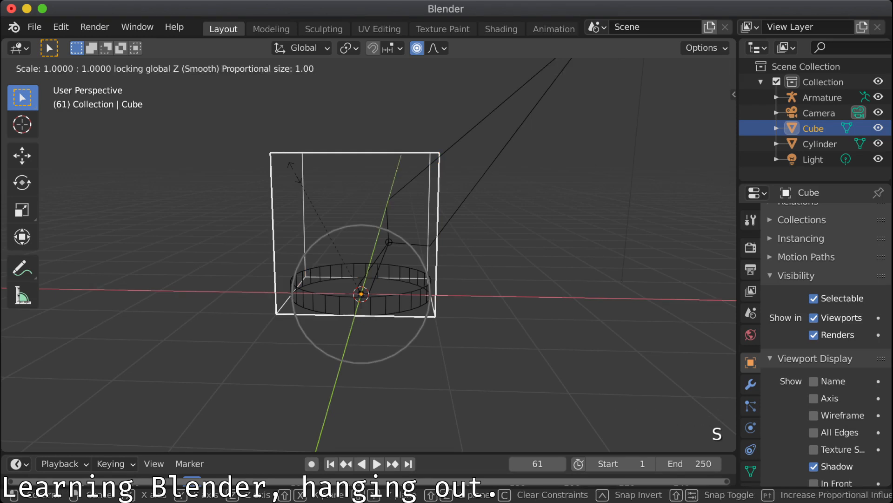
type(".1")
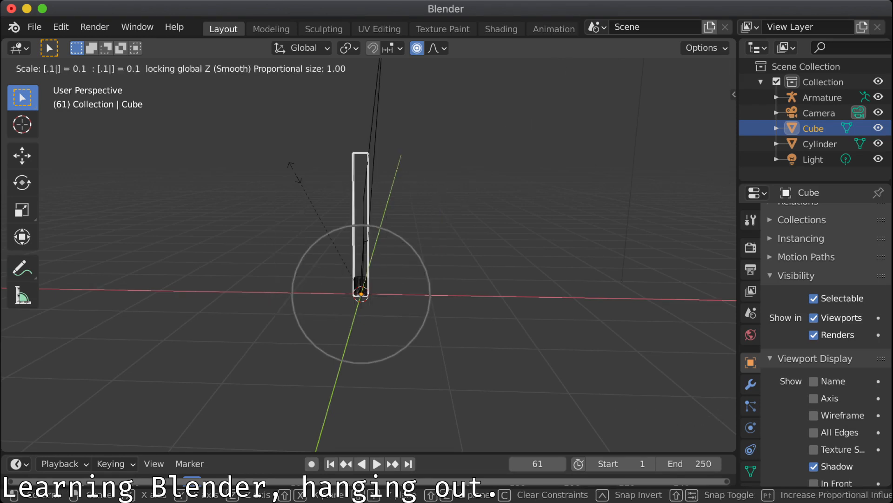
key("Escape")
key("Escape")
key("Escape")
key("Escape")
key("Escape")
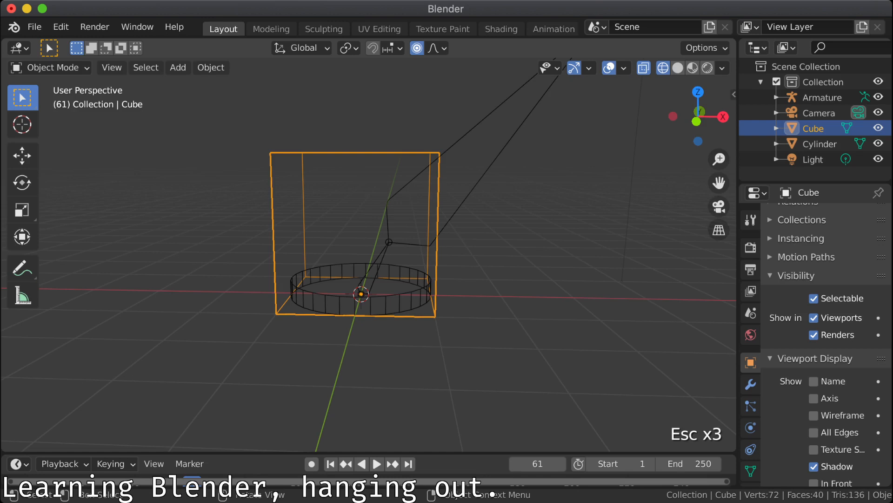
left_click(475, 219)
left_click(438, 219)
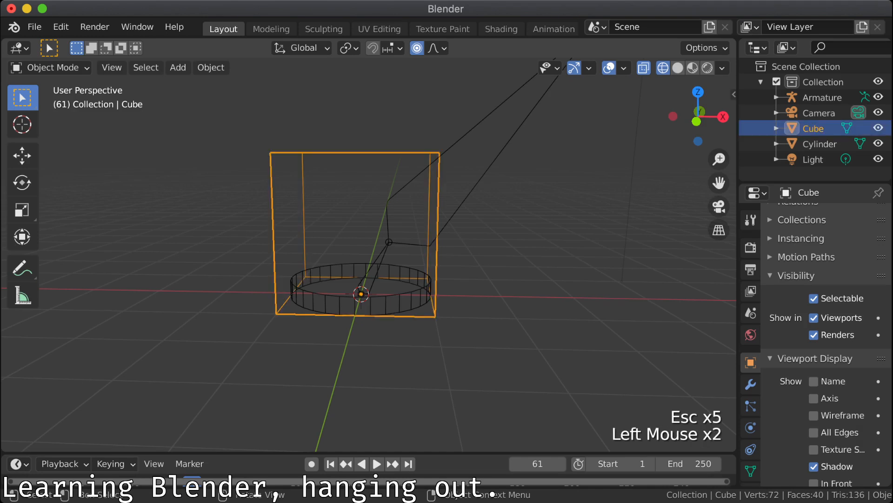
key("Tab")
key("Tab")
left_click(475, 219)
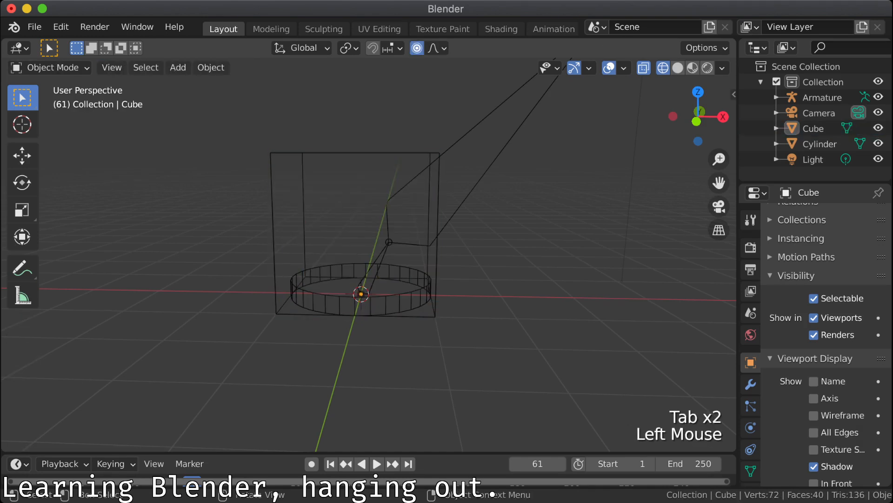
middle_click_drag(475, 218, 309, 252)
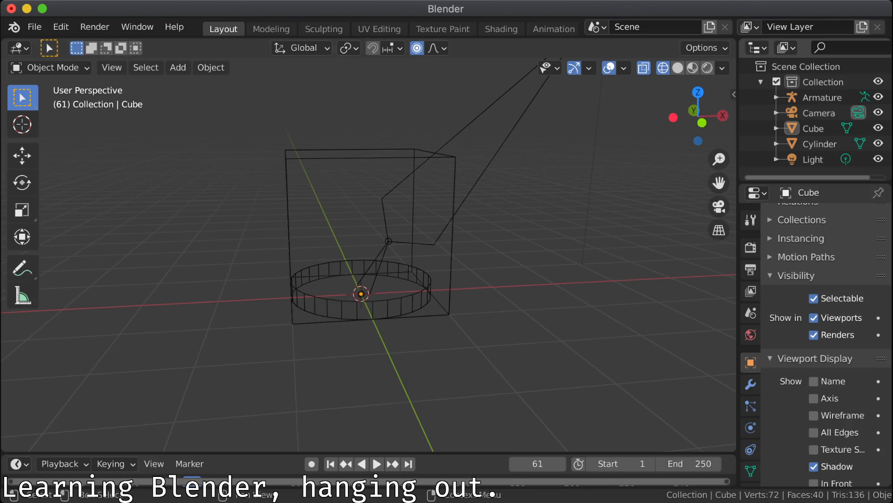
Step: Try to scale the cube uniformly on all axes with proportional editing on
left_click(814, 128)
left_click(819, 144)
left_click(815, 128)
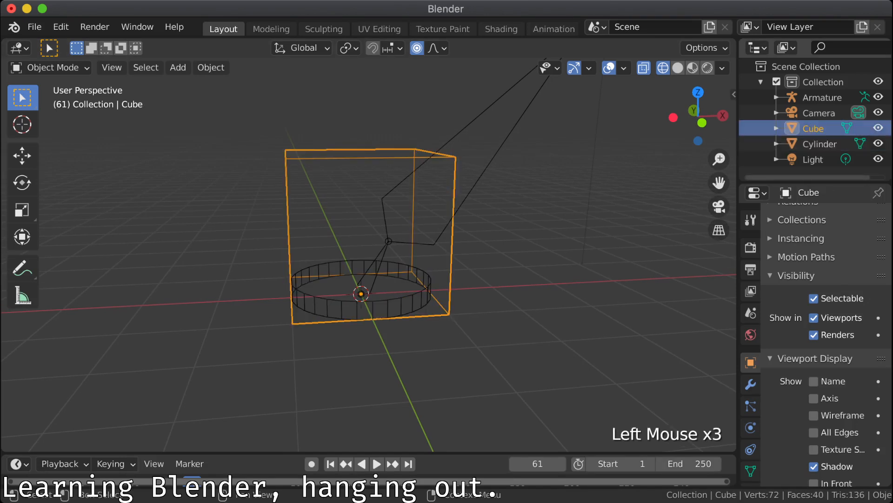
left_click(819, 144)
left_click(814, 128)
key("s")
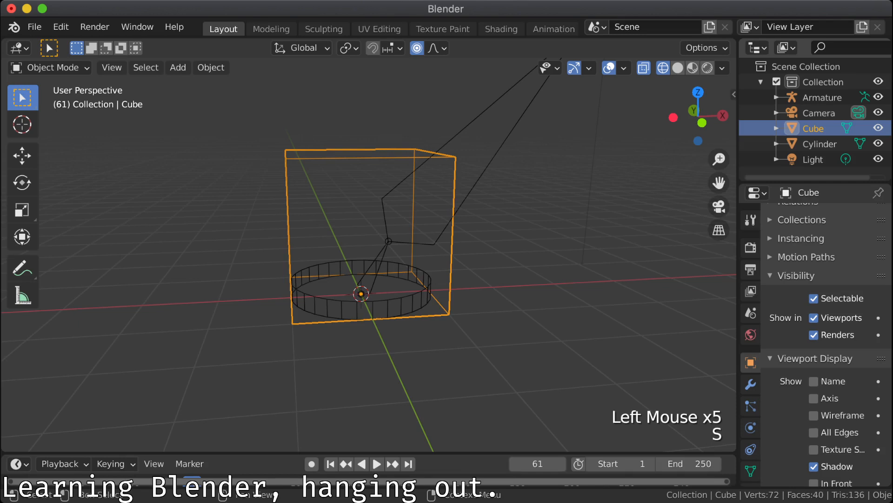
left_click_drag(507, 153, 553, 191)
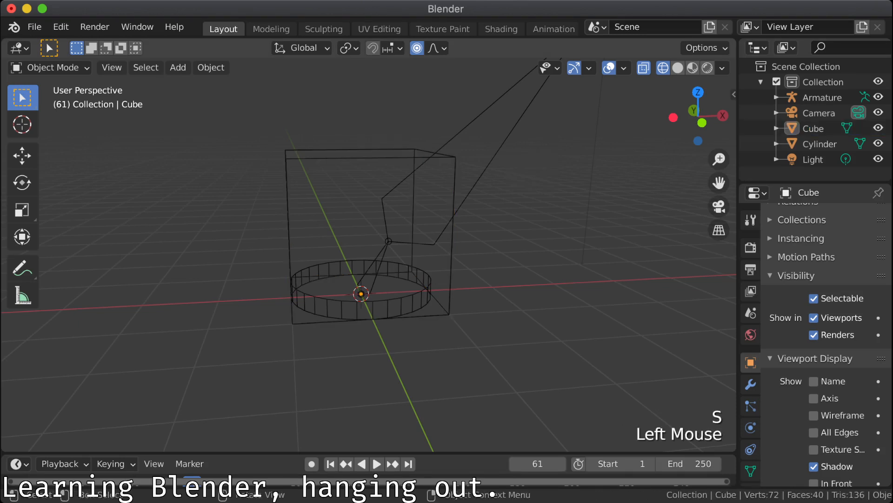
key("s")
left_click(292, 155)
key("s")
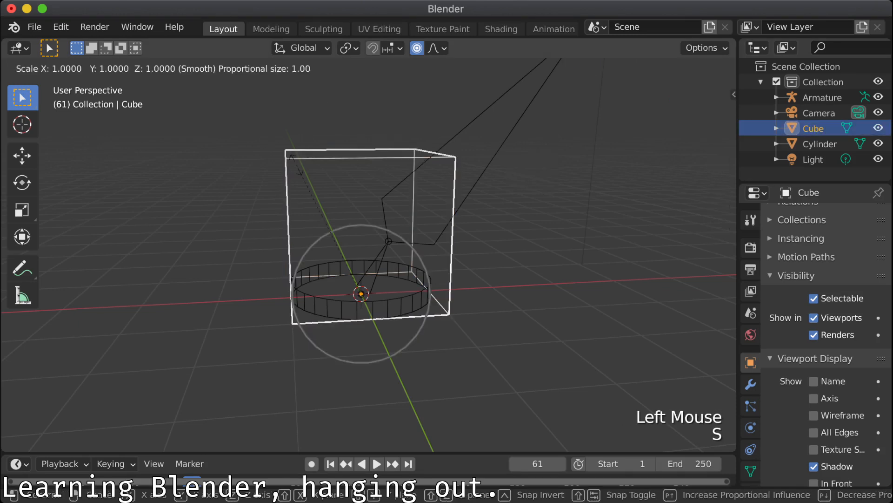
key("Escape")
key("s")
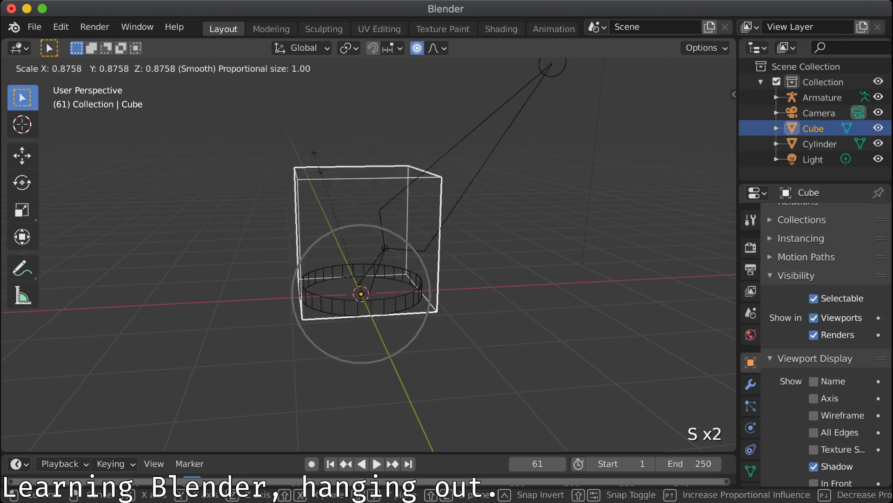
key("Escape")
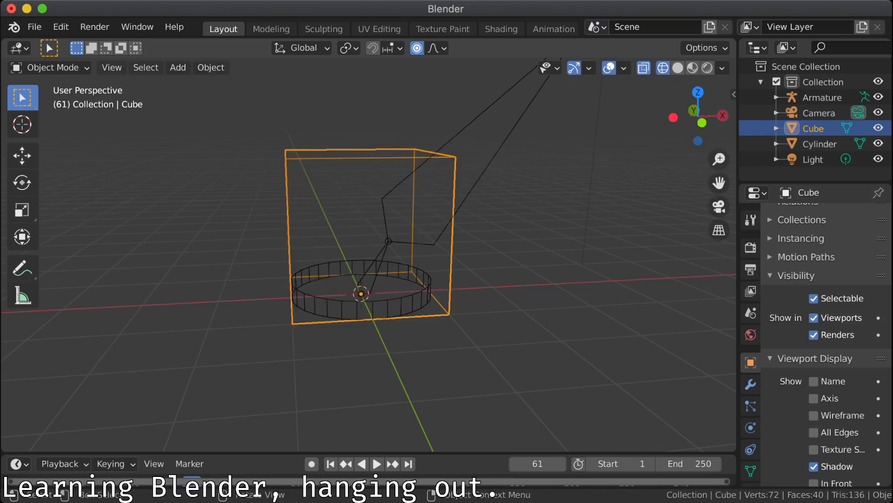
left_click(521, 224)
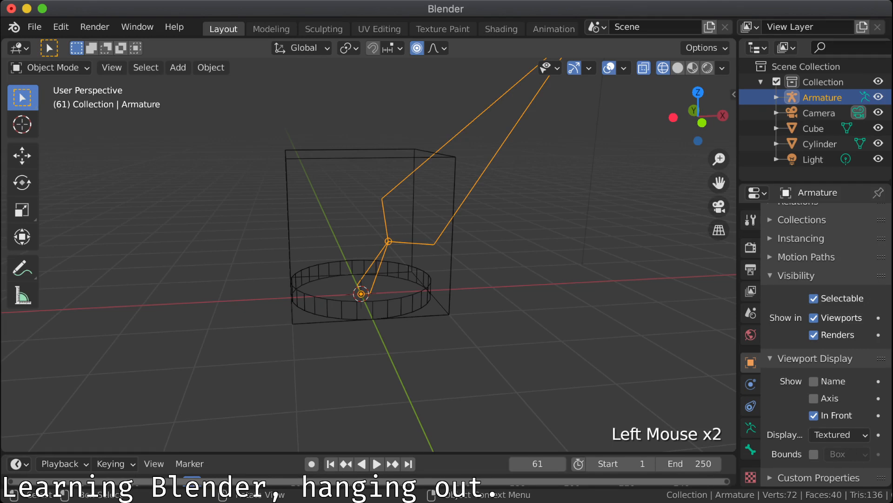
Step: Start a new file without saving the current one, and delete the default cube
key("super+n")
key("Return")
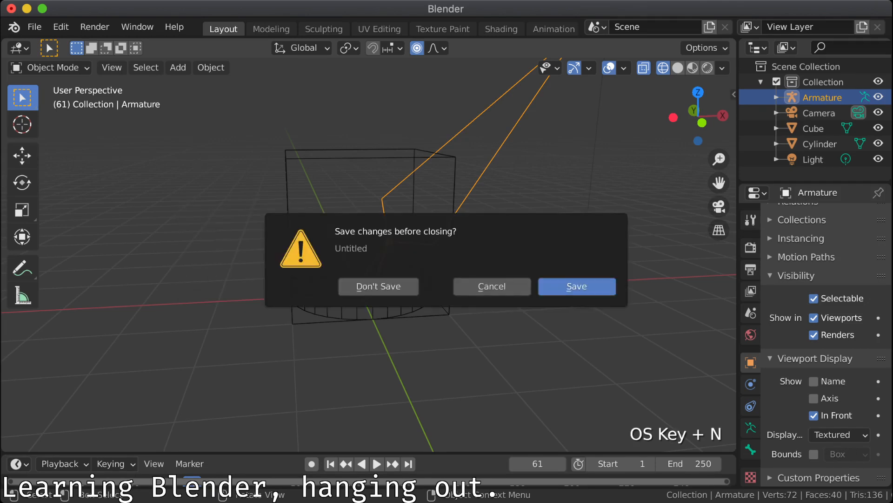
key("d")
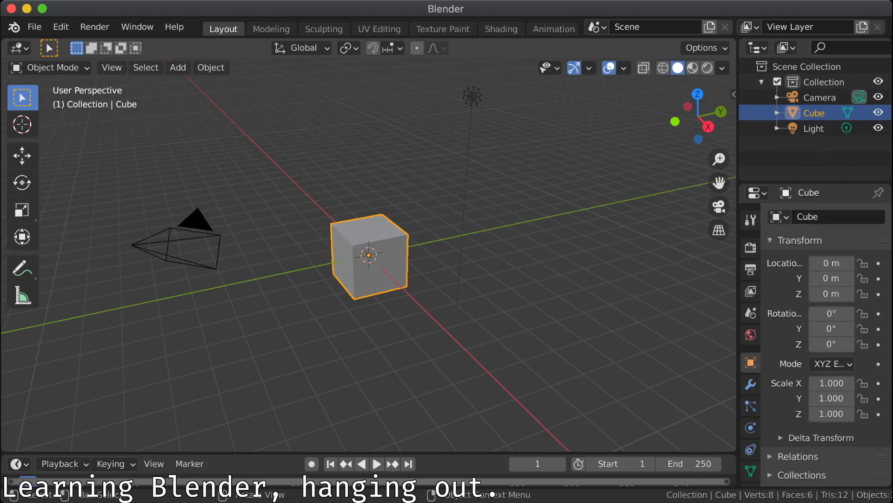
key("x")
key("Return")
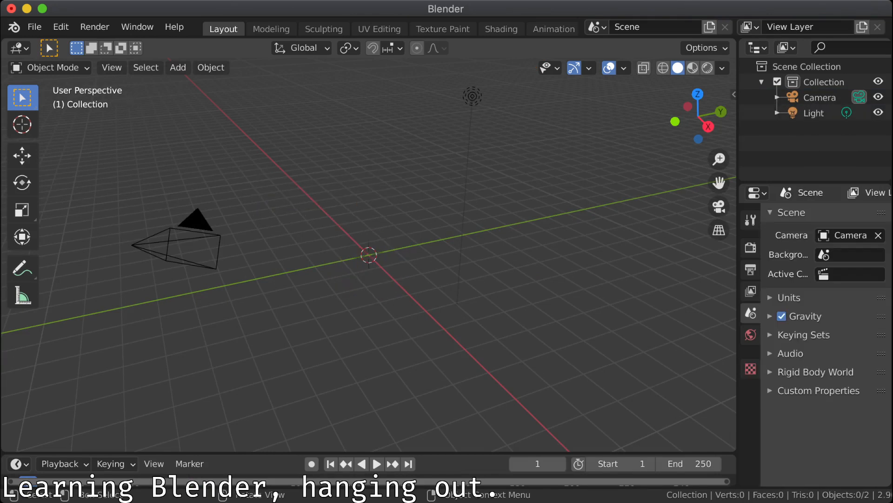
key("space")
key("a")
key("Escape")
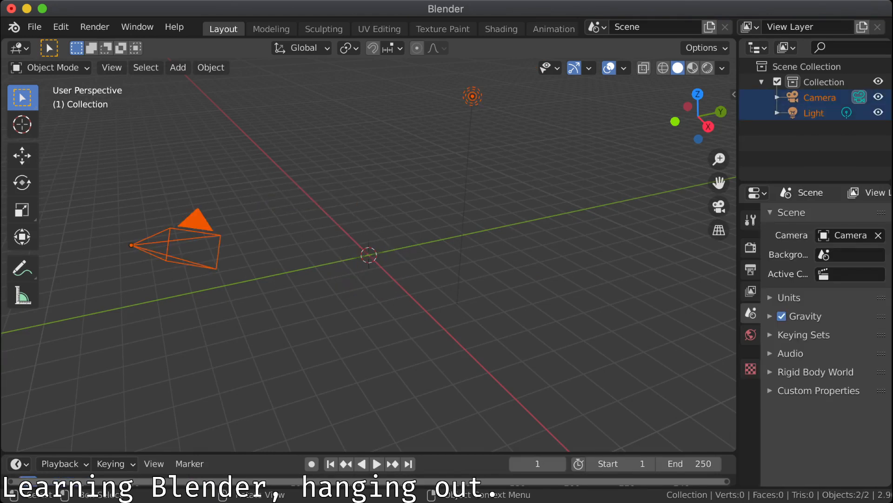
key("alt+a")
Step: Add a cylinder mesh at the origin and flatten it by scaling it to 0.1 along Z
key("shift+a")
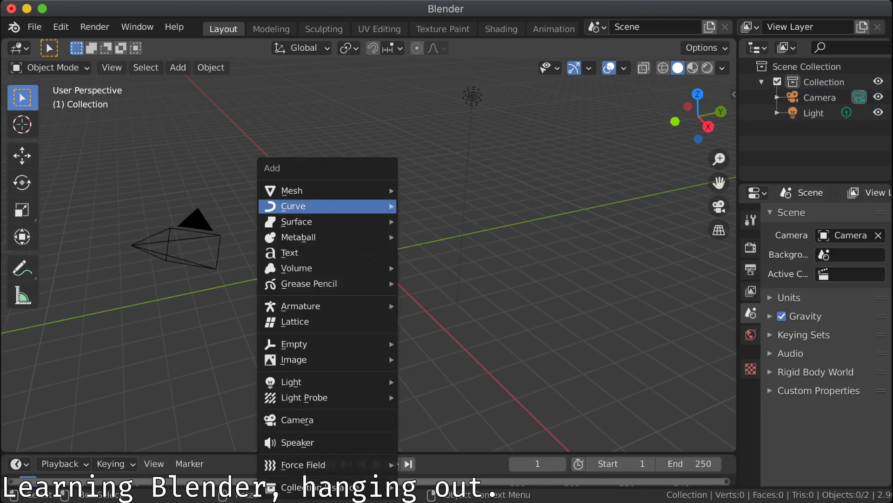
mouse_move(326, 191)
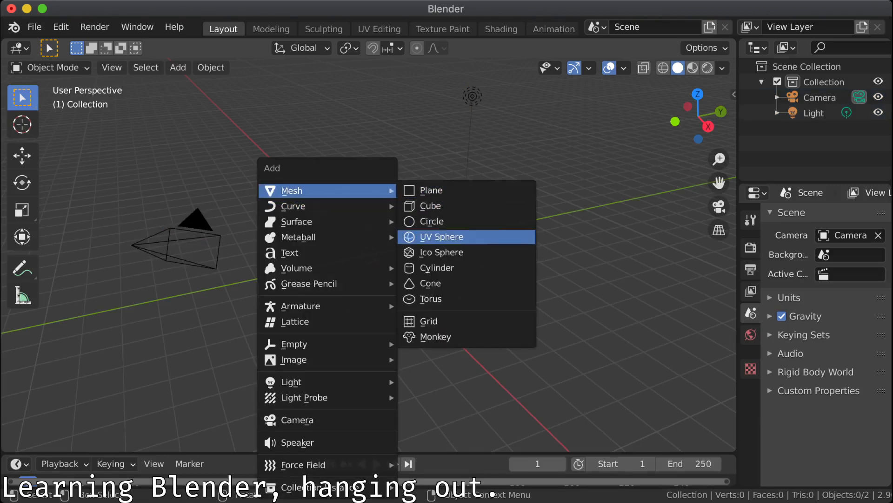
left_click(430, 268)
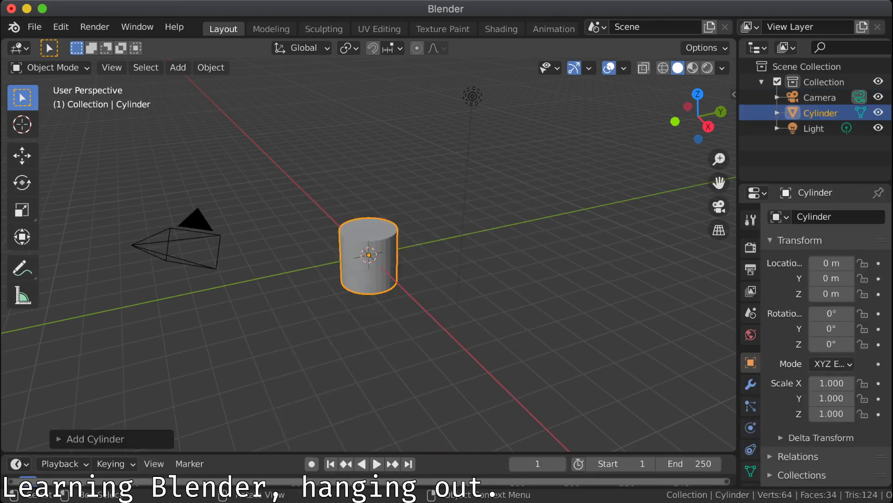
key("s")
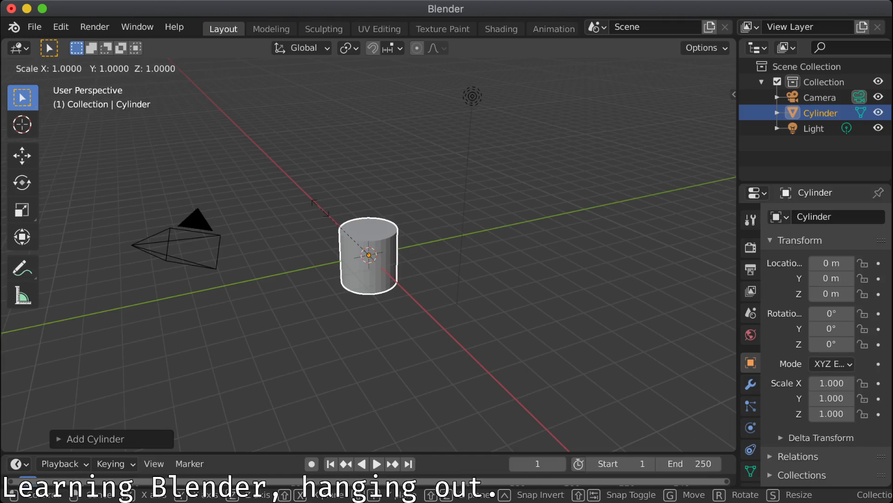
type("z.1")
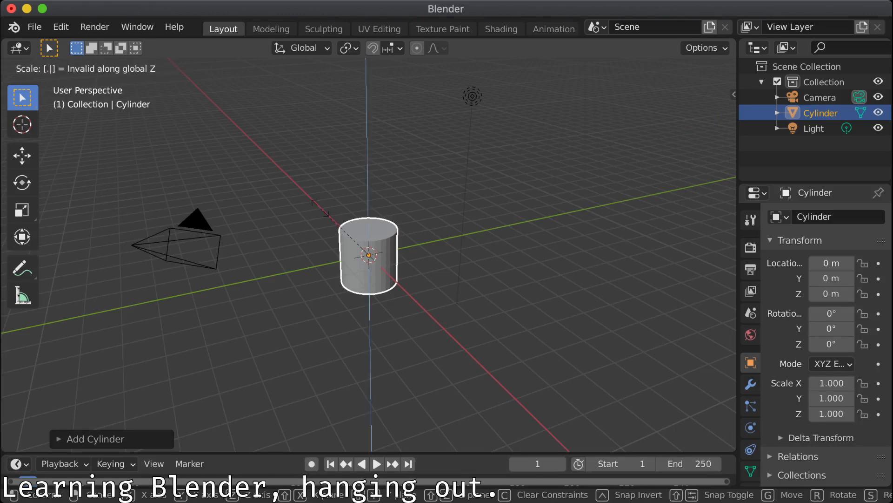
key("Return")
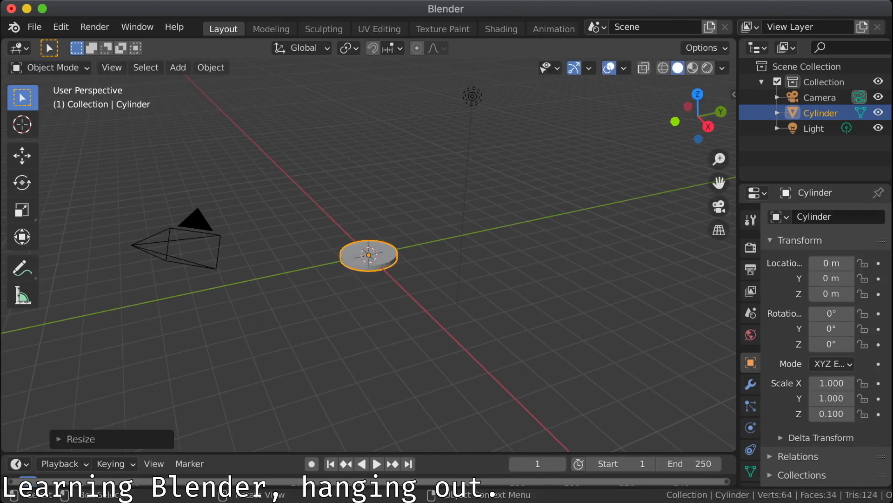
Step: In Edit Mode from the front view, move the whole cylinder mesh up 0.1 m along Z, leaving the object origin in place
key("KP_1")
key("x")
key("Escape")
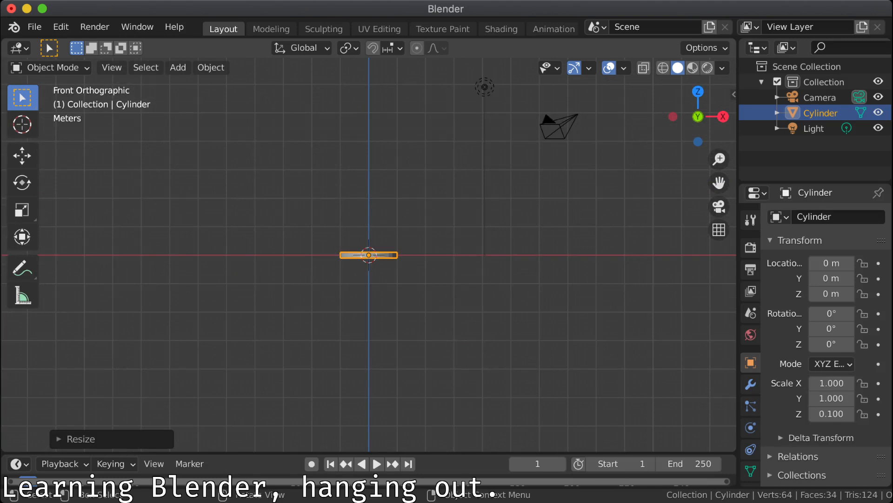
key("KP_Decimal")
key("Tab")
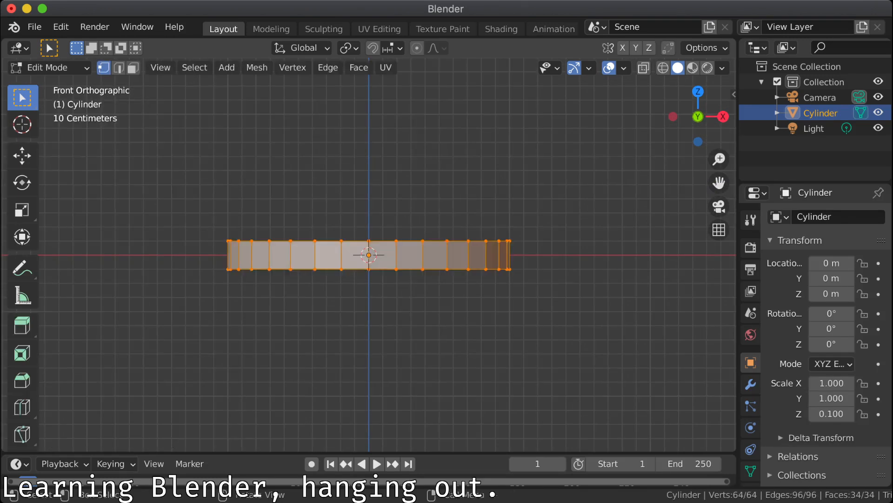
type("gz1")
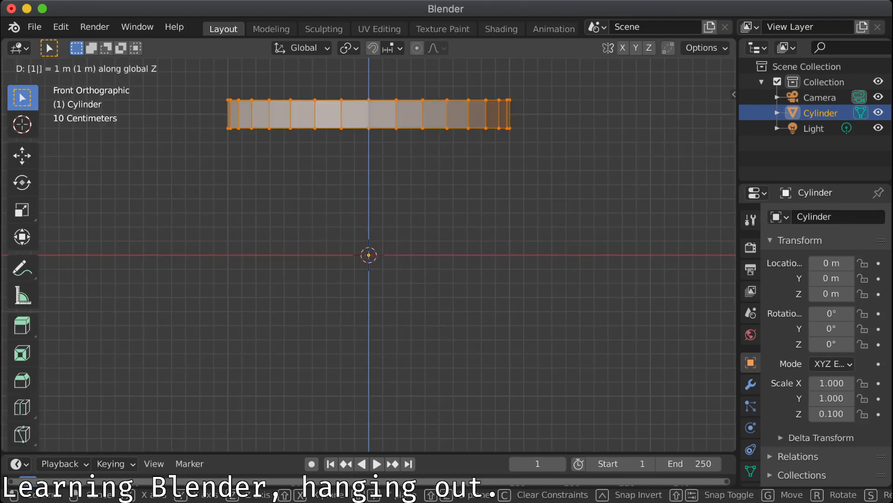
key("BackSpace")
type(".1")
key("Return")
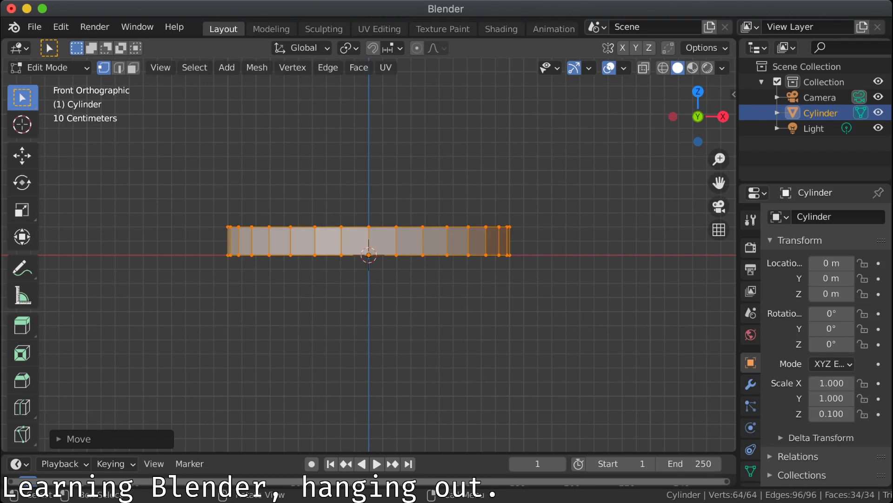
middle_click_drag(372, 232, 357, 302)
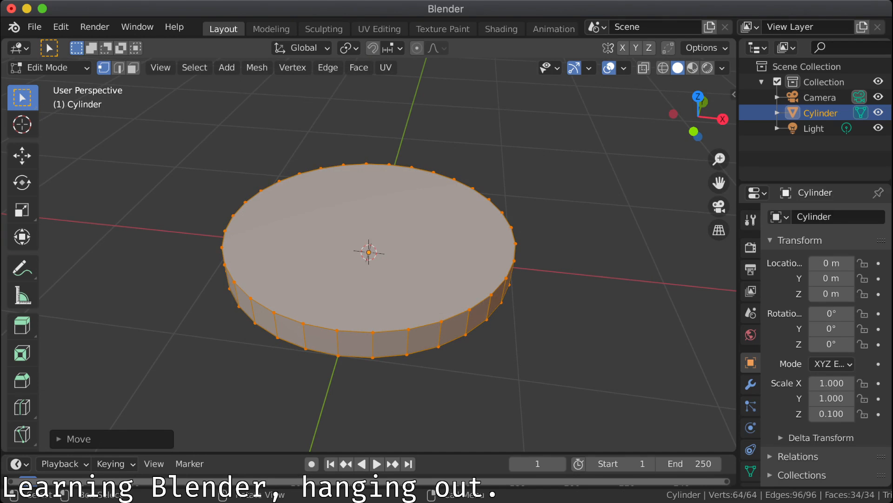
key("shift+a")
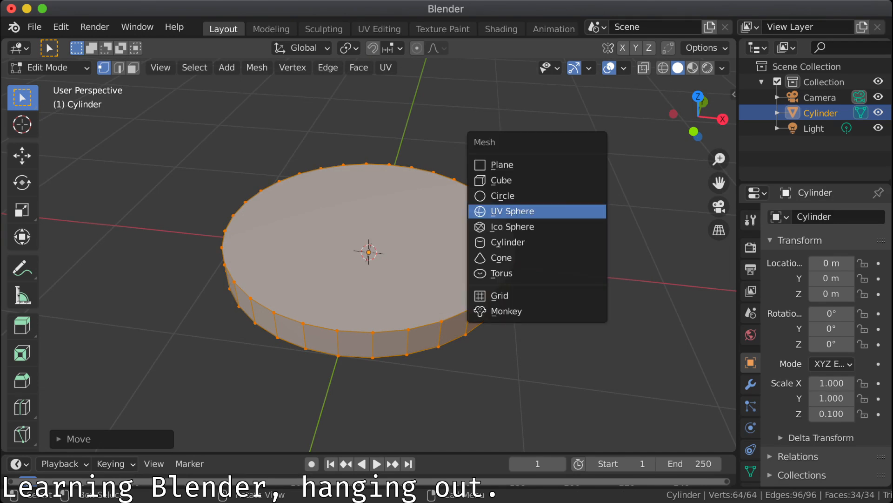
key("Up")
key("Up")
key("Escape")
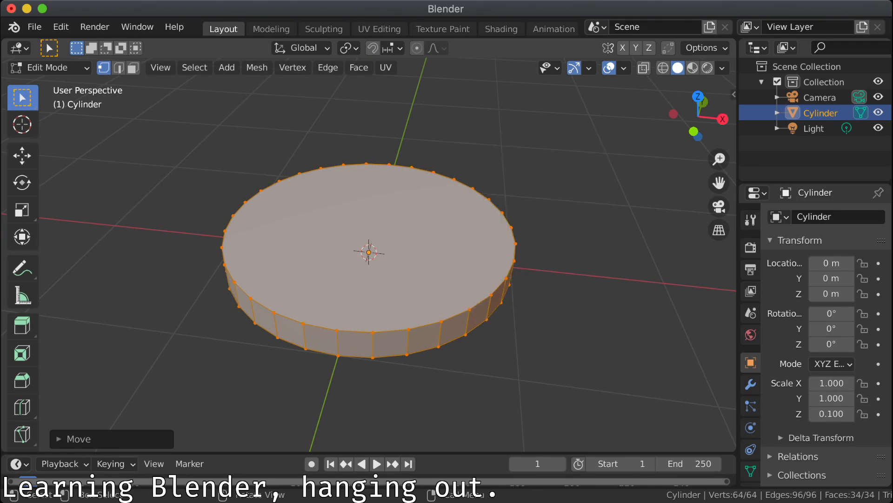
Step: Return to Object Mode, clear the selection and add a cube mesh at the origin as a separate object
key("Tab")
key("space")
key("a")
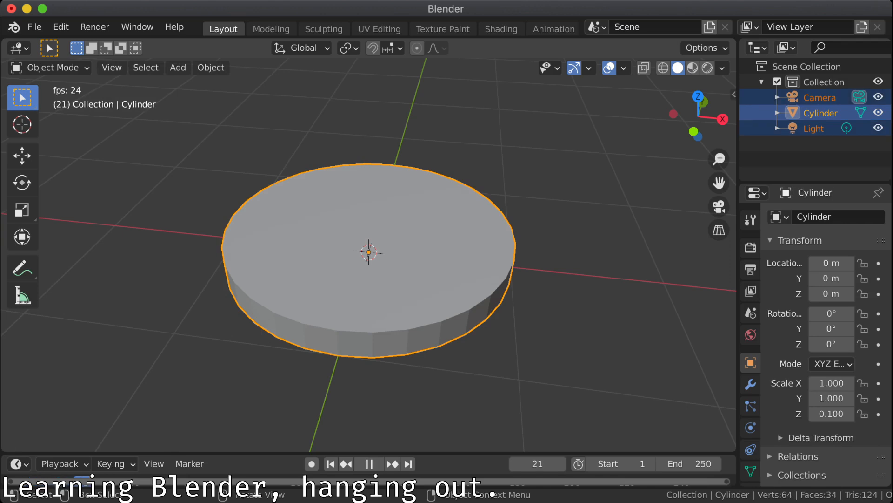
key("Escape")
key("shift+a")
key("Escape")
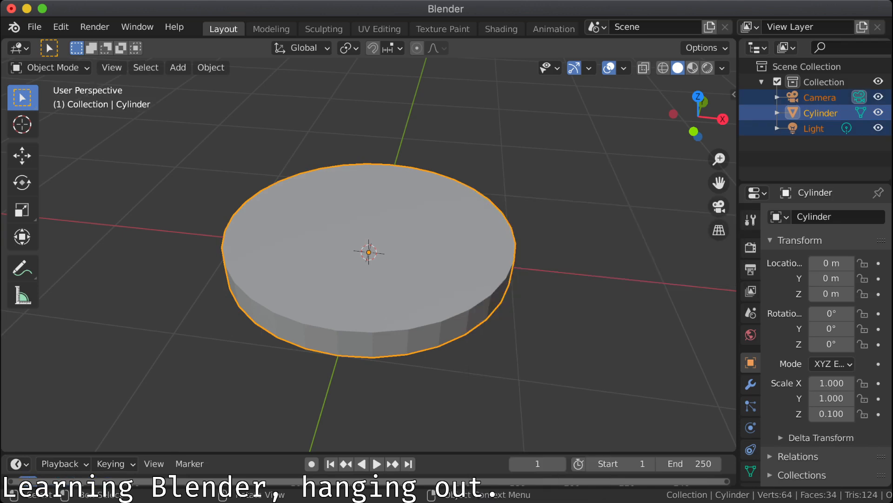
key("alt+a")
key("shift+a")
mouse_move(568, 191)
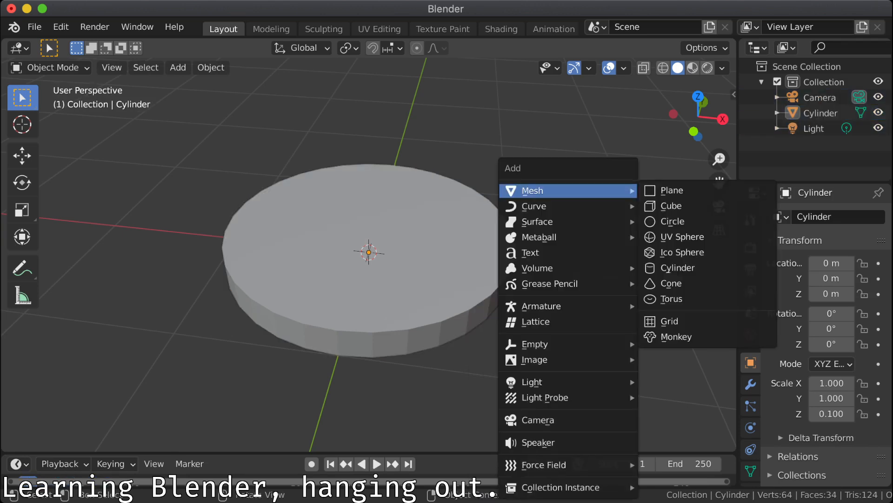
left_click(672, 205)
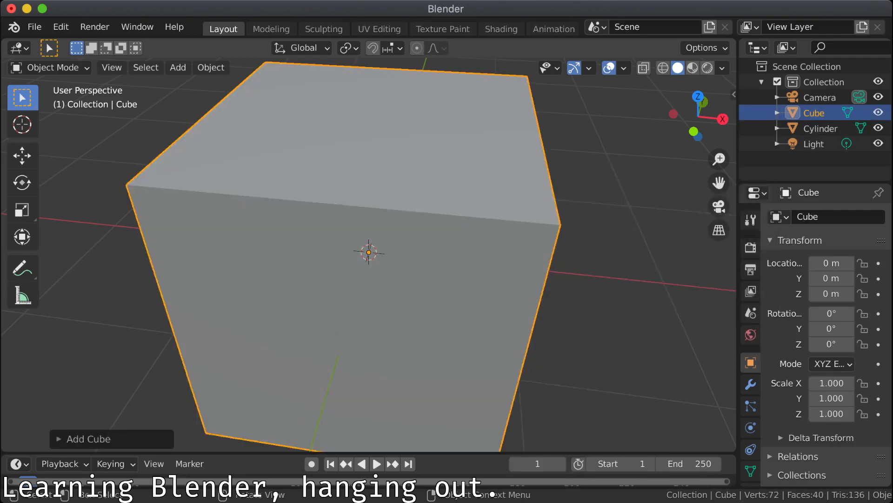
Step: Narrow the cube by scaling it to 0.1 along X and Y, leaving Z locked
key("s")
key("shift+z")
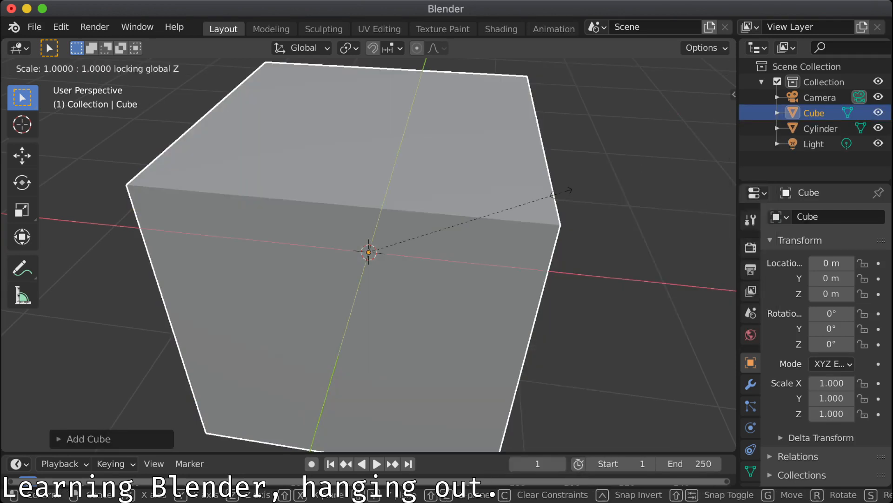
type(".1")
key("Return")
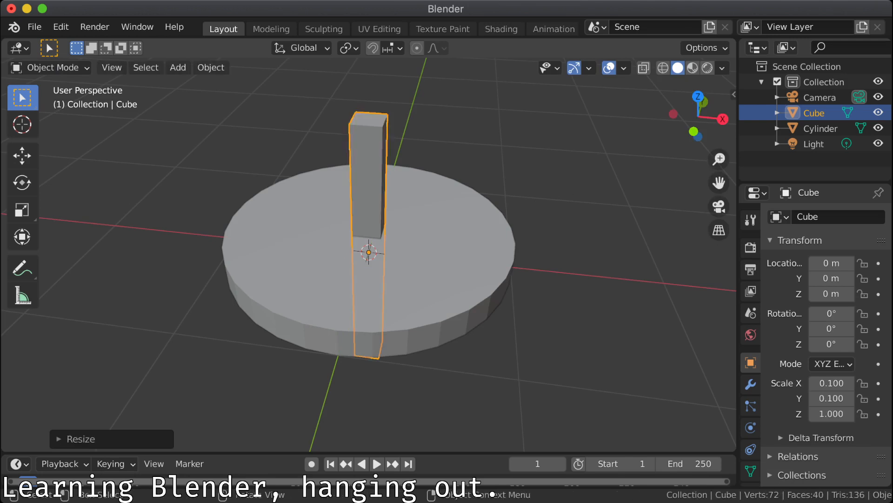
Step: In Edit Mode, move the whole cube mesh up 1 m along Z, leaving the object origin in place
key("Tab")
type("gz")
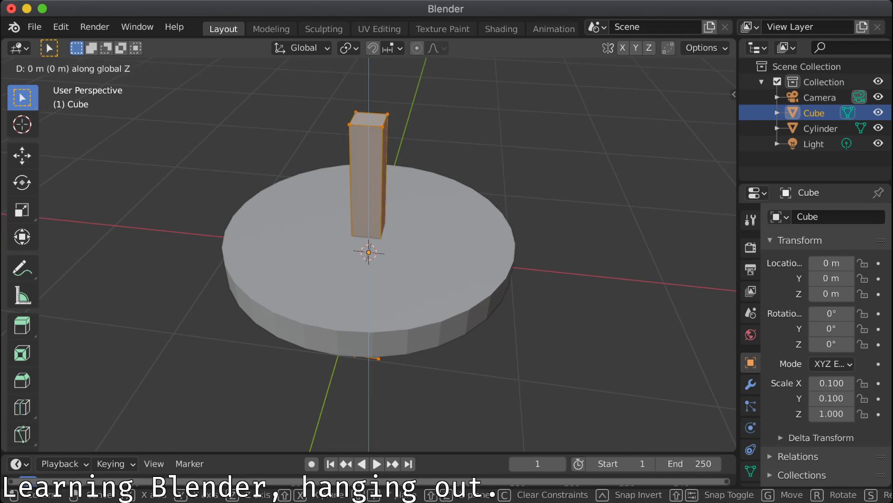
type("10")
key("BackSpace")
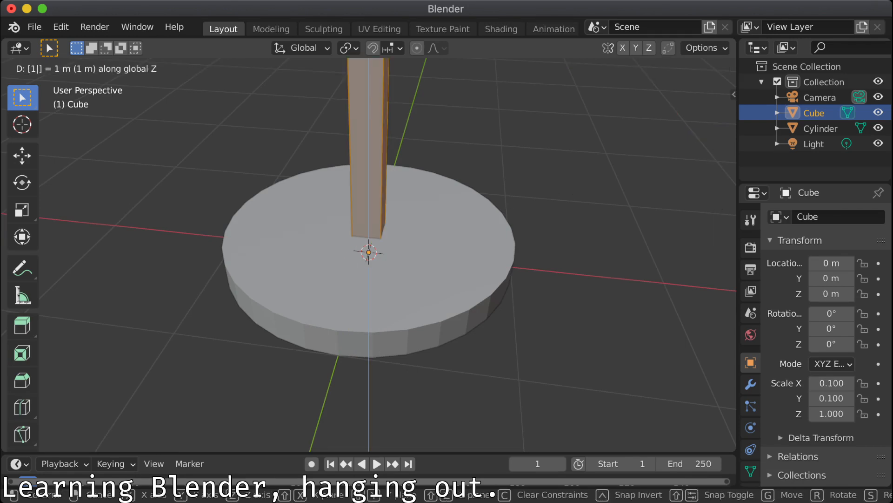
key("Return")
Step: Raise the post's mesh a further 0.2 m along Z so it rests on the cylinder base
middle_click_drag(372, 260, 388, 232)
type("gz.1")
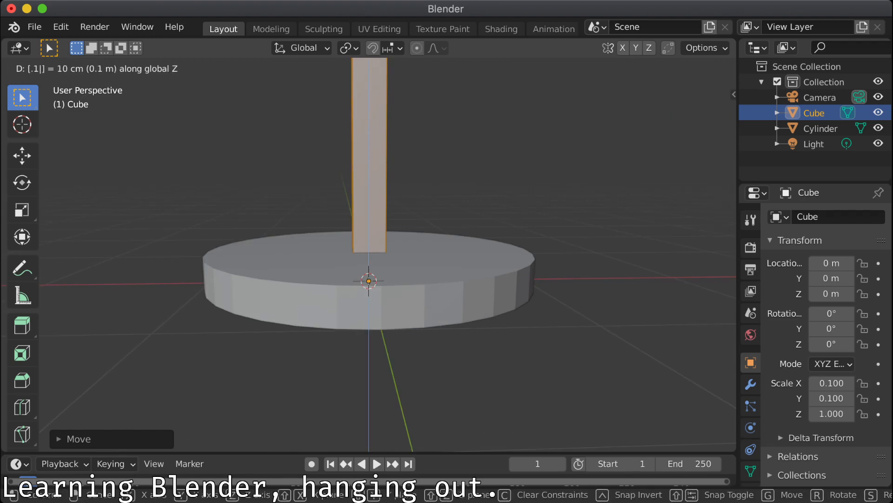
type("11")
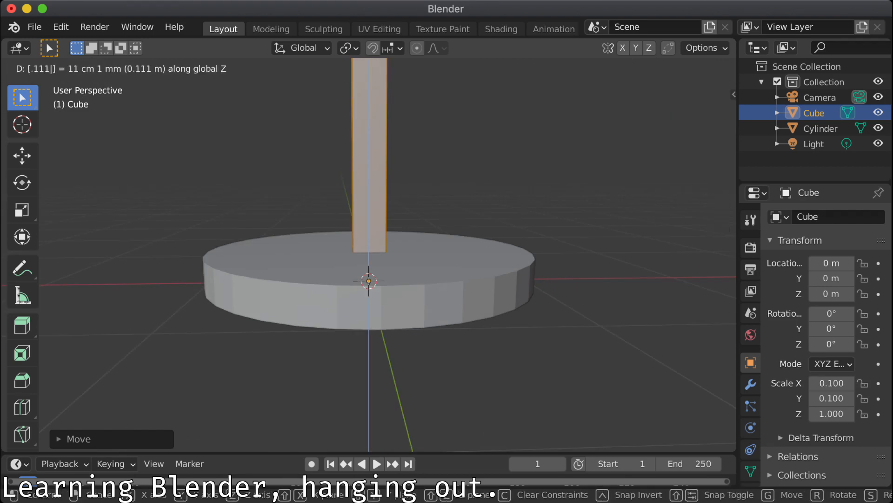
key("BackSpace")
key("BackSpace")
key("BackSpace")
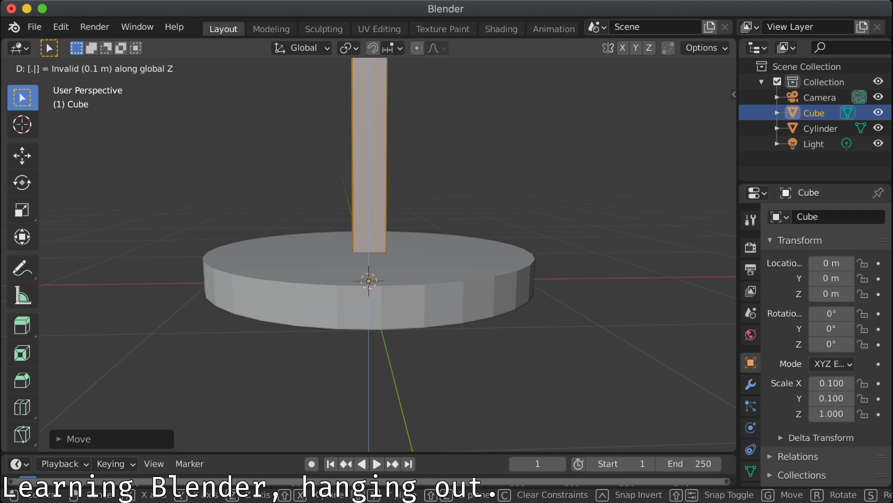
type("2")
key("Return")
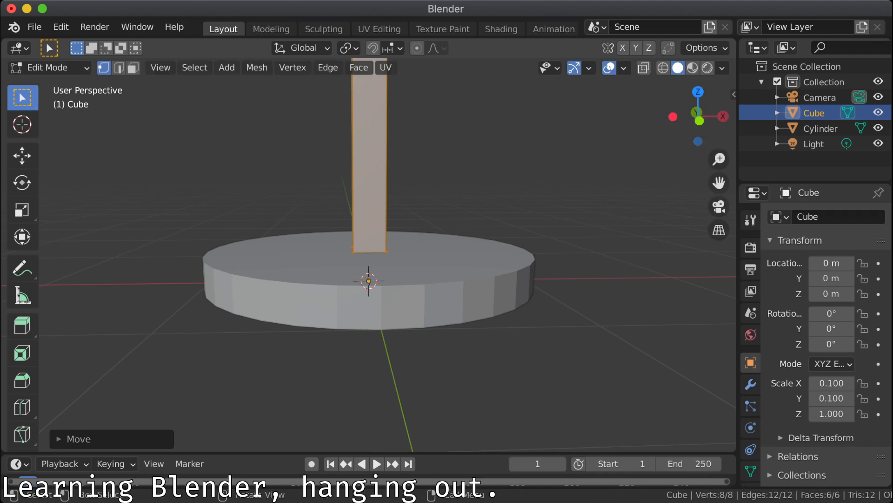
Step: Check the post against the base in the front view and return to Object Mode
key("KP_1")
scroll(368, 254, "down", 1)
scroll(368, 254, "up", 1)
scroll(369, 254, "down", 3)
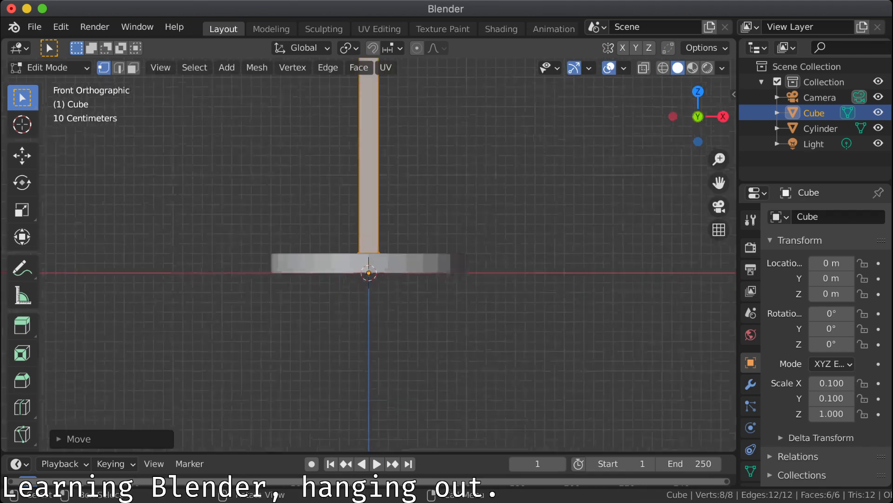
scroll(369, 254, "up", 1)
middle_click_drag(368, 196, 287, 395, "shift")
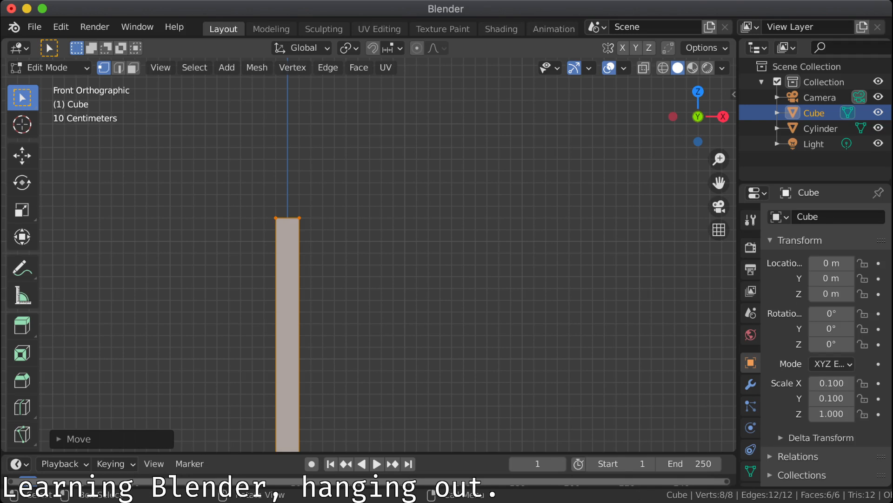
key("ctrl")
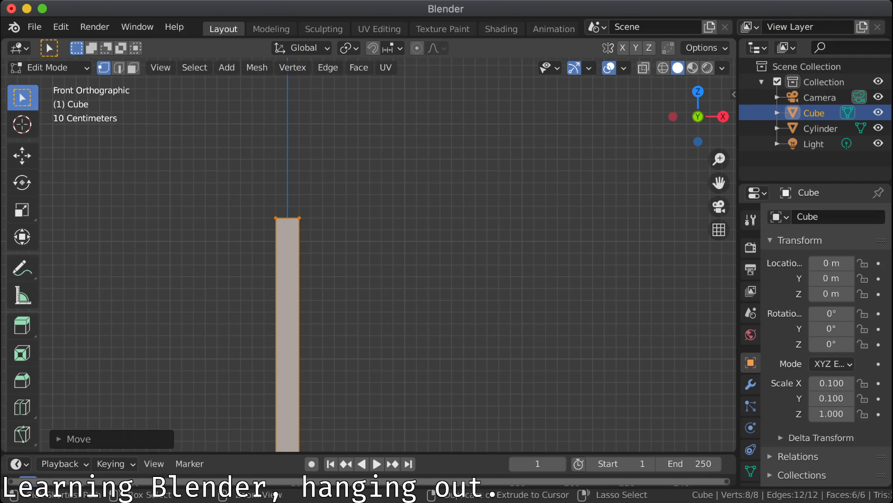
key("Tab")
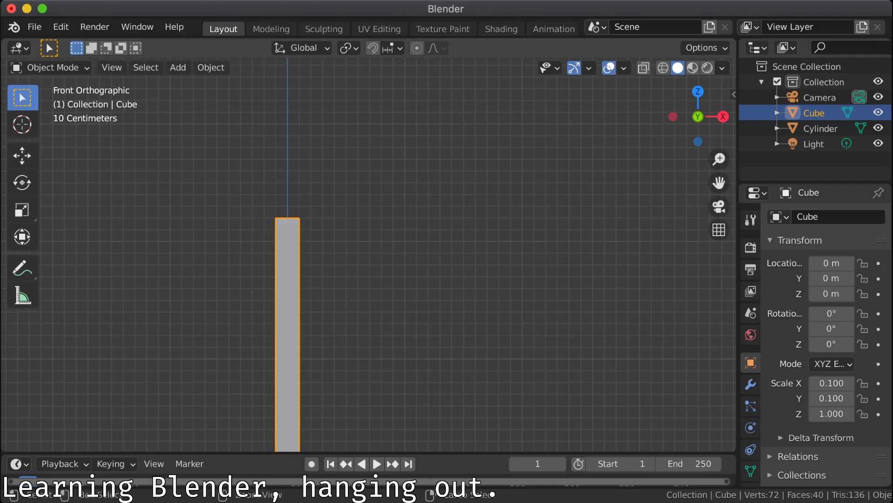
key("shift")
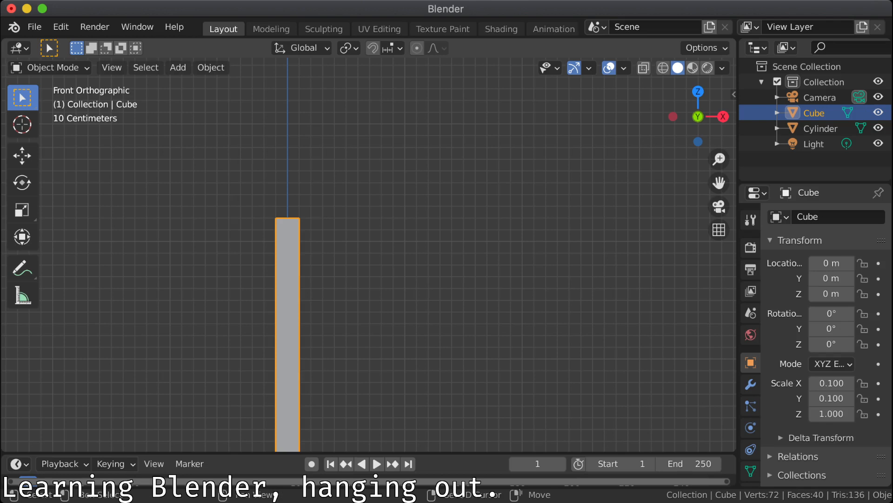
key("ctrl")
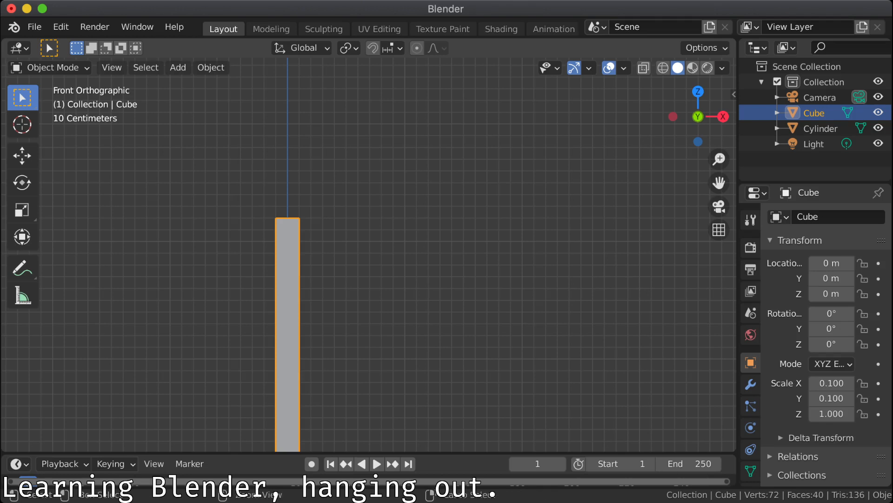
key("shift")
key("ctrl")
key("ctrl")
key("shift")
key("ctrl")
key("Tab")
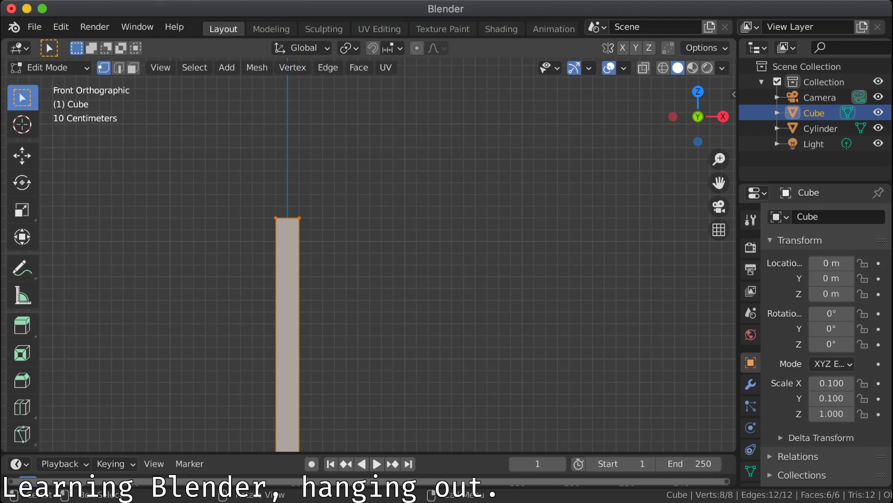
key("Tab")
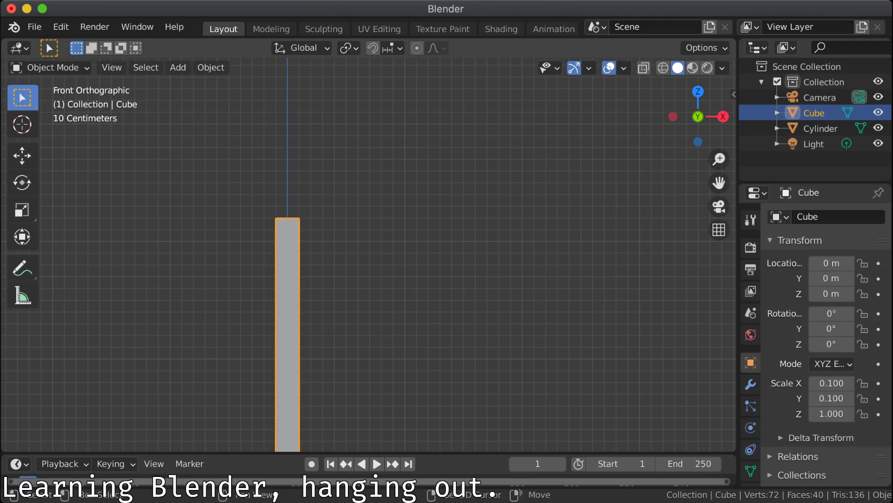
Step: Place the 3D cursor in empty space beside the post on the +X side and reselect the post
right_click_drag(287, 347, 376, 284, "shift")
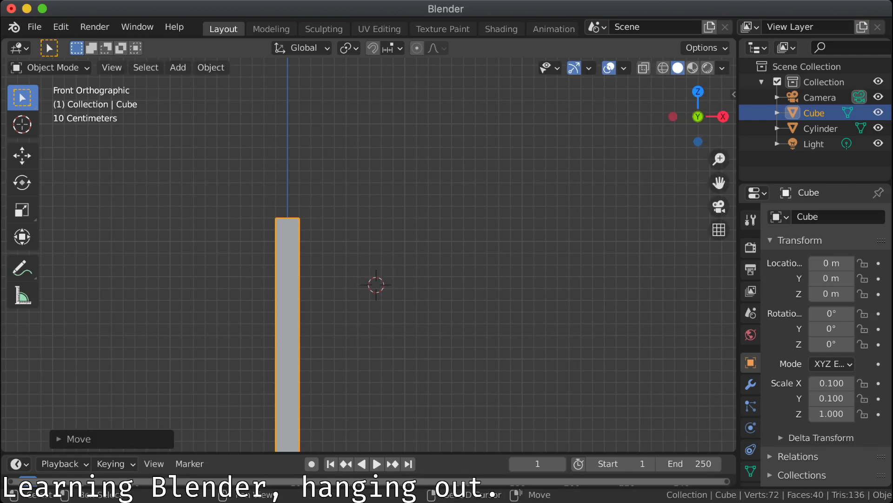
key("g")
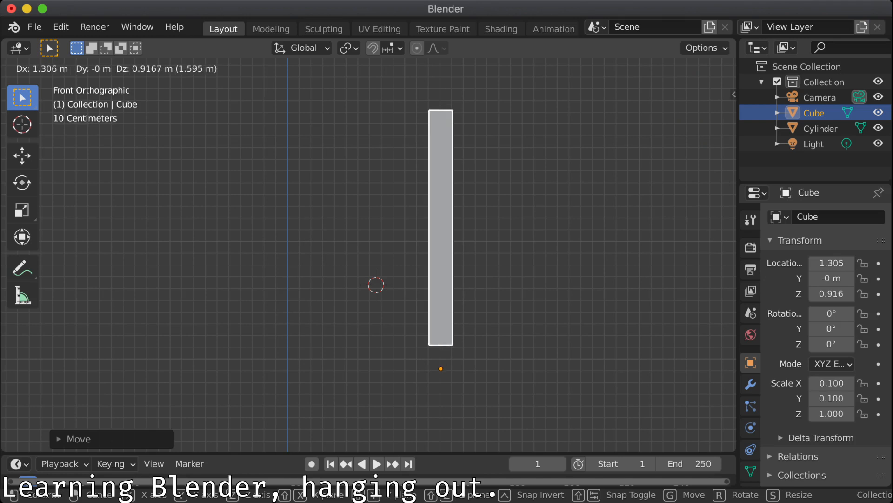
key("Escape")
key("alt+a")
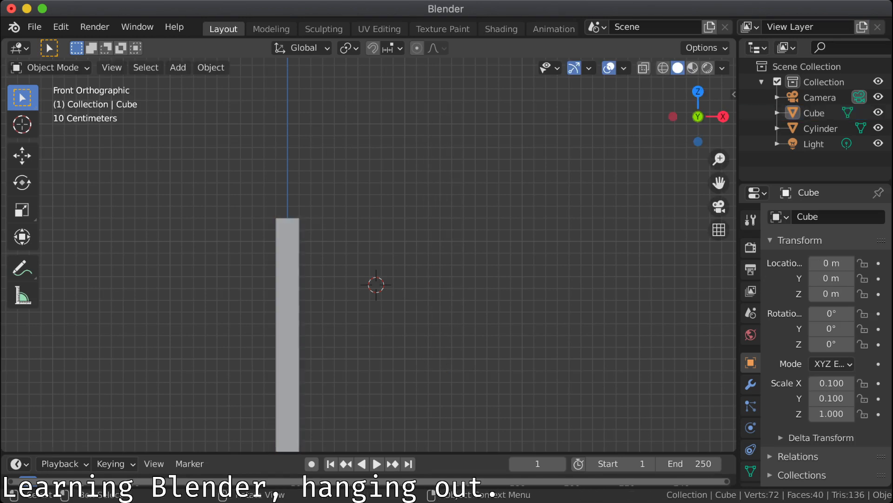
left_click(288, 298)
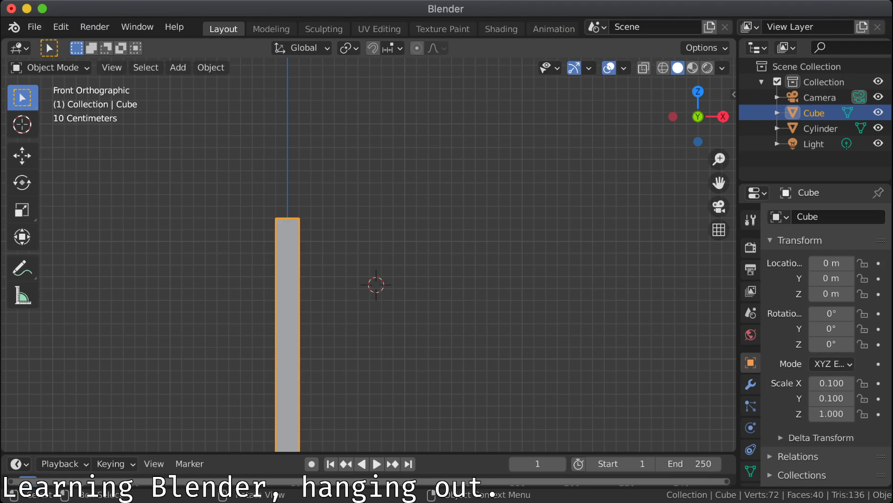
Step: Duplicate the post in place
scroll(372, 254, "down", 3)
scroll(372, 254, "up", 1)
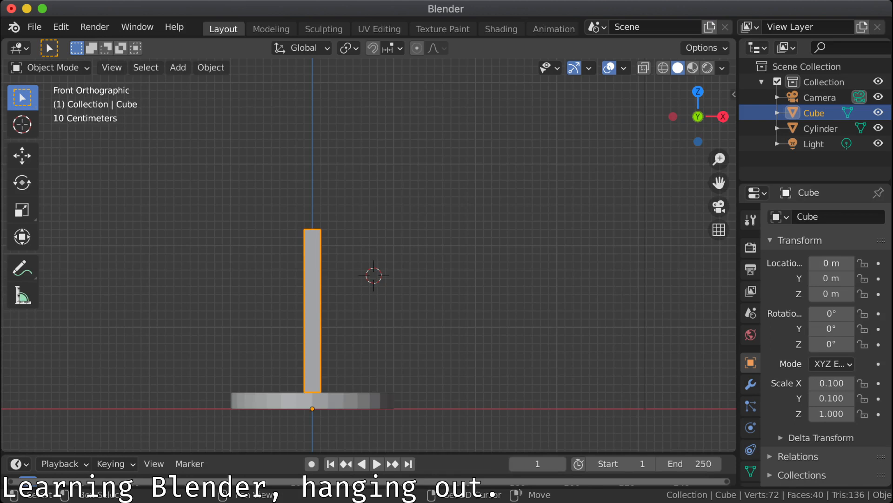
middle_click_drag(372, 253, 422, 213, "shift")
scroll(422, 213, "up", 1)
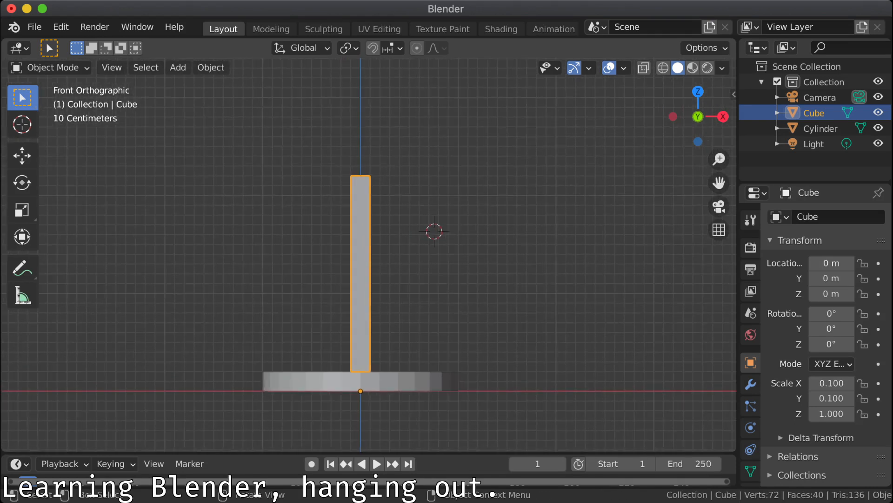
left_click(211, 67)
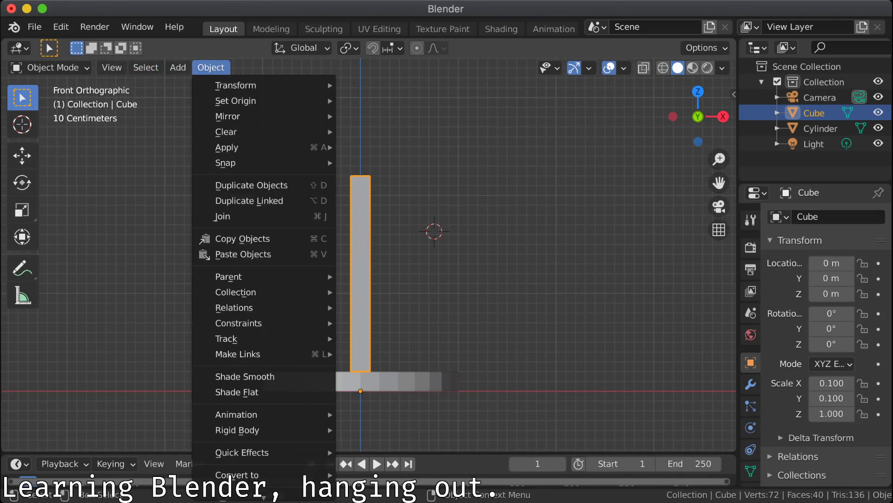
key("Escape")
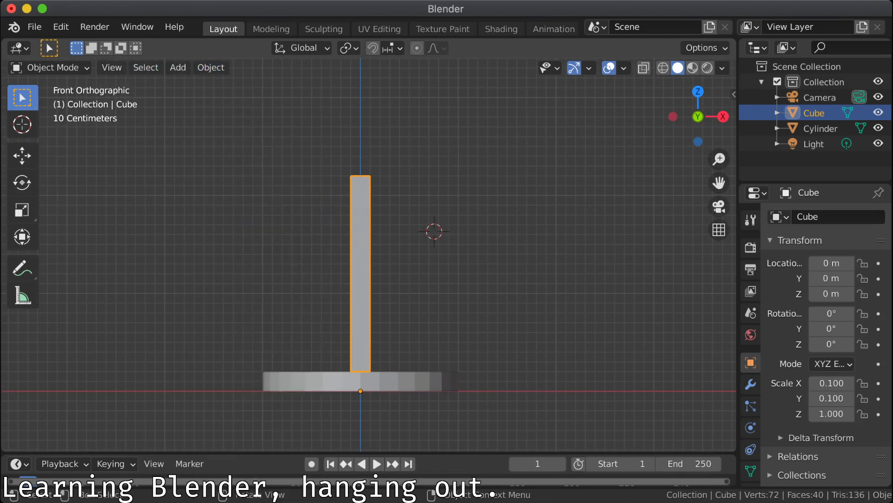
key("shift+d")
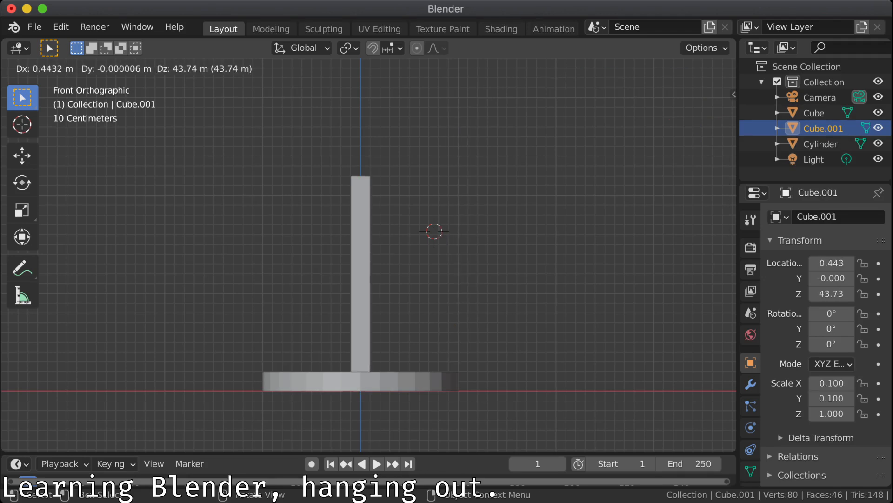
key("Escape")
Step: In the front view, move the duplicate just above the post, about 0.18 m in X and 2.2 m in Z, and tilt it about 44° around Y
middle_click_drag(367, 242, 368, 298)
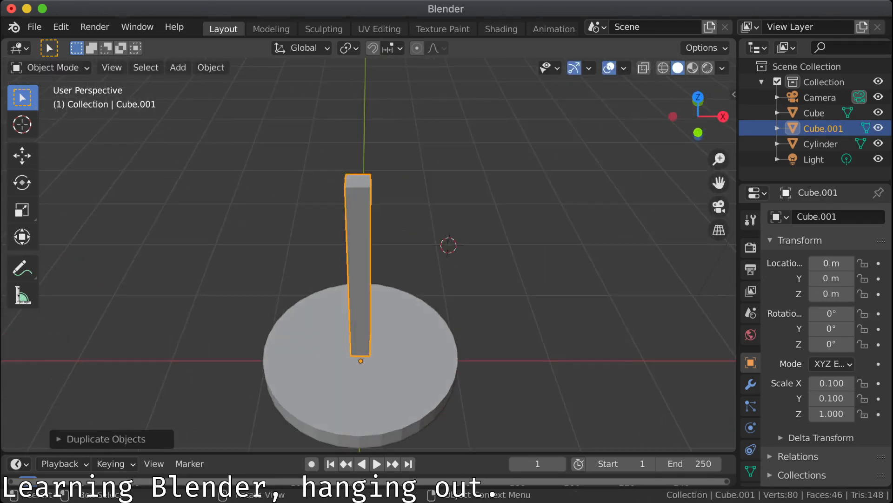
key("KP_1")
scroll(284, 367, "down", 4)
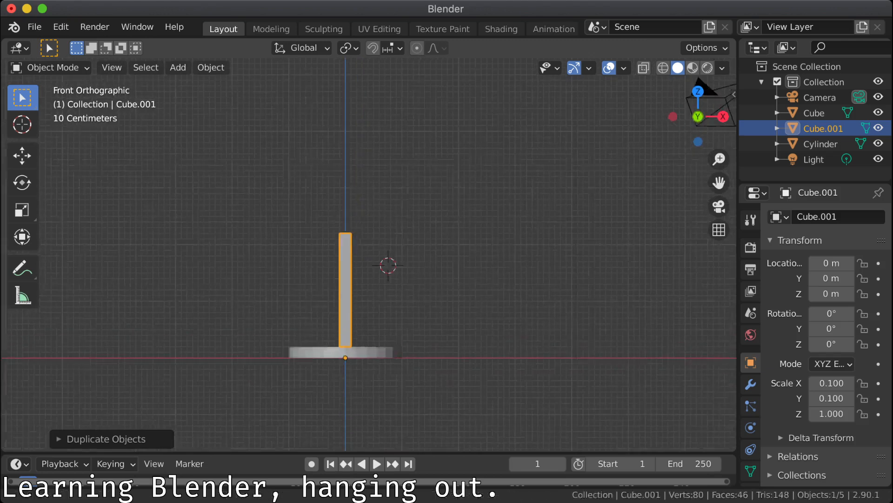
key("g")
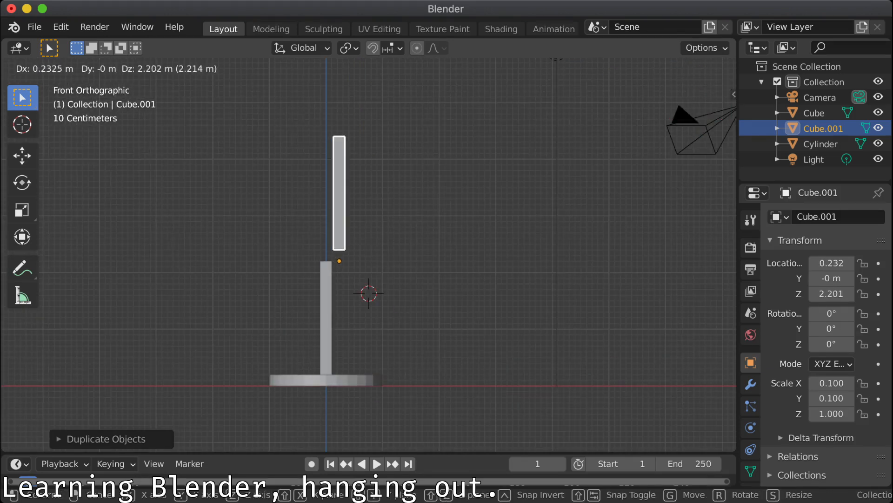
key("Return")
key("r")
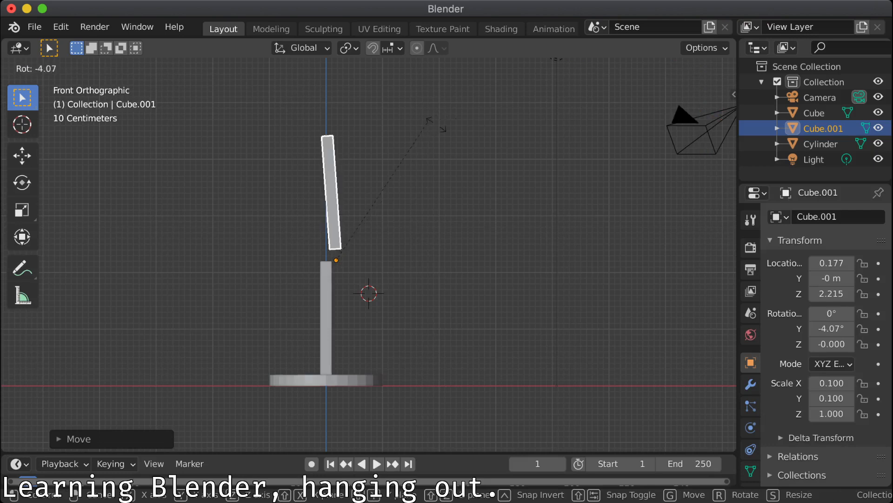
key("Return")
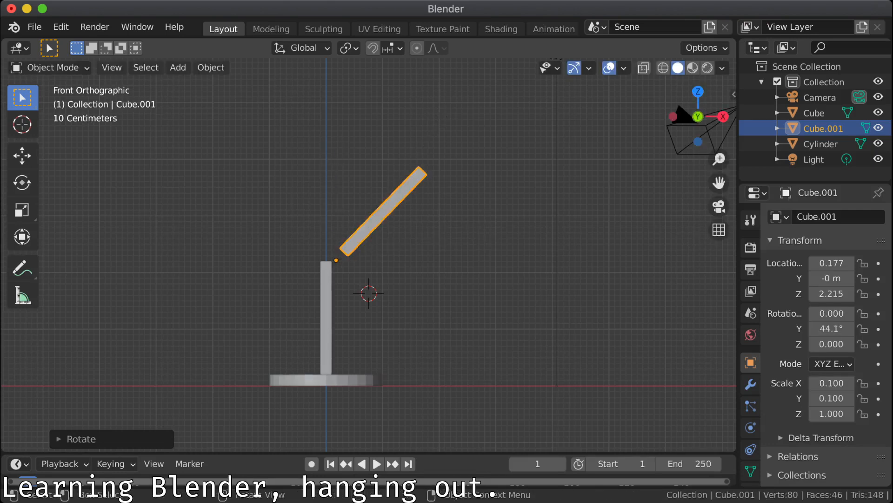
Step: Duplicate the tilted bar twice, continuing the diagonal chain at about X 1.8 m, Z 3.8 m and X 3.4 m, Z 5.4 m
key("shift+d")
key("Return")
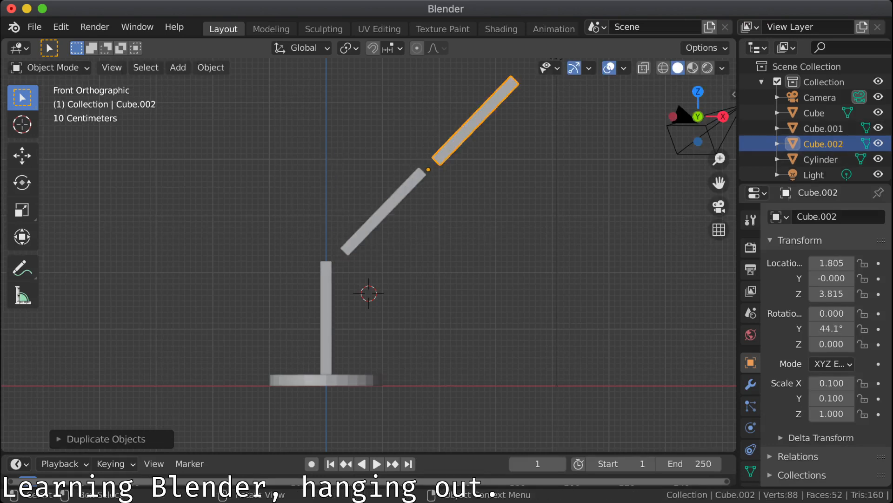
key("shift+d")
key("Return")
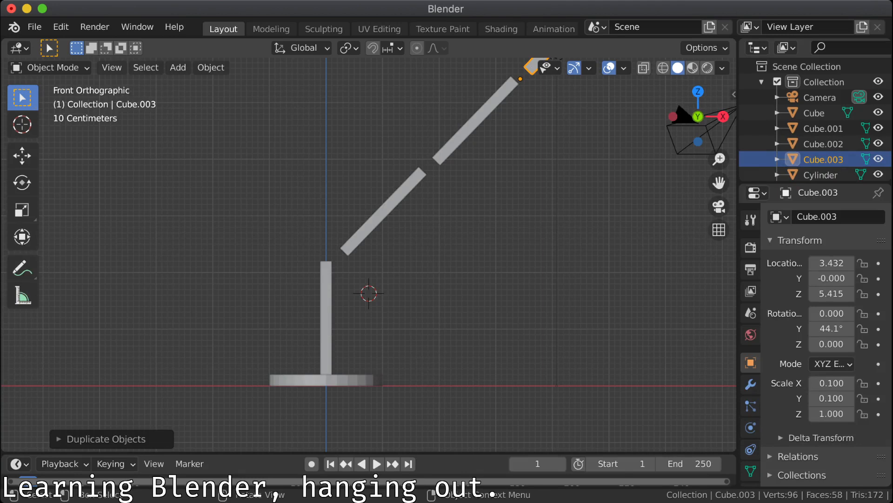
Step: In the front view, rotate the middle tilted bar, Cube.002, clockwise around its origin until it slopes slightly downward
left_click(466, 260)
middle_click_drag(465, 261, 316, 432)
key("KP_1")
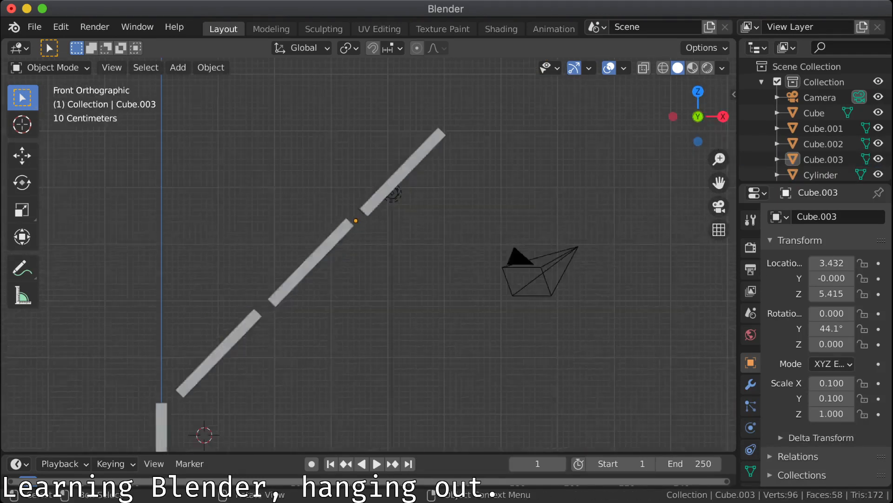
left_click(793, 143)
key("r")
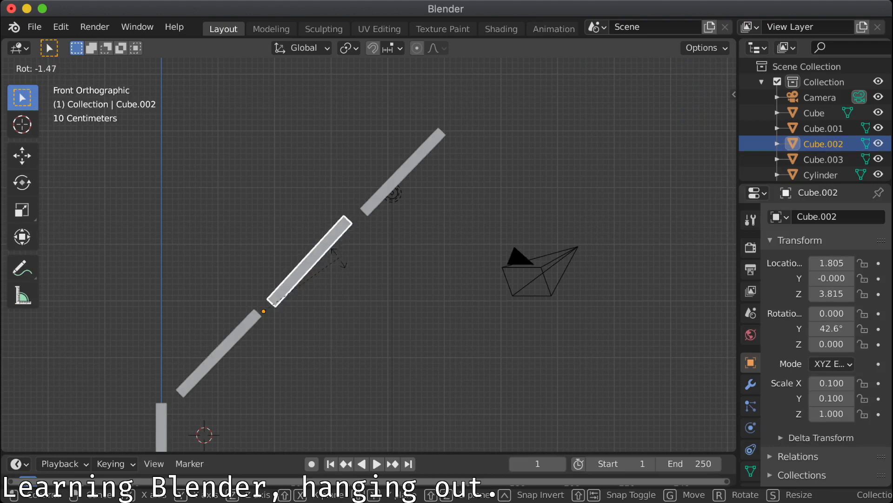
key("Return")
Step: Move the uppermost tilted bar, Cube.003, to just past the middle bar's lower end, at about X 4.1 m, Z 3.4 m
left_click(403, 171)
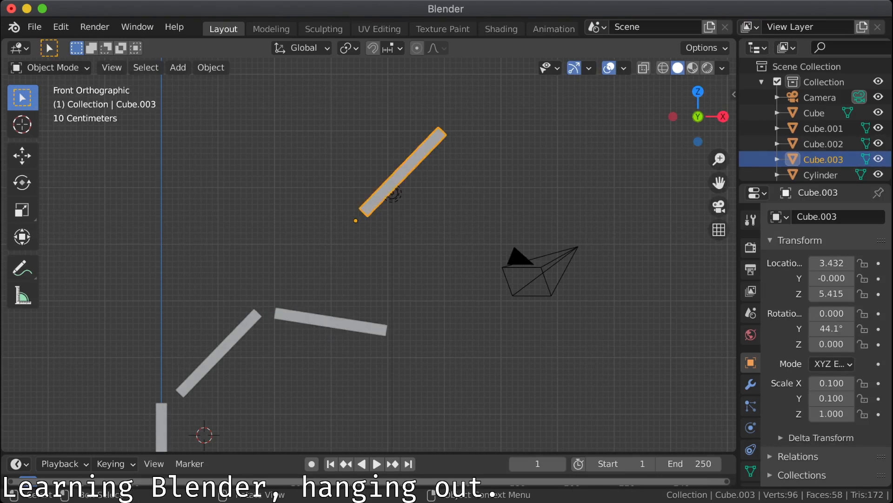
key("shift+g")
key("Escape")
key("g")
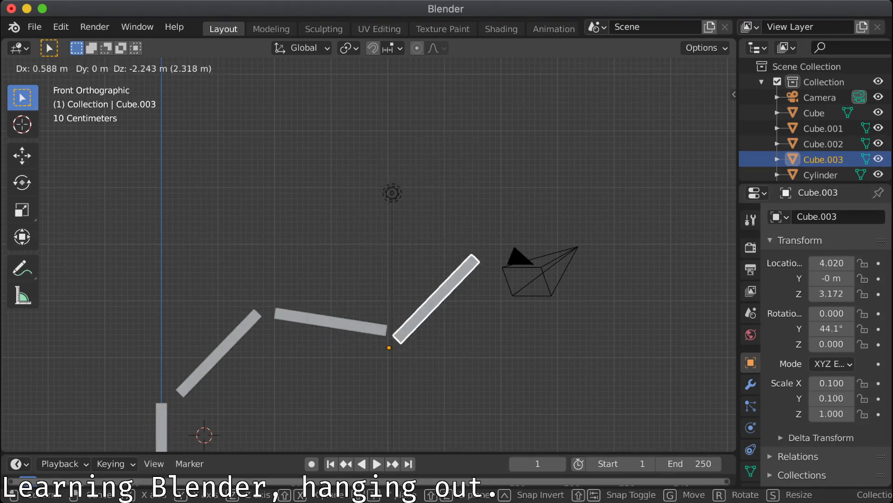
key("Return")
middle_click_drag(442, 286, 483, 140, "shift")
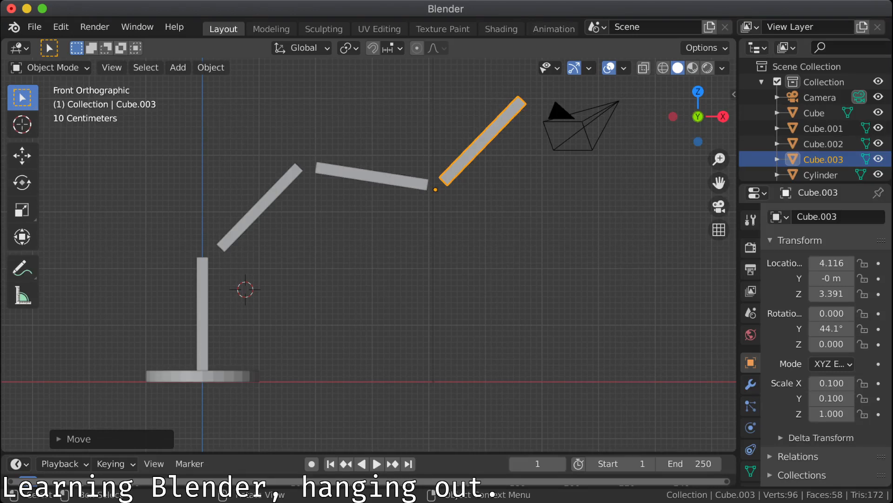
key("space")
key("s")
key("Escape")
key("space")
key("a")
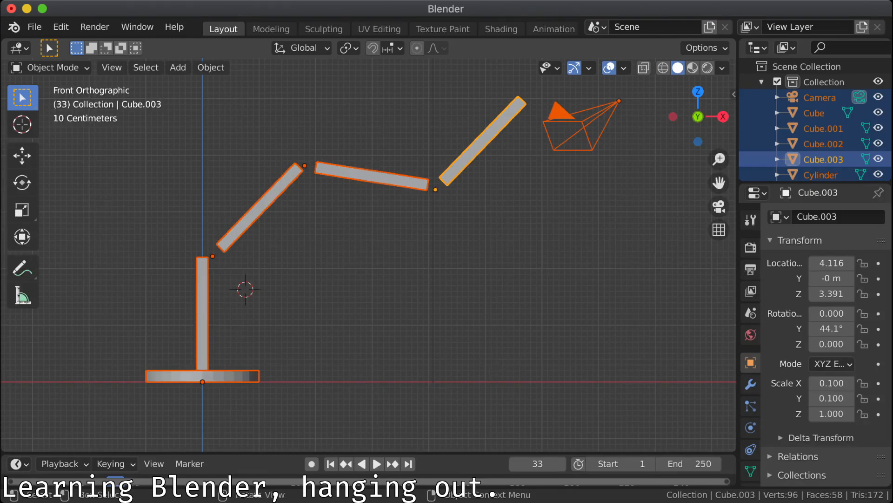
key("alt+a")
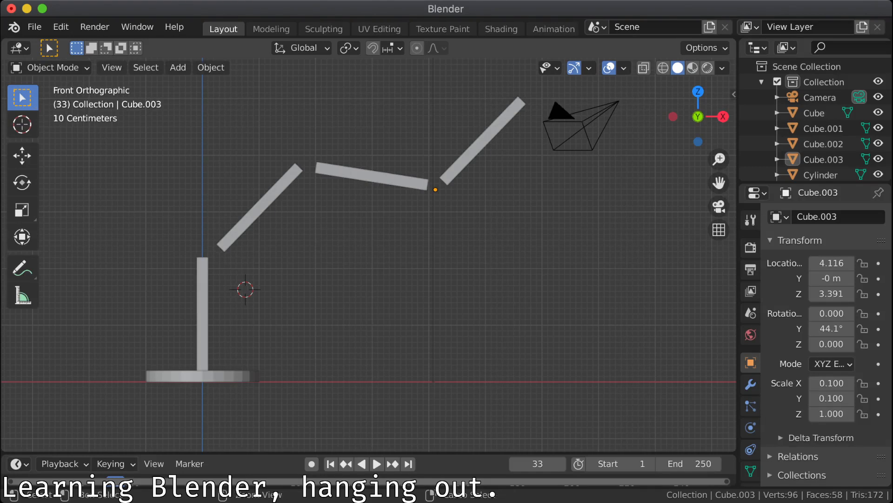
key("super+Tab")
key("super+Tab")
key("super+Tab")
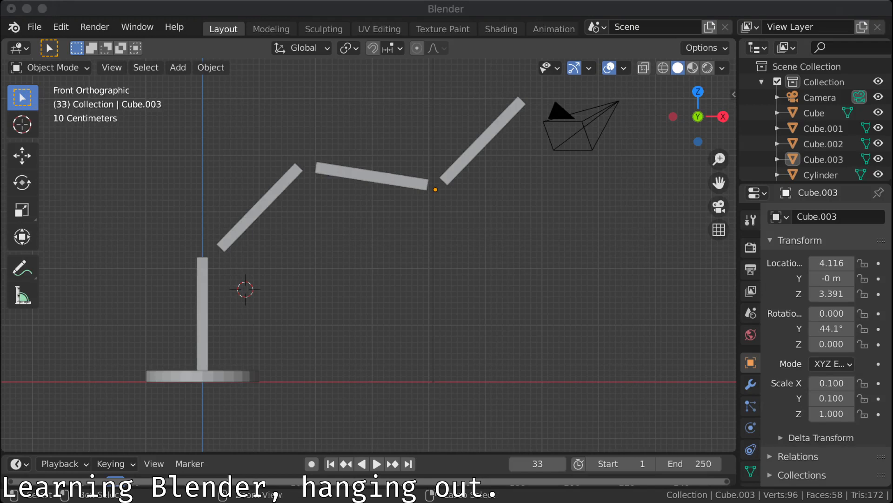
key("super+Tab")
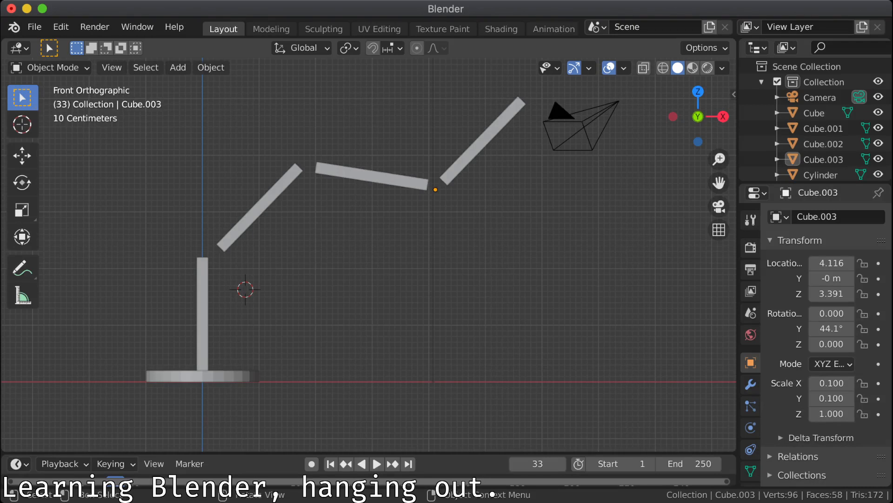
key("space")
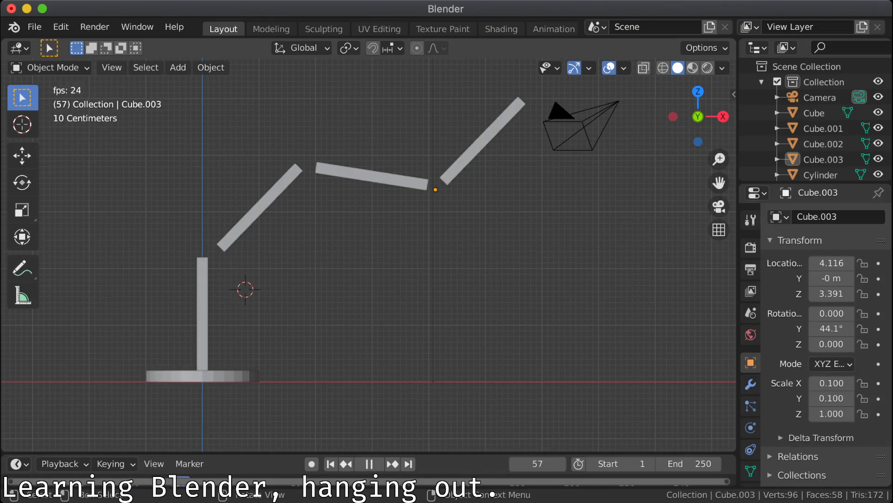
key("space")
key("shift+Left")
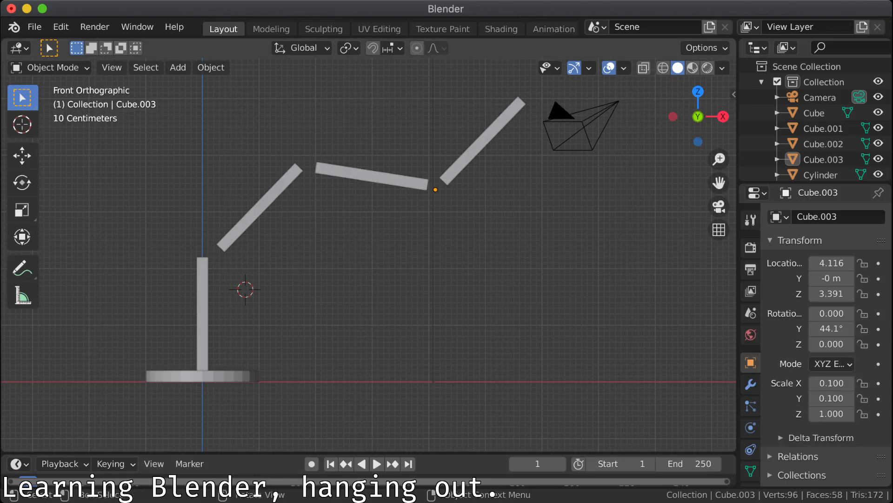
Step: Set the 3D cursor's location to 0 m in X, Y and Z
left_click(146, 67)
key("n")
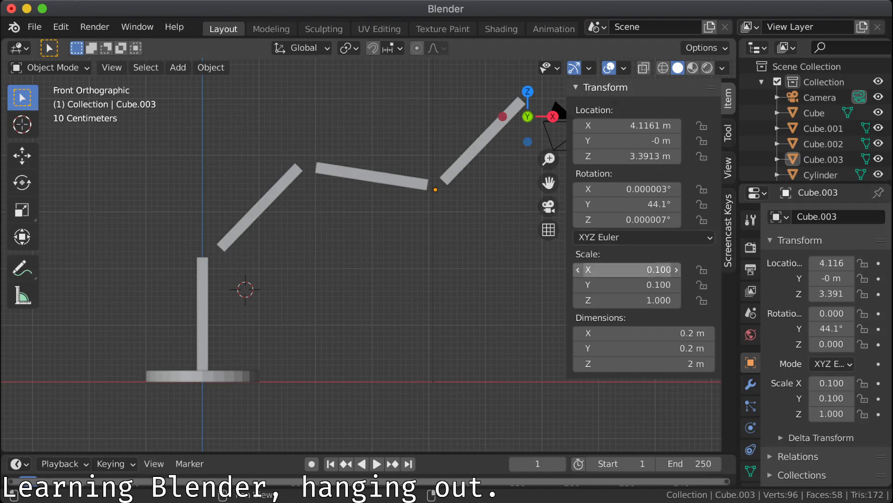
left_click(728, 167)
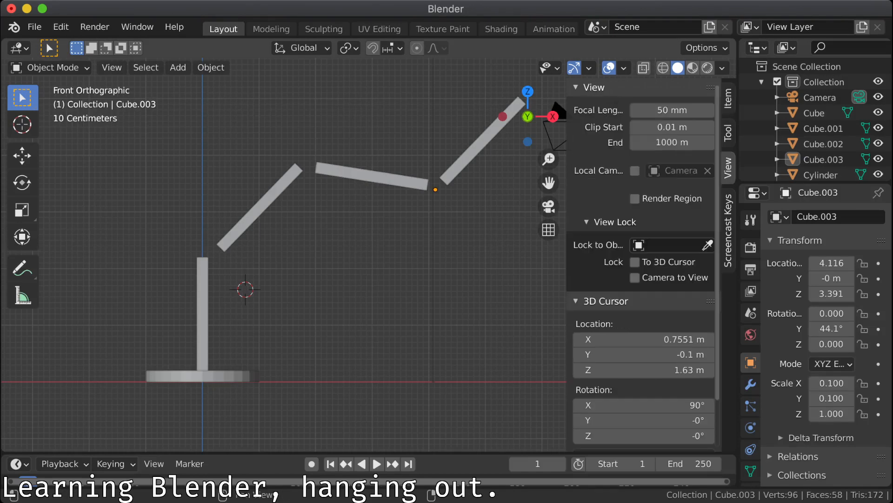
scroll(644, 311, "down", 3)
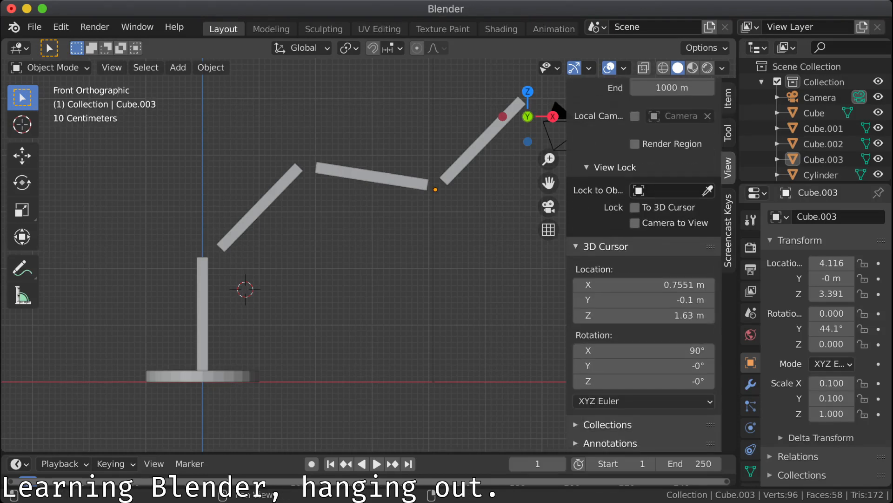
left_click_drag(643, 284, 644, 315)
type("0")
key("Return")
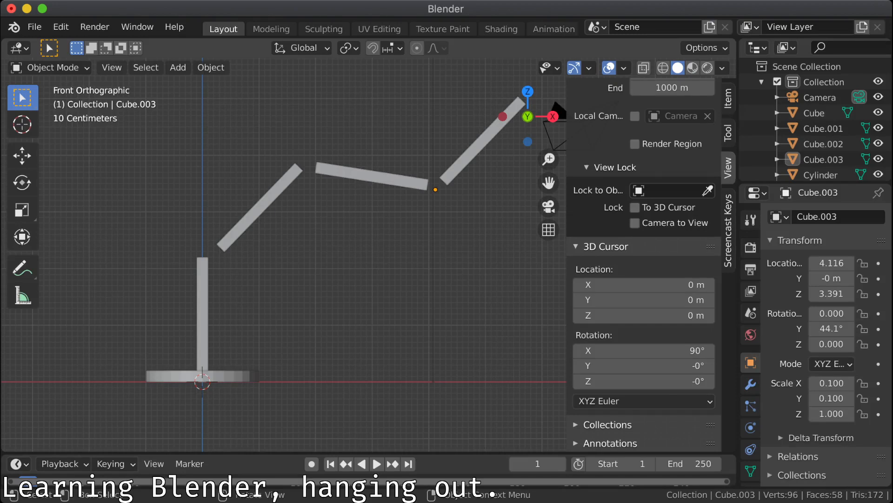
key("n")
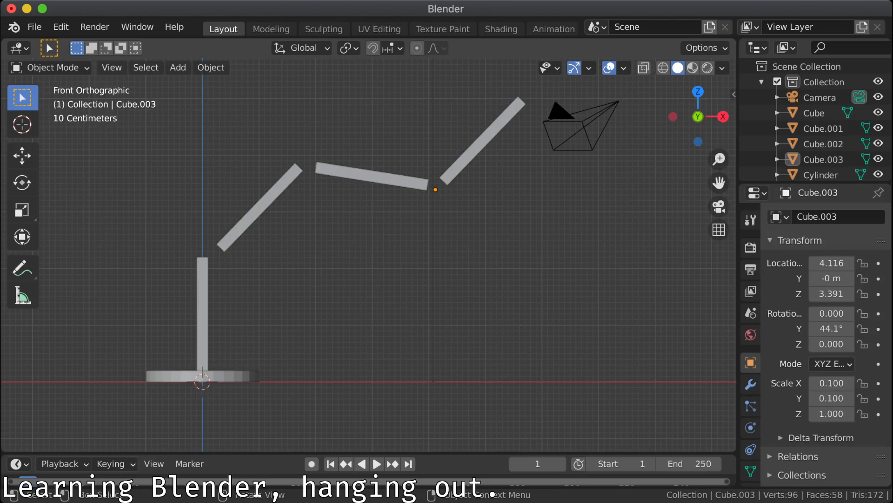
key("ctrl+a")
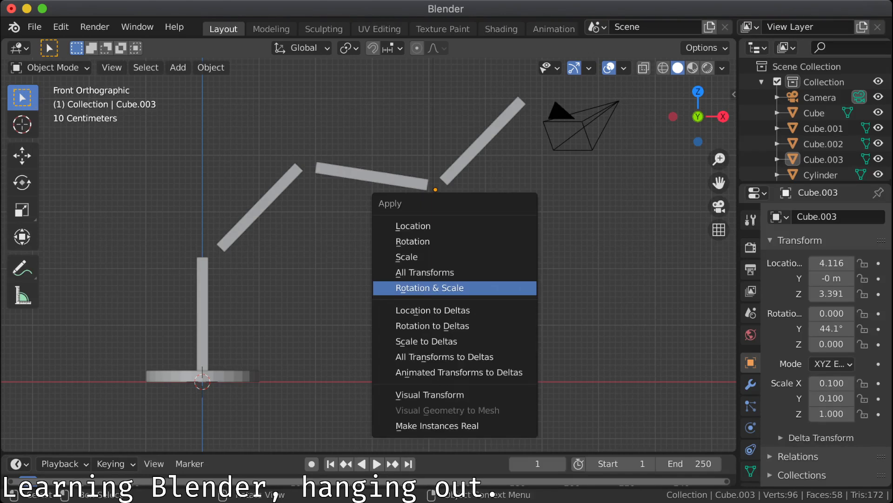
key("Escape")
key("shift+a")
mouse_move(433, 284)
key("Escape")
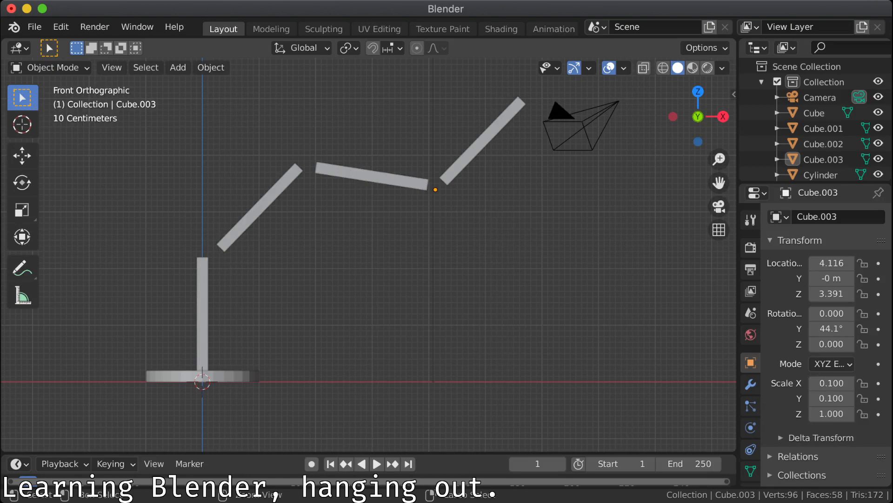
key("ctrl+a")
key("Escape")
key("super+q")
key("Escape")
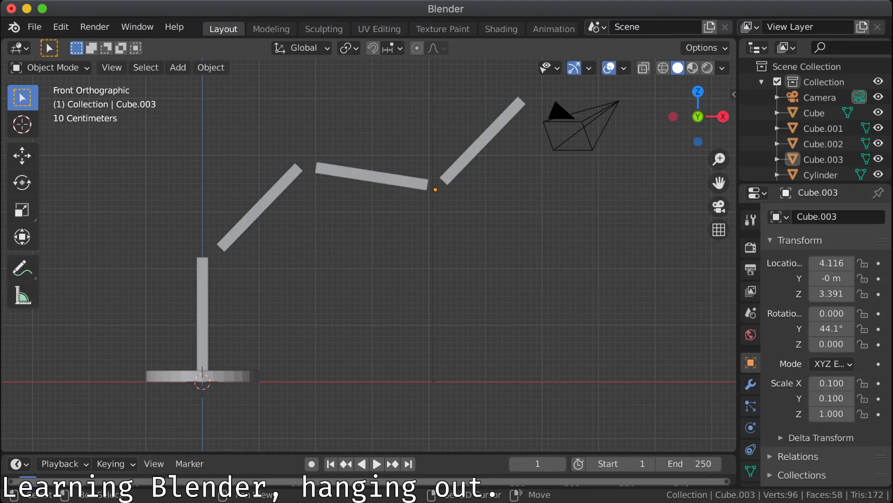
Step: Snap the 3D cursor to the world origin and add an armature there
key("shift+s")
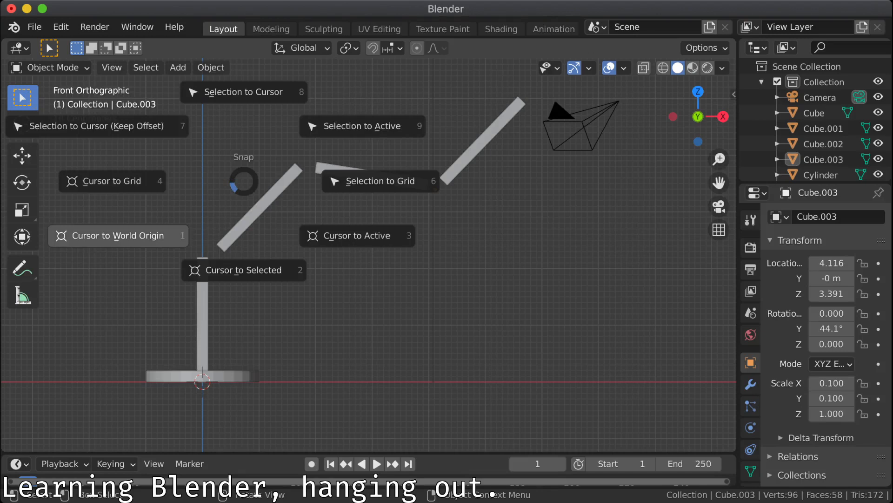
left_click(118, 236)
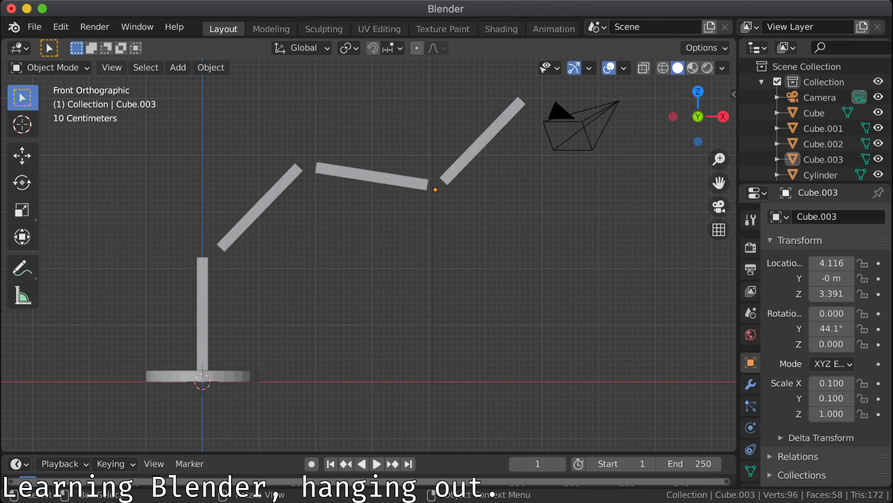
key("shift+a")
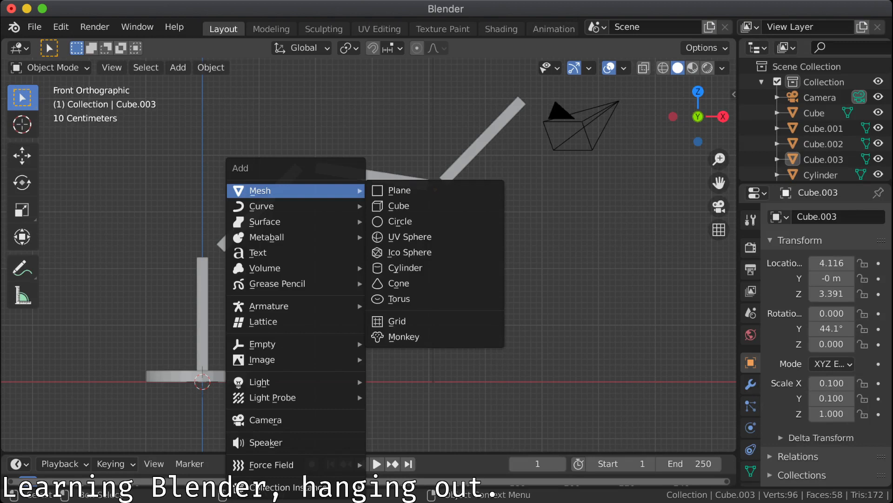
mouse_move(266, 306)
left_click(400, 306)
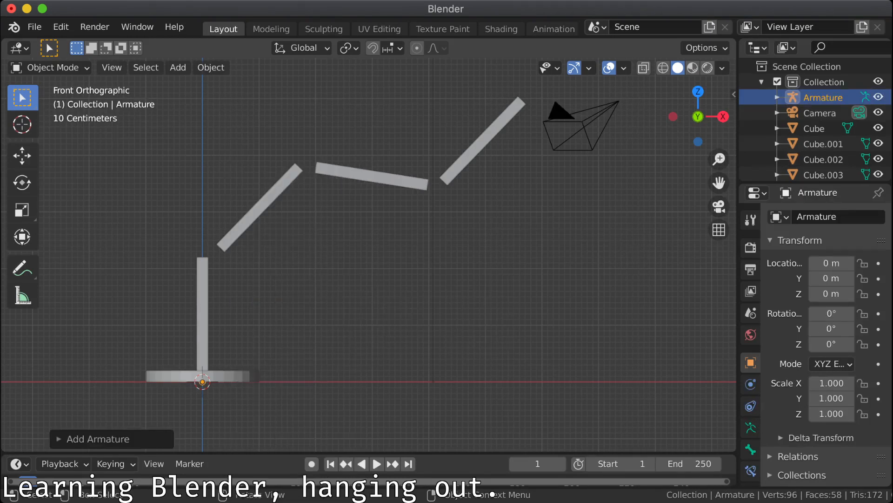
Step: Turn on In Front in the armature's viewport display settings so its bone draws over the meshes
scroll(751, 448, "down", 2)
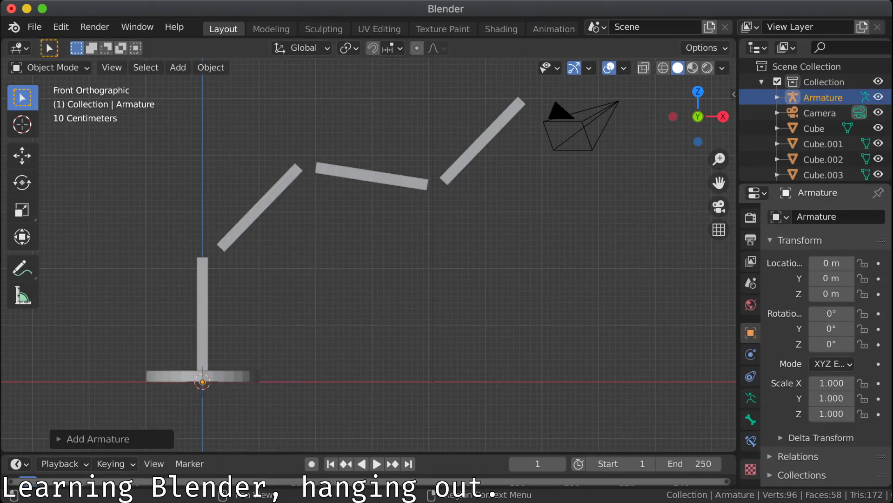
scroll(820, 425, "down", 3)
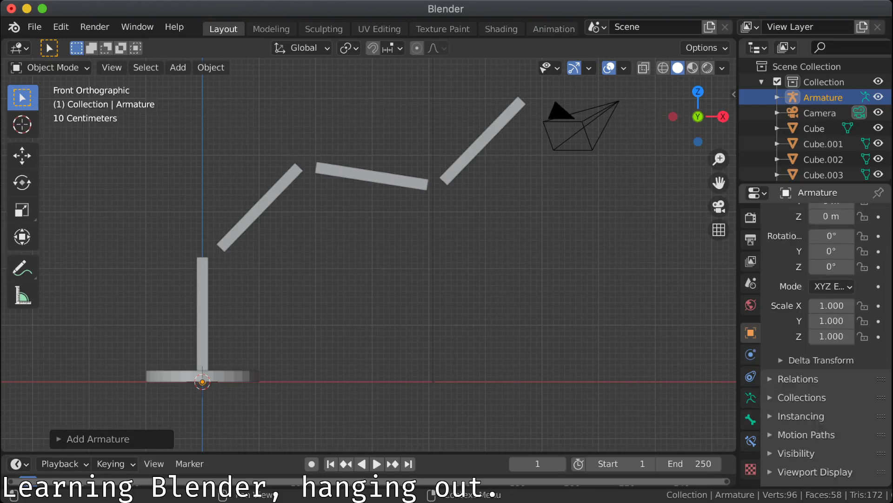
scroll(821, 433, "down", 1)
left_click(796, 439)
scroll(797, 439, "down", 4)
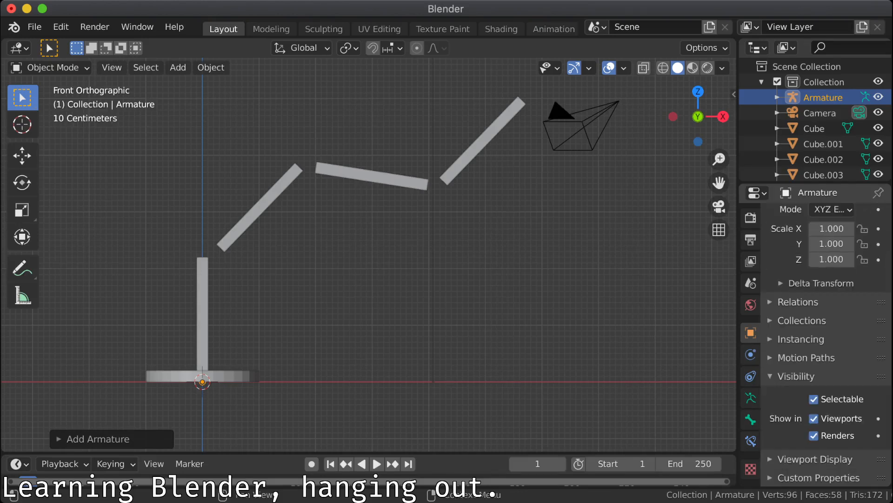
left_click(814, 459)
scroll(815, 458, "down", 5)
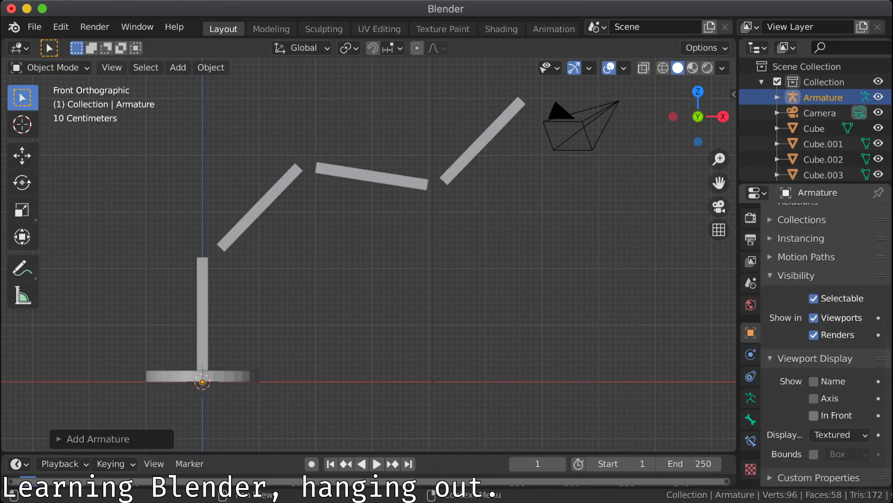
left_click(813, 415)
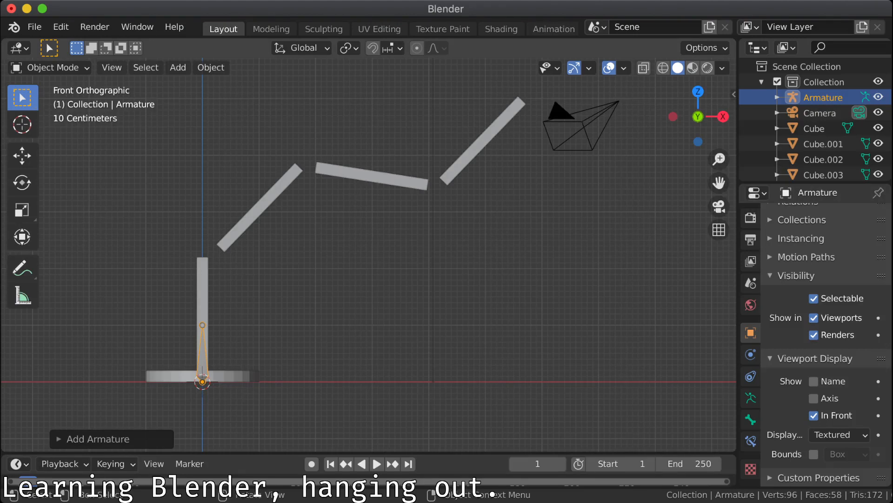
Step: In Edit Mode, move the first bone's tip straight up along Z to the top of the upright post
key("Tab")
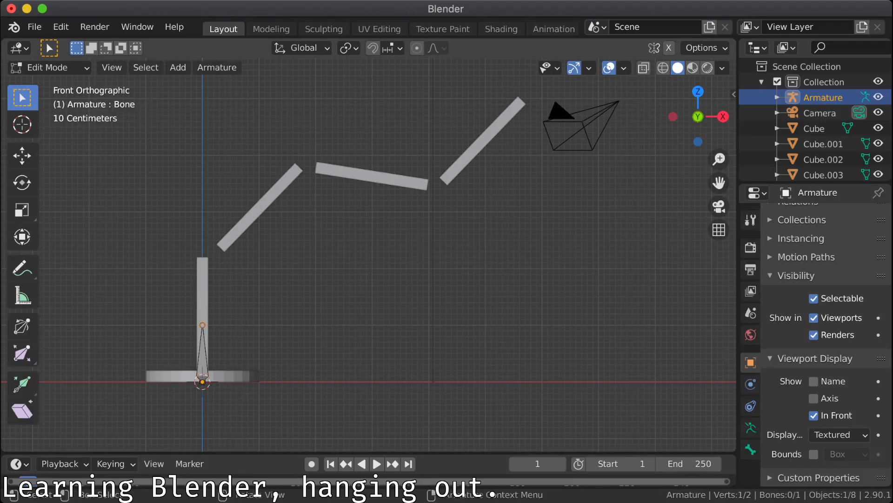
key("g")
key("z")
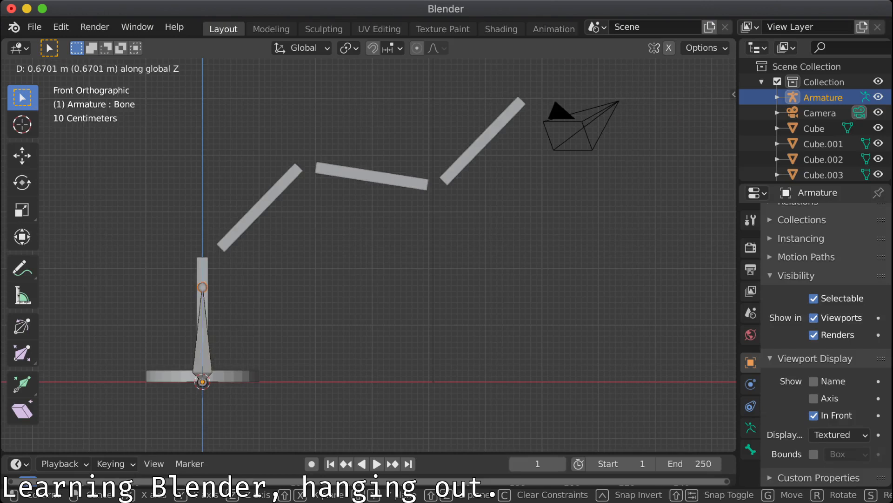
key("Return")
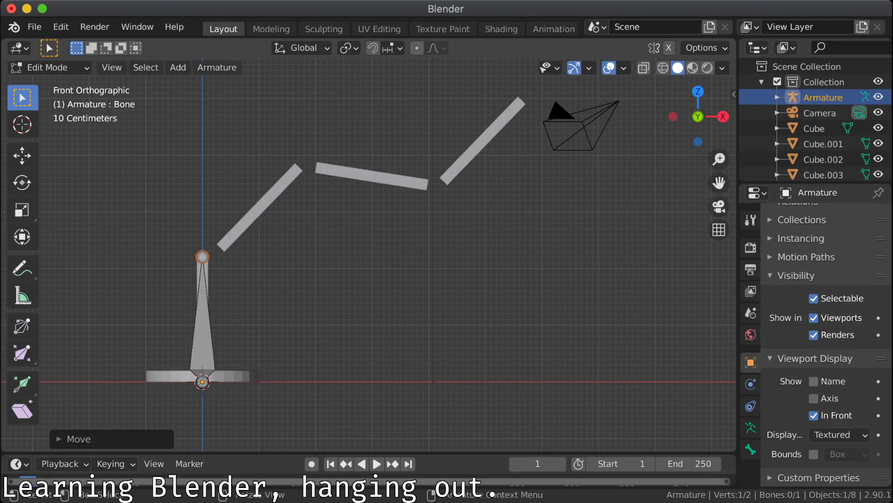
Step: Extrude three connected bones from the tip, one along each arm bar to its far end, then deselect all and return to Object Mode
key("e")
key("Return")
key("e")
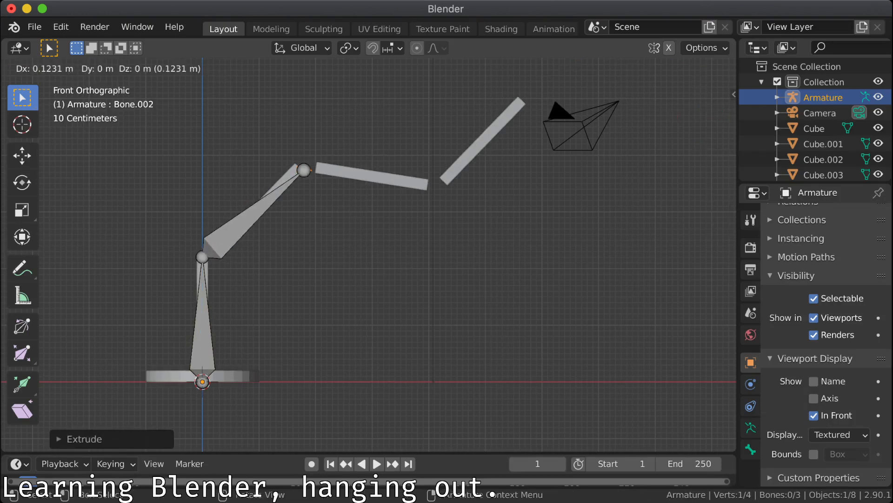
key("Return")
key("e")
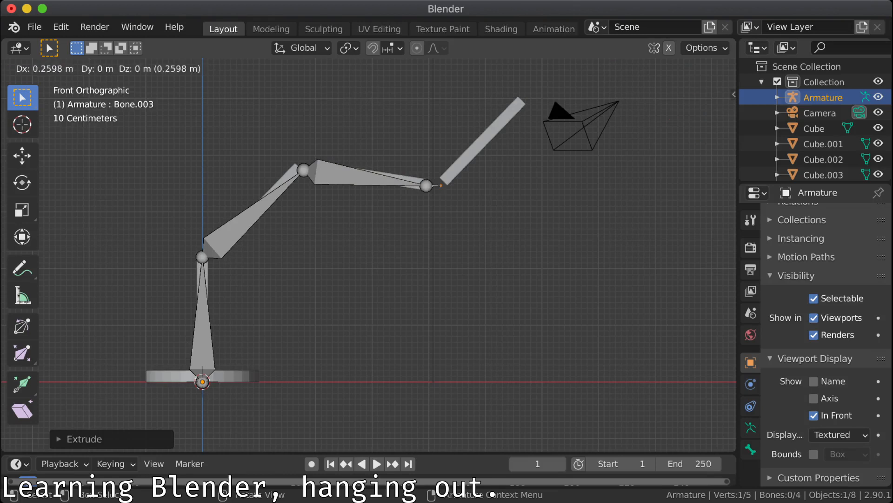
key("Return")
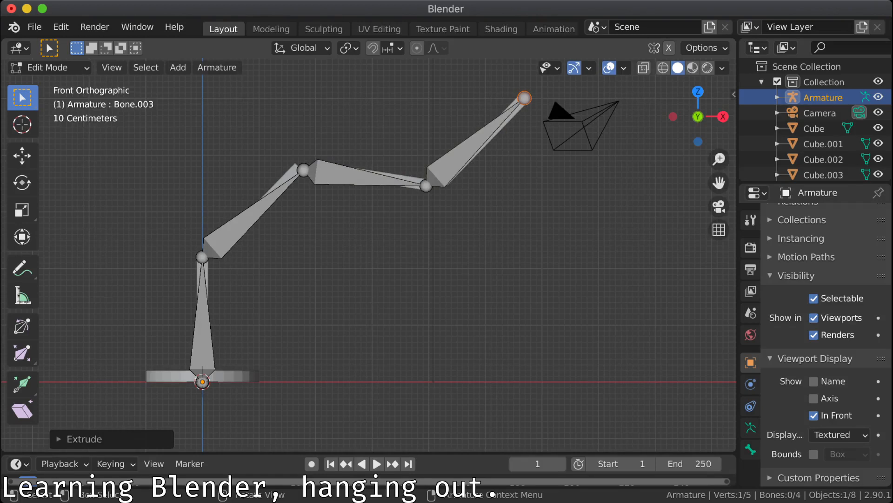
key("alt+a")
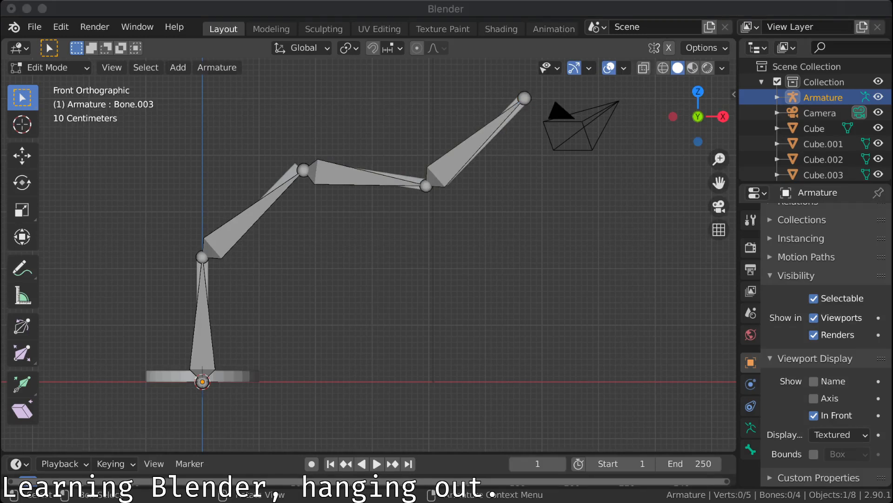
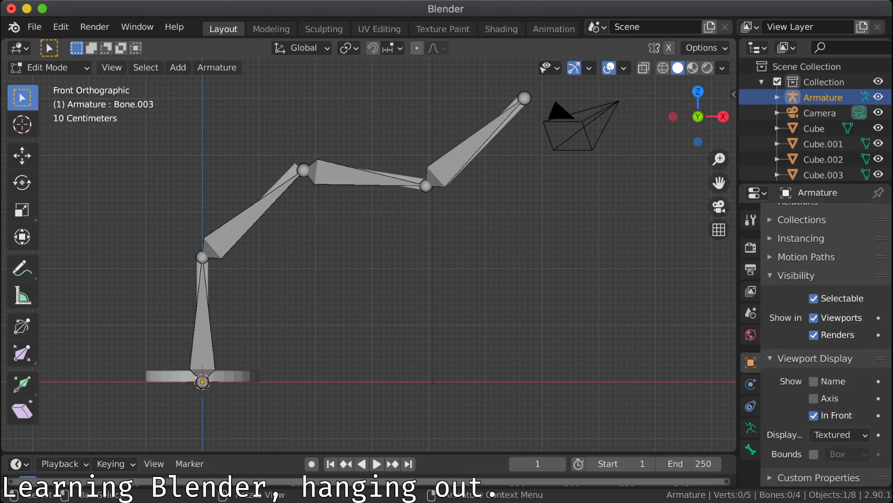
key("Tab")
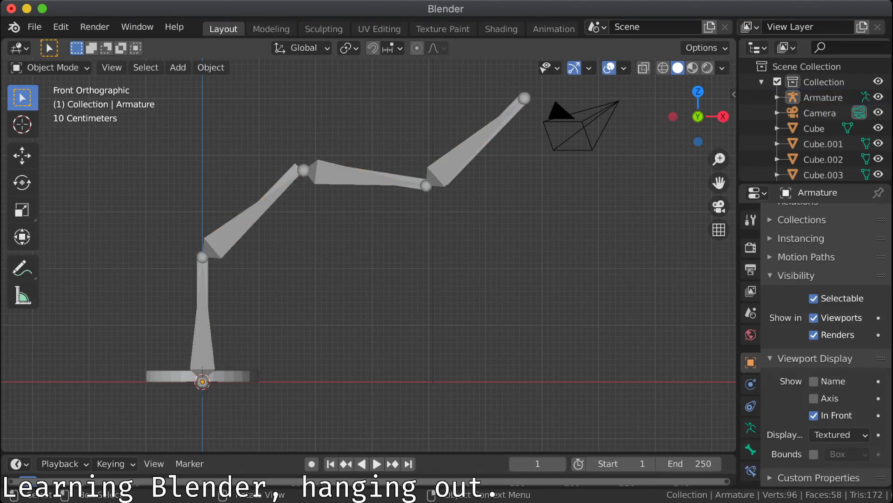
Step: Expand the armature's hierarchy in the outliner down to its bones and select the first bone
left_click(205, 278)
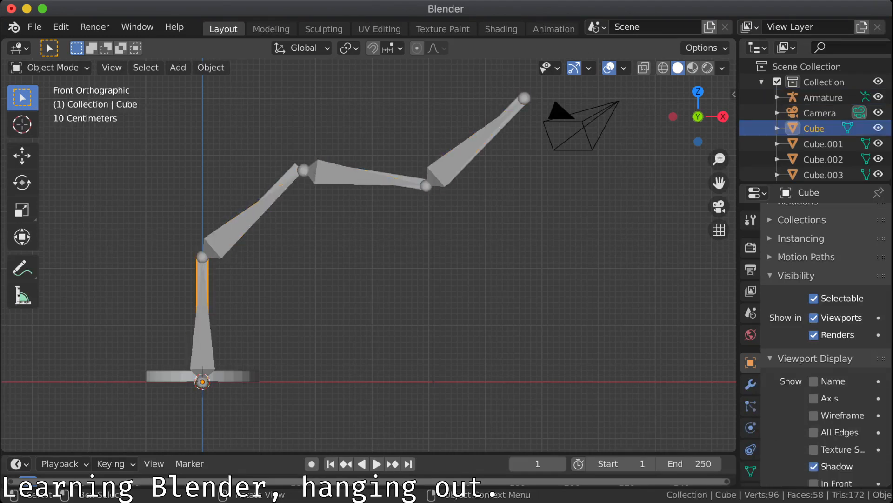
left_click(203, 325)
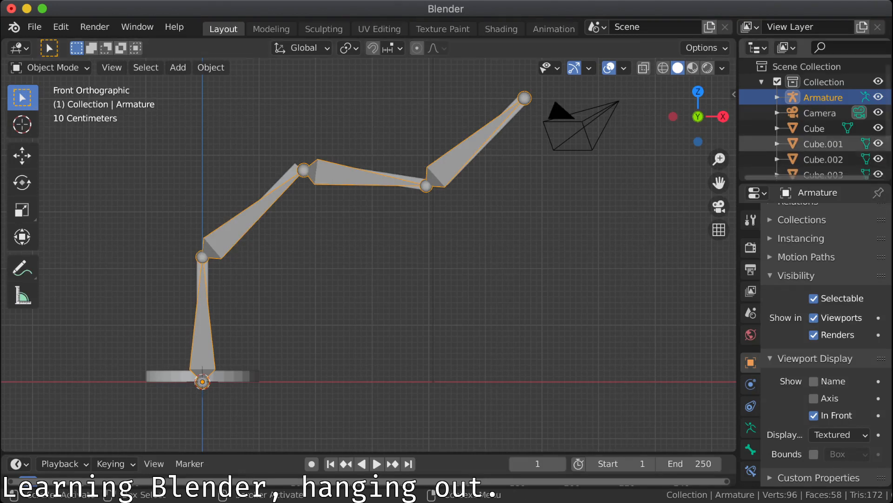
left_click(777, 98)
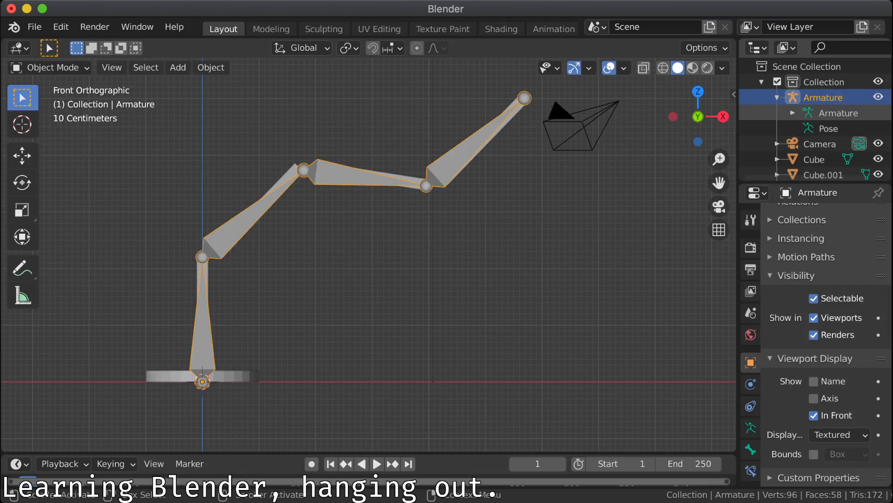
left_click(793, 113)
left_click(845, 129)
left_click(808, 128)
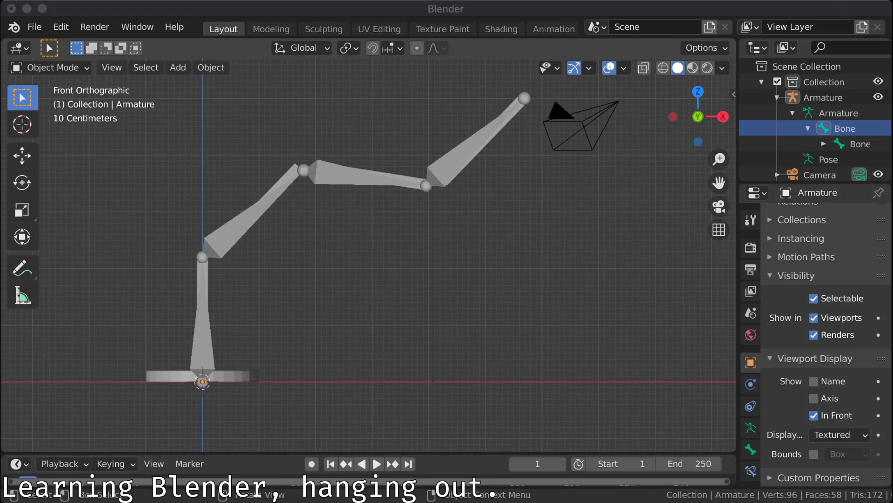
key("super+Tab")
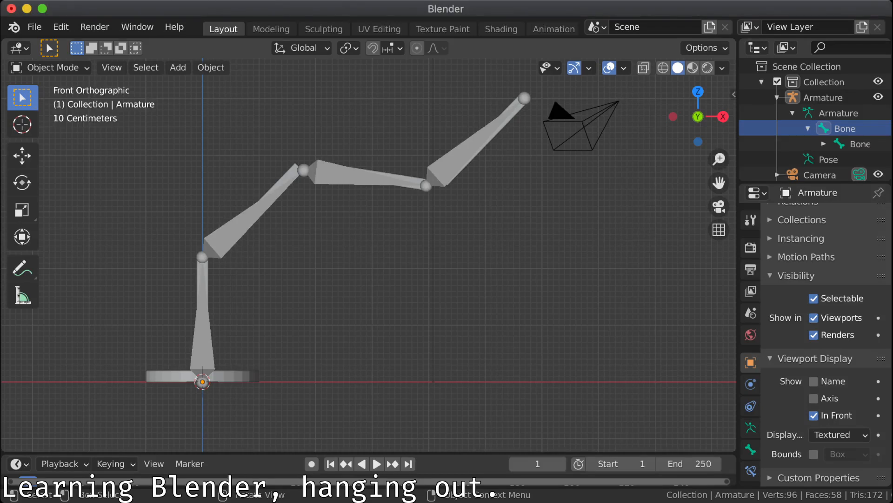
Step: In Edit Mode, deselect everything, select only the bone along the upright post, and return to Object Mode
key("Tab")
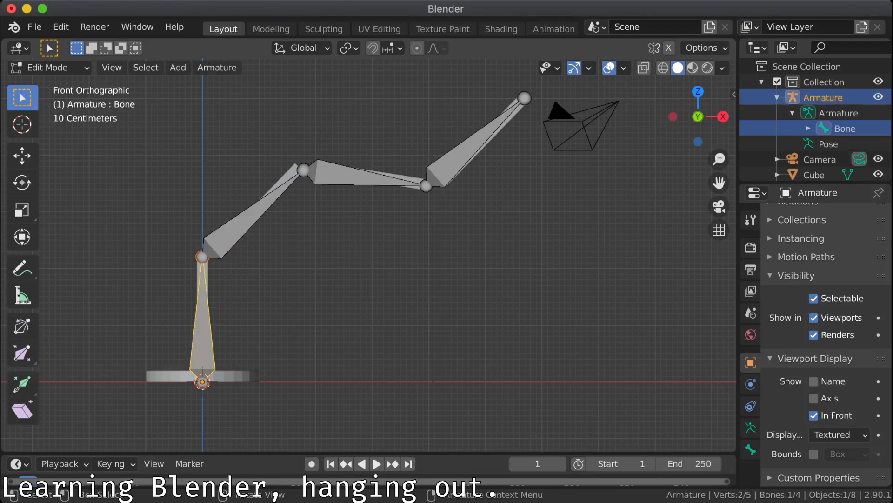
key("alt+a")
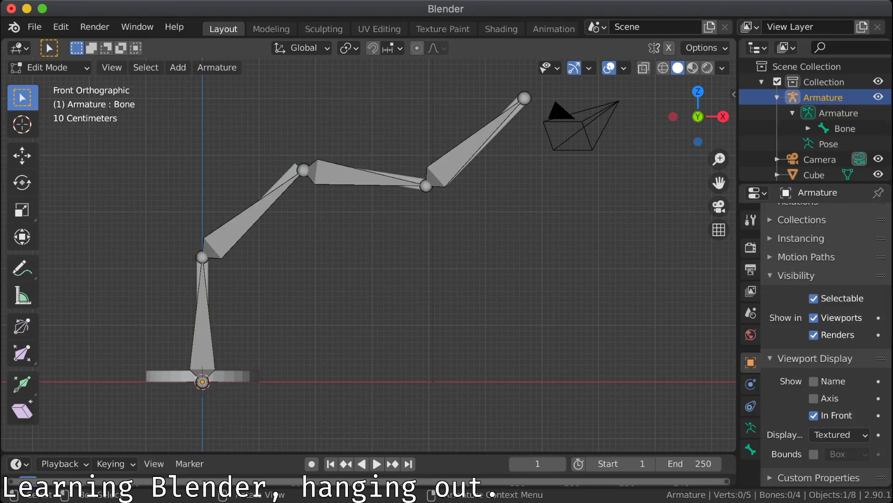
left_click(202, 321)
key("alt+a")
left_click(203, 321)
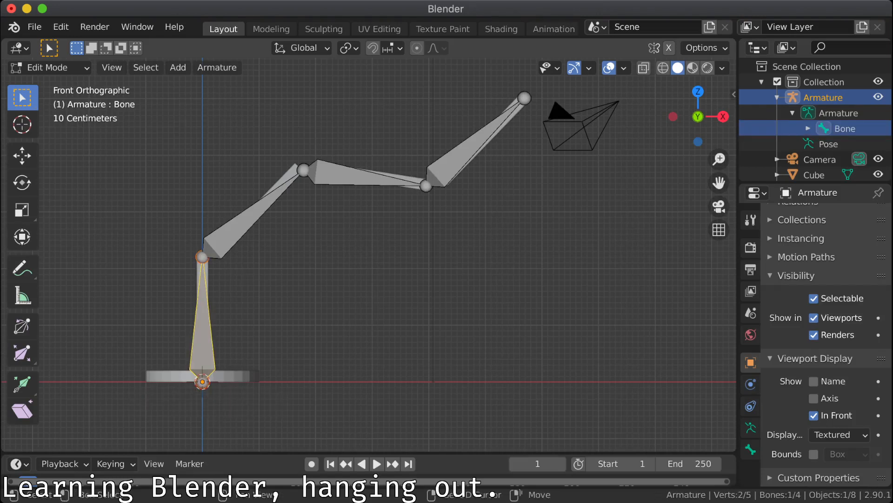
key("Tab")
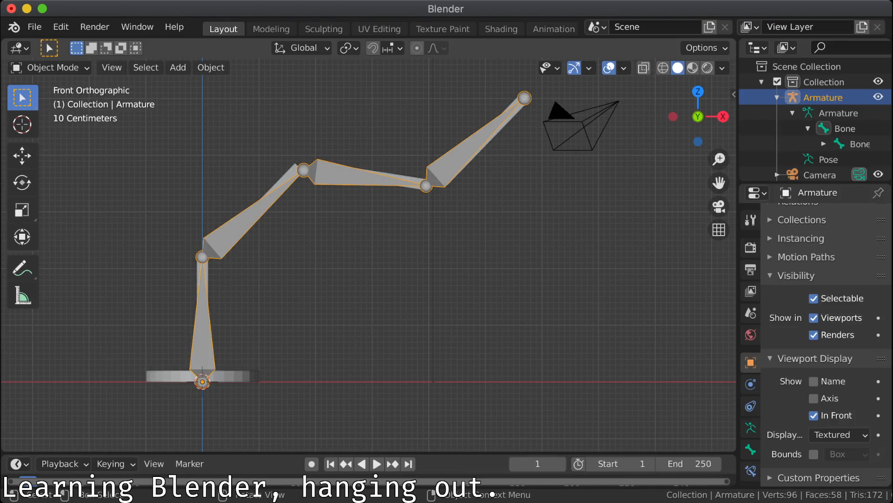
left_click_drag(321, 420, 210, 329)
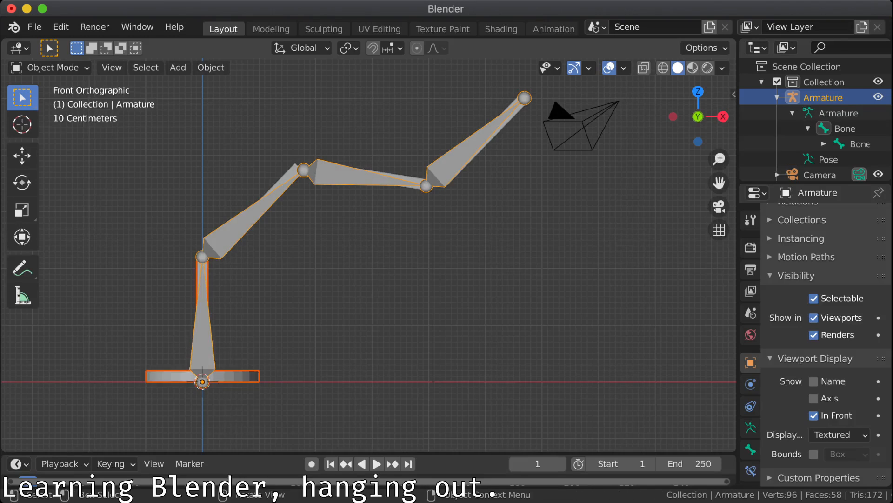
key("alt+a")
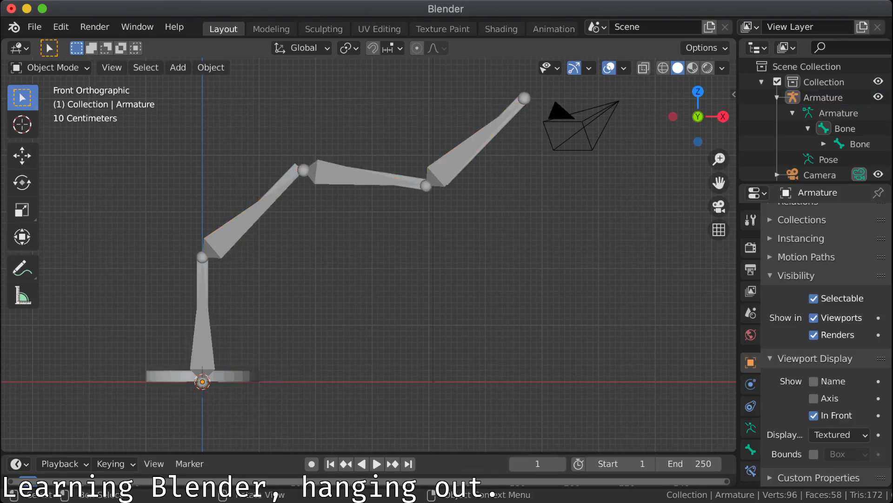
left_click_drag(285, 437, 126, 341)
key("Tab")
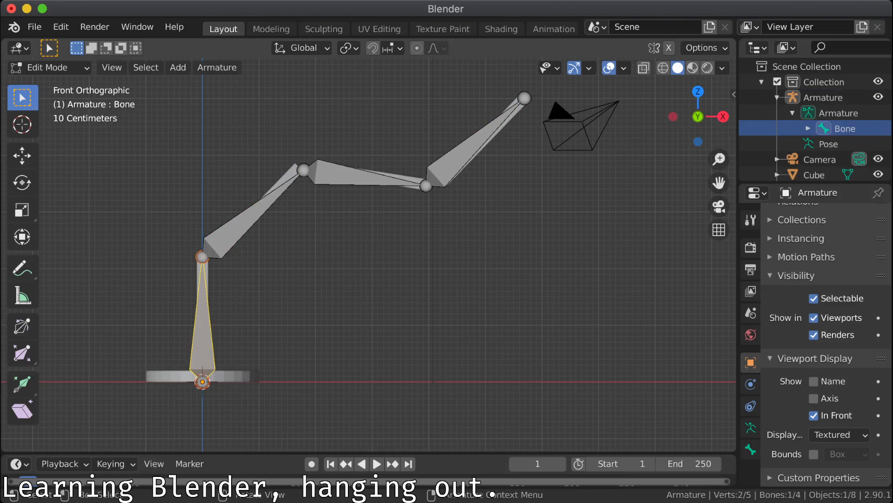
key("Tab")
key("Tab")
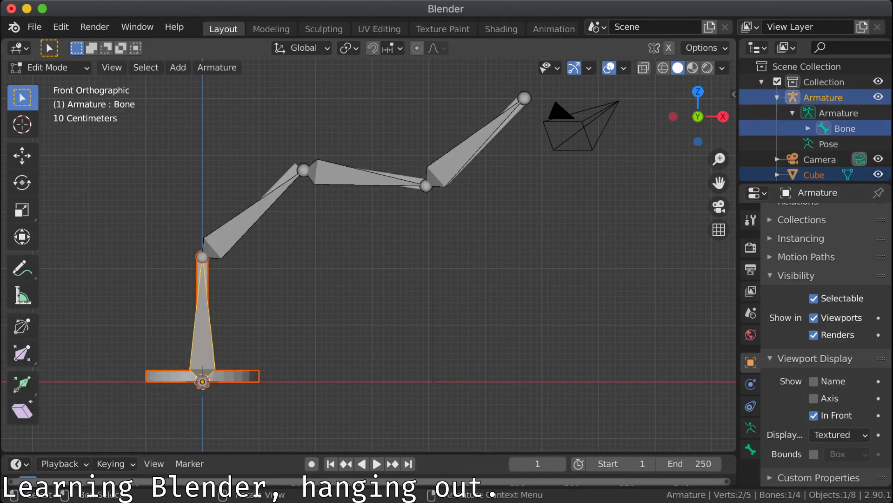
middle_click_drag(353, 275, 418, 264)
scroll(814, 120, "down", 5)
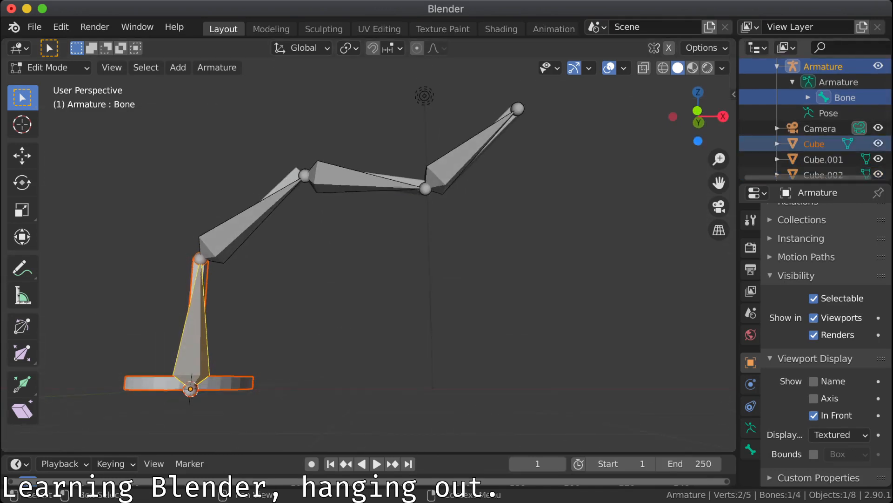
key("alt+a")
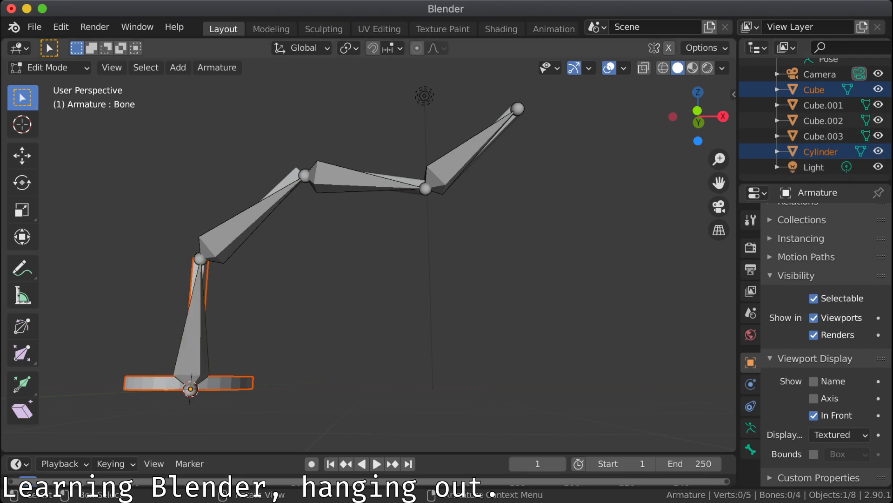
key("Tab")
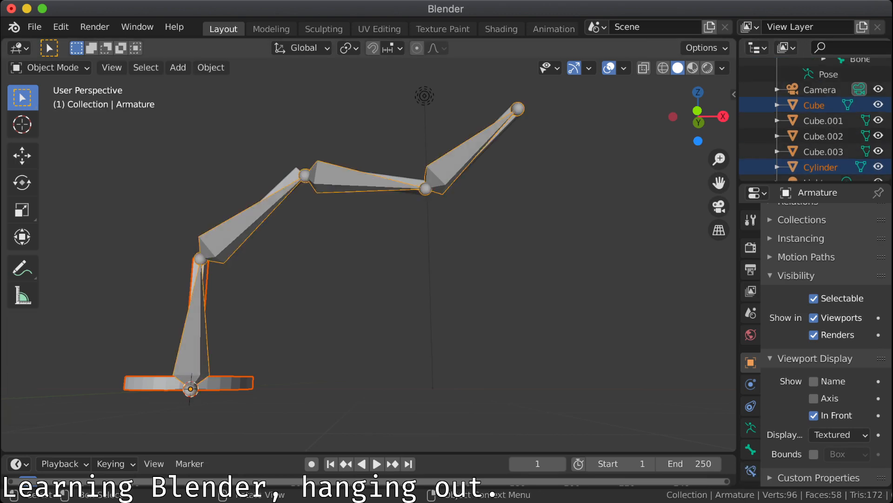
key("alt+a")
left_click(224, 383)
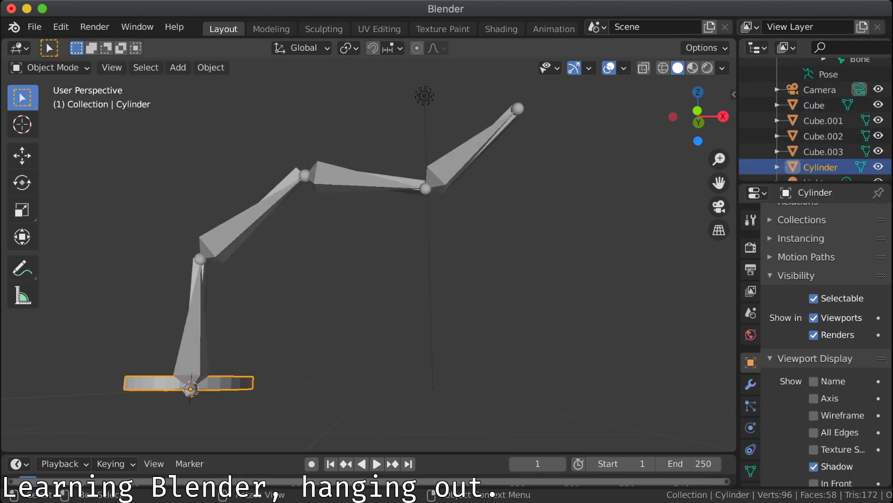
key("KP_1")
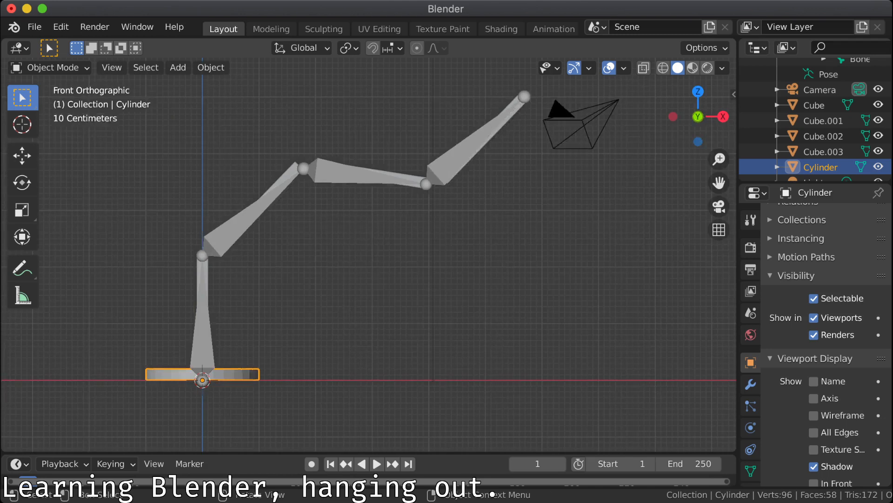
left_click(203, 326, "shift")
key("alt+a")
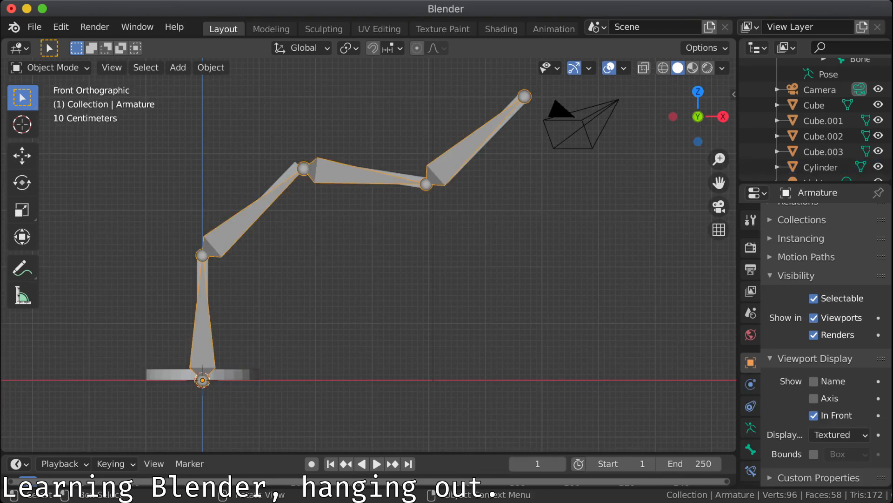
key("super+Tab")
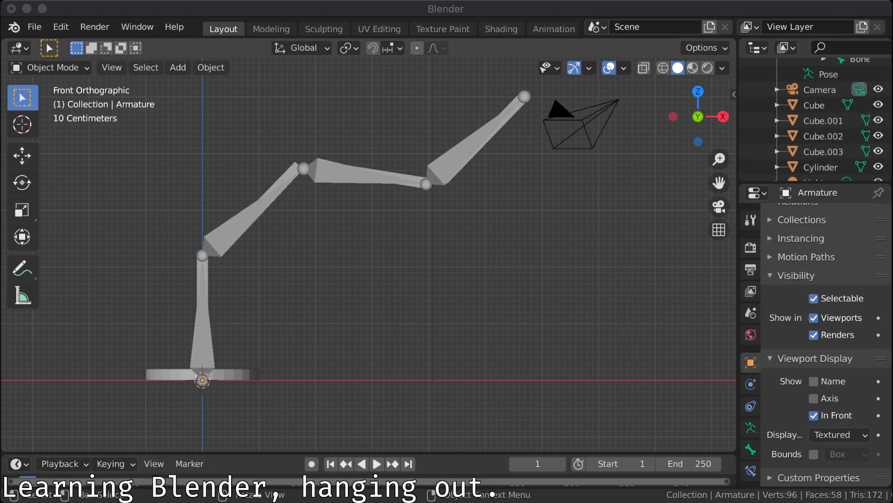
key("super+Tab")
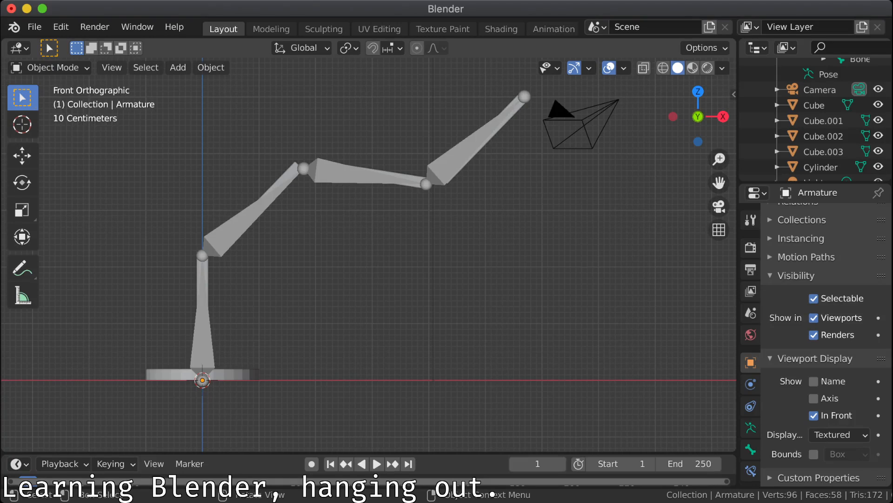
Step: Select the base cylinder and the armature, and parent the cylinder to it with the Bone option
left_click(456, 152)
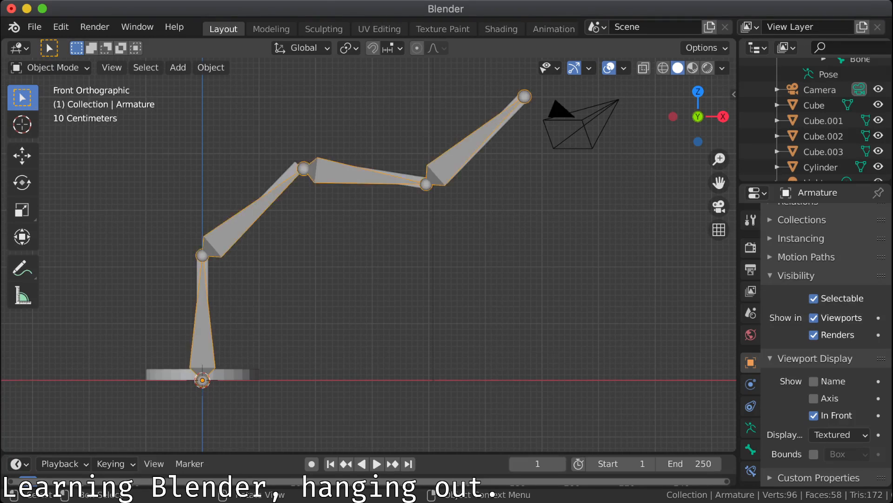
left_click(231, 374)
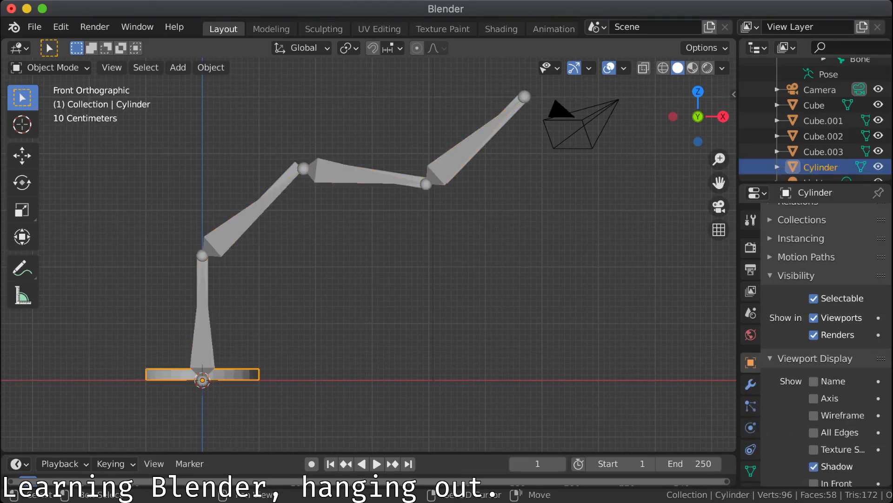
left_click(203, 347, "shift")
key("super+p")
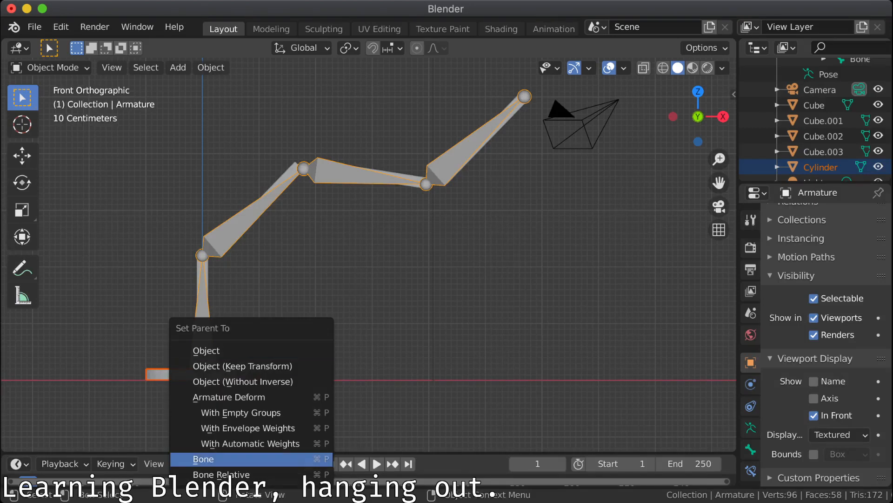
key("Return")
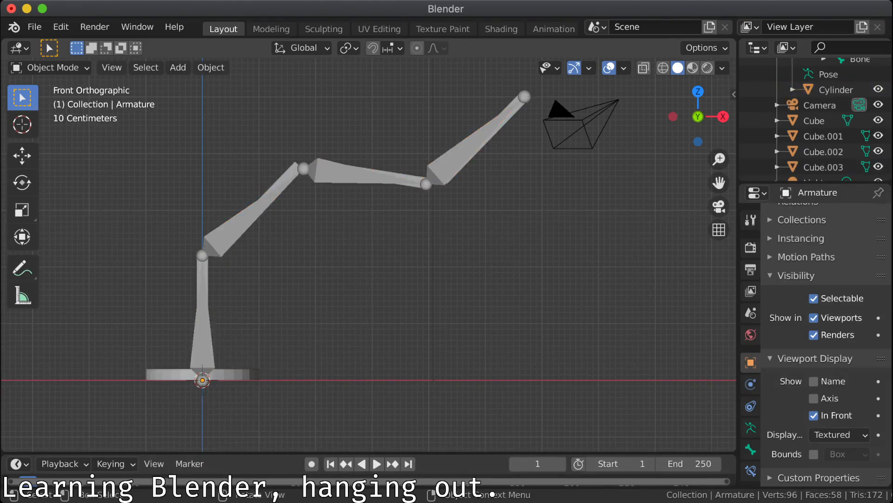
Step: Switch the viewport to wireframe shading and parent the upright post to the armature with the Bone option
left_click(232, 232)
middle_click_drag(279, 260, 508, 274)
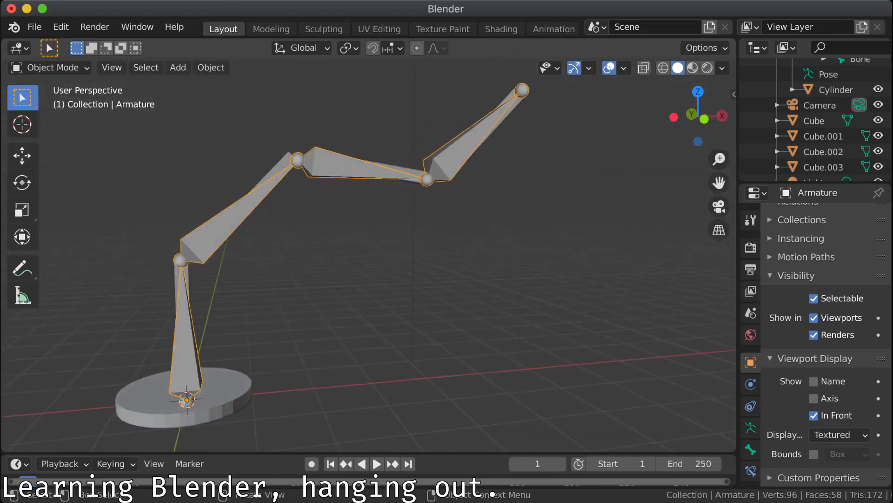
left_click(663, 68)
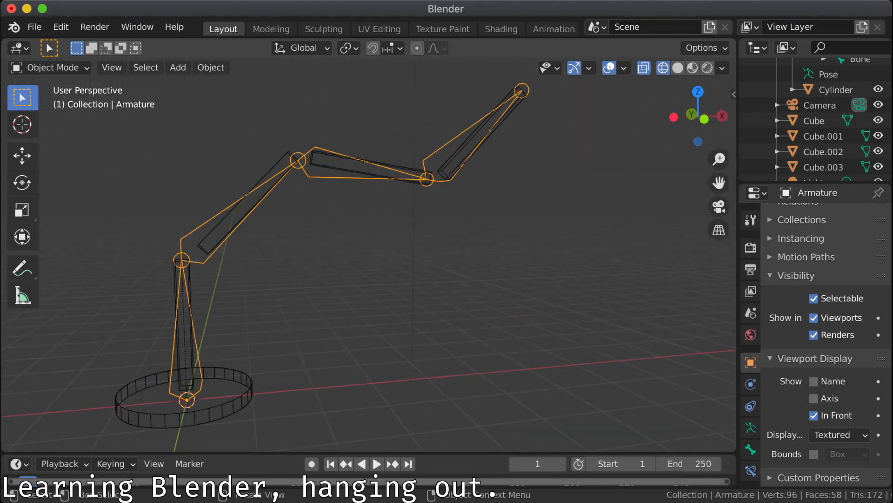
left_click(190, 326)
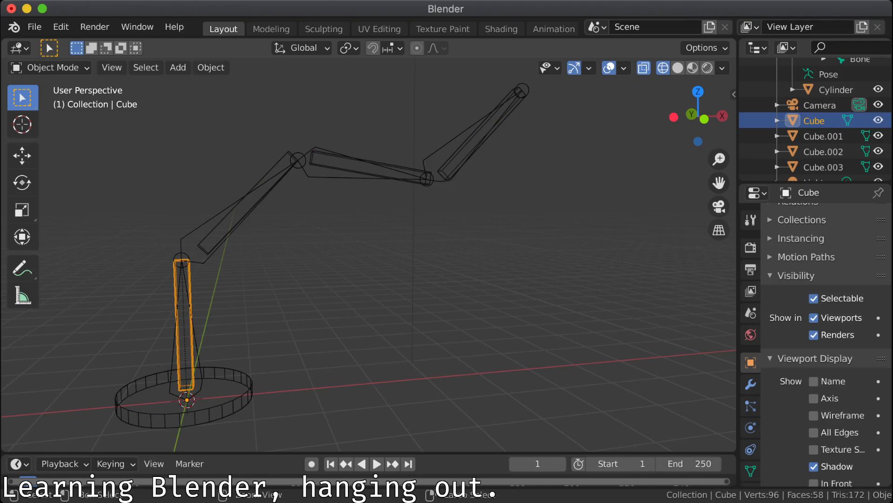
key("ctrl+z")
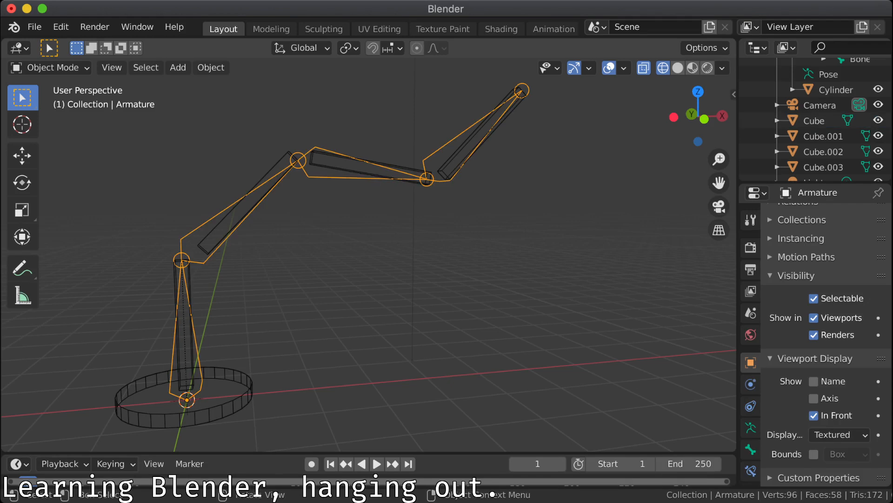
key("ctrl+shift+z")
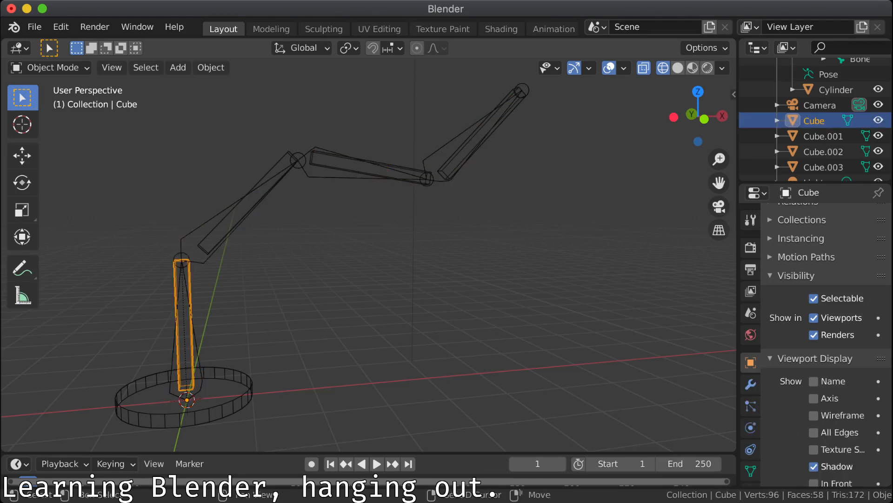
left_click(198, 356, "shift")
key("ctrl+p")
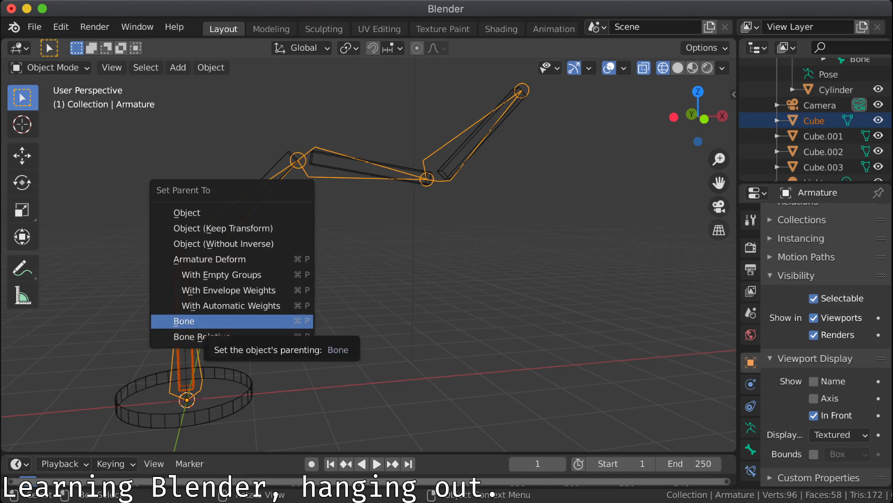
key("Return")
left_click(198, 356)
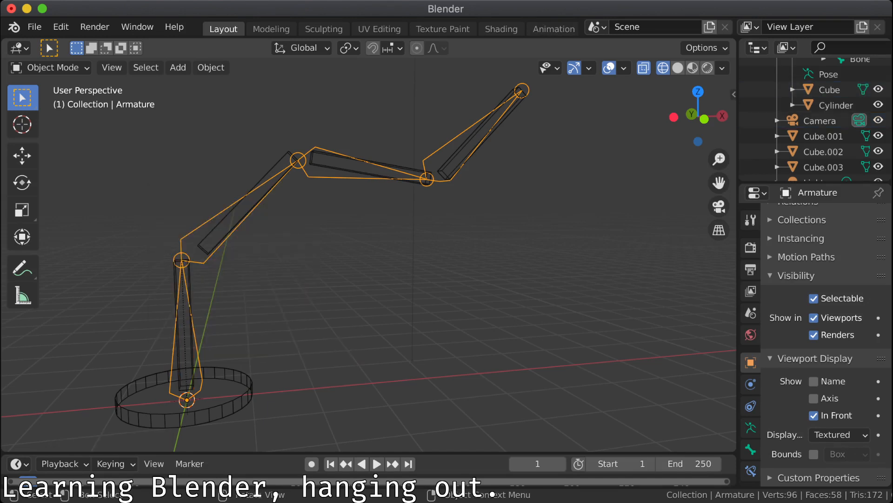
Step: Parent the first angled arm bar above the post to the armature with the Bone option
left_click(225, 218)
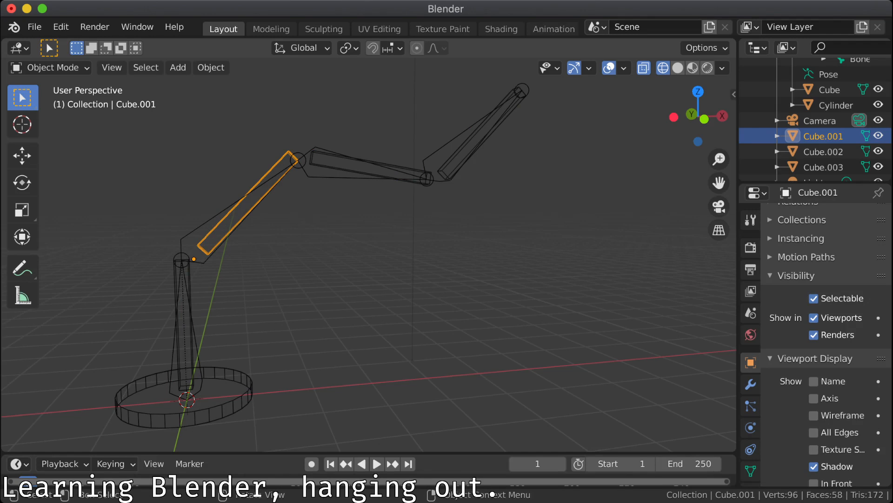
left_click(210, 219, "shift")
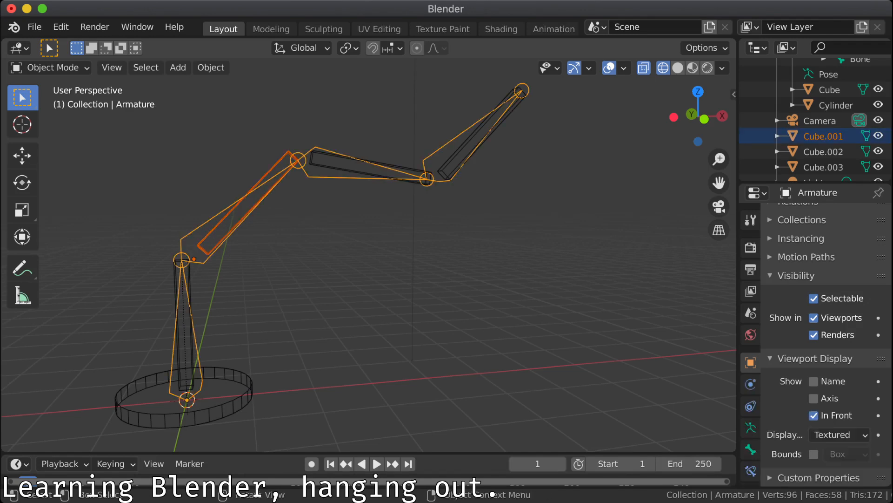
key("ctrl+p")
key("Return")
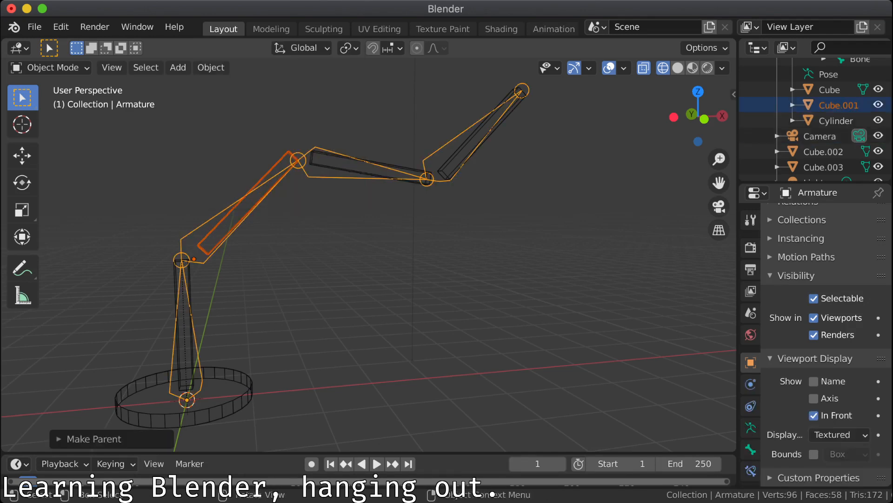
Step: Parent the second arm bar, Cube.002, to the armature with the Bone option
left_click(369, 163)
left_click(369, 163)
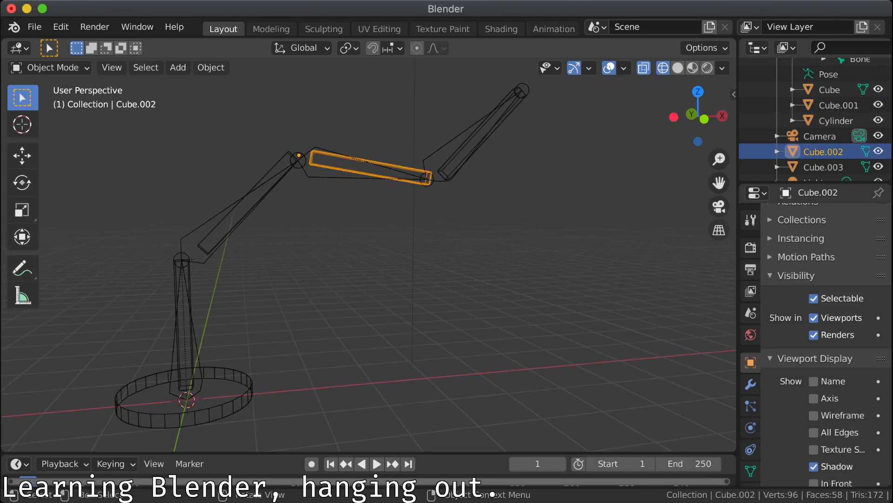
left_click(339, 166, "shift")
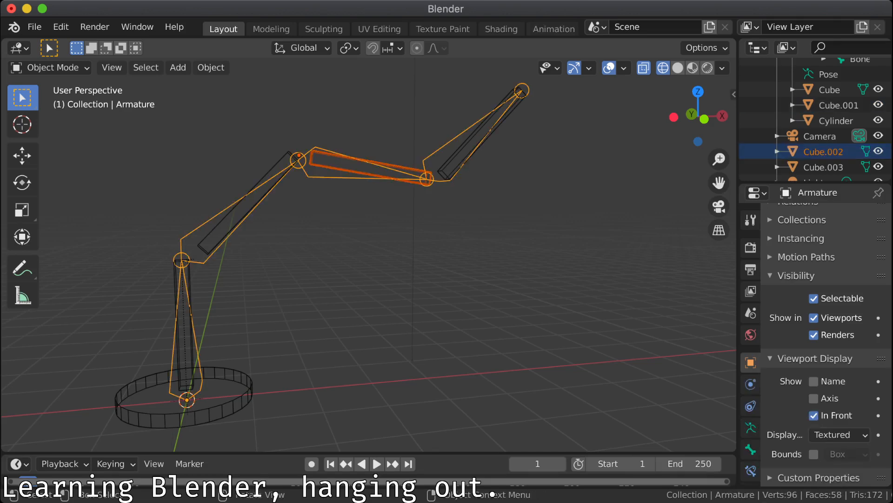
key("ctrl+p")
key("Return")
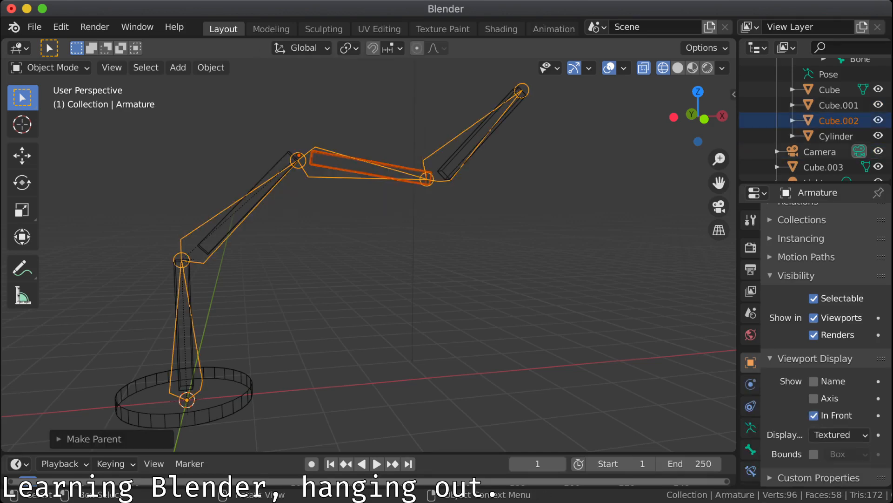
Step: Select the last arm bar and the armature with the bar active, and set their parenting with the Object option
left_click(480, 134)
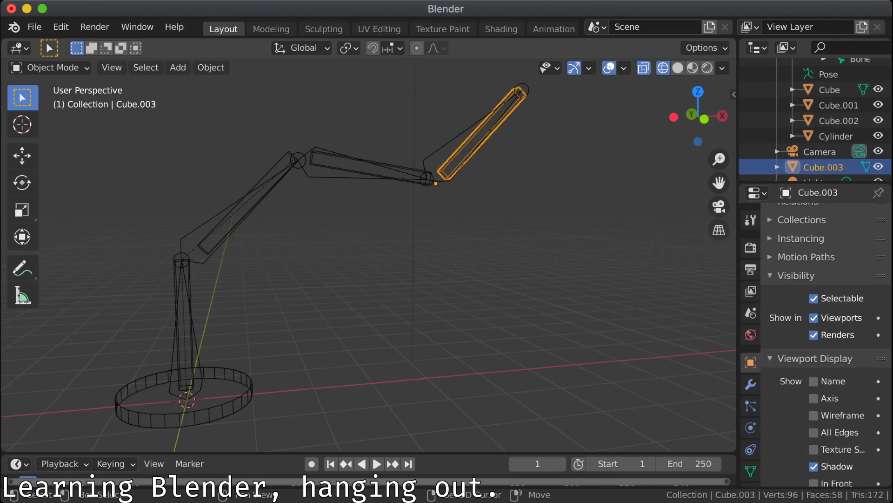
left_click_drag(438, 140, 447, 149, "shift")
key("ctrl+p")
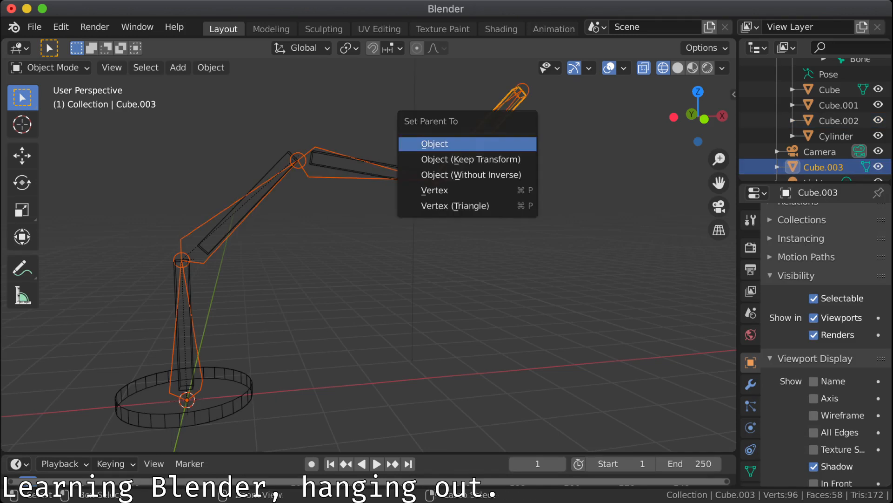
key("Return")
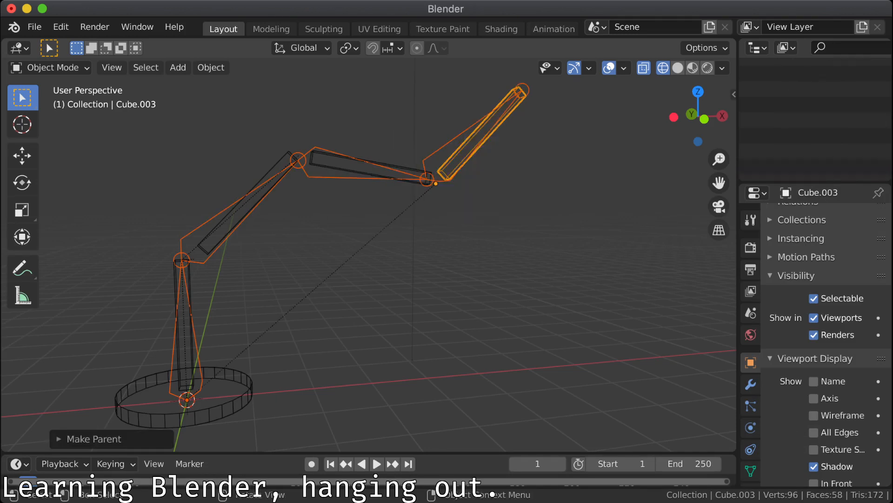
key("ctrl+p")
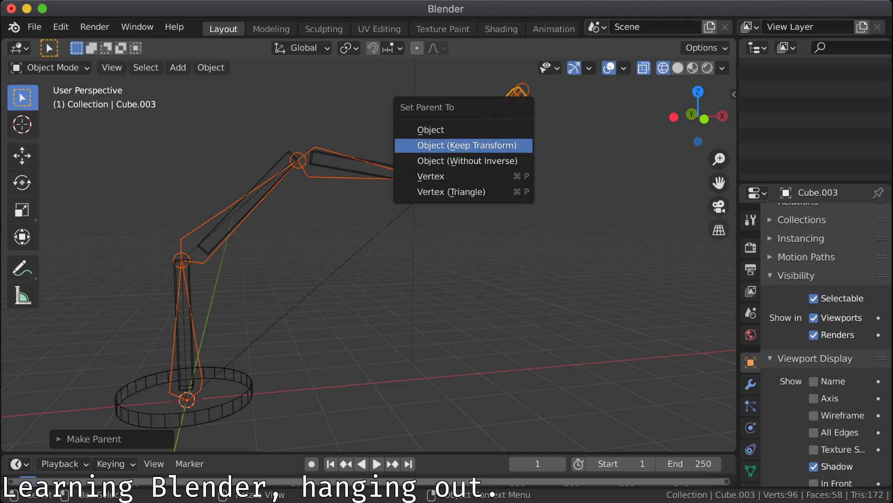
left_click(479, 247)
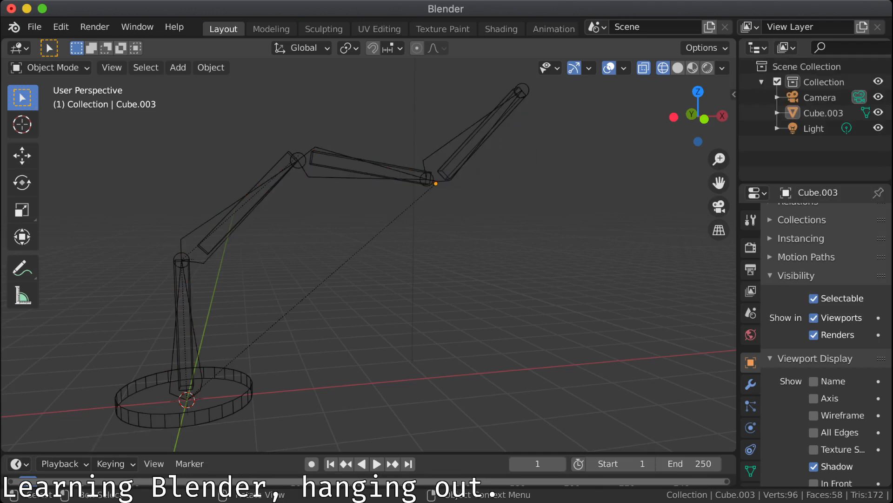
Step: Try to parent the last arm bar to the armature with the Bone option
left_click(480, 136)
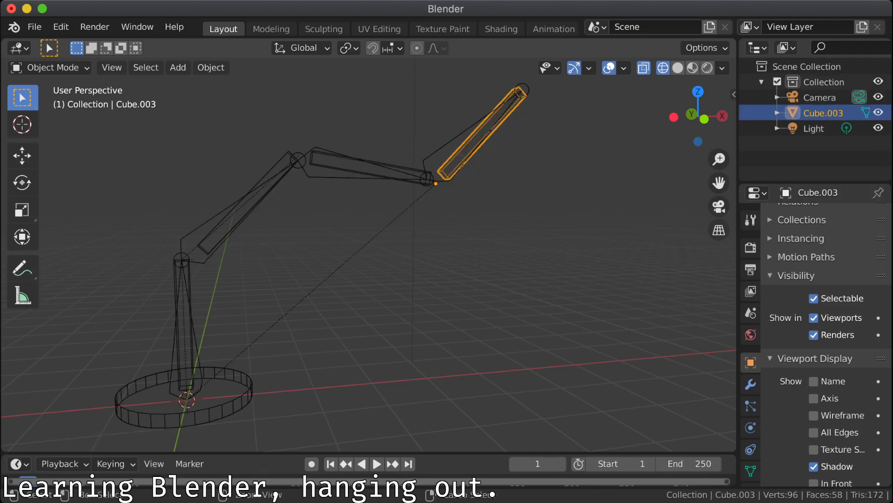
left_click(489, 131, "shift")
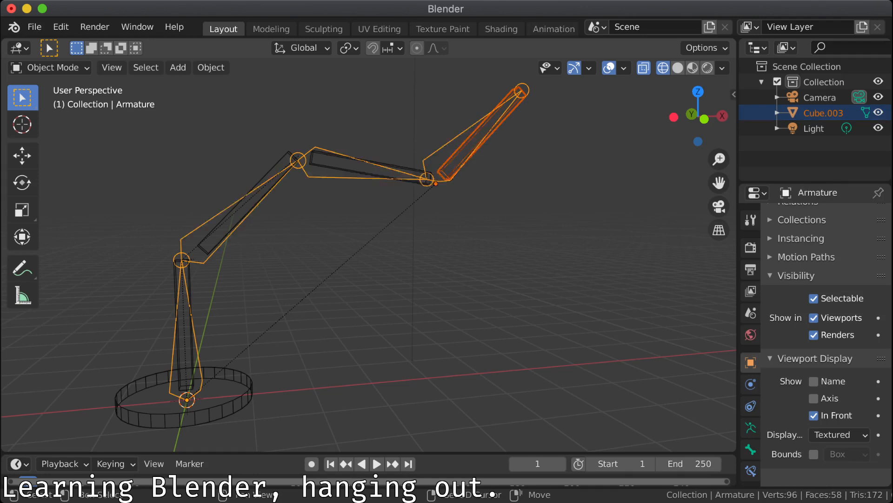
key("ctrl+p")
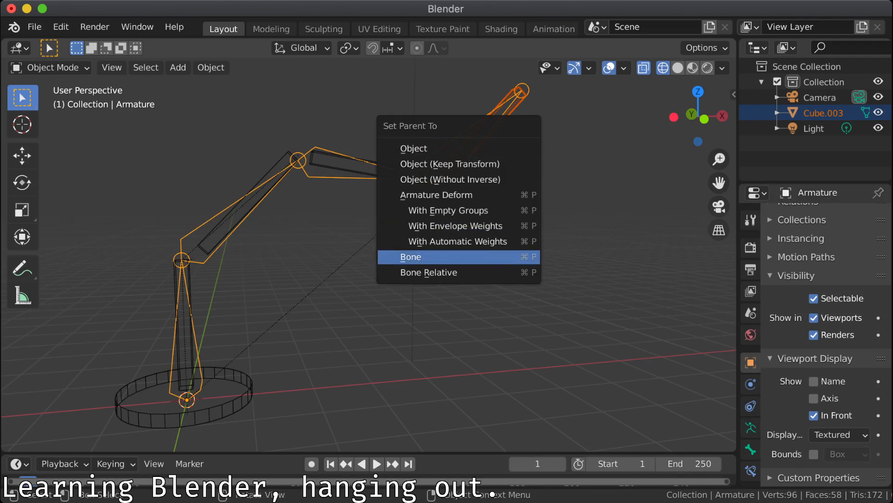
left_click(419, 256)
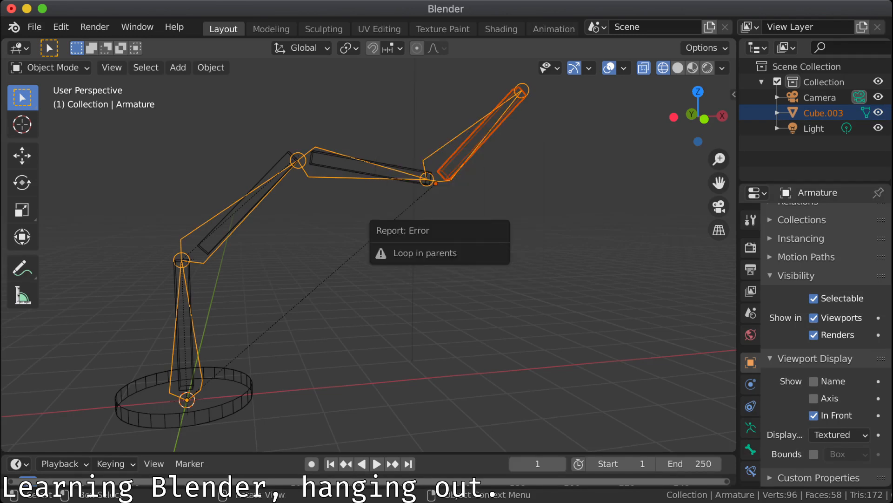
Step: Select the last arm bar and look through its object, particle and physics properties for the parent relationship
left_click(482, 133)
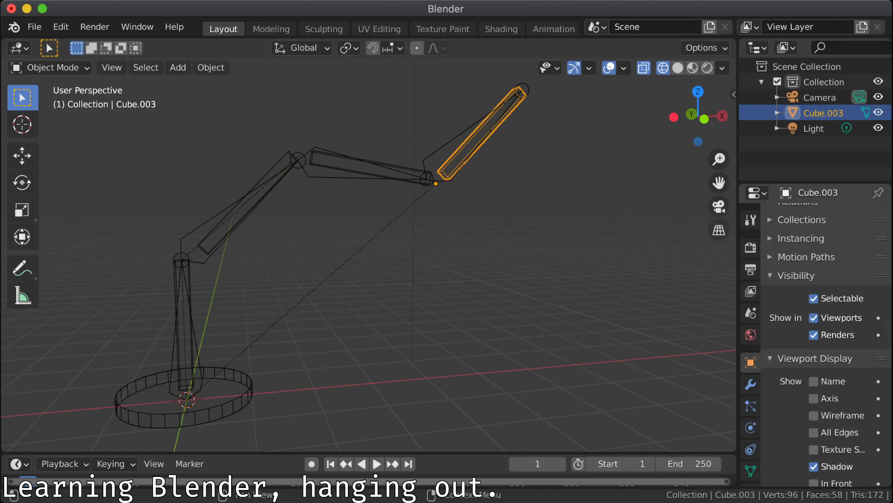
scroll(826, 326, "up", 5)
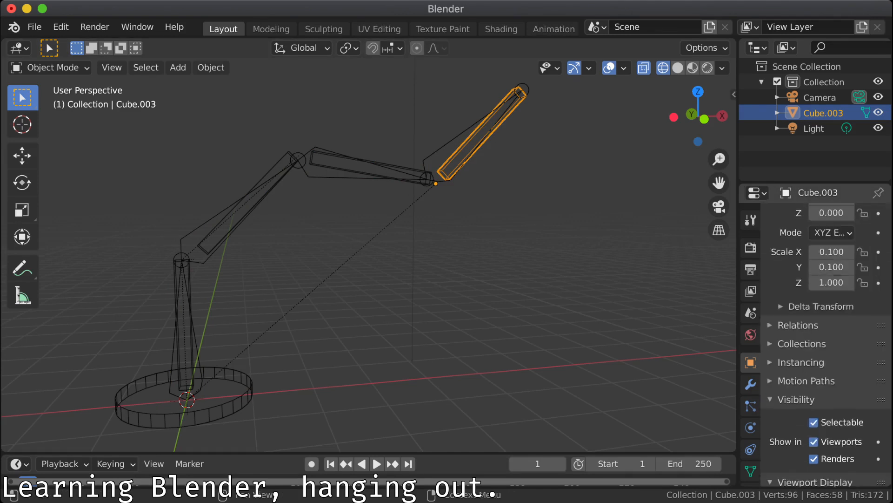
scroll(826, 326, "up", 3)
left_click(750, 406)
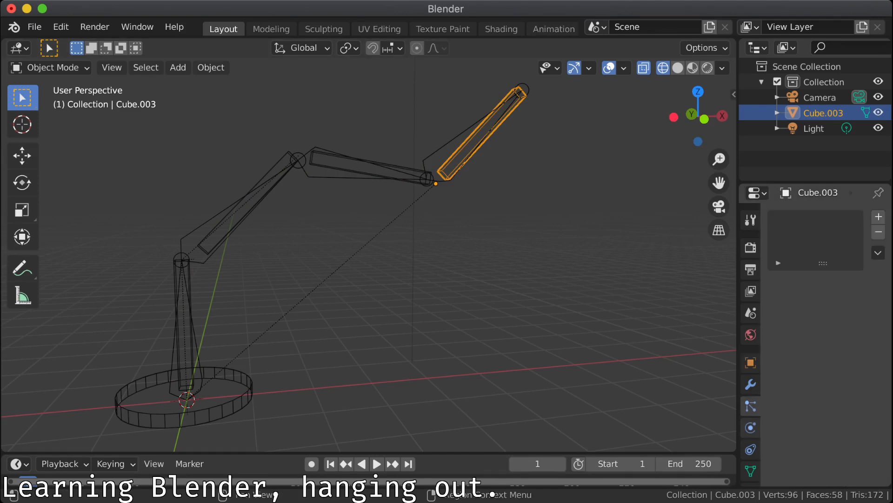
scroll(750, 344, "down", 3)
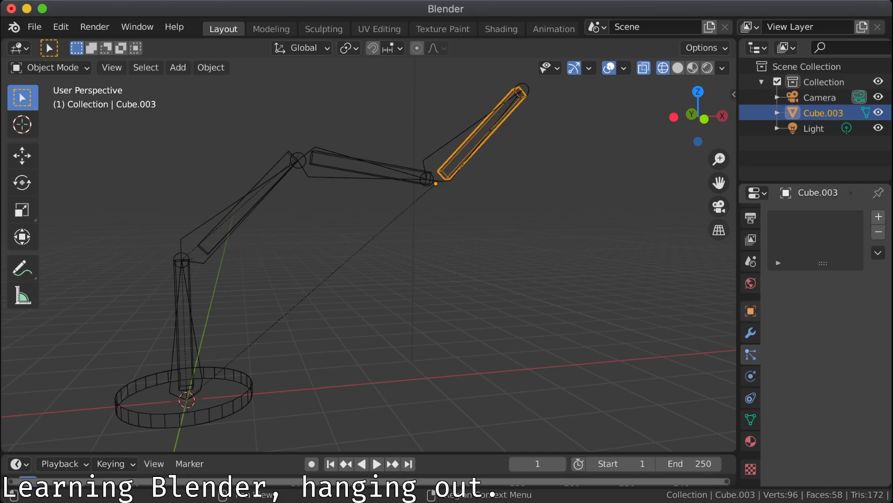
left_click(751, 376)
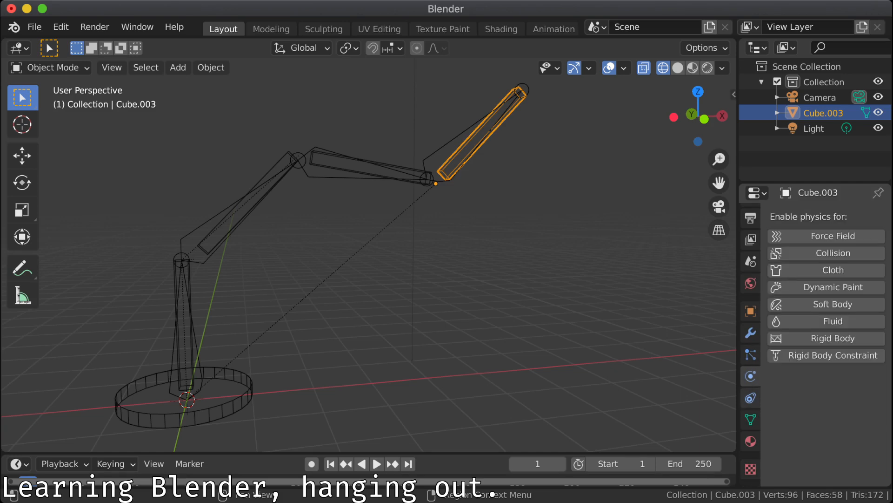
Step: Expand Cube.003 in the outliner, widen the side editors and examine the objects nested beneath it
left_click(777, 113)
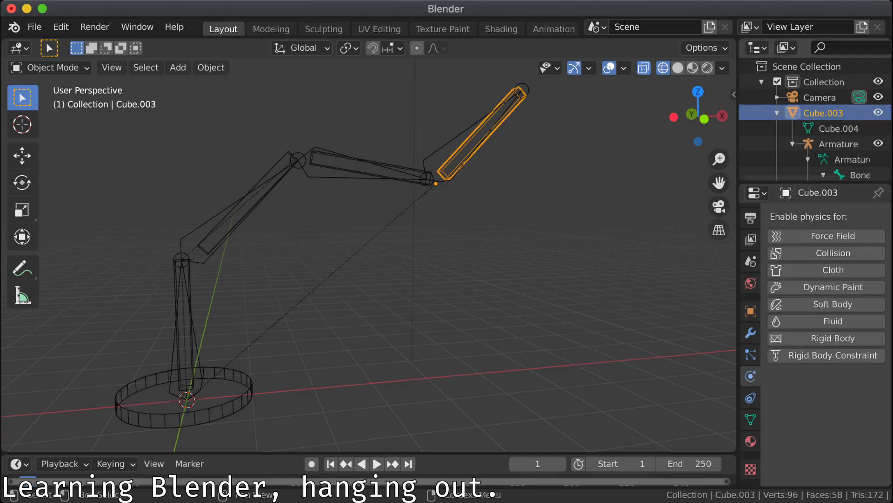
scroll(819, 135, "down", 2)
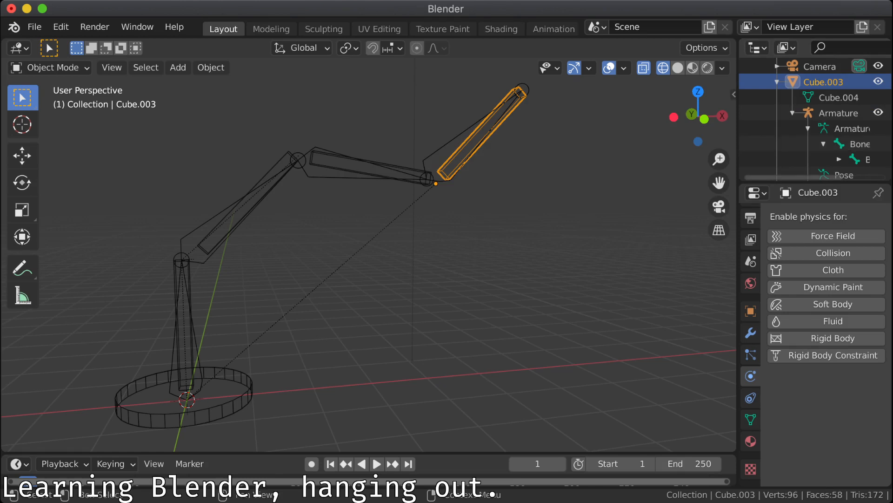
left_click_drag(738, 279, 591, 280)
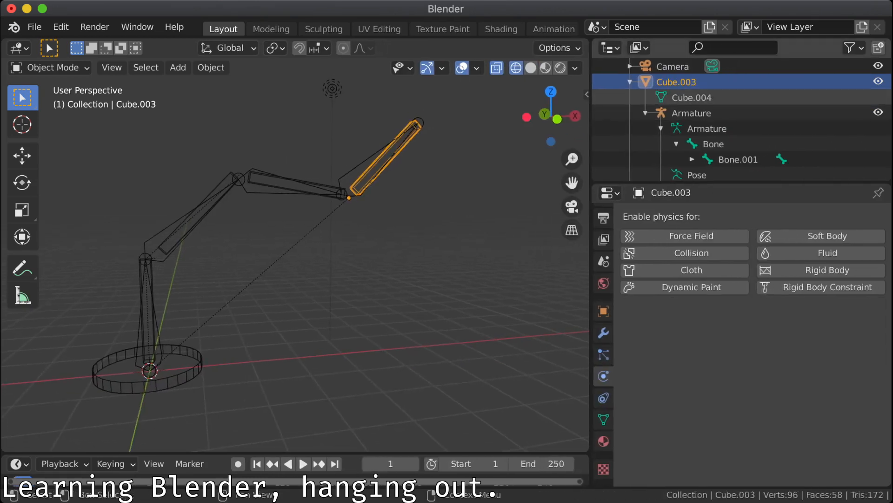
scroll(819, 145, "down", 2)
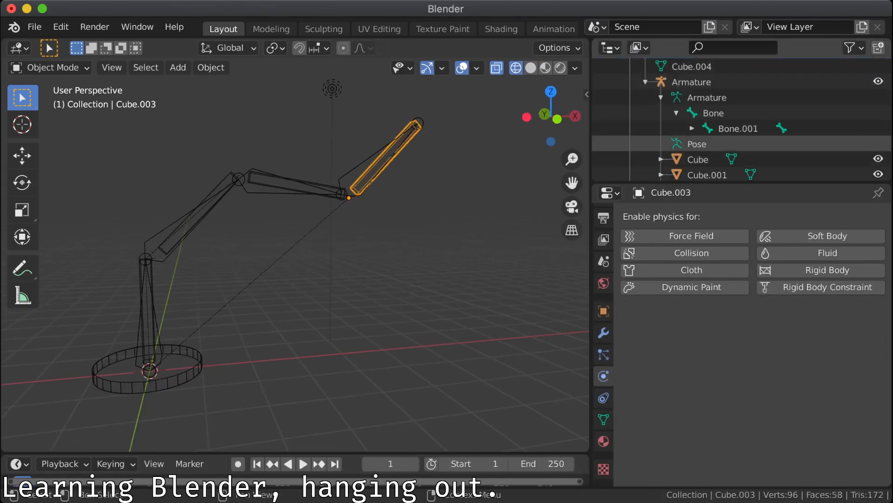
scroll(791, 158, "down", 3)
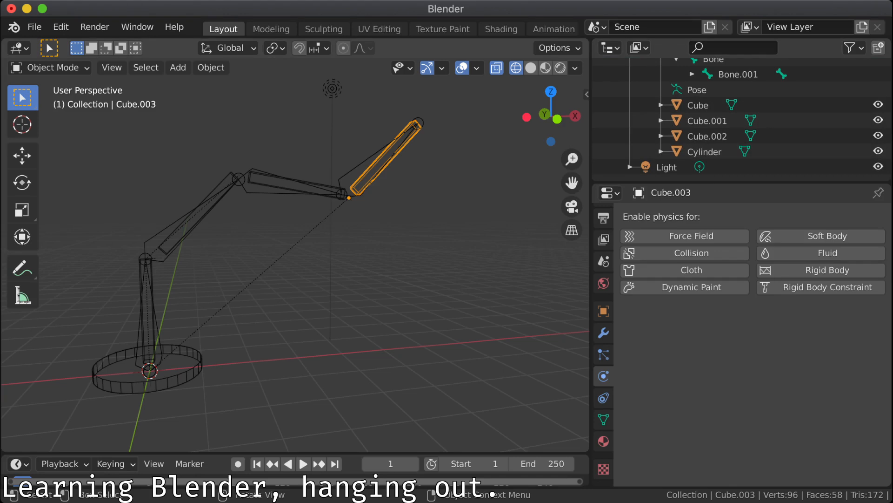
Step: Switch to the front orthographic view, frame the last arm segment closely and select its bar
key("alt+a")
key("KP_1")
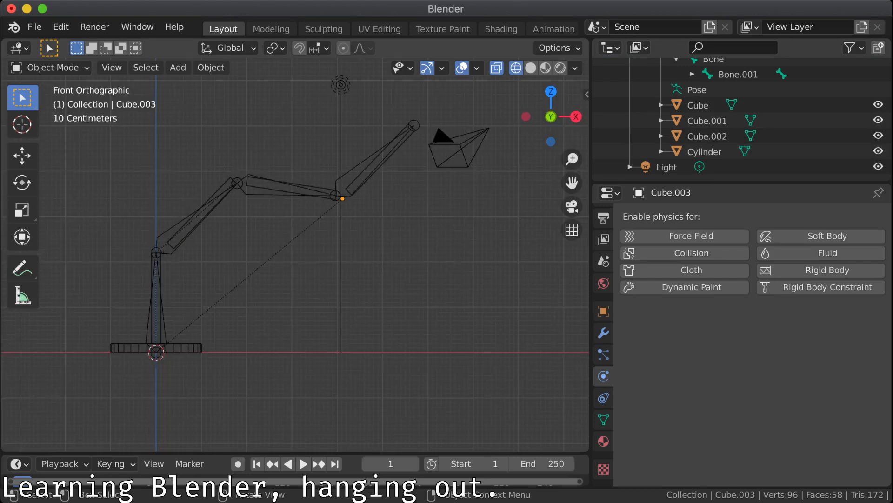
left_click(367, 158)
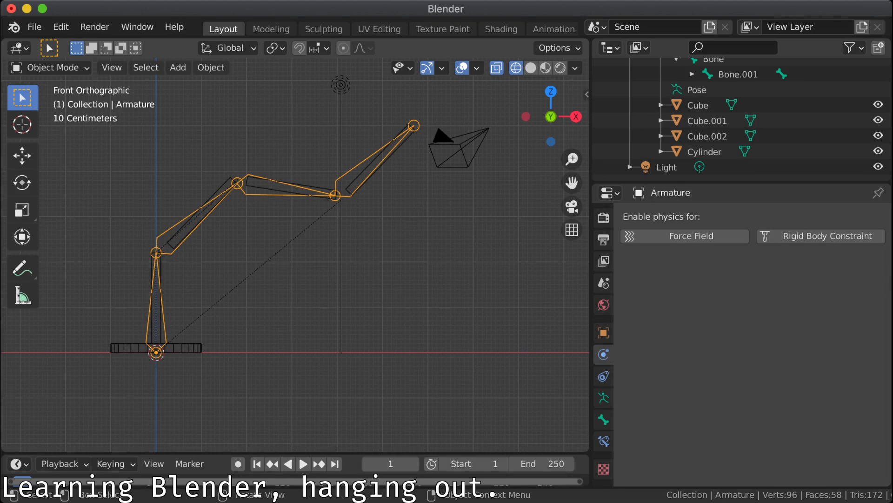
scroll(296, 255, "up", 5)
middle_click_drag(298, 186, 278, 342, "shift")
middle_click_drag(446, 181, 313, 264, "shift")
left_click(342, 254)
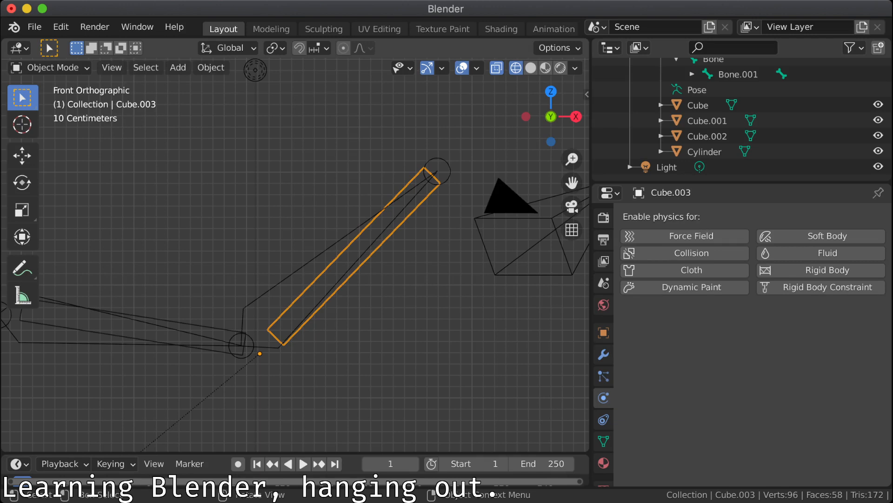
Step: Try to clear the last arm bar's parent with the Clear and Keep Transformation option
scroll(742, 120, "up", 6)
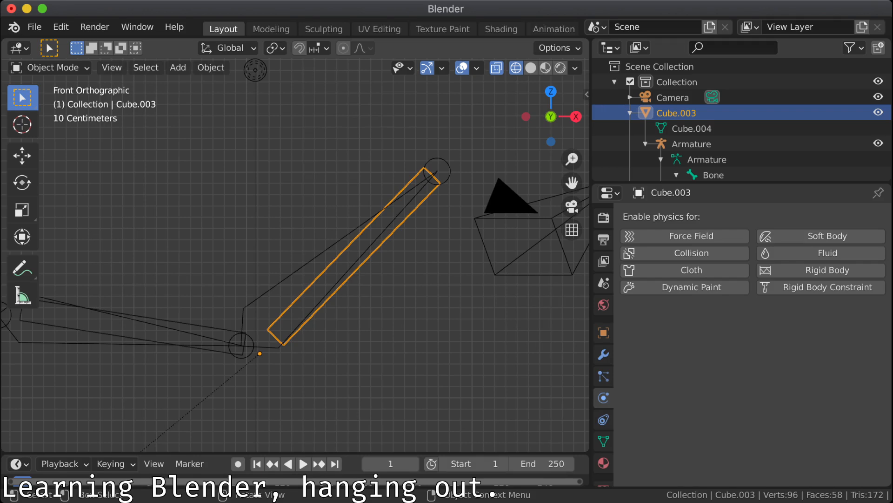
right_click(424, 174)
key("Escape")
key("alt+a")
left_click_drag(404, 163, 418, 175)
key("alt+p")
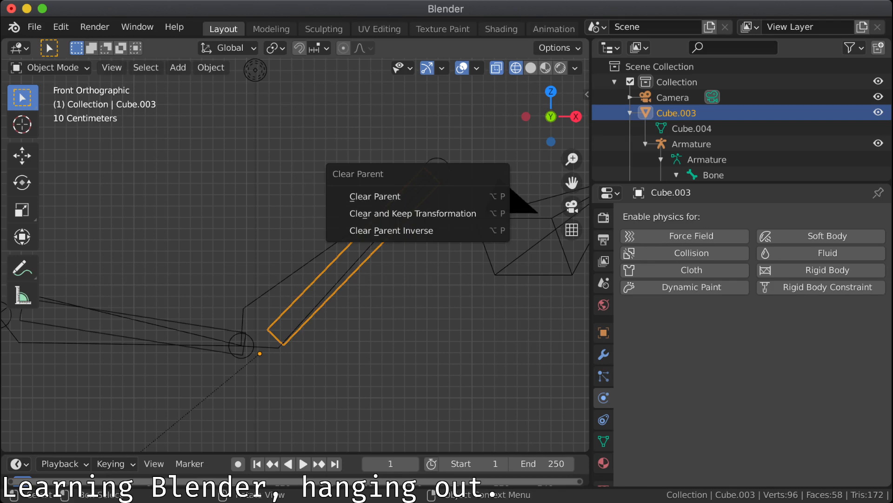
left_click(417, 213)
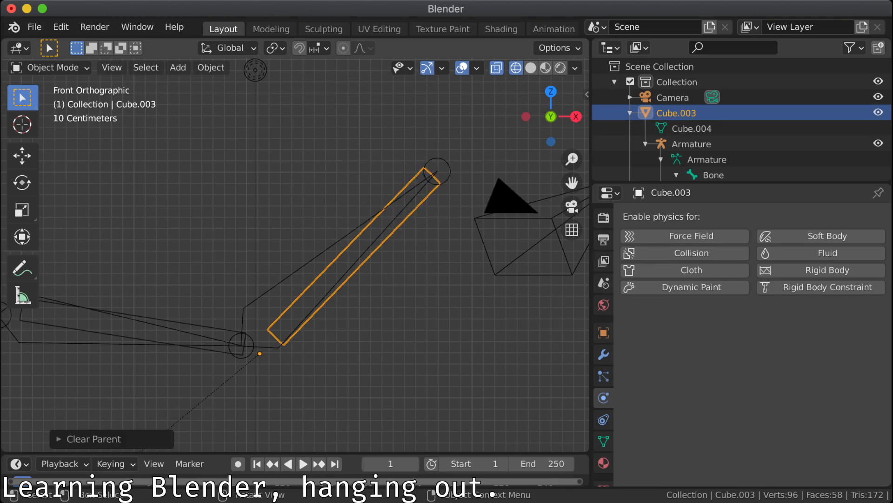
key("alt+a")
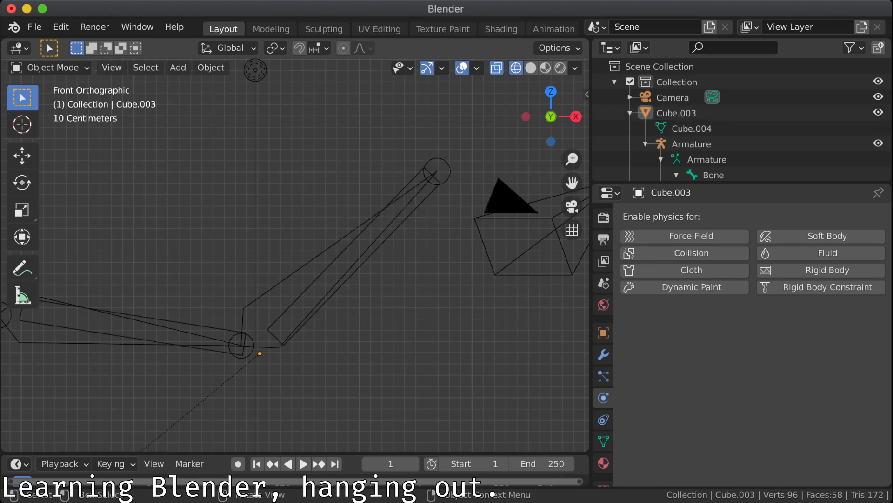
left_click(356, 259)
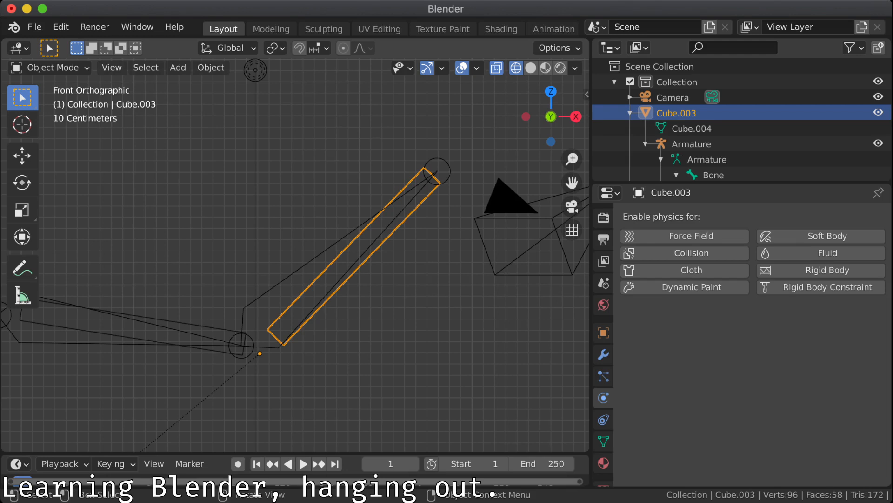
left_click(321, 254, "shift")
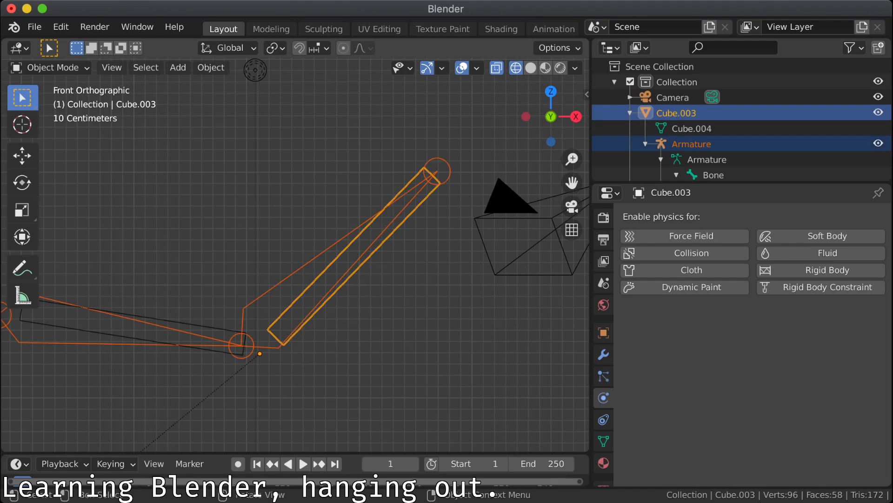
key("ctrl+p")
key("Escape")
key("ctrl+p")
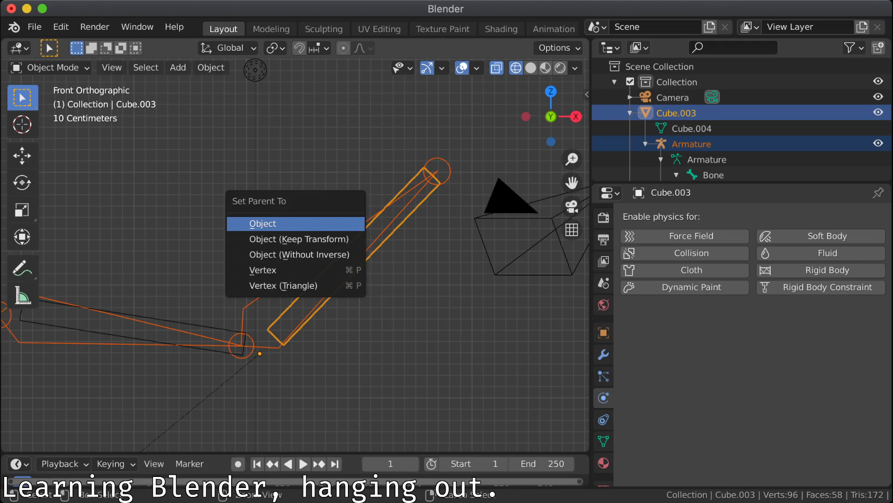
key("Escape")
key("alt+a")
Step: Select the last arm bar with the armature active, try to parent the bar to it, and deselect everything
left_click(363, 251)
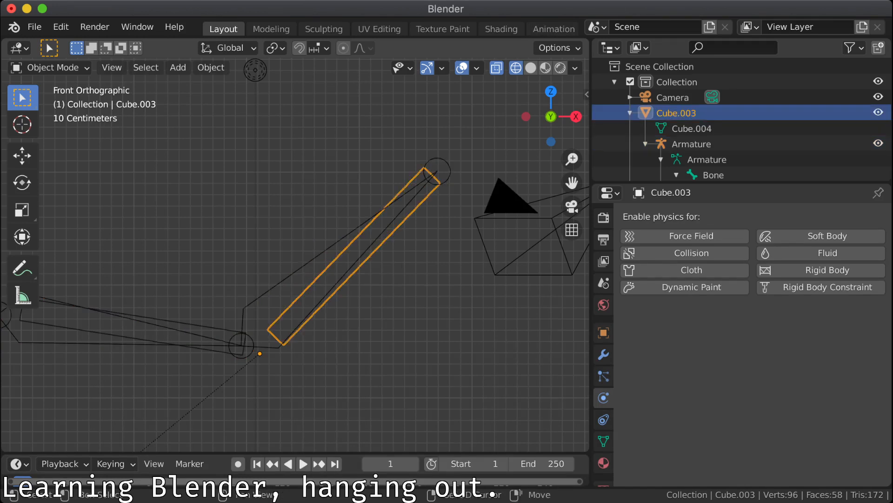
left_click(363, 252, "shift")
key("ctrl+p")
key("Return")
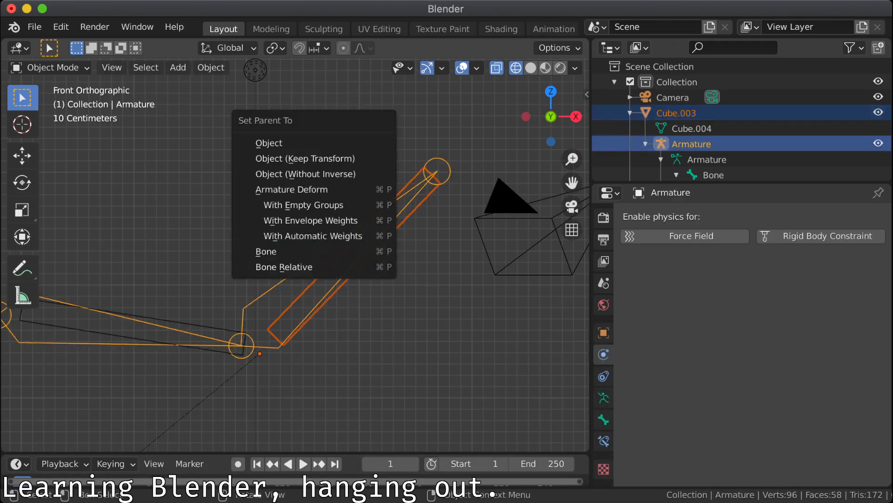
key("alt+a")
left_click(676, 112)
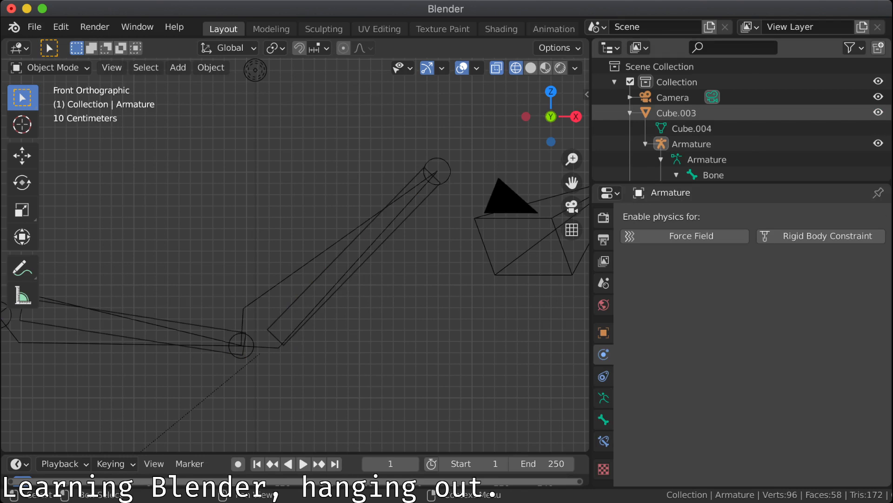
Step: Undo the recent selection and parenting changes back to before the armature was parented to Cube.003, with only that bar selected
right_click(676, 111)
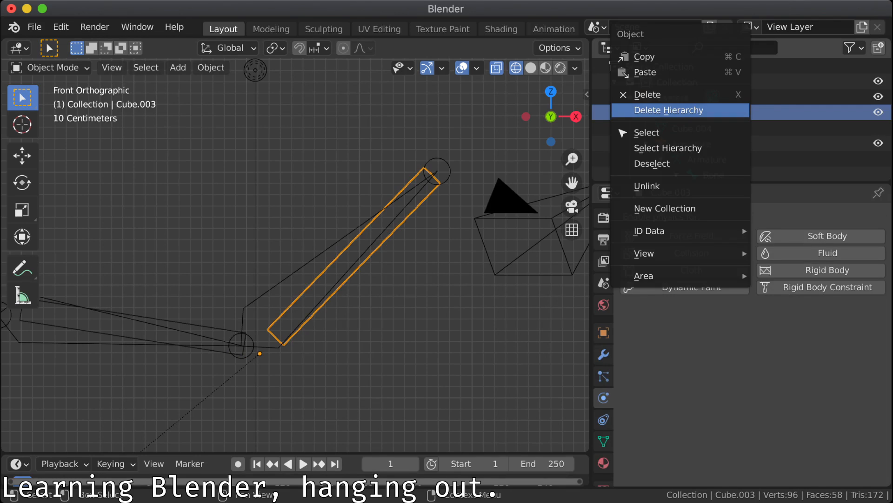
key("alt+a")
key("ctrl+z")
key("ctrl+z")
key("ctrl+z")
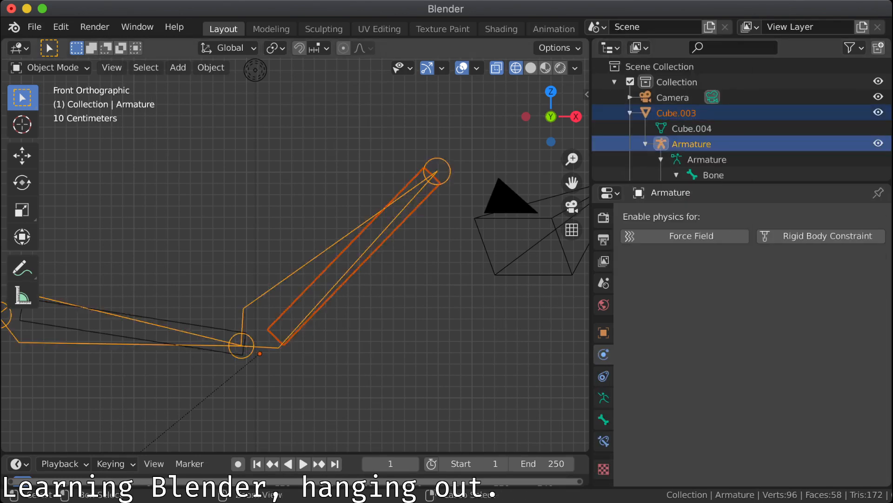
key("ctrl+z")
key("ctrl+z")
key("ctrl+z")
key("ctrl+z")
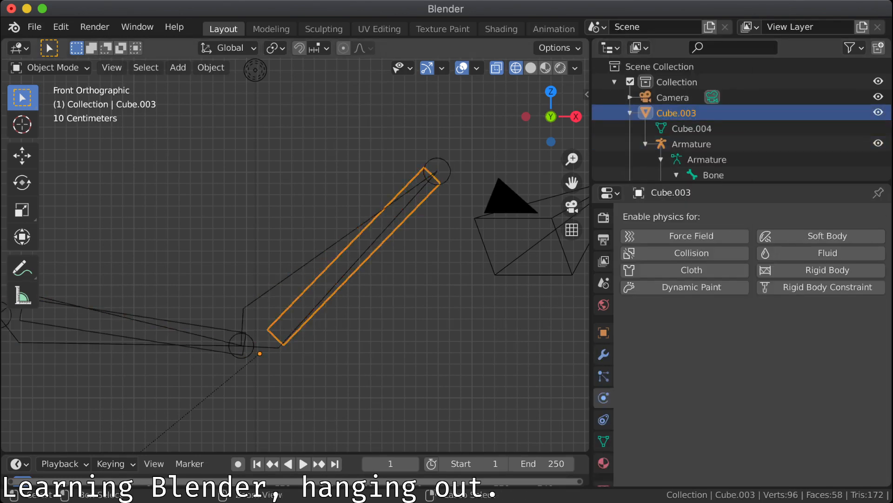
key("ctrl+z")
key("ctrl+z")
key("ctrl+z")
key("ctrl+z")
key("ctrl+z")
key("ctrl+z")
key("ctrl+z")
key("ctrl+z")
key("ctrl+z")
key("ctrl+z")
key("ctrl+z")
key("ctrl+z")
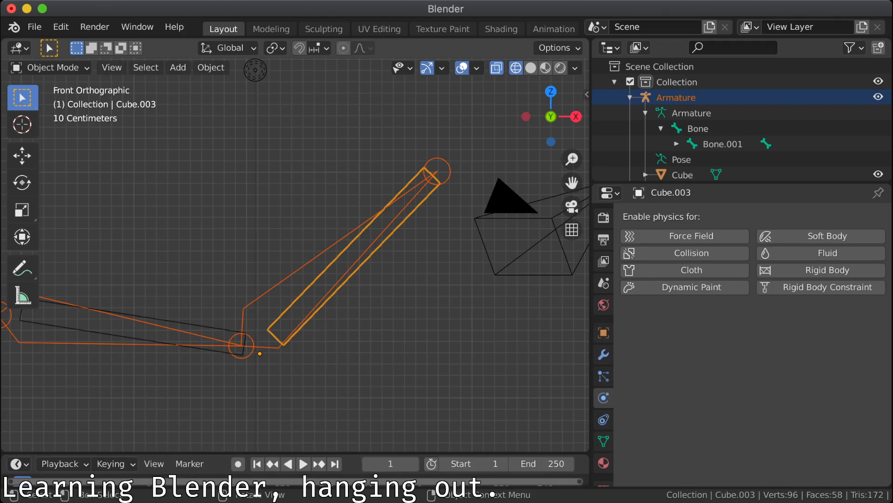
key("alt+a")
key("ctrl+z")
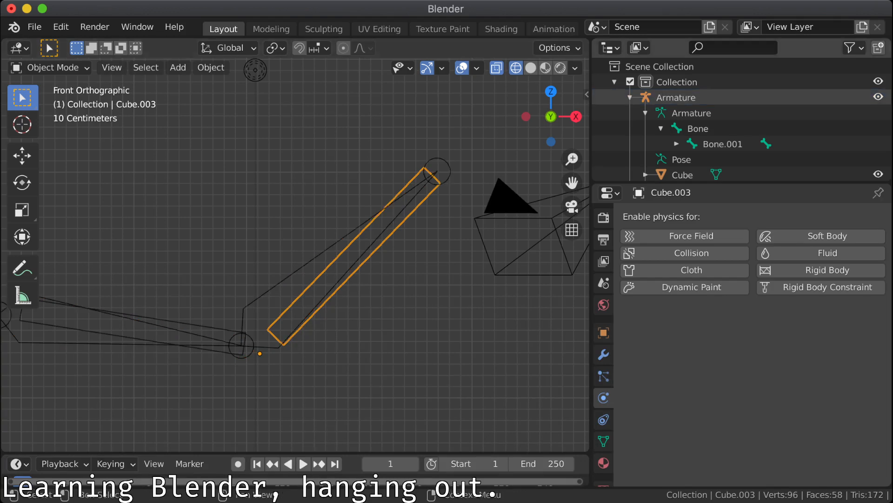
Step: Add the armature to the selection as the active object and parent the last arm bar to it with the Bone option
scroll(741, 129, "down", 2)
scroll(741, 128, "down", 5)
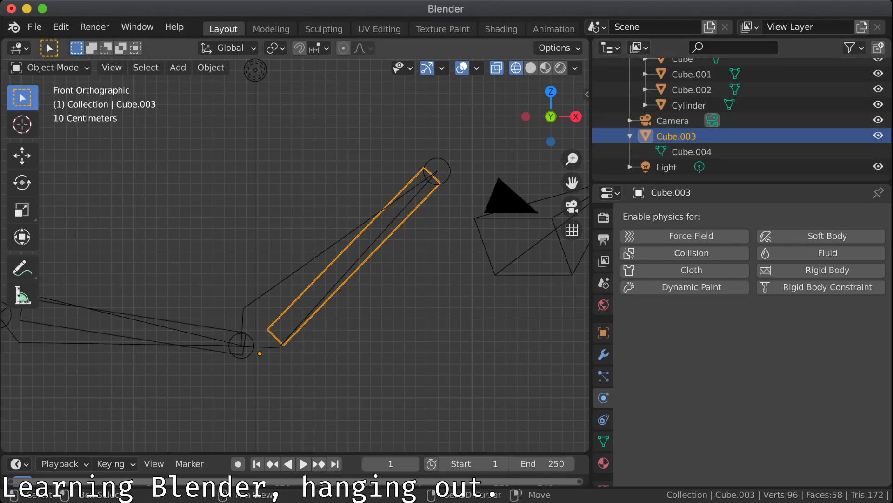
left_click(326, 250, "shift")
key("ctrl+p")
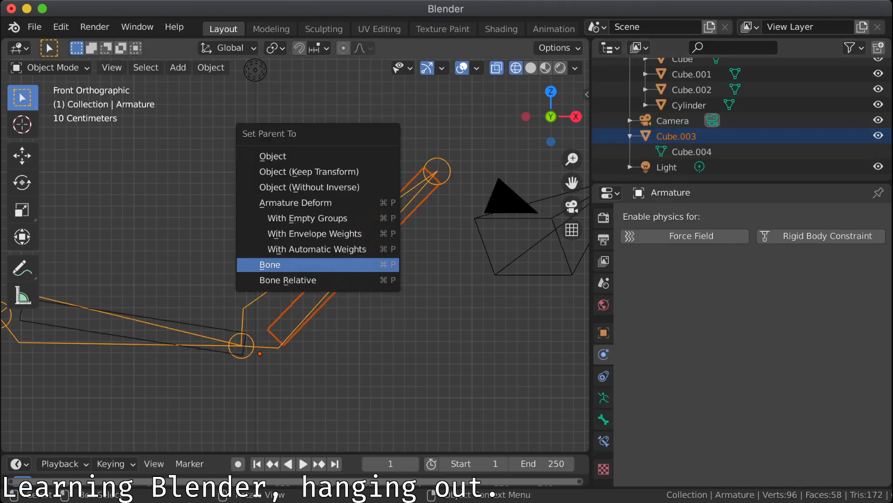
key("Return")
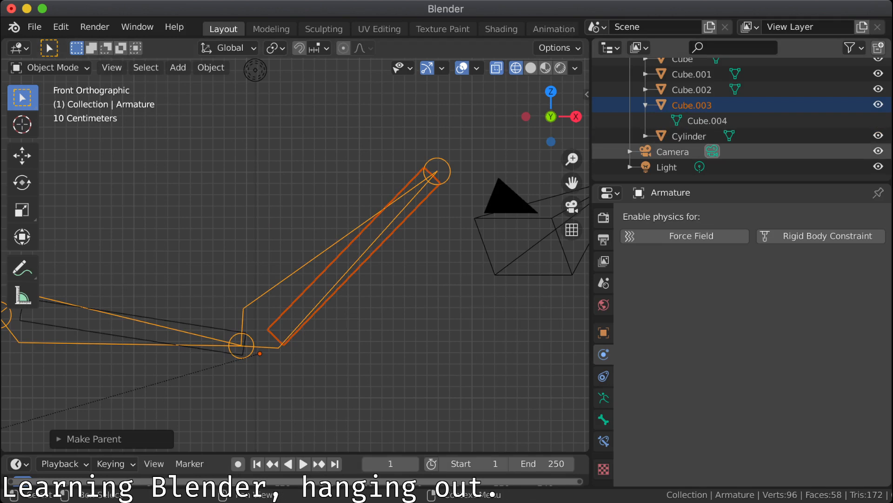
Step: Examine the objects nested beneath the armature in the outliner, select the armature and frame the whole arm from the front
scroll(742, 119, "up", 3)
scroll(742, 105, "up", 3)
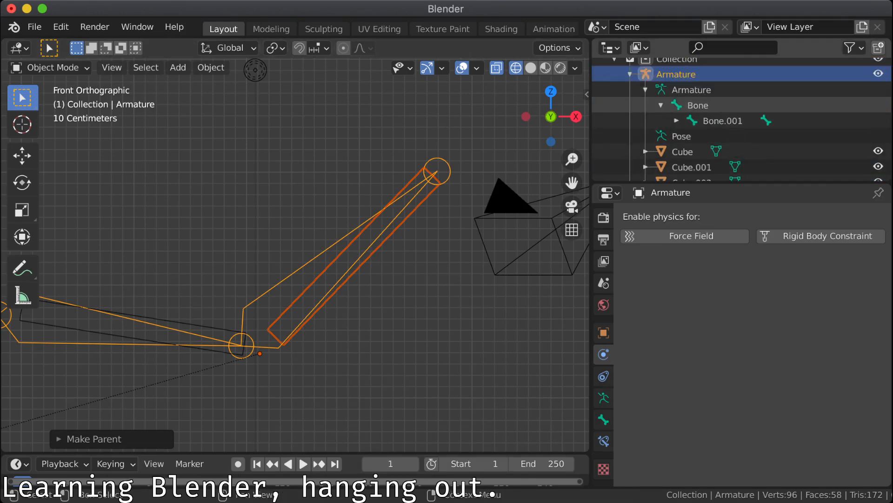
scroll(742, 160, "down", 2)
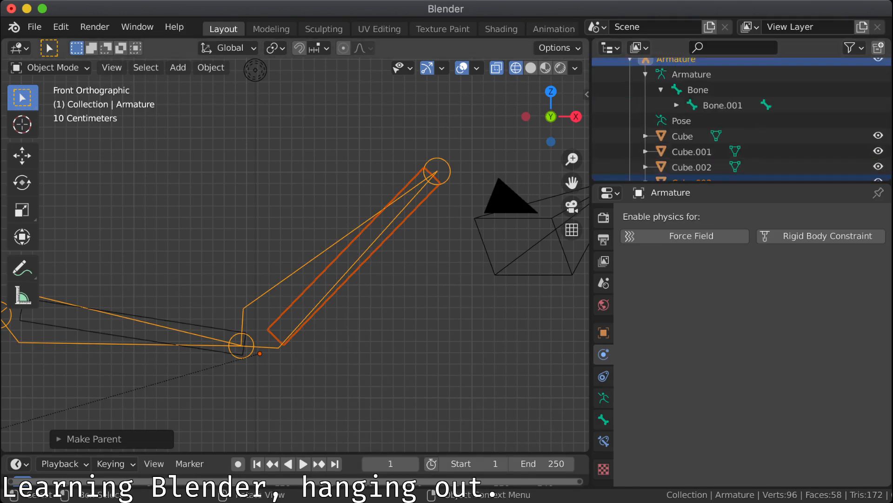
mouse_move(298, 256)
middle_mouse_down()
mouse_move(372, 223)
mouse_move(307, 251)
middle_mouse_up()
key("KP_1")
scroll(296, 254, "up", 2)
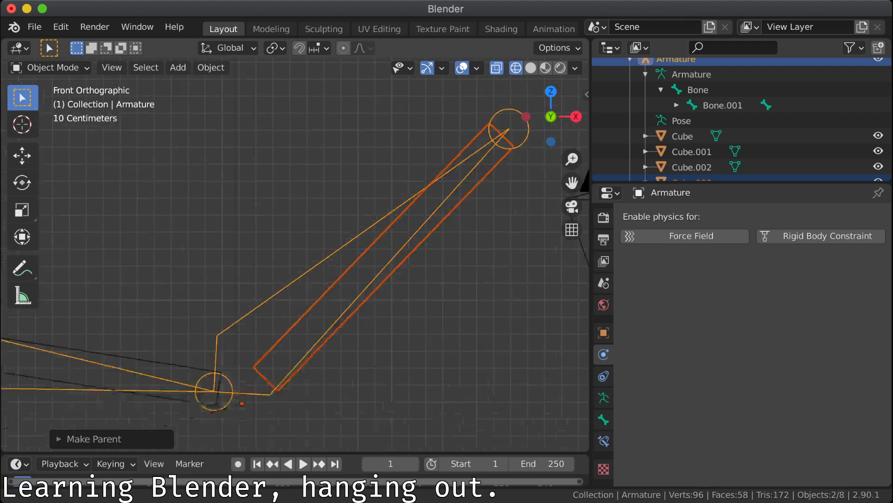
scroll(296, 263, "up", 4)
scroll(296, 263, "down", 5)
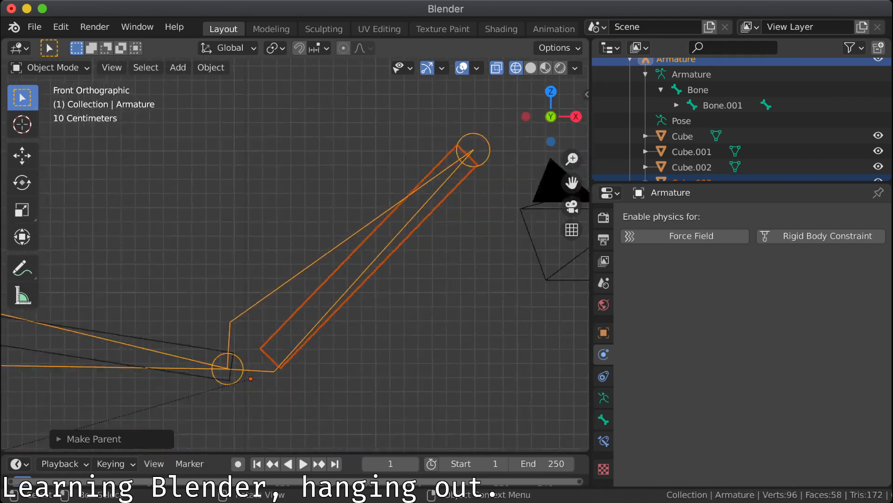
scroll(294, 256, "down", 5)
left_click(223, 293)
left_click(223, 293)
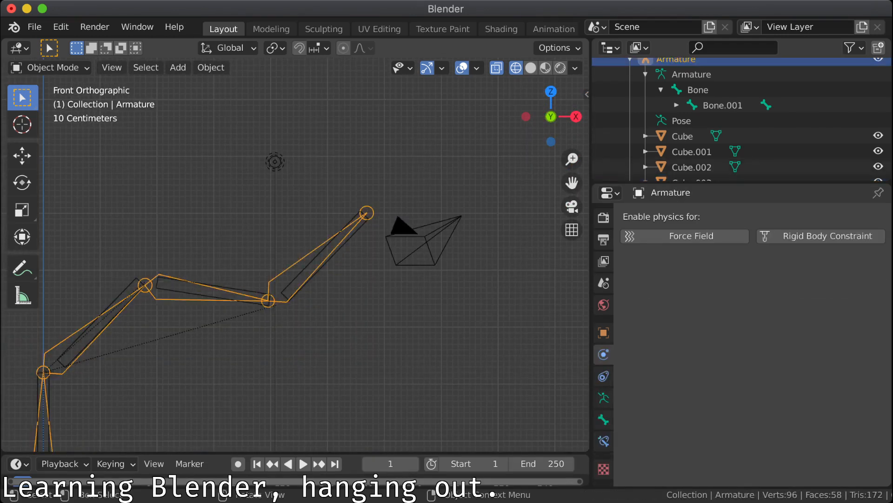
key("KP_Decimal")
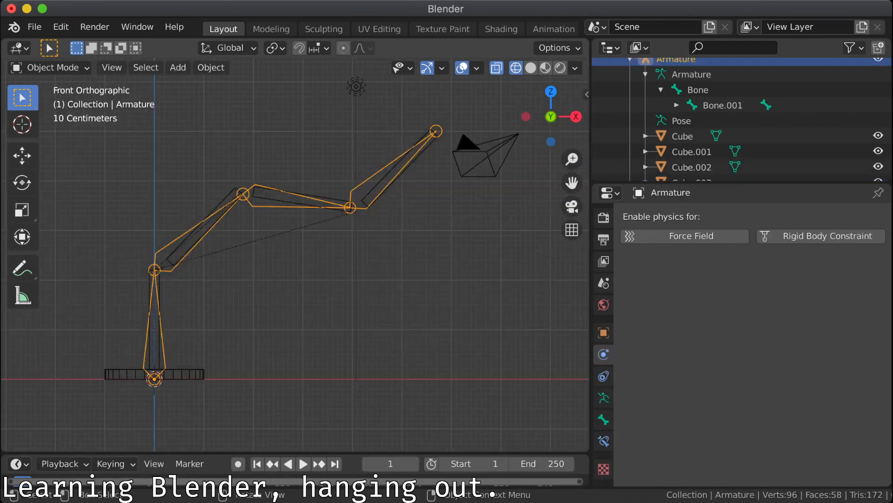
Step: Select the middle bar Cube.002, expand it in the outliner, and parent it to the armature with the Bone option
left_click(302, 200)
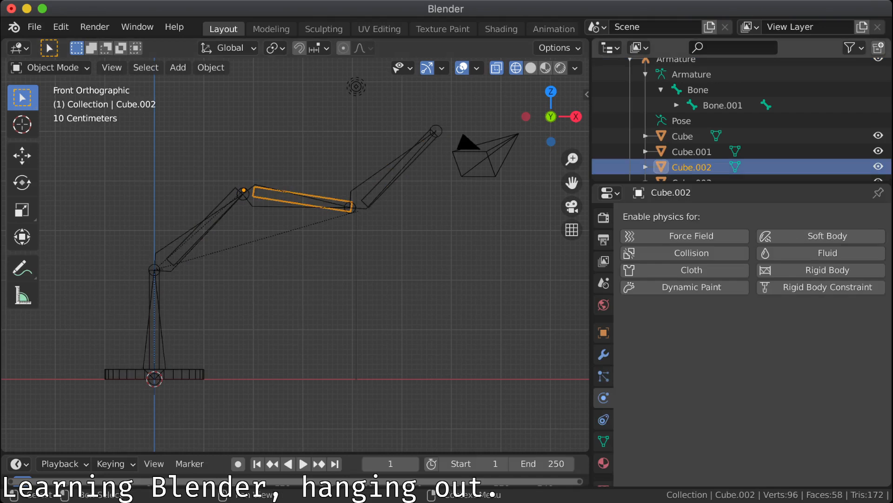
left_click(645, 167)
scroll(651, 152, "down", 5)
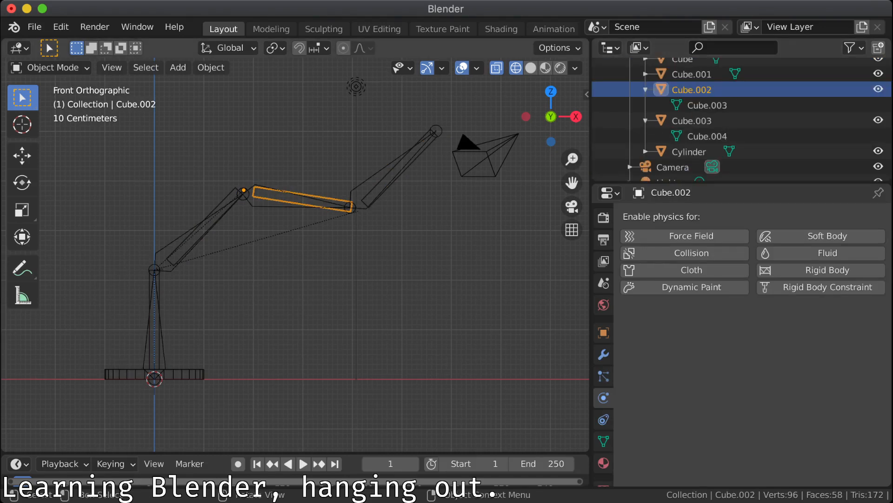
scroll(294, 256, "up", 4)
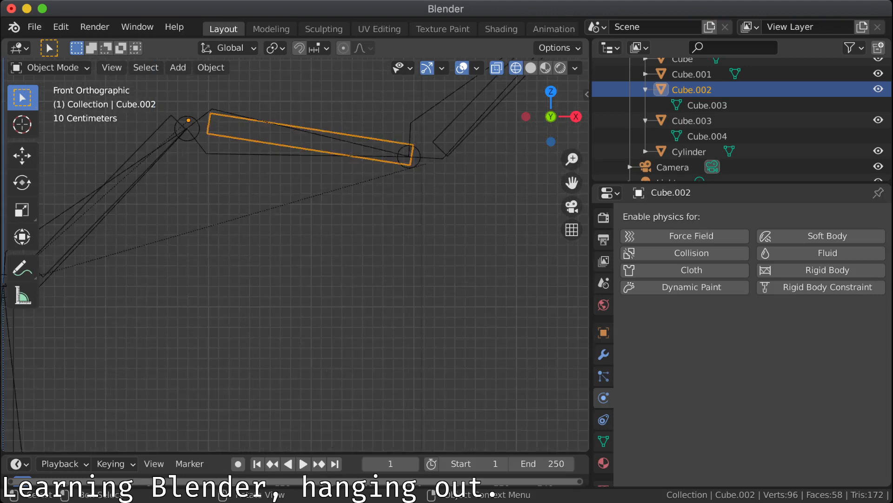
middle_click_drag(294, 209, 268, 333, "shift")
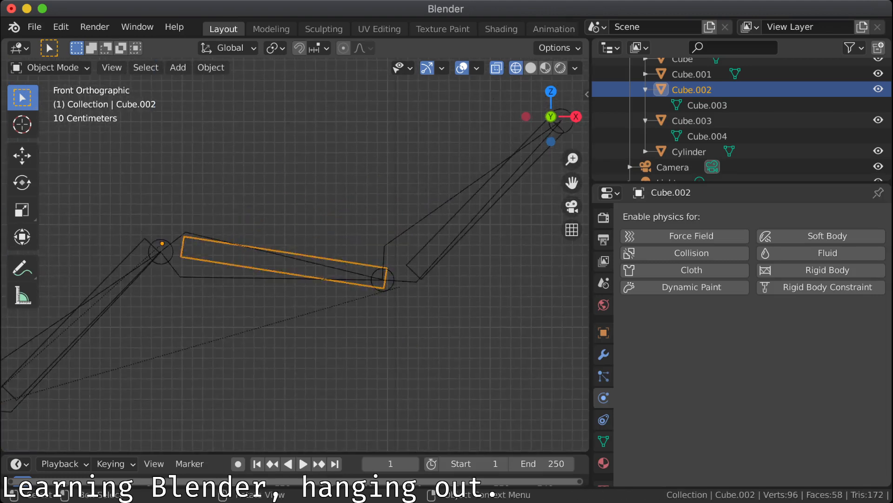
left_click(257, 286, "shift")
key("super+p")
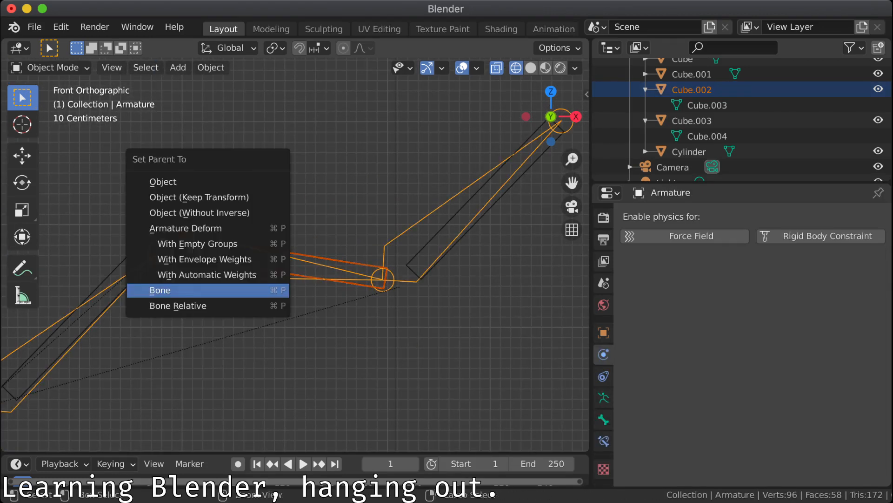
key("Return")
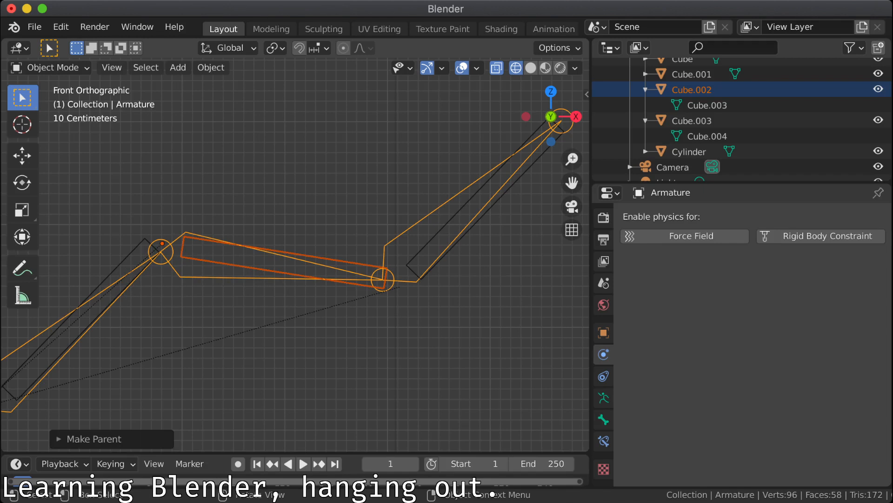
left_click(259, 281)
left_click_drag(116, 253, 137, 265, "shift")
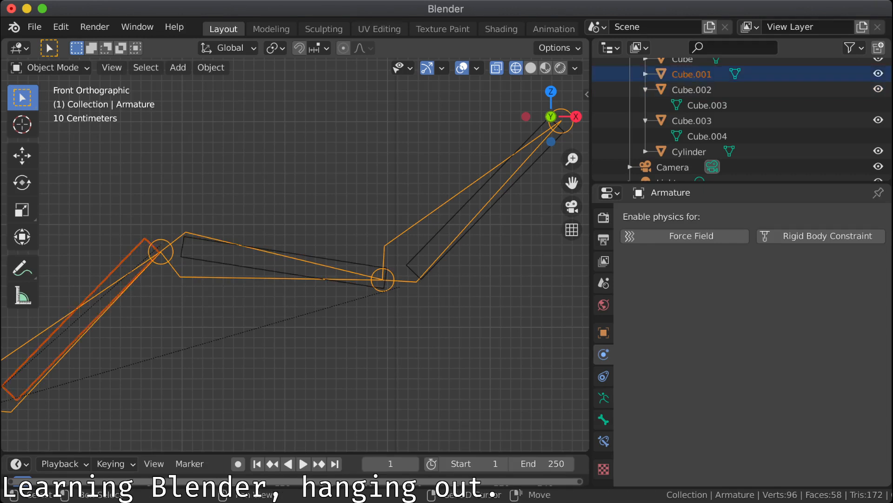
key("super+p")
key("alt+a")
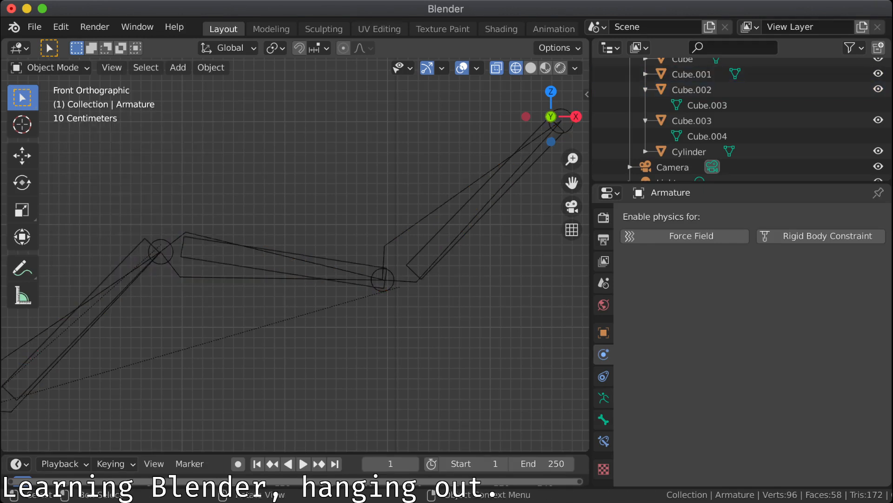
key("a")
key("alt+a")
Step: Parent the diagonal bar Cube.001 to the armature with the Bone option
left_click(116, 268)
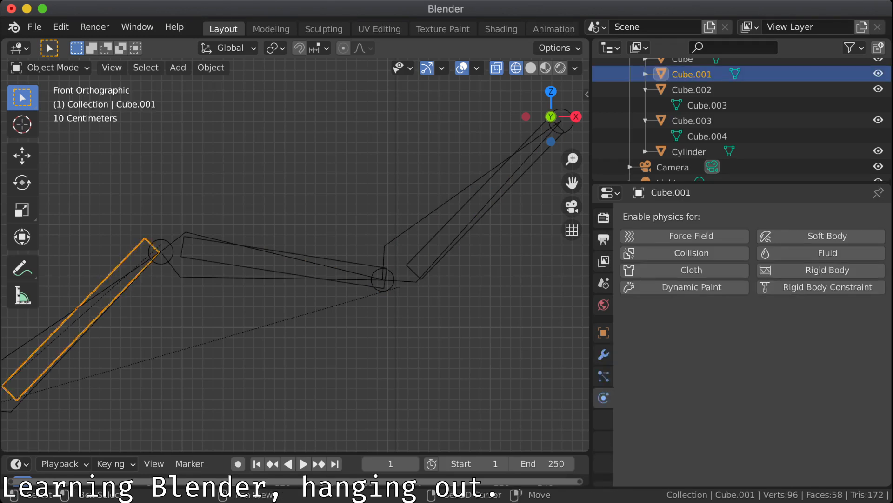
left_click(27, 343, "shift")
key("super+p")
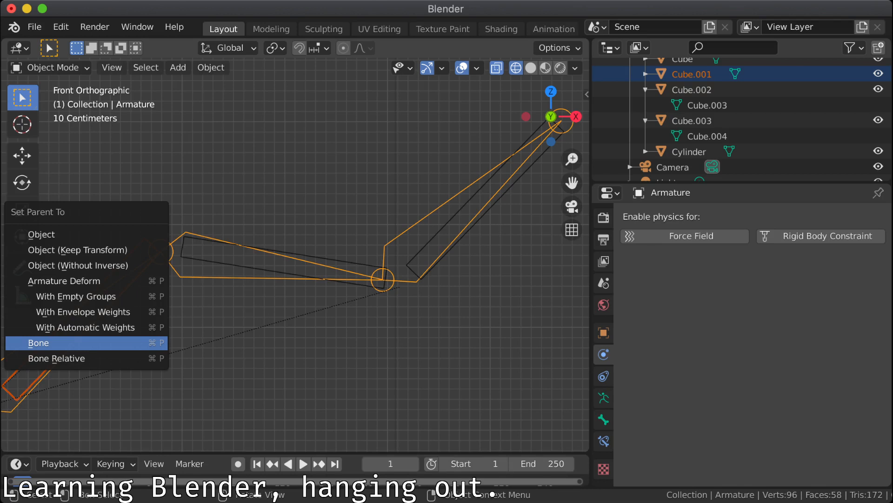
left_click(38, 343)
Step: Parent the upright bar above the round base to the armature with the Bone option
middle_click_drag(42, 342, 330, 126)
left_click_drag(262, 261, 250, 273)
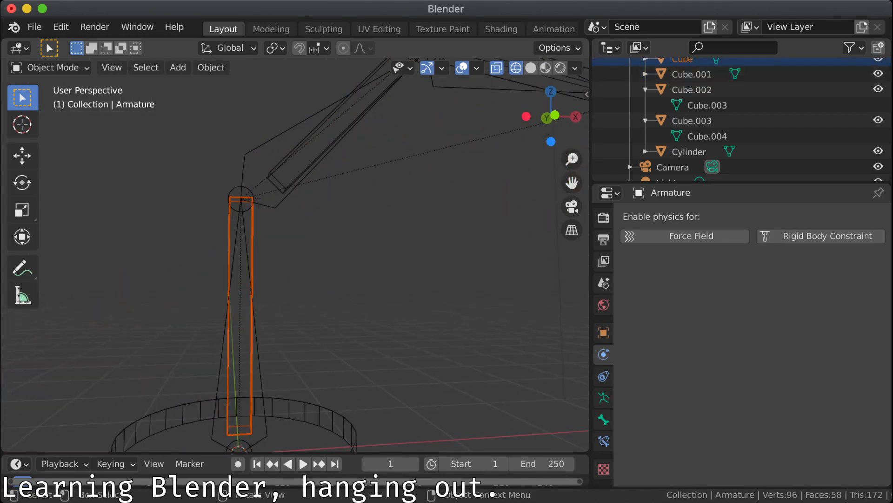
left_click(255, 346, "shift")
key("super+p")
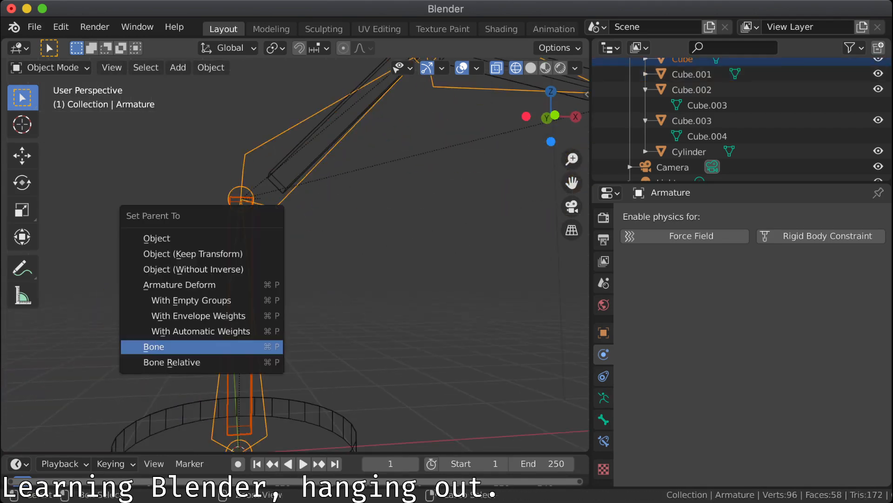
left_click(255, 347)
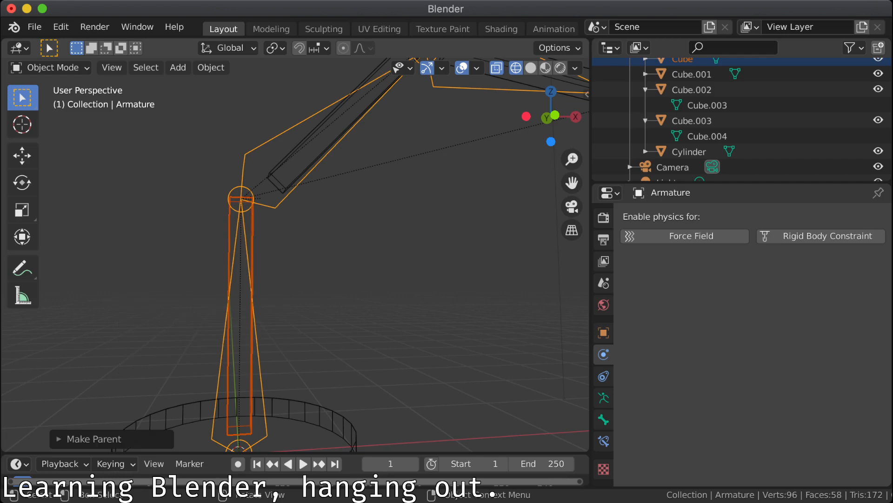
Step: Return to the front orthographic view and select the armature
left_click(325, 298)
middle_click_drag(326, 297, 300, 326)
scroll(300, 326, "down", 6)
key("KP_1")
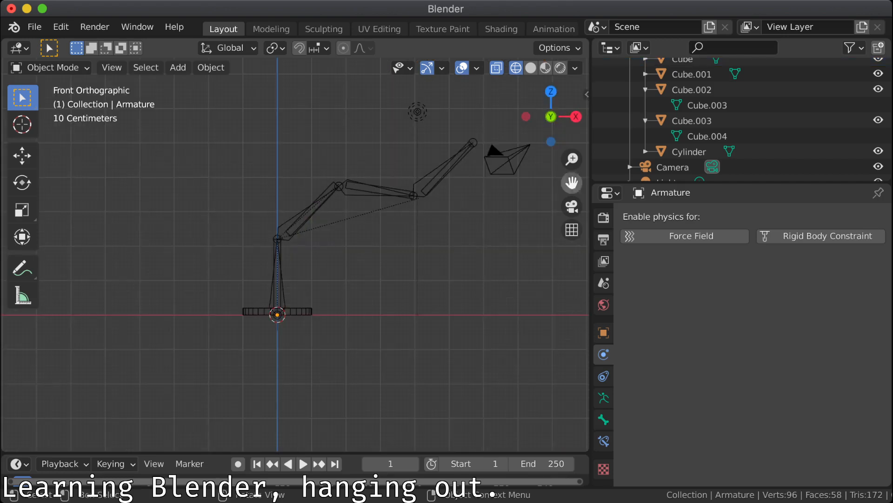
left_click(380, 190)
left_click(379, 191)
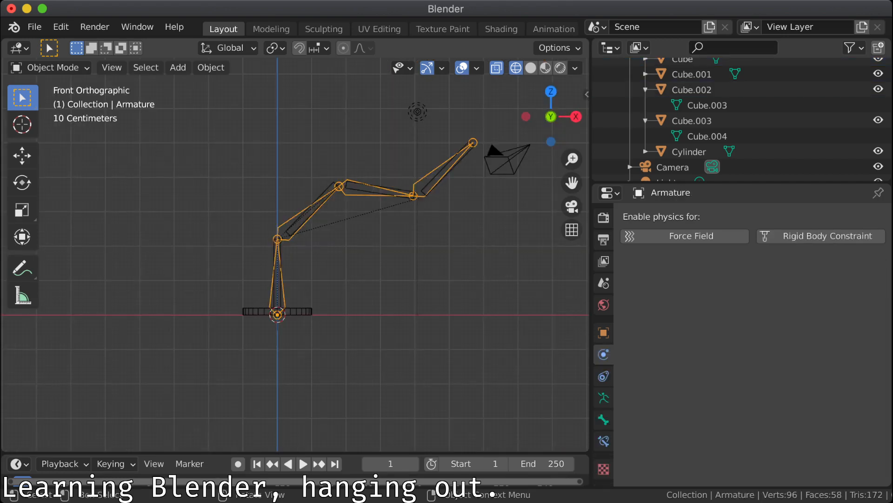
scroll(558, 169, "up", 2)
scroll(744, 111, "up", 1)
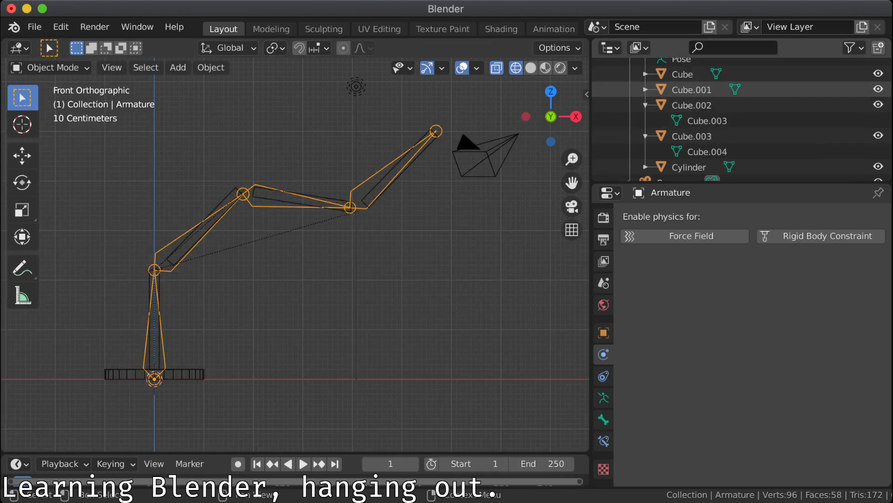
Step: Expand Cube.001 and the bone chain under the armature in the outliner to examine the hierarchy
left_click(645, 89)
left_click(677, 105)
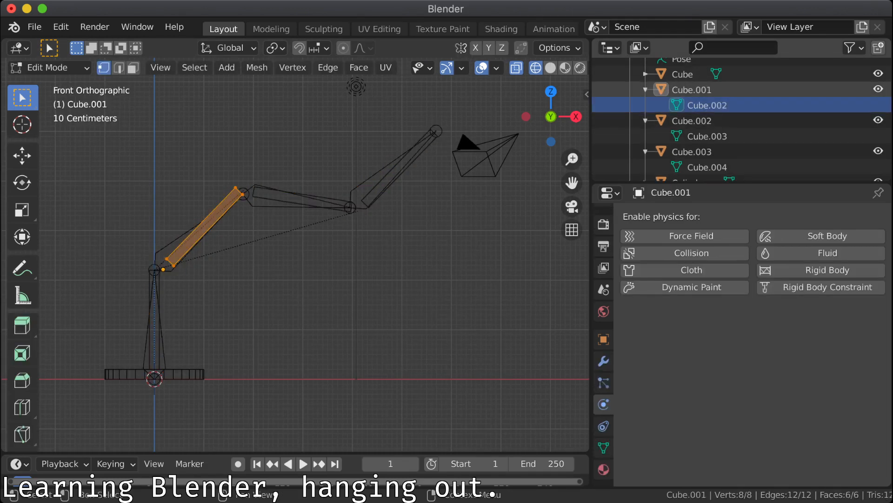
left_click(692, 89)
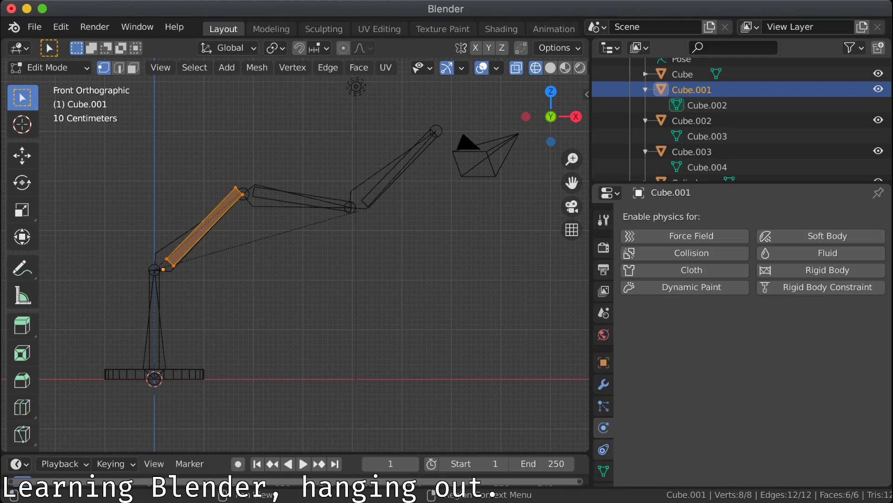
scroll(742, 119, "up", 5)
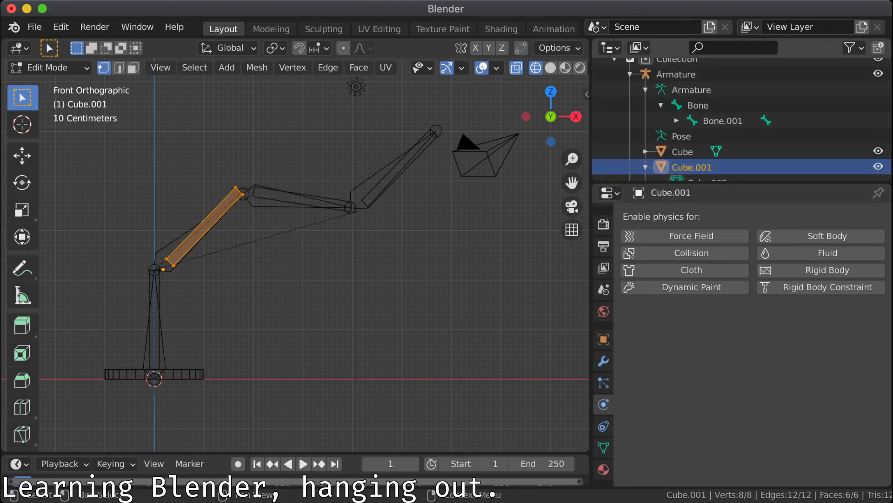
scroll(680, 152, "down", 1)
scroll(680, 136, "up", 1)
left_click(676, 121)
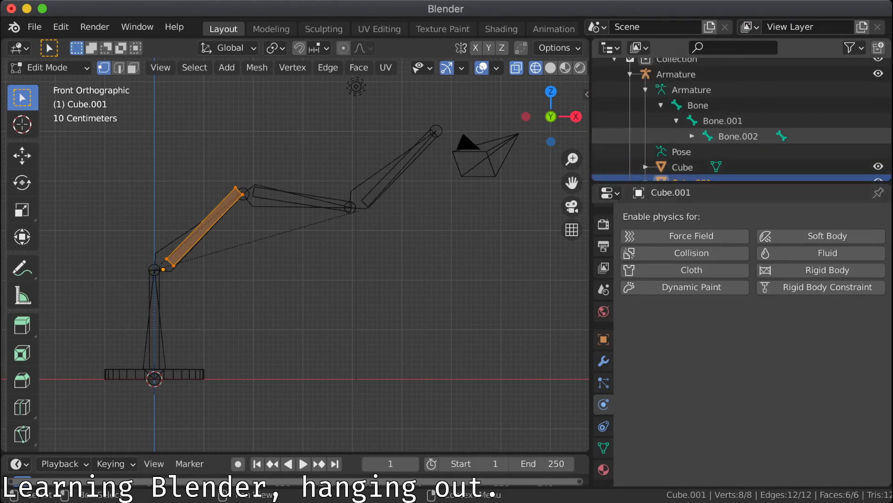
left_click(692, 137)
scroll(692, 152, "down", 2)
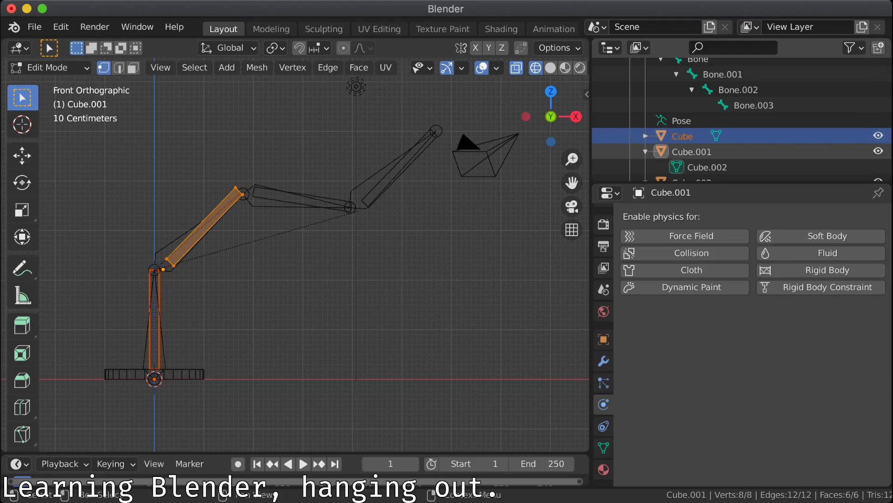
Step: Look through the properties of Cube.001 and expand its Relations settings to examine the parent, parent type and parent bone
left_click(603, 383)
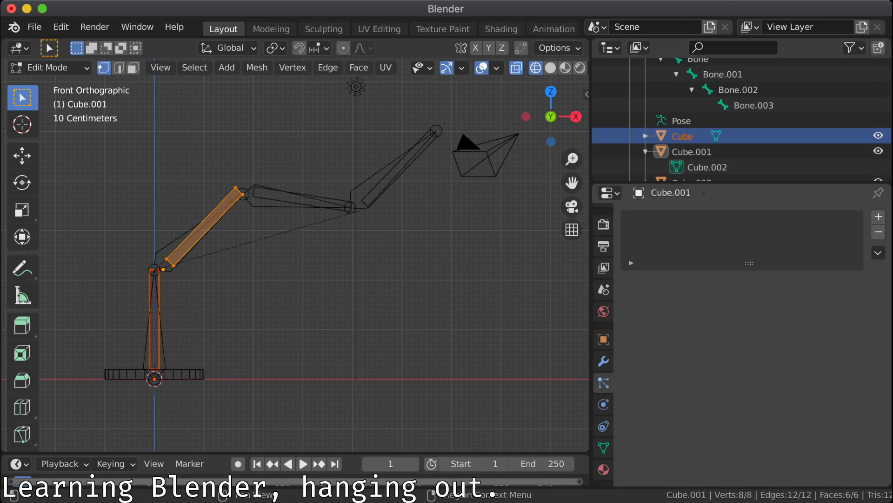
left_click(604, 361)
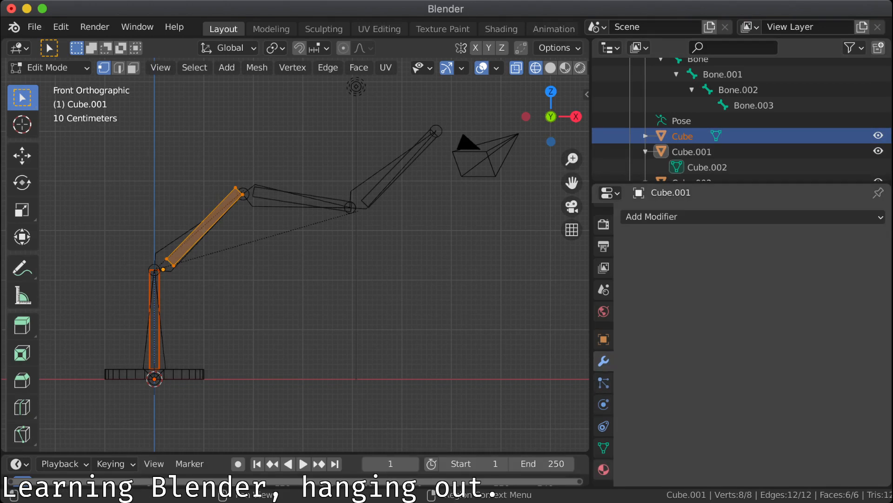
left_click(604, 469)
left_click(603, 448)
scroll(752, 344, "down", 4)
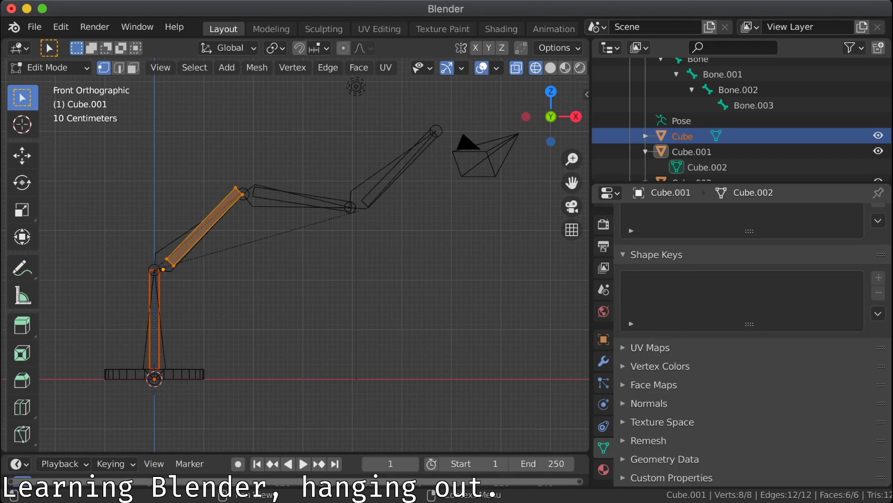
left_click(603, 312)
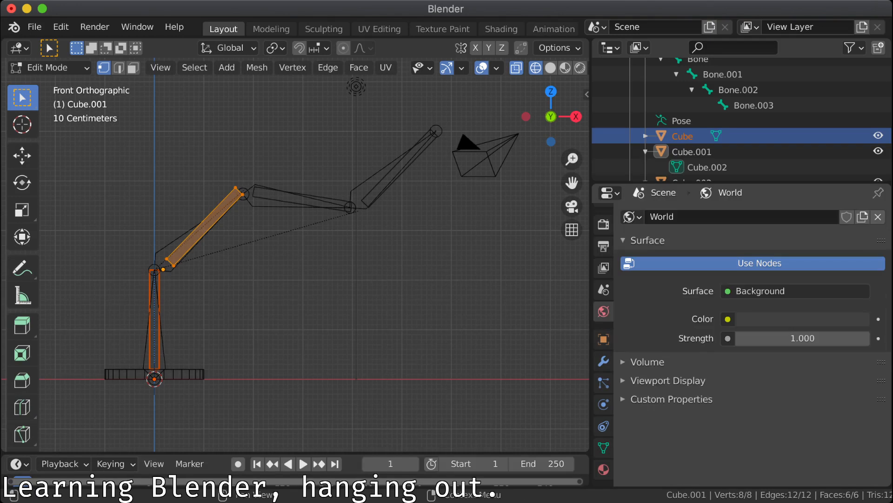
left_click(604, 339)
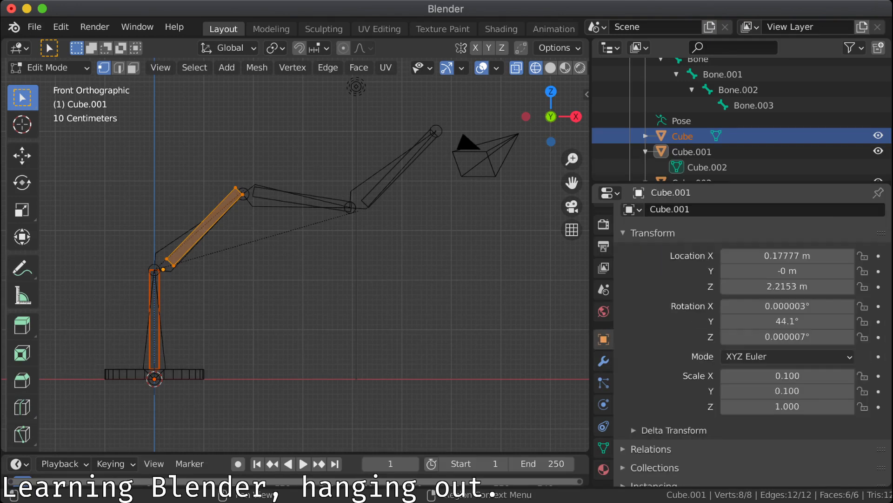
scroll(752, 345, "up", 1)
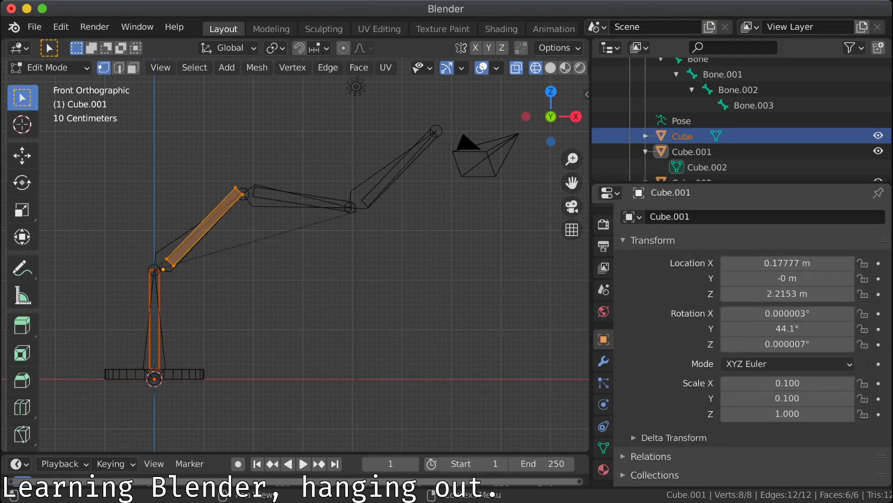
left_click(653, 240)
left_click(651, 259)
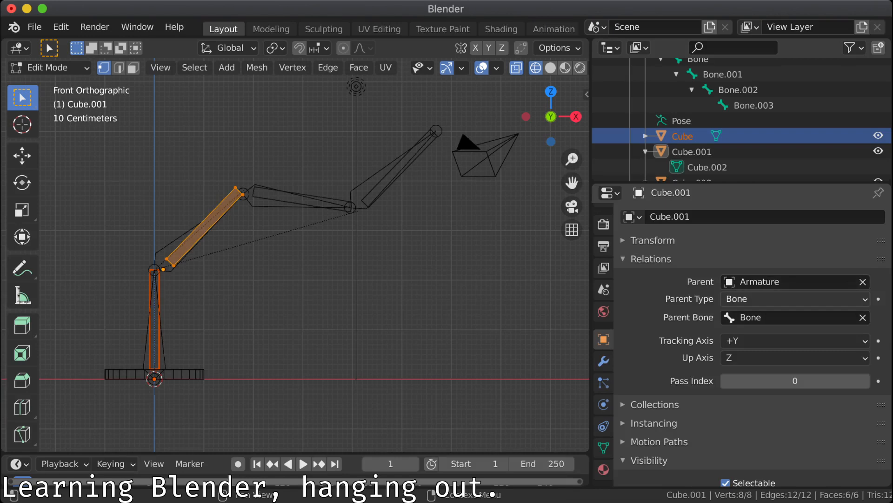
Step: Leave mesh editing, select the armature in Object Mode and try moving the whole rig
key("alt+a")
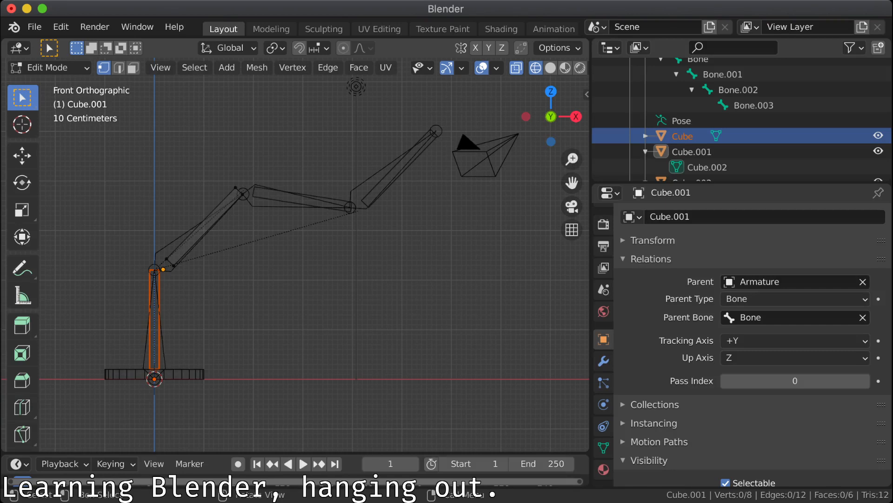
key("Tab")
key("alt+a")
left_click(159, 321)
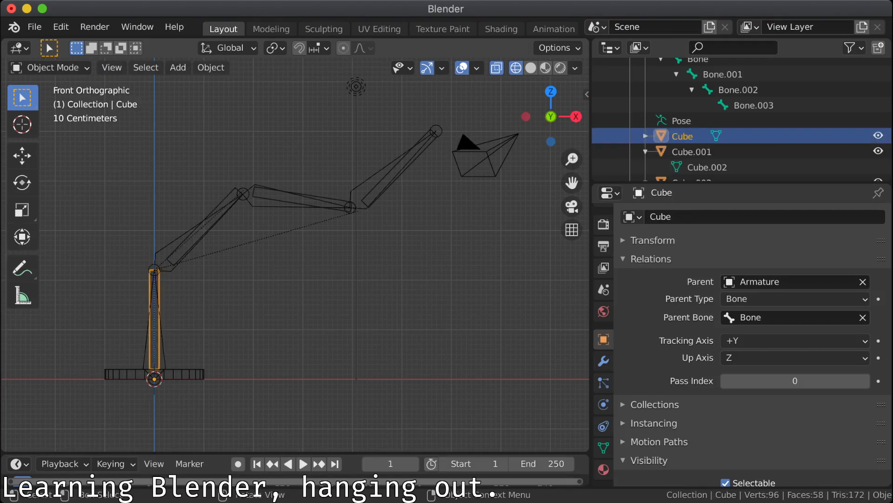
left_click(159, 321)
scroll(749, 373, "down", 1)
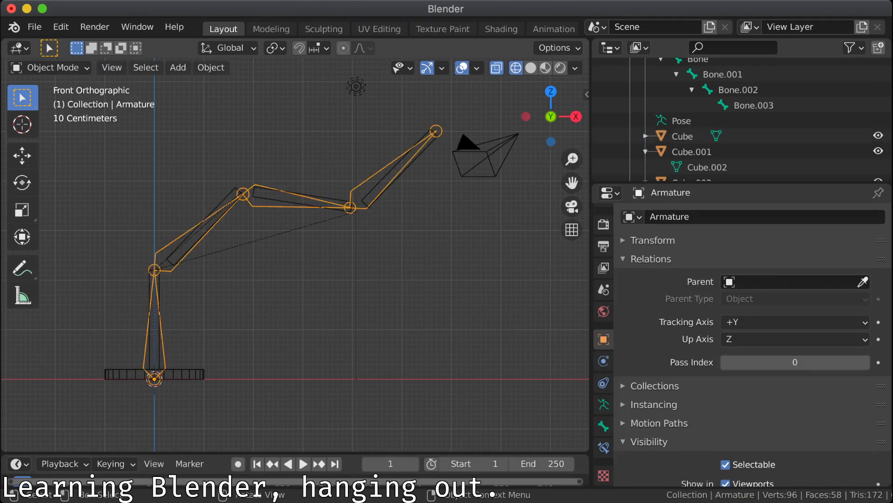
key("g")
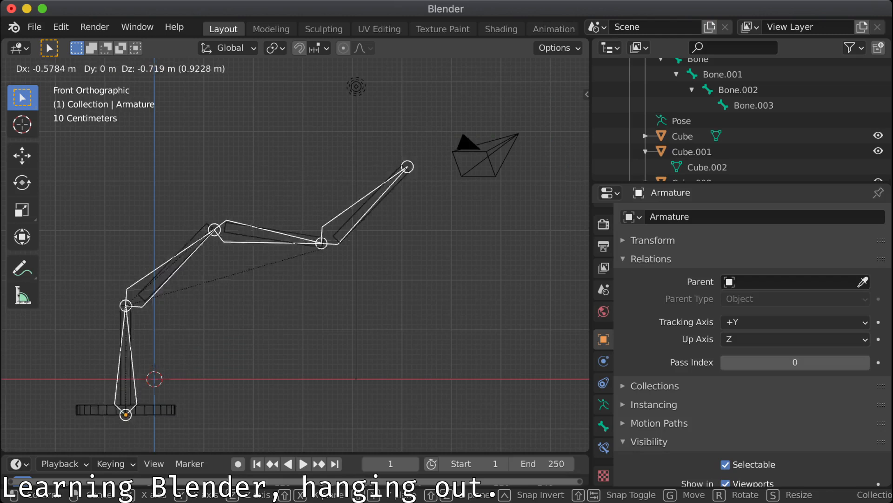
key("Escape")
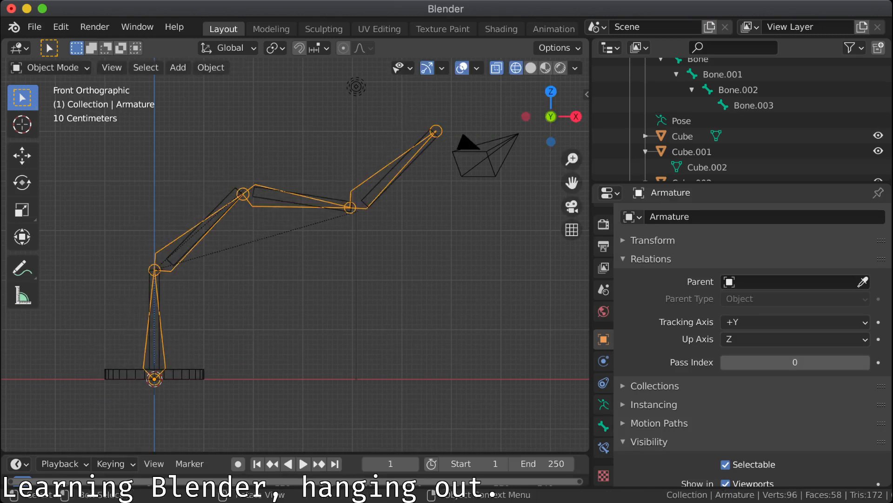
Step: Try moving the armature's end joint and the joint before it in Edit Mode to test whether the bars follow
key("Tab")
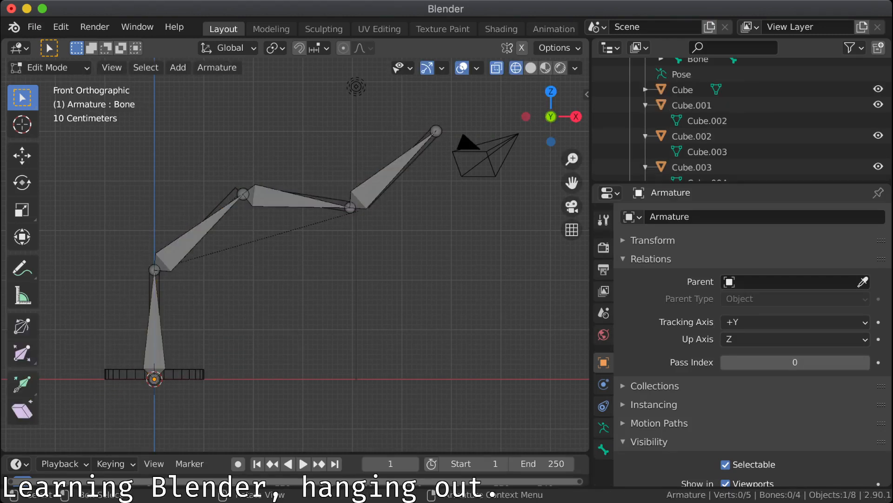
left_click(436, 130)
key("g")
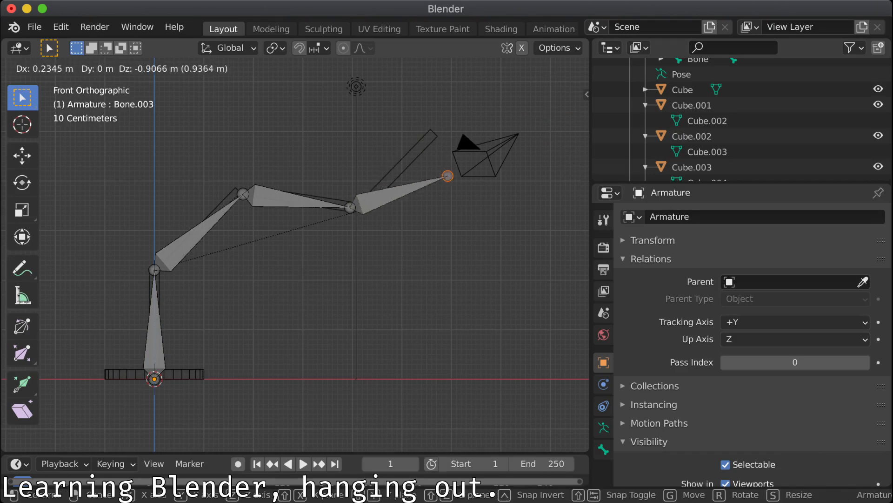
key("Escape")
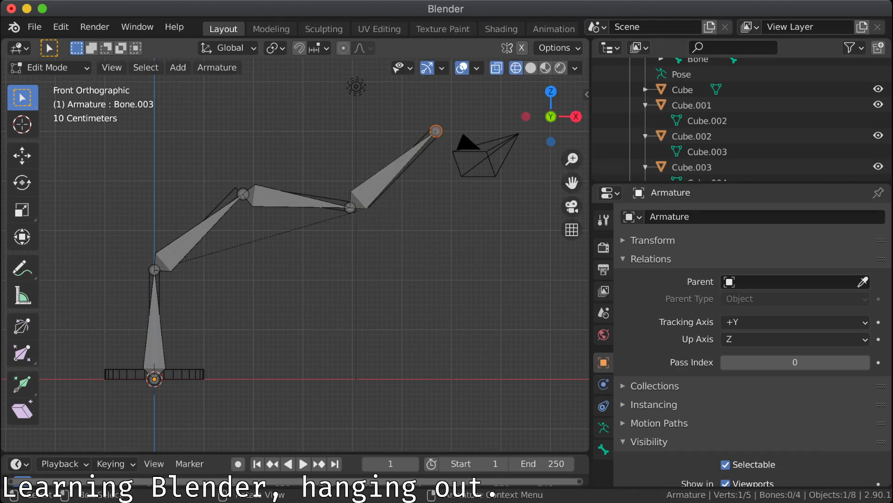
left_click(350, 207)
key("g")
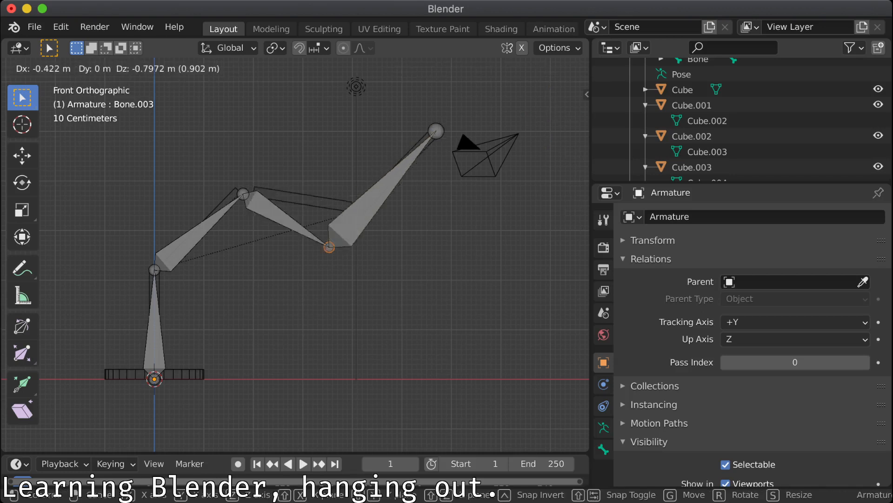
key("Escape")
key("Tab")
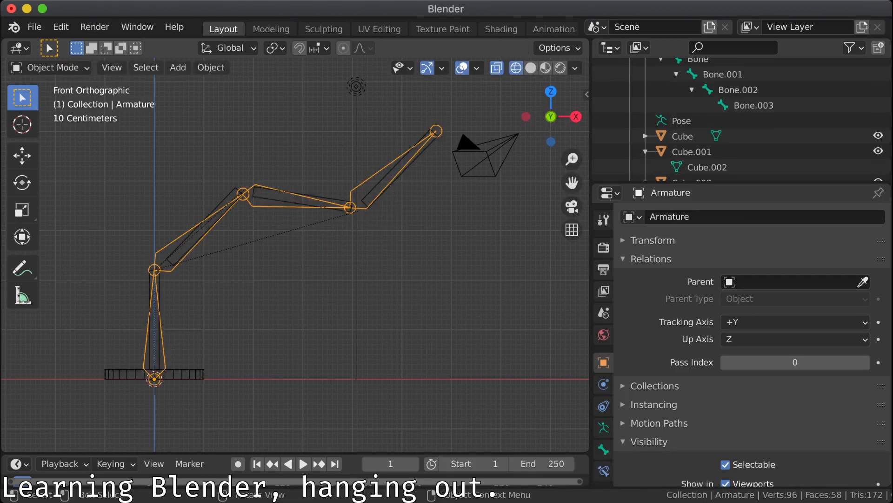
Step: Deselect everything and display the arm in Material Preview shading from a perspective view
left_click(301, 200)
key("alt+a")
key("super+Tab")
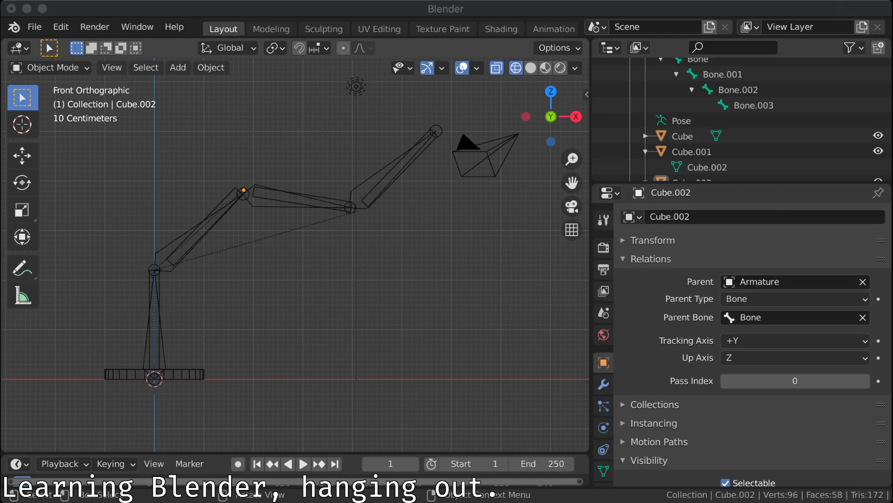
key("super+Tab")
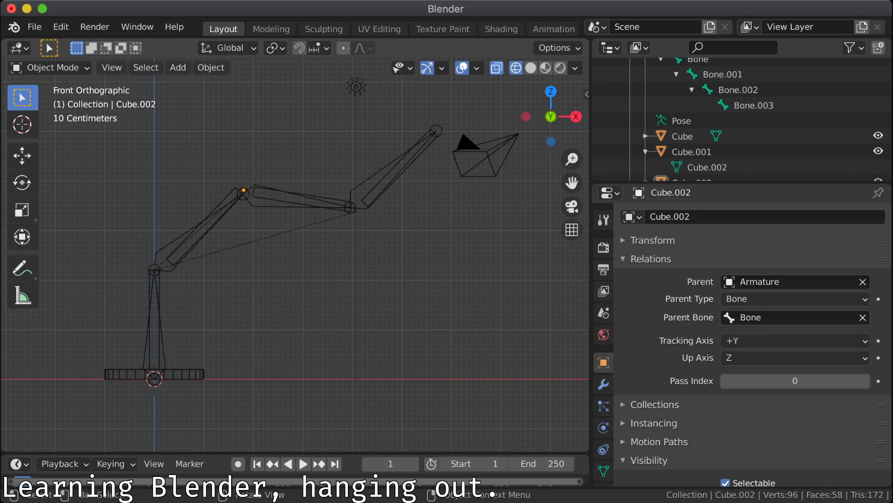
left_click(546, 68)
mouse_move(391, 214)
middle_mouse_down()
mouse_move(428, 224)
mouse_move(475, 216)
middle_mouse_up()
middle_click_drag(326, 261, 335, 219, "shift")
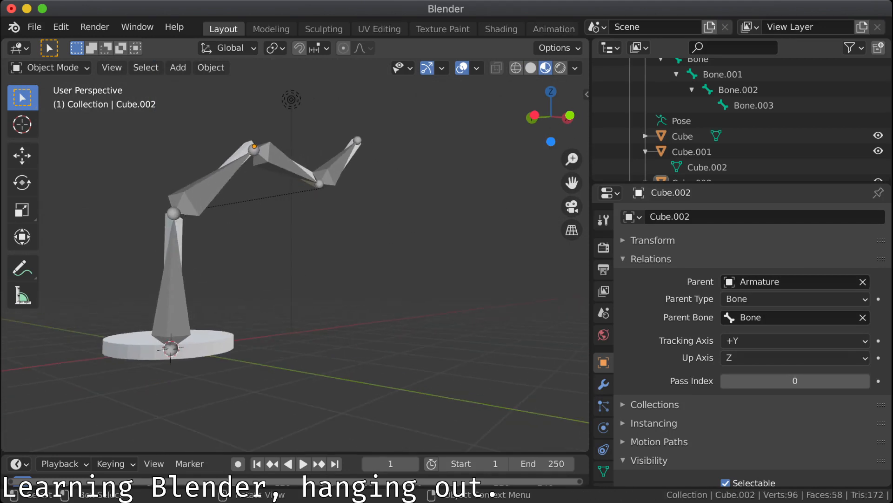
key("super+Tab")
key("super+Tab")
Step: Select the upright bar above the round base and show its item transform values to examine its location, rotation and scale
left_click(176, 251)
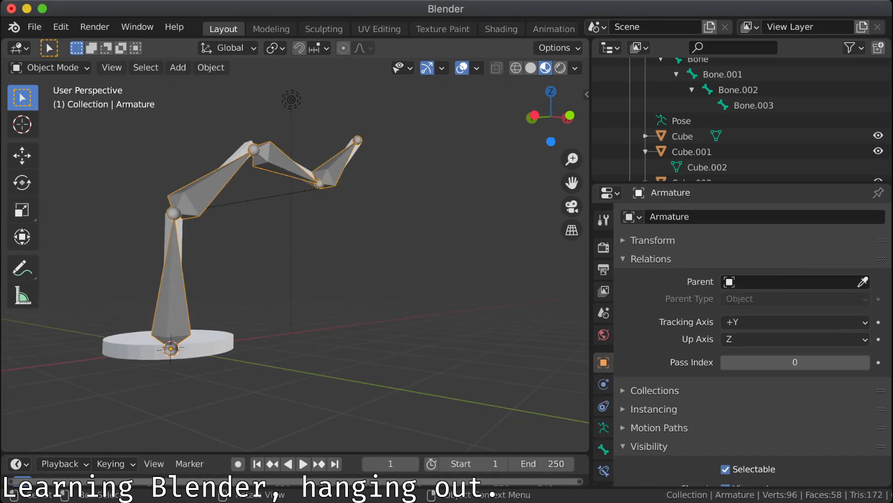
left_click(177, 247)
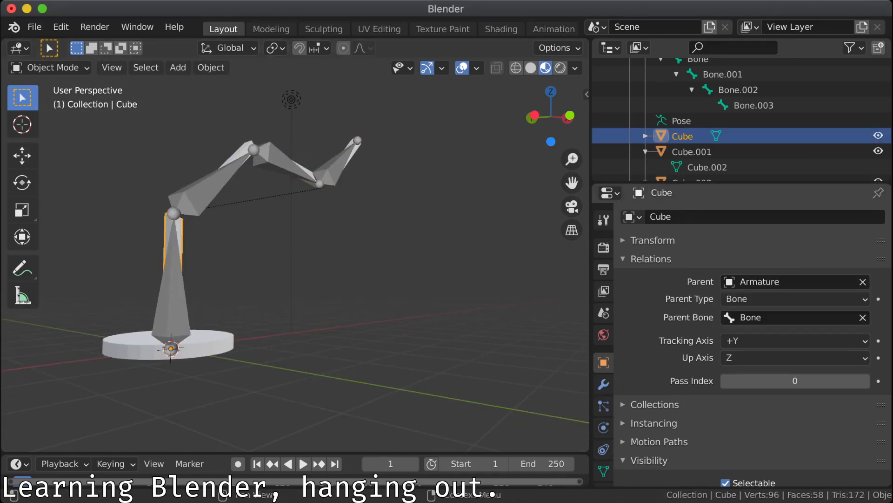
key("n")
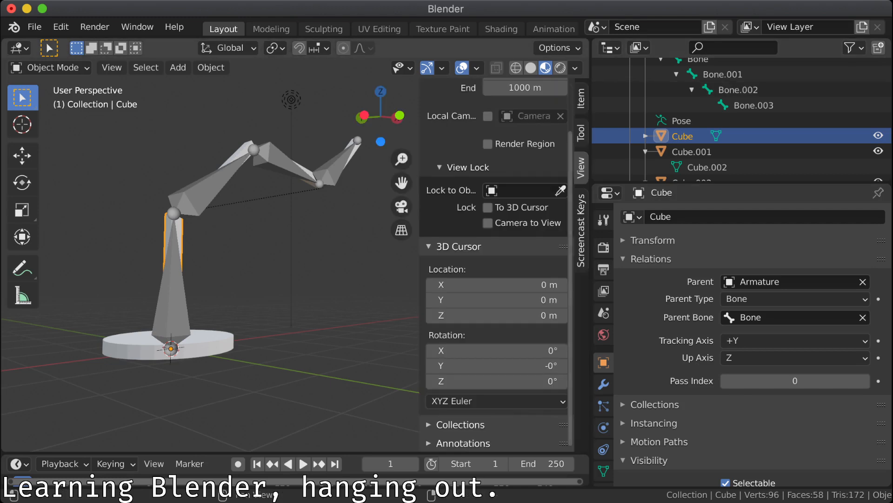
scroll(493, 300, "up", 3)
scroll(493, 299, "down", 3)
scroll(493, 300, "up", 2)
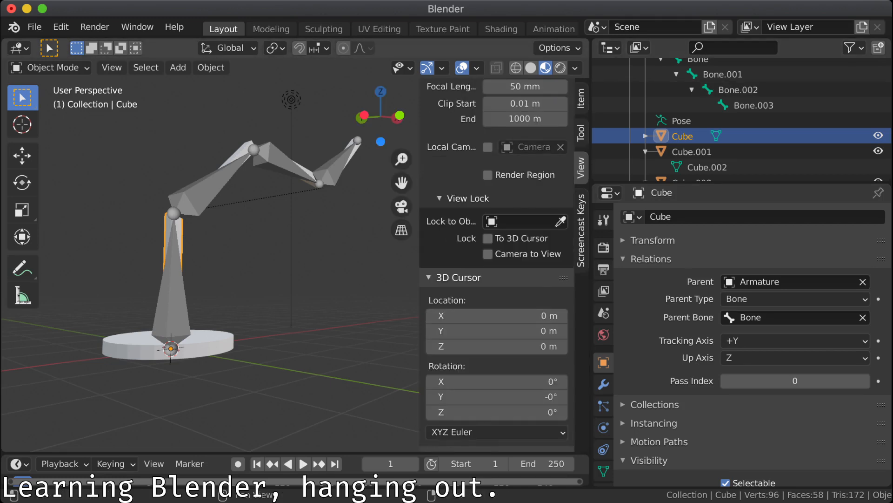
left_click(581, 98)
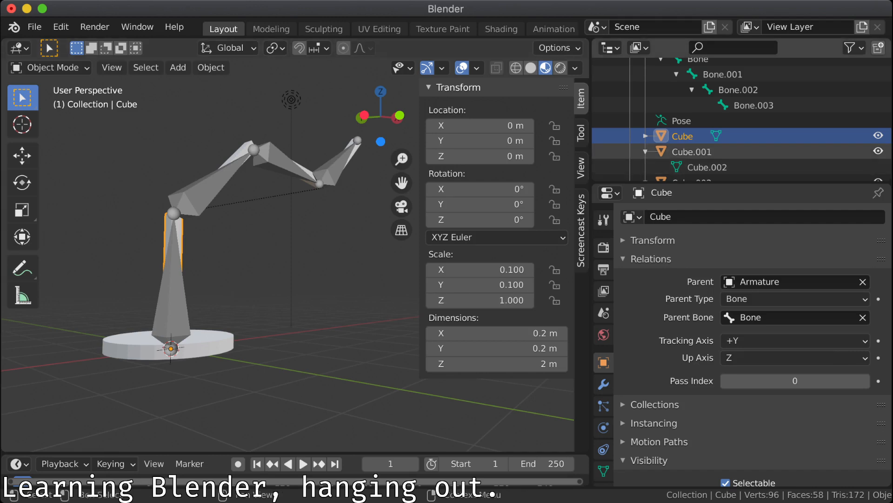
left_click(646, 151)
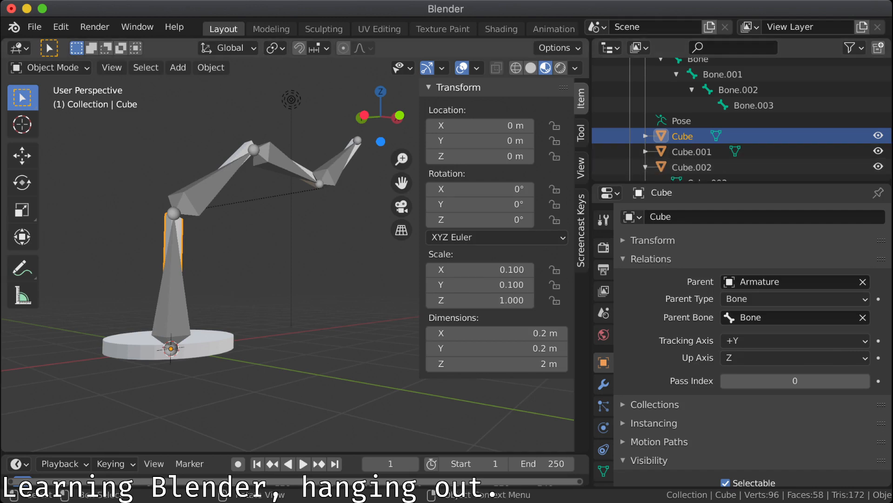
Step: Apply Rotation & Scale to all objects in the scene and clear the selection
middle_click_drag(325, 224, 201, 297)
scroll(201, 298, "down", 2)
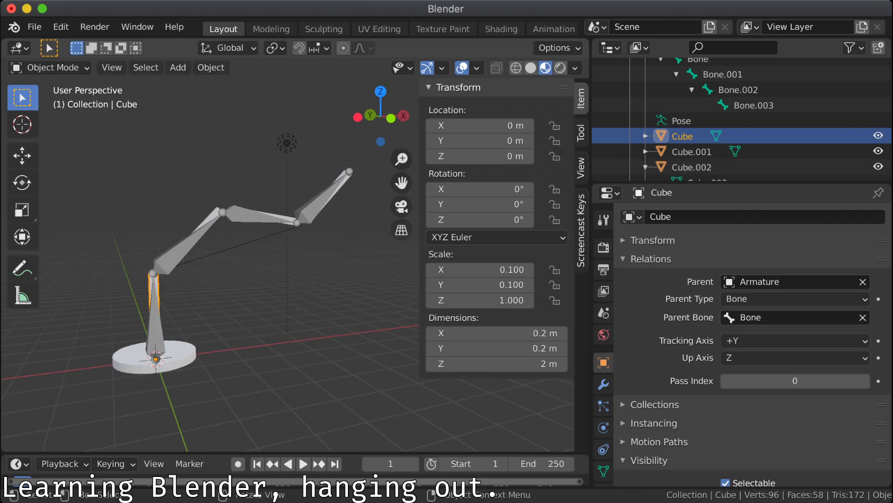
key("ctrl+a")
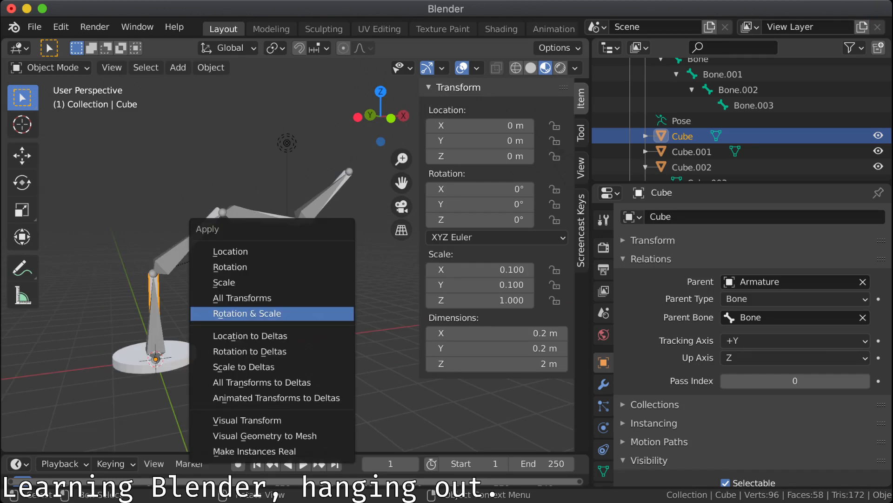
key("Escape")
key("alt+a")
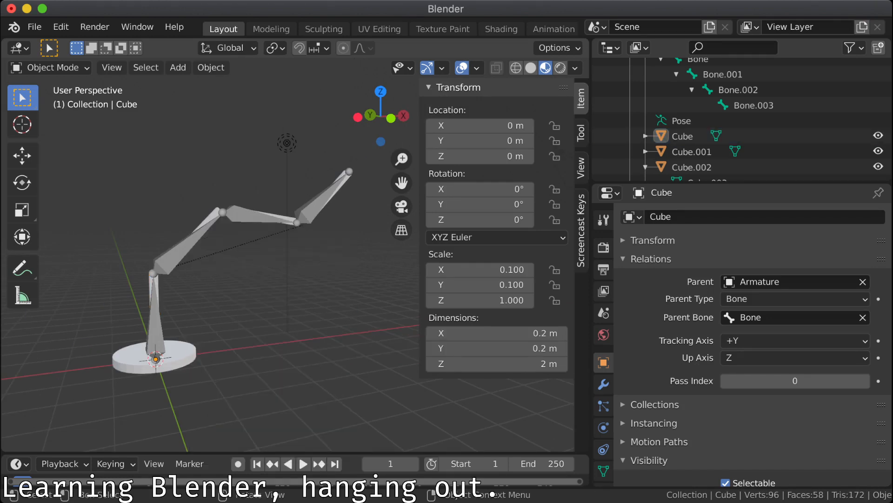
key("a")
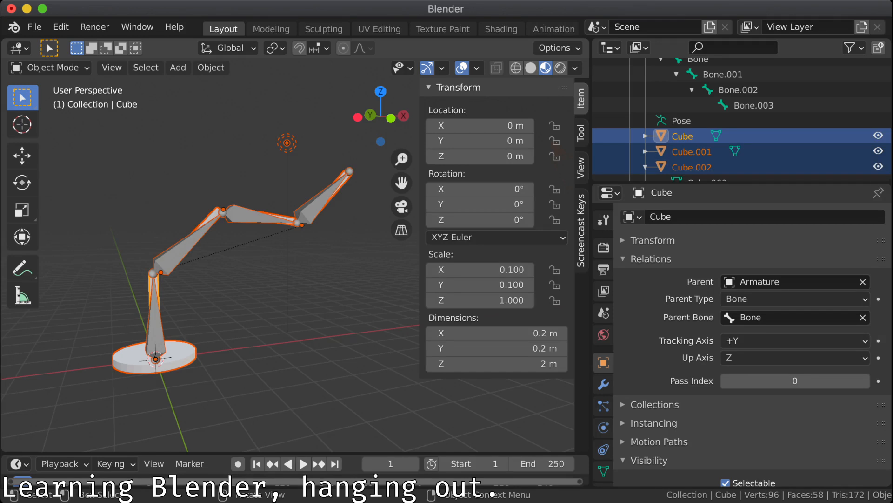
key("shift+a")
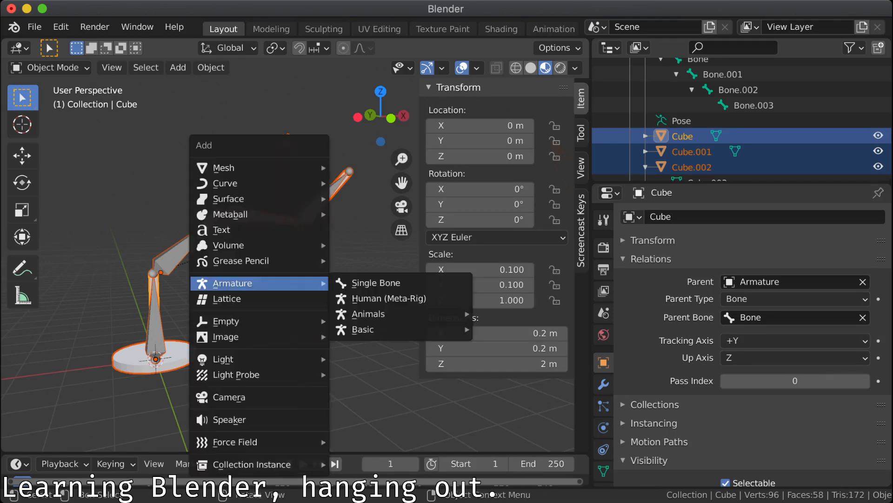
key("Escape")
key("ctrl+a")
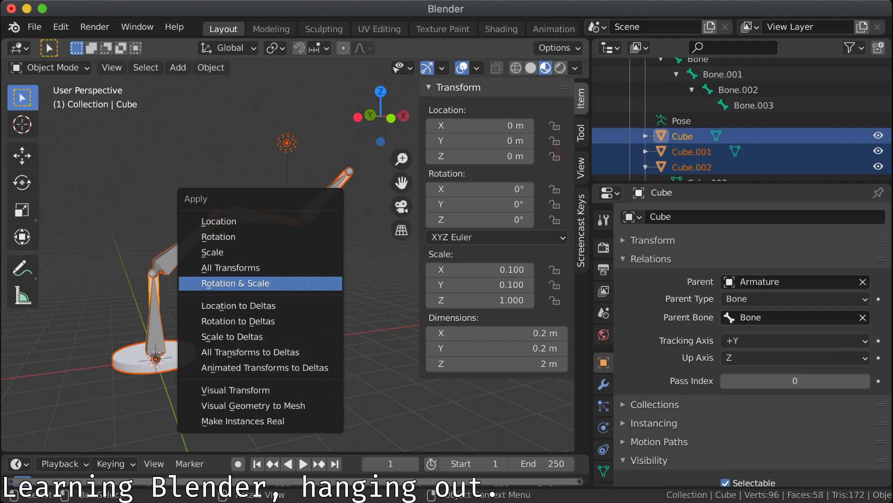
key("Return")
key("alt+a")
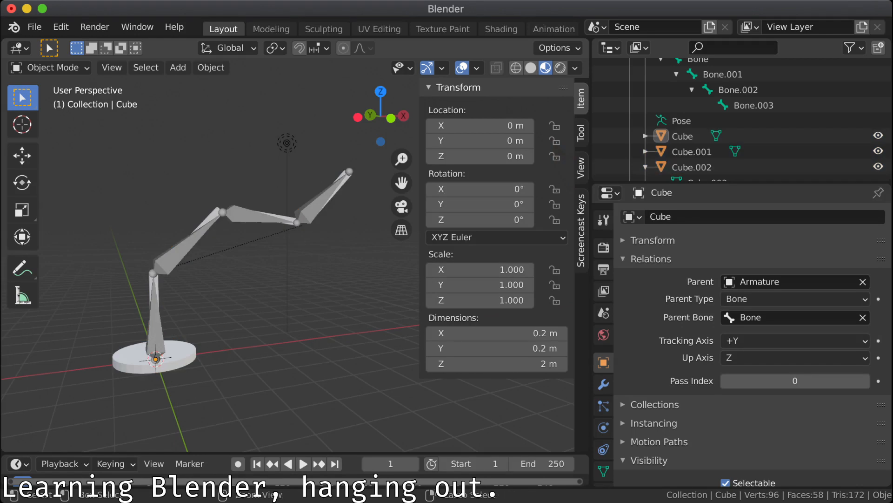
Step: Select the round base and the upright bar in turn to check their scale values
key("ctrl+Right")
left_click(181, 357)
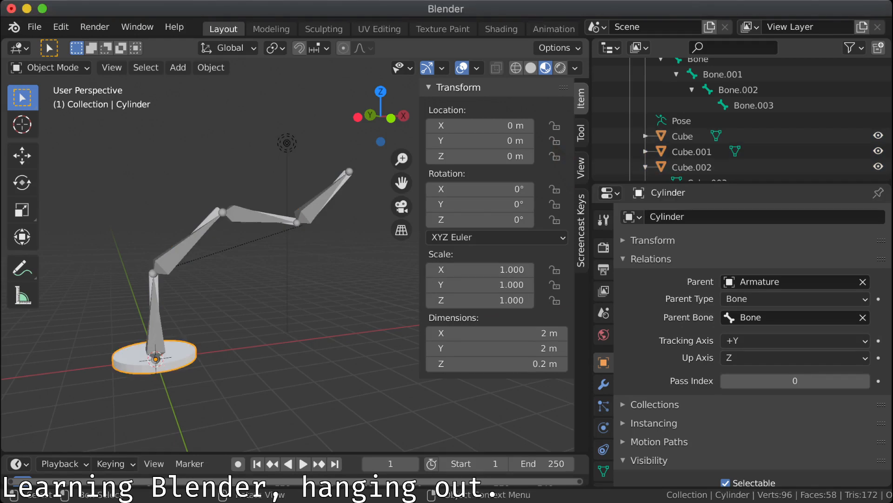
left_click(157, 291)
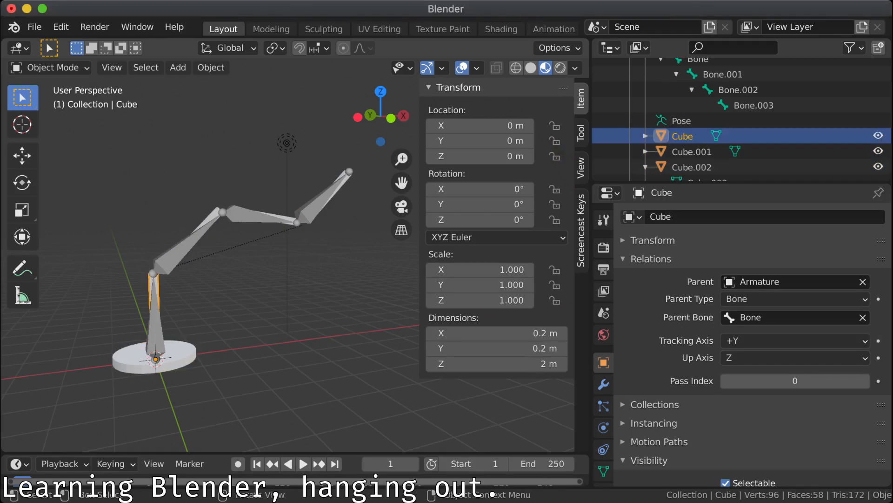
Step: Select the three bars above the upright one in turn to check their scale and parent bone, ending with nothing selected
left_click(210, 219)
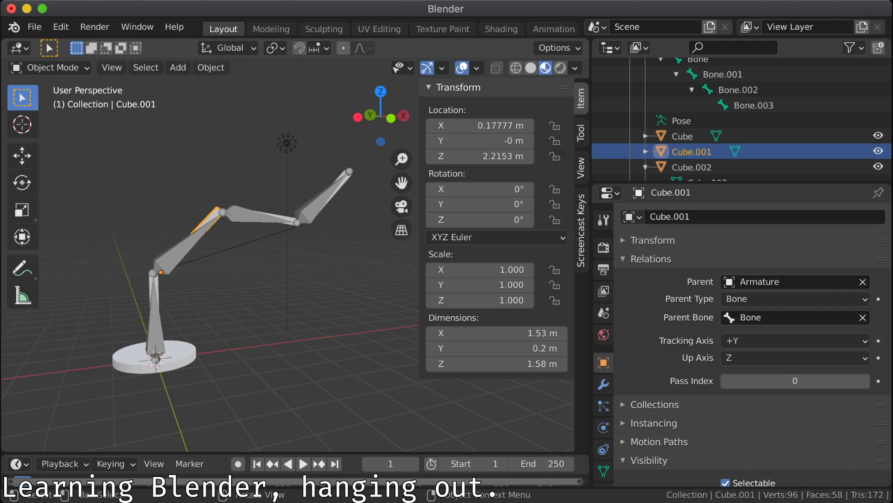
left_click(278, 217)
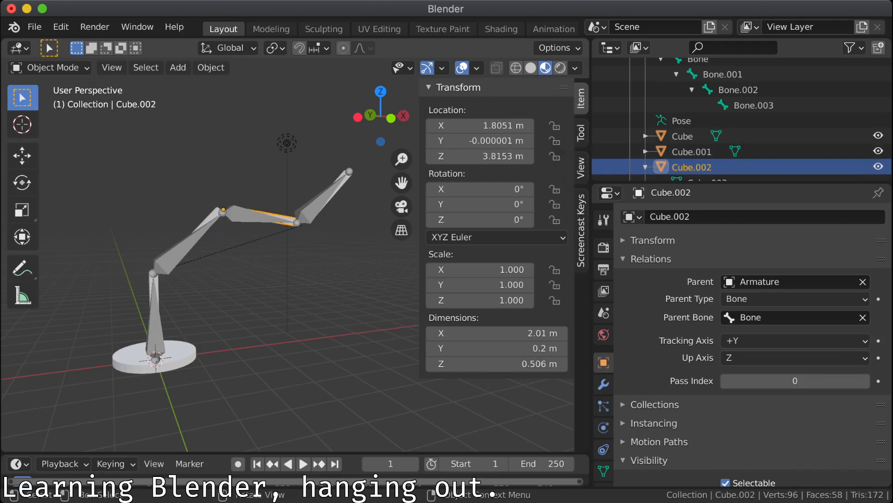
left_click(334, 191)
left_click(344, 246)
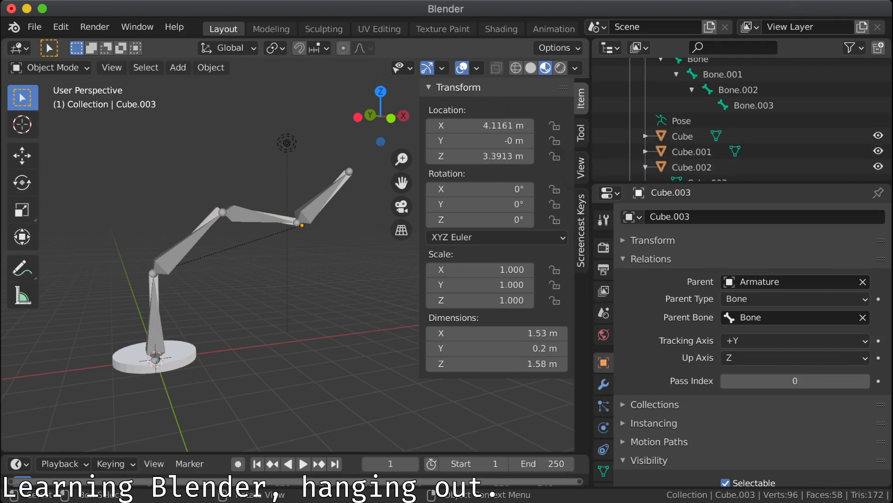
key("a")
left_click(337, 149)
left_click_drag(337, 150, 356, 172)
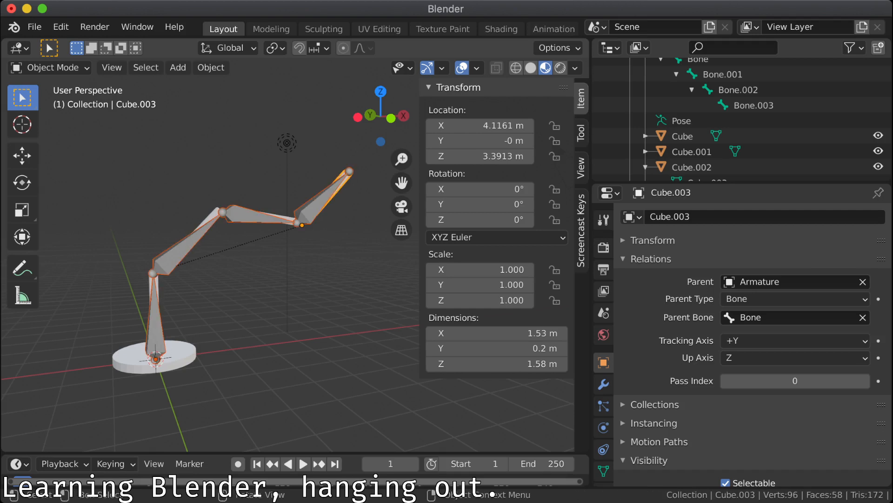
left_click(344, 246)
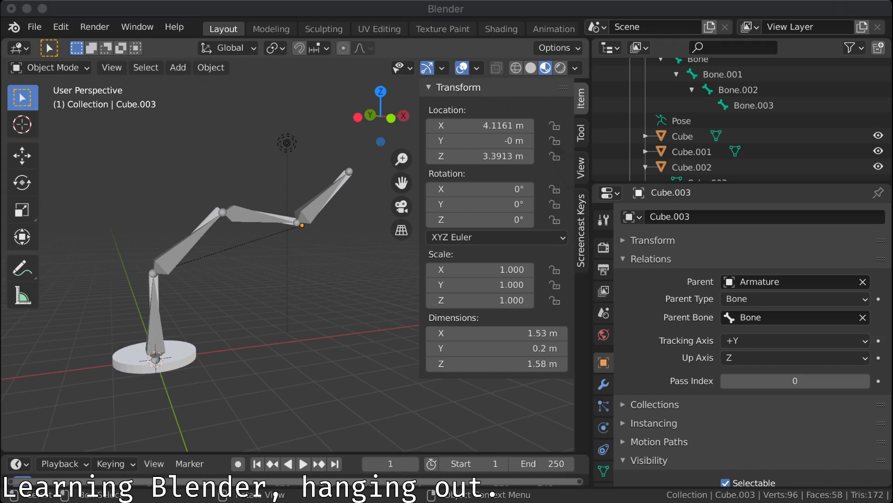
key("super+Tab")
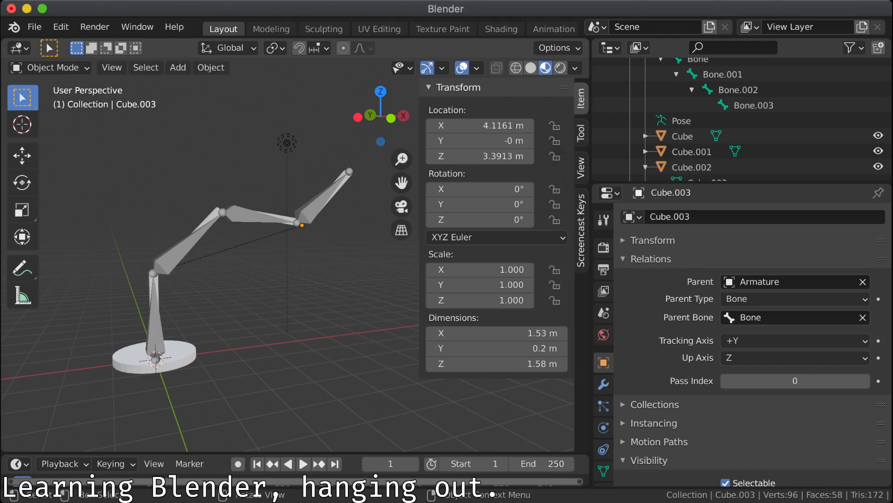
key("super+Tab")
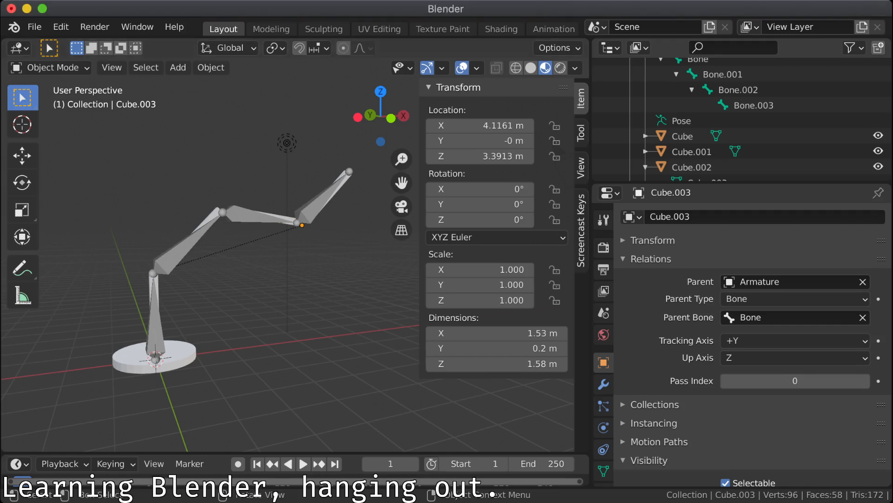
key("Tab")
key("Tab")
key("Tab")
key("Tab")
key("Tab")
key("Tab")
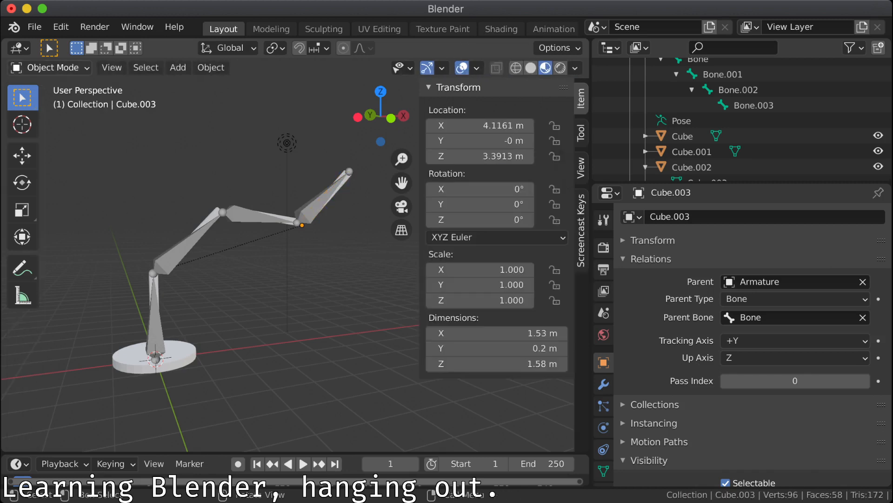
Step: Select the armature and put it in Pose Mode with its outermost bone selected, seen from the front view
left_click(173, 257)
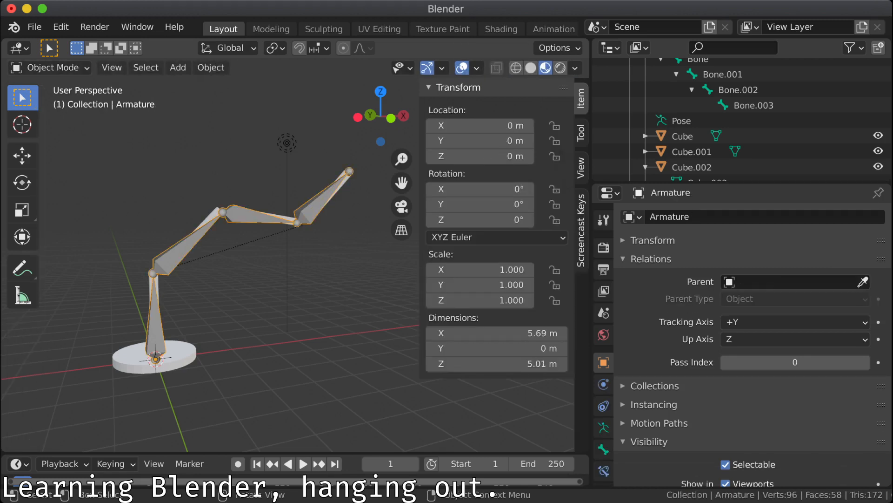
left_click(52, 67)
left_click(52, 119)
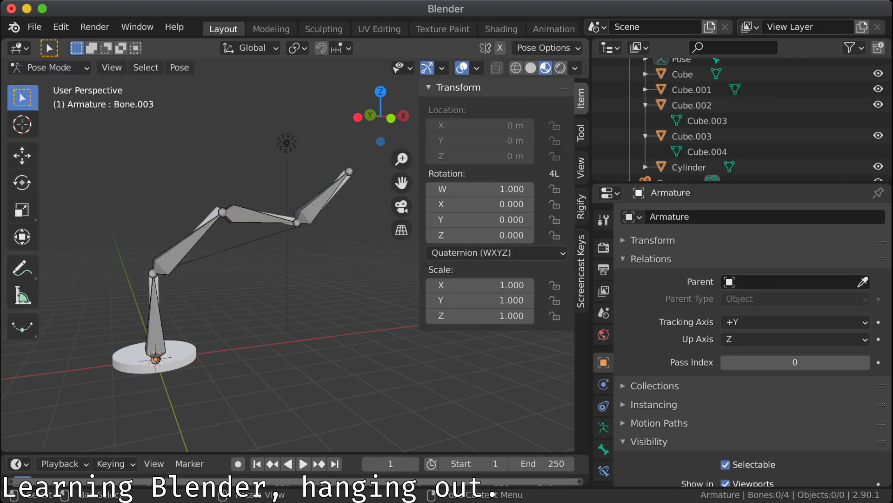
left_click_drag(338, 148, 355, 177)
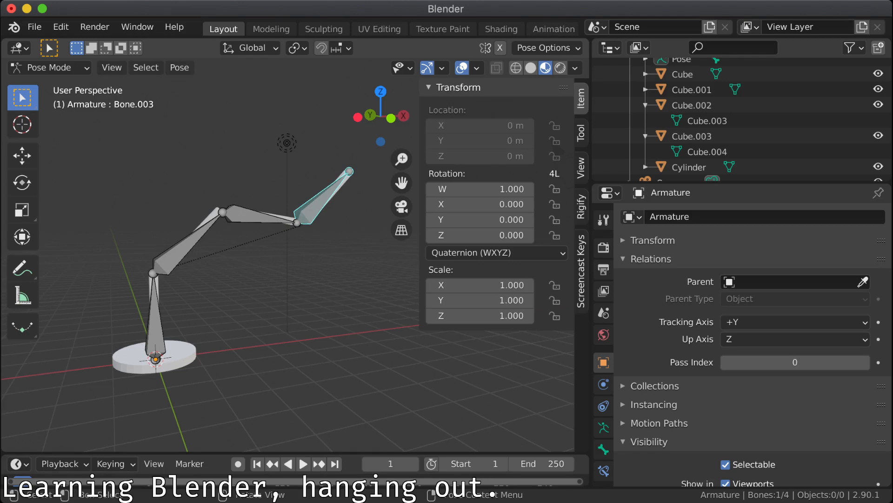
key("Tab")
key("p")
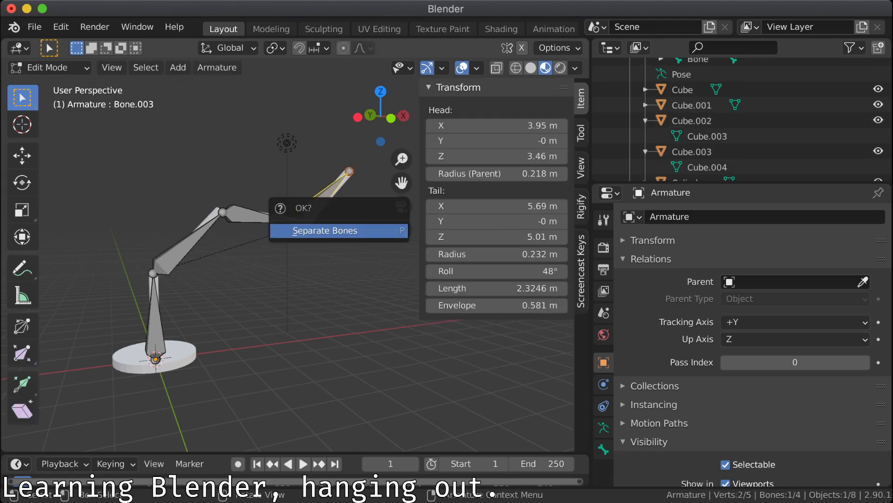
key("KP_1")
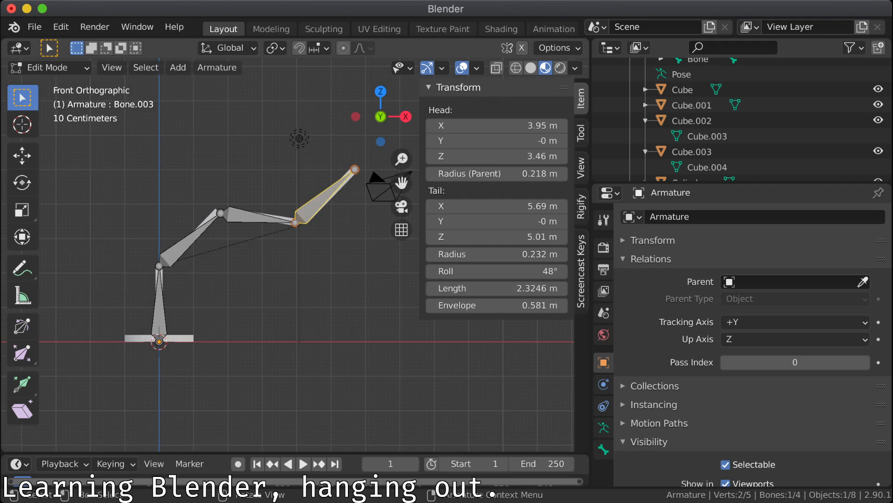
left_click(49, 67)
left_click(50, 118)
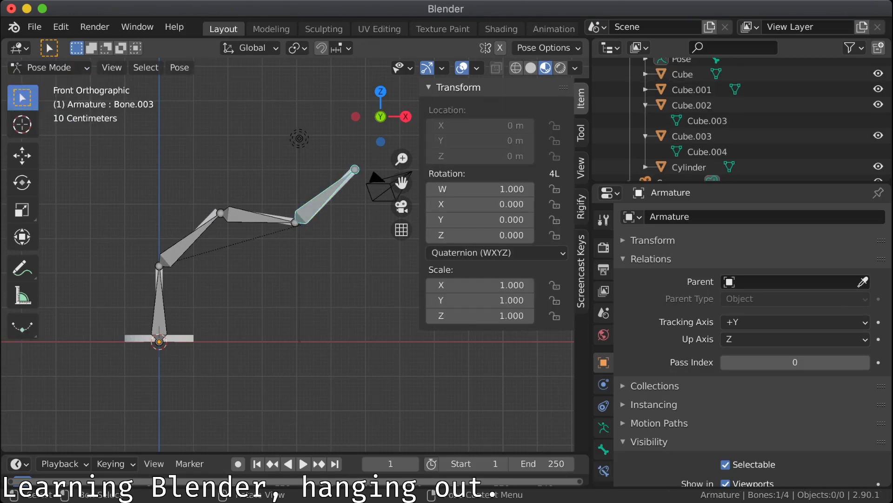
Step: Try to rotate the outermost bone, cancel the rotation and clear the bone selection
key("r")
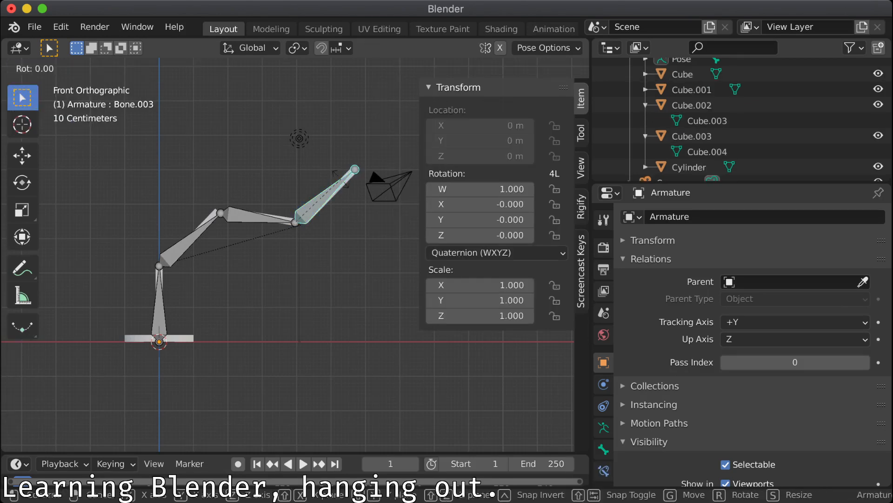
key("Escape")
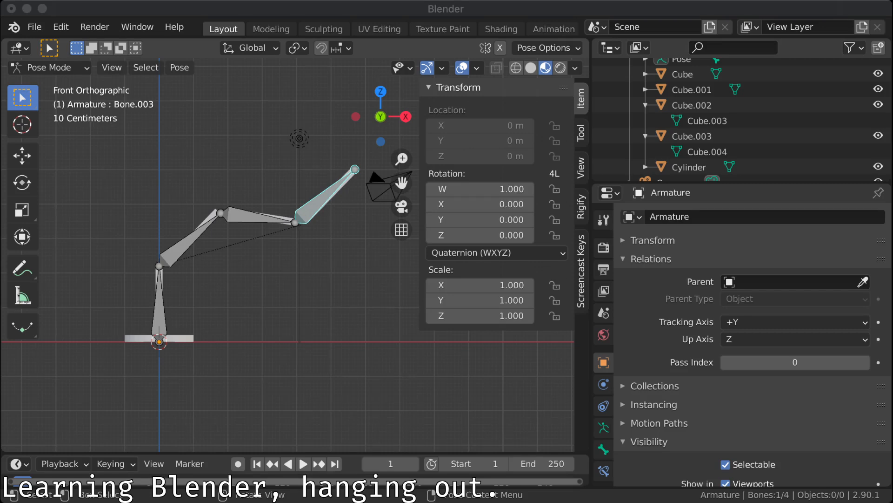
key("super+Tab")
key("alt+a")
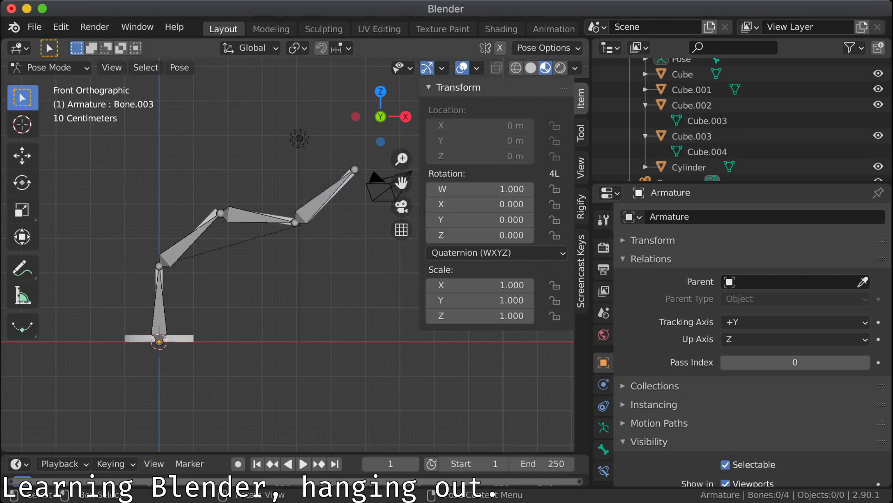
Step: Try rotating the second bone above the base to test whether the bars follow, cancelling the rotation
left_click_drag(182, 215, 208, 244)
left_click(185, 242)
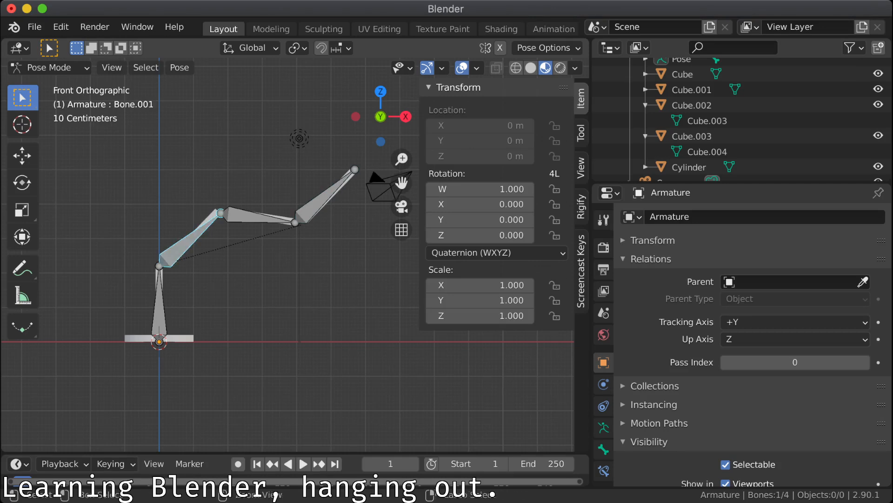
key("super+Tab")
key("super+Tab")
key("r")
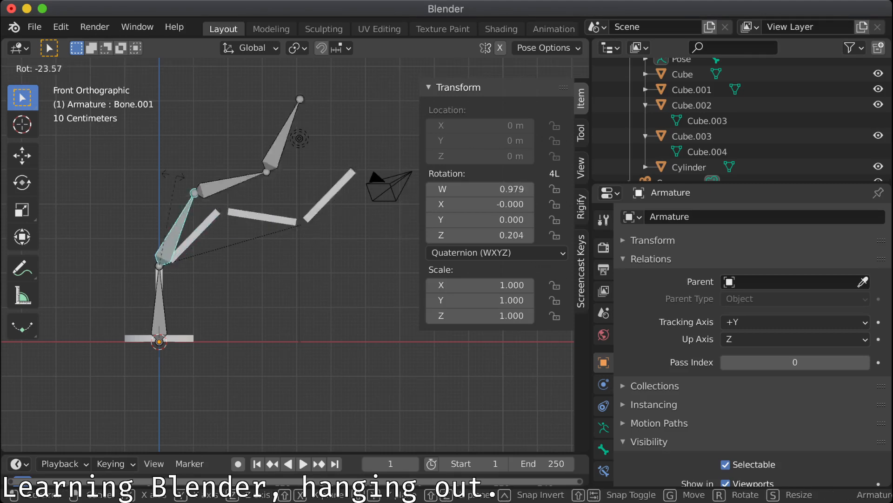
key("Escape")
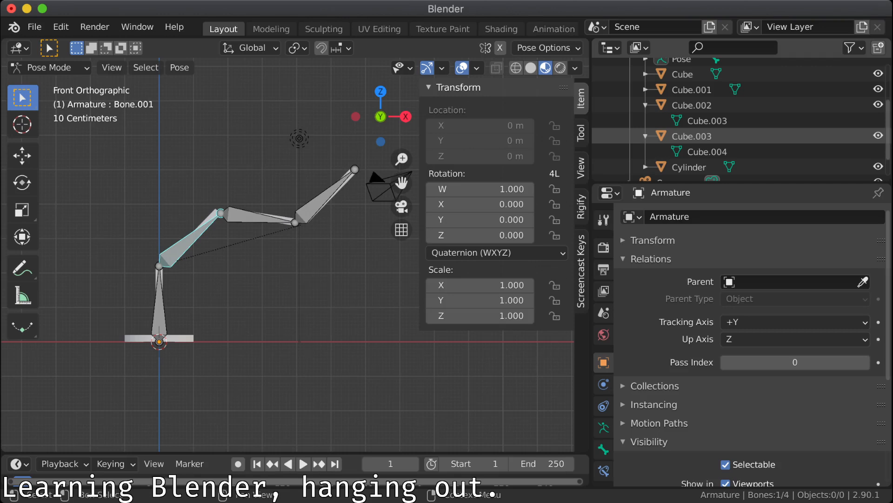
Step: Select only the outermost bone and try rotating it to test its bar, cancelling the rotation
key("alt+a")
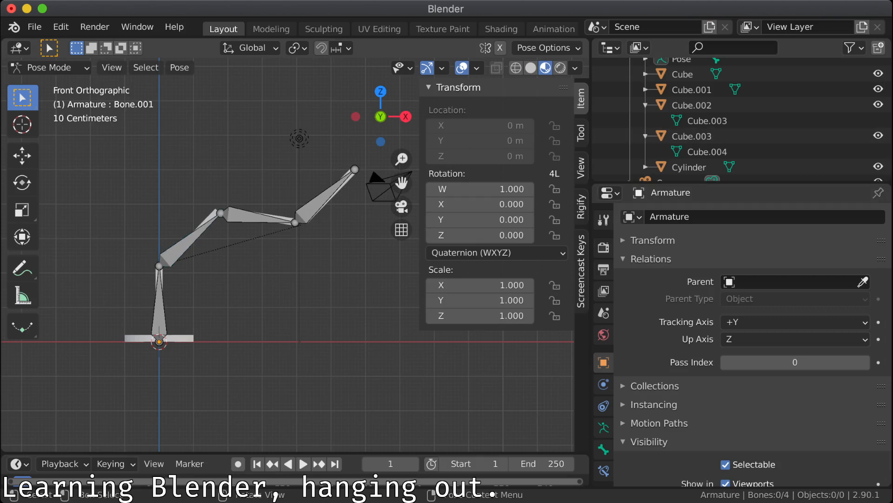
left_click_drag(188, 198, 251, 251)
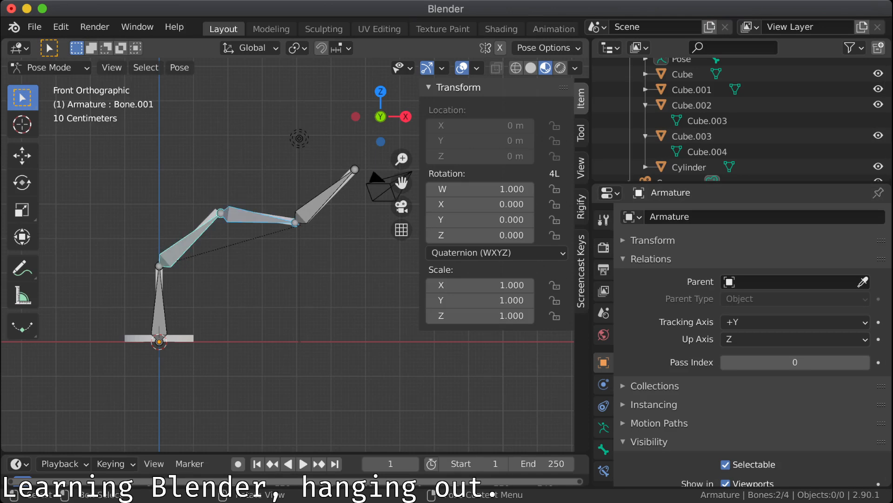
key("alt+a")
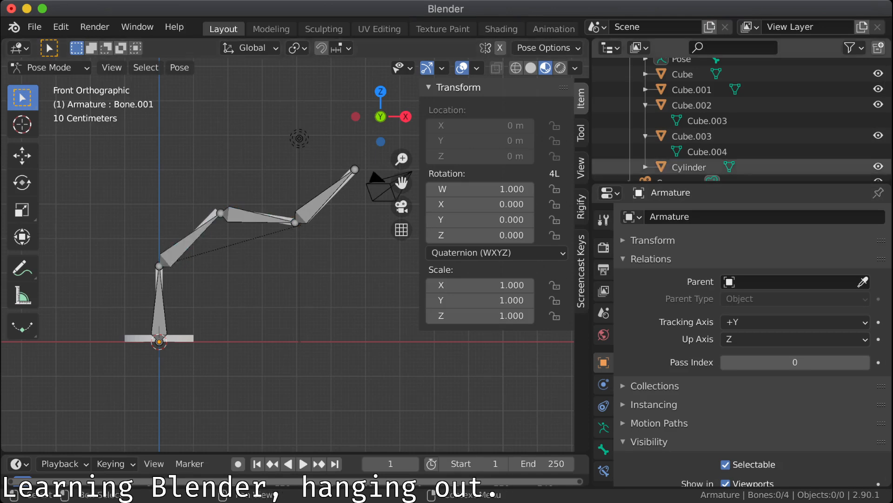
left_click_drag(332, 155, 366, 181)
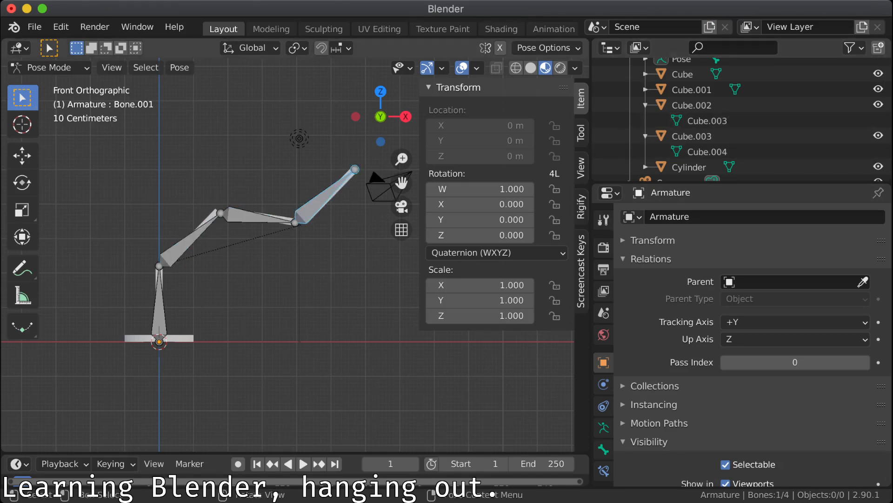
key("r")
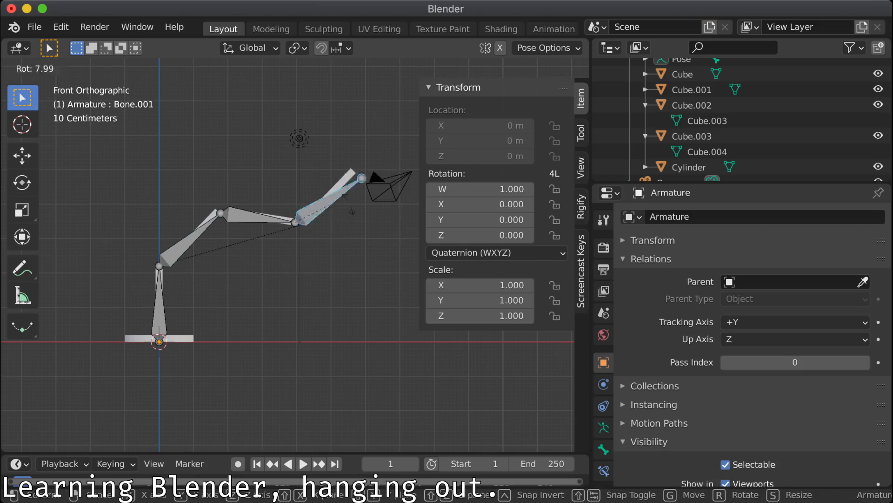
key("Escape")
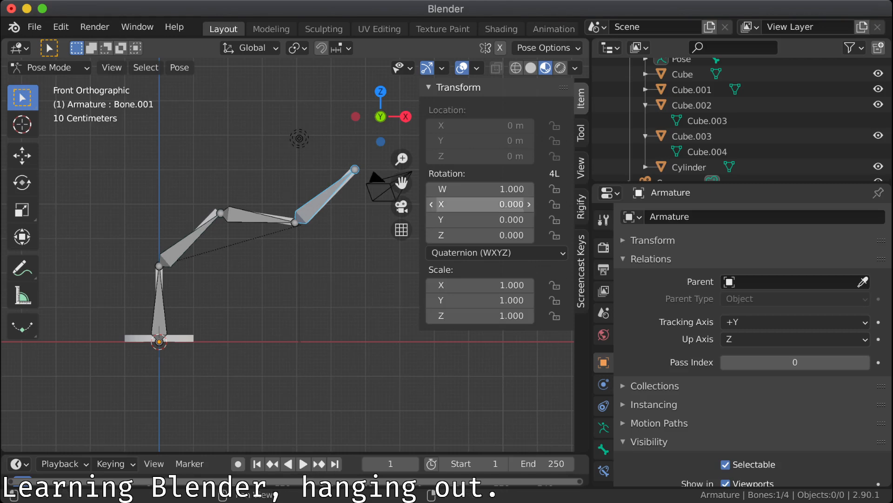
left_click_drag(197, 184, 226, 218)
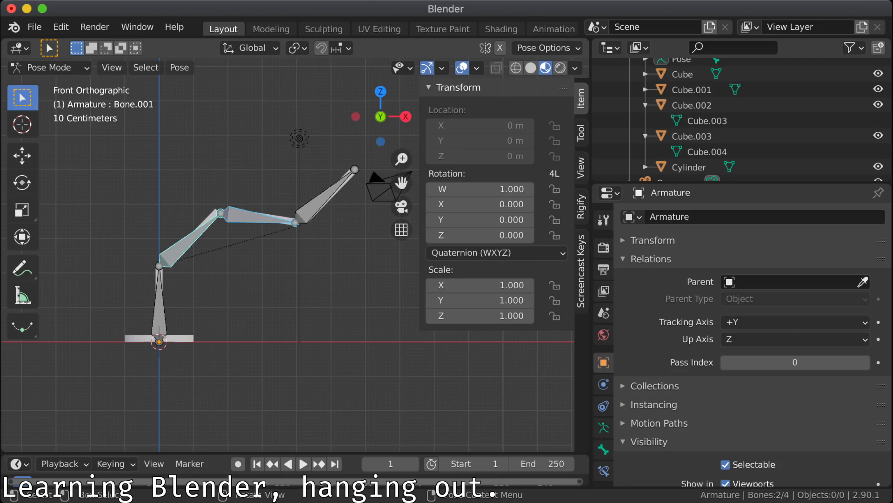
key("alt+a")
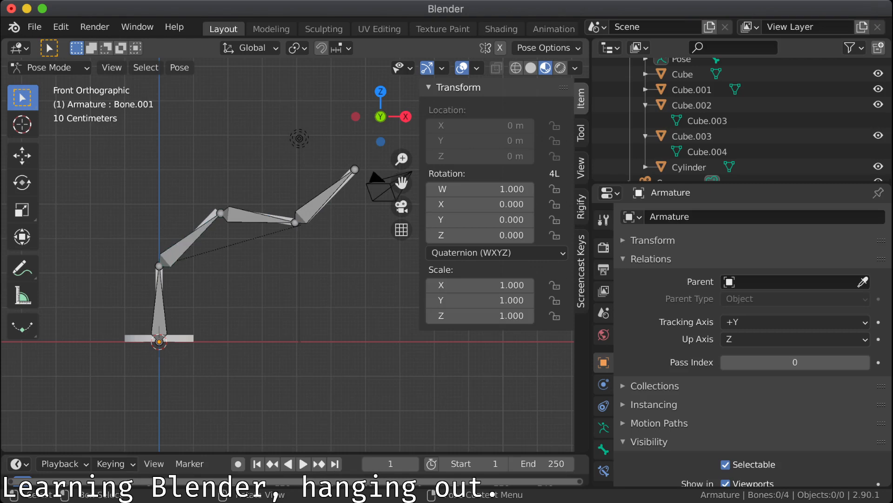
left_click_drag(325, 142, 349, 172)
key("alt+a")
left_click(323, 198)
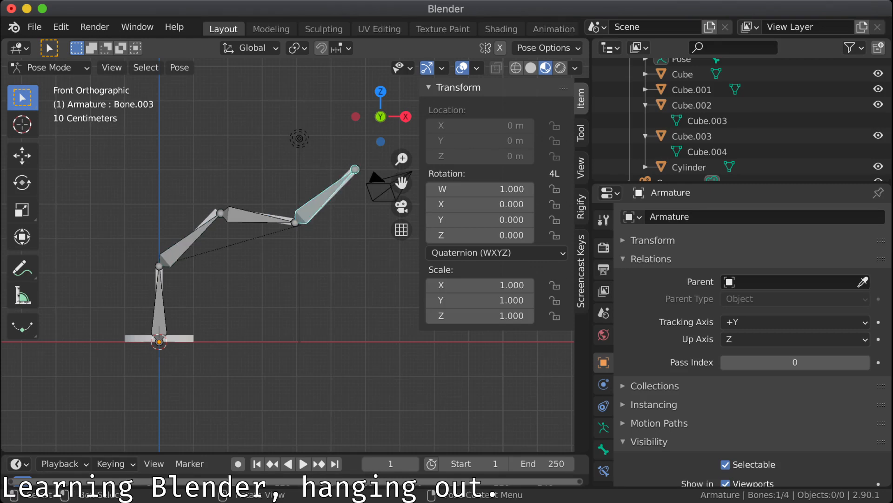
key("alt+a")
Step: Make the outermost bone the active bone in Pose Mode and clear the bone selection
scroll(412, 145, "up", 4)
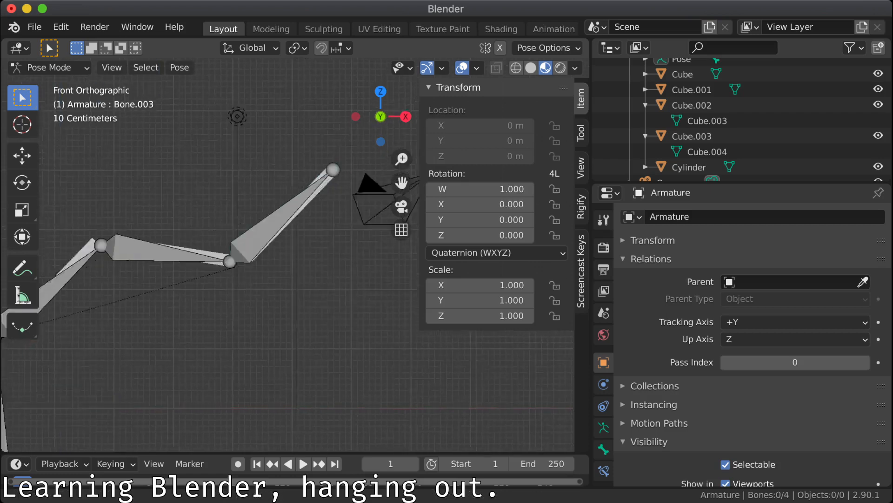
left_click(261, 234)
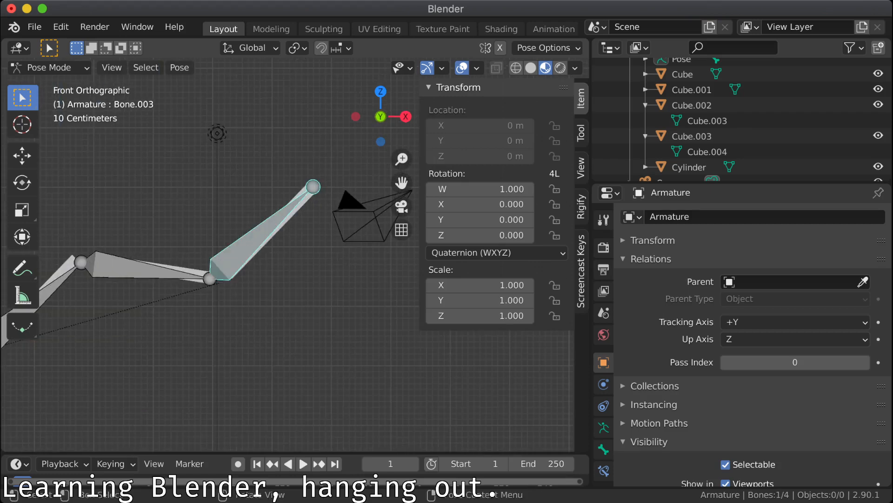
key("alt+a")
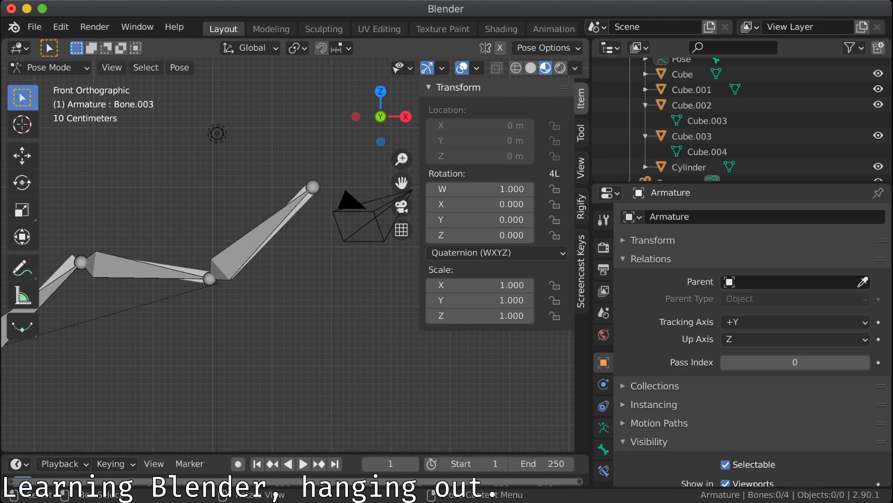
Step: In Object Mode, parent the outermost bar to the armature's active bone with the Bone option and deselect everything
left_click(49, 68)
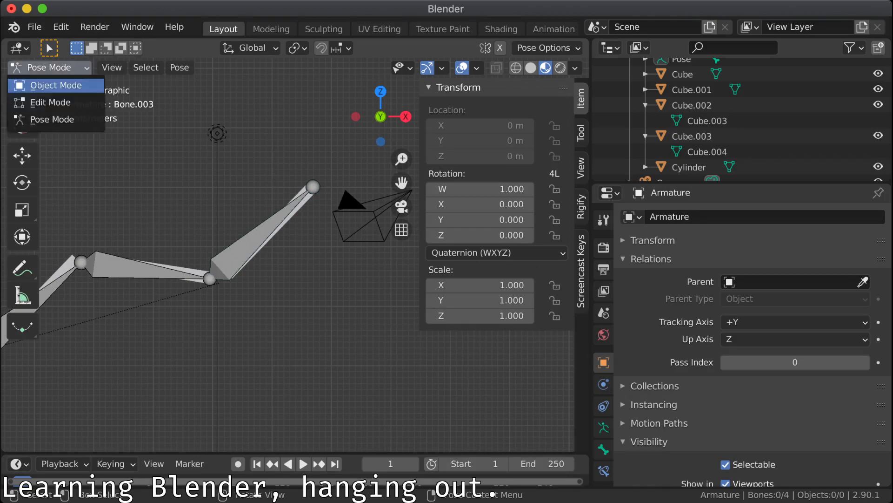
left_click(56, 85)
key("alt+a")
left_click(284, 223)
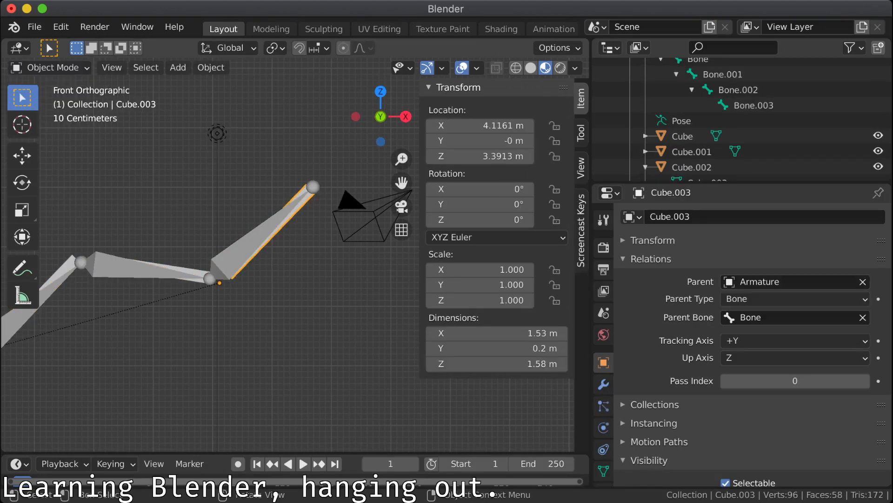
left_click(261, 240, "shift")
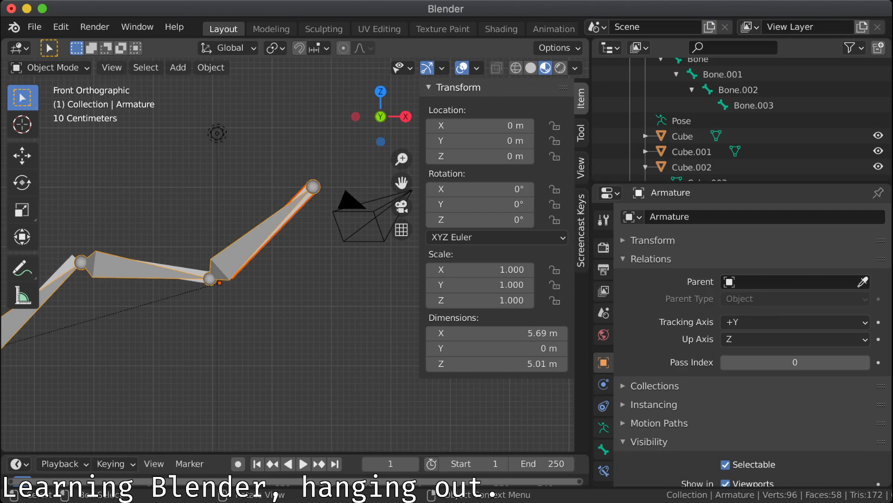
key("ctrl+p")
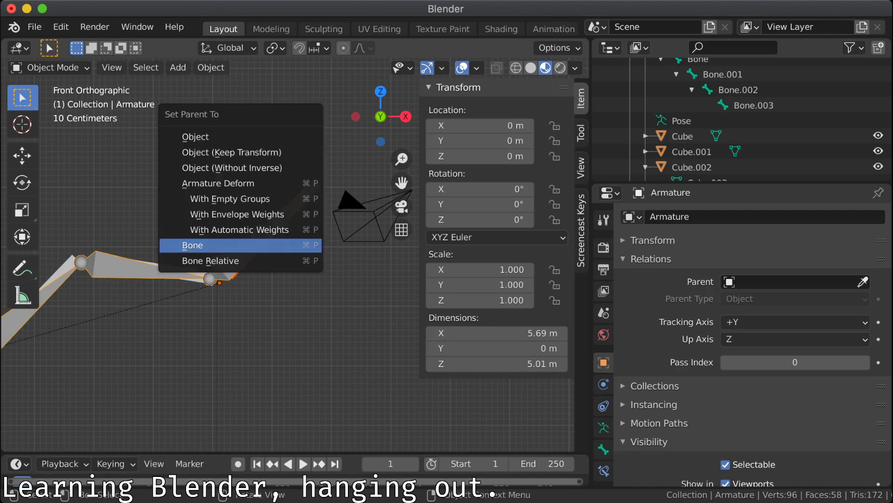
key("Return")
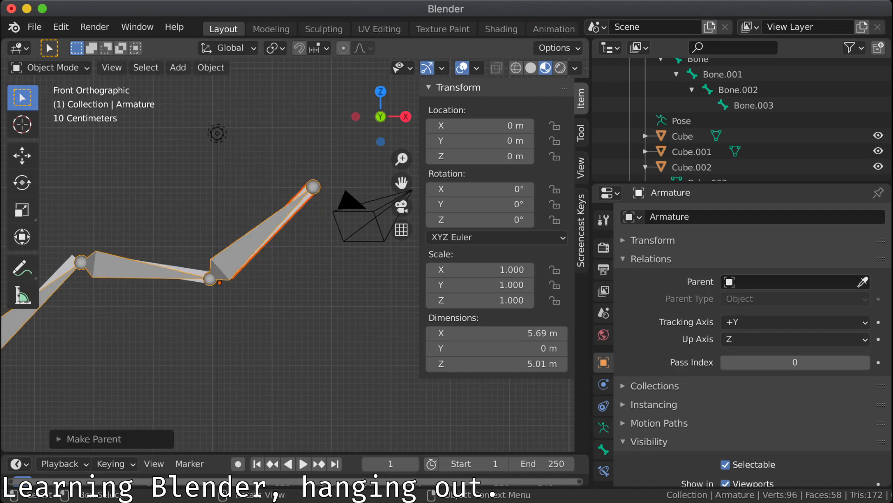
key("alt+a")
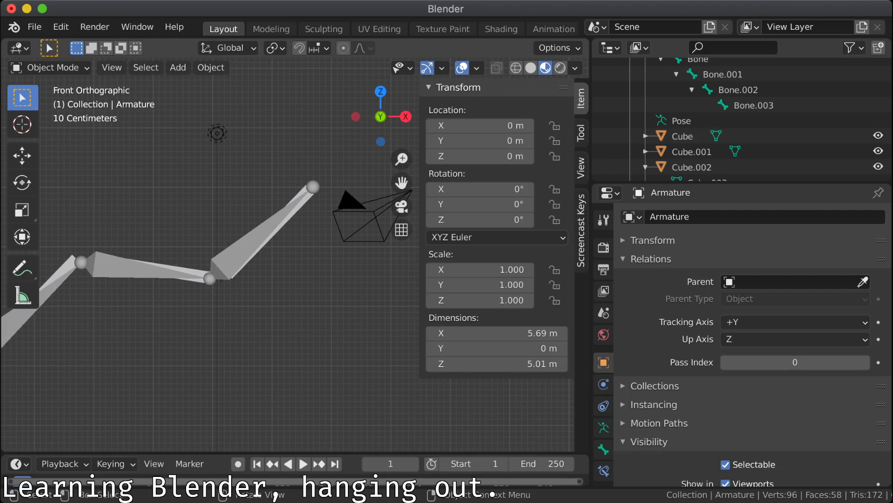
Step: In Pose Mode, rotate the outermost bone slightly to test whether its bar follows
left_click(46, 67)
left_click(28, 119)
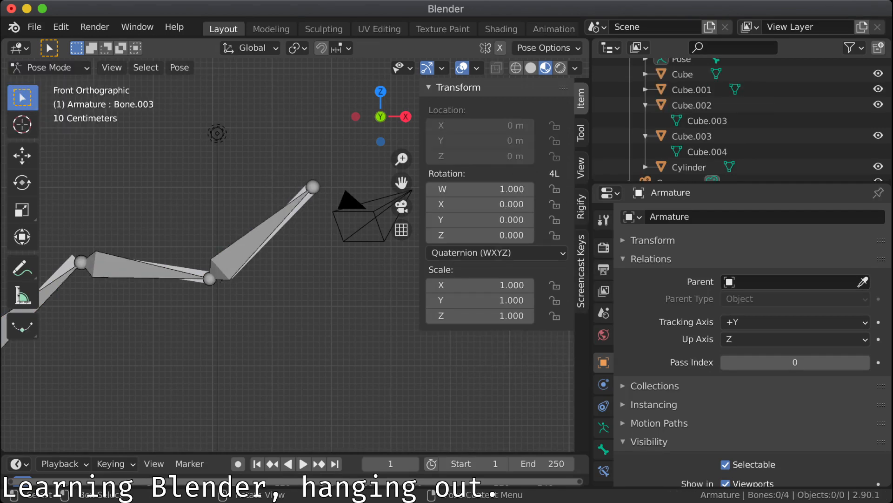
left_click(257, 236)
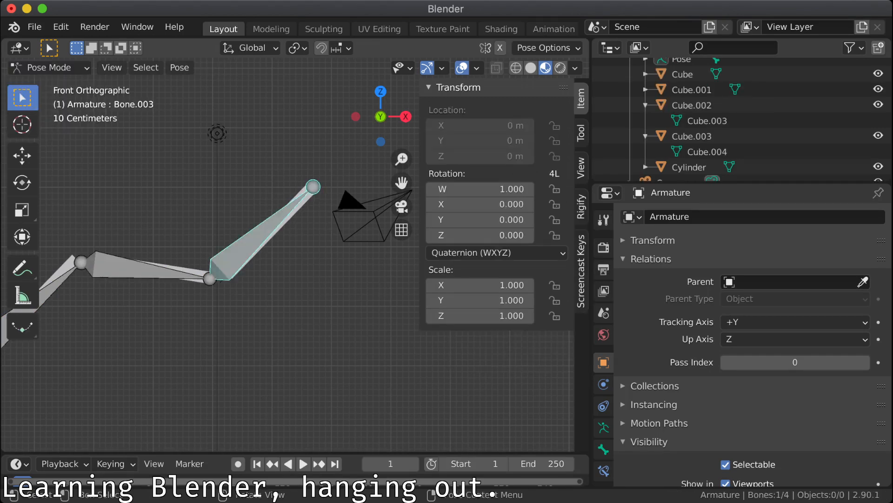
key("r")
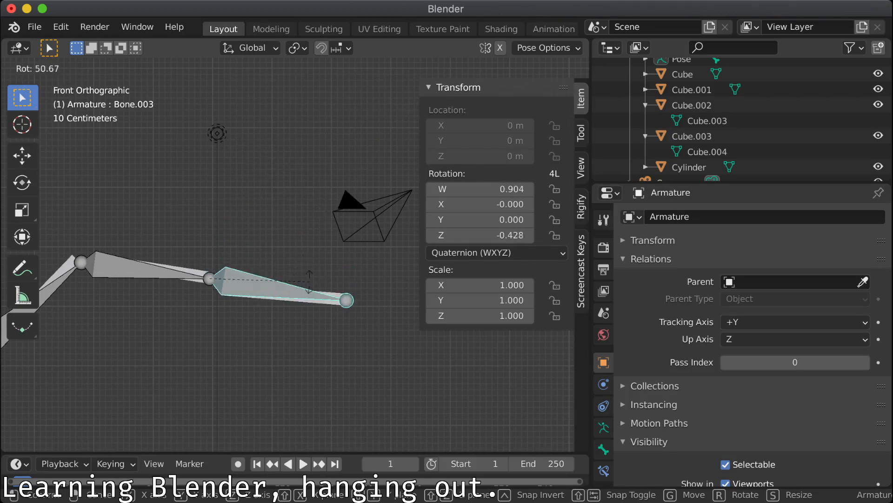
left_click(284, 213)
Step: Put the armature in Edit Mode and examine its expanded bone hierarchy in the outliner down to Bone.003
key("Tab")
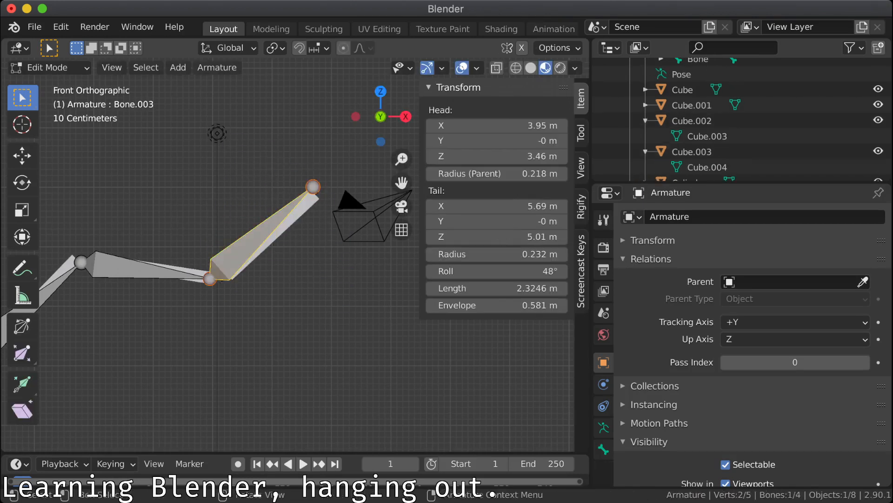
scroll(744, 119, "down", 5)
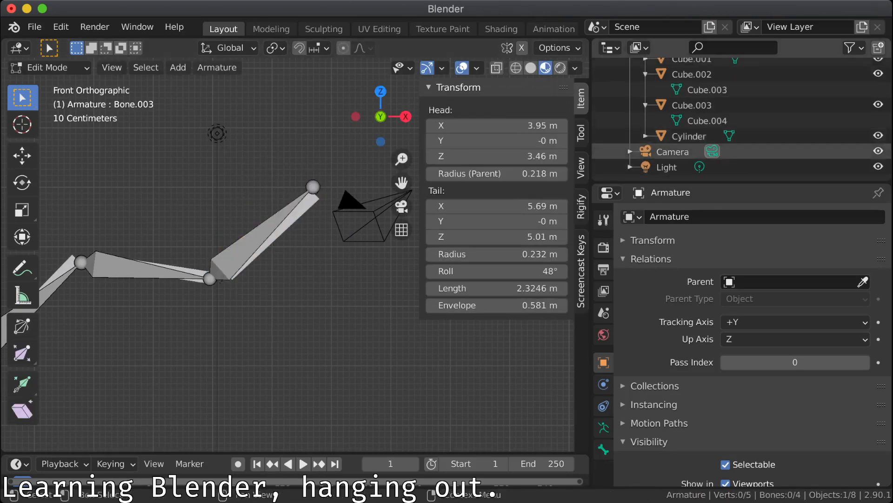
scroll(744, 119, "up", 6)
scroll(661, 121, "up", 3)
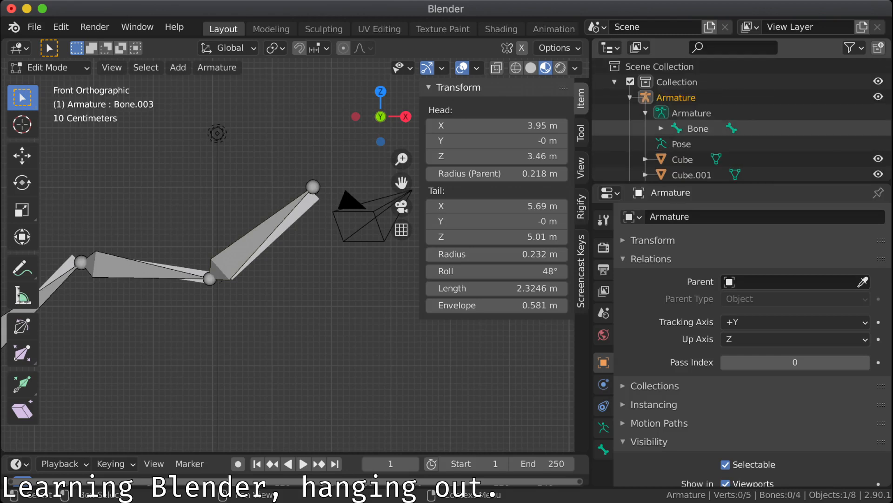
left_click(661, 129)
scroll(661, 129, "down", 2)
left_click(676, 113)
left_click(692, 128)
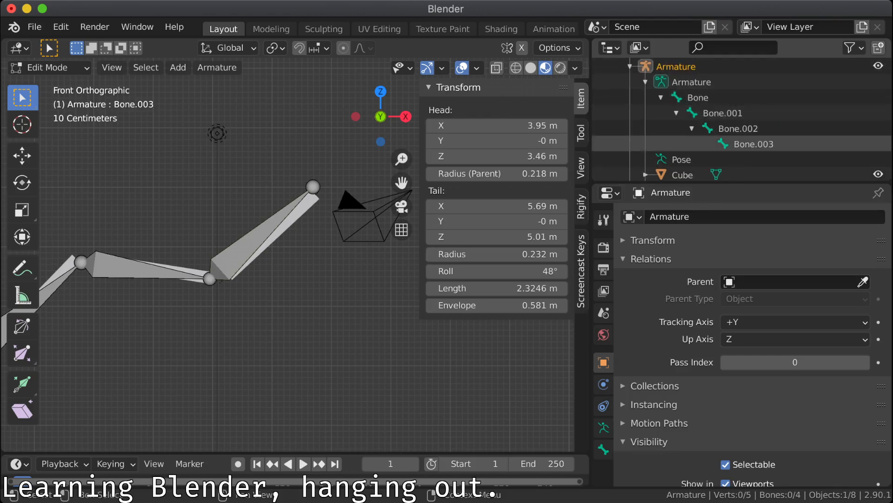
scroll(698, 144, "down", 1)
scroll(698, 144, "down", 1)
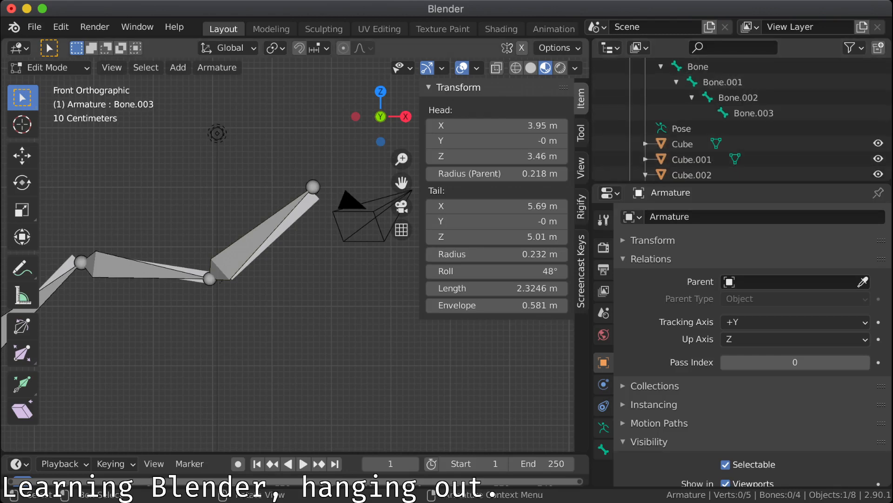
Step: Make the third bone from the base active in Pose Mode and return to Object Mode
key("ctrl+Tab")
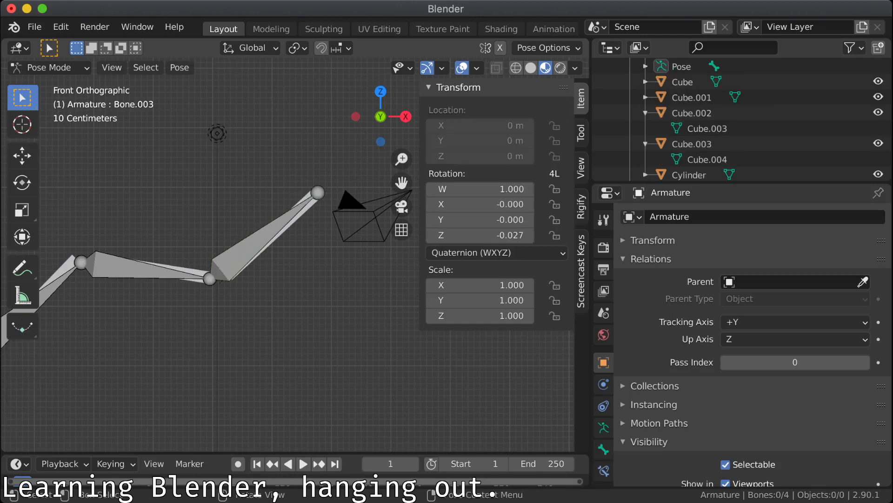
left_click(139, 270)
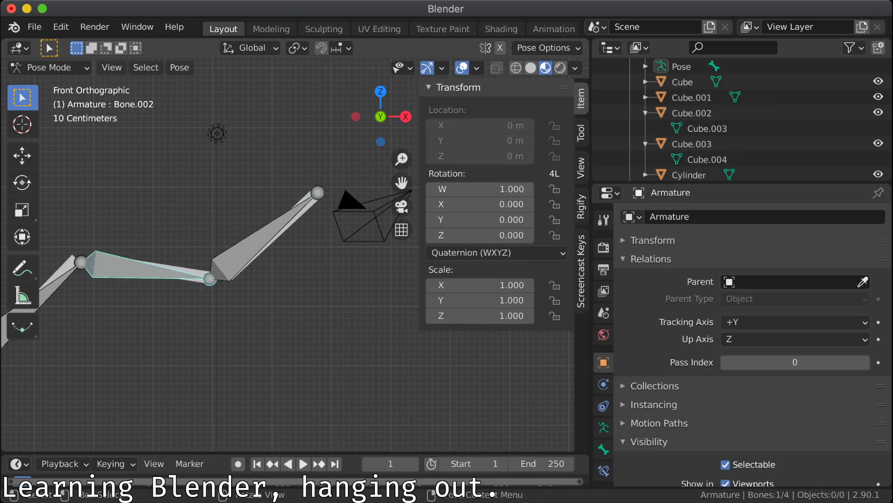
key("Tab")
left_click(49, 67)
left_click(44, 84)
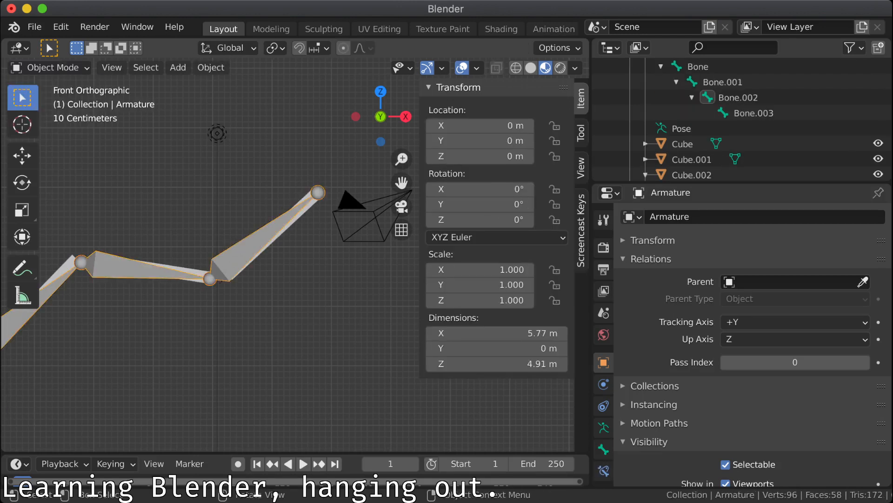
Step: Parent the third bar, Cube.002, to the armature's active bone with the Bone option
left_click(158, 219)
left_click(189, 271)
left_click(135, 269, "shift")
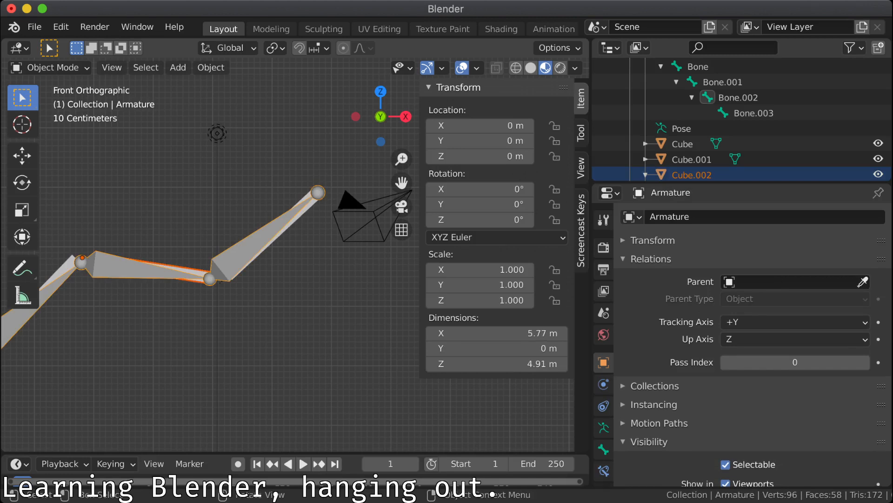
key("ctrl+p")
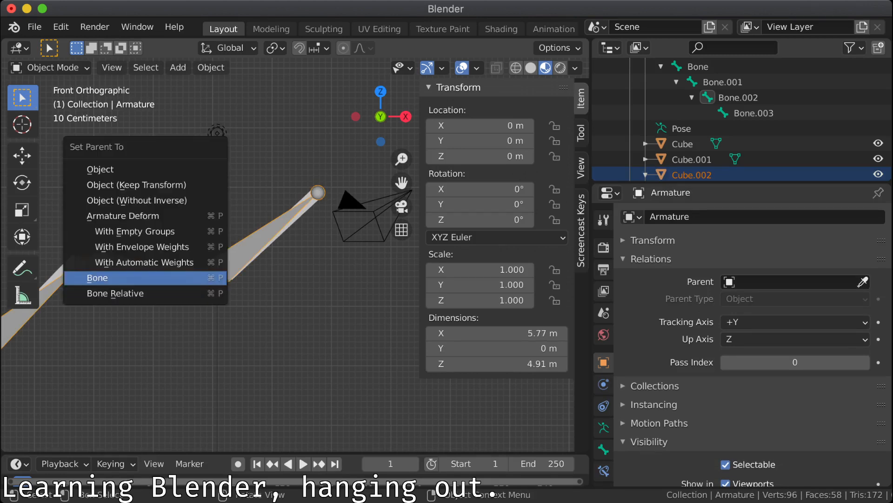
key("Return")
left_click(126, 316)
Step: Parent the second bar, Cube.001, to the armature with the Bone option and clear the selection
middle_click_drag(125, 316, 266, 251, "shift")
left_click(197, 214)
left_click(139, 242, "shift")
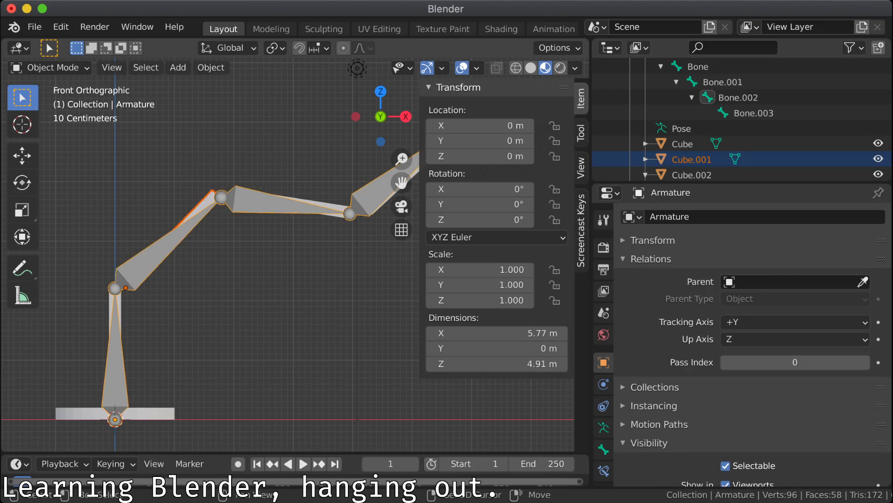
key("ctrl+p")
key("Return")
key("alt+a")
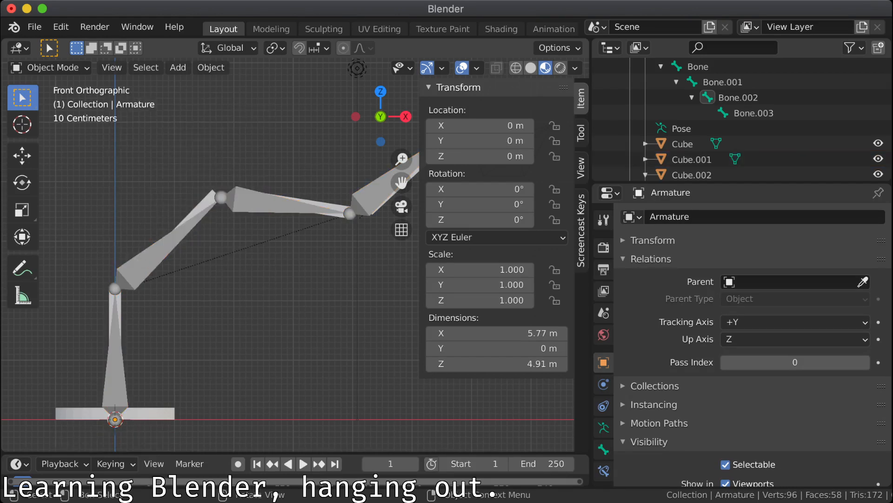
Step: Parent the upright first bar, Cube, to the armature with the Bone option
left_click(118, 309)
left_click(115, 367, "shift")
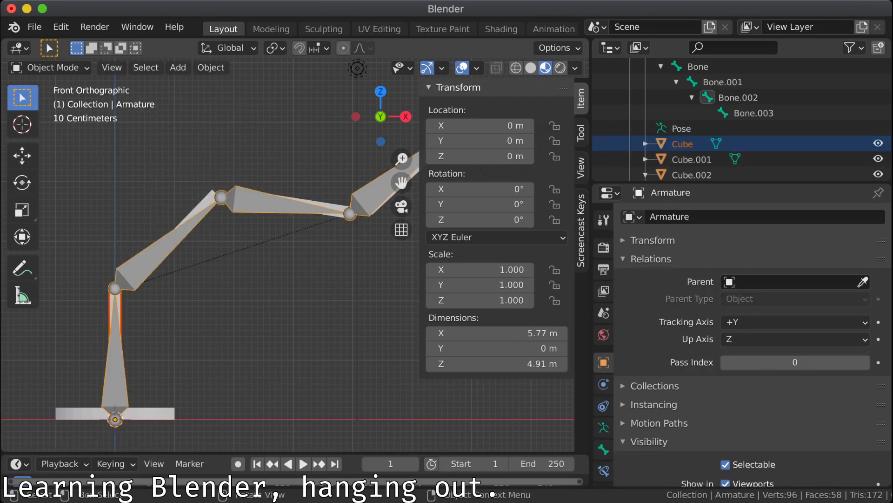
key("ctrl+p")
key("Return")
Step: Parent the base cylinder to the armature with the Bone option
middle_click_drag(149, 368, 158, 321, "shift")
left_click(157, 368)
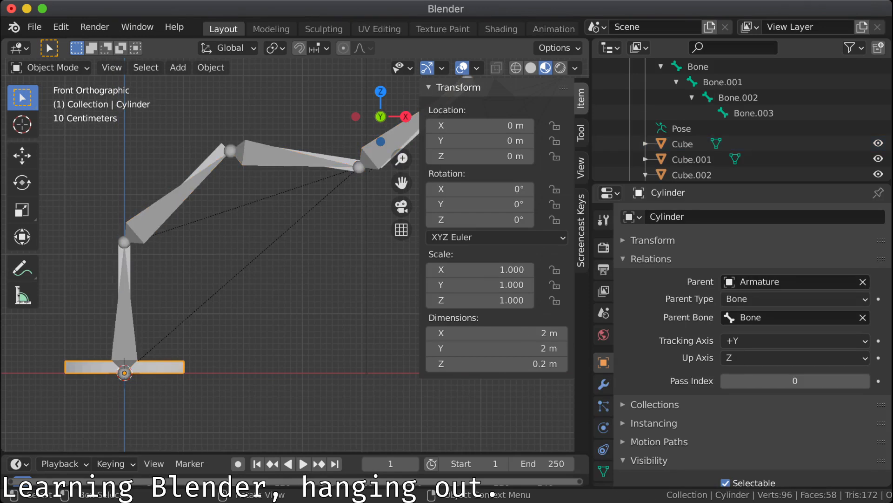
left_click(124, 336, "shift")
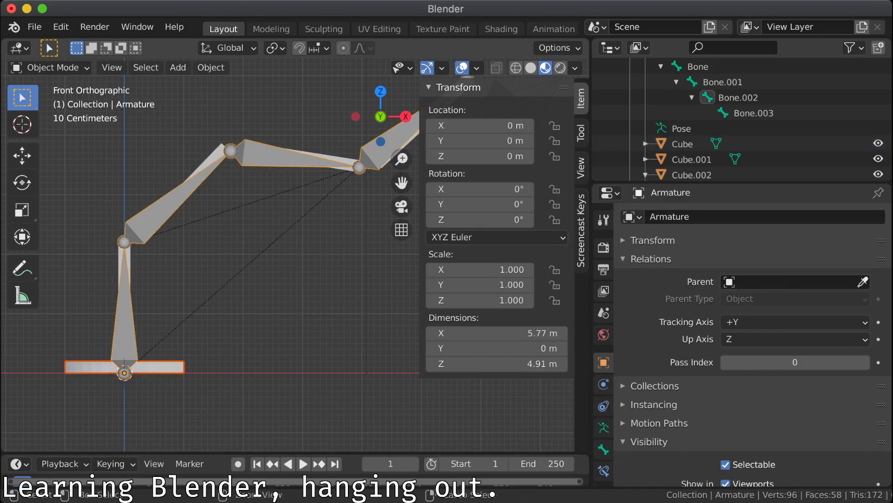
key("ctrl+p")
key("Return")
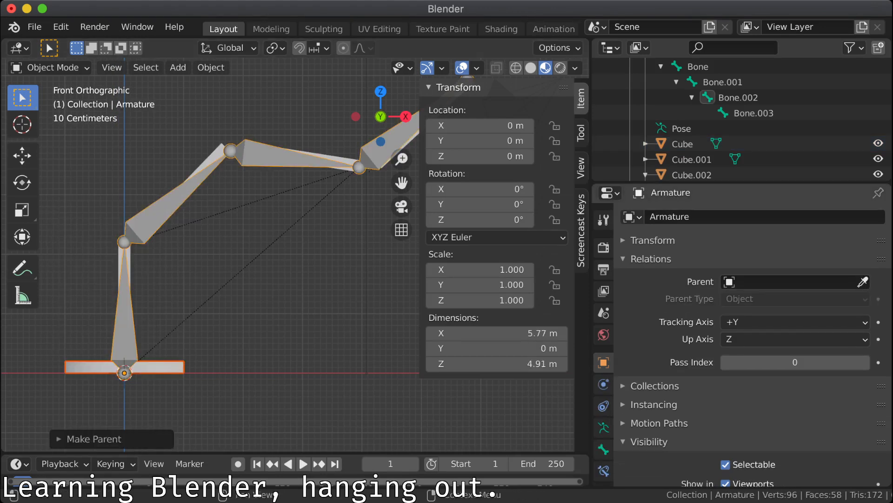
Step: Switch to Pose Mode and try rotating the third bone to test how the bars follow, cancelling the rotation
middle_click_drag(223, 224, 121, 298, "shift")
left_click(51, 68)
left_click(52, 119)
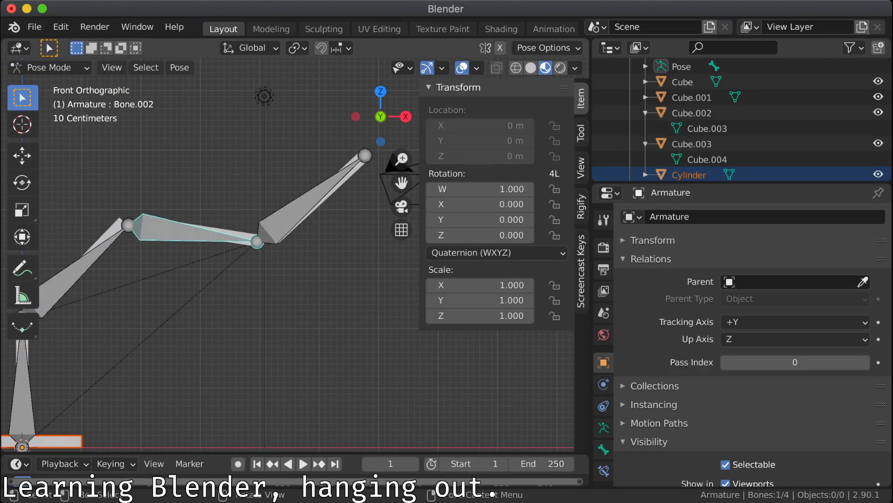
key("r")
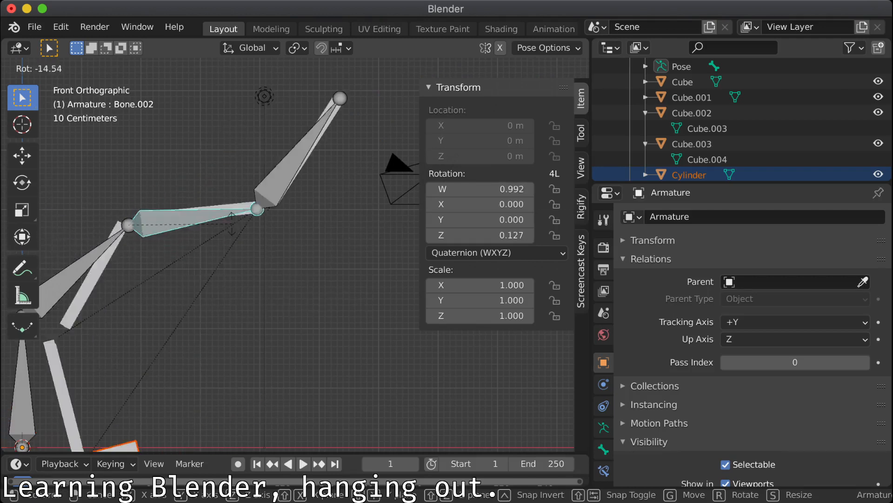
key("Escape")
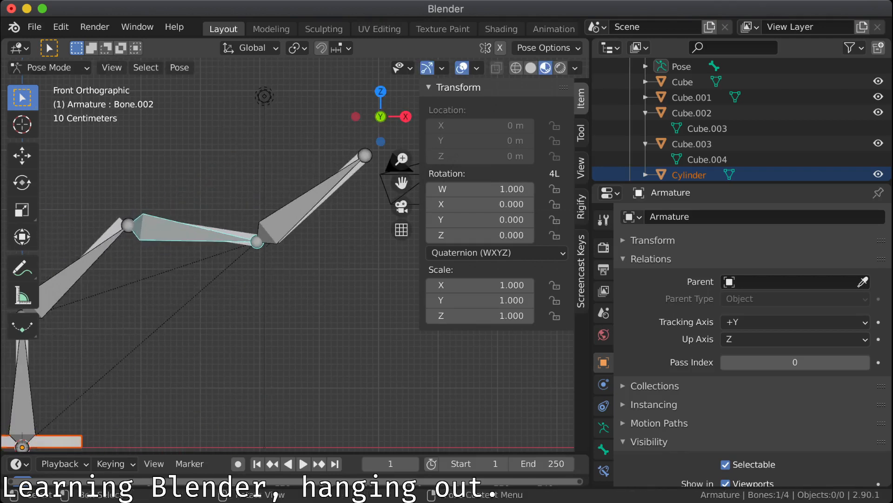
Step: Select the second bone, try a rotation and cancel it, and clear the bone selection
left_click(78, 268)
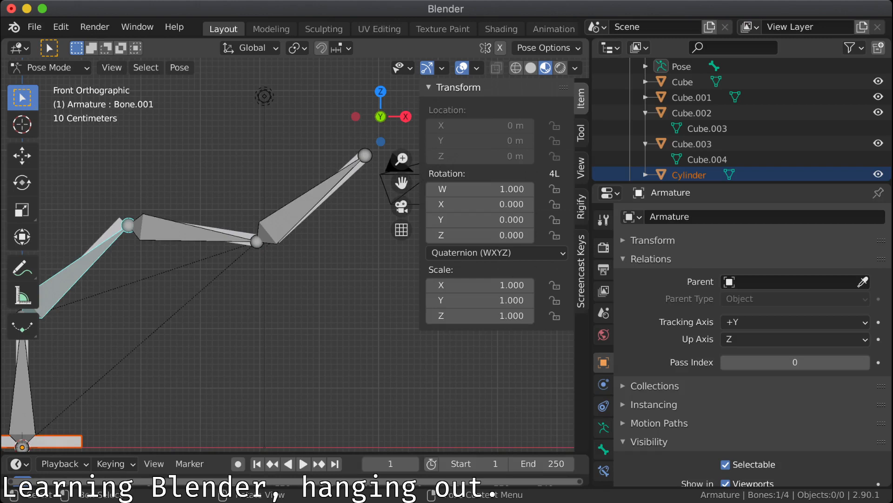
middle_click_drag(78, 269, 169, 223, "shift")
key("r")
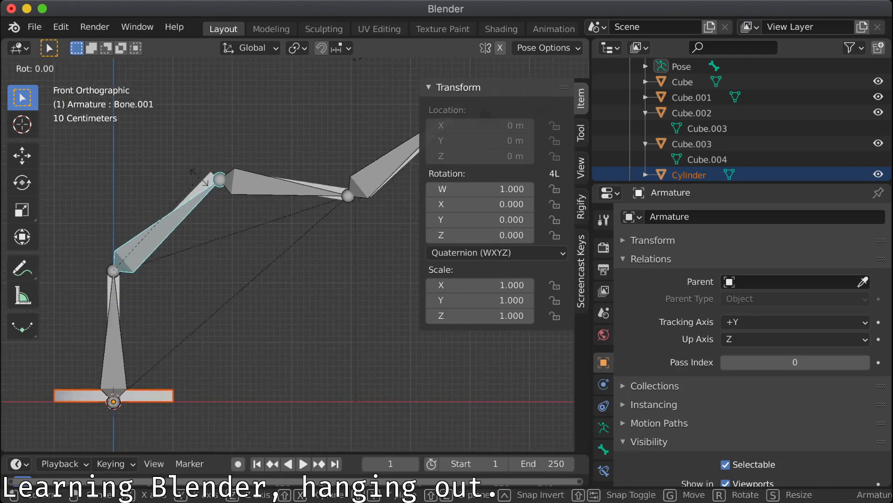
key("Escape")
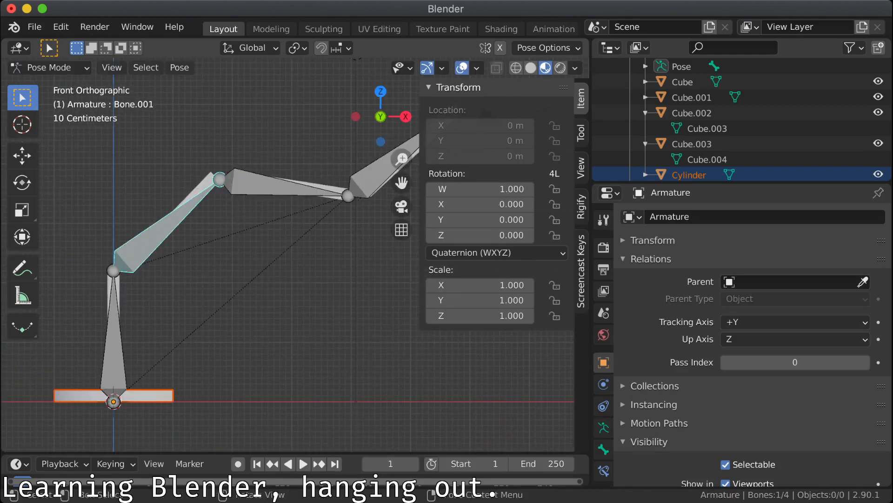
key("alt+a")
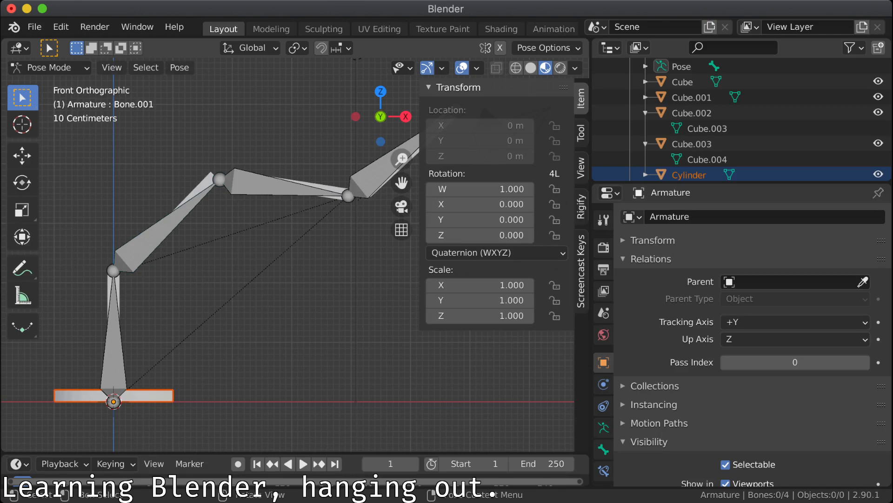
Step: Switch the armature to Edit Mode, clear the selection, and select the joint at the tail of the third bone, Bone.002
left_click(272, 185)
key("Tab")
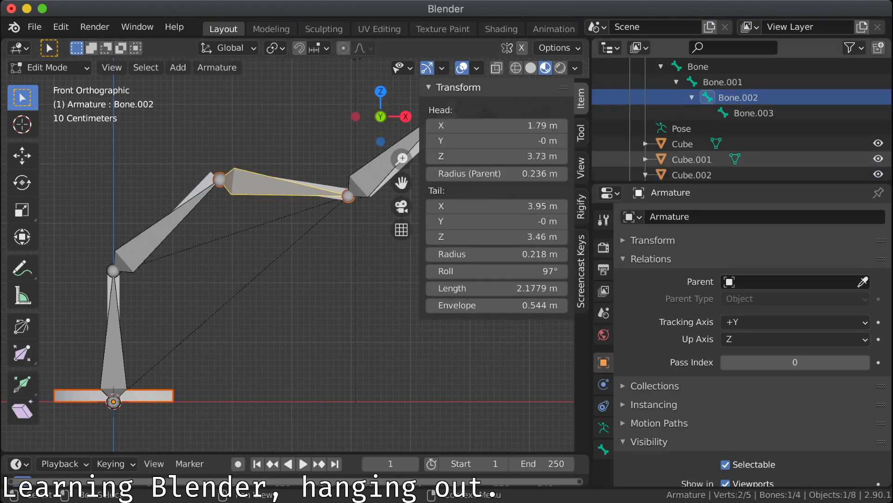
scroll(745, 156, "down", 5)
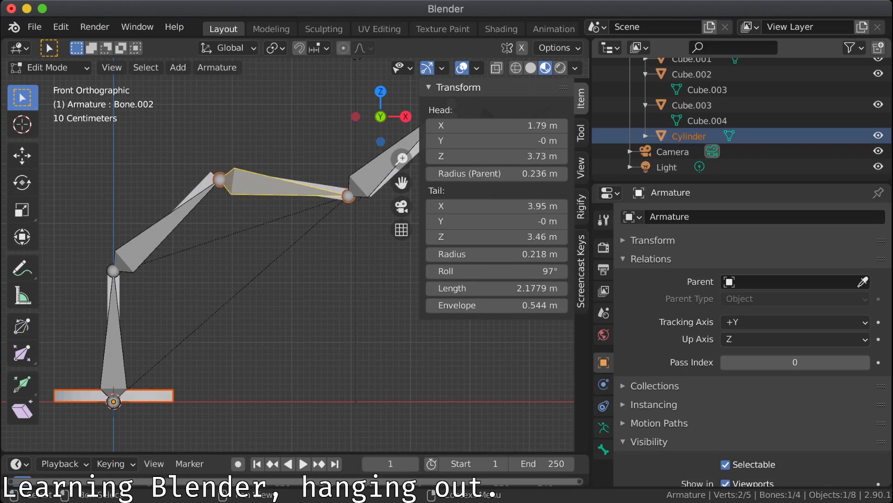
key("alt+a")
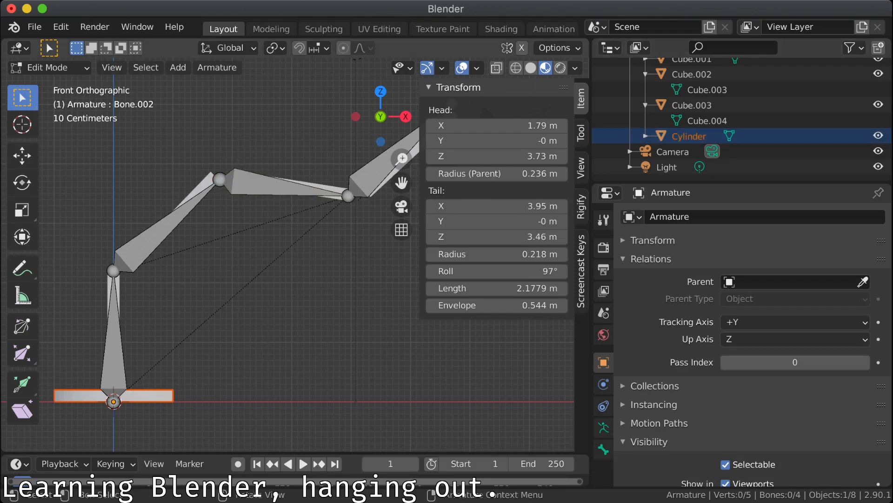
left_click(348, 196)
left_click(284, 185)
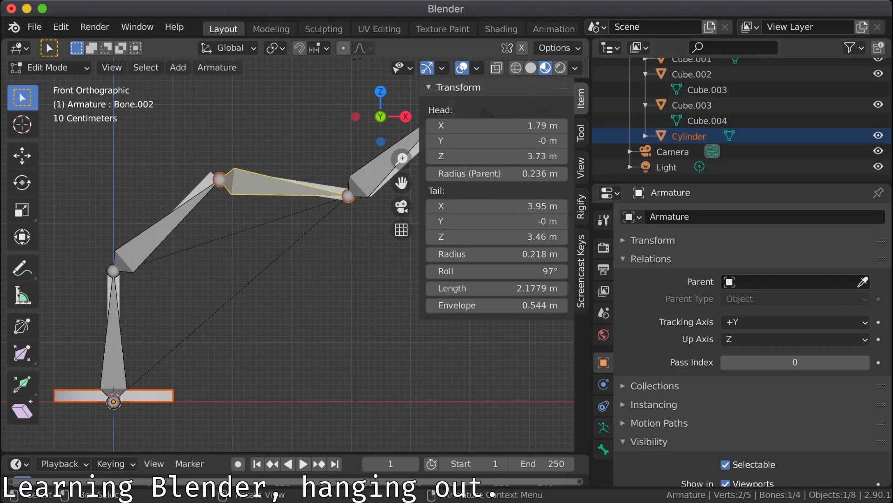
left_click(348, 196)
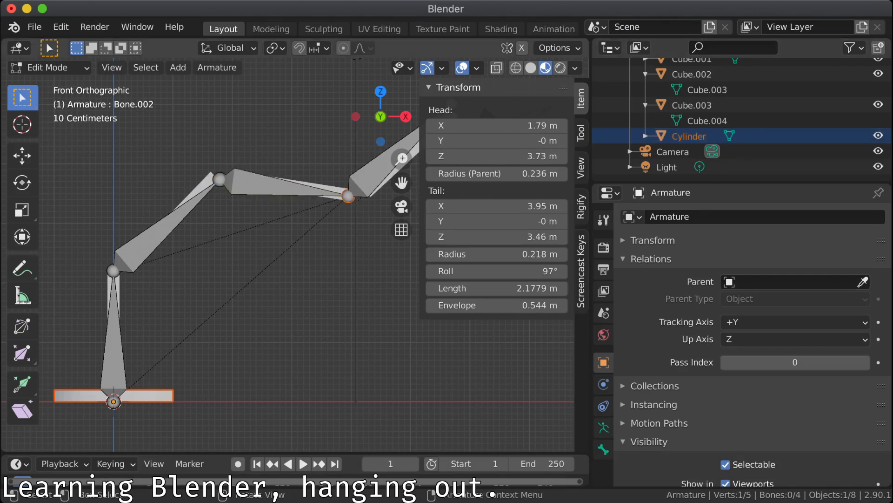
key("super+Tab")
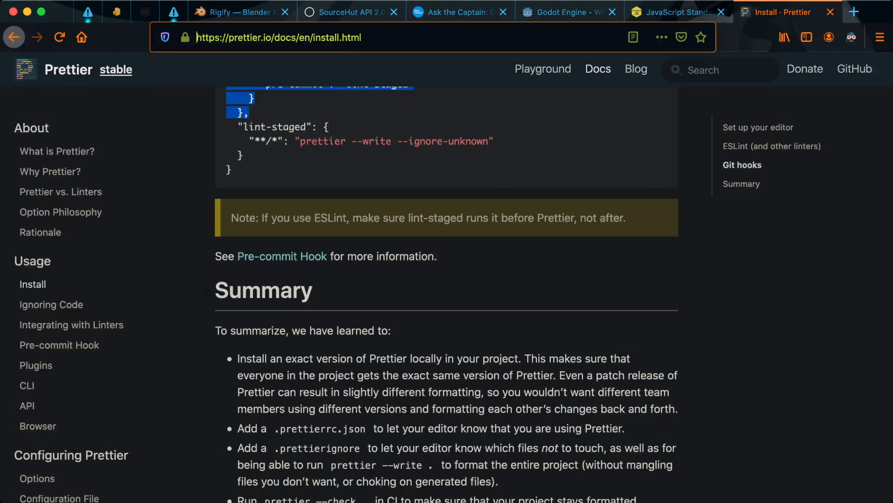
key("ctrl+t")
type("https://store.steampowered.com/app/1380910/Stardeus/")
key("Return")
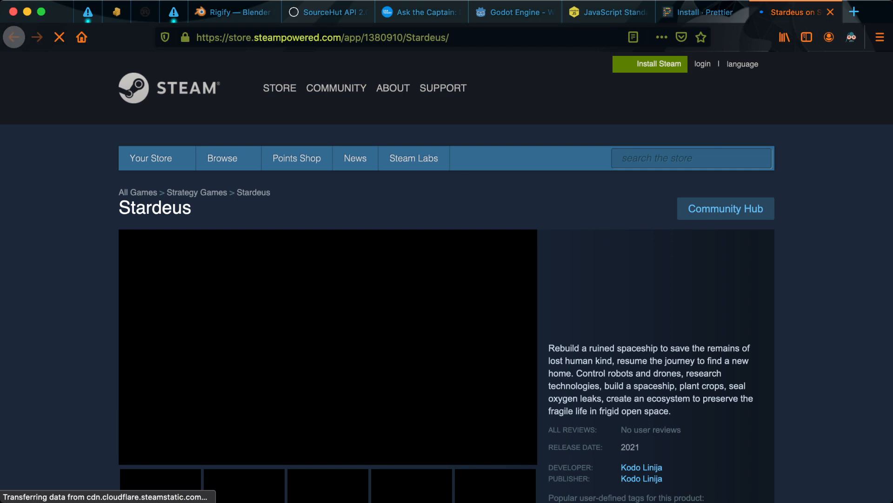
Step: Look over the Stardeus store page's summary, Early Access notice and planned release date
scroll(447, 277, "down", 2)
scroll(447, 276, "down", 2)
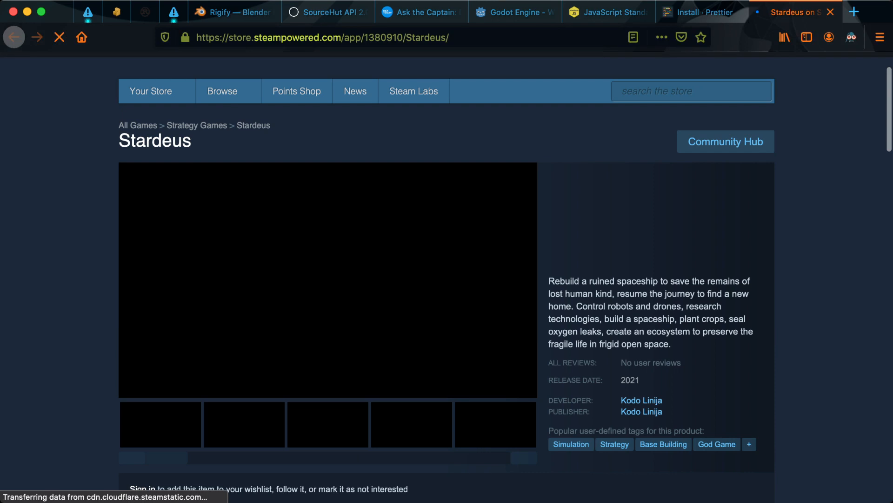
scroll(447, 277, "down", 5)
scroll(447, 277, "down", 7)
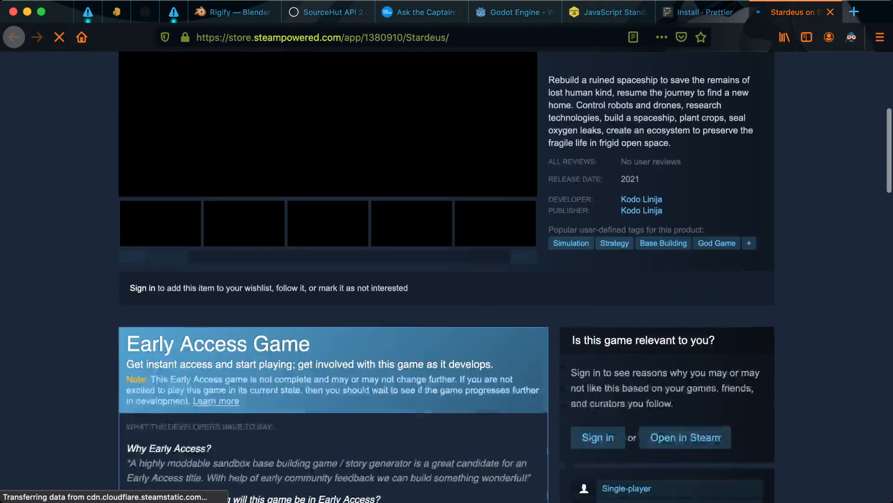
scroll(446, 277, "down", 3)
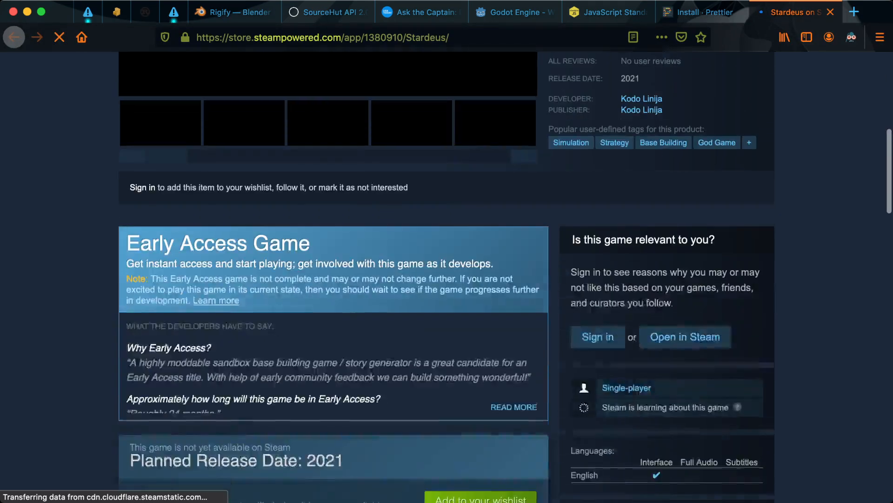
scroll(447, 277, "down", 7)
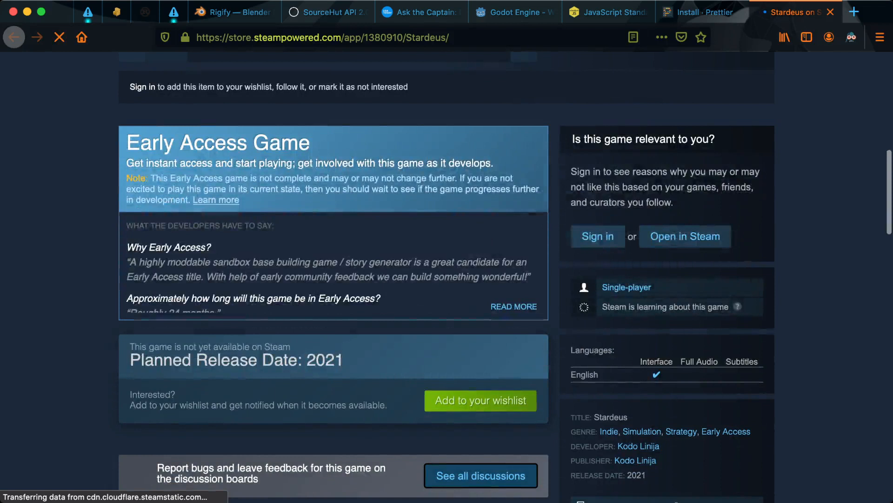
double_click(325, 360)
left_click(325, 360)
scroll(325, 360, "down", 3)
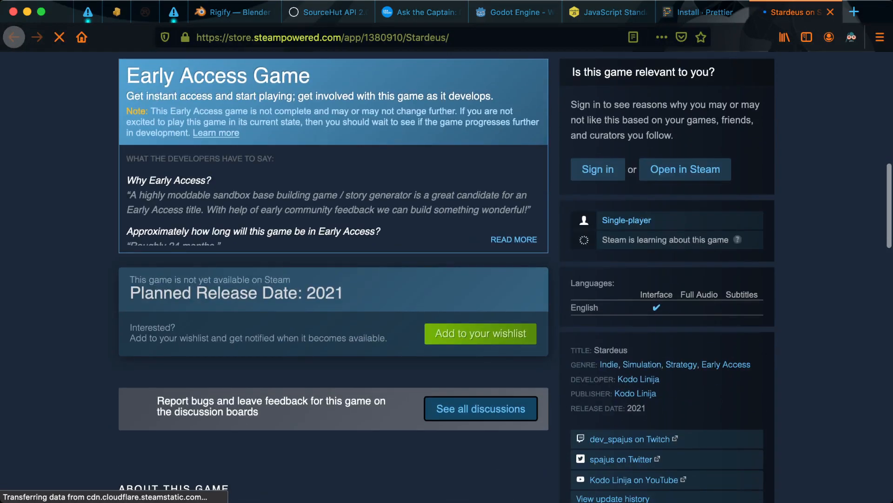
Step: Expand the Early Access developer answers and read the reasons, duration and full version plans
left_click(514, 239)
left_click_drag(195, 180, 259, 210)
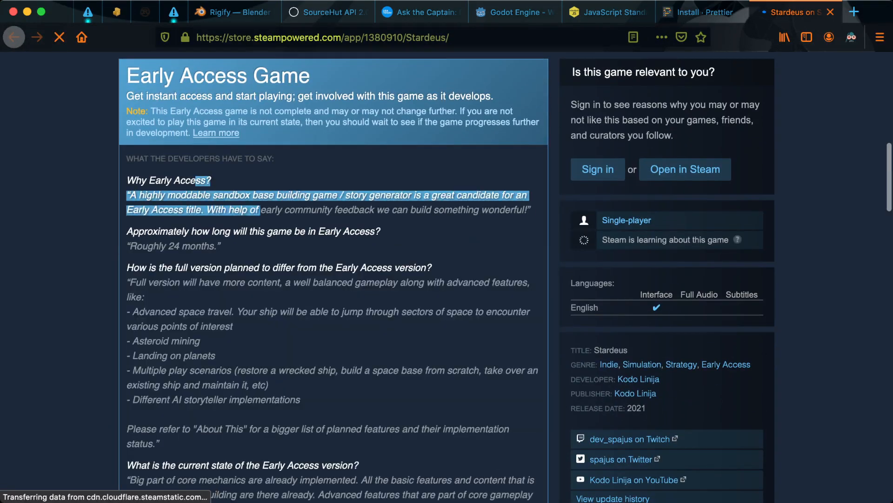
left_click(127, 209)
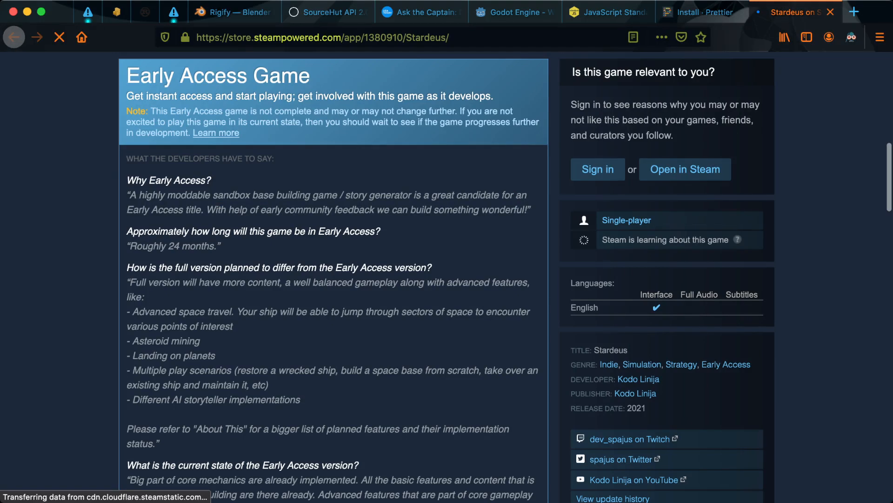
scroll(325, 279, "up", 2)
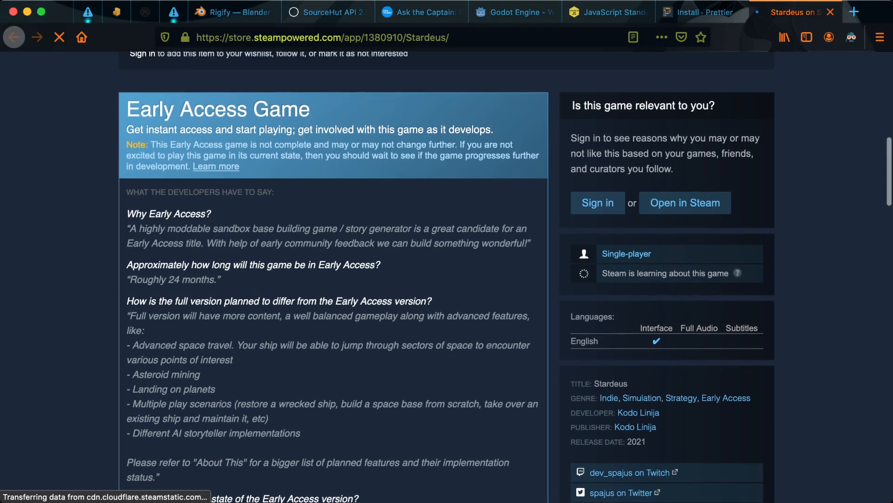
scroll(326, 279, "down", 5)
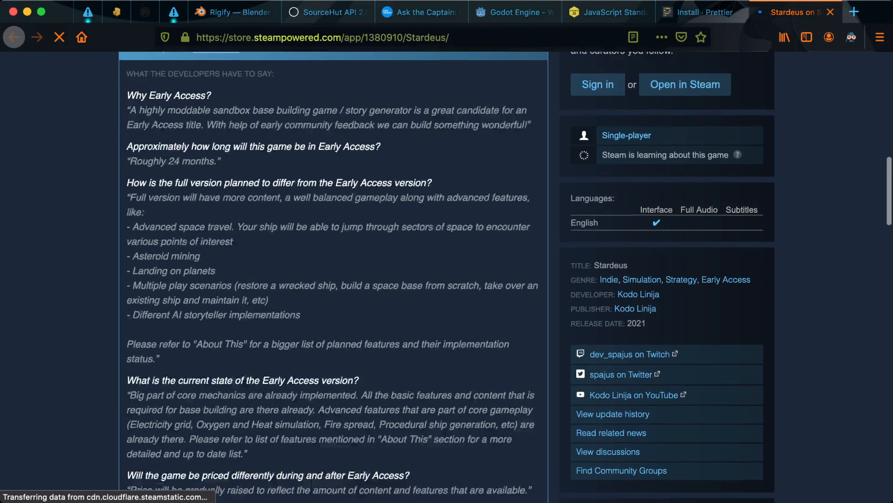
Step: Read the story description in the About This Game section and view its gameplay animation
scroll(326, 279, "down", 15)
scroll(326, 279, "down", 12)
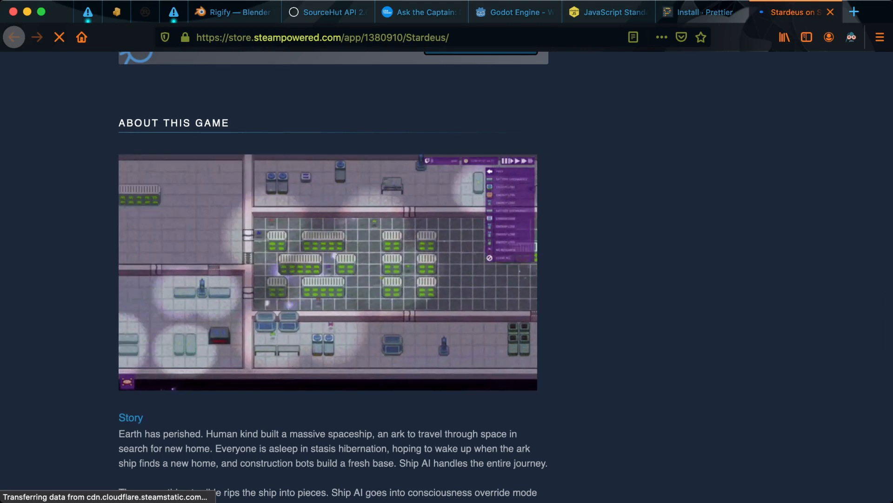
scroll(326, 280, "down", 3)
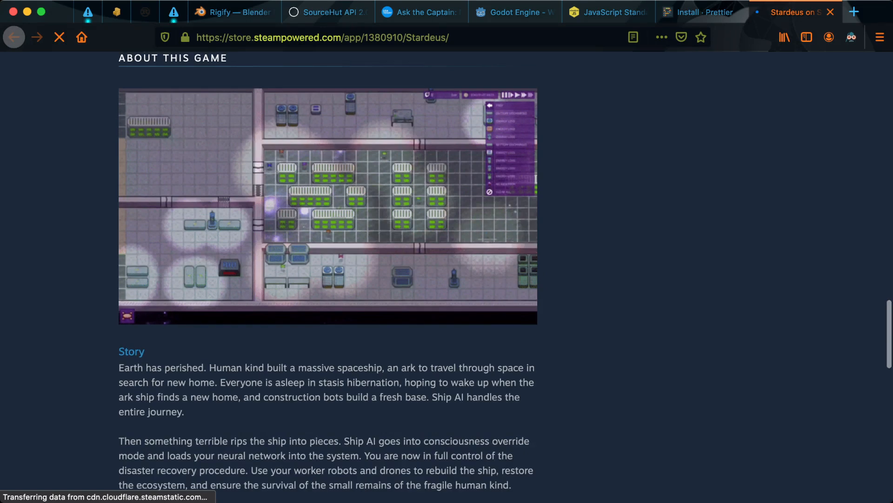
scroll(325, 279, "down", 1)
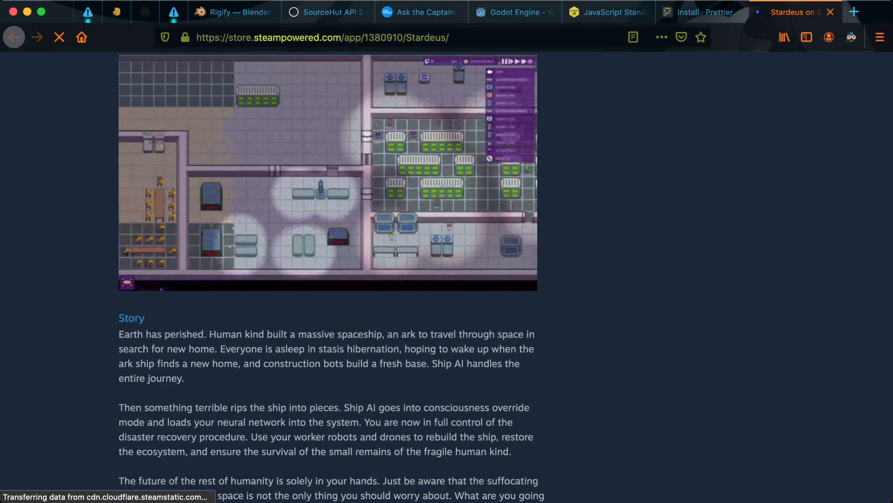
left_click_drag(124, 407, 362, 421)
left_click(363, 423)
scroll(363, 423, "down", 1)
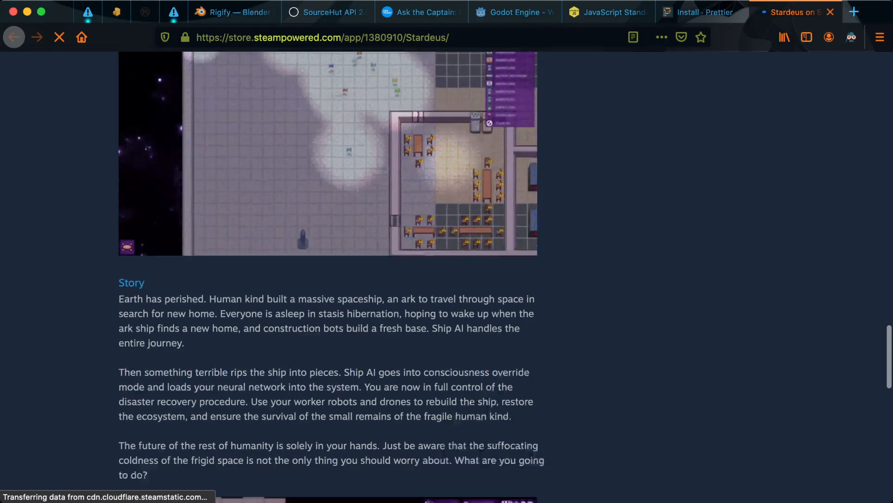
scroll(363, 422, "down", 1)
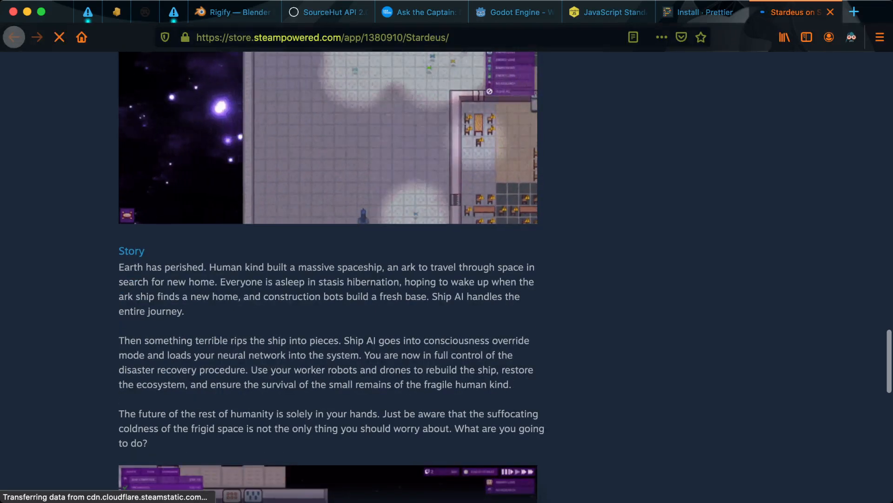
scroll(363, 422, "down", 2)
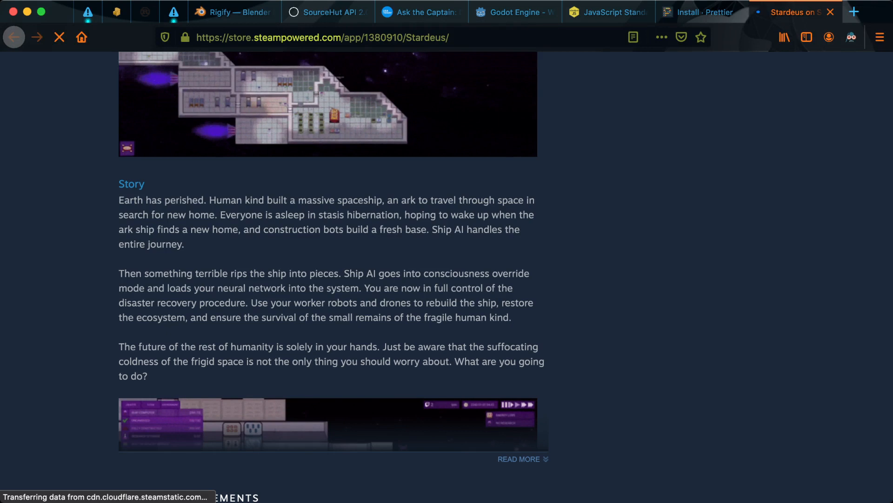
Step: Expand the full game description and read its development status and list of features already in the game
left_click(520, 459)
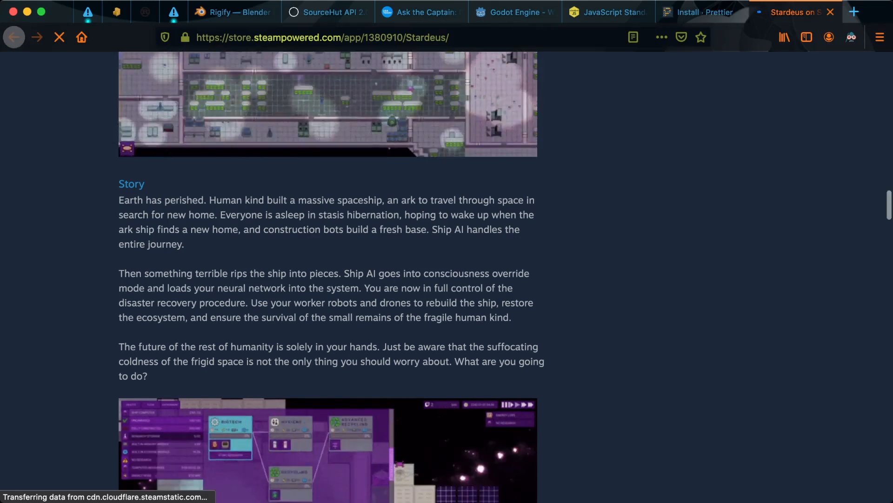
scroll(519, 459, "down", 2)
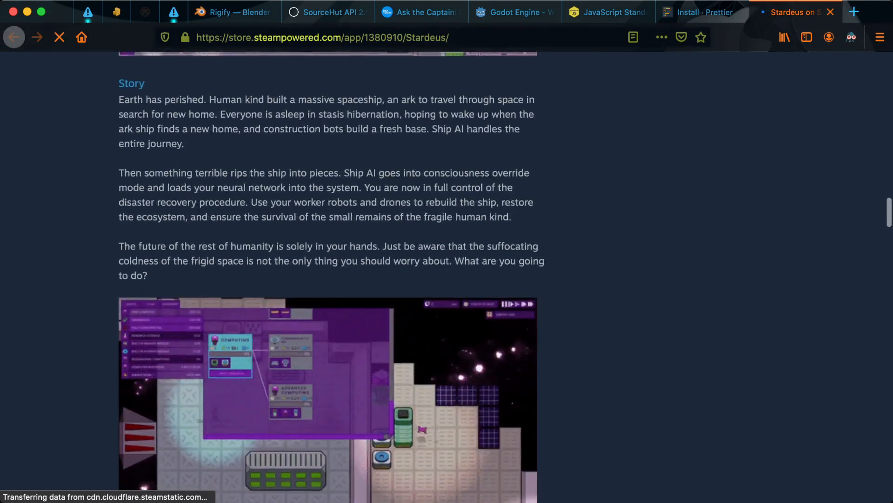
scroll(331, 276, "down", 3)
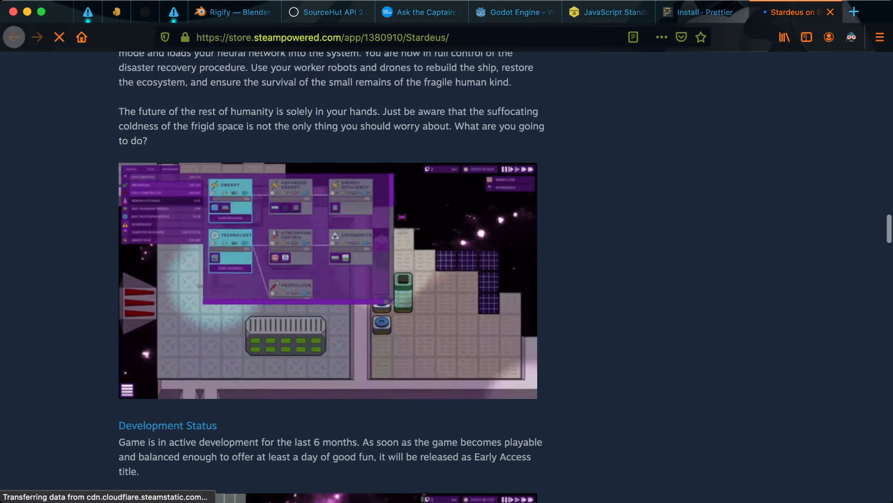
scroll(331, 276, "down", 10)
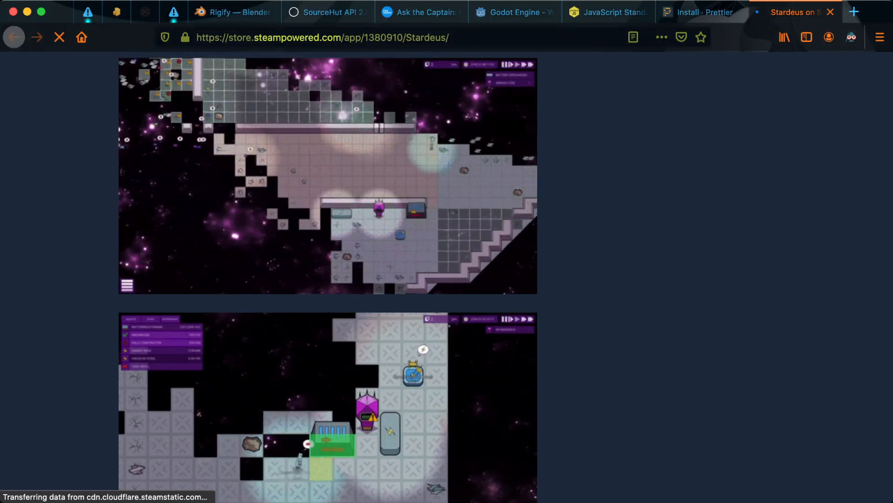
scroll(328, 277, "down", 3)
scroll(328, 277, "down", 5)
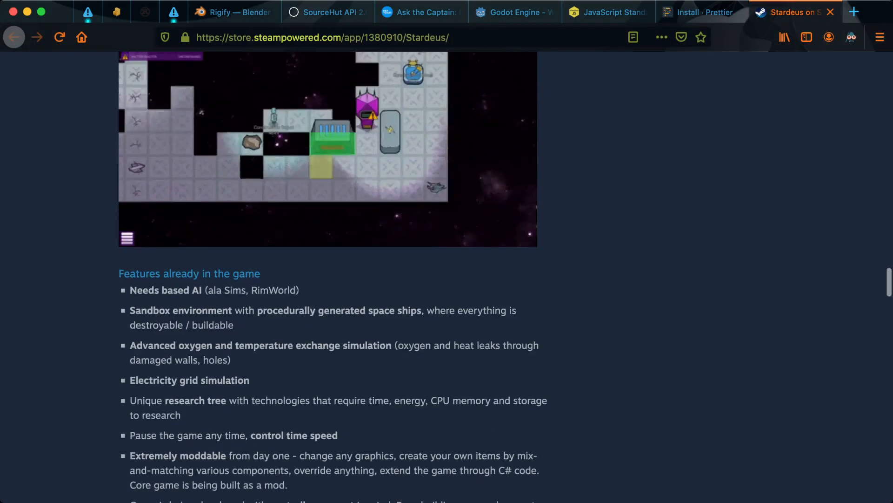
scroll(328, 277, "down", 1)
scroll(328, 277, "down", 5)
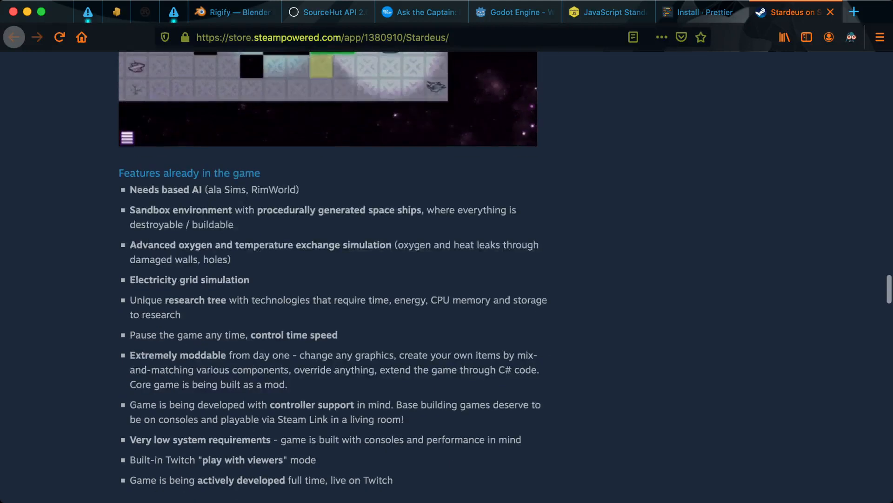
scroll(328, 277, "down", 3)
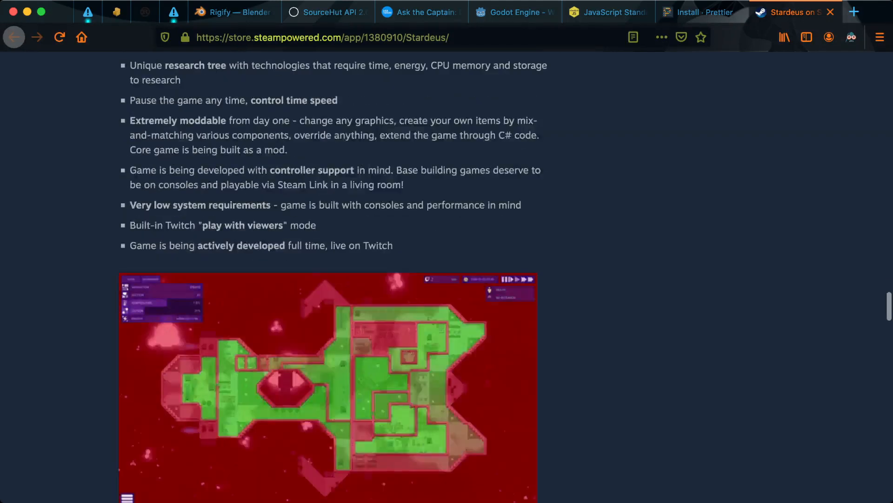
Step: Examine the planned features, the remaining gameplay animations and the system requirements on the Stardeus page
scroll(328, 277, "down", 9)
scroll(328, 277, "down", 9)
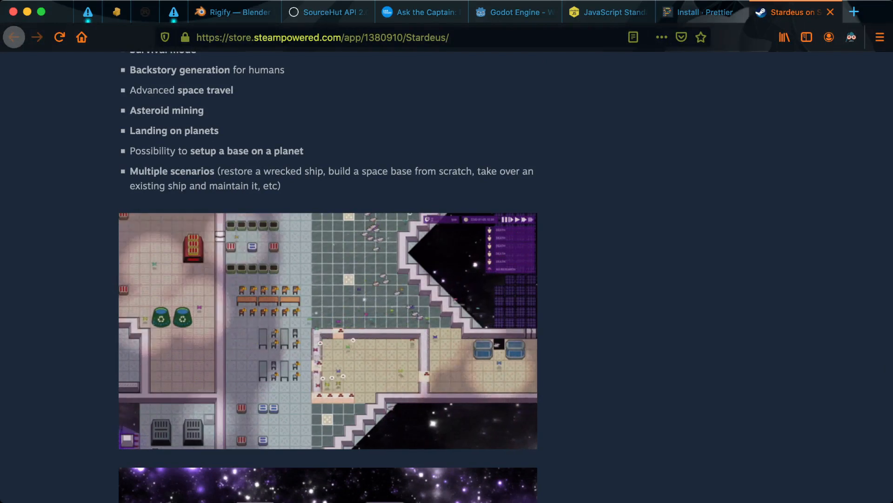
scroll(328, 277, "down", 1)
scroll(328, 277, "down", 11)
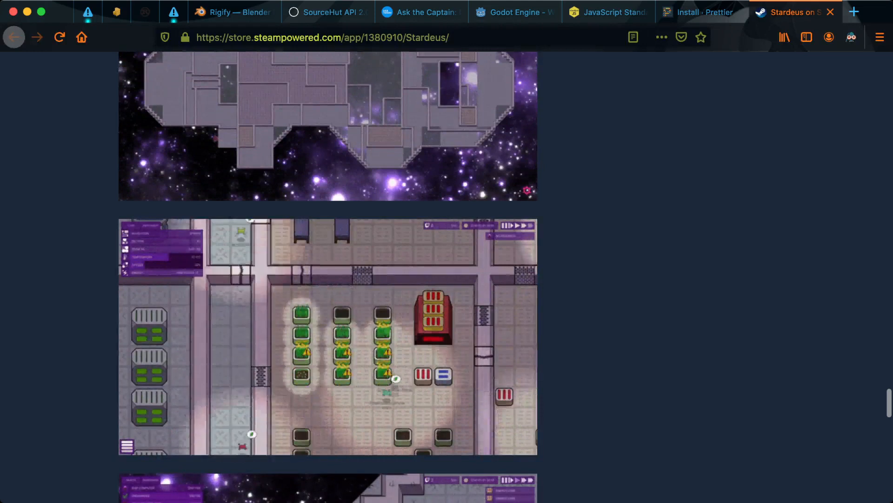
scroll(328, 277, "down", 1)
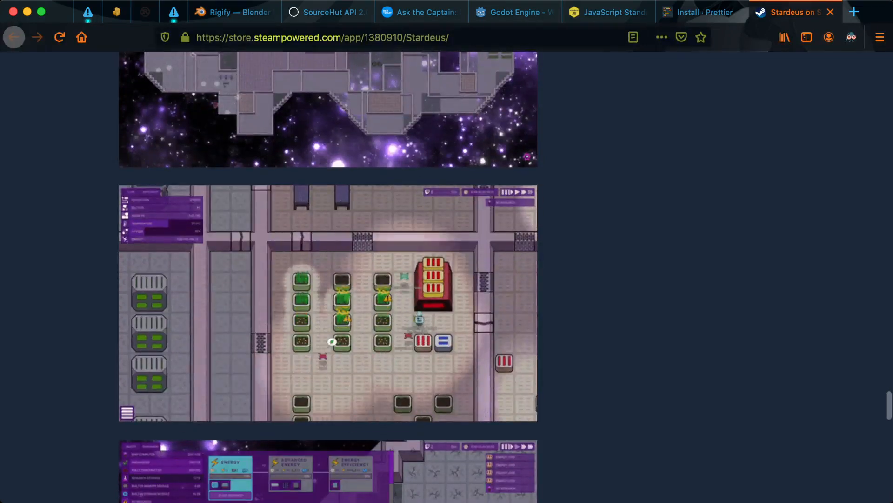
scroll(328, 276, "down", 6)
scroll(328, 277, "down", 5)
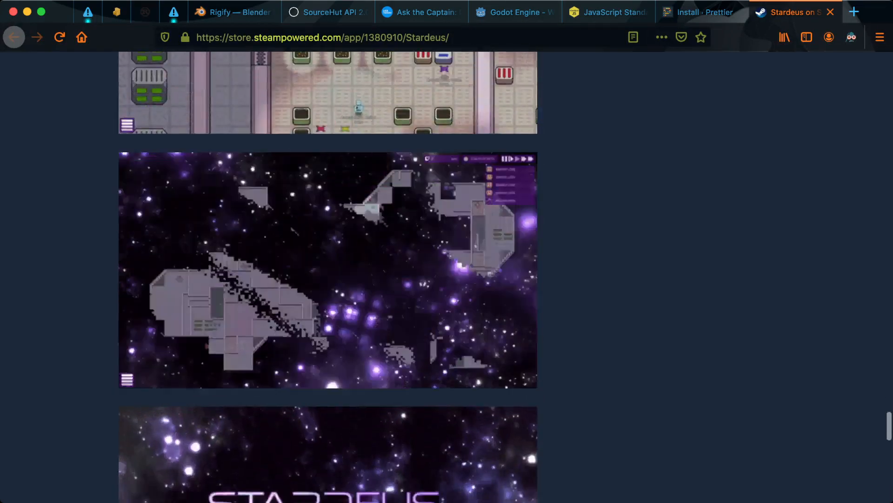
scroll(328, 277, "up", 3)
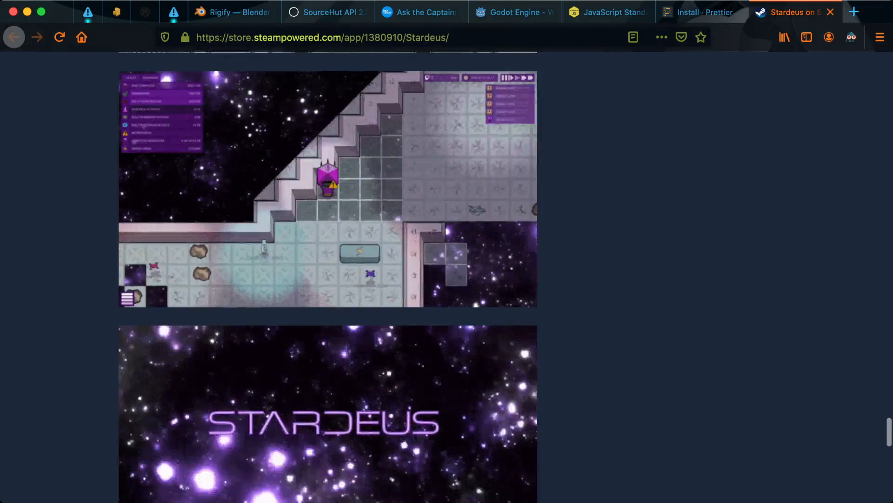
scroll(328, 276, "down", 5)
scroll(328, 277, "down", 1)
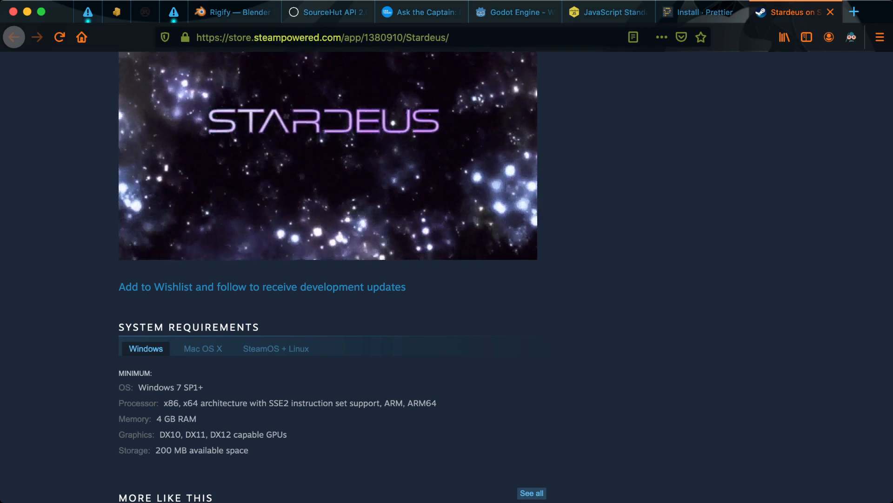
Step: Read the Windows processor requirement and the related games on the Stardeus page, and return to the page's beginning
scroll(328, 277, "up", 1)
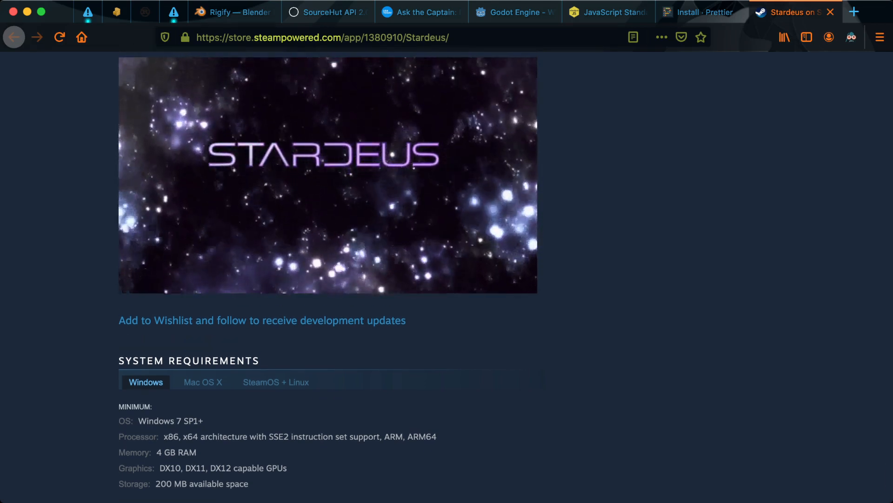
left_click_drag(269, 436, 332, 437)
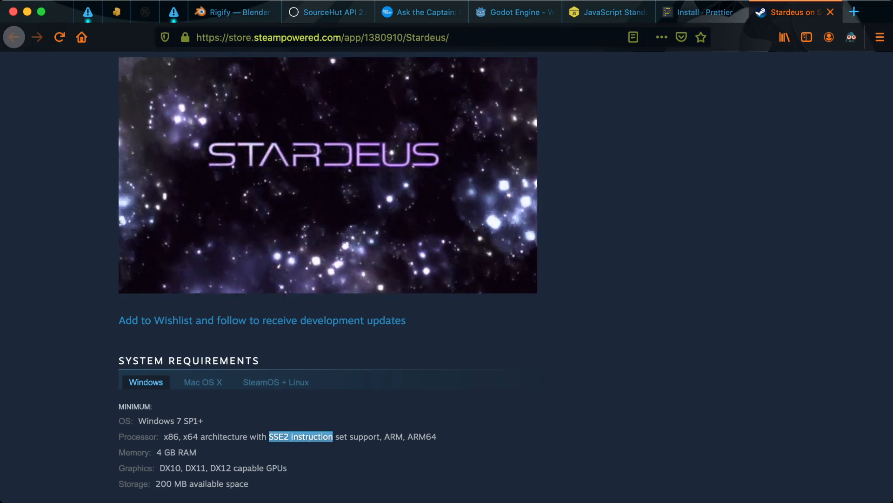
left_click_drag(332, 437, 436, 436)
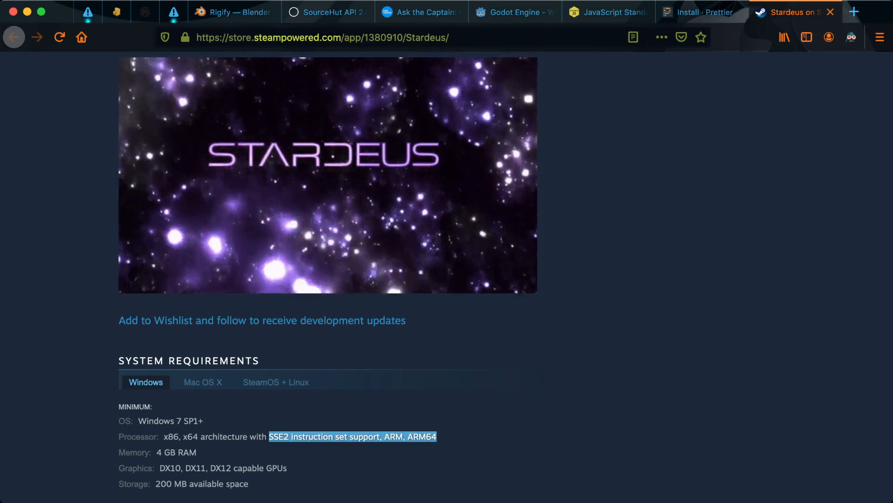
left_click(437, 436)
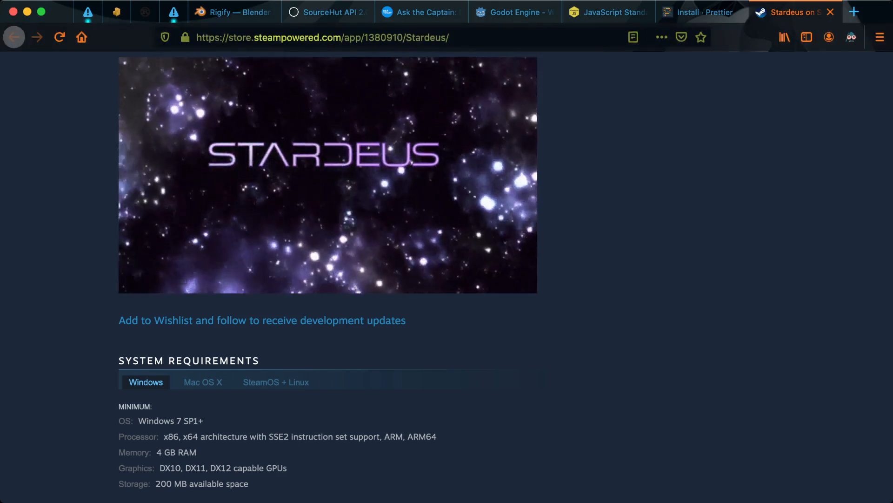
double_click(279, 436)
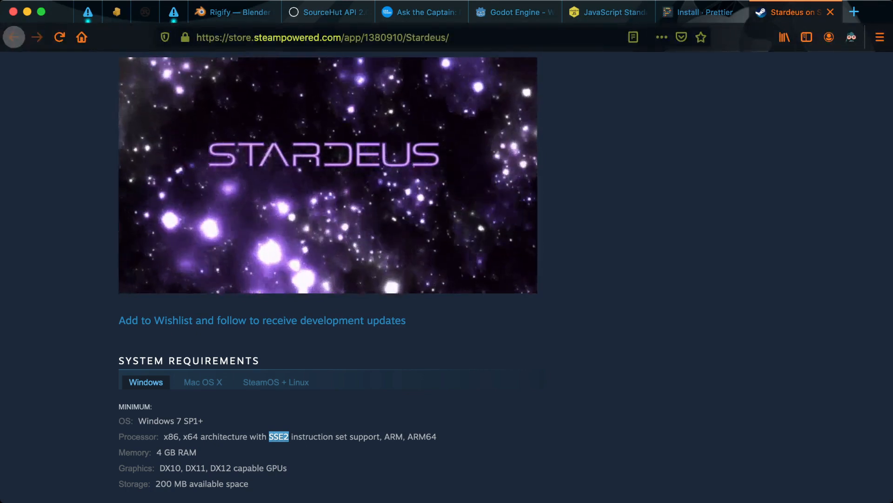
scroll(332, 251, "down", 5)
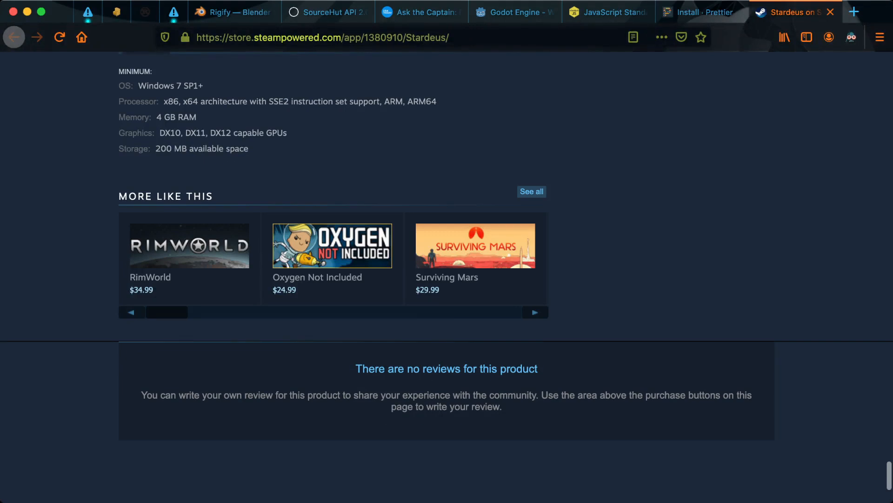
scroll(329, 276, "up", 15)
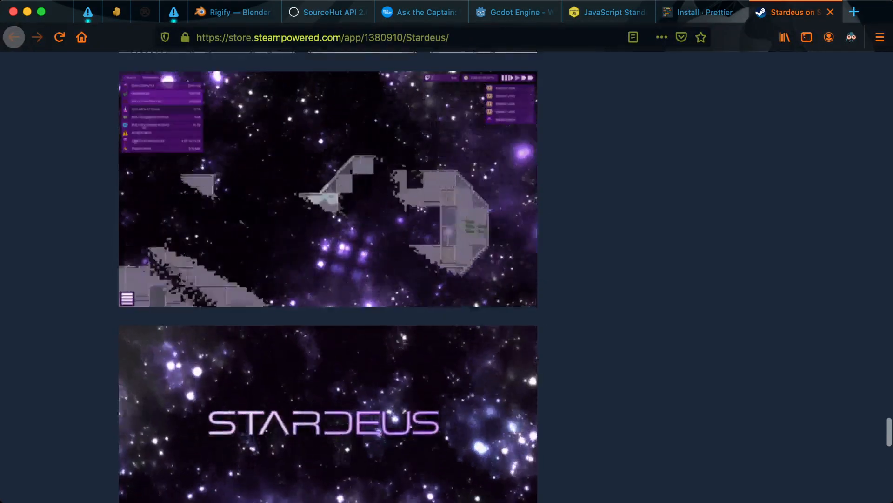
scroll(329, 276, "up", 10)
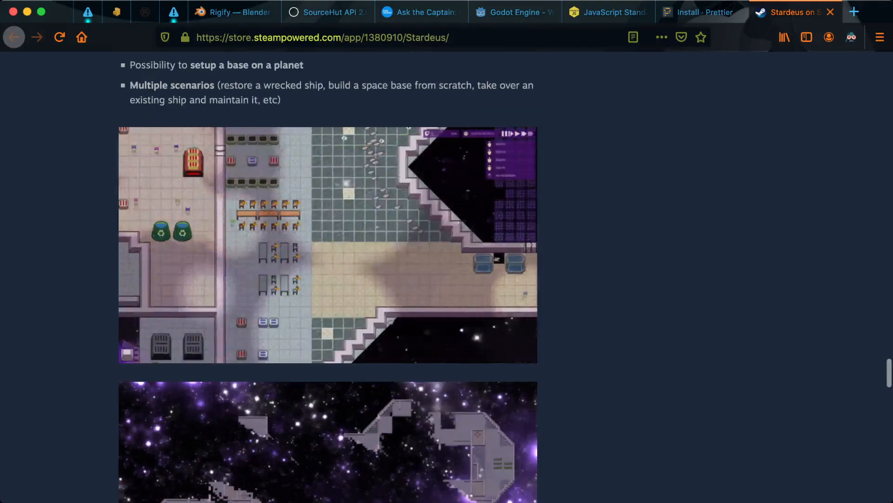
scroll(329, 277, "up", 20)
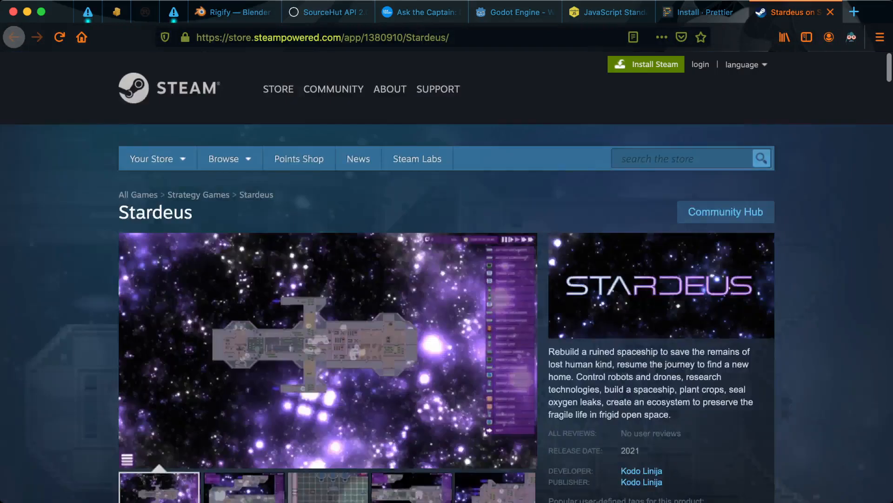
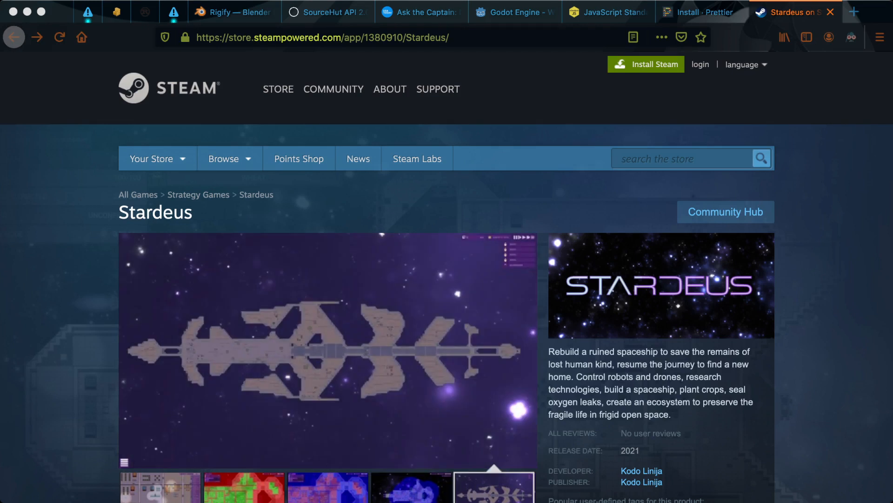
Step: Switch to Blender and deselect all bones of the armature in Edit Mode
key("super+Tab")
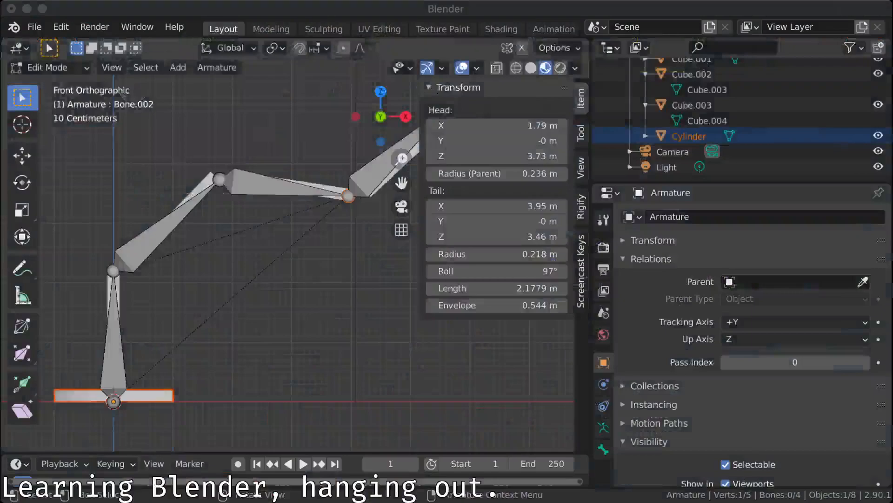
key("super+Tab")
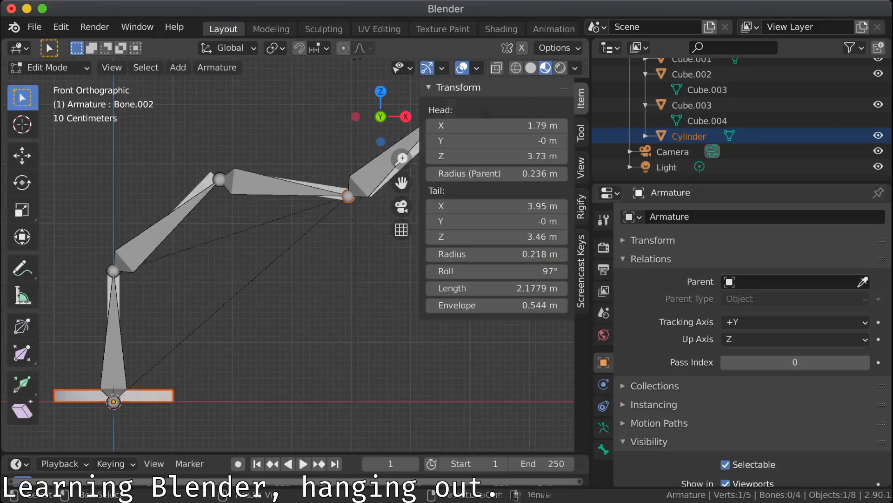
middle_click_drag(349, 196, 160, 302, "shift")
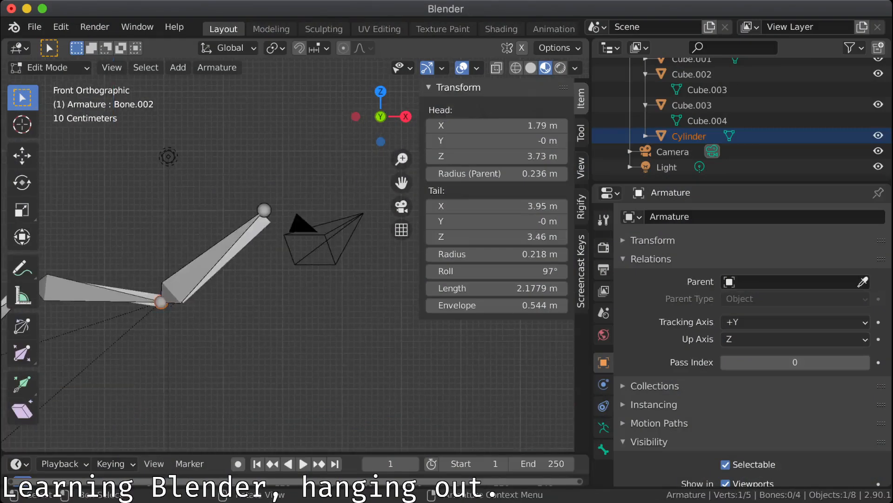
key("alt+a")
scroll(295, 254, "down", 3)
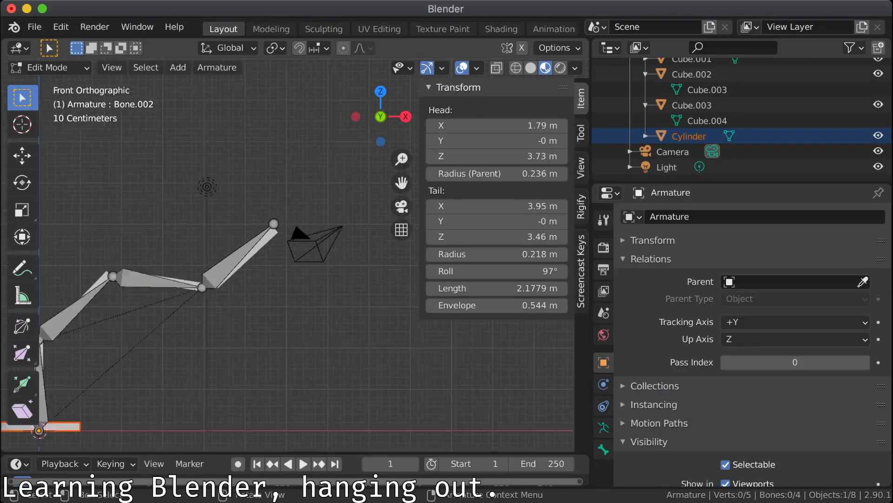
scroll(296, 255, "up", 3)
Step: Compare the arm's end bone between Edit Mode and Pose Mode
key("Tab")
key("Tab")
key("Tab")
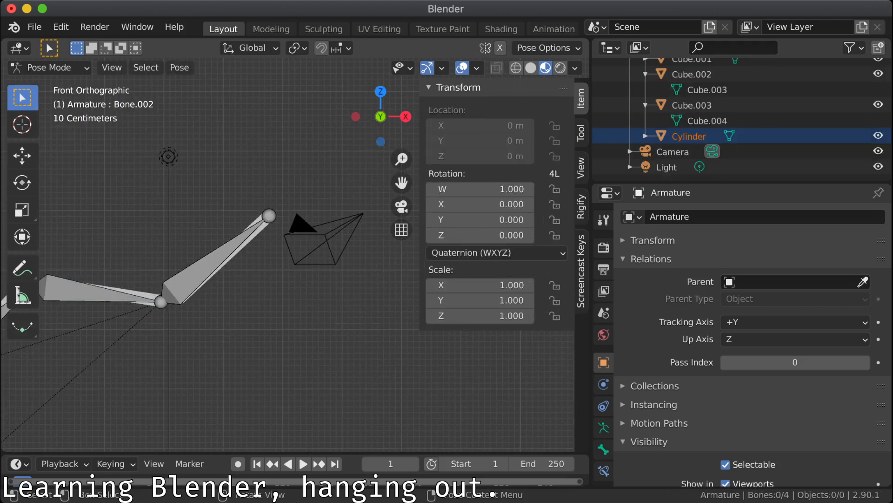
key("Tab")
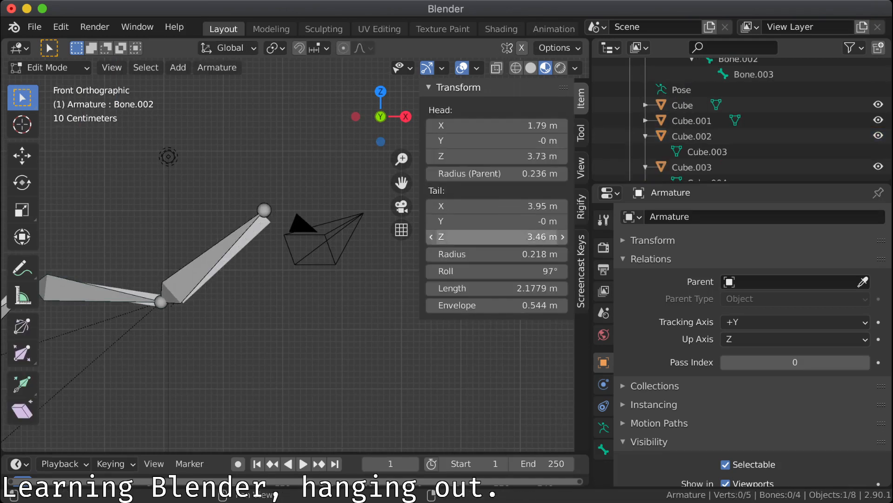
key("Tab")
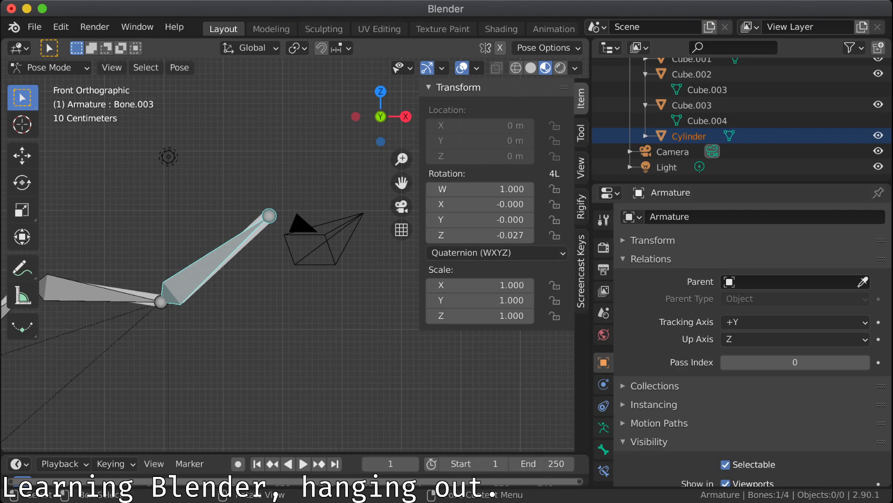
Step: Try setting all four quaternion rotation values of the arm's end bone to 0, and undo the change
left_click_drag(479, 189, 480, 235)
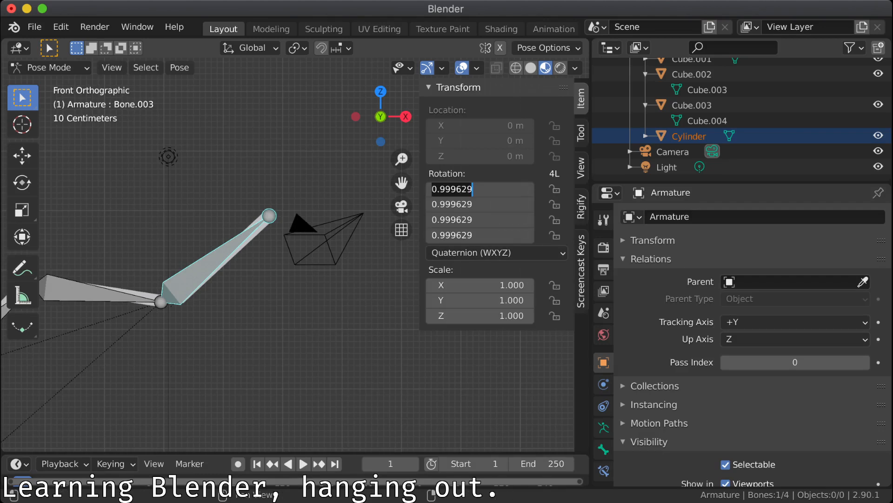
type("0")
key("Return")
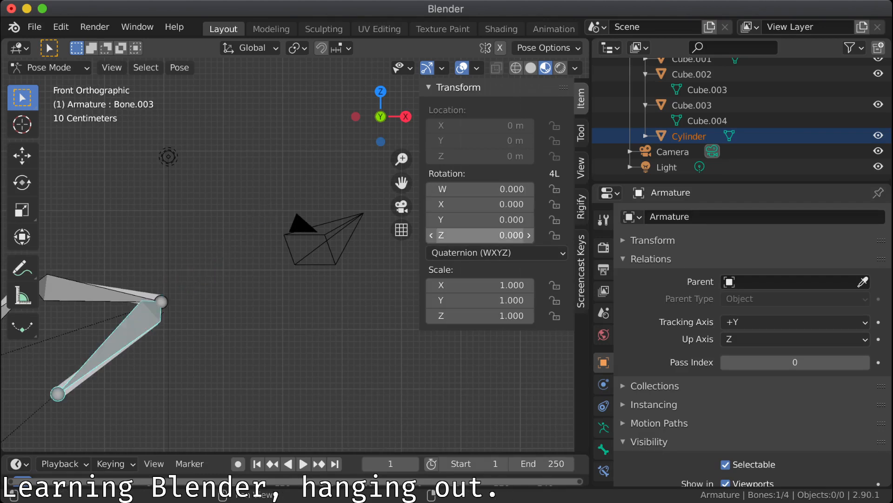
left_click(354, 261)
key("ctrl+z")
key("ctrl+z")
key("ctrl+z")
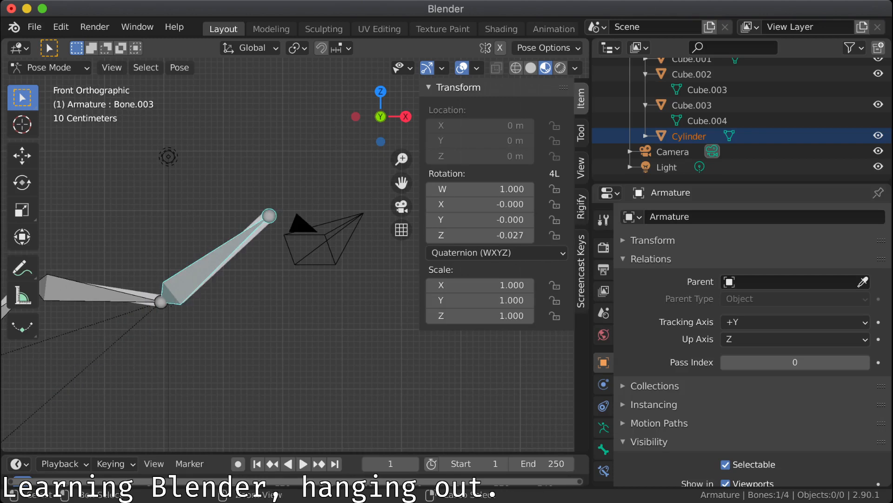
Step: Select the end bone in Edit Mode, and clear the rotation of all armature bones in Pose Mode
key("Tab")
key("Tab")
key("Tab")
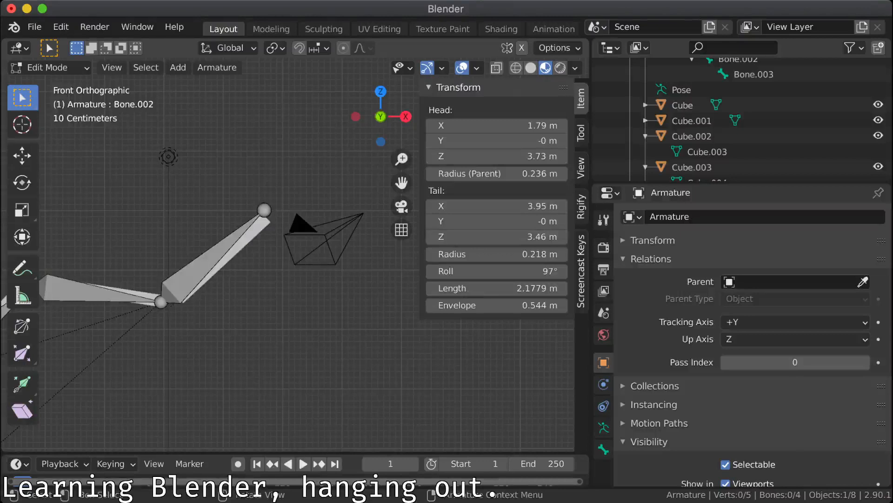
key("ctrl")
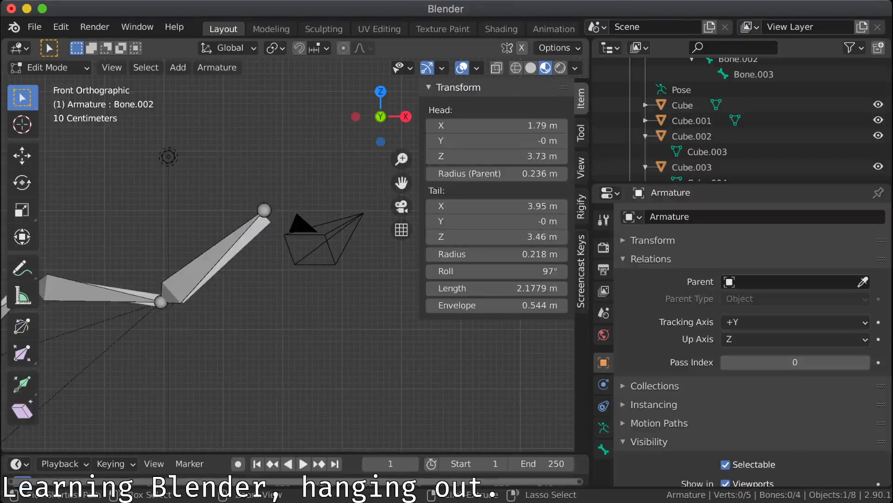
left_click(211, 262)
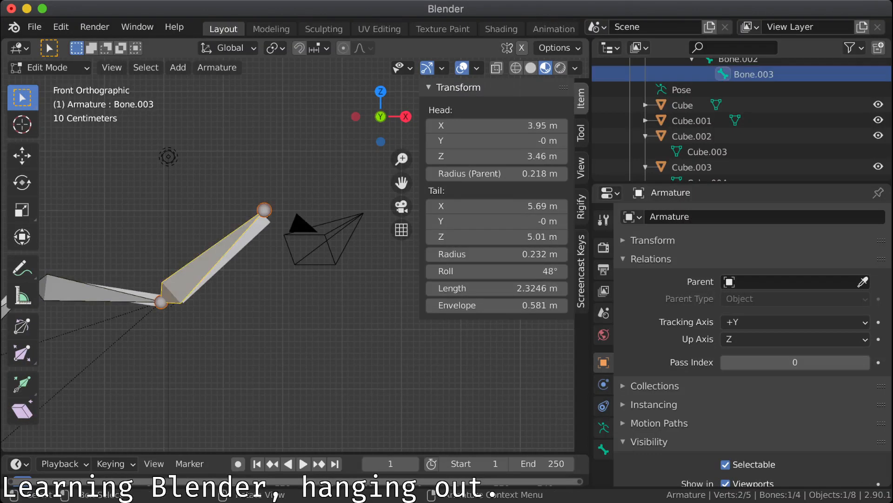
left_click(50, 67)
left_click(52, 119)
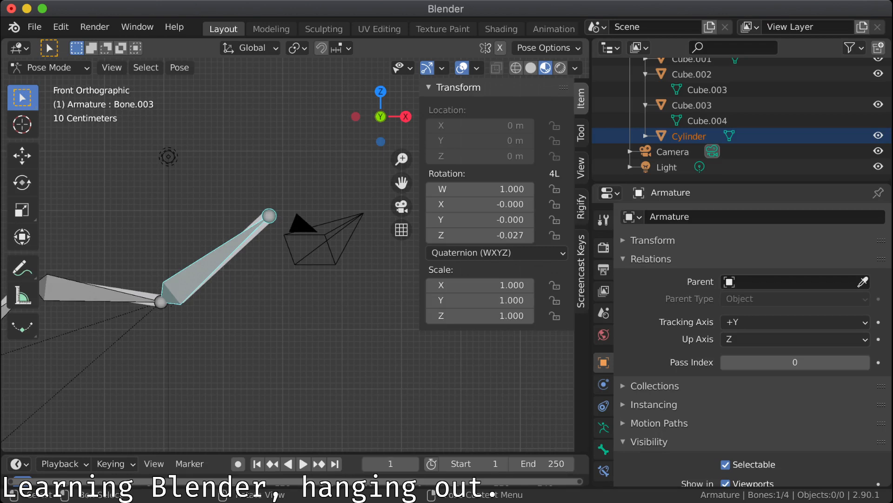
key("a")
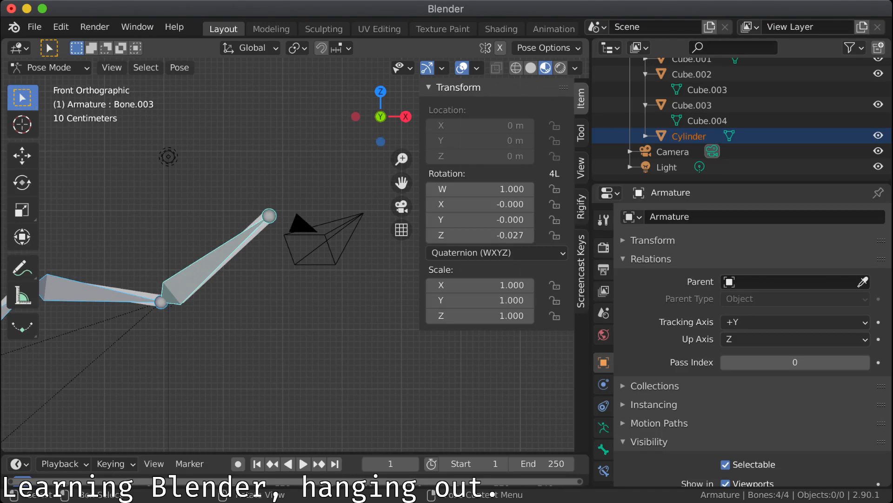
key("alt+r")
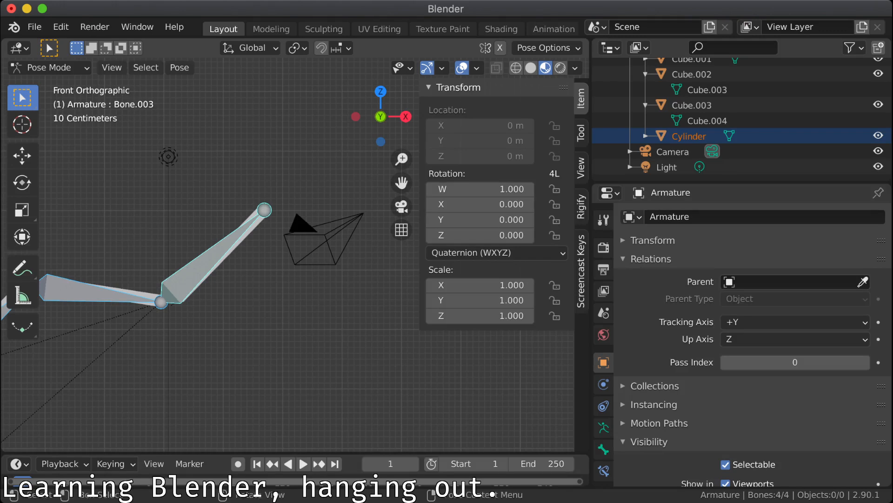
Step: In Object Mode, parent the end arm segment Cube.003 to the armature's end bone using the Bone option
left_click(50, 68)
left_click(56, 86)
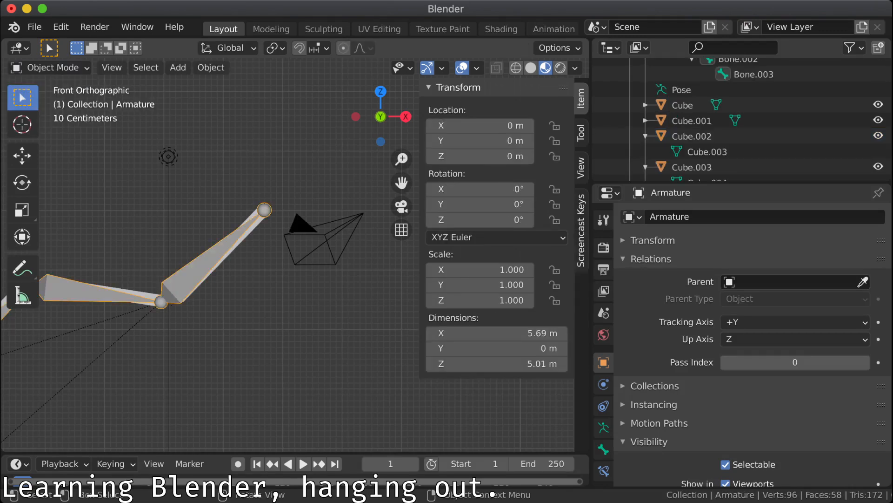
left_click(168, 157)
left_click(218, 255)
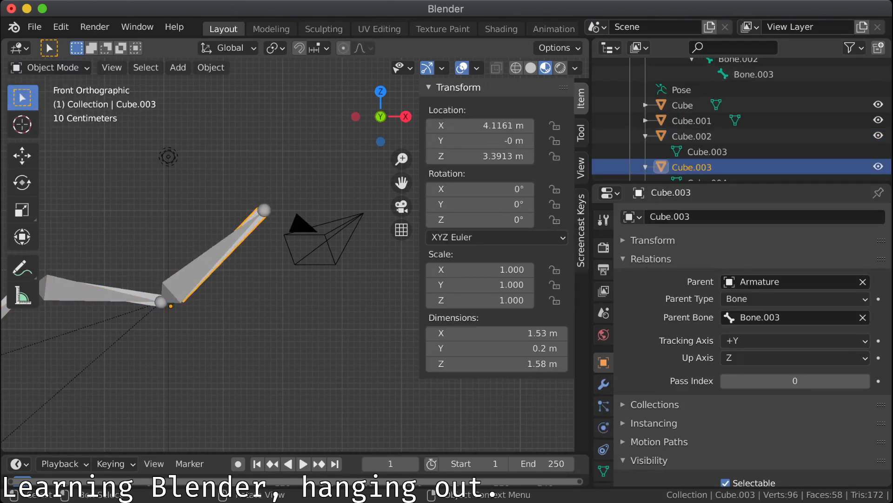
left_click(205, 262, "shift")
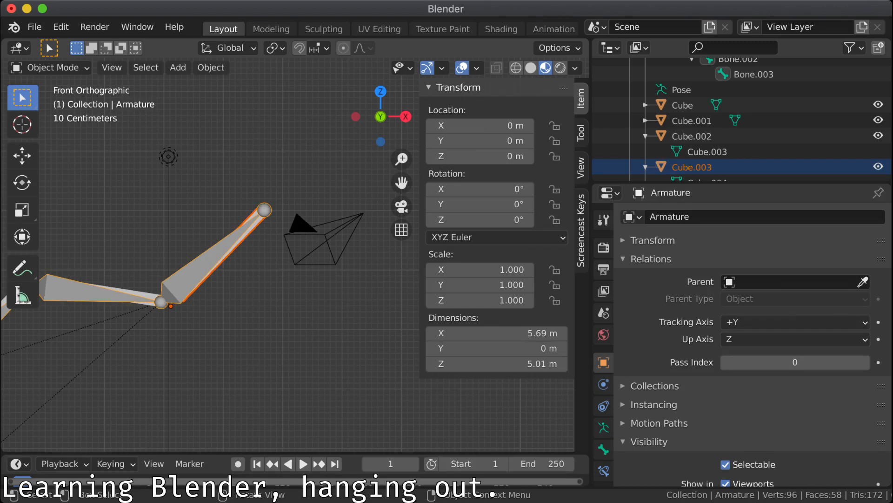
key("super+p")
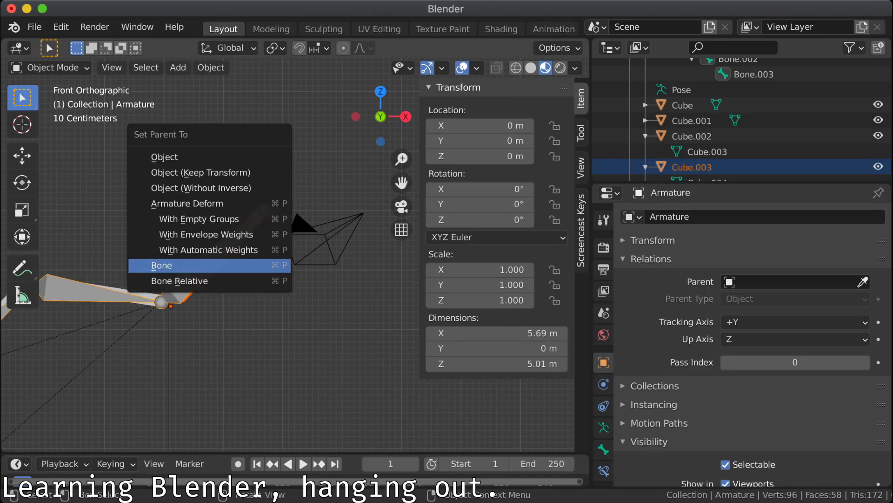
left_click(261, 265)
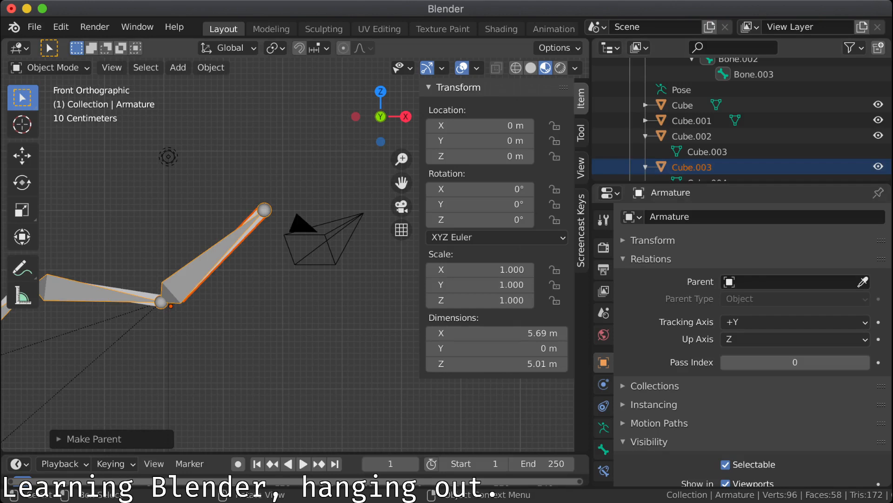
Step: Check the parent bones assigned to Cube.003, Cube.002 and Cube.001, and the armature's selected bone in Edit Mode
left_click(661, 167)
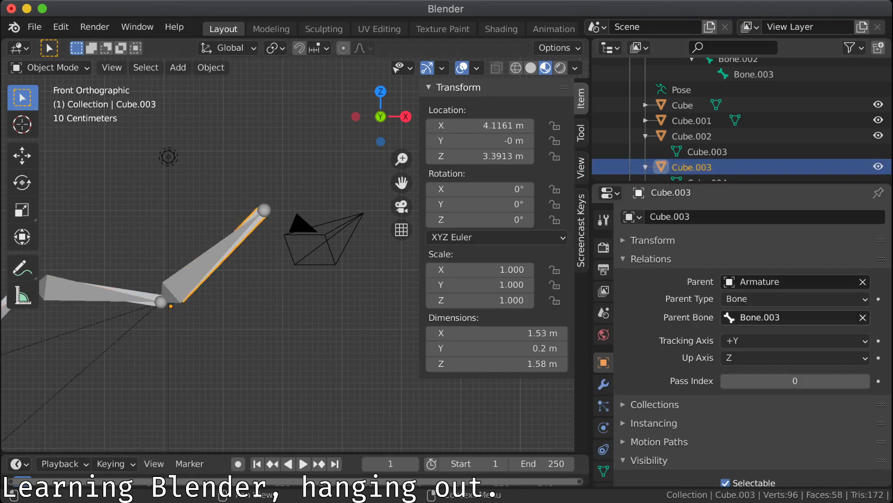
left_click(204, 262)
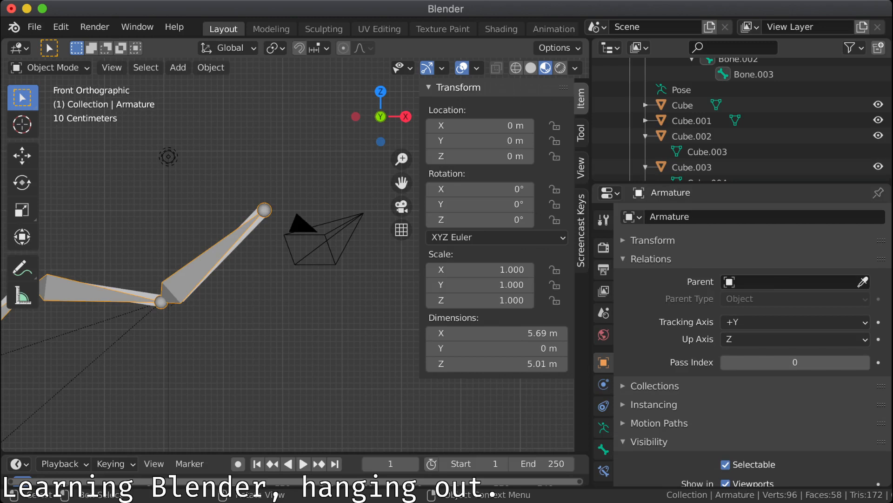
key("Tab")
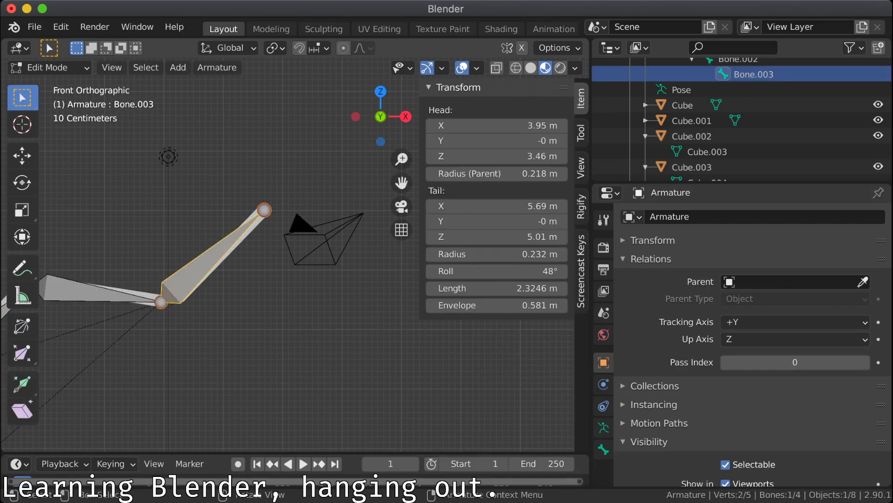
key("Tab")
left_click(119, 293)
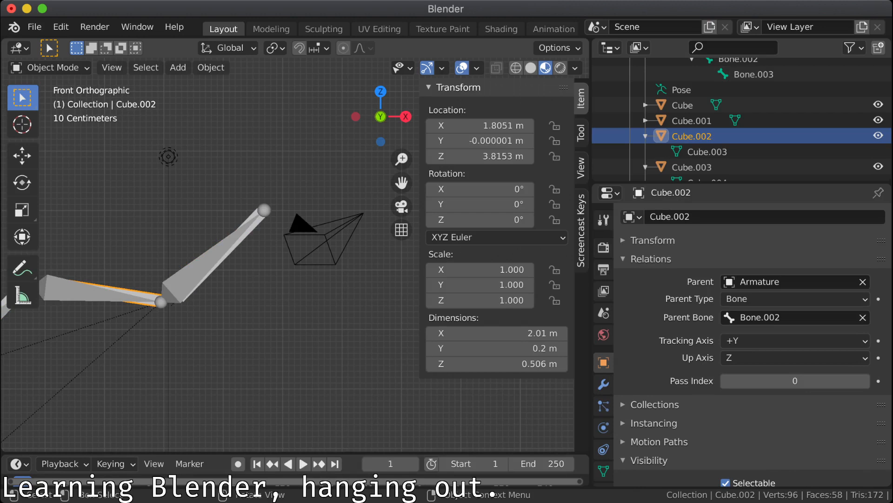
middle_click_drag(168, 157, 386, 132, "shift")
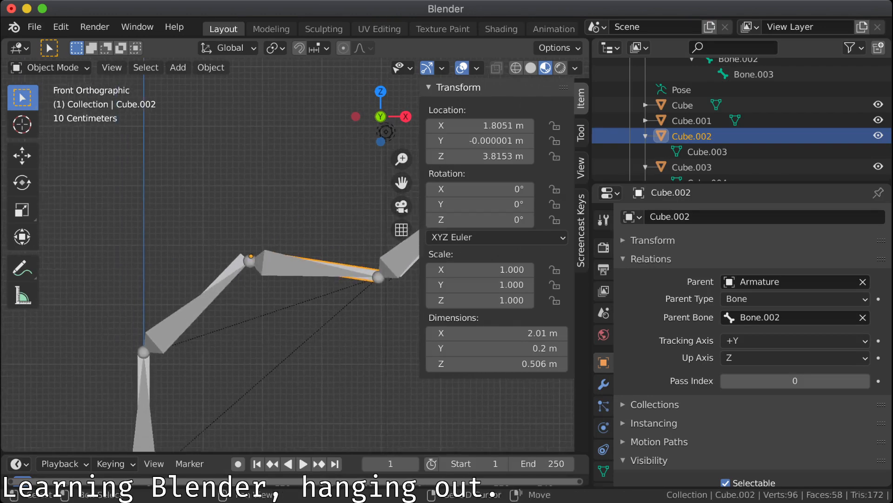
left_click(226, 273)
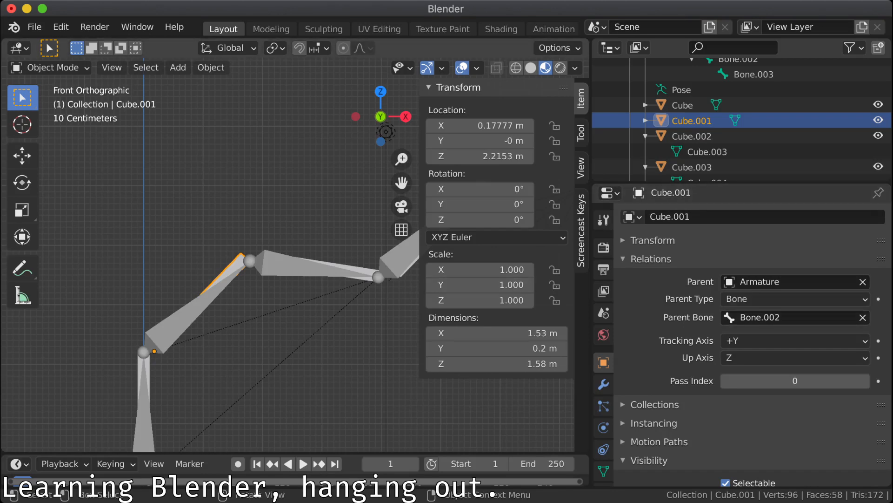
left_click(192, 307, "shift")
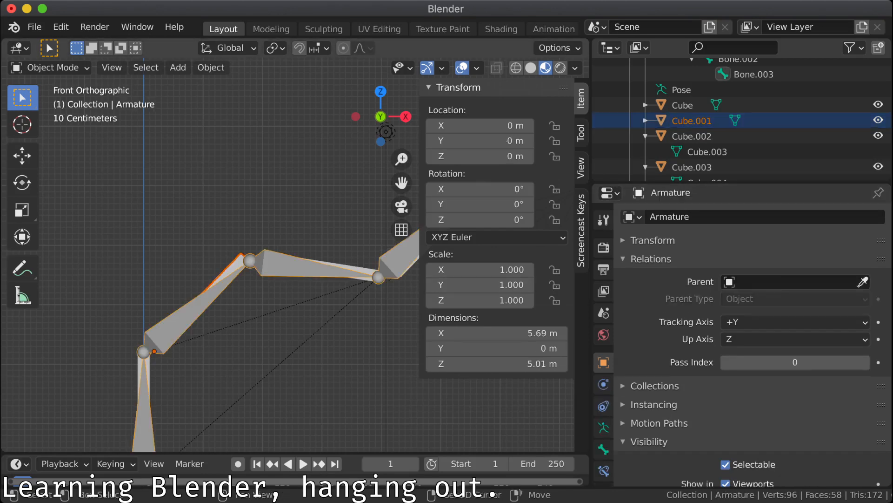
left_click(223, 209)
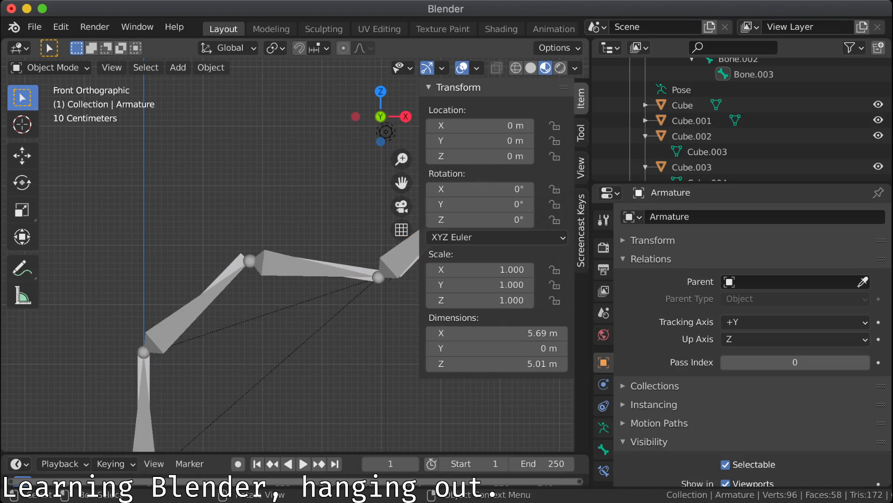
left_click(205, 302)
left_click(231, 267)
key("Tab")
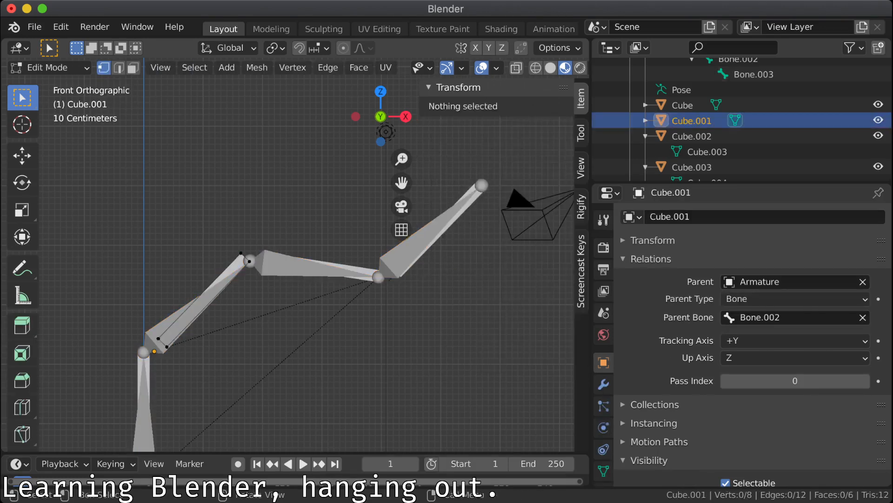
left_click(158, 339)
key("Tab")
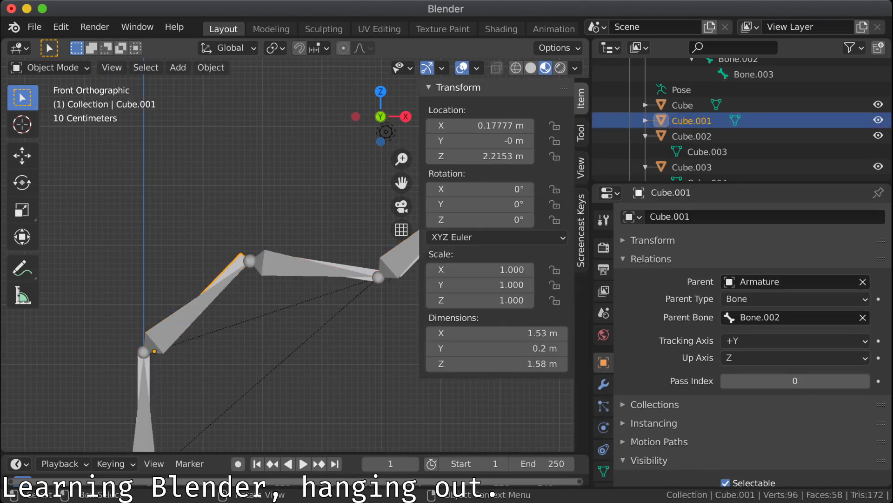
Step: Make Bone.001, the first slanted bone of the arm, active in the armature's Edit Mode
left_click(184, 317)
key("Tab")
left_click(183, 316)
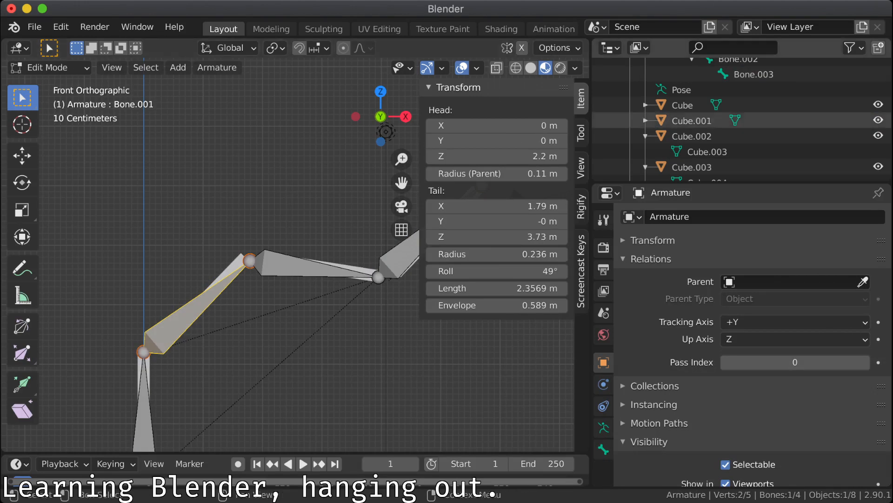
scroll(742, 135, "up", 4)
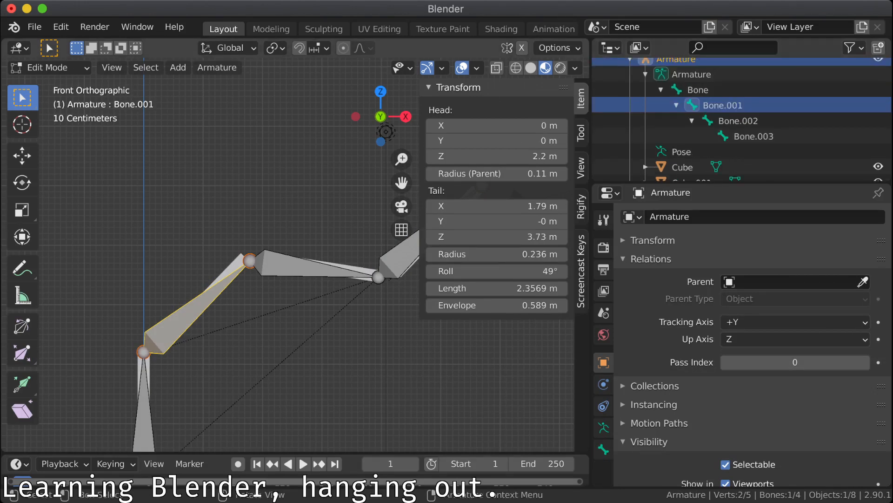
Step: Parent the Cube.001 mesh to the armature's active bone, Bone.001, and check the parent bones of Cube.001 and Cube.002
key("Tab")
left_click(229, 268)
left_click(198, 310, "shift")
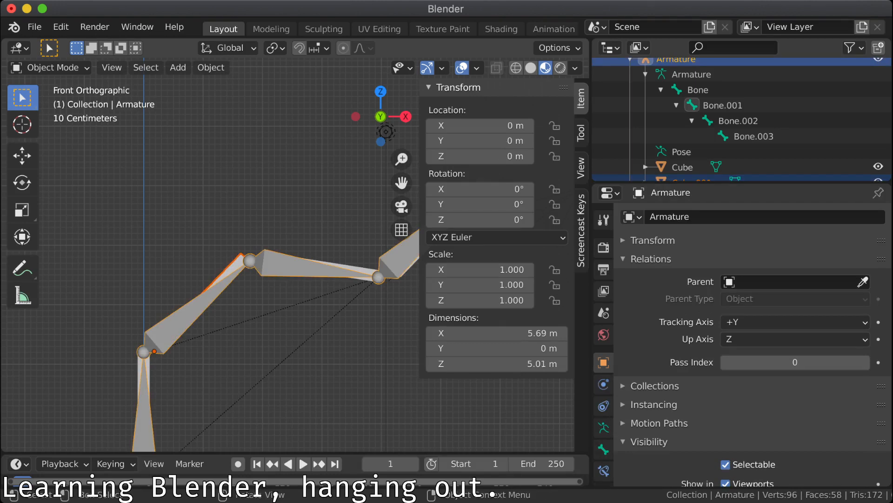
key("ctrl+p")
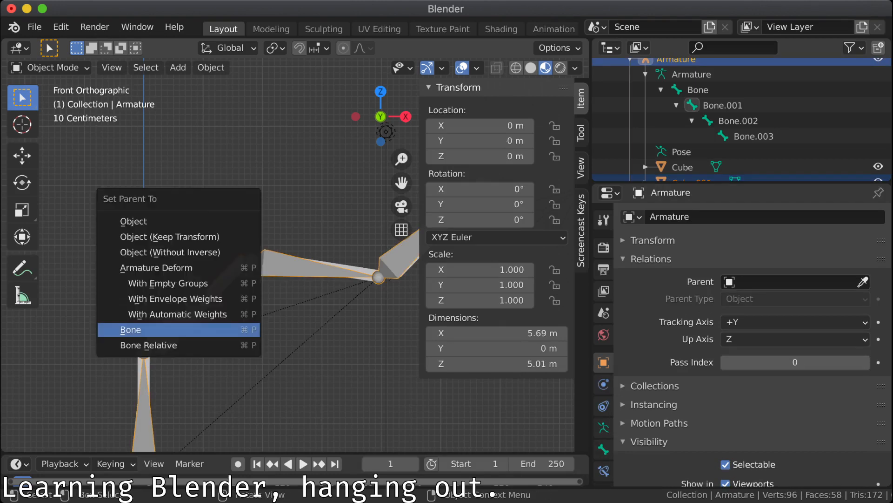
key("Return")
key("Tab")
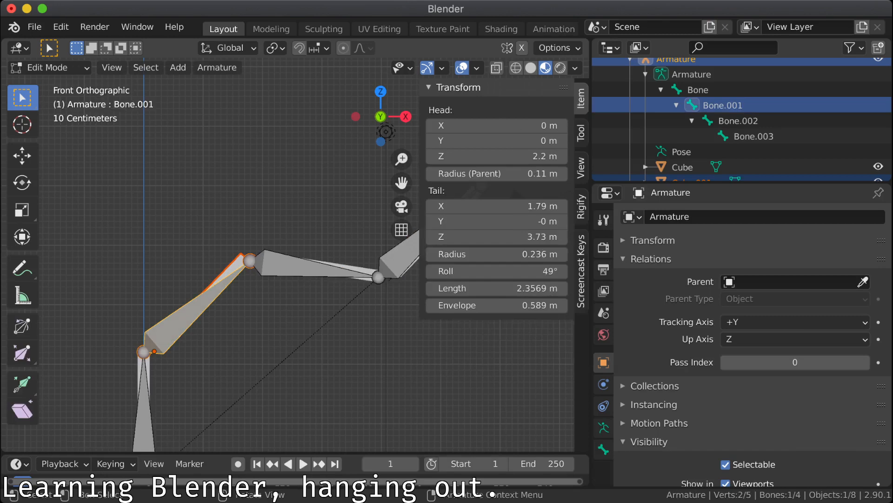
key("Tab")
left_click(231, 271)
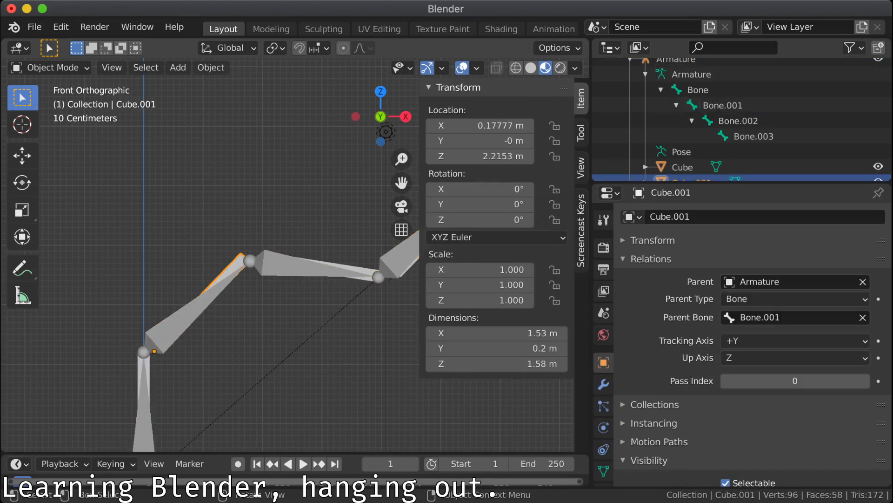
left_click(354, 270)
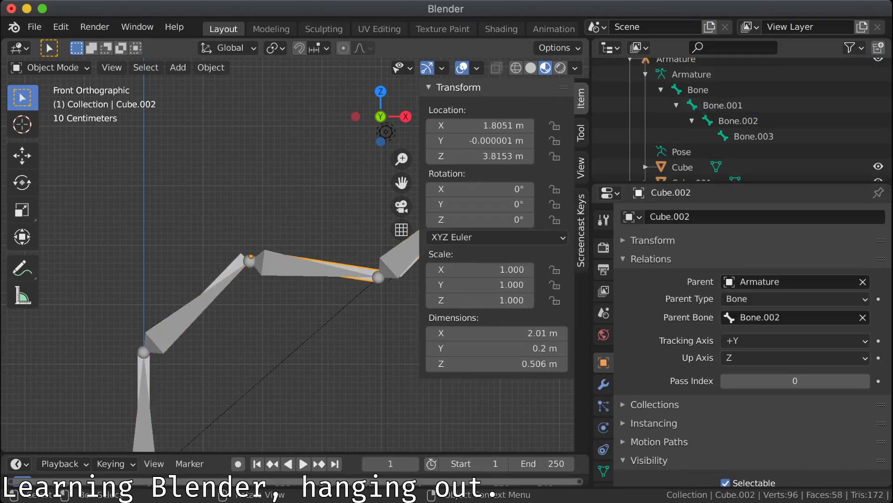
Step: Try to parent the vertical Cube mesh to the armature's lowest bone with the Bone parenting option
left_click(146, 372)
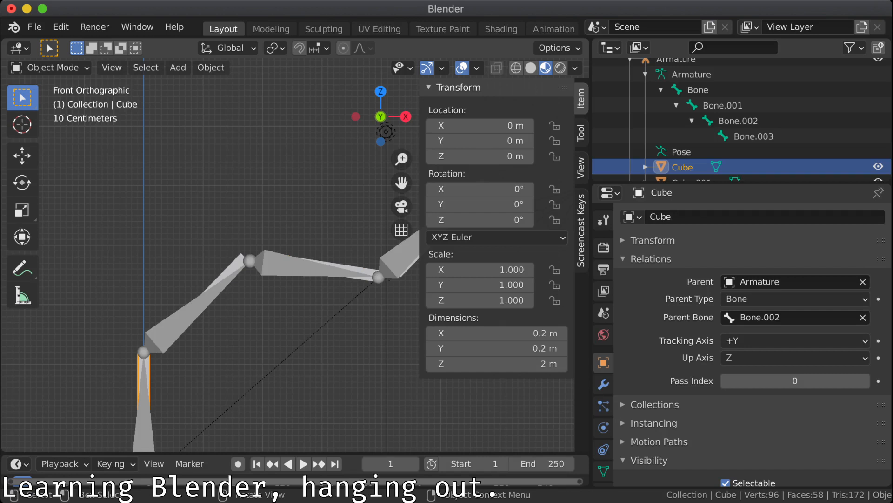
middle_click_drag(146, 372, 195, 267, "shift")
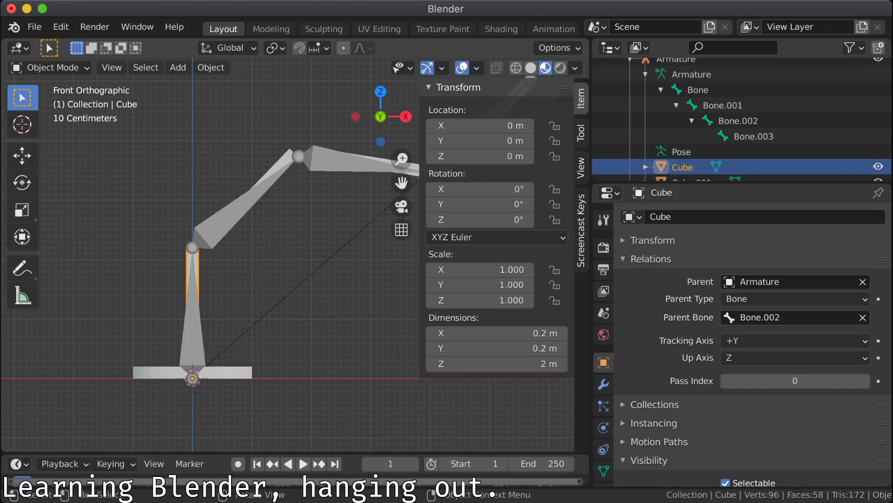
key("alt+a")
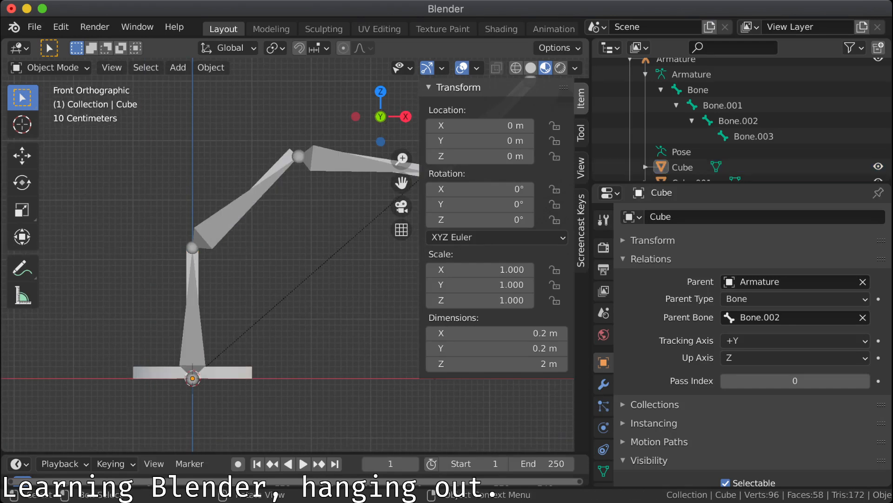
left_click(196, 267)
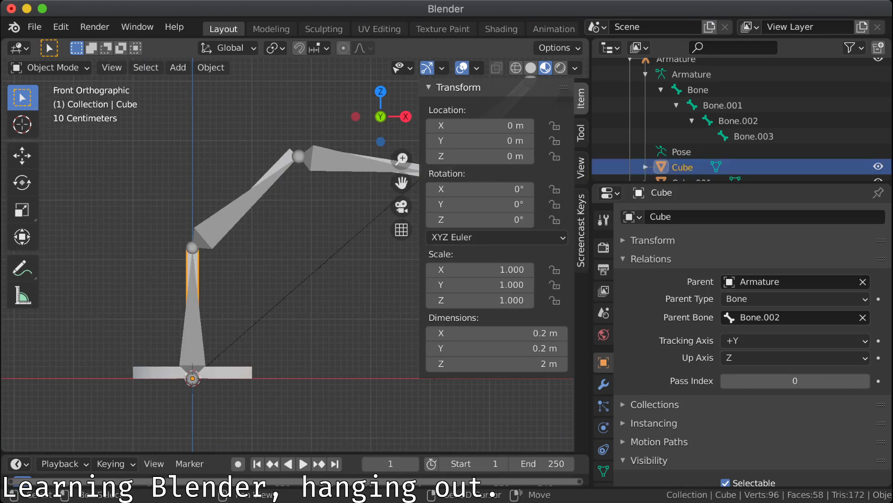
left_click(192, 326, "shift")
key("ctrl+p")
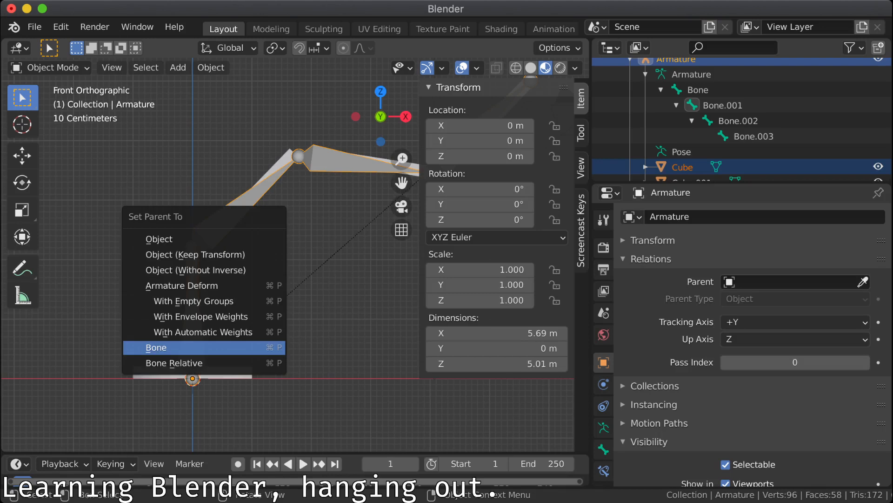
left_click(186, 345)
key("alt+a")
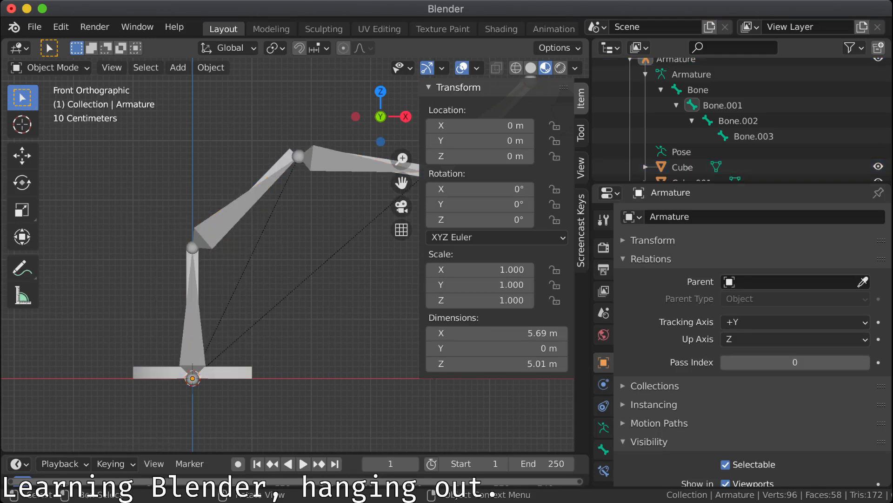
left_click(189, 273)
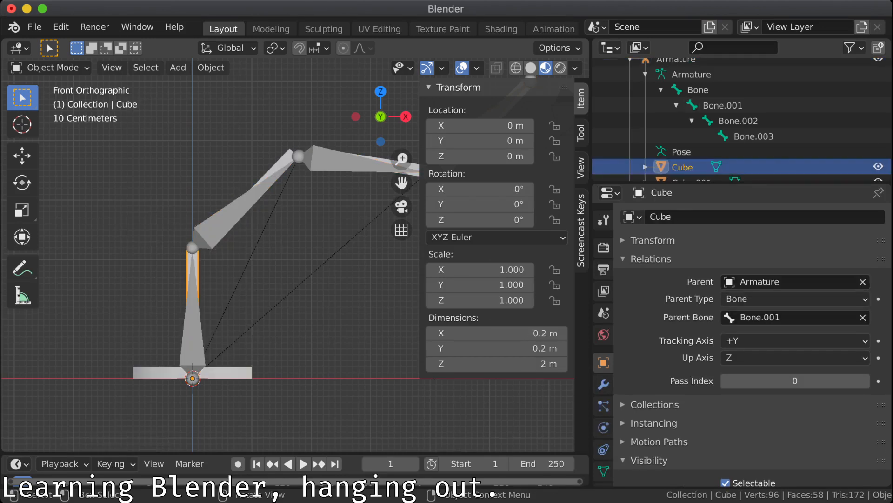
left_click(193, 321)
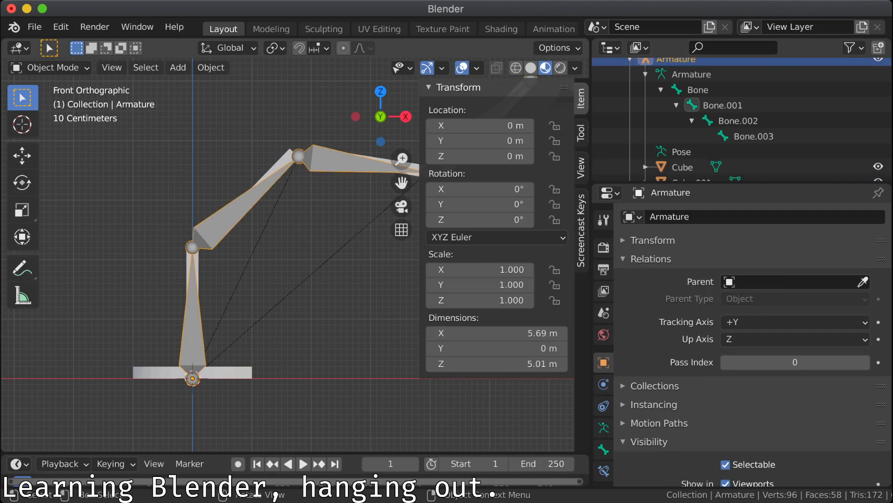
scroll(745, 120, "up", 2)
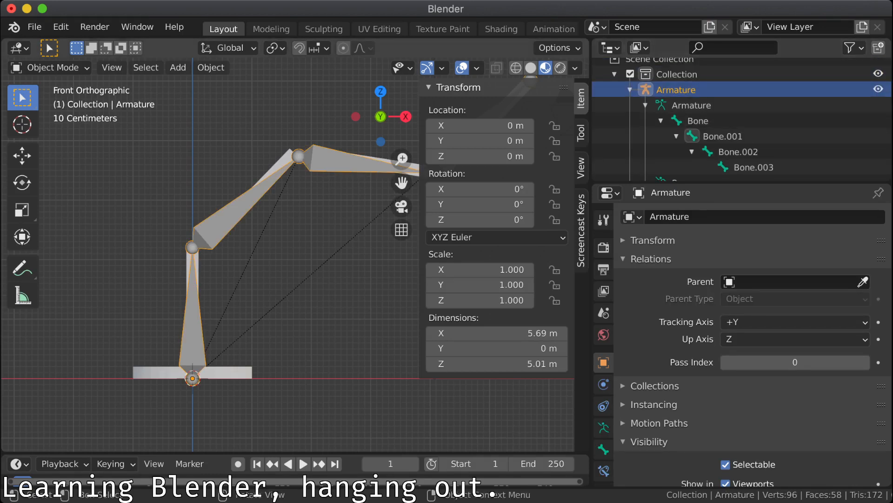
left_click(190, 270)
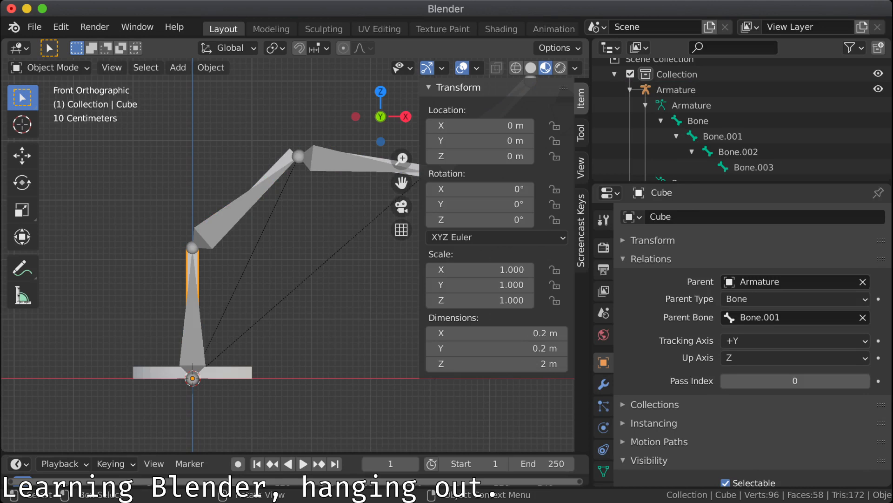
left_click(192, 312)
left_click(228, 307)
left_click(193, 312)
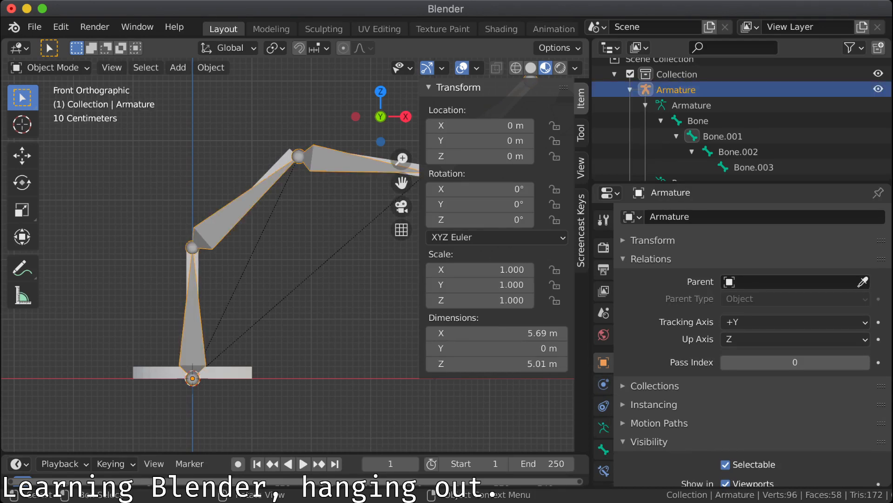
Step: Try again to parent Cube to the lowest bone by repeating the Bone parenting with the armature
left_click(189, 268)
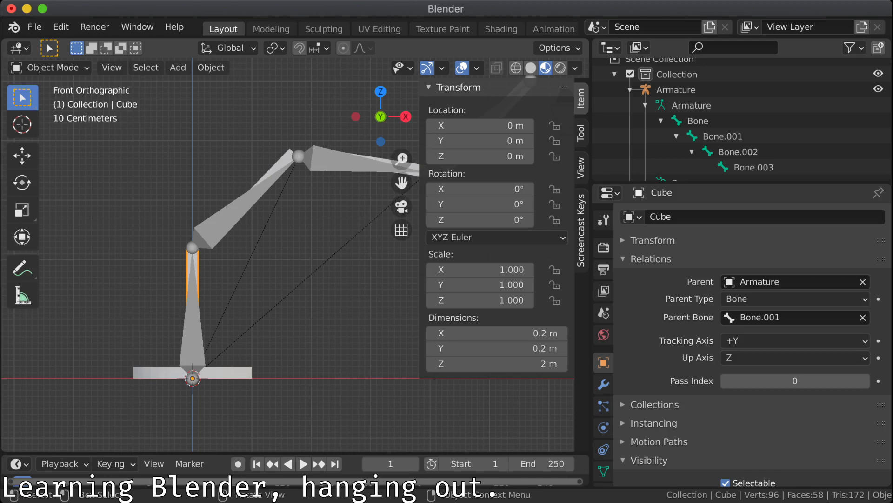
left_click(193, 328, "shift")
key("super+p")
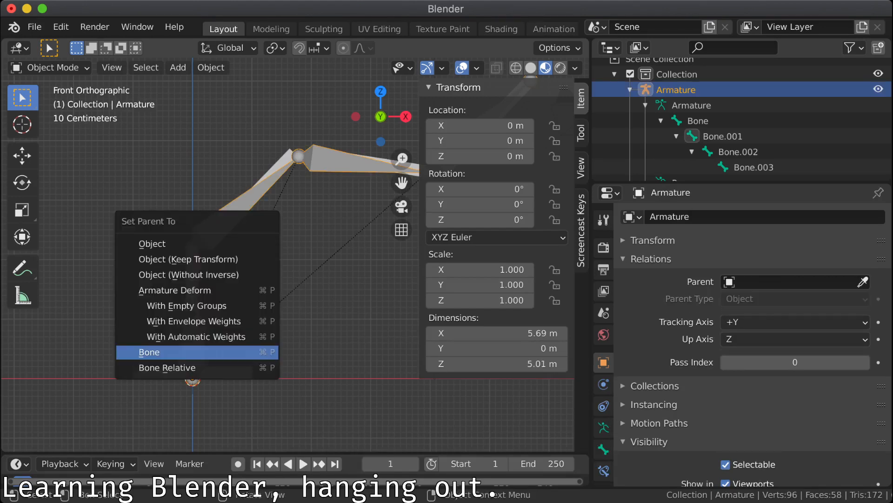
left_click(204, 353)
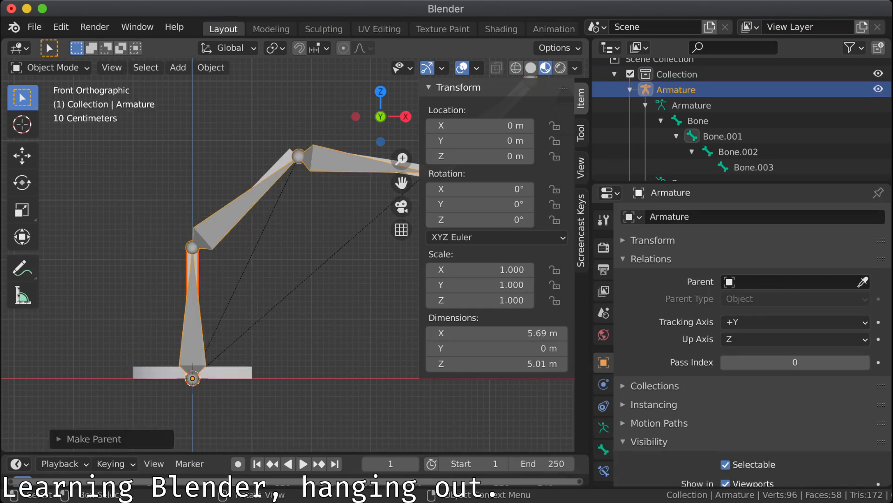
left_click(153, 297)
left_click(189, 270)
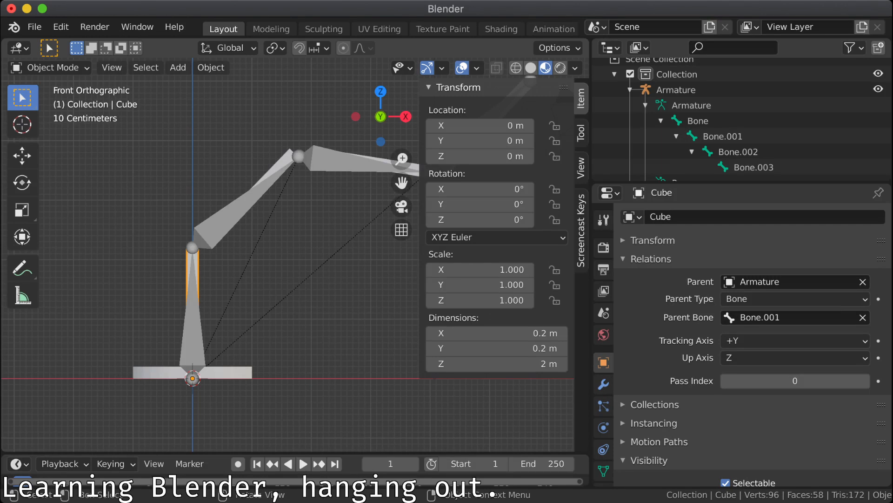
left_click(199, 332, "shift")
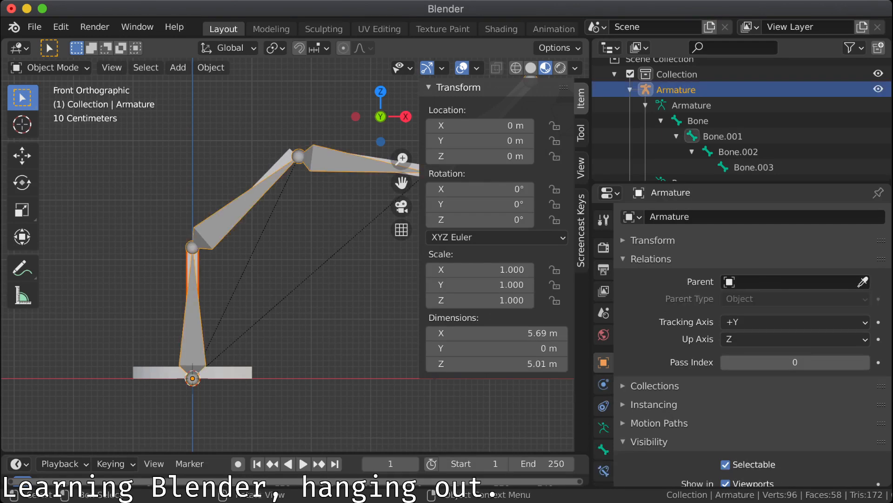
key("super+p")
left_click(199, 333)
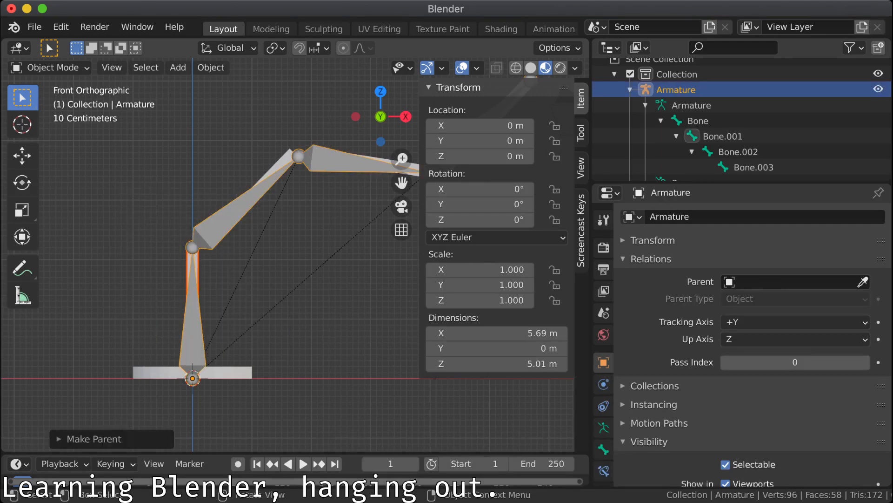
key("alt+a")
Step: Set the parent bone of the vertical Cube mesh directly to Bone in its object relations
left_click(195, 280)
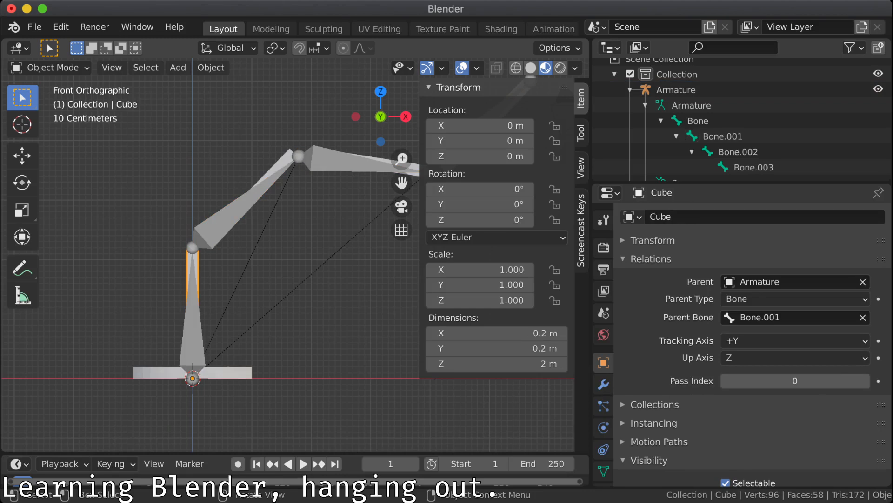
left_click(780, 318)
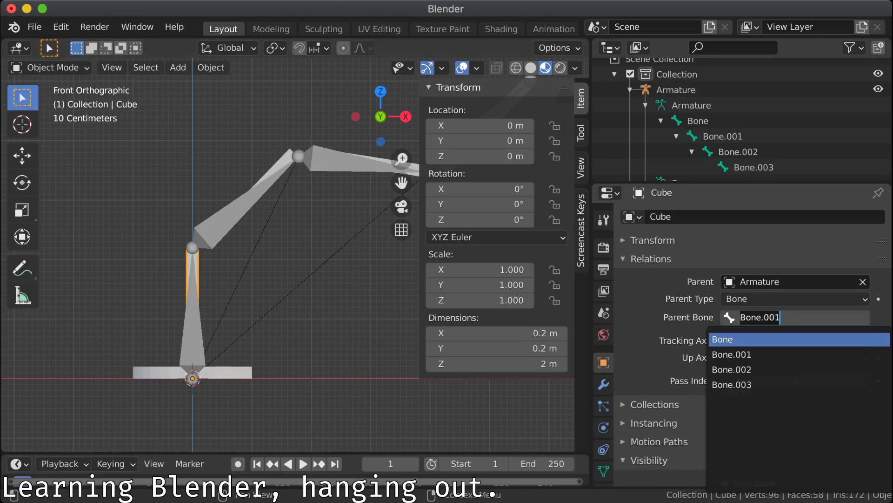
key("Return")
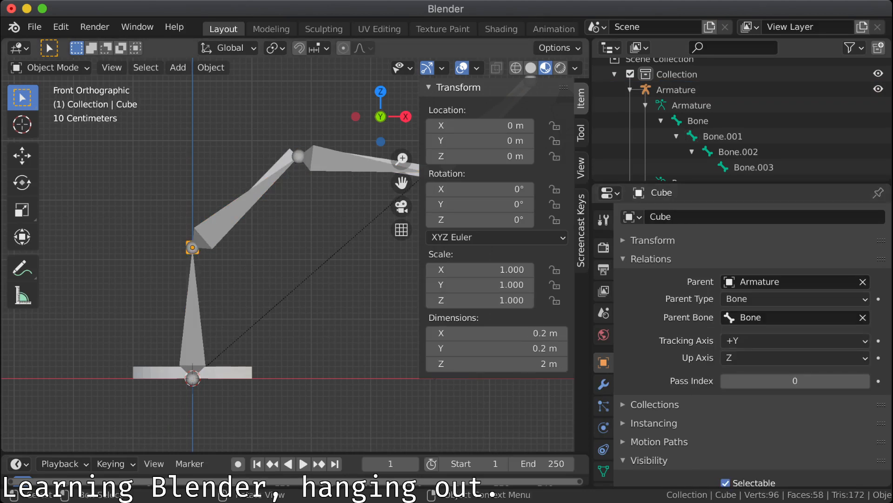
Step: Choose the armature's bones and data in the outliner, making Armature the active object in Object Mode
left_click(698, 121)
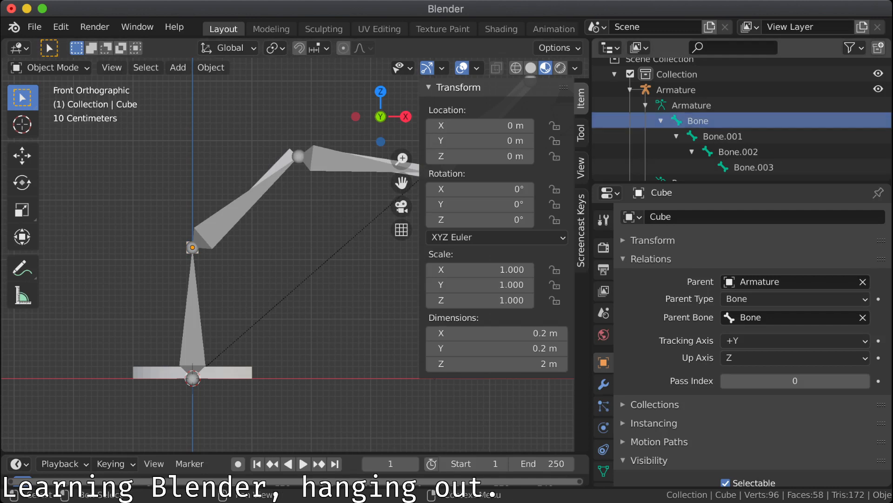
left_click(722, 136)
key("Tab")
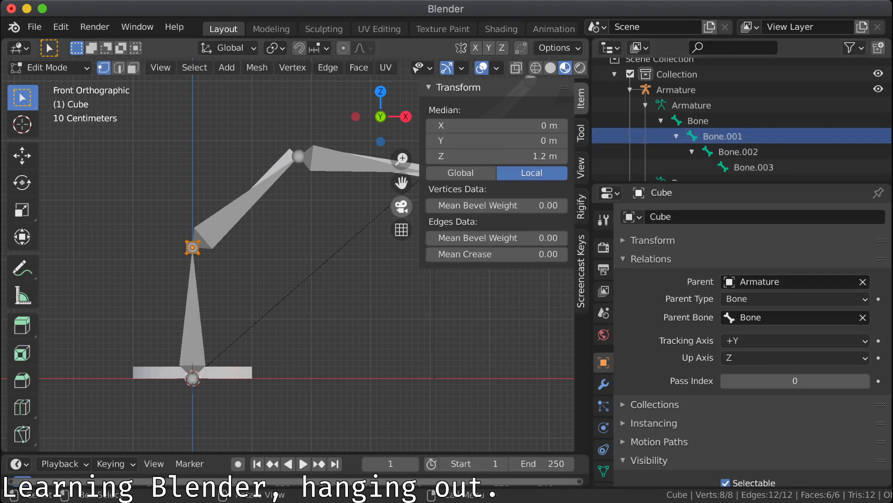
left_click(739, 152)
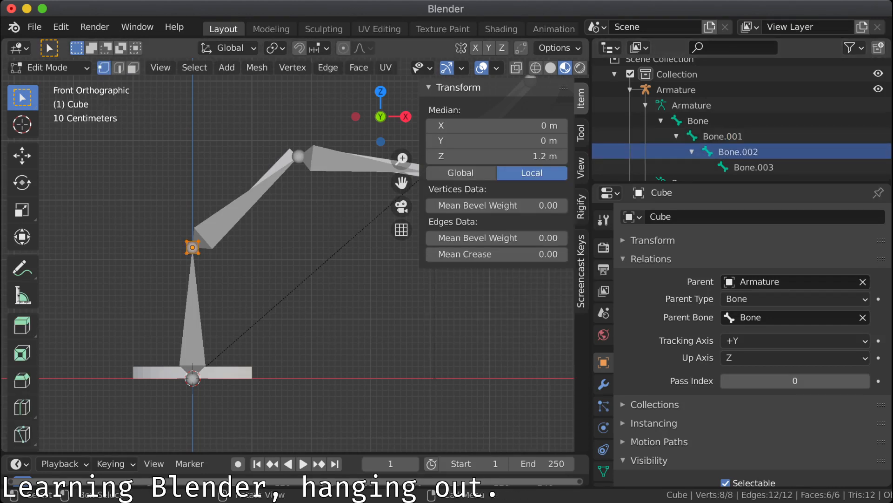
left_click(692, 105)
key("Tab")
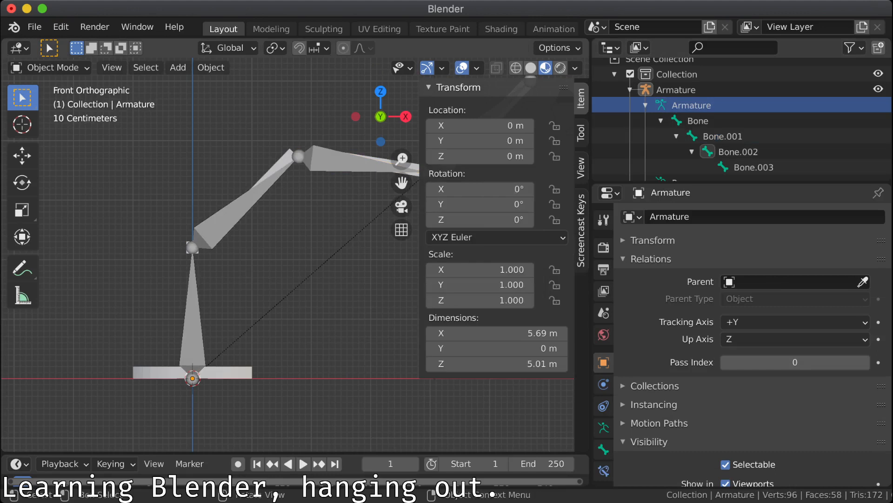
Step: Inspect the armature's bones from Bone to Bone.003 in Edit Mode, and return to Object Mode with Bone as the active bone
key("Tab")
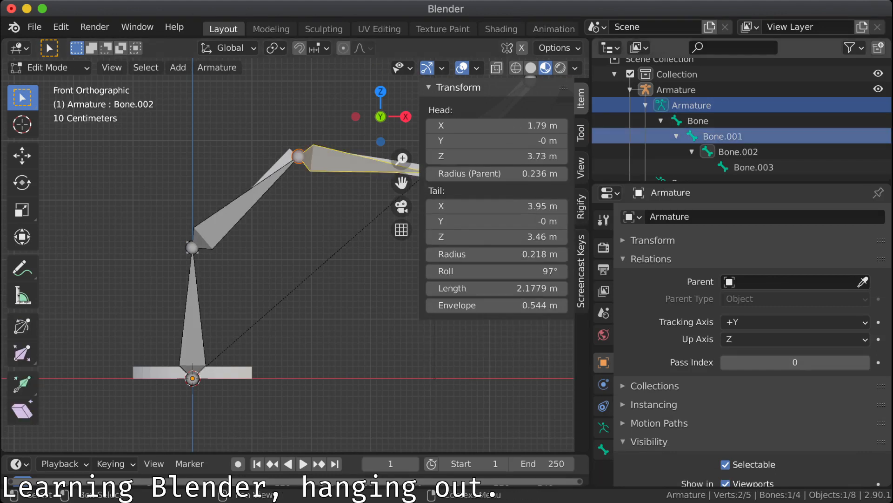
left_click(698, 120)
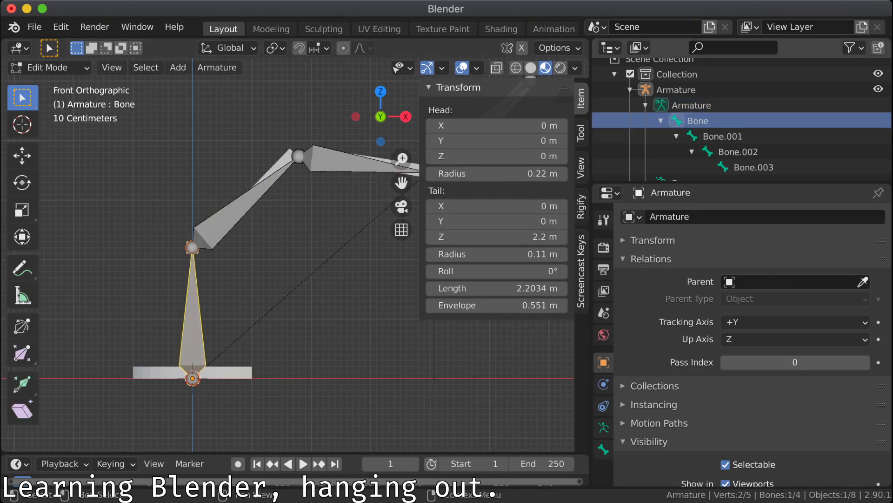
left_click(722, 136)
left_click(737, 152)
left_click(752, 167)
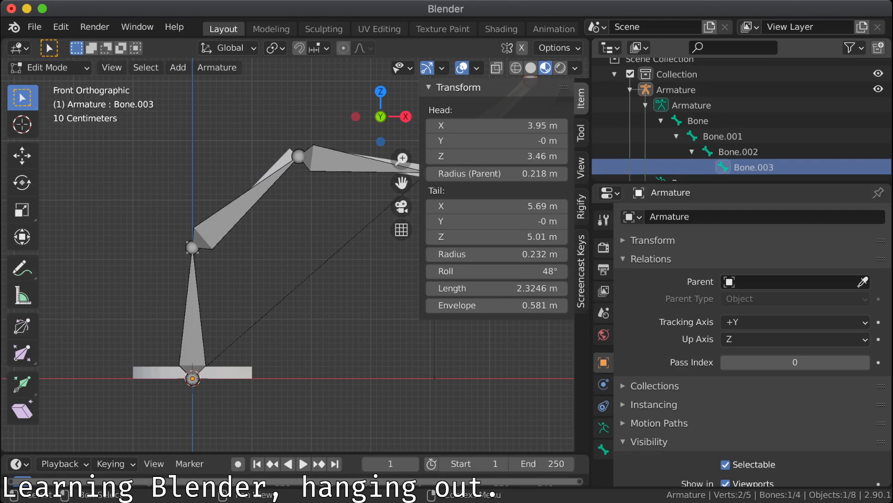
left_click(698, 121)
left_click(691, 106)
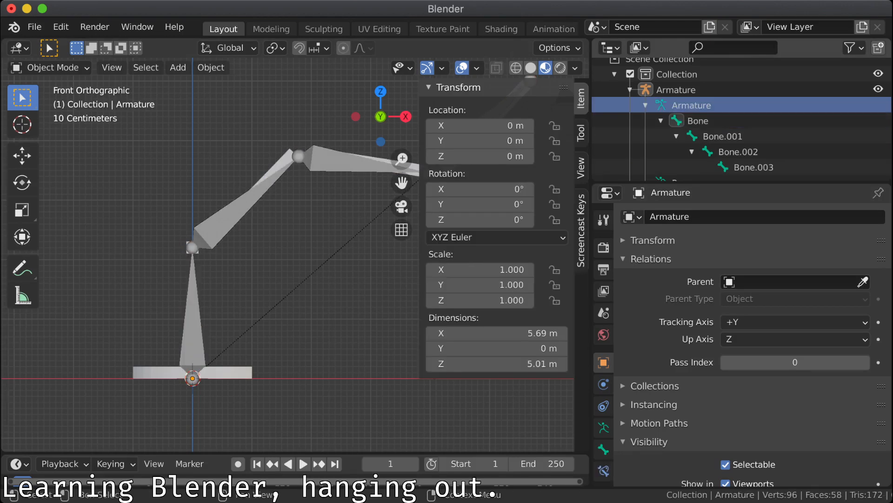
Step: Rotate Bone.003, the outermost bone of the arm, a few degrees clockwise in Pose Mode
middle_click_drag(279, 223, 137, 311, "shift")
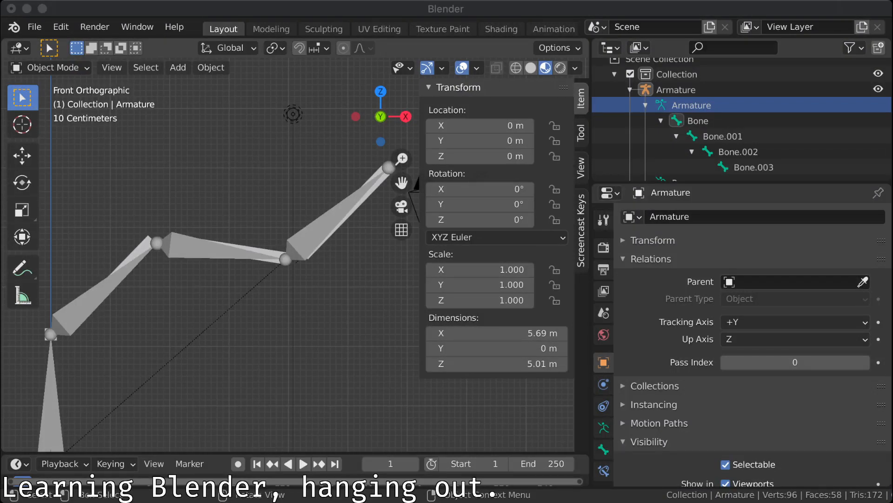
key("super+Tab")
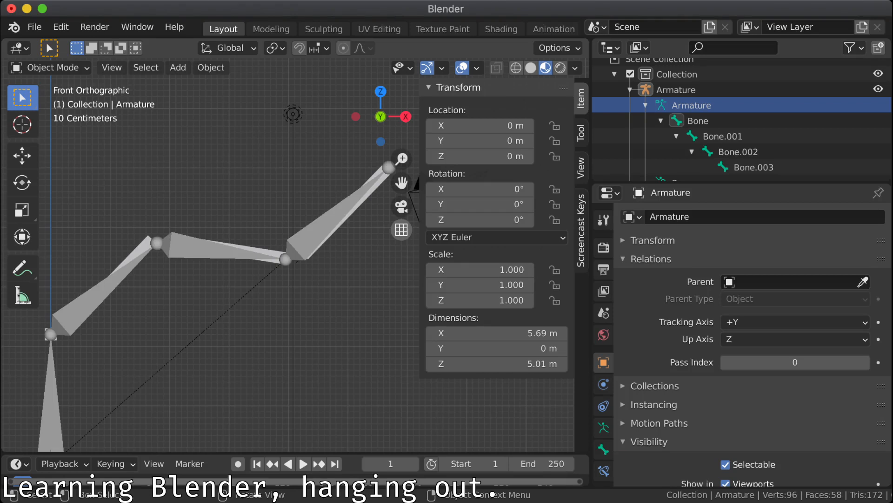
middle_click_drag(289, 219, 186, 283, "shift")
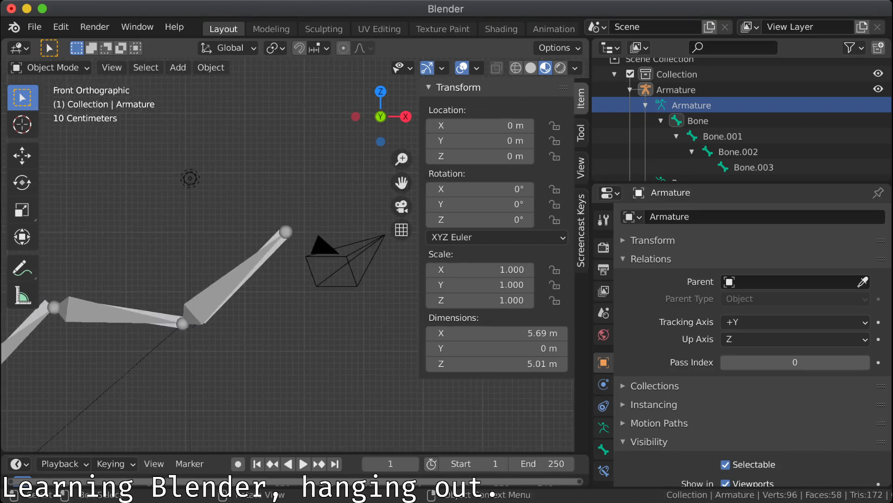
left_click(50, 68)
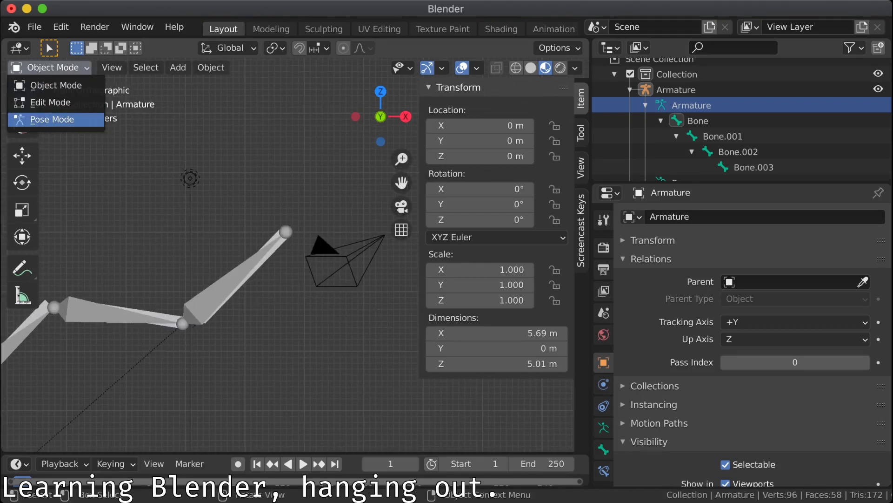
left_click(53, 120)
left_click(222, 285)
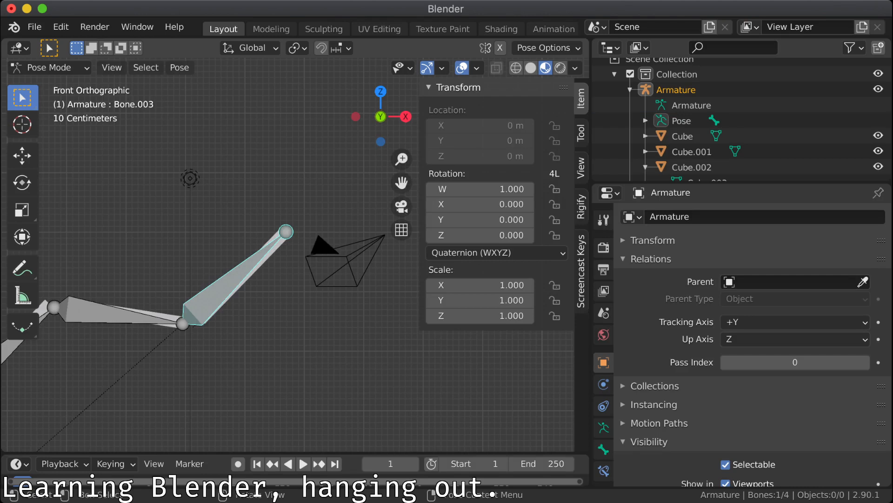
key("r")
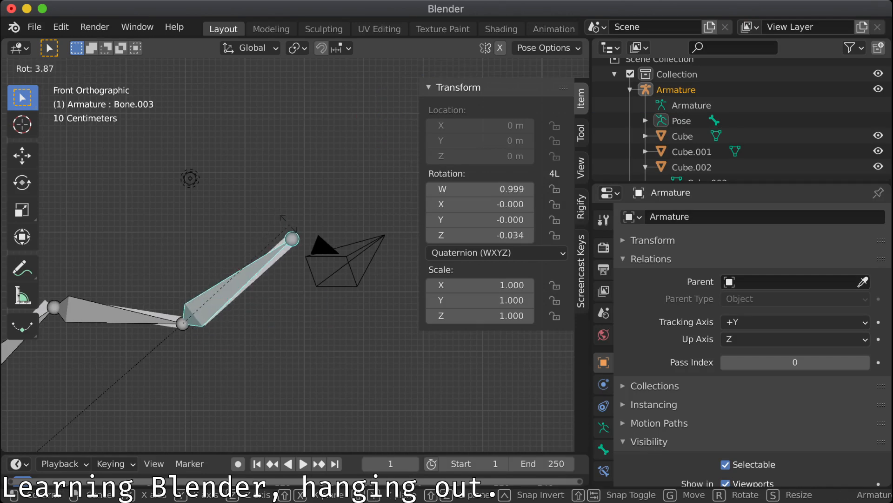
key("Return")
Step: Test-rotate Bone.002 in Pose Mode to check which mesh follows it, and cancel the rotation
middle_click_drag(87, 308, 290, 208, "shift")
left_click(288, 208)
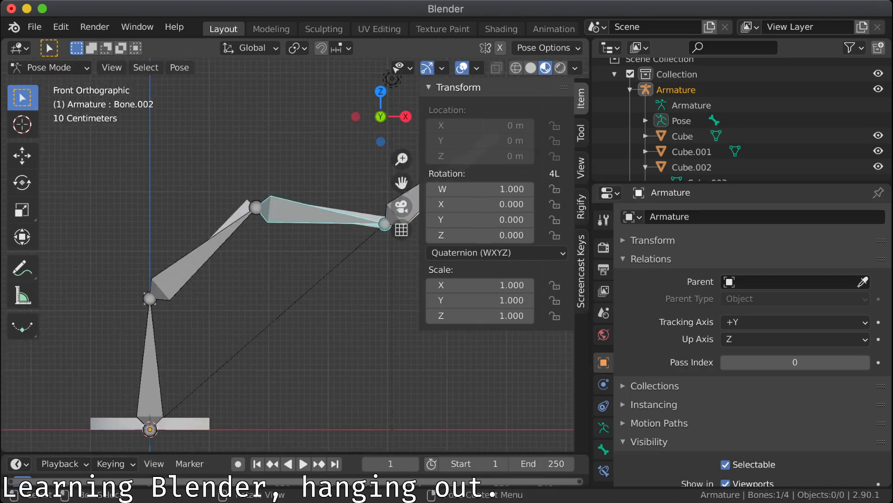
key("r")
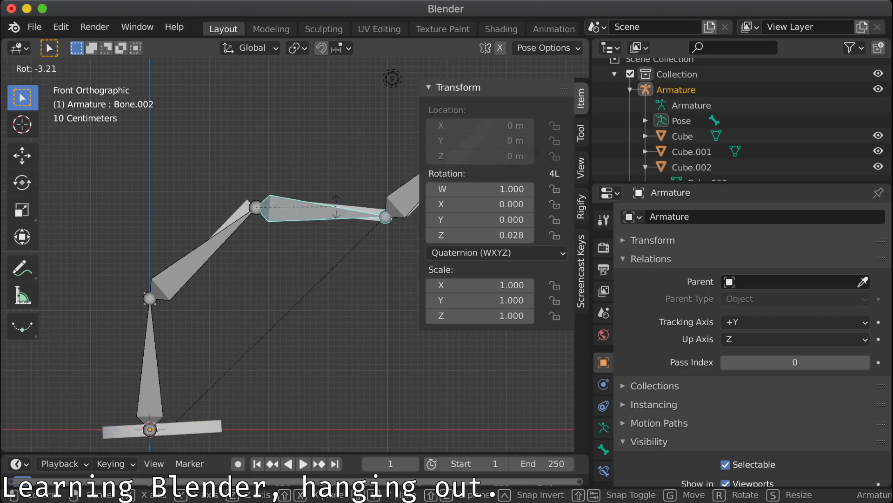
key("Escape")
Step: Deselect all bones in Edit Mode and return the armature to Object Mode
key("Tab")
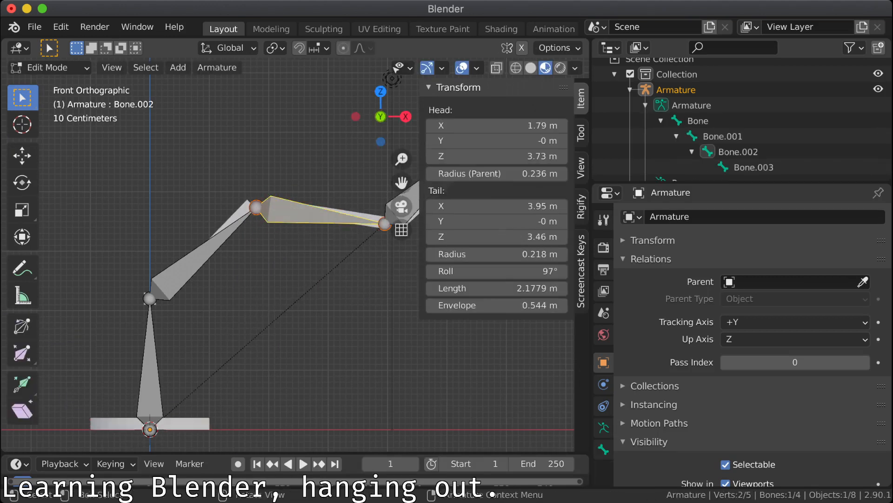
key("alt+a")
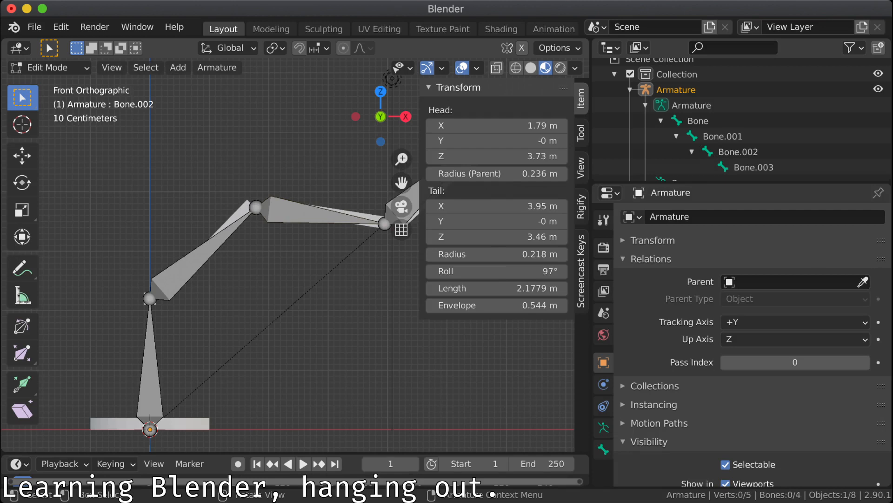
key("ctrl+Tab")
key("Tab")
left_click(51, 68)
left_click(55, 85)
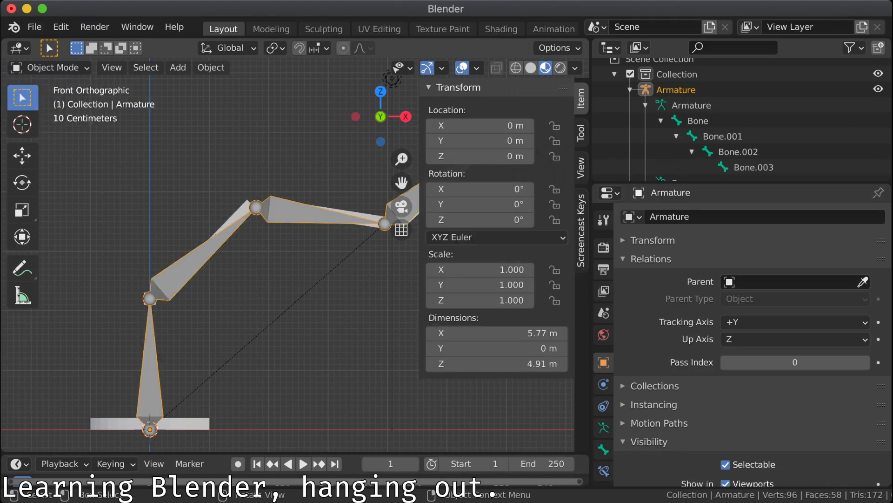
Step: Try changing the base Cylinder's parent bone to Bone in its object relations, and undo the change
left_click(186, 424)
left_click(791, 317)
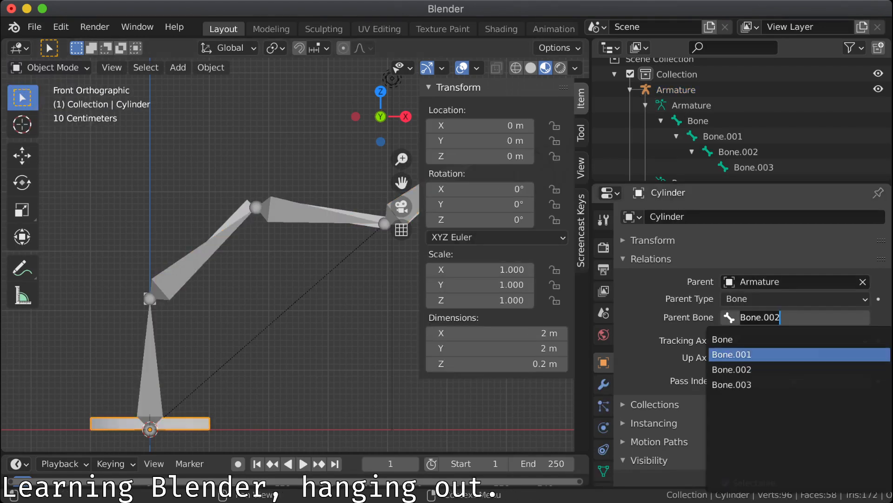
left_click(764, 339)
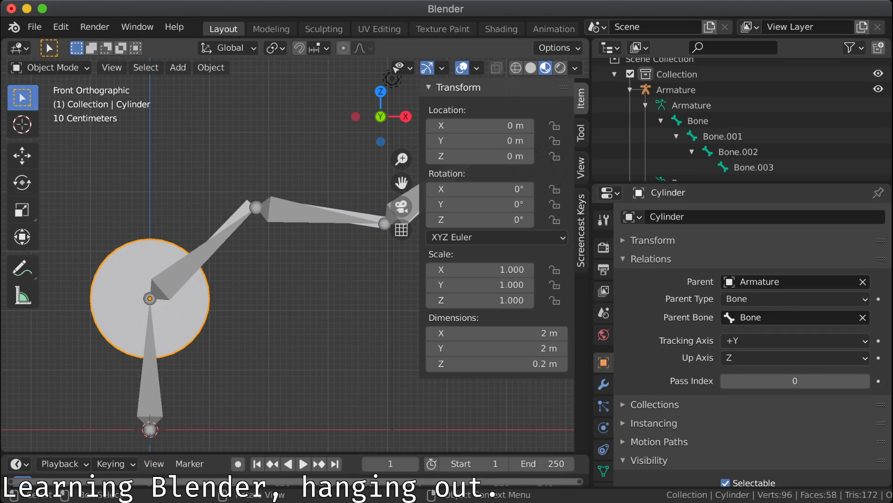
key("super+z")
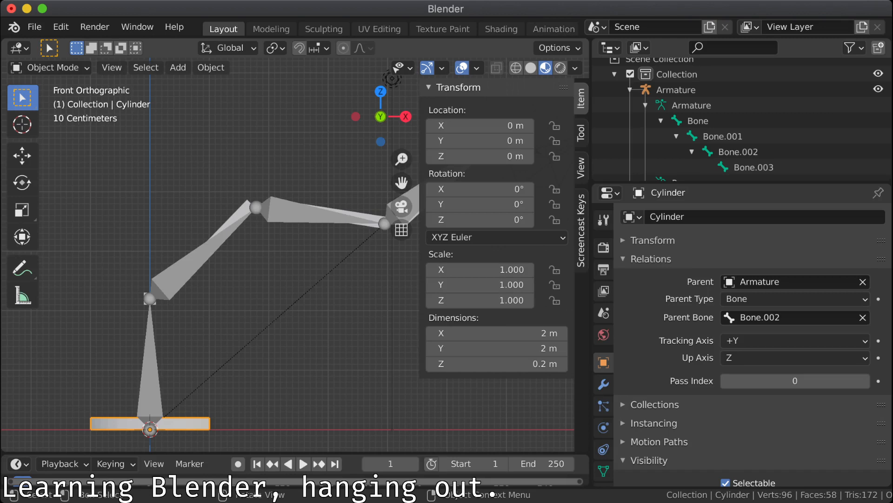
Step: Check the object relations of the Armature, the base Cylinder and the sideways Cube mesh
left_click(150, 372)
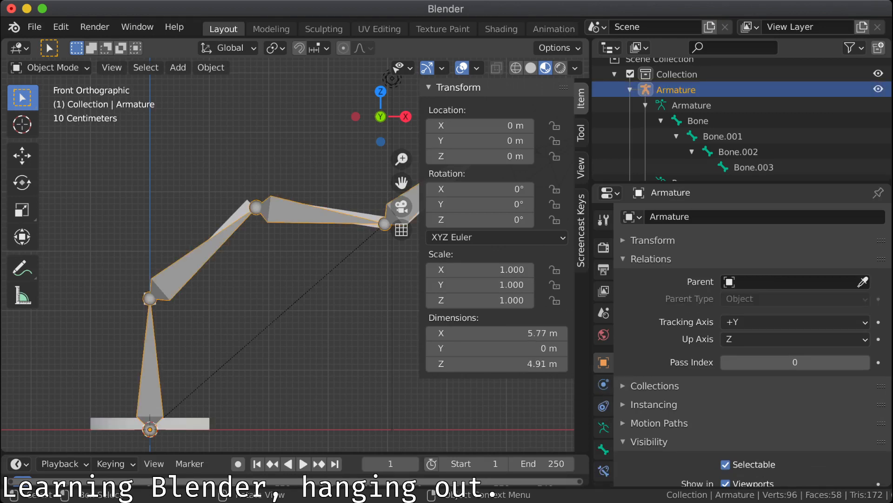
left_click(186, 423)
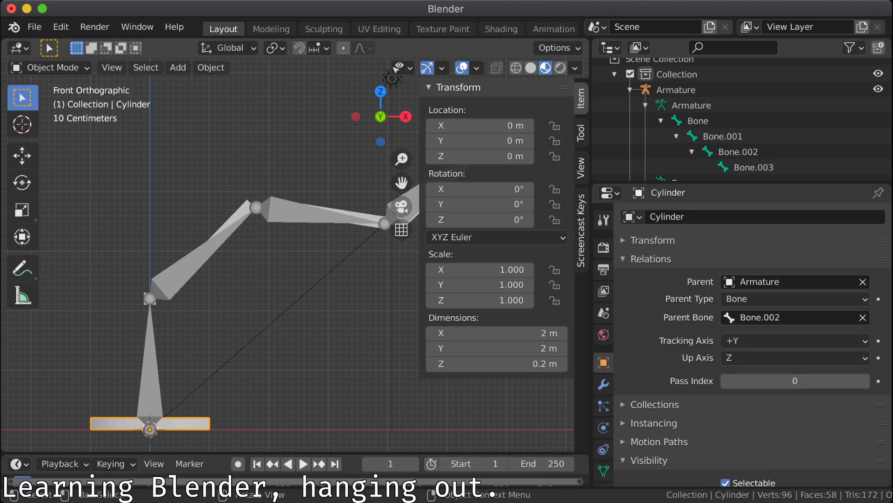
left_click(150, 373)
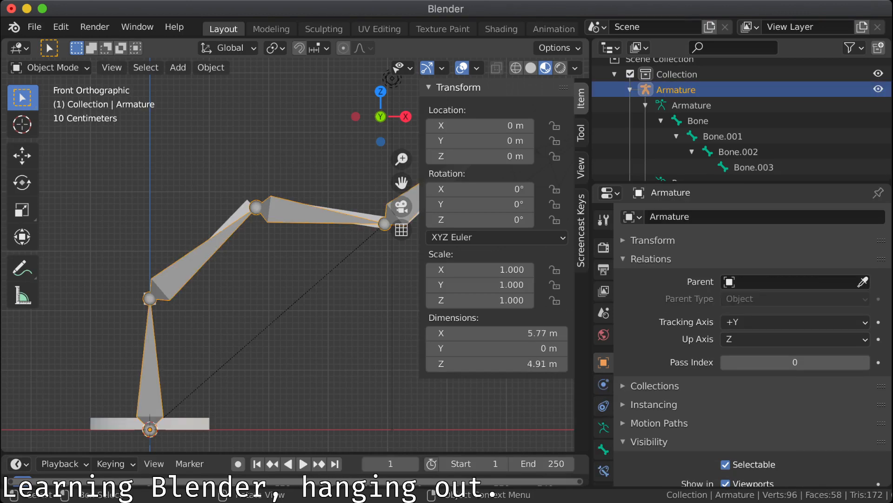
key("alt+a")
middle_click_drag(400, 242, 291, 263)
left_click(310, 266)
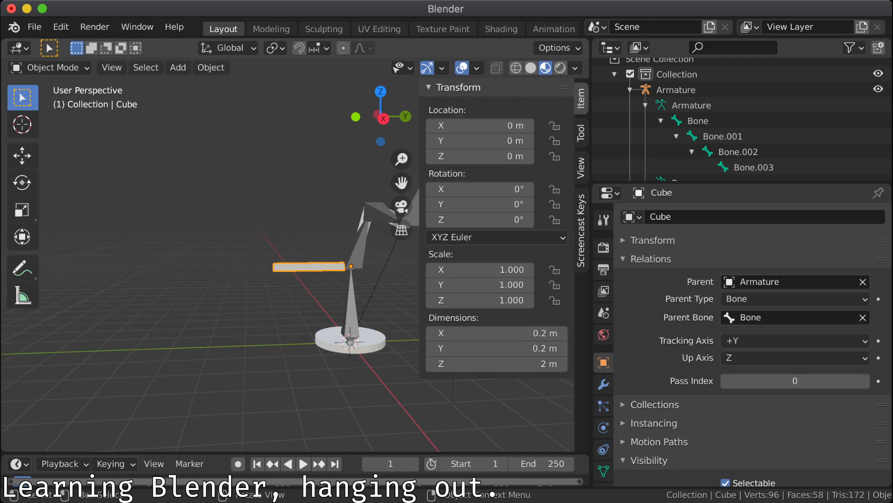
Step: Undo through the recent selection changes and redo them back to the Cube selection
key("ctrl+z")
key("ctrl+z")
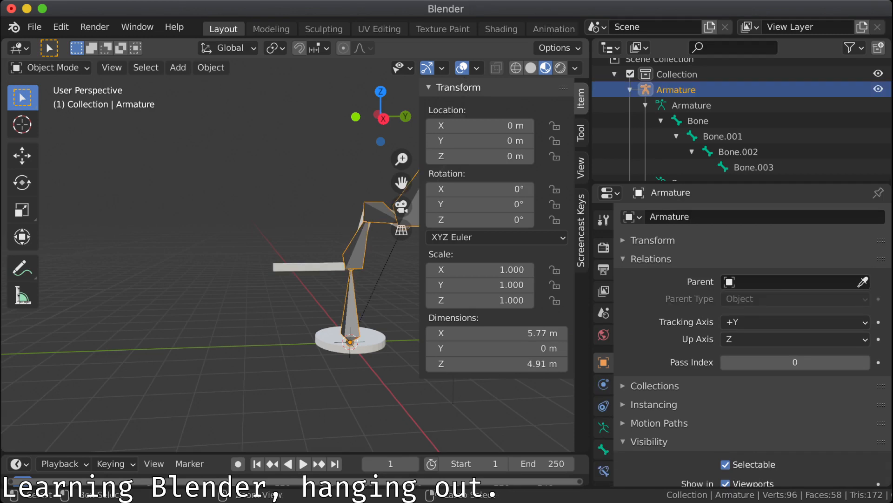
key("ctrl+z")
key("ctrl+shift+z")
key("ctrl+z")
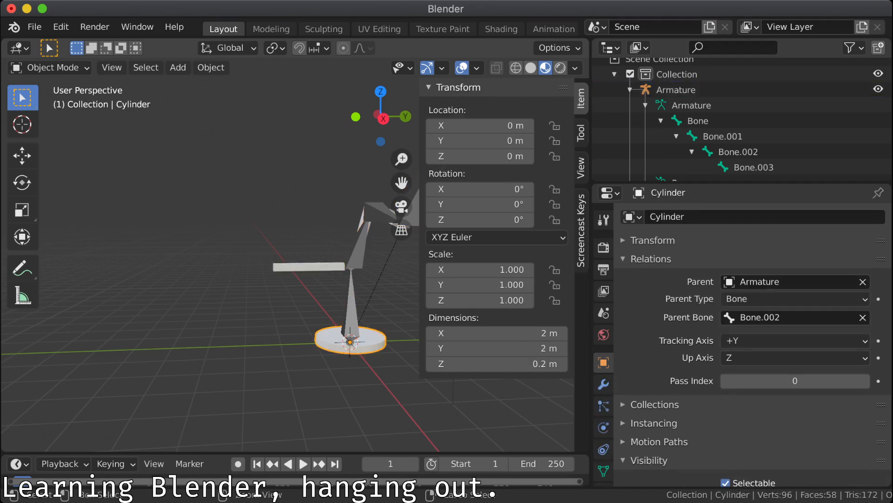
key("ctrl+z")
key("ctrl+z")
key("ctrl+shift+z")
key("ctrl+shift+z")
key("ctrl+shift+z")
key("ctrl+shift+z")
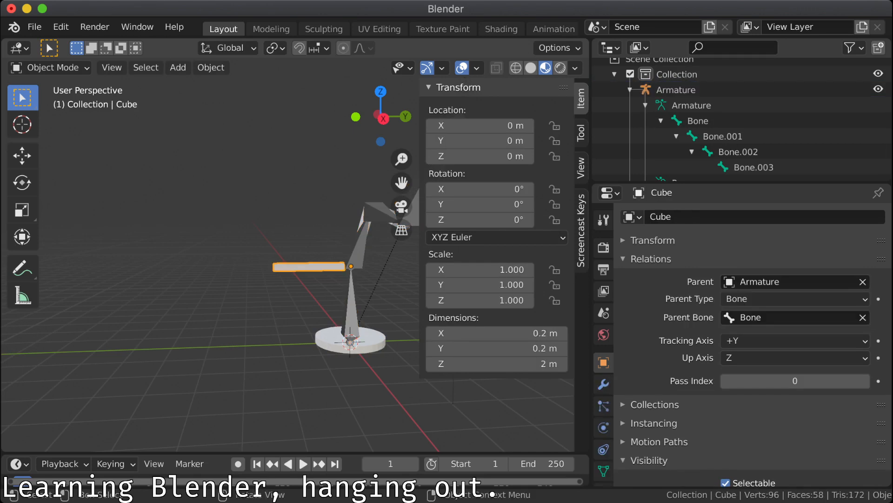
Step: Try moving the whole Cube mesh -2 m along the global Z axis in Edit Mode
middle_click_drag(210, 270, 307, 288)
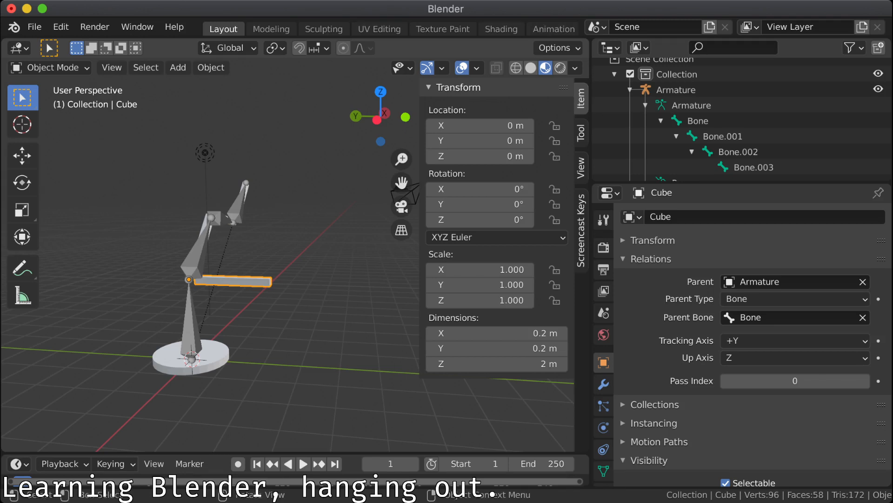
left_click(195, 258)
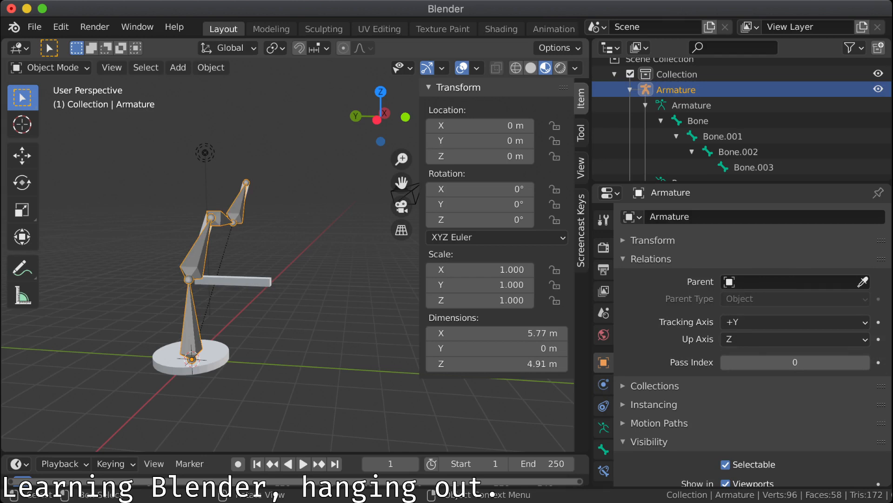
left_click(240, 281)
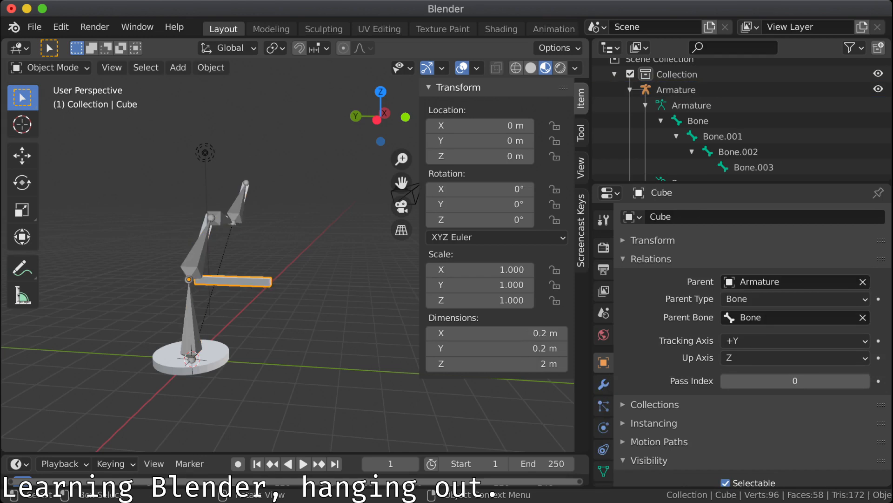
key("Tab")
key("g")
key("z")
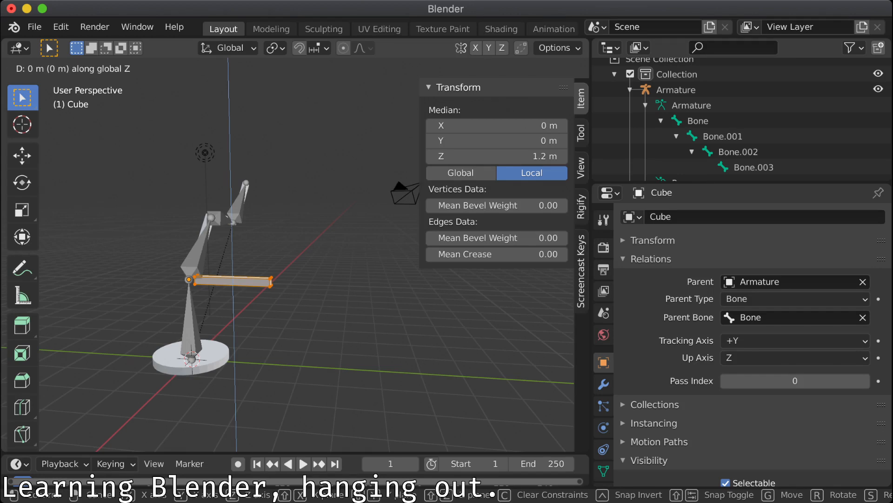
type("10")
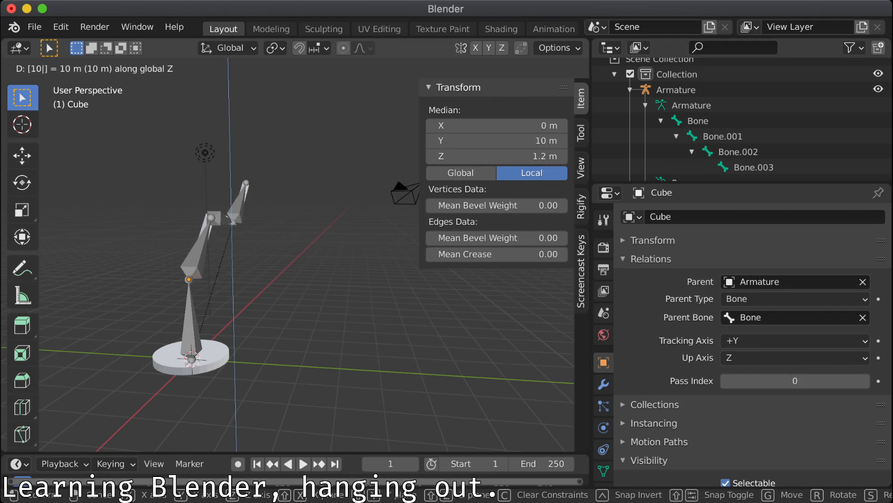
key("BackSpace")
key("BackSpace")
type("2")
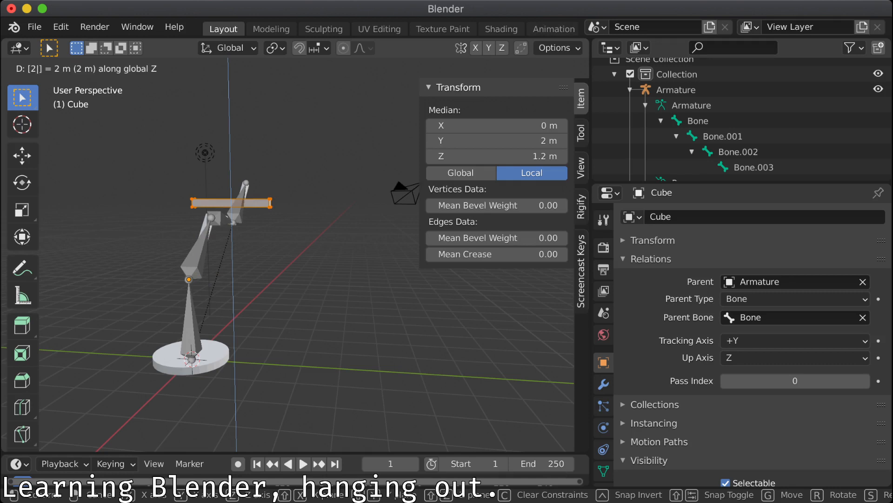
type("-")
key("Return")
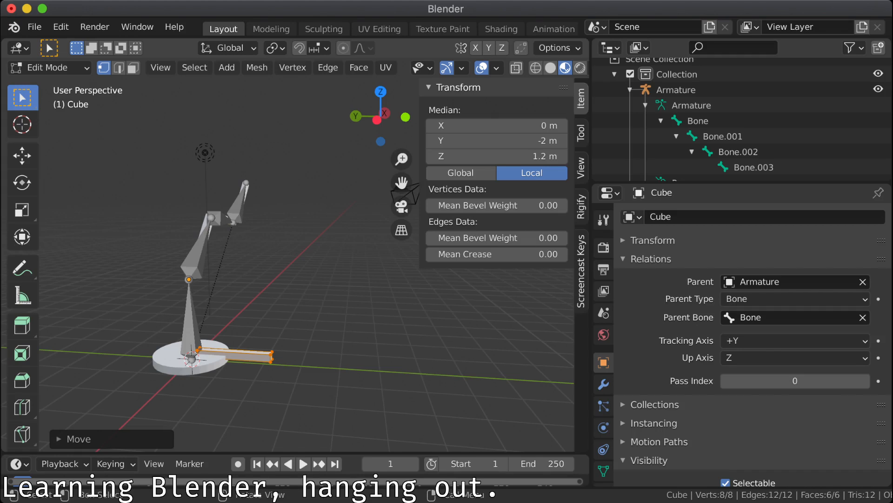
Step: Undo the Cube mesh's vertical move and return to Object Mode
key("u")
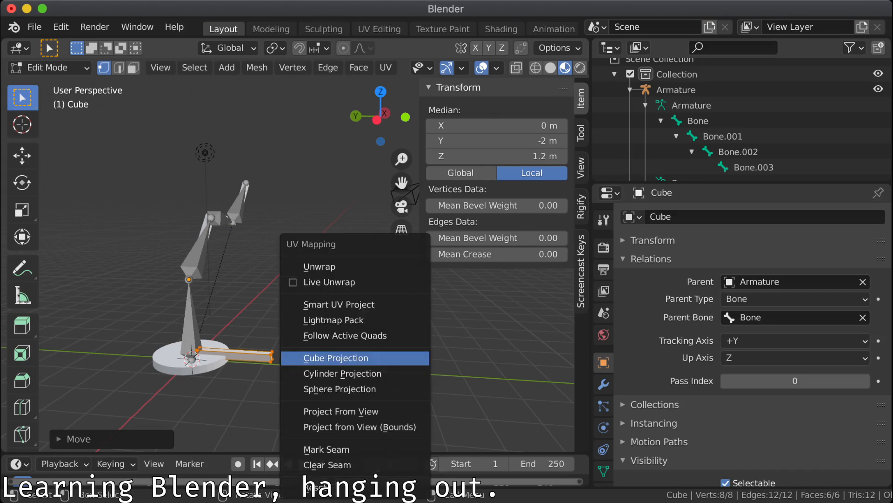
key("Escape")
key("ctrl+z")
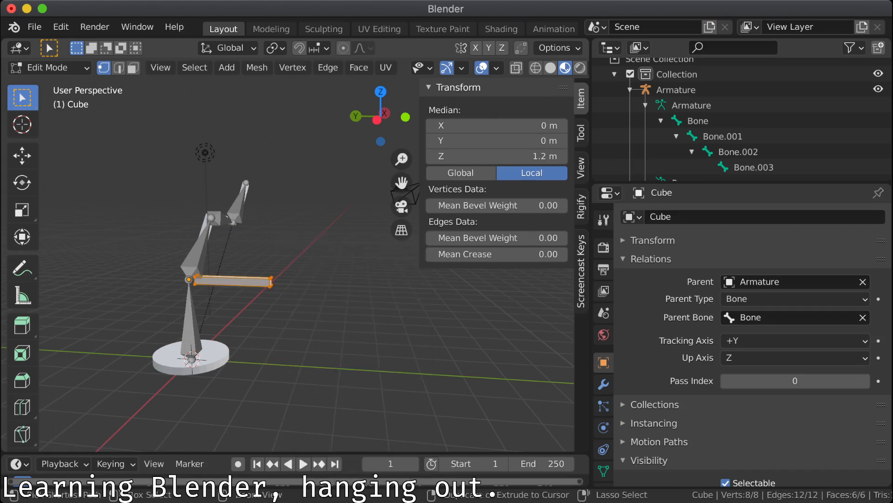
key("Tab")
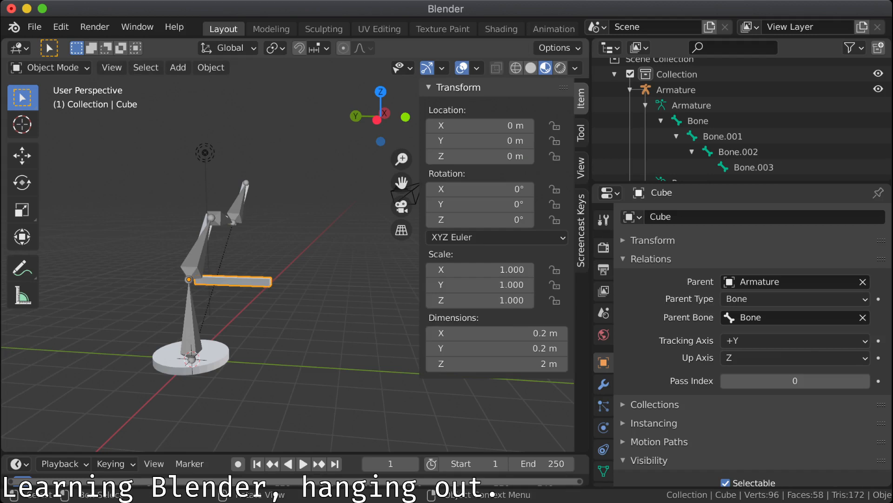
Step: Move the sideways Cube mesh down along the global Z axis and set its Y location to -2 m
key("g")
key("z")
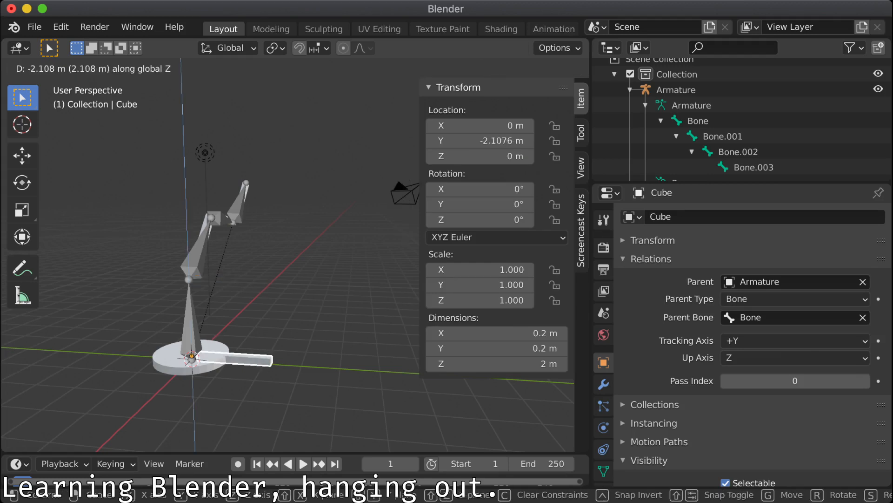
key("Return")
left_click(479, 141)
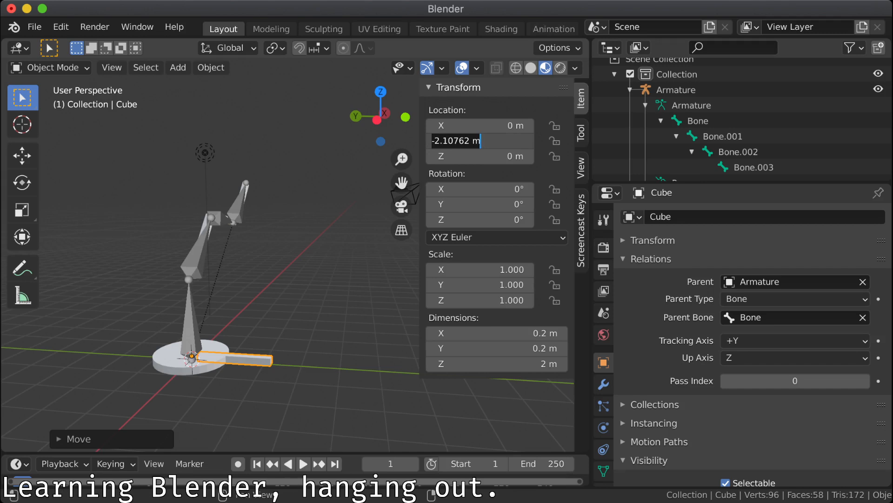
type("-2")
key("Return")
Step: Rotate the Cube mesh -90° about the global X axis so it stands along the lower bone
mouse_move(345, 242)
middle_mouse_down()
mouse_move(284, 274)
mouse_move(203, 219)
mouse_move(351, 254)
middle_mouse_up()
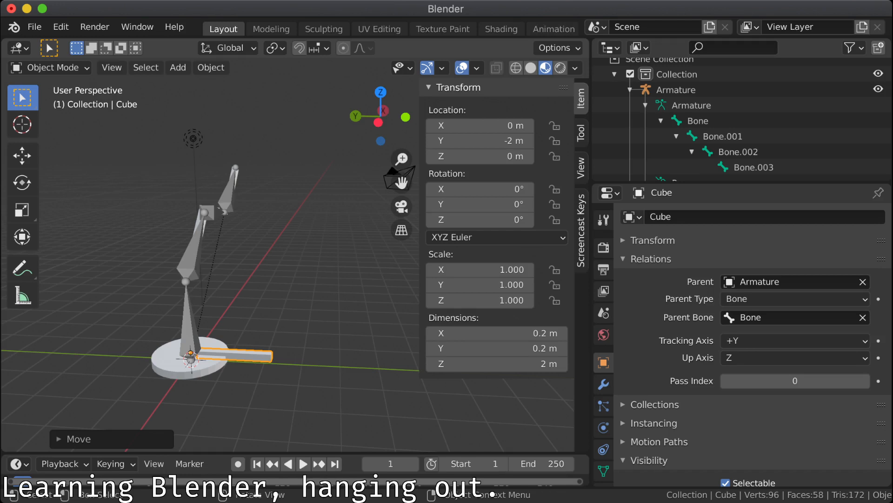
type("rx")
type("-90")
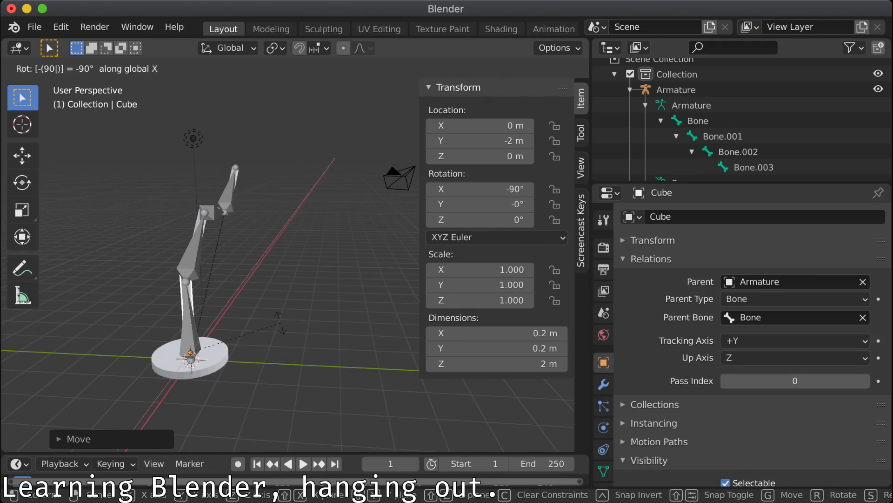
key("Return")
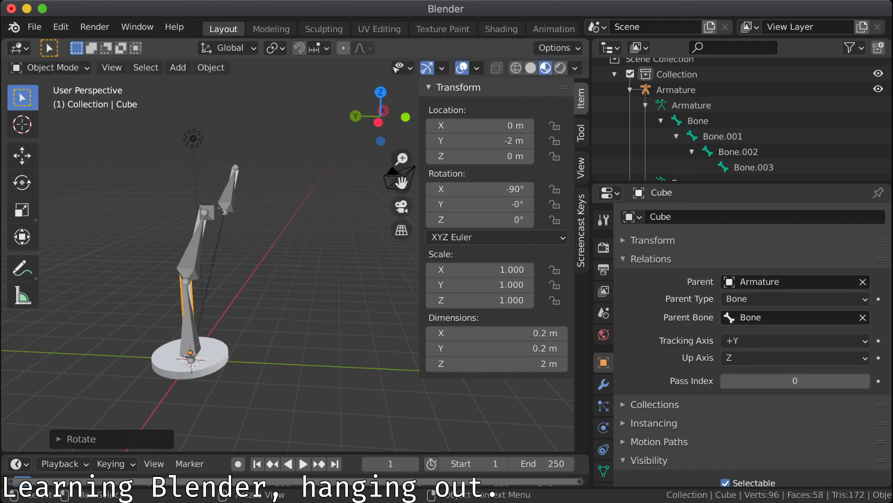
Step: Apply the Cube mesh's rotation and scale, and apply its rotation once more
key("ctrl+a")
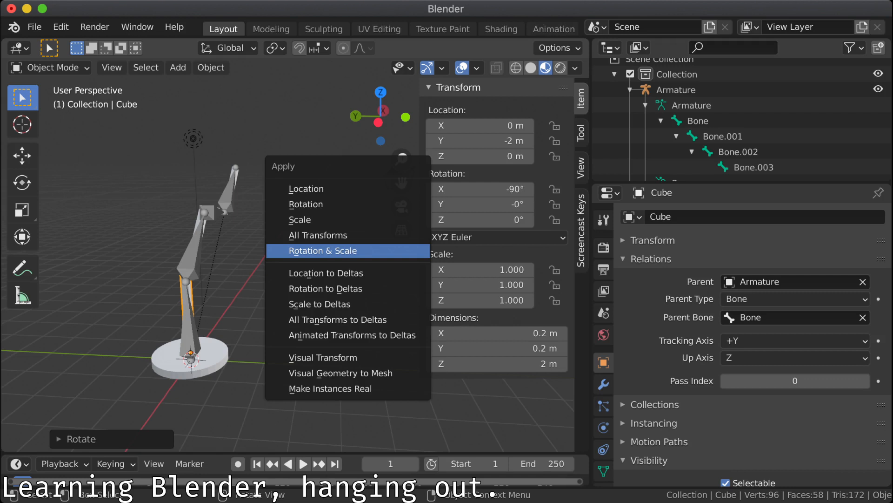
key("Return")
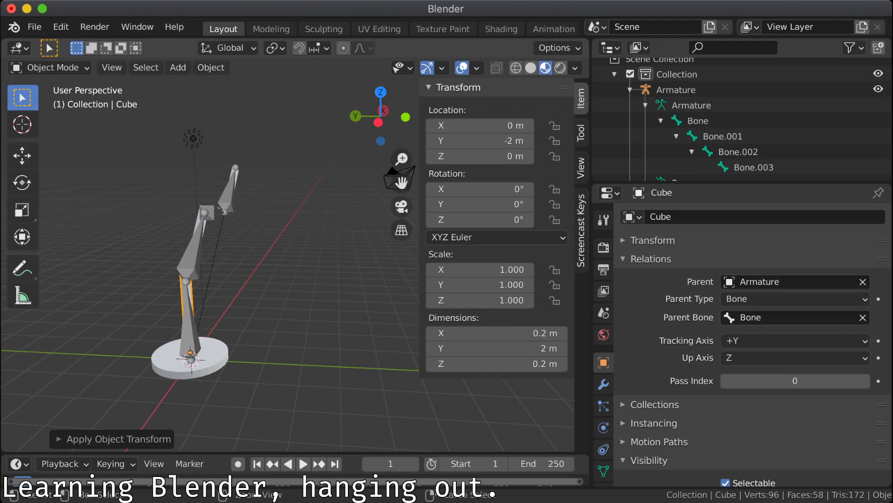
key("super+Tab")
key("super+Tab")
middle_click_drag(298, 279, 213, 257)
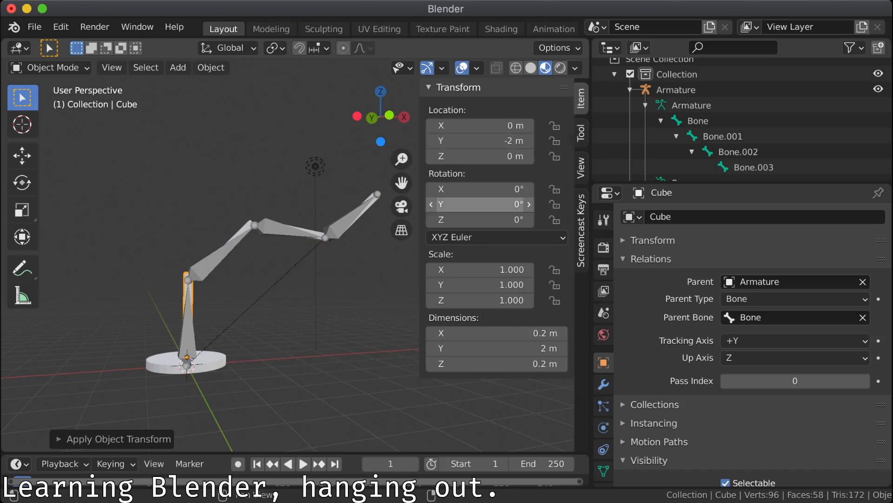
key("ctrl+a")
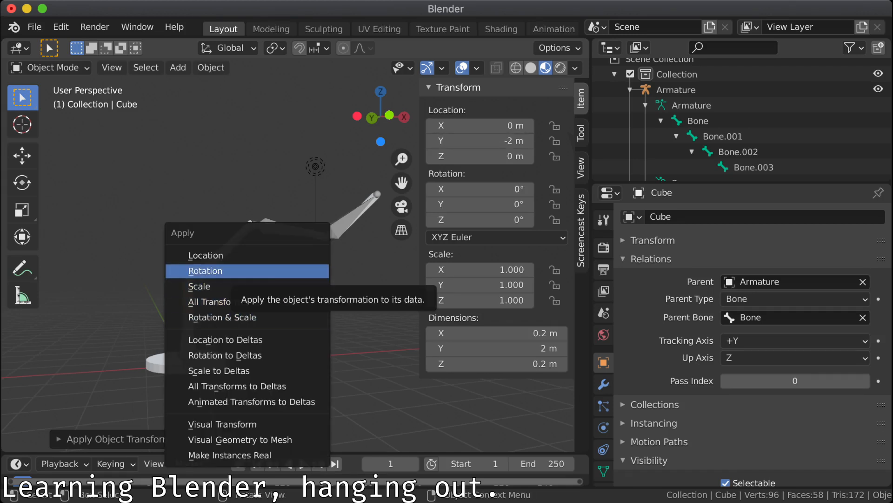
left_click(236, 271)
Step: Check the parent bones assigned to Cube.001, the base Cylinder and the upright Cube mesh
left_click(246, 227)
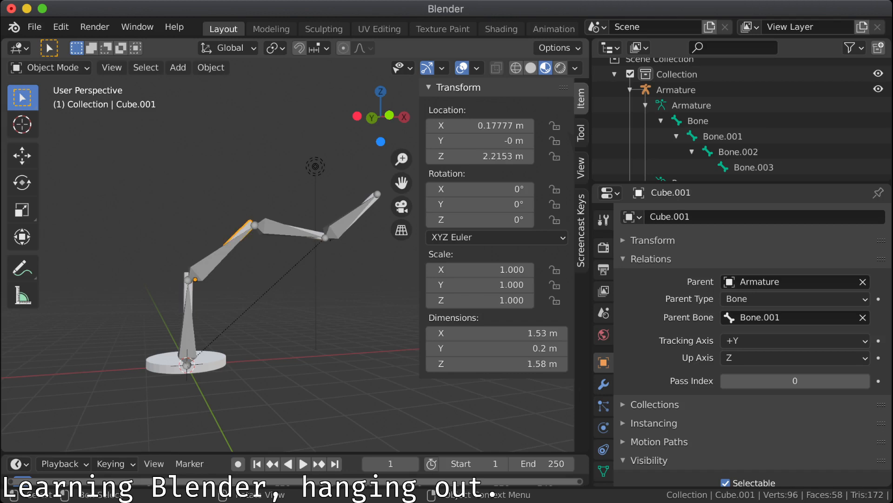
left_click(188, 302)
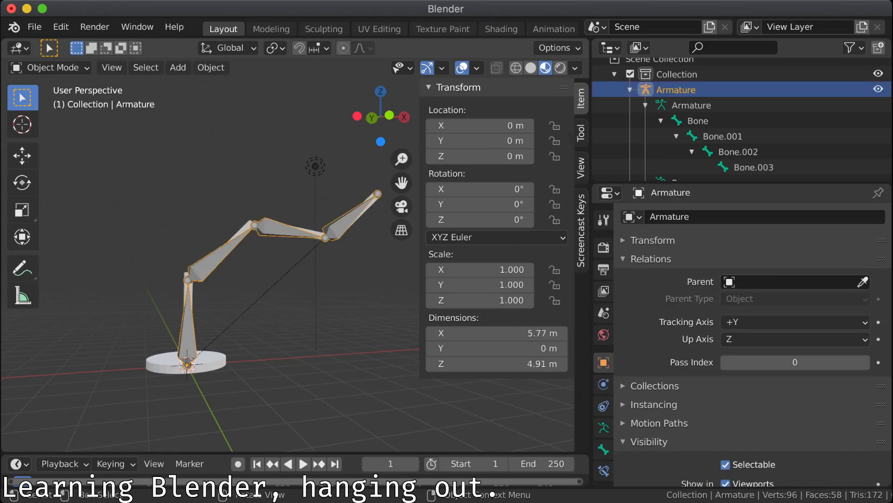
left_click(189, 302)
left_click(164, 363)
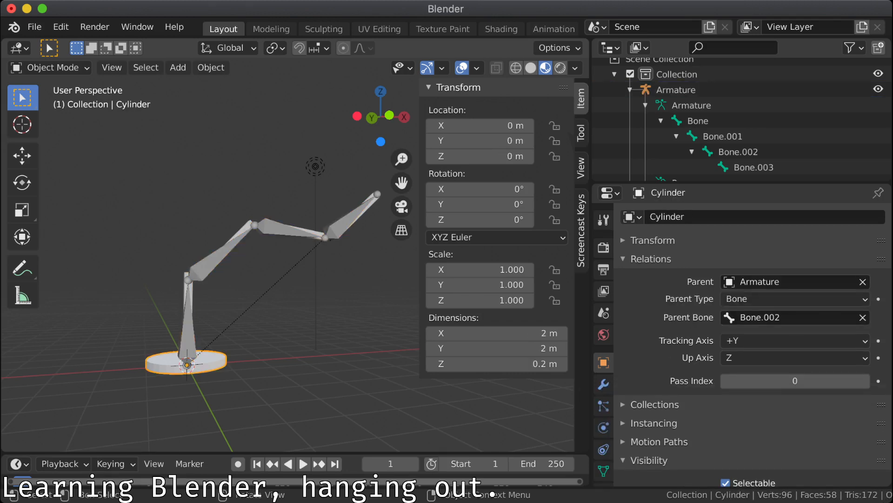
middle_click_drag(164, 363, 137, 367)
left_click(189, 303)
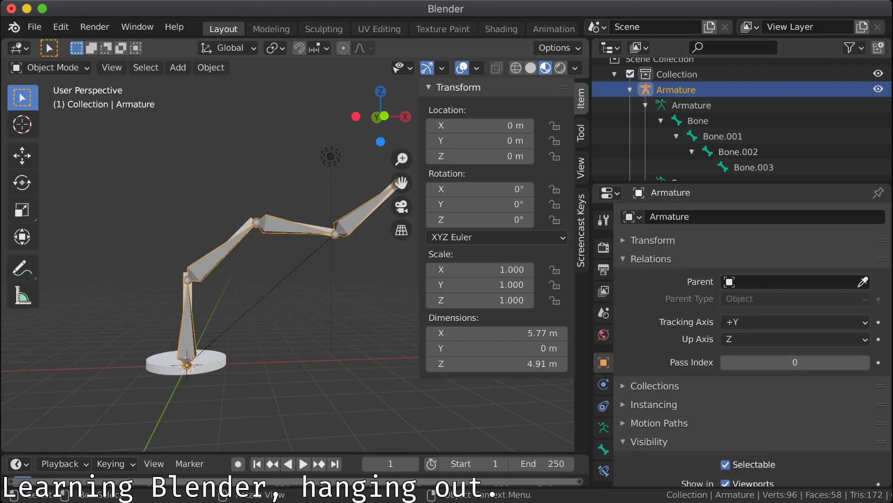
left_click(189, 302)
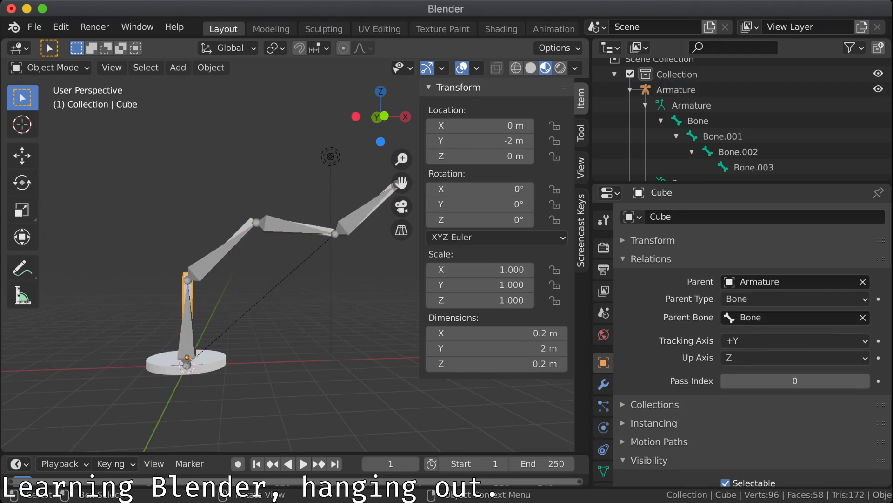
Step: Reassign Bone as the Cube mesh's parent bone and set the base Cylinder's parent bone to Bone
left_click(791, 317)
left_click(732, 369)
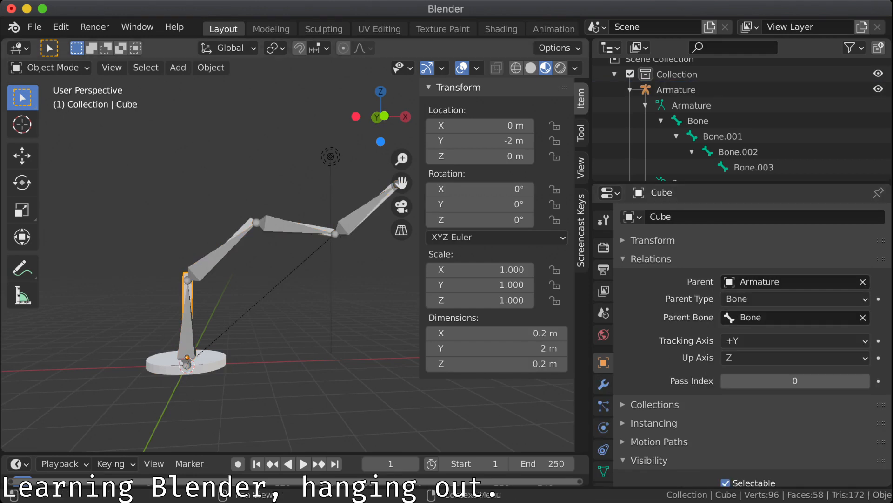
left_click(205, 366)
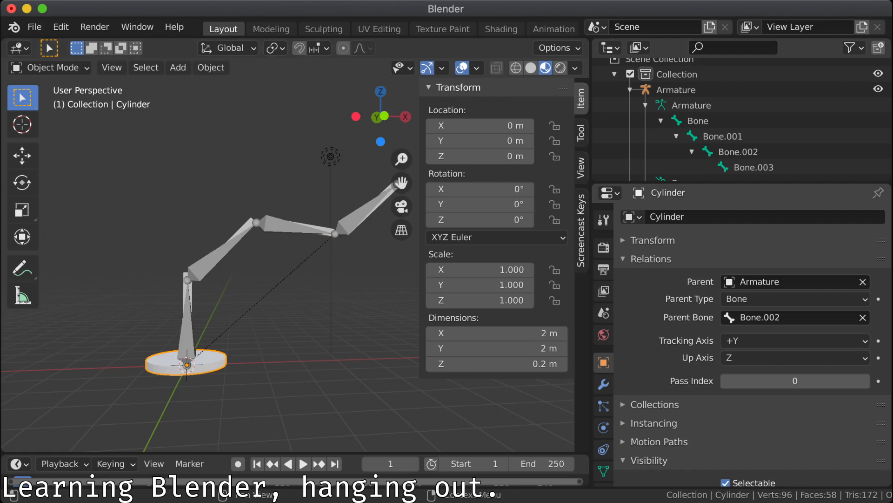
left_click(791, 317)
left_click(733, 339)
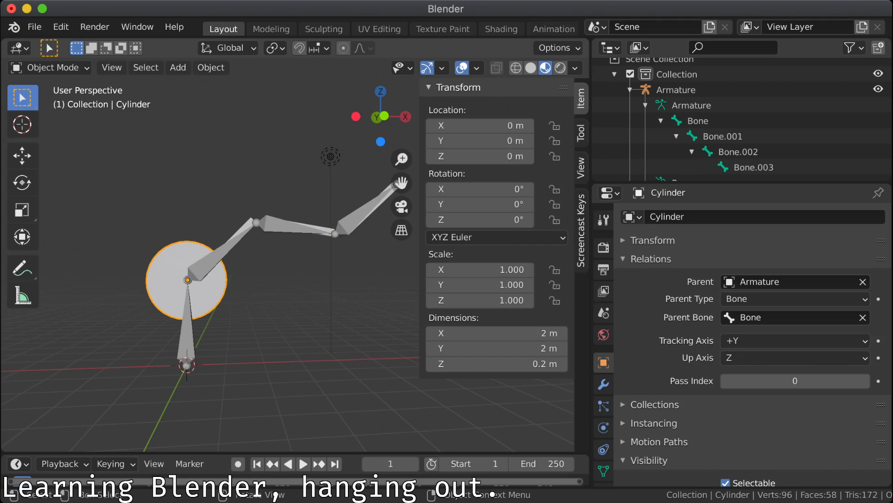
Step: Recheck the Cube mesh's relations and inspect the Armature's Bone.001 and Bone in Edit Mode, returning to Object Mode
left_click(186, 329)
left_click(187, 328)
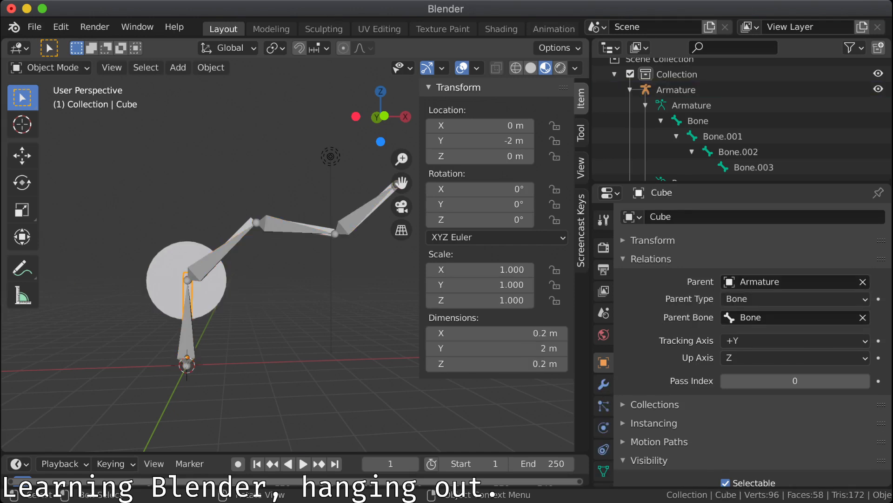
middle_click_drag(186, 328, 246, 328)
left_click(187, 327)
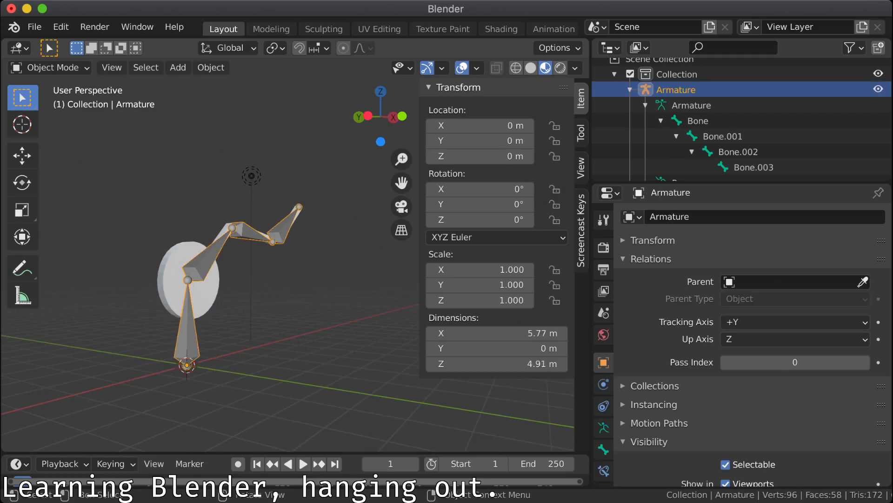
middle_click_drag(187, 328, 180, 330)
middle_click_drag(249, 235, 251, 235)
key("Tab")
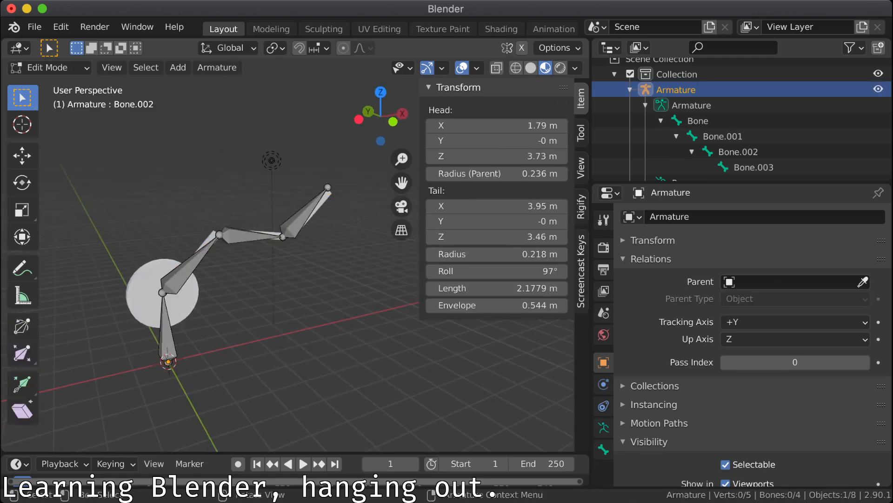
left_click(251, 235)
left_click(188, 271)
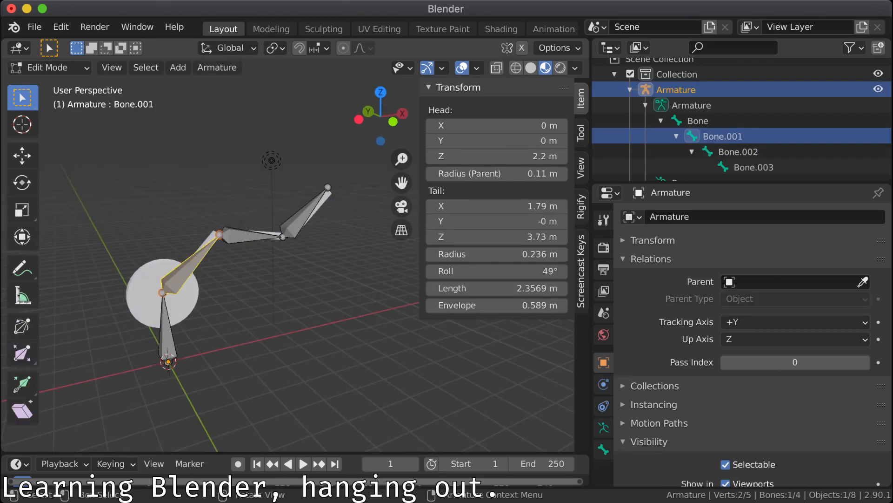
left_click(167, 331)
middle_click_drag(167, 332, 147, 312)
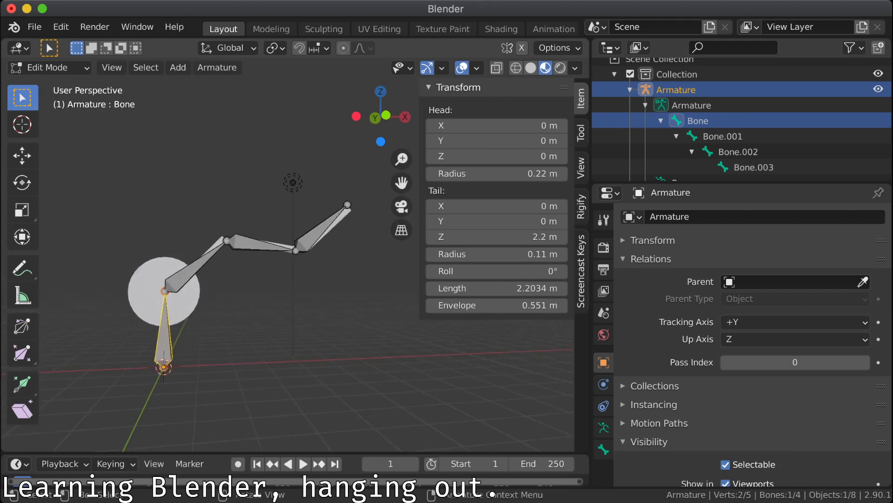
key("Tab")
Step: Rotate the base Cylinder -90° about the global X axis so it lies flat
left_click(146, 310)
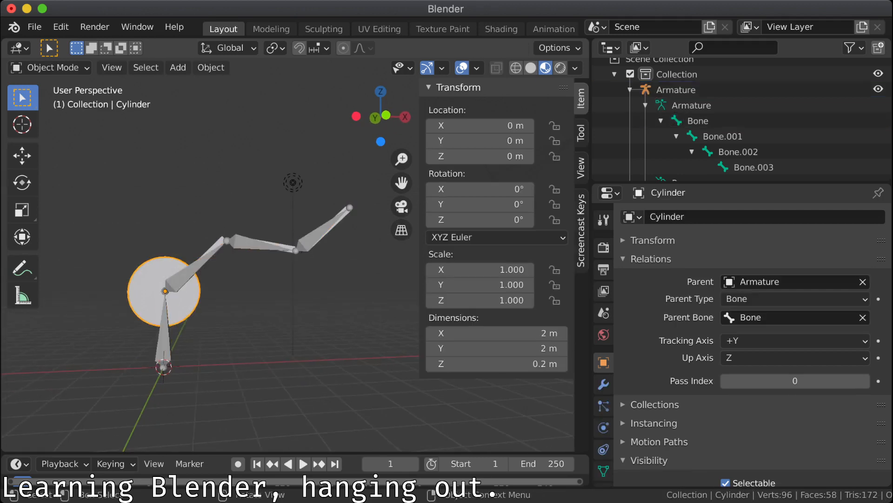
middle_click_drag(147, 309, 279, 314)
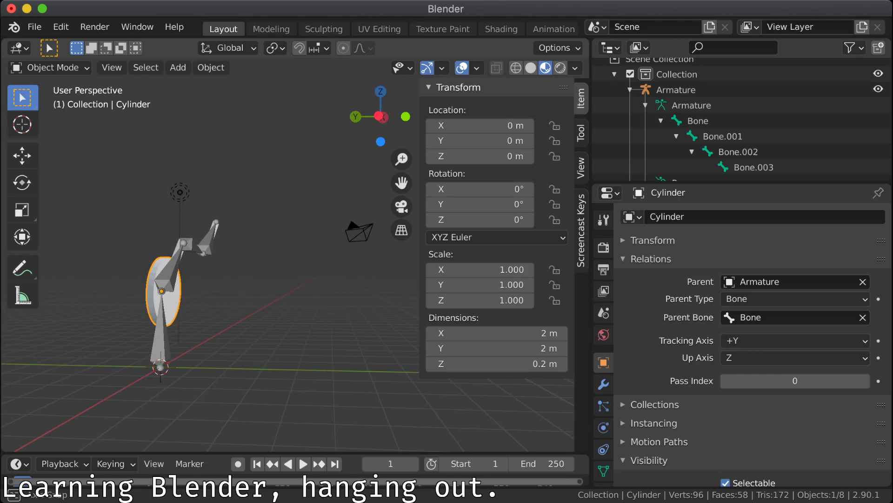
middle_click_drag(279, 313, 258, 312)
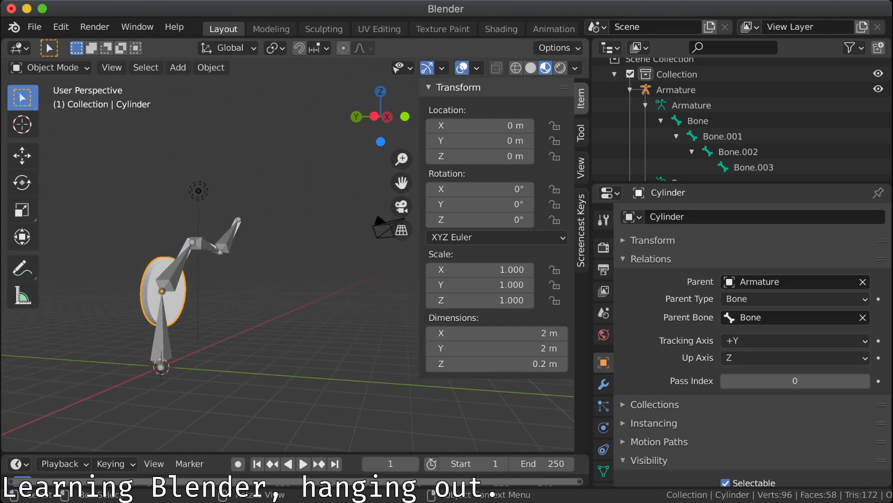
type("r")
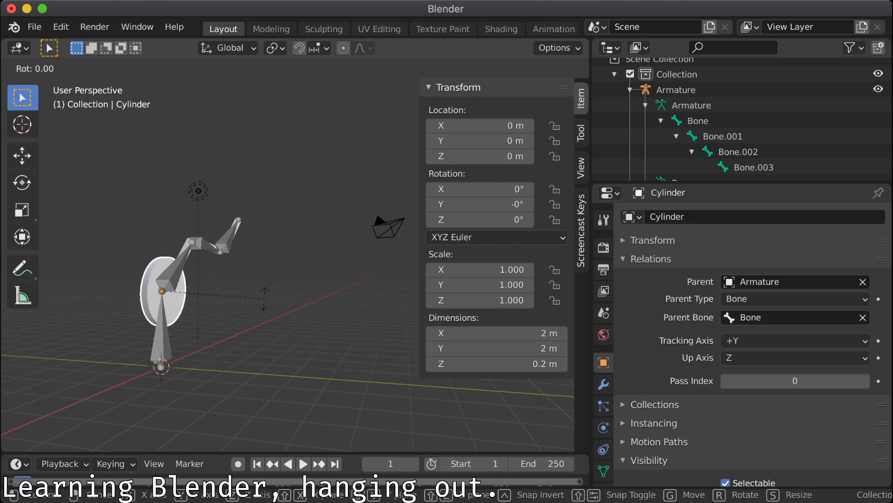
type("x90")
key("minus")
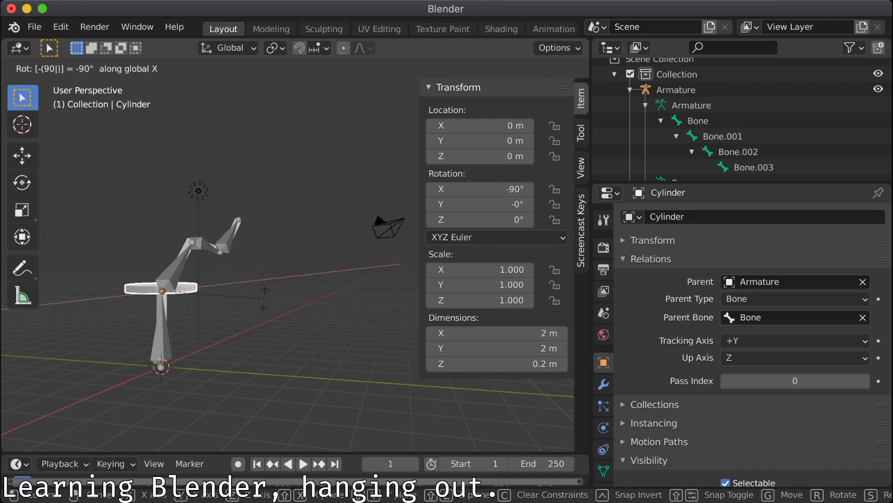
key("Return")
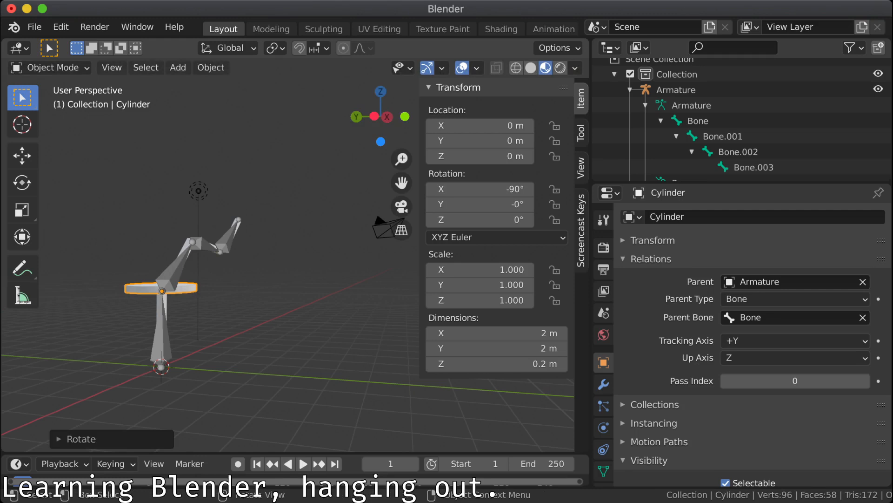
Step: Move the base Cylinder -2 m along the global Z axis and check its placement in front orthographic view
key("g")
key("z")
key("minus")
key("2")
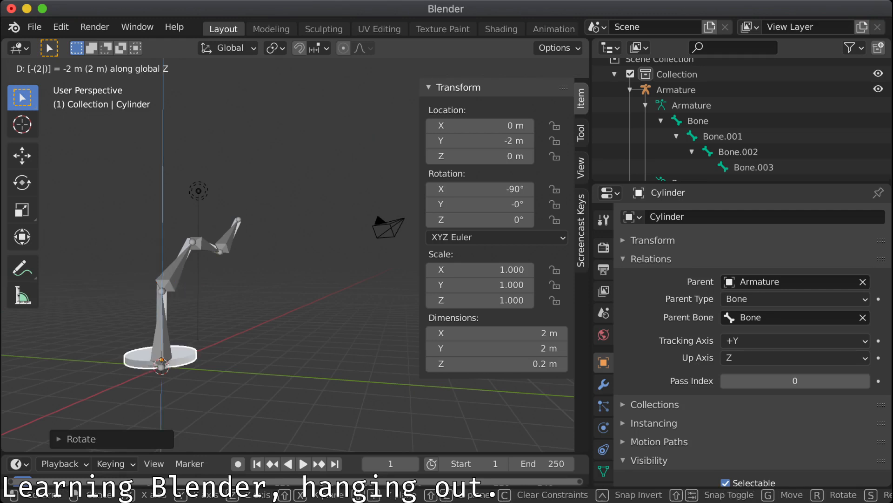
key("Return")
key("KP_1")
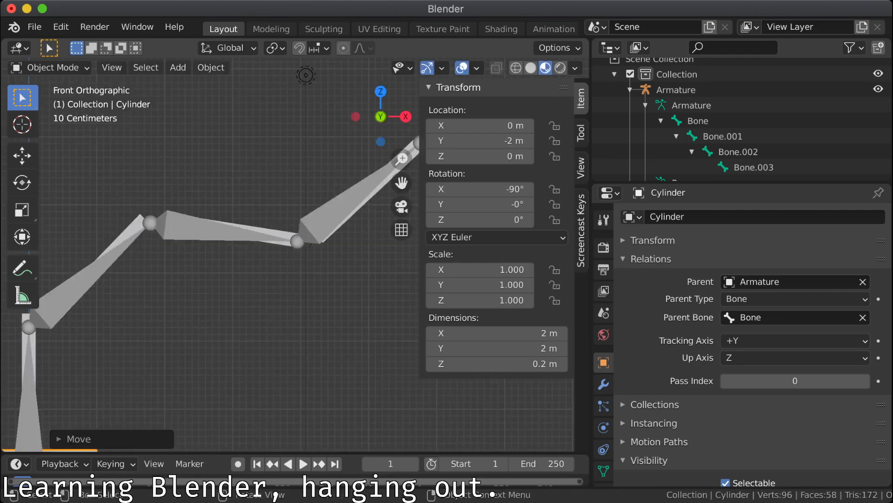
middle_click_drag(153, 345, 299, 160, "shift")
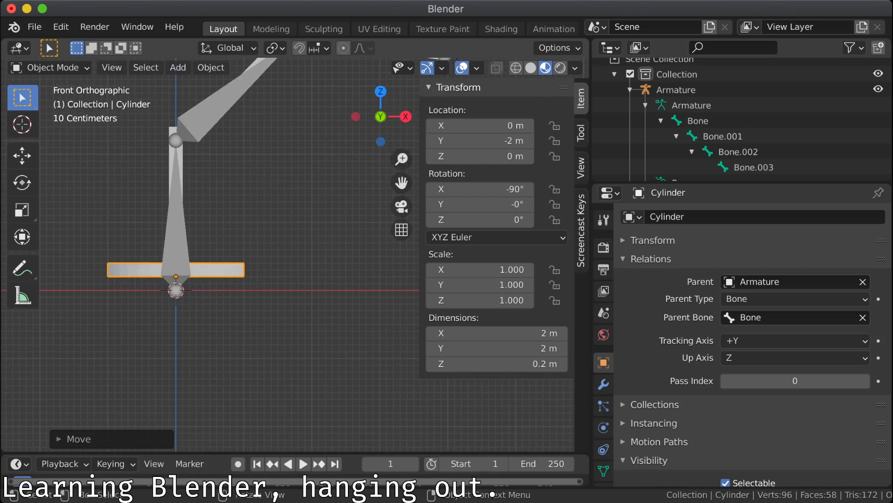
type("sx")
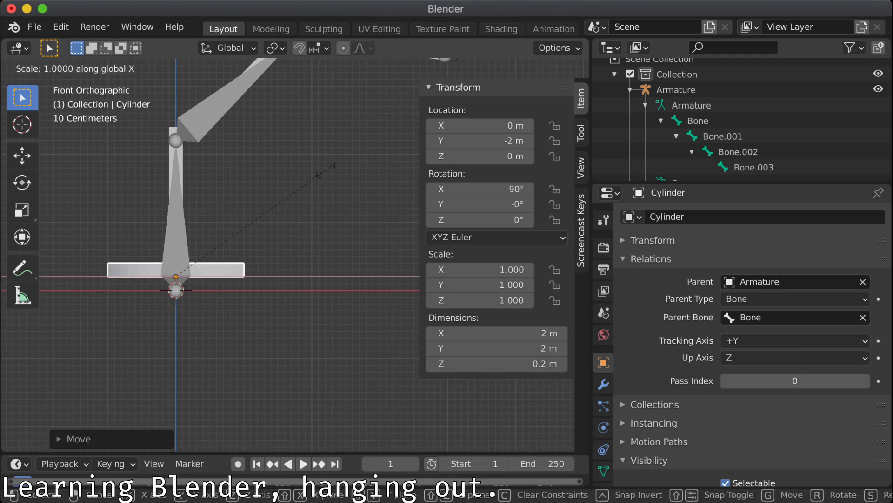
type("80")
key("BackSpace")
key("BackSpace")
key("Escape")
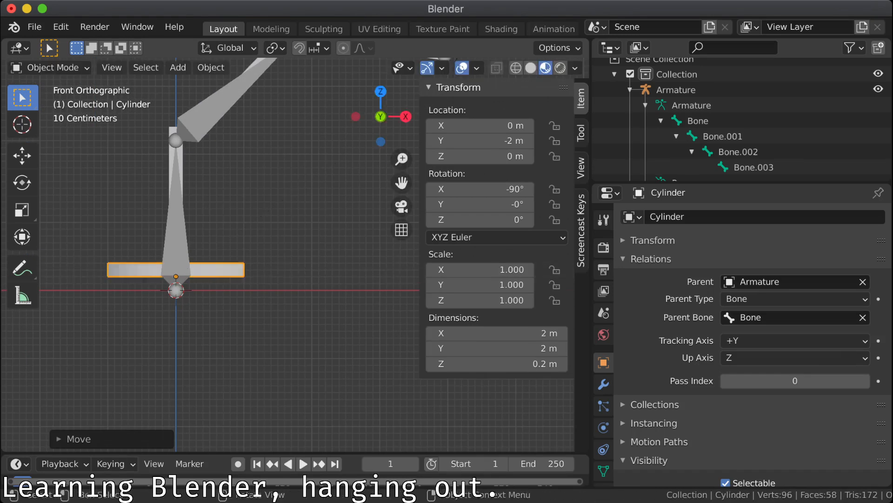
Step: Rotate the base Cylinder 180° about the global X axis
type("rx180")
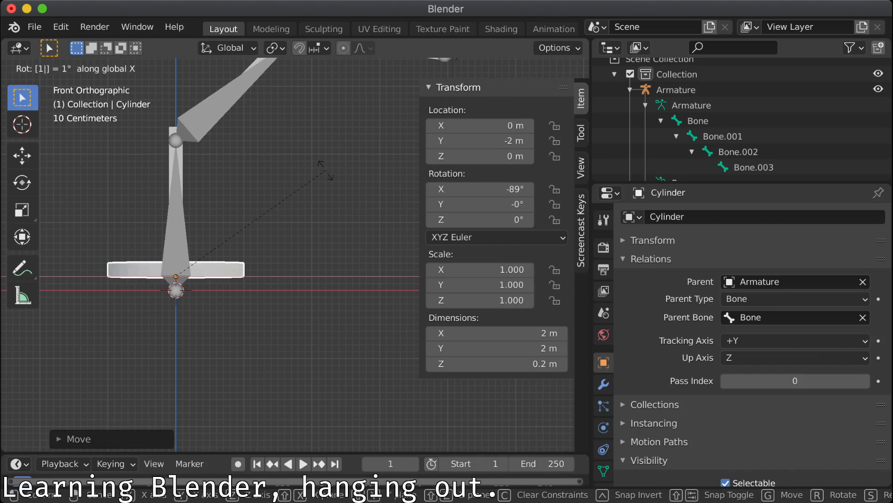
key("Return")
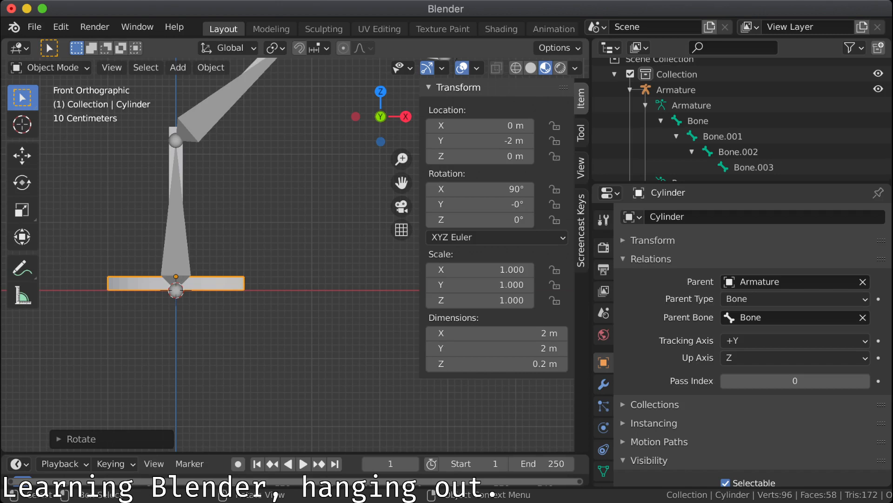
Step: Deselect the base Cylinder and save the file as armature.blend
key("alt+a")
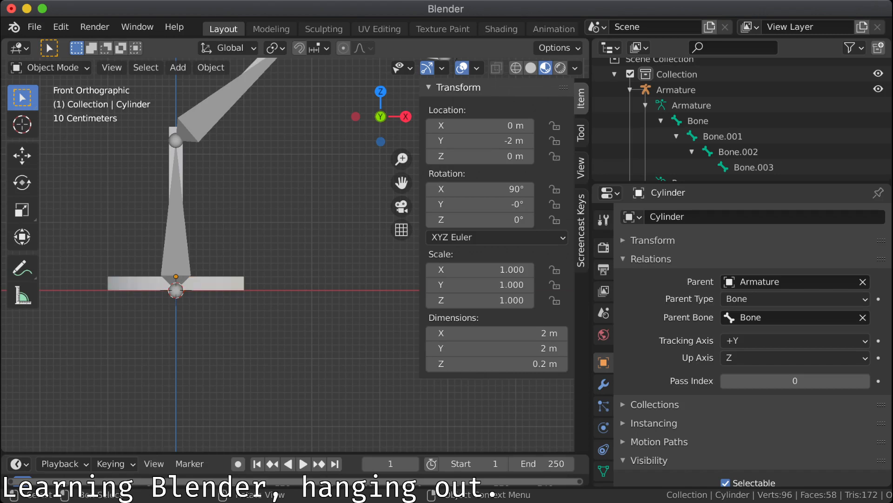
key("ctrl+Right")
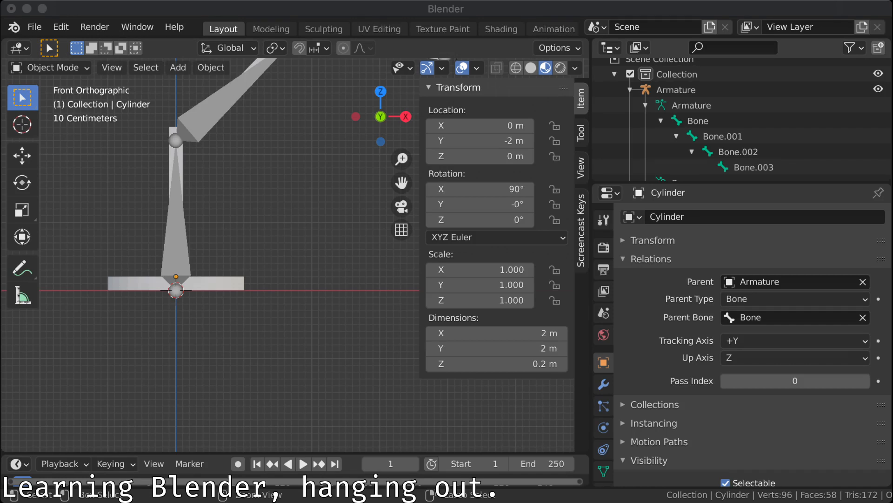
key("ctrl+Left")
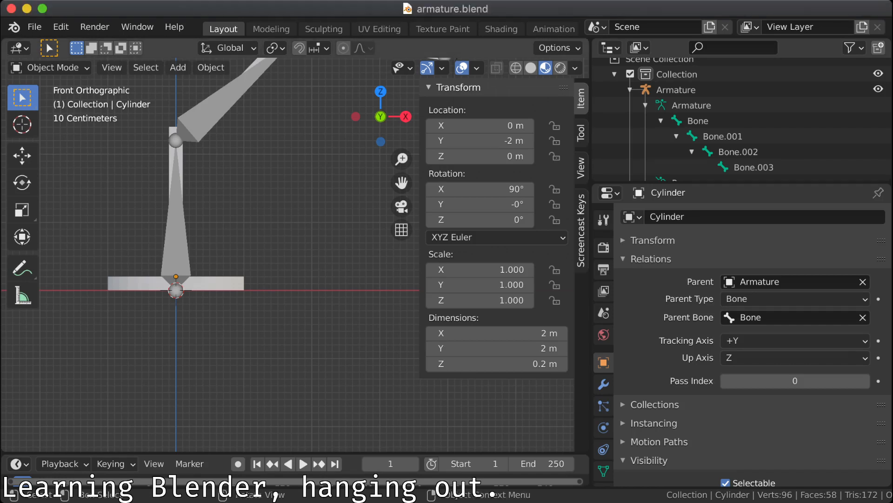
key("super+s")
Step: Check the parent bone assignments of the base Cylinder, Cube and Cube.001 meshes
middle_click_drag(242, 209, 208, 307, "shift")
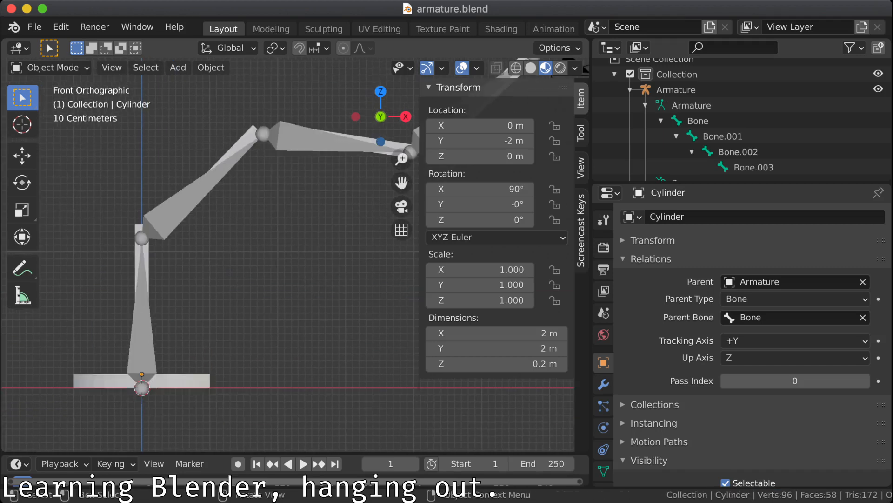
left_click(181, 381)
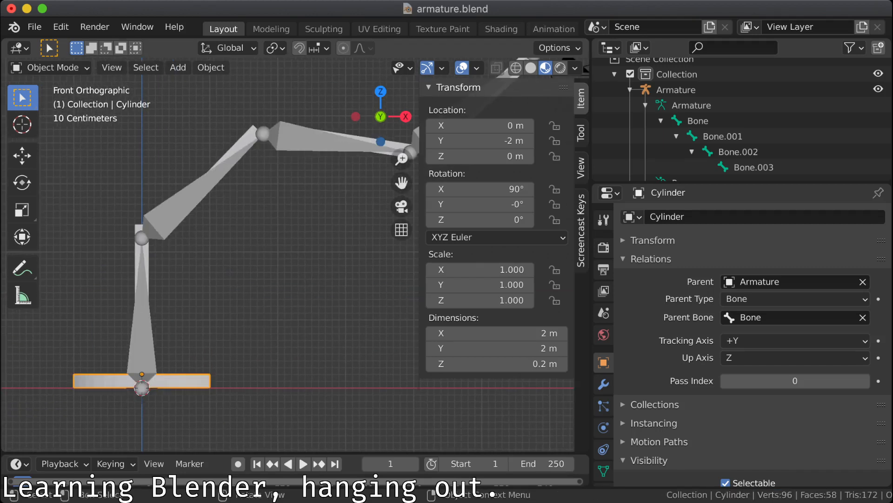
left_click(145, 262)
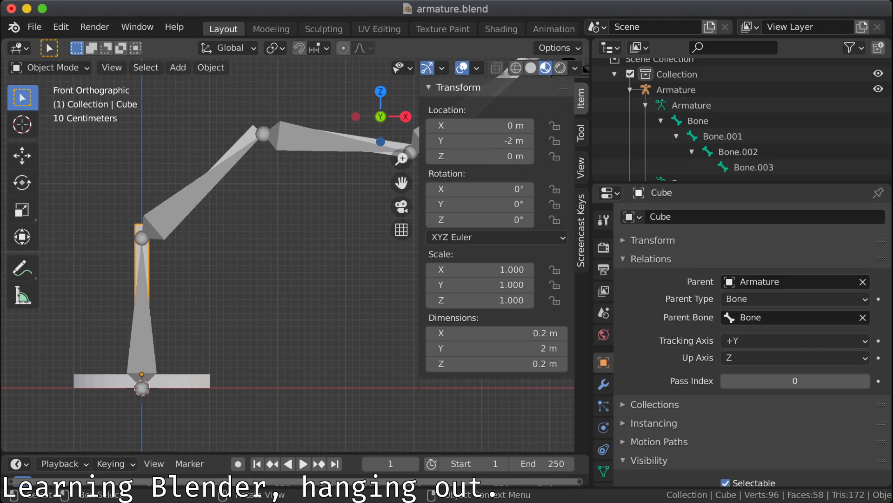
left_click(241, 144)
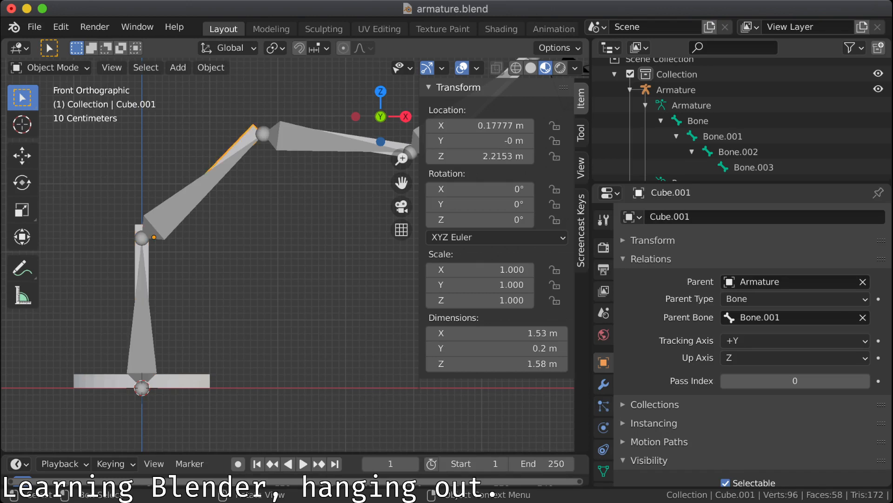
Step: Select only the Armature and switch it to Pose Mode
key("alt+a")
left_click(173, 210)
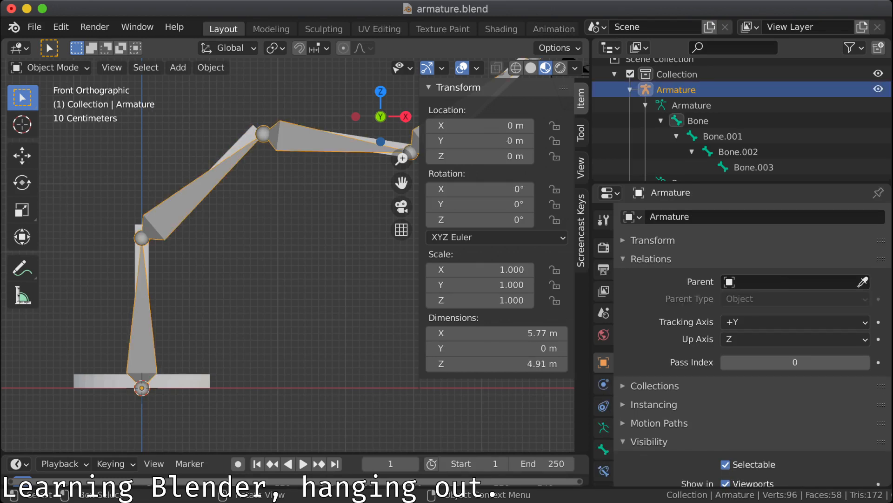
left_click(52, 68)
left_click(52, 119)
Step: Test the rig by rotating Bone.001 and the root Bone in front view, cancelling each rotation
left_click(184, 199)
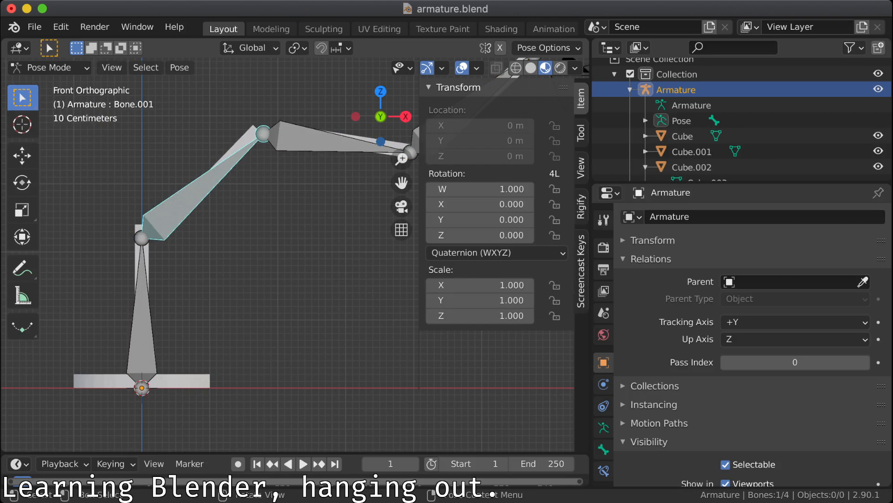
key("r")
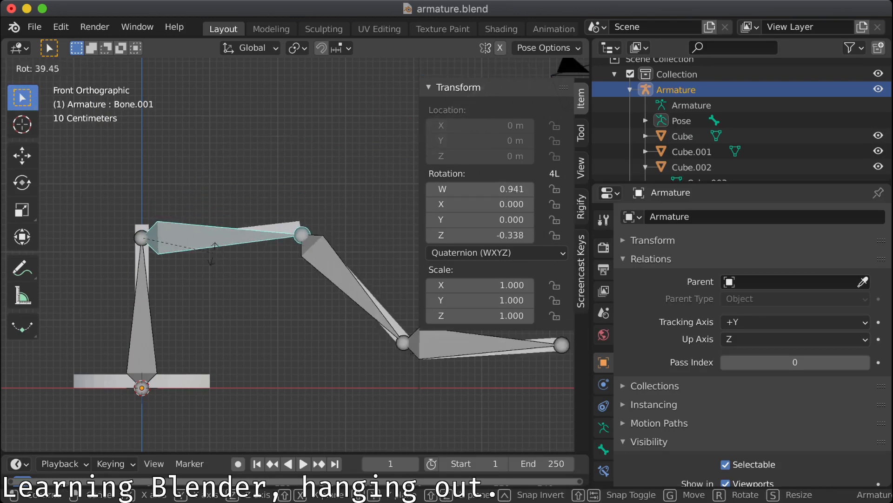
key("Escape")
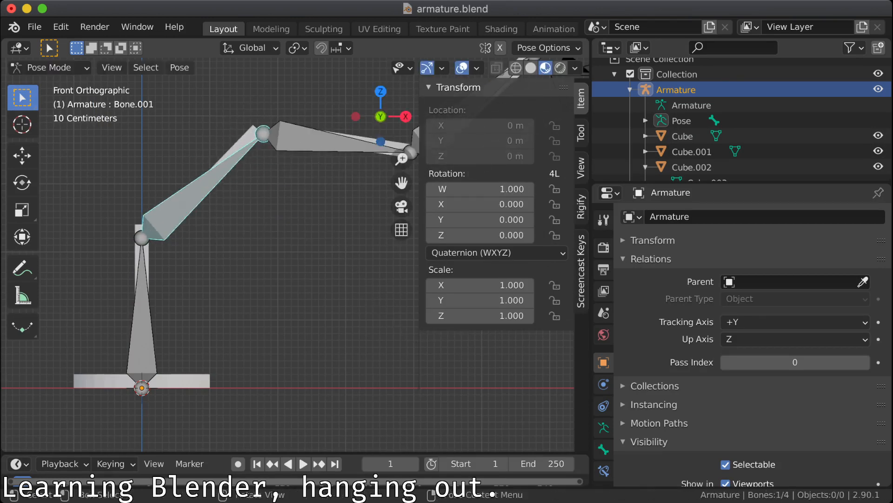
left_click(142, 321)
key("r")
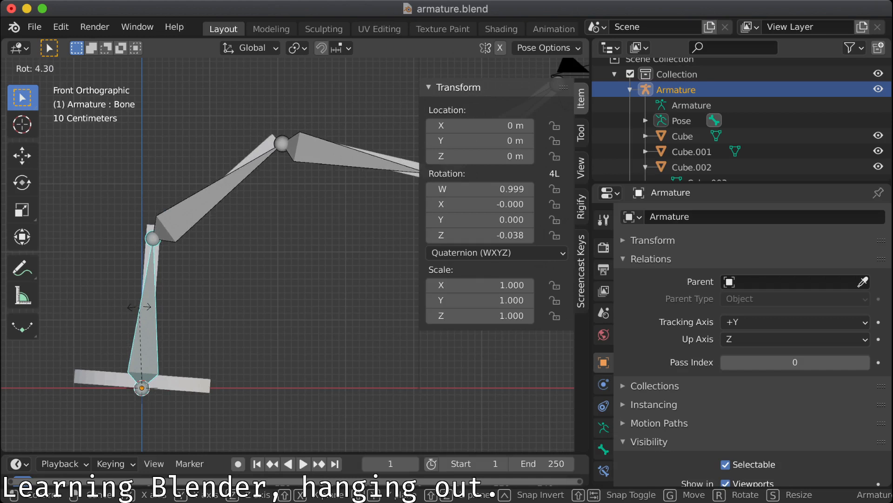
key("Escape")
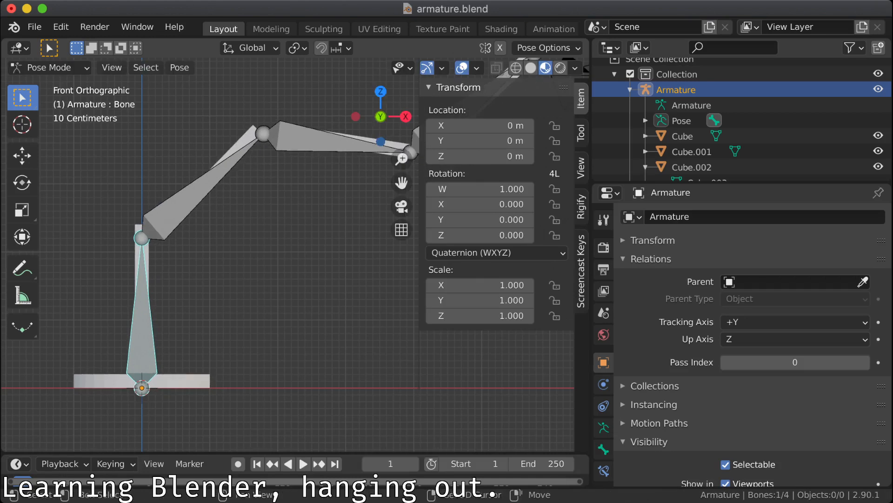
Step: Test-rotate Bone.003 at the arm's tip, clear the rotation of all bones and deselect them
middle_click_drag(135, 303, 59, 340, "shift")
scroll(59, 340, "up", 2)
scroll(209, 256, "down", 6)
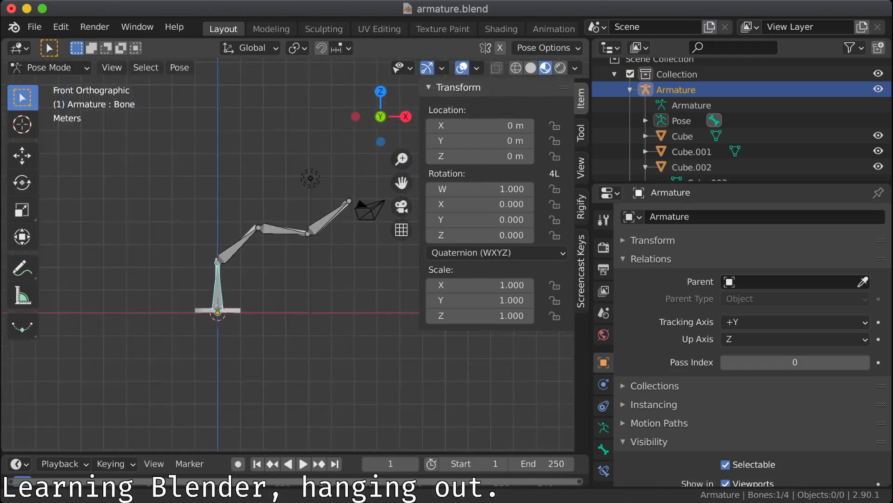
middle_click_drag(214, 308, 145, 317, "shift")
left_click(258, 222)
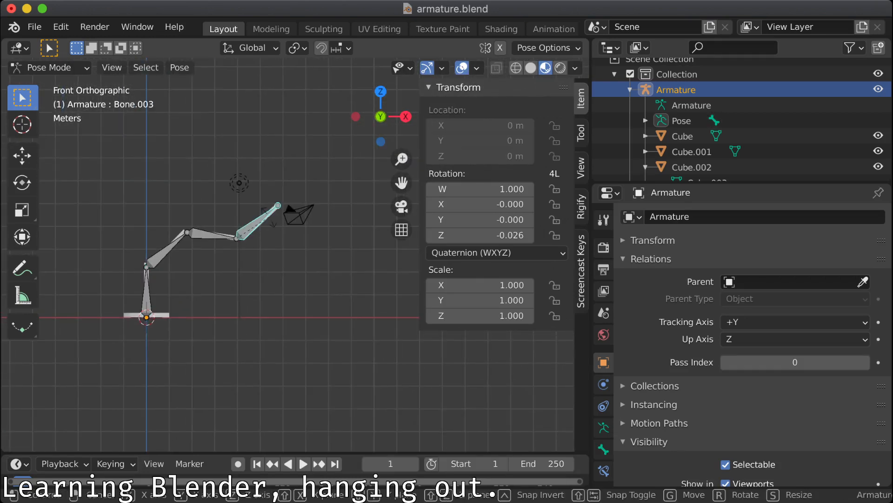
key("r")
left_click(253, 214)
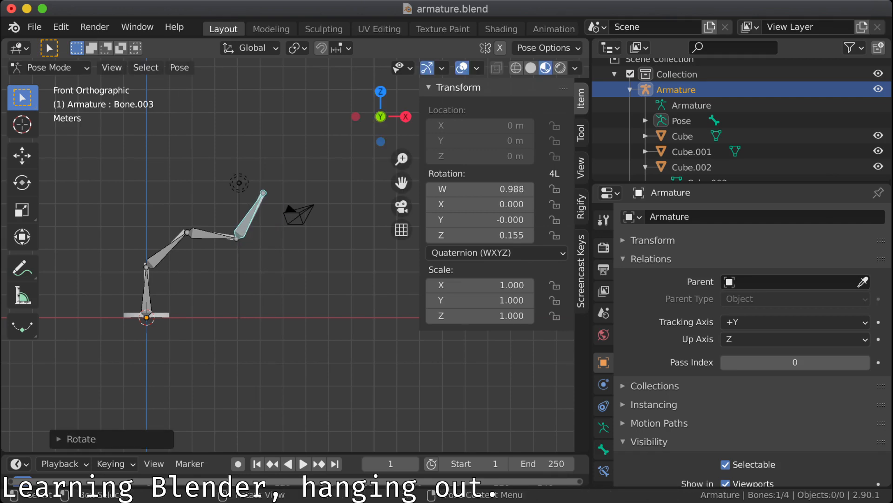
key("a")
key("alt+r")
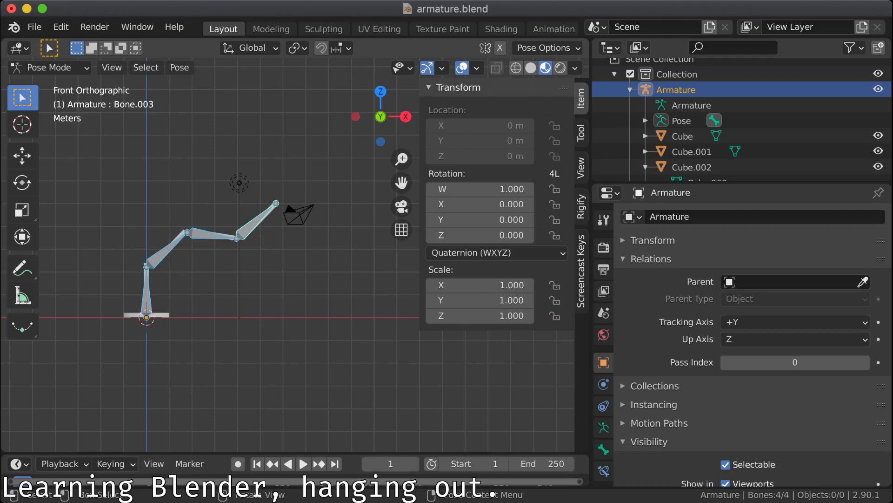
key("alt+a")
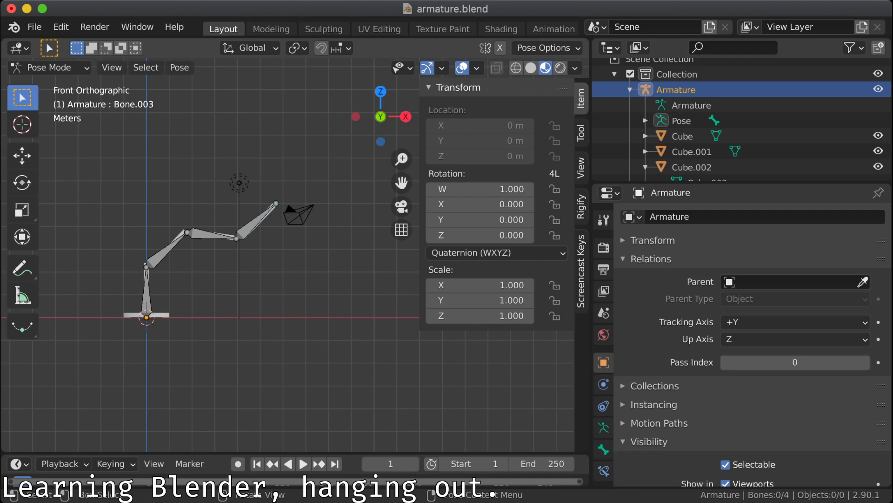
key("super+Tab")
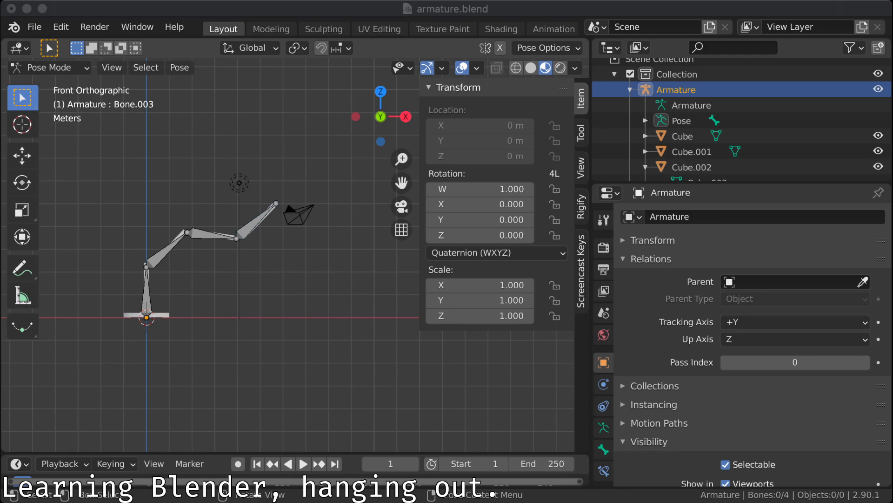
key("super+Tab")
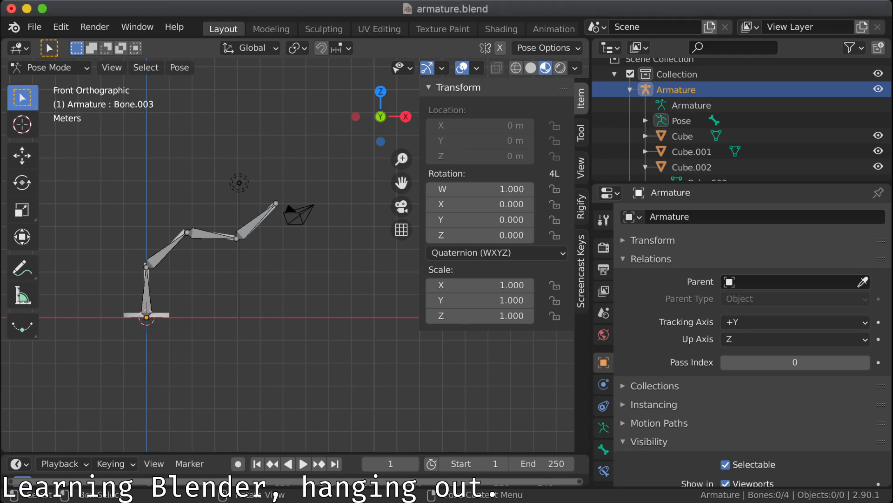
Step: Select Bone.003 and examine its bone properties and the Armature's data properties for rotation-limiting options
left_click(164, 252)
left_click(255, 223)
scroll(289, 254, "up", 5)
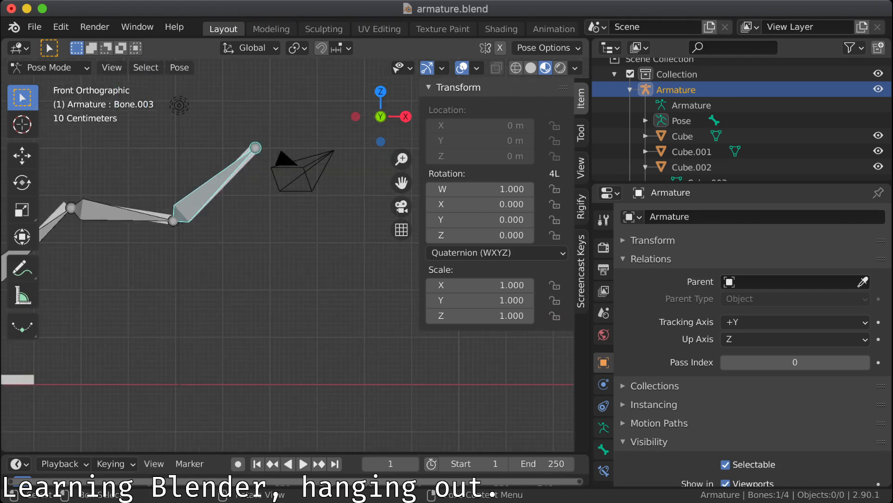
left_click(603, 449)
scroll(749, 326, "down", 5)
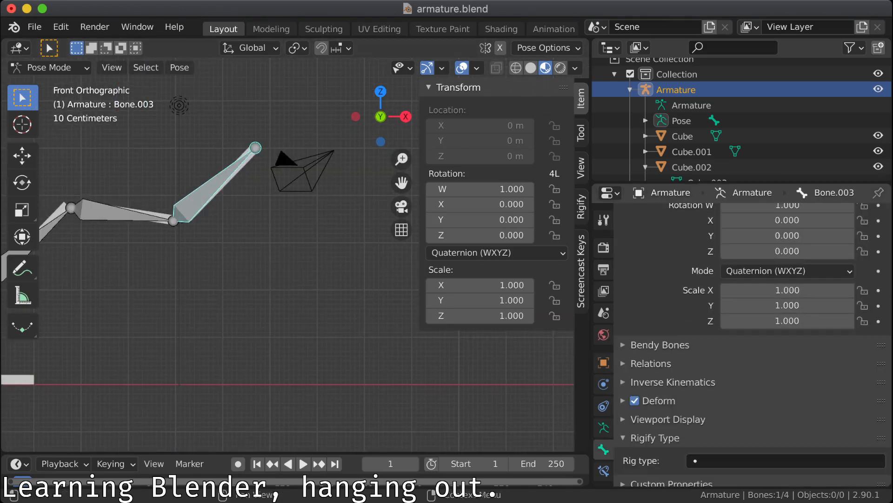
scroll(750, 326, "up", 5)
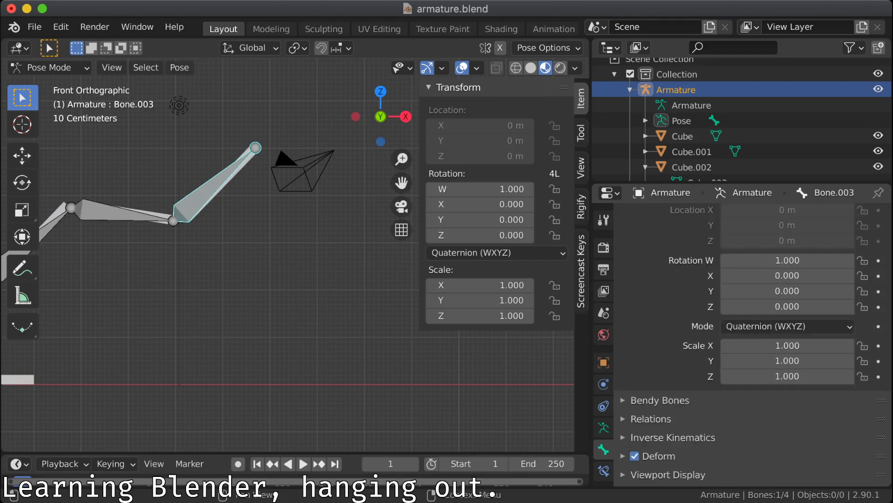
scroll(749, 326, "down", 4)
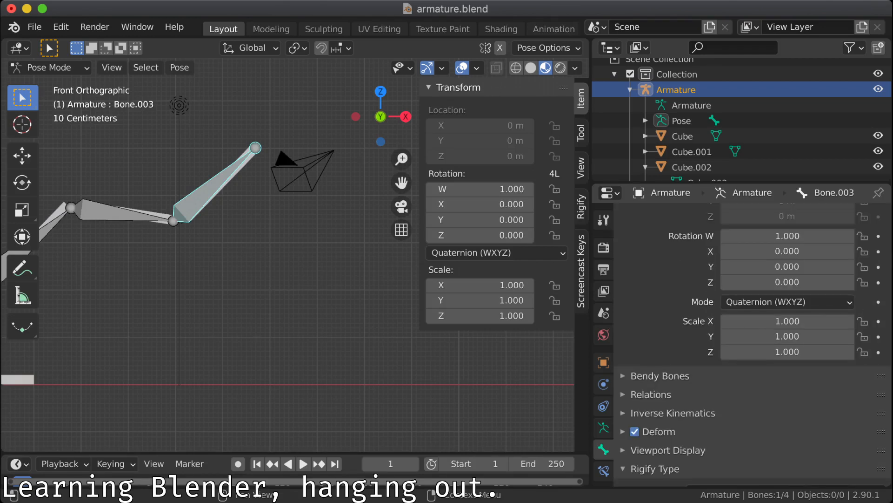
left_click(604, 426)
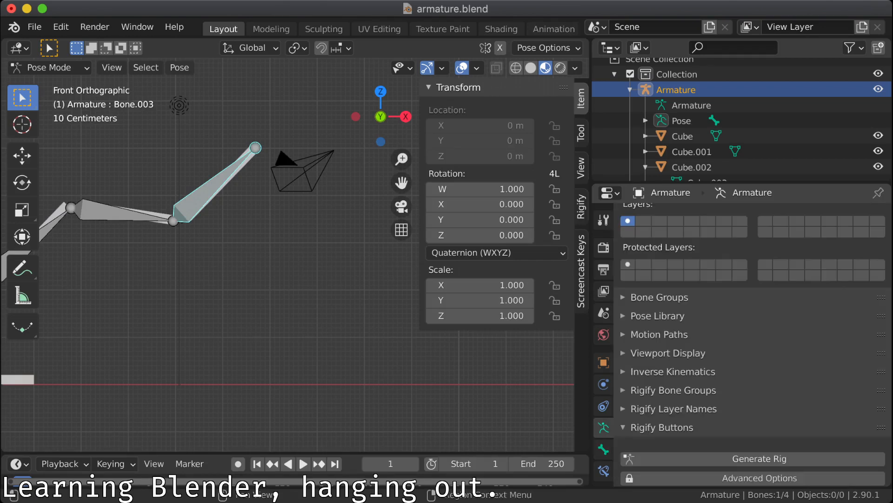
key("super+Tab")
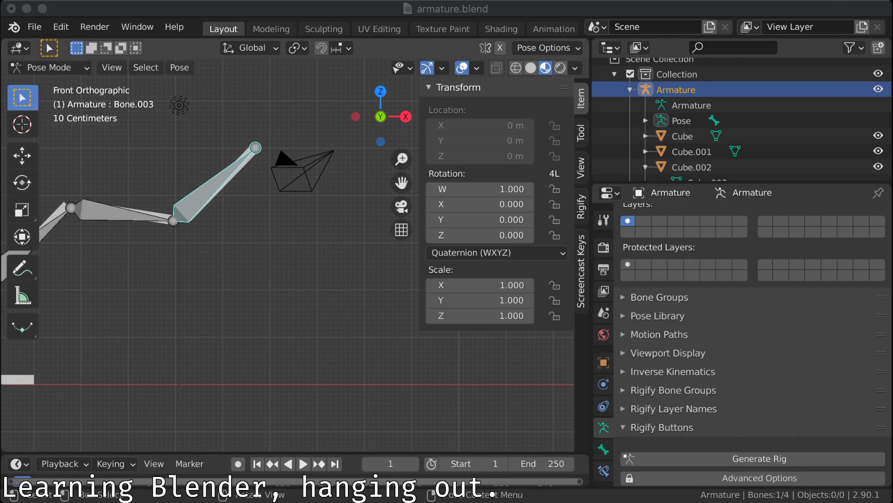
key("super+Tab")
left_click(604, 449)
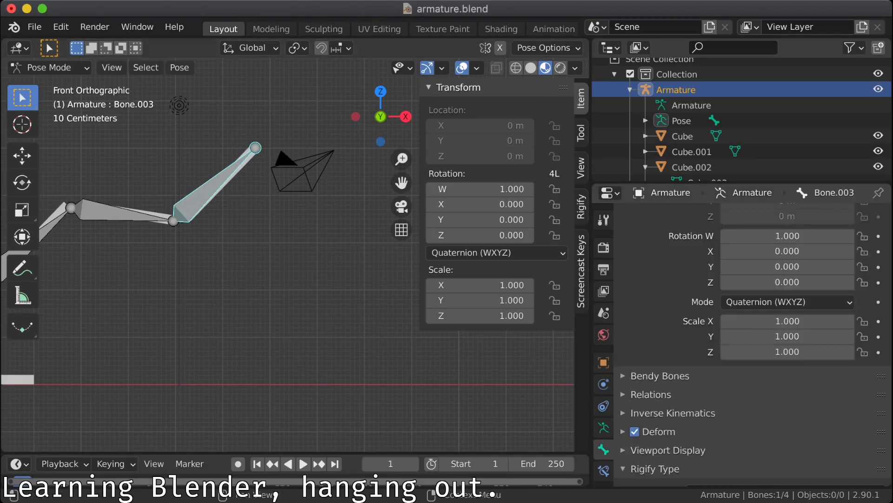
key("super+Tab")
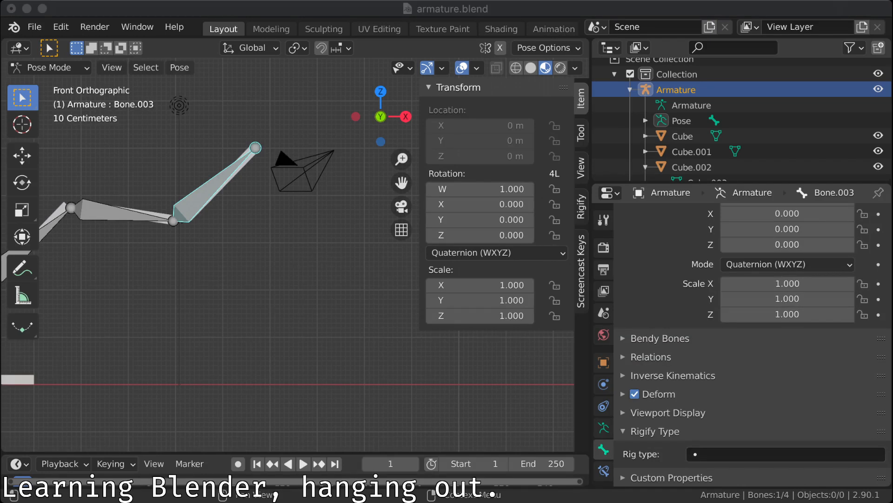
key("super+Tab")
Step: Add a Limit Rotation bone constraint to Bone.003
left_click(604, 471)
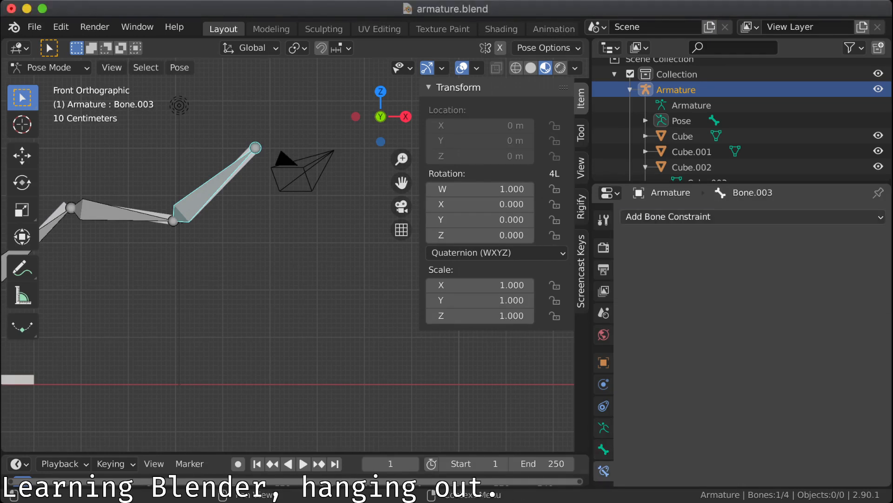
left_click(752, 216)
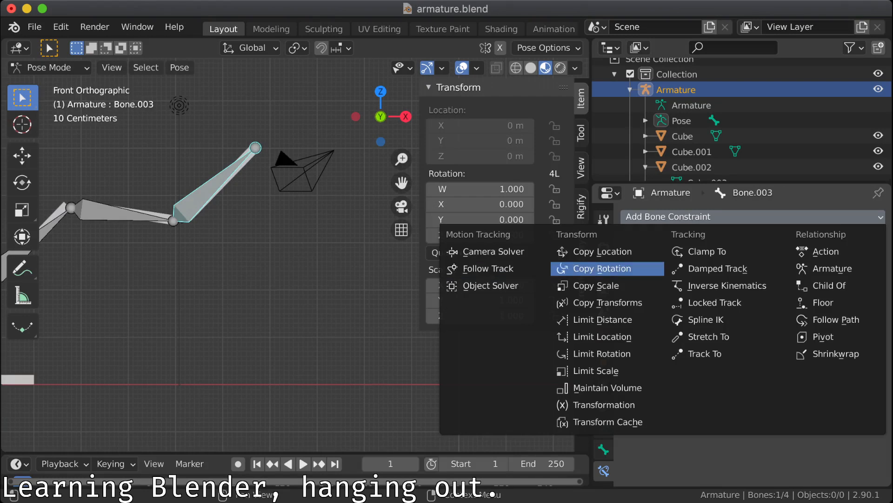
left_click(603, 354)
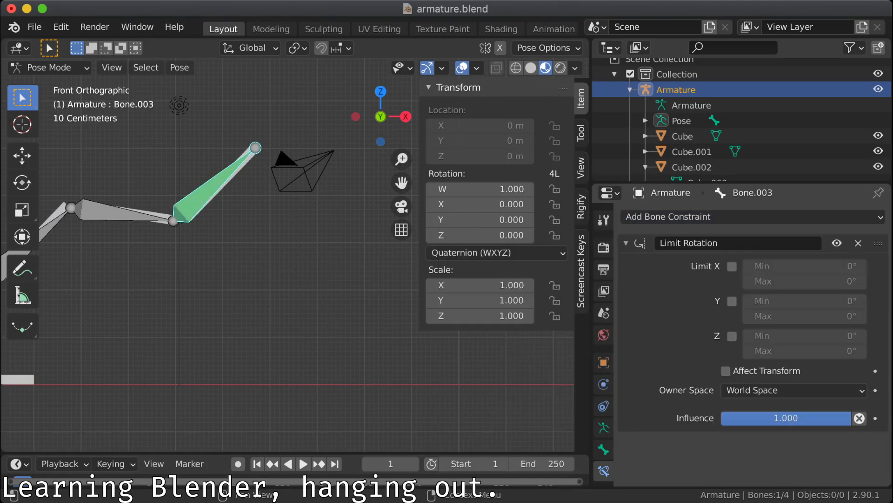
key("super+Tab")
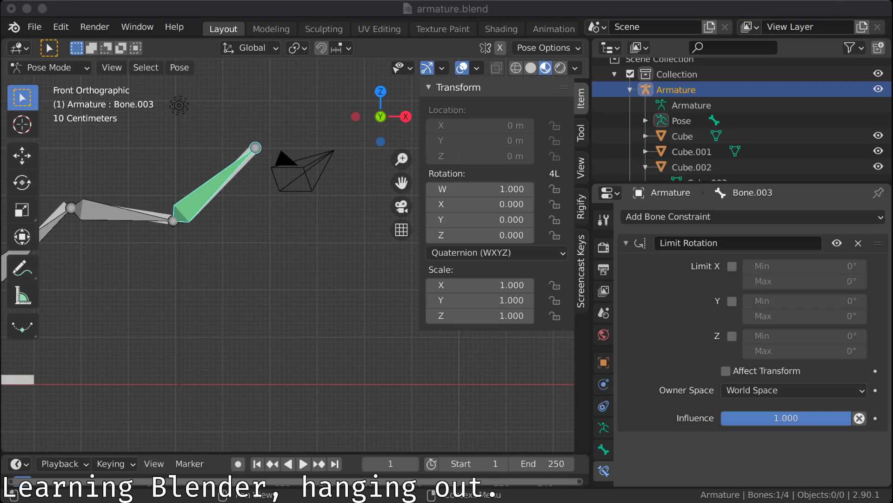
key("super+Tab")
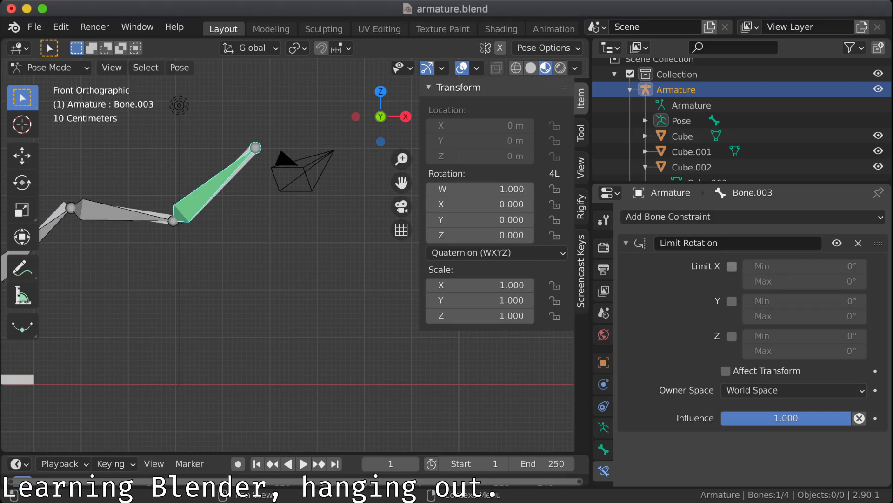
Step: Enable the X, Y and Z limits of Bone.003's Limit Rotation constraint
left_click(732, 266)
left_click(732, 301)
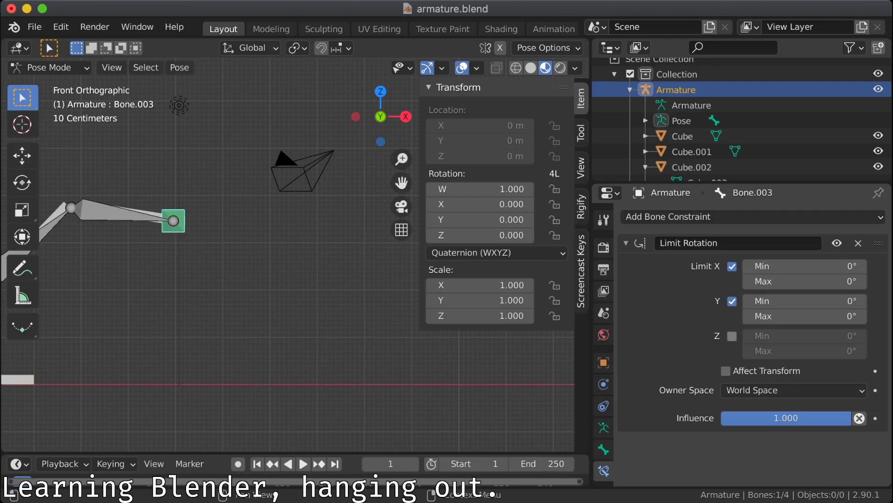
left_click(732, 336)
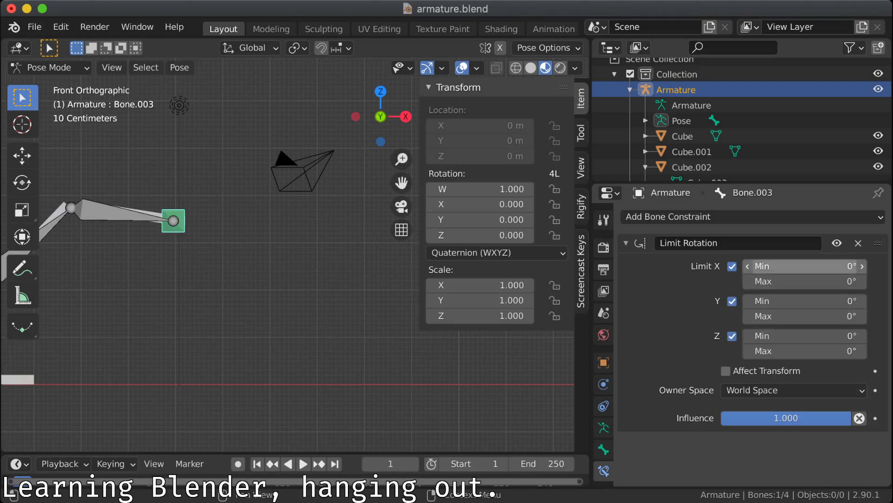
Step: Set the Limit X range of Bone.003's Limit Rotation constraint to a minimum of 0° and a maximum of 180°
middle_click_drag(298, 205, 307, 319)
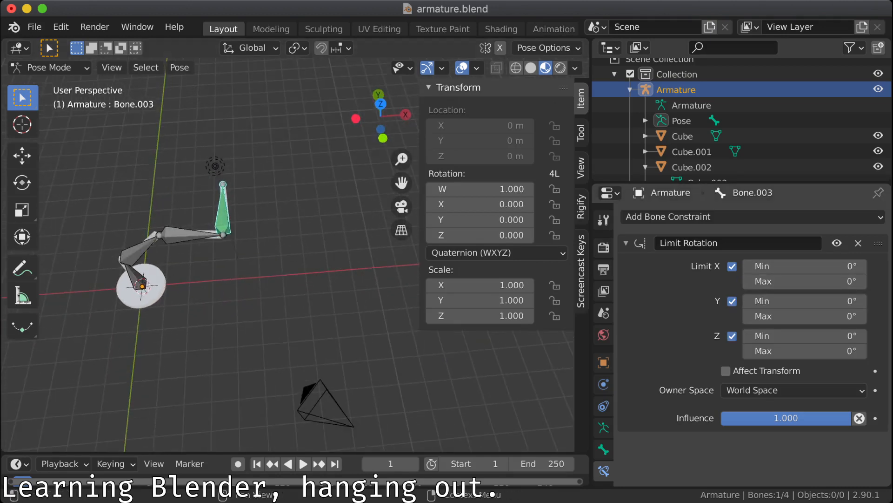
left_click_drag(805, 266, 794, 281)
left_click(805, 266)
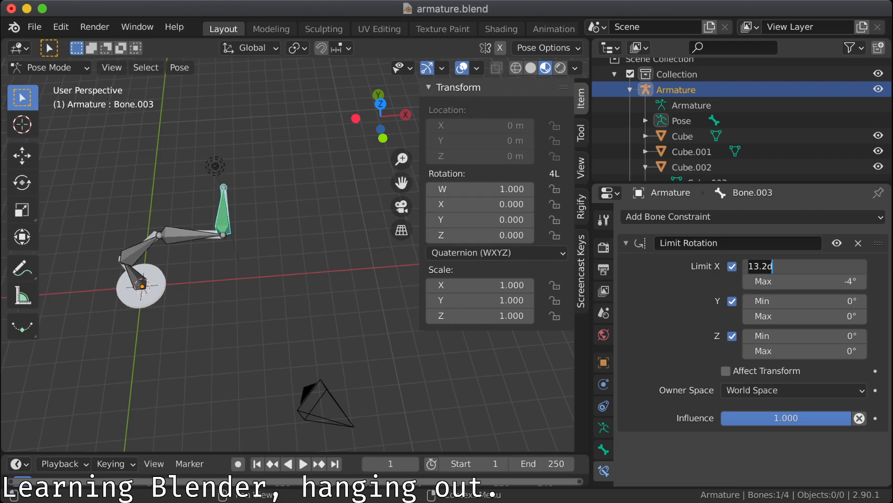
type("0")
key("Tab")
type("80")
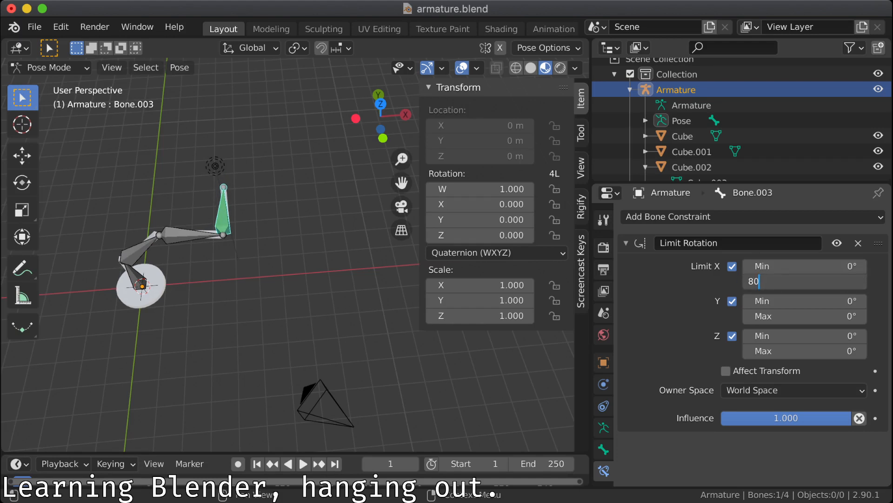
key("BackSpace")
key("BackSpace")
type("180")
key("Return")
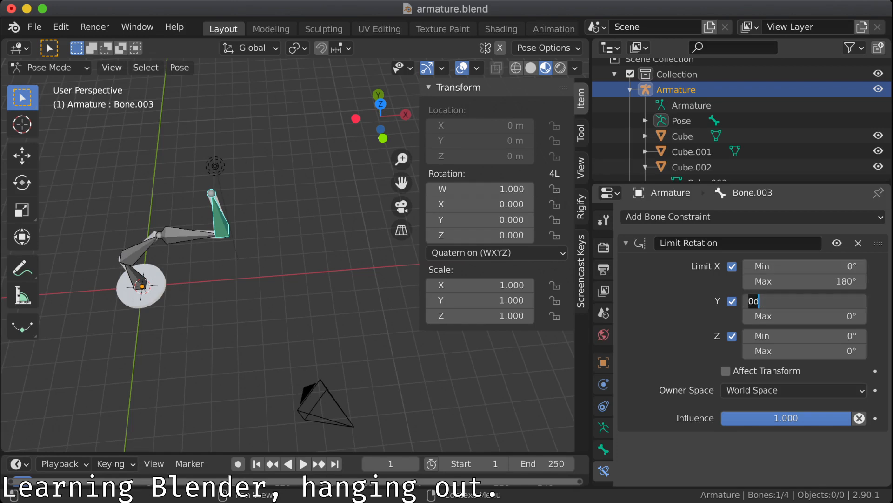
Step: Set the Y and Z maximum limits of Bone.003's Limit Rotation constraint to 180°
left_click(770, 316)
left_click(768, 351)
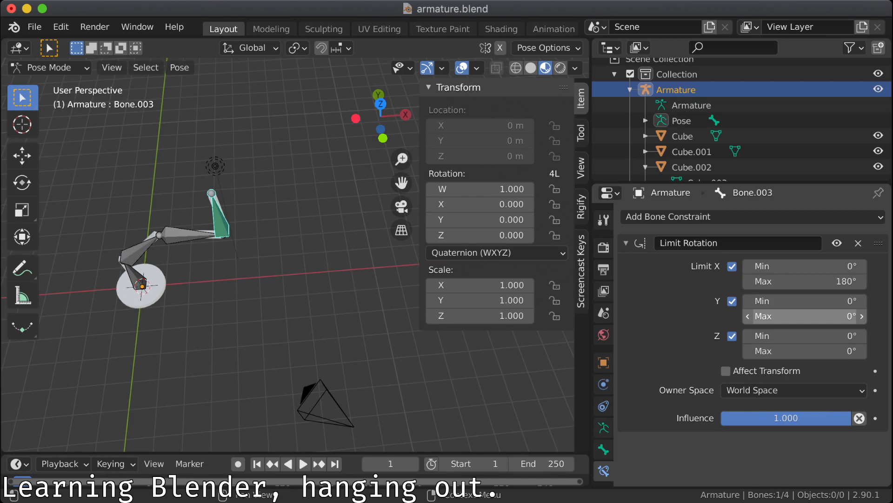
left_click(771, 316)
left_click(768, 351)
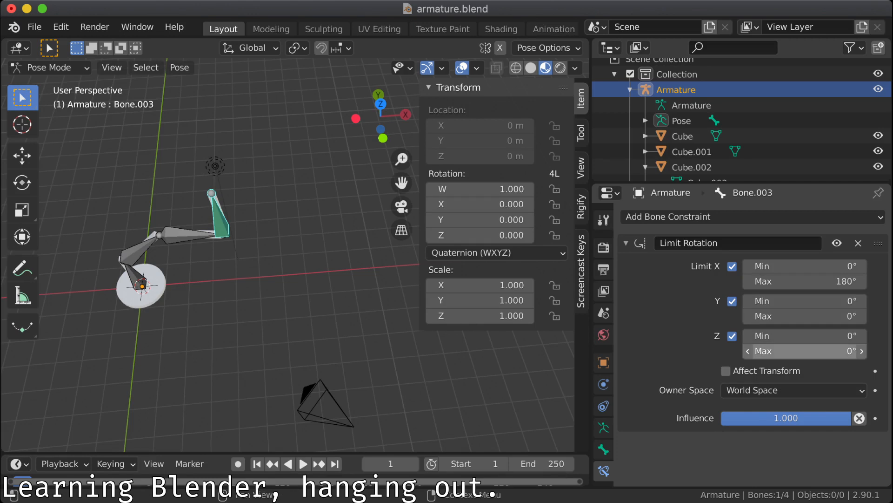
left_click(767, 350)
type("180\\")
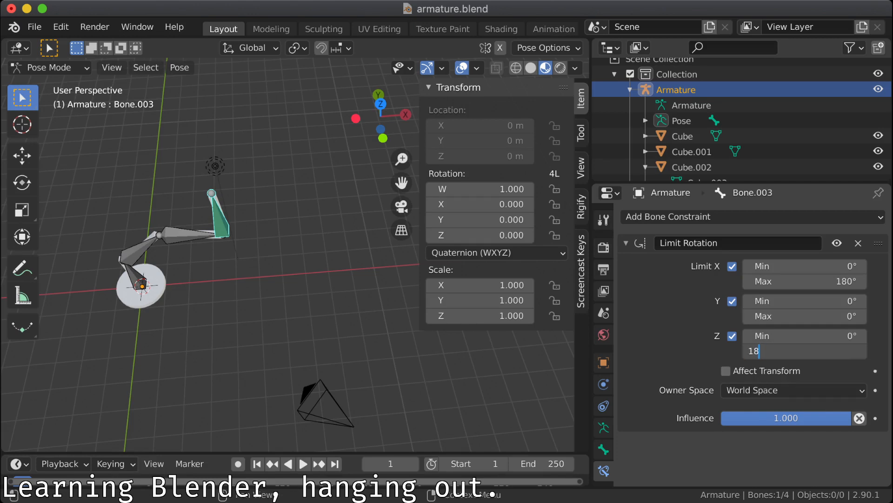
key("Return")
left_click(768, 351)
type("180")
key("Return")
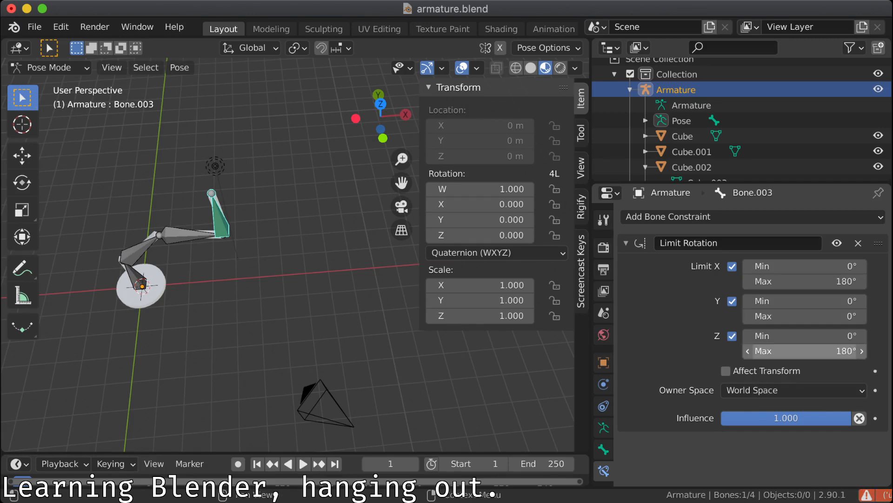
left_click(768, 316)
type("180")
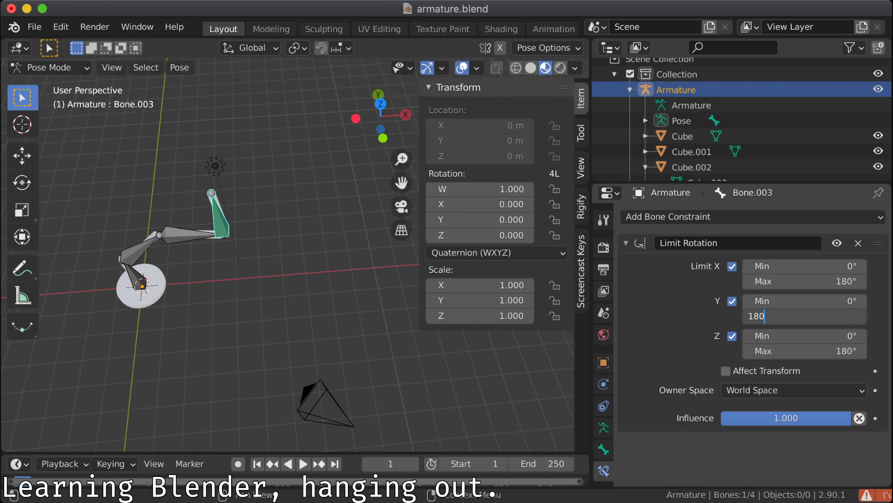
key("Return")
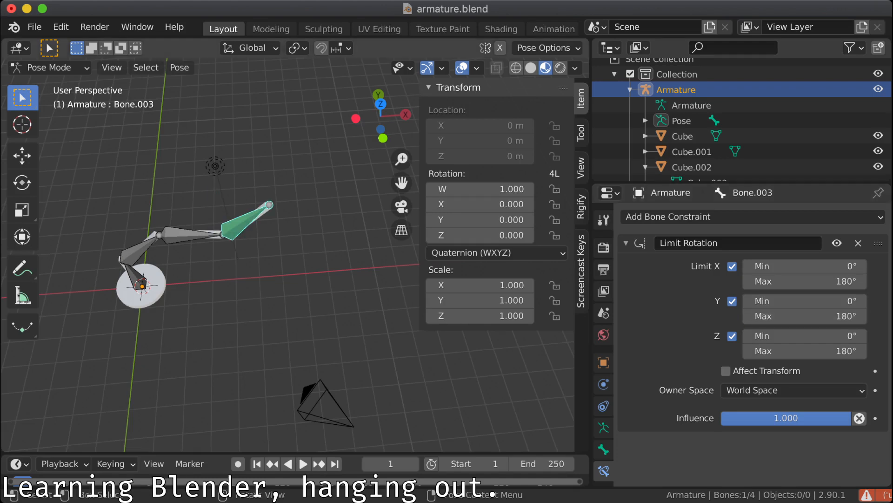
Step: Test-rotate Bone.003 with the rotation limits applied, and cancel the rotation
middle_click_drag(354, 298, 357, 223)
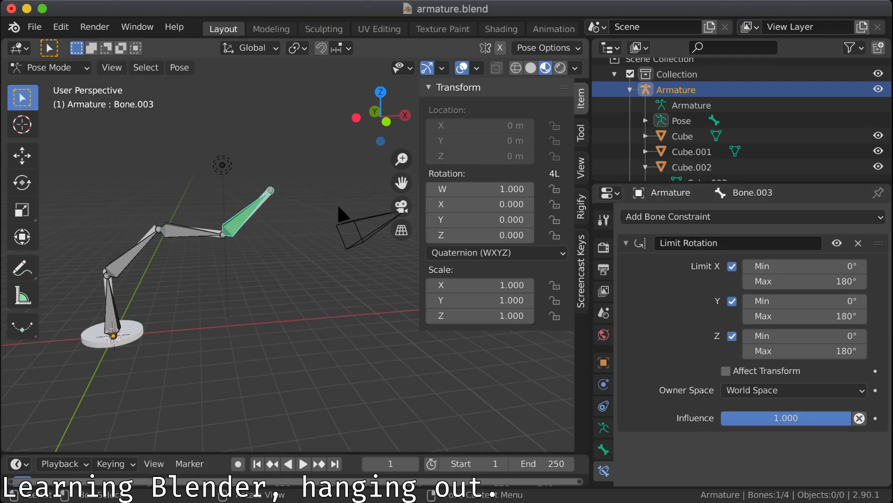
key("r")
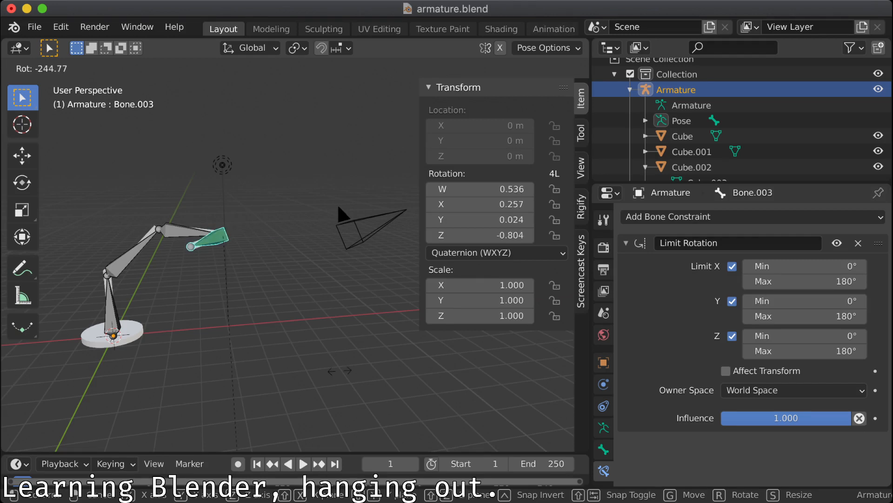
key("Escape")
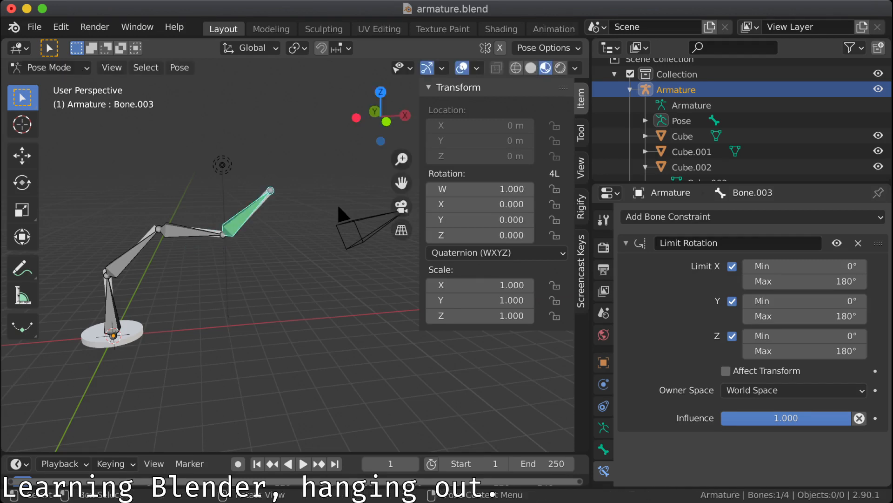
middle_click_drag(410, 259, 441, 390)
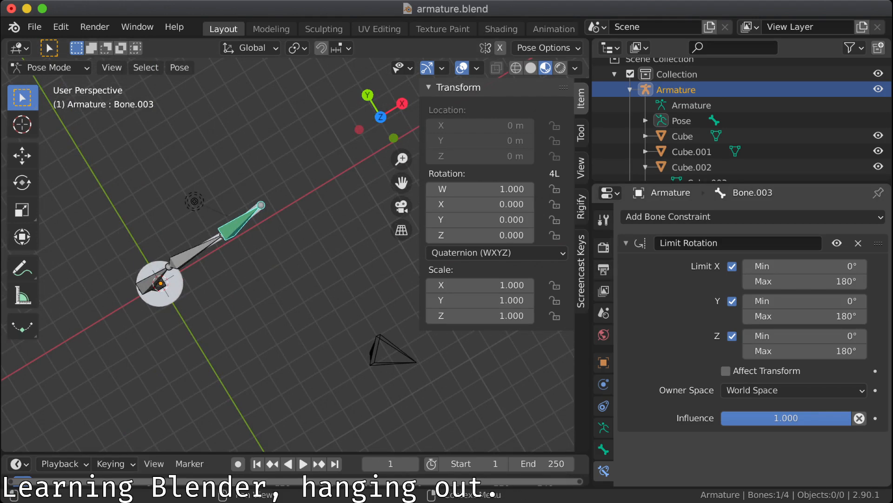
Step: Examine Bone.003's bone properties, including its Viewport Display and Custom Shape options
left_click(603, 449)
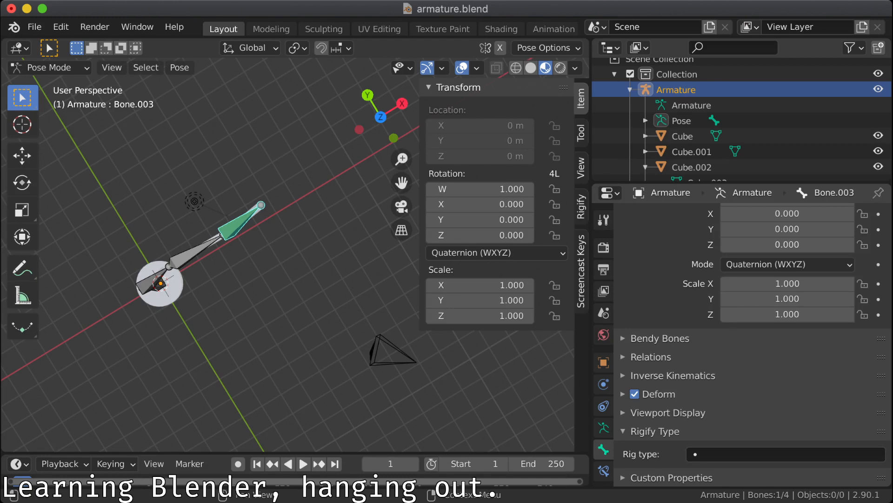
left_click(668, 413)
scroll(668, 413, "down", 8)
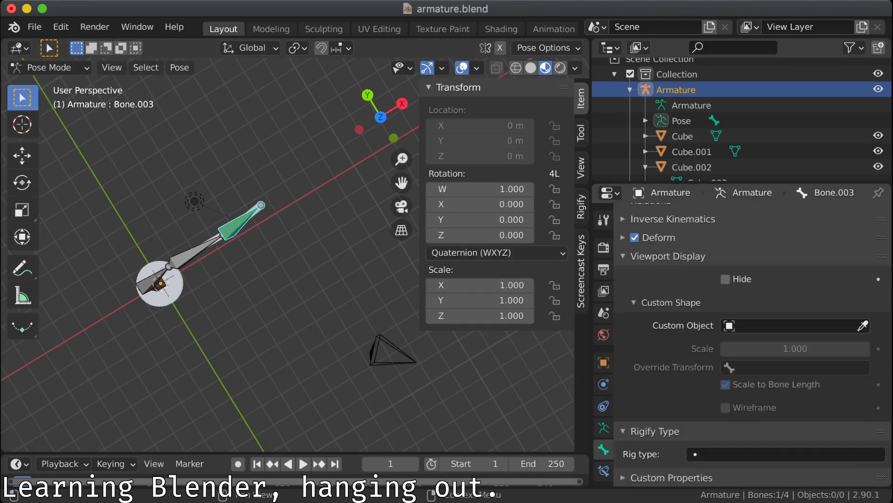
scroll(603, 344, "down", 2)
Step: Undo the edits to Bone.003's Limit Rotation constraint back to disabled X, Y and Z limits, and deselect all bones
left_click(604, 441)
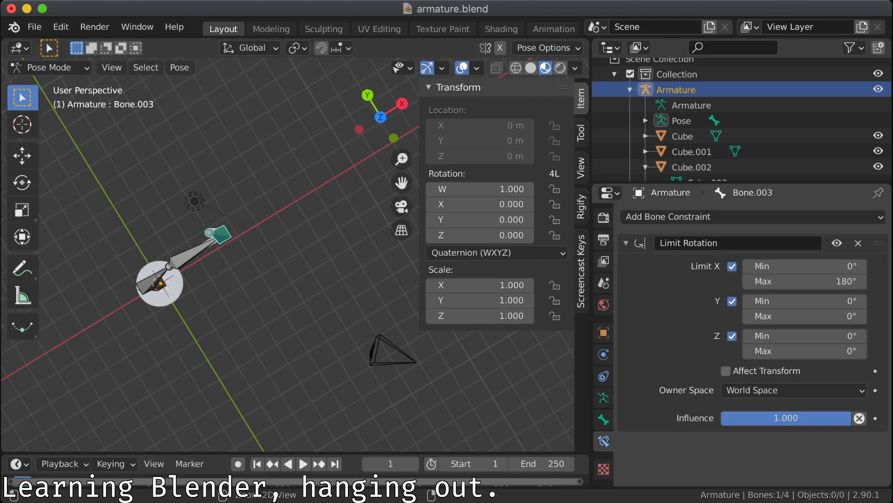
key("super+z")
key("super+z")
key("super+z")
key("super+z")
key("super+z")
key("super+z")
key("super+z")
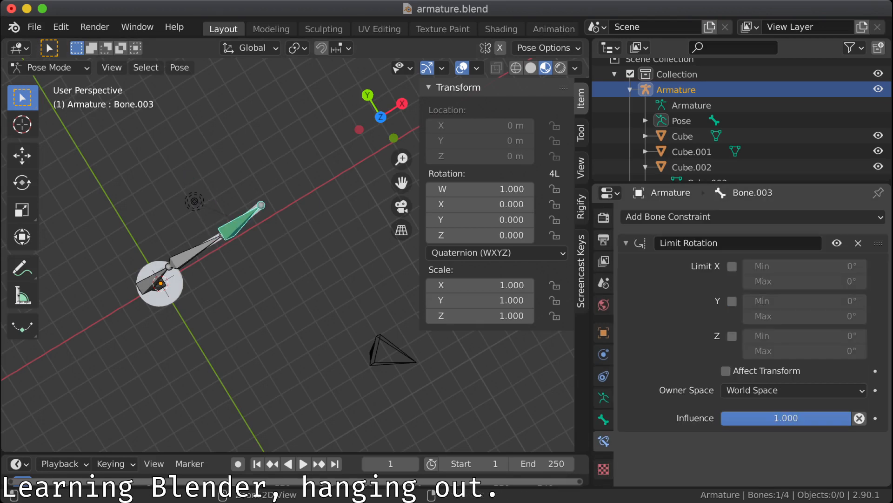
key("alt+a")
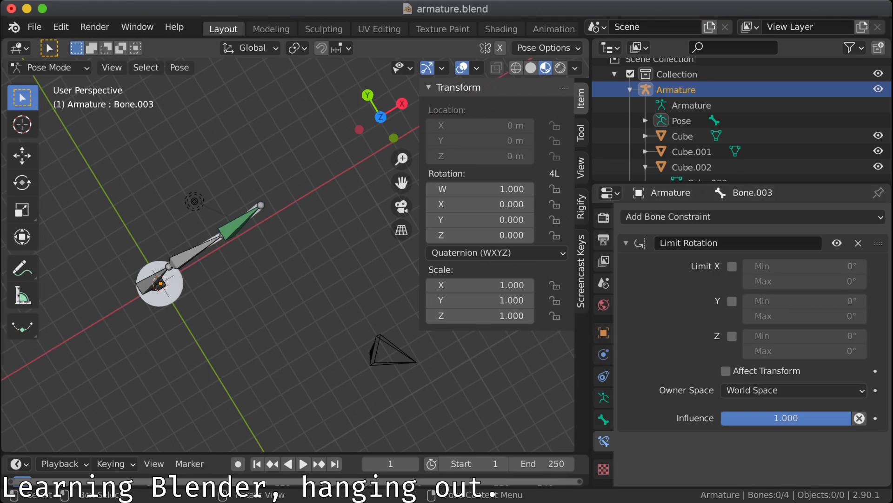
Step: Select all bones and enable the Axis option in the Armature object's viewport display
middle_click_drag(175, 316, 199, 246)
left_click(198, 245)
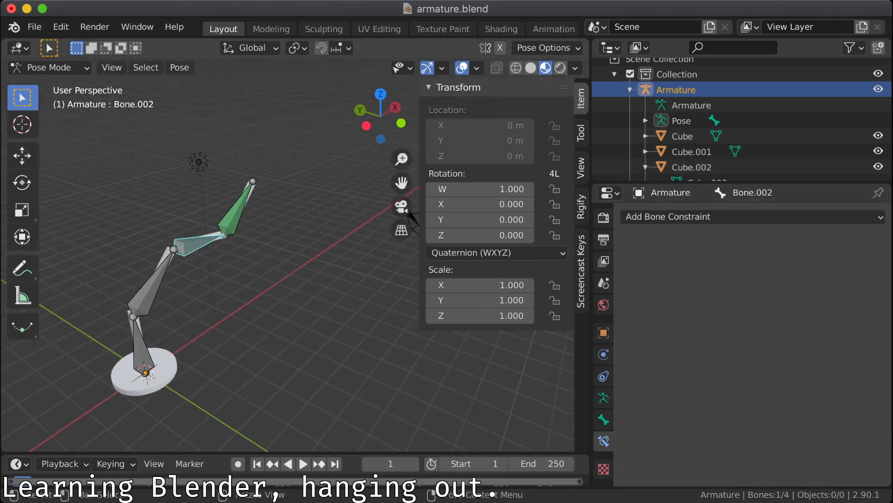
key("a")
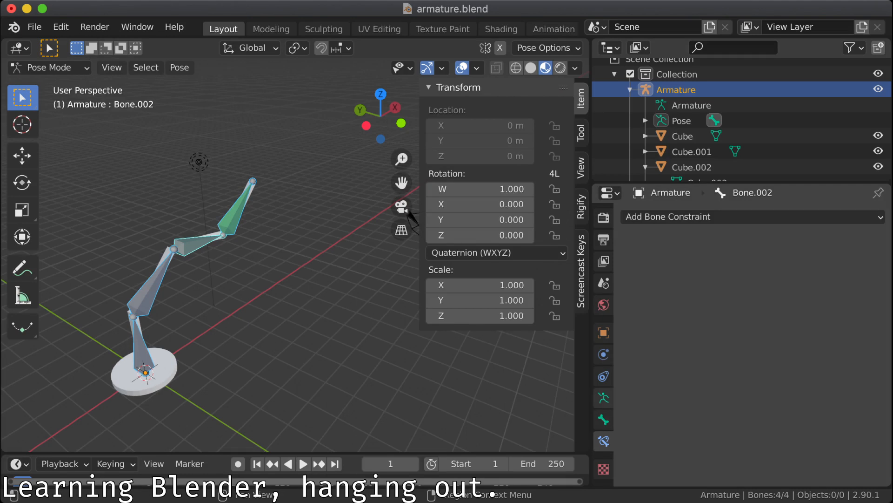
left_click(604, 332)
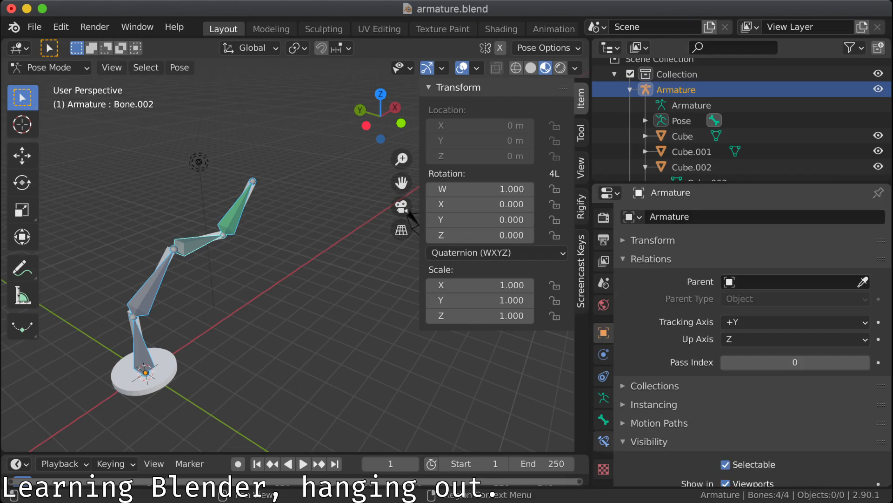
scroll(753, 345, "down", 6)
scroll(753, 345, "down", 2)
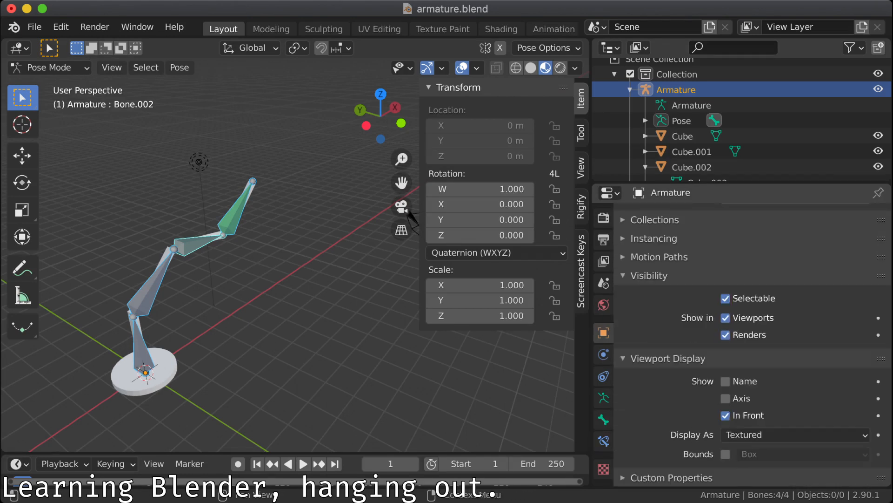
left_click(725, 398)
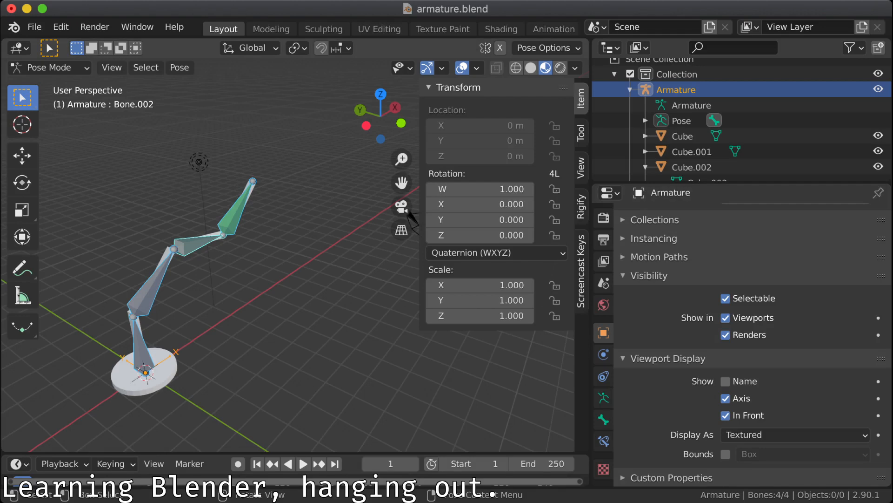
Step: Deselect and reselect all the bones, and switch from Pose Mode to Object Mode
key("alt+a")
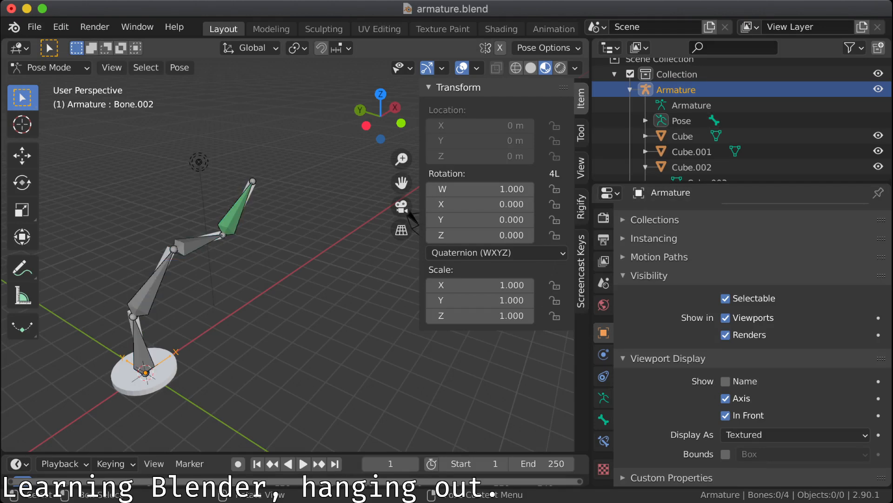
key("a")
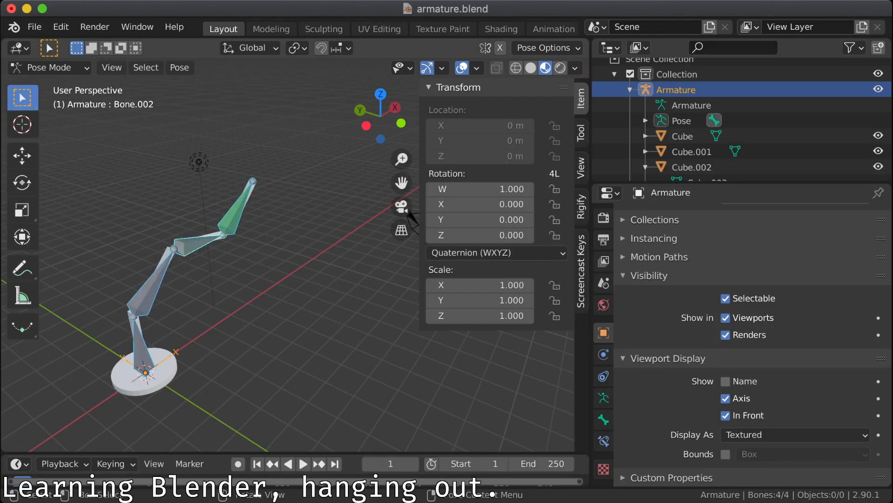
left_click(49, 67)
left_click(43, 85)
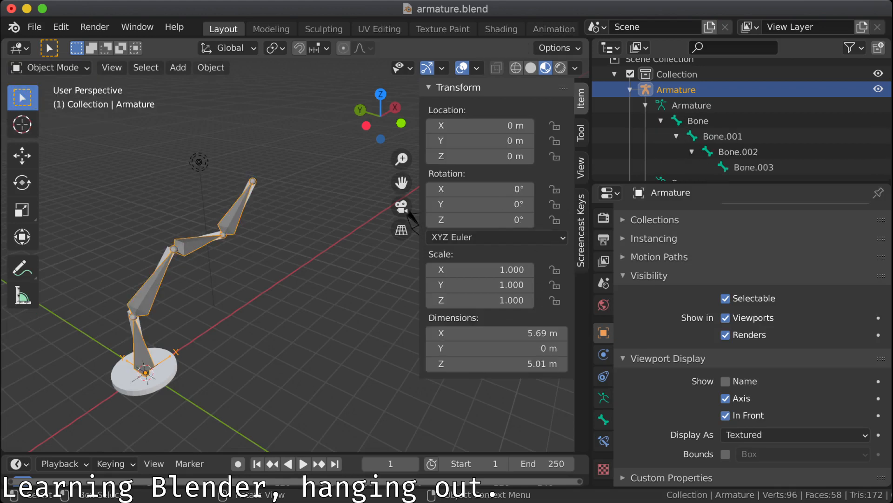
Step: Select all objects with Cube.003 active, enable its viewport Axis display and clear the selection
left_click(244, 200)
key("a")
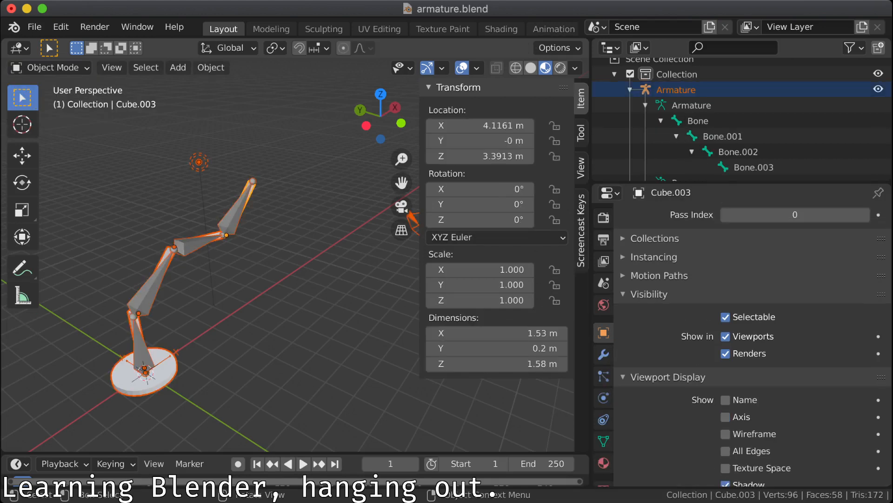
left_click(725, 417)
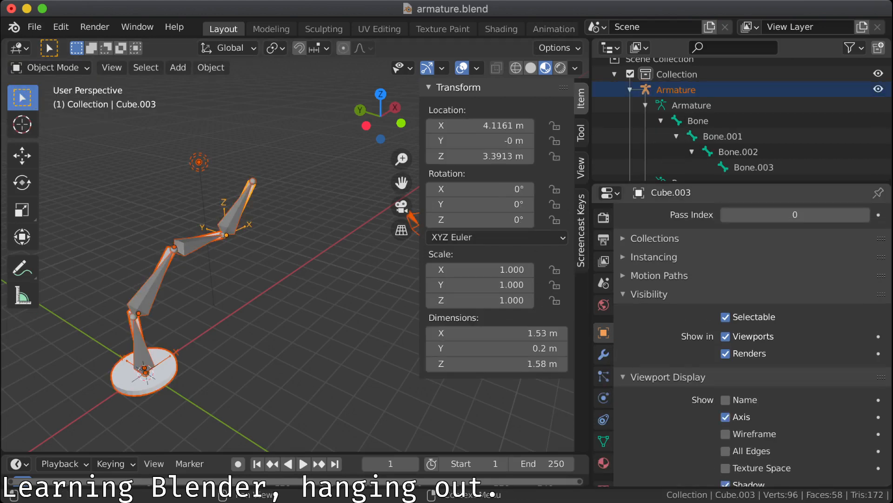
key("alt+a")
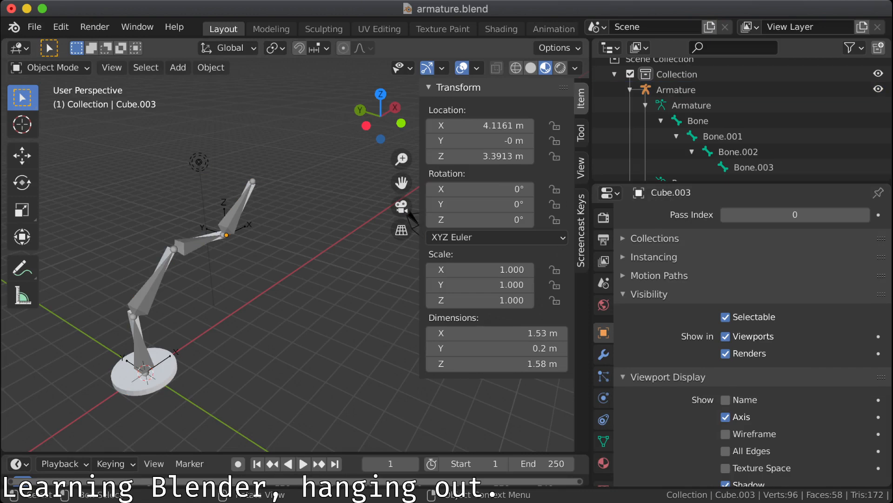
Step: Turn off the viewport Axis display for the Armature and for Cube.003
left_click(235, 214)
left_click(725, 398)
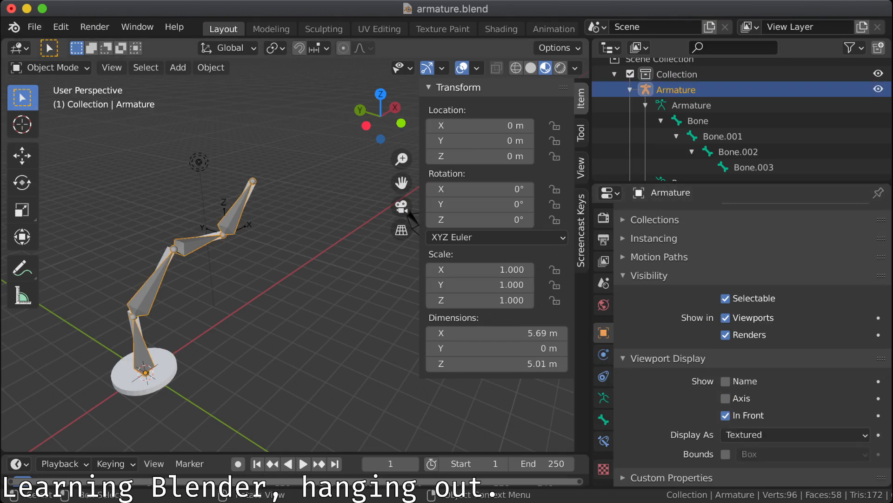
left_click(239, 212)
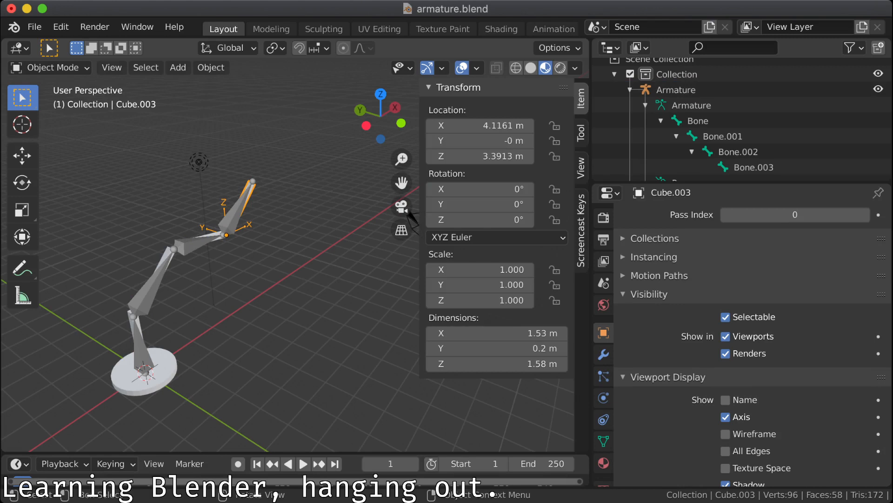
left_click(726, 417)
Step: Select the Armature object and toggle its viewport Axis display on and off again
middle_click_drag(335, 256, 248, 201)
left_click(234, 211)
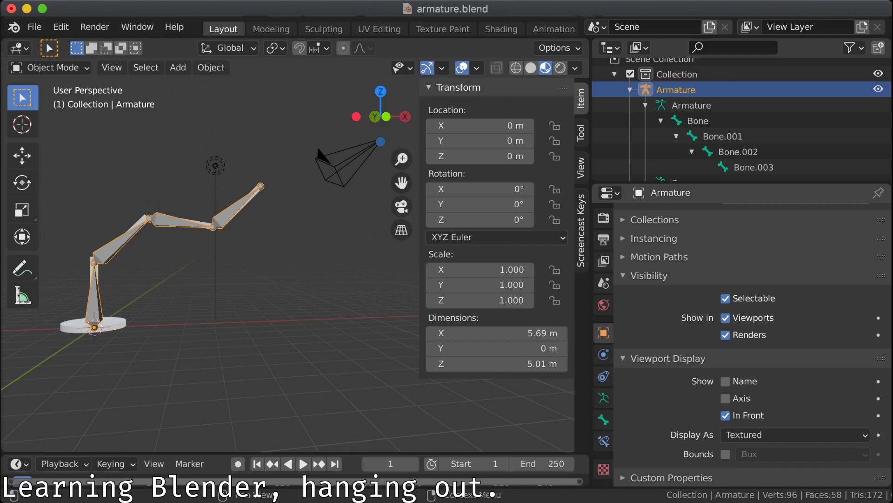
left_click(726, 398)
left_click(726, 398)
Step: Examine Bone.002's bone properties, expanding its Relations and Bendy Bones settings
scroll(752, 284, "up", 4)
left_click(603, 419)
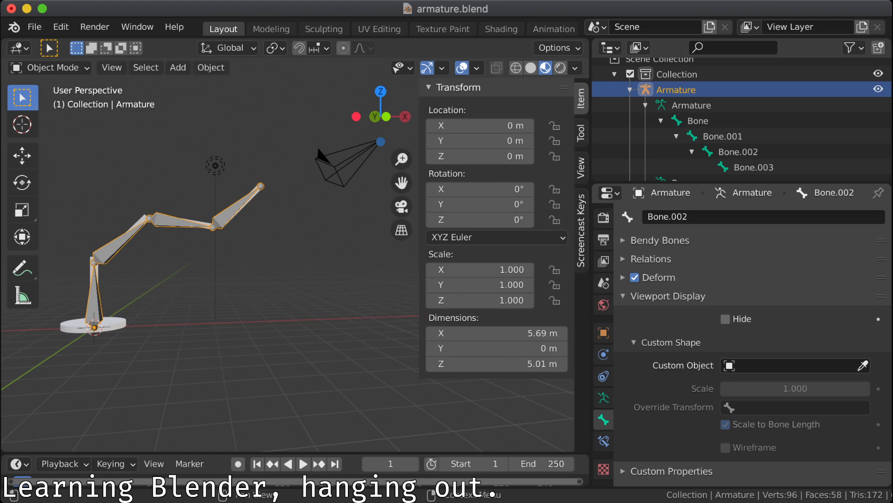
left_click(651, 259)
left_click(660, 240)
scroll(752, 344, "down", 2)
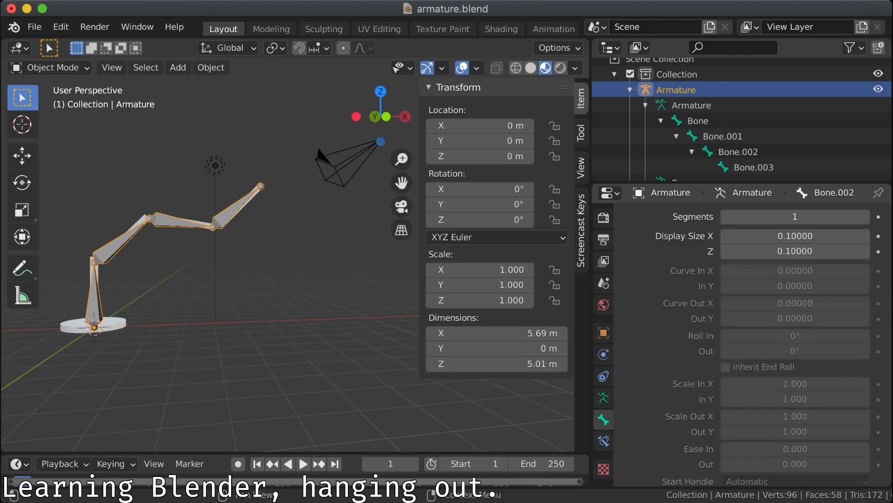
Step: Collapse Bone.002's Bendy Bones and Relations settings, review its remaining bone properties and clear the selection
scroll(752, 344, "down", 3)
scroll(752, 344, "up", 4)
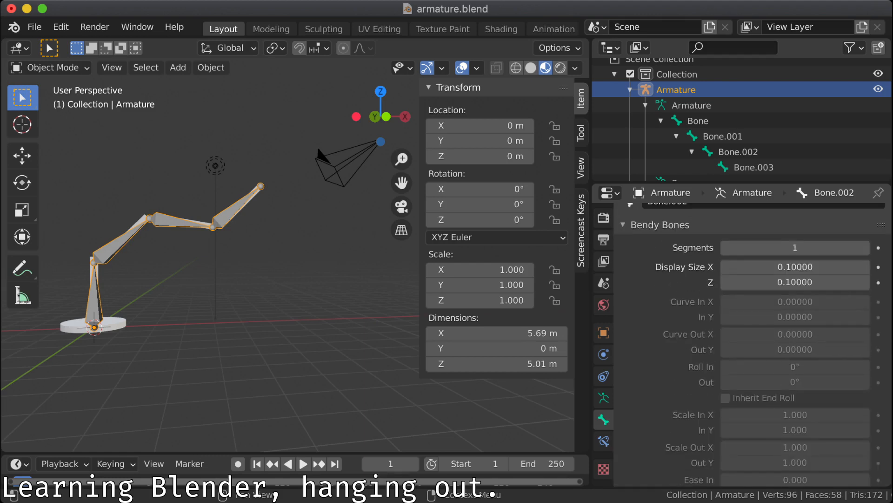
left_click(660, 225)
scroll(786, 337, "up", 1)
left_click(660, 259)
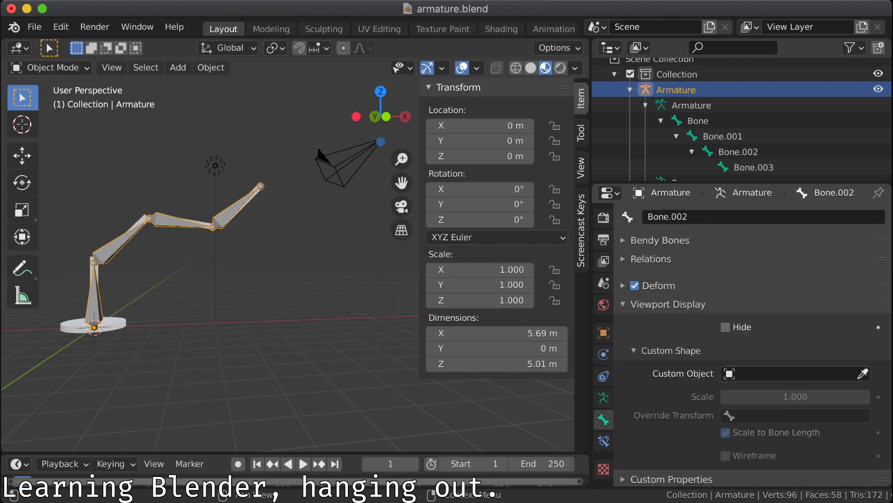
key("alt+a")
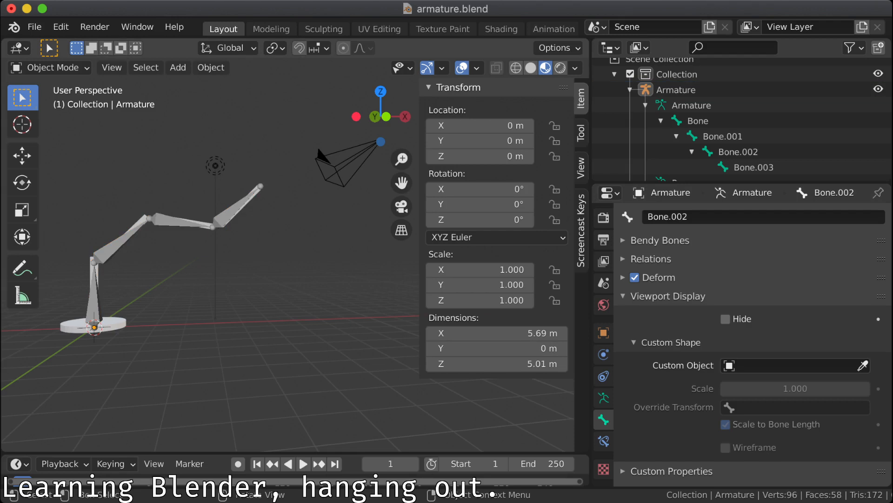
Step: Select the Armature object and try to pick its base bone individually in Object Mode
scroll(233, 256, "up", 2)
middle_click_drag(233, 256, 393, 263)
left_click(190, 238)
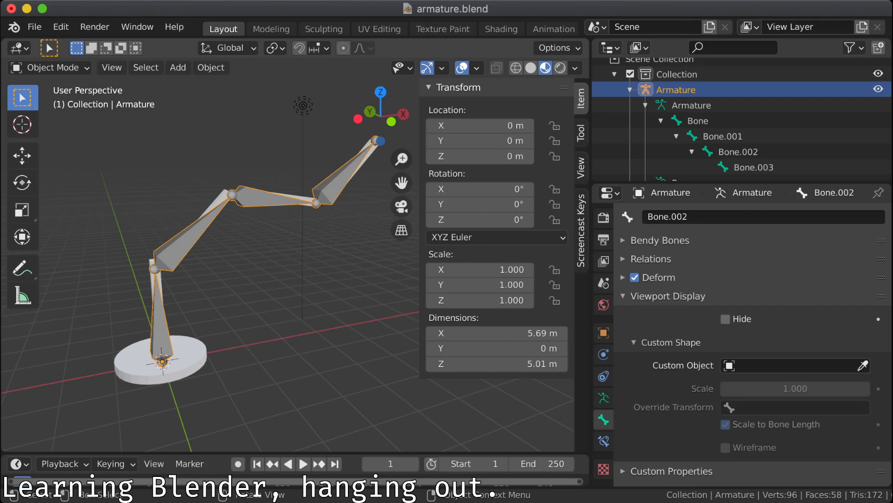
left_click(153, 280)
left_click(160, 321)
left_click(152, 280)
left_click(160, 321)
key("super+Tab")
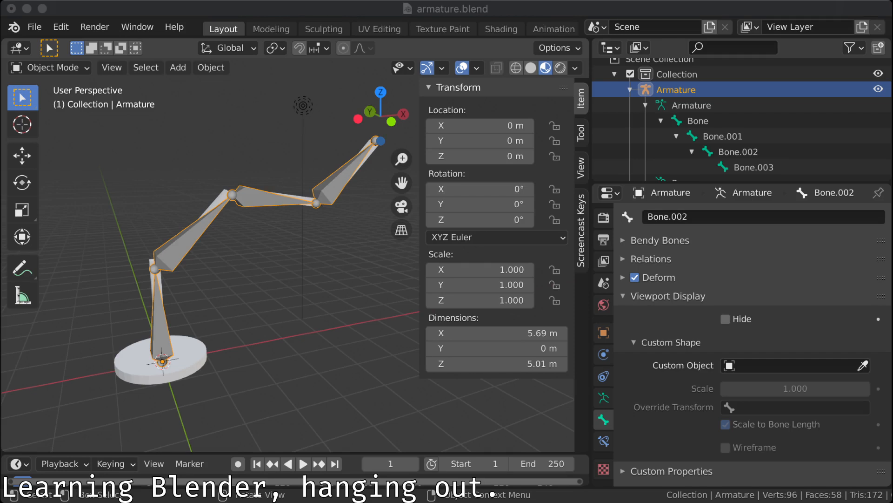
key("super+Tab")
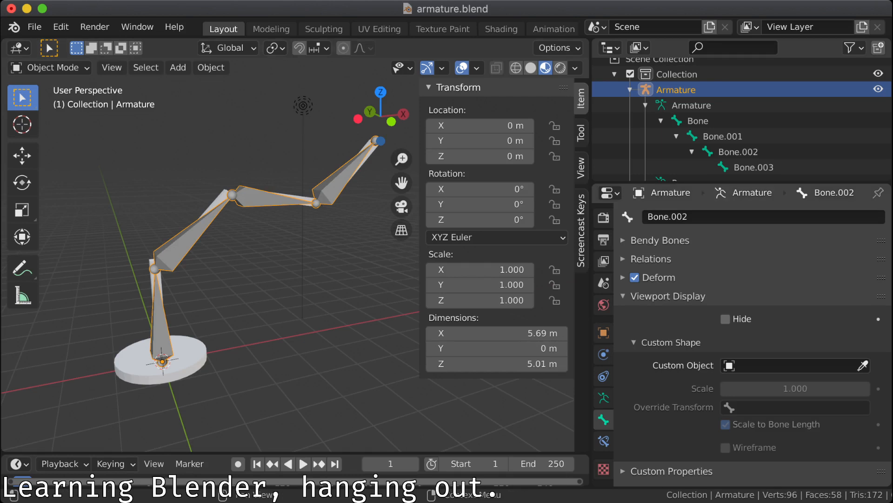
Step: Select the base bone in Edit Mode and examine its constraint, object and bone properties, collapsing the bone's Transform settings
left_click(603, 441)
left_click(668, 216)
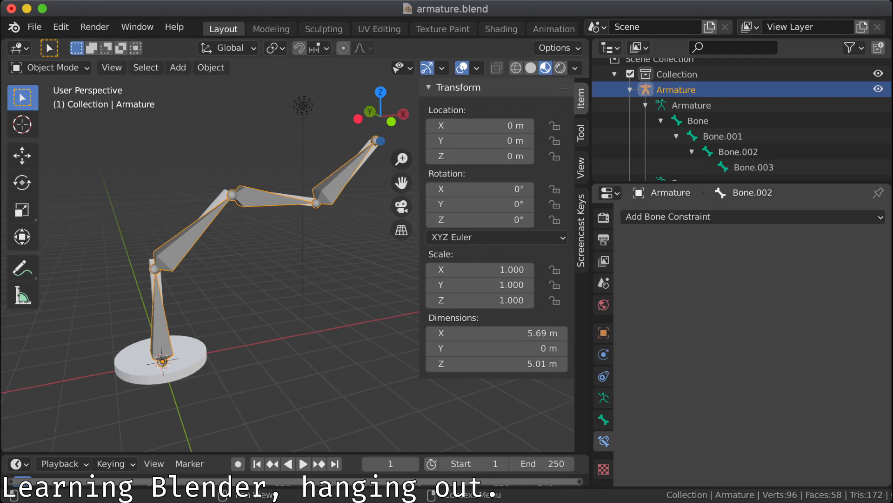
key("Tab")
left_click(161, 321)
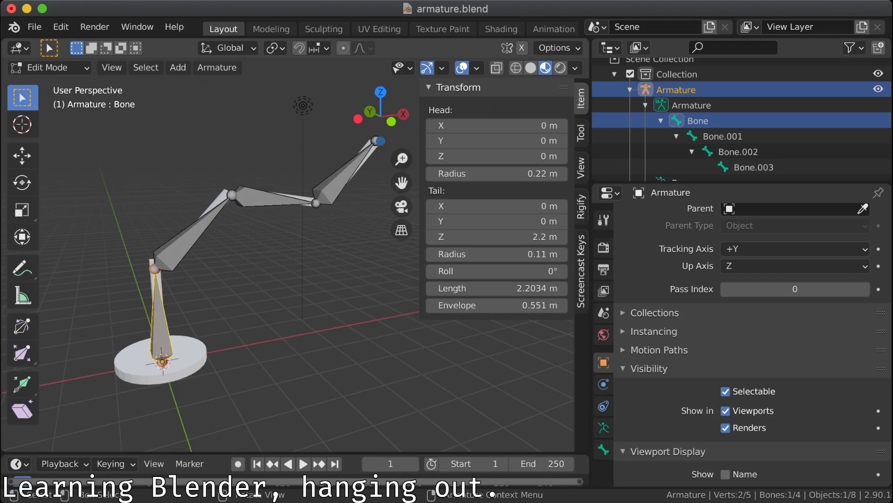
scroll(752, 345, "down", 3)
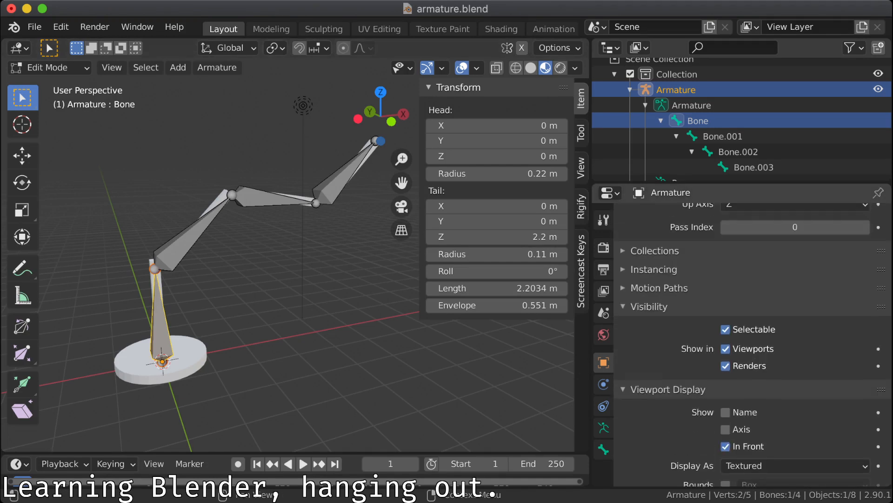
scroll(752, 345, "up", 6)
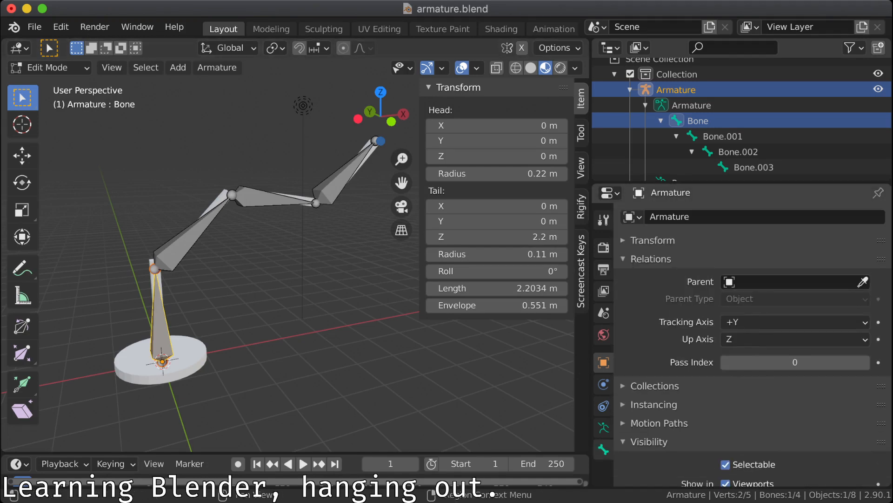
left_click(604, 449)
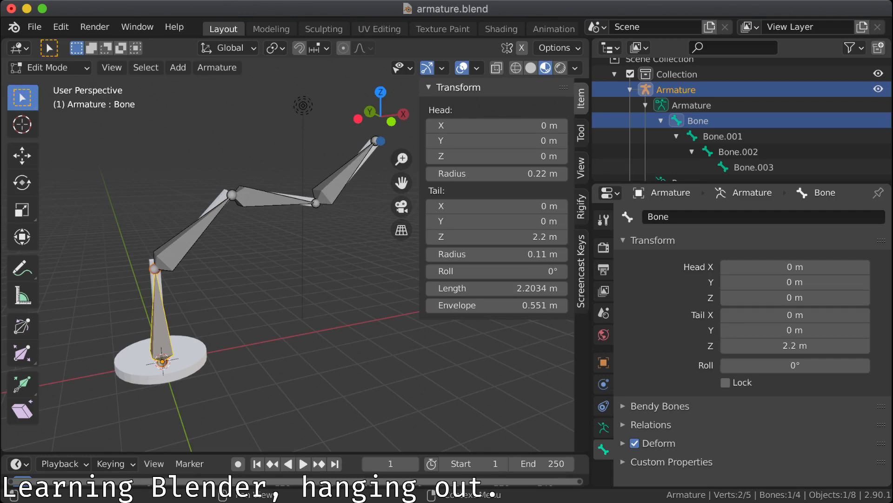
left_click(623, 240)
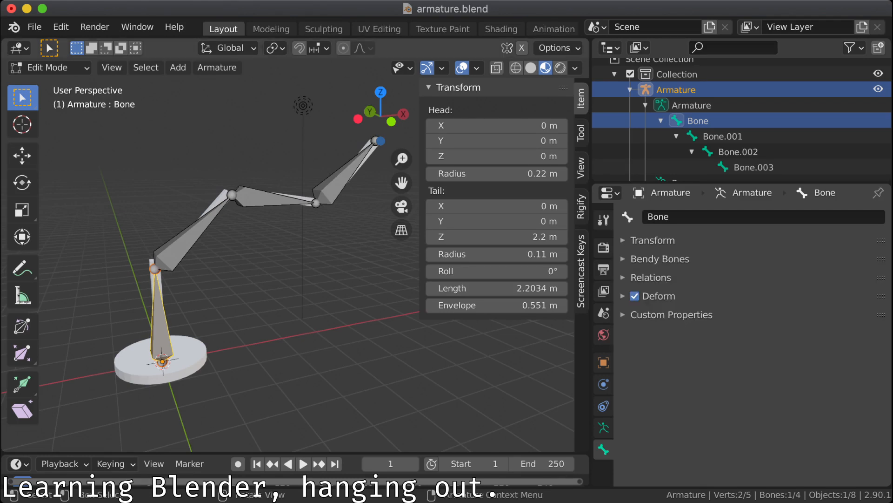
Step: Switch the armature to Pose Mode and add a Limit Rotation constraint to the base bone
left_click(49, 67)
left_click(42, 119)
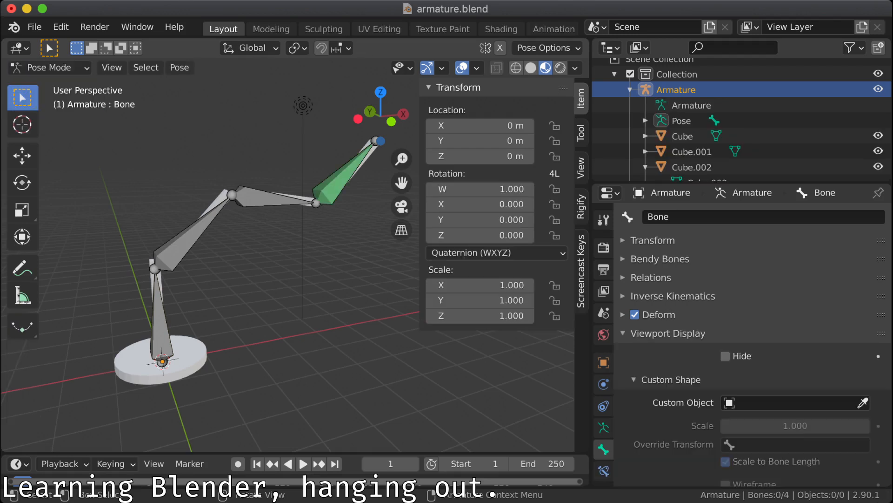
left_click(603, 470)
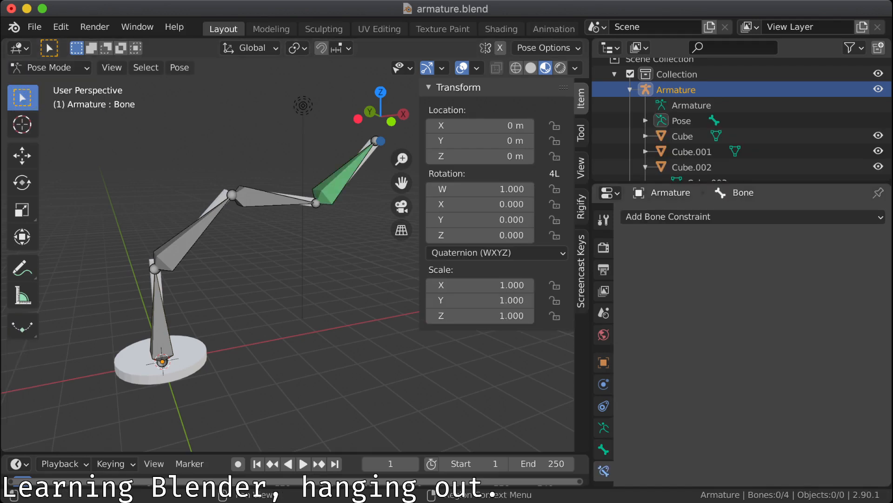
left_click(161, 321)
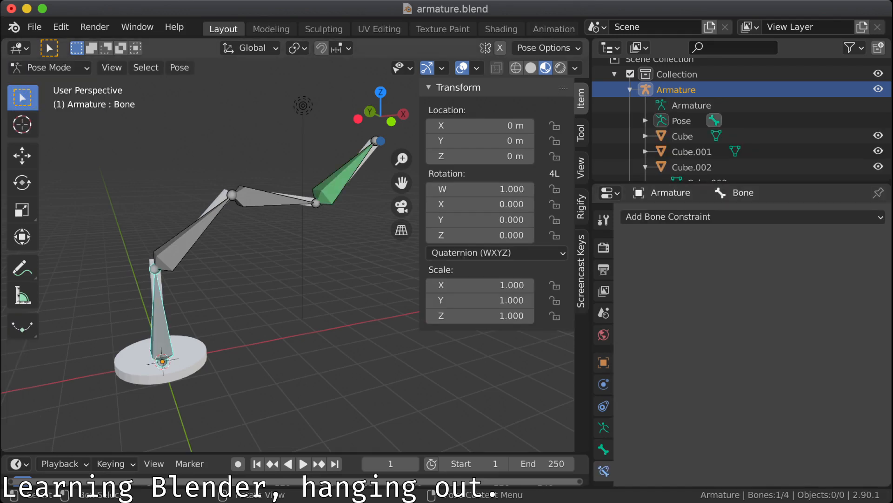
left_click(651, 217)
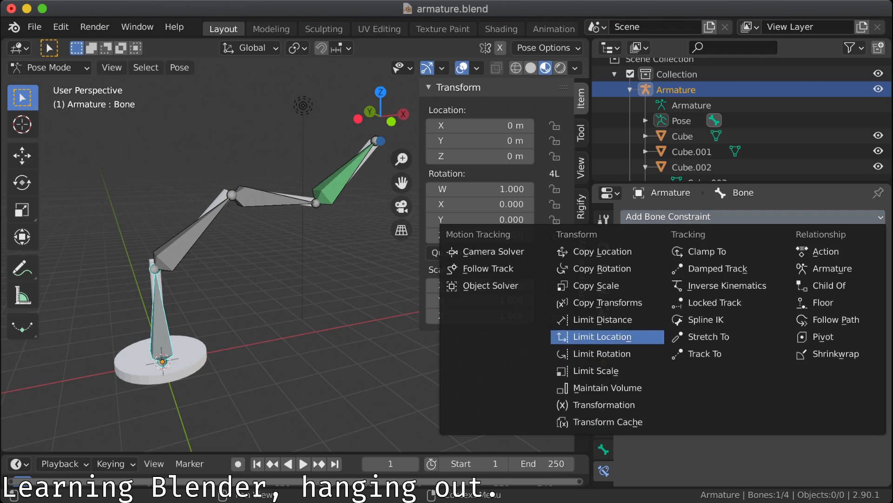
left_click(602, 354)
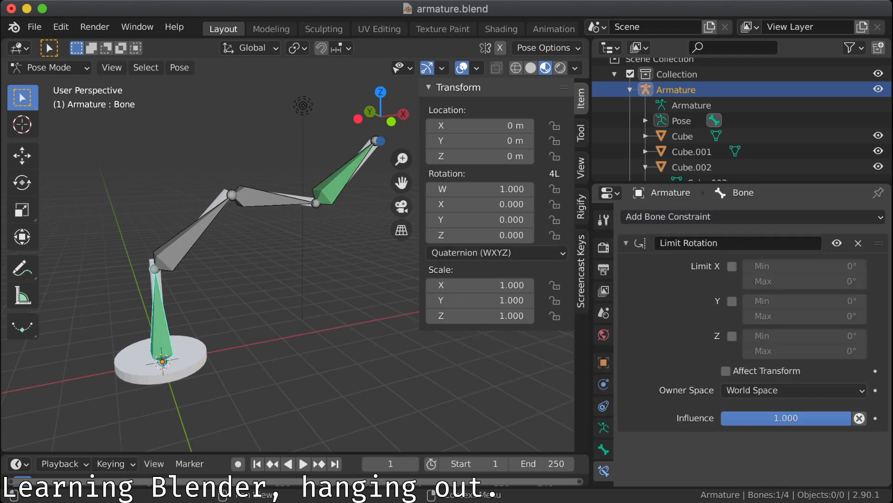
Step: Enable Limit X in the base bone's Limit Rotation constraint and set its minimum and maximum to 90°
left_click(732, 266)
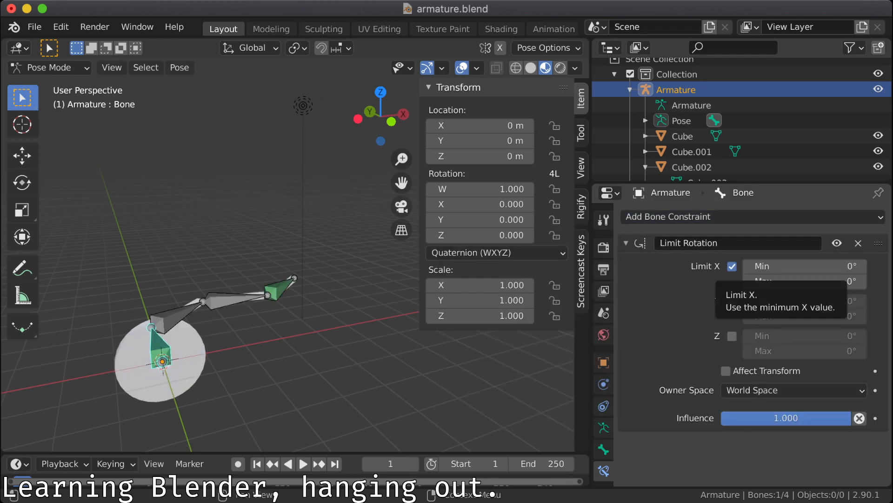
left_click(805, 281)
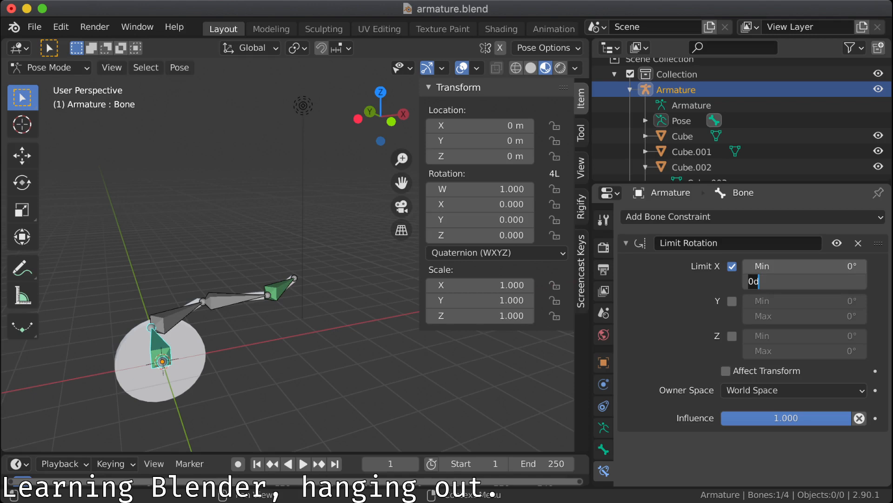
left_click(805, 266)
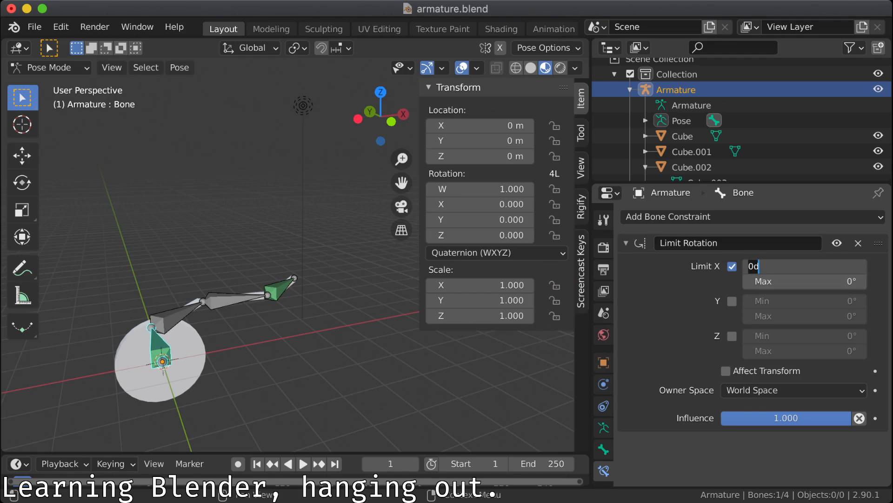
type("90")
key("BackSpace")
key("BackSpace")
key("Return")
left_click(805, 266)
type("90")
key("Tab")
type("90")
key("Return")
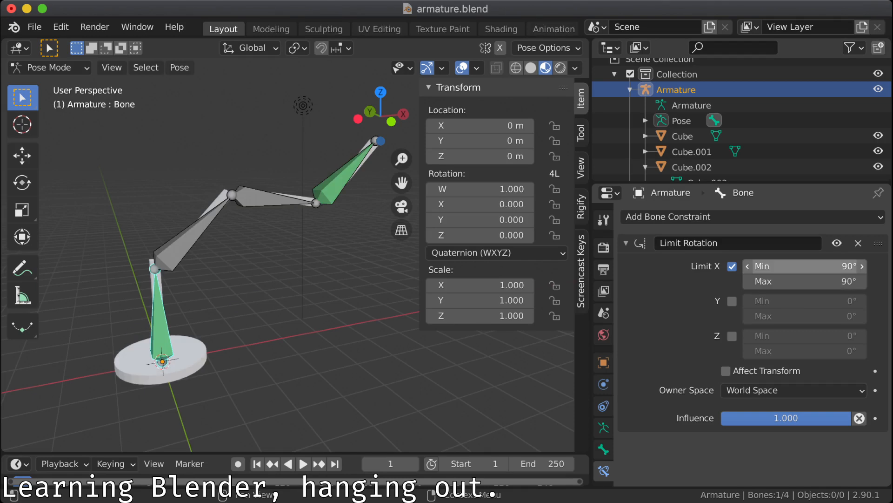
Step: Set the constraint's Y minimum and maximum to 90° and enable the Y limit
left_click(805, 301)
key("Escape")
left_click_drag(805, 301, 805, 316)
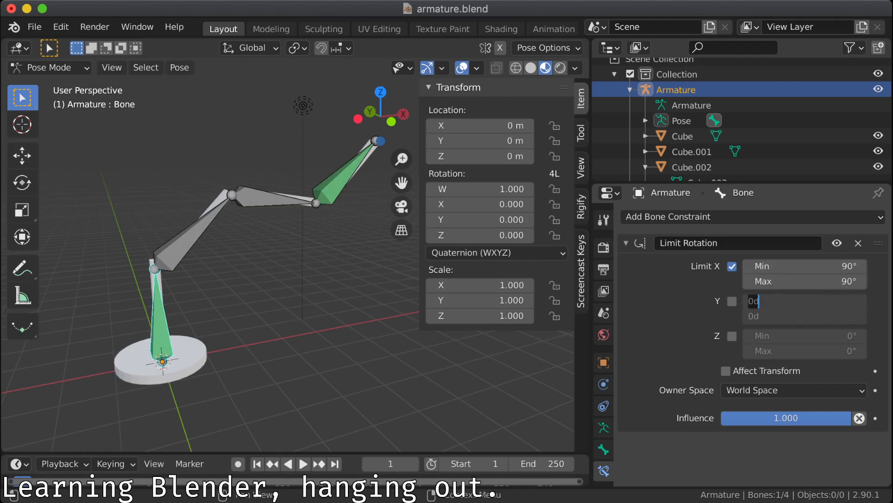
type("90")
key("Return")
left_click(732, 301)
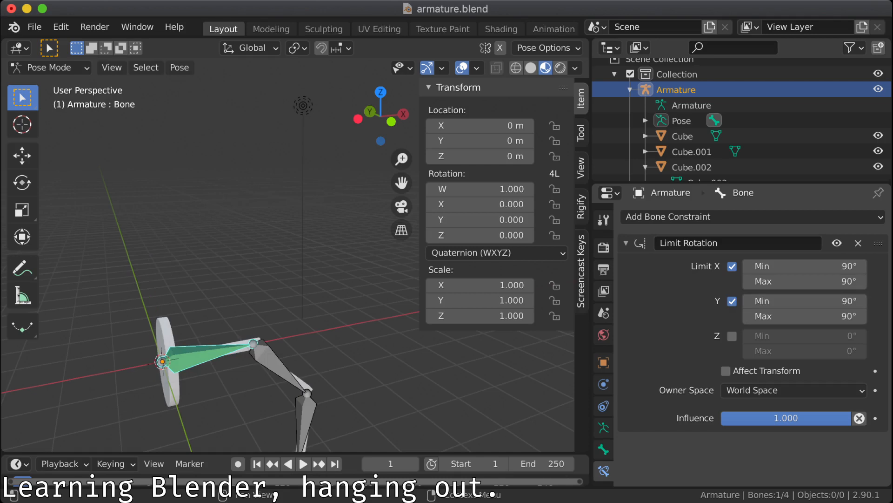
Step: Set both the minimum and maximum of the base bone's Y rotation limit to 0°
left_click_drag(805, 301, 745, 301)
left_click_drag(805, 302, 805, 313)
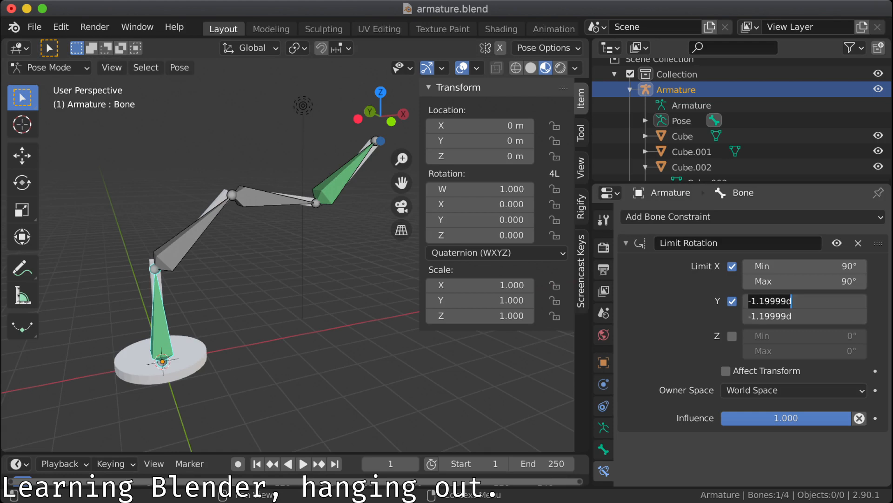
type("0")
key("Return")
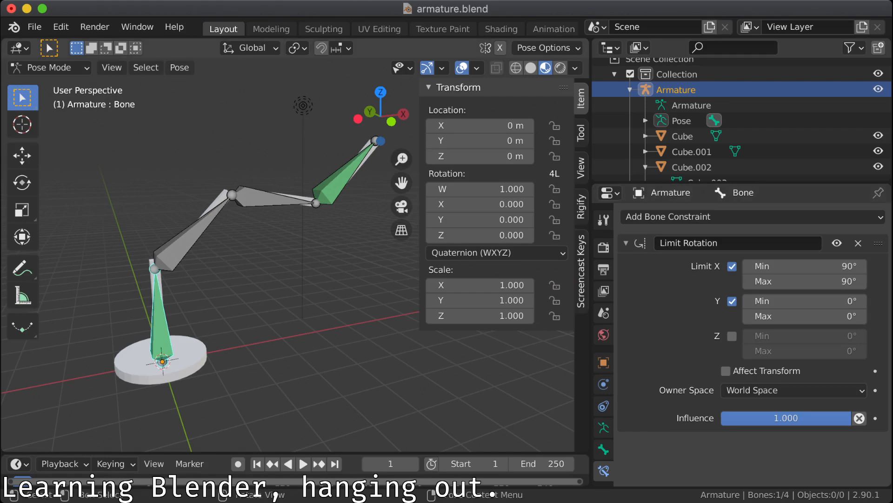
Step: Reselect the base bone and test its rotation limits with a free rotation, cancelling it
key("alt+a")
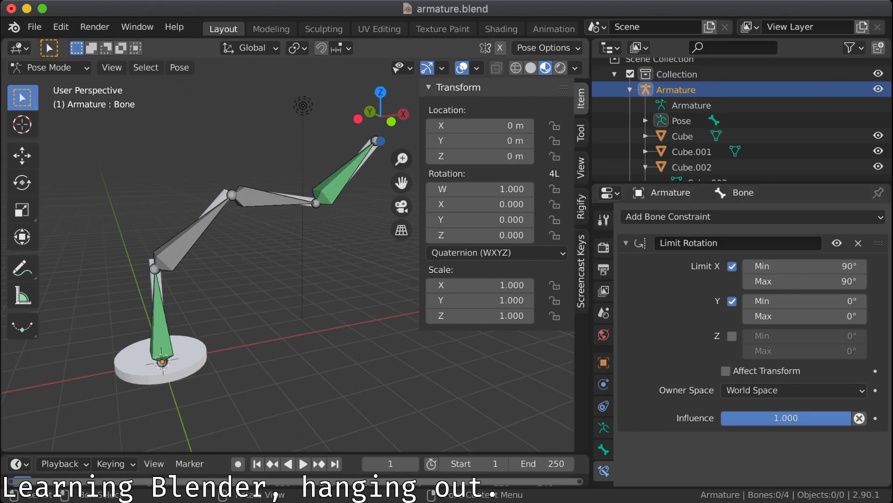
left_click(161, 325)
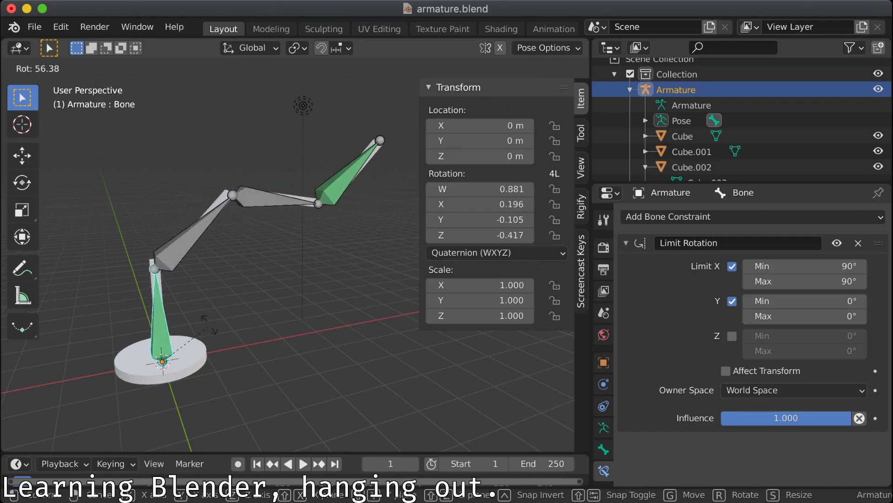
key("Escape")
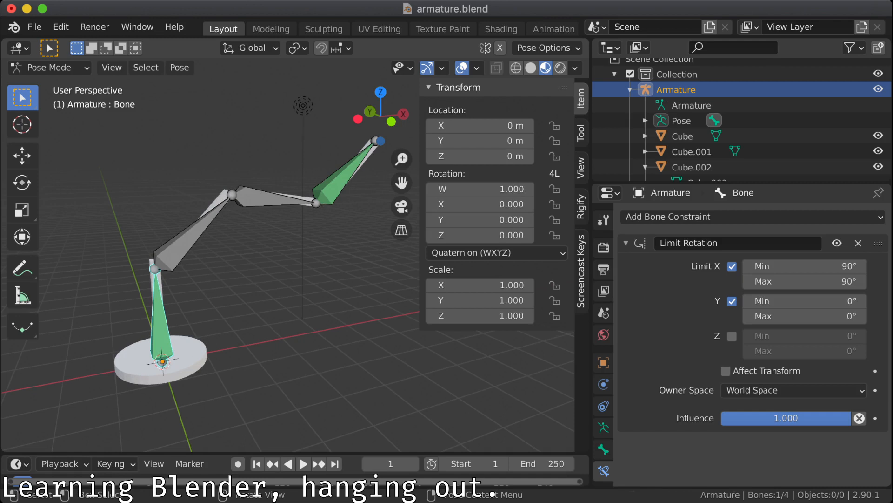
Step: Select Bone.001, the second arm segment's bone, and add a Limit Rotation constraint to it
key("alt+a")
left_click(187, 239)
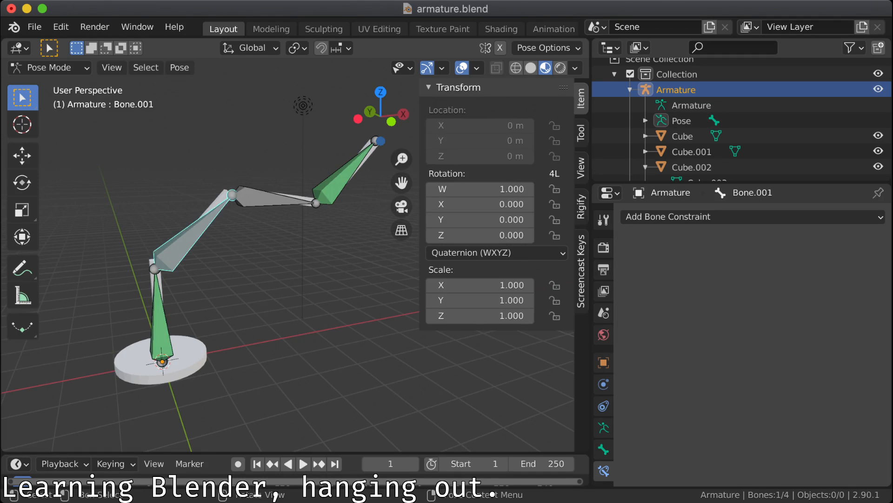
left_click(698, 217)
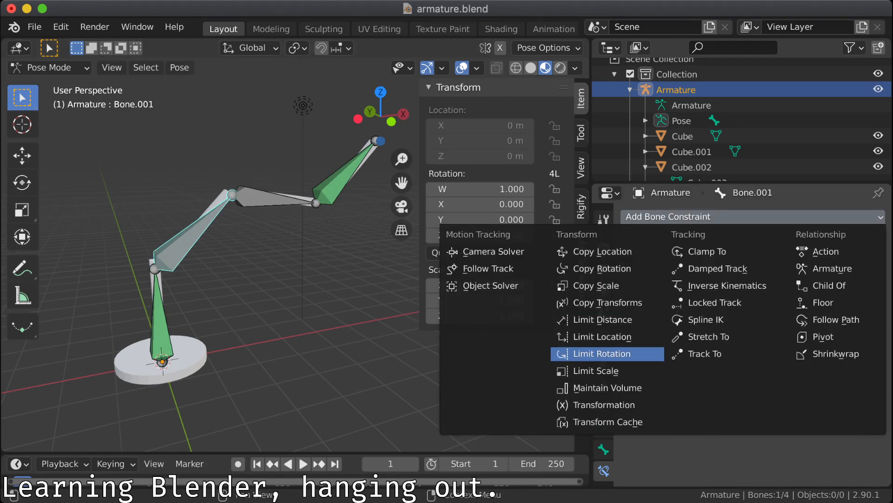
left_click(602, 354)
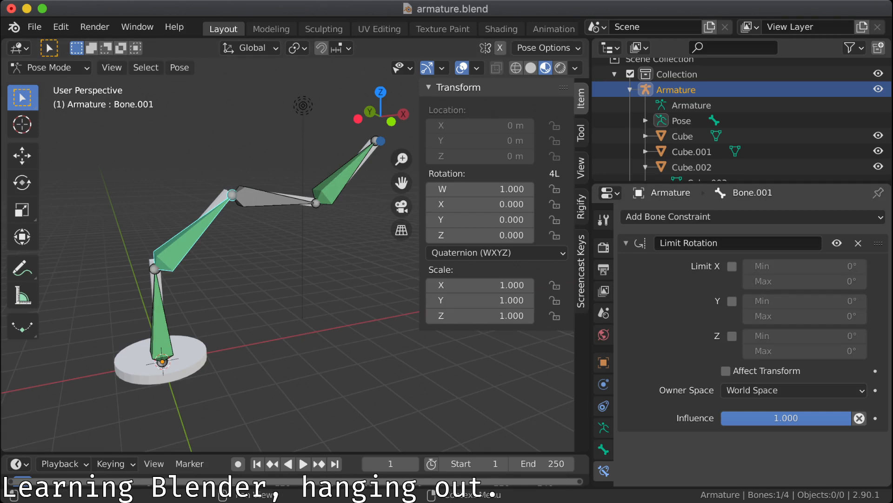
Step: Review the Owner Space options of Bone.001's Limit Rotation constraint and display the viewport's View settings
left_click(791, 390)
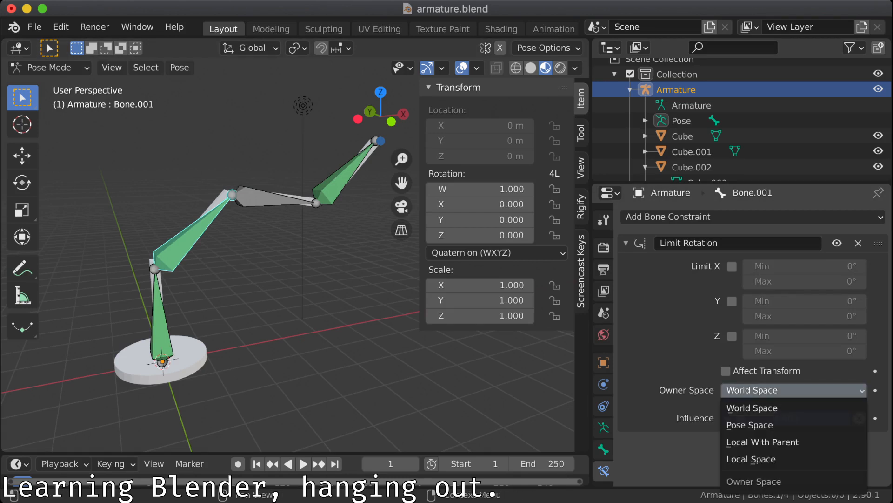
key("Escape")
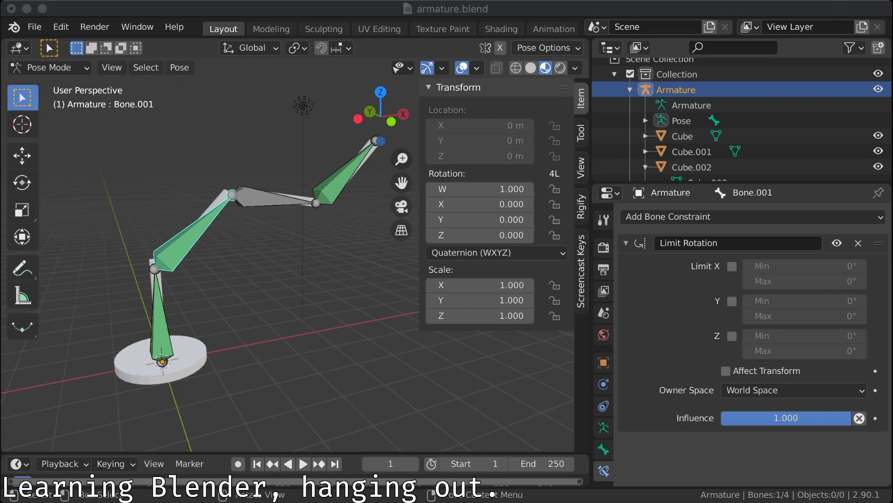
key("super+Tab")
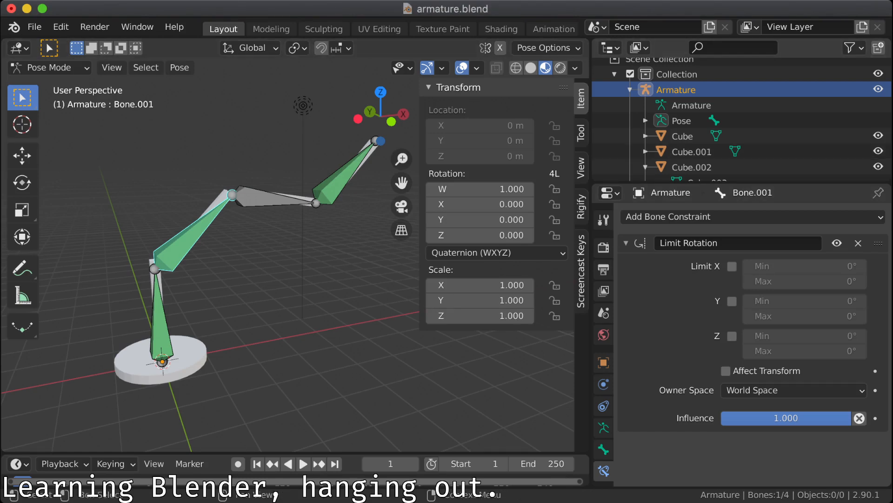
left_click(581, 168)
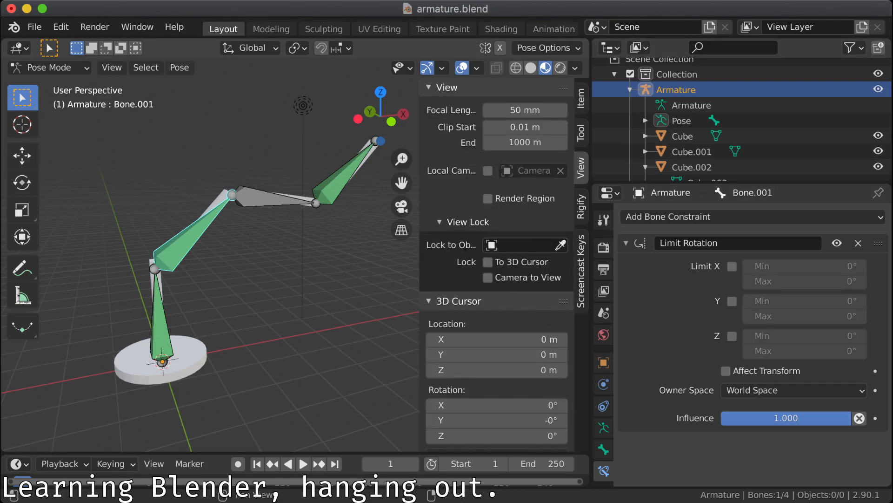
Step: Look through the viewport's View settings, the transform values of Bone.001 and the Viewport Shading options
scroll(496, 264, "down", 1)
scroll(496, 263, "down", 2)
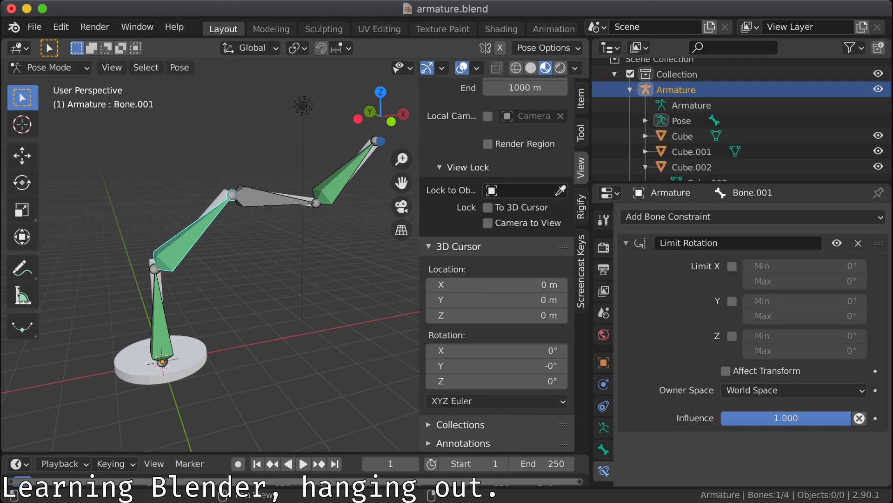
scroll(496, 264, "up", 2)
scroll(496, 263, "down", 2)
scroll(496, 264, "up", 3)
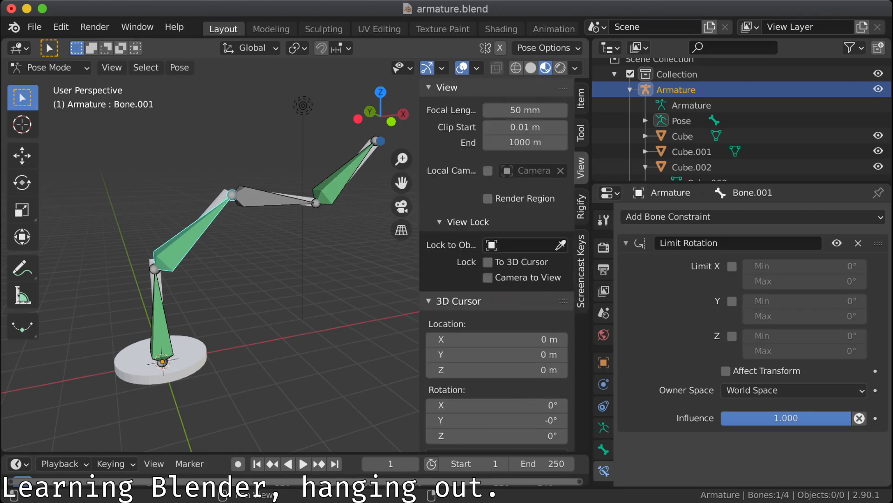
left_click(581, 98)
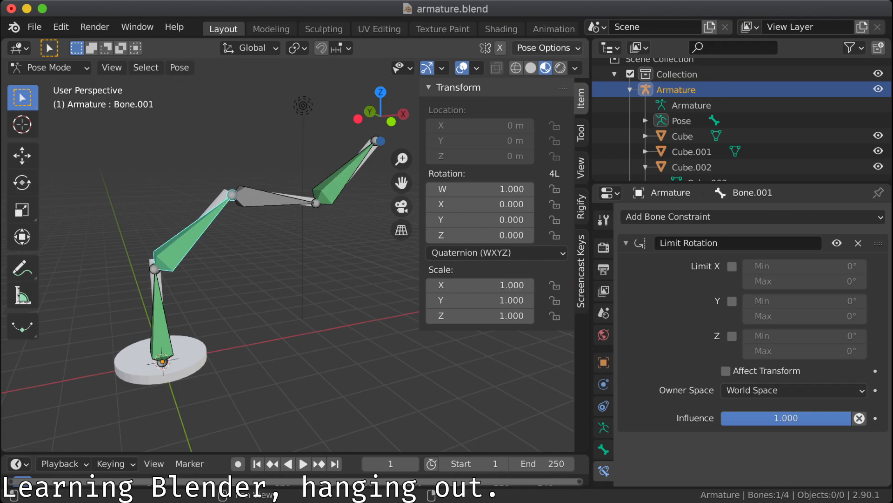
left_click(575, 68)
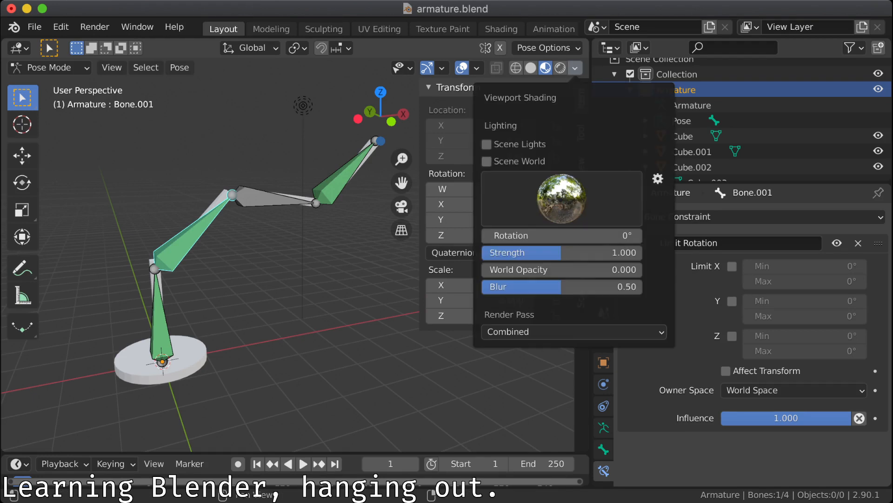
left_click(544, 48)
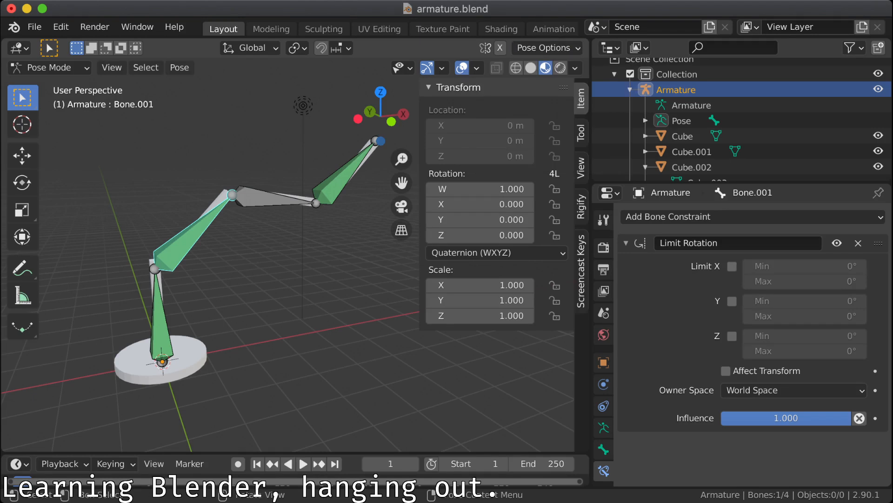
key("super+Tab")
key("super+Tab")
Step: Try Local Space as the Owner Space of Bone.001's Limit Rotation constraint, and return it to World Space
left_click(793, 390)
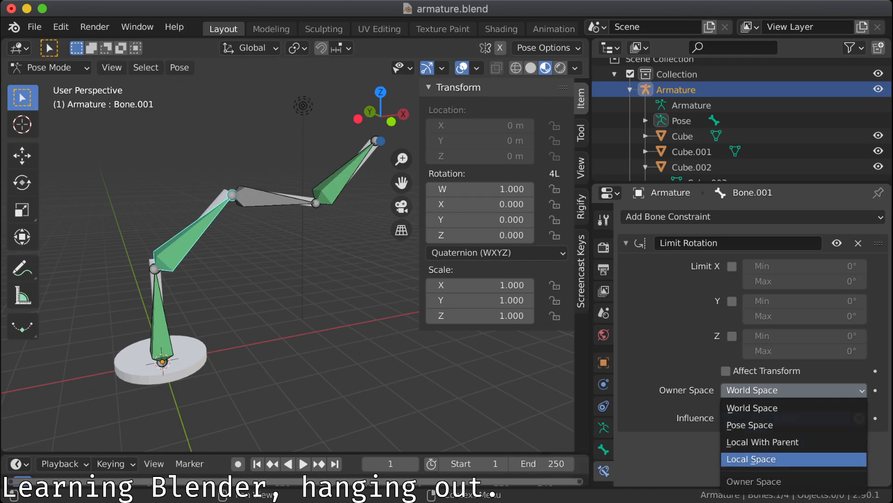
left_click(794, 459)
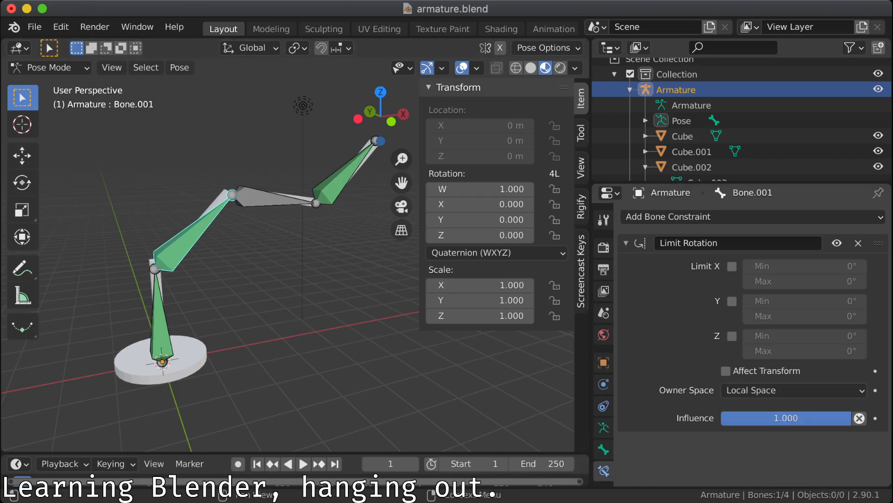
left_click(794, 390)
left_click(794, 390)
left_click(794, 390)
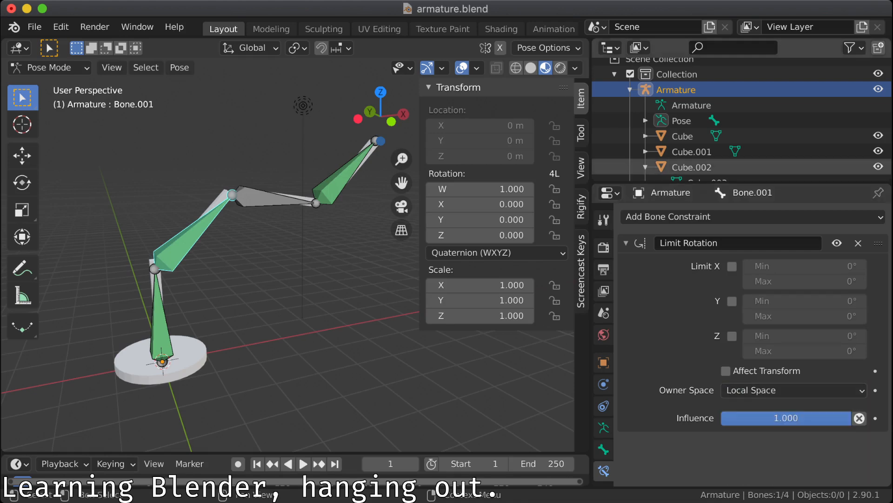
left_click(794, 390)
left_click(754, 406)
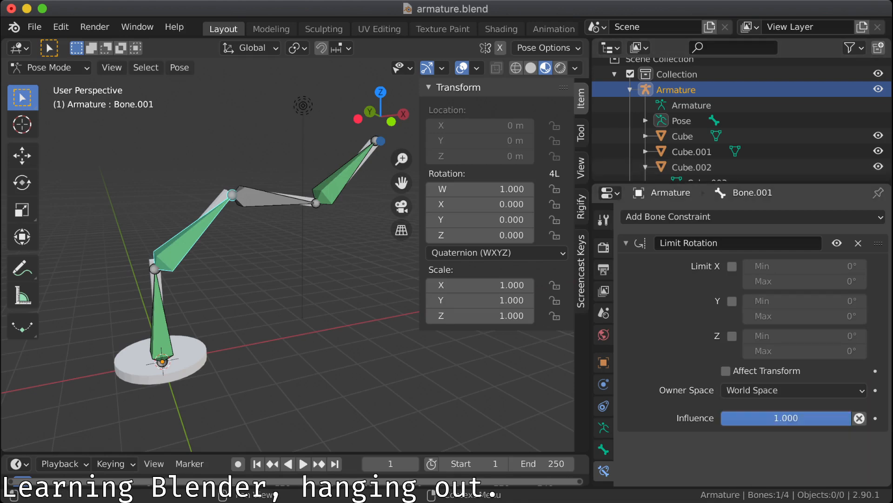
Step: Select the base bone and set its Limit Rotation constraint's Owner Space to Local Space
left_click(160, 321)
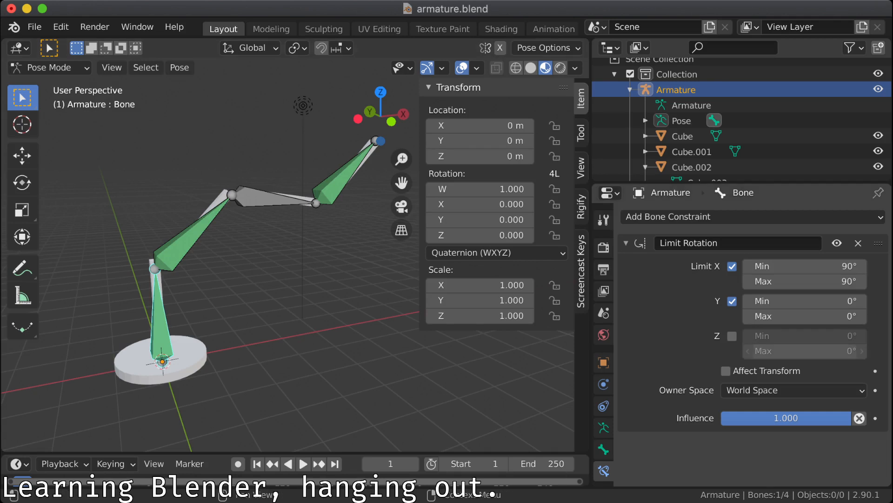
left_click(794, 390)
left_click(751, 458)
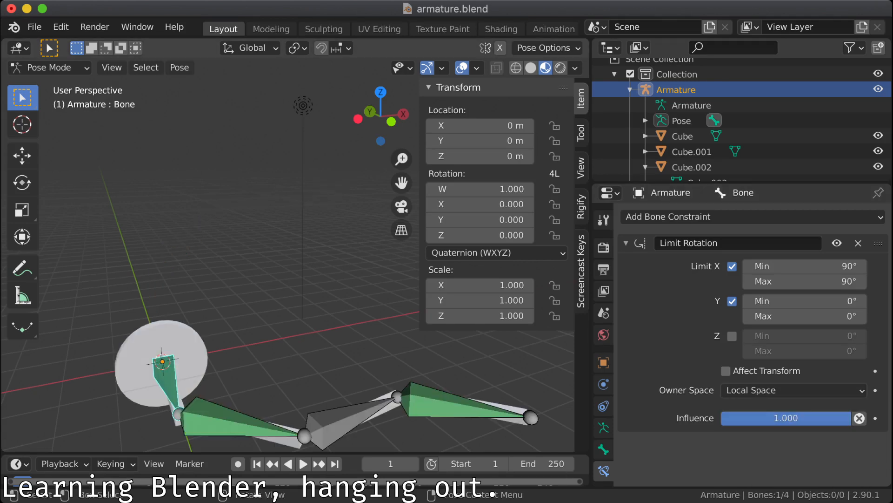
middle_click_drag(251, 279, 396, 273)
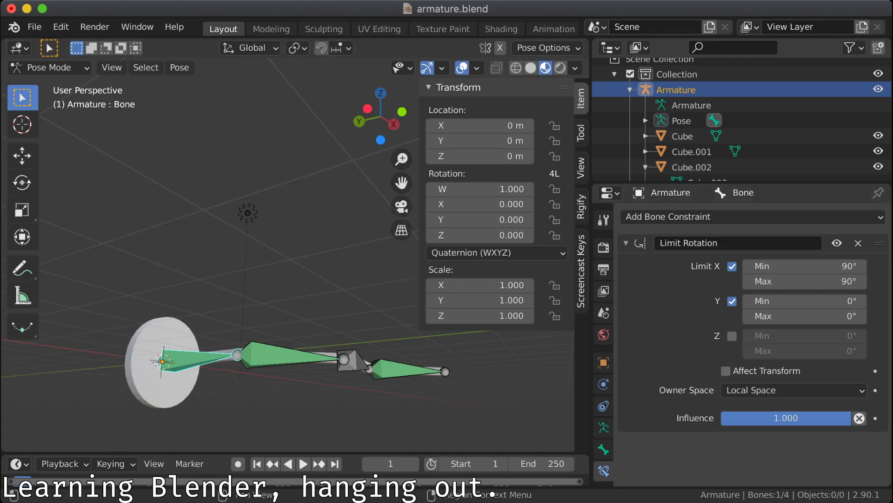
Step: Turn on the armature object's Axis display, deselect all bones and examine the axes from several angles
left_click(603, 362)
scroll(752, 325, "down", 8)
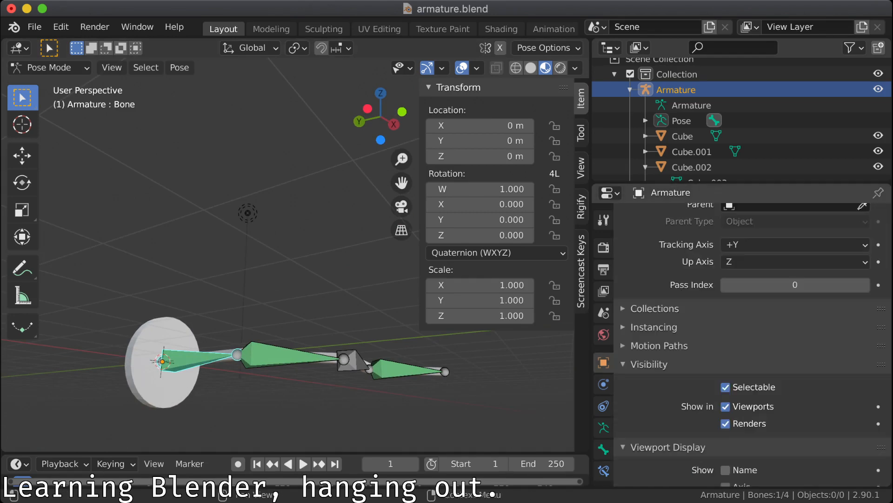
scroll(751, 326, "down", 1)
left_click(726, 398)
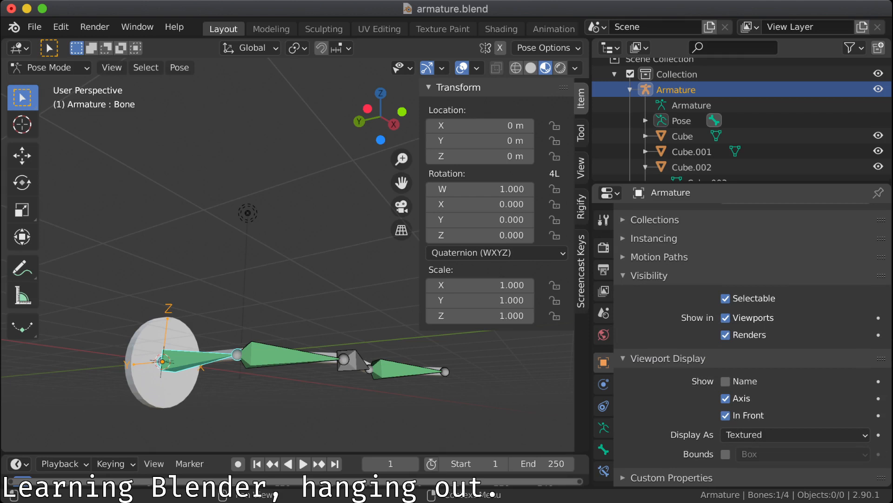
middle_click_drag(298, 373, 345, 149)
middle_click_drag(325, 280, 274, 214)
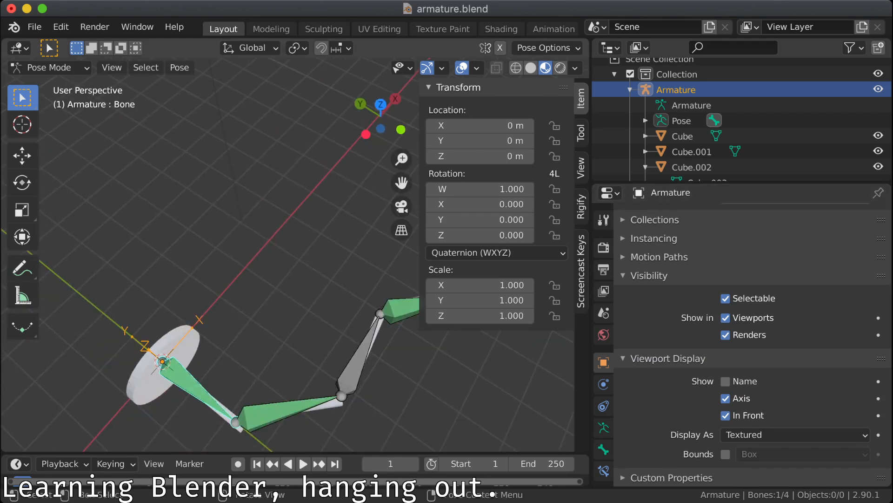
key("alt+a")
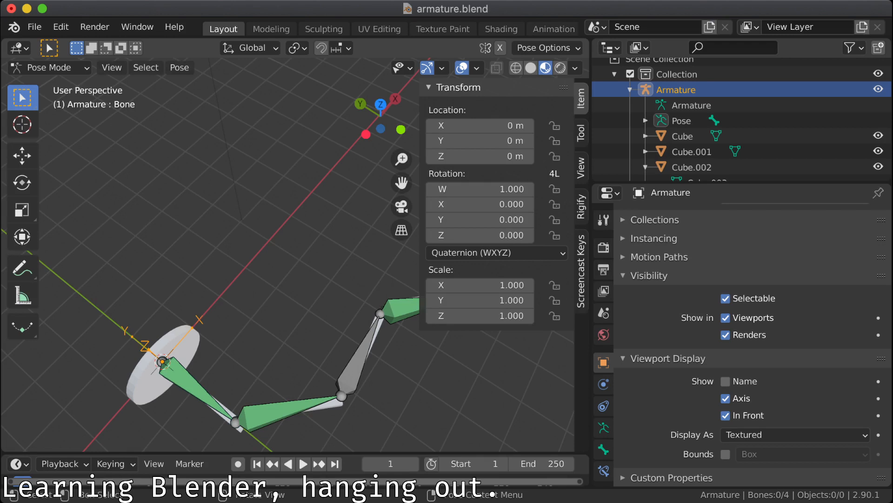
middle_click_drag(298, 325, 93, 227)
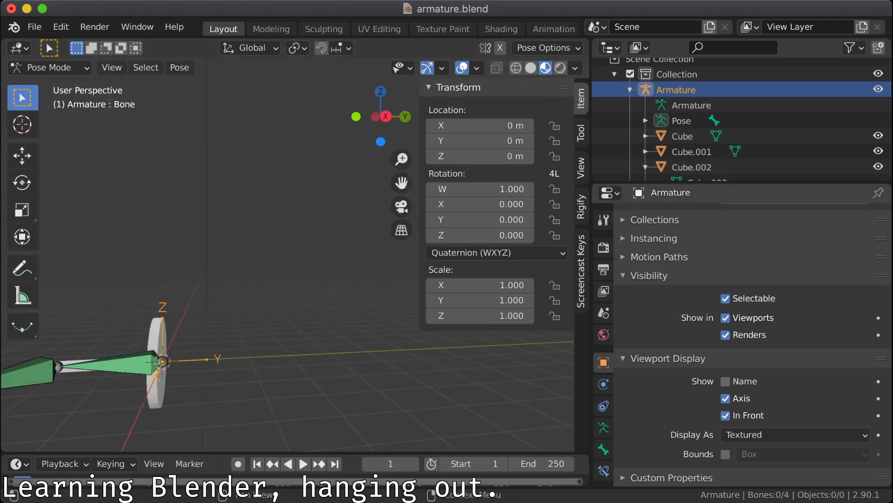
Step: Try the base bone's Limit Rotation constraint with the X limit off, and switch its Z limit on and off
left_click(604, 471)
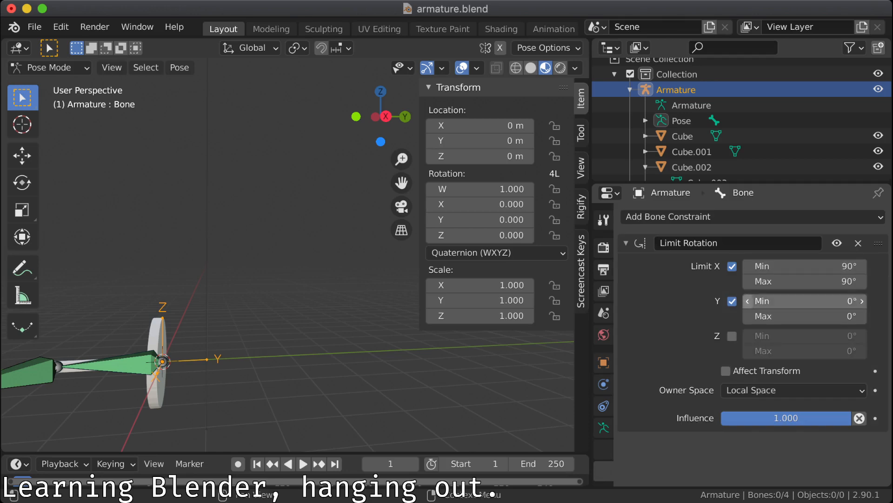
left_click(732, 266)
middle_click_drag(288, 122, 320, 89)
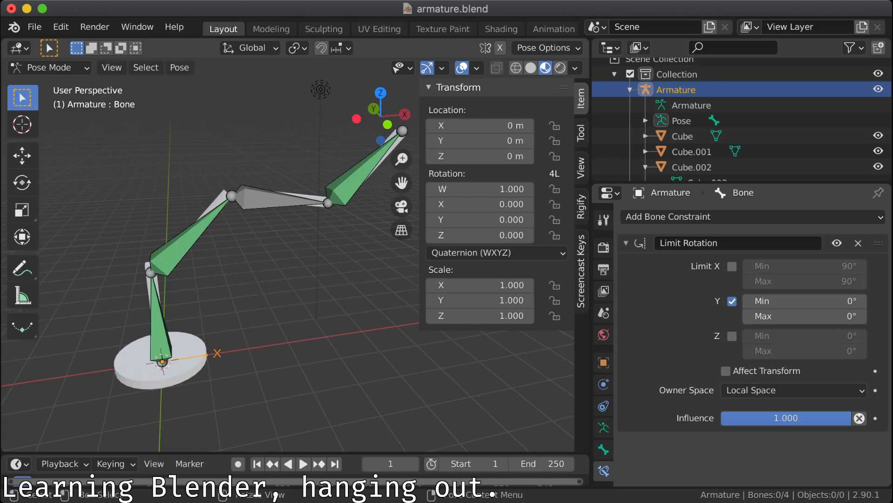
middle_click_drag(321, 89, 140, 95)
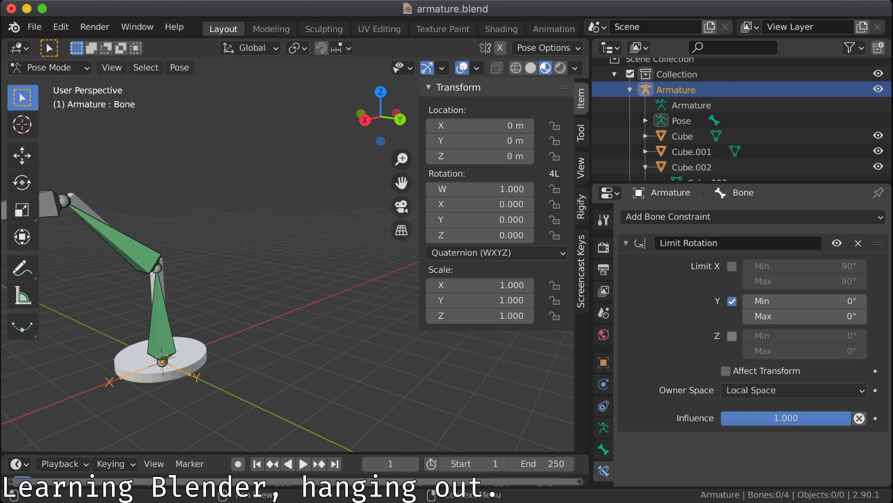
left_click(732, 336)
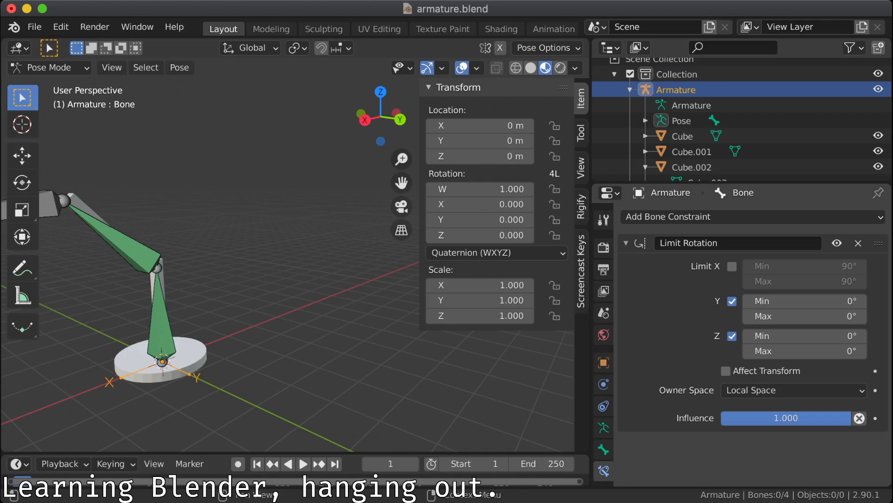
left_click(732, 336)
Step: Enable the base bone's X rotation limit and set both its minimum and maximum to 0°
left_click(732, 266)
left_click_drag(791, 266, 791, 281)
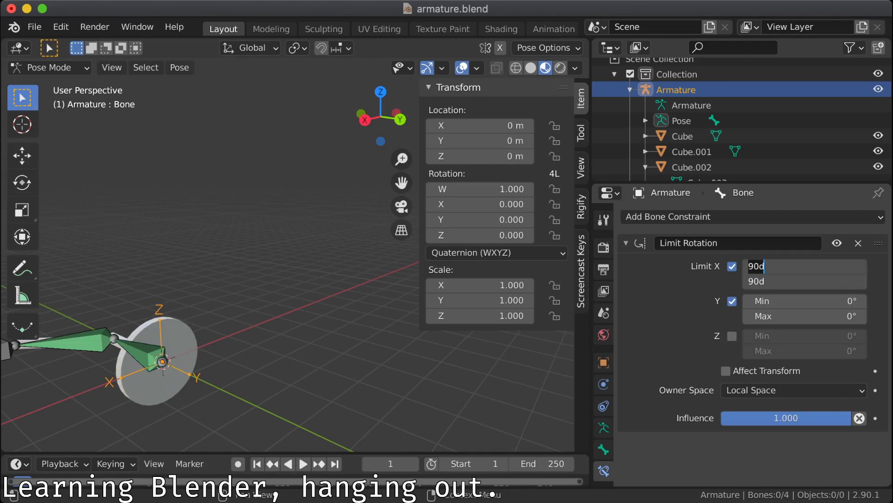
key("Escape")
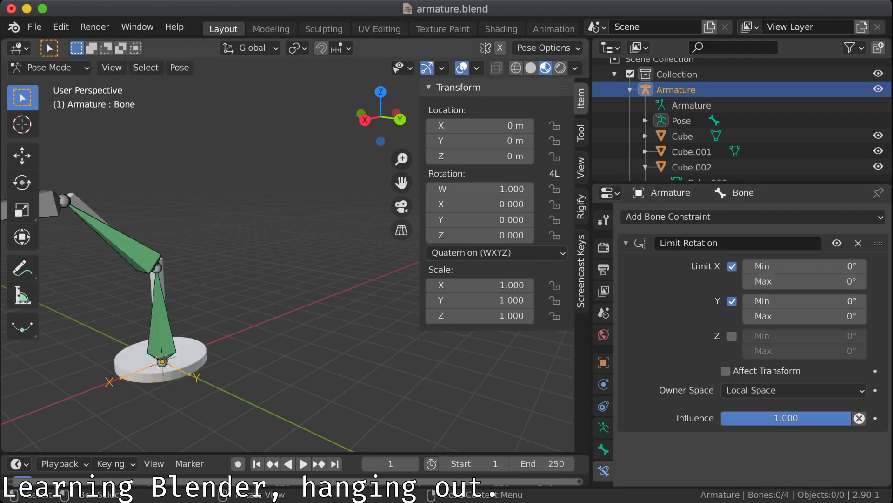
Step: Select the base bone, test its local-space limits with a free rotation, and clear the rotation
middle_click_drag(186, 279, 444, 274)
left_click(158, 328)
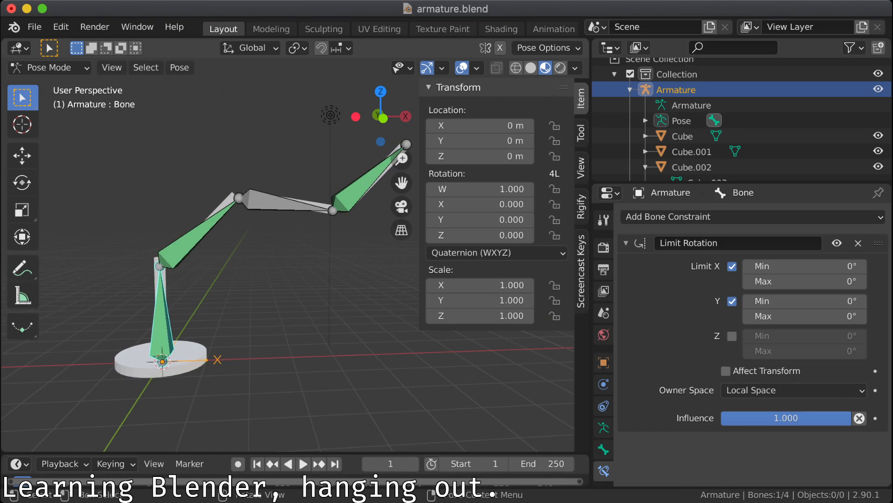
key("r")
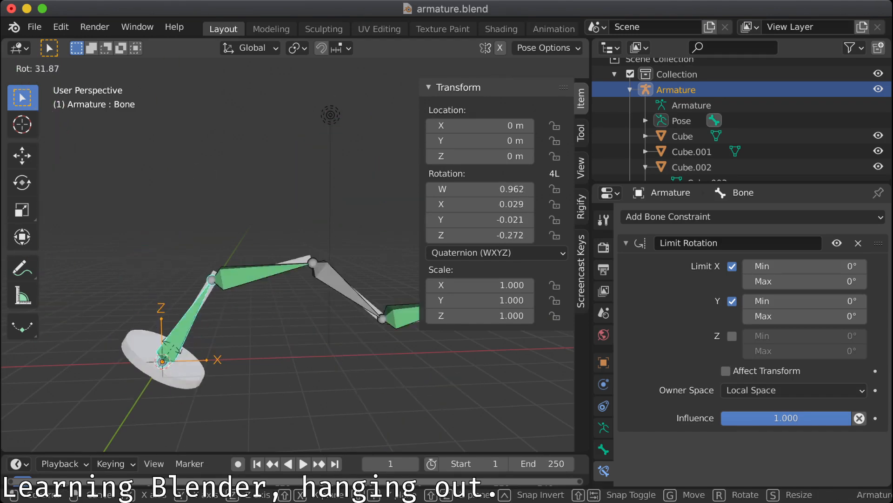
left_click(141, 339)
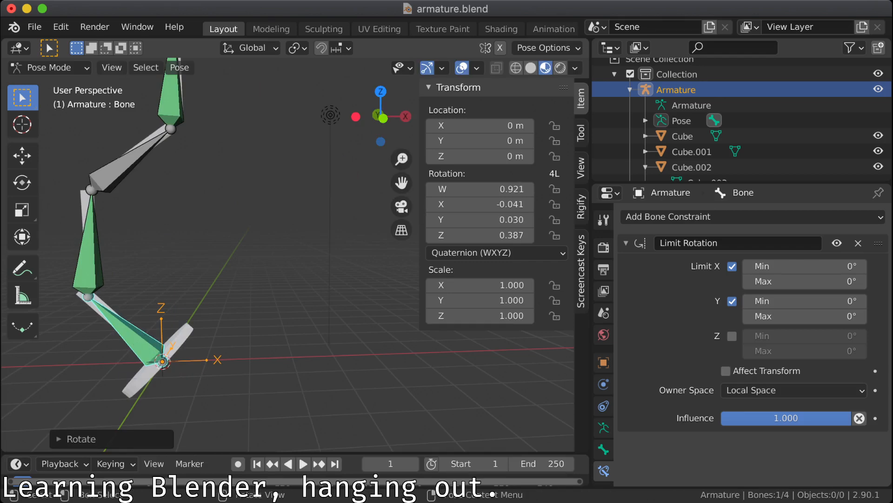
key("alt+r")
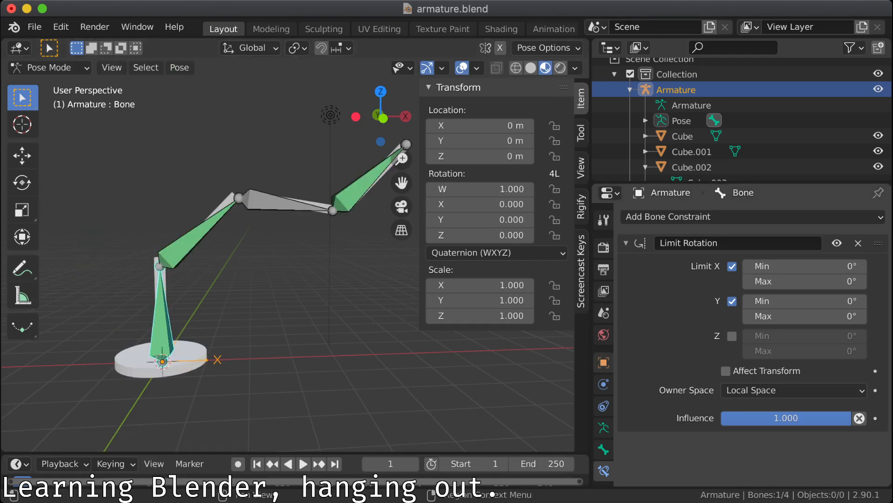
Step: Turn off the armature's Axis display and look through its object properties
left_click(604, 362)
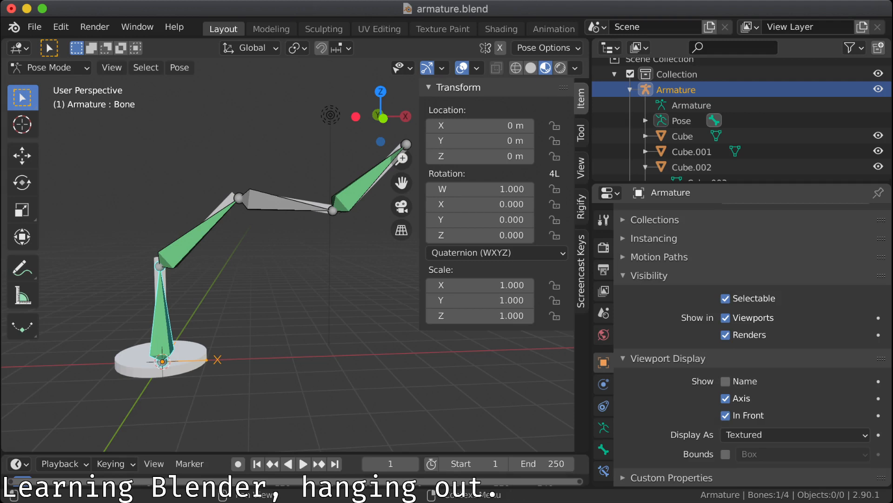
left_click(725, 398)
scroll(753, 342, "up", 1)
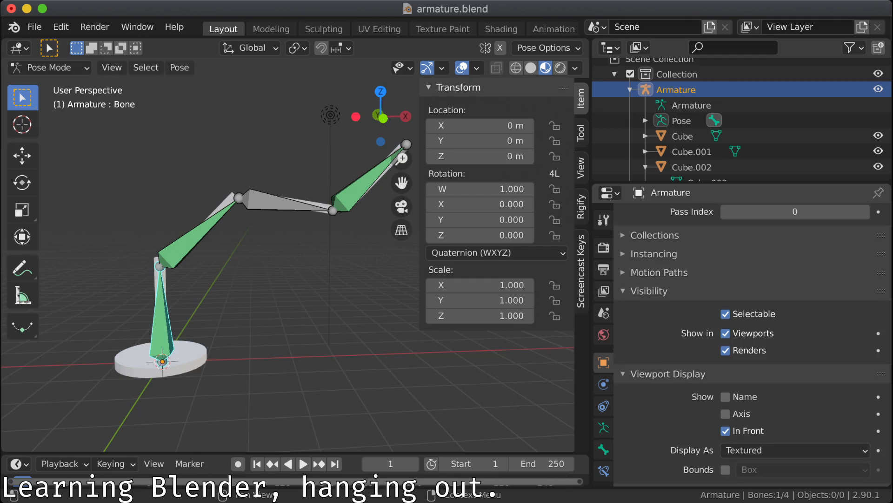
scroll(753, 343, "up", 8)
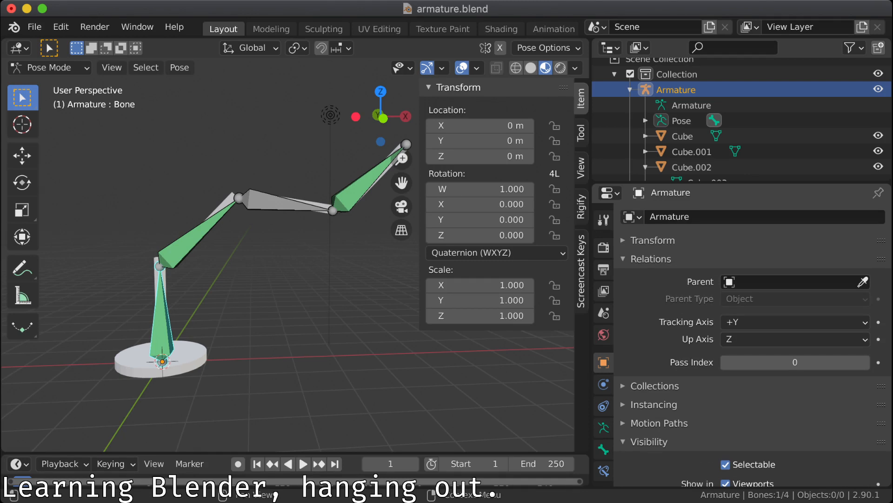
scroll(752, 346, "down", 4)
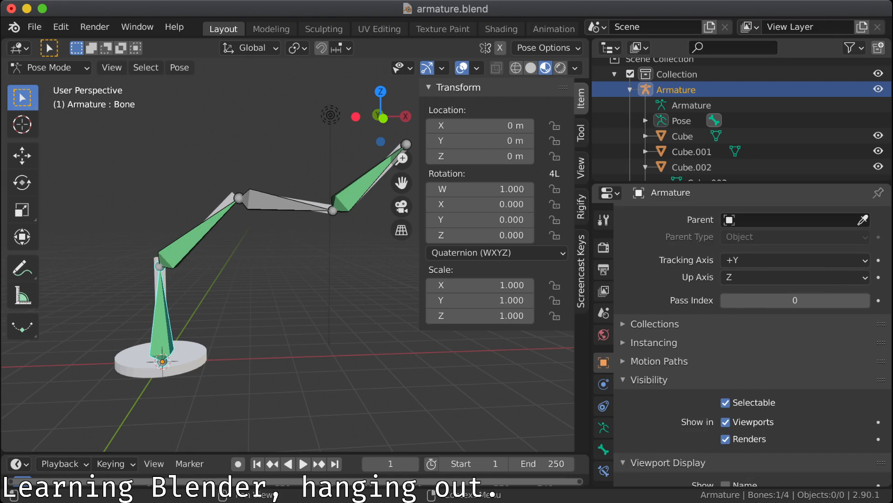
scroll(752, 347, "down", 5)
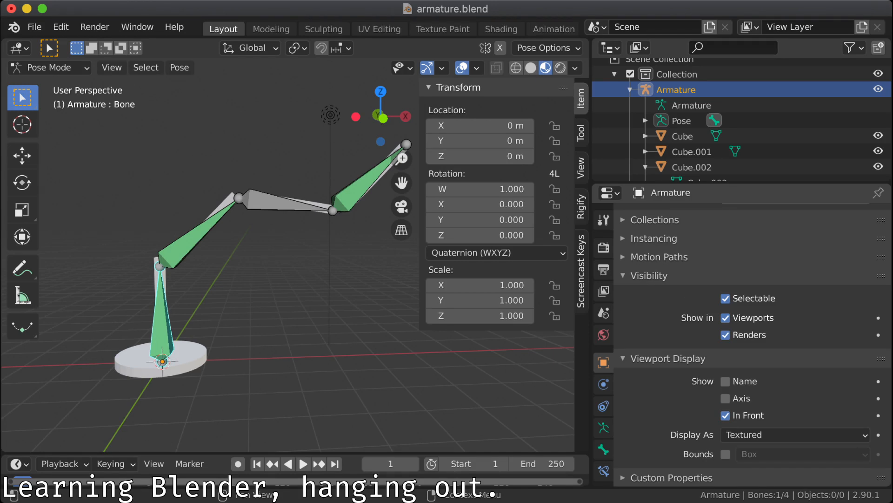
Step: Deselect all bones, reselect the base bone and turn on the armature's Axis display
key("alt+a")
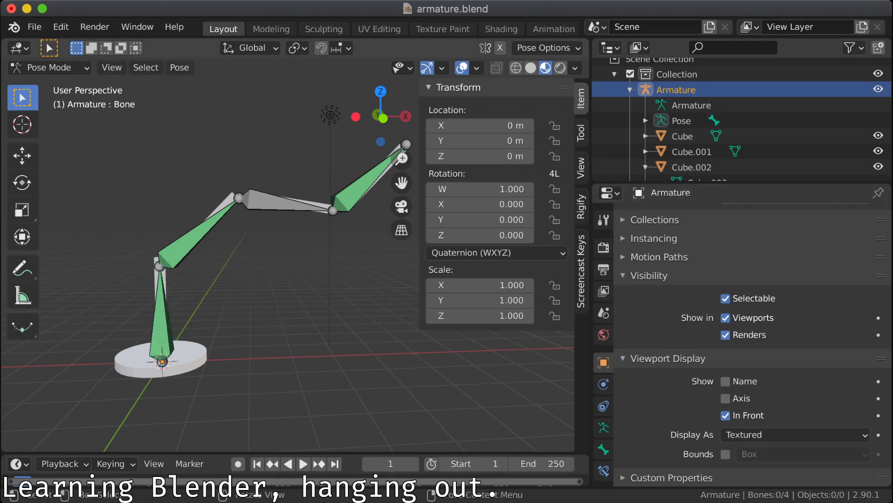
left_click(161, 321)
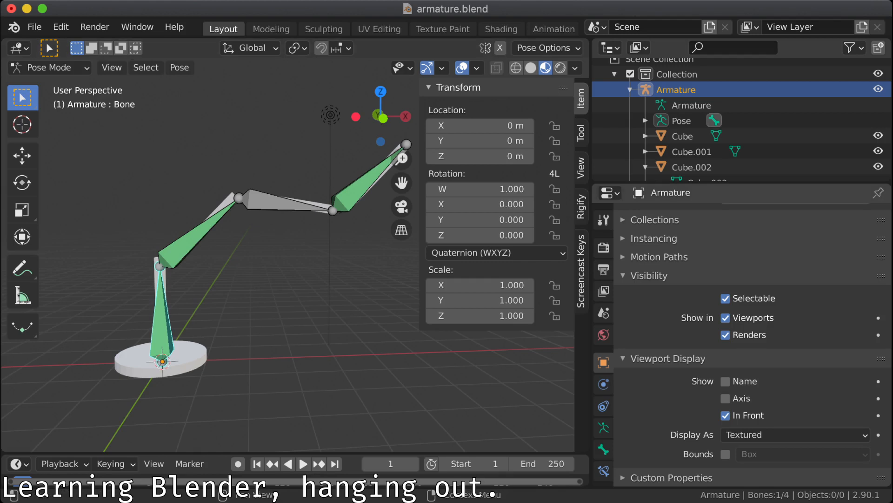
left_click(725, 398)
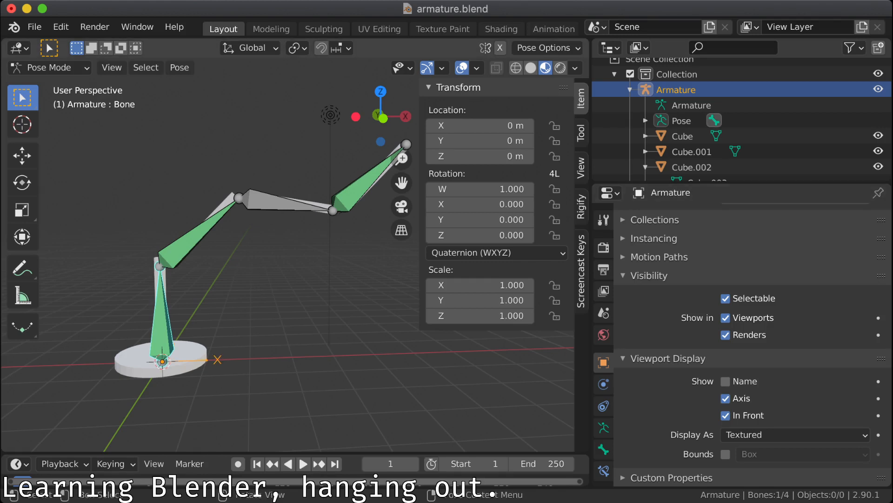
Step: Switch the armature to Object Mode and examine its displayed axes from several angles
middle_click_drag(288, 288, 226, 298)
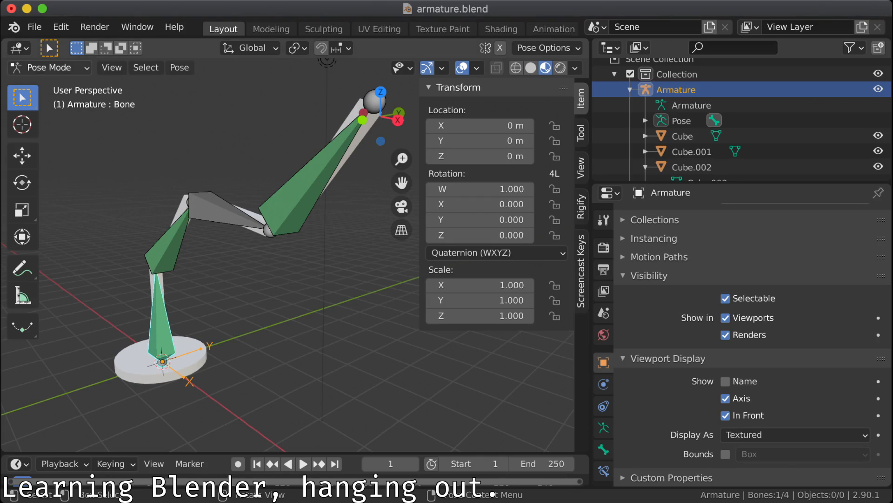
left_click(49, 67)
left_click(46, 86)
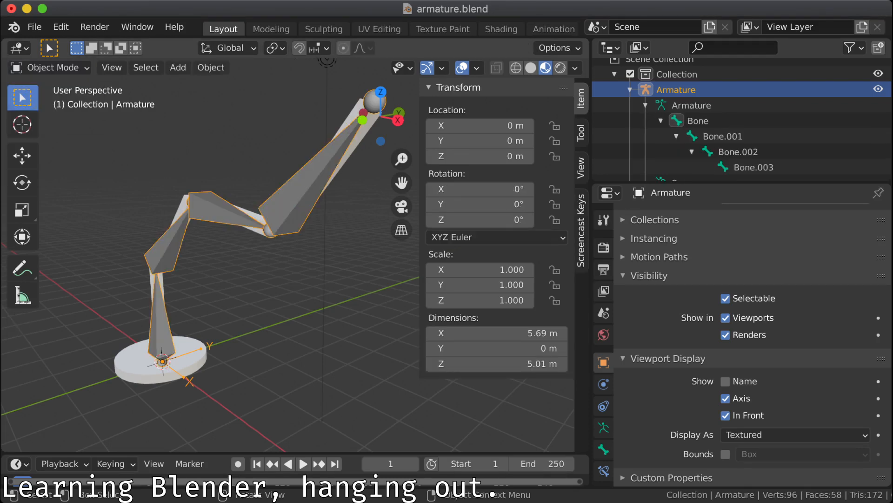
left_click(161, 282)
left_click(161, 303)
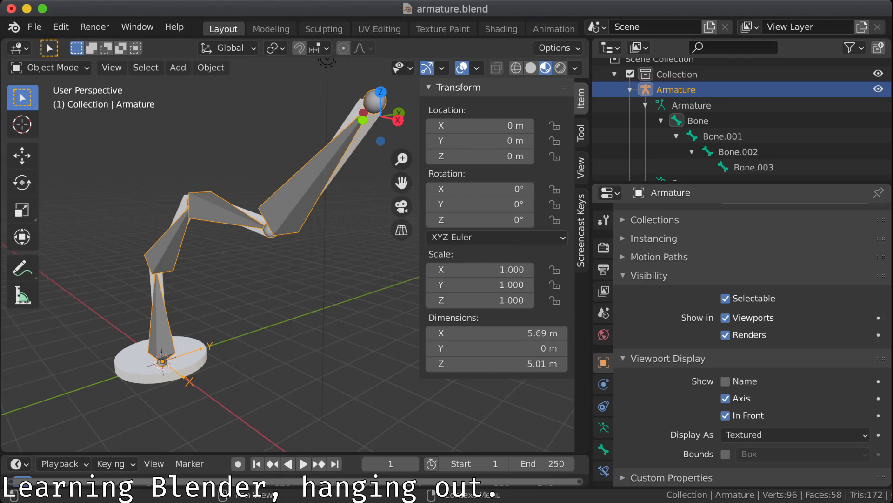
key("super+Tab")
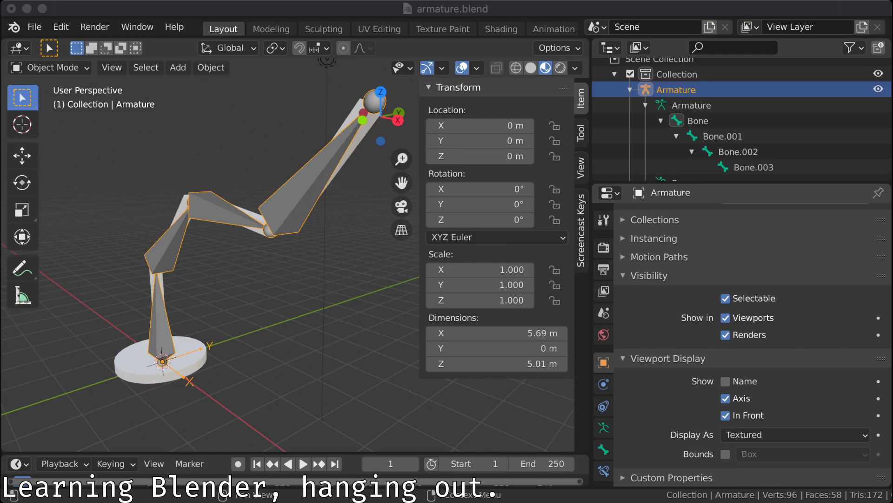
key("super+Tab")
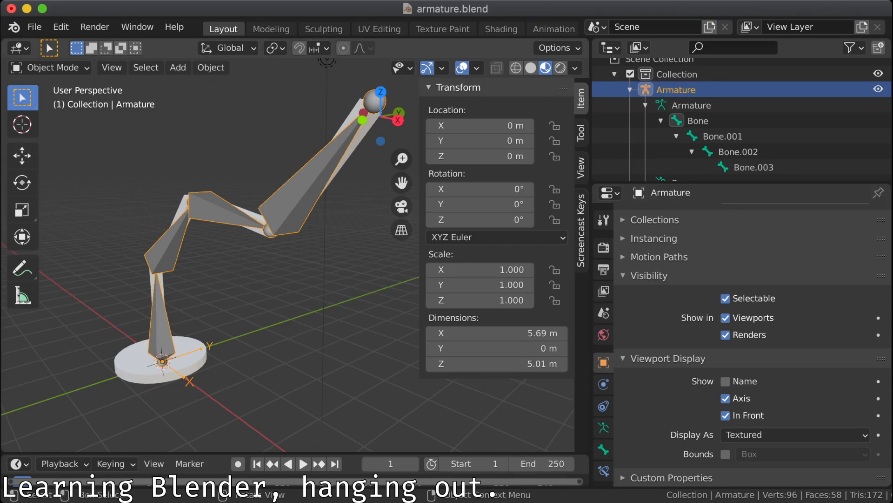
middle_click_drag(223, 261, 346, 251)
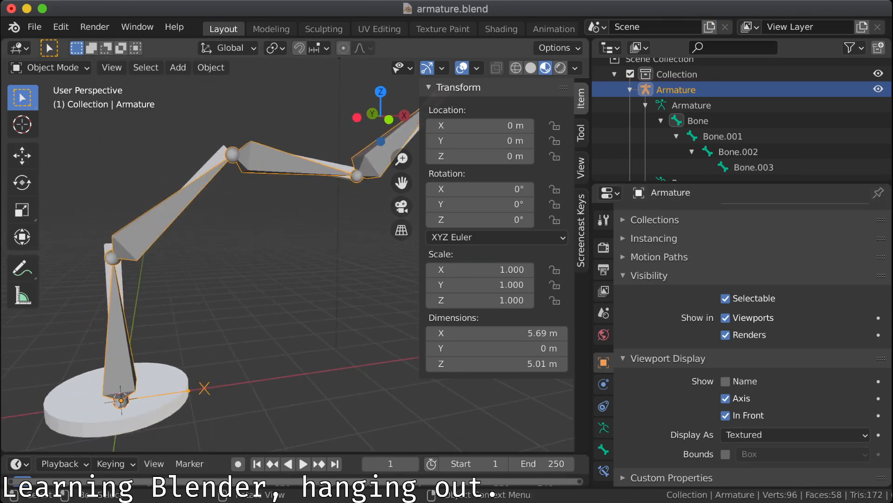
middle_click_drag(223, 261, 265, 274, "shift")
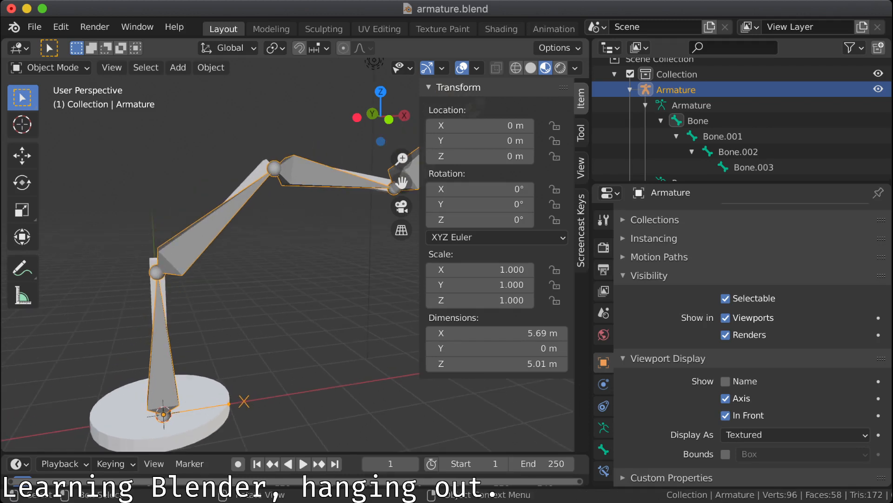
Step: Return the armature to Pose Mode and select the second arm bone
left_click(46, 67)
left_click(54, 117)
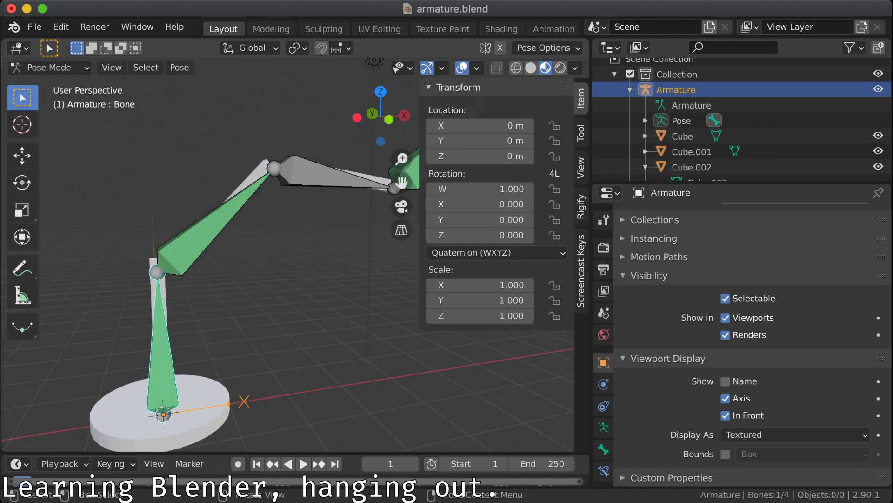
left_click(204, 233)
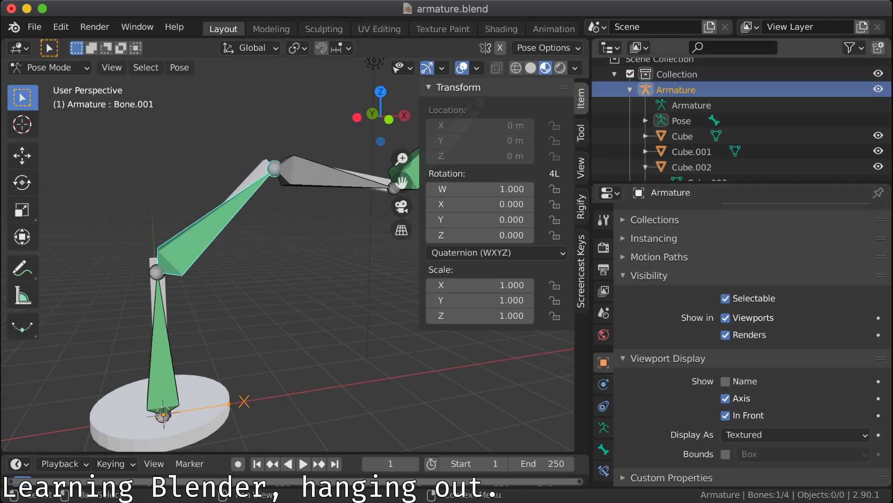
Step: Expand the armature's pose hierarchy in the outliner and select the base bone and its bone data
left_click(645, 121)
left_click(697, 137)
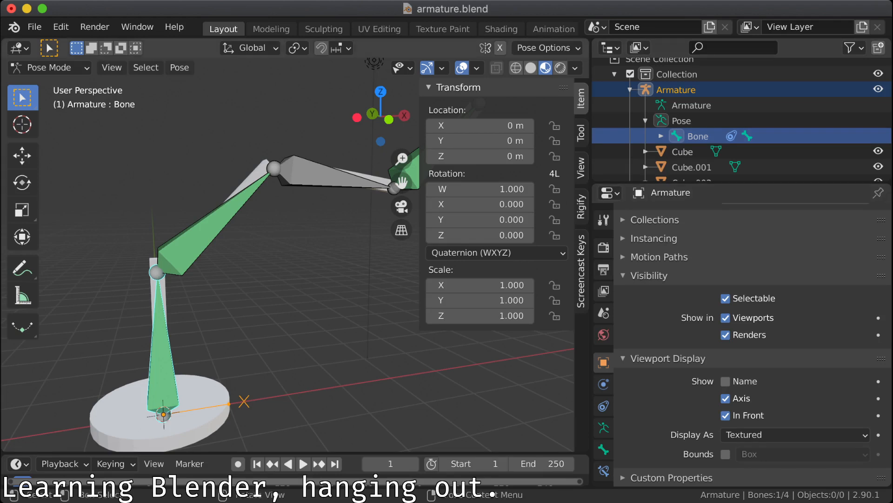
left_click(747, 136)
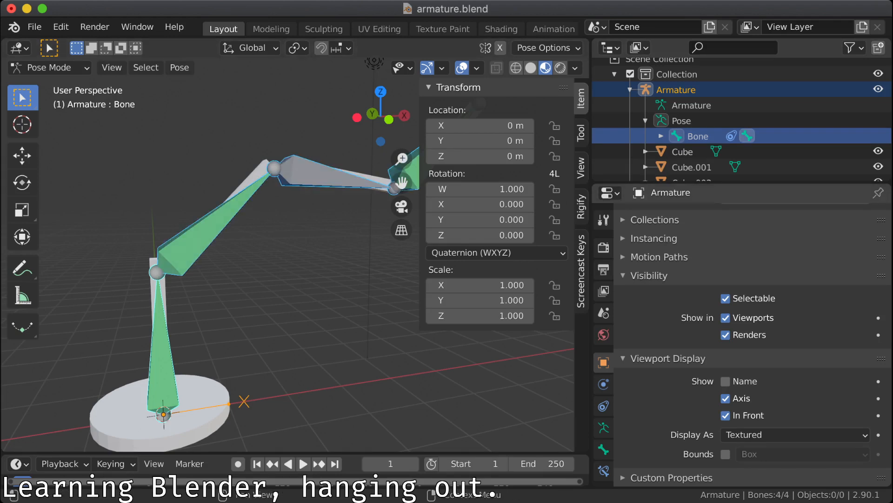
middle_click_drag(288, 270, 191, 273)
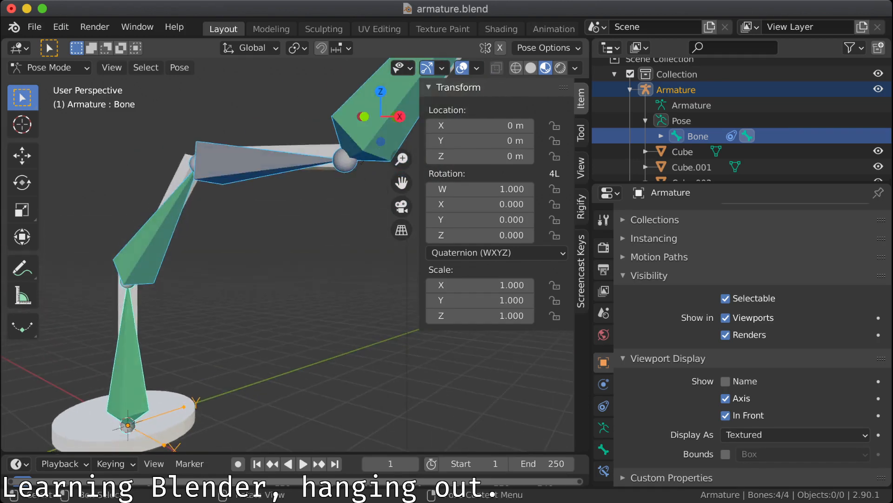
Step: Turn on the Move, Rotate and Scale object gizmos in the viewport
left_click(400, 67)
left_click(442, 67)
left_click(441, 68)
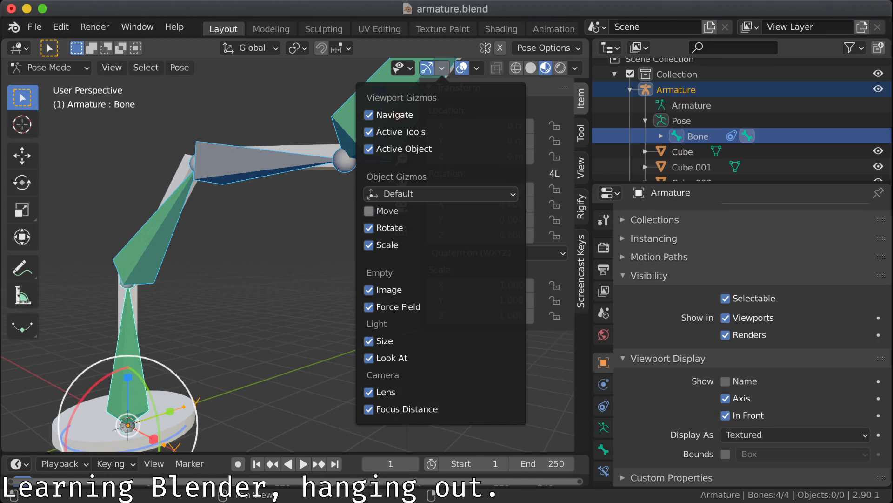
left_click(369, 228)
left_click(369, 245)
left_click_drag(369, 227, 369, 245)
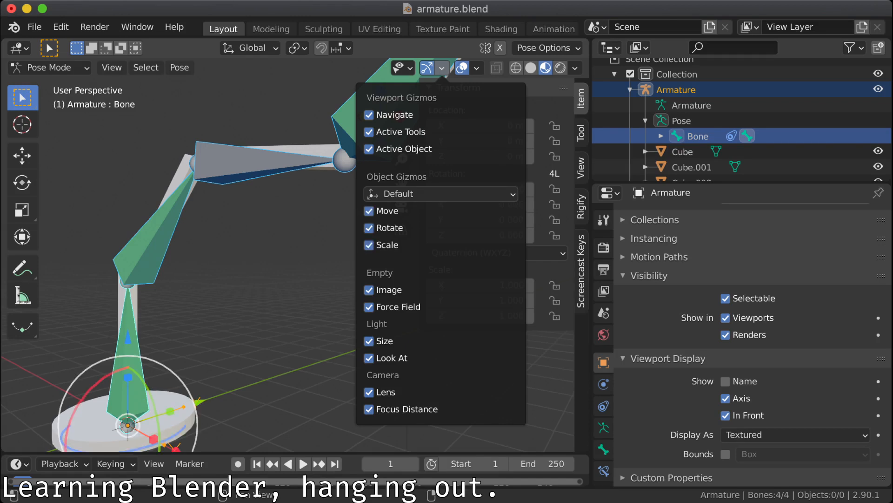
Step: Deselect all bones and select only the base bone
key("alt+a")
middle_click_drag(279, 279, 305, 290)
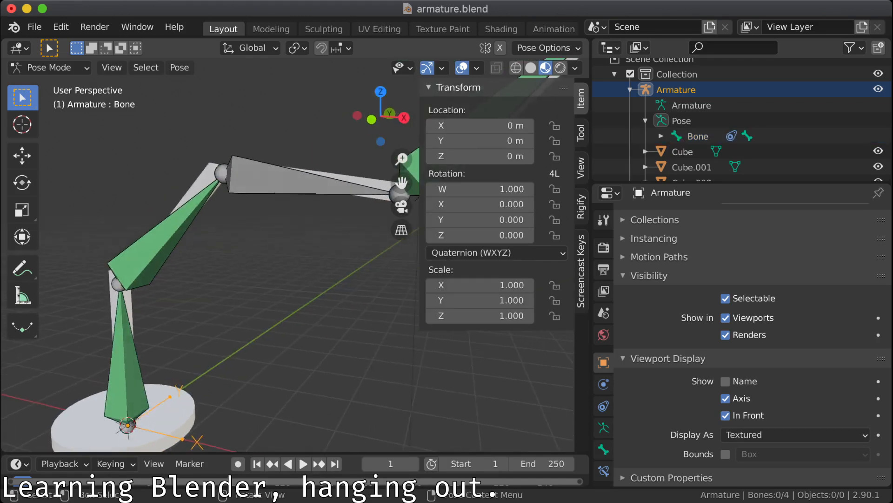
left_click(125, 368)
mouse_move(139, 363)
middle_mouse_down()
mouse_move(70, 361)
mouse_move(138, 355)
middle_mouse_up()
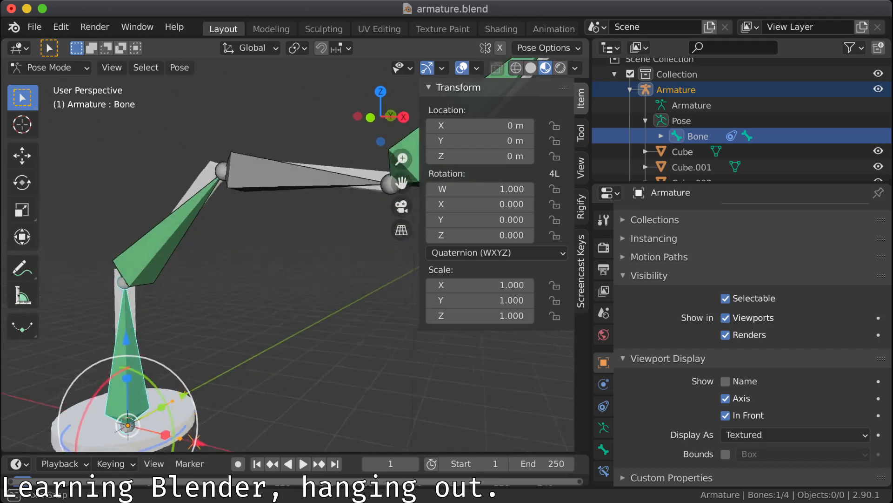
Step: Look through the viewport overlay settings and turn off the Move, Rotate and Scale object gizmos
left_click(477, 68)
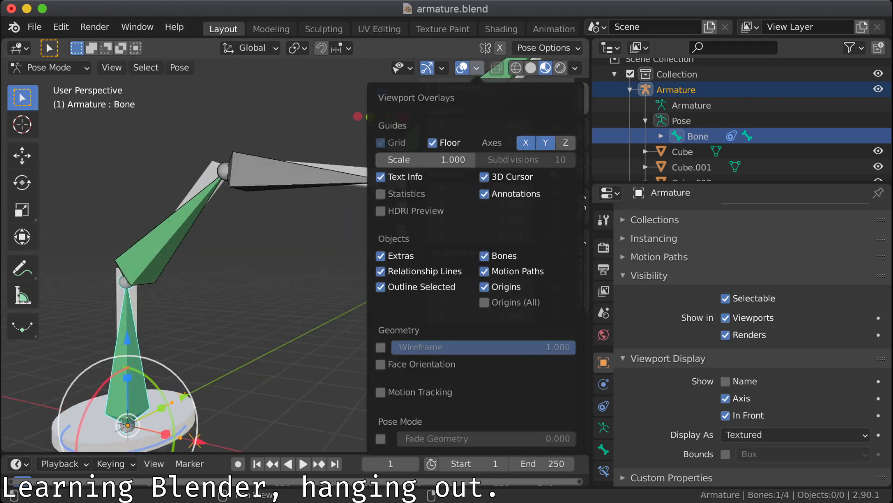
left_click(477, 67)
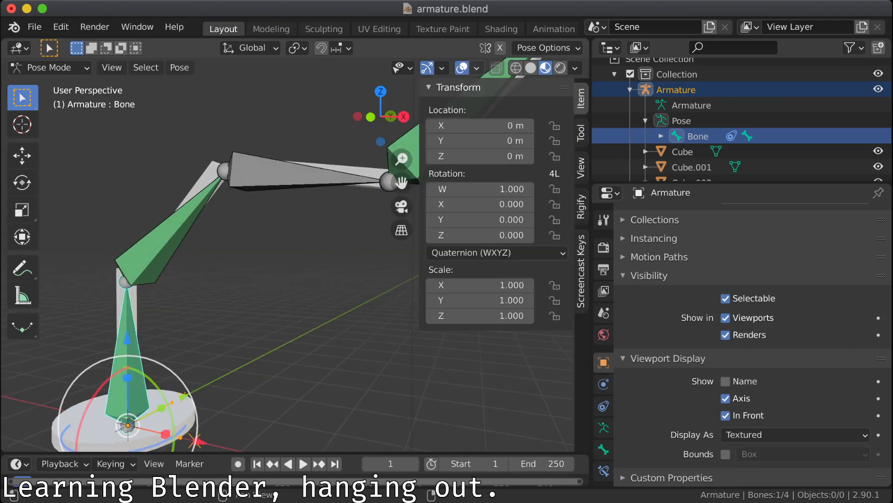
left_click(476, 68)
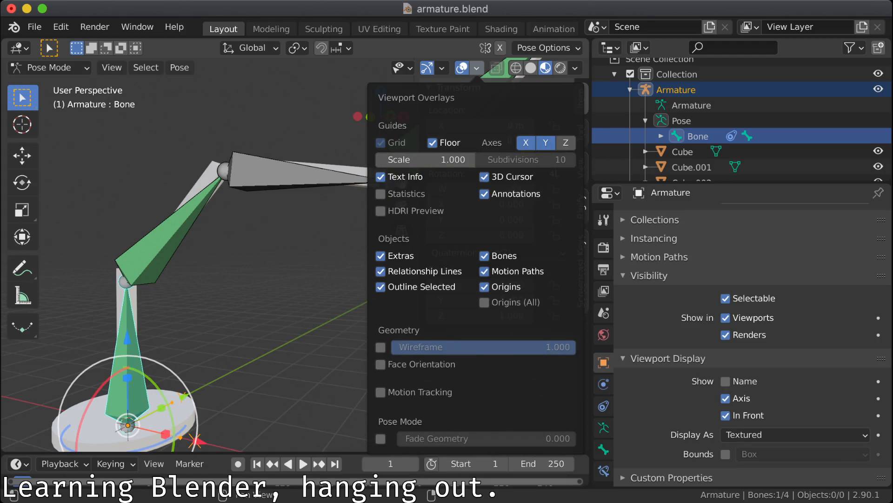
left_click(442, 68)
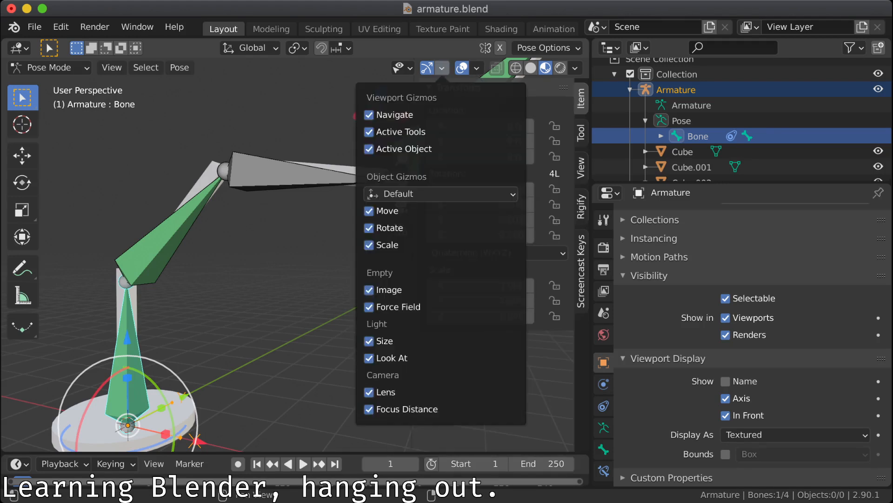
left_click_drag(386, 211, 386, 245)
mouse_move(477, 68)
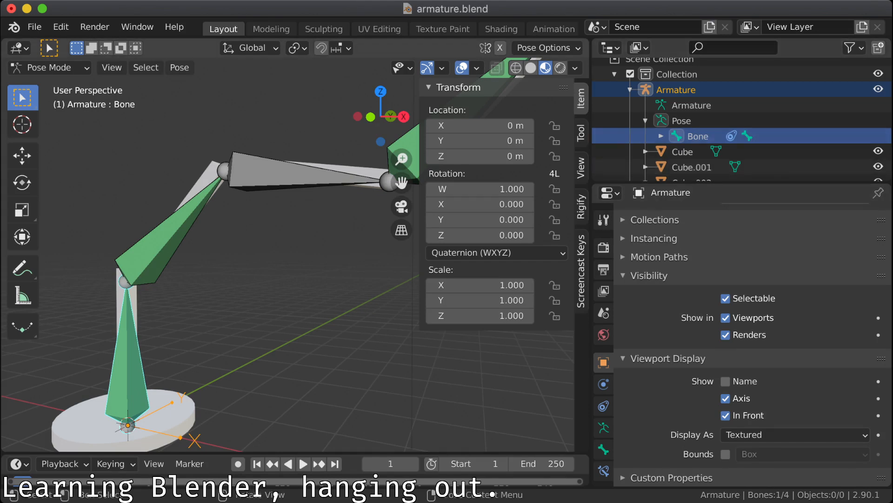
Step: Open the base bone's Limit Rotation constraint and choose Local Space as the owner space
middle_click_drag(260, 251, 315, 184)
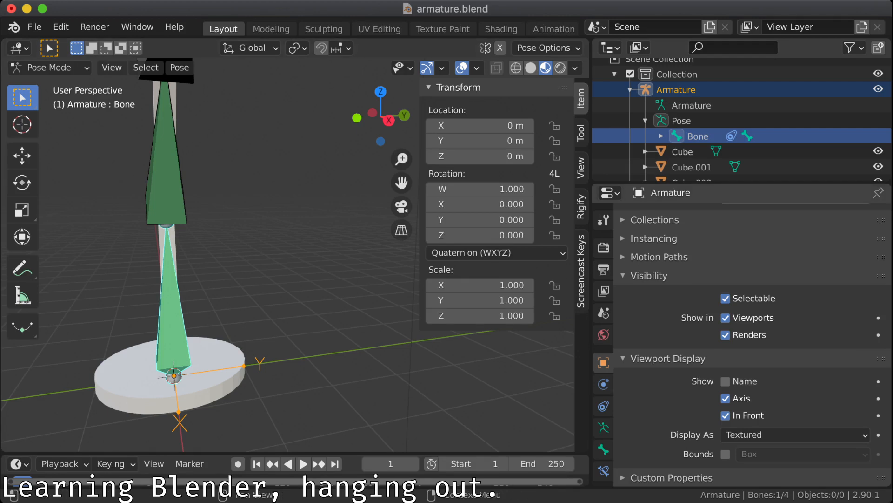
left_click(603, 471)
left_click(744, 390)
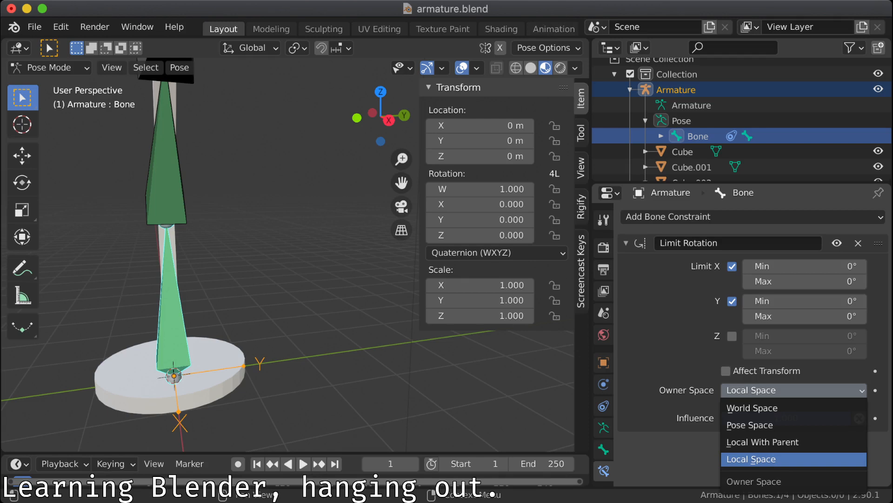
left_click(763, 459)
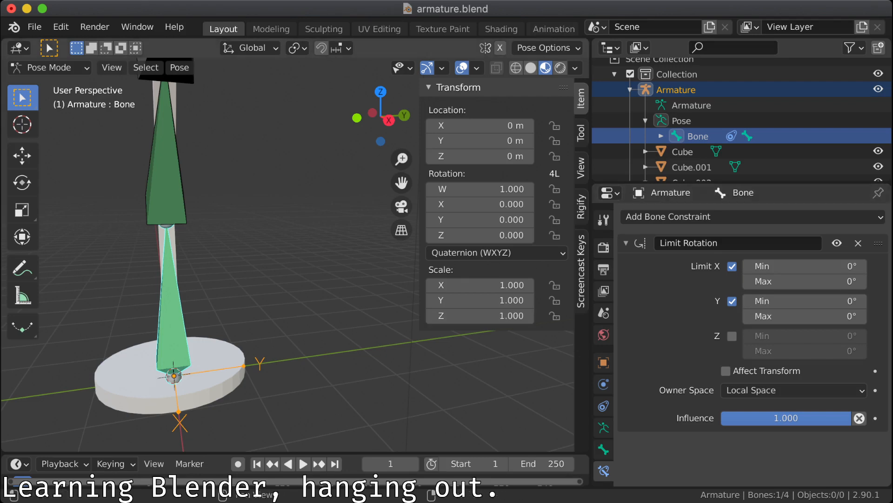
Step: Enable the base bone's Z rotation limit, test it with a free rotation and cancel the rotation
left_click(732, 336)
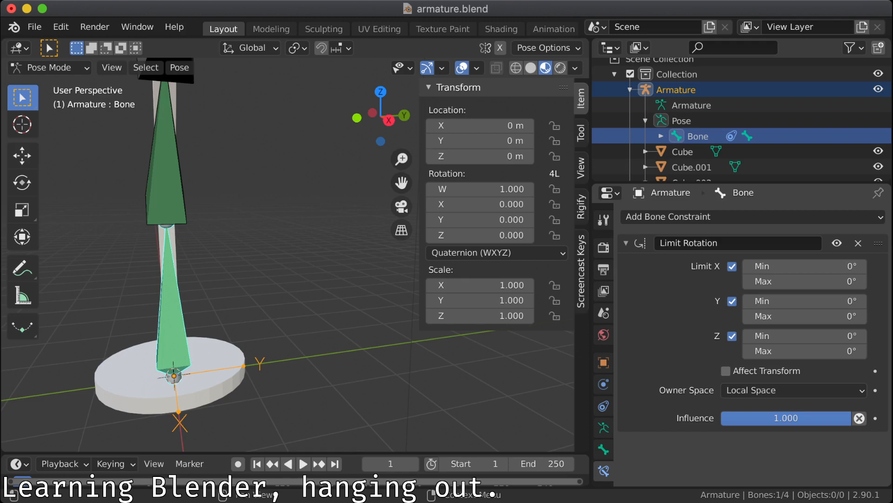
key("alt+a")
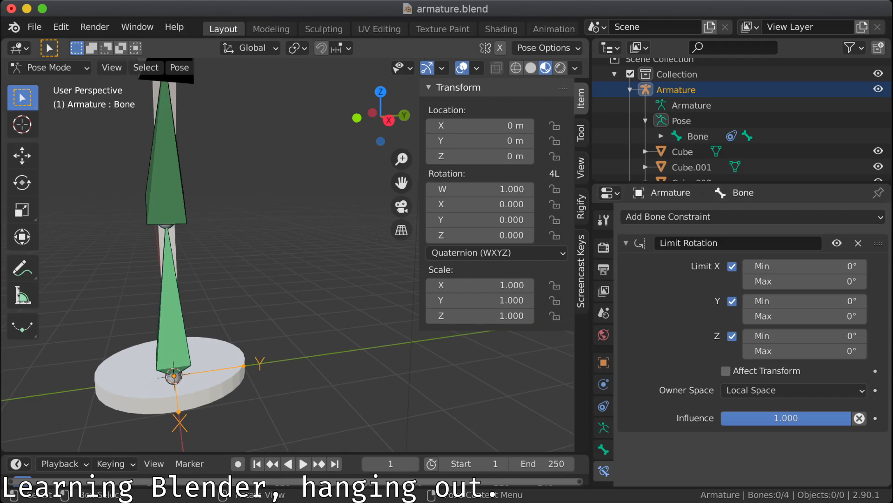
left_click(173, 326)
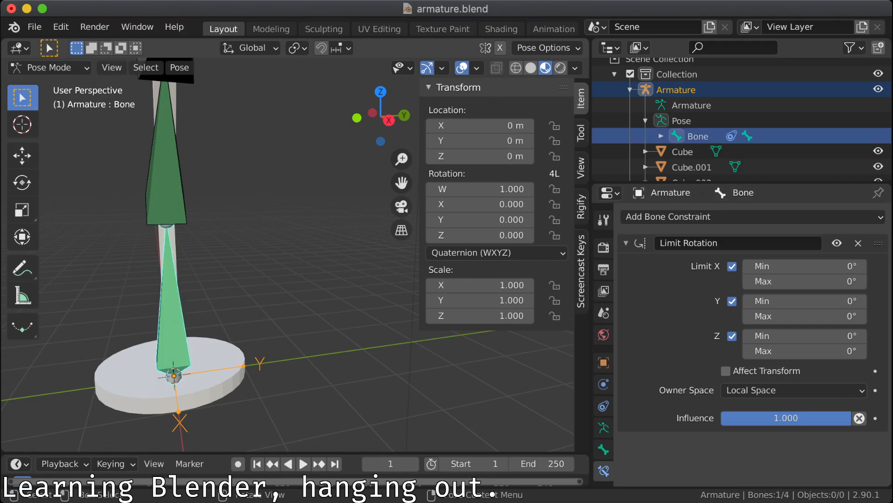
key("r")
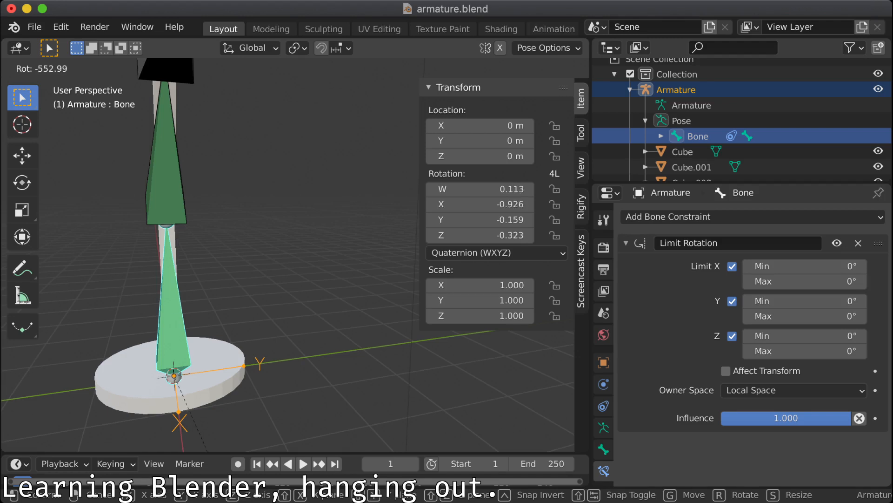
key("Escape")
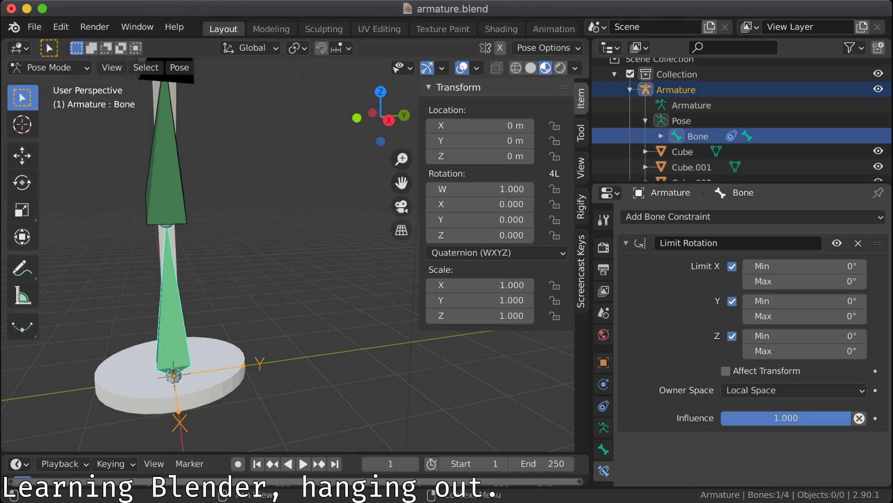
Step: Disable the base bone's Z rotation limit and rotate the bone freely to test the X and Y limits
left_click(732, 336)
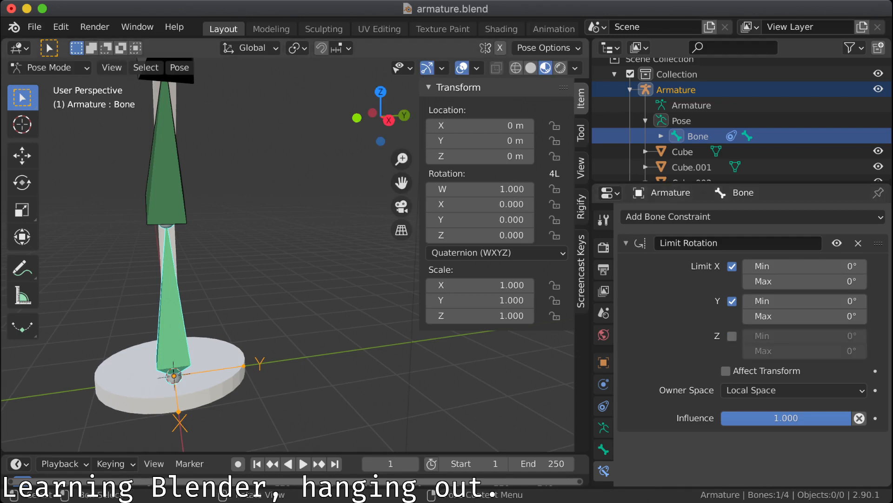
key("r")
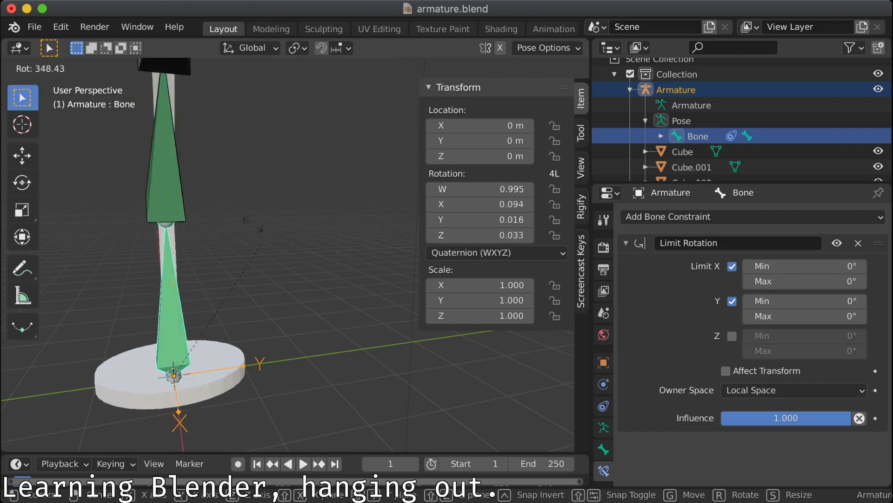
left_click(211, 140)
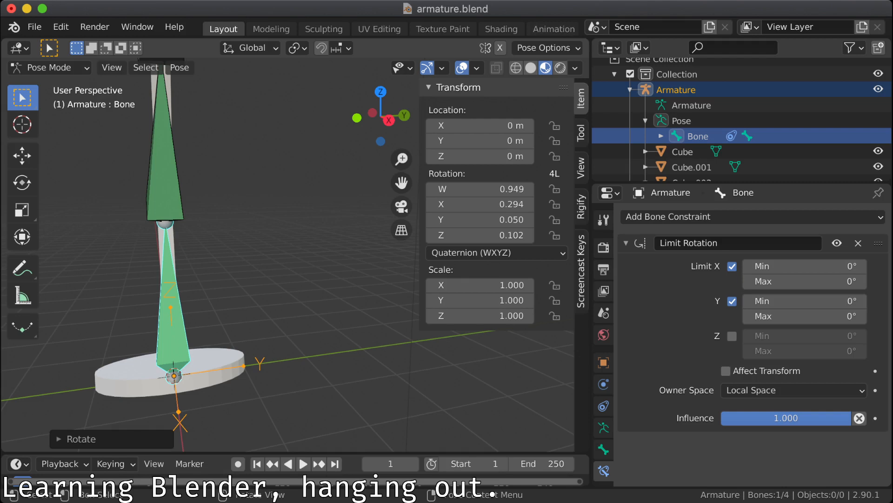
right_click(288, 335)
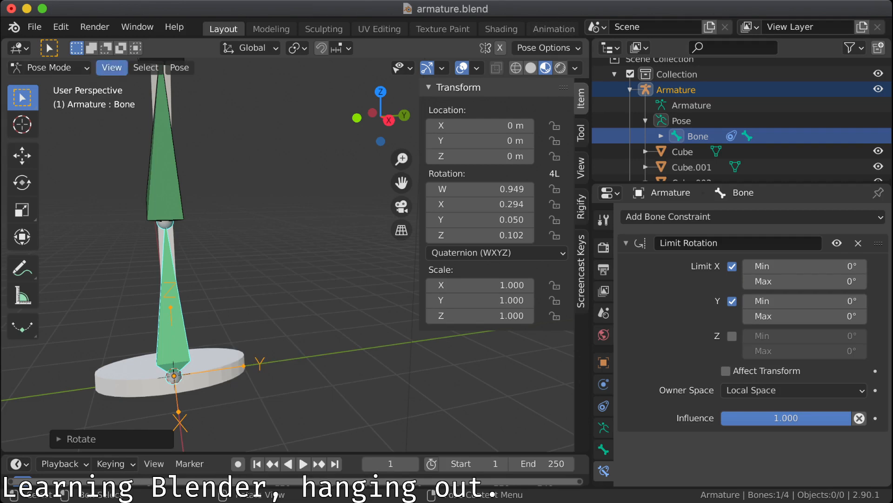
left_click(111, 67)
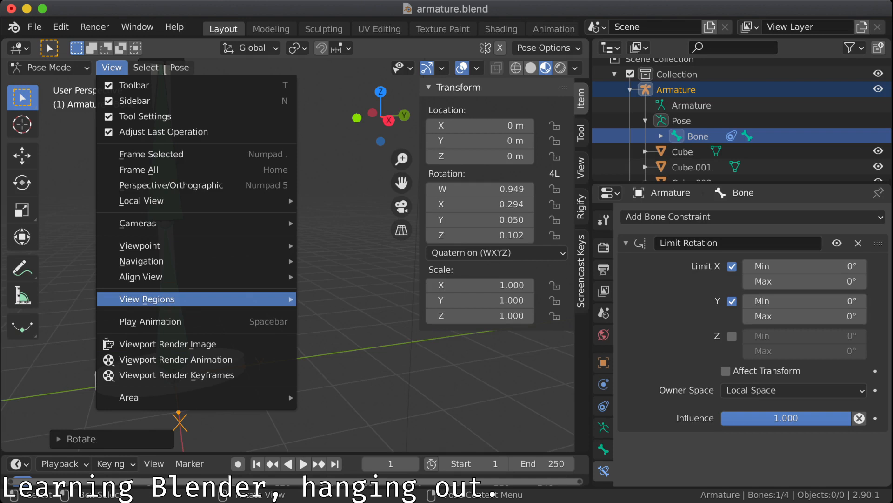
mouse_move(140, 276)
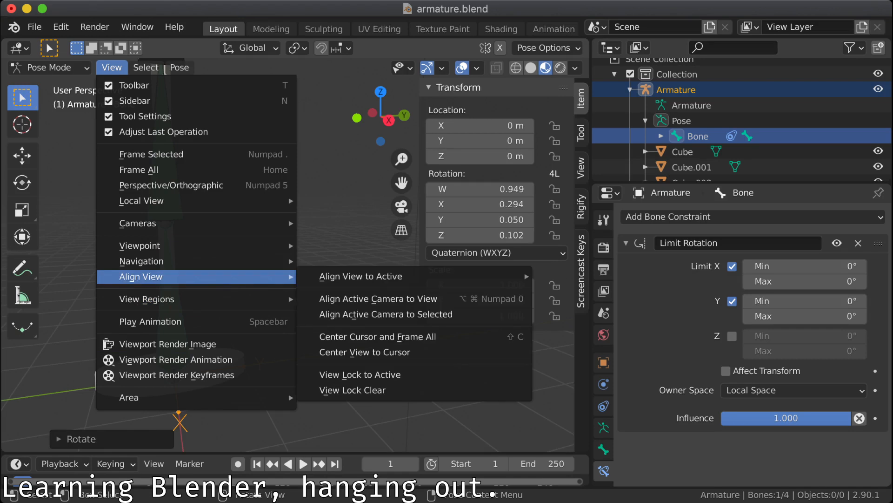
mouse_move(139, 261)
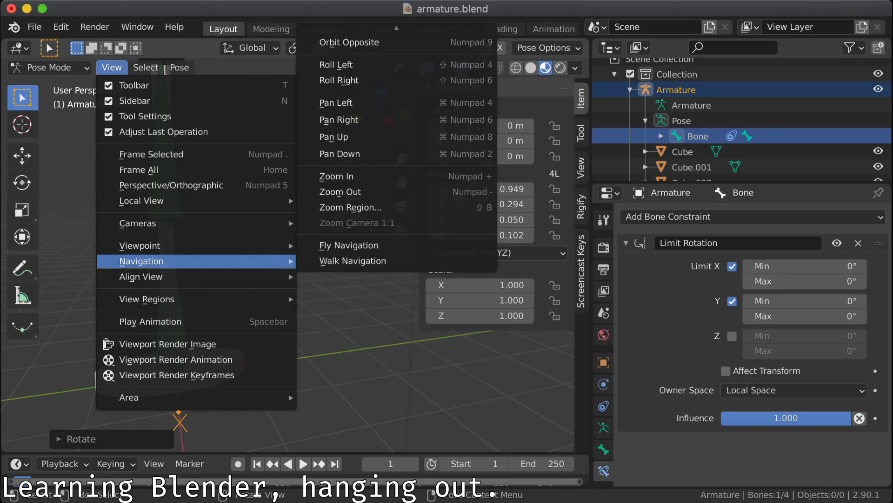
mouse_move(140, 245)
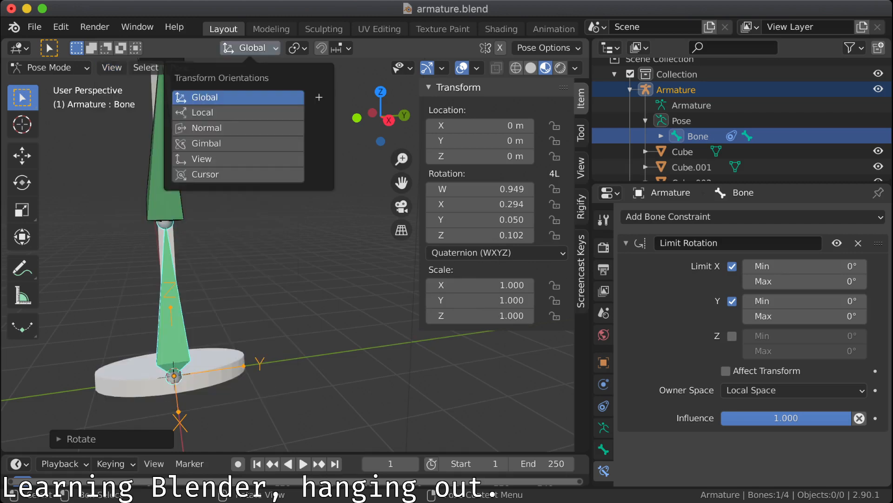
Step: Try the Local transform orientation and return to Global
left_click(237, 112)
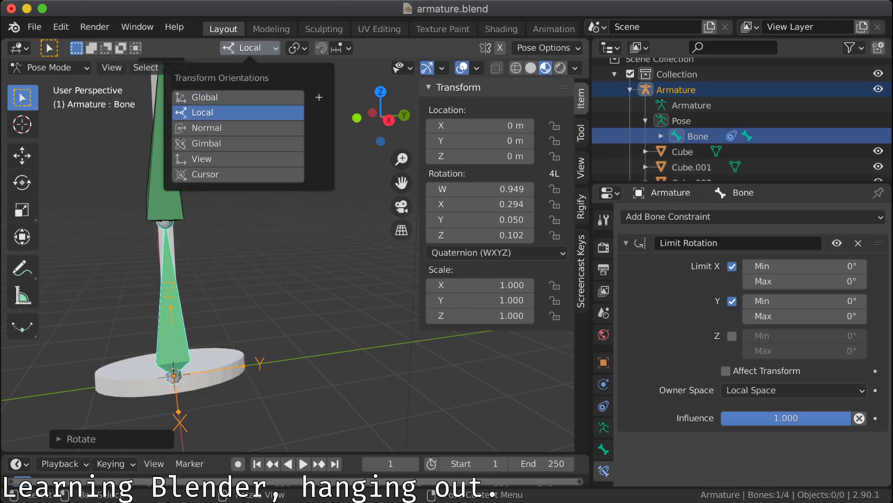
left_click(205, 96)
left_click(342, 48)
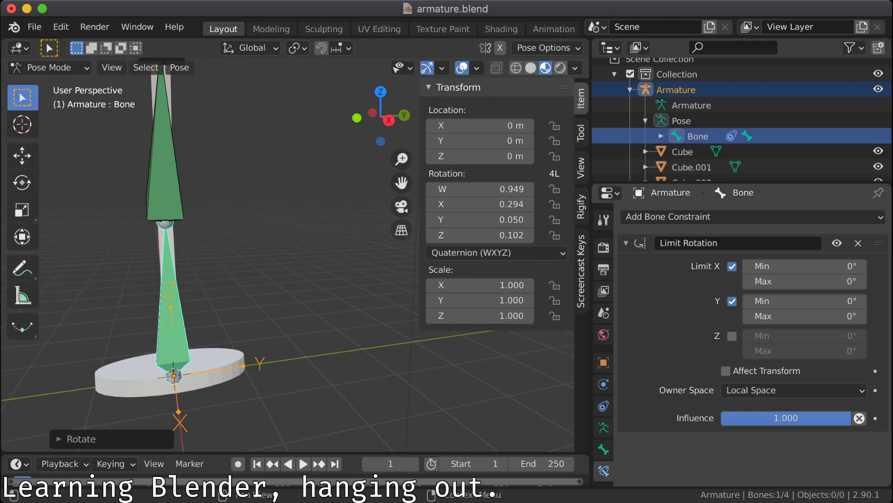
Step: Turn off the armature's Axis display in its object viewport display settings and set Display As to Solid
left_click(603, 362)
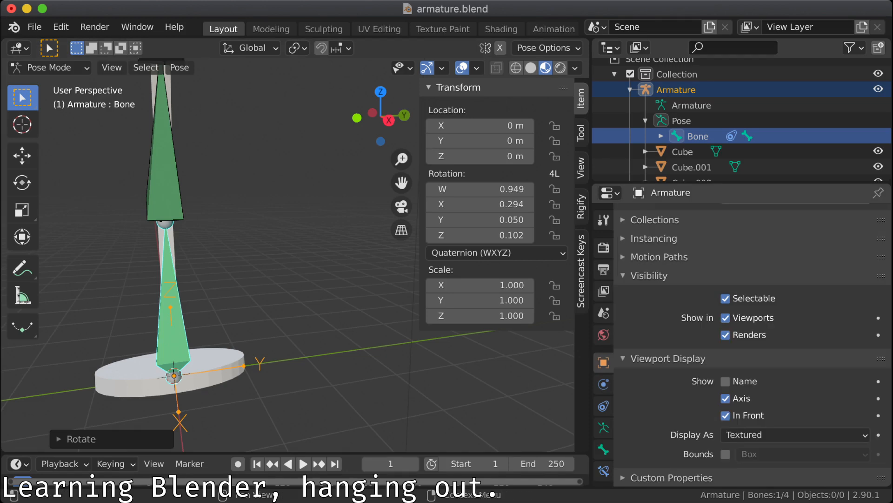
left_click(726, 398)
left_click(725, 381)
left_click(768, 434)
left_click(741, 416)
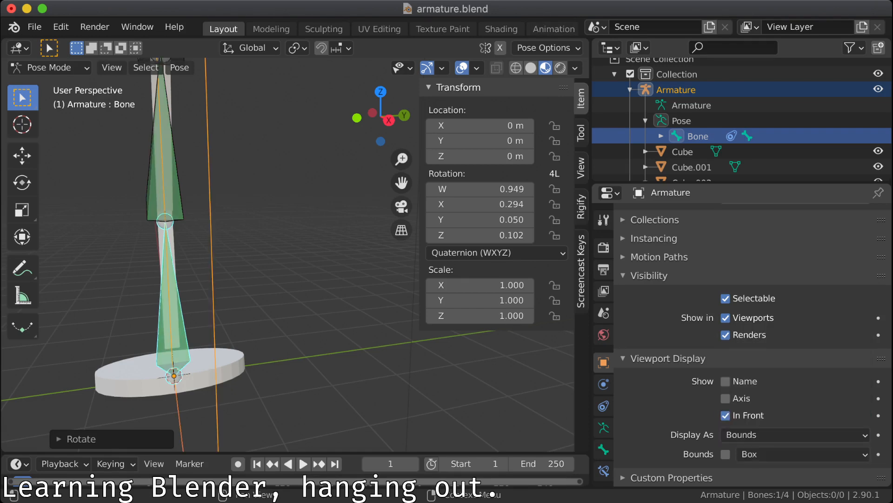
left_click(768, 435)
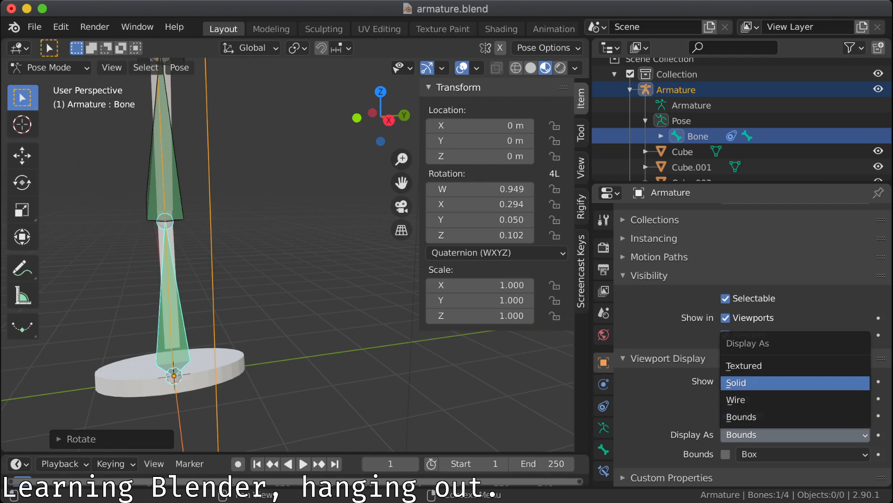
left_click(740, 383)
left_click(726, 415)
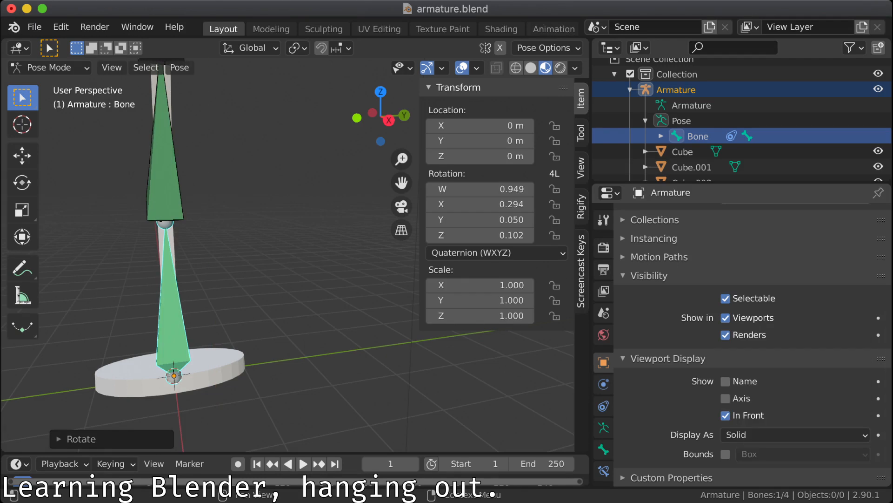
left_click(655, 220)
left_click(655, 220)
key("super+Tab")
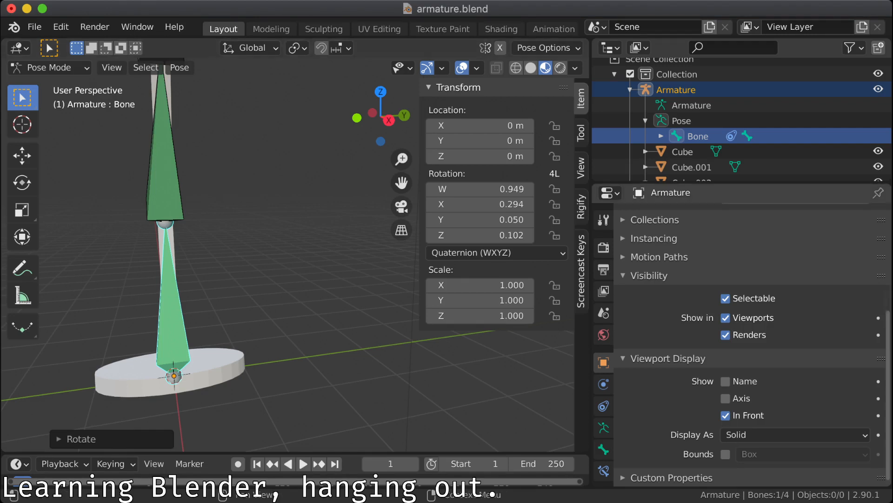
Step: Clear the base bone's rotation to return it to its rest pose
middle_click_drag(233, 251, 360, 249)
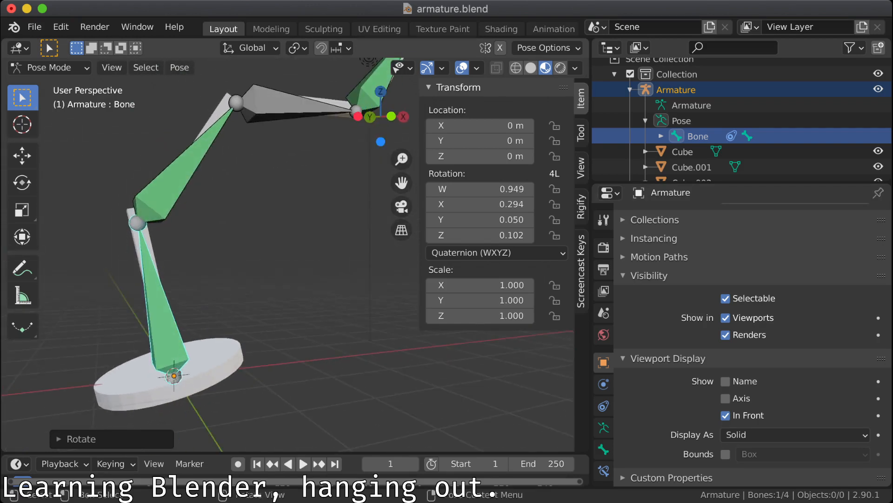
key("alt+r")
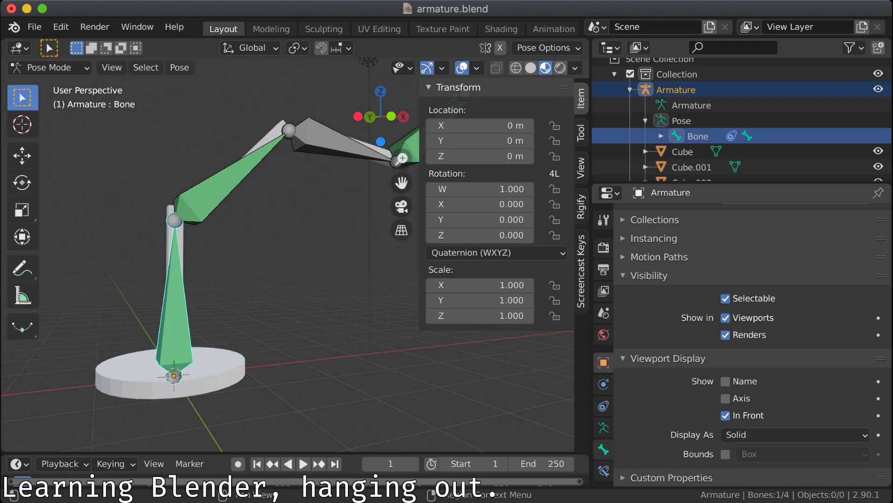
Step: Toggle the armature's Axis display on and off with the base bone and the second bone selected to compare the axes
left_click(604, 449)
left_click(604, 362)
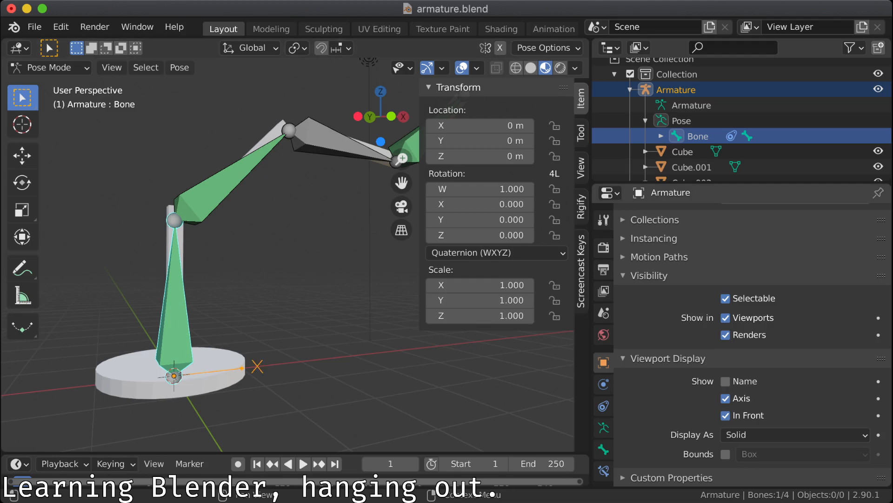
left_click(725, 398)
left_click(725, 398)
left_click(218, 192)
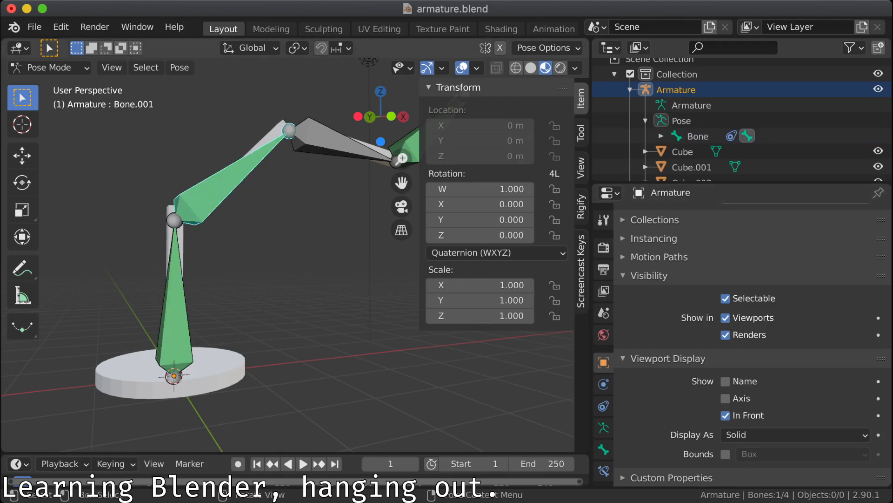
left_click(725, 398)
left_click(726, 398)
left_click(725, 398)
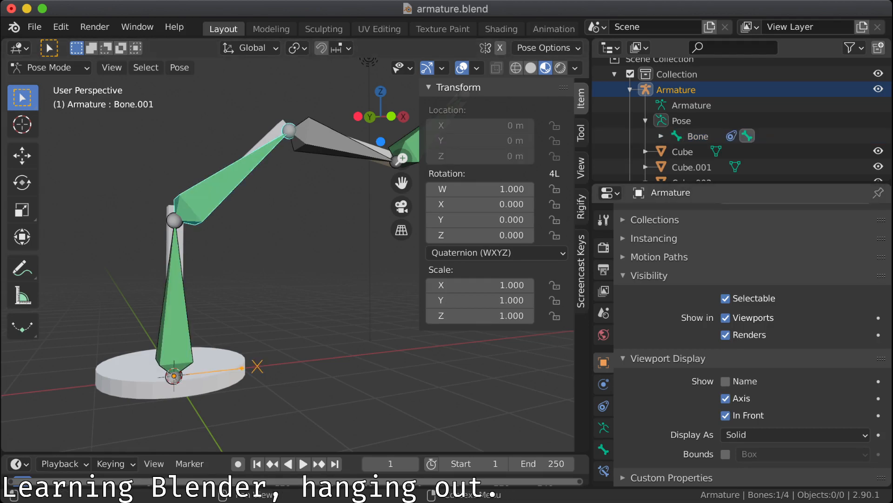
left_click(725, 398)
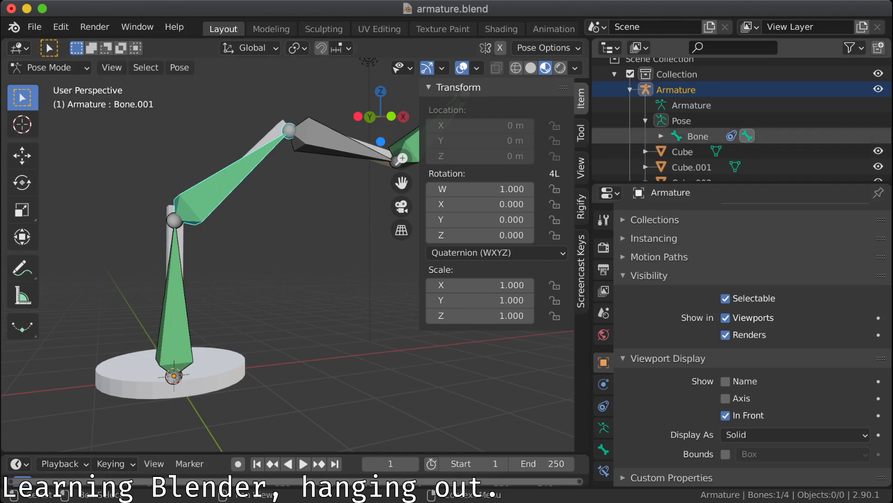
Step: Switch the armature to Edit Mode and look through the context options of its data in the outliner
key("Tab")
right_click(691, 106)
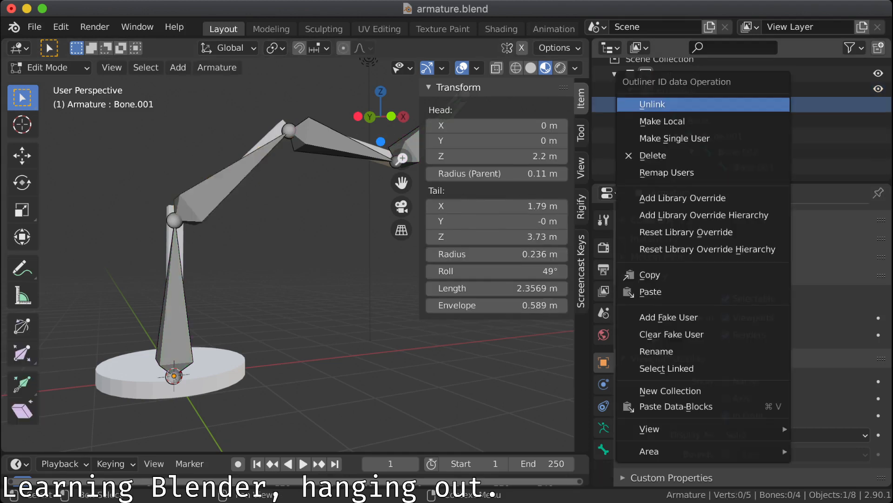
mouse_move(652, 429)
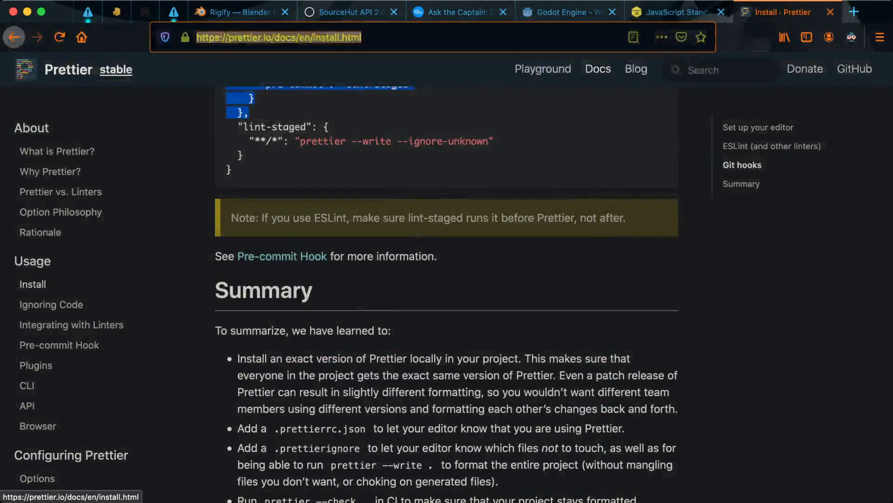
Step: Switch to the Firefox browser, search the web for "blender 2.9 armature axis" and look through the results
key("super+t")
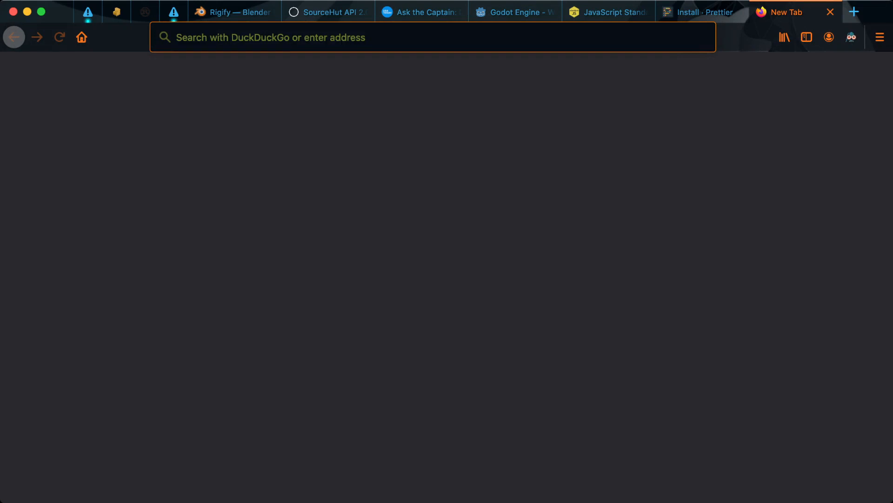
type("blender 2.9 ")
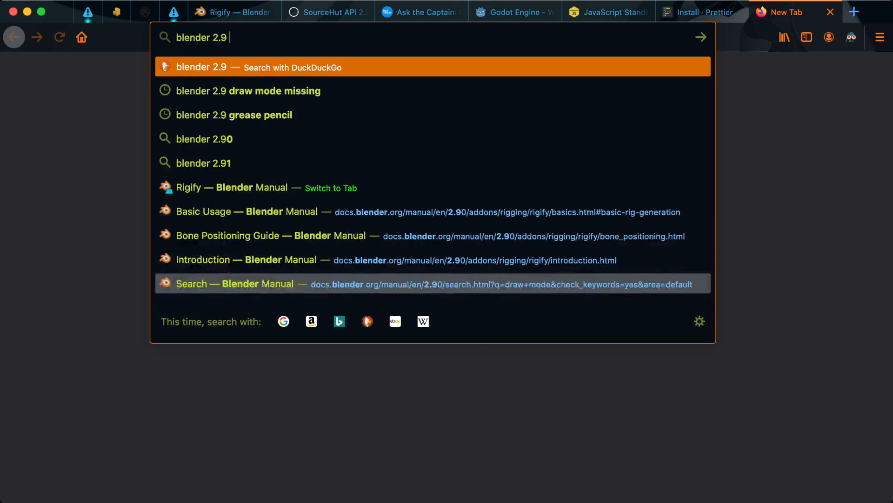
type("armature")
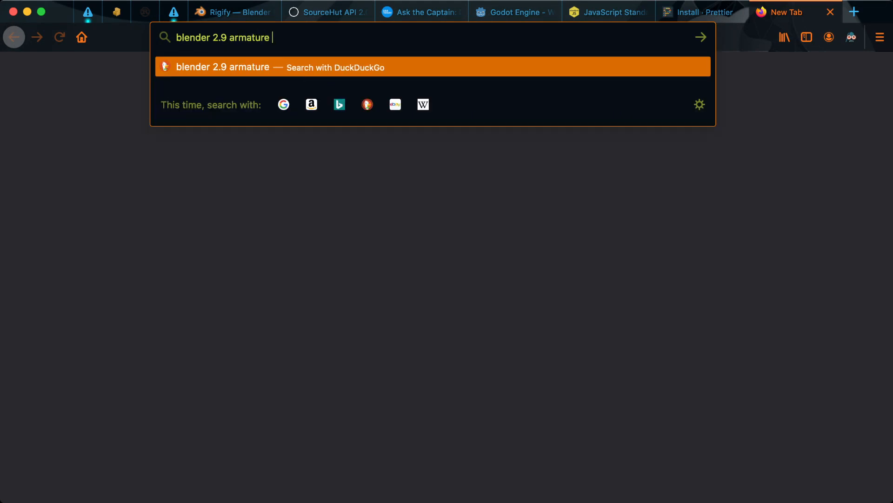
type(" axis")
key("Return")
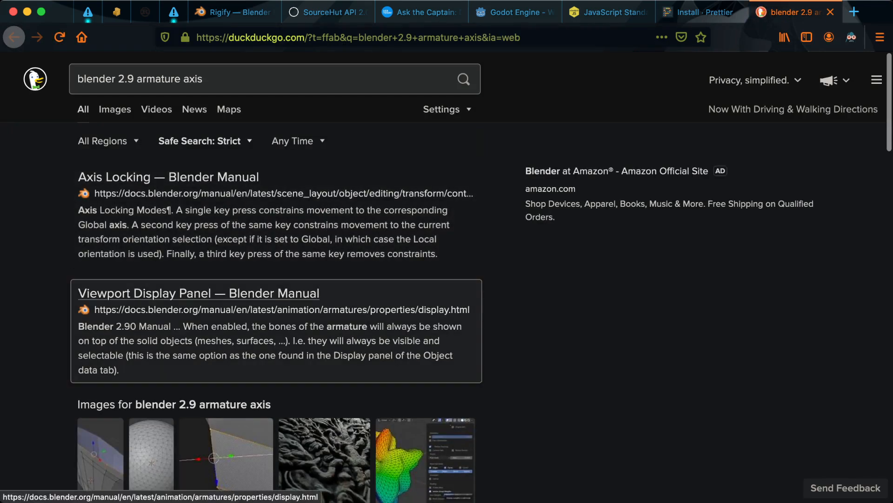
scroll(277, 325, "down", 3)
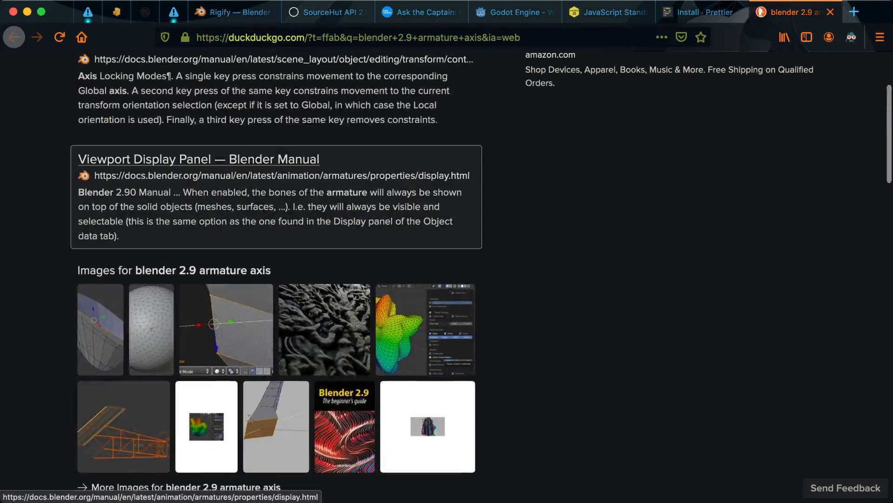
scroll(276, 209, "down", 6)
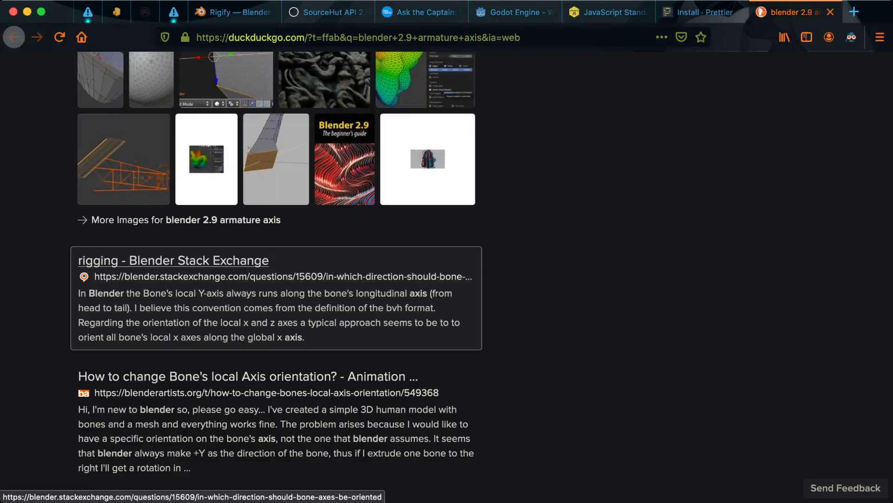
scroll(186, 260, "up", 9)
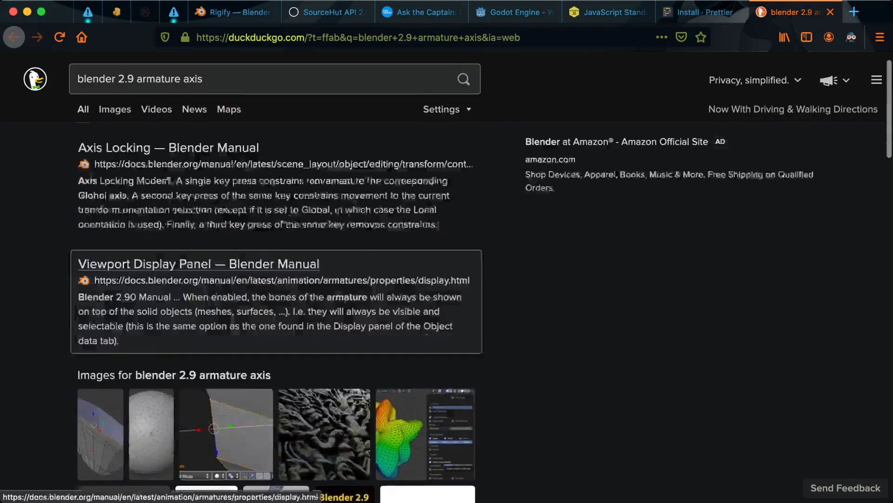
Step: Refine the web search to "blender 2.9 armature view local axis" and scan the results
type("local")
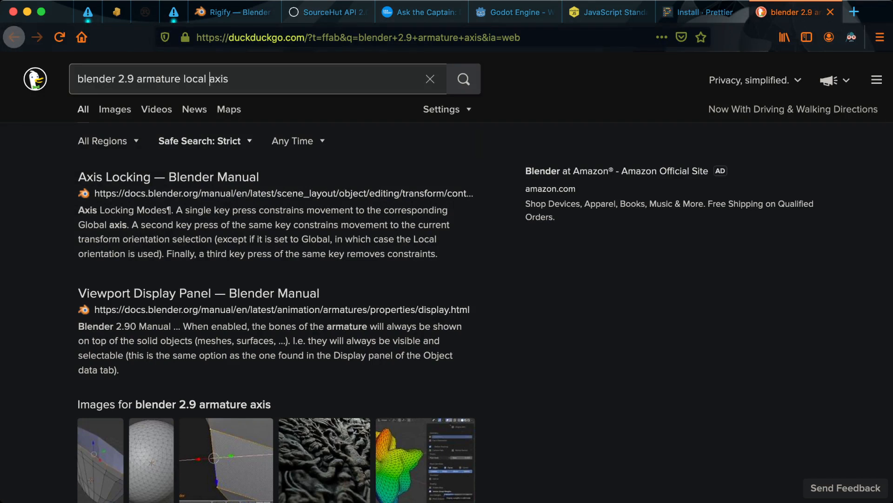
key("Left")
key("Left")
key("Left")
key("Left")
key("Left")
key("Left")
type("view")
key("Return")
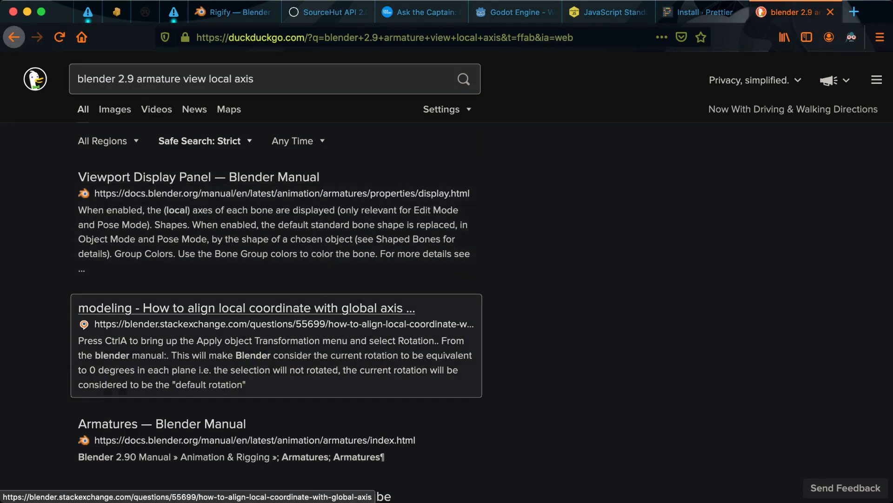
scroll(279, 386, "down", 2)
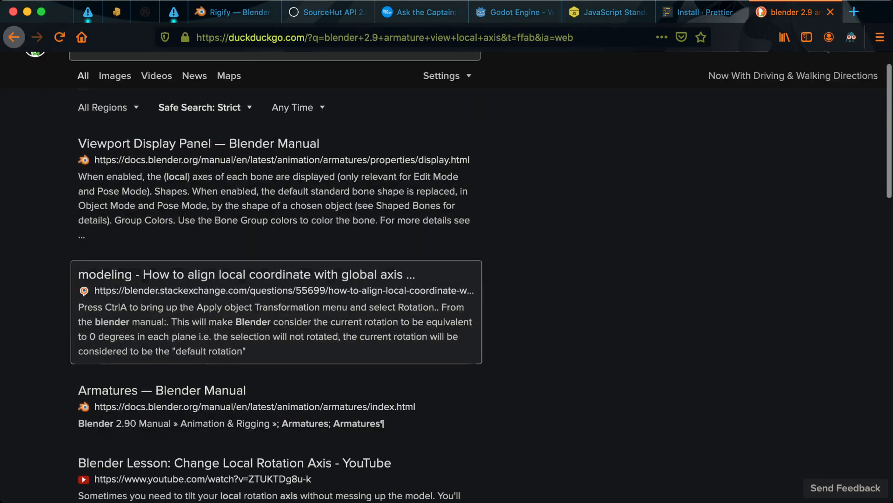
Step: Open the Blender Manual's Viewport Display Panel page for armatures and read down to the Show options on bone axes
left_click(199, 143)
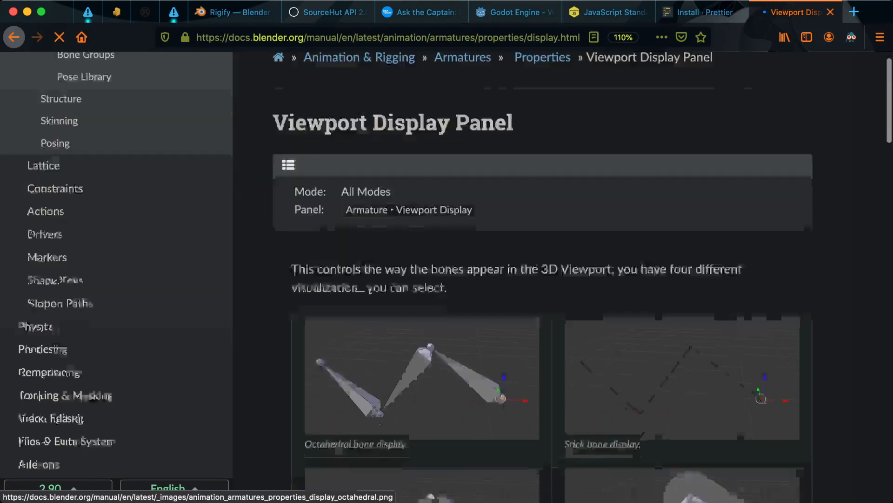
scroll(419, 419, "down", 3)
scroll(419, 437, "down", 5)
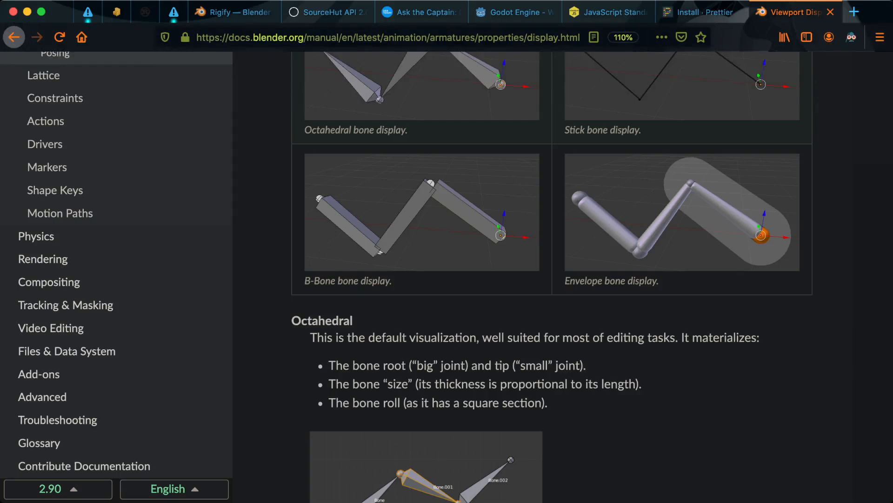
scroll(551, 279, "down", 6)
scroll(551, 279, "down", 4)
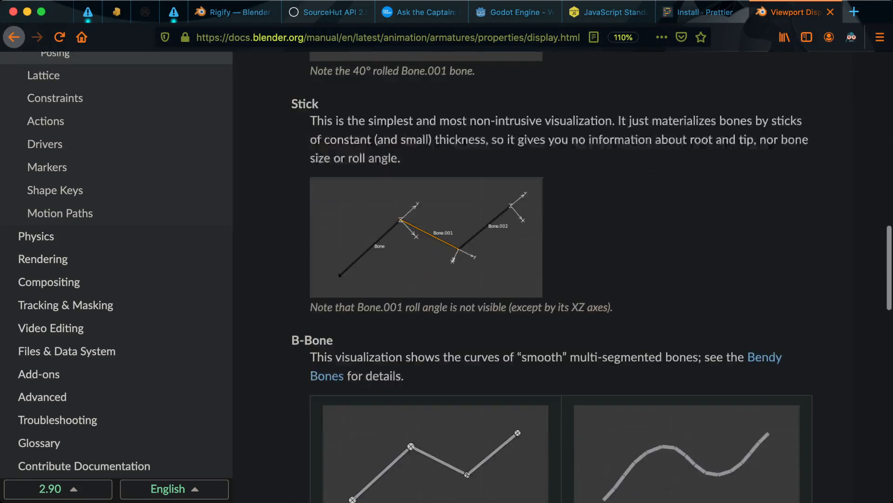
scroll(552, 279, "down", 5)
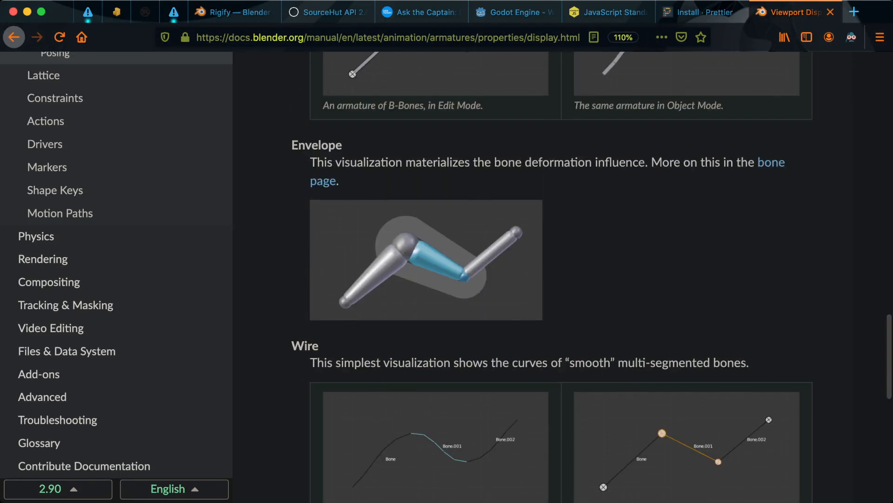
scroll(552, 279, "down", 5)
scroll(551, 279, "down", 2)
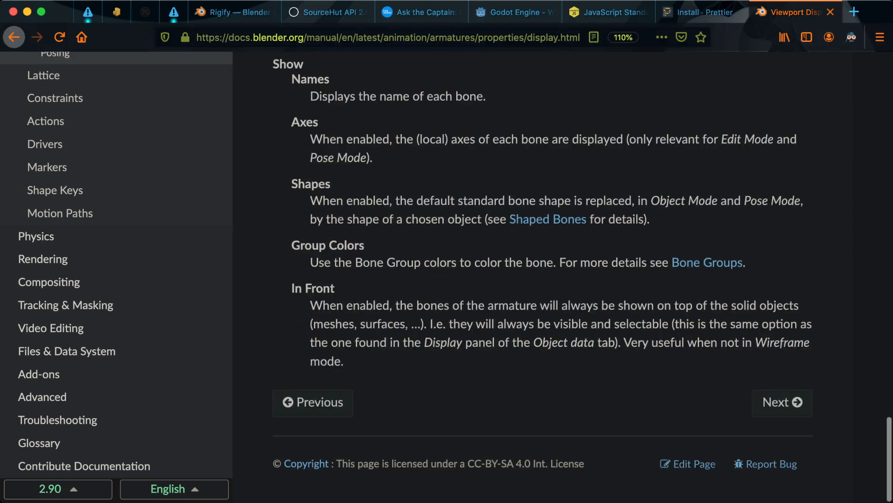
Step: Open the manual's Posing section for armatures and read through its Introduction page, including the Visualization part
scroll(116, 279, "up", 10)
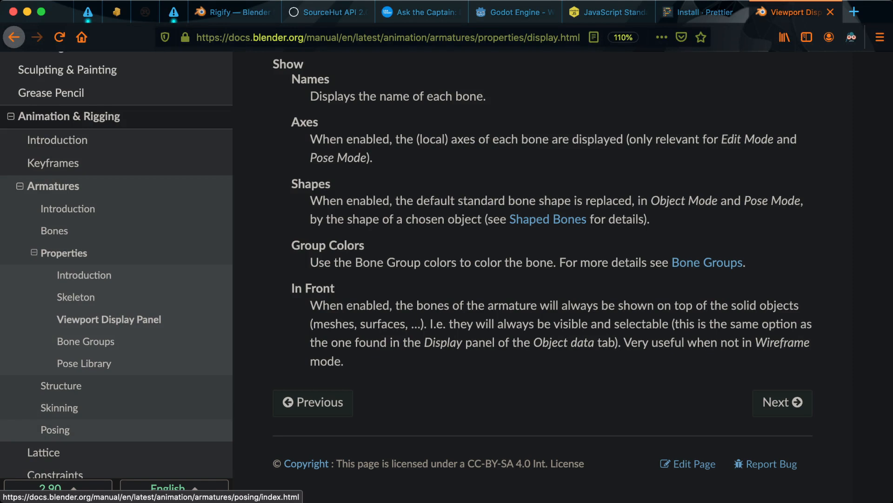
left_click(55, 430)
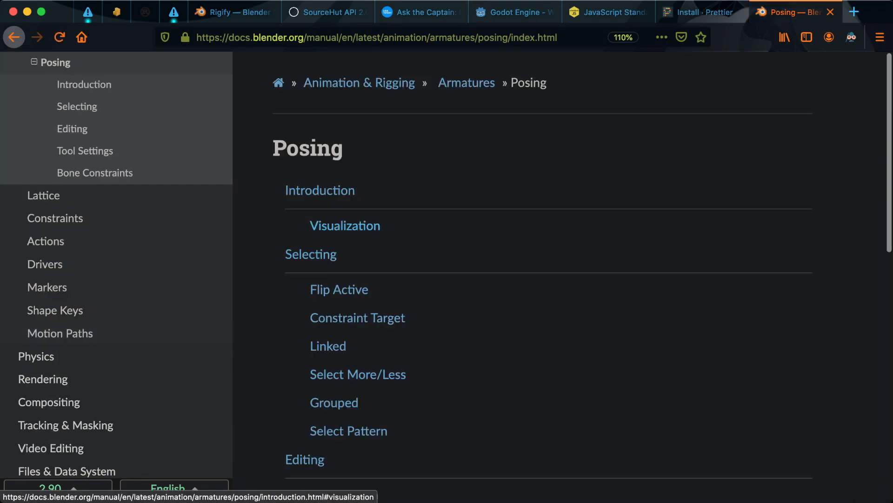
scroll(344, 367, "down", 10)
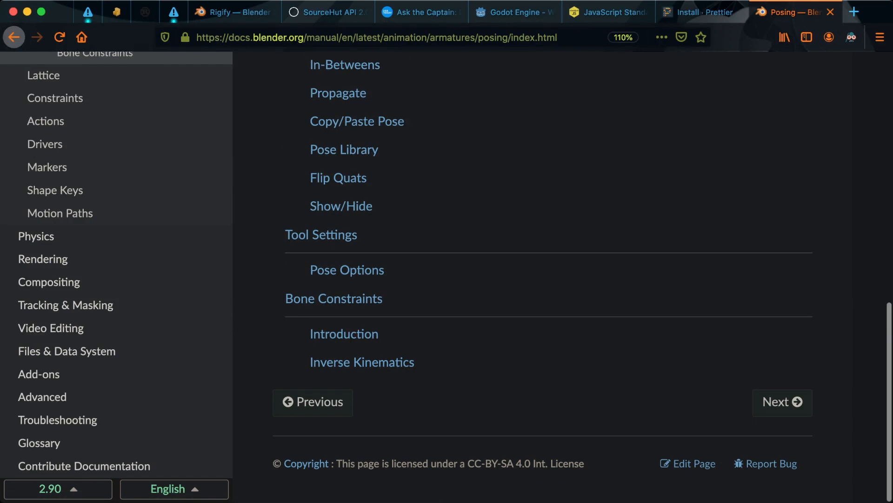
left_click(782, 402)
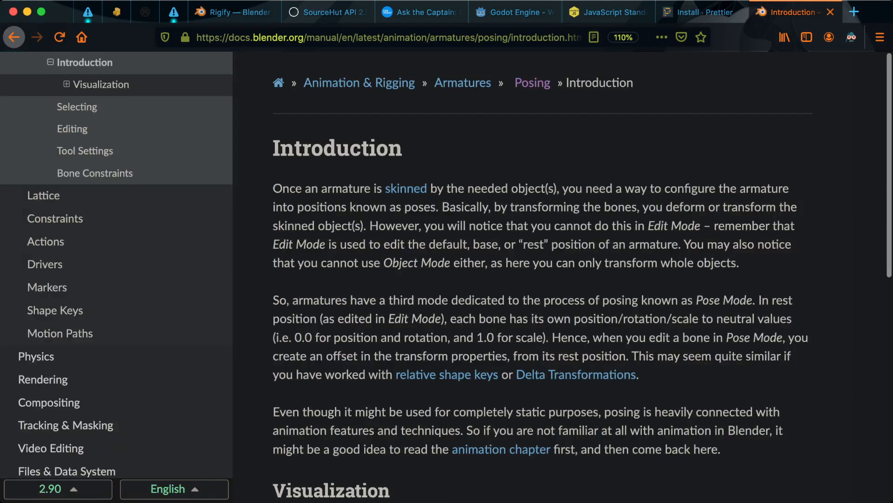
scroll(413, 263, "down", 10)
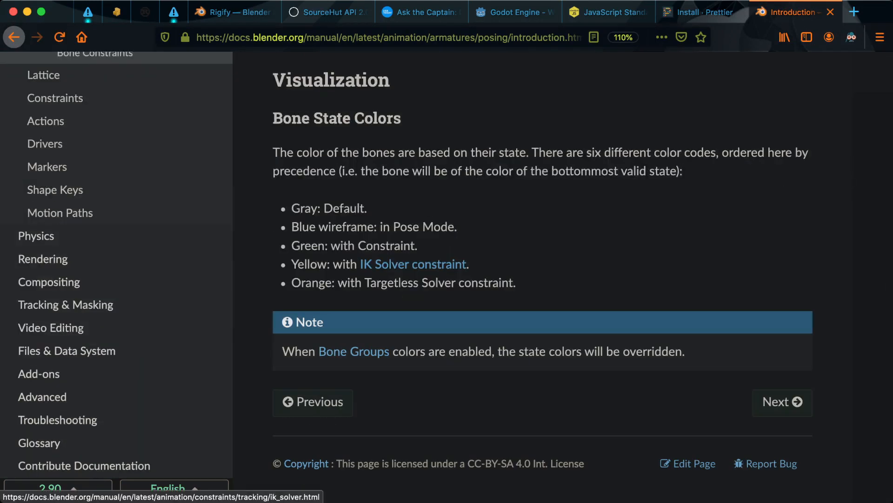
Step: Open the Selecting page of the Posing section and skim it down to Select Pattern
left_click(782, 402)
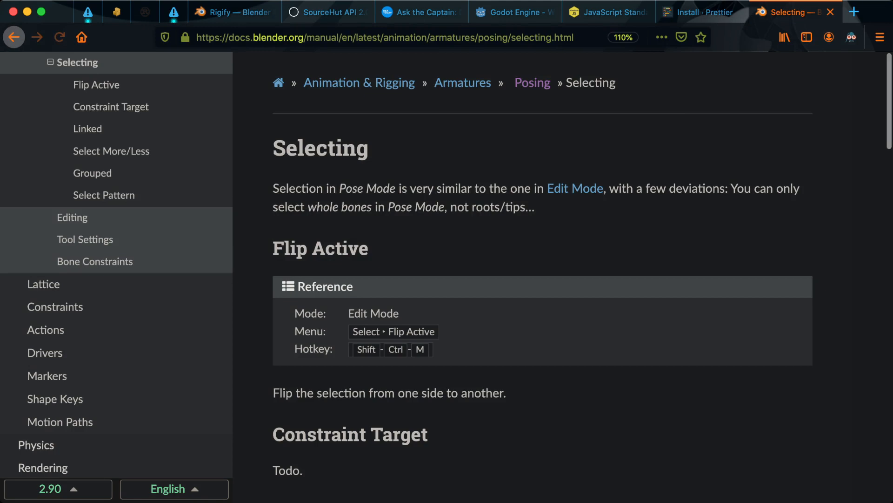
scroll(409, 391, "down", 9)
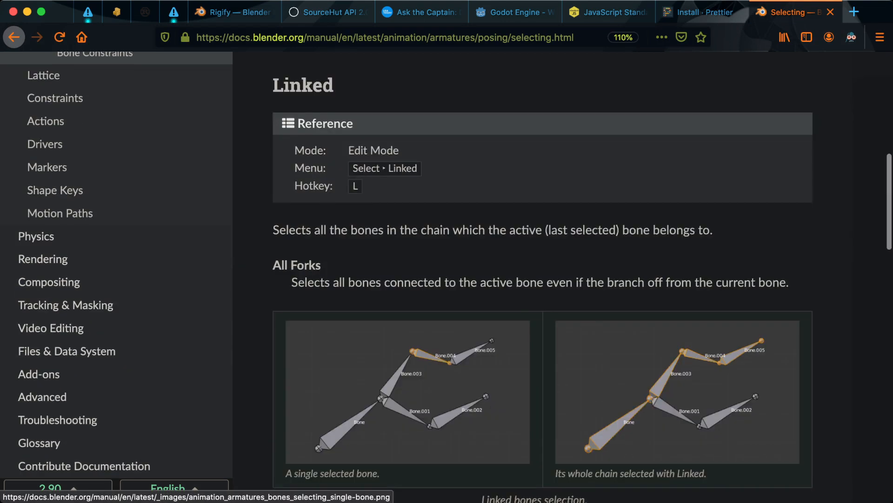
scroll(409, 390, "down", 10)
scroll(410, 390, "down", 9)
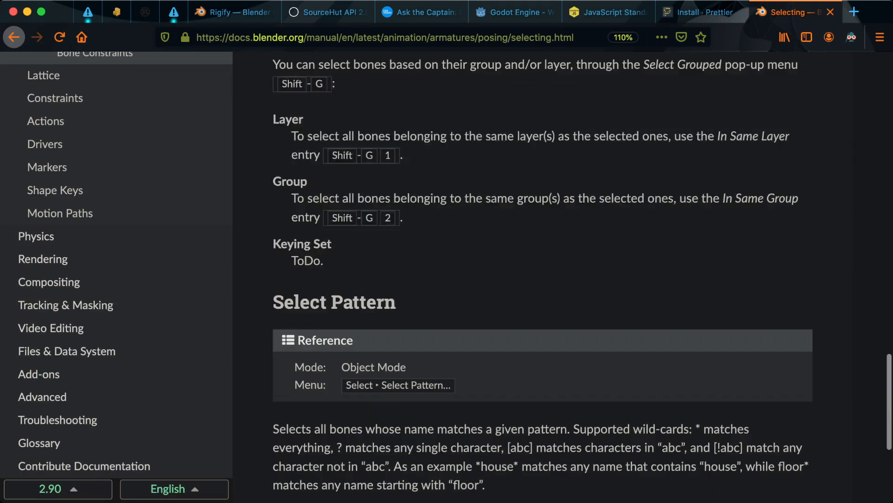
scroll(410, 391, "down", 5)
Step: Continue to the manual's Editing section and read its Introduction page on basic posing
key("Right")
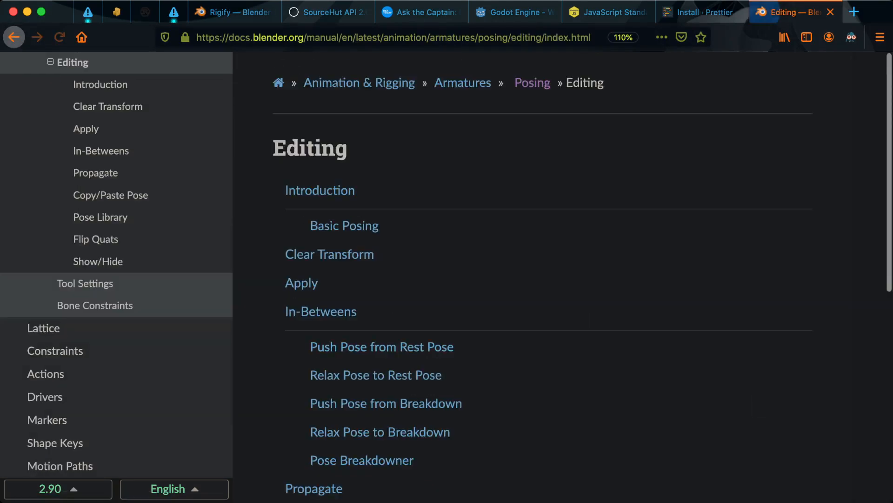
scroll(326, 335, "down", 8)
key("Right")
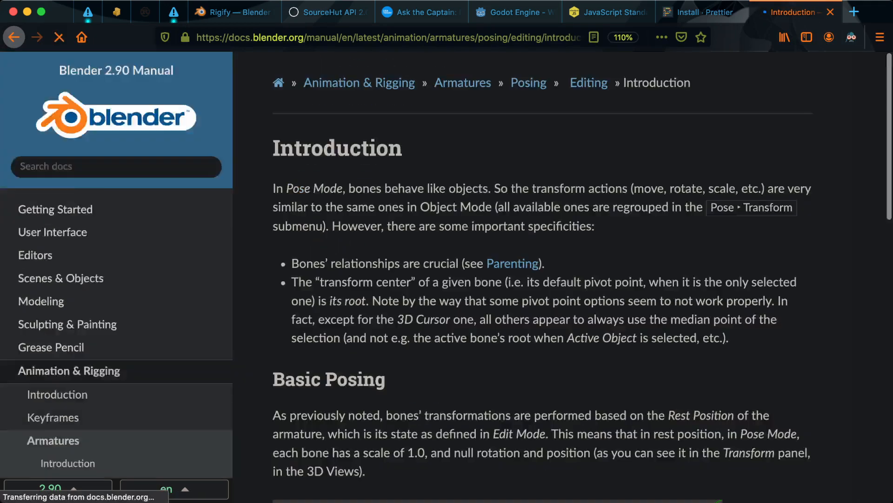
scroll(544, 280, "down", 12)
scroll(542, 279, "down", 6)
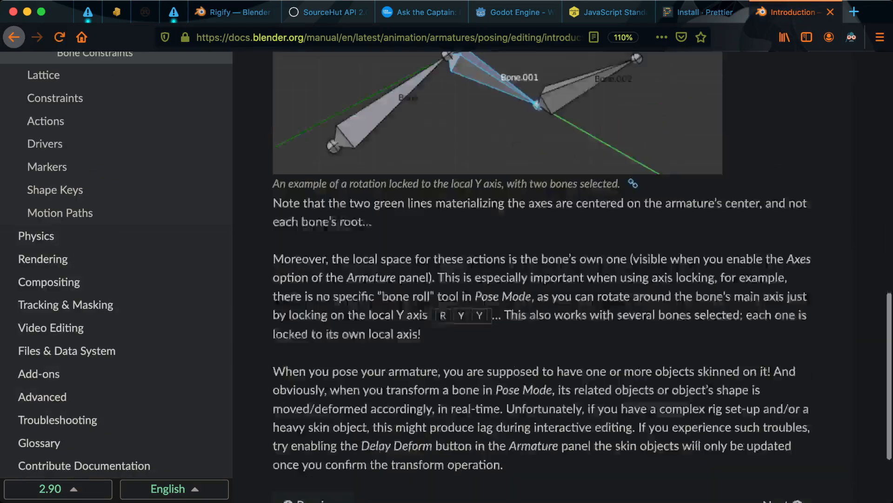
Step: Look through the Clear Transform and Apply pages and collapse the Editing branch in the manual's contents
key("Right")
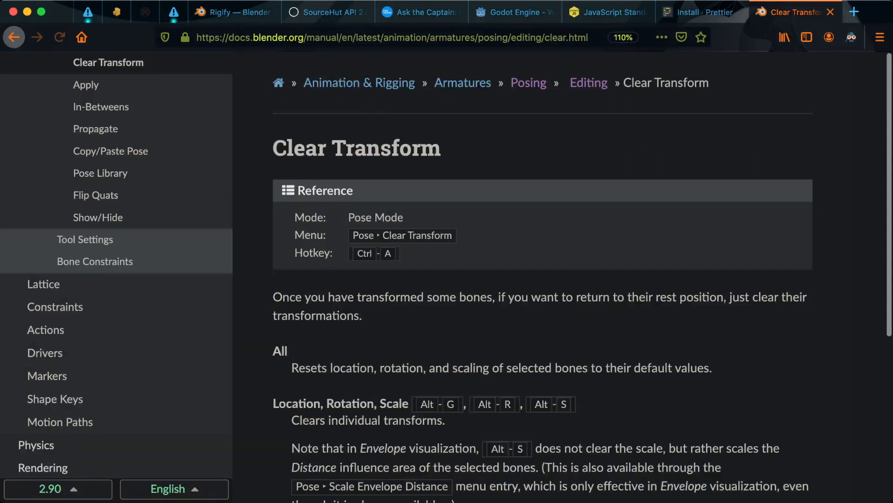
scroll(542, 280, "down", 6)
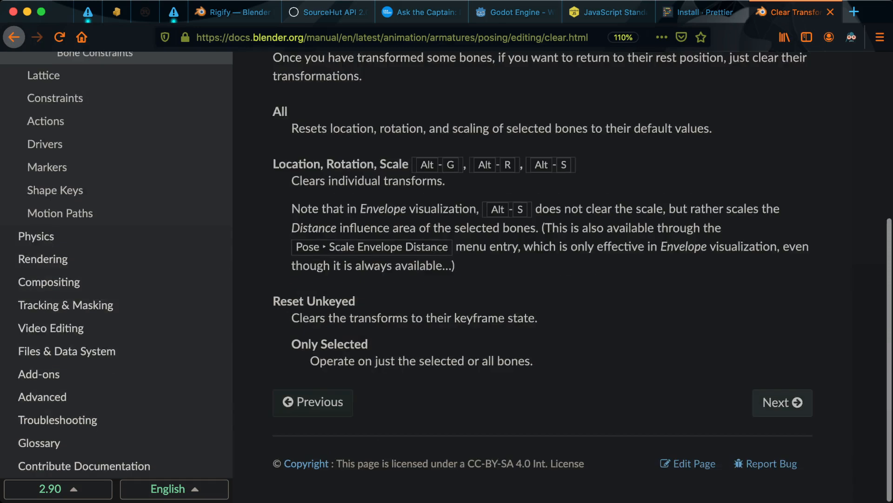
key("Right")
scroll(51, 184, "up", 4)
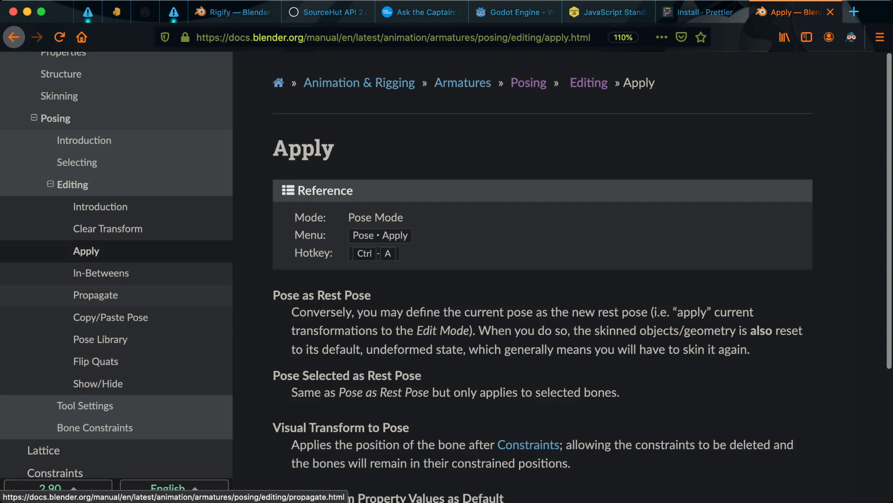
scroll(116, 264, "up", 2)
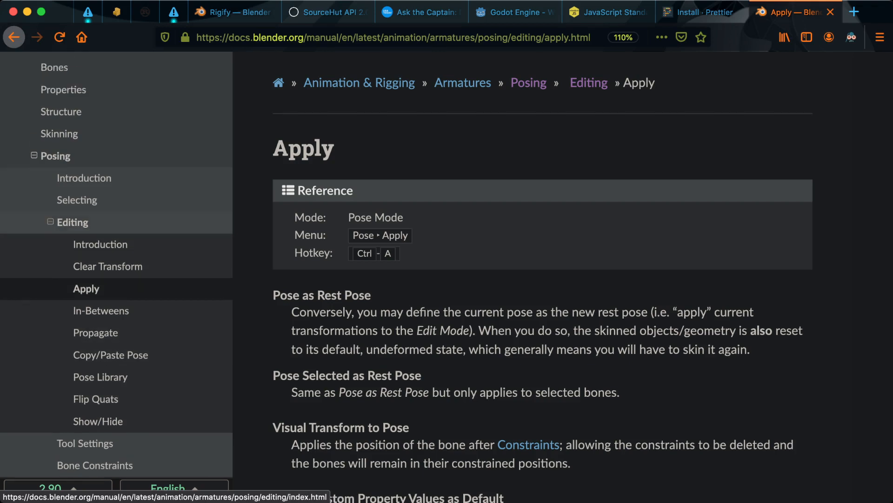
left_click(50, 221)
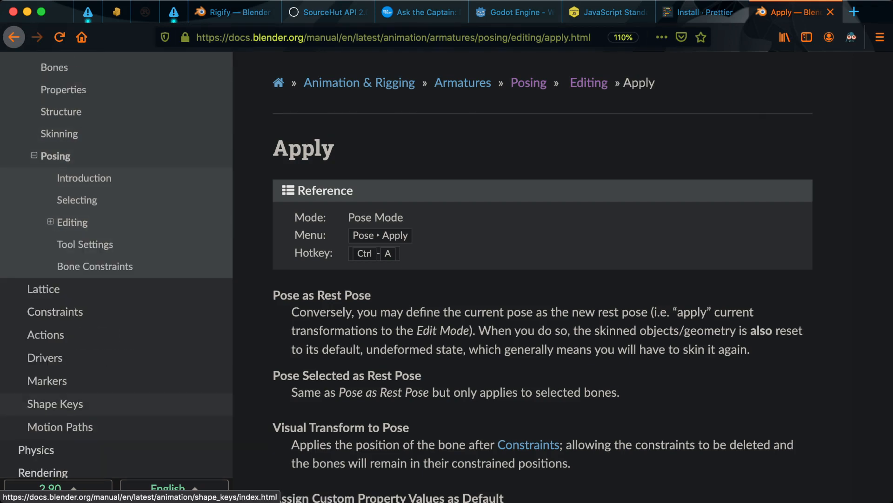
Step: Switch back to Blender, select Bone.001 and change the armature to Pose Mode
key("super+Tab")
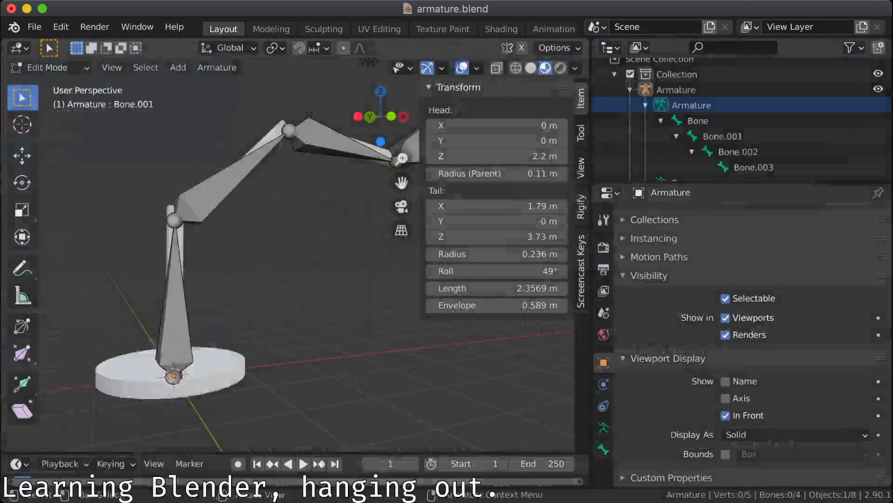
left_click(218, 186)
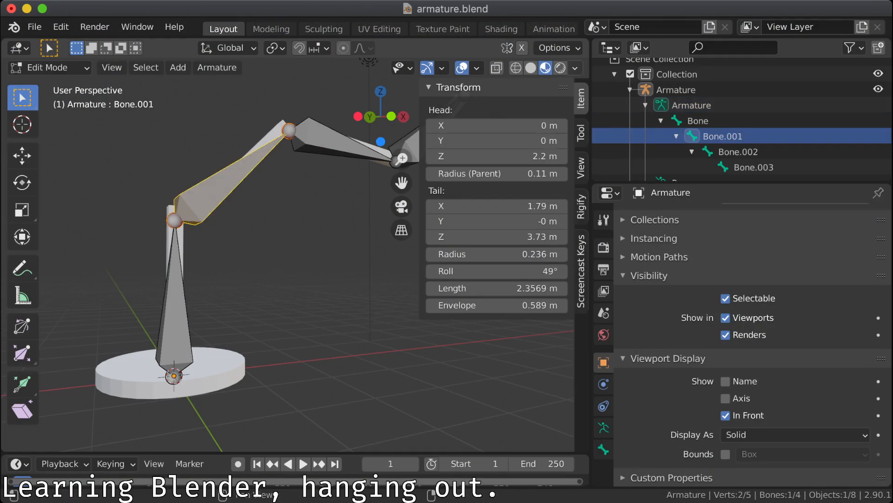
left_click(575, 68)
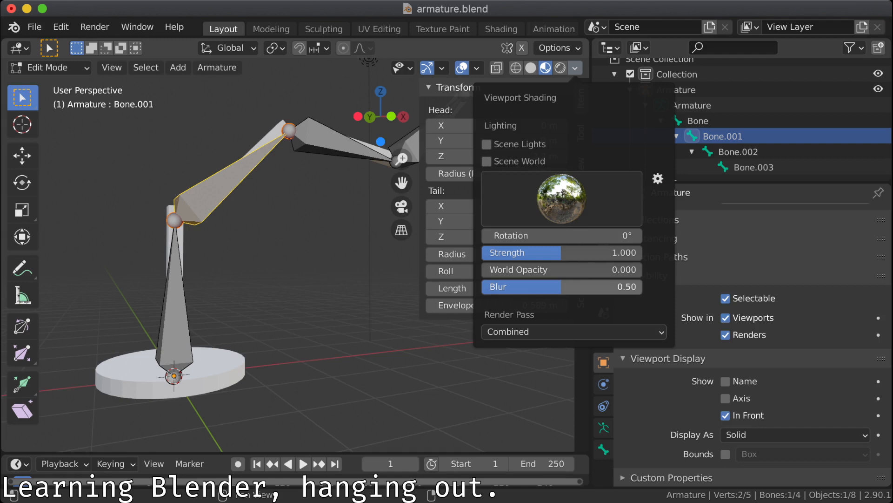
left_click(560, 48)
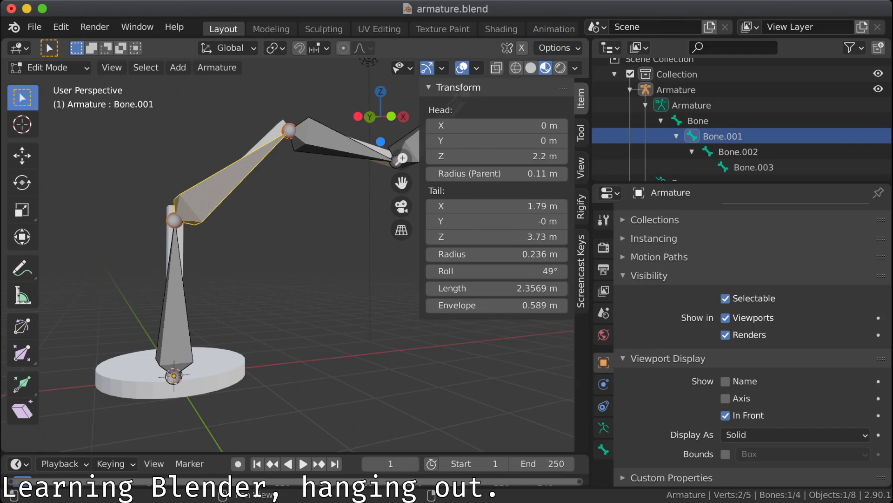
left_click(581, 167)
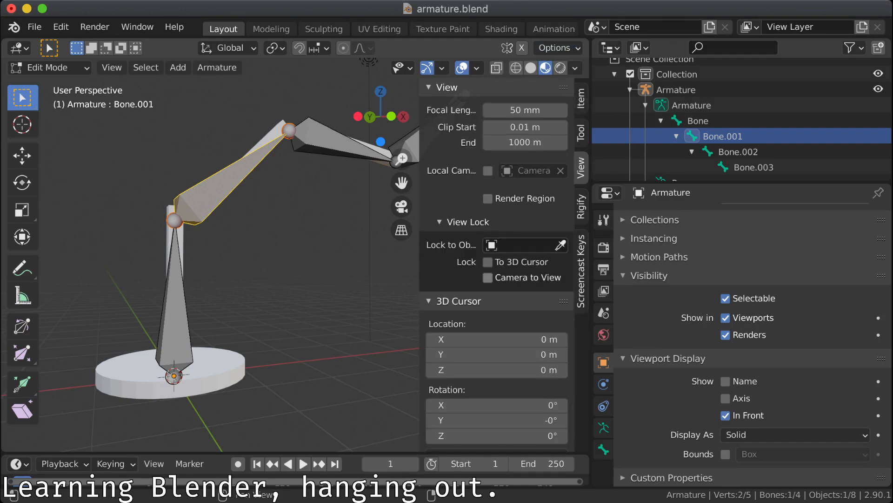
left_click(47, 67)
left_click(46, 119)
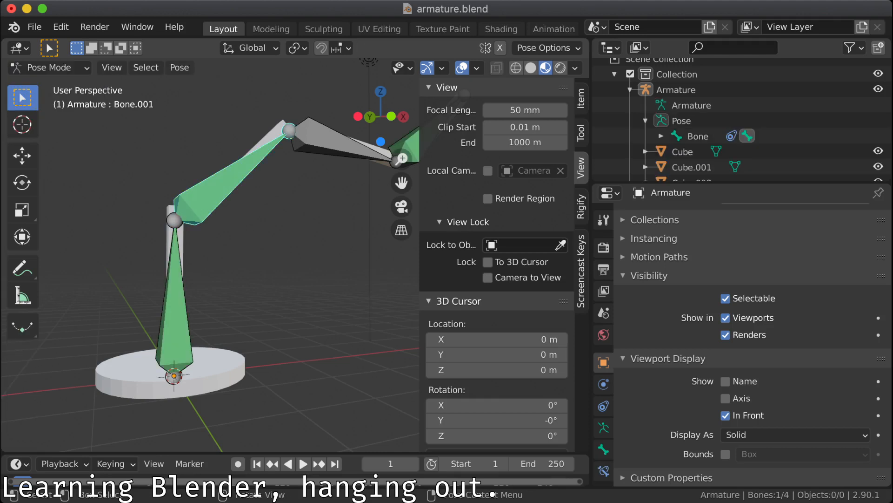
Step: Look through the View, Rigify, Item, Tool and Screencast Keys settings for an option to display bone axes
scroll(494, 315, "down", 4)
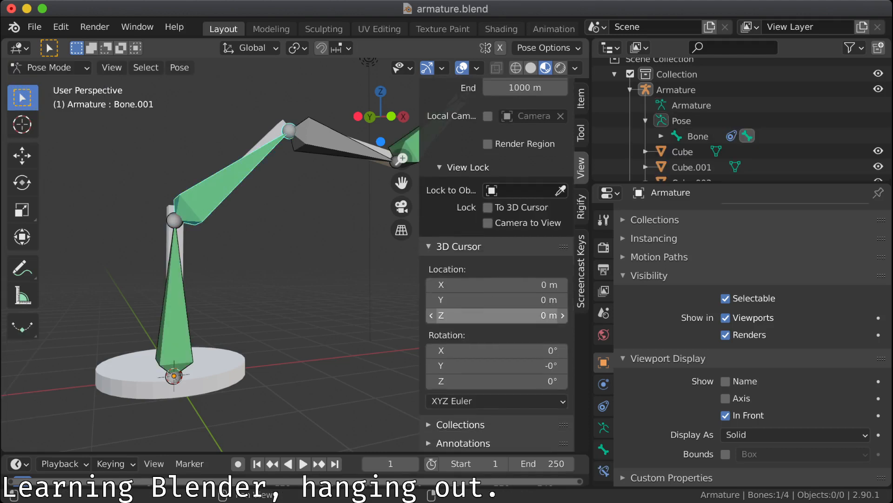
scroll(493, 300, "up", 4)
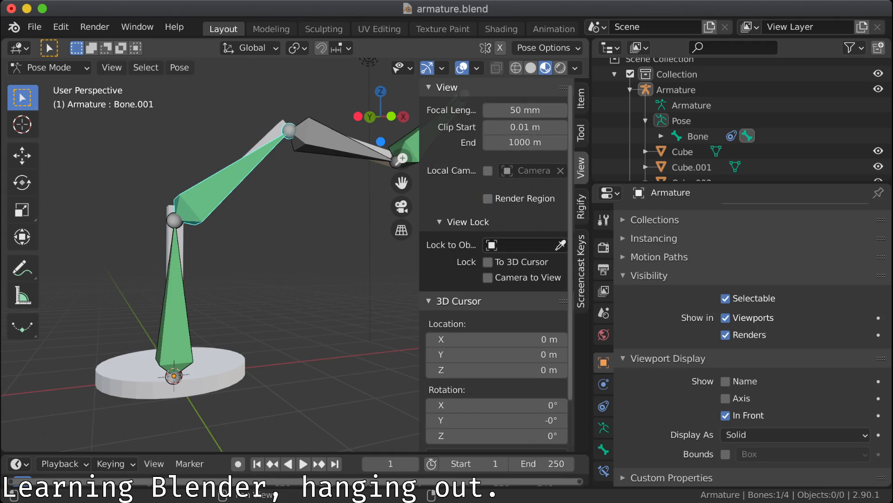
left_click(581, 207)
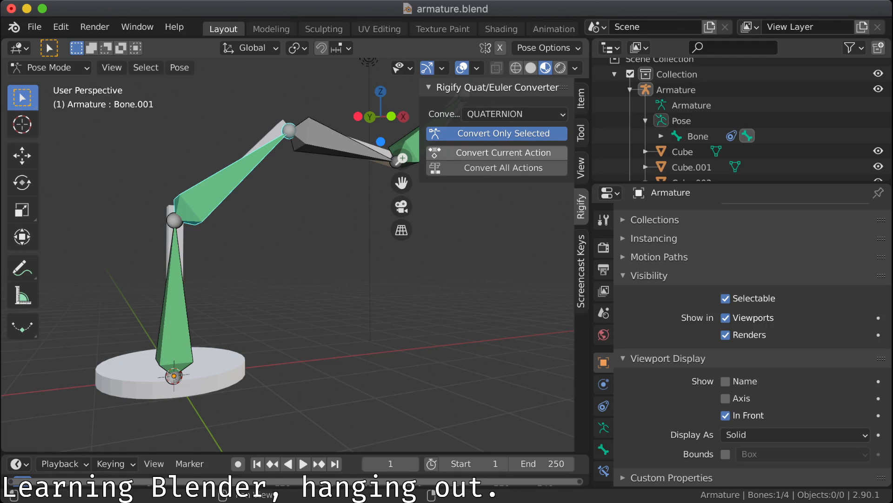
left_click(514, 114)
left_click(514, 114)
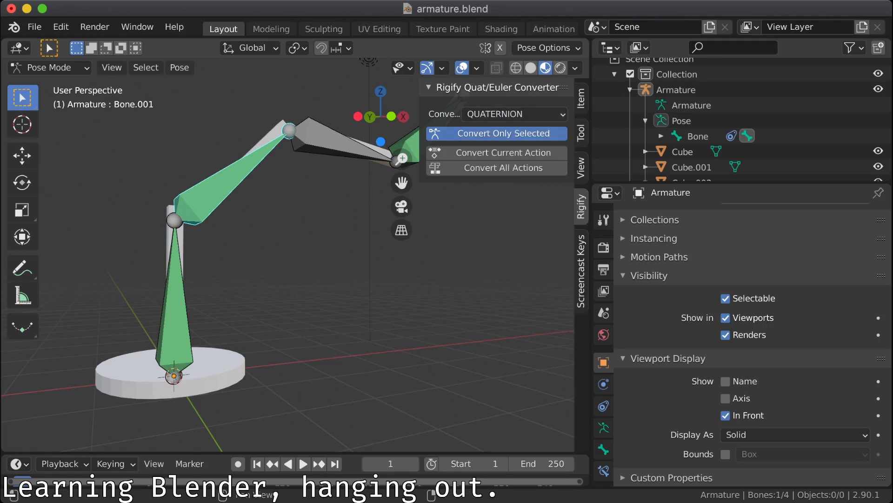
left_click(581, 99)
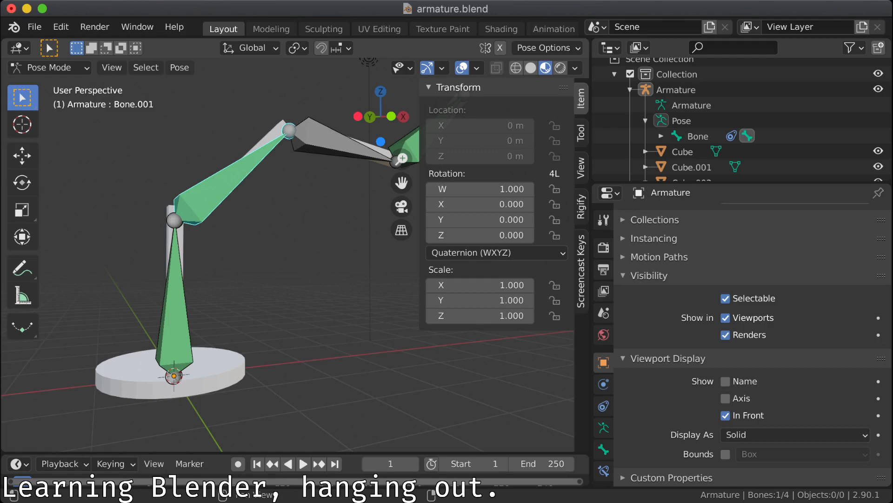
left_click(581, 132)
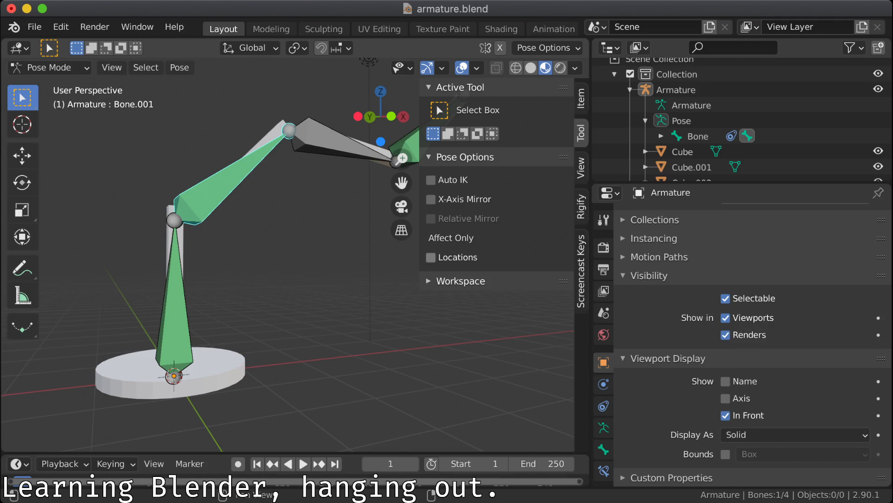
left_click(460, 280)
scroll(465, 278, "down", 6)
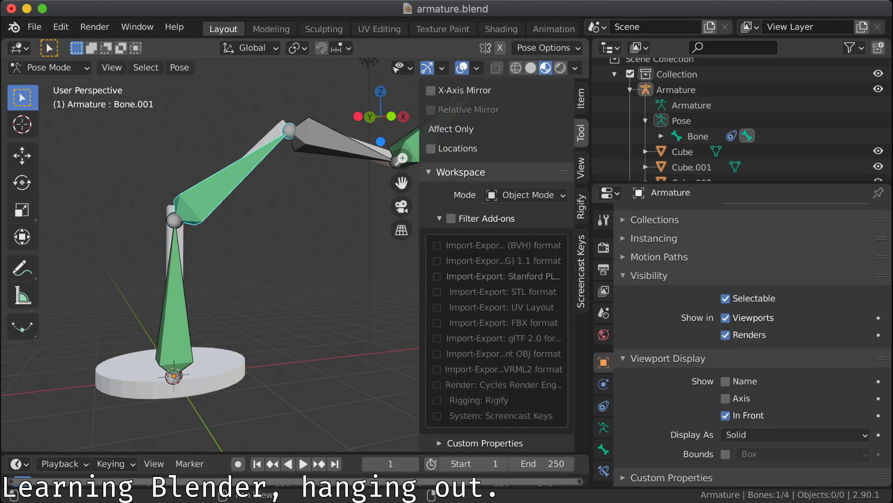
left_click(460, 173)
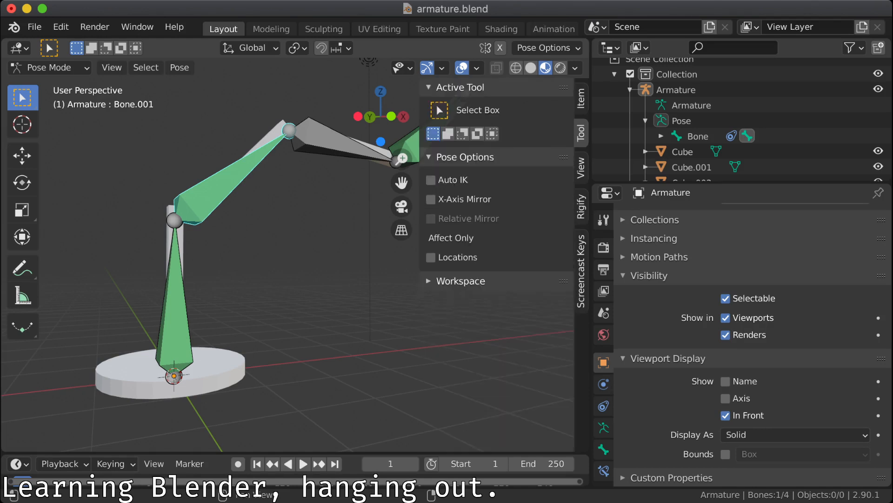
left_click(581, 271)
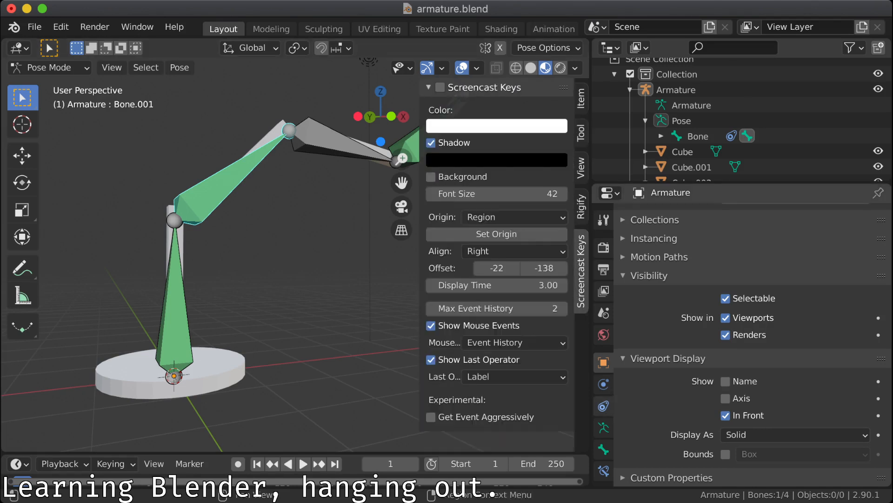
Step: Enable the Axis display of the armature object and open the bone properties with all bones selected
left_click(725, 399)
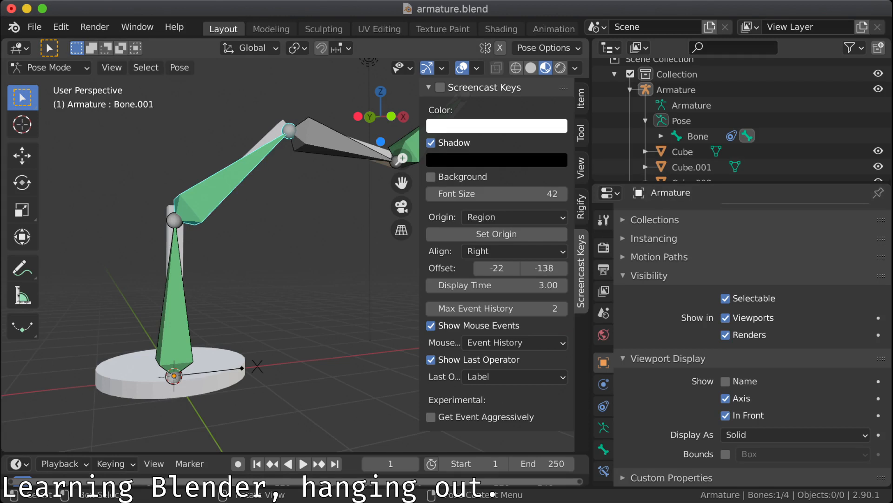
left_click(746, 136)
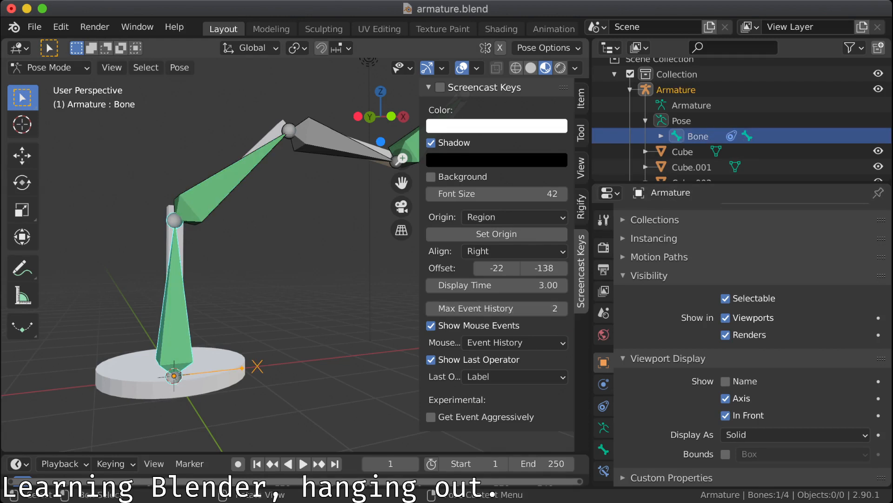
key("a")
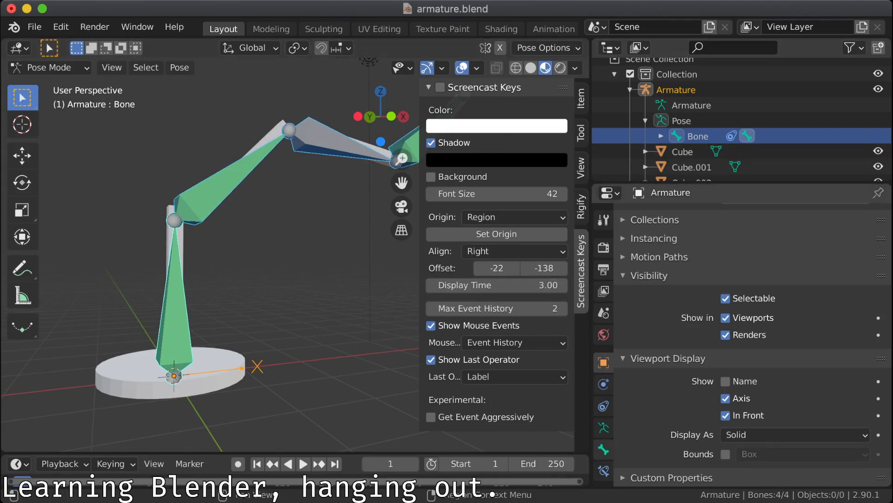
left_click(604, 449)
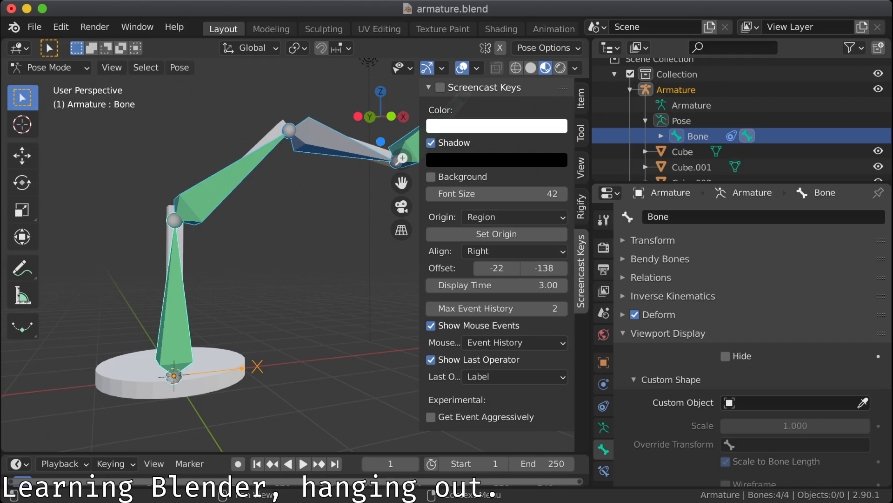
Step: Look through the Viewport Display, Custom Properties and Transform settings of the bone for an axis display option
left_click(726, 356)
left_click(726, 356)
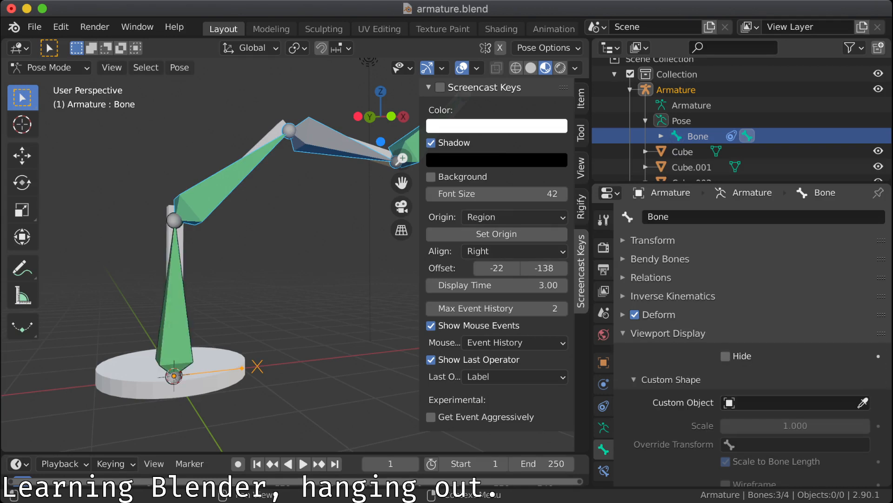
scroll(726, 356, "down", 4)
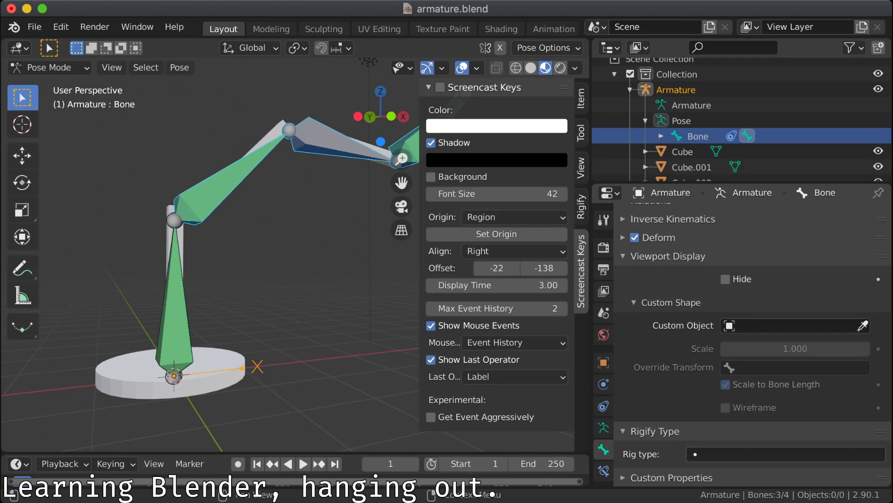
left_click(672, 478)
scroll(671, 478, "down", 2)
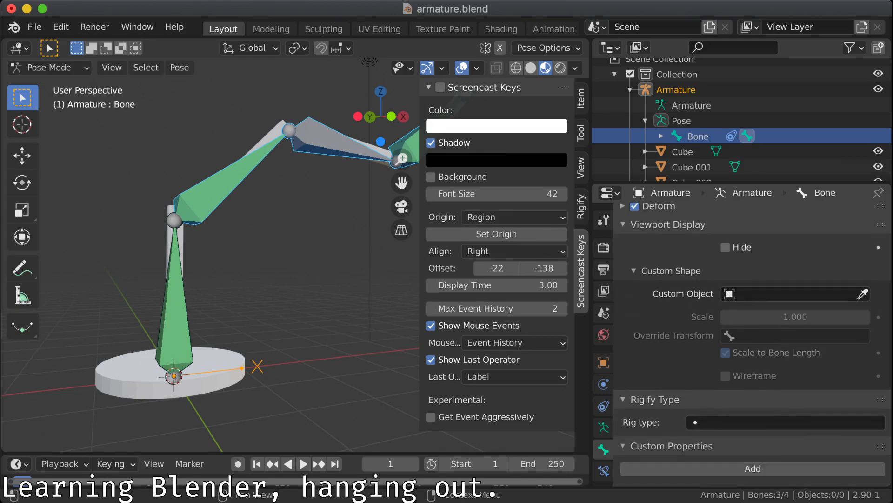
scroll(753, 345, "up", 6)
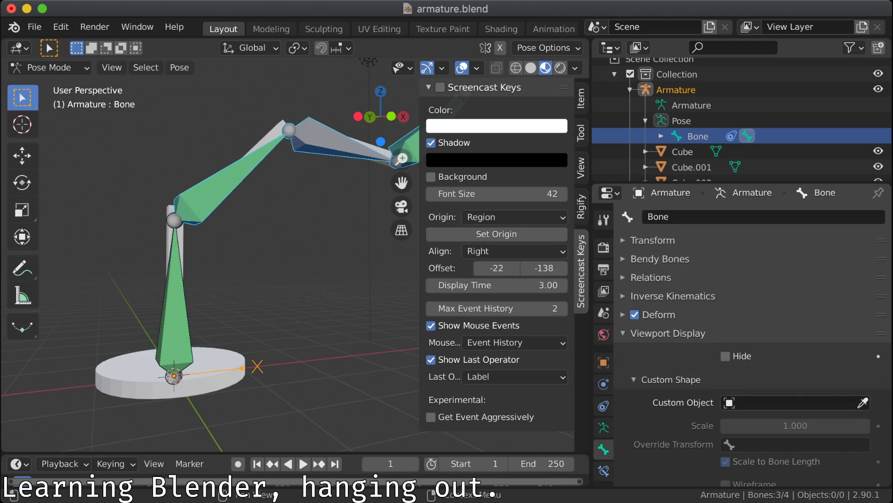
left_click(652, 241)
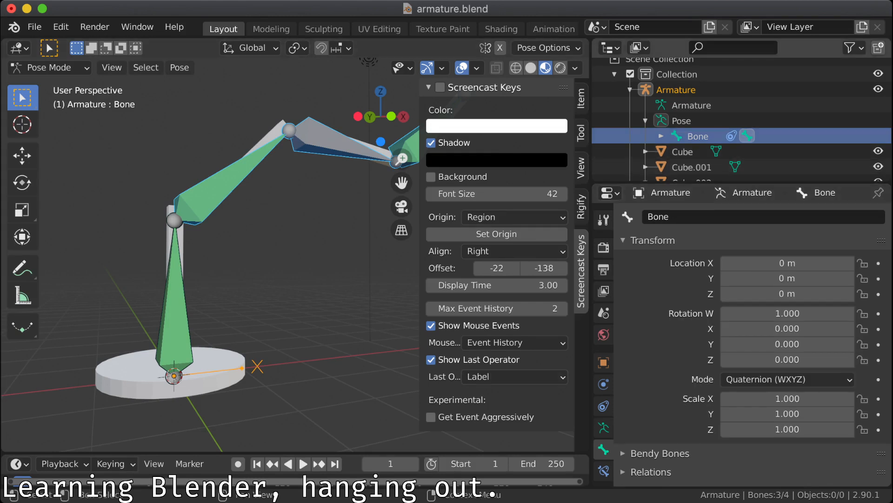
Step: Select Bone alone, check its constraint and the scene output settings in Object Mode for an axis option, and return to Pose Mode
left_click(661, 137)
left_click(698, 136)
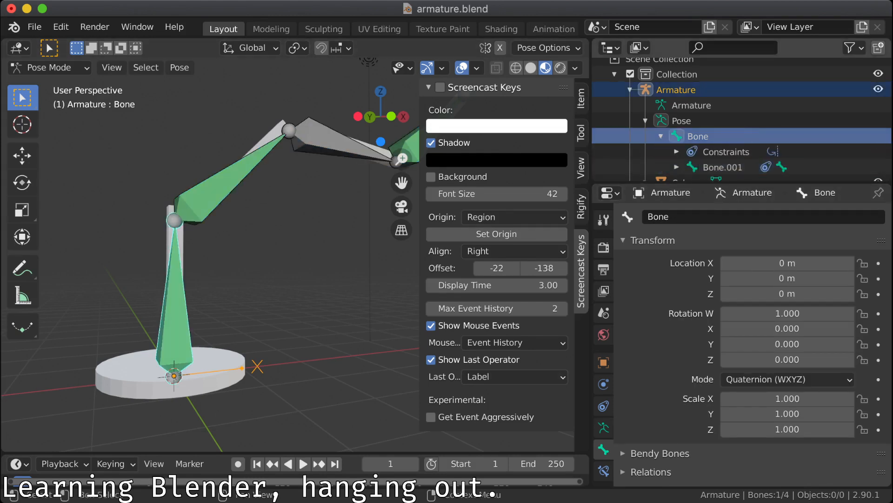
key("ctrl+Tab")
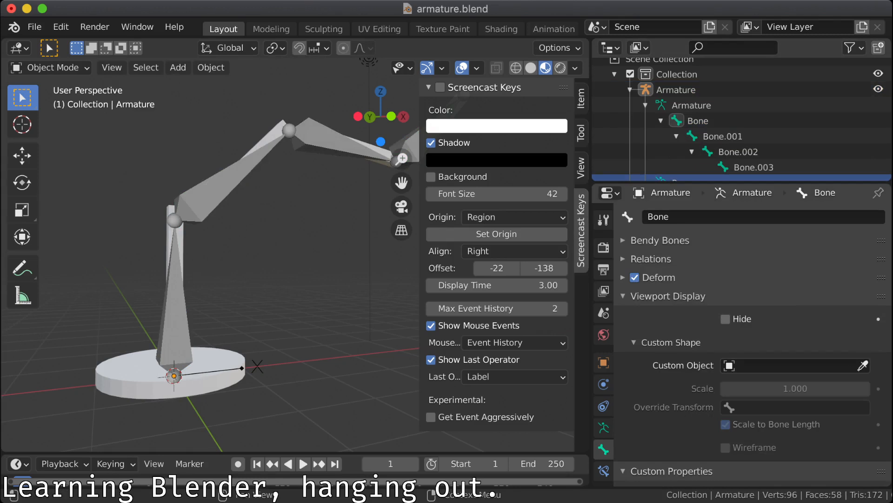
scroll(603, 471, "down", 2)
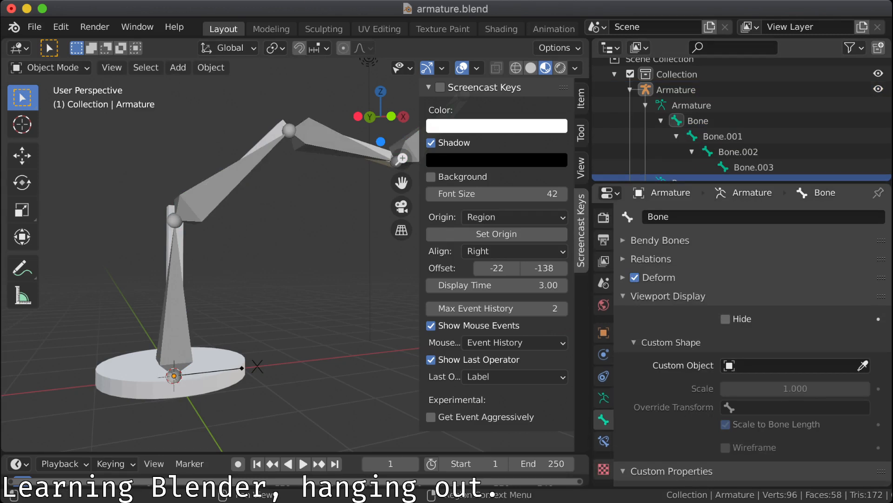
left_click(604, 468)
left_click(603, 441)
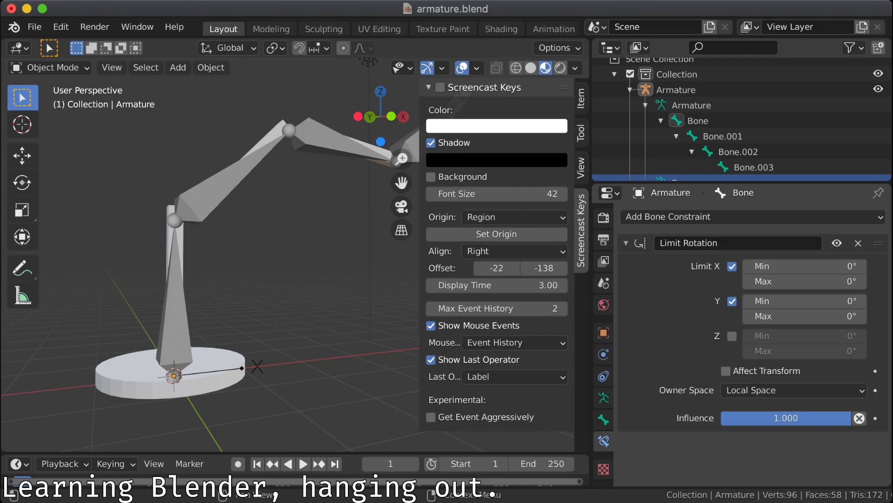
scroll(604, 345, "up", 2)
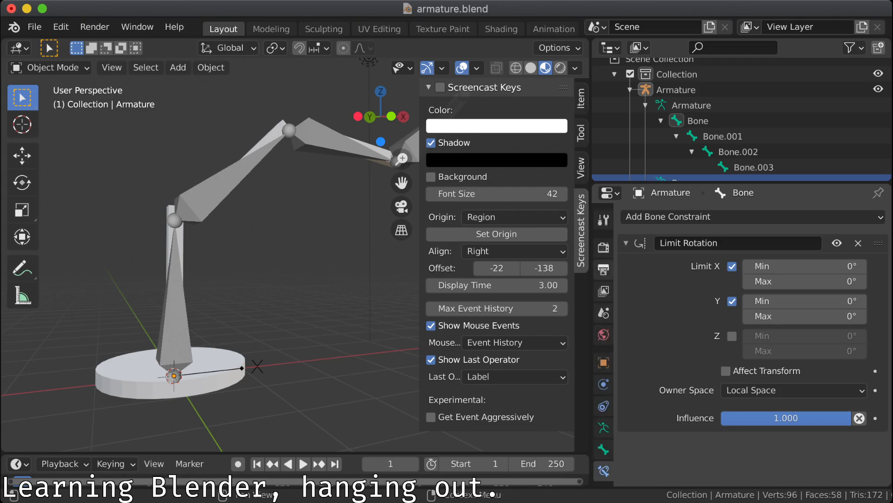
left_click(603, 269)
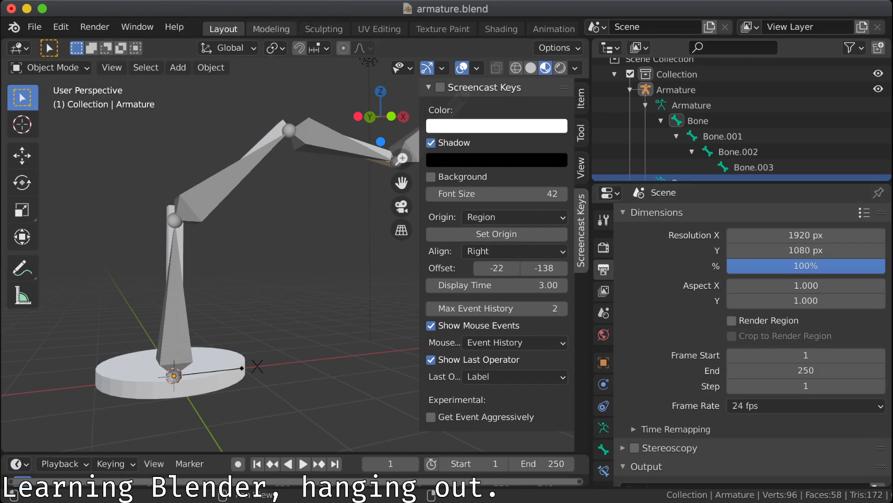
left_click(49, 68)
left_click(50, 118)
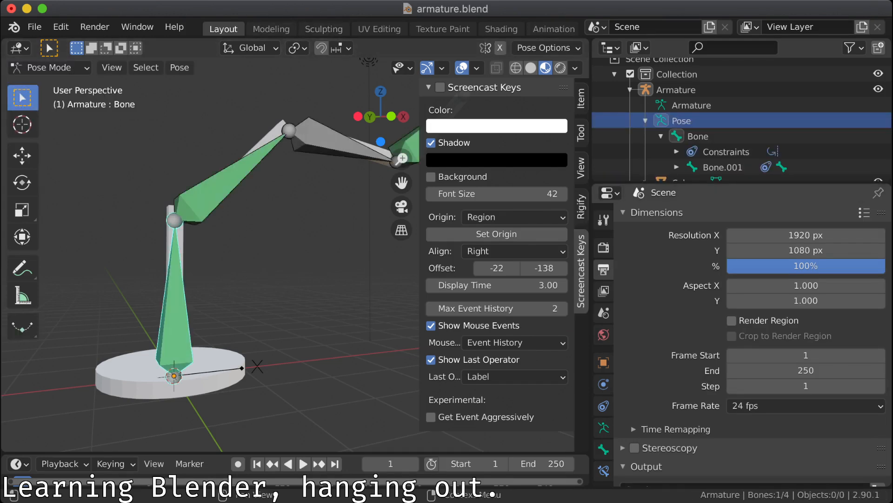
Step: Review the armature's object properties, from Relations to Viewport Display, for bone axis options
scroll(603, 345, "down", 2)
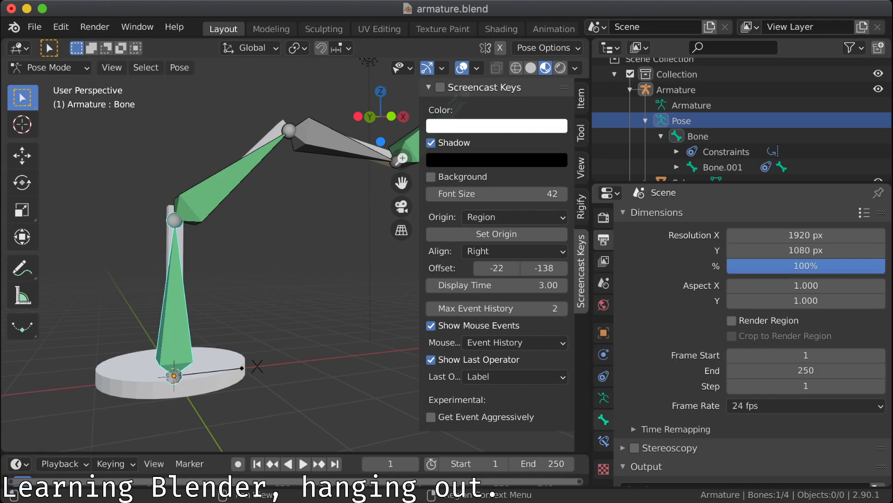
left_click(603, 332)
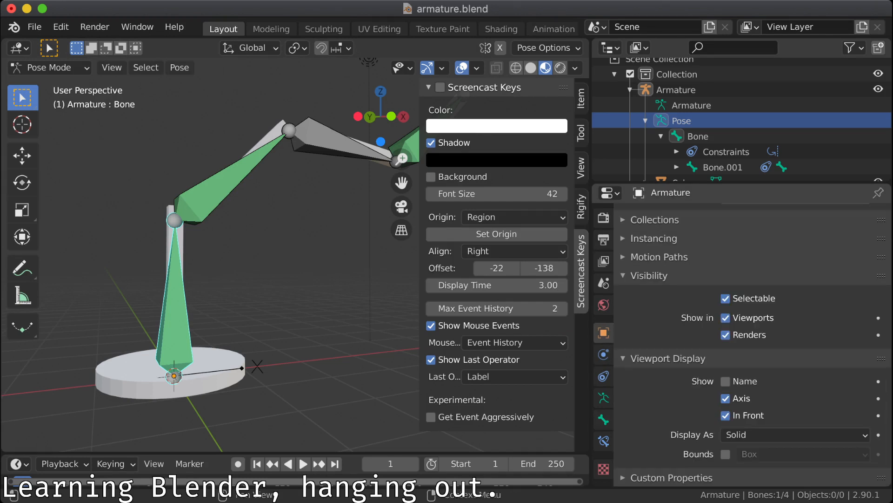
scroll(749, 326, "up", 5)
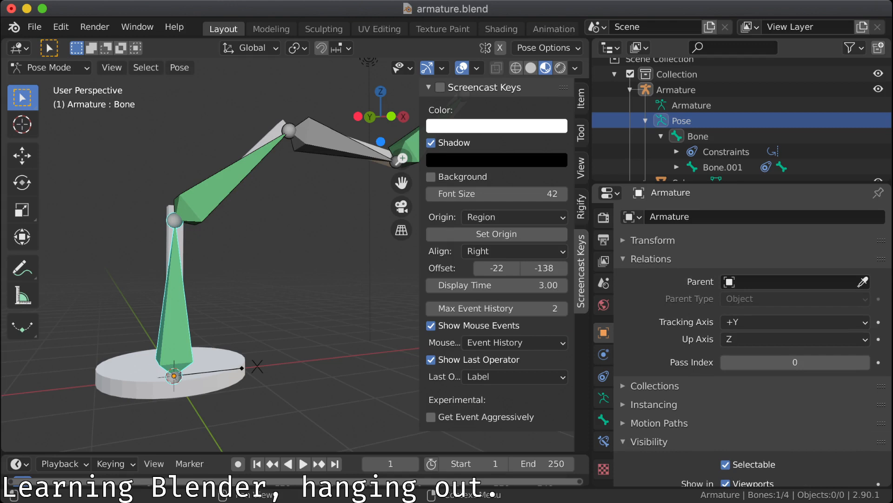
scroll(745, 152, "down", 5)
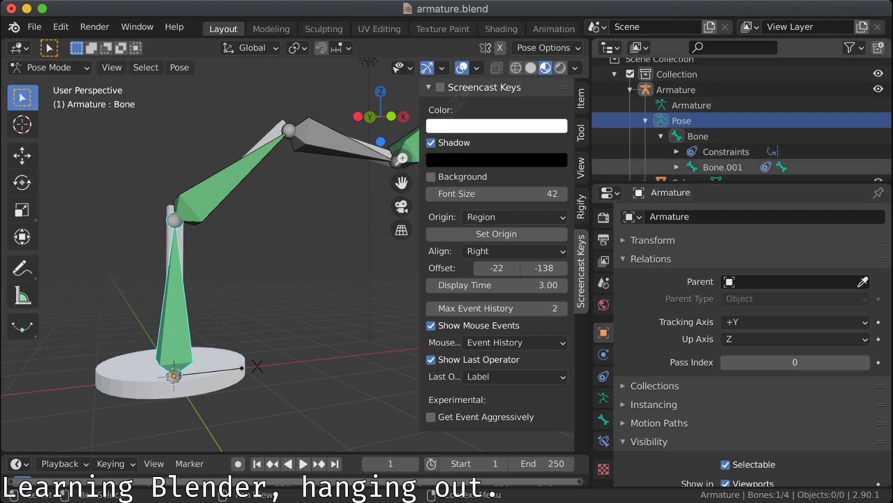
Step: Select Bone's constraints in the outliner and examine the Limit Rotation and bone settings for an axis display option
left_click(726, 74)
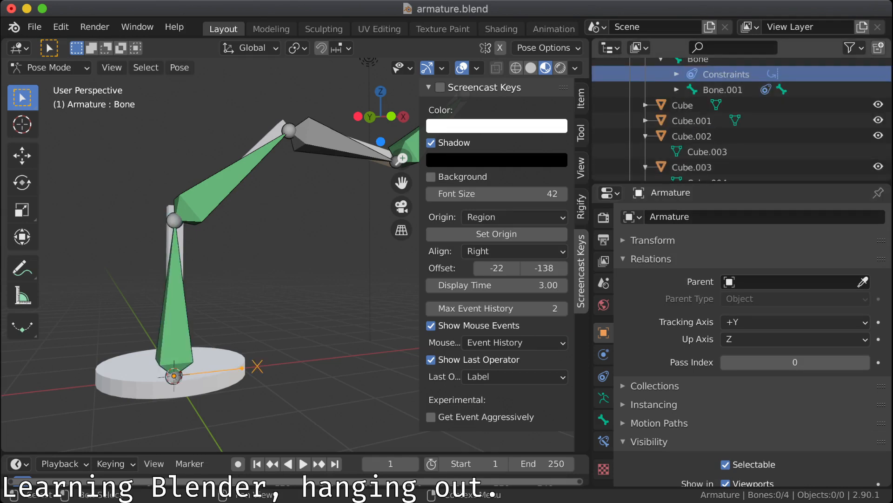
scroll(752, 344, "down", 6)
left_click(603, 441)
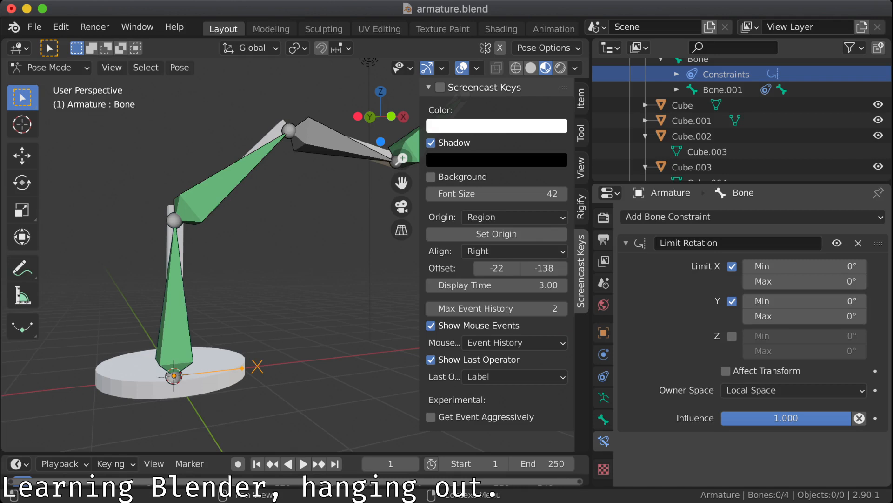
left_click(726, 371)
left_click(603, 420)
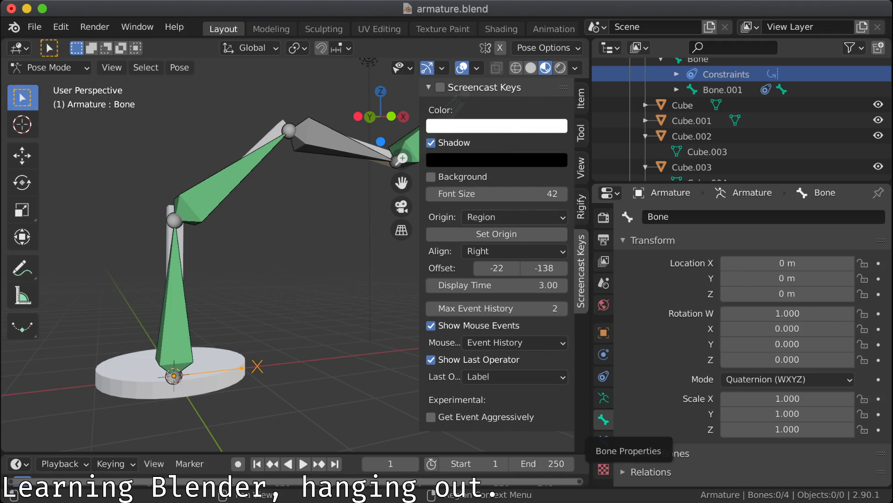
scroll(753, 344, "down", 8)
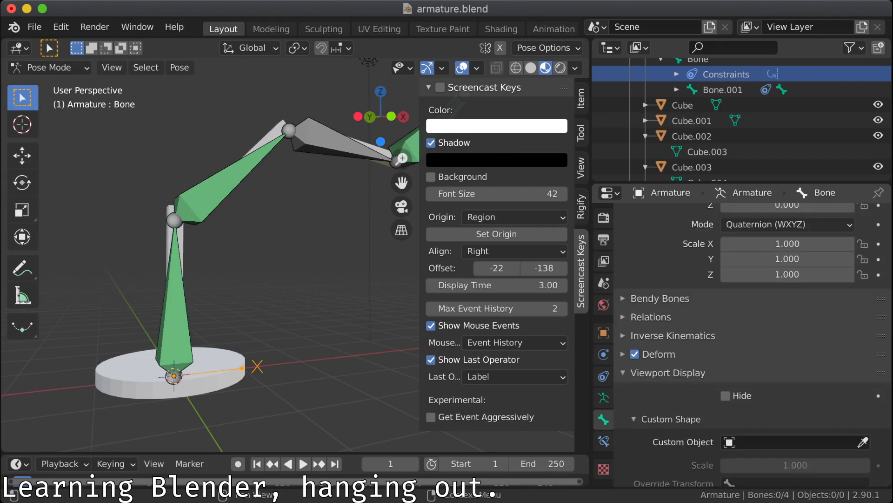
scroll(753, 344, "down", 6)
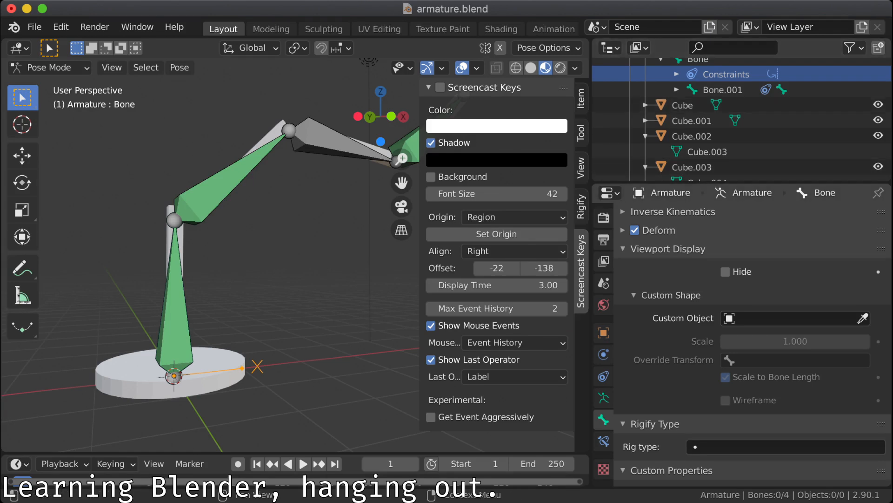
Step: Collapse the armature data's Skeleton section and enable the Axes display for its bones under Viewport Display
left_click(603, 397)
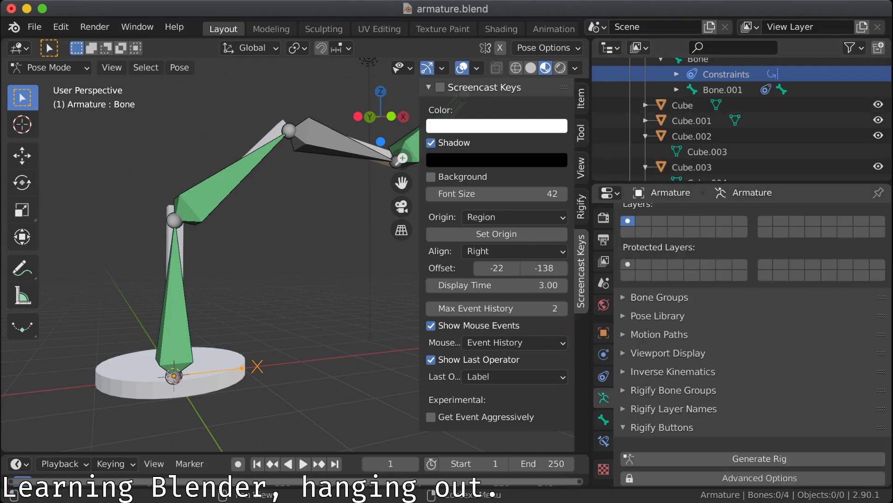
scroll(751, 344, "down", 2)
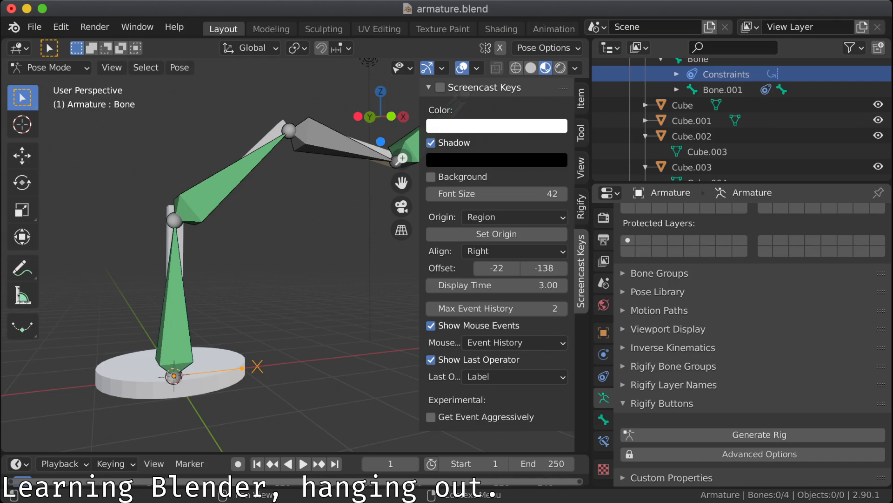
scroll(752, 344, "up", 5)
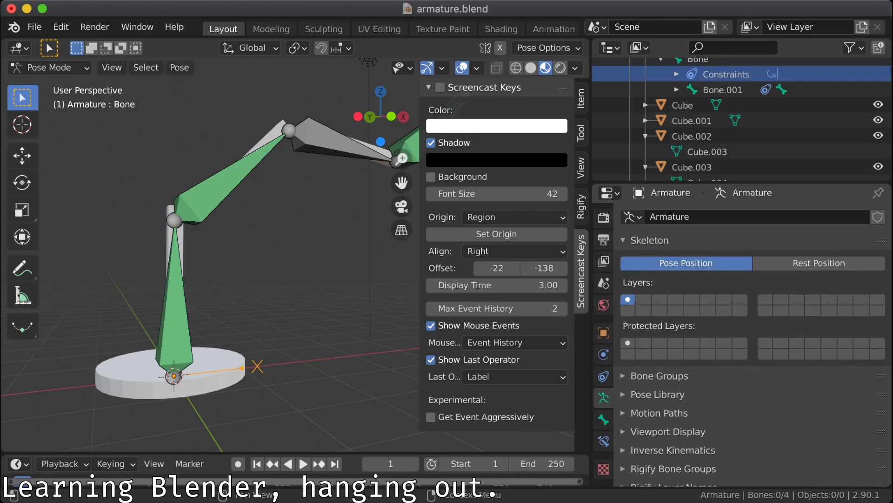
left_click(624, 240)
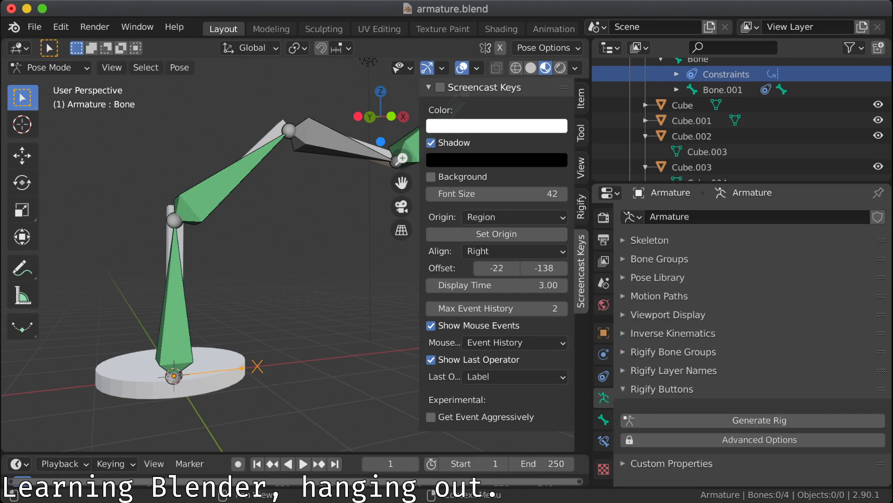
left_click(668, 315)
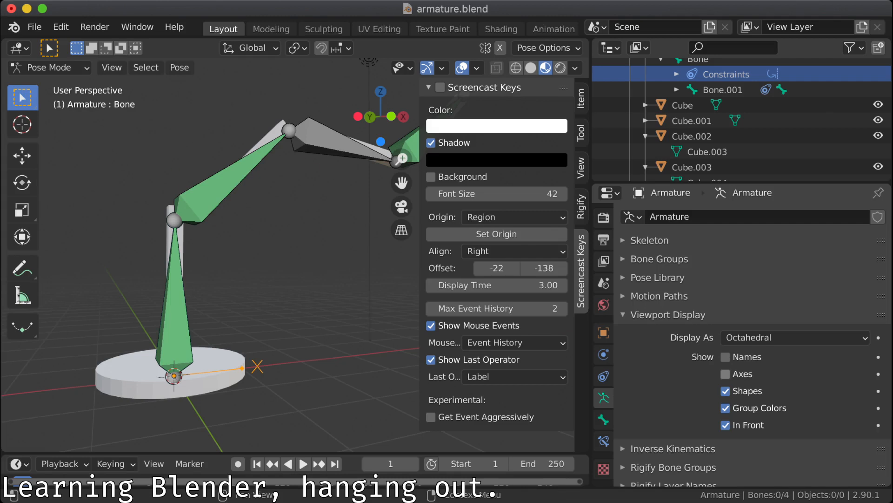
left_click(725, 374)
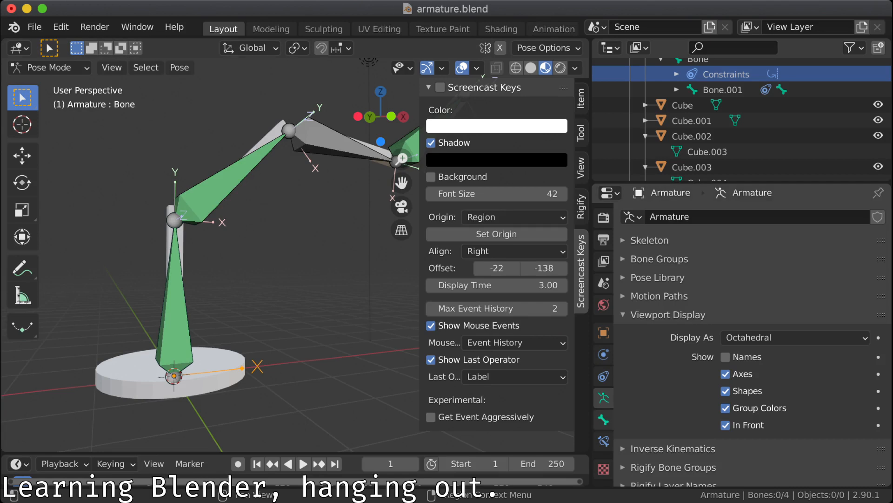
Step: Turn off the Axis display of the armature object itself
left_click(603, 332)
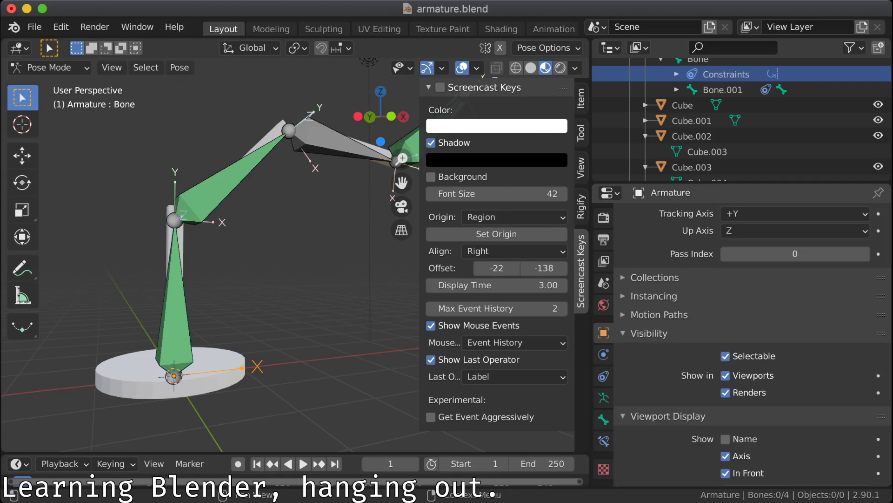
scroll(744, 326, "down", 3)
left_click(725, 398)
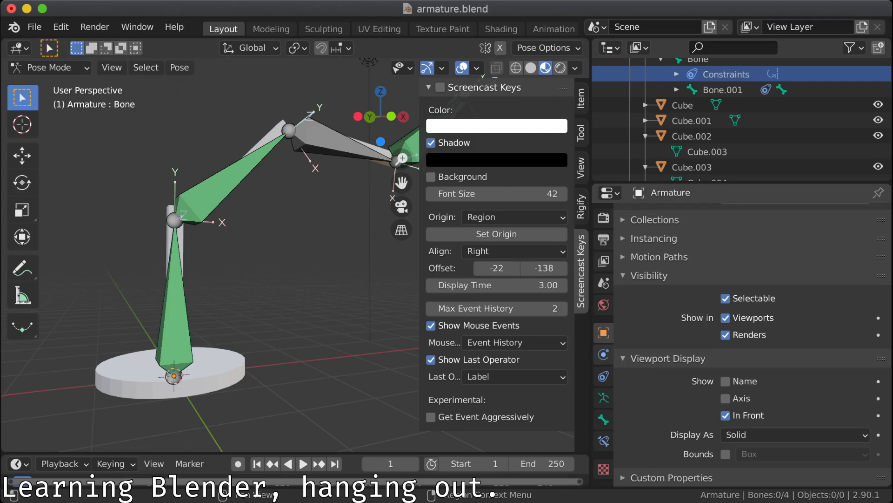
Step: Toggle the bone Axes display in the armature data, leaving it enabled, and examine the bone axes from a higher angle
left_click(603, 398)
left_click(725, 374)
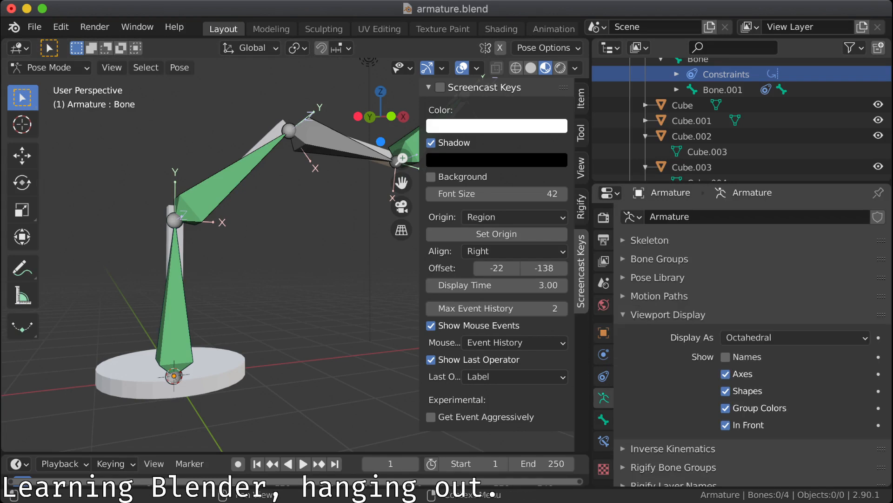
left_click(726, 373)
left_click(725, 373)
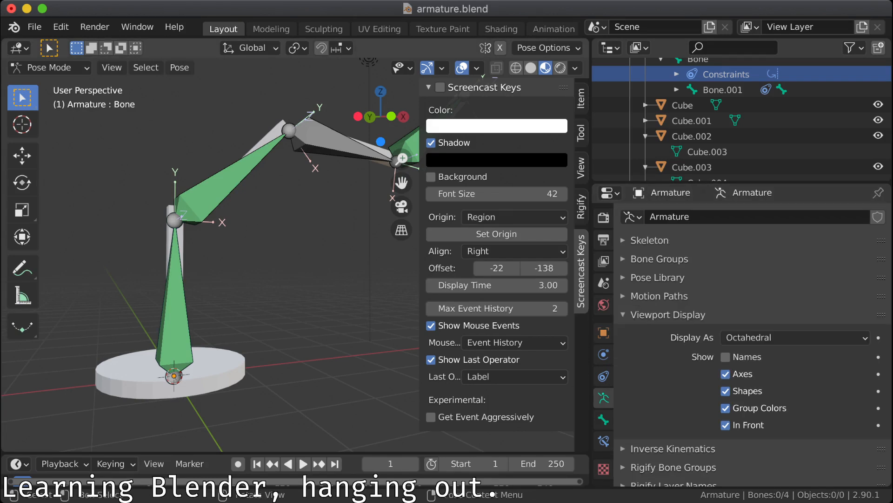
middle_click_drag(279, 261, 269, 295)
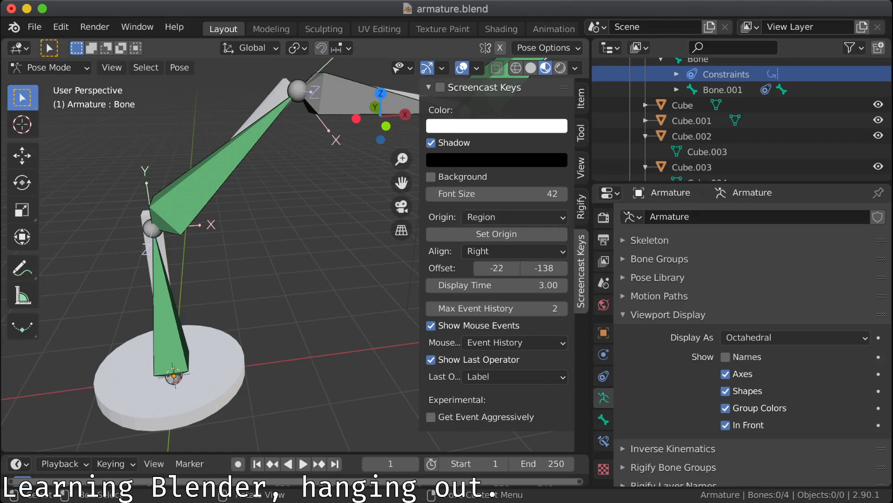
Step: On the base bone's Limit Rotation constraint, turn off the Y limit, turn on the Z limit, and test-rotate the bone
left_click(167, 321)
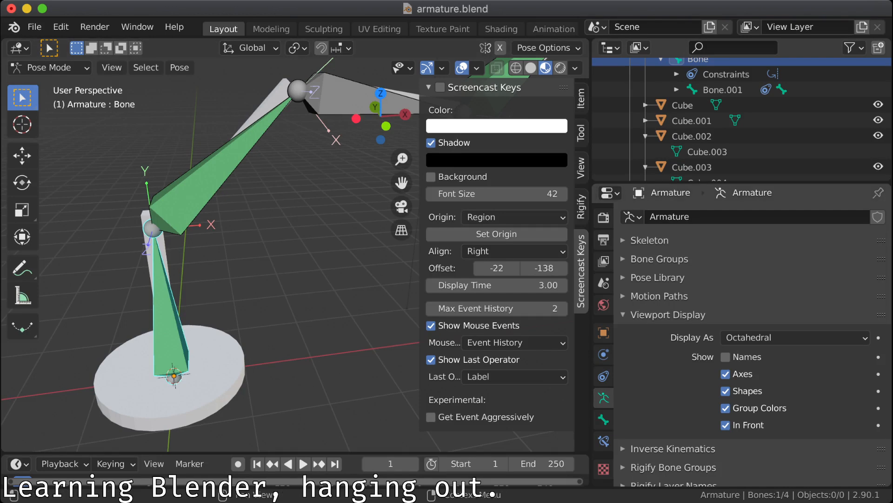
left_click(603, 441)
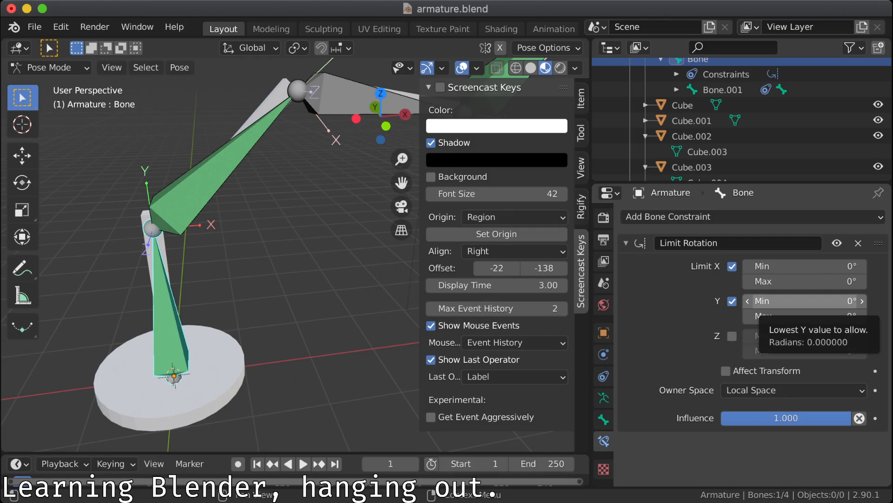
left_click(732, 301)
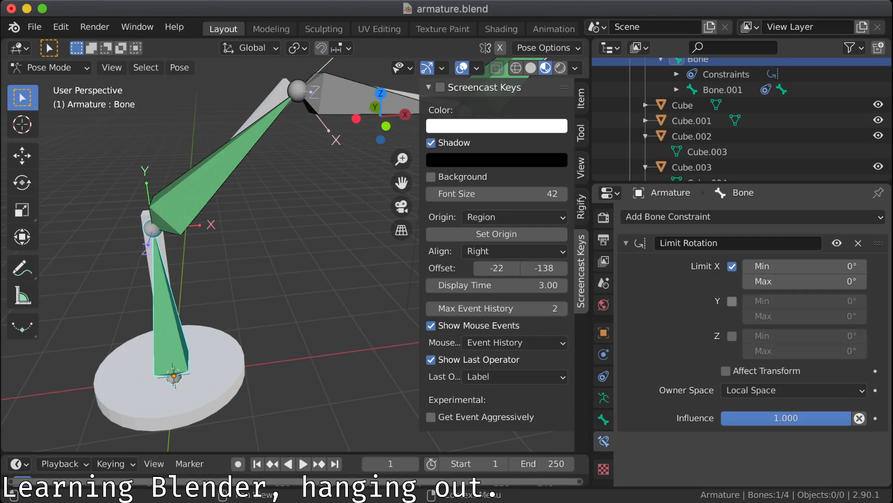
left_click(732, 335)
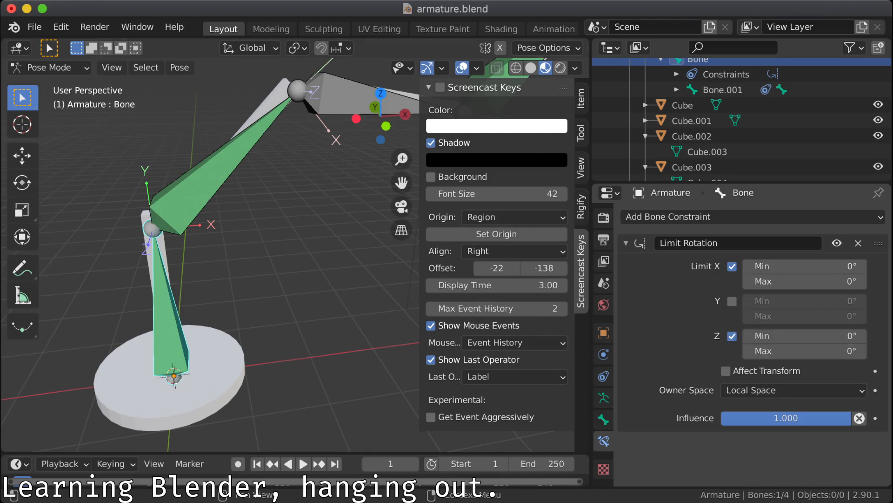
key("r")
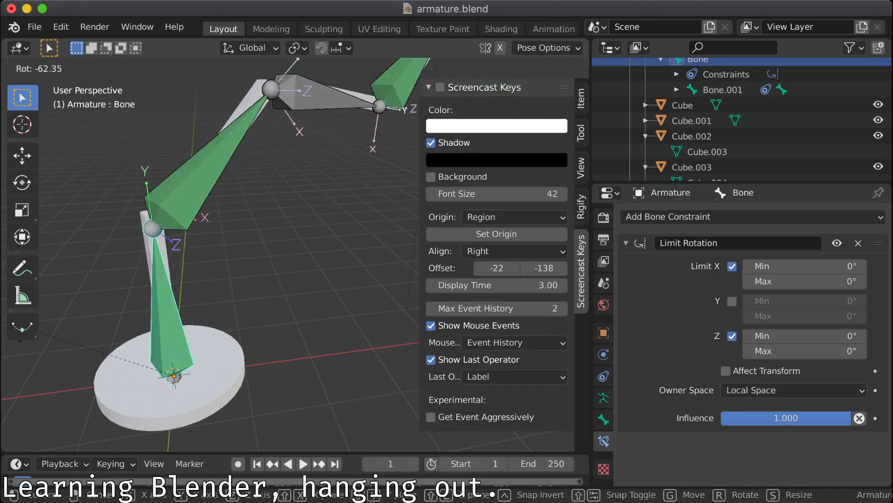
key("Escape")
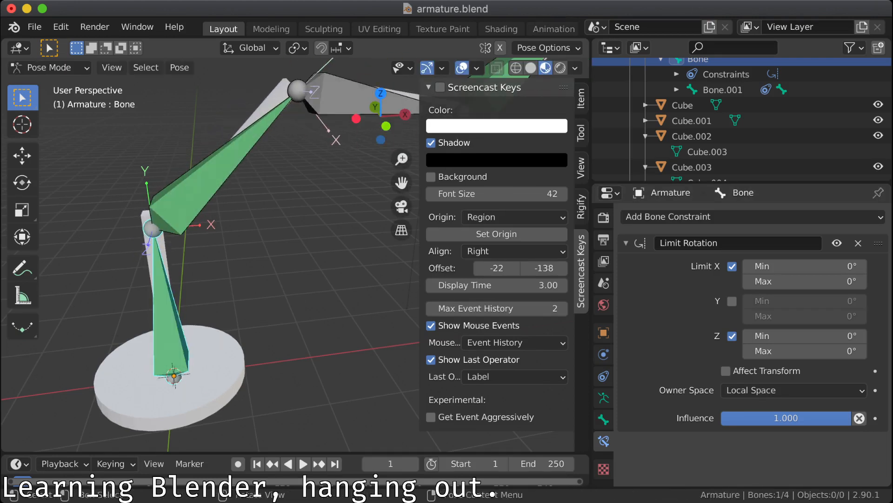
Step: Try limiting X and Z rotation on the second arm bone, Bone.001, and undo both settings
middle_click_drag(224, 159, 144, 262, "shift")
left_click(142, 263)
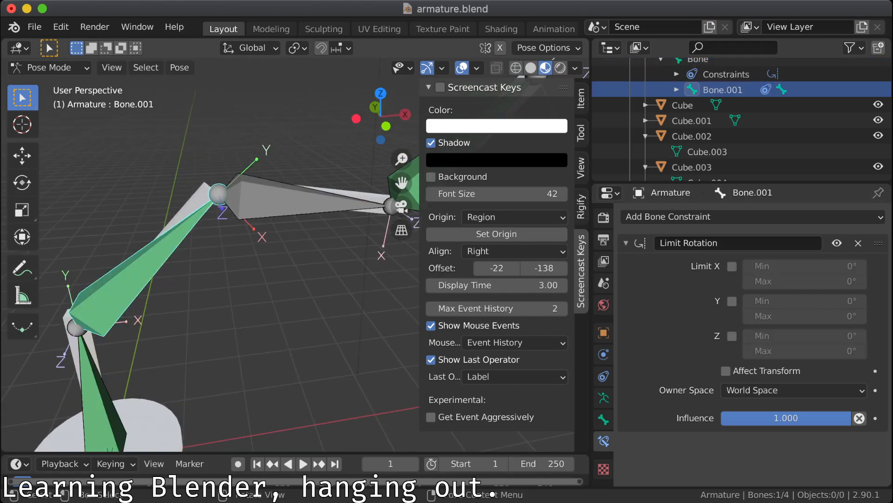
left_click(732, 266)
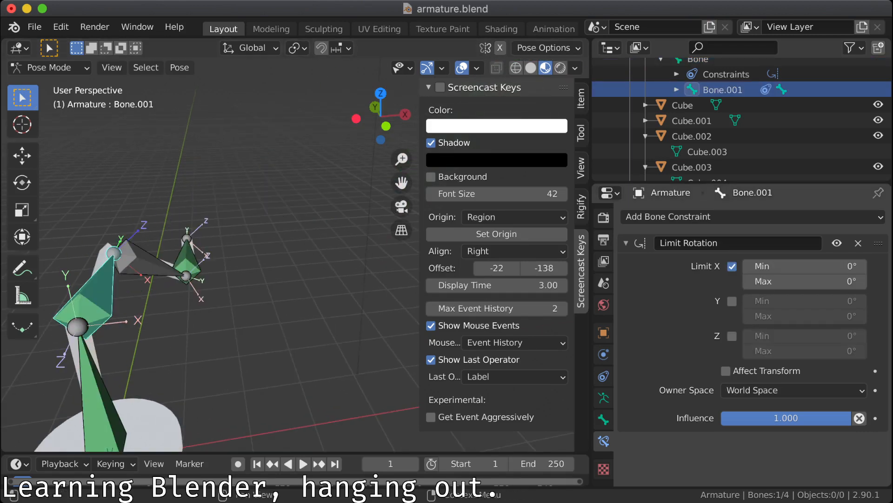
left_click(732, 335)
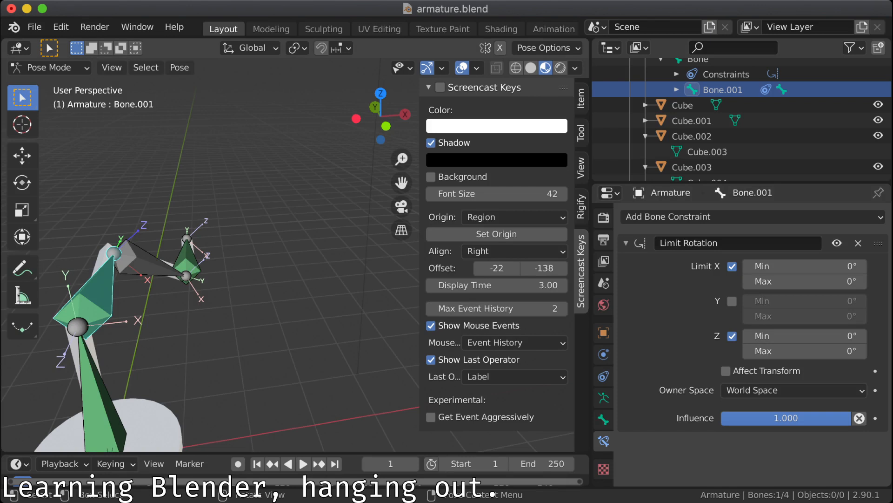
middle_click_drag(288, 223, 230, 268)
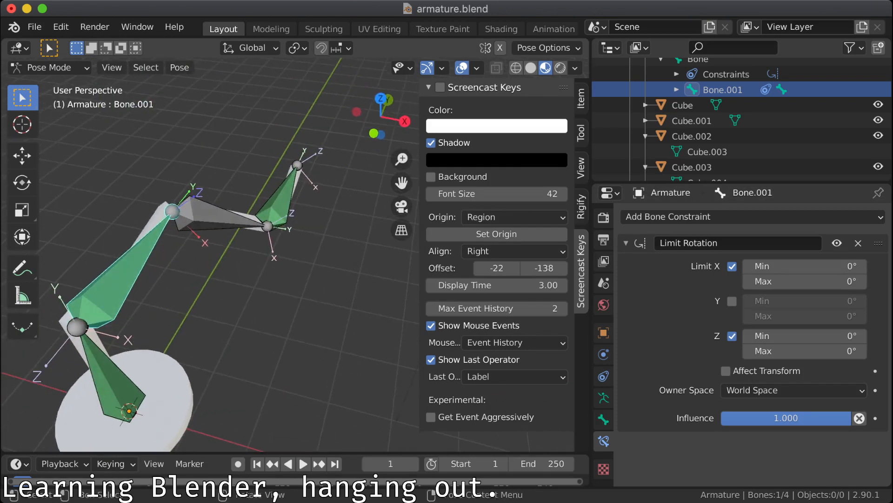
key("super+z")
key("super+z")
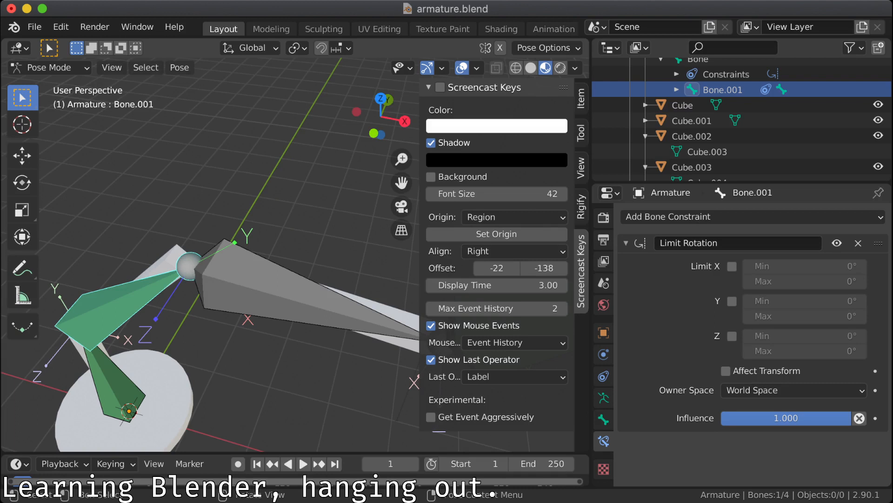
Step: Show Bone.001's transform values and enable the X and Z limits of its Limit Rotation constraint
middle_click_drag(233, 261, 298, 205)
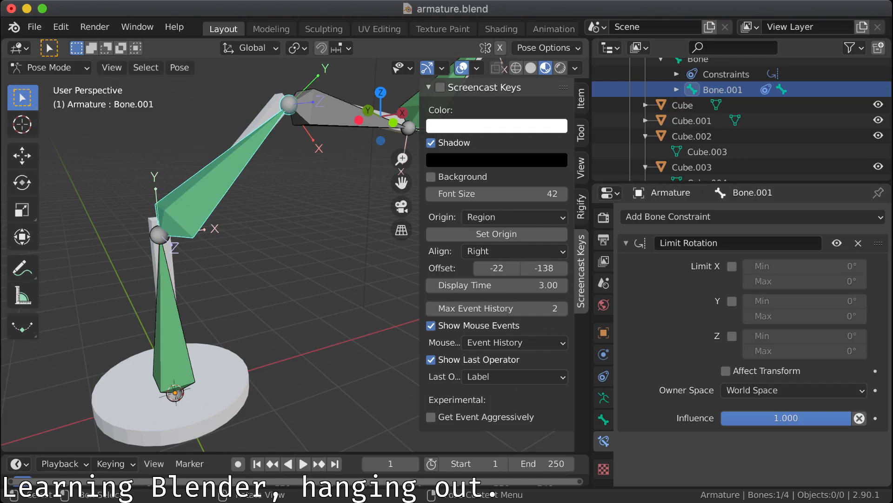
middle_click_drag(289, 224, 271, 221)
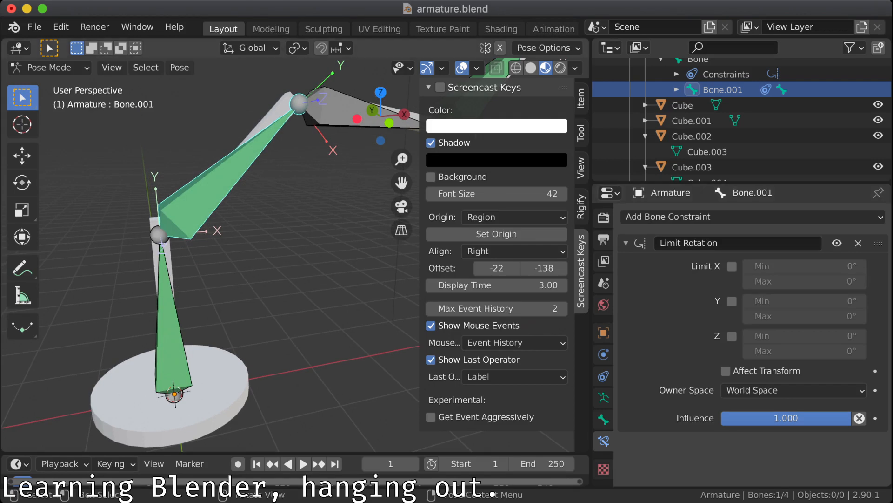
left_click(581, 98)
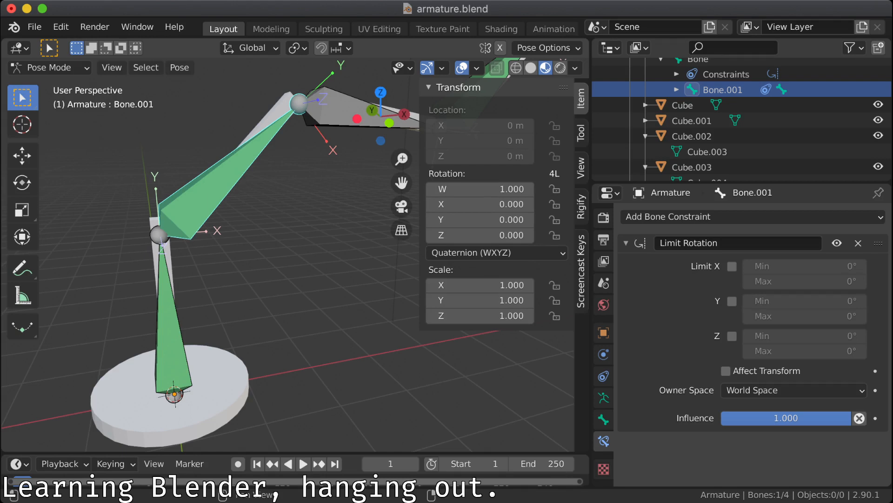
key("Tab")
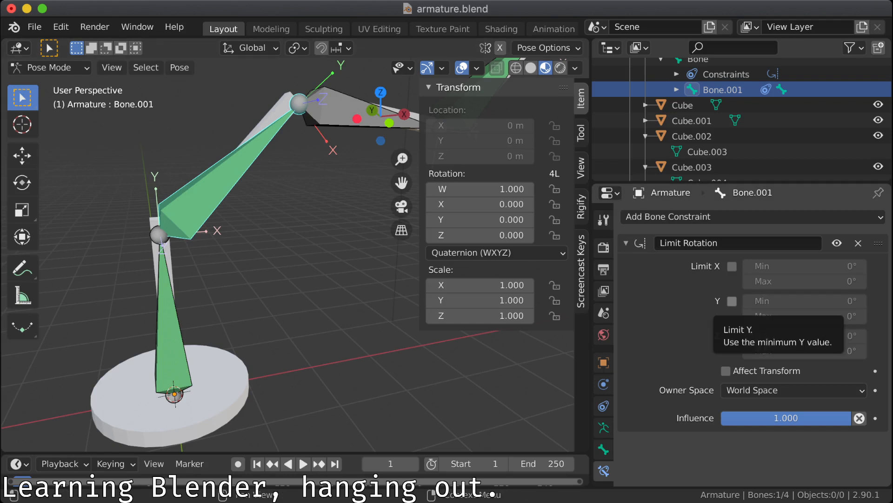
left_click(732, 336)
left_click(732, 266)
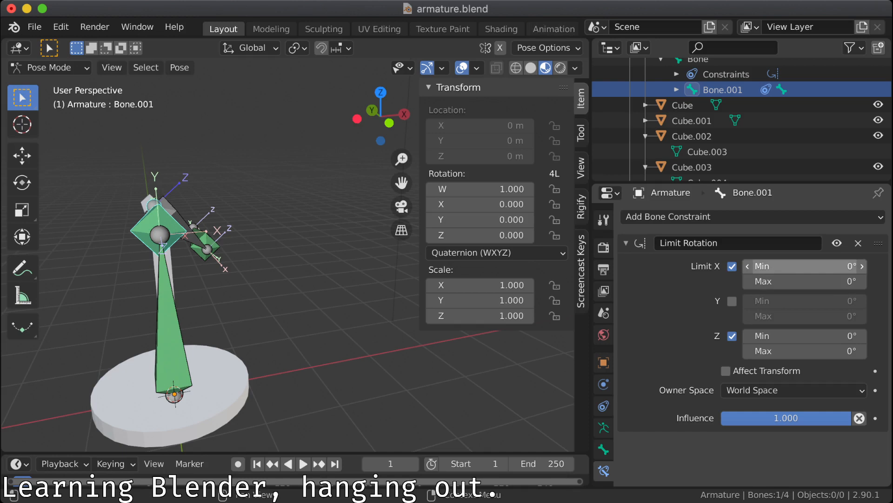
left_click(731, 266)
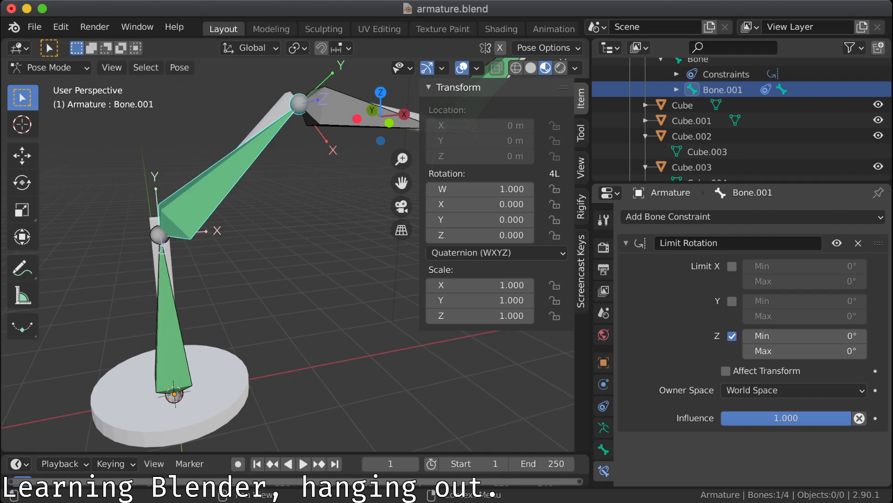
left_click(732, 266)
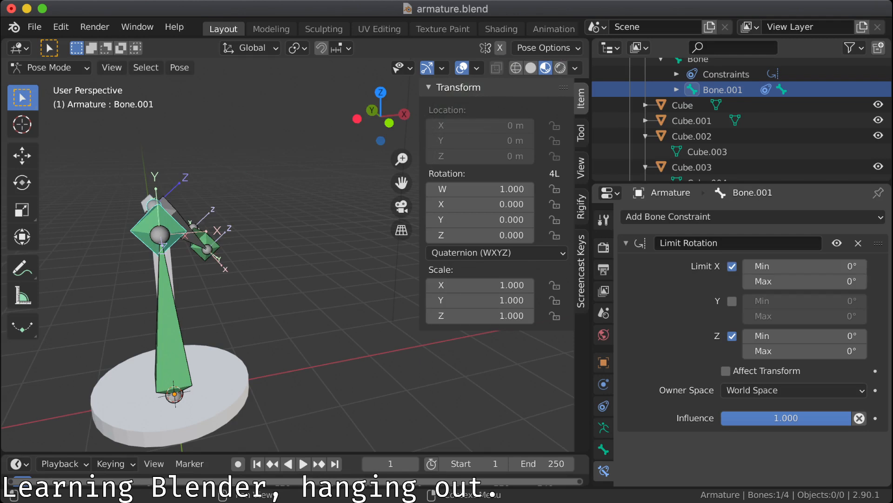
Step: Set the maximum of both the X and Z rotation limits on Bone.001 to 180°
left_click(805, 281)
type("180")
key("Return")
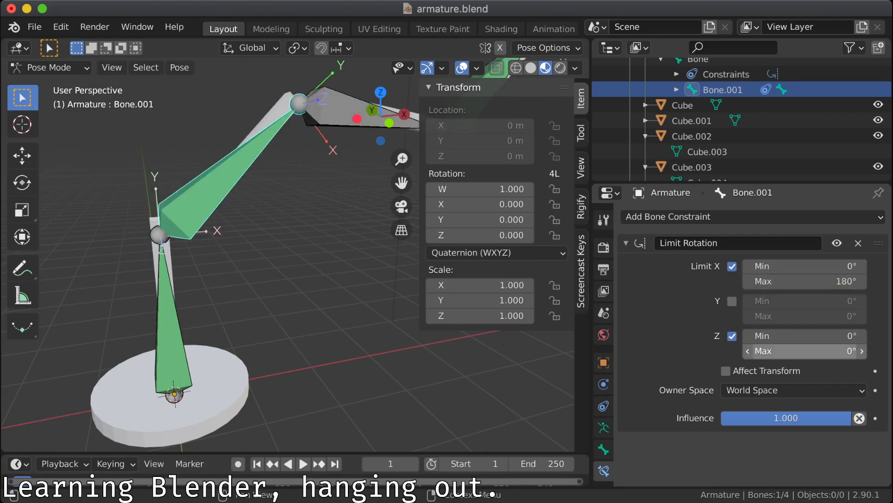
left_click(805, 352)
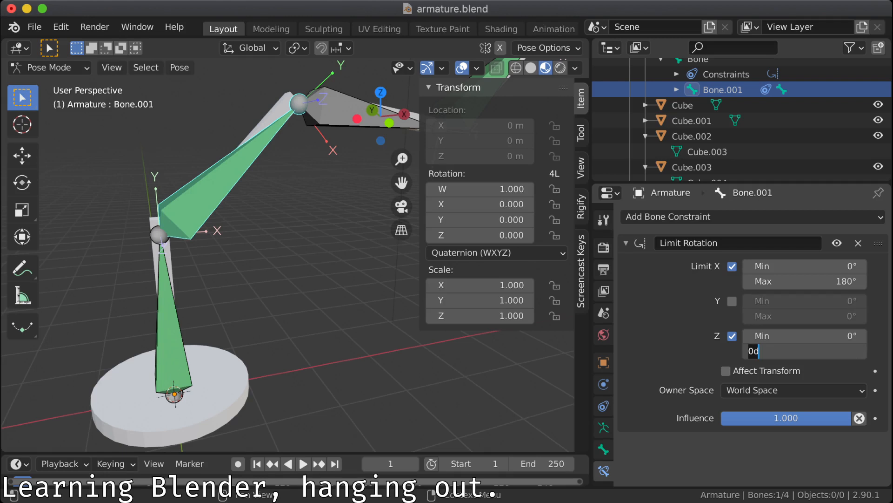
type("180")
key("Return")
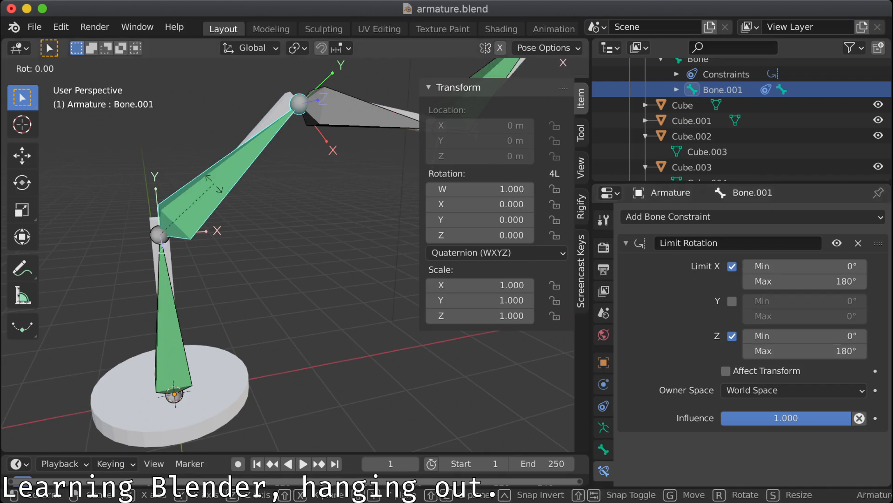
Step: Test-rotate Bone.001 freely against its rotation limits and cancel the rotation
key("r")
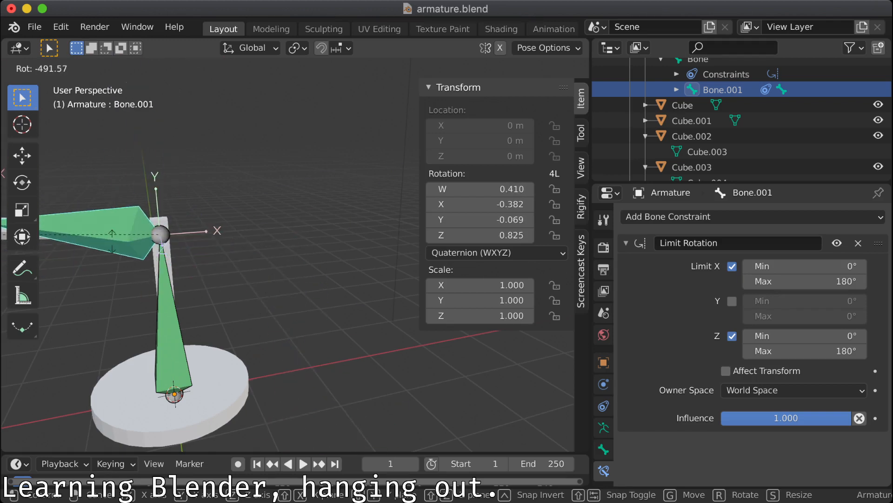
key("Escape")
middle_click_drag(232, 256, 280, 309, "shift")
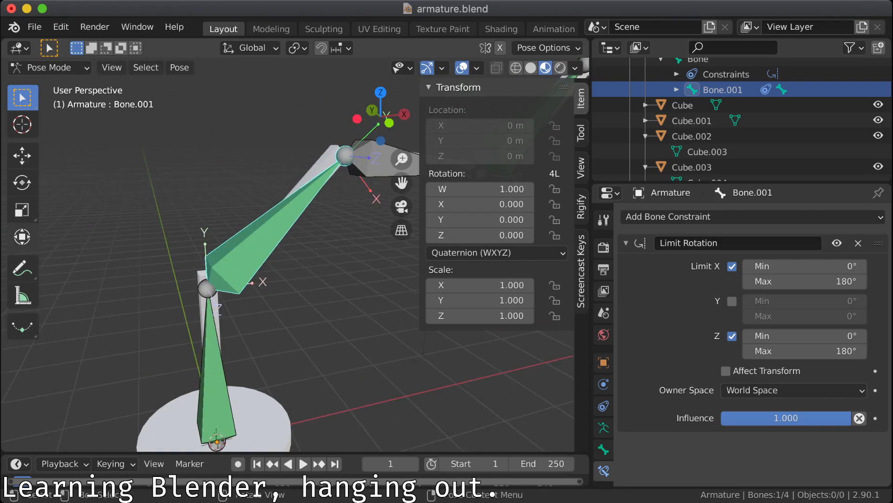
Step: Activate the Transform tool and try rotating Bone.001 with its gizmo, cancelling each attempt
left_click(22, 236)
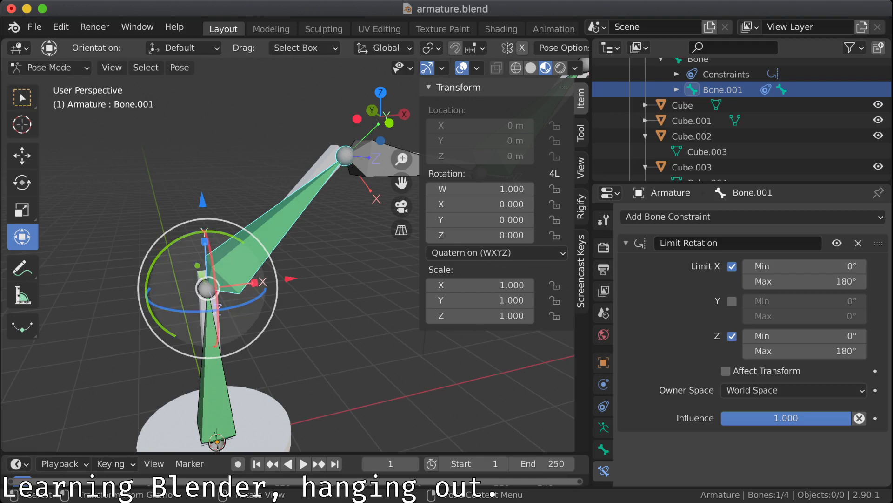
left_click_drag(192, 234, 114, 303)
key("Escape")
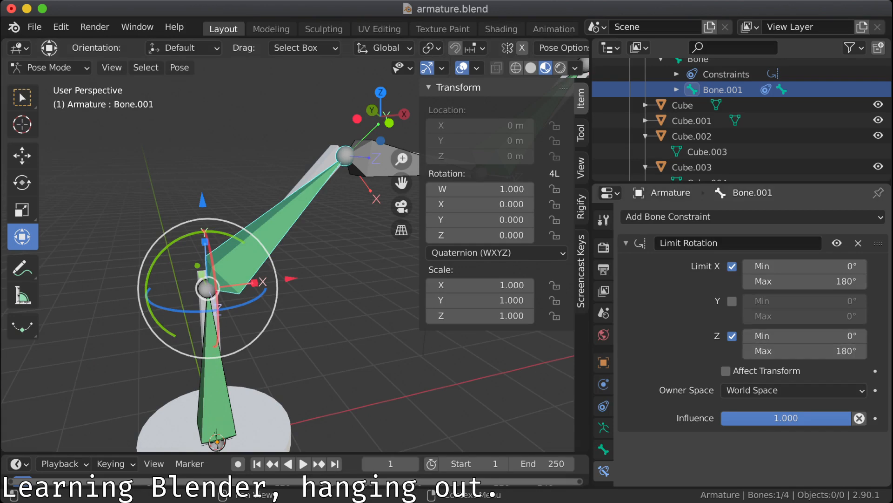
left_click_drag(227, 235, 179, 255)
key("Escape")
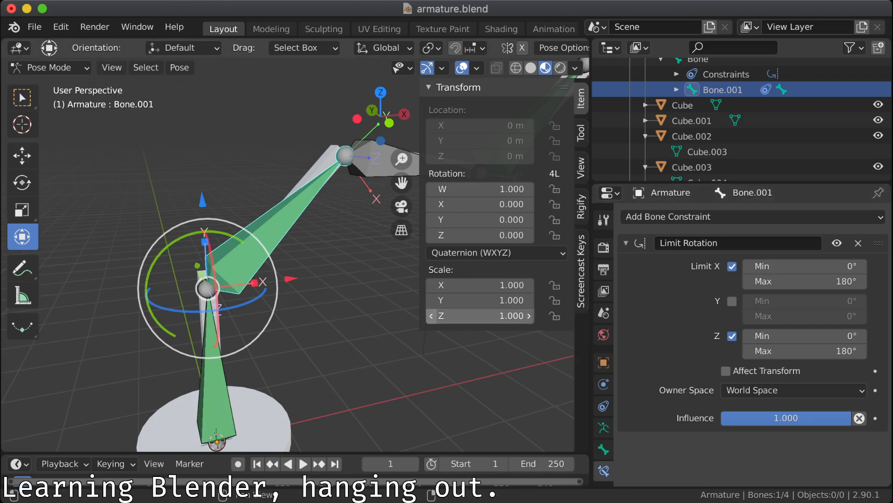
Step: Set Bone.001's quaternion Y rotation value to -7, try raising it to -0.740, and undo that last change
mouse_move(482, 220)
left_mouse_down()
mouse_move(526, 219)
mouse_move(475, 220)
left_mouse_up()
left_click(481, 220)
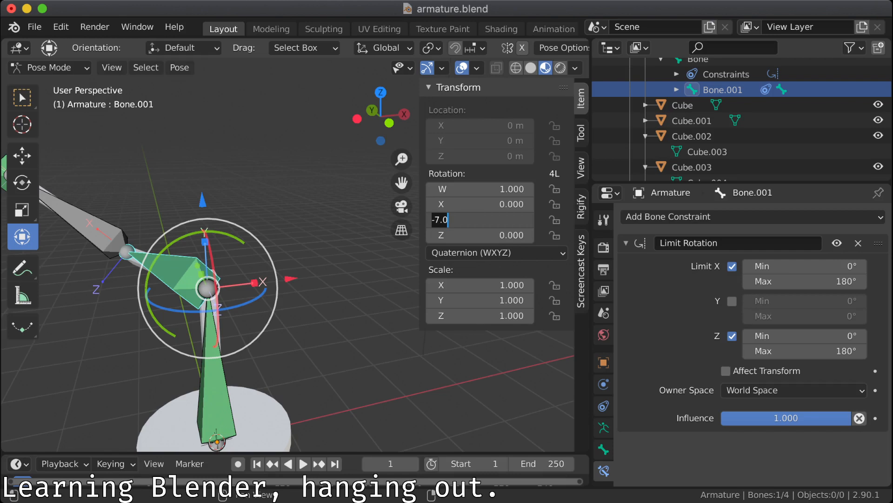
key("Escape")
left_click_drag(481, 219, 494, 220)
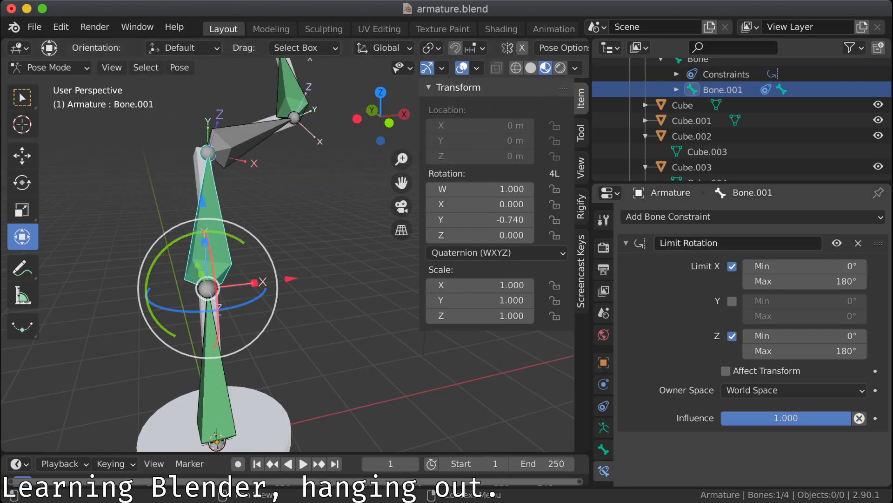
key("super+z")
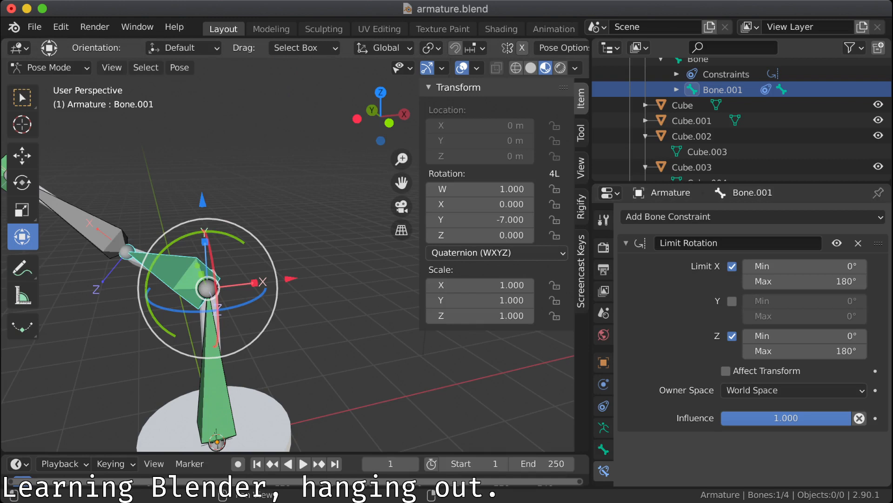
Step: Try the XYZ Euler rotation mode on Bone.001 with a changed X rotation, and undo both changes
left_click(496, 253)
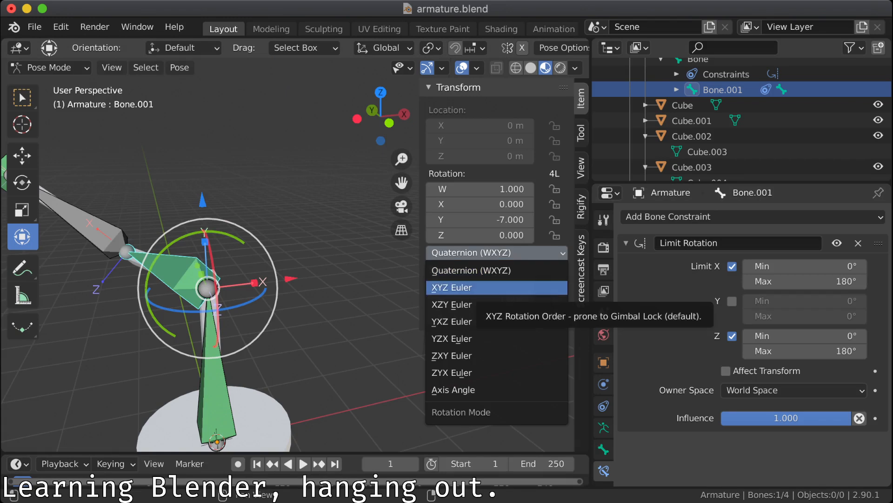
left_click(465, 287)
left_click_drag(479, 203, 453, 204)
key("super+z")
key("super+z")
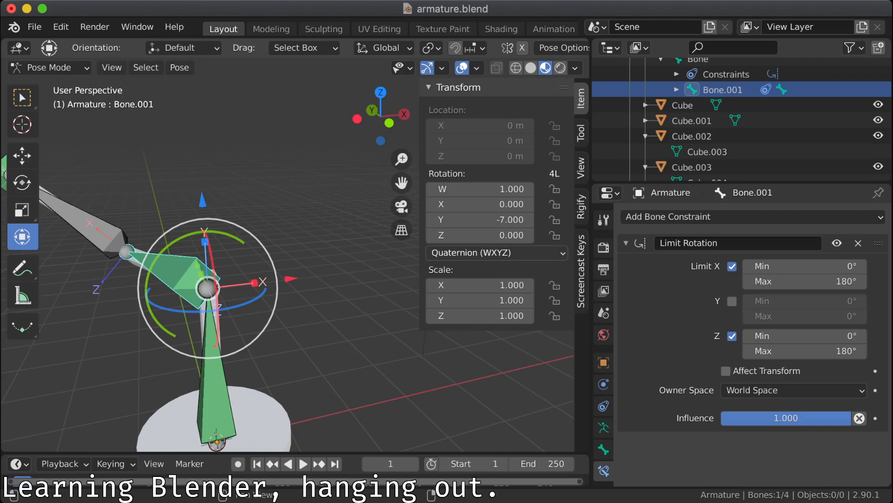
Step: Switch Bone.001 to Axis Angle rotation mode and set its axis values to X 16, Y -122.4 and Z -26.2
left_click(497, 252)
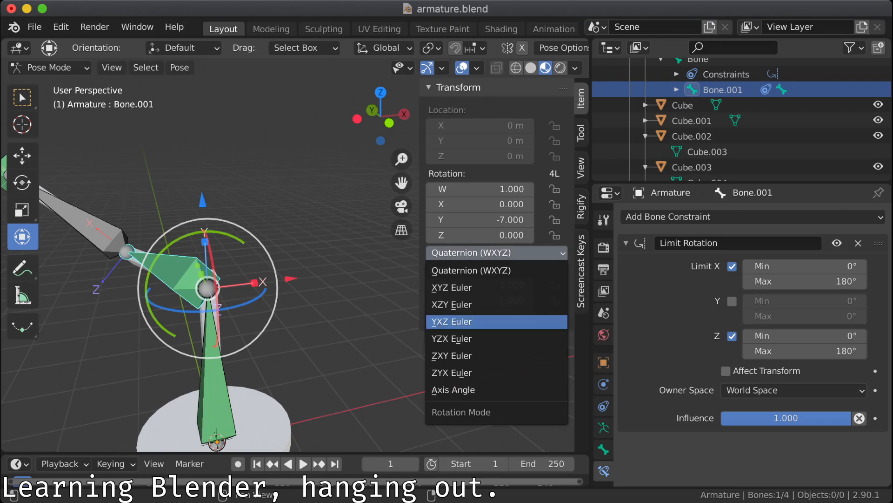
left_click(466, 390)
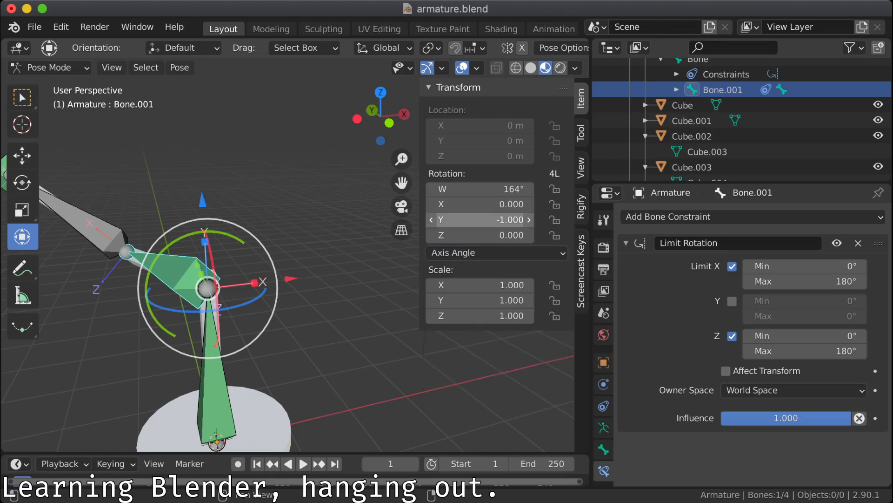
mouse_move(484, 219)
left_mouse_down()
mouse_move(531, 219)
mouse_move(479, 219)
mouse_move(505, 204)
mouse_move(477, 204)
mouse_move(511, 203)
mouse_move(491, 204)
left_mouse_up()
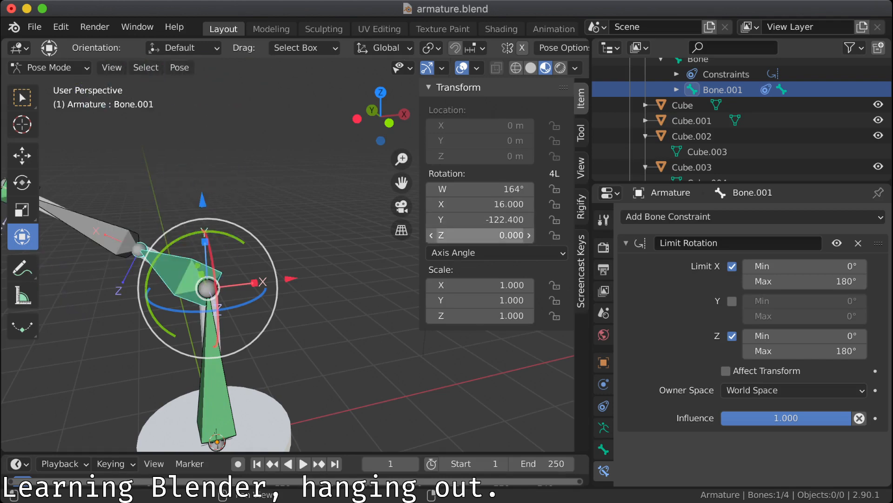
mouse_move(484, 235)
left_mouse_down()
mouse_move(500, 235)
mouse_move(465, 235)
mouse_move(482, 235)
left_mouse_up()
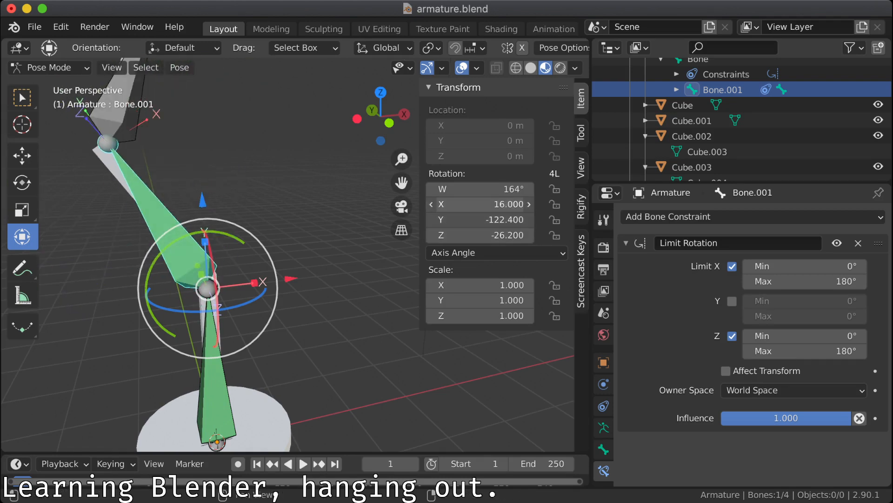
Step: Reset Bone.001's axis X, Y and Z rotation values to 0 and switch its rotation mode to Quaternion (WXYZ)
left_click_drag(479, 203, 480, 235)
type("0")
key("Return")
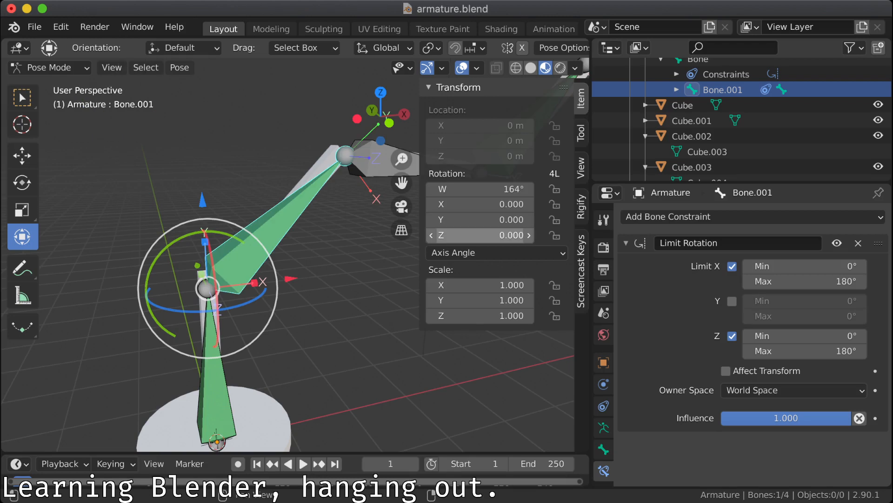
left_click(353, 279)
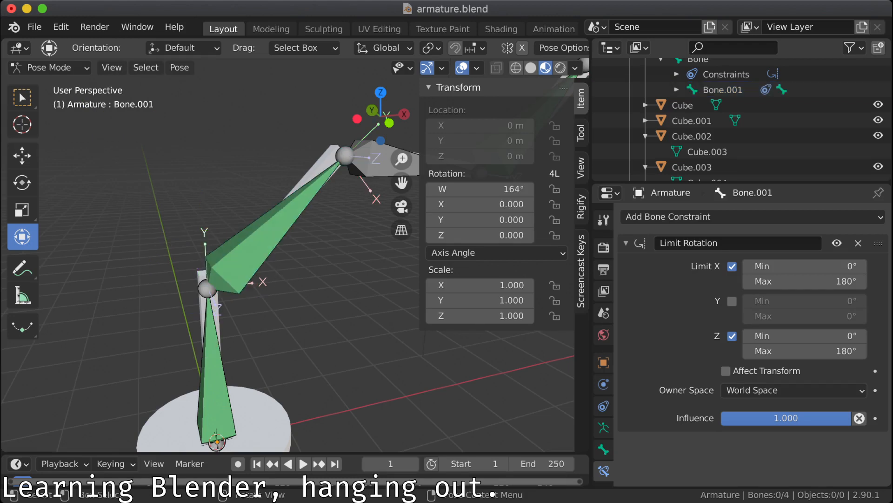
left_click(497, 252)
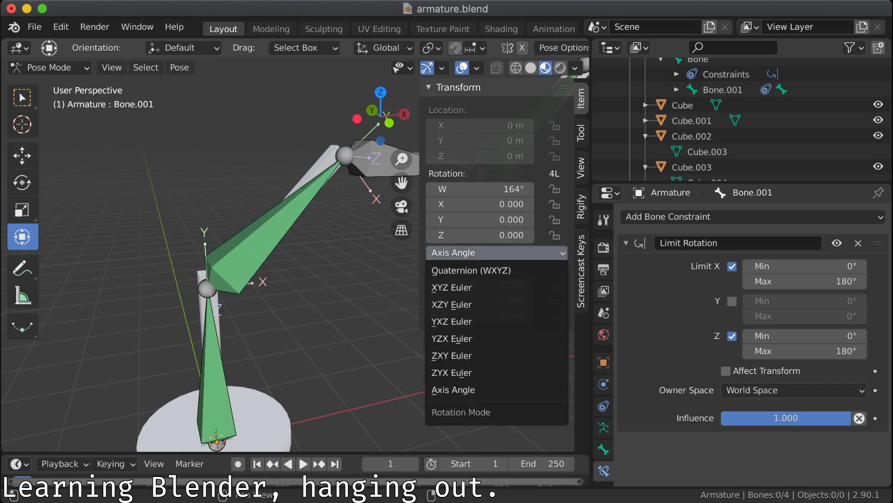
left_click(471, 271)
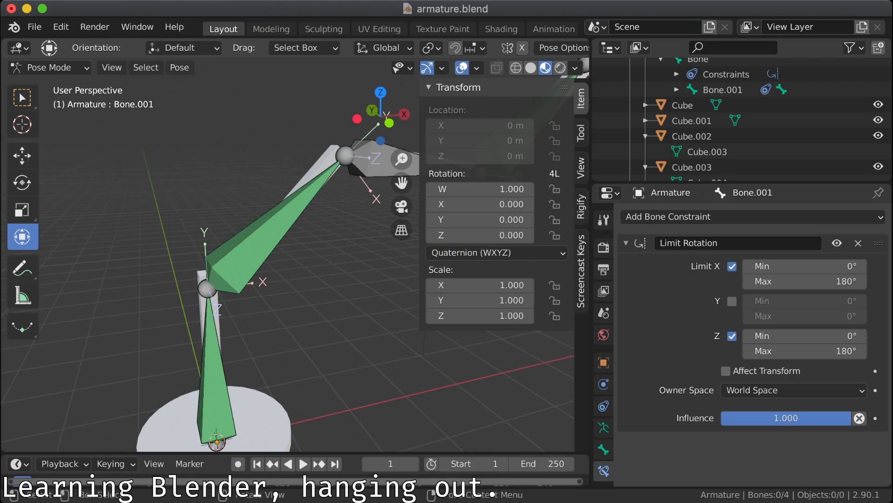
Step: Try changing Bone.001's quaternion W and X rotation values, and undo the changes
left_click_drag(489, 189, 447, 189)
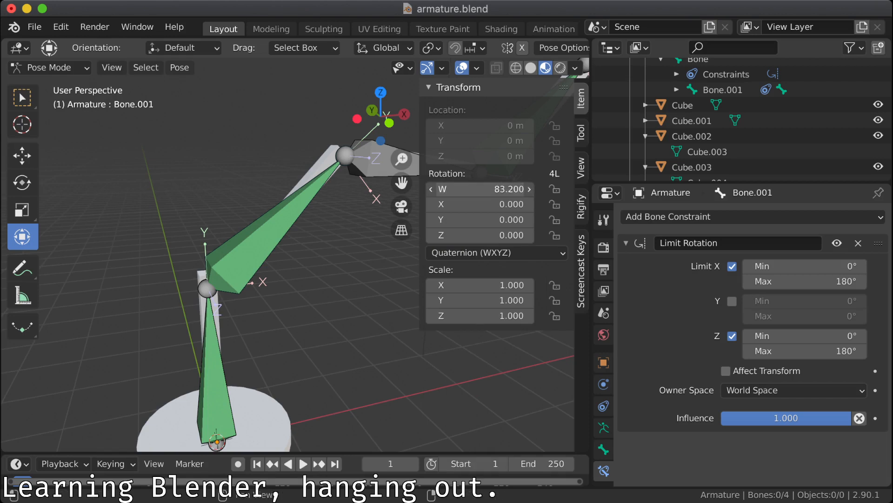
left_click_drag(502, 189, 525, 205)
key("super+z")
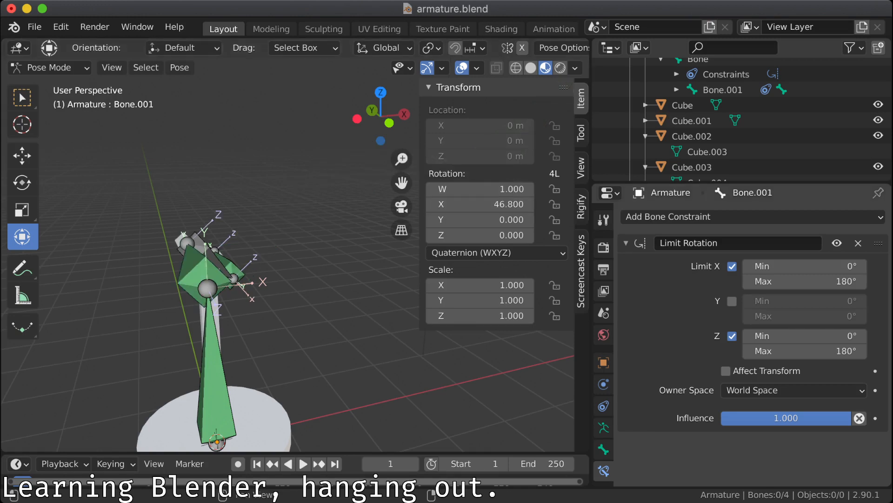
key("super+z")
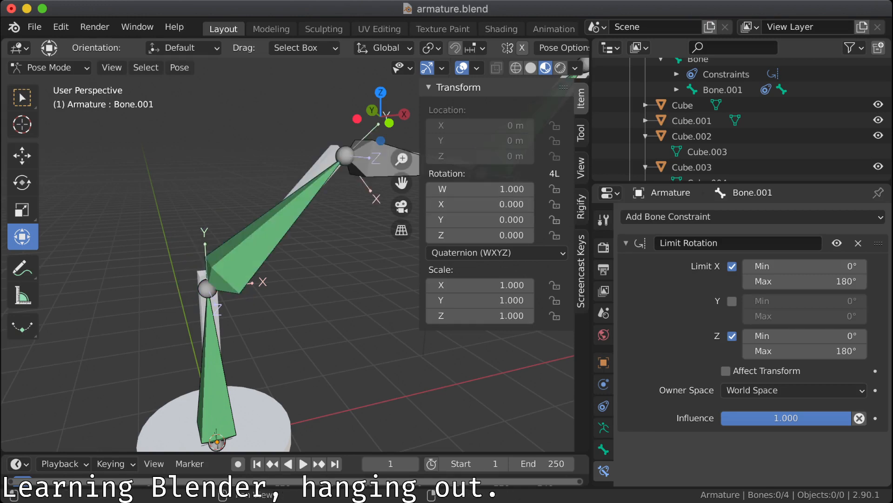
Step: Turn off the X and Z limits in Bone.001's Limit Rotation constraint and compare them with the base Bone's constraint settings
left_click(732, 266)
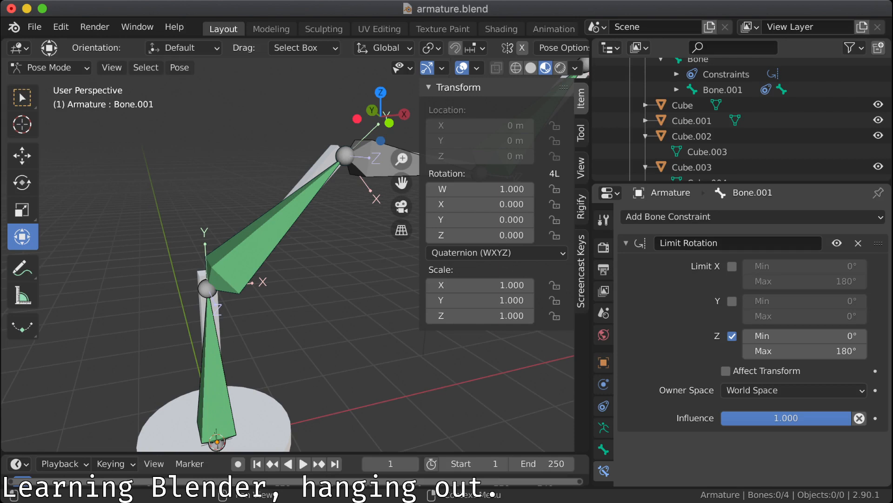
left_click(732, 336)
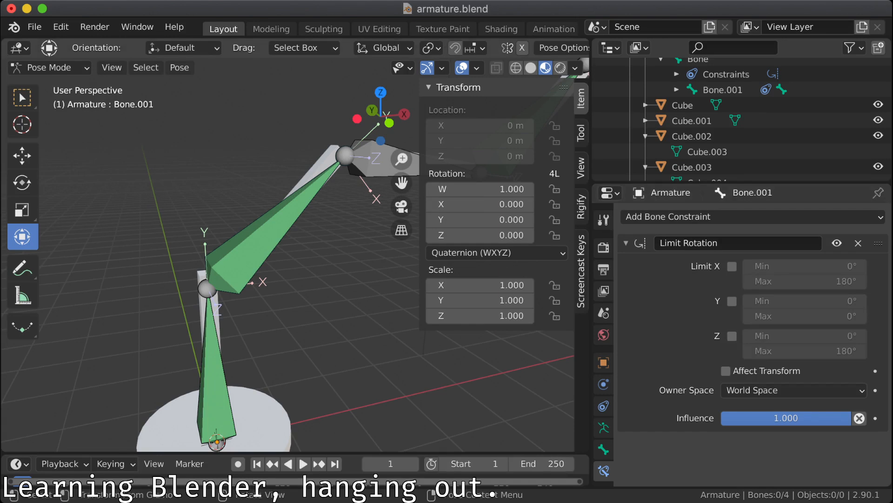
left_click(215, 372)
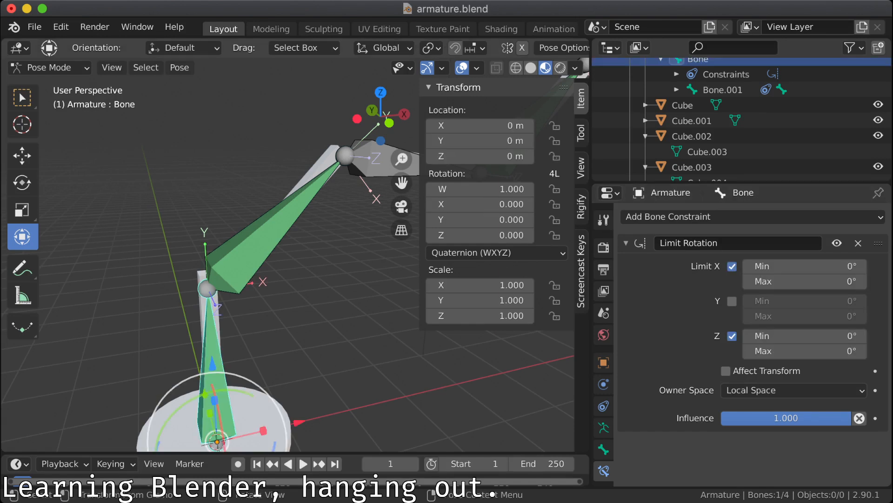
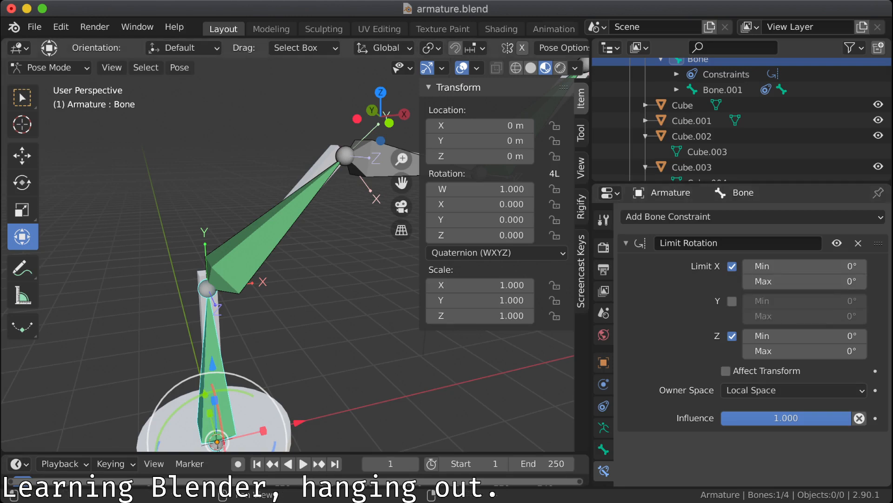
left_click(270, 229)
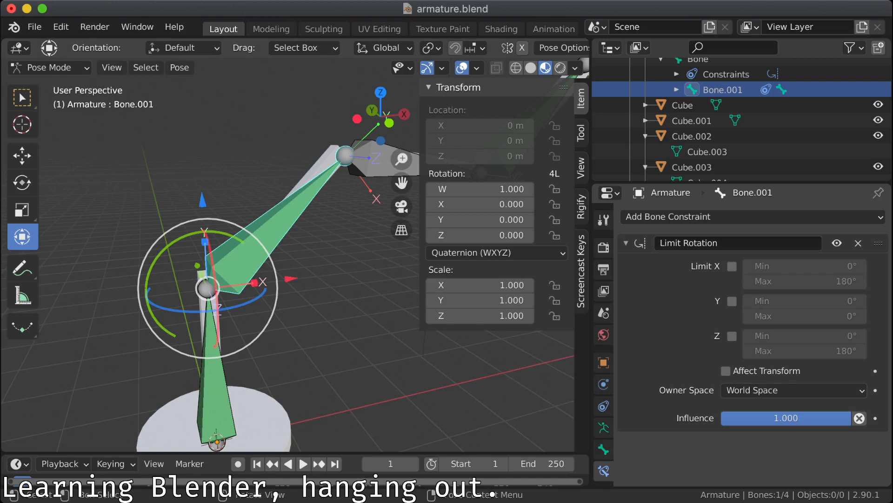
Step: Examine the local axes at the joint between Bone and Bone.001 from another angle
middle_click_drag(321, 251, 355, 275)
left_click(213, 372)
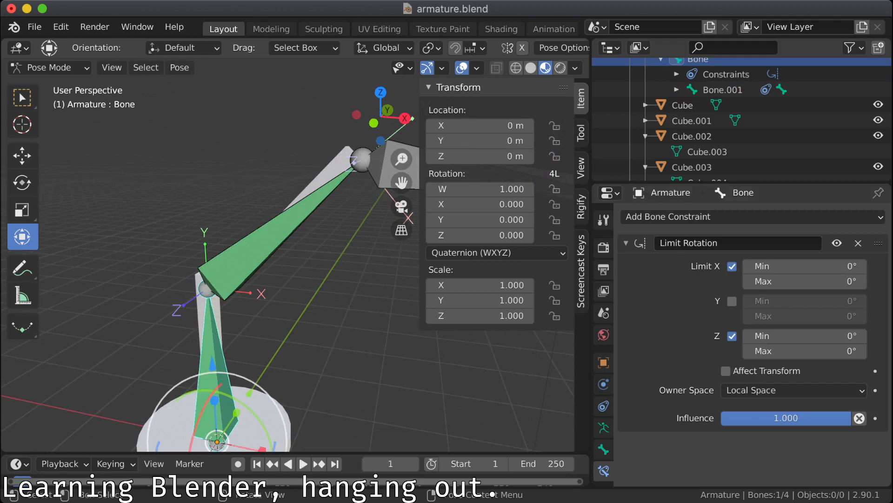
key("alt+a")
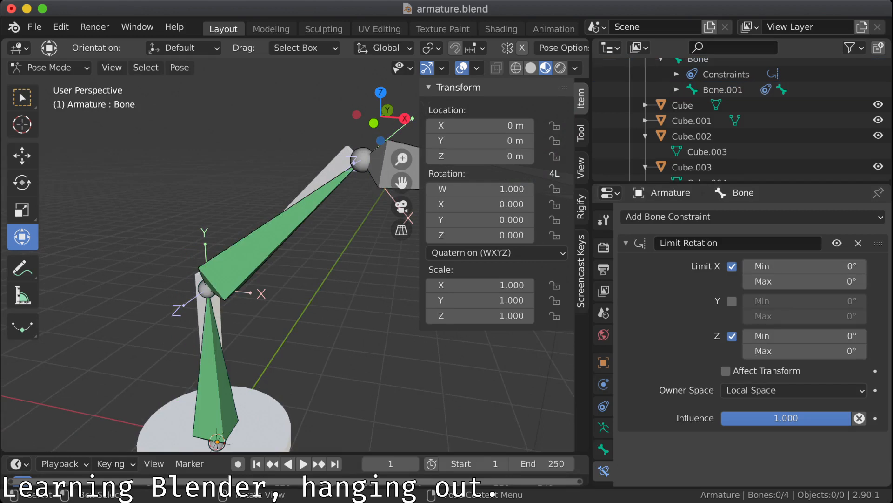
scroll(279, 260, "up", 3)
middle_click_drag(279, 260, 260, 290, "shift")
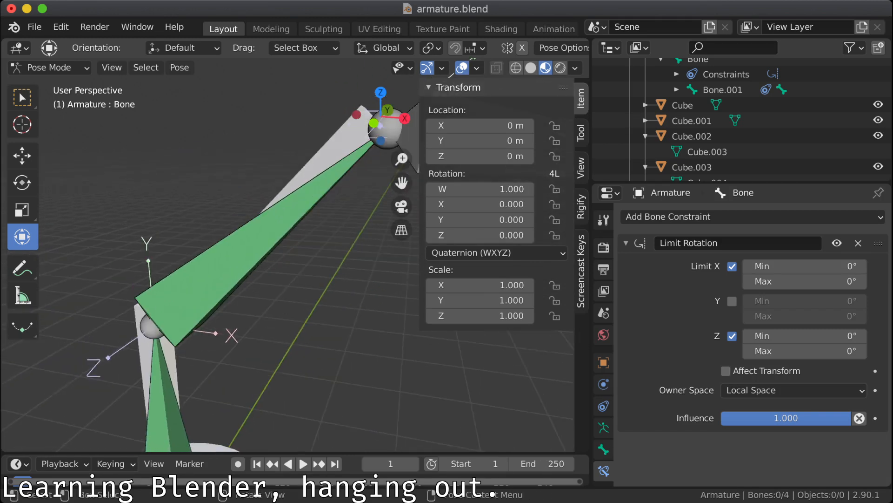
left_click(246, 251)
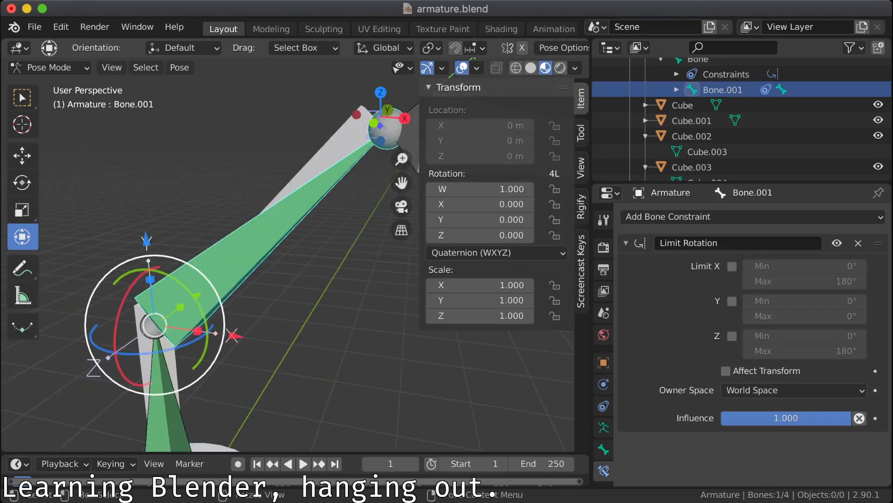
Step: Examine Bone.001 in Edit Mode from the front view, return to Pose Mode and clear the bone selection
key("Tab")
key("p")
key("Escape")
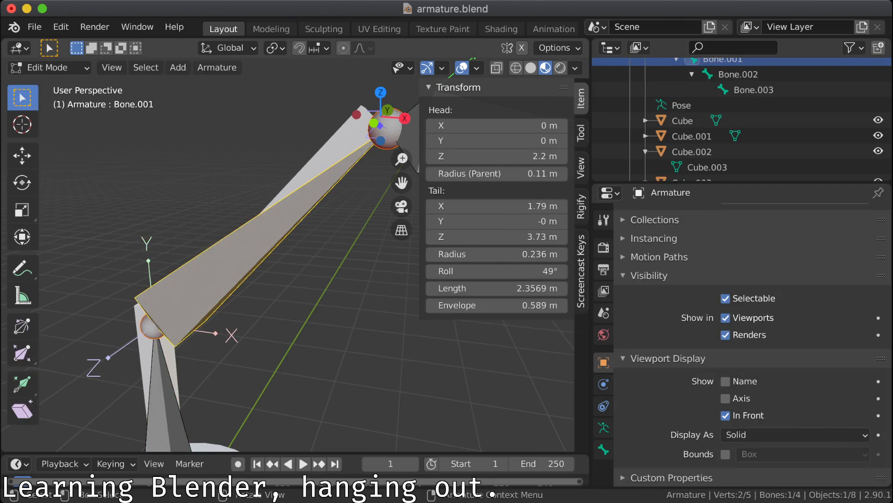
key("KP_1")
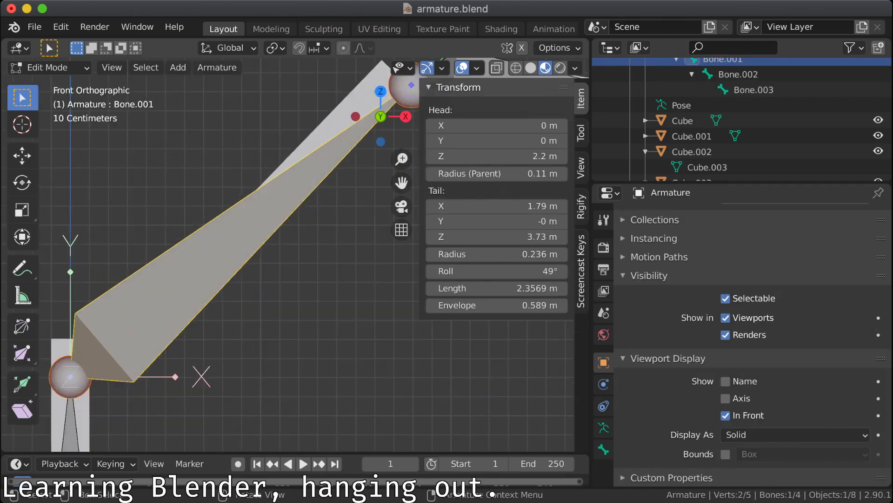
key("Tab")
scroll(295, 255, "down", 5)
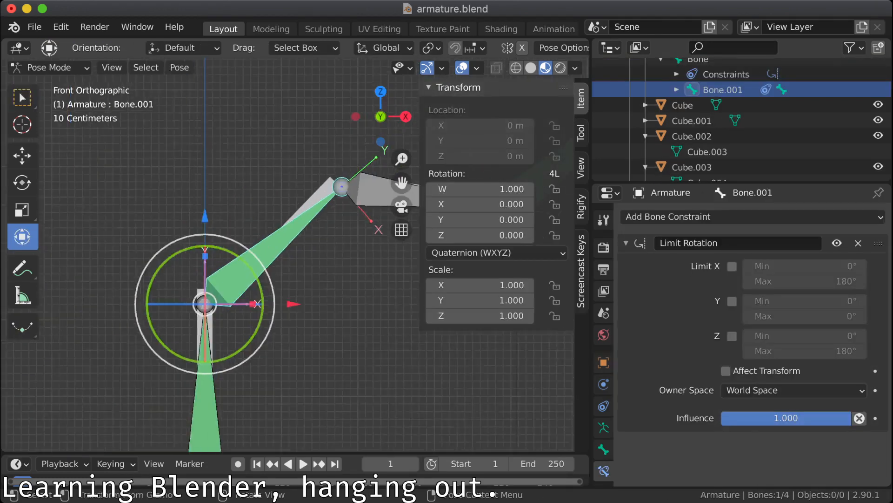
middle_click_drag(295, 255, 224, 286, "shift")
key("alt+a")
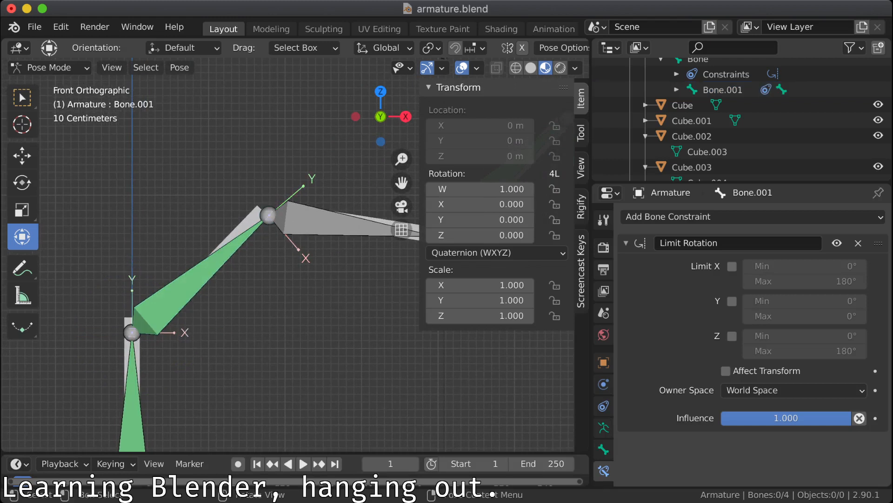
Step: Enable the X, Y and Z limits in Bone.001's Limit Rotation constraint, with X Max and both Y limits set to 0°
left_click(23, 97)
left_click(186, 285)
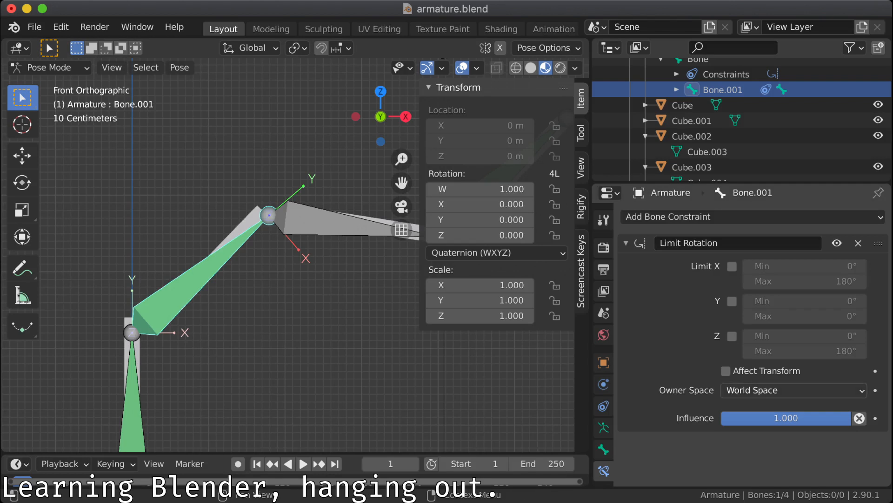
left_click(732, 336)
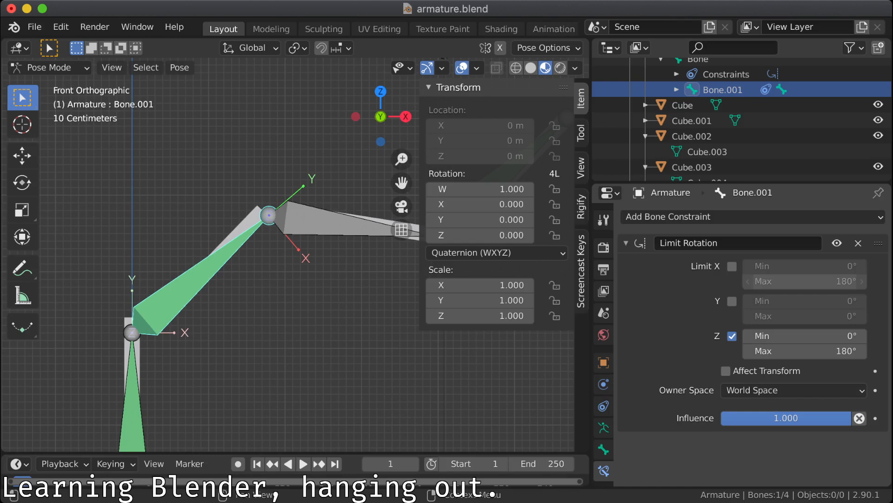
left_click_drag(805, 281, 805, 301)
type("0")
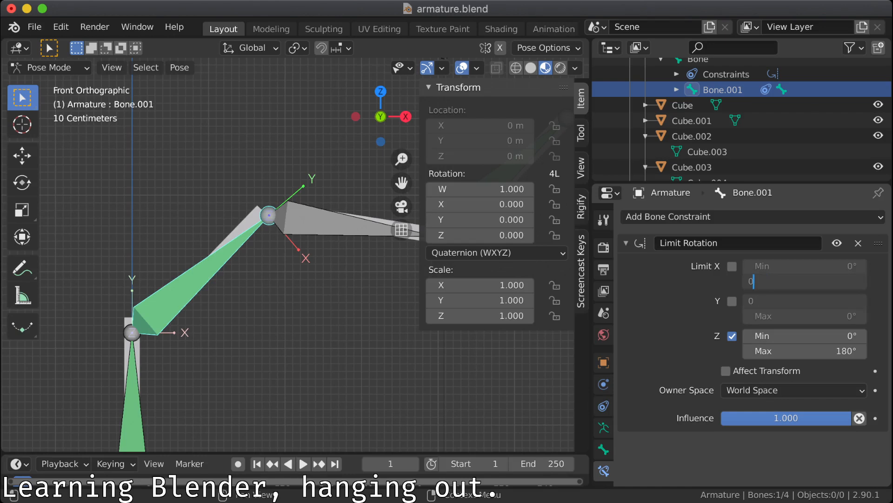
key("Return")
left_click(732, 266)
left_click(732, 301)
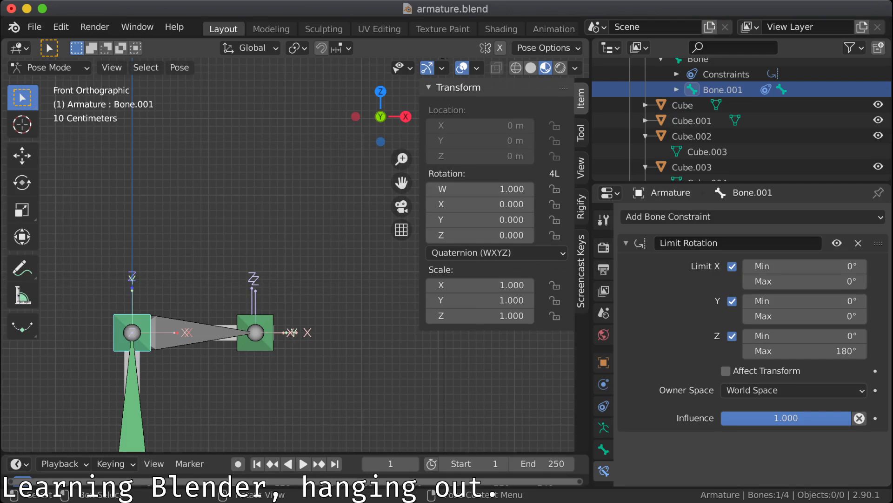
Step: Set the Y Min and Max limits of Bone.001's Limit Rotation constraint to 0°
middle_click_drag(279, 232, 255, 312)
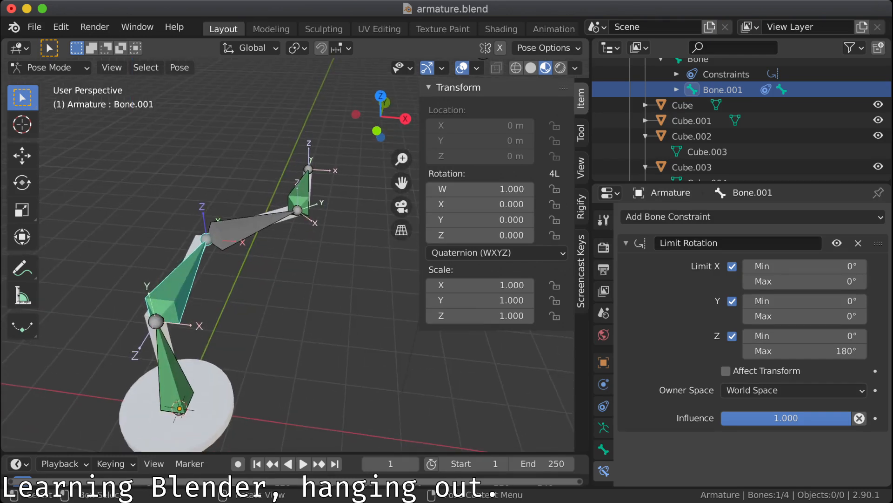
mouse_move(805, 301)
left_mouse_down()
mouse_move(819, 301)
mouse_move(803, 301)
mouse_move(804, 316)
left_mouse_up()
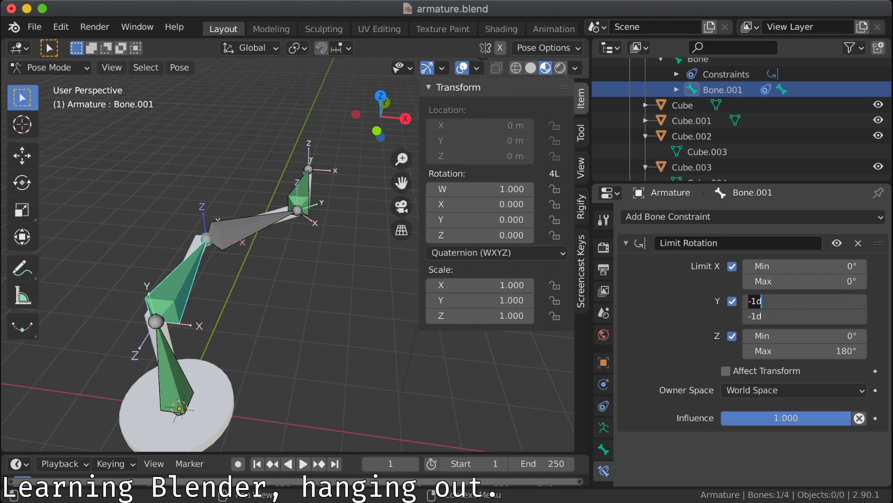
type("0")
key("Return")
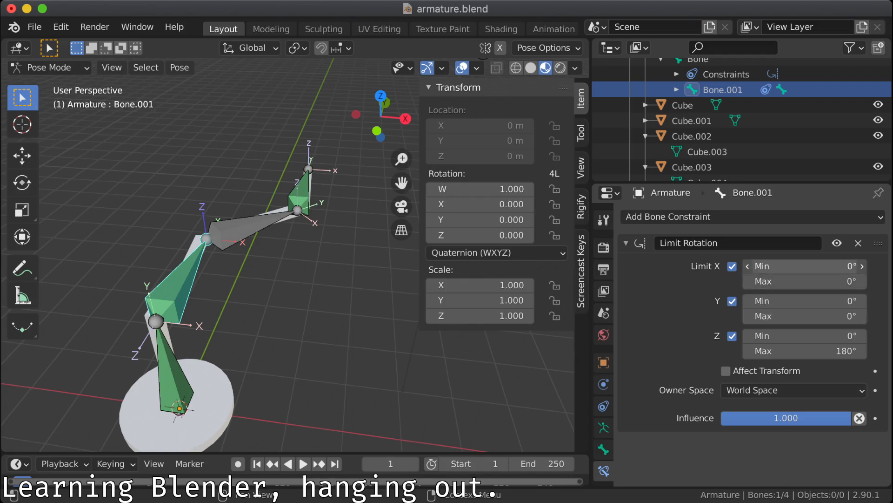
Step: Try to set Bone.001's X Min and Max rotation limits together to 90°
left_click_drag(804, 266, 804, 281)
type("0")
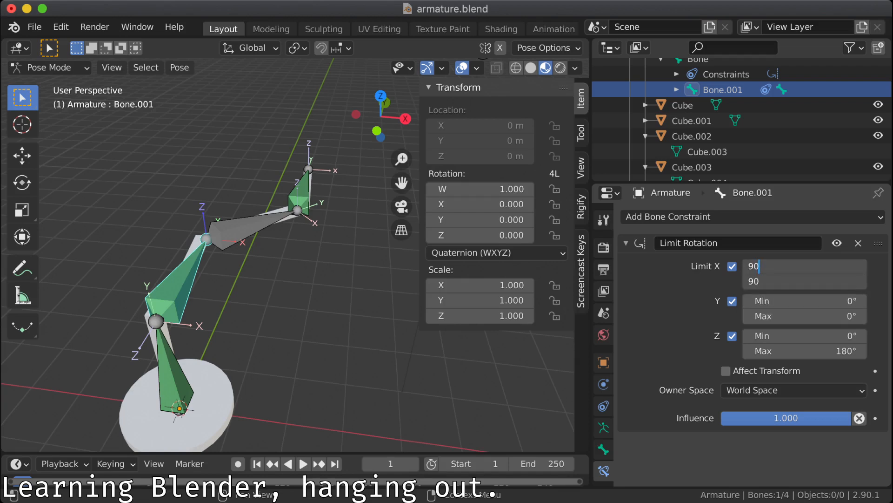
key("Return")
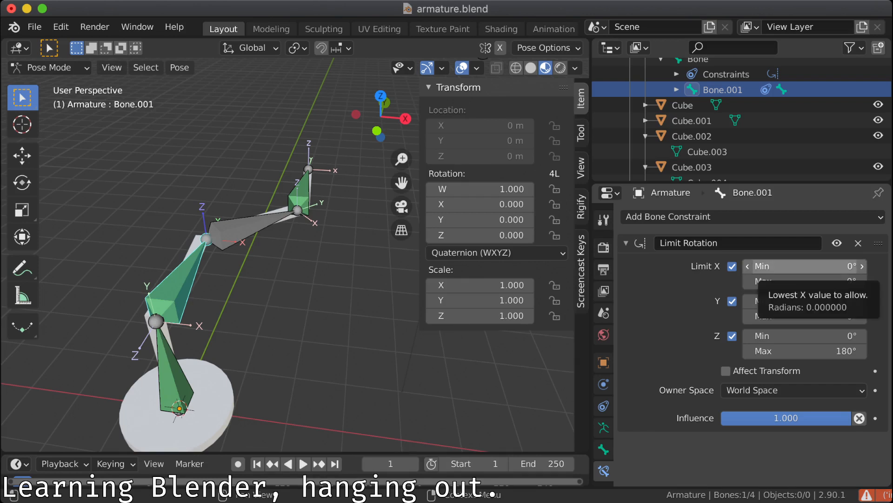
left_click(763, 268)
key("Escape")
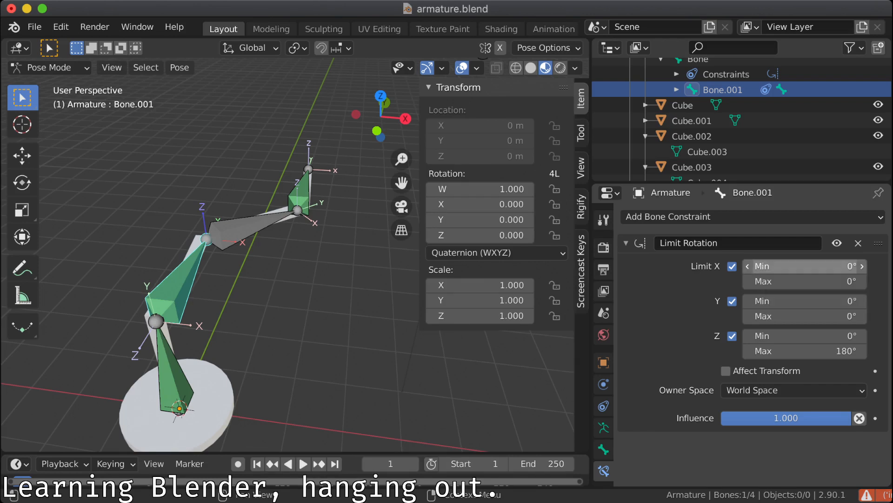
left_click(763, 266)
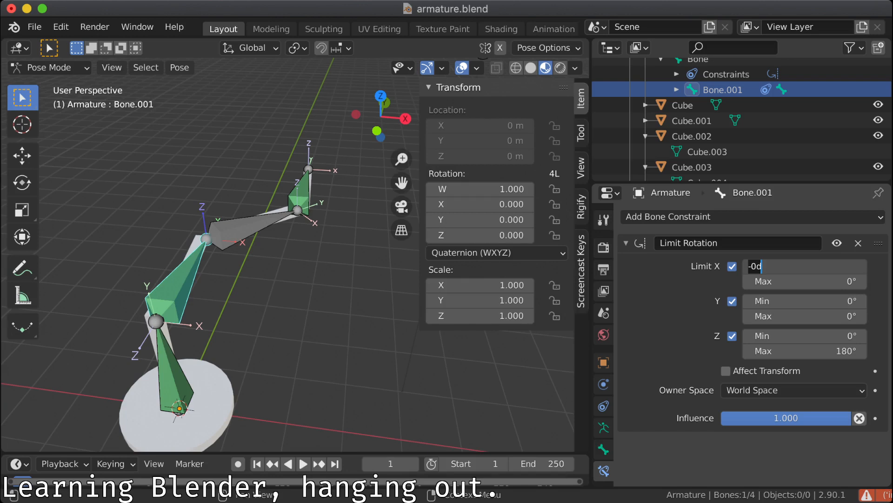
key("Return")
Step: Set the X Min and Max limits of Bone.001's Limit Rotation constraint to 90° and deselect the bone
left_click_drag(791, 267, 791, 281)
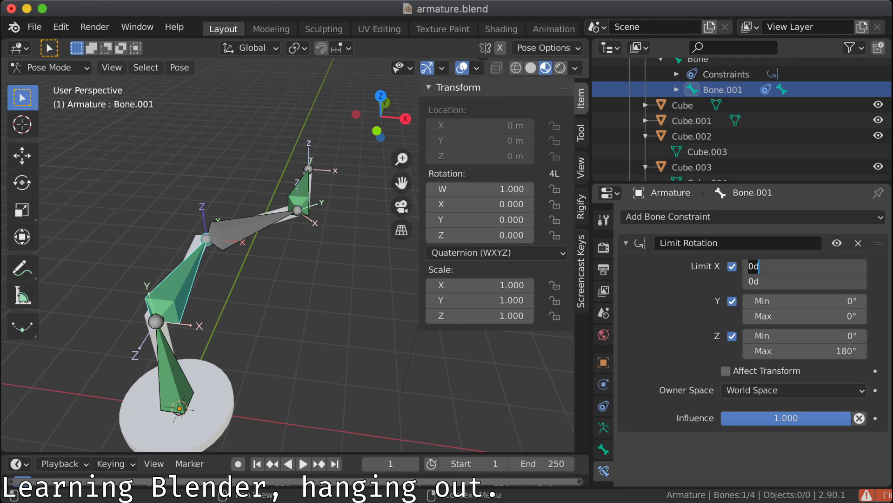
type("90")
key("Return")
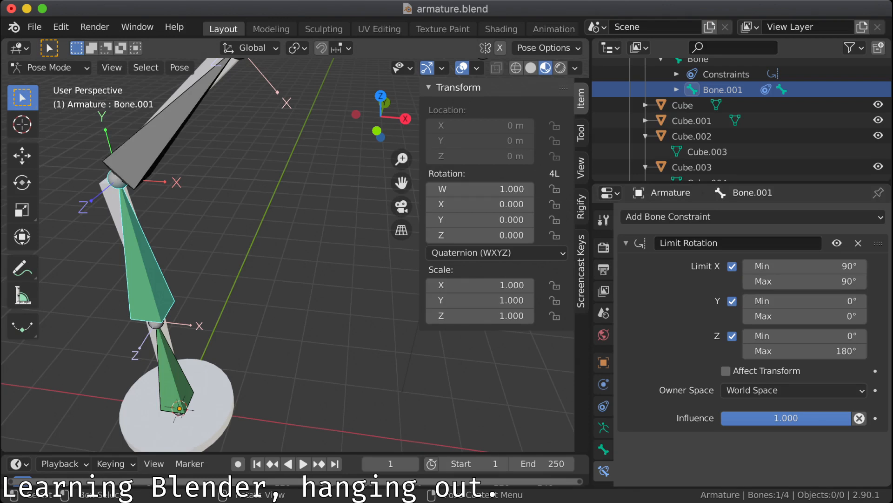
key("alt+a")
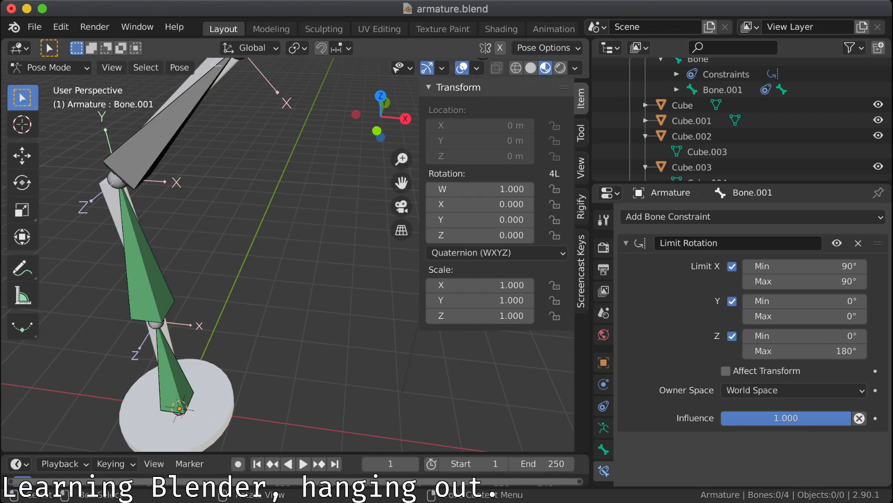
middle_click_drag(279, 261, 305, 238)
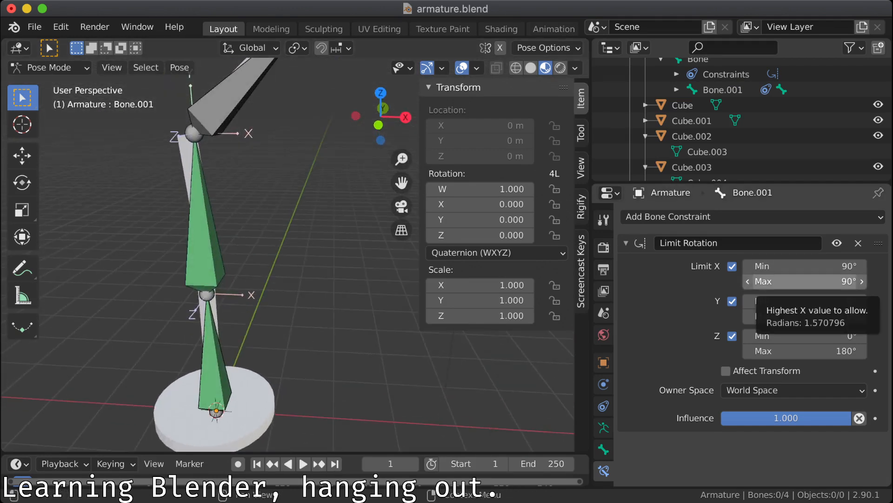
Step: Set the Owner Space of Bone.001's Limit Rotation constraint to Local Space and its X Min and Max limits to 0°
left_click(791, 390)
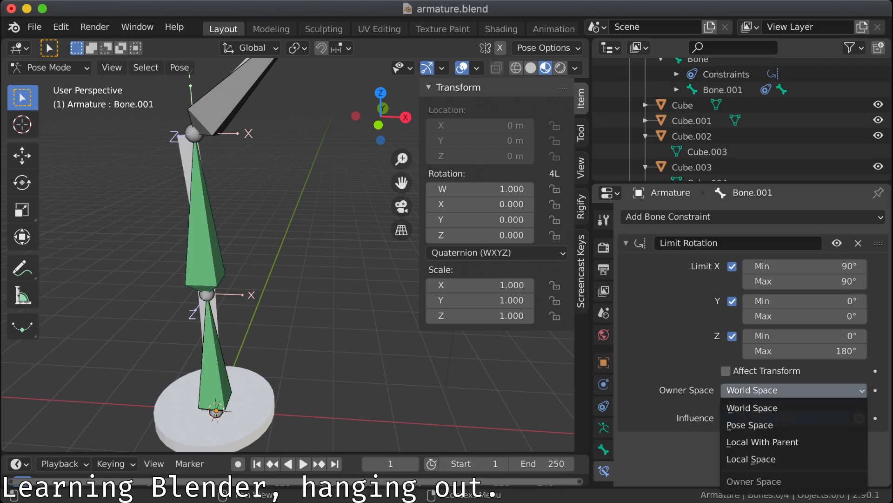
left_click(751, 458)
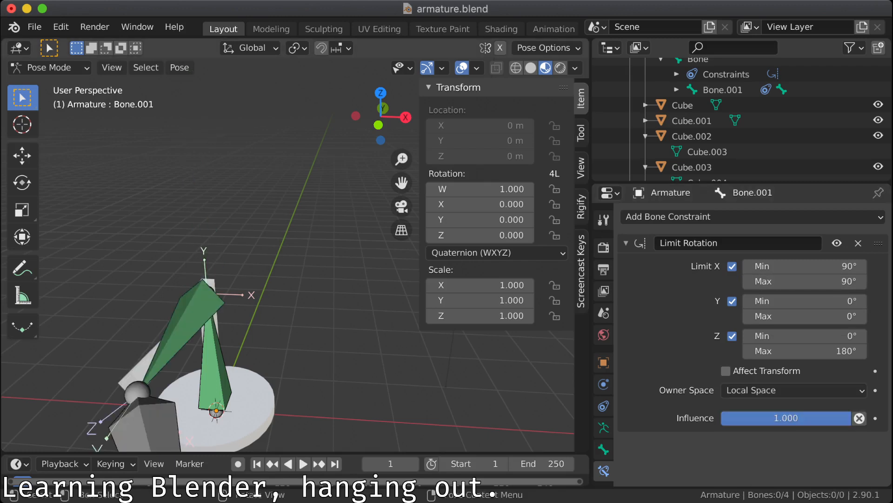
middle_click_drag(279, 280, 307, 285)
left_click_drag(800, 266, 801, 281)
type("0")
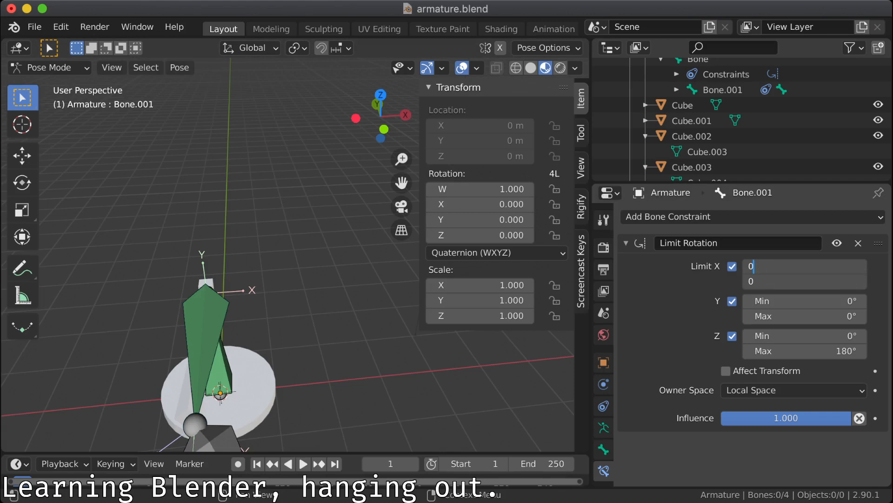
key("Return")
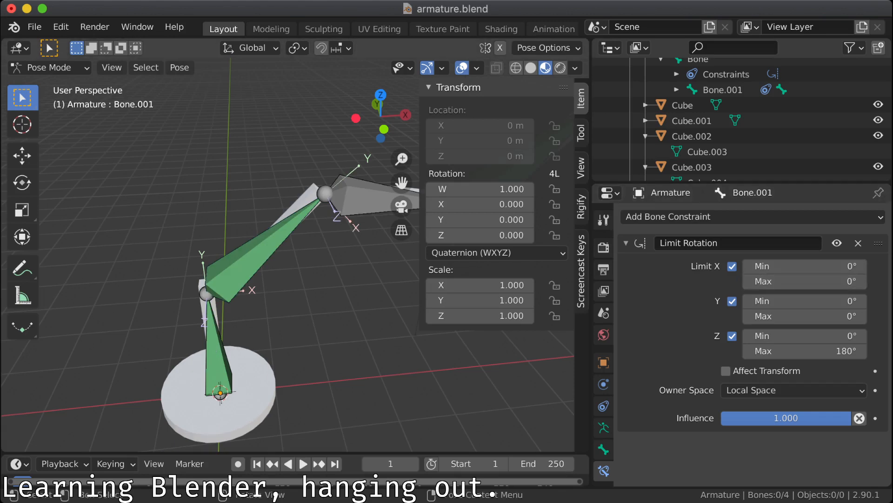
Step: Rotate Bone.001 freely in the perspective view to test its rotation limits, keeping it selected
middle_click_drag(325, 279, 259, 244, "shift")
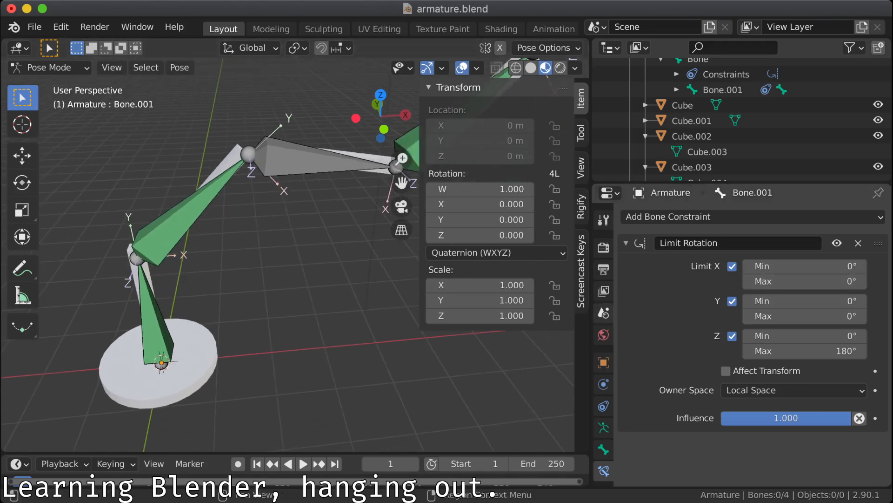
left_click(196, 205)
key("r")
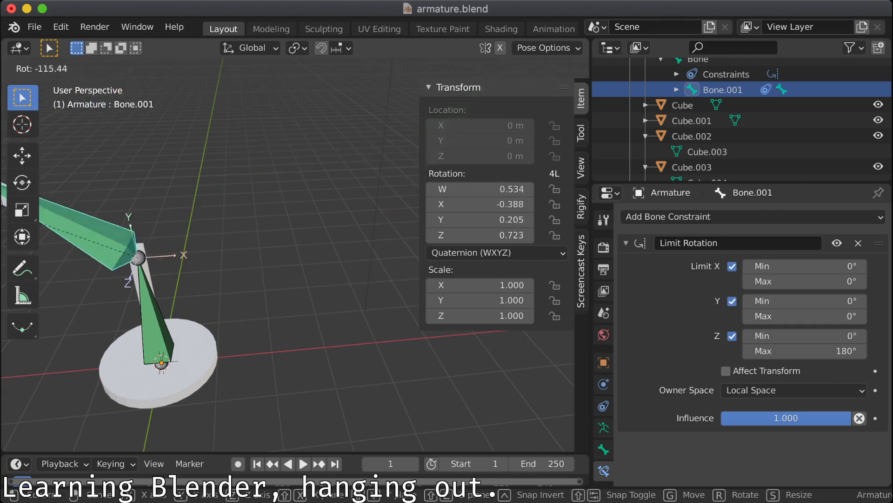
left_click(452, 336)
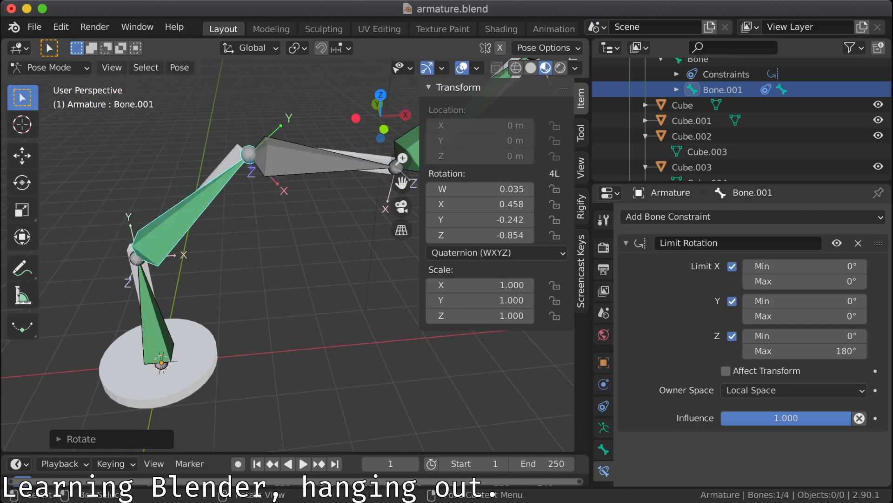
middle_click_drag(288, 261, 346, 276, "shift")
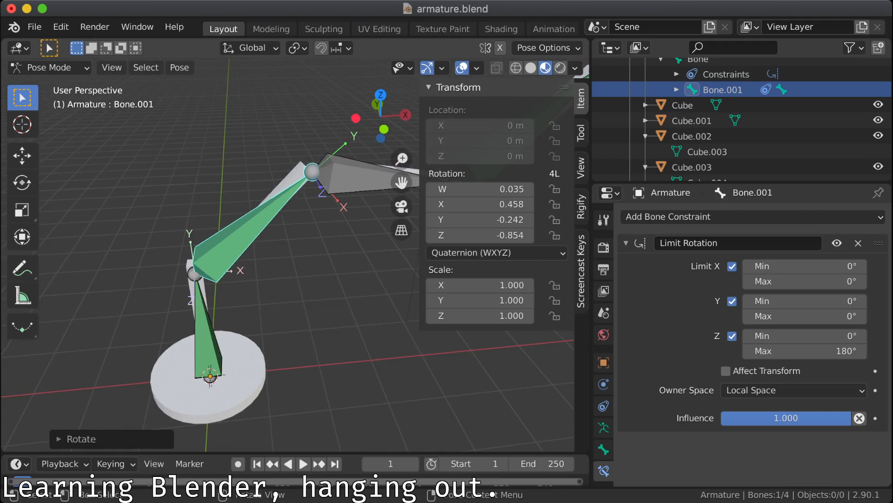
left_click(246, 229)
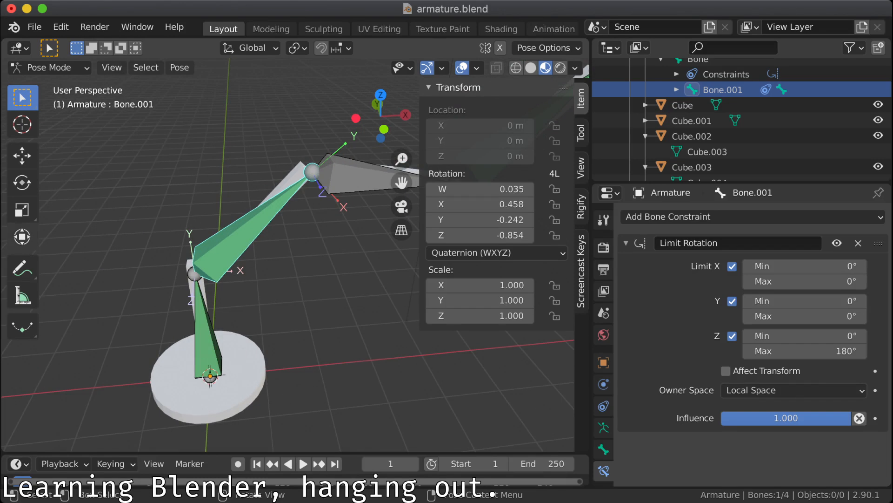
Step: Activate the Transform tool and try rotating Bone.001 with its gizmo, undoing that rotation
left_click(22, 236)
left_click_drag(240, 271, 47, 196)
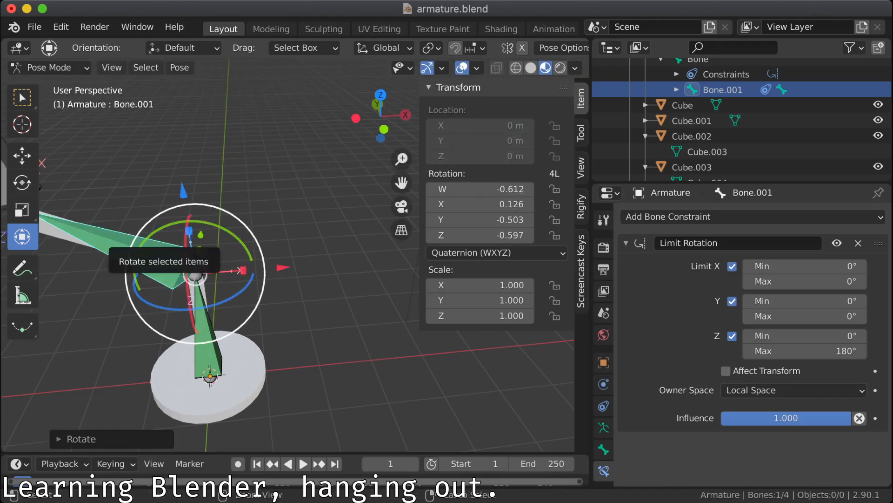
key("ctrl+z")
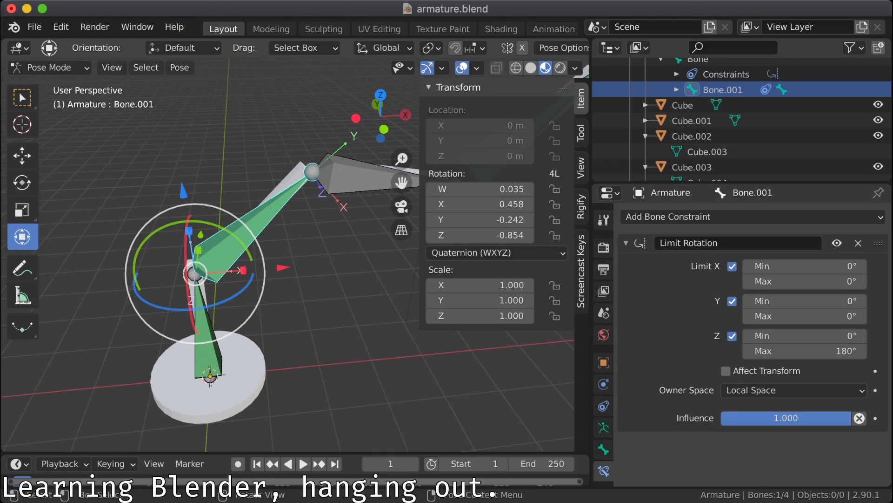
Step: Set the Owner Space of Bone.001's Limit Rotation constraint to Local With Parent and rotate the bone slightly about the Y axis
left_click(791, 390)
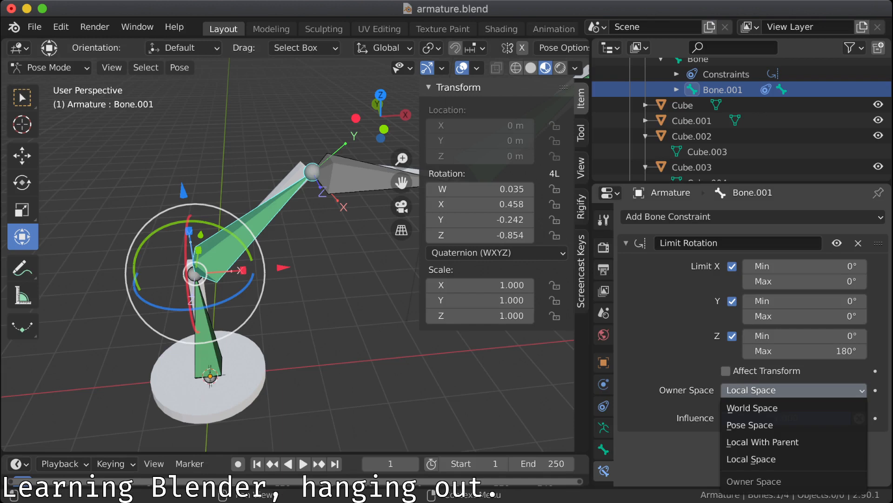
left_click(794, 441)
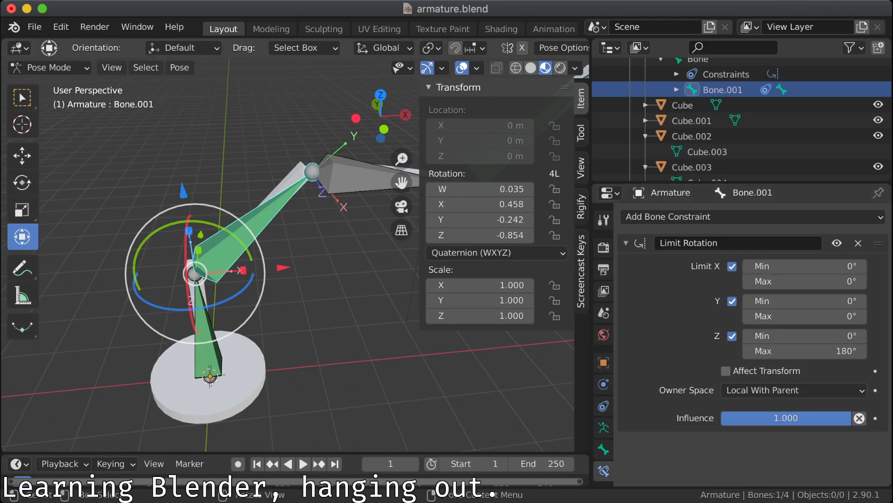
key("alt+a")
left_click(242, 232)
left_click_drag(174, 226, 201, 234)
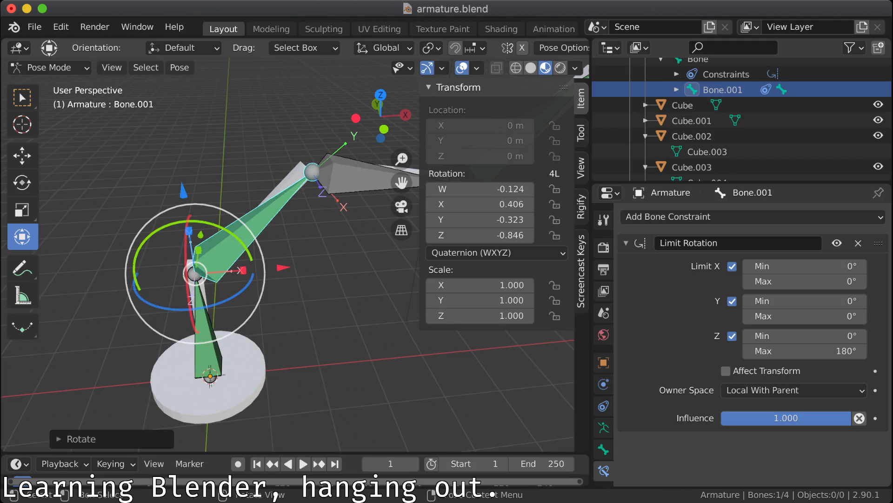
key("alt+a")
left_click(247, 228)
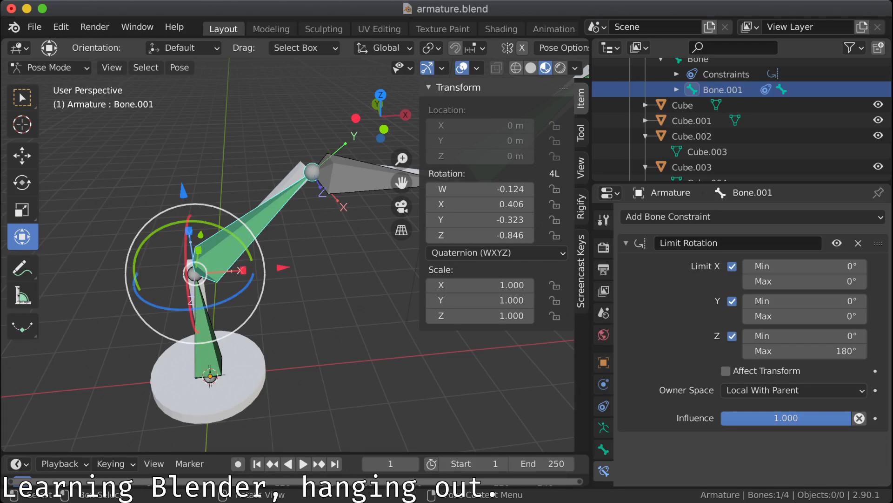
key("alt+a")
left_click(261, 219)
Step: Try rotating Bone.001 in Edit Mode from the front view, cancel the rotation and return to Pose Mode
key("Tab")
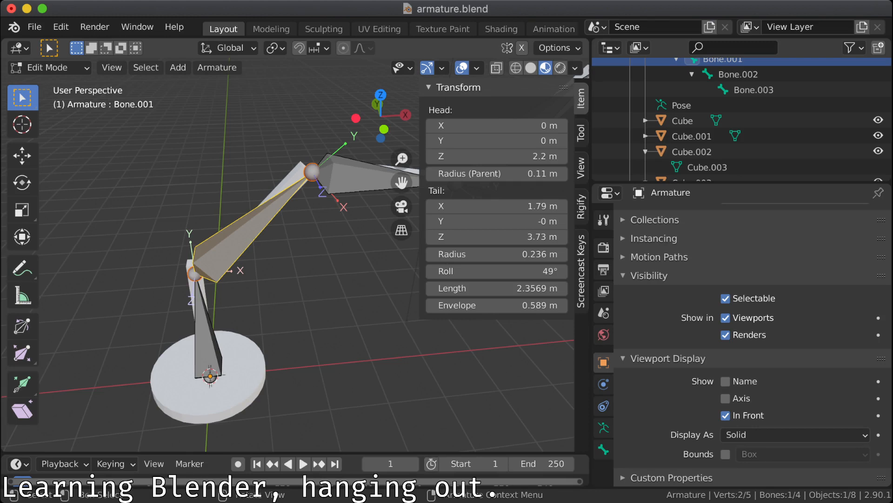
key("KP_1")
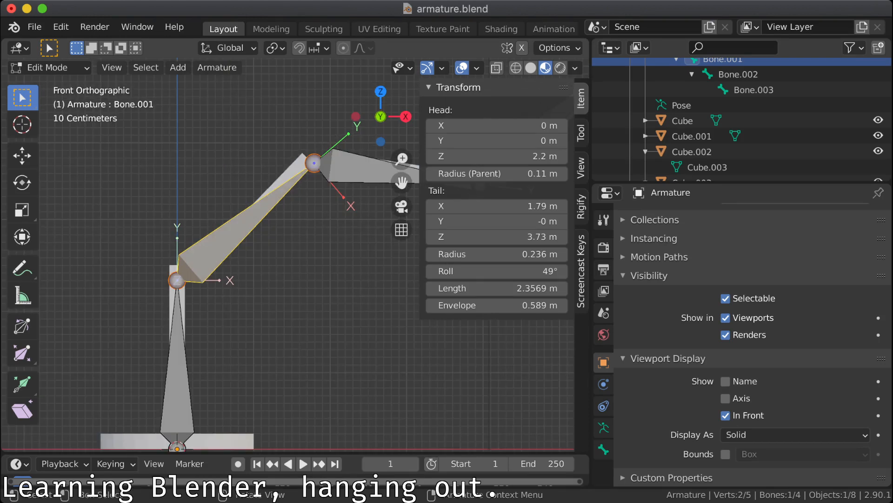
left_click(314, 163)
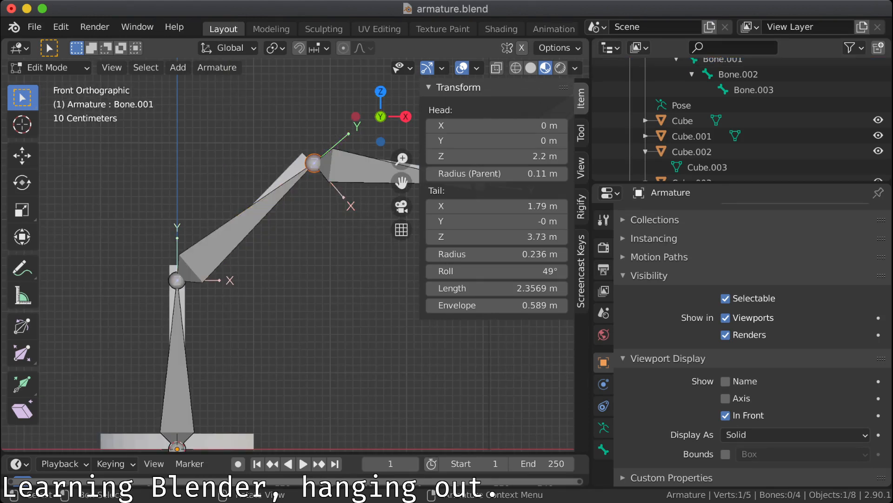
left_click(237, 228)
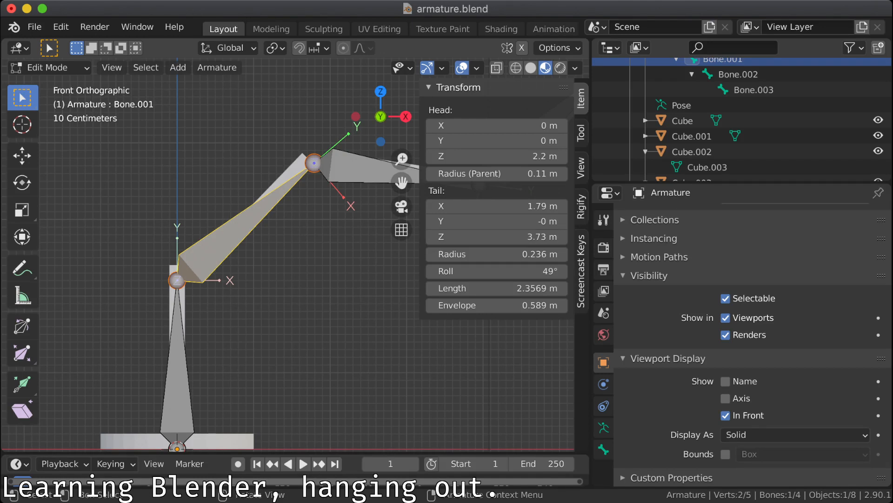
key("r")
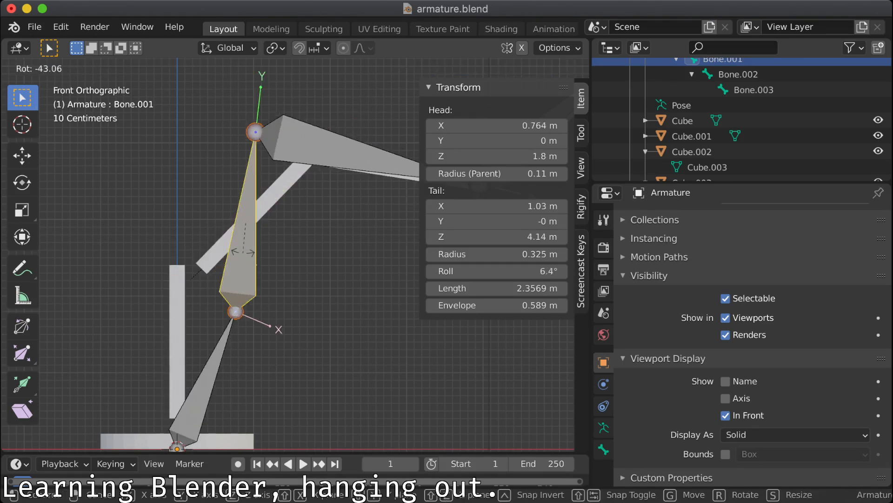
key("Escape")
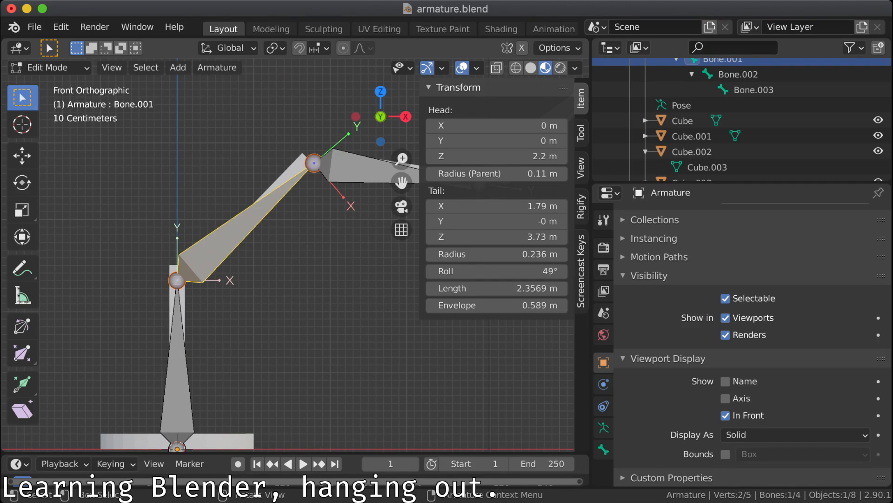
key("ctrl+Tab")
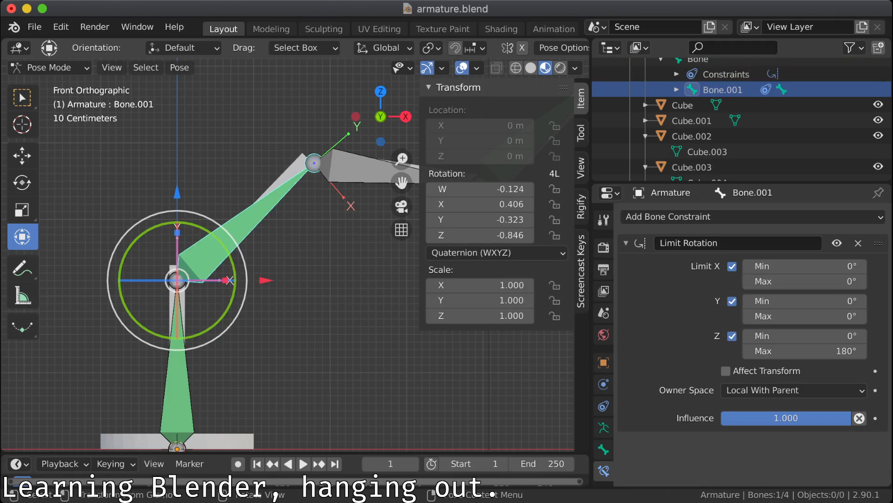
Step: Disable the Z limit in Bone.001's Limit Rotation constraint and undo the bone's test rotation about the Y axis
left_click_drag(242, 254, 218, 208)
left_click(732, 336)
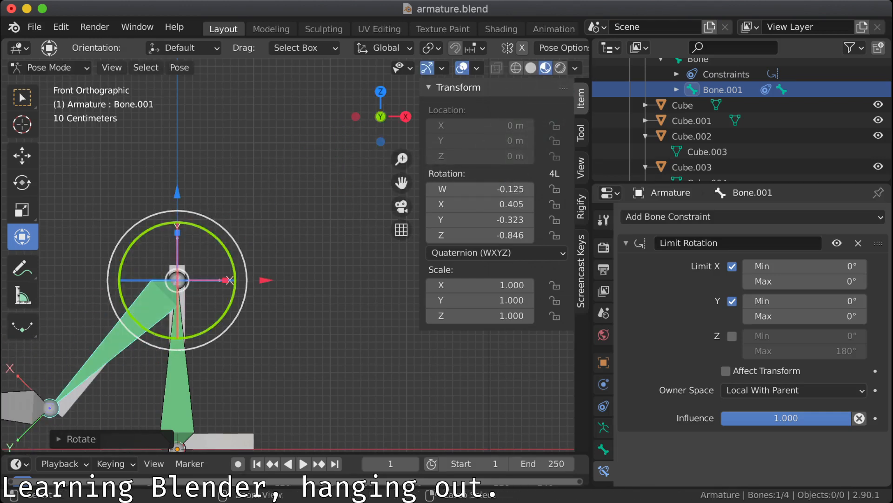
key("super+z")
key("alt+a")
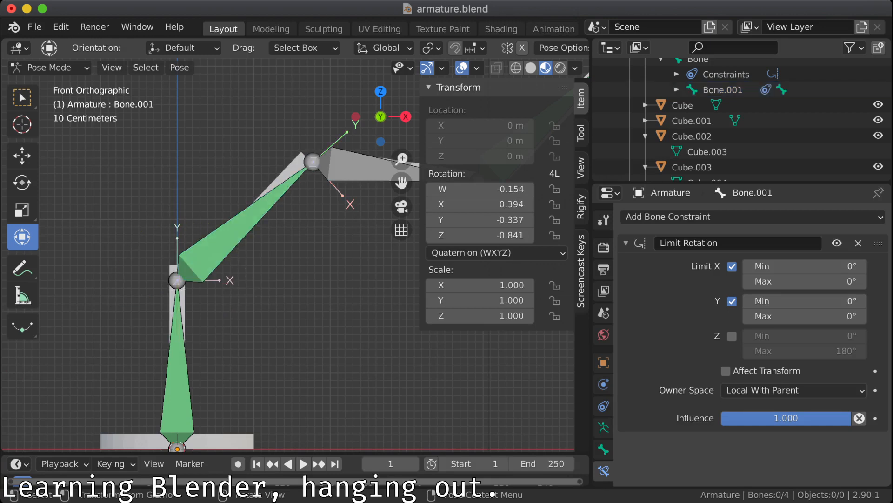
left_click(225, 239)
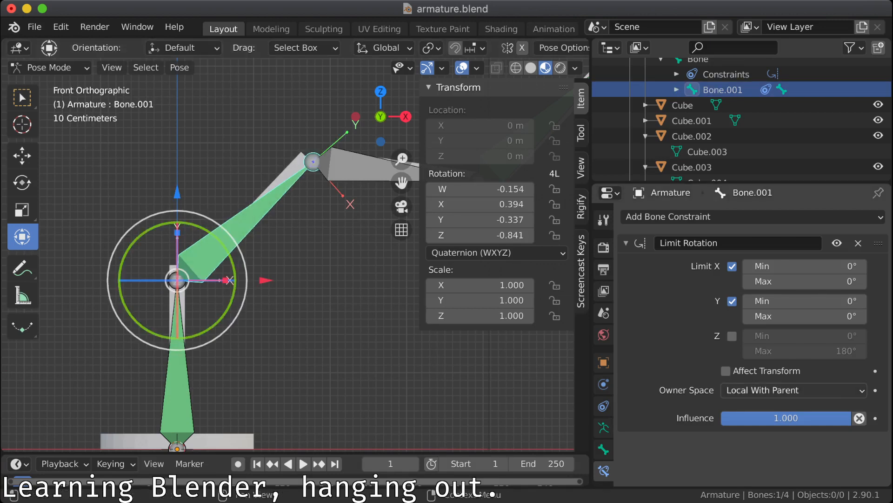
left_click(782, 391)
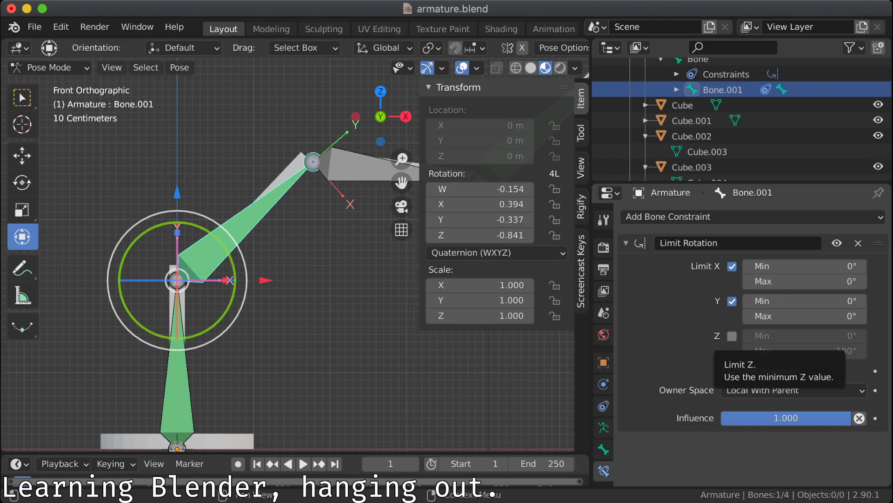
Step: Inspect the base bone's Limit Rotation settings and reselect Bone.001
middle_click_drag(326, 260, 301, 317)
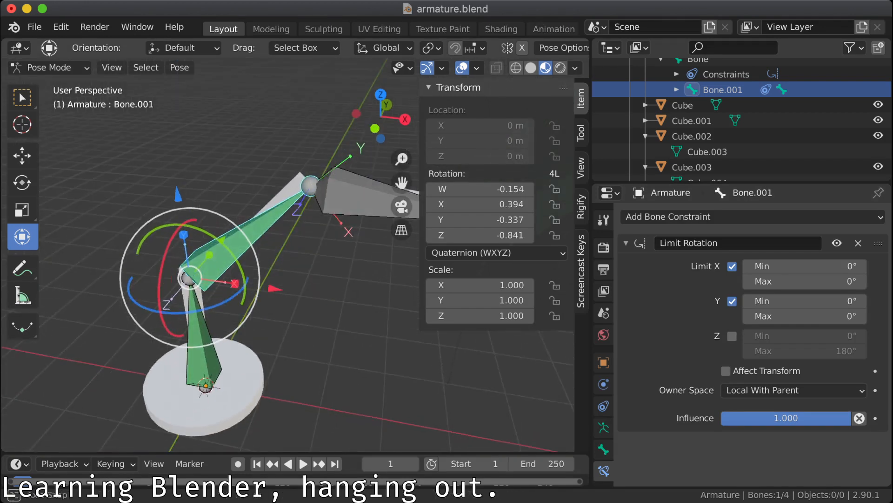
left_click(203, 359)
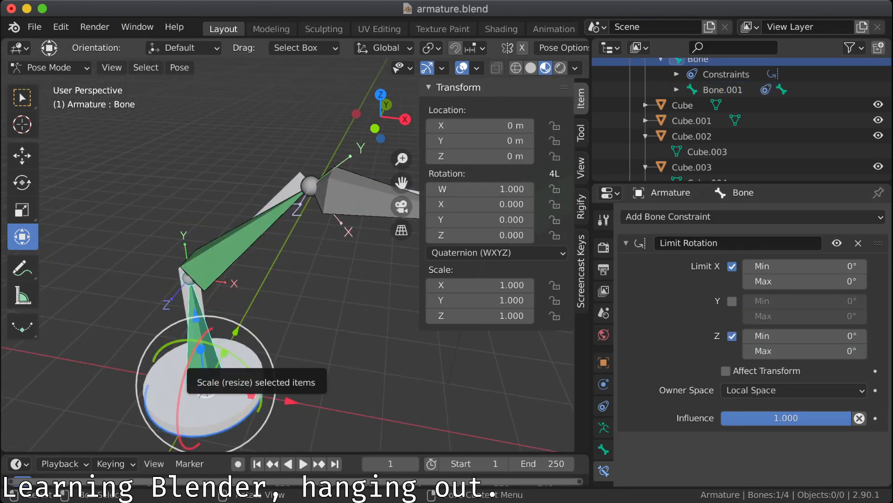
left_click(235, 249)
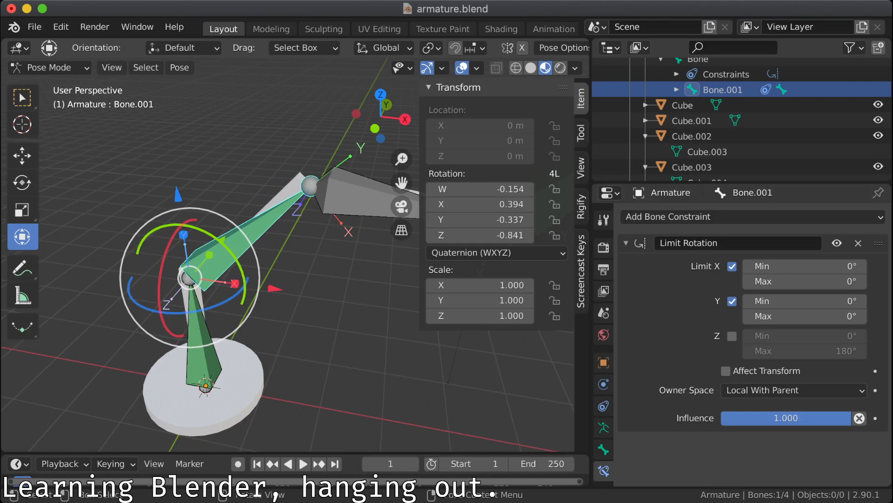
Step: Rotate Bone.001 about the Y axis until it extends horizontally from the base bone
middle_click_drag(240, 249, 272, 211)
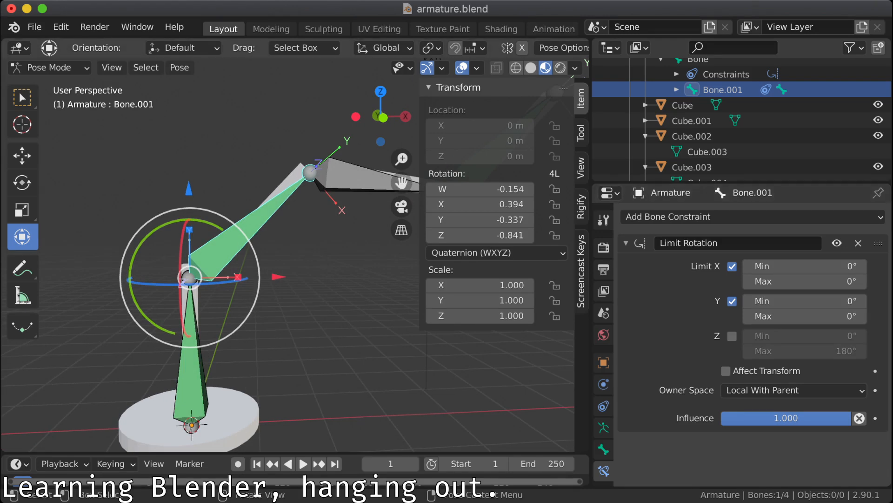
left_click_drag(221, 215, 135, 291)
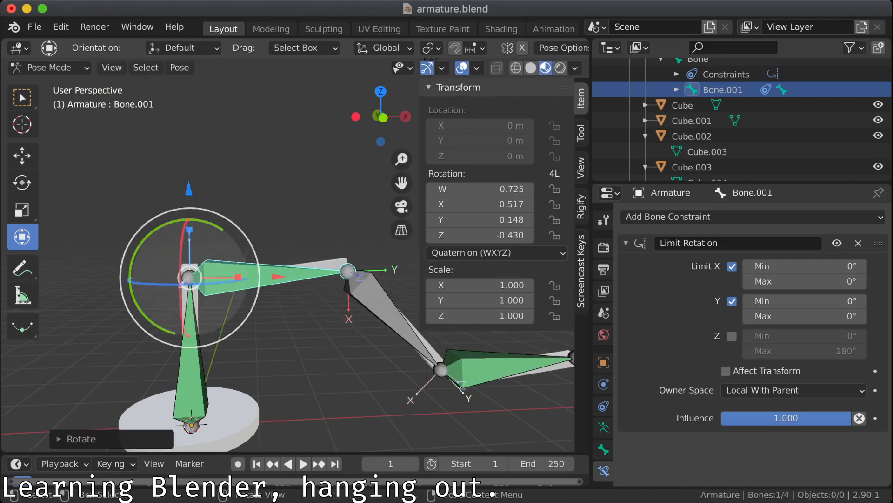
mouse_move(280, 298)
middle_mouse_down()
mouse_move(305, 293)
mouse_move(280, 291)
middle_mouse_up()
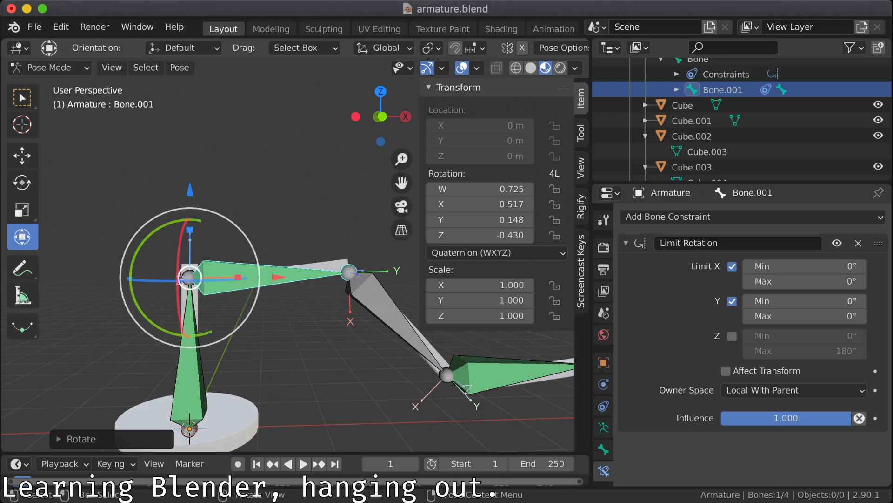
Step: Compare the constraint settings of the base bone and Bone.001, leaving only Bone.001 selected
left_click(190, 363)
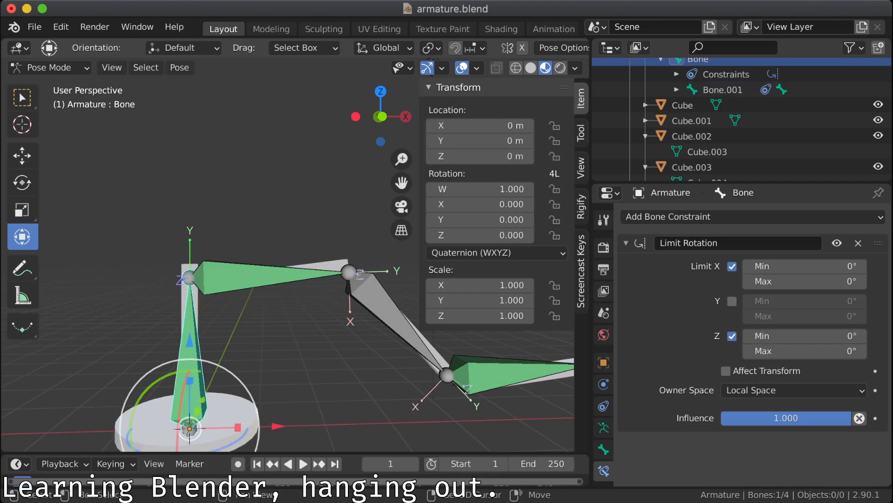
left_click(251, 278, "shift")
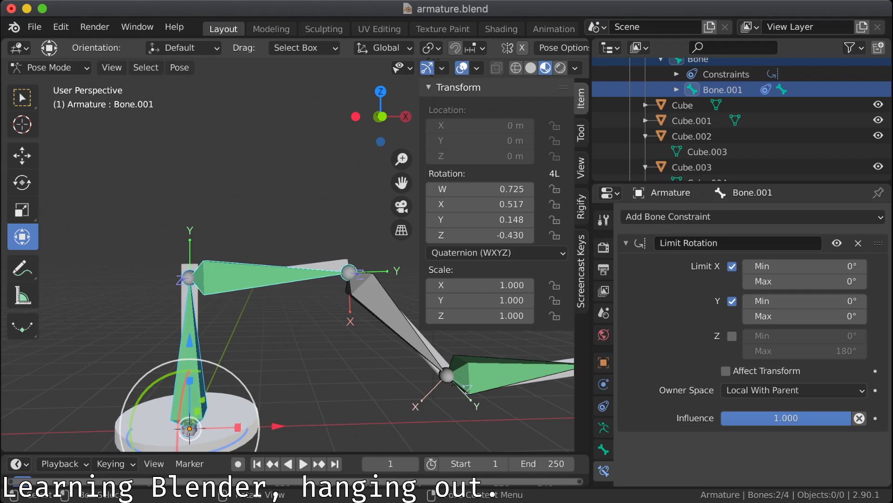
left_click(252, 277)
left_click(298, 223)
left_click(289, 275)
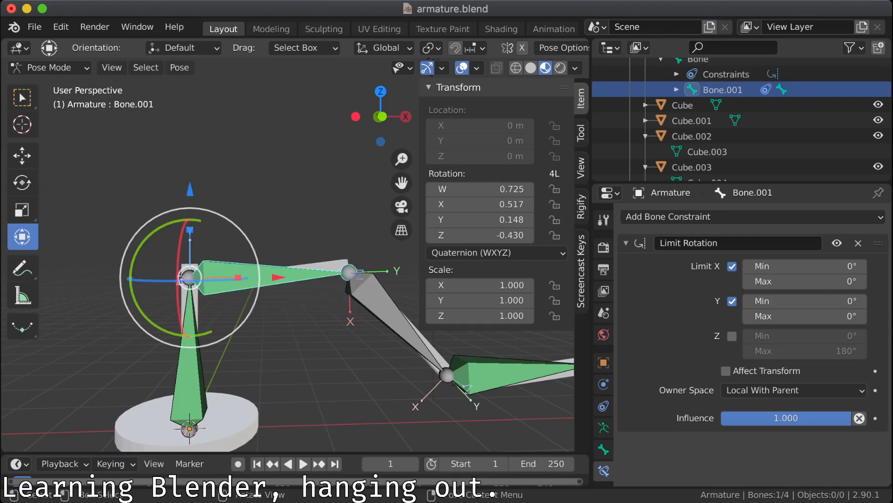
right_click(280, 282)
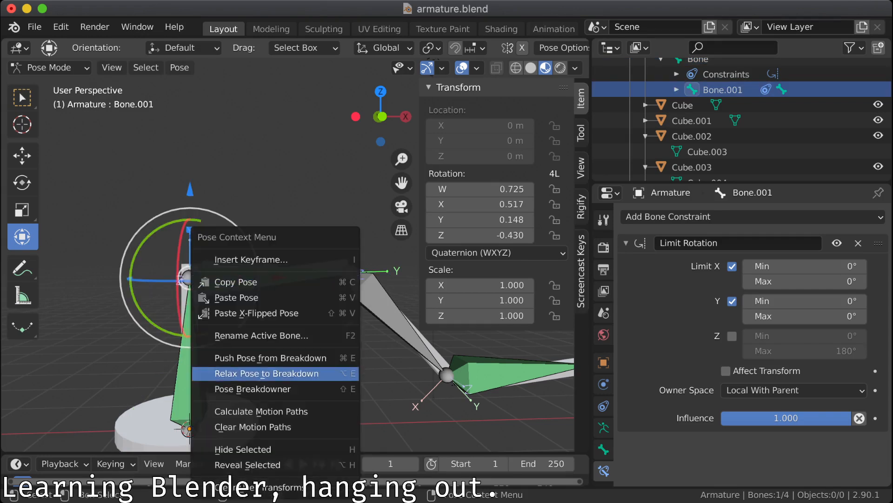
left_click(210, 139)
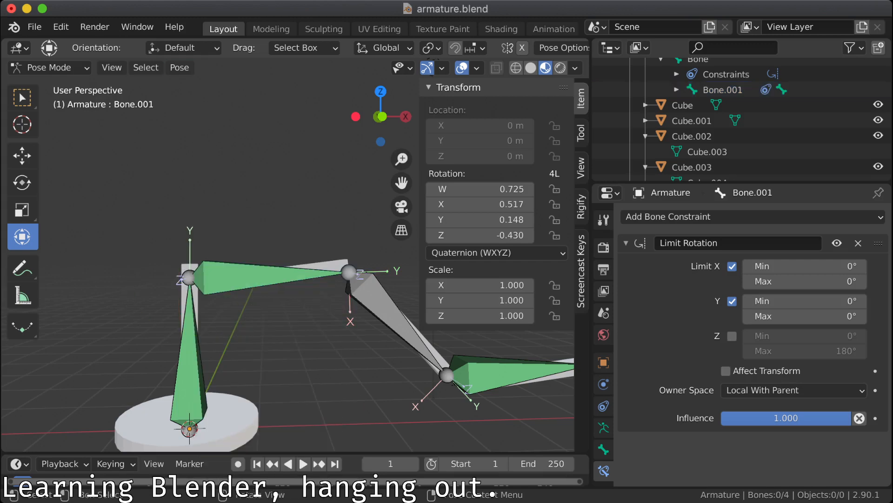
left_click(180, 68)
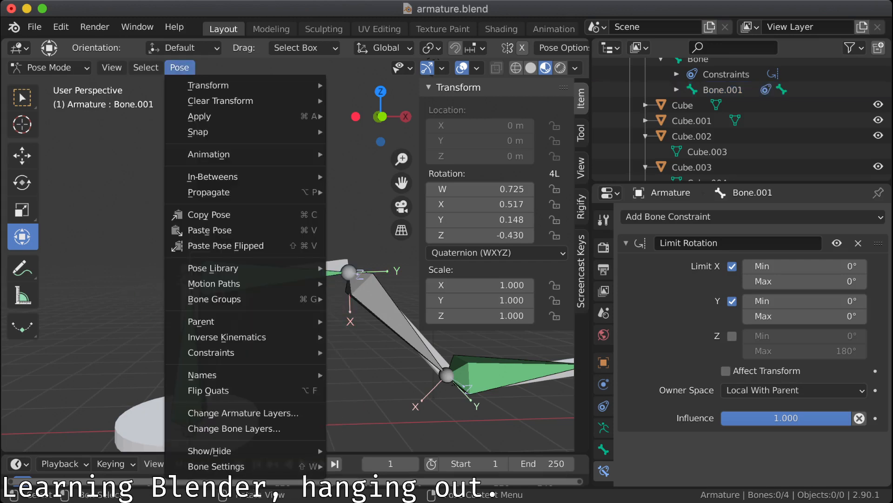
left_click(179, 68)
left_click(228, 275)
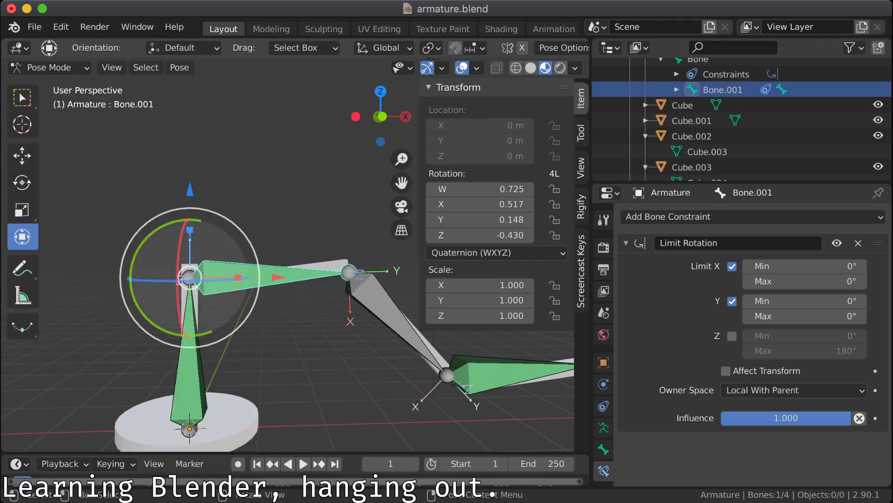
Step: Toggle the Z limit in Bone.001's Limit Rotation constraint, leaving it enabled, and deselect all bones
left_click(731, 336)
left_click(732, 336)
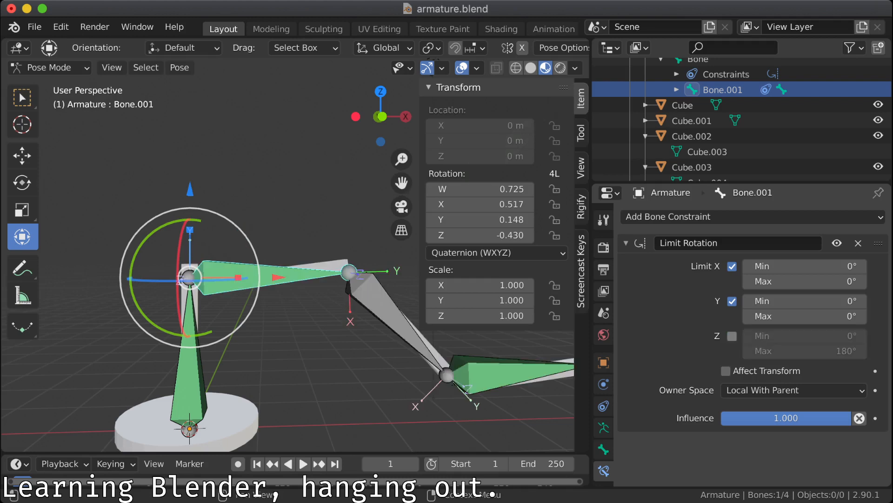
left_click(732, 335)
left_click(732, 335)
left_click(732, 336)
key("alt+a")
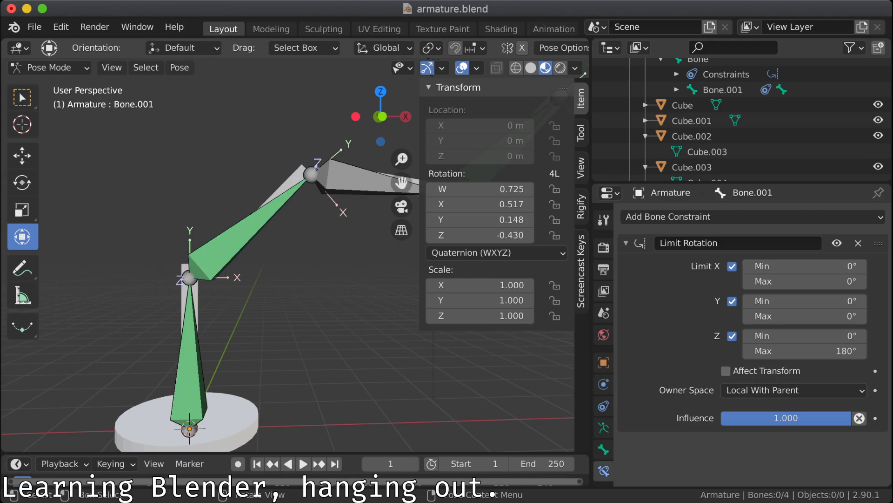
Step: Try Pose Space as the owner space of the base bone's Limit Rotation constraint, reverting to Local Space
left_click(190, 363)
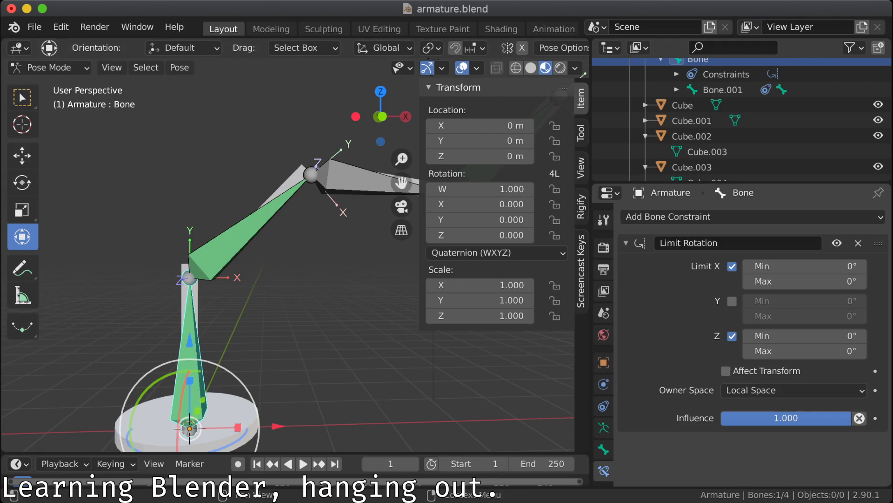
left_click(791, 390)
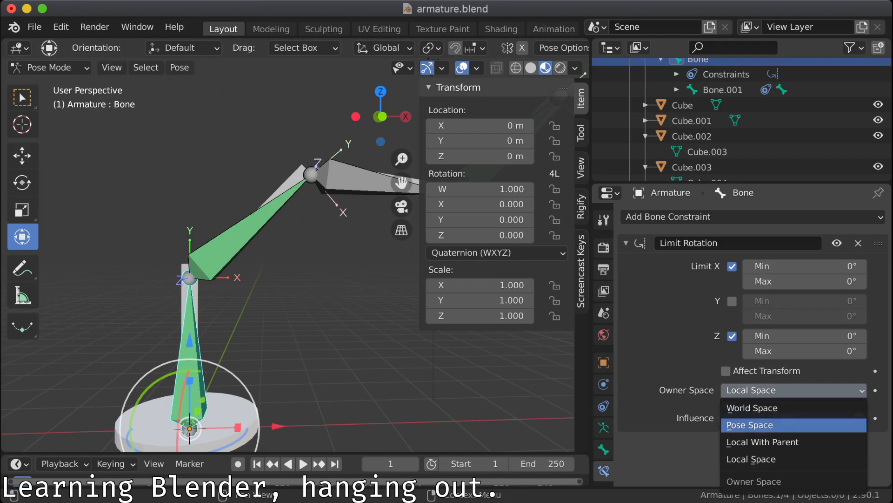
left_click(750, 424)
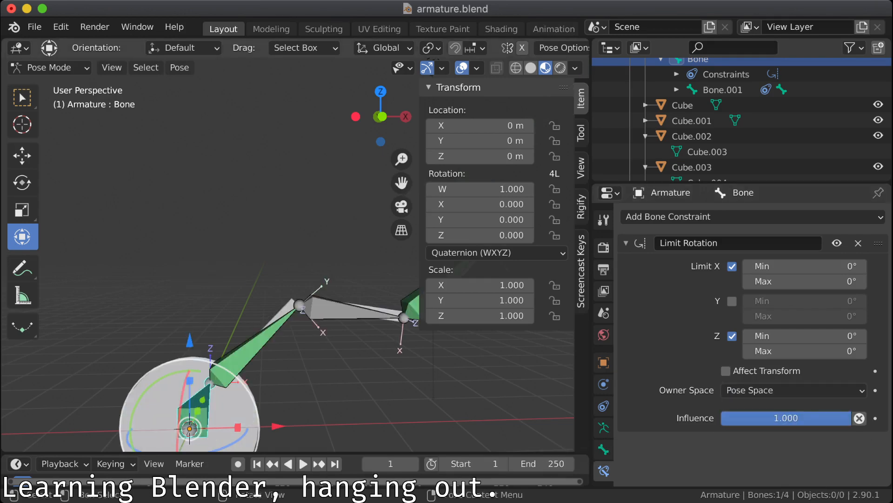
mouse_move(288, 260)
middle_mouse_down()
mouse_move(269, 205)
mouse_move(289, 255)
middle_mouse_up()
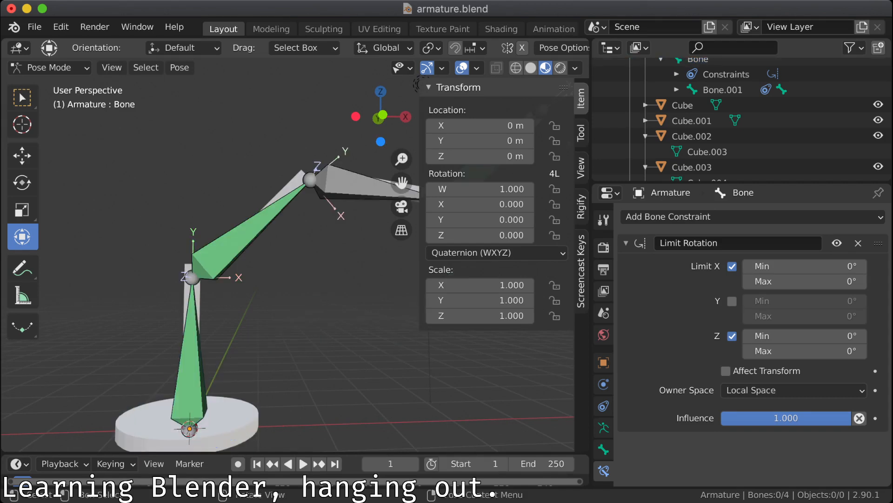
Step: Set the owner space of Bone.001's Limit Rotation constraint to Pose Space and undo the bone's test rotation
left_click(723, 90)
left_click(793, 390)
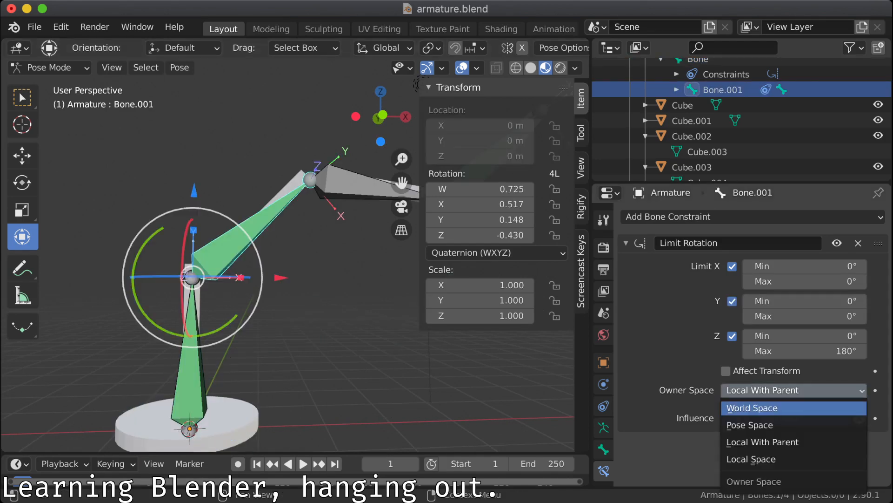
left_click(750, 425)
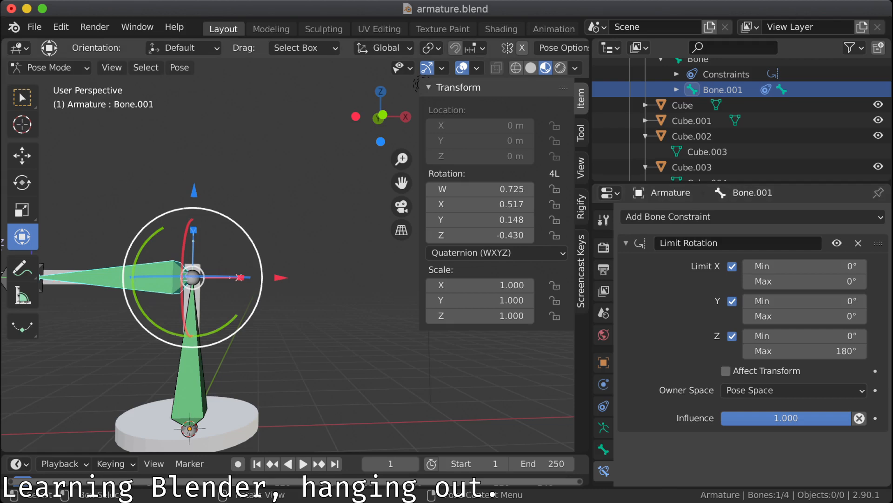
left_click_drag(194, 208, 97, 237)
left_click(97, 238)
middle_click_drag(98, 237, 90, 284)
key("super+z")
key("super+z")
key("super+z")
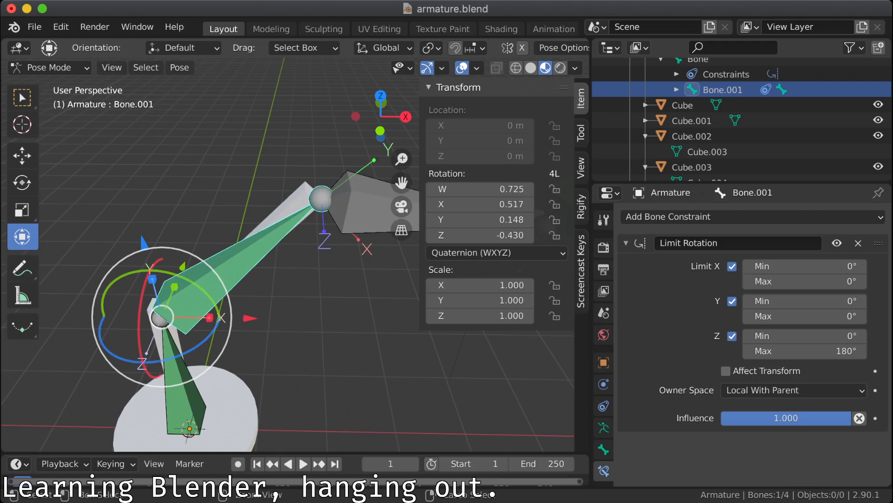
key("super+shift+z")
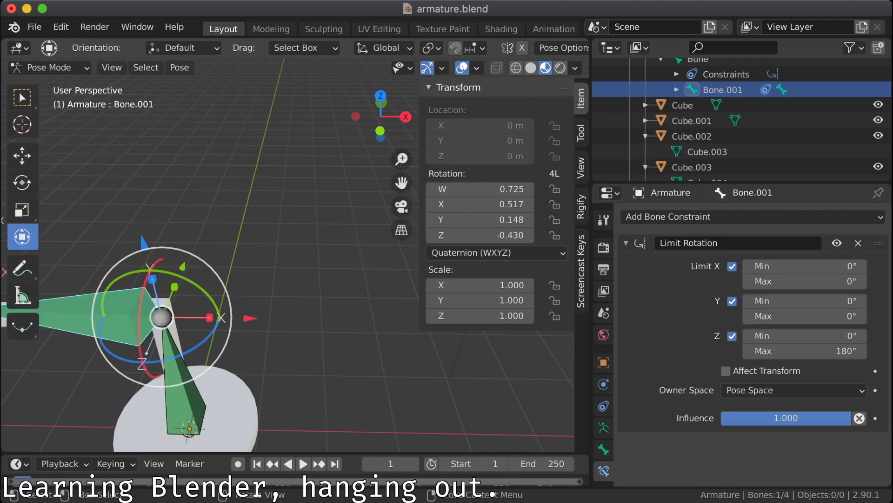
Step: Switch to the Select Box tool and change Bone.001's quaternion Z rotation to -0.030
middle_click_drag(196, 279, 84, 289)
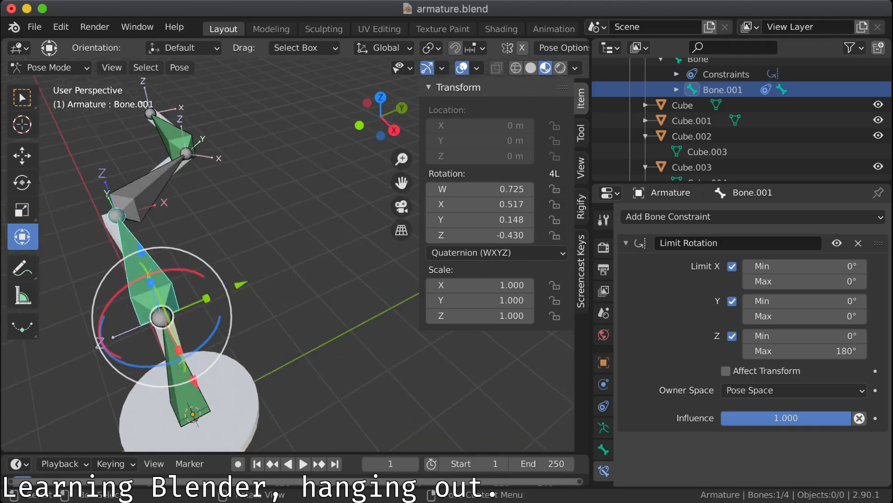
left_click(23, 97)
middle_click_drag(196, 279, 307, 279)
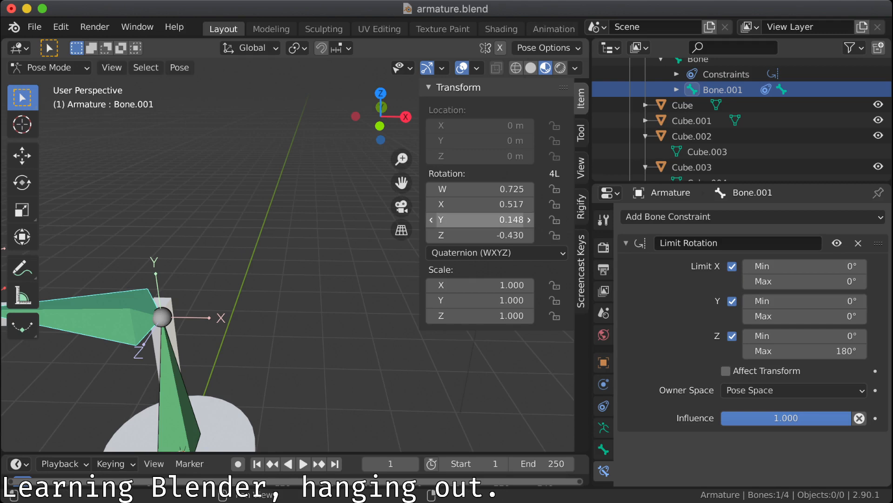
mouse_move(484, 235)
left_mouse_down()
mouse_move(586, 235)
mouse_move(466, 235)
mouse_move(487, 234)
left_mouse_up()
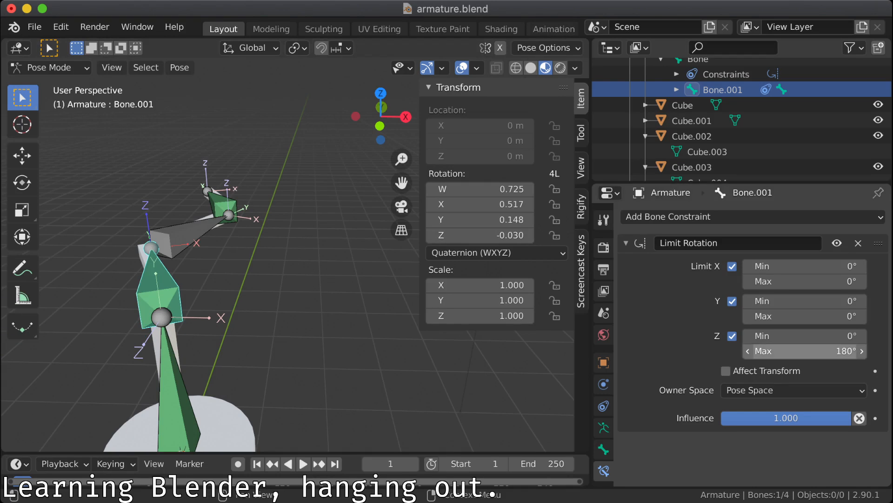
Step: Set the owner space of Bone.001's Limit Rotation constraint to Local Space
left_click(794, 390)
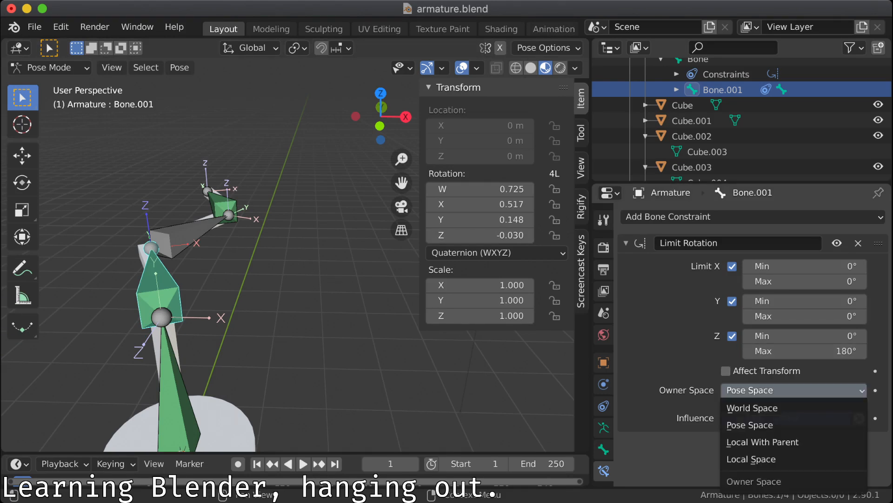
left_click(751, 459)
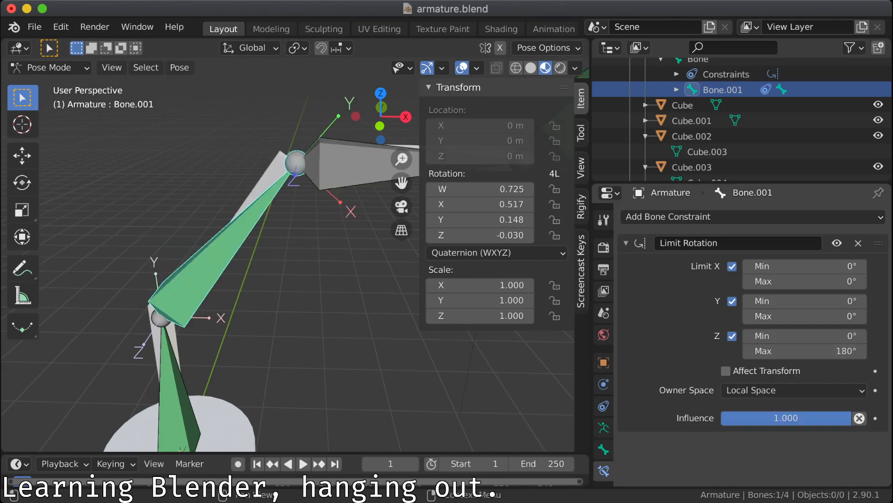
middle_click_drag(279, 261, 288, 240)
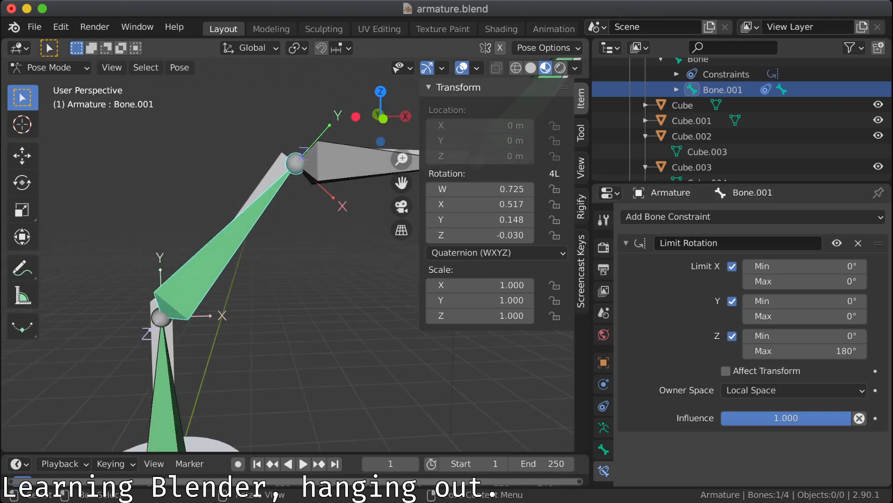
Step: Clear the rotation of all bones in the armature and select only Bone.001
key("a")
key("alt+r")
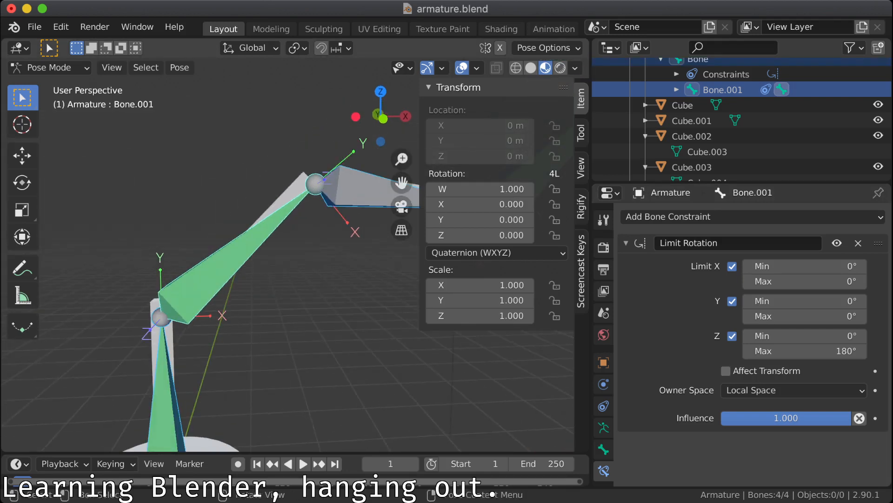
key("alt+a")
left_click(235, 254)
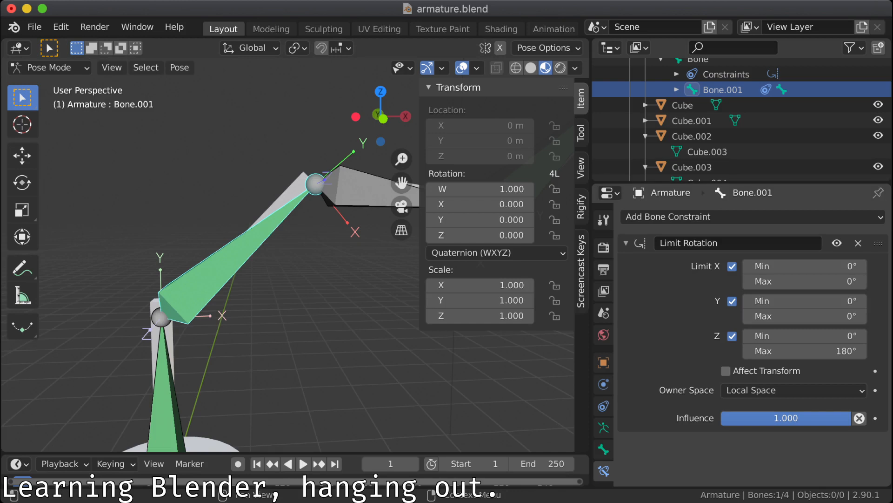
Step: Try rotating the base bone freely to test its Limit Rotation constraint, cancelling the rotation
middle_click_drag(307, 279, 289, 289)
middle_click_drag(289, 288, 282, 240, "shift")
left_click(157, 361)
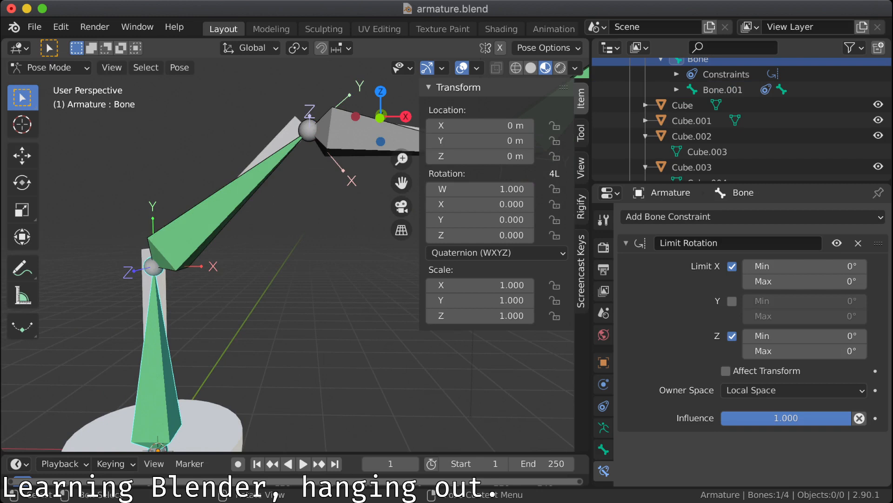
key("r")
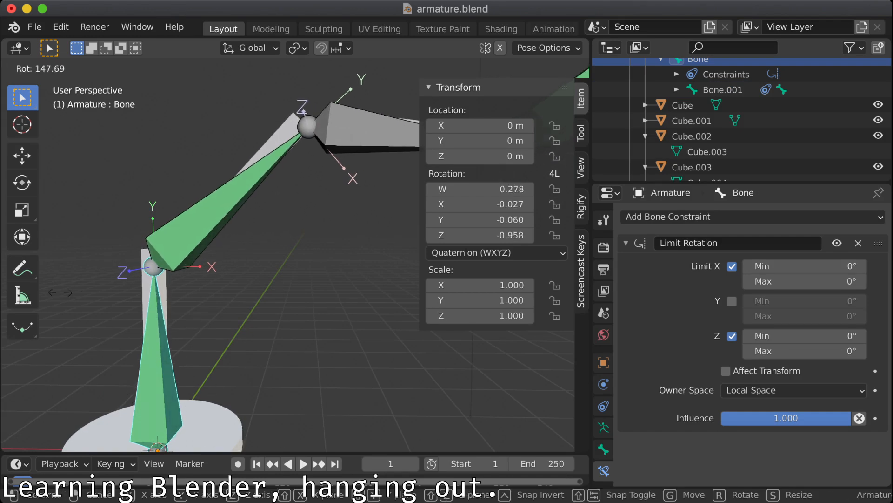
key("Escape")
Step: Try World Space as the owner space of the base bone's Limit Rotation constraint and undo the change
key("super+Tab")
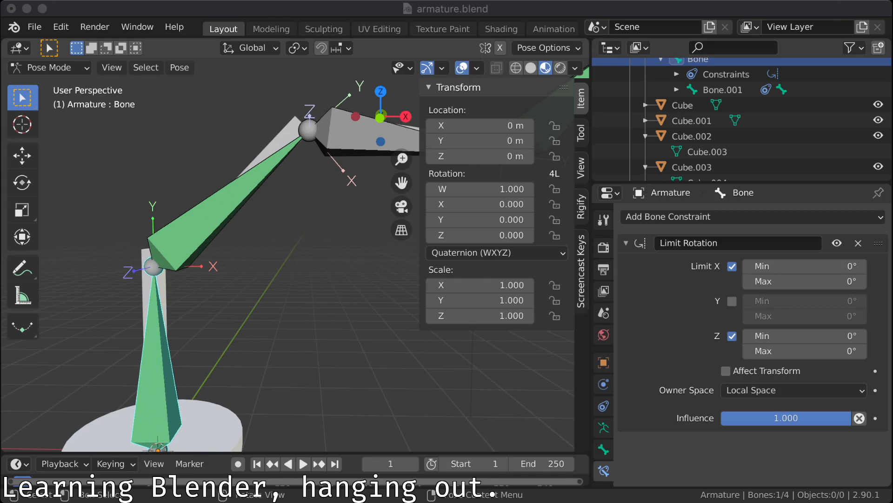
key("super+Tab")
left_click(794, 390)
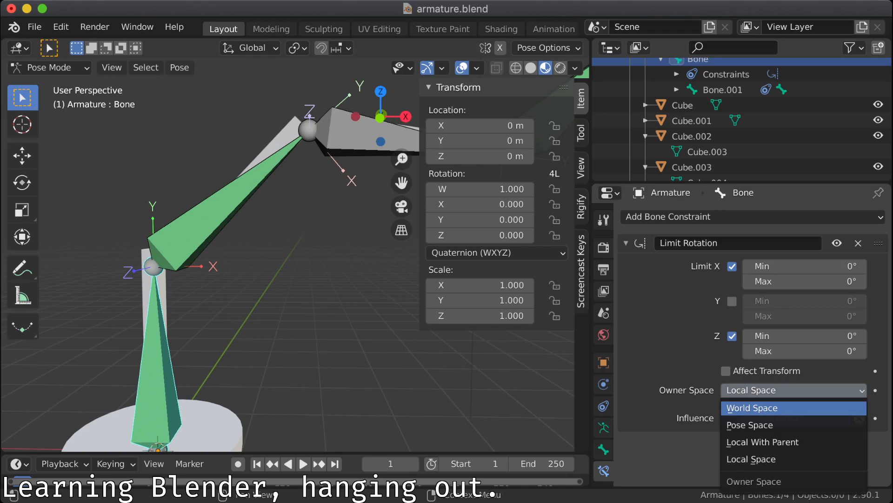
left_click(778, 406)
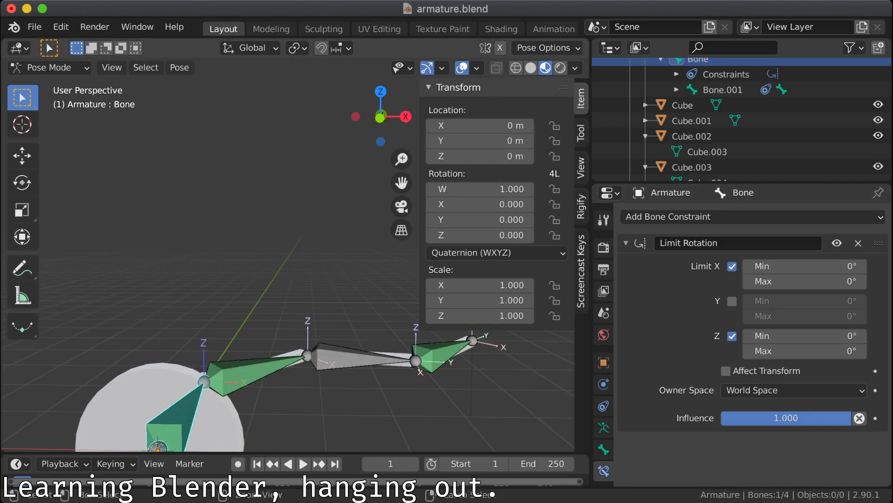
key("super+z")
Step: Set the owner space of Bone.001's Limit Rotation constraint to World Space and inspect the arm's pose
left_click(204, 214)
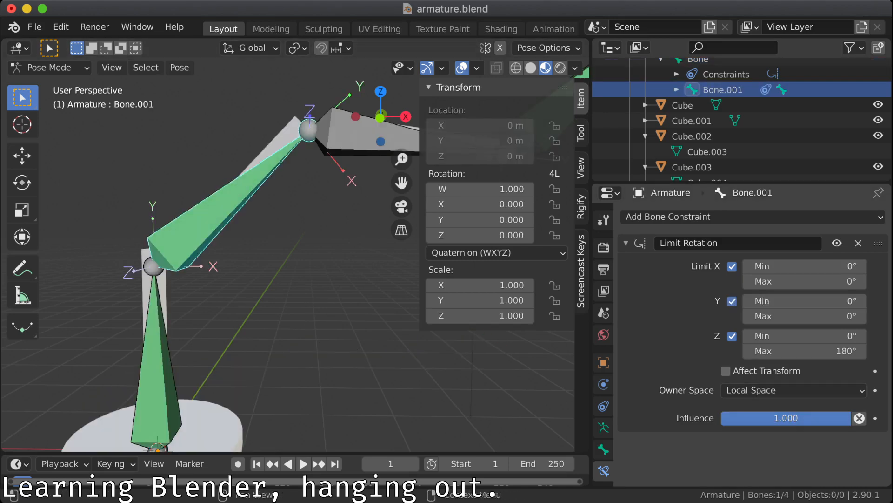
left_click(794, 389)
left_click(752, 407)
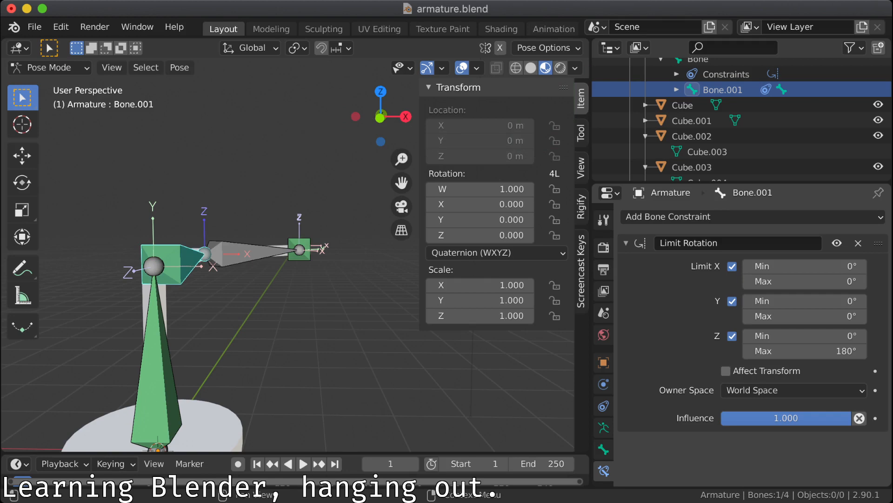
mouse_move(279, 298)
middle_mouse_down()
mouse_move(291, 344)
mouse_move(283, 300)
mouse_move(289, 303)
middle_mouse_up()
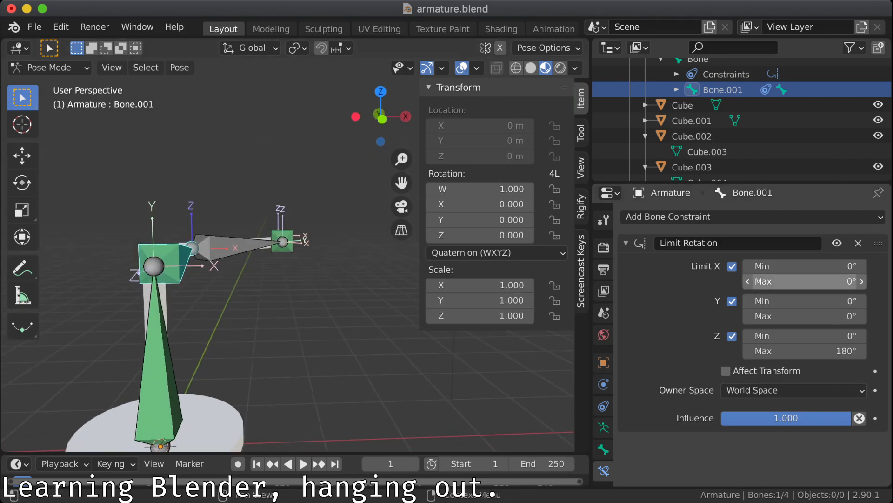
scroll(288, 279, "down", 3)
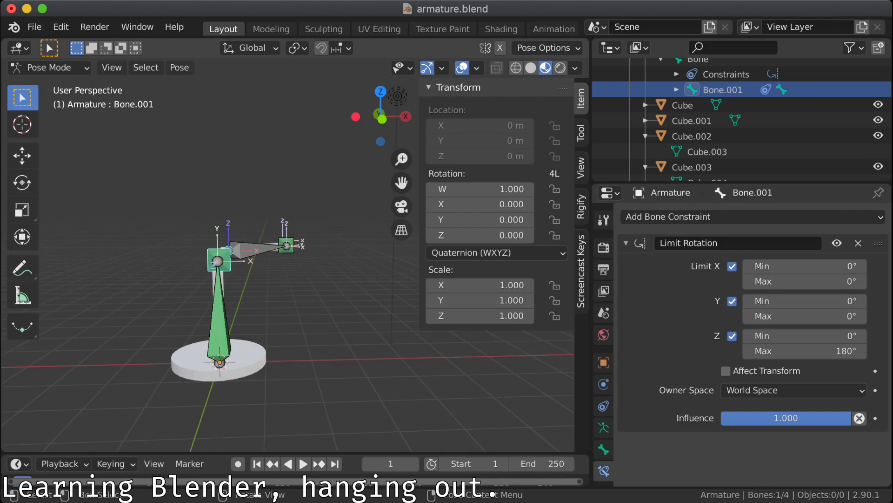
middle_click_drag(288, 289, 298, 249)
middle_click_drag(298, 249, 266, 322)
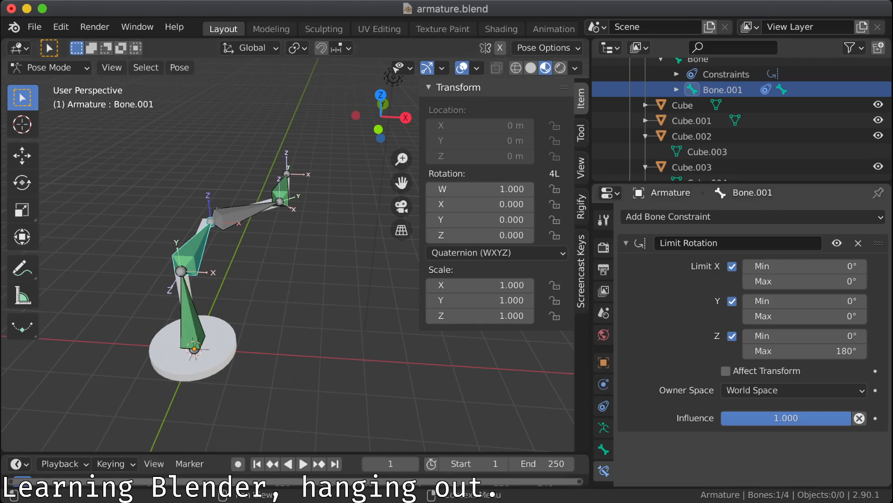
Step: Disable the Z limit in Bone.001's Limit Rotation constraint, and switch its X and Y limits off and back on
left_click(732, 335)
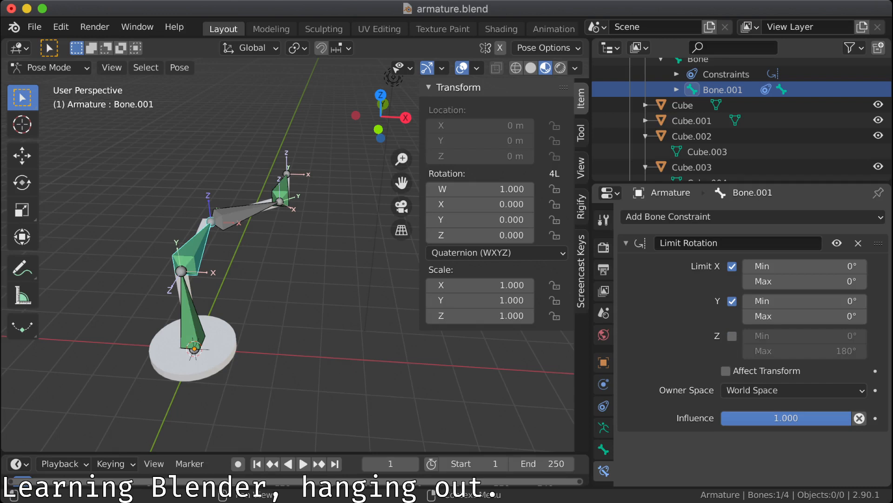
left_click(732, 301)
left_click(731, 266)
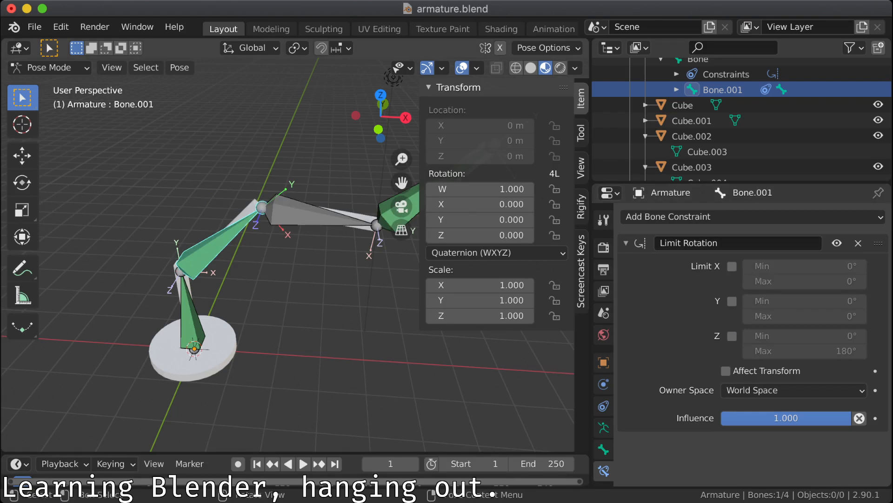
left_click(732, 266)
left_click(732, 301)
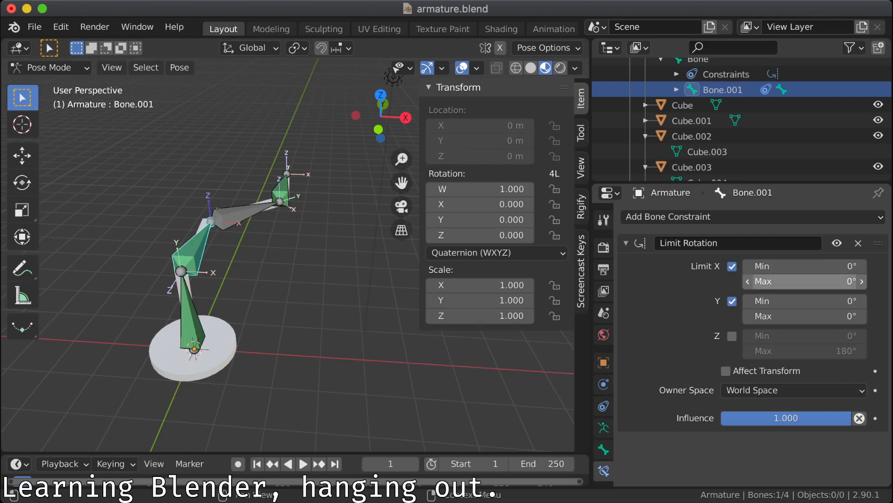
Step: Set the maximum of both the X and Y limits in Bone.001's Limit Rotation constraint to 180°
left_click_drag(805, 266, 805, 316)
key("Escape")
left_click(805, 281)
type("180")
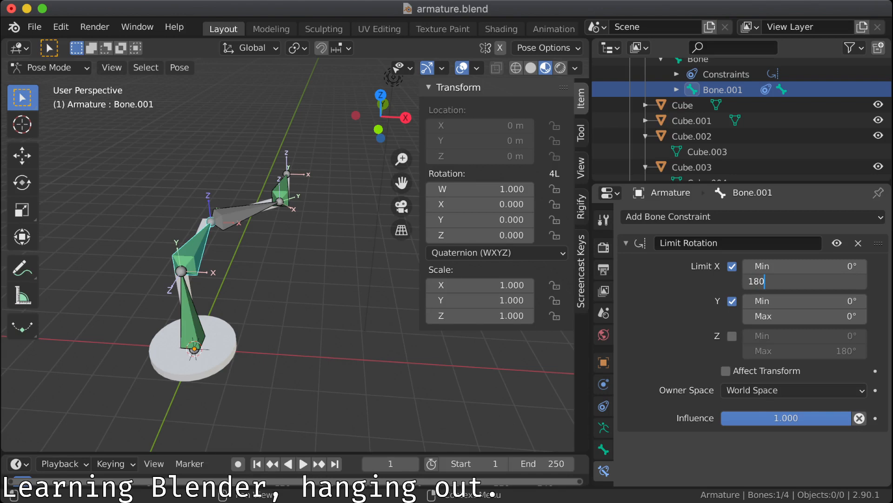
key("Return")
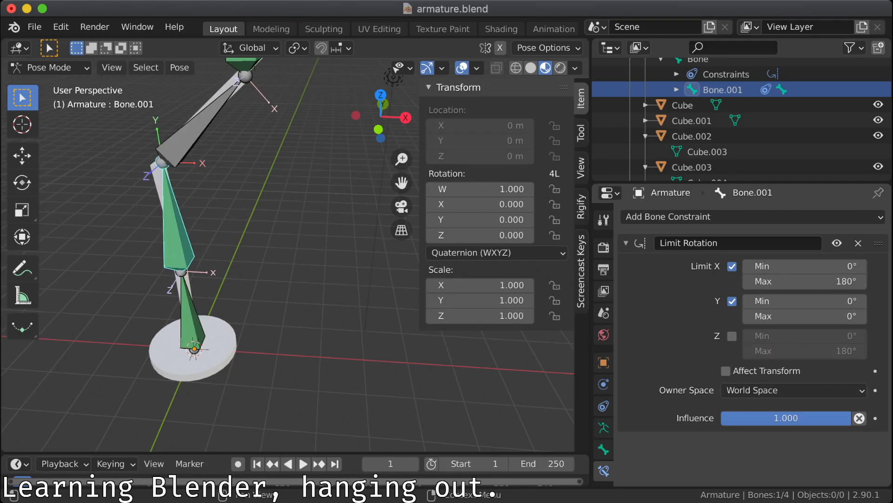
left_click(805, 316)
type("180")
key("Return")
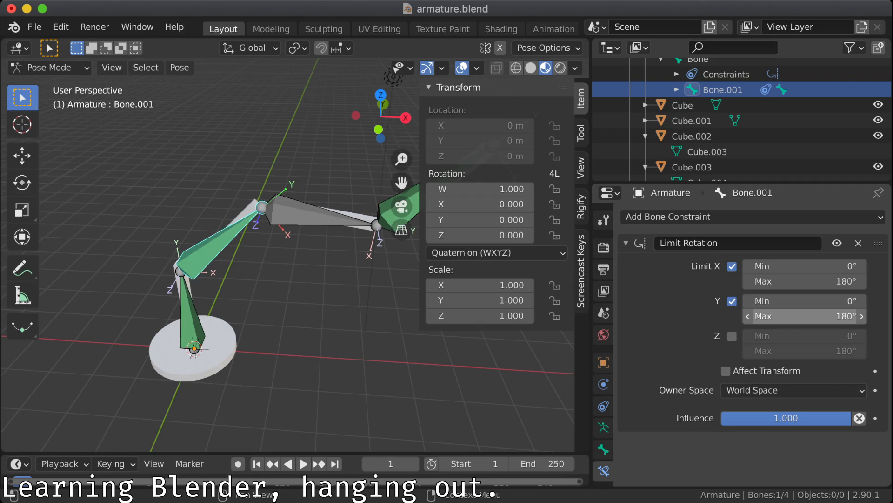
Step: Try rotating Bone.001 freely from two viewing angles to test its 180° limits, cancelling both rotations
left_click(339, 294)
left_click(214, 244)
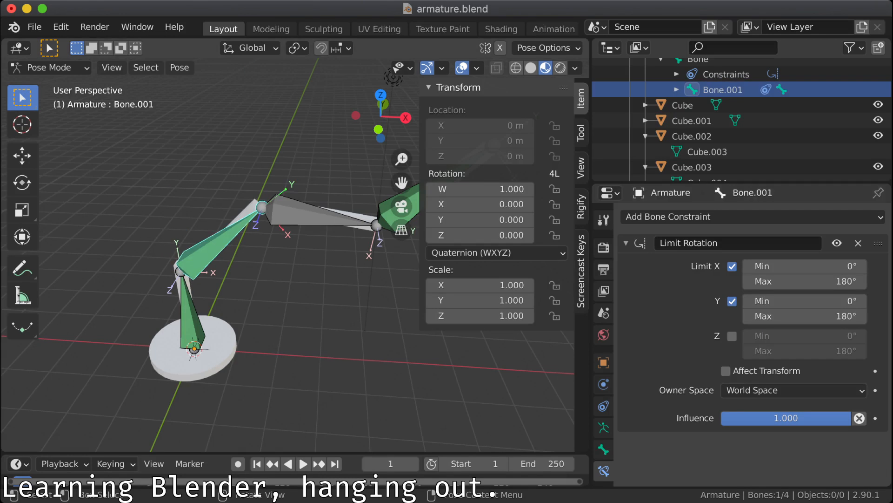
key("r")
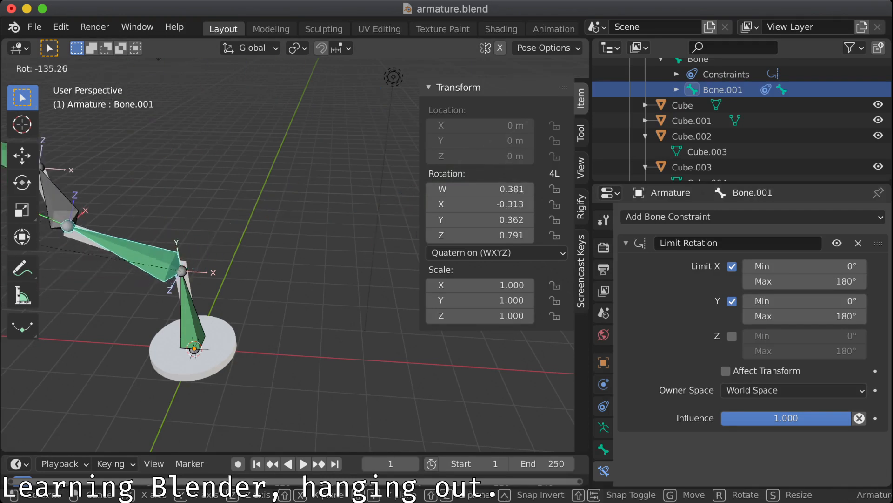
key("Escape")
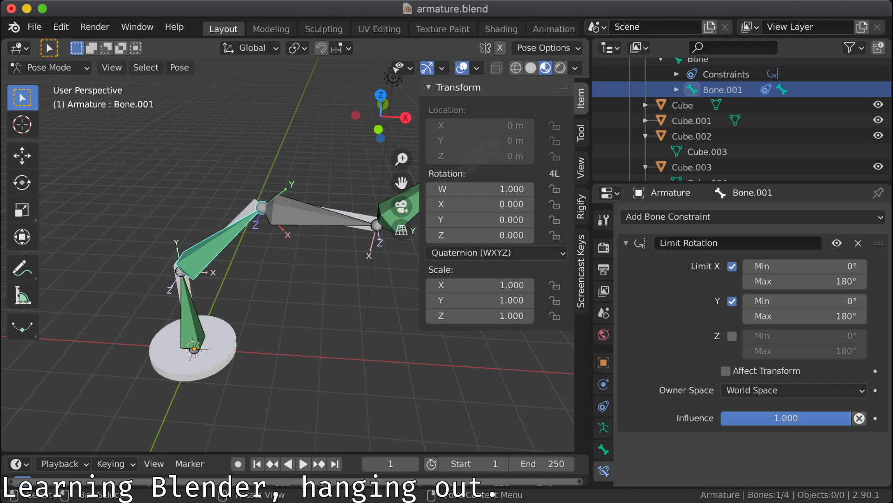
middle_click_drag(393, 77, 353, 128)
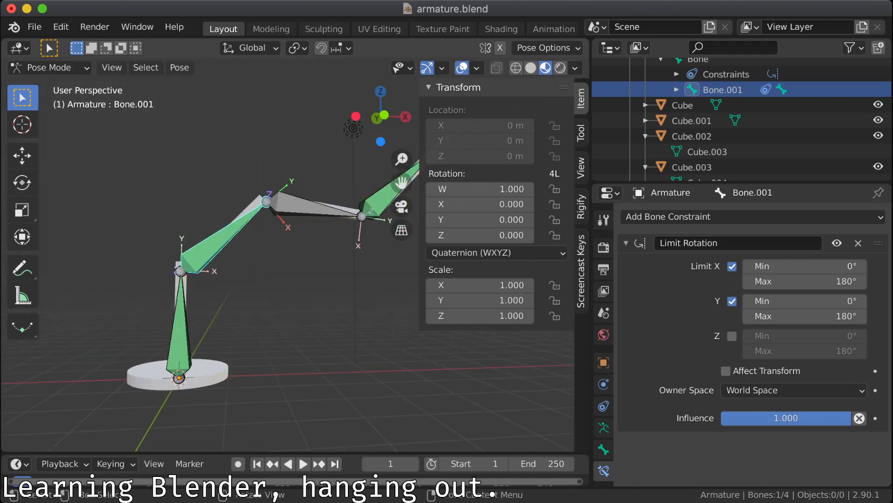
key("r")
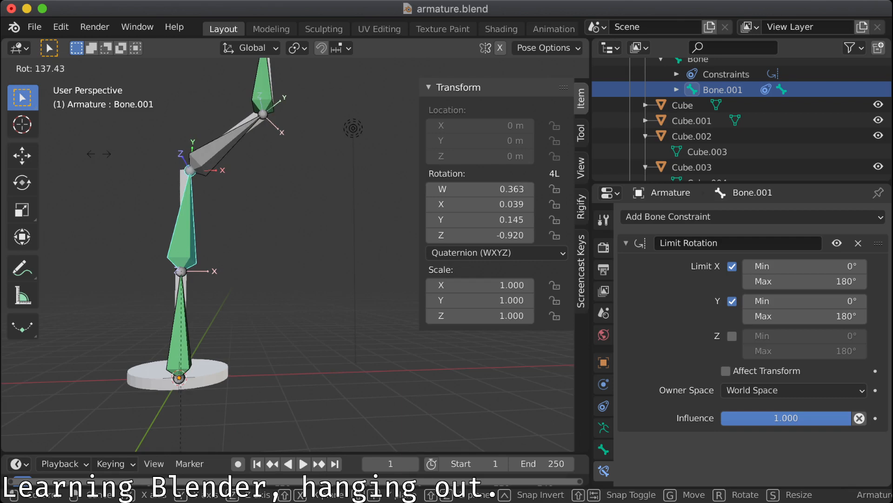
key("Escape")
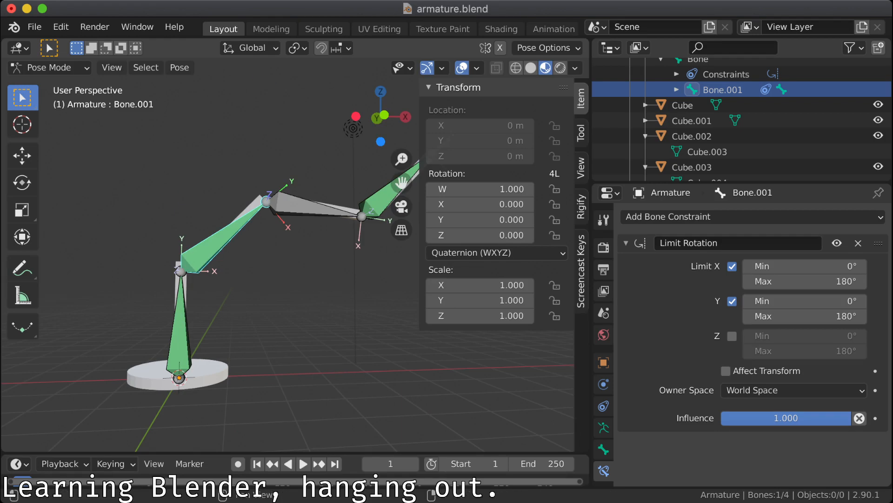
Step: Set both the X and Y limits of Bone.001's Limit Rotation constraint to a minimum of -90° and a maximum of 90°
left_click(805, 266)
type("-90")
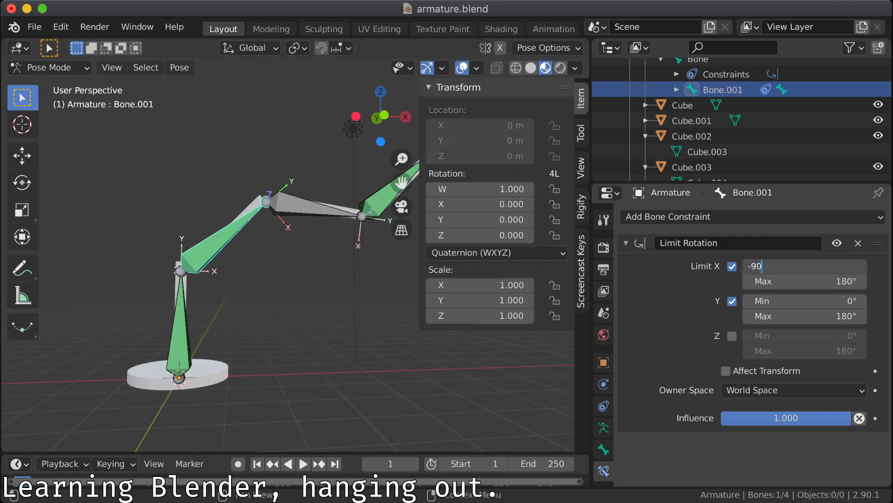
key("Return")
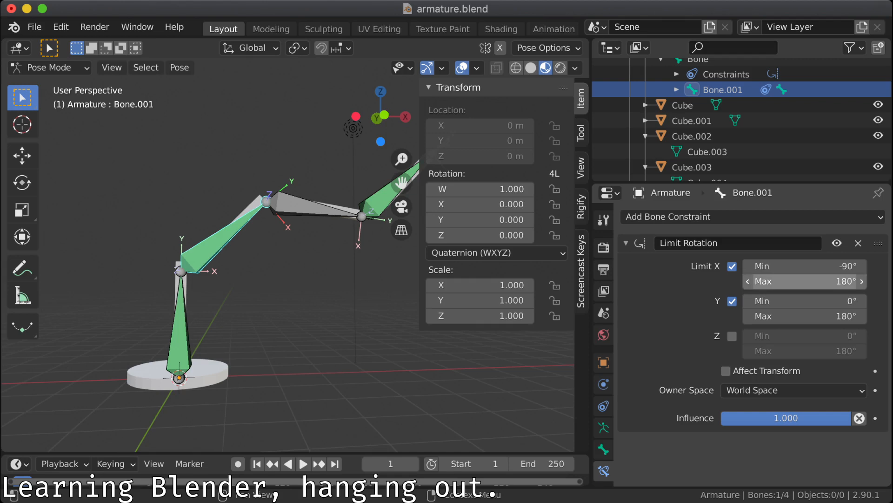
left_click(805, 281)
type("90")
key("Return")
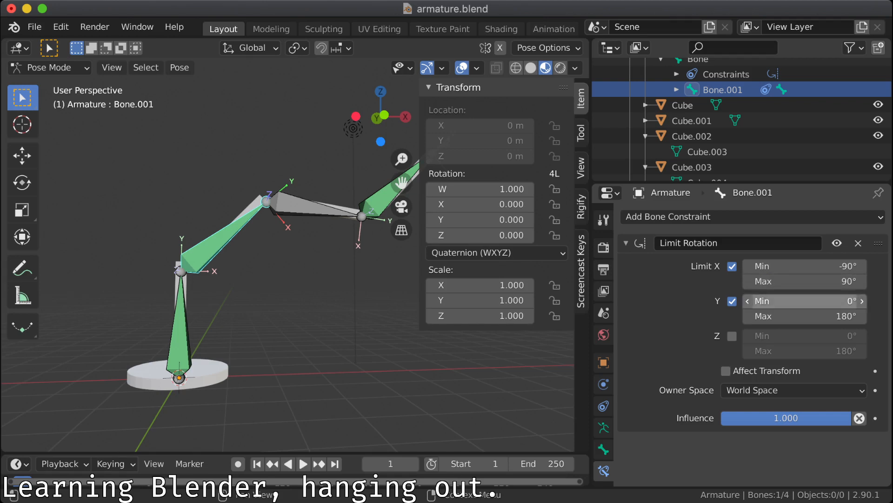
left_click(805, 301)
type("-90")
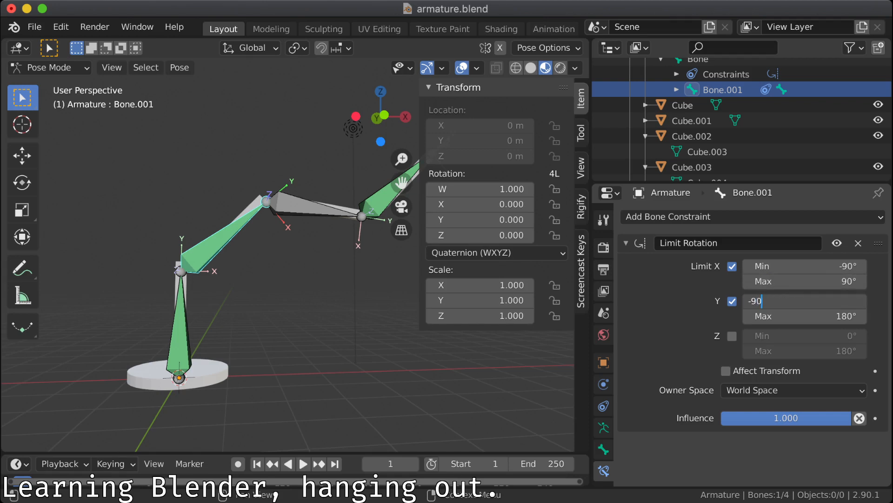
key("Return")
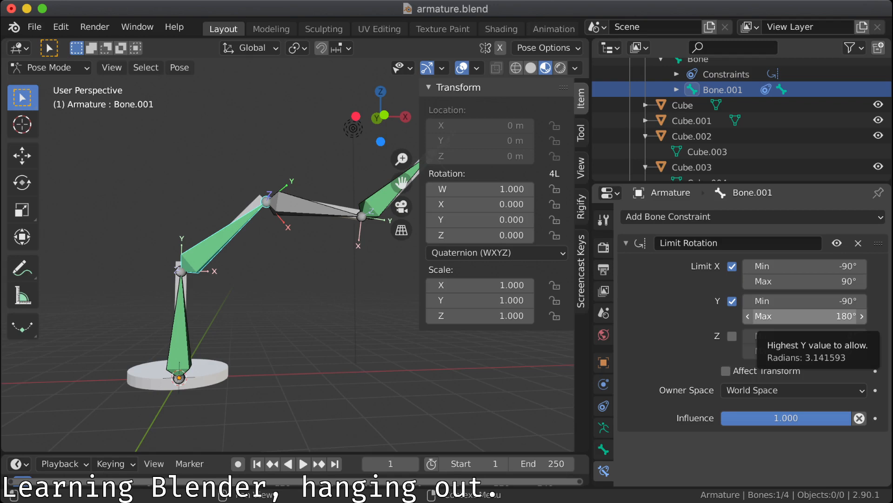
left_click(802, 317)
type("90")
key("Return")
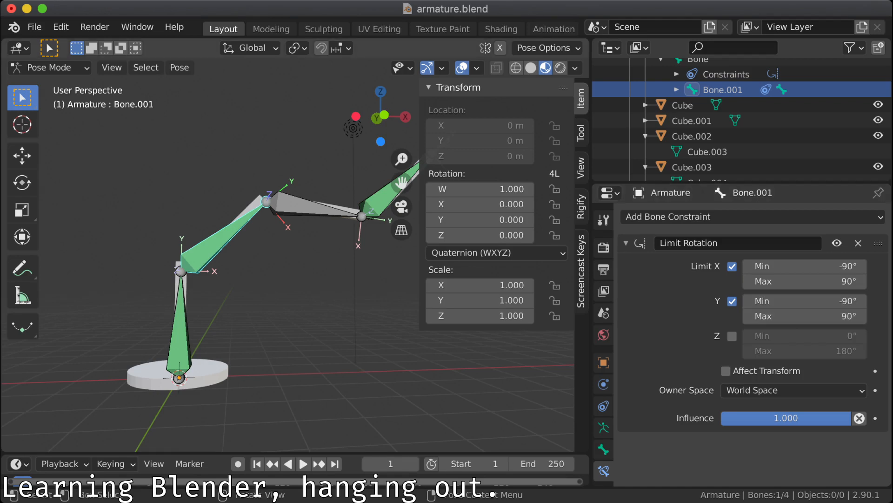
Step: Rotate Bone.001 freely to test the new limits, confirming it close to its starting orientation
key("r")
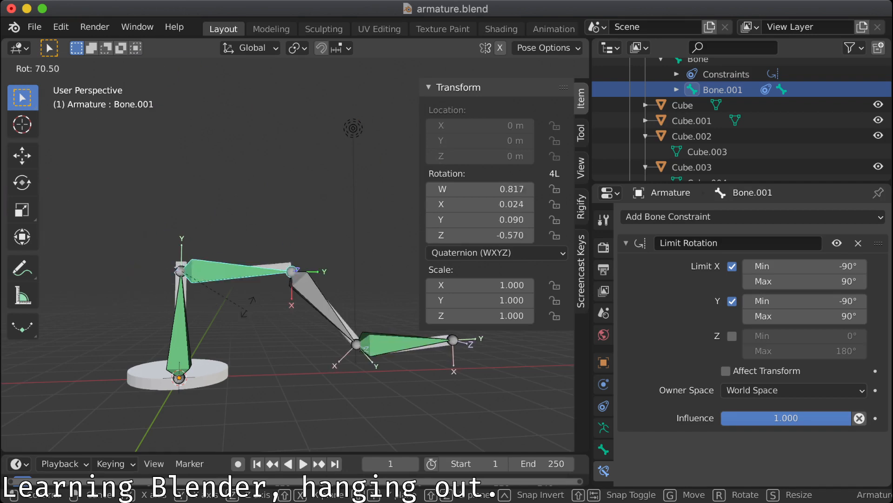
left_click(238, 217)
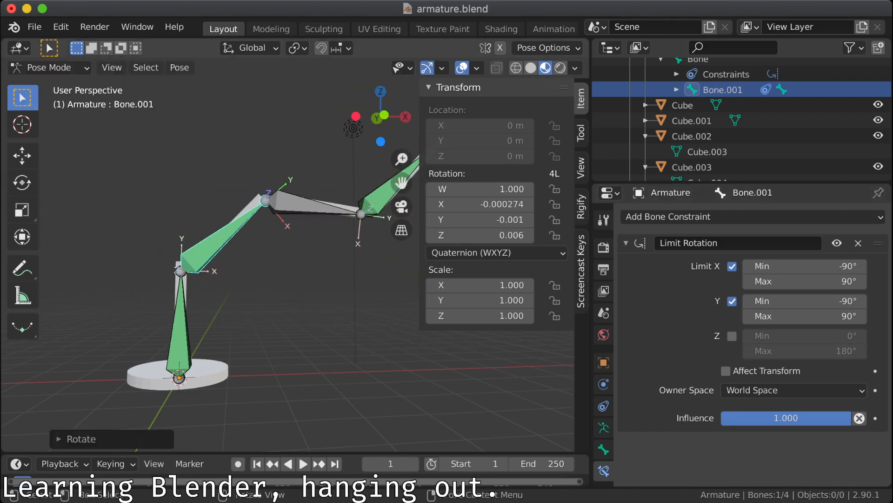
middle_click_drag(237, 217, 270, 305)
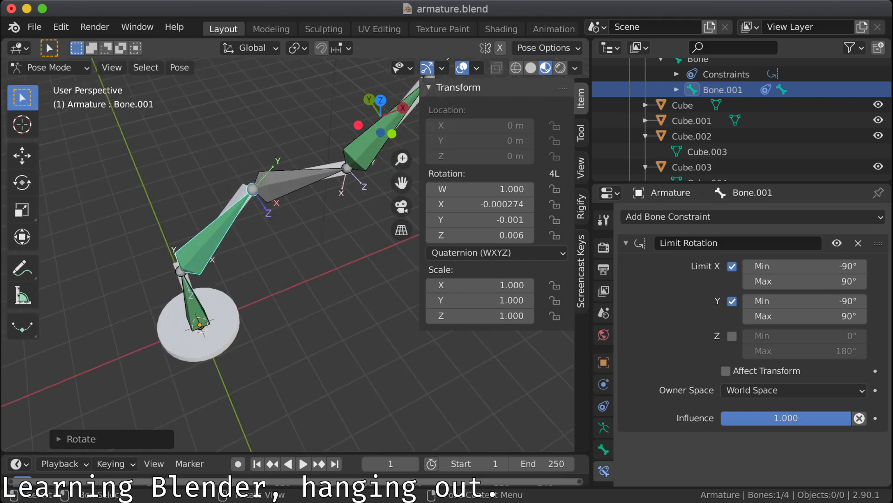
Step: Check the armature briefly in Edit Mode and from above in Object Mode, selecting Cube.001 and the armature again
key("Tab")
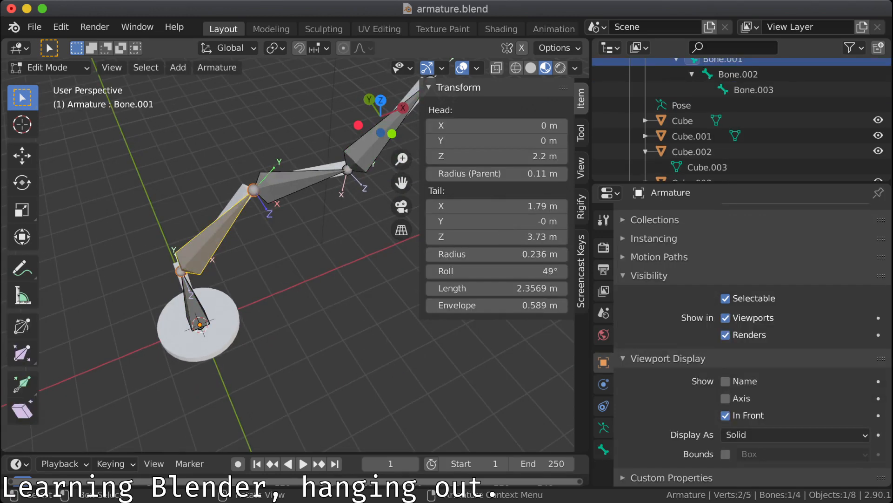
key("Tab")
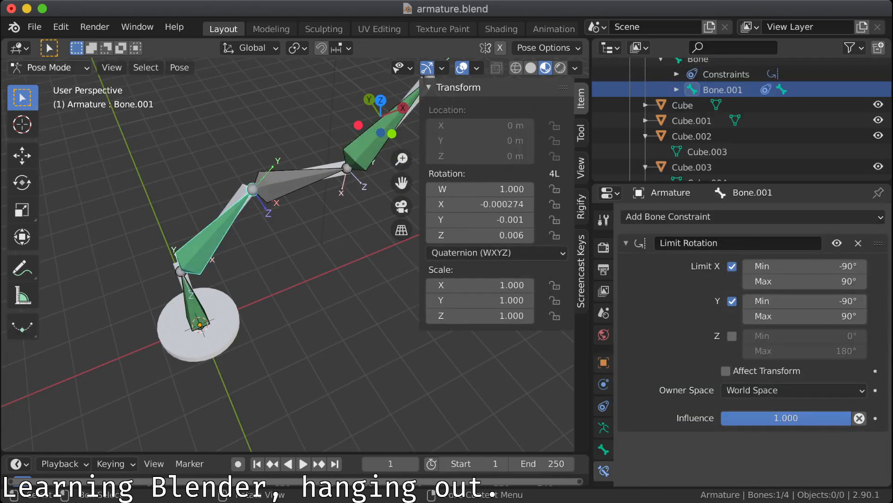
left_click(46, 67)
left_click(44, 84)
key("KP_7")
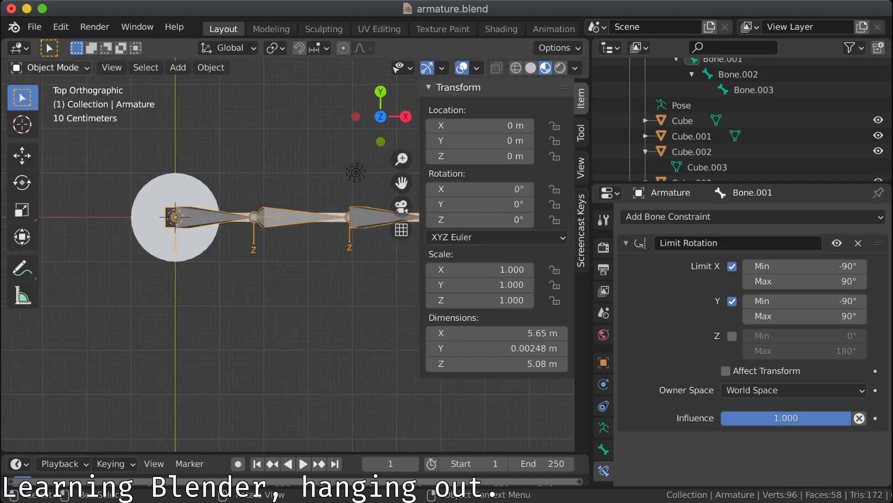
left_click(236, 215)
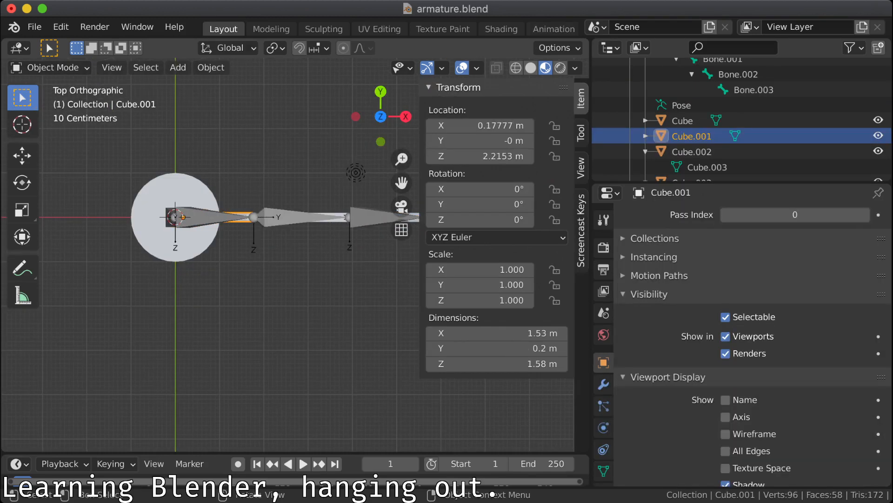
left_click(236, 216)
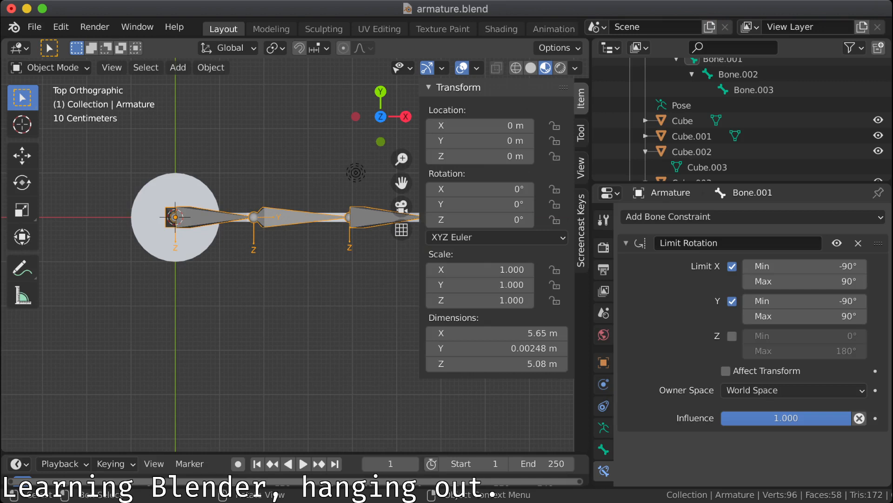
Step: Return the armature to Pose Mode and try rotating Bone.001 in the top view, cancelling the rotation
key("Tab")
left_click(47, 67)
left_click(28, 120)
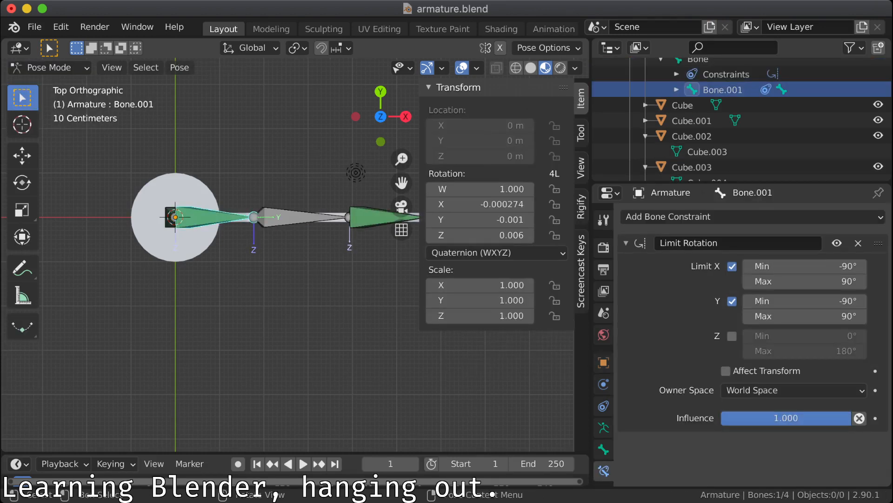
key("r")
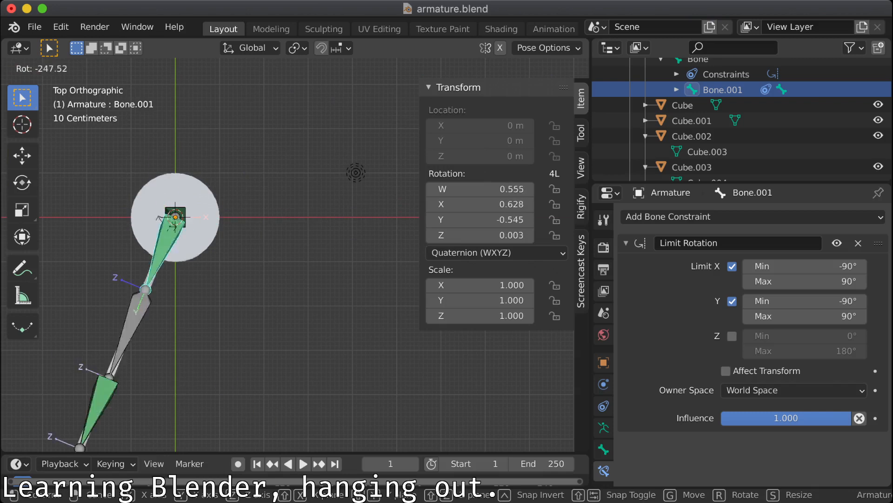
key("Escape")
Step: Add a Limit Rotation constraint to Bone.002, the arm's third bone
middle_click_drag(279, 289, 280, 174)
key("alt+a")
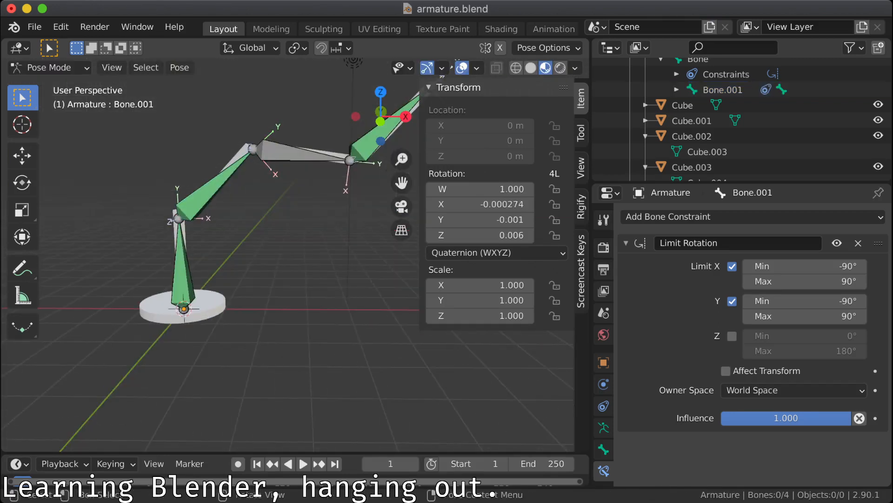
left_click(300, 153)
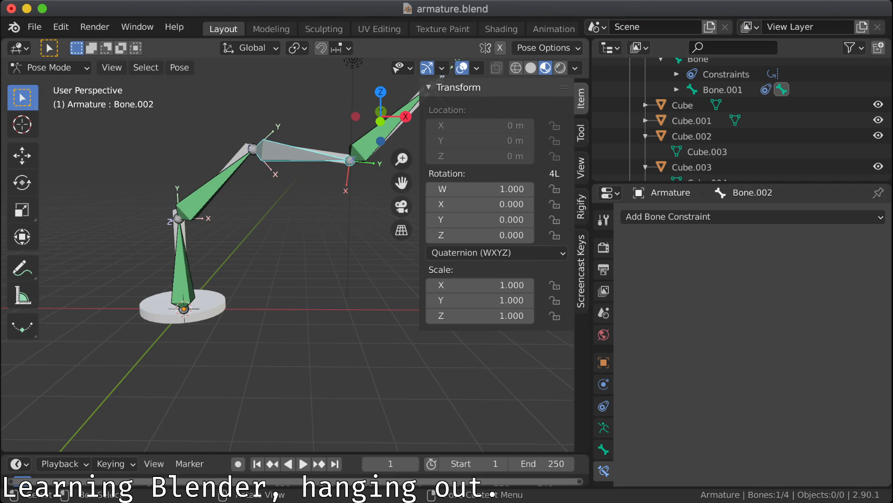
left_click(670, 217)
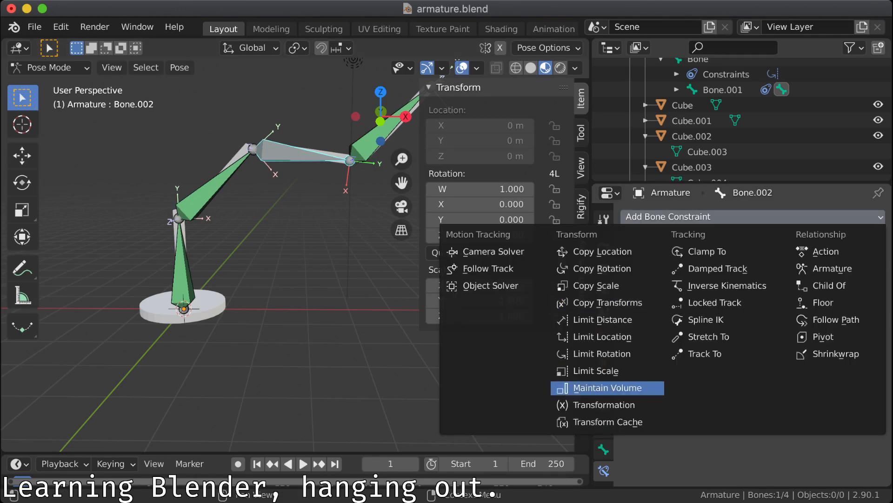
left_click(602, 353)
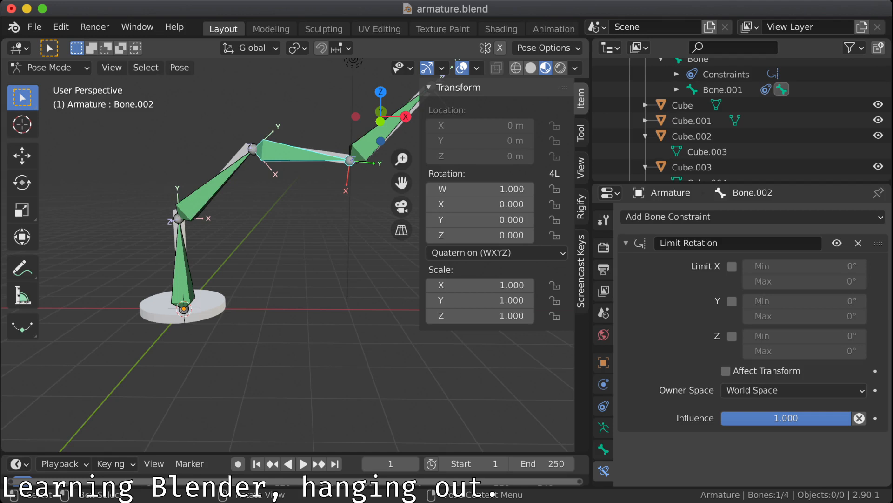
Step: Select Bone.001 and switch the X limit of its Limit Rotation constraint off and back on
left_click(213, 189)
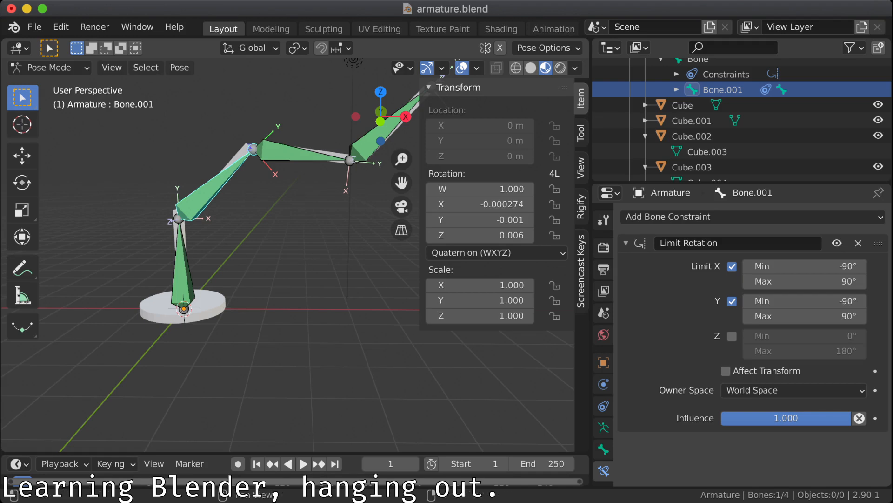
left_click(732, 267)
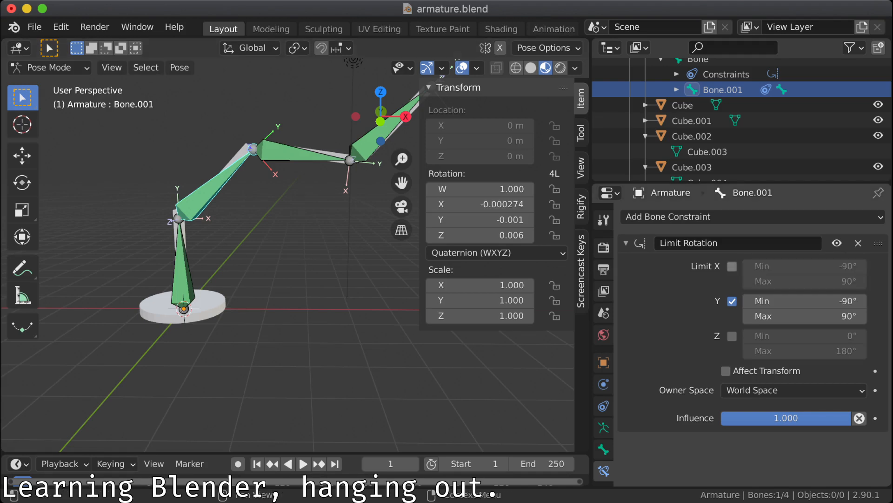
left_click(732, 266)
Step: Set the minimum and maximum of Bone.001's X limit together to 0°
left_click(804, 281)
left_click(805, 266)
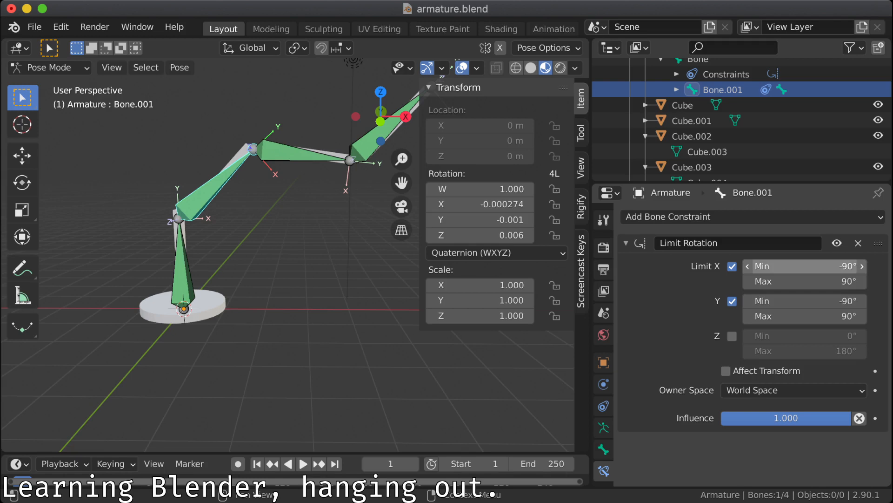
left_click_drag(805, 281, 805, 267)
type("0")
key("Return")
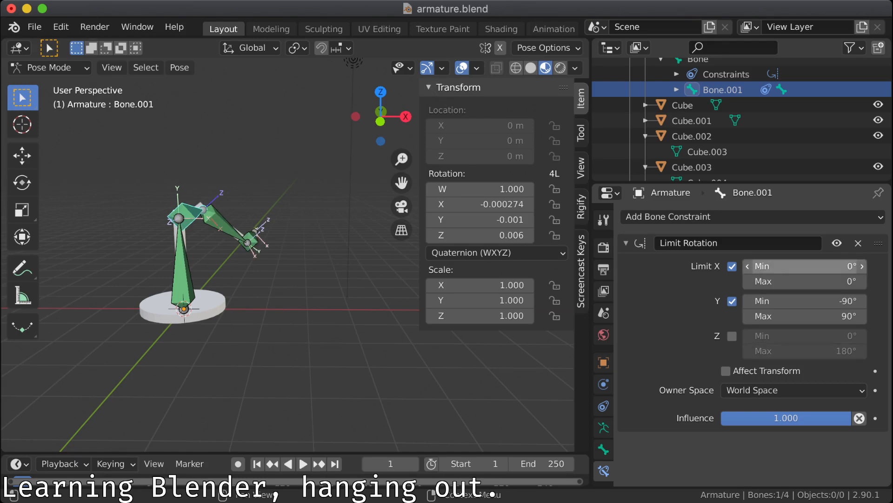
Step: Set the minimum and maximum of Bone.001's X limit together to 90°
left_click_drag(805, 267, 805, 281)
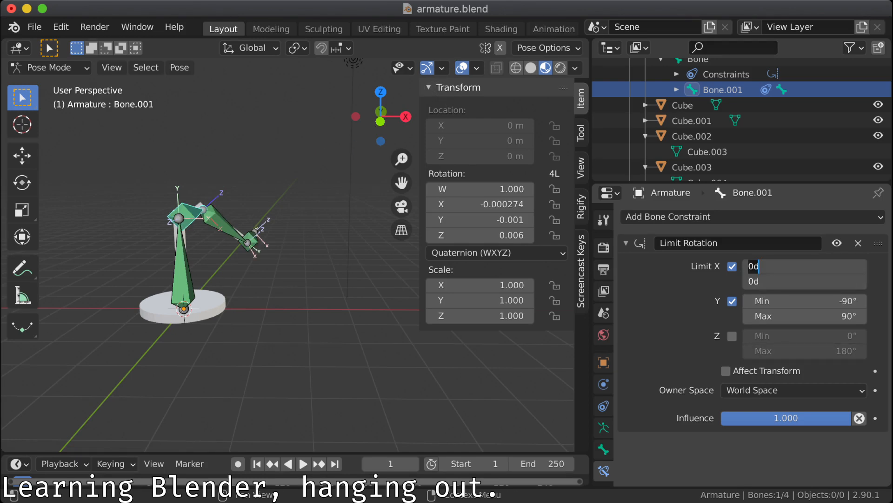
type("90")
key("Return")
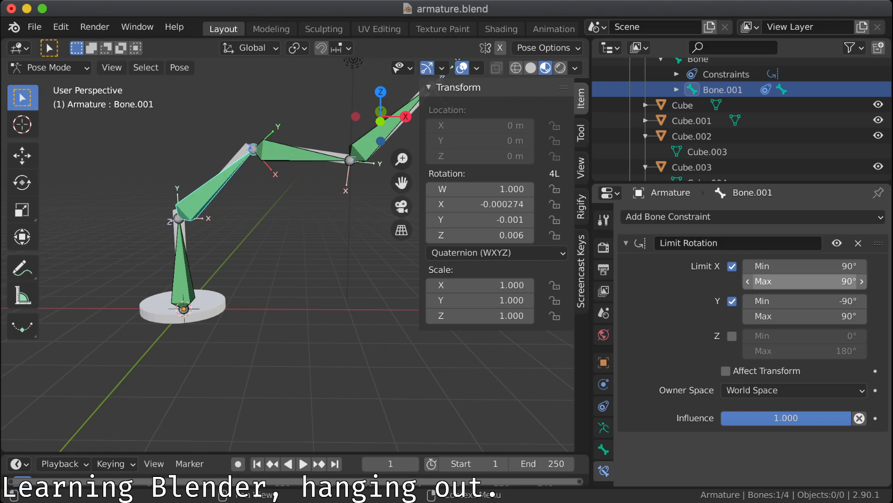
Step: Enable the Z limit of Bone.001's Limit Rotation constraint and set its maximum to 0°
left_click(732, 336)
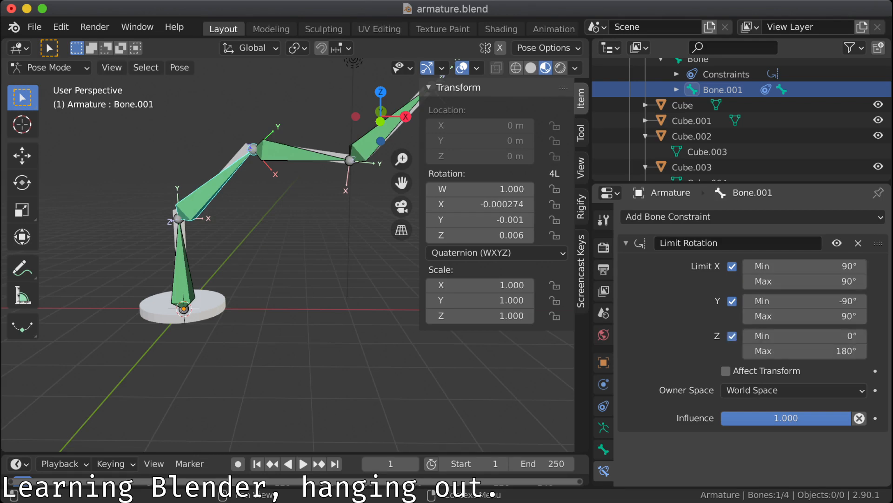
left_click(805, 351)
type("0")
key("Return")
key("alt+a")
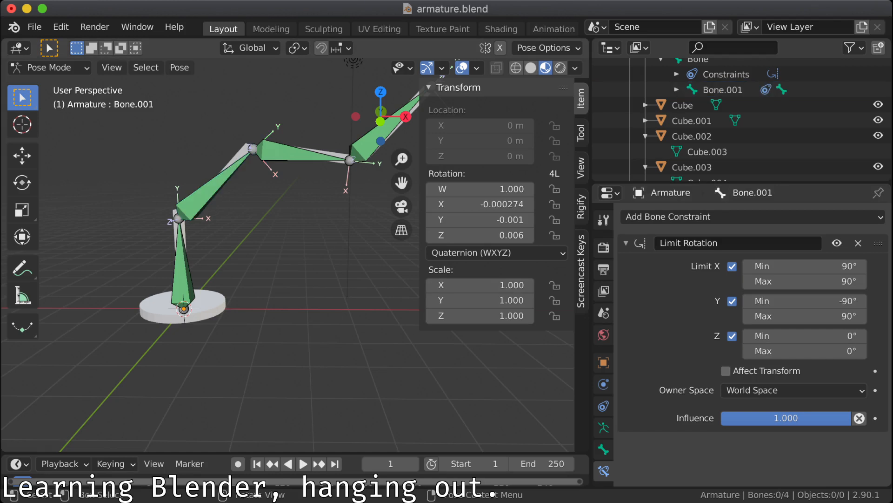
Step: Test Bone.001's rotation limits by rotating it repeatedly with the Transform gizmo
left_click(213, 186)
middle_click_drag(213, 186, 216, 235)
left_click(22, 237)
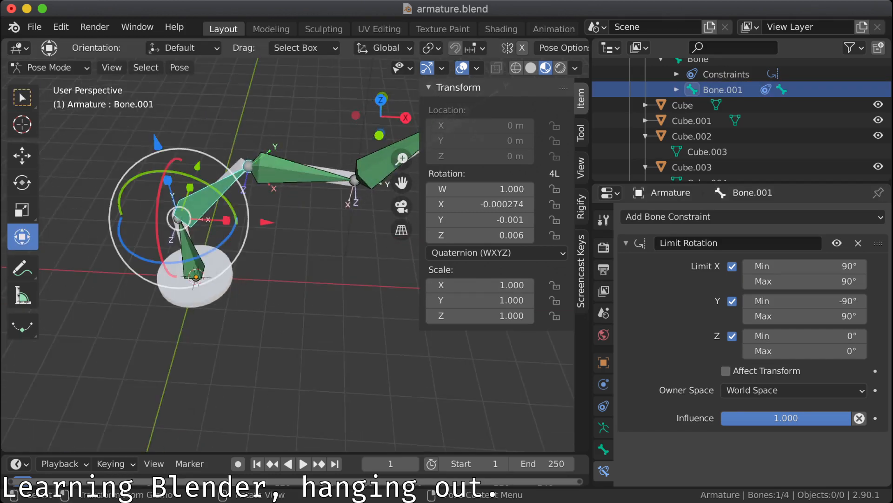
left_click_drag(140, 255, 59, 198)
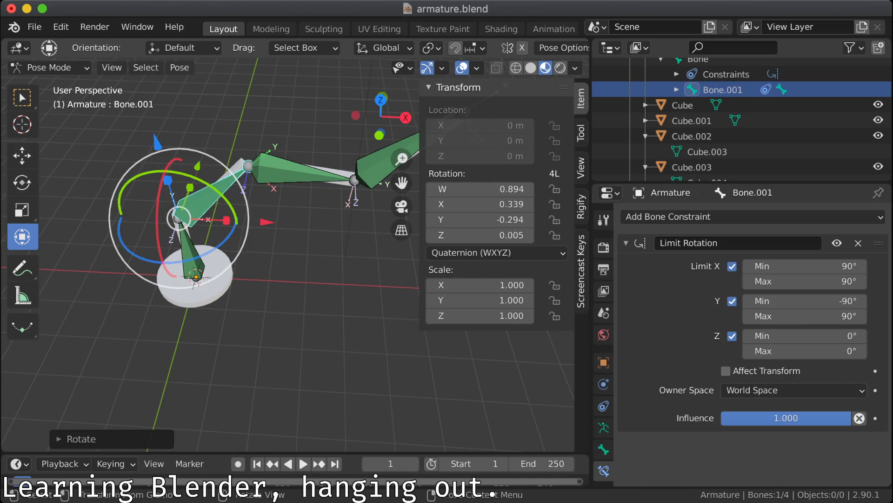
left_click_drag(202, 181, 140, 116)
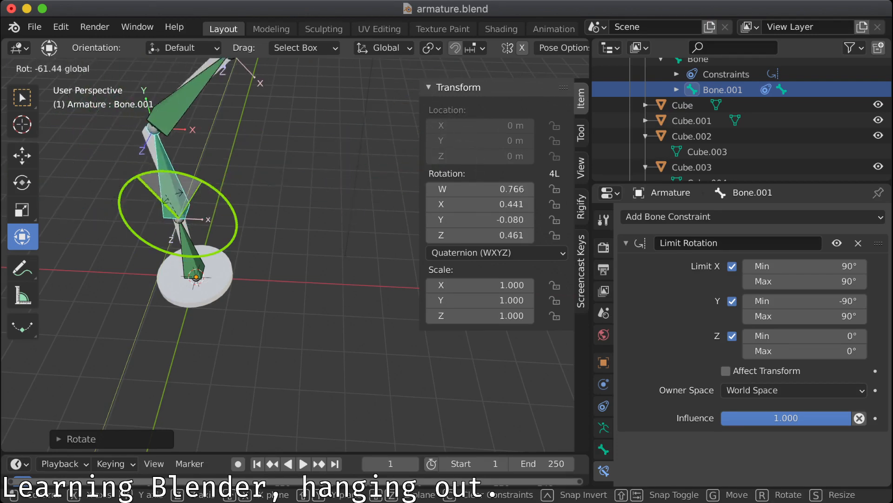
left_click_drag(172, 197, 228, 215)
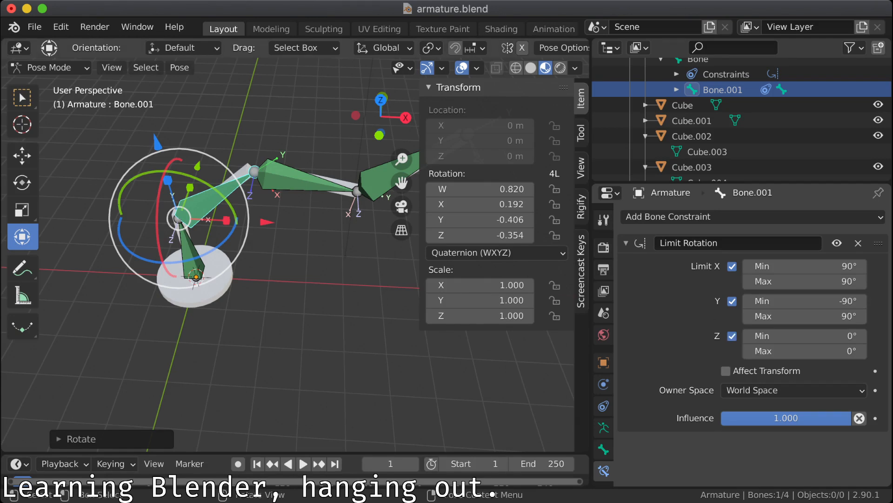
Step: Set the owner space of Bone.001's Limit Rotation constraint to Local Space
key("alt+a")
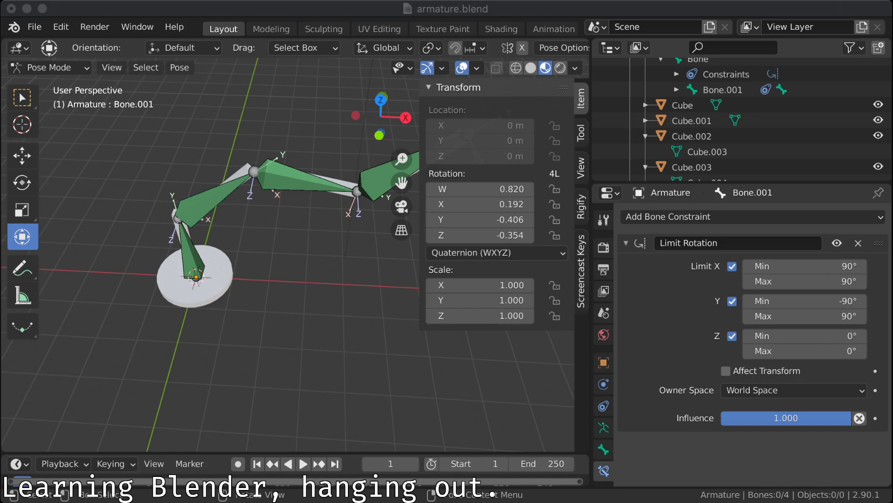
key("super+Tab")
left_click(209, 200)
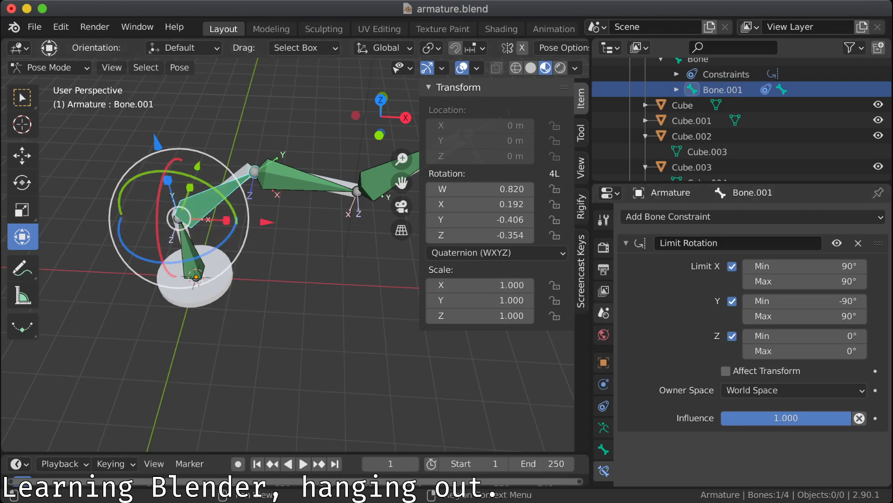
left_click(793, 390)
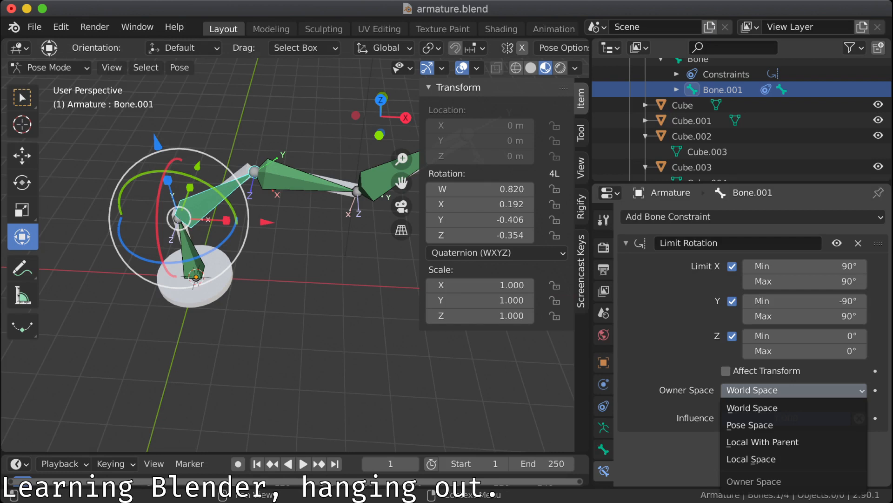
left_click(763, 459)
Step: Turn off the X, Y and Z limits of Bone.001's Limit Rotation constraint
middle_click_drag(298, 316, 377, 288)
left_click(732, 266)
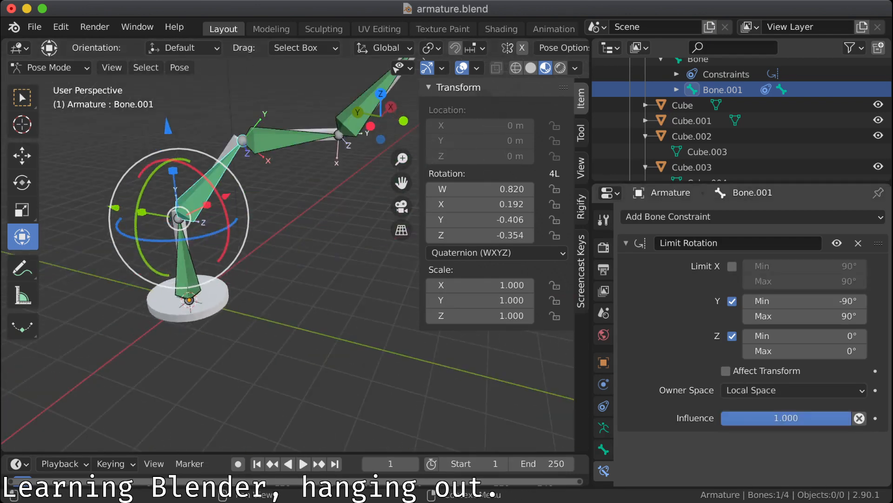
left_click(732, 301)
left_click(732, 335)
middle_click_drag(215, 60, 320, 73)
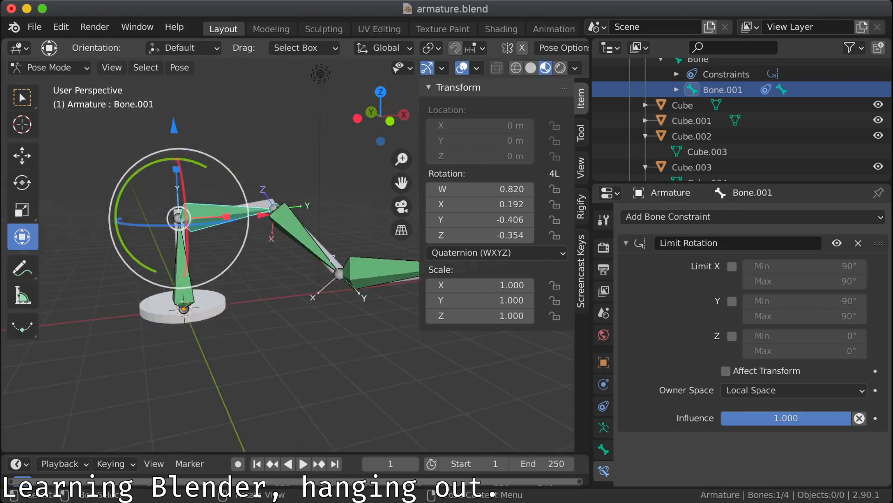
Step: Clear the pose rotation of all the armature's bones and deselect them
key("a")
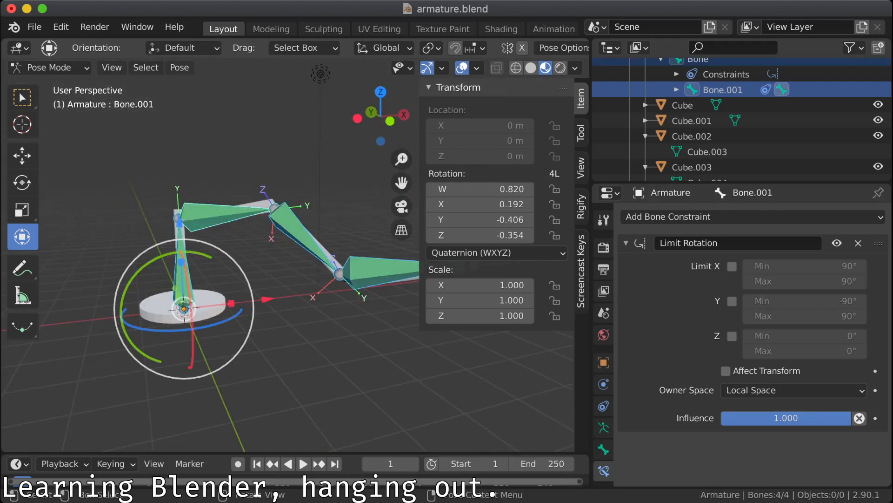
key("alt+r")
key("alt+a")
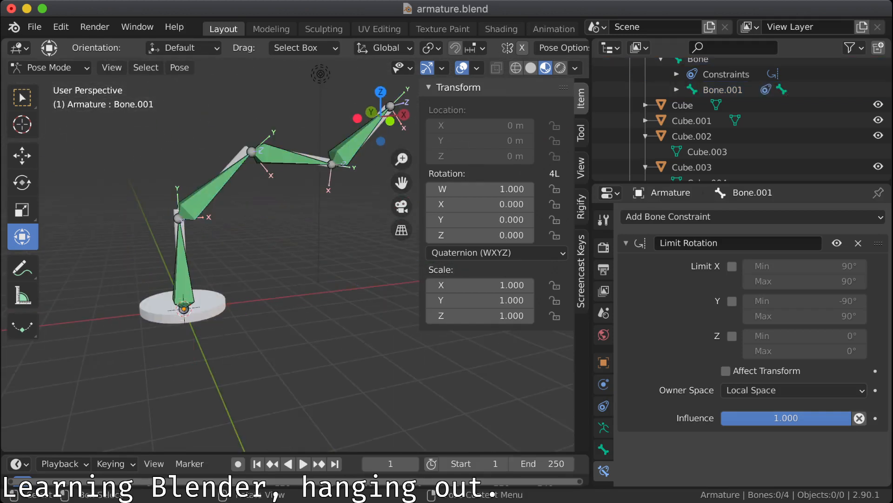
Step: Compare the Limit Rotation settings of Bone.001 with those of the base bone
left_click(211, 192)
middle_click_drag(212, 192, 180, 242)
left_click(181, 294)
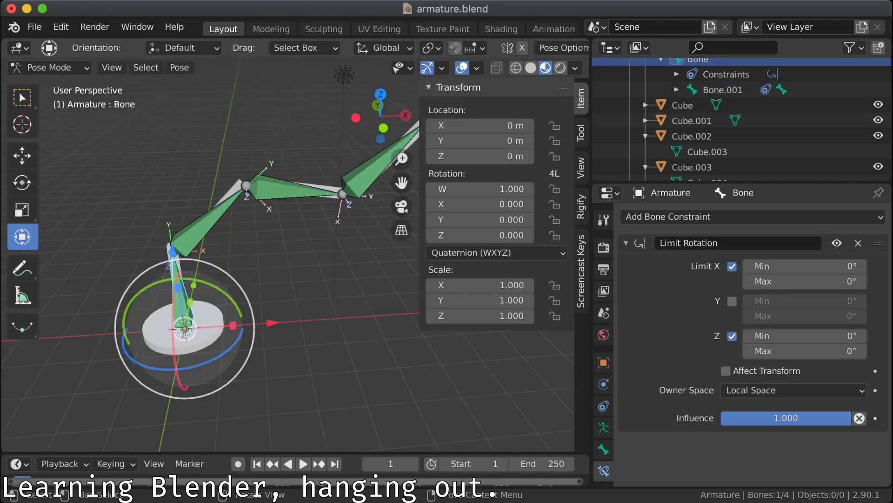
key("alt+a")
Step: Set the minimum and maximum of Bone.001's X and Y limits to 0° and enable its X, Y and Z limits
left_click(203, 225)
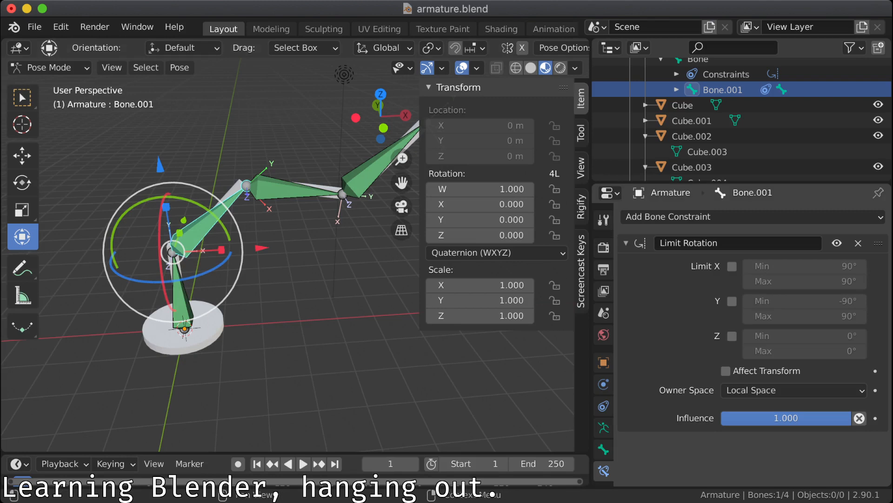
scroll(235, 261, "up", 2)
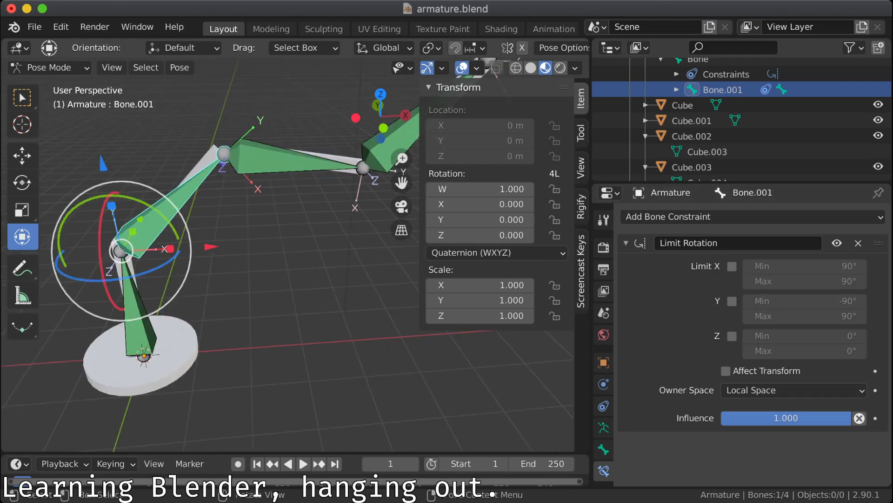
left_click(22, 98)
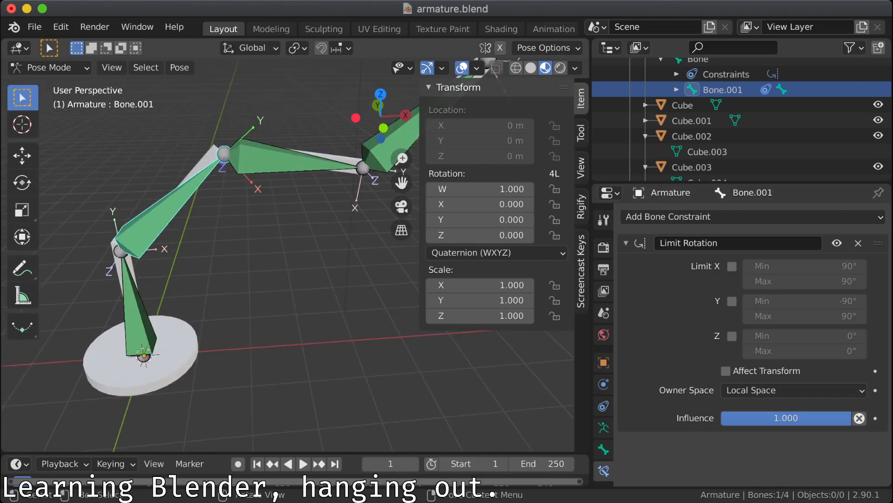
left_click(732, 336)
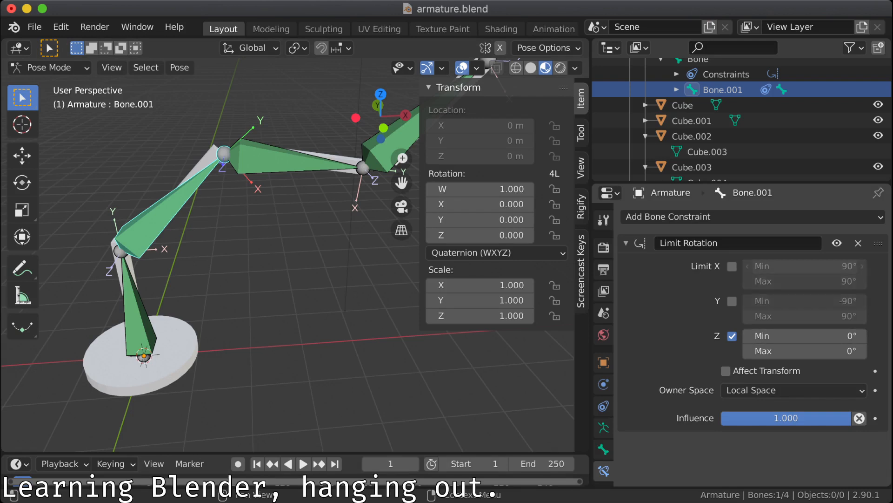
left_click_drag(791, 265, 791, 316)
key("Escape")
left_click(732, 301)
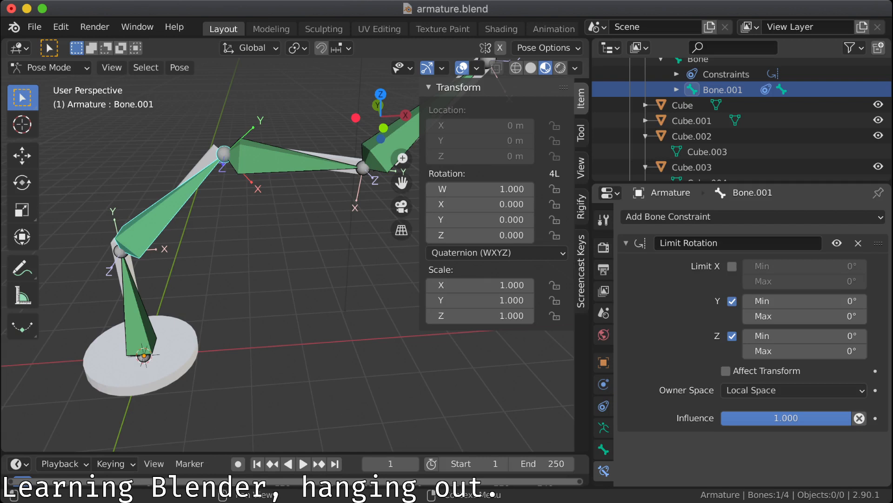
left_click(732, 266)
Step: Set Bone.001's Z limit to a minimum of -45° and a maximum of 45°
left_click_drag(791, 336, 791, 351)
key("ctrl+a")
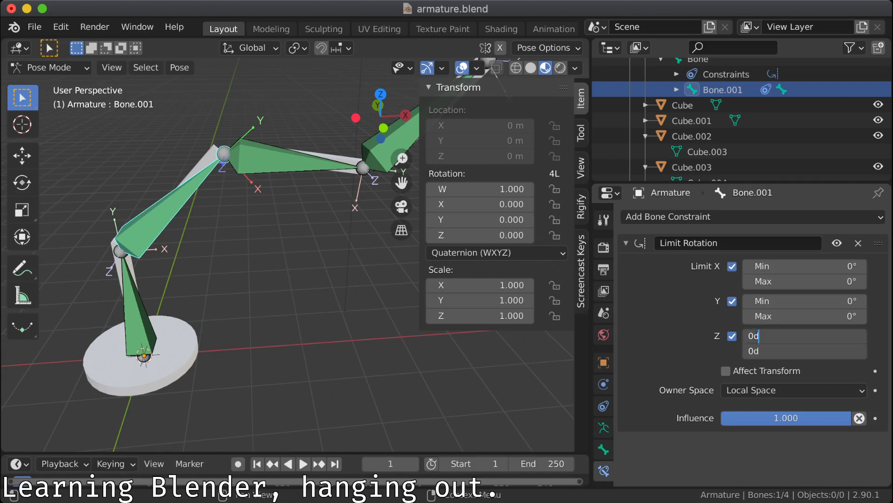
type("-45")
key("Return")
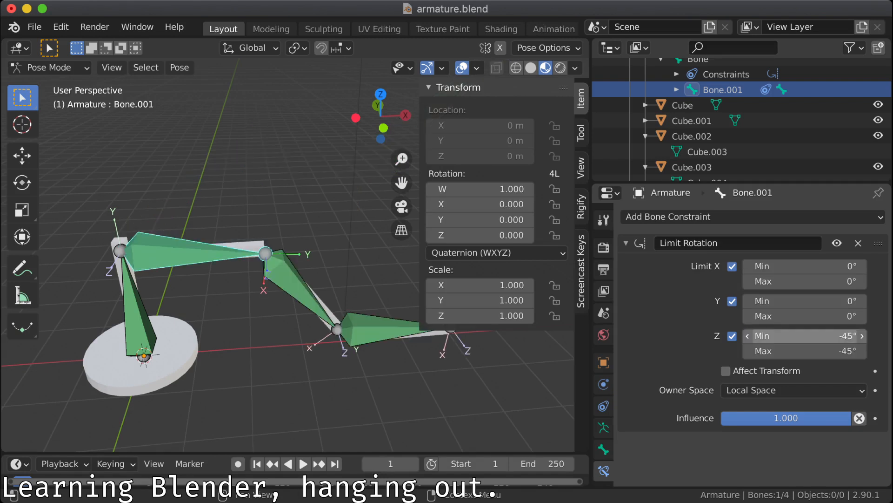
left_click(800, 351)
type("45")
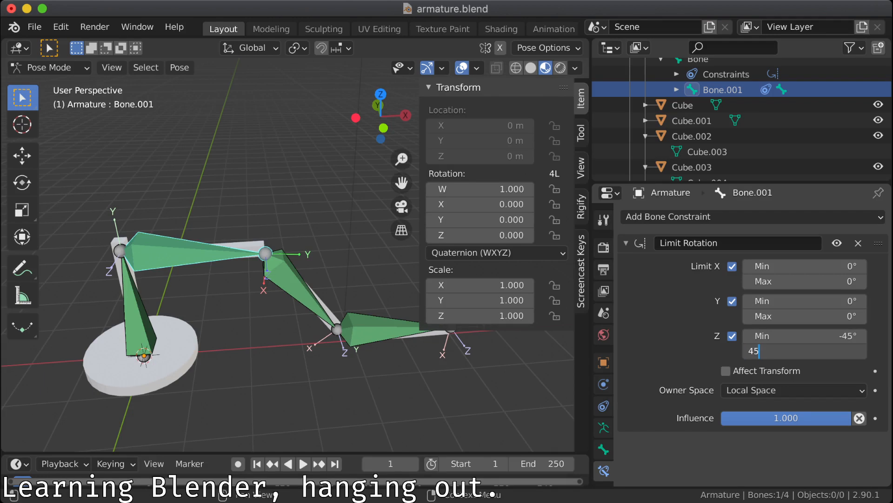
key("Return")
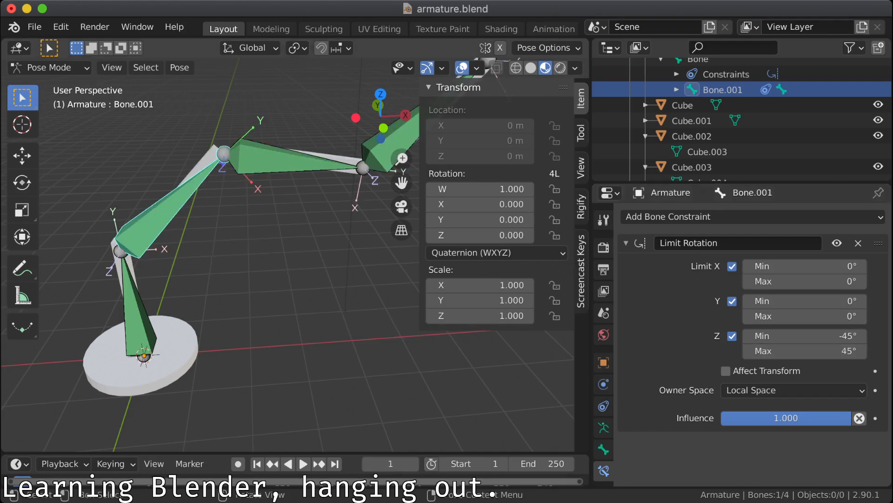
Step: Try a trackball rotation on Bone.001 to test its Z limit, leaving its pose unchanged
key("alt+a")
left_click(160, 213)
key("r")
key("r")
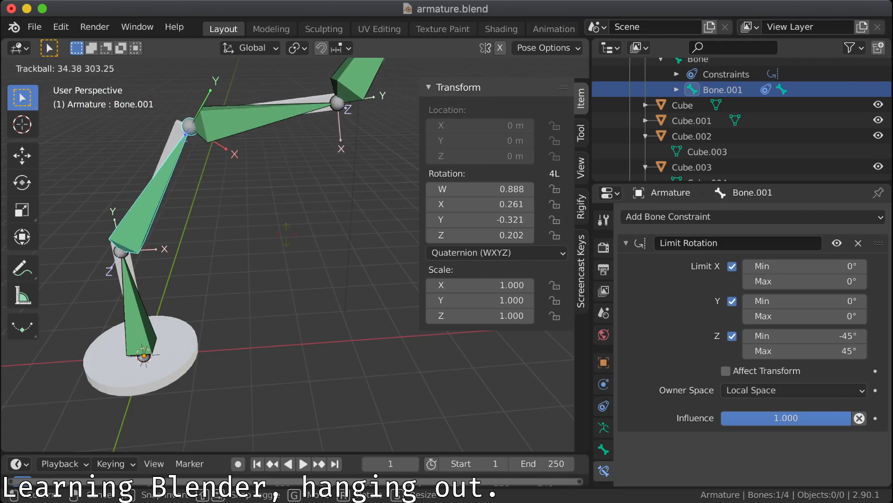
key("Escape")
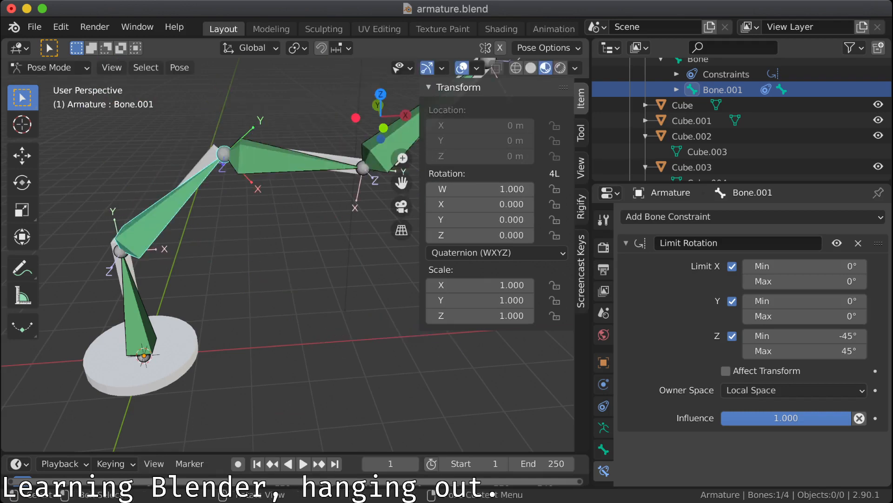
Step: Select Bone.002 and examine its Limit Rotation settings and local axes from the side
key("alt+a")
left_click(280, 161)
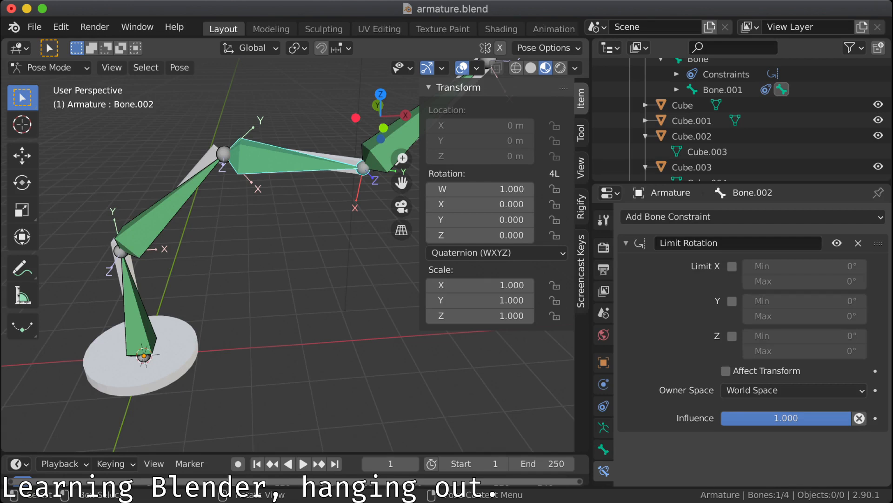
middle_click_drag(279, 186, 323, 185)
middle_click_drag(279, 224, 290, 163)
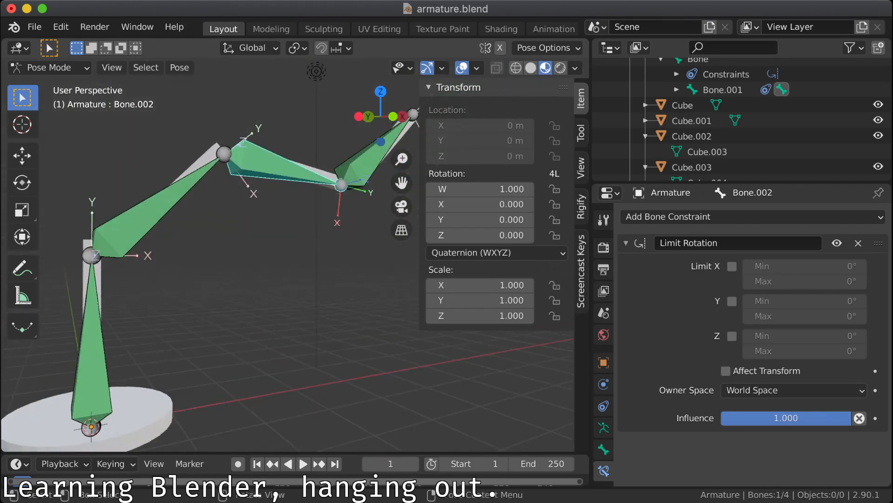
Step: Try rotating the base bone to test its rotation limits, keeping its original pose
left_click(99, 349)
key("r")
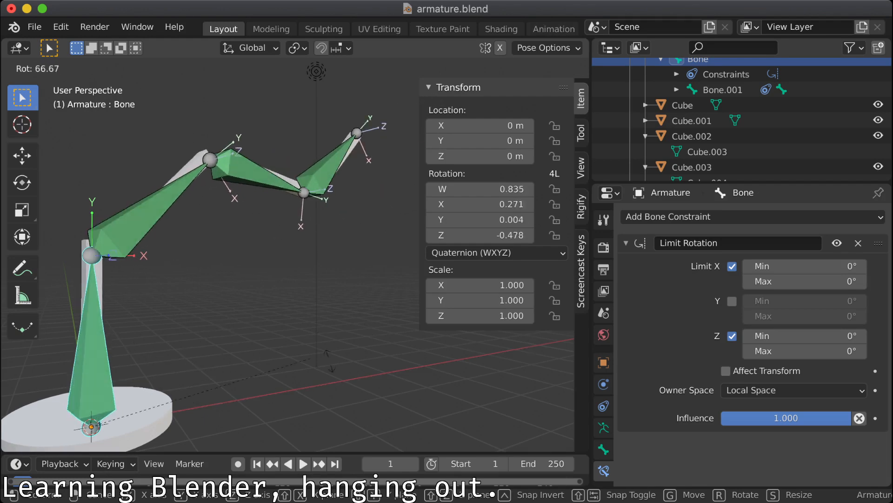
key("Escape")
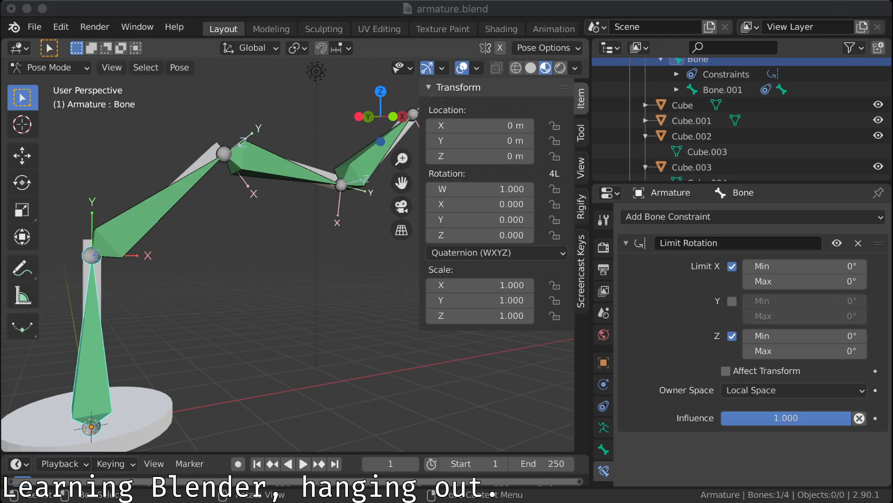
key("super+Tab")
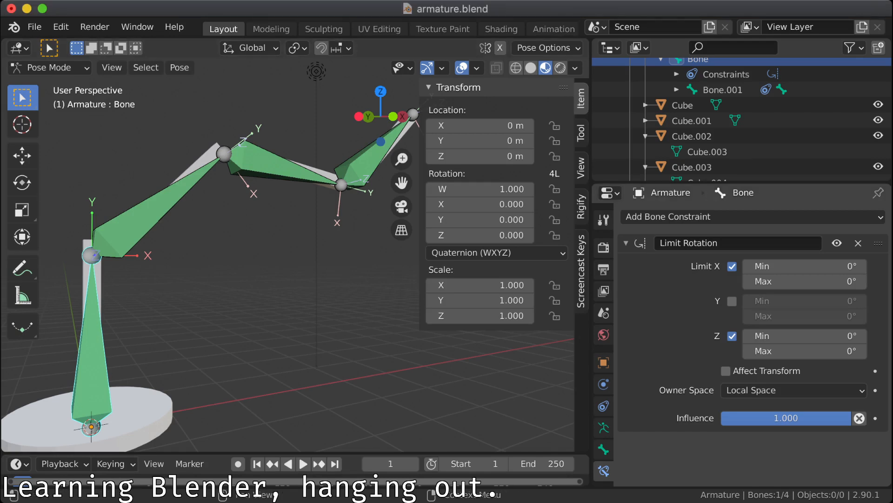
Step: Switch the armature from Pose Mode to Object Mode
scroll(603, 449, "down", 2)
key("Tab")
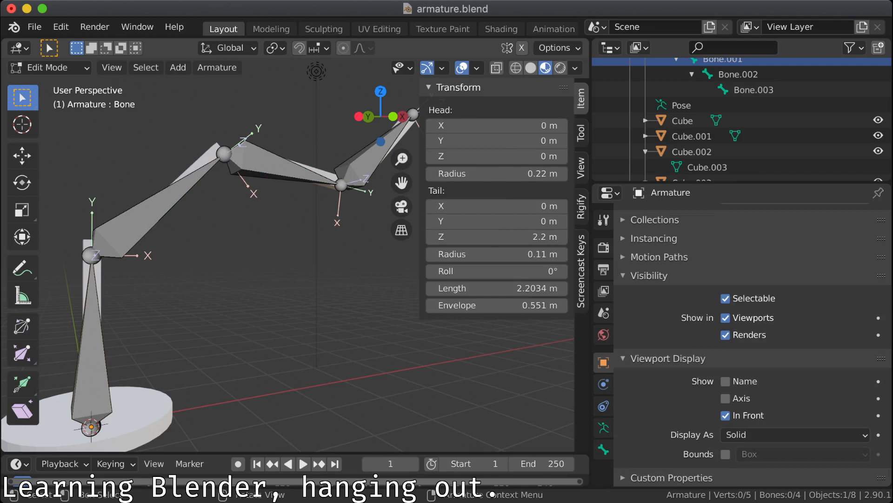
key("Tab")
left_click(47, 68)
left_click(53, 84)
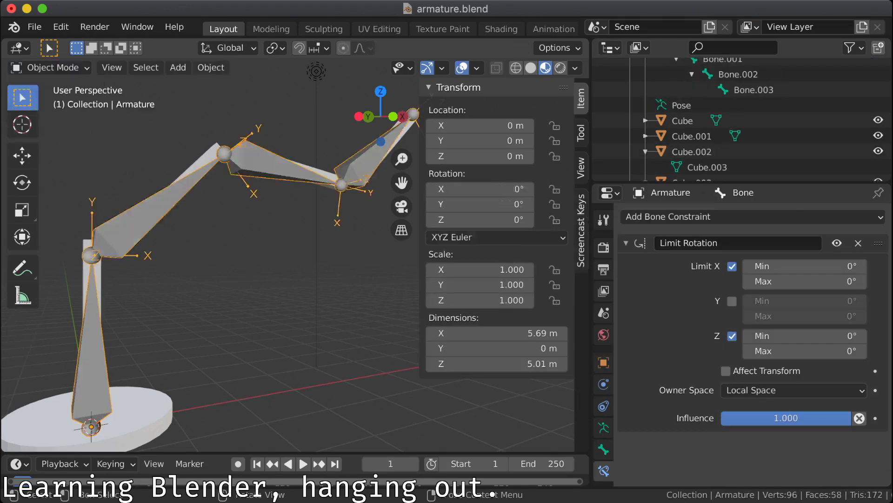
Step: Select the cylinder at the arm's base and examine its object data properties
left_click(137, 412)
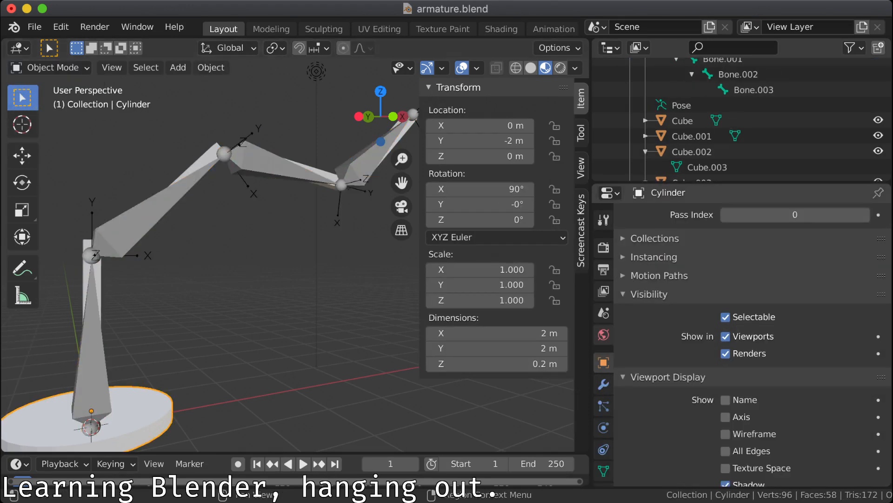
left_click(603, 471)
scroll(749, 344, "down", 3)
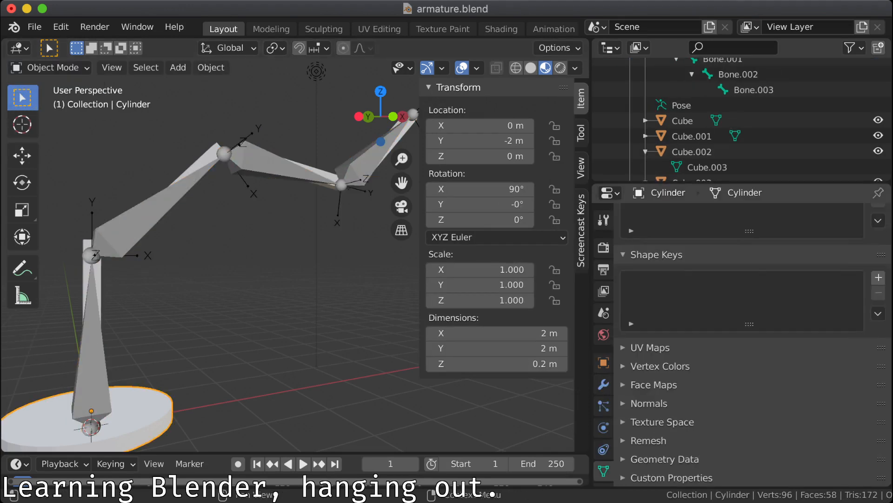
scroll(749, 345, "up", 3)
key("super+Tab")
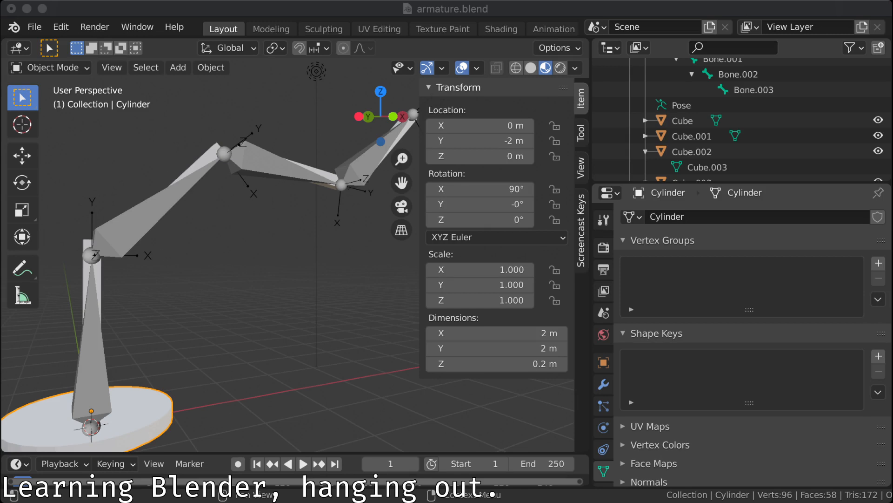
Step: Add a vertex group named Base to the cylinder at the arm's foot
key("super+Tab")
middle_click_drag(261, 298, 322, 277, "shift")
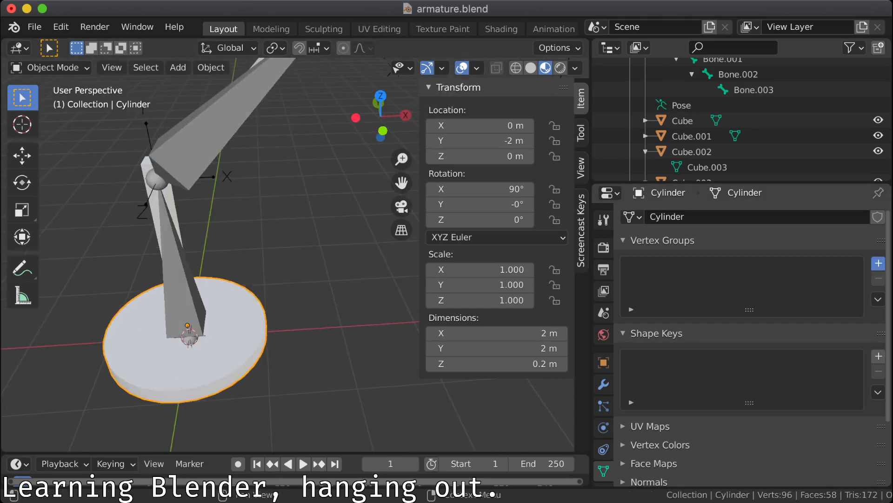
left_click(878, 262)
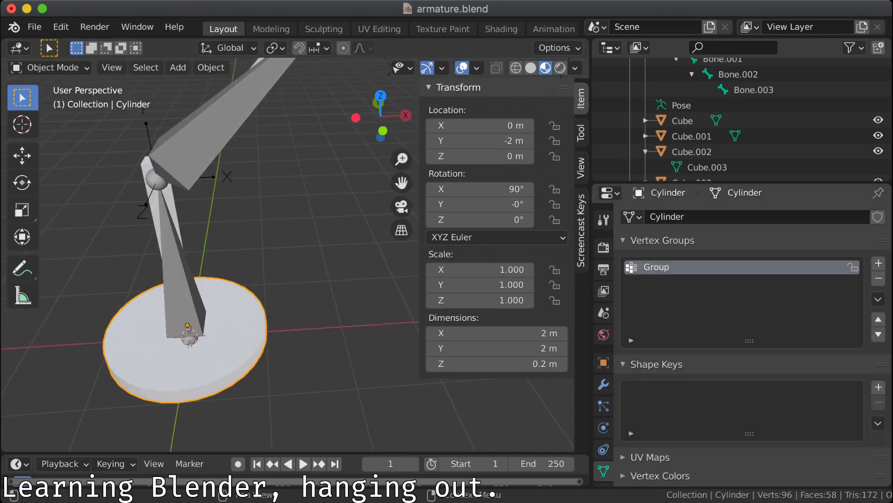
double_click(656, 266)
type("Base")
key("Return")
Step: Assign all of the cylinder's vertices to the Base vertex group in Edit Mode with weight 1.000
key("Tab")
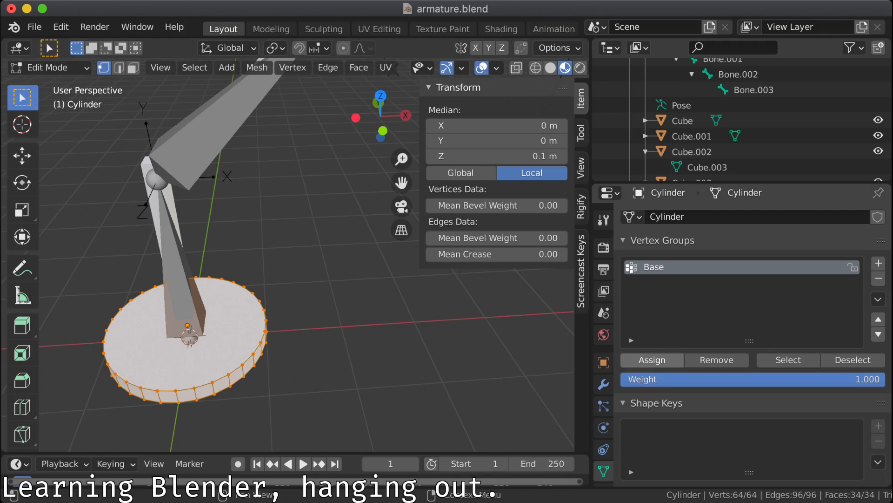
middle_click_drag(345, 298, 318, 252)
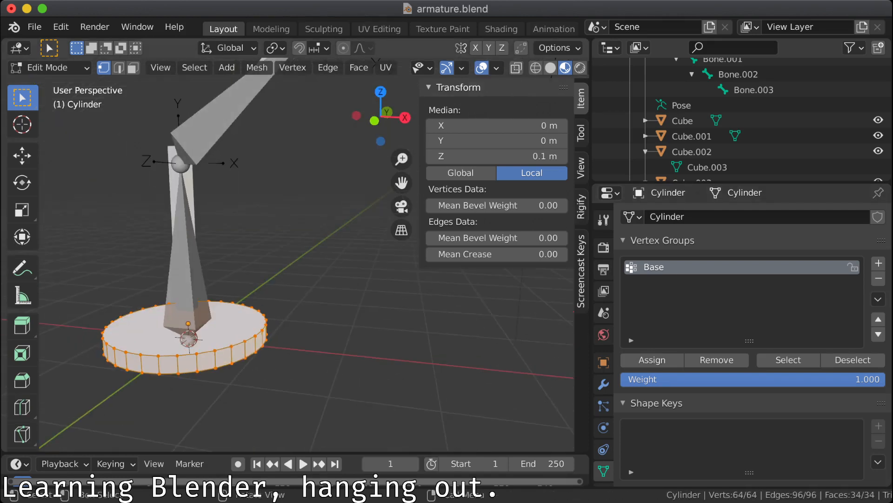
key("super+Tab")
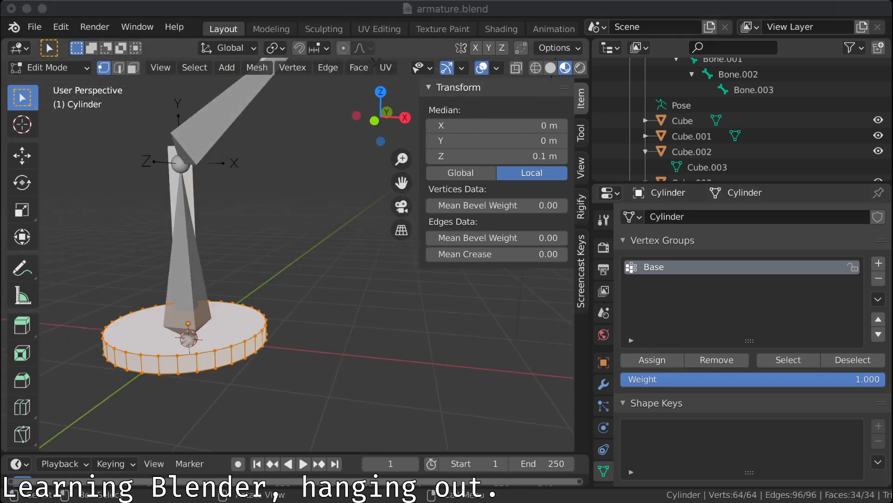
key("super+Tab")
key("alt+a")
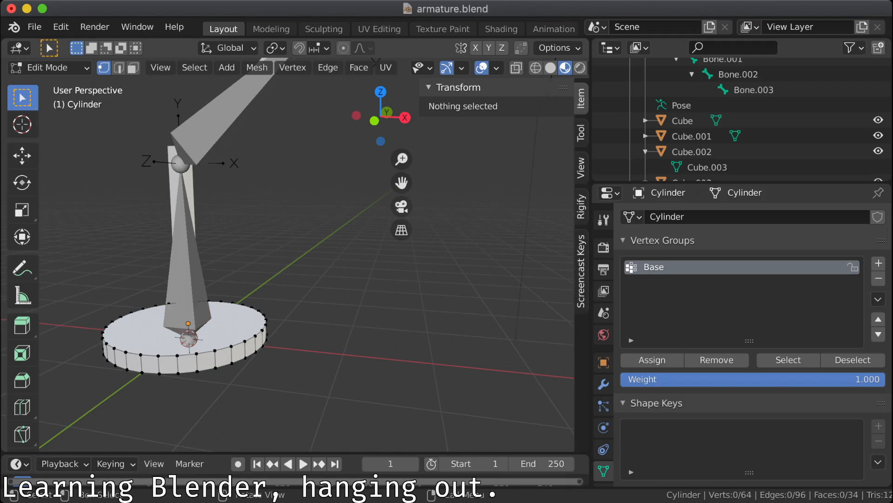
Step: Verify which vertices belong to the Base group by clearing the selection and selecting the group's members
key("super+Tab")
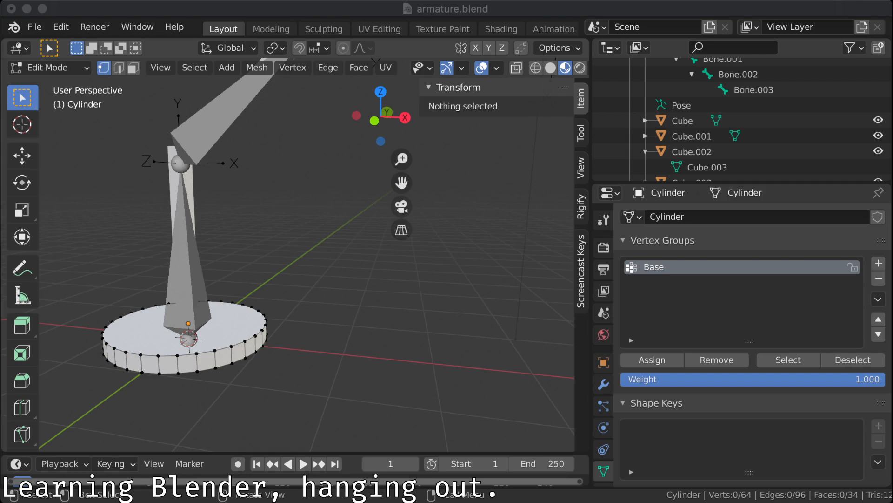
key("super+Tab")
key("a")
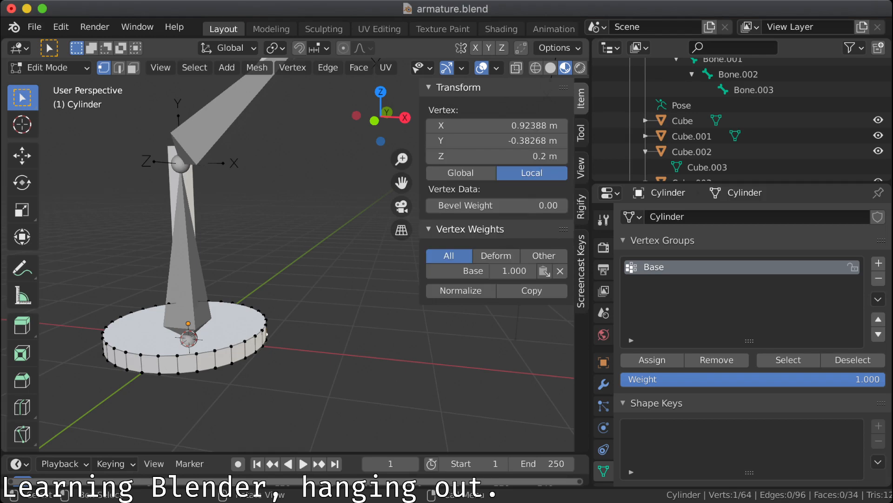
key("alt+a")
key("a")
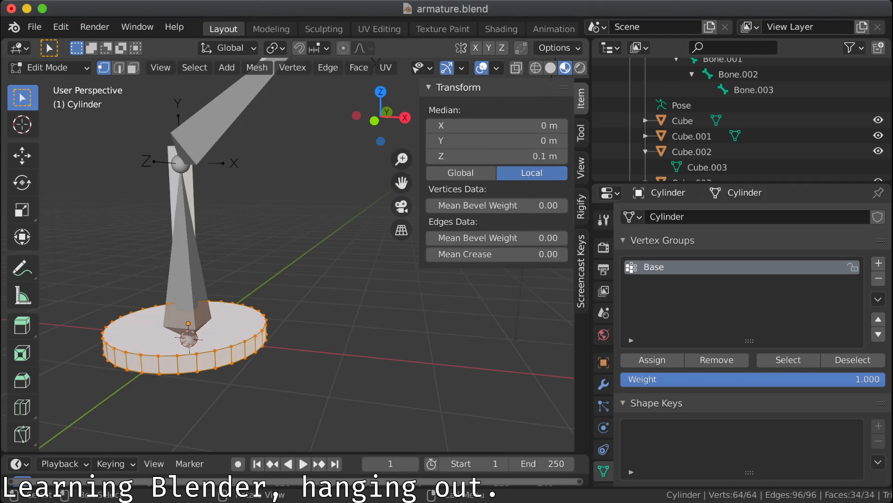
key("alt+a")
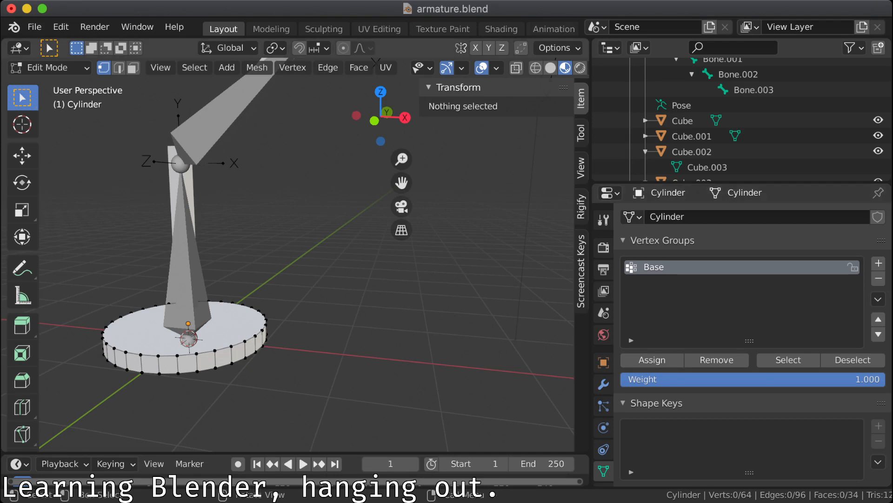
key("a")
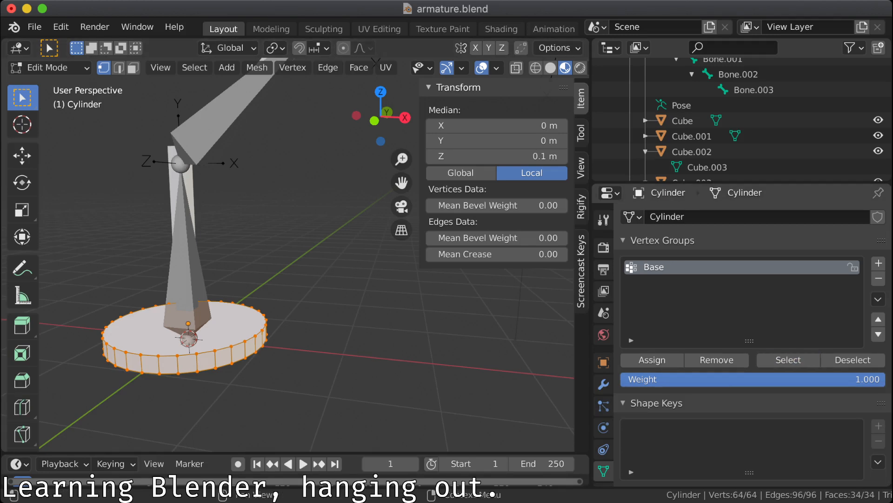
key("alt+a")
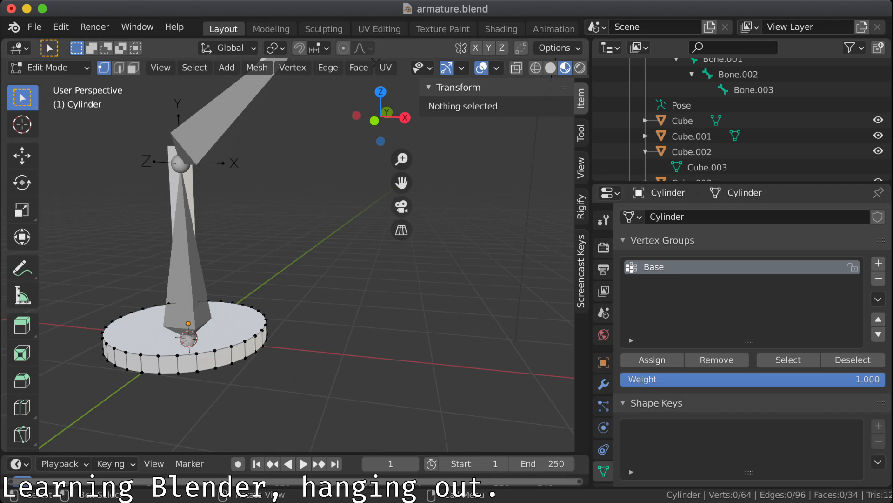
left_click(788, 360)
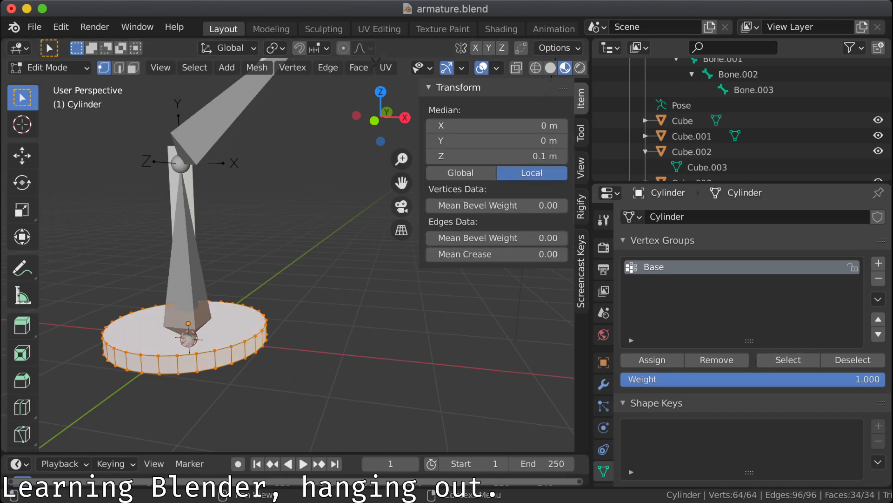
Step: Look at the Cube.003 mesh data, return to Object Mode and reselect the cylinder base
key("super+Tab")
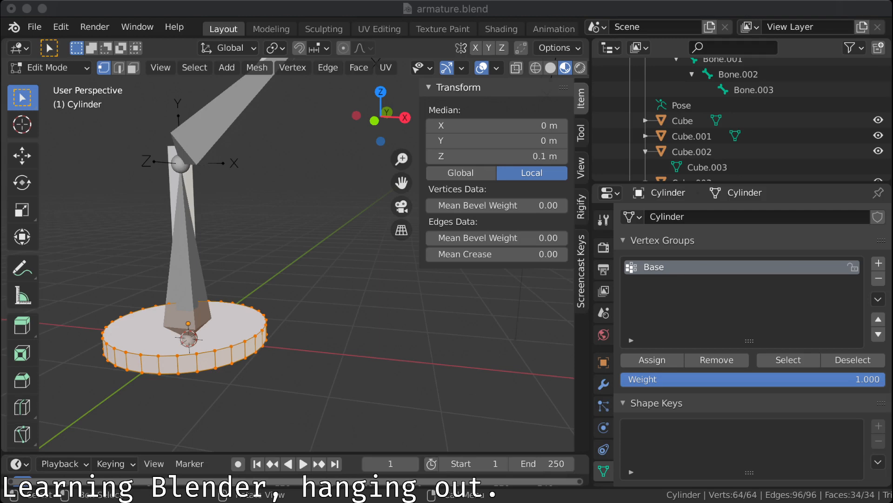
left_click(707, 168)
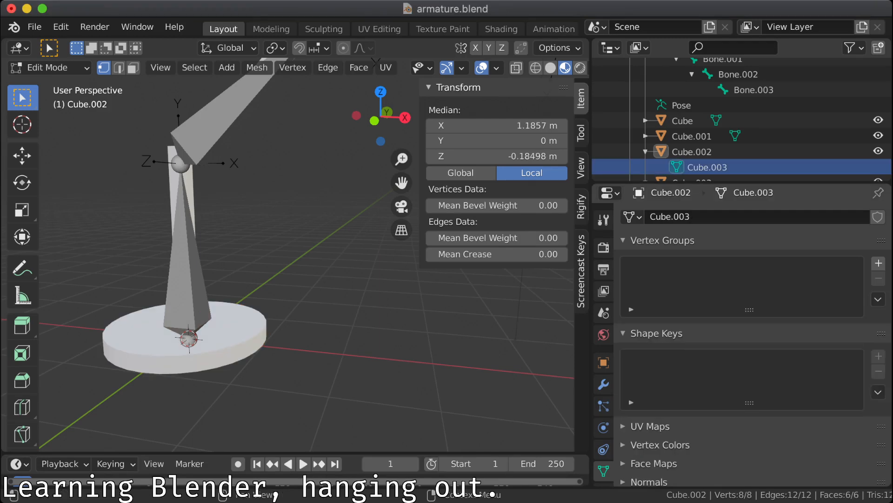
key("alt+a")
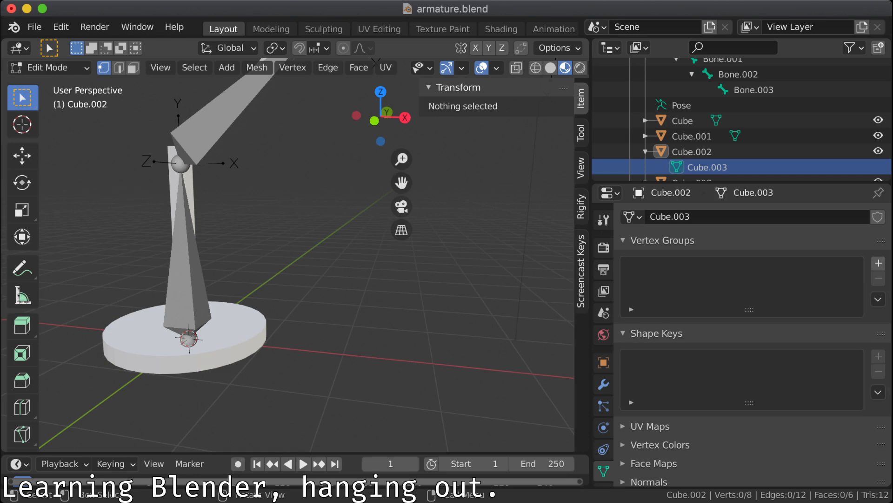
key("Tab")
left_click(233, 337)
Step: Examine the cylinder's vertex group, shape key and vertex color settings in its object data properties
scroll(750, 345, "down", 2)
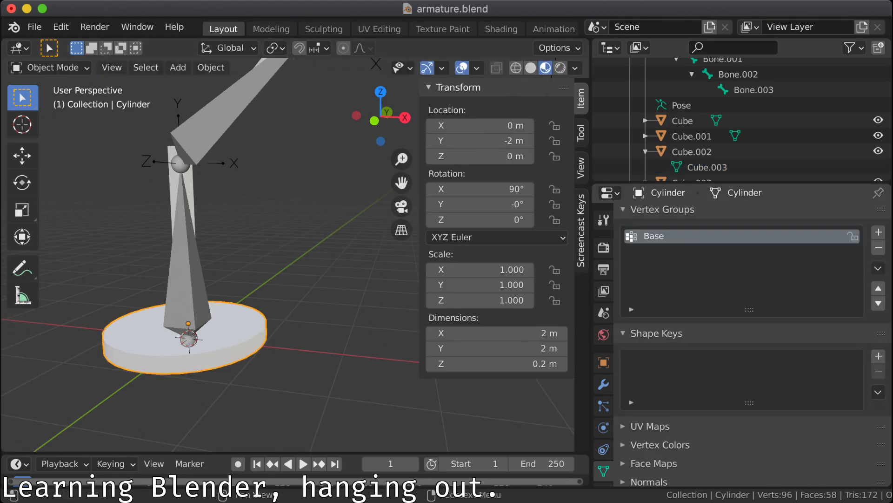
scroll(749, 344, "down", 4)
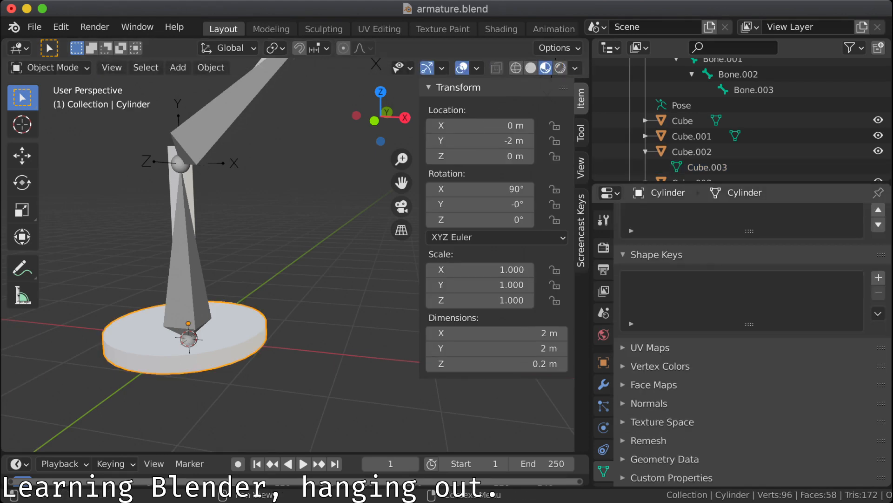
scroll(749, 344, "up", 5)
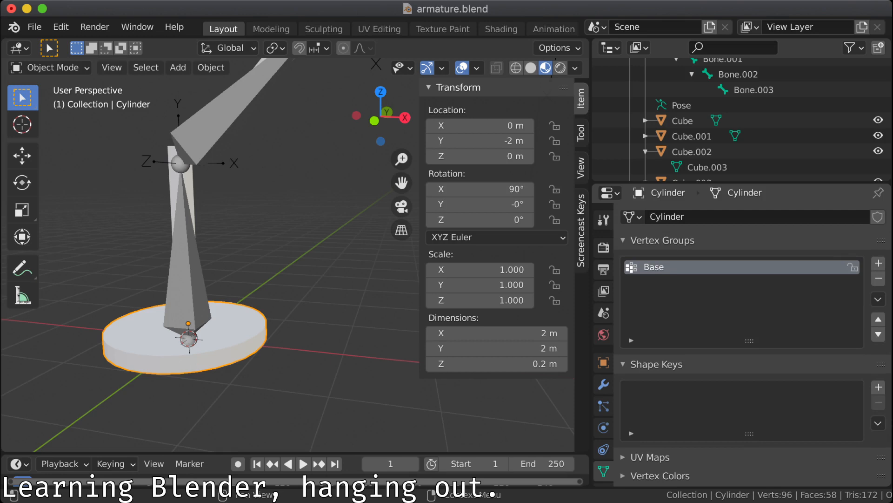
scroll(749, 344, "down", 5)
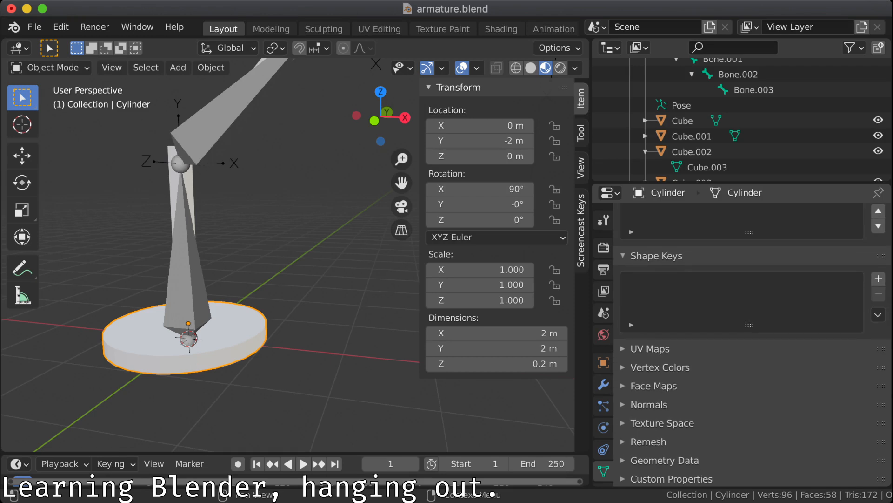
scroll(749, 344, "down", 1)
left_click(650, 347)
left_click(650, 348)
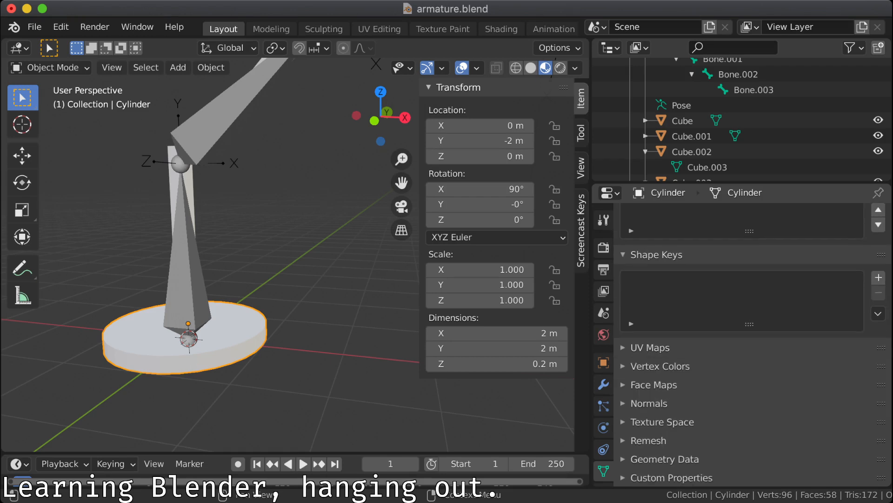
left_click(650, 367)
scroll(749, 344, "down", 3)
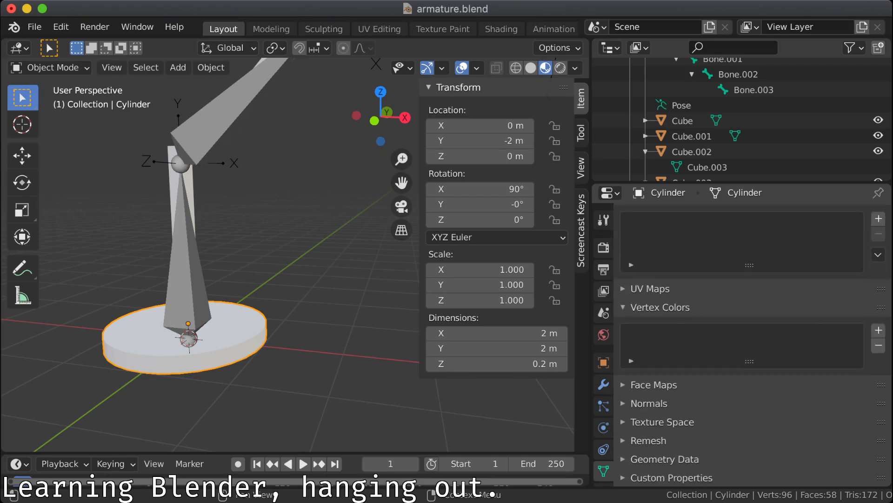
Step: Expand and examine the cylinder's face maps, normals, texture space, remesh and geometry data settings
left_click(649, 440)
left_click(662, 421)
left_click(649, 403)
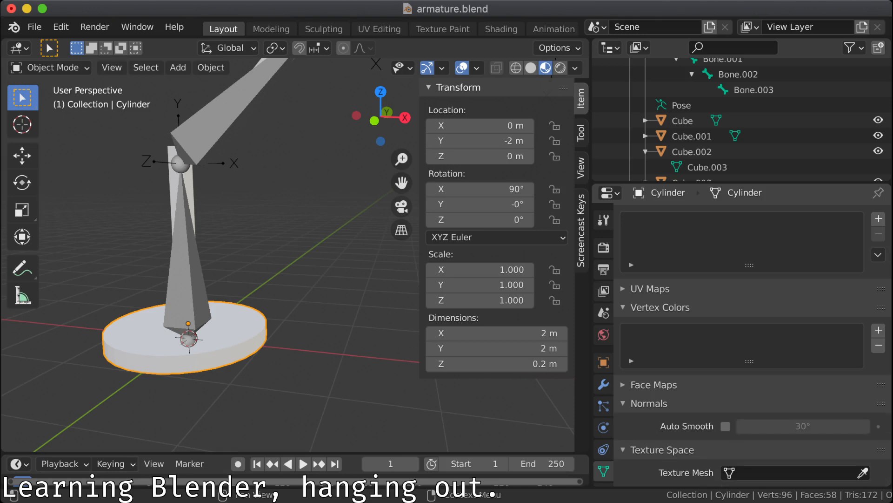
scroll(750, 344, "down", 9)
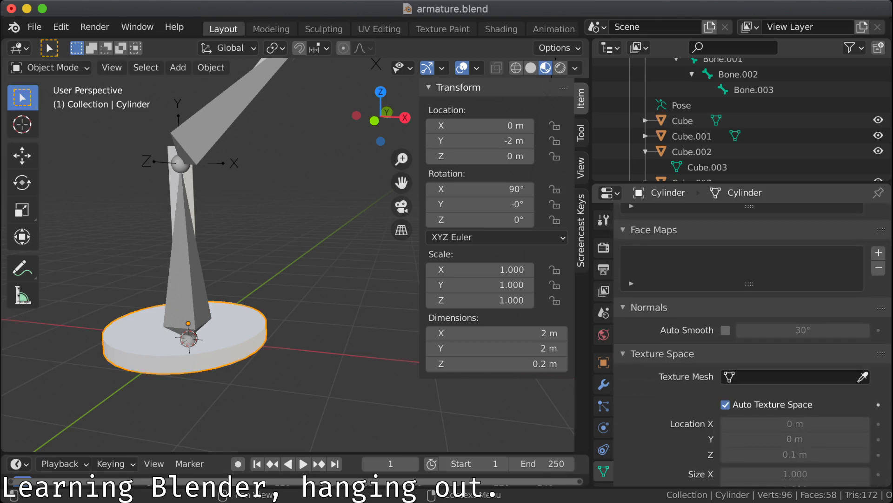
scroll(749, 344, "down", 7)
scroll(749, 344, "down", 2)
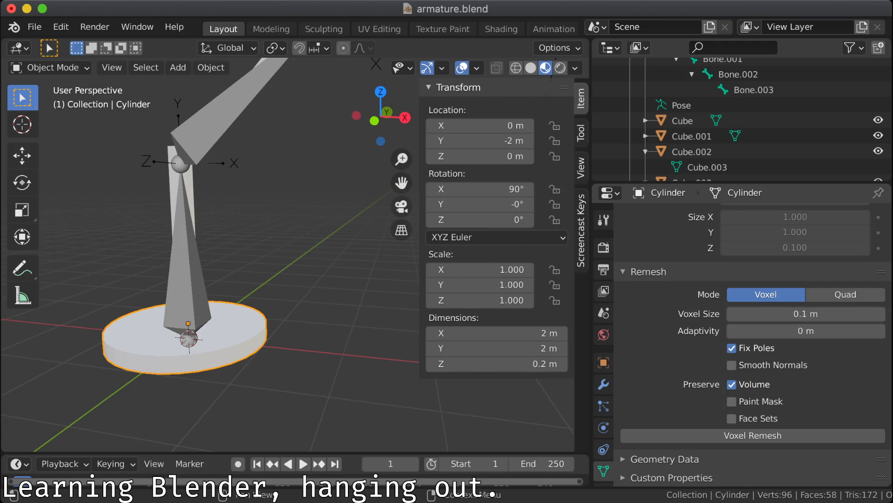
left_click(665, 459)
scroll(665, 459, "down", 6)
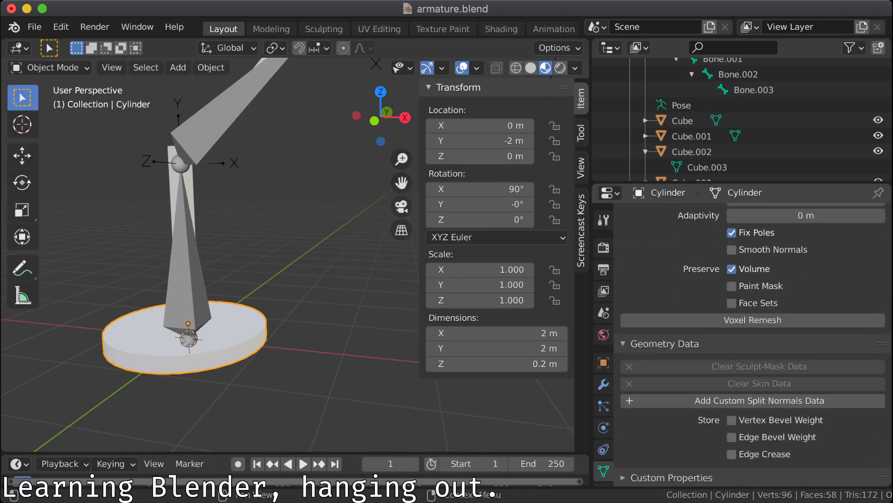
scroll(749, 326, "up", 5)
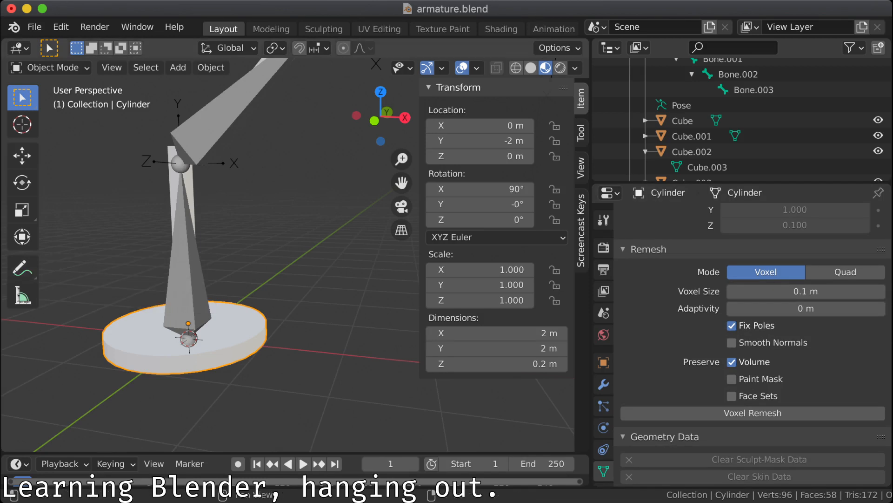
Step: Examine the whole robot arm in the scene and the Armature's bone and mesh hierarchy
key("super+Tab")
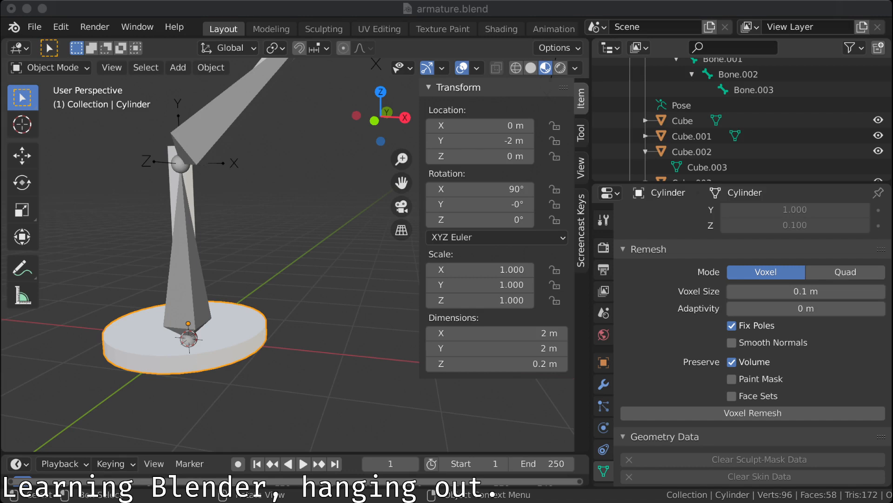
key("super+Tab")
scroll(210, 255, "down", 6)
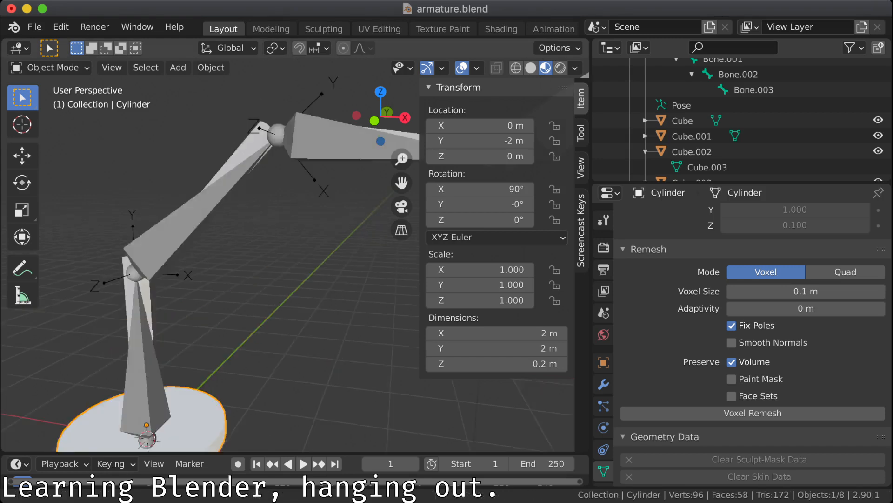
scroll(210, 268, "down", 3)
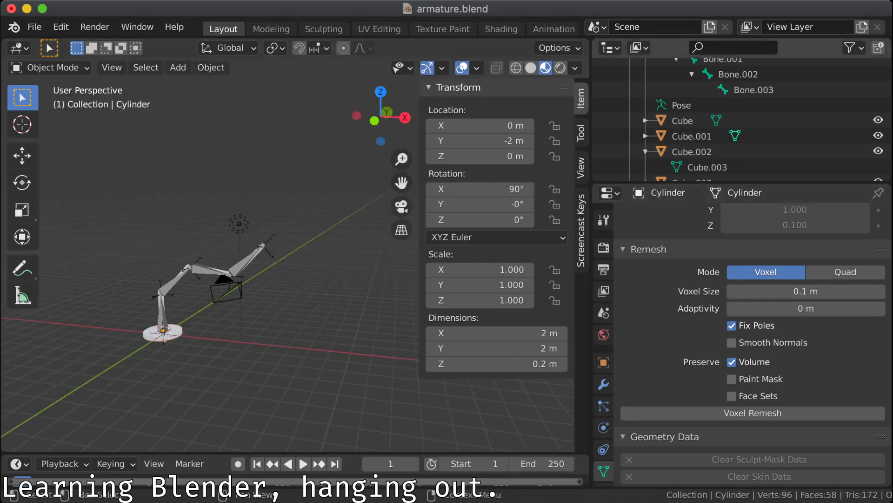
scroll(744, 119, "up", 5)
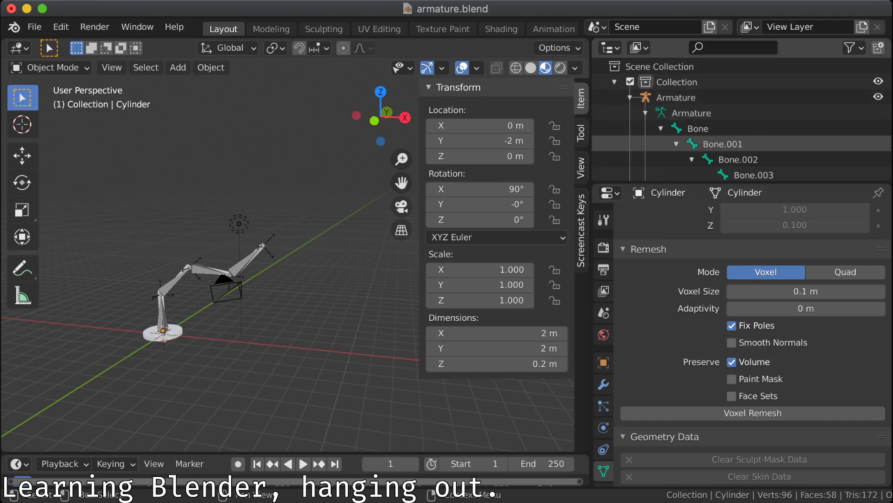
scroll(745, 121, "down", 7)
scroll(745, 121, "up", 6)
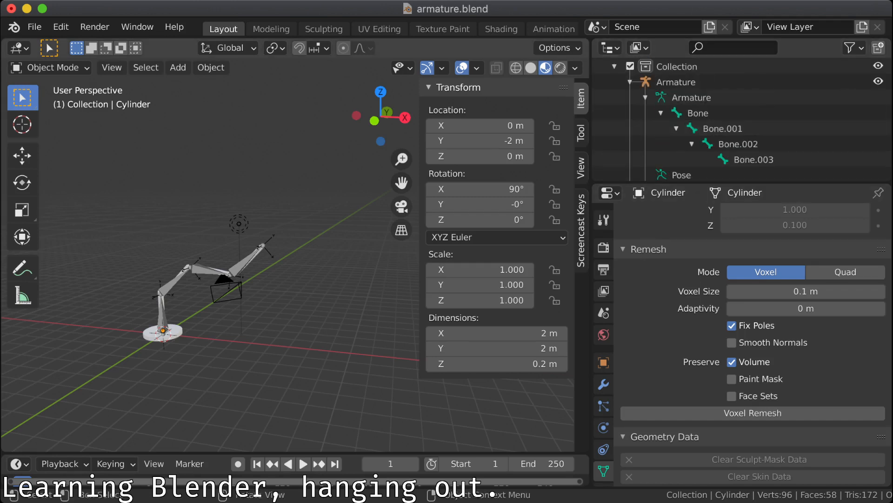
Step: Check the armature's data properties, reselect the cylinder base and collapse the Armature hierarchy in the outliner
left_click(176, 280)
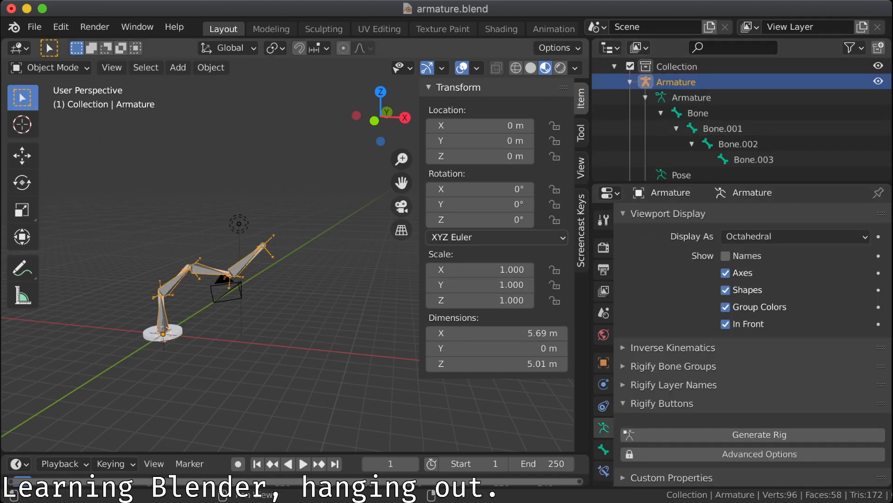
scroll(753, 345, "up", 5)
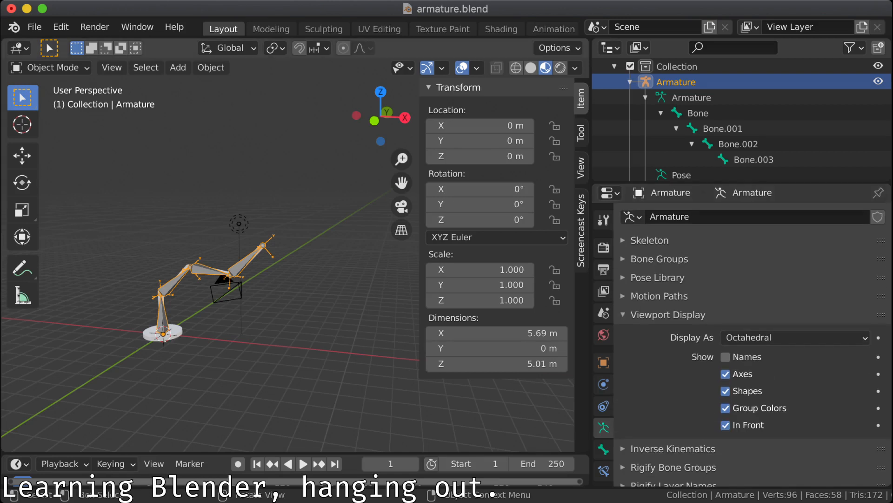
left_click(175, 333)
left_click(630, 82)
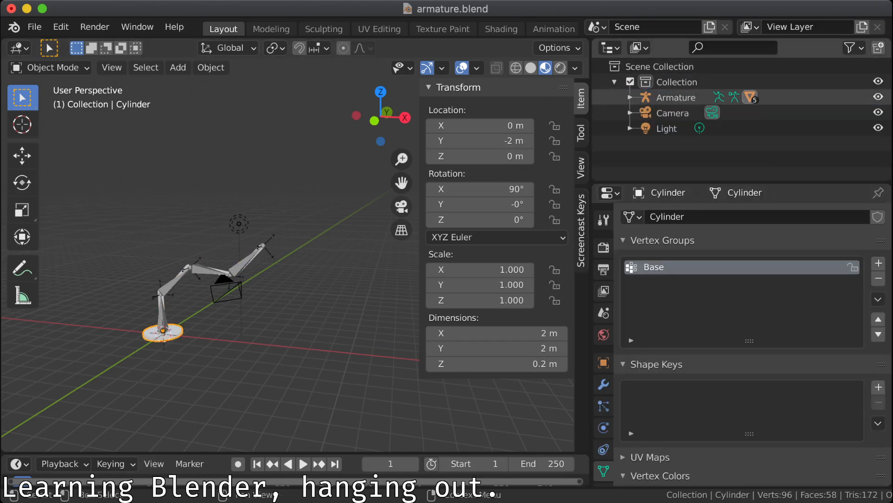
Step: Hide the armature and examine how the arm's end segment and the cylinder base are listed in its hierarchy
left_click(878, 96)
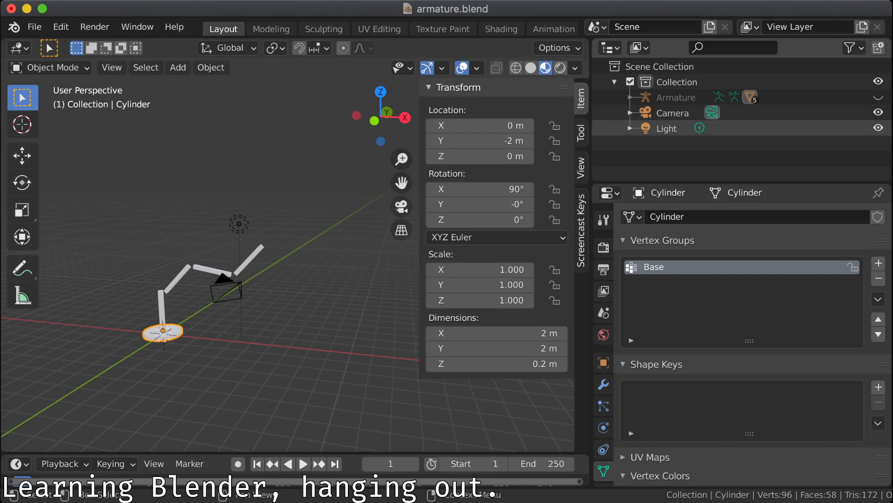
key("alt+a")
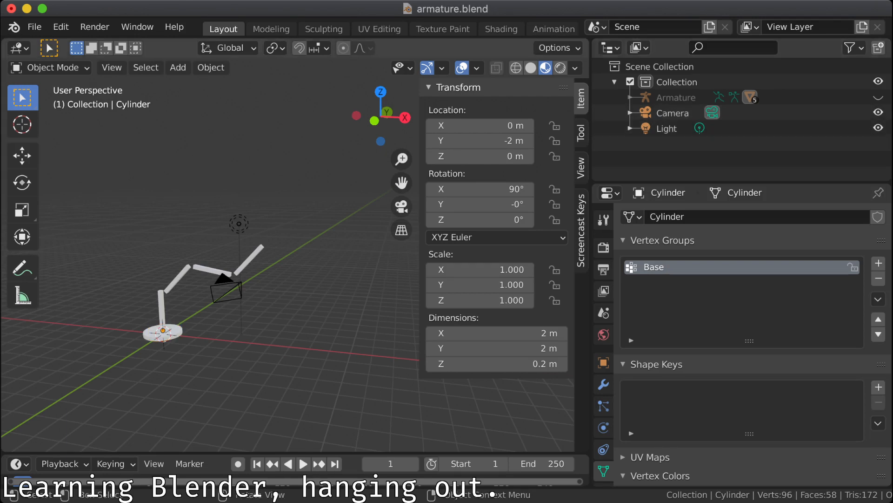
left_click(249, 260)
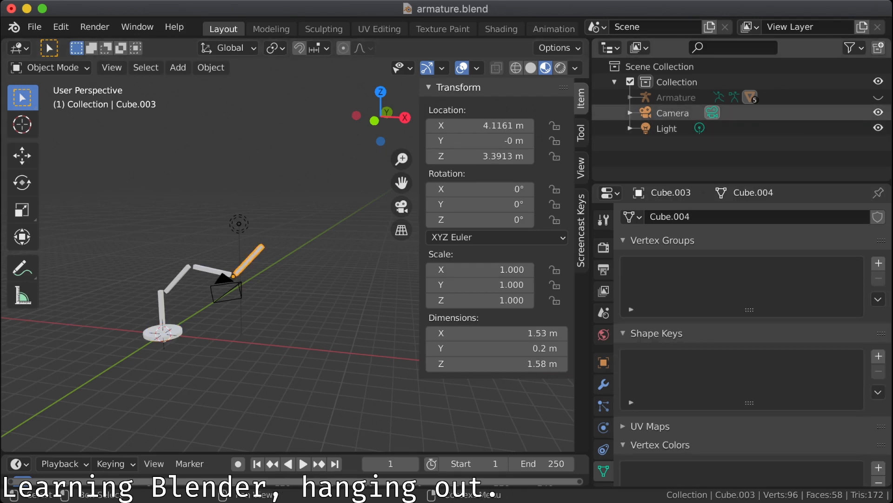
left_click(630, 97)
scroll(633, 98, "down", 7)
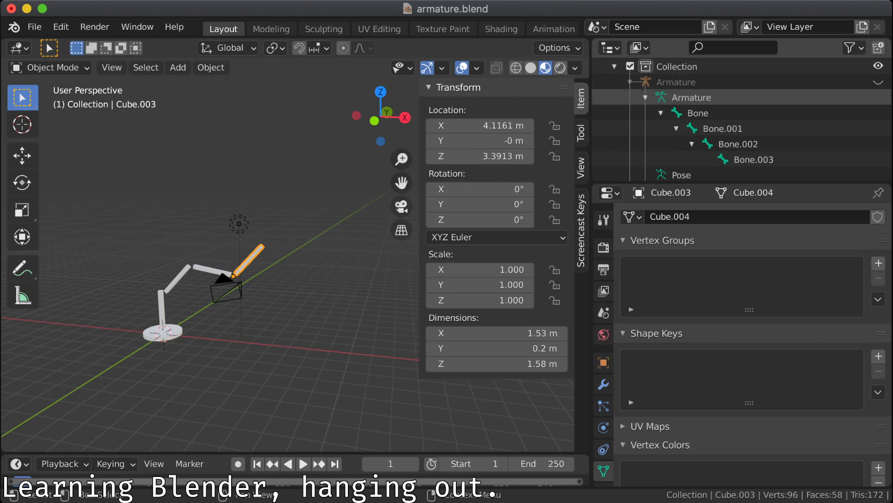
scroll(647, 132, "down", 1)
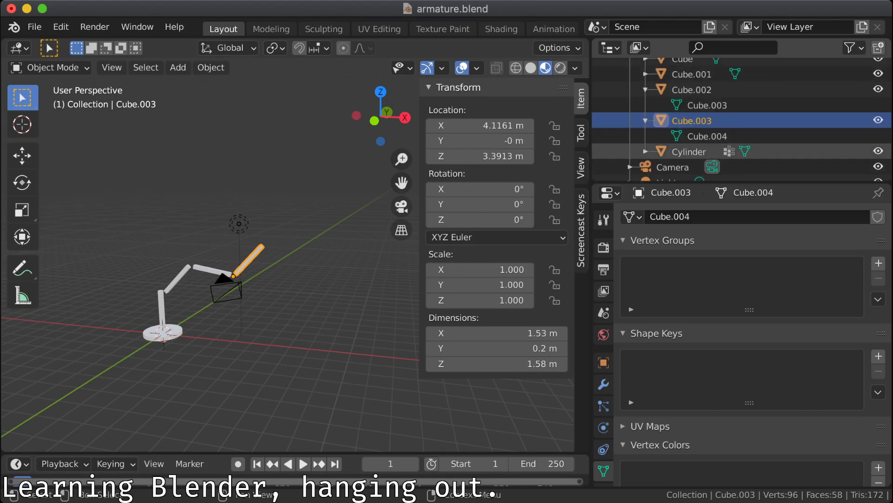
left_click(689, 152)
scroll(689, 151, "up", 9)
scroll(740, 119, "down", 5)
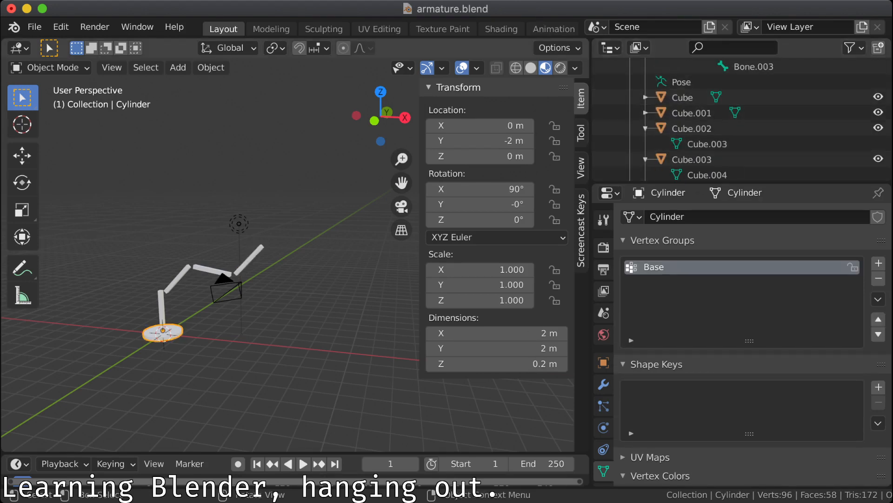
Step: Clear the selection and box-select all the robot arm meshes together in the scene
key("alt+a")
middle_click_drag(261, 279, 315, 291)
left_click_drag(133, 183, 363, 350)
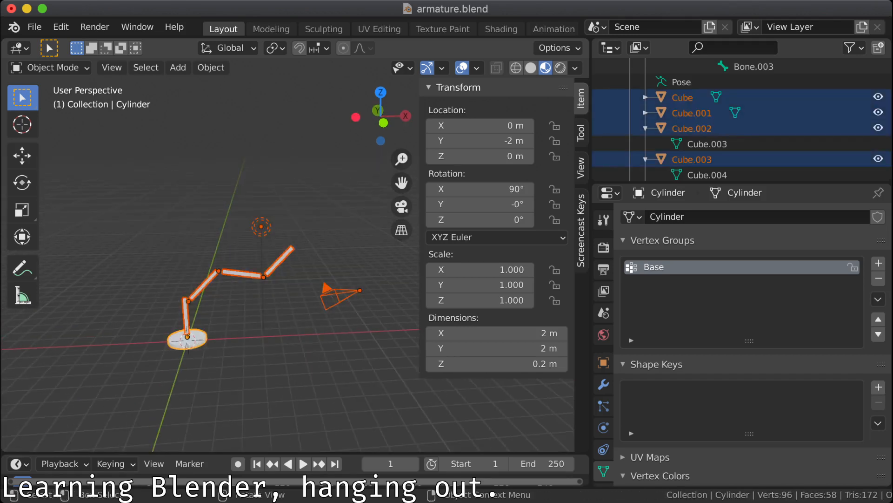
Step: Start a new file with the default cube scene, discarding the unsaved changes to armature.blend
key("ctrl+n")
left_click(239, 345)
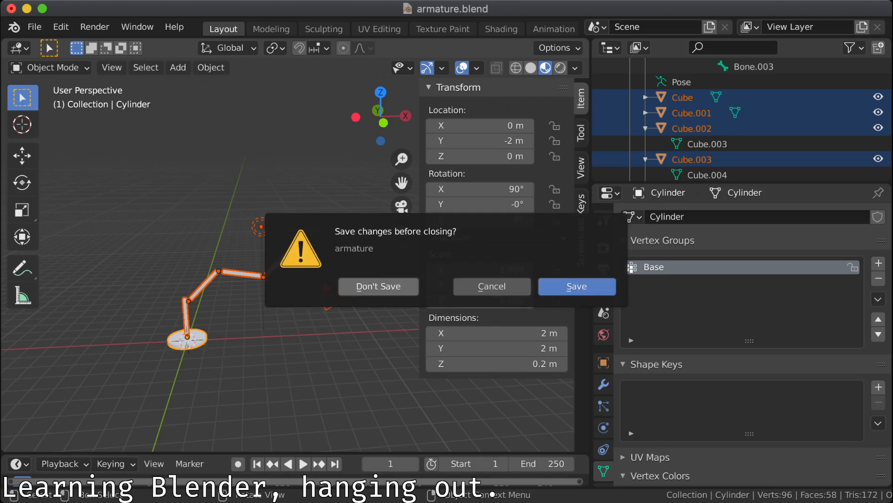
left_click(379, 286)
middle_click_drag(378, 286, 312, 265)
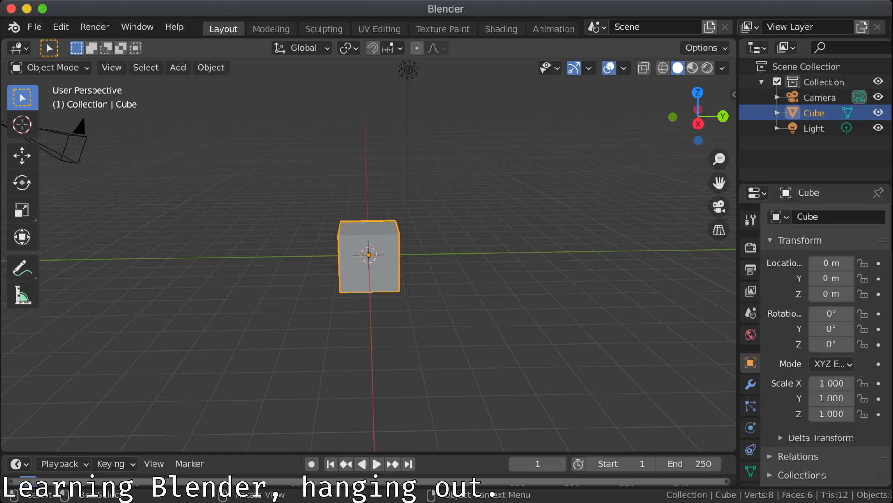
Step: Duplicate the cube three times, placing the copies at about Y 2.5, Z 2.5; Y 5.4, Z 4.8; and Y 8.6, Z 2.5
key("shift+d")
key("Return")
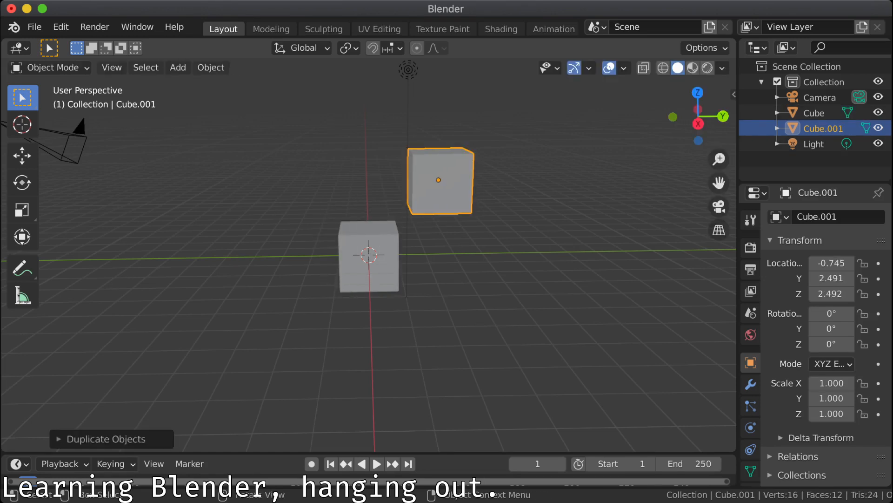
key("shift+d")
key("Return")
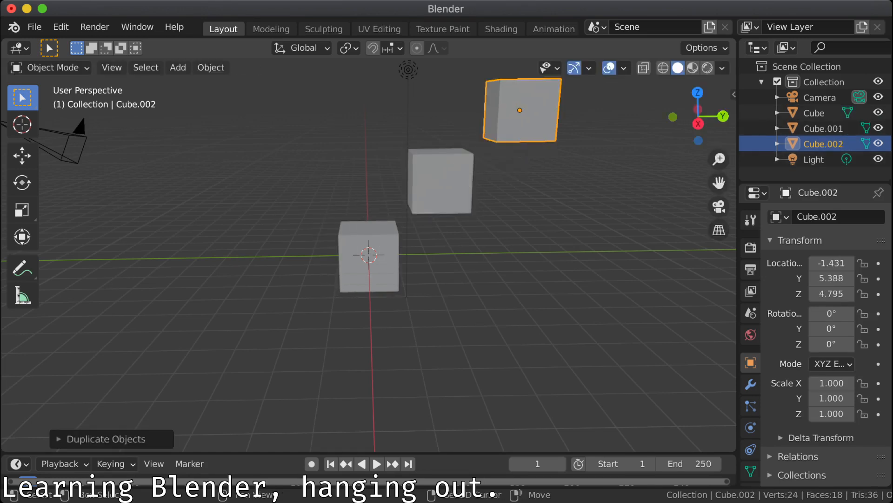
key("shift+d")
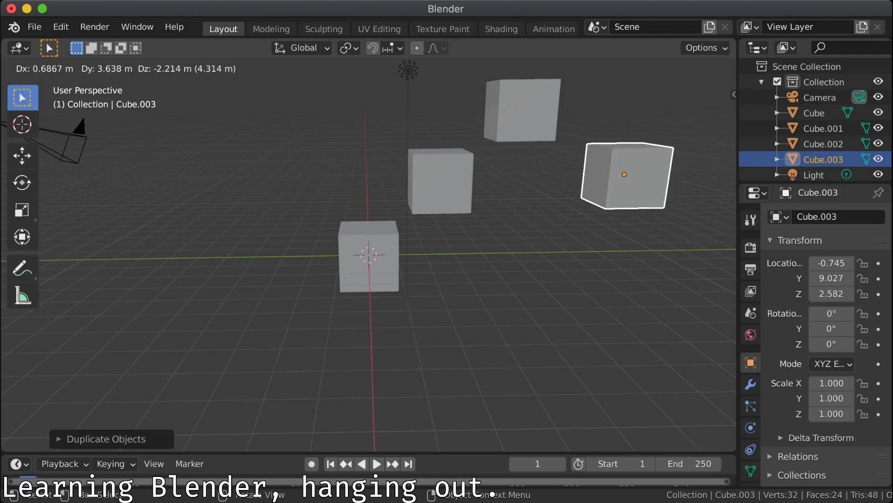
key("Return")
Step: Rename the original cube at the origin as Base and the nearest copy, Cube.001, as lower
middle_click_drag(582, 195, 542, 179)
left_click(370, 243)
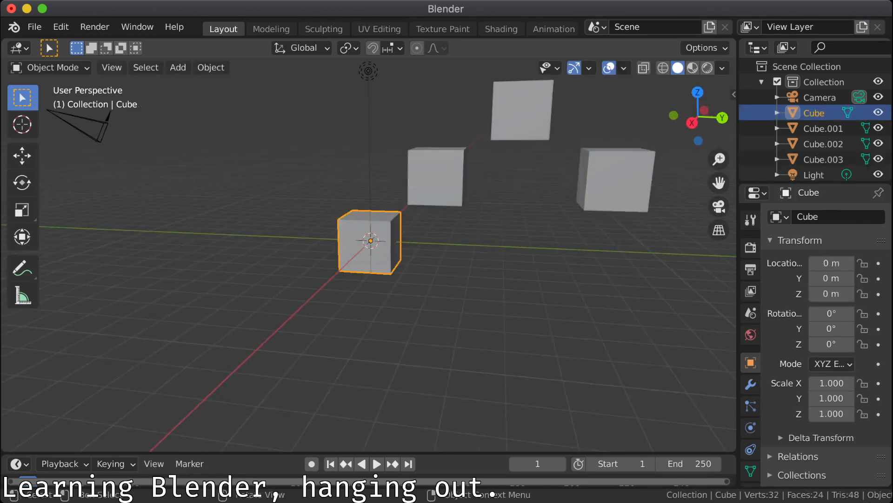
double_click(814, 113)
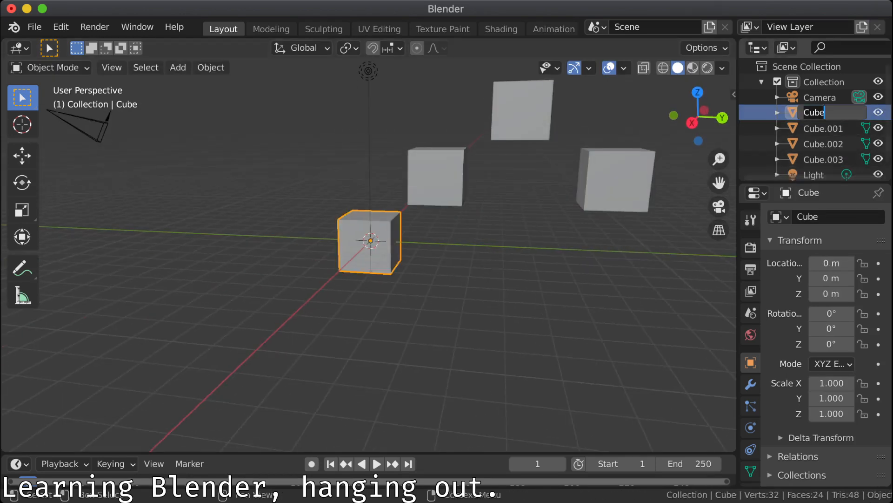
type("Base")
key("Return")
left_click(437, 176)
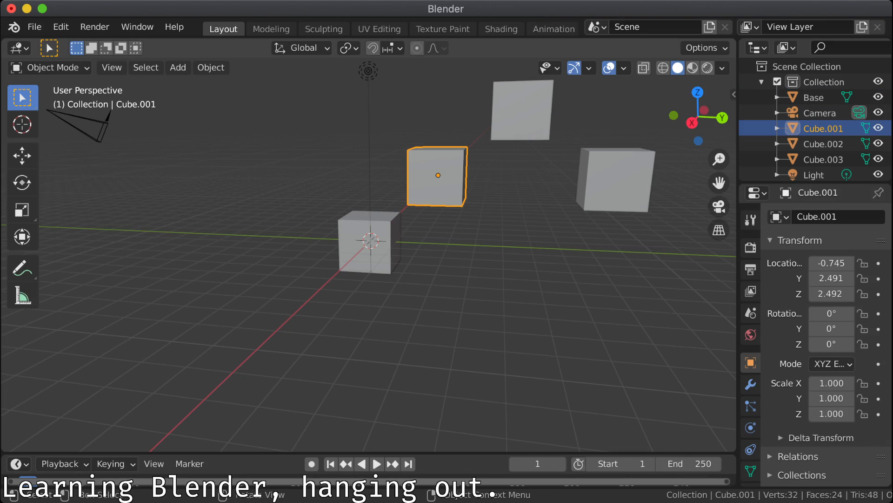
double_click(823, 129)
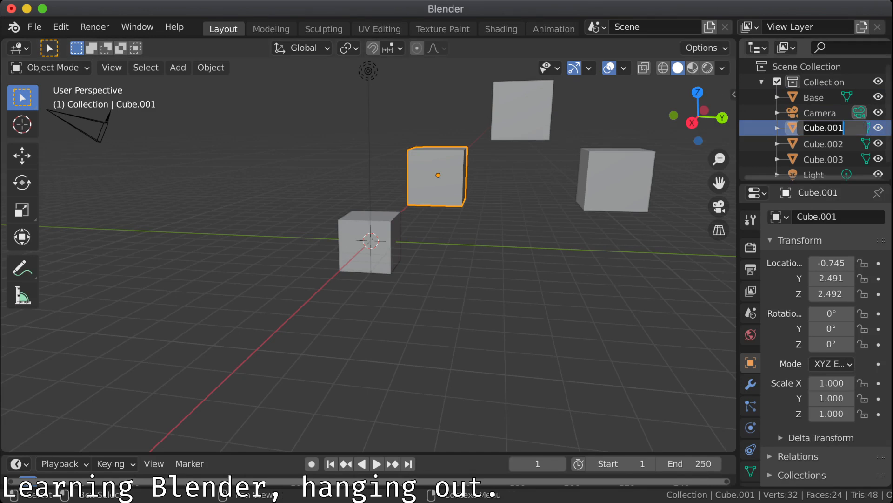
type("lower")
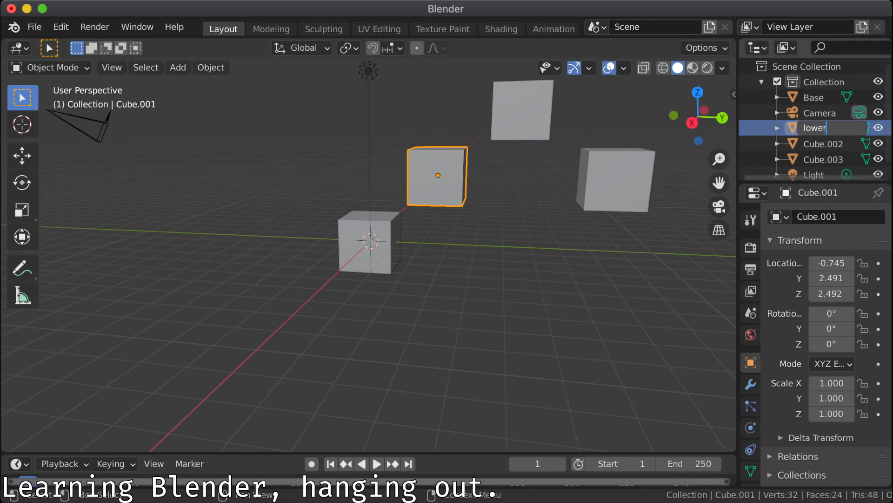
key("Return")
Step: Rename the highest cube, Cube.002, as Middle and the farthest cube, Cube.003, as Top
left_click(523, 112)
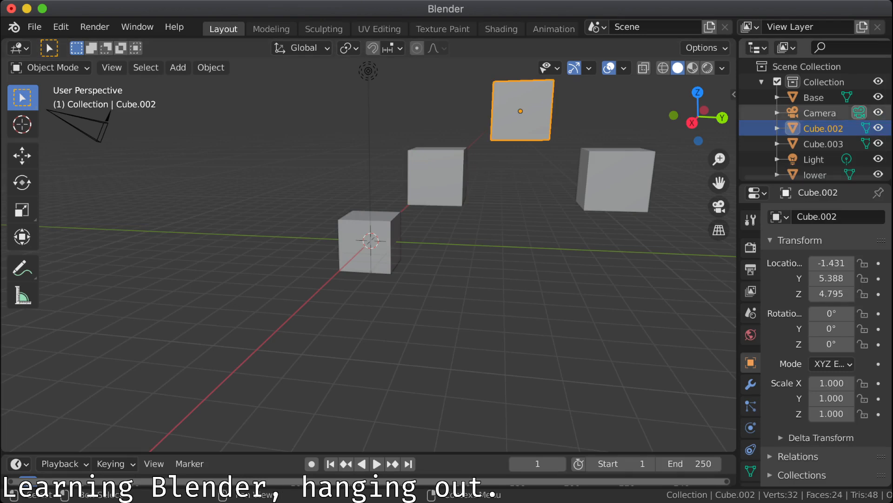
double_click(822, 128)
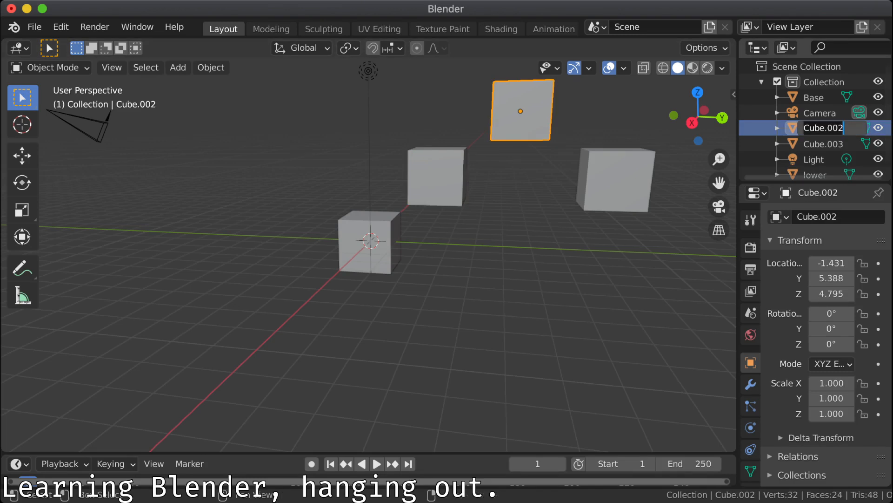
type("Middle")
key("Return")
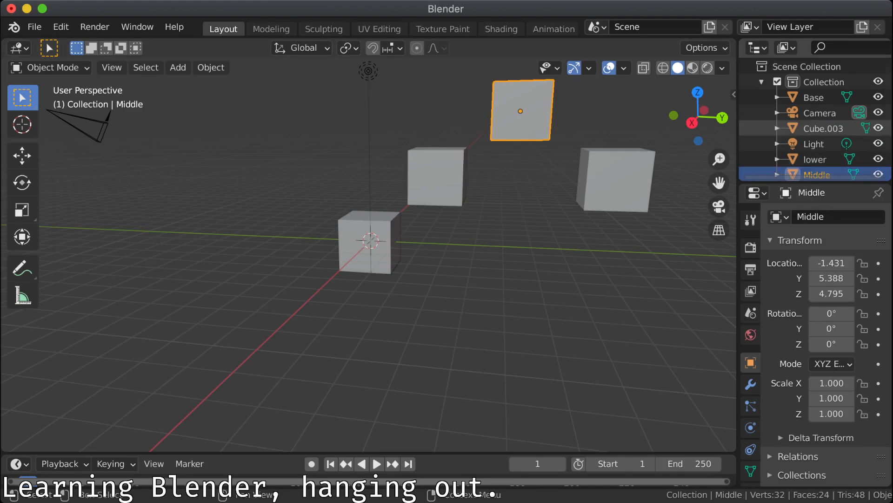
left_click(619, 181)
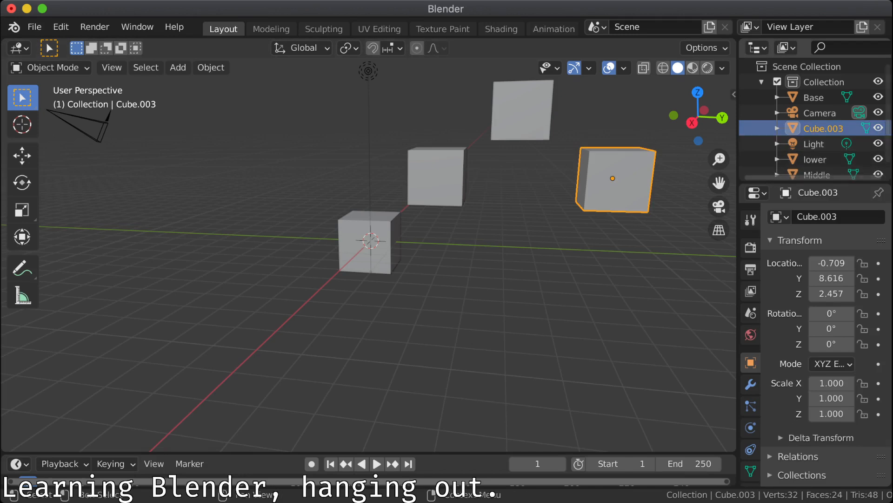
key("F2")
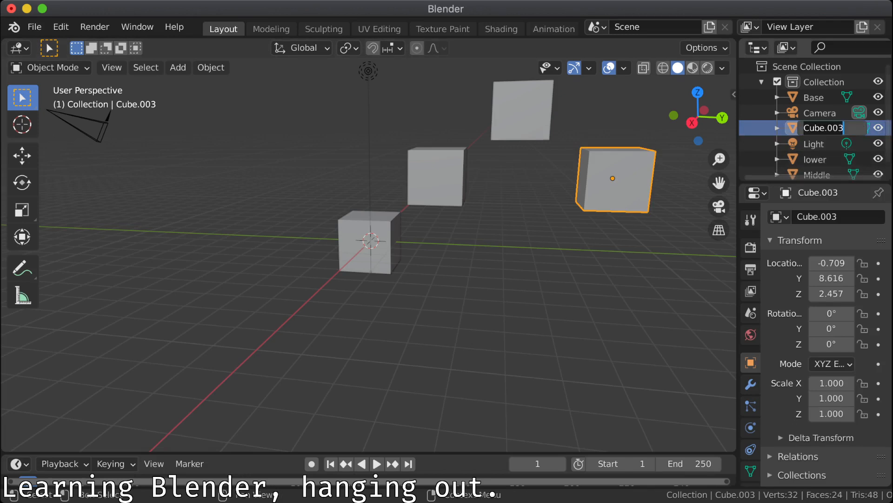
type("Top")
key("Return")
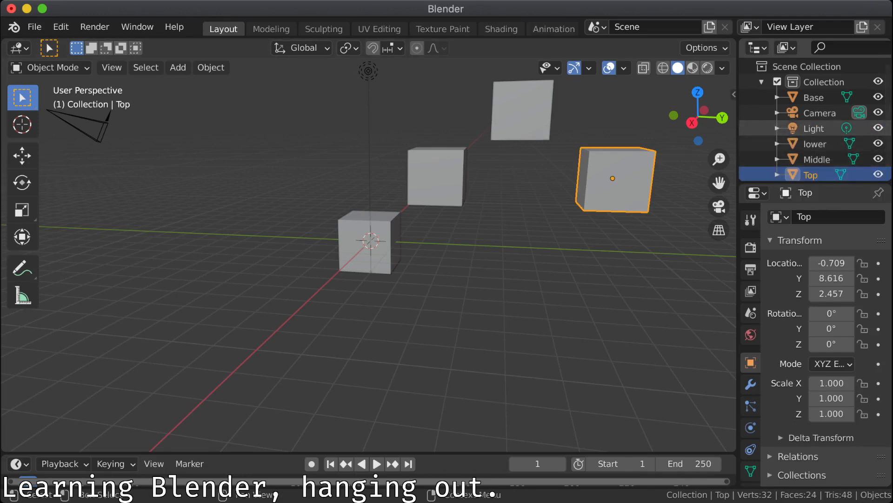
Step: Capitalize the name of the lower cube so it reads Lower
left_click(815, 143)
double_click(815, 144)
type("Lower")
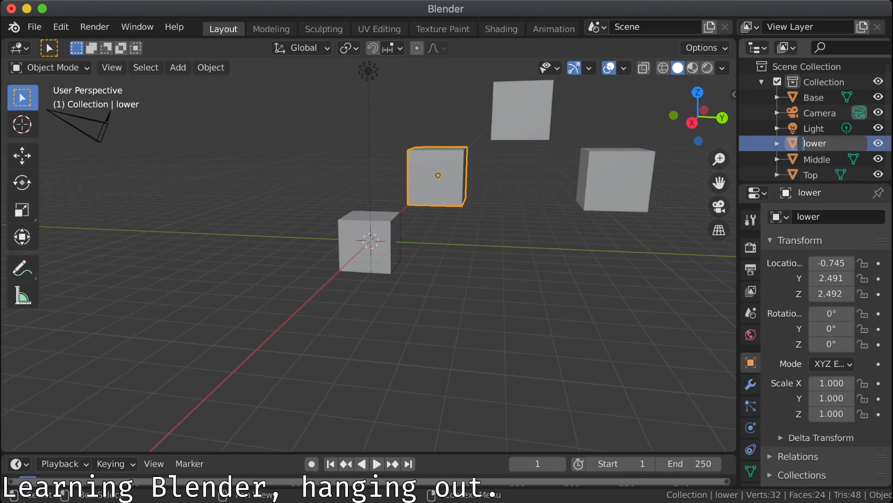
key("Return")
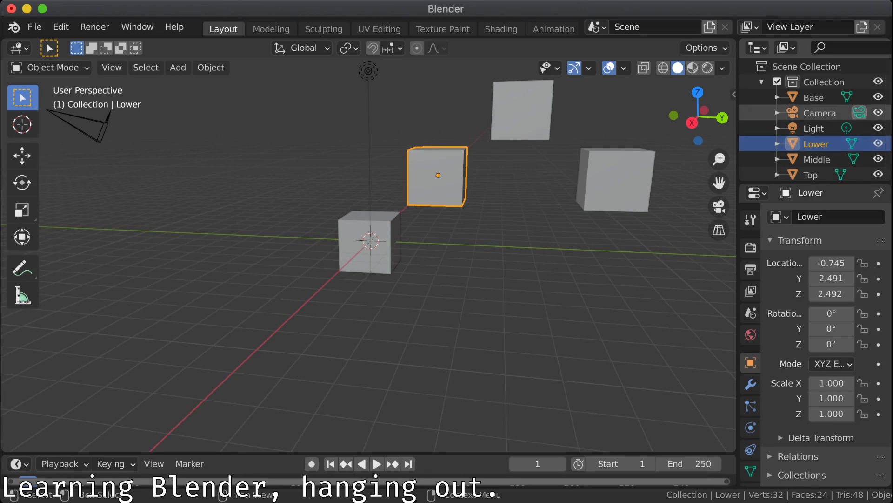
Step: Join the Top, Middle and Lower cubes into the Base cube as a single object
left_click(814, 129)
left_click(814, 98)
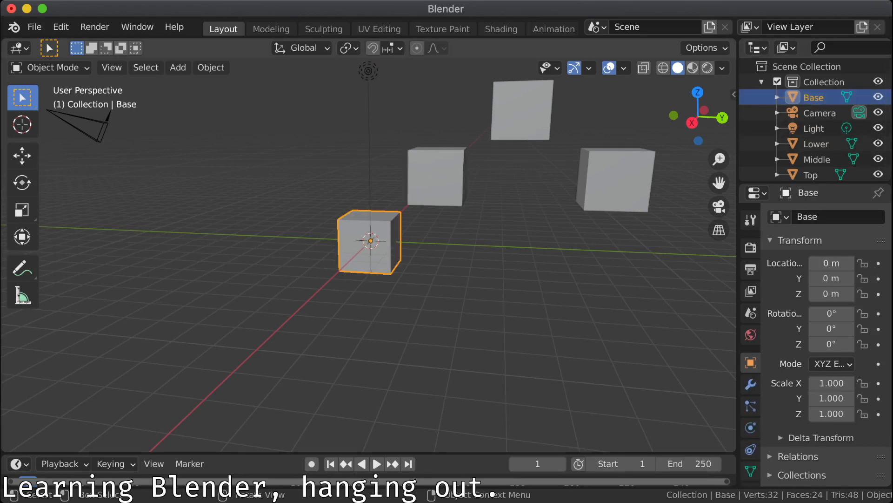
left_click(614, 180)
left_click(523, 114, "shift")
left_click(438, 176, "shift")
left_click(368, 252, "shift")
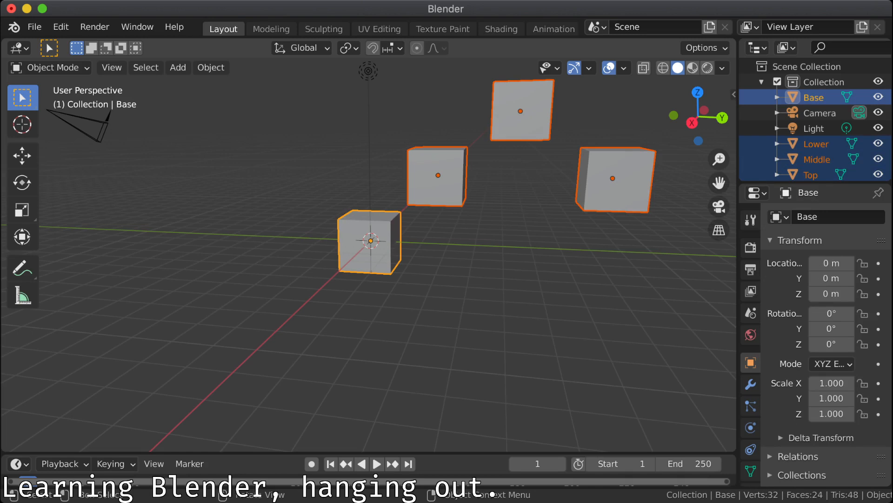
key("ctrl+j")
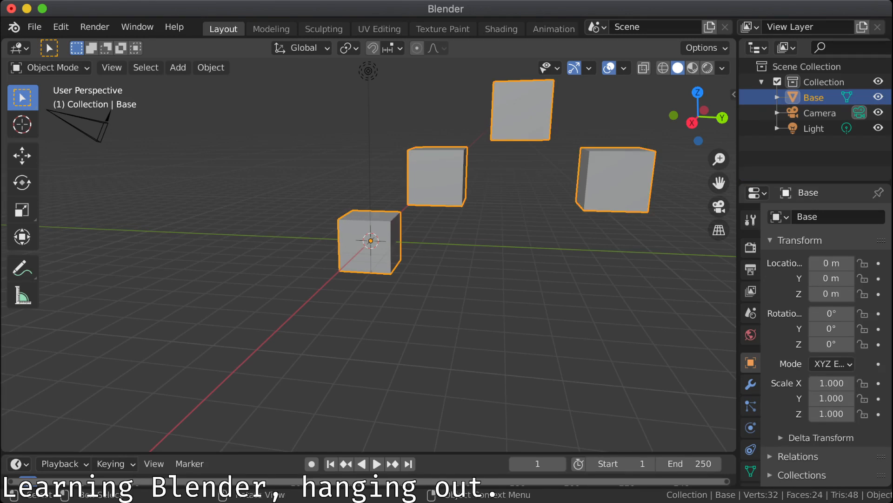
Step: Examine the joined Base object's mesh data in the outliner and its shape from the front and side views
left_click(777, 97)
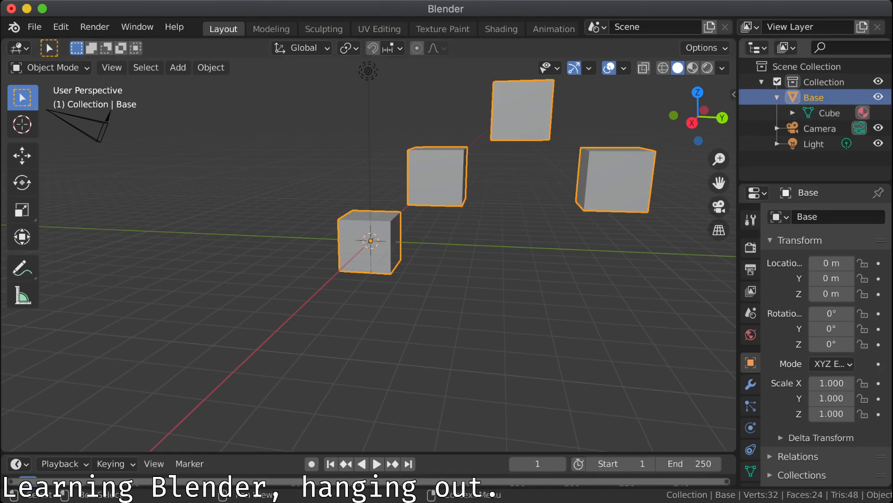
left_click(777, 97)
left_click(559, 288)
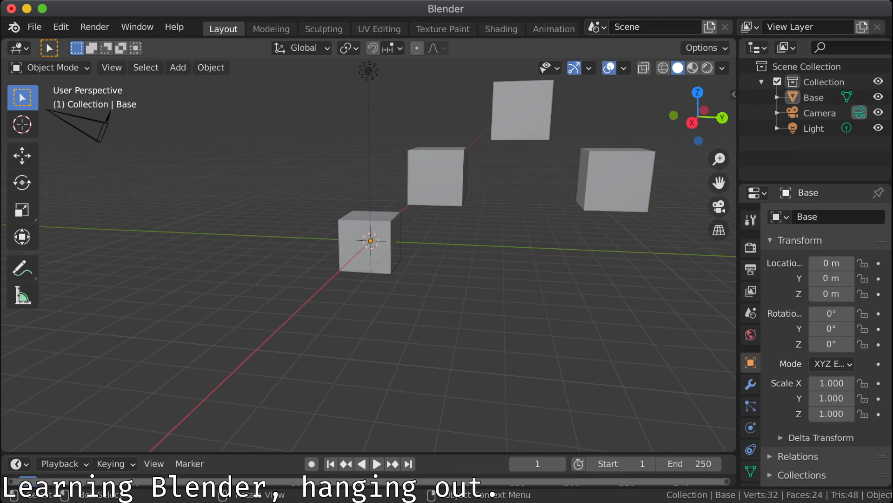
middle_click_drag(558, 288, 564, 282)
key("KP_1")
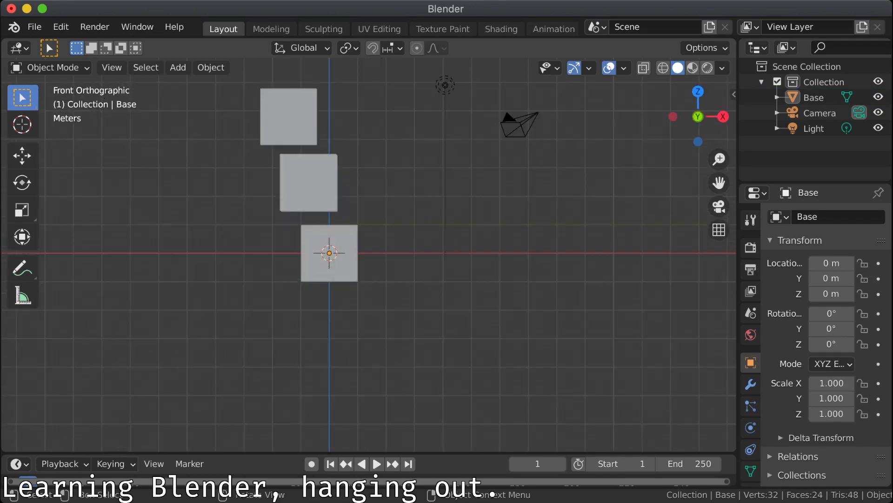
key("KP_3")
key("KP_1")
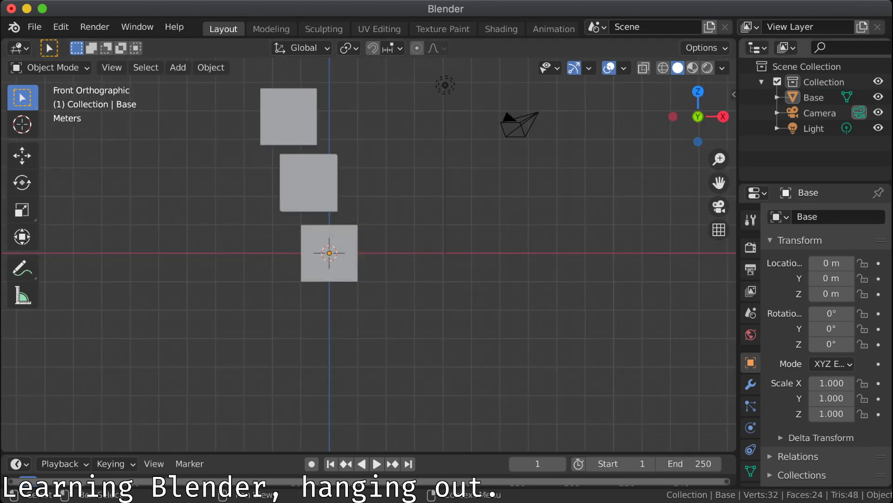
Step: Try to apply the Join command again with only the Base object selected
left_click(814, 97)
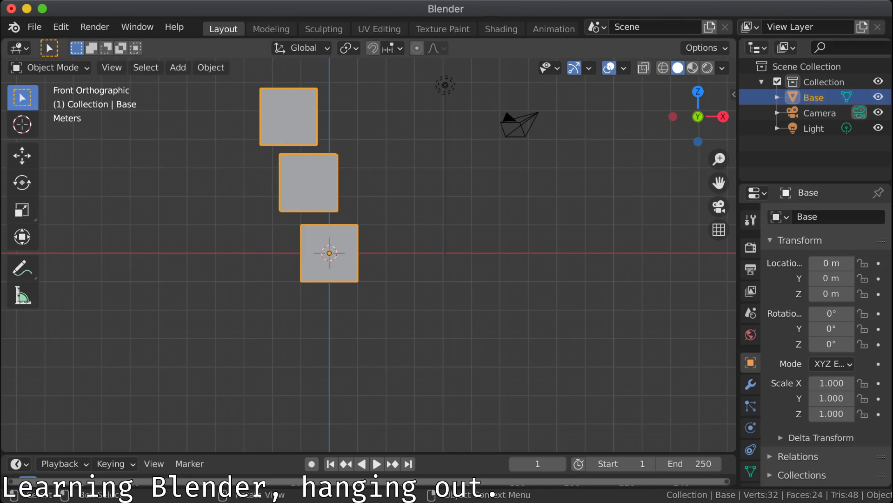
left_click(210, 67)
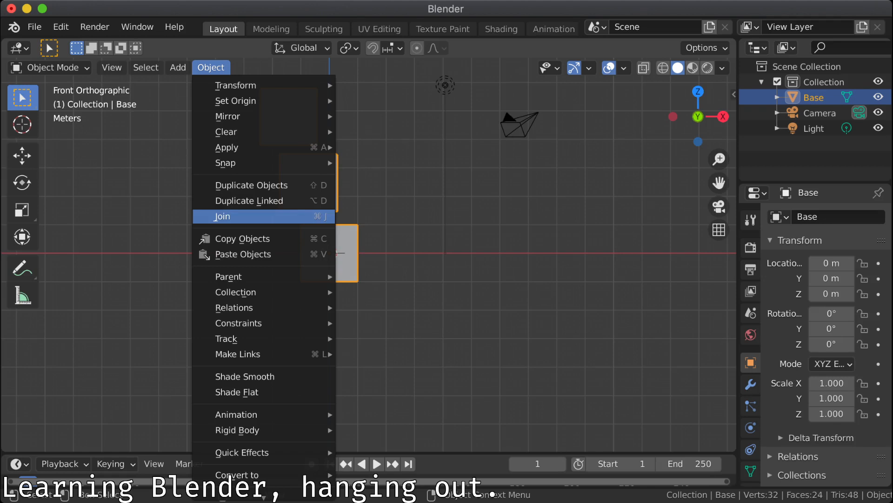
left_click(222, 216)
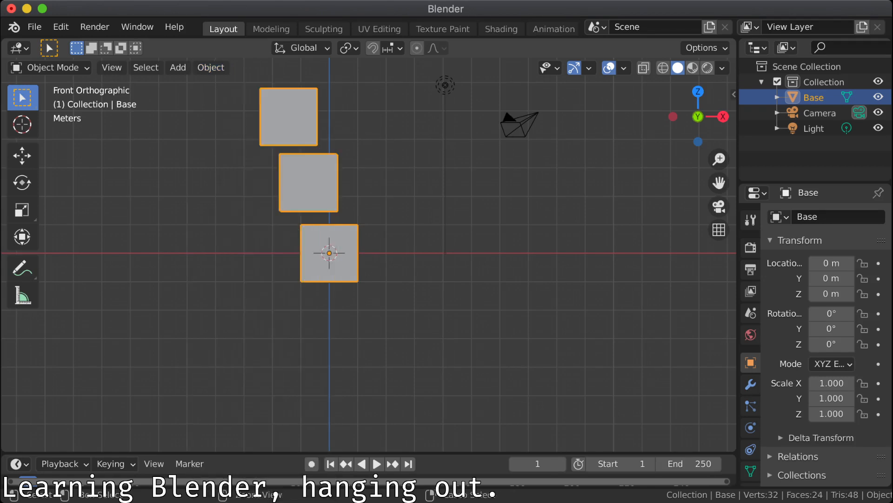
Step: Examine the object commands available for the joined Base object, including the Join command
key("alt+a")
key("ctrl+z")
right_click(328, 111)
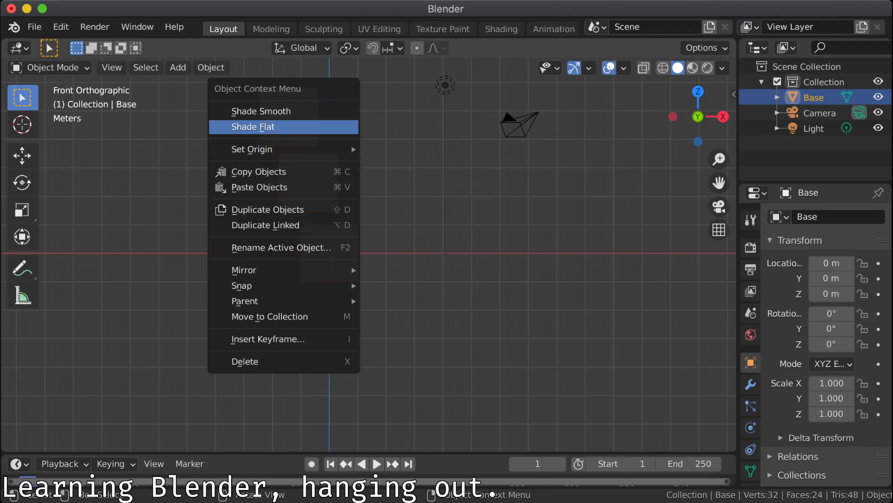
left_click(200, 154)
left_click(112, 67)
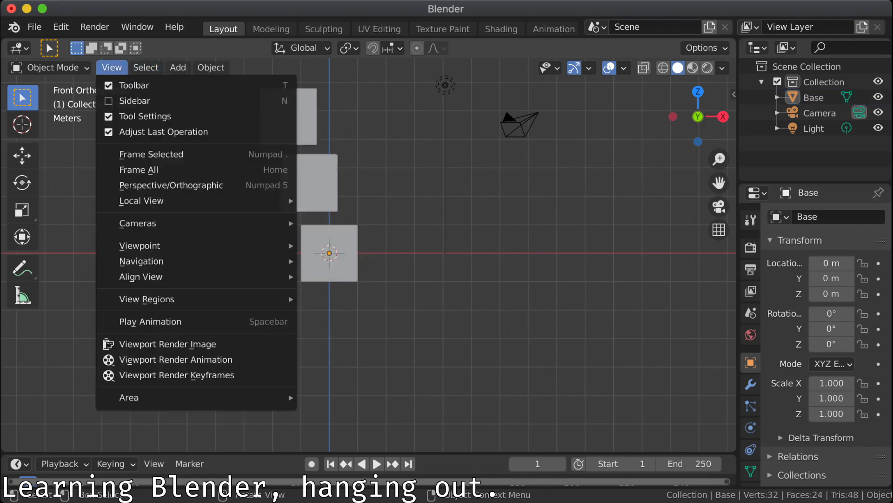
left_click(211, 68)
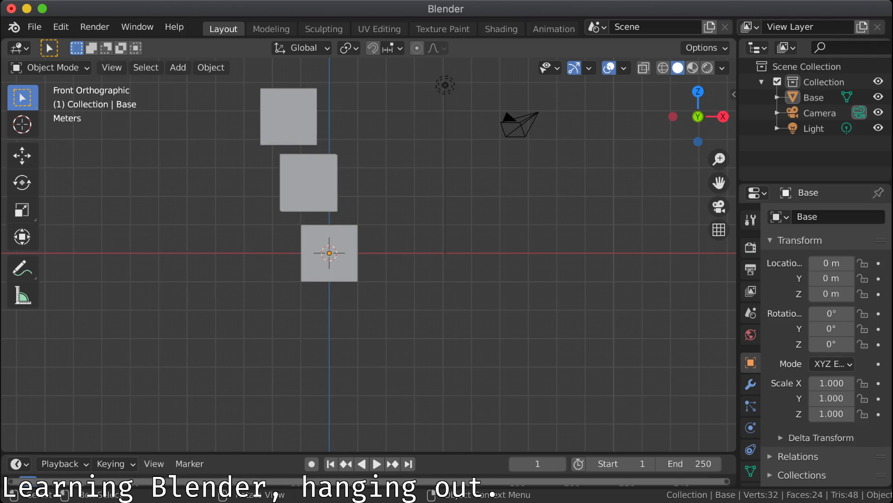
left_click(210, 67)
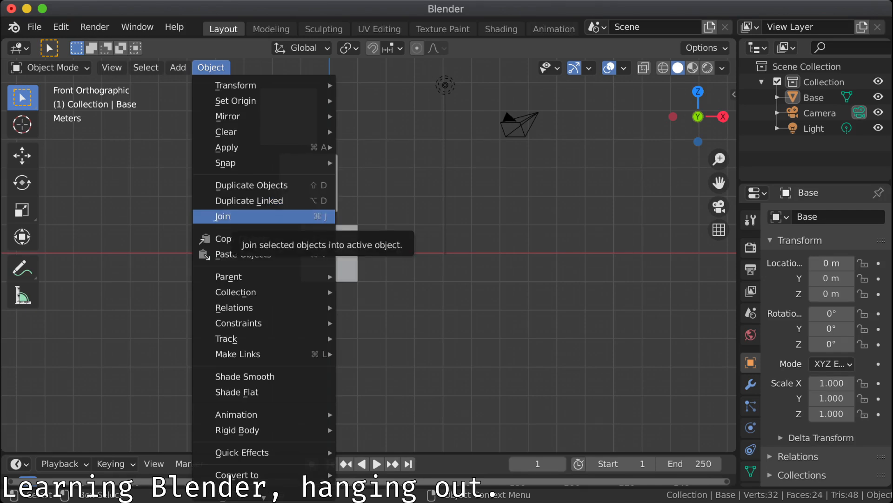
key("Escape")
key("a")
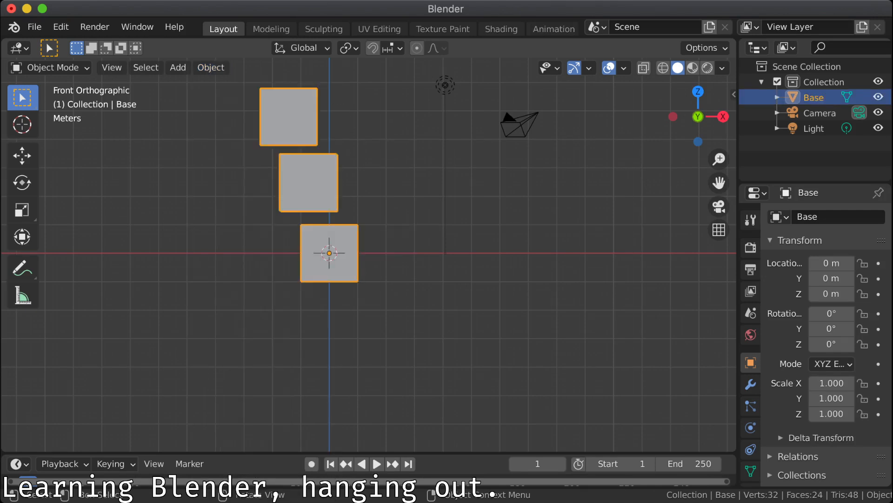
left_click(210, 67)
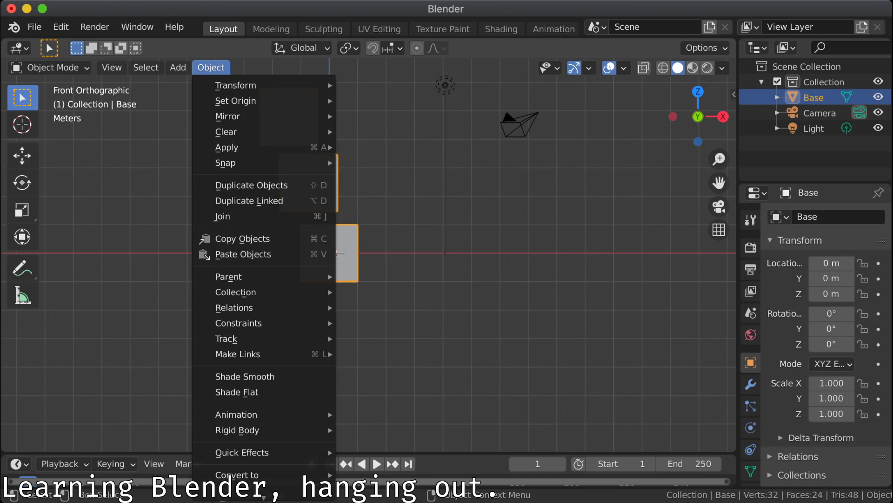
key("Escape")
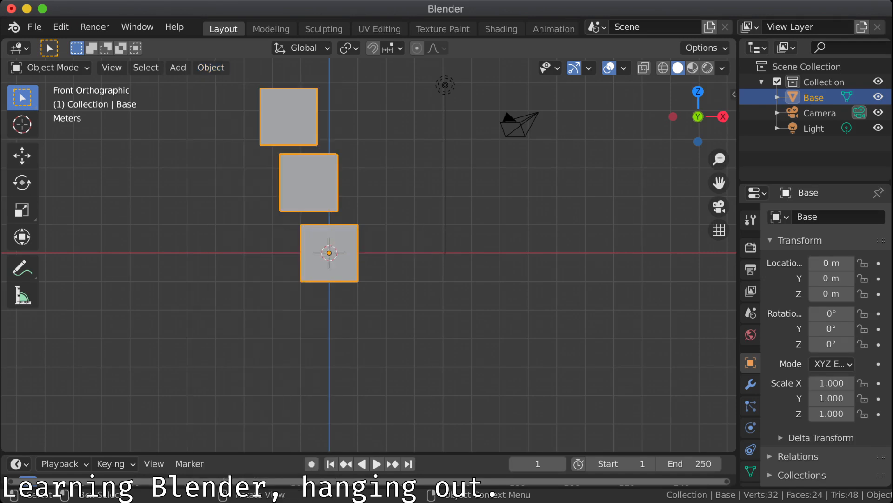
Step: Check the joined Base mesh in Edit Mode and undo the join of the Top, Middle and Lower cubes
key("Tab")
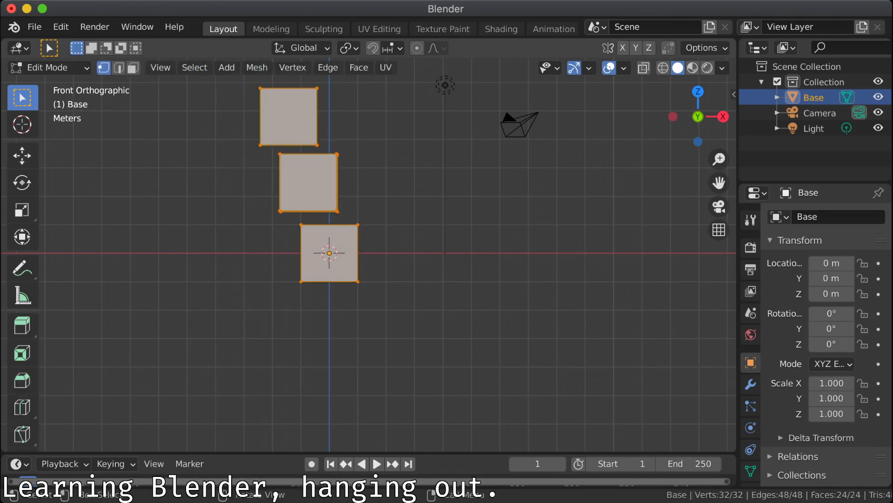
key("Tab")
key("Tab")
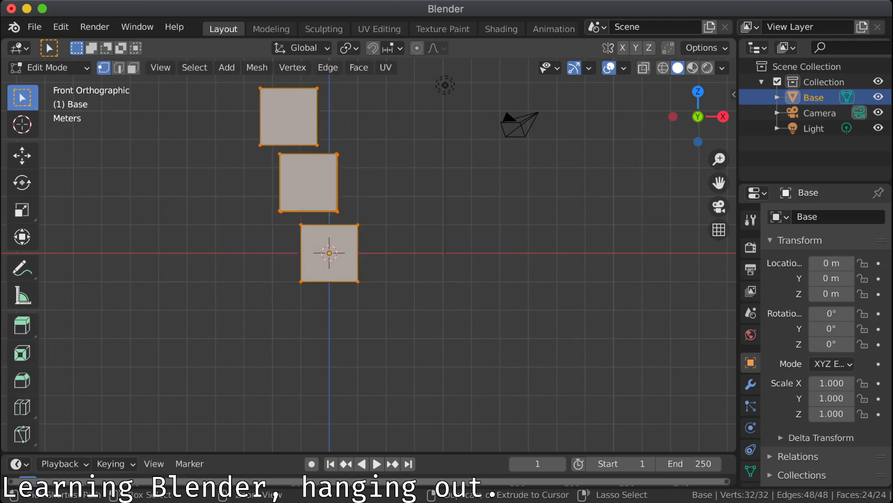
key("Tab")
key("alt+a")
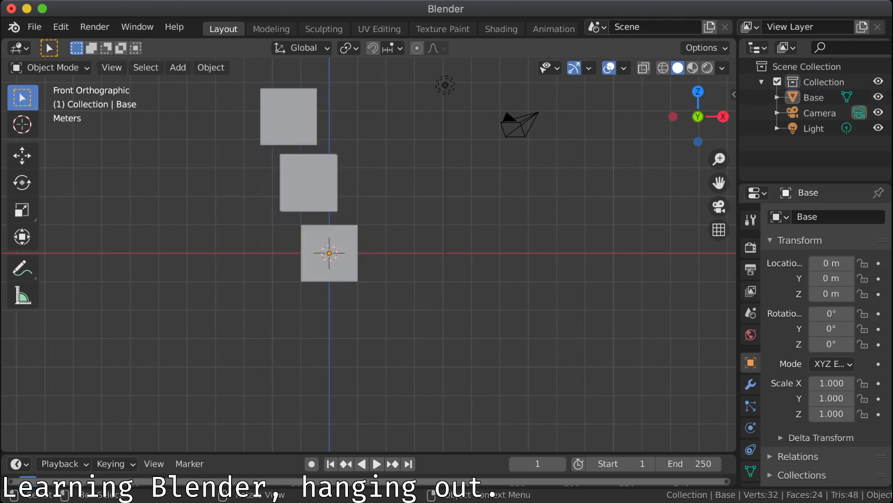
left_click_drag(407, 75, 250, 288)
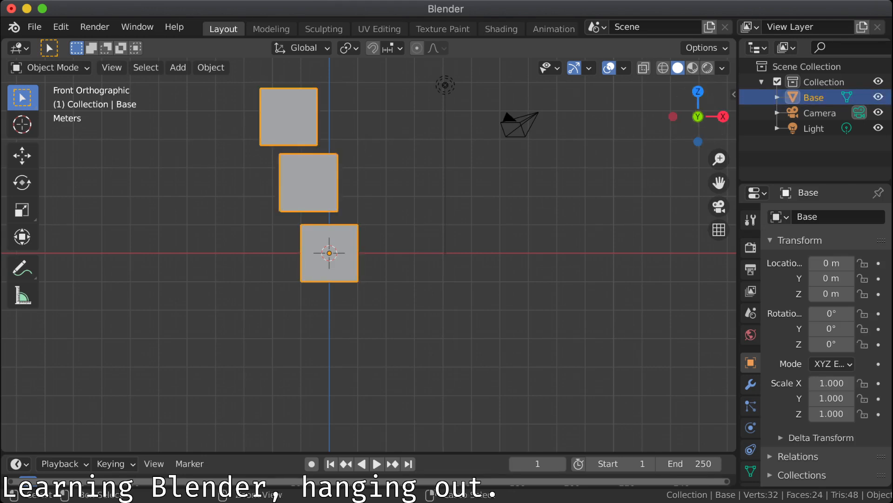
key("ctrl+z")
left_click(385, 96)
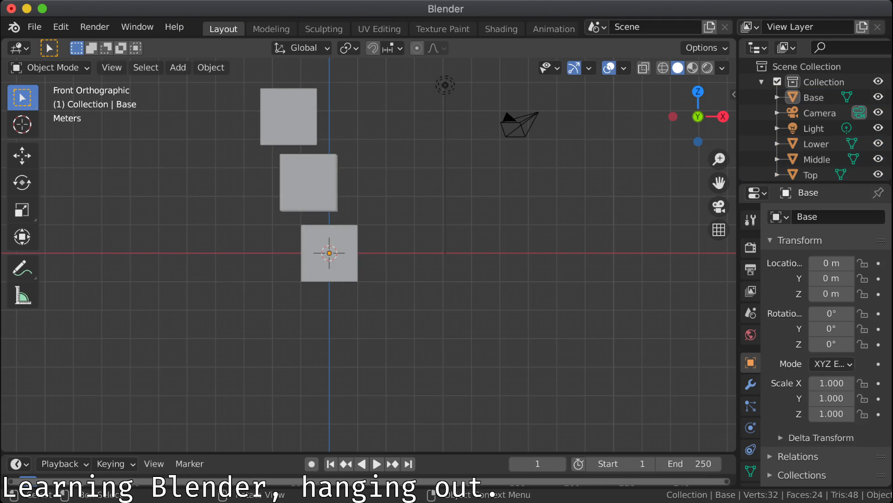
Step: Try to edit the X location with the Lower, Middle and Top cubes selected together
left_click_drag(385, 96, 249, 195)
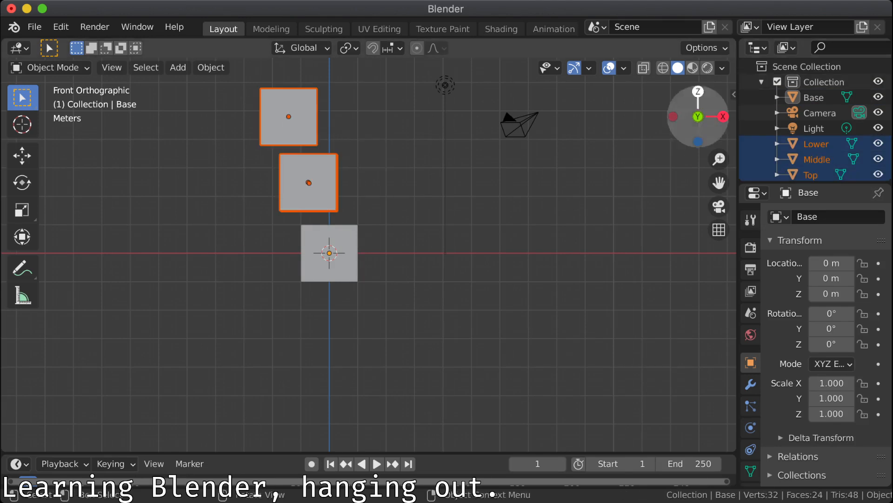
key("n")
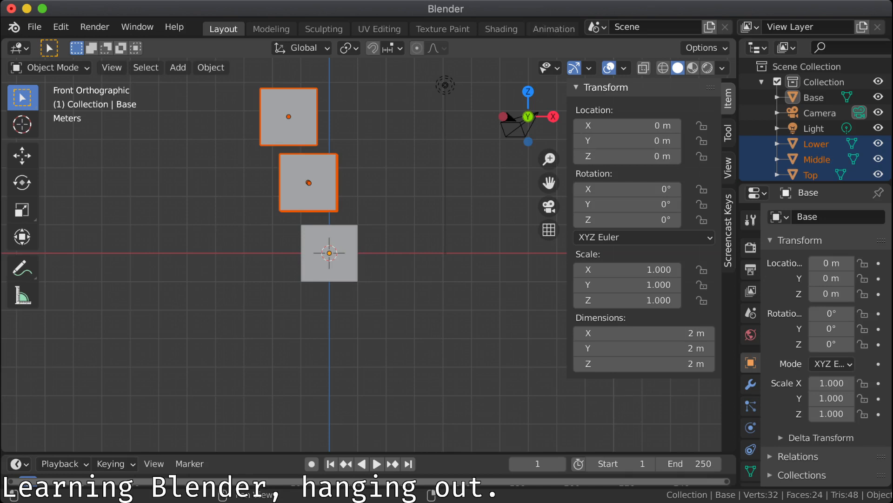
left_click(623, 126)
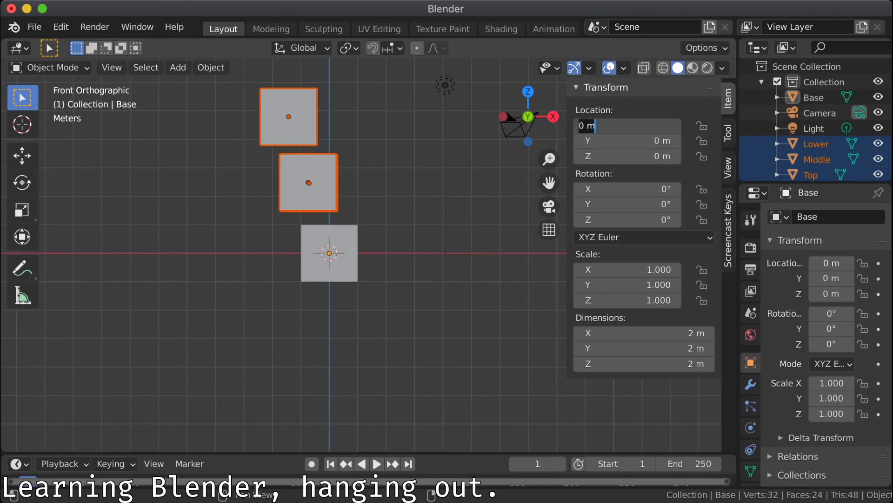
key("Return")
key("alt+a")
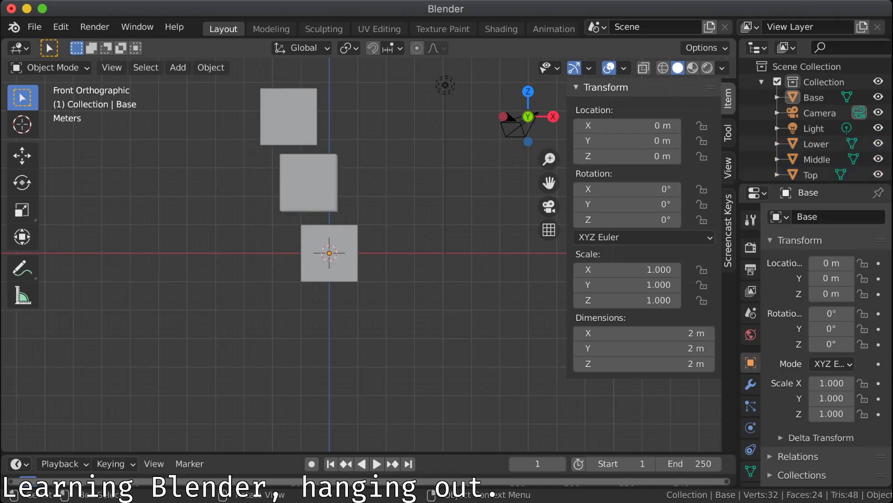
left_click_drag(388, 97, 287, 162)
key("alt+a")
left_click_drag(372, 100, 314, 127)
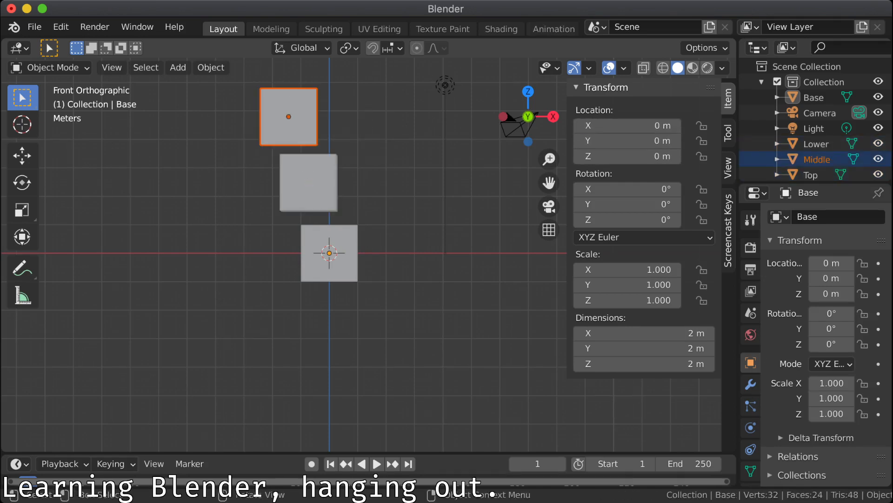
key("alt+a")
left_click(445, 85)
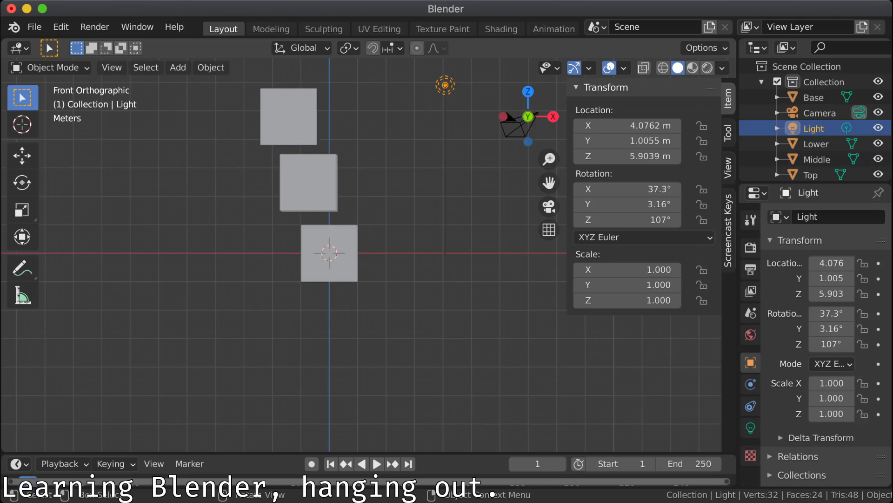
key("alt+a")
Step: Try to scale all four cubes to 0 along the global X axis
middle_click_drag(438, 116, 332, 195)
left_click_drag(388, 113, 288, 317)
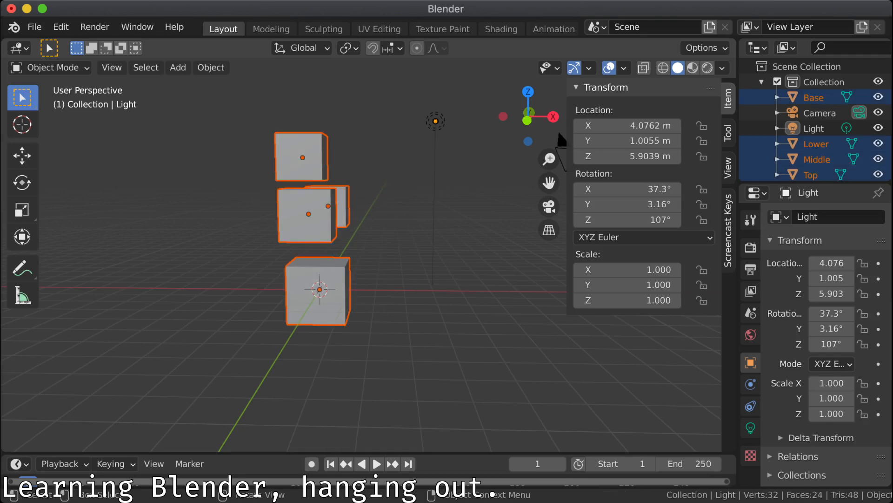
key("s")
key("x")
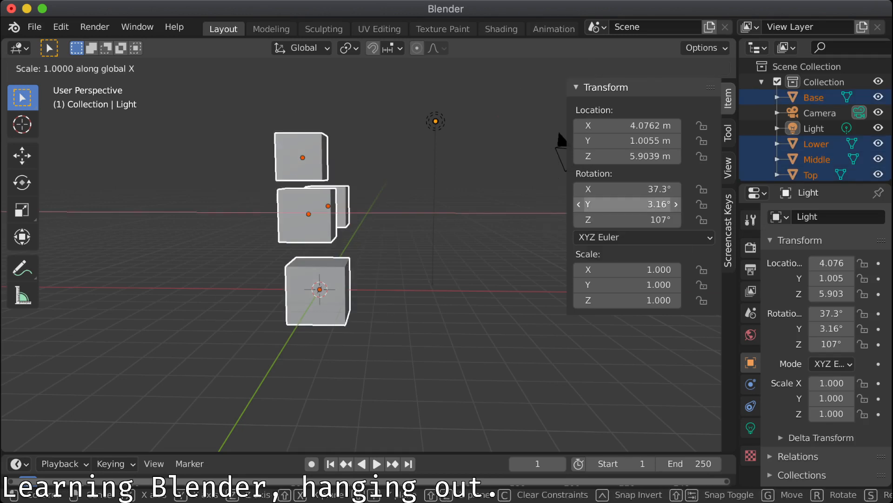
key("0")
key("Escape")
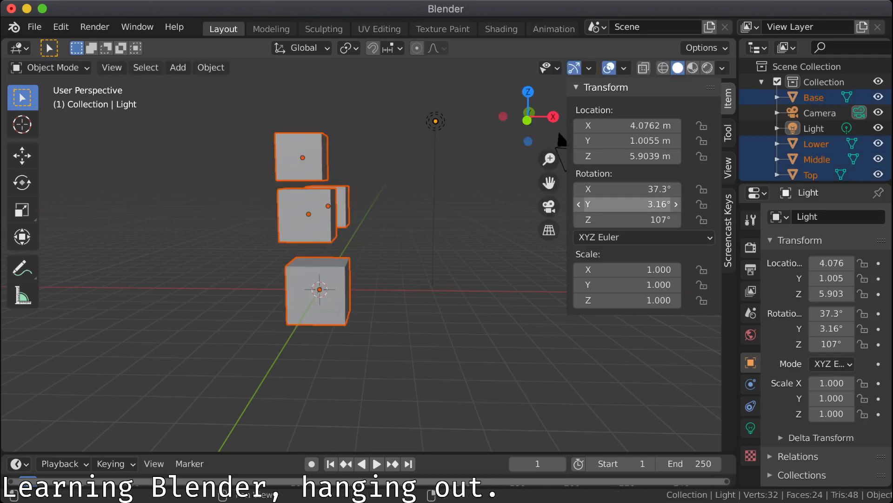
Step: Select the Lower, Middle and Top cubes with the Light still active and set the X location to 0 m
key("alt+a")
mouse_move(409, 200)
middle_mouse_down()
mouse_move(440, 200)
mouse_move(418, 212)
middle_mouse_up()
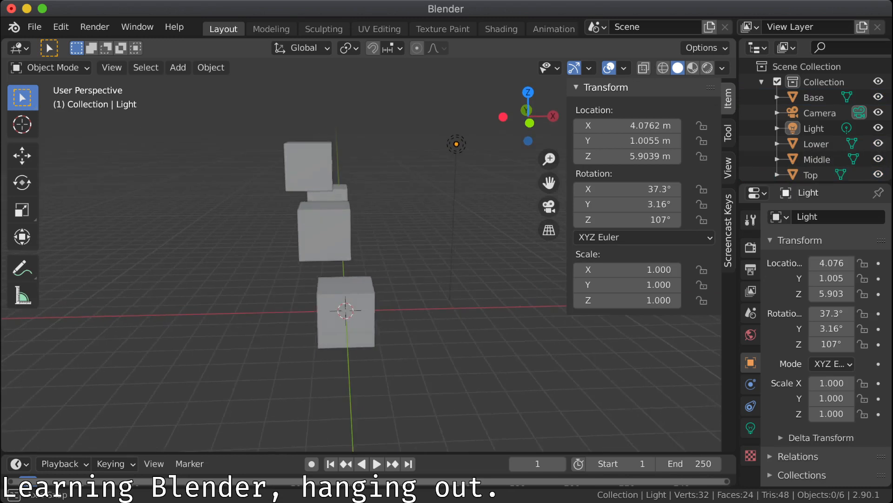
left_click_drag(411, 134, 264, 268)
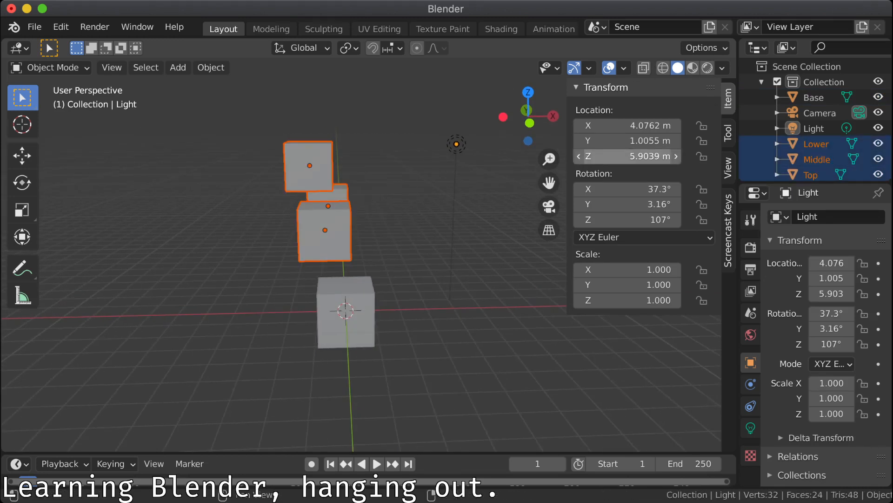
left_click(628, 126)
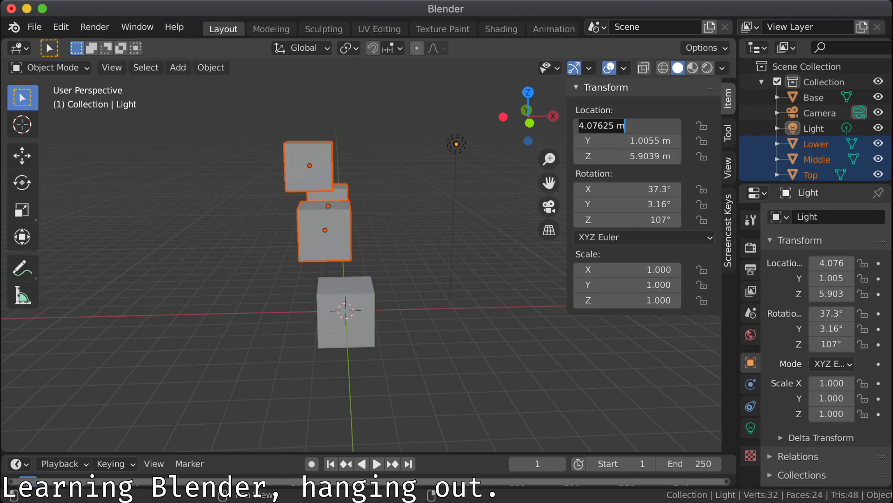
type("0")
key("Return")
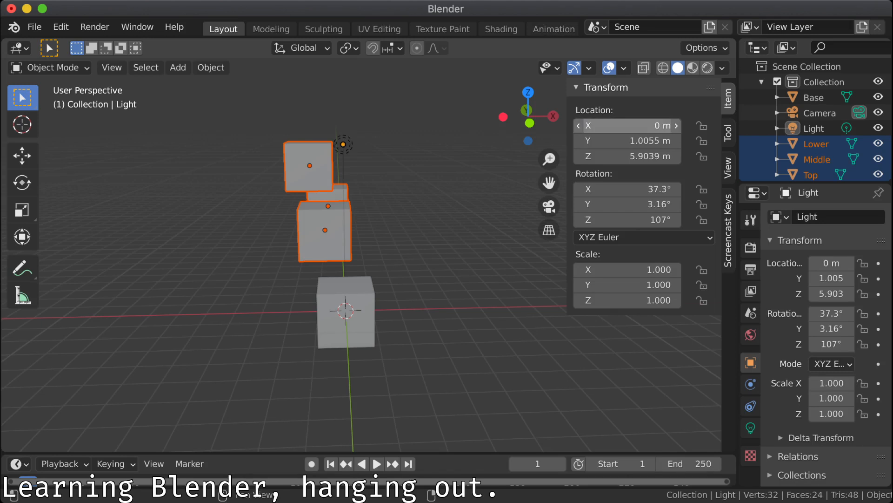
key("alt+a")
key("ctrl+z")
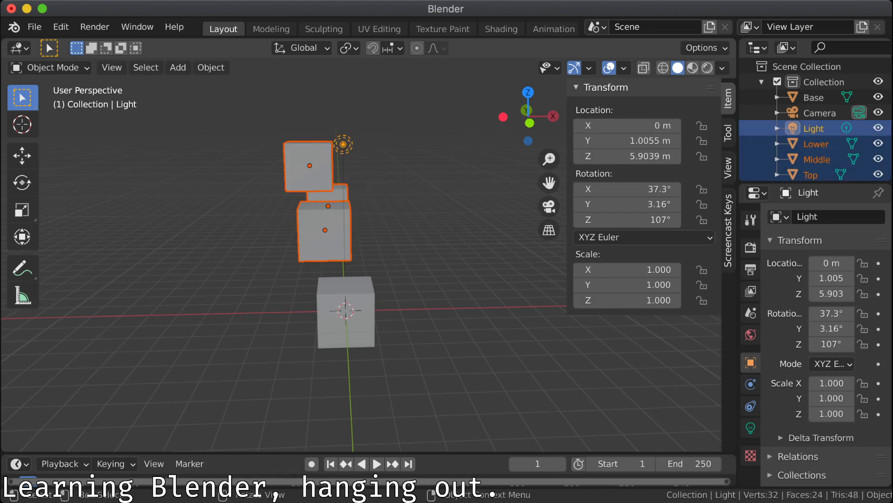
Step: Select only the Lower cube and set its X location to 0 m
key("alt+a")
left_click(324, 233)
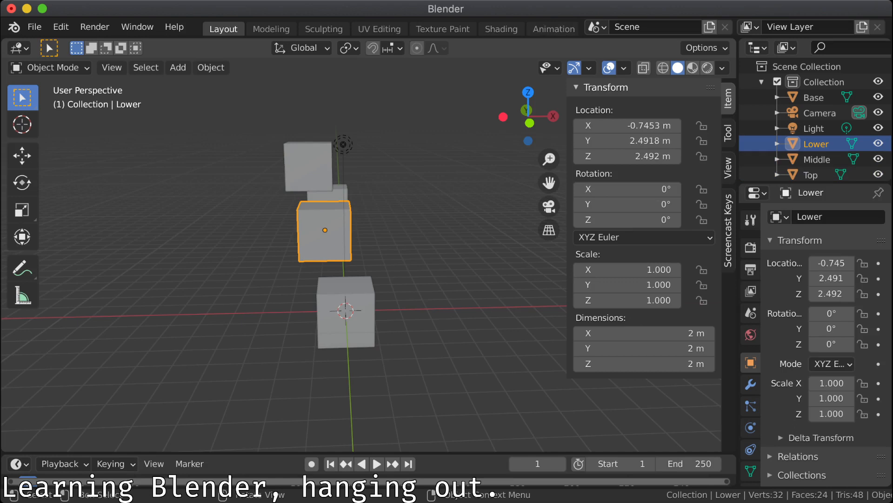
left_click(628, 126)
type("0")
key("Return")
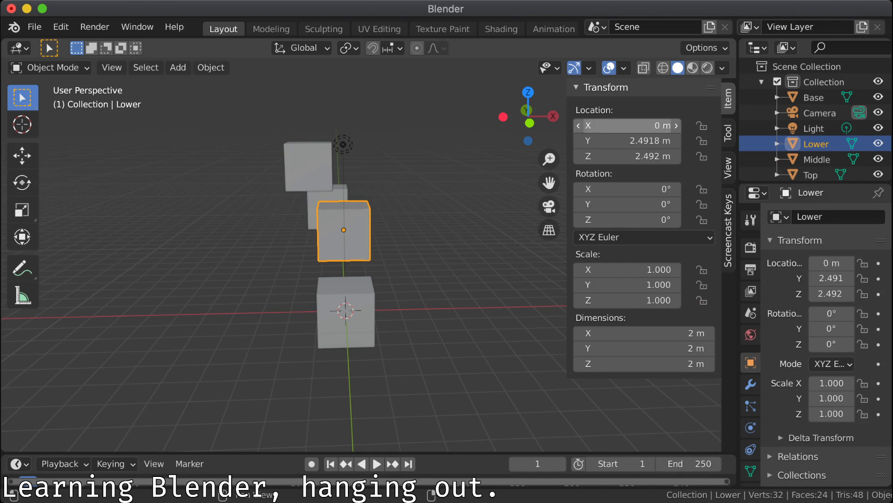
Step: Set the X location of the Middle cube and of the Top cube to 0 m each
left_click(309, 165)
left_click(628, 125)
type("0")
key("Return")
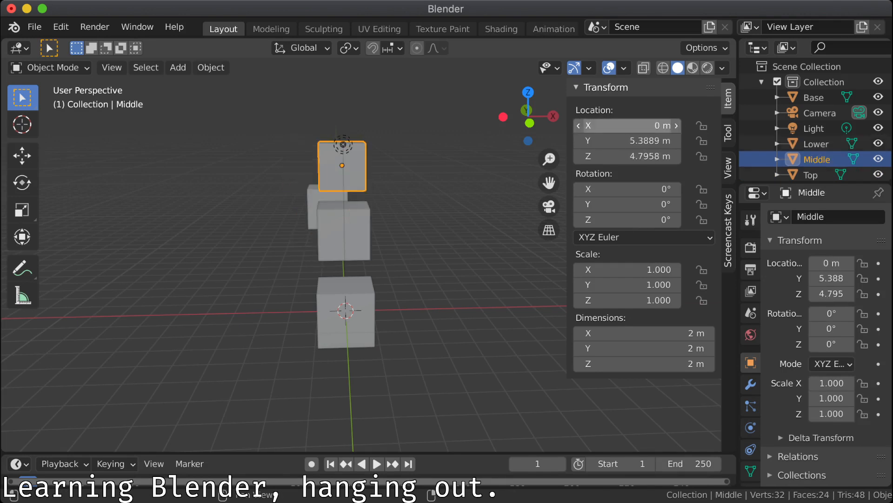
left_click(313, 207)
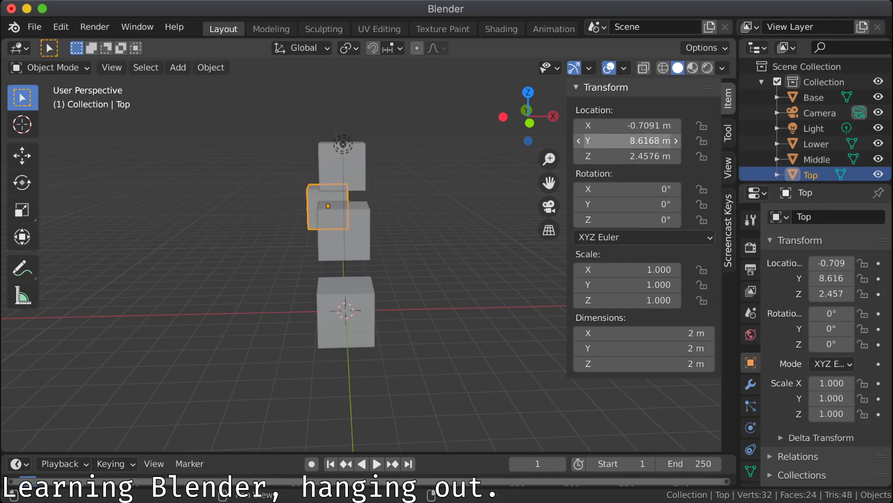
left_click(628, 126)
type("0")
key("Return")
Step: Select the Base cube and add a vertex group to its mesh data
left_click(465, 279)
middle_click_drag(466, 279, 298, 268)
left_click(152, 261)
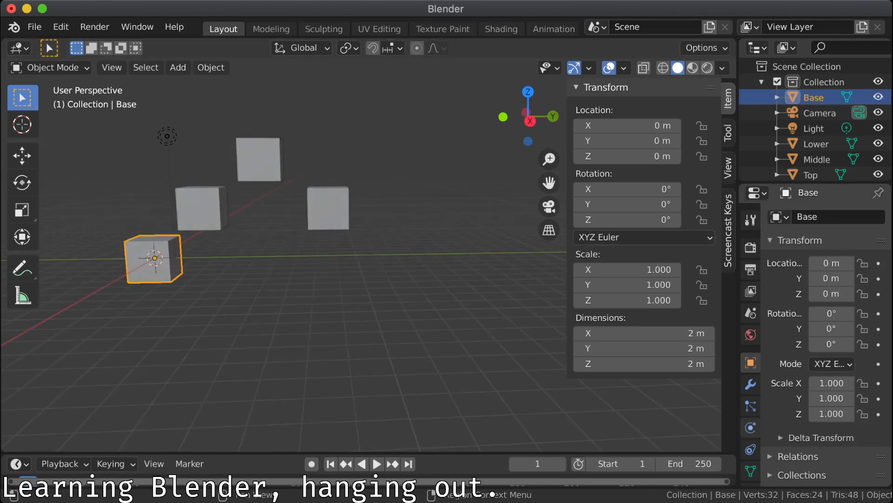
left_click(751, 471)
left_click(878, 263)
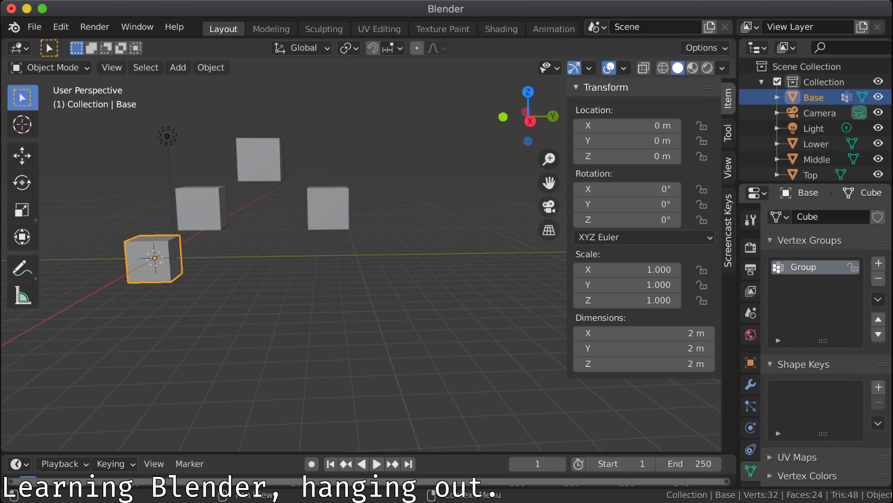
Step: Open the Base cube's new vertex group name for editing, leave it as is, and remove the group
double_click(804, 267)
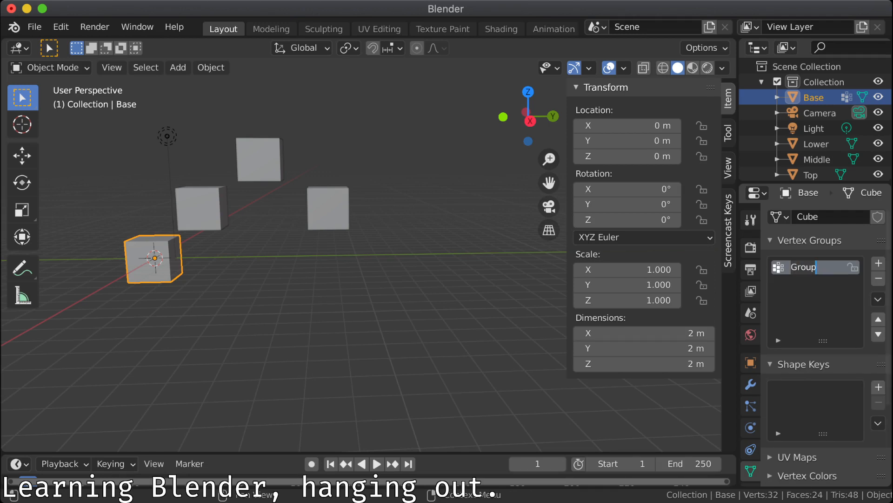
key("Return")
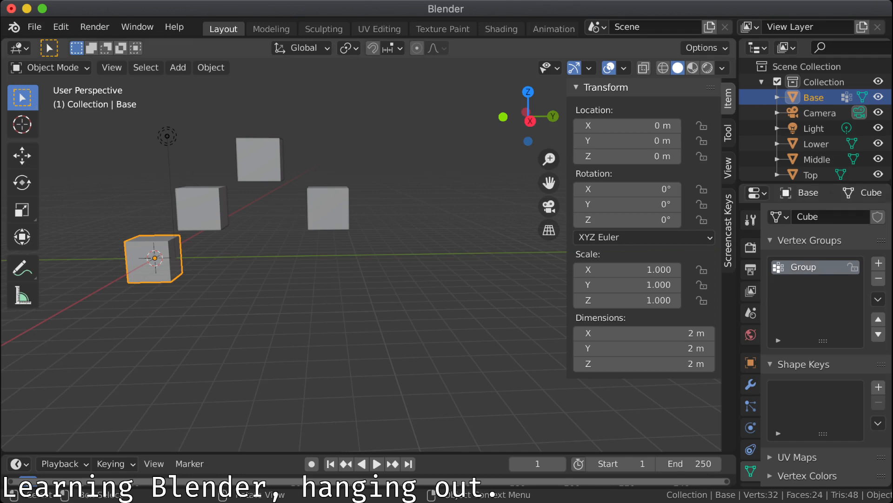
left_click(878, 279)
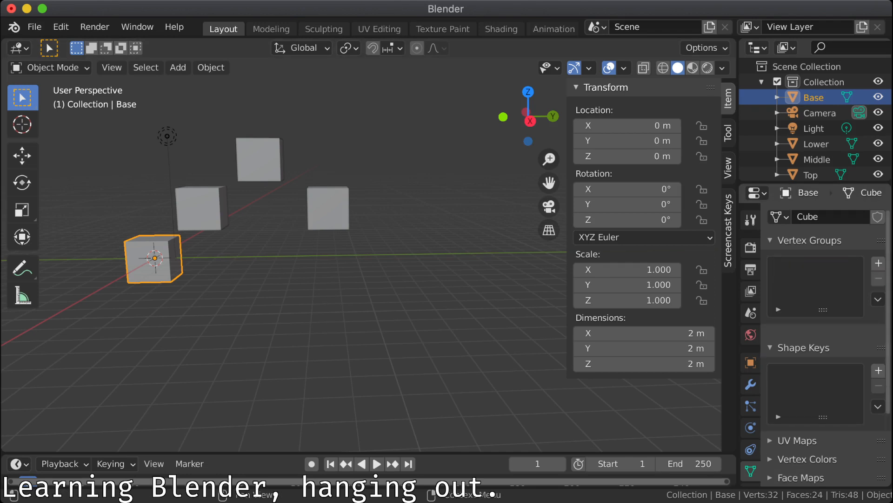
Step: Enter Edit Mode on the Base cube and add a vertex group named Base
key("Tab")
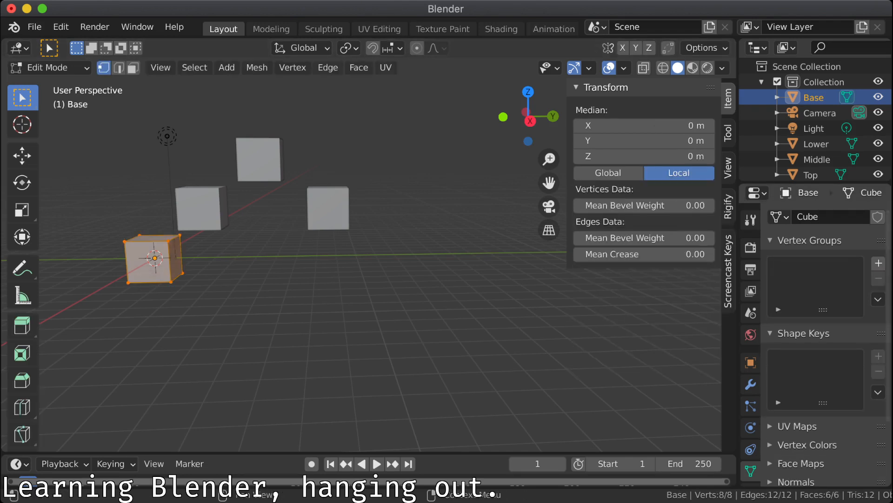
left_click(879, 263)
double_click(810, 267)
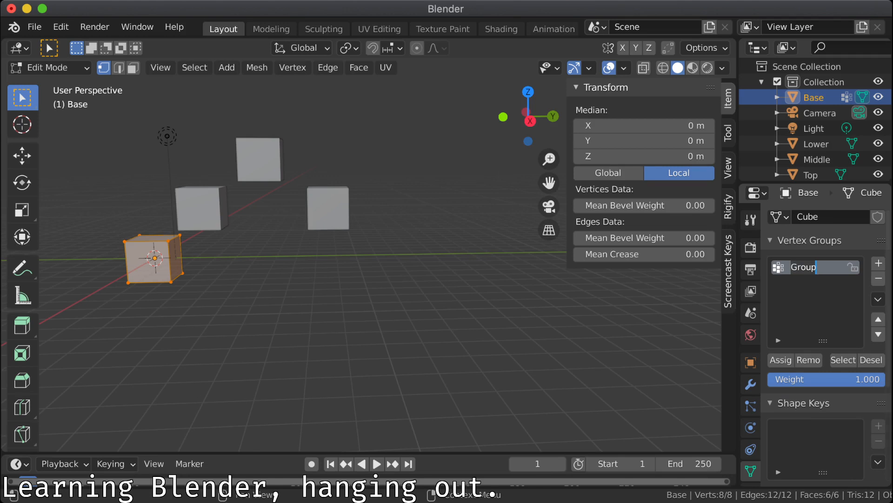
type("Base")
key("Return")
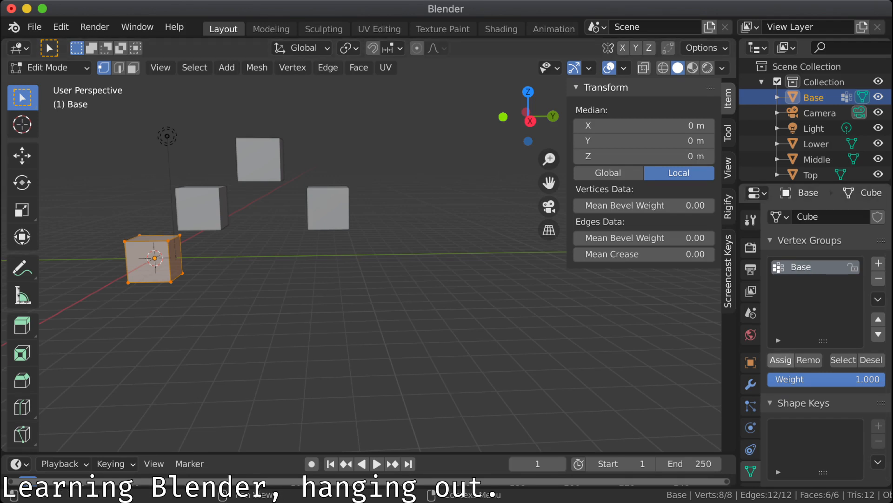
Step: Check the Base vertex group by clearing the selection and selecting the group's vertices, clear the selection again and return to Object Mode
key("alt+a")
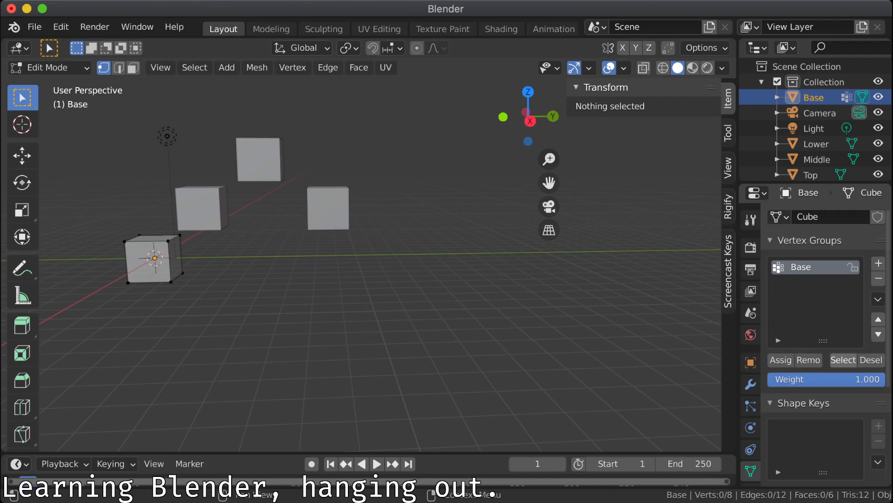
left_click(844, 360)
key("alt+a")
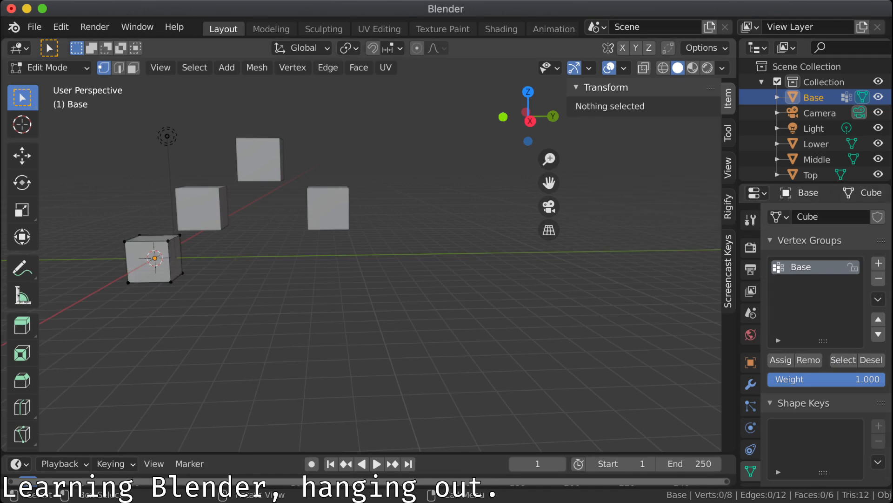
key("Tab")
Step: Select the Base cube and rename its mesh data to Base
left_click(201, 208)
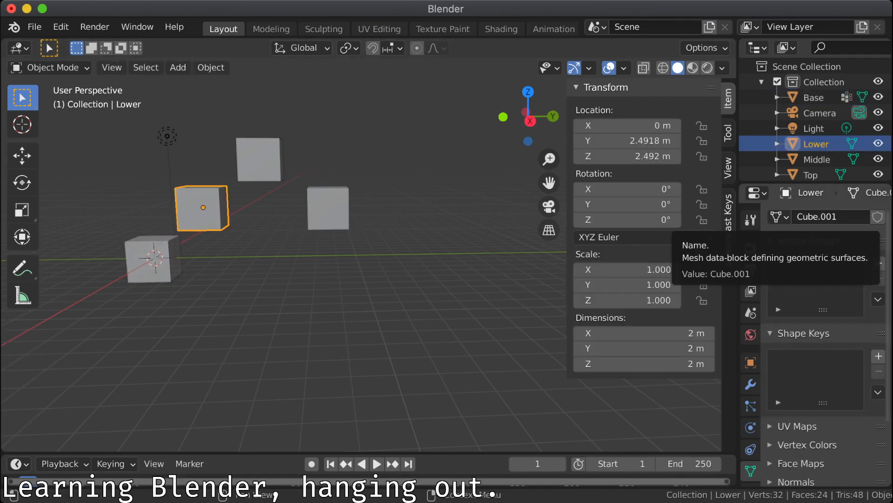
left_click(151, 261)
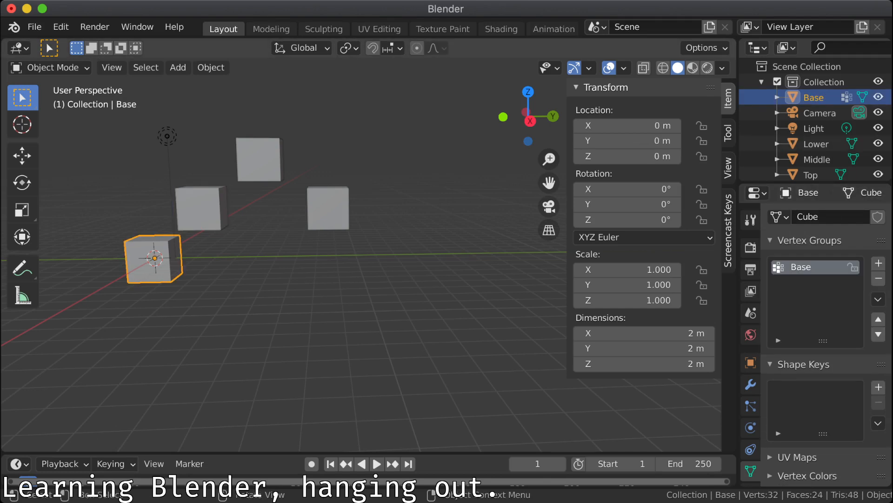
left_click(830, 216)
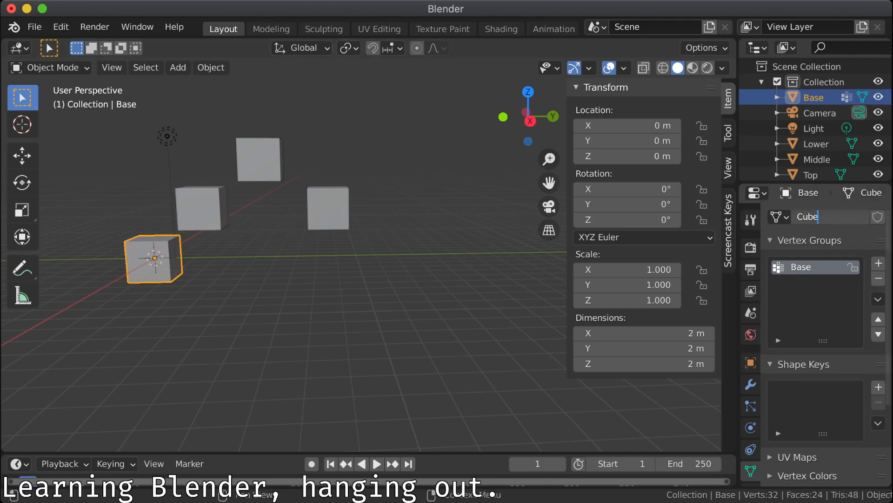
key("ctrl+a")
type("Base")
key("Return")
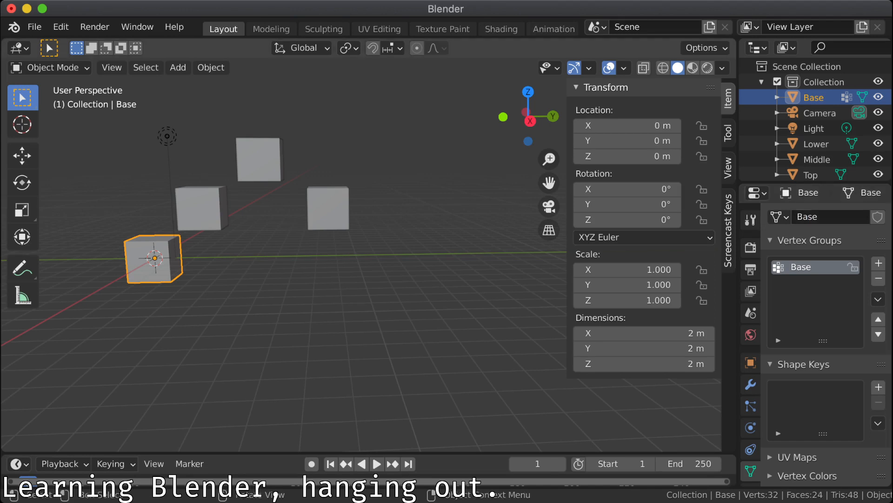
Step: Select the Lower cube and rename its mesh data to Lower
left_click(200, 208)
left_click(830, 217)
double_click(831, 217)
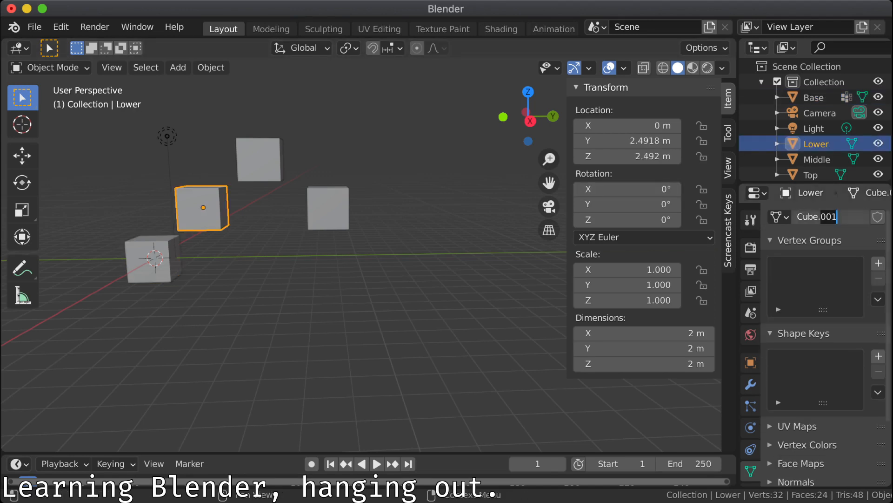
key("BackSpace")
key("BackSpace")
key("BackSpace")
key("BackSpace")
key("BackSpace")
key("BackSpace")
type("Lower")
key("Return")
Step: Add a vertex group named Lower to the Lower cube, with all of the cube's vertices assigned, and lock the group
left_click(879, 263)
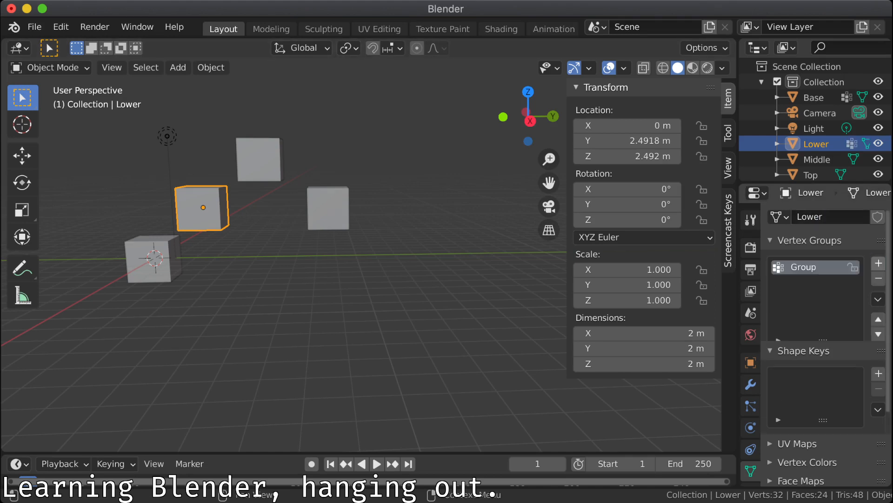
double_click(804, 267)
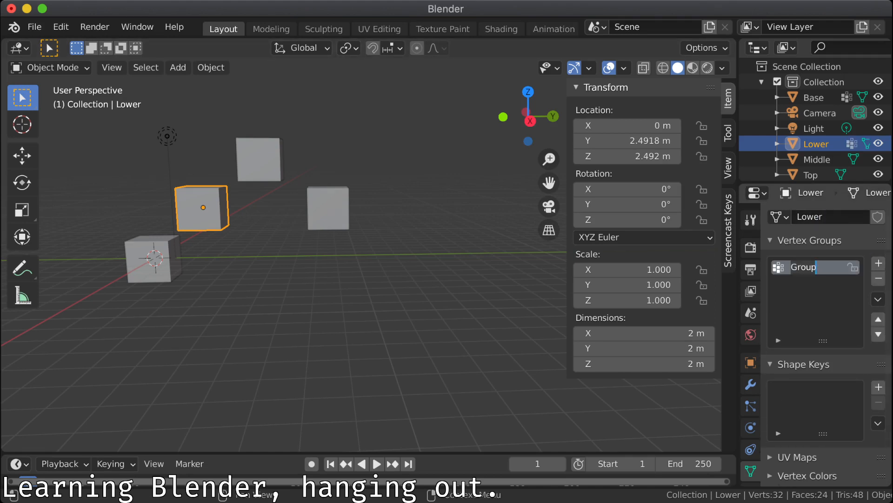
type("Lower")
key("Tab")
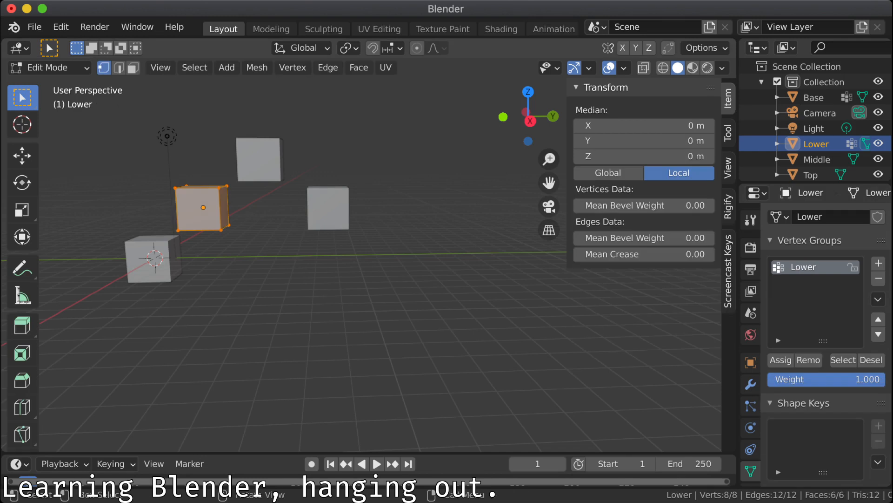
left_click(781, 361)
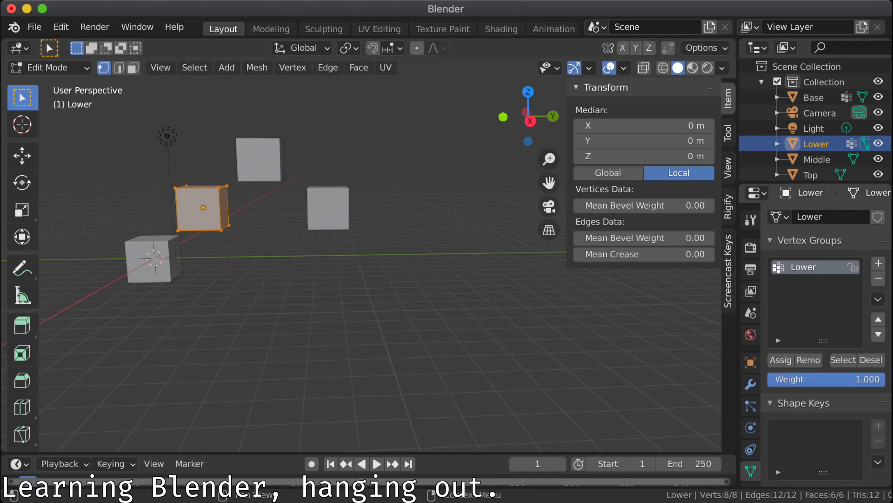
left_click(852, 267)
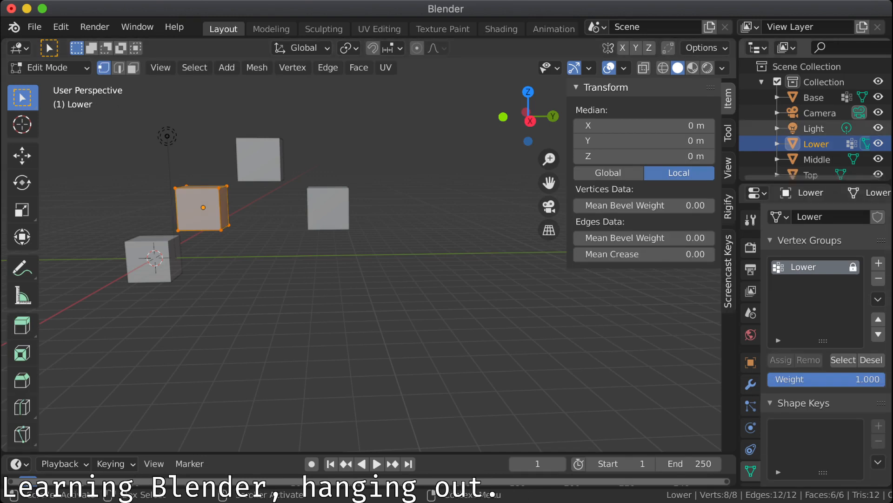
Step: Make the Base cube the active object, lock its Base vertex group, and reselect the Lower cube in Object Mode
left_click(814, 98)
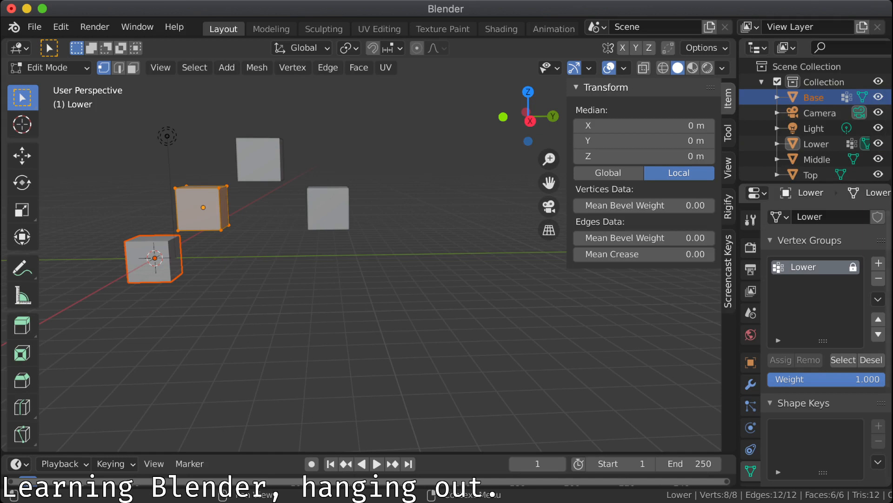
key("Tab")
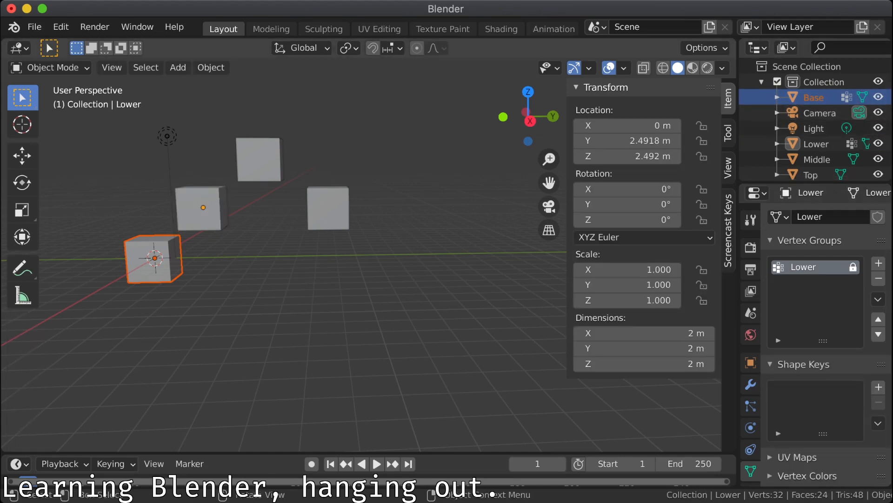
key("Tab")
key("Tab")
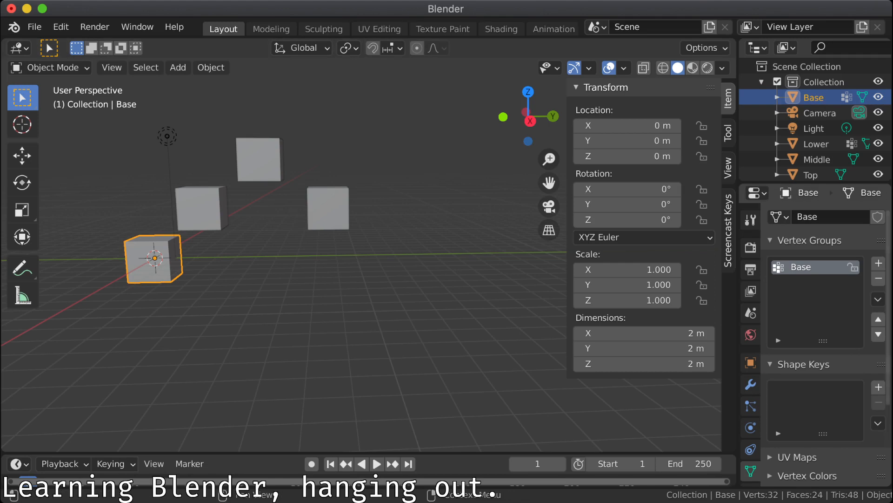
left_click(853, 267)
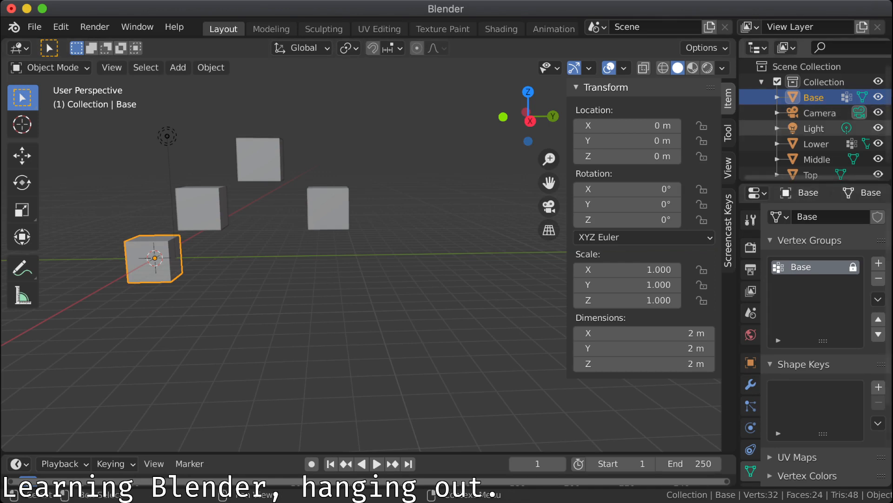
left_click(813, 129)
left_click(817, 144)
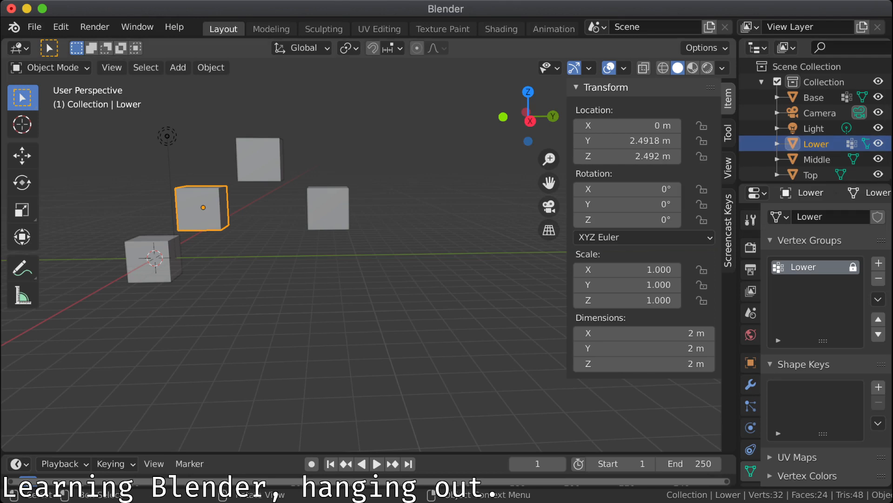
Step: Select the Middle cube and rename its mesh data to Middle
left_click(259, 160)
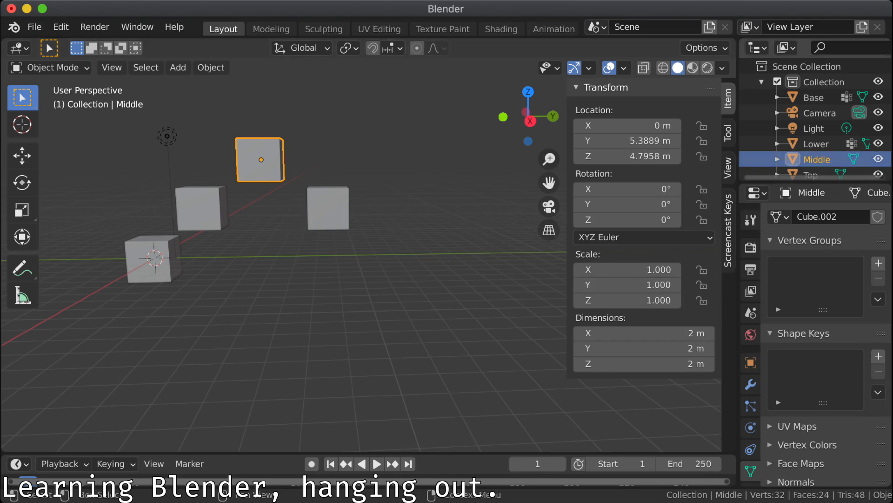
left_click(830, 217)
key("End")
key("BackSpace")
key("BackSpace")
key("BackSpace")
key("BackSpace")
key("BackSpace")
key("BackSpace")
key("BackSpace")
key("BackSpace")
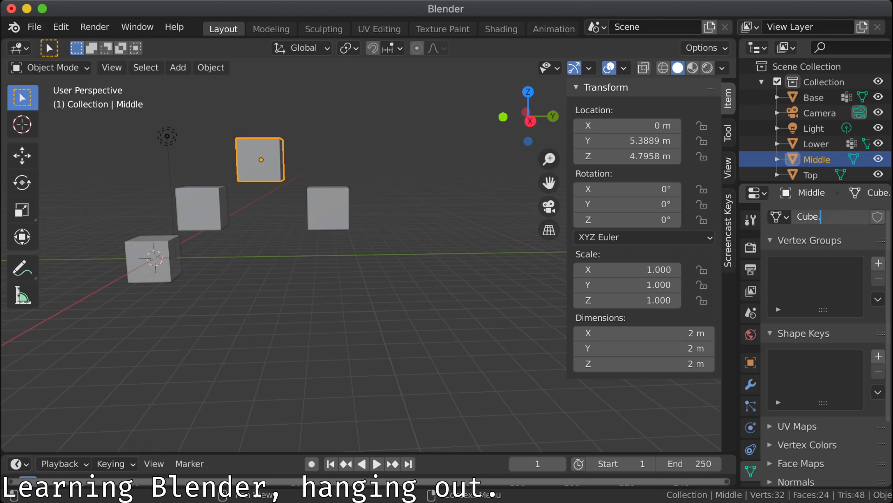
type("Middle")
key("Return")
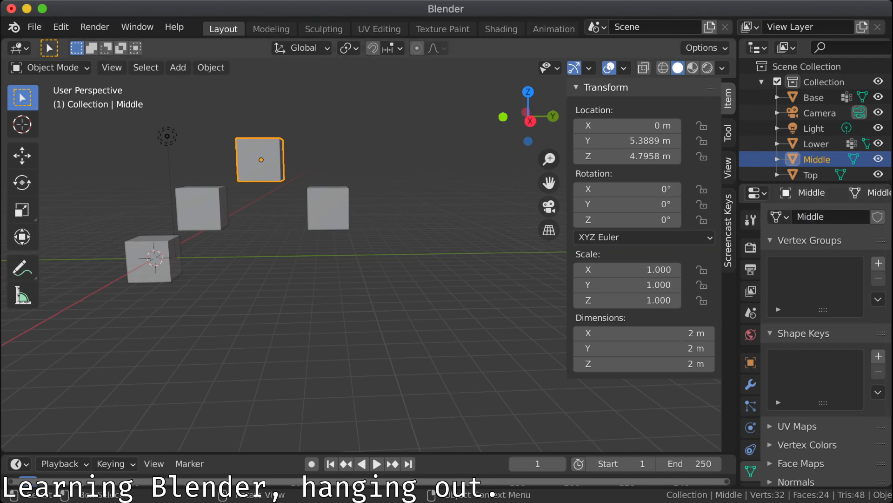
Step: Add a vertex group named Middle to the Middle cube, with all of the cube's vertices assigned, and lock the group
key("Tab")
left_click(879, 263)
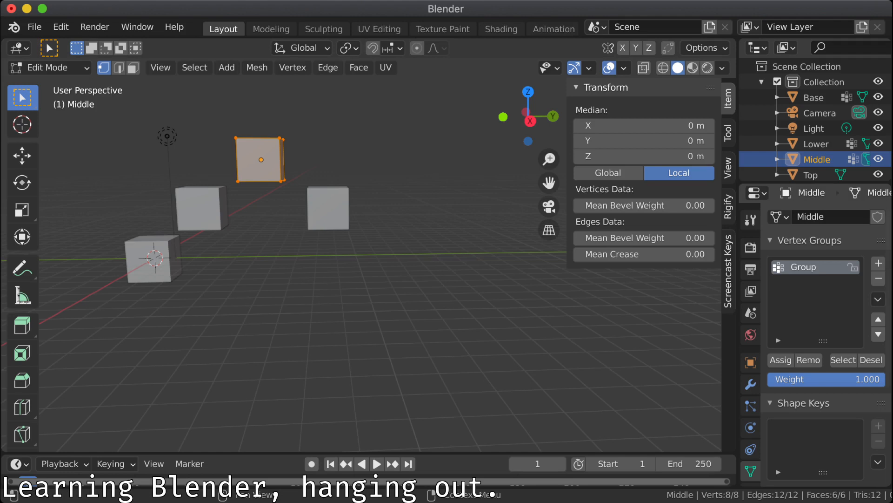
double_click(800, 267)
type("Middle")
left_click(780, 360)
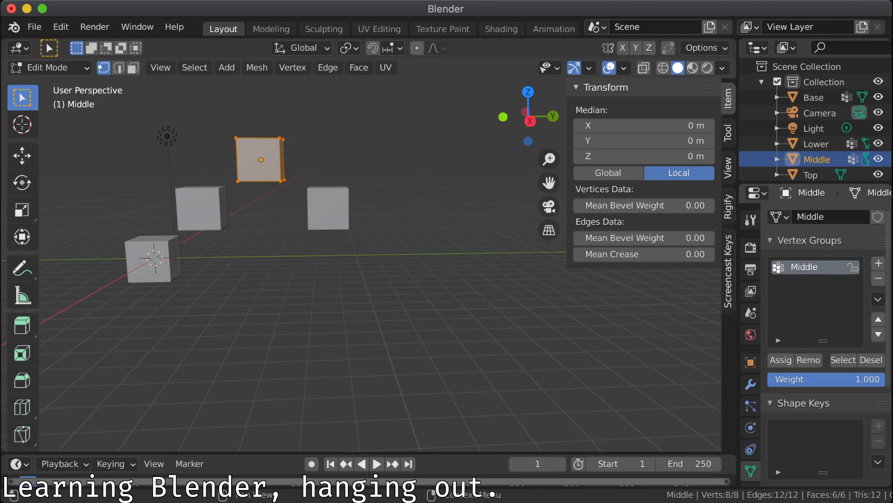
left_click(853, 267)
Step: Check the Middle vertex group by clearing the selection and selecting the group's vertices, deselect everything and leave Edit Mode
key("alt+a")
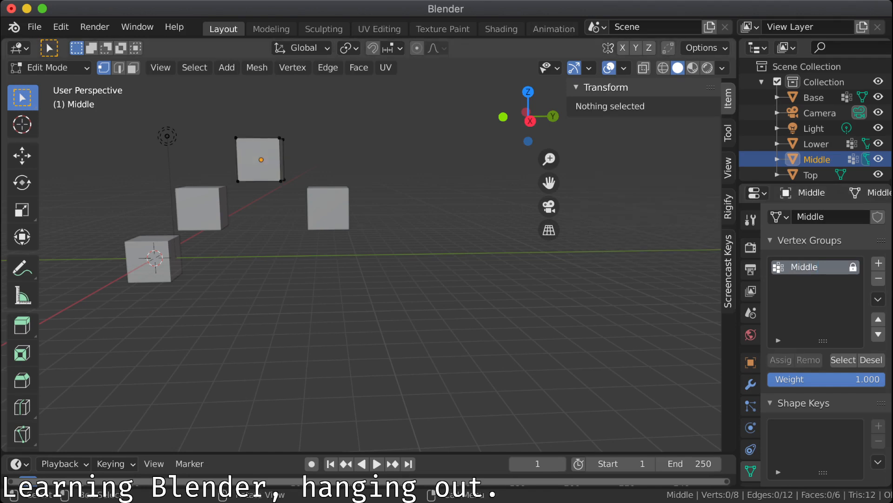
left_click(843, 360)
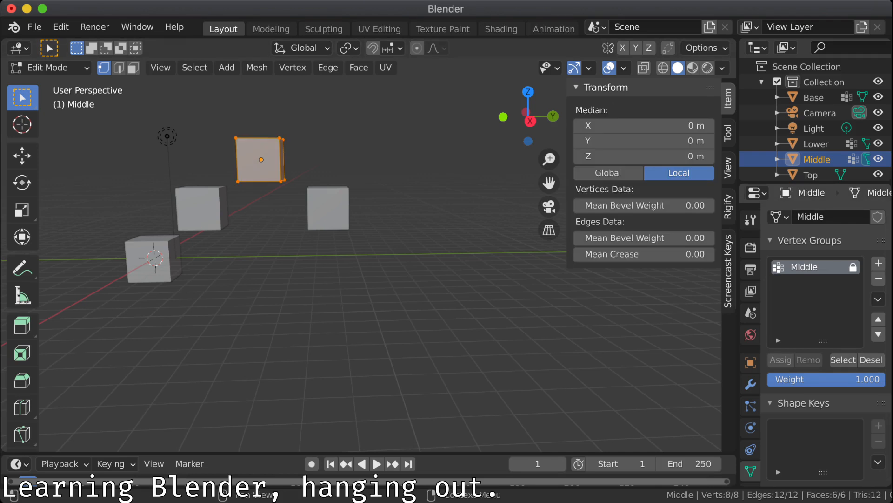
key("alt+a")
left_click(204, 205)
key("Tab")
Step: Check the Lower cube's vertex group by selecting and deselecting its vertices in Edit Mode, and return to Object Mode
left_click(205, 204)
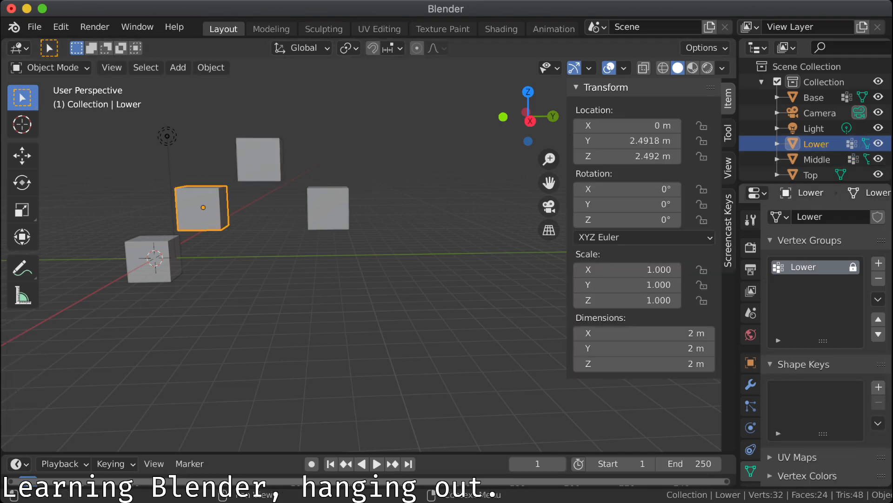
key("Tab")
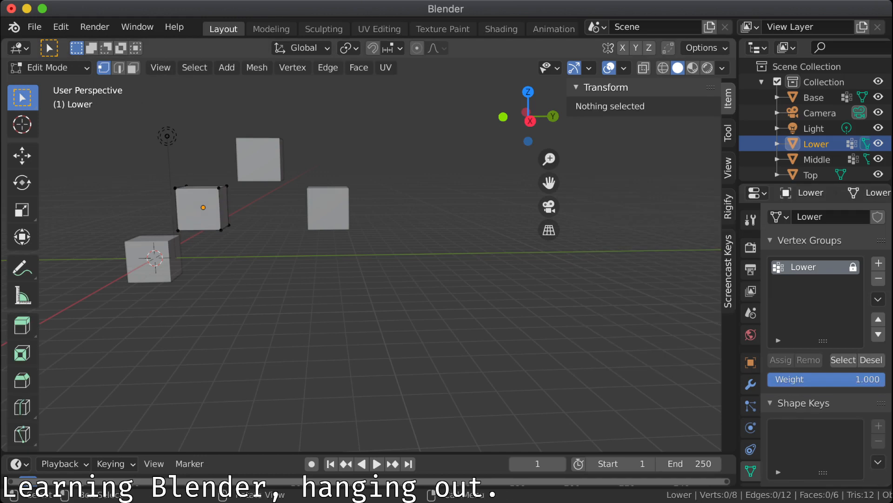
left_click(843, 360)
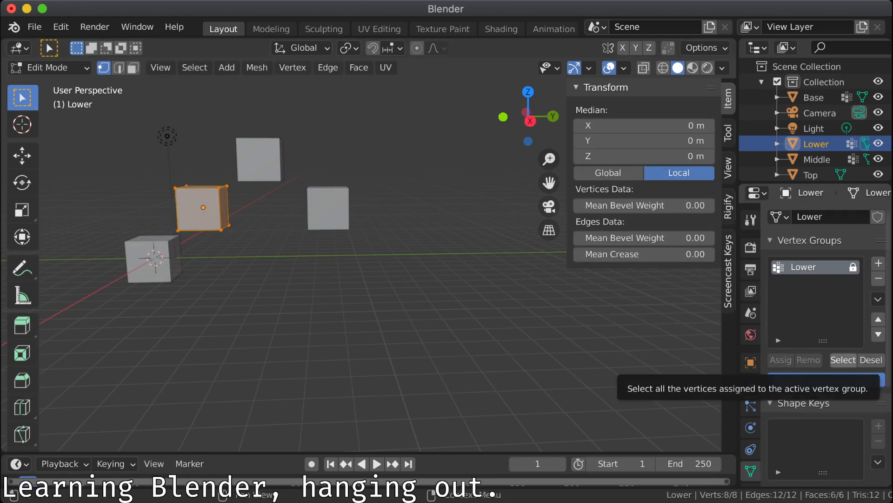
left_click(871, 360)
key("Tab")
Step: Select the Top cube and rename its mesh data to Top
left_click(328, 208)
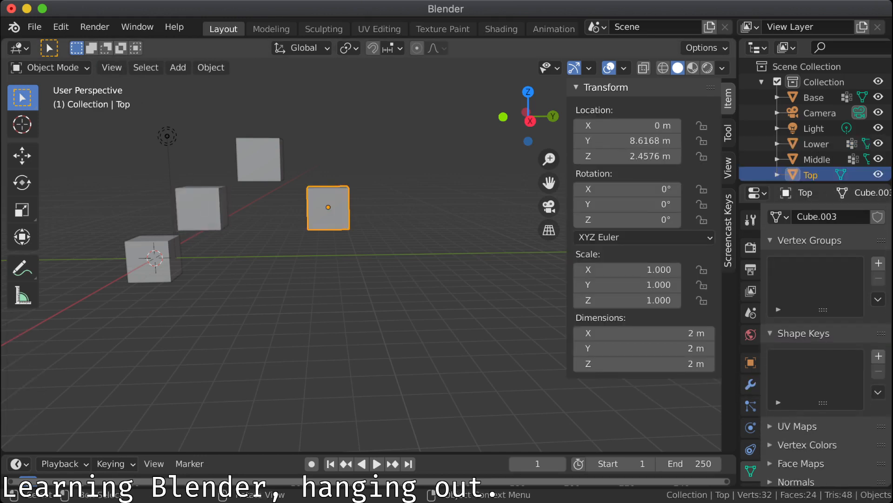
double_click(831, 217)
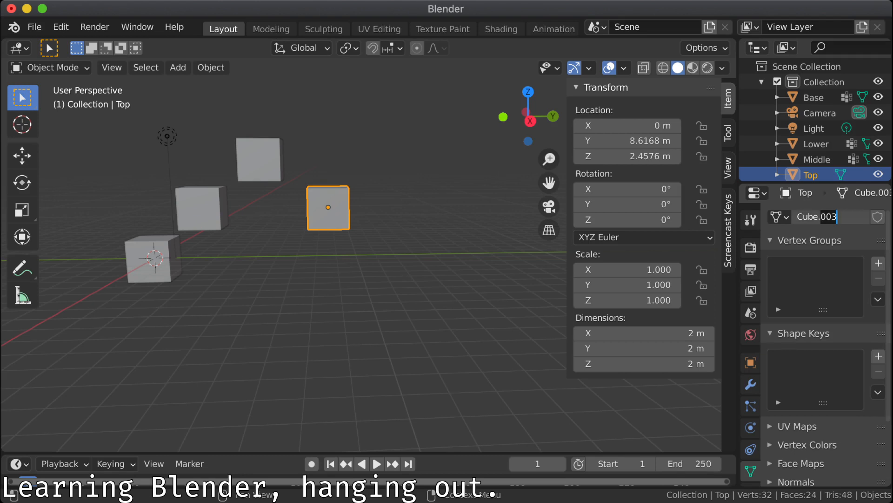
key("BackSpace")
key("BackSpace")
key("BackSpace")
key("BackSpace")
key("BackSpace")
key("BackSpace")
type("Top")
key("Return")
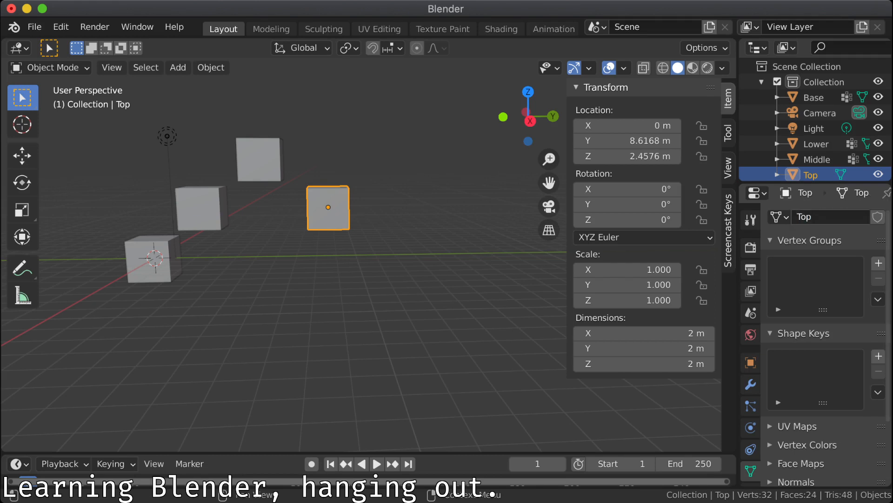
Step: Add a vertex group named Top to the Top cube, with all of the cube's vertices assigned, and lock the group
key("Tab")
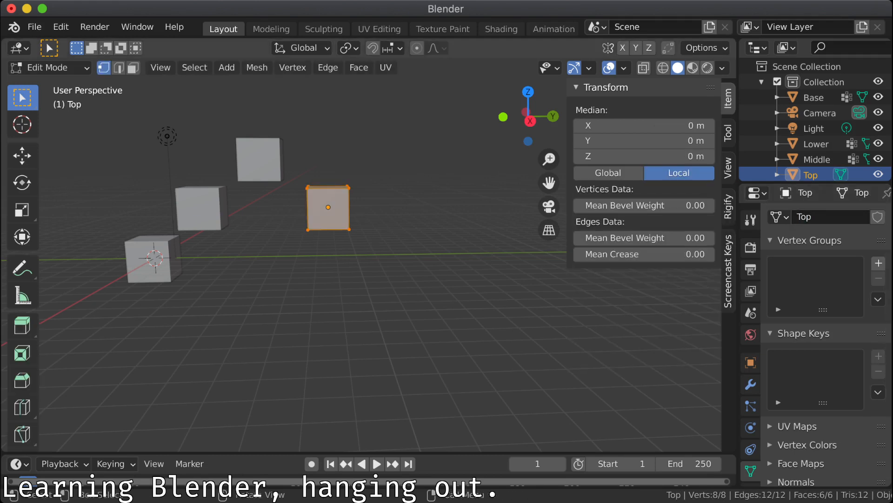
left_click(878, 262)
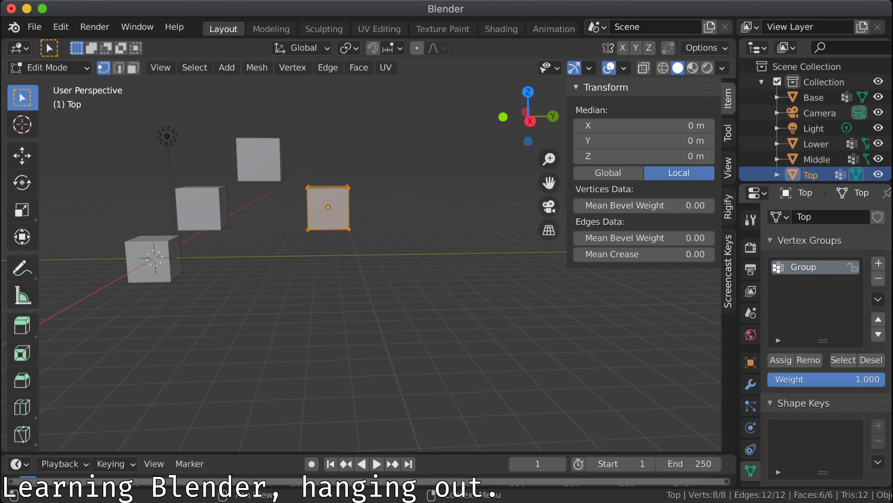
double_click(804, 267)
type("Top")
key("Return")
left_click(781, 360)
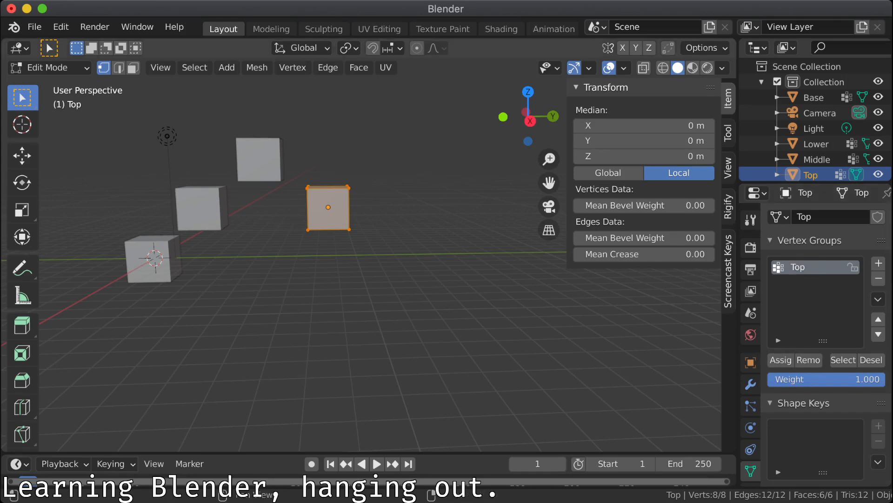
left_click(853, 268)
Step: Clear the vertex selection, return to Object Mode and save the file as box_armature.blend
key("alt+a")
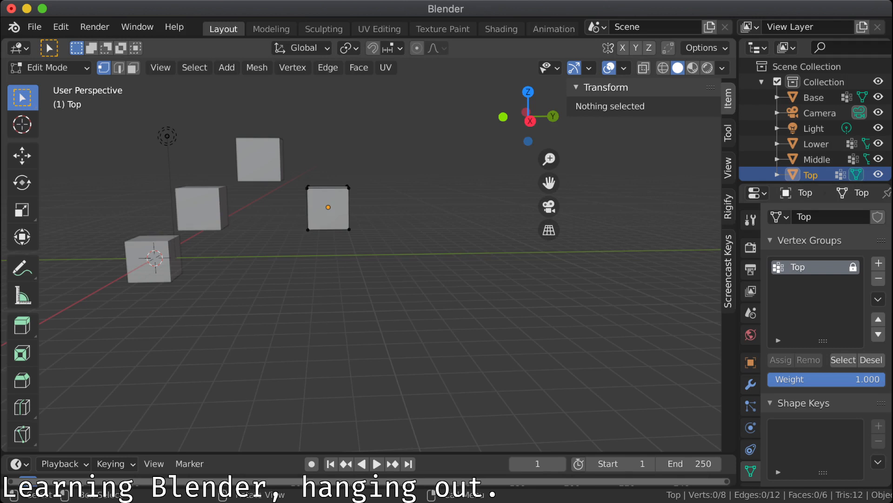
middle_click_drag(400, 270, 426, 303)
key("Tab")
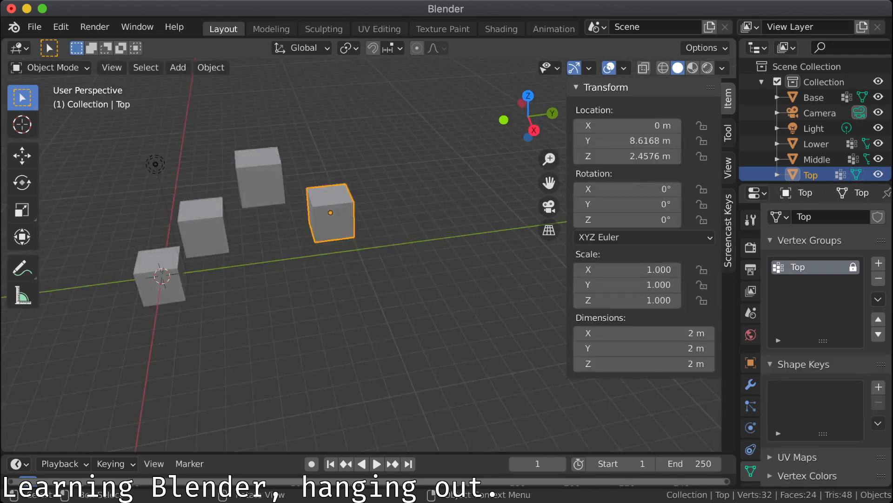
key("ctrl+Right")
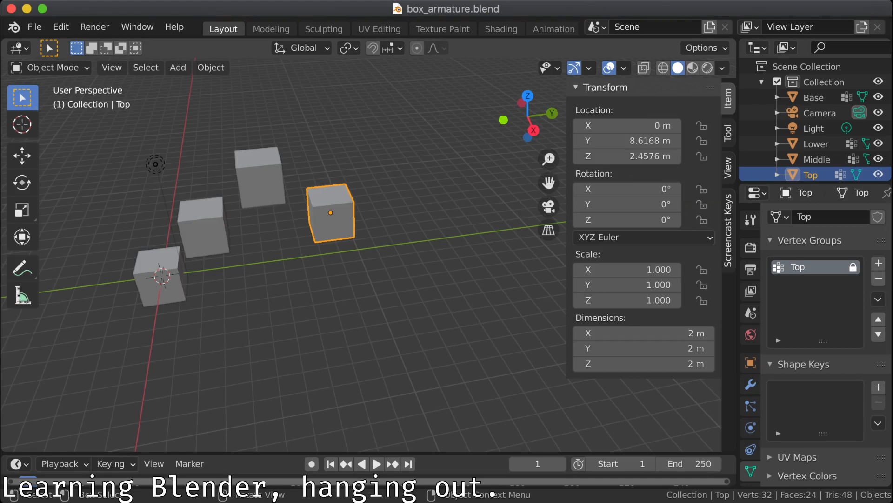
Step: Join the Top, Middle, Lower and Base cubes into one object with Base as the active object, and deselect it
key("alt+a")
left_click(330, 213)
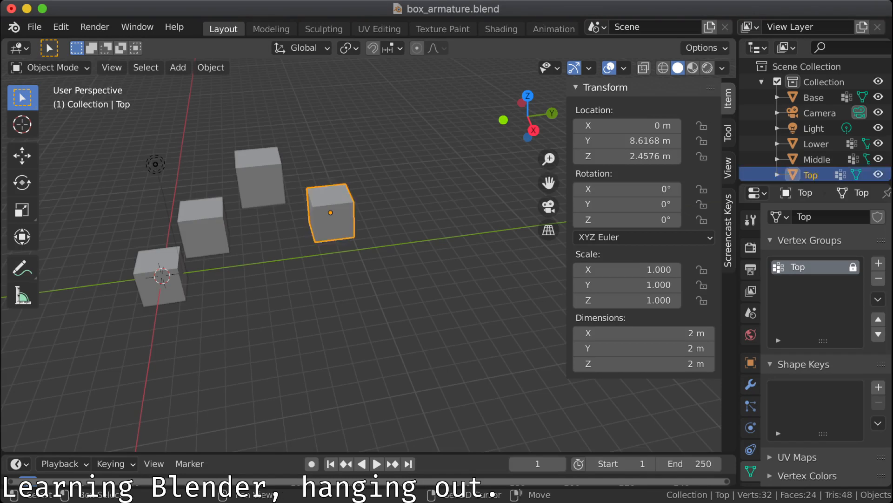
left_click(260, 179, "shift")
left_click(204, 227, "shift")
left_click(161, 275, "shift")
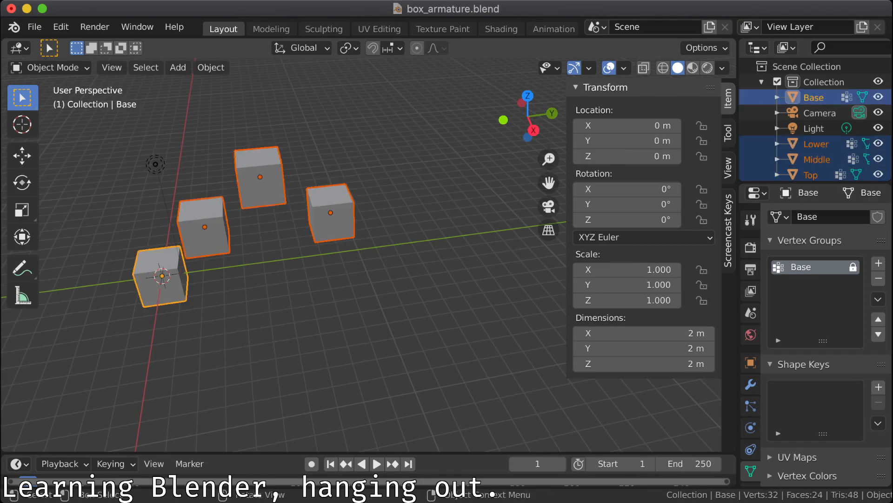
key("ctrl+j")
middle_click_drag(161, 275, 196, 232)
key("alt+a")
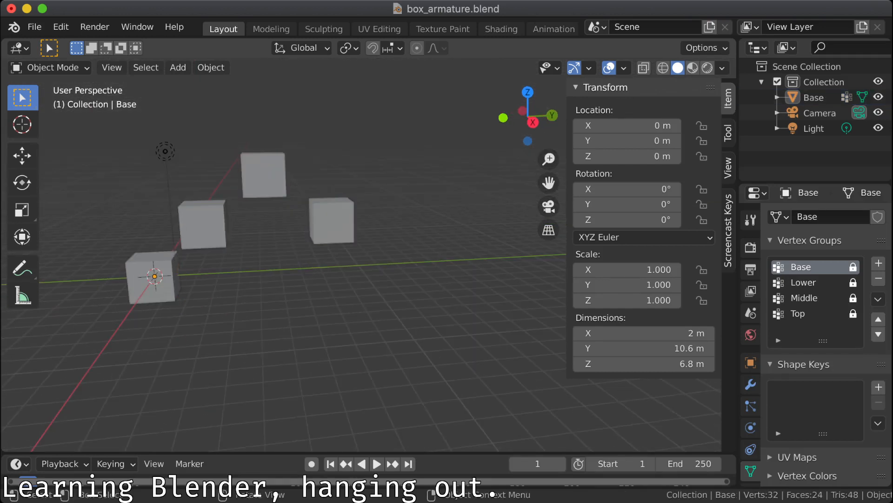
Step: Enter Edit Mode on the joined mesh and go through its Lower, Middle, Top and Base vertex groups
key("Tab")
left_click(804, 282)
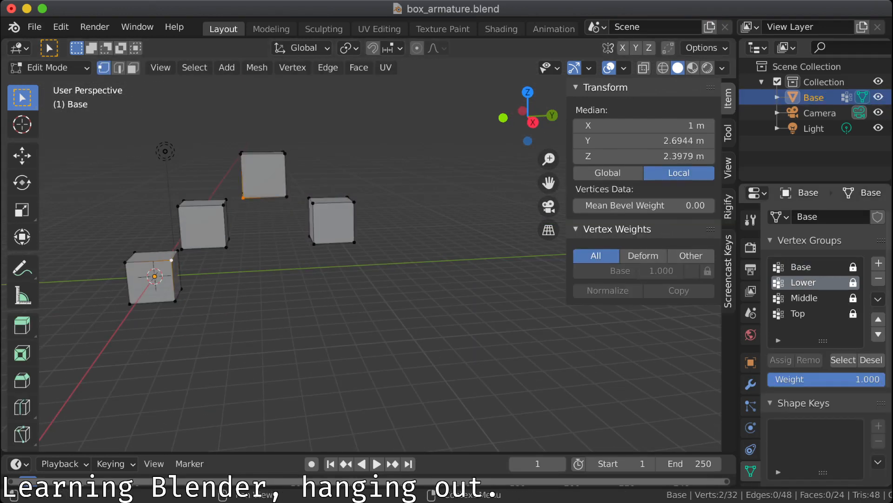
left_click(804, 297)
left_click(798, 314)
left_click(804, 298)
left_click(804, 282)
left_click(801, 267)
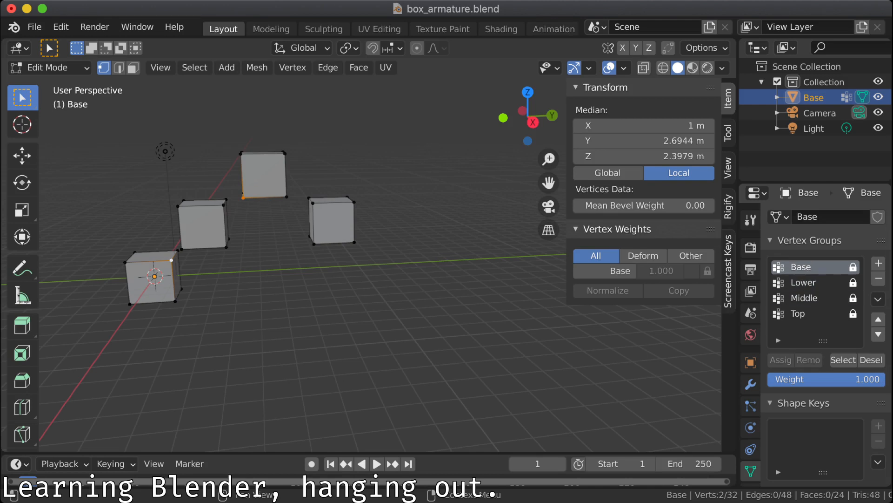
Step: Check the Base vertex group by selecting and deselecting its vertices, then return to Object Mode and deselect everything
left_click(843, 360)
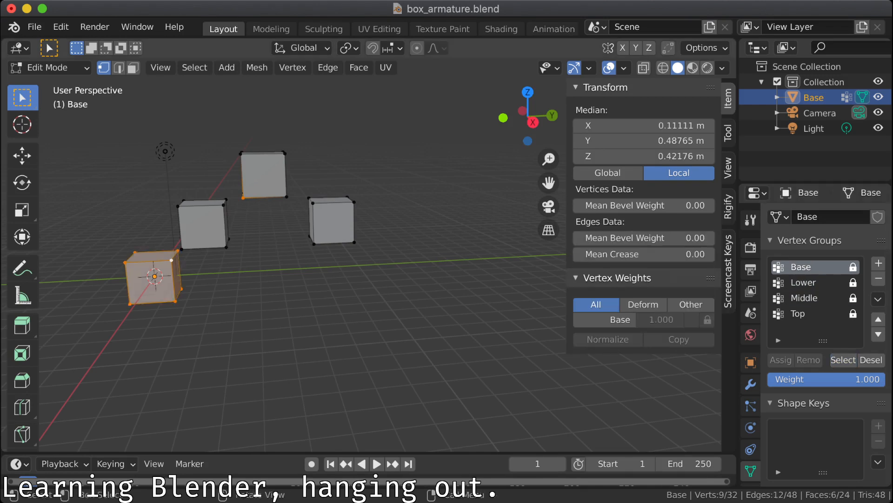
left_click(229, 251)
left_click(279, 288)
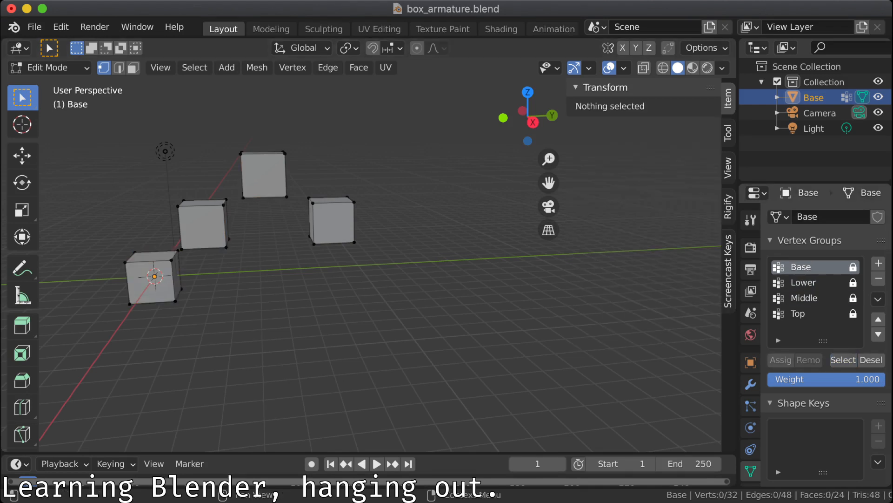
left_click(843, 360)
left_click(871, 359)
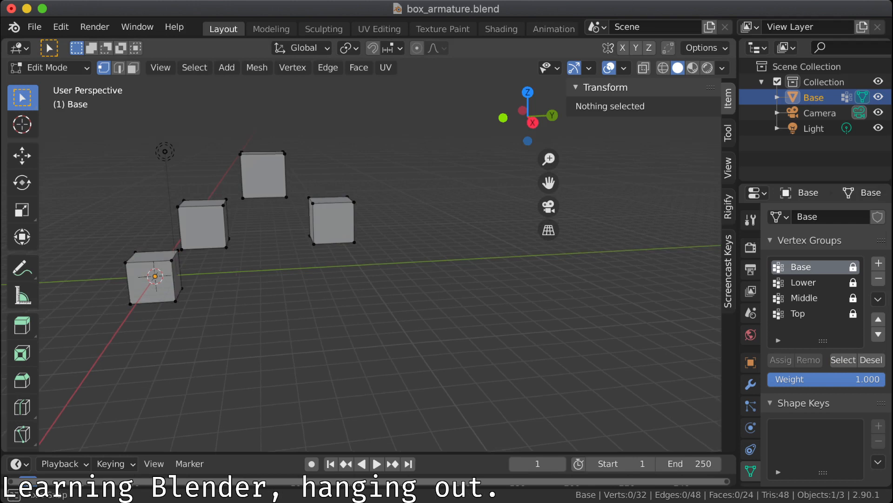
mouse_move(373, 279)
middle_mouse_down()
mouse_move(344, 317)
mouse_move(398, 254)
mouse_move(377, 267)
middle_mouse_up()
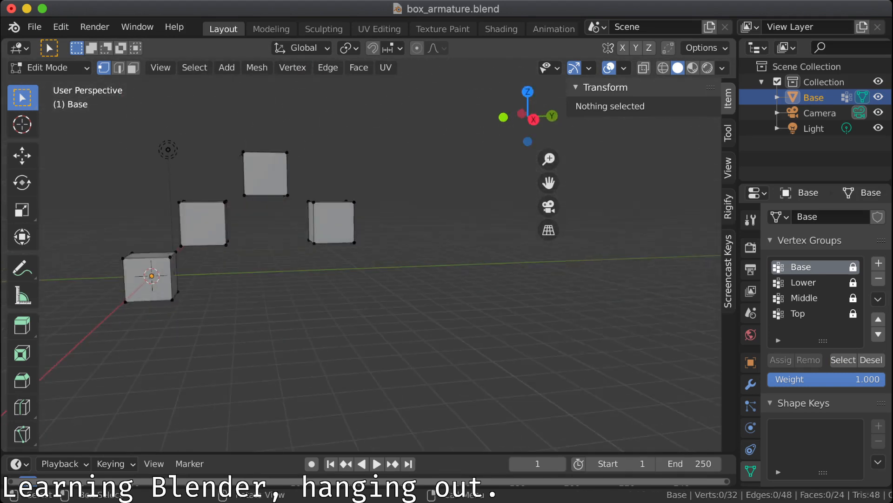
key("Tab")
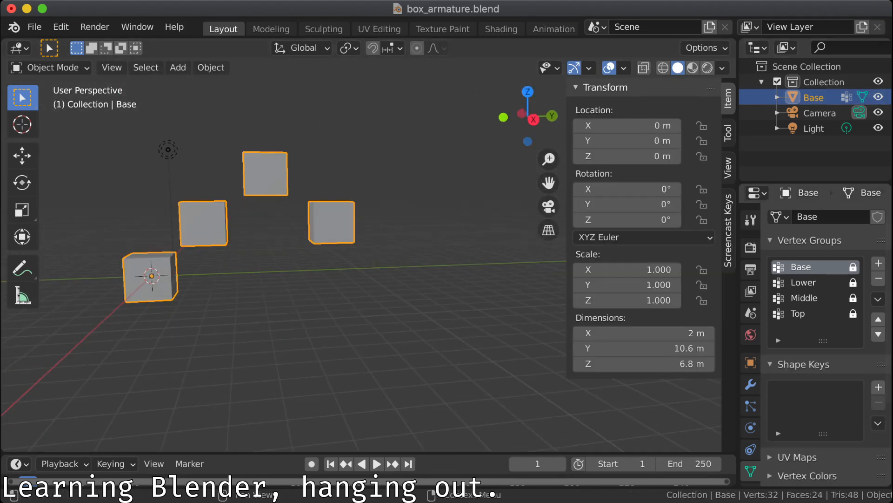
key("alt+a")
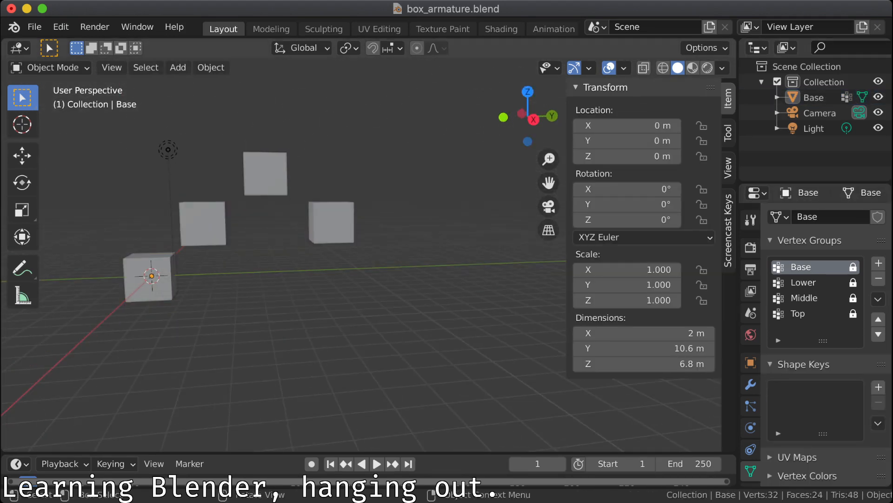
Step: Select the joined mesh and add an Armature modifier to it
key("a")
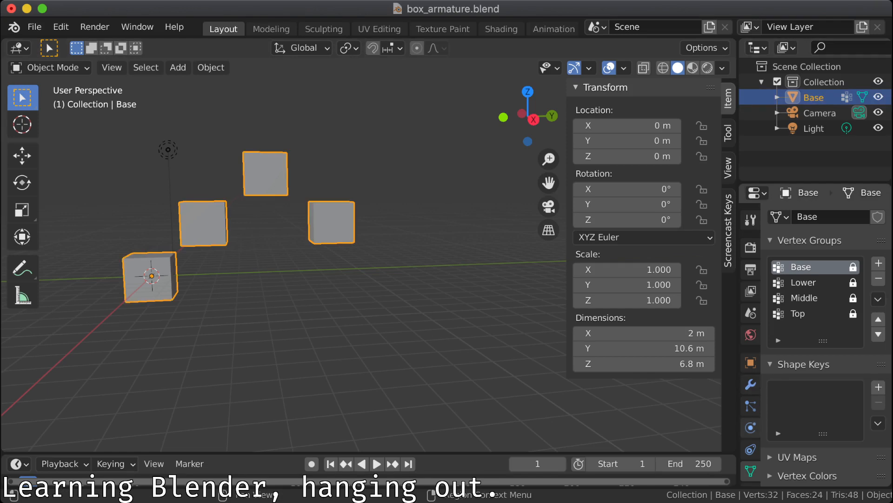
left_click(751, 385)
left_click(827, 217)
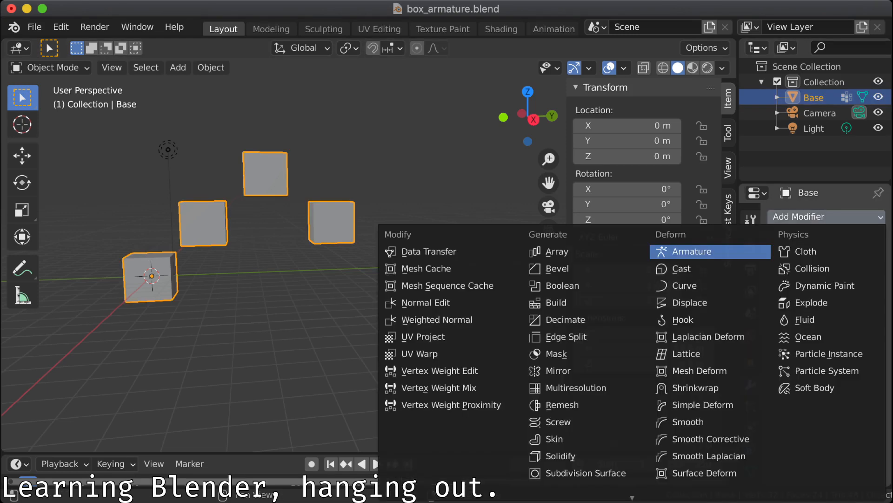
left_click(692, 252)
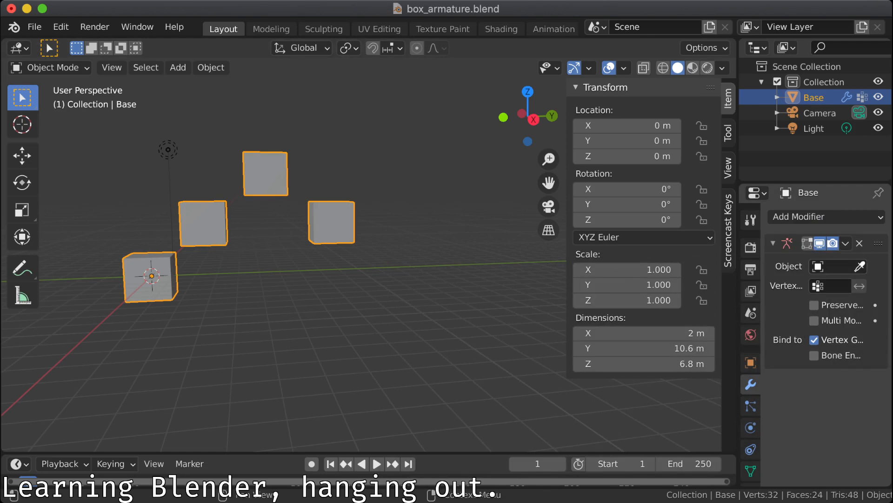
Step: Examine the Armature modifier's Object and Vertex Group choices in a widened properties area, without assigning either
left_click(835, 267)
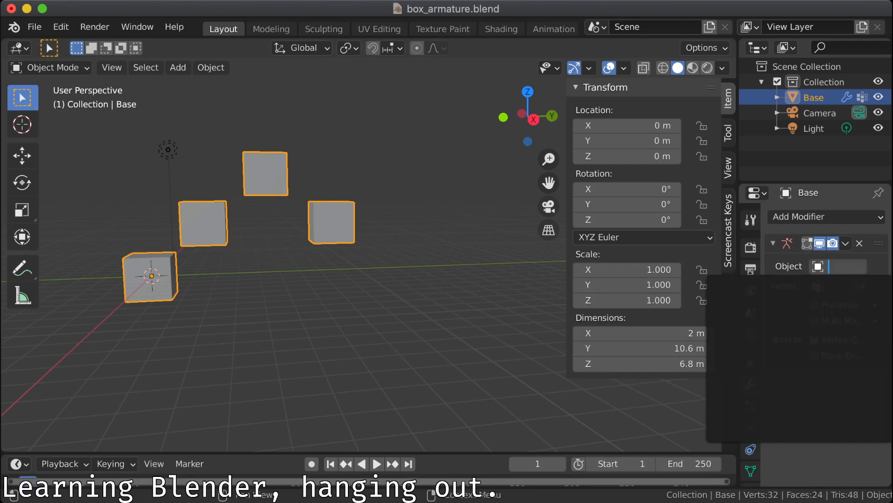
key("Escape")
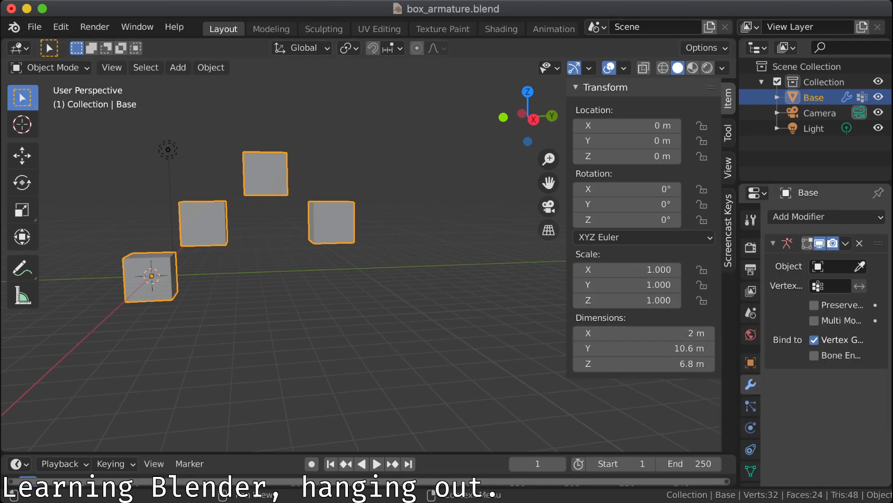
left_click_drag(738, 232, 640, 232)
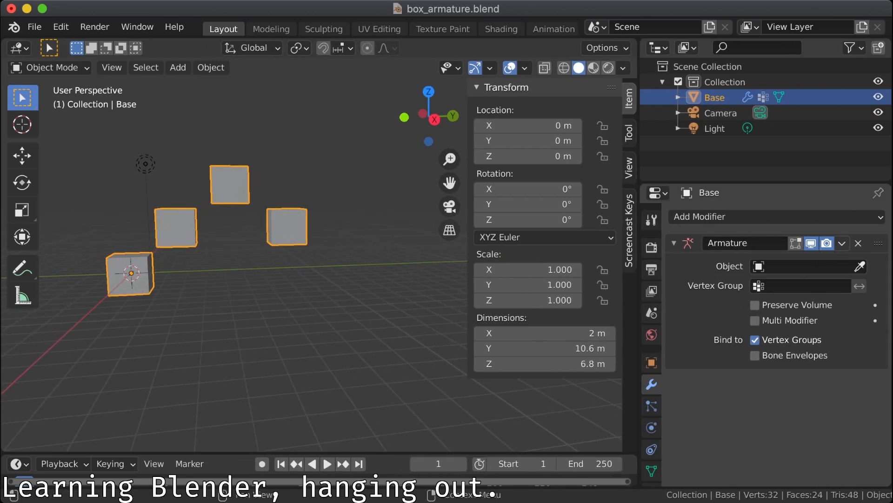
left_click(843, 243)
left_click(843, 242)
left_click(805, 286)
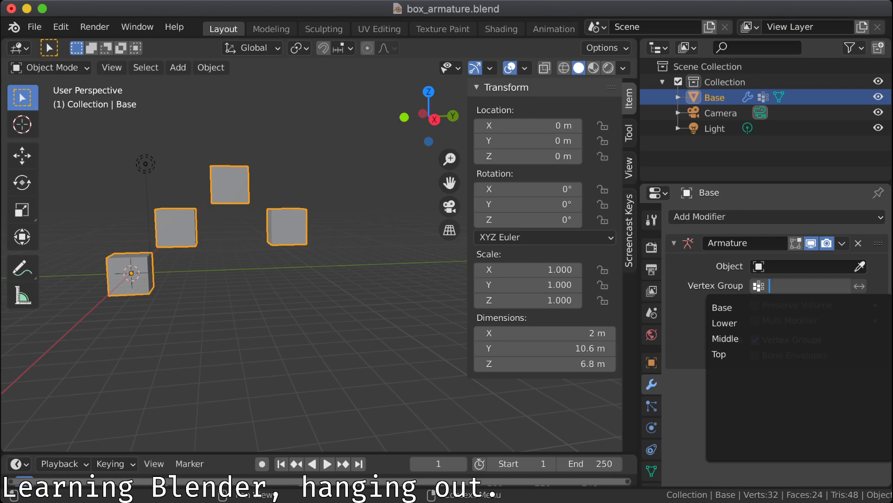
key("Escape")
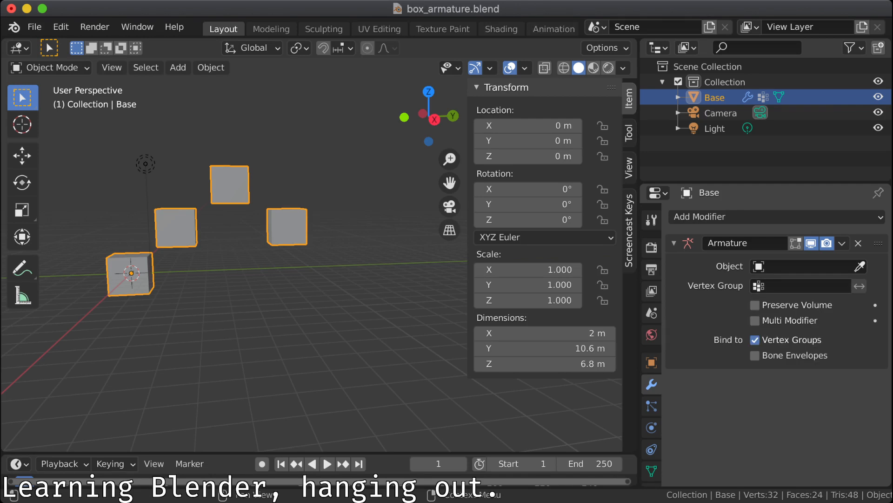
Step: Deselect the mesh and add a single-bone armature at the centre of the Base cube
key("alt+a")
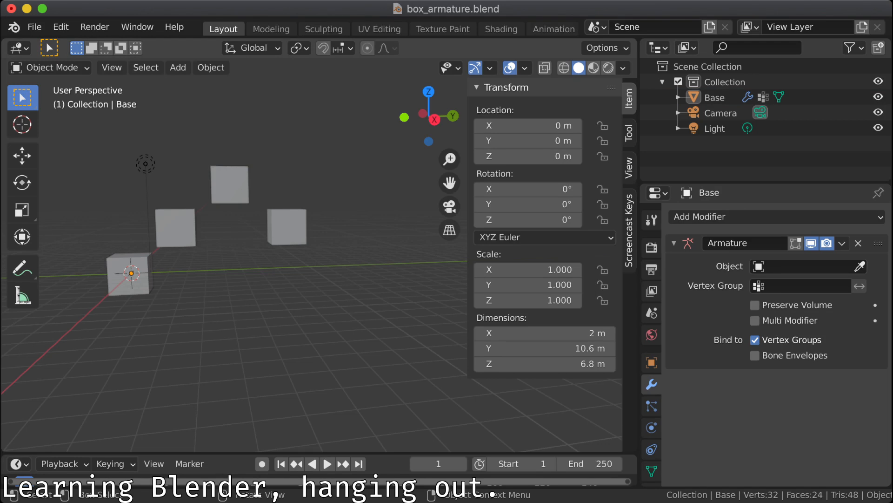
key("KP_1")
key("KP_3")
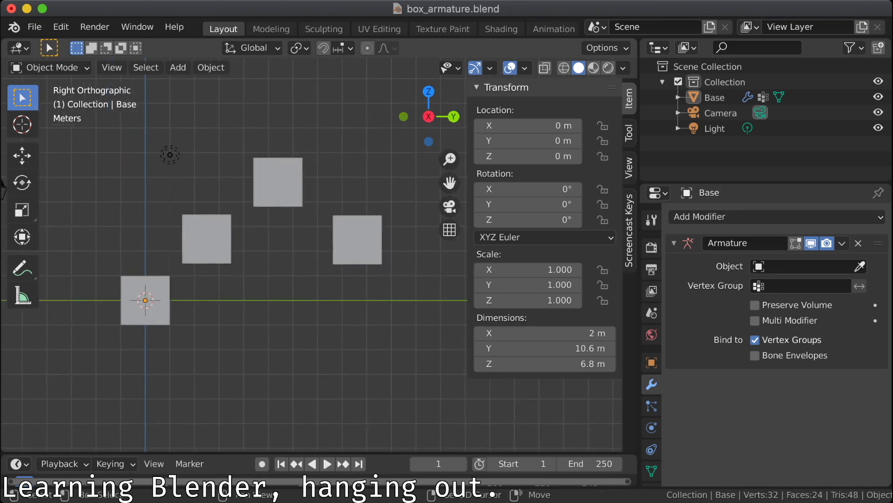
key("shift+a")
mouse_move(255, 306)
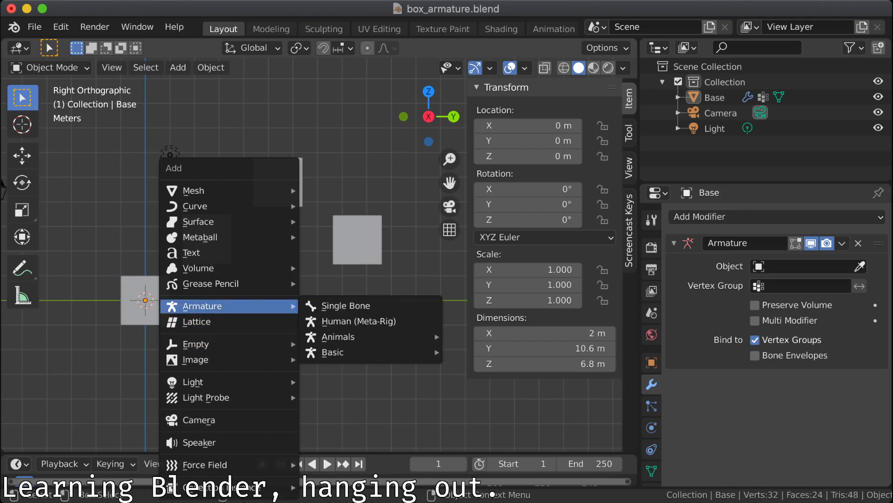
left_click(346, 306)
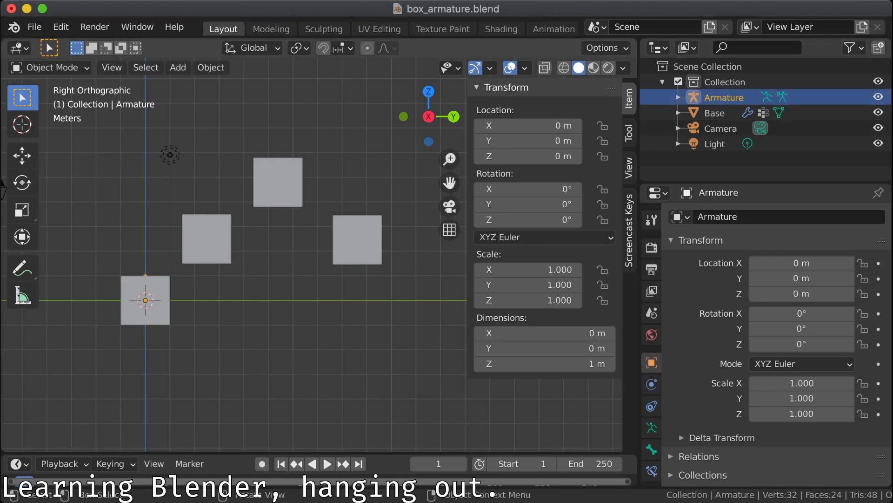
Step: Switch the armature in and out of Edit Mode and look through its object properties down to the display settings
key("Tab")
key("Tab")
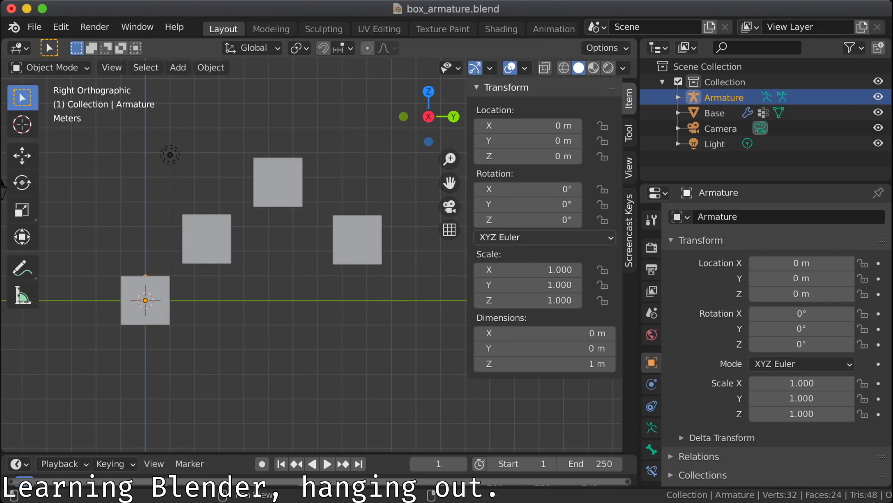
scroll(773, 326, "down", 4)
scroll(772, 344, "down", 1)
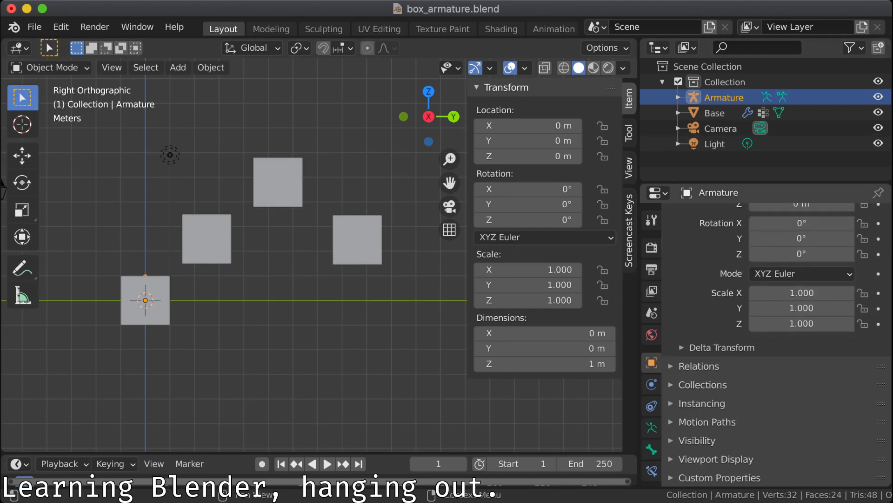
Step: Turn on In Front display for the armature and enter Edit Mode on it
left_click(716, 458)
left_click(697, 440)
scroll(772, 344, "down", 7)
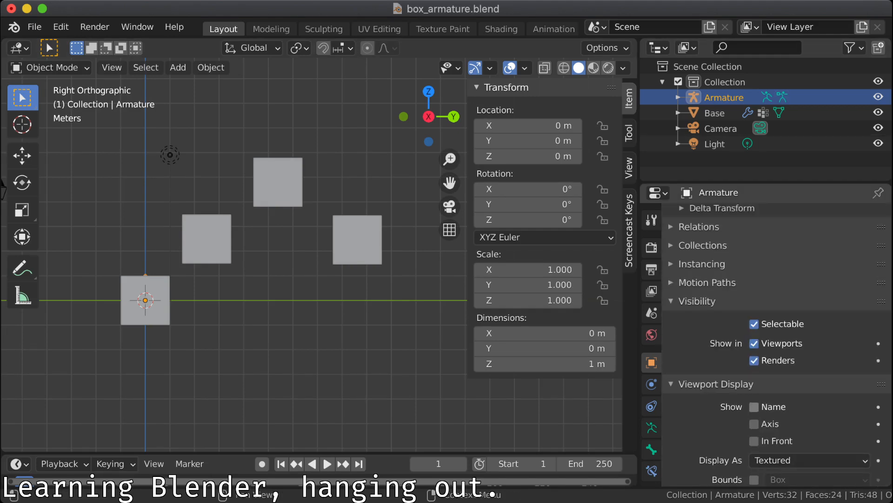
left_click(755, 441)
left_click(353, 344)
left_click(145, 289)
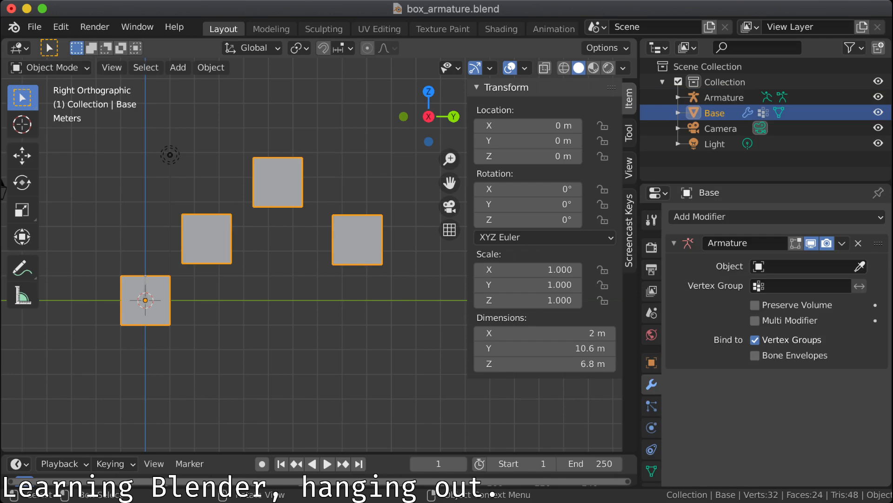
left_click(145, 289)
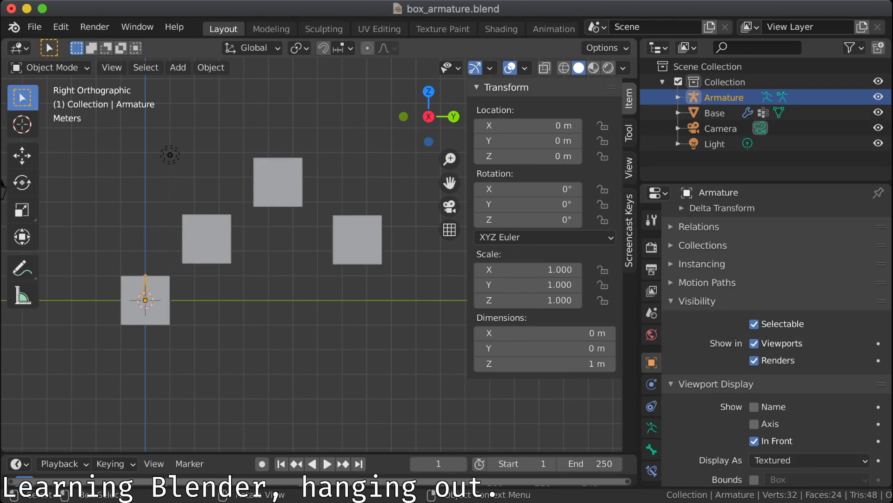
key("Tab")
Step: Try extruding three chained bones from the bone's tip through the centres of the other three boxes
key("e")
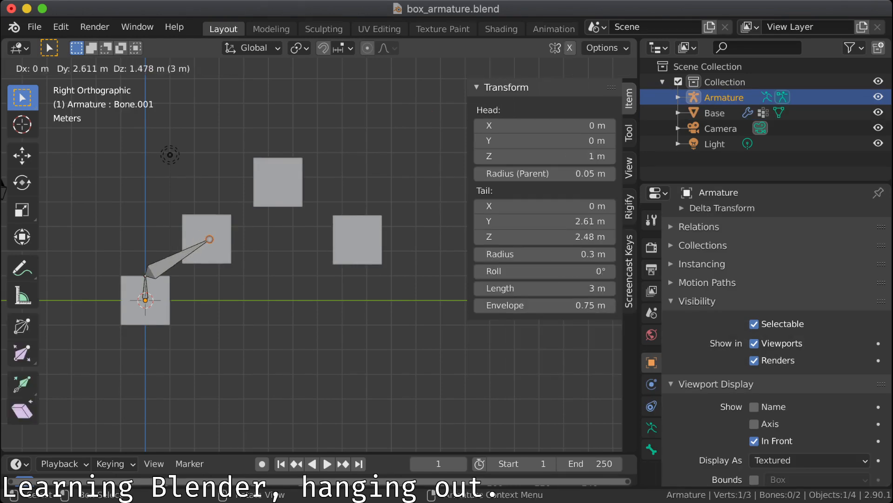
left_click(209, 239)
key("e")
left_click(277, 182)
key("e")
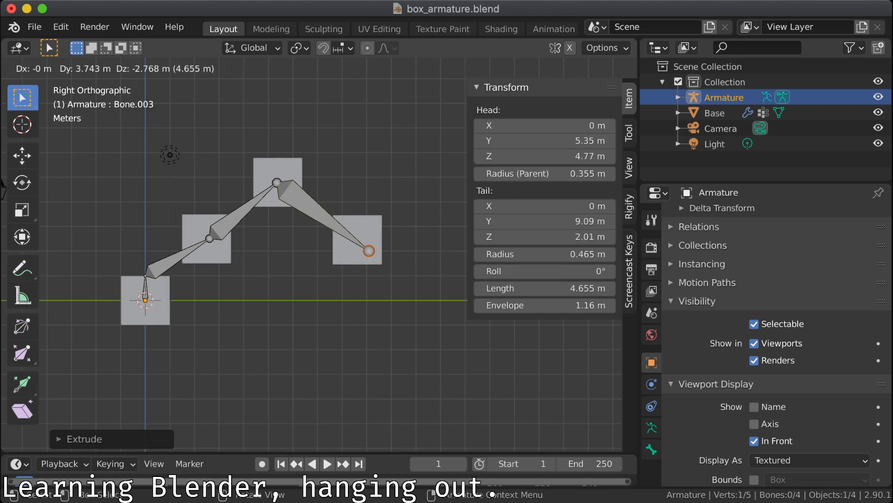
left_click(359, 240)
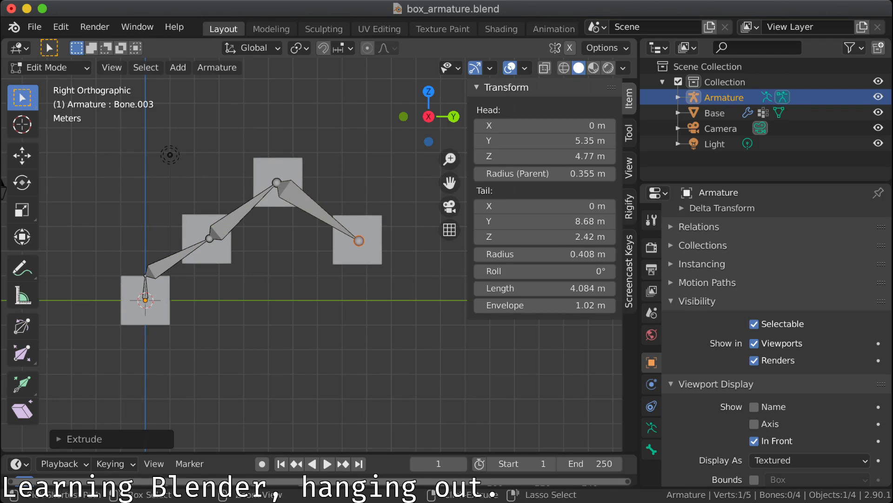
Step: Undo the three bone extrusions
key("ctrl+z")
key("ctrl+z")
key("ctrl+z")
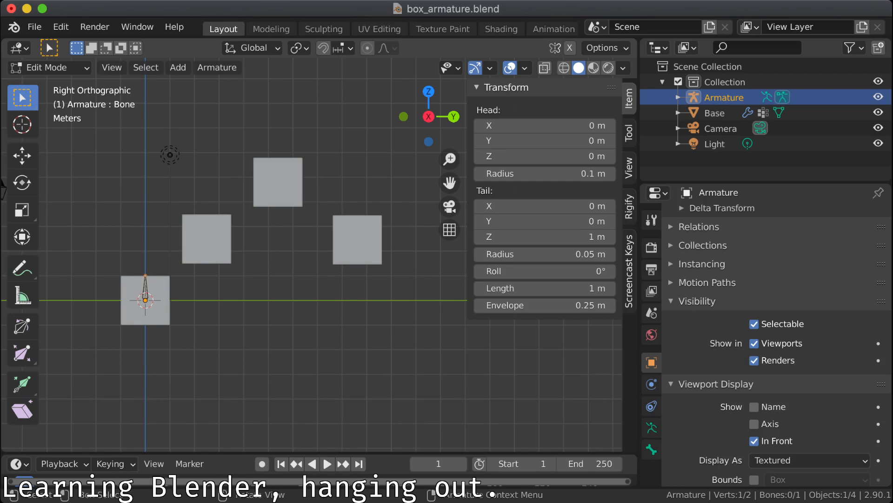
Step: Raise the bone's tip along the Z axis to about 2.23 m
key("g")
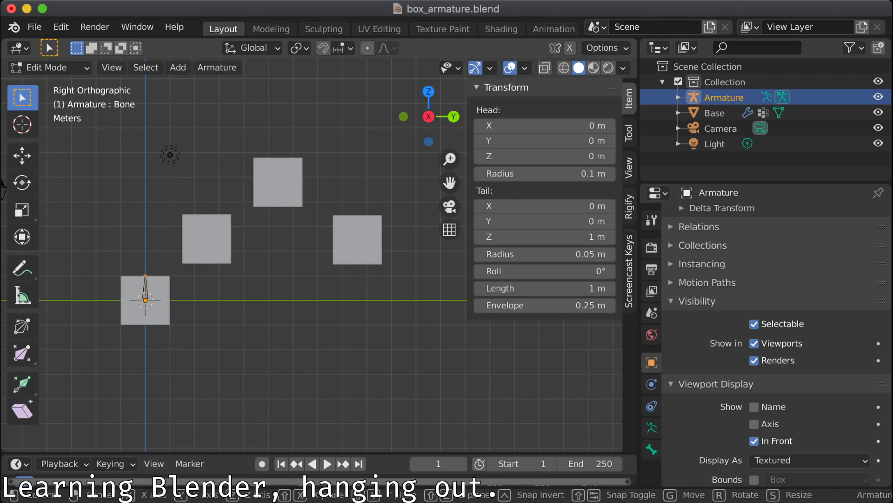
key("z")
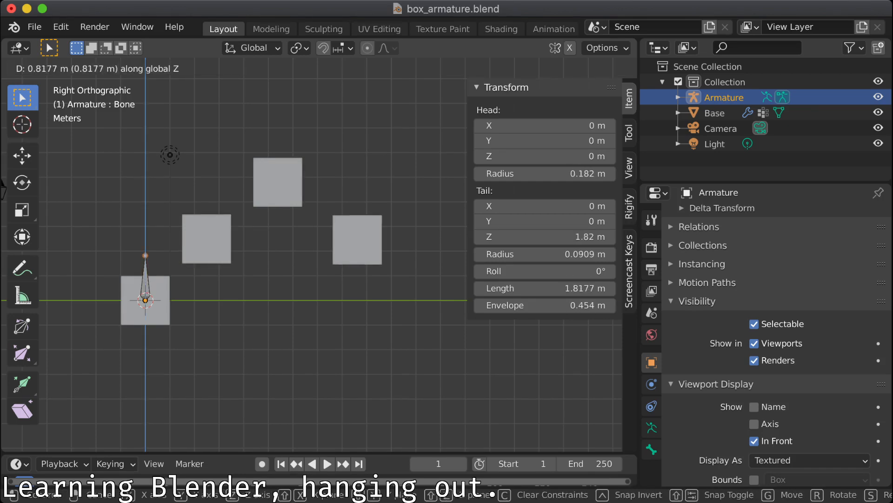
key("Return")
key("g")
key("z")
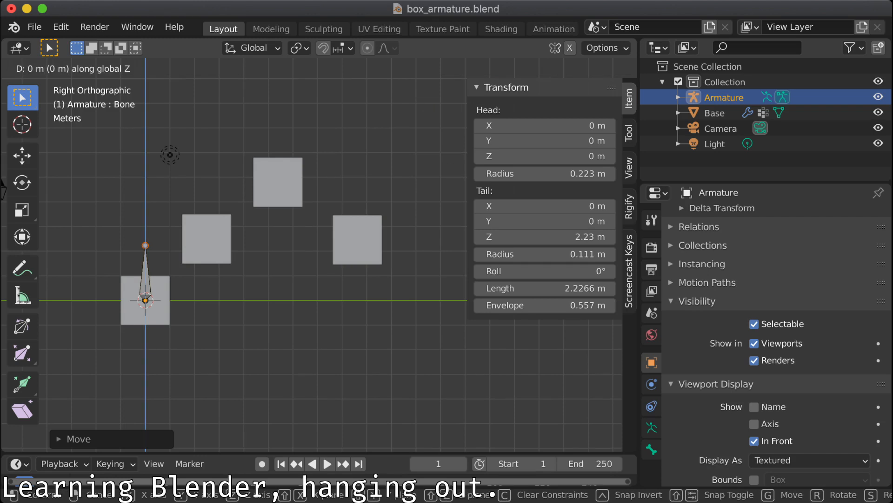
key("Escape")
Step: Move the whole bone down about 0.79 m along Z, and lower its tip to about Z 0.94 m within the box
key("g")
key("z")
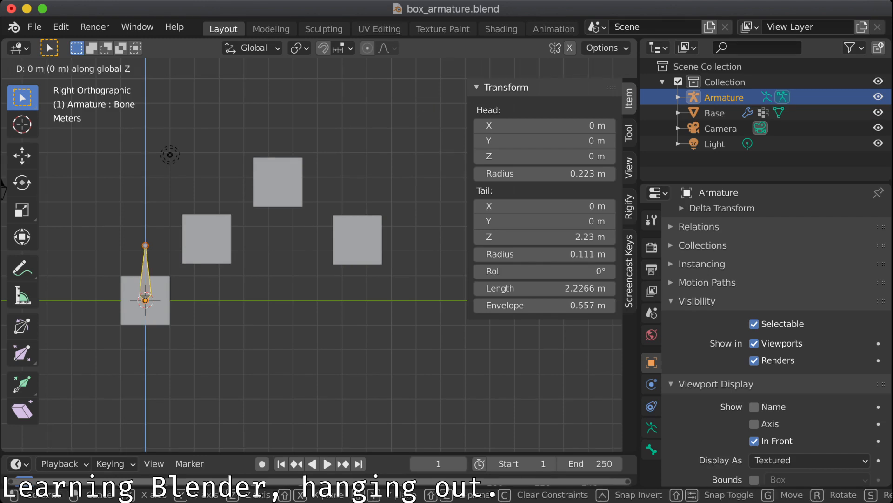
key("Return")
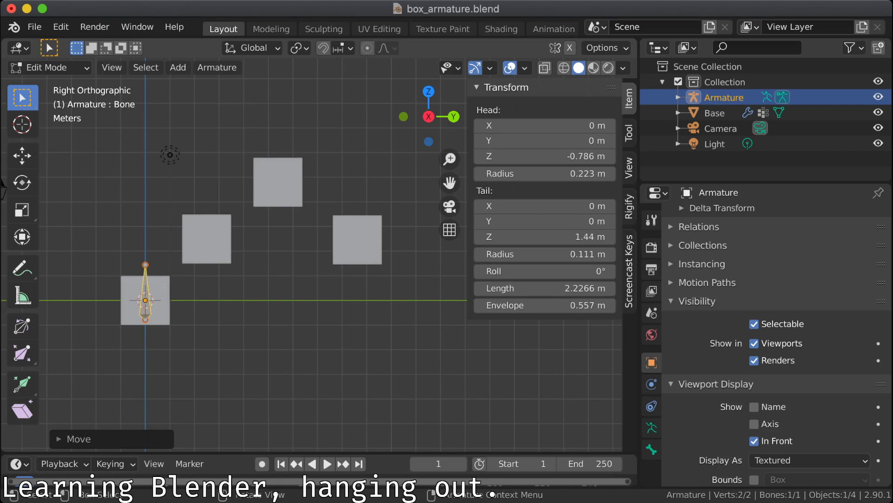
left_click_drag(166, 239, 140, 267)
key("g")
key("z")
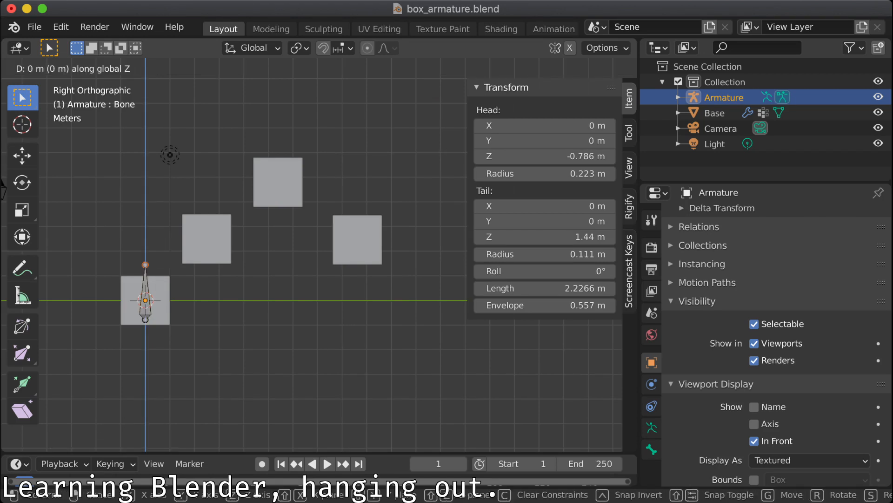
key("Return")
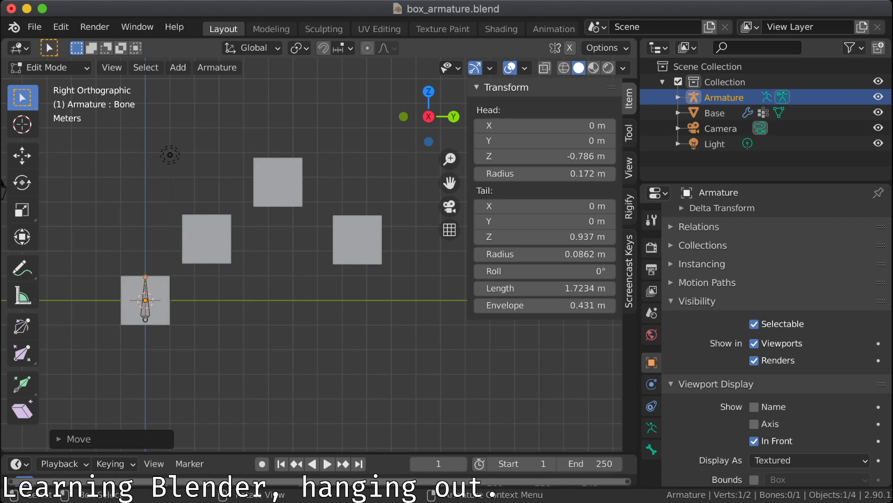
Step: Add another single bone to the armature at the 3D cursor and clear the all-bones selection
key("a")
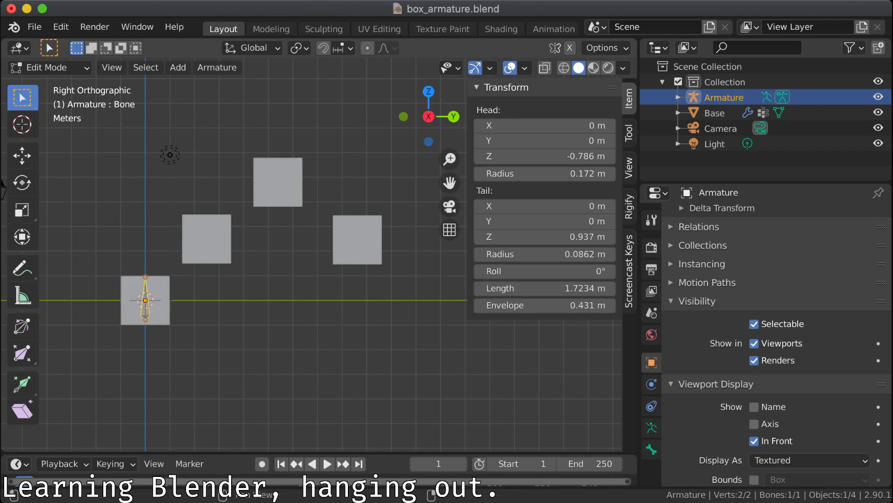
key("shift+a")
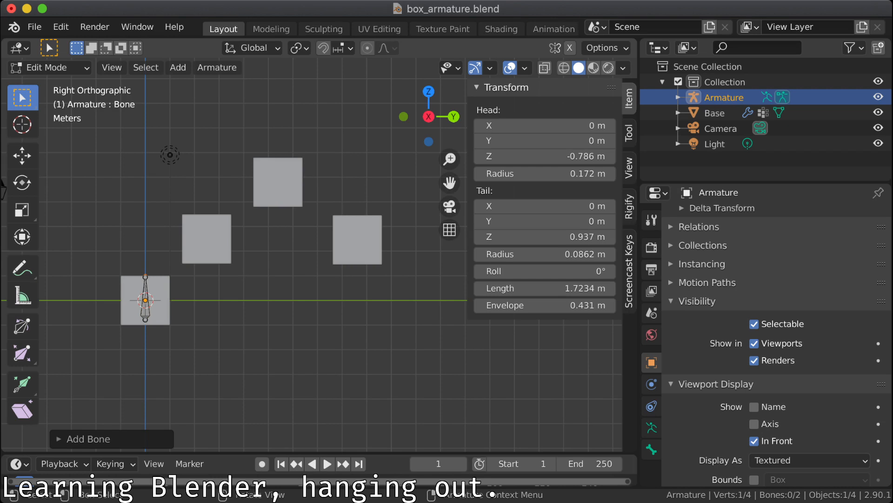
key("a")
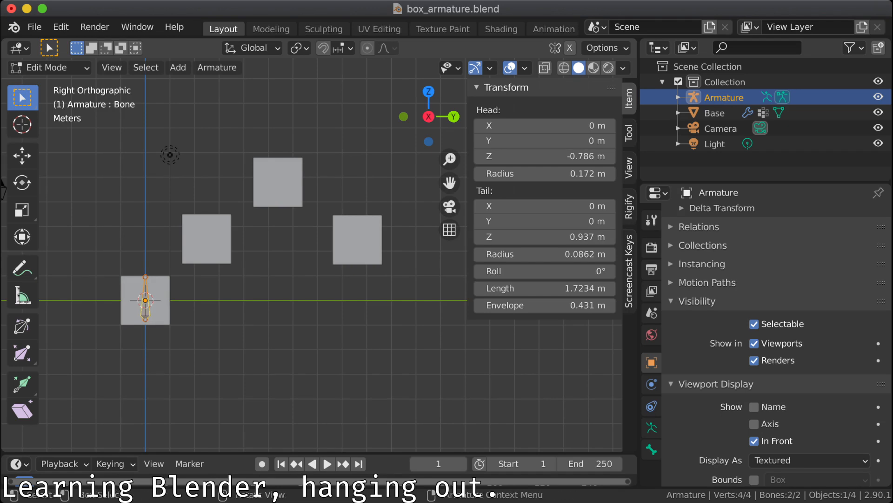
key("alt+a")
left_click(145, 311)
Step: Return to Object Mode and apply Rotation & Scale to the armature
key("Tab")
key("ctrl+a")
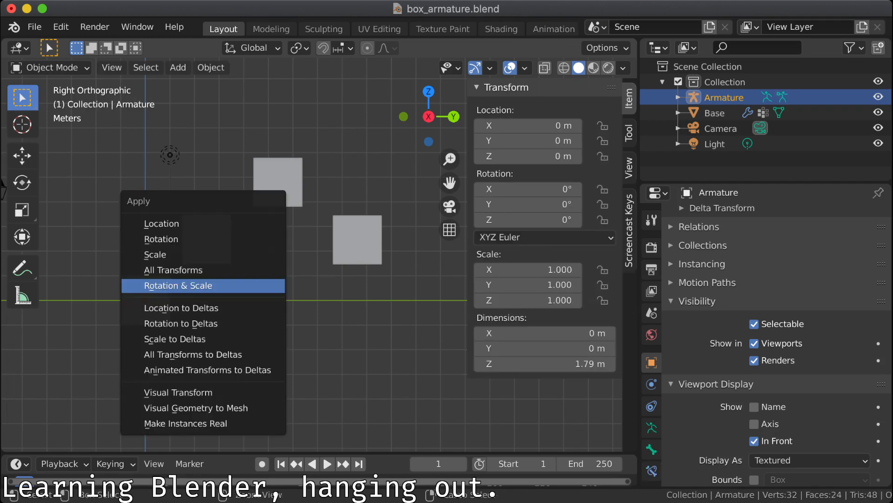
left_click(254, 285)
left_click(254, 286)
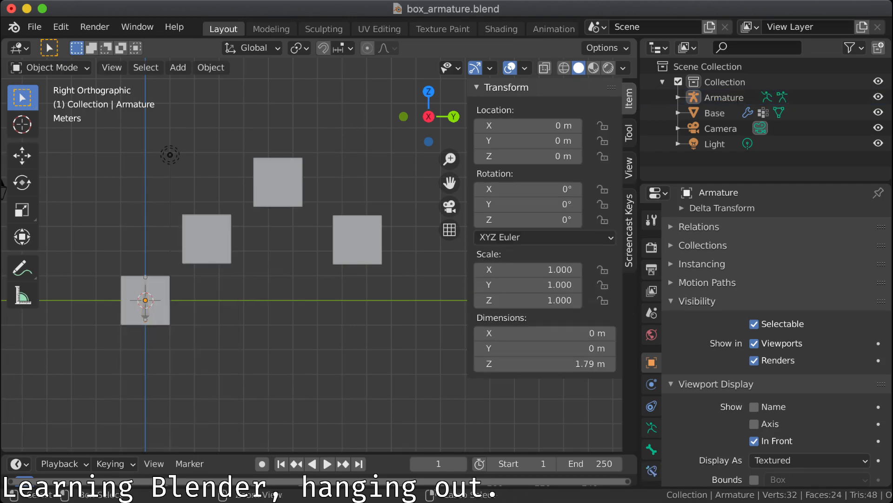
Step: Apply Rotation & Scale to all objects in the scene
key("a")
key("ctrl+a")
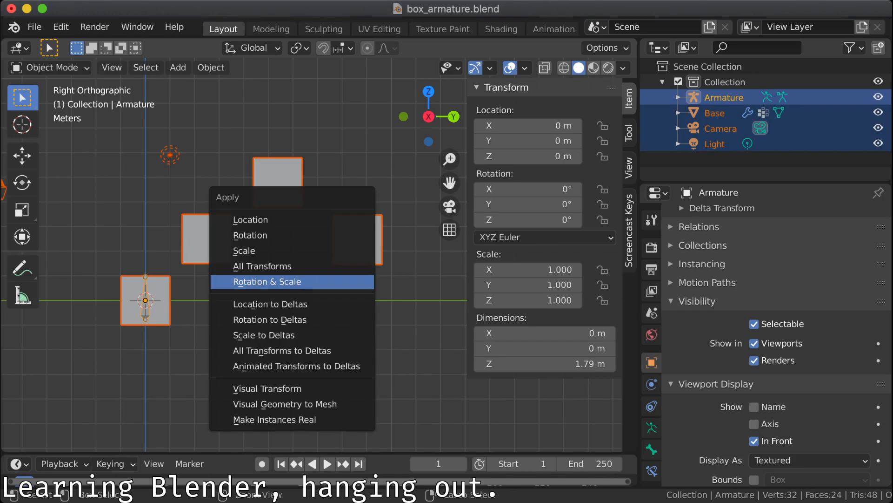
left_click(253, 283)
left_click(254, 285)
Step: In the armature's Edit Mode, extrude three chained bones from the base bone's tip to the outer corners of the second, third and fourth boxes
left_click(146, 308)
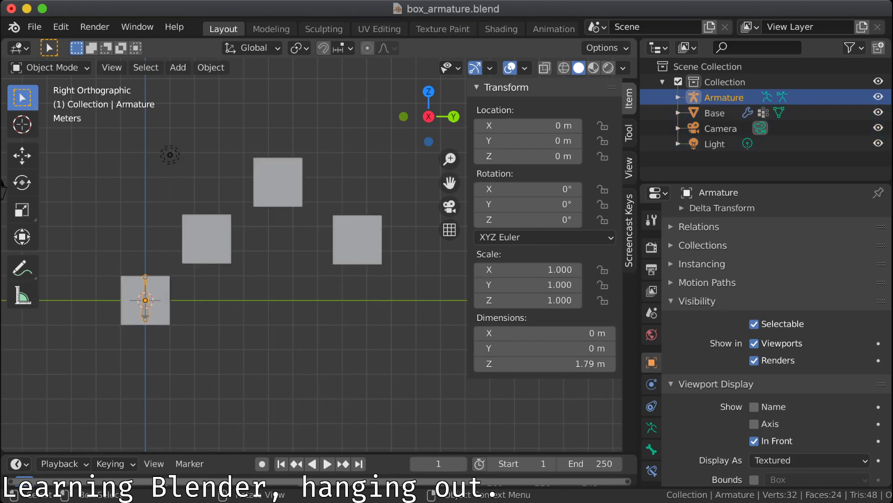
left_click(145, 307)
left_click(145, 307)
key("Tab")
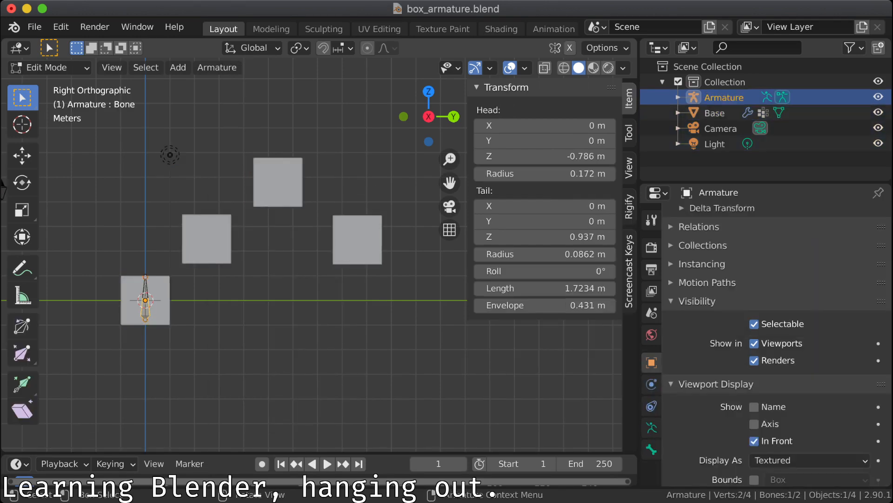
key("e")
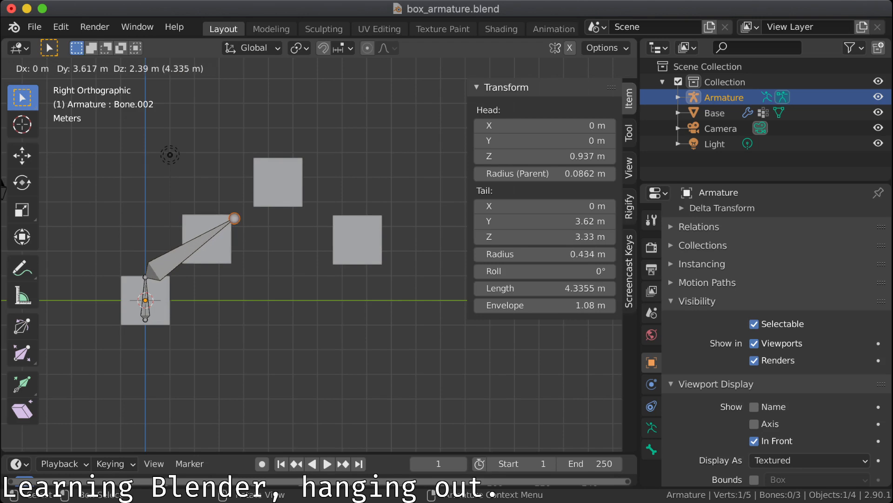
left_click(232, 219)
key("e")
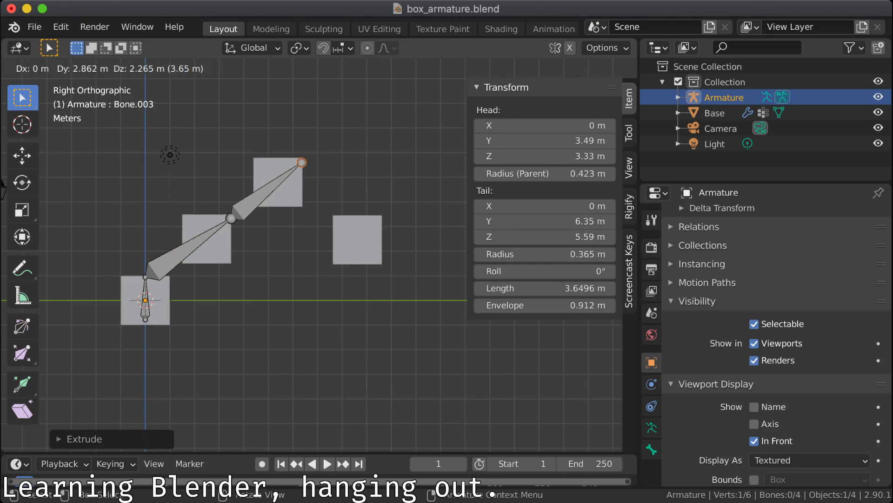
left_click(303, 157)
key("e")
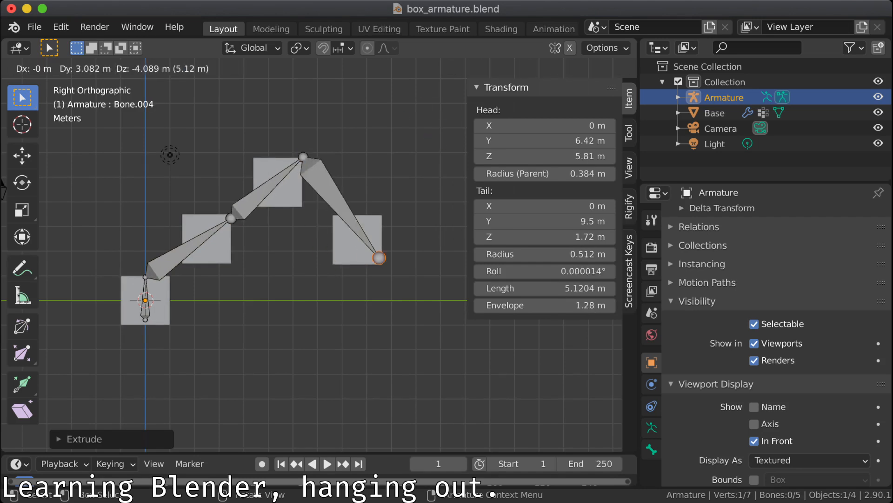
left_click(379, 261)
Step: Expand the armature's data in the scene hierarchy down to its bones and select the root bone named Bone
left_click(146, 310)
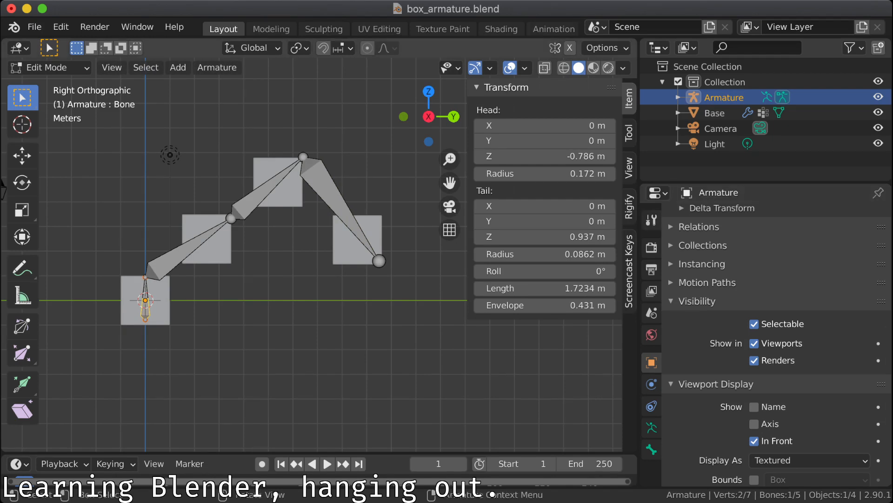
scroll(311, 254, "down", 1)
scroll(312, 255, "up", 2)
middle_click_drag(261, 254, 341, 263, "shift")
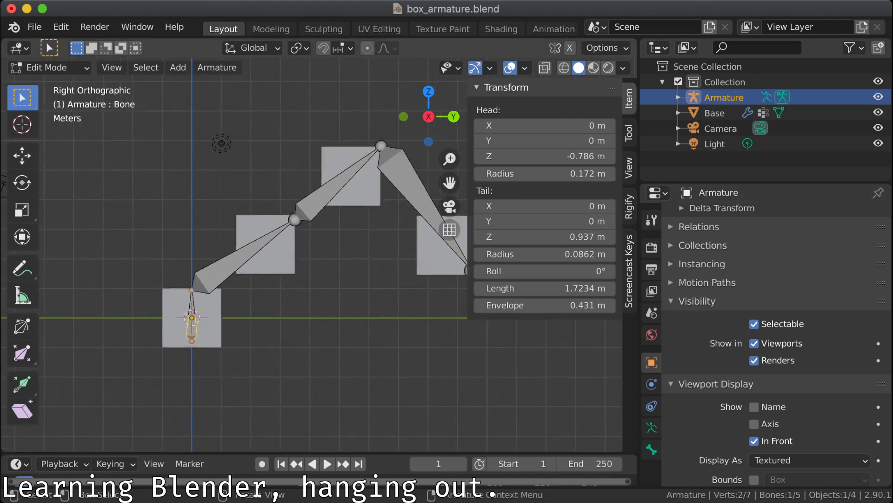
left_click(225, 266)
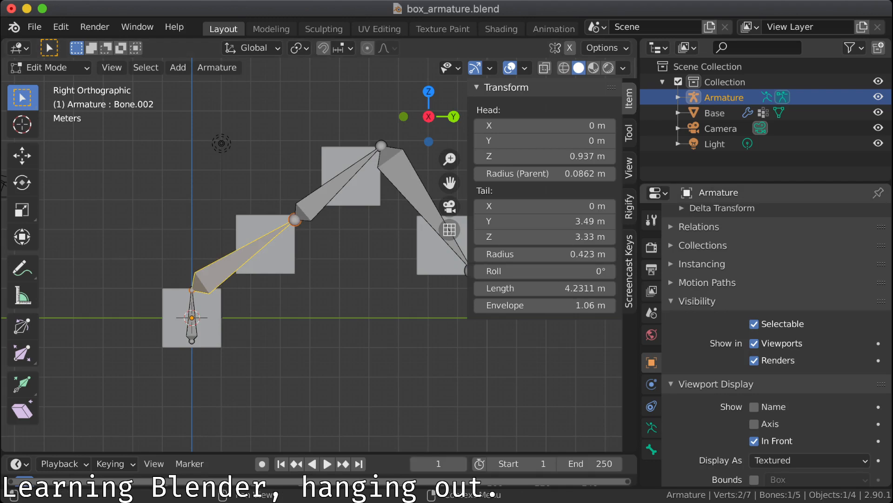
scroll(772, 326, "up", 5)
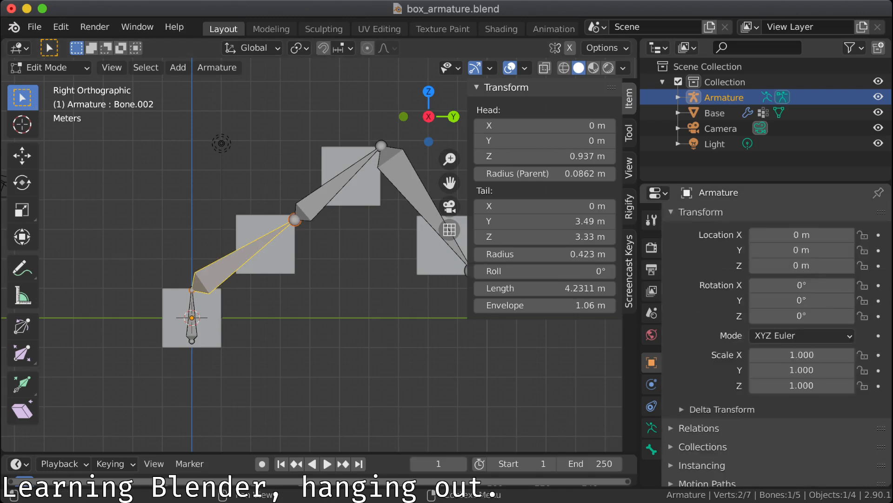
scroll(777, 348, "up", 2)
left_click(677, 97)
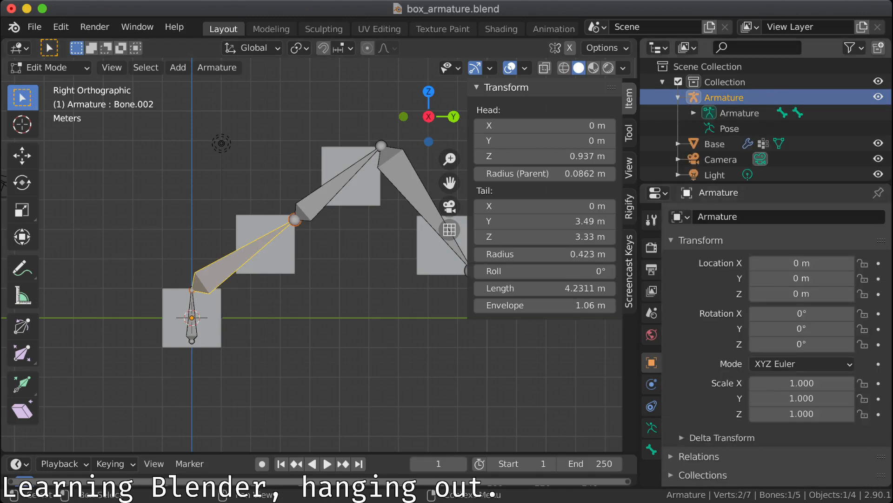
left_click(694, 113)
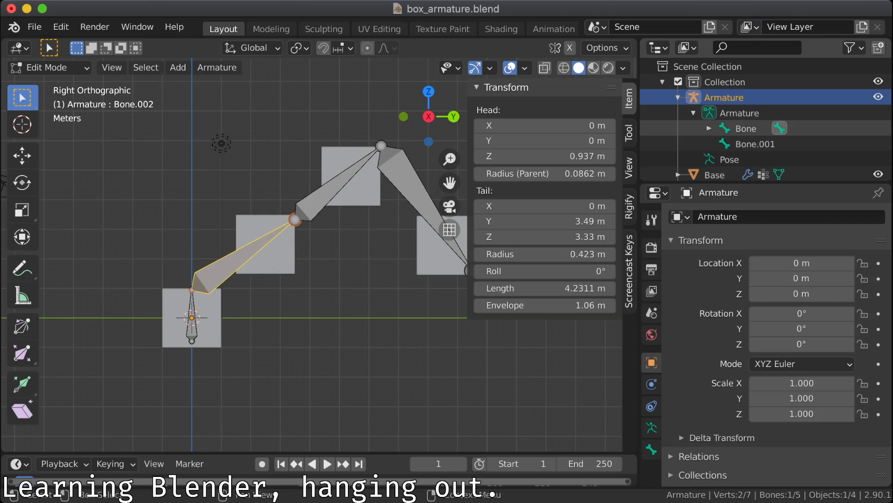
left_click(779, 128)
scroll(747, 128, "down", 1)
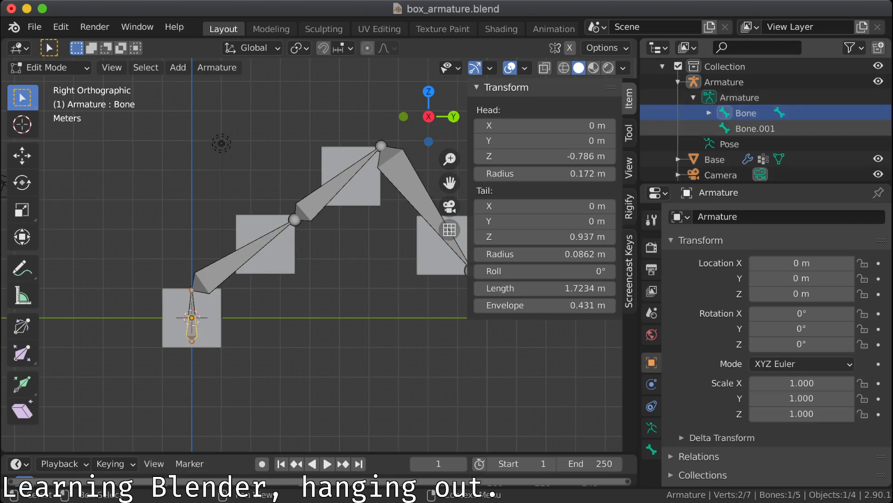
Step: Rename the root bone as Base
double_click(747, 113)
type("Bsae")
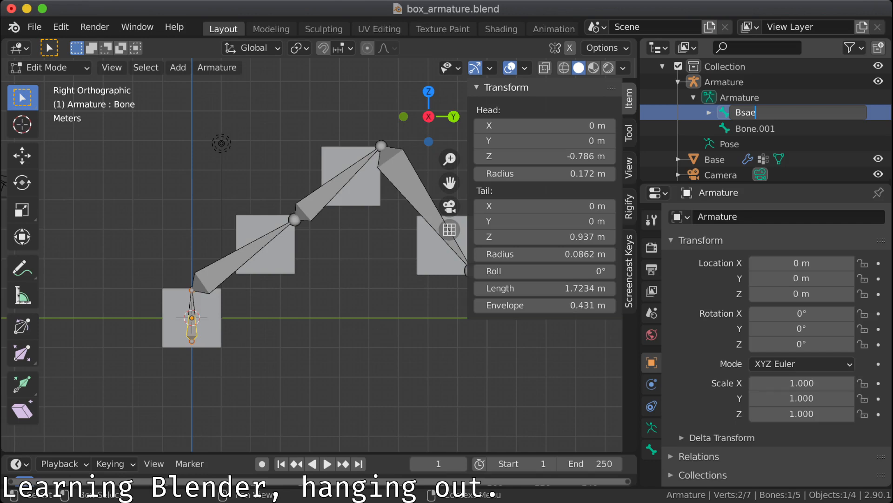
key("BackSpace")
key("BackSpace")
key("BackSpace")
type("ase")
key("Return")
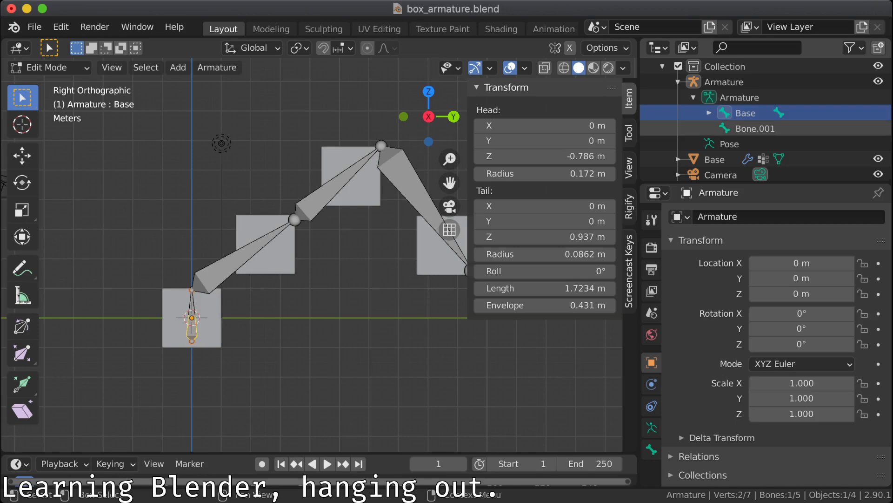
Step: Expand the Base mesh's vertex groups in the scene hierarchy and read the group names
left_click(678, 159)
scroll(689, 158, "down", 4)
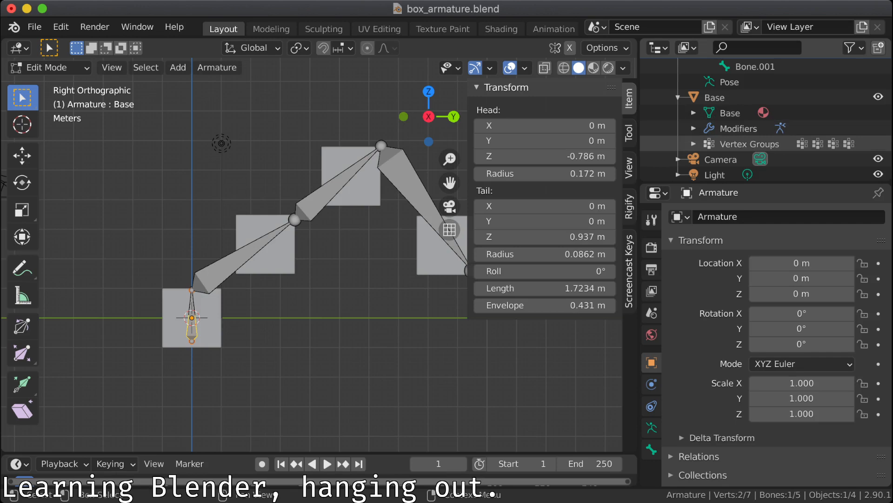
left_click(693, 144)
scroll(693, 144, "down", 3)
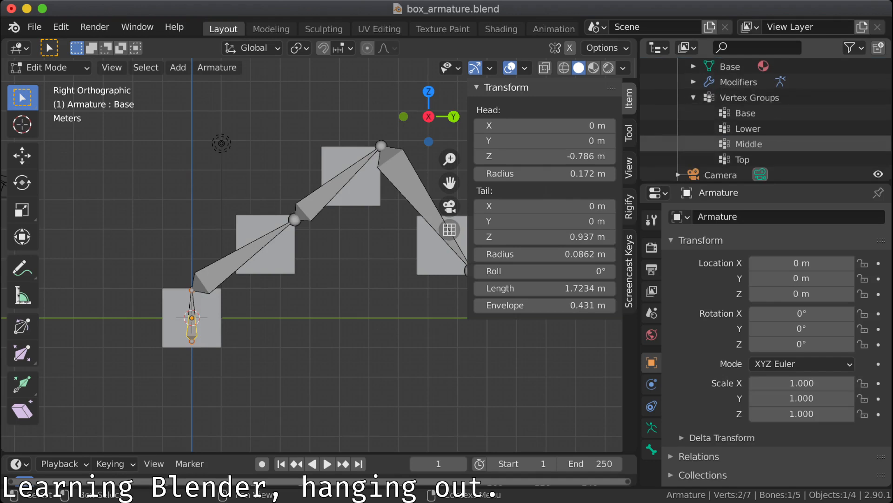
scroll(693, 144, "up", 7)
Step: Compare Bone.001 with the Base bone by selecting them alternately in the scene hierarchy
left_click(755, 144)
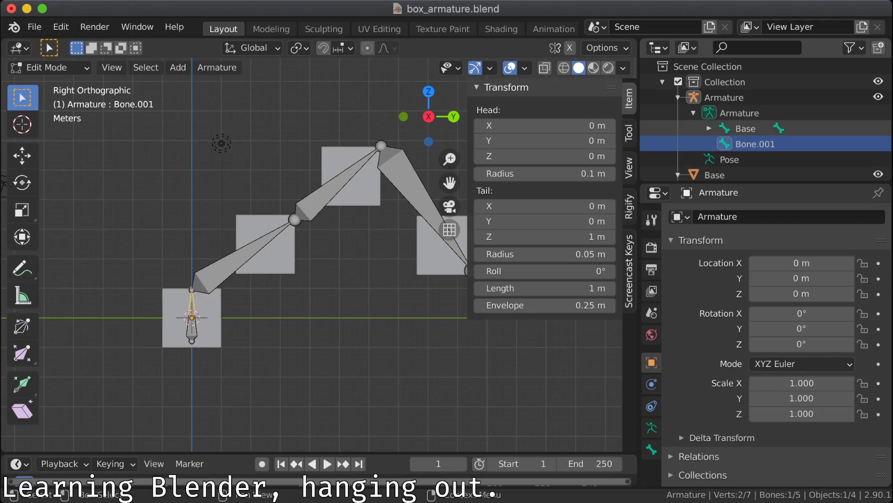
left_click(746, 128)
left_click(755, 144)
left_click(746, 129)
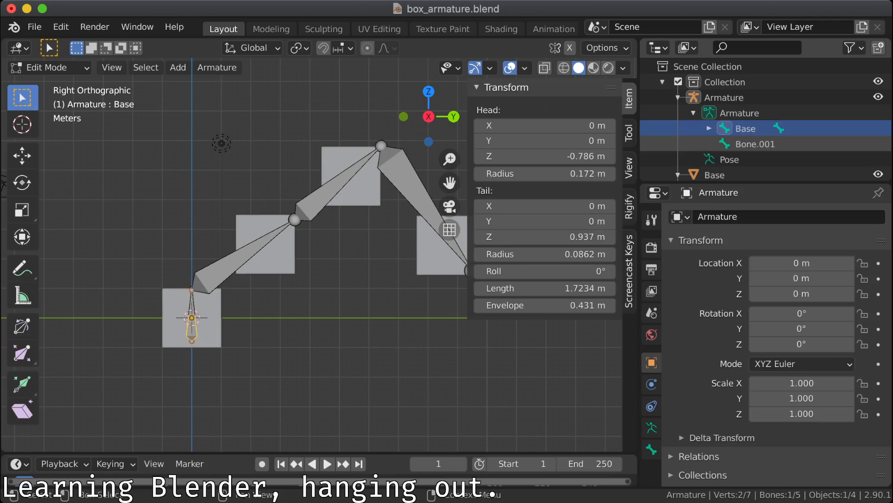
left_click(755, 143)
left_click(746, 128)
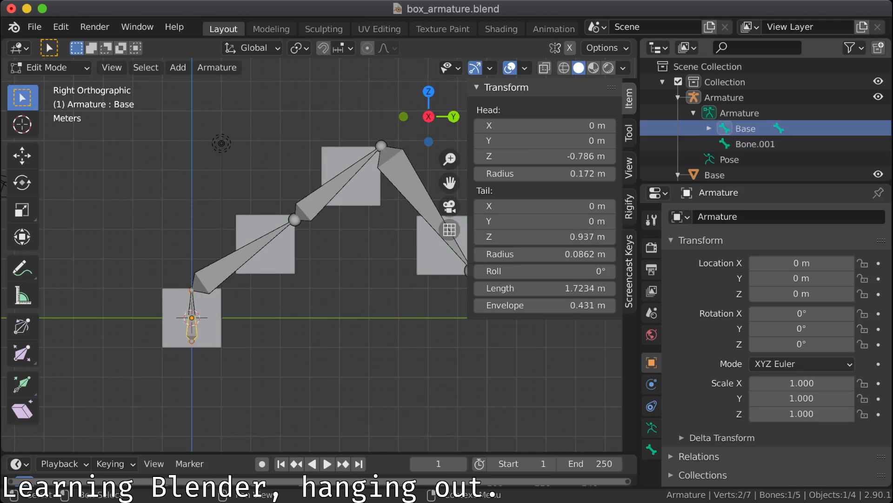
Step: Expand the chain under the Base bone down to Bone.004 and inspect where Bone.001 sits in the first box
left_click(709, 129)
scroll(709, 128, "down", 1)
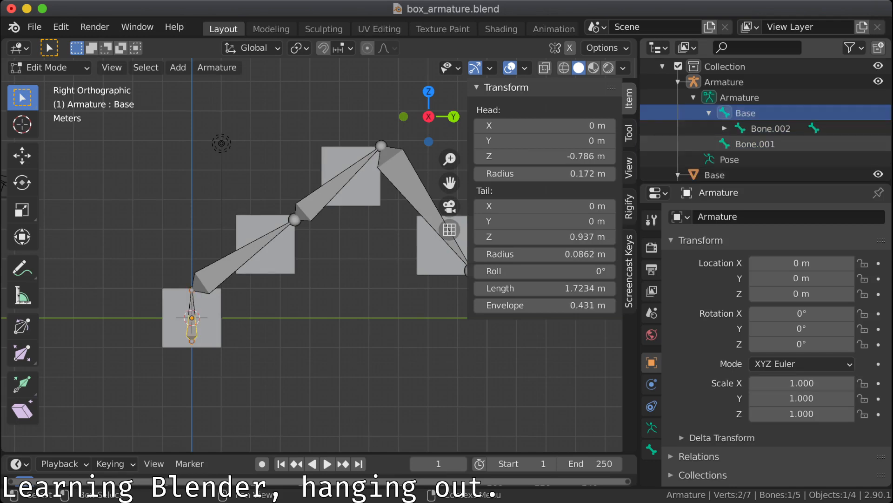
scroll(312, 255, "up", 4)
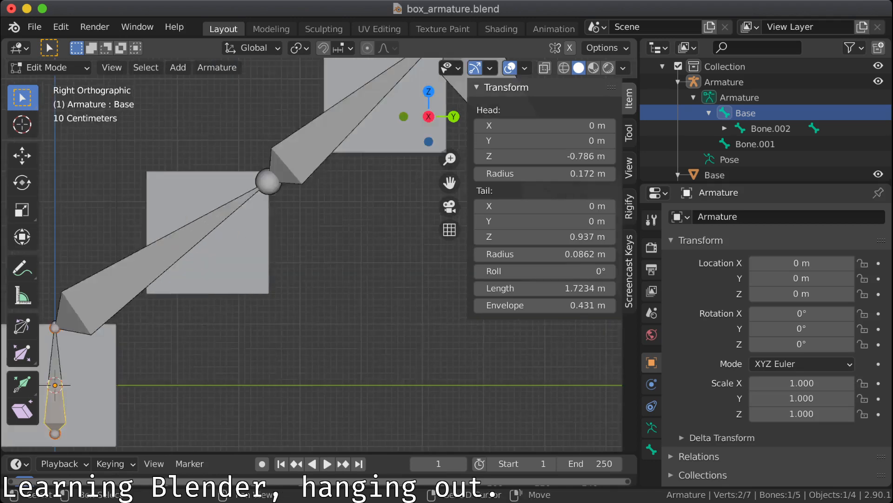
middle_click_drag(279, 279, 380, 211, "shift")
left_click(755, 144)
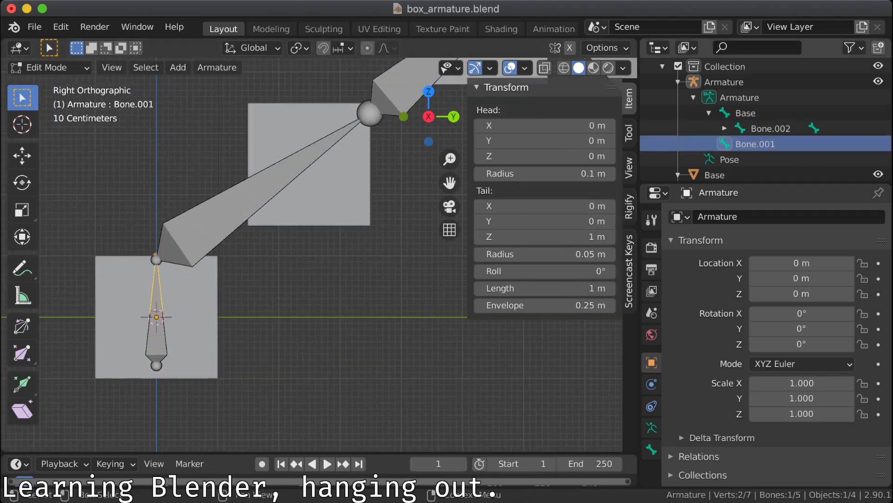
left_click(724, 129)
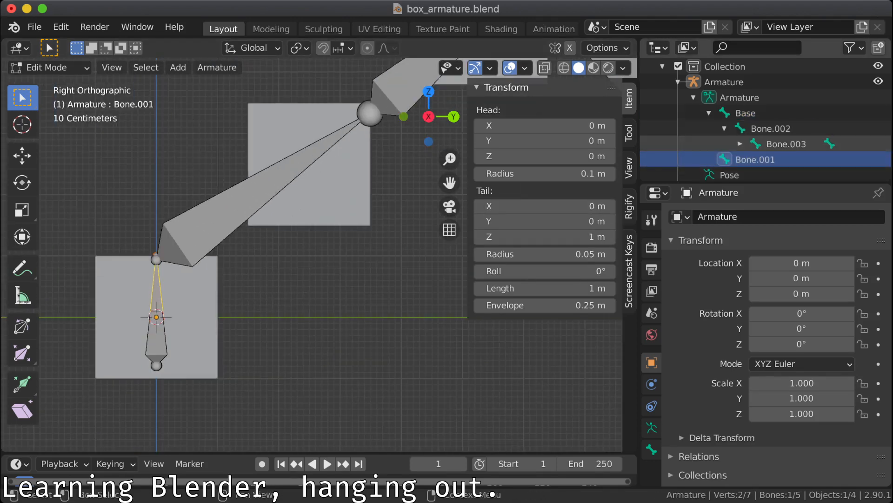
left_click(740, 144)
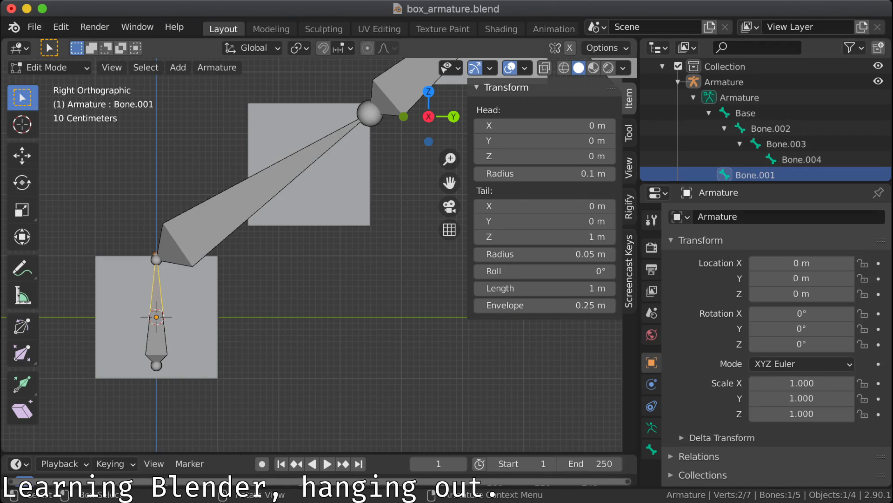
Step: Frame the whole armature and select its three chained bones in turn, from the last back to the second, to identify each one
key("Home")
left_click(346, 182)
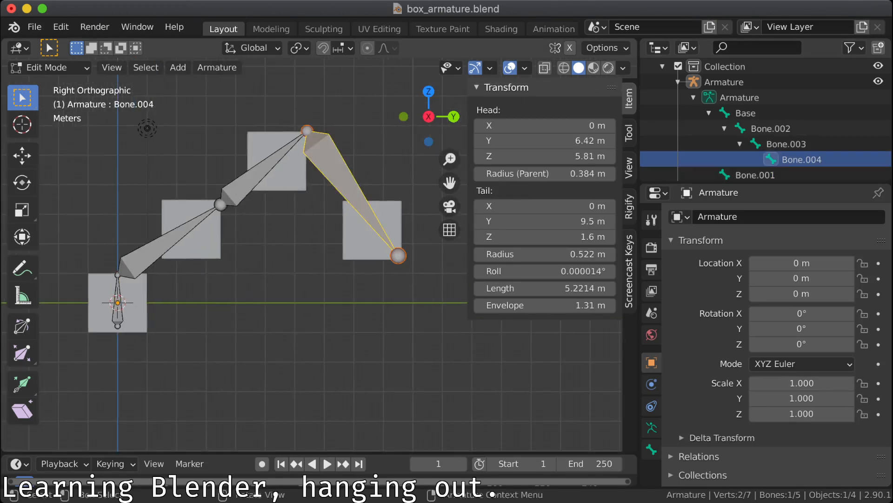
left_click(256, 175)
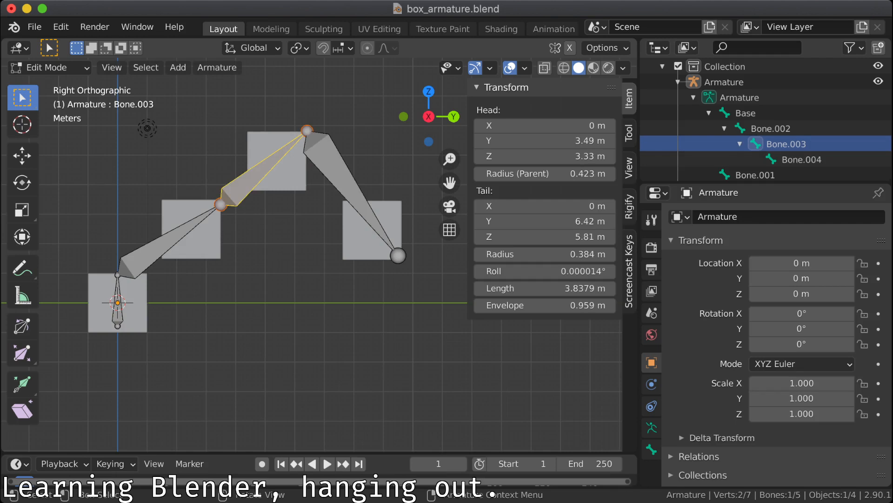
left_click(158, 246)
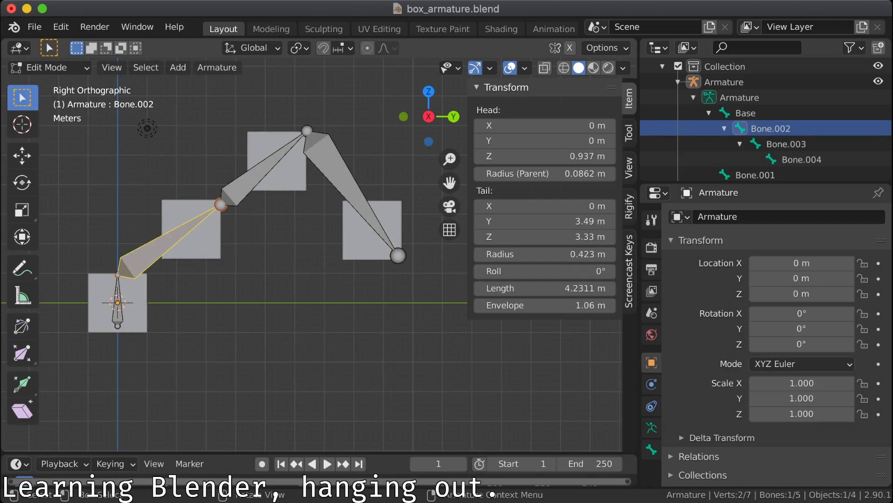
Step: Delete the stray unparented bone Bone.001 inside the first box
left_click(755, 175)
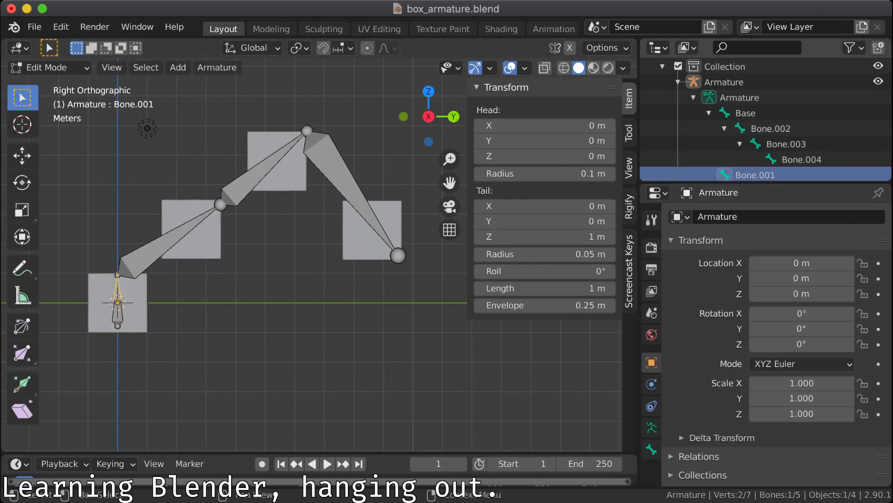
right_click(755, 176)
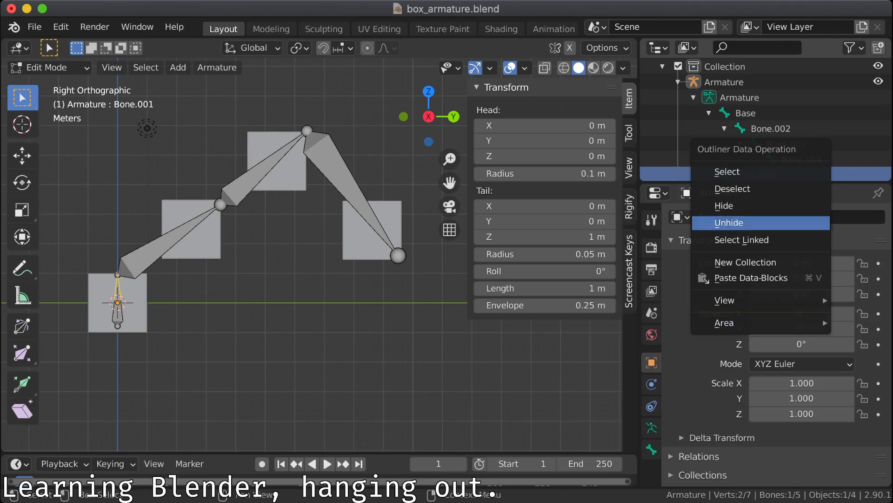
key("x")
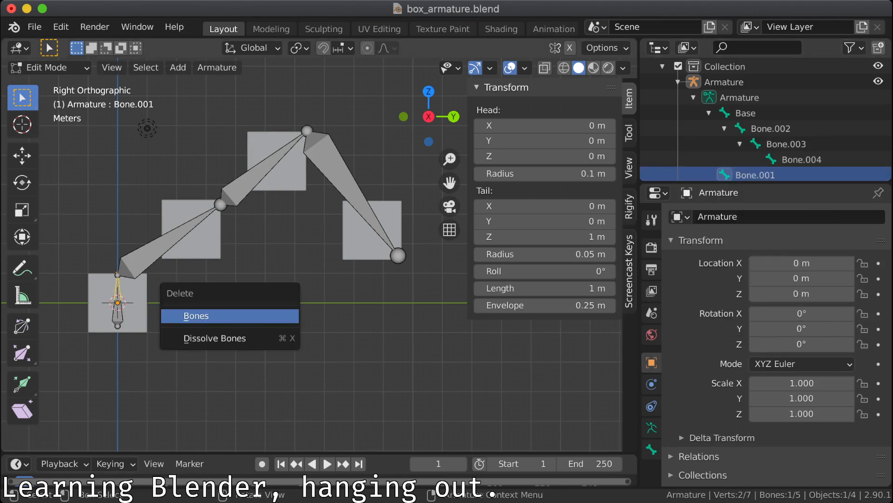
key("Return")
Step: Check the mesh's vertex group names and rename Bone.002, the second bone in the chain, as Lower
left_click(170, 241)
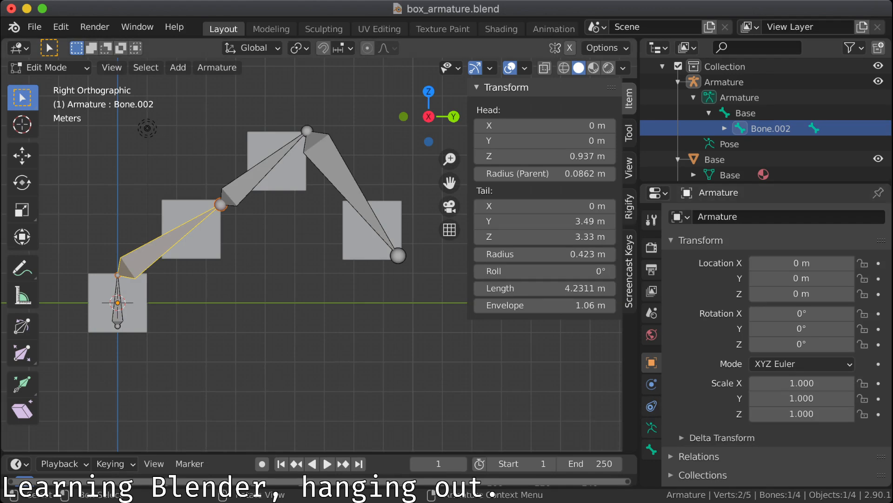
scroll(768, 159, "down", 3)
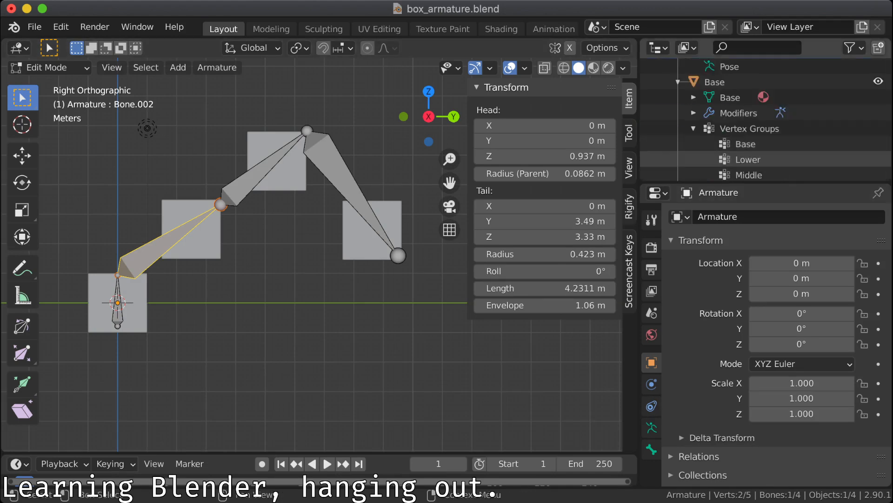
scroll(768, 159, "up", 3)
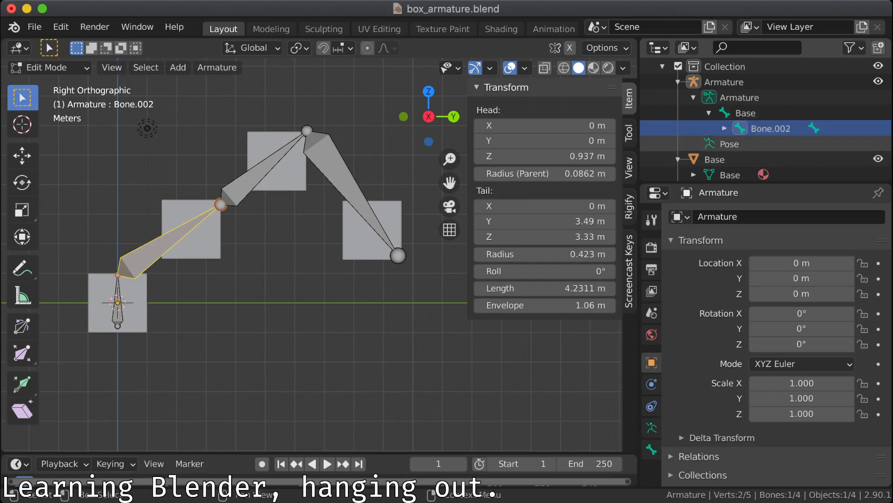
scroll(768, 160, "down", 4)
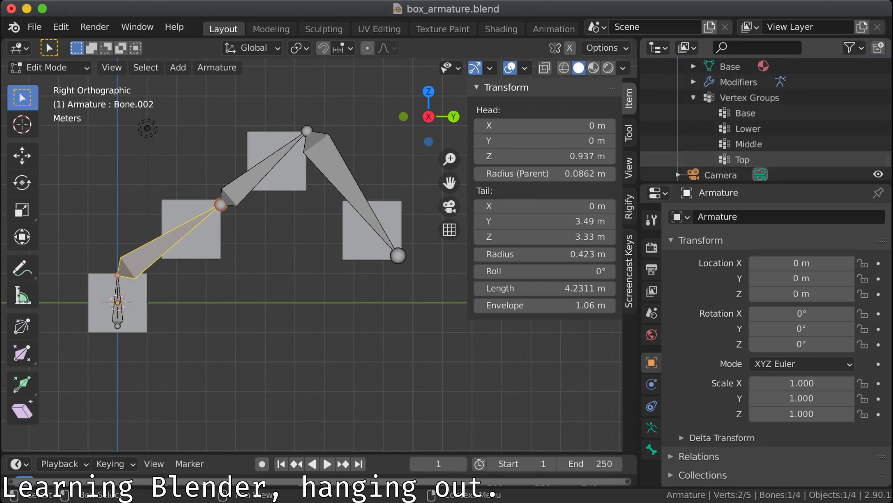
scroll(767, 159, "up", 4)
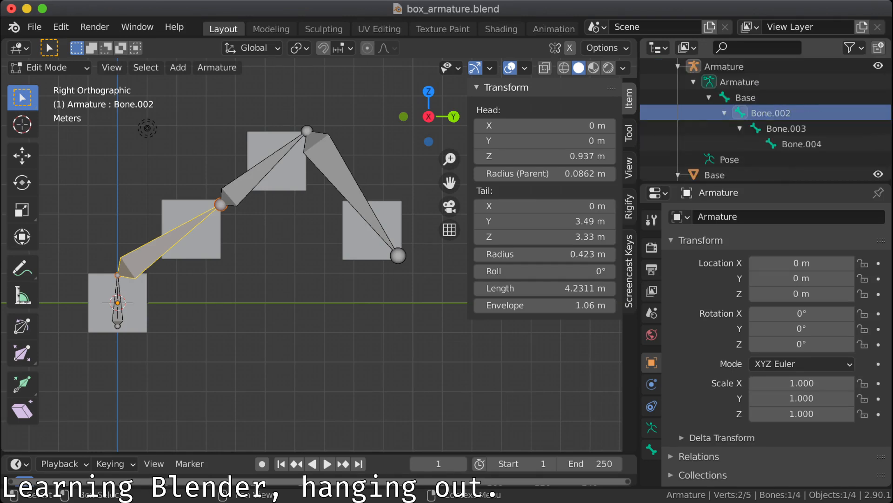
double_click(770, 113)
type("Lower")
key("Return")
Step: Rename Bone.003 as Middle and Bone.004 as Top
double_click(786, 129)
type("Middle")
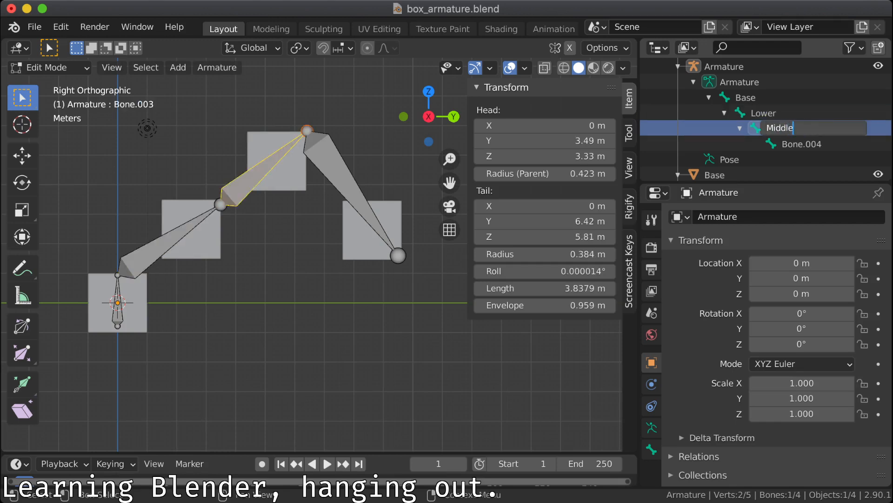
key("Return")
double_click(795, 144)
type("Top")
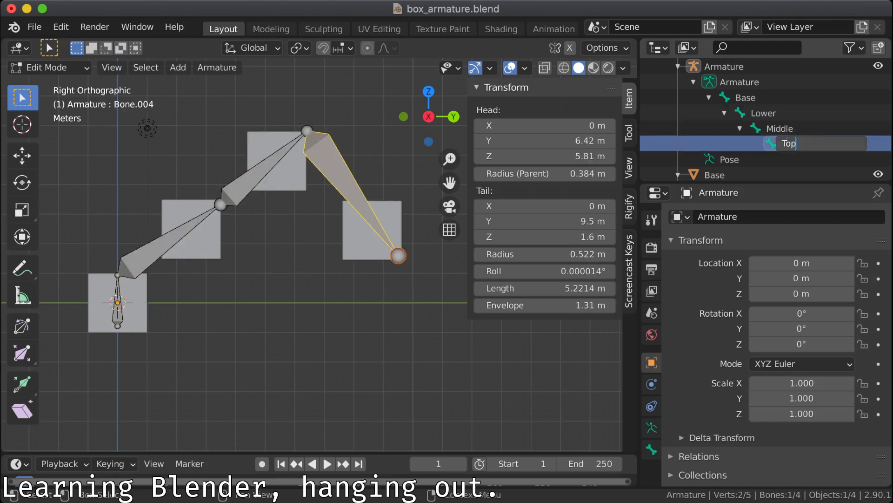
key("Return")
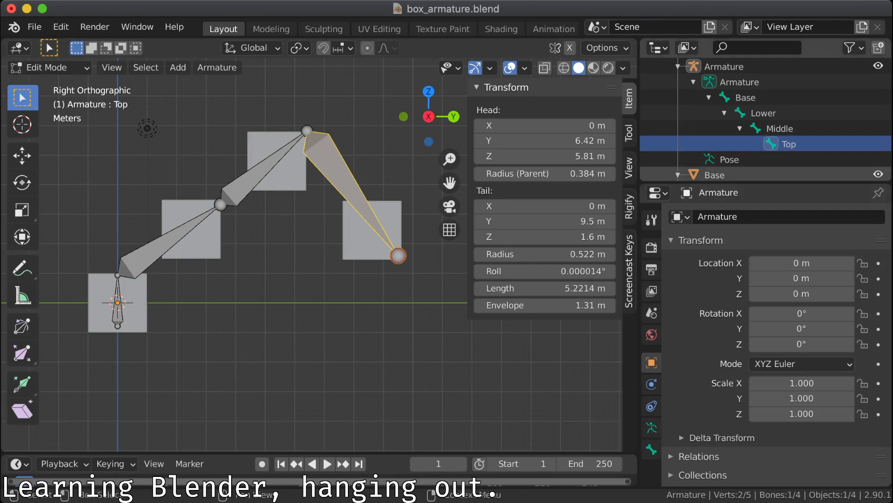
Step: Collapse the armature's branch in the scene hierarchy, switch to Object Mode and select the armature
left_click(724, 66)
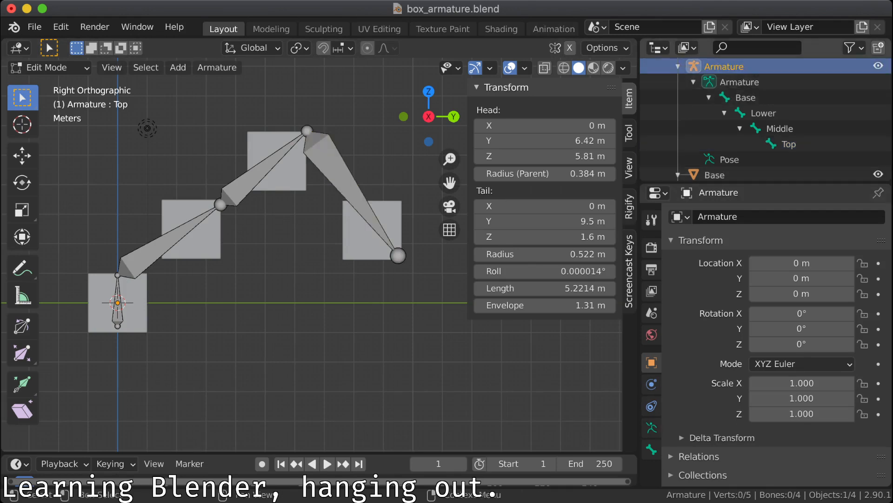
left_click(678, 66)
left_click(715, 82)
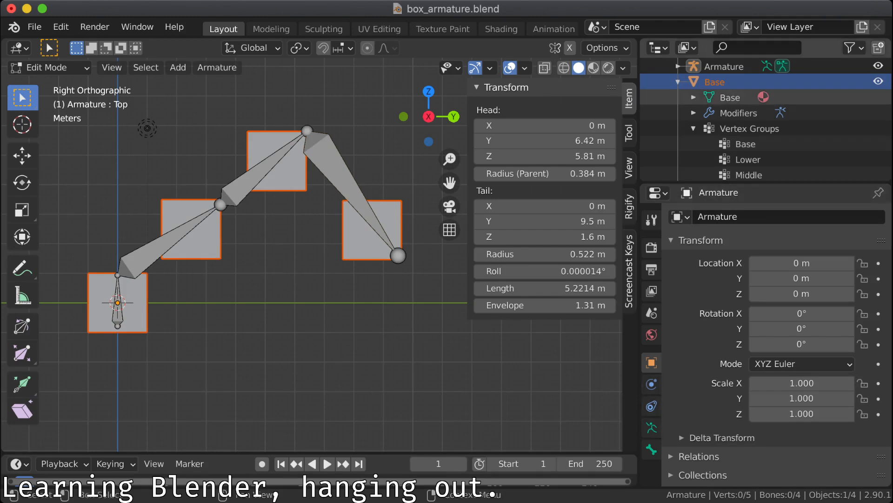
left_click(47, 67)
left_click(53, 86)
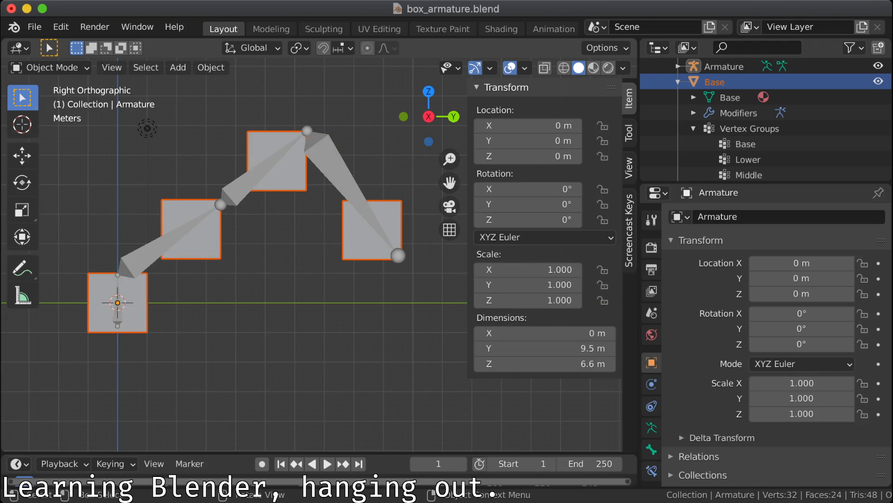
left_click(335, 167)
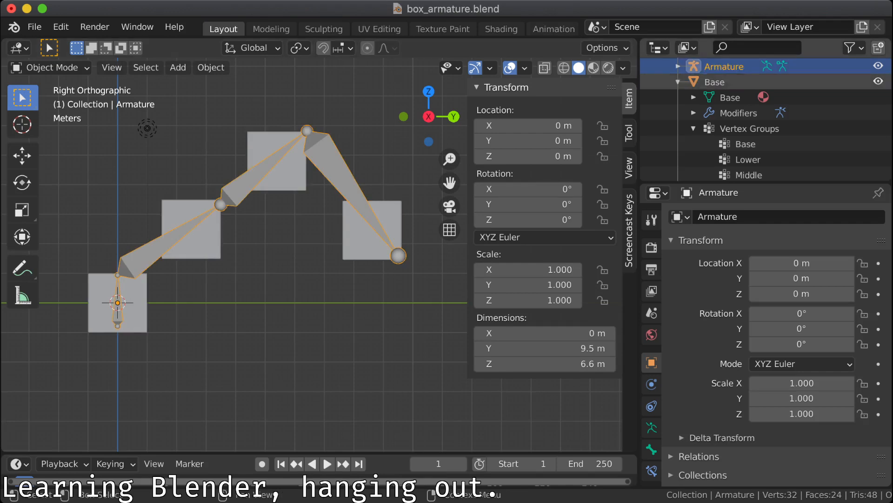
Step: Set Armature as the target object of the Base mesh's Armature modifier
left_click(714, 82)
left_click(809, 266)
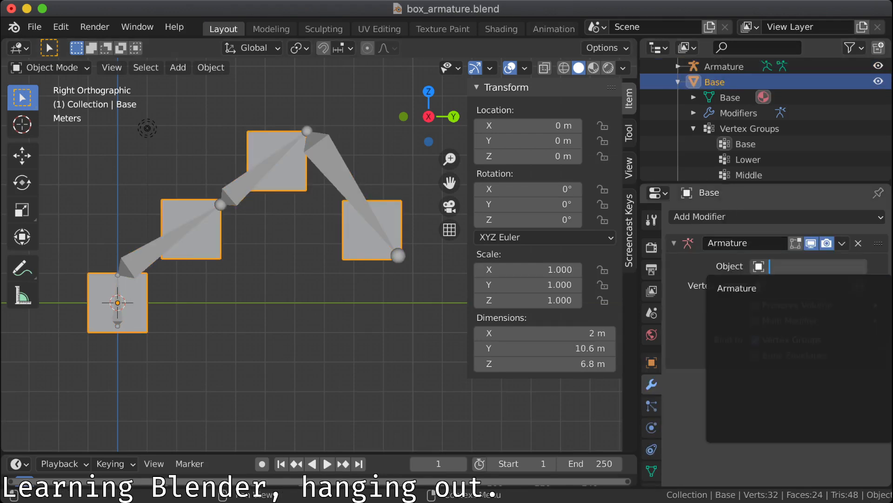
left_click(737, 288)
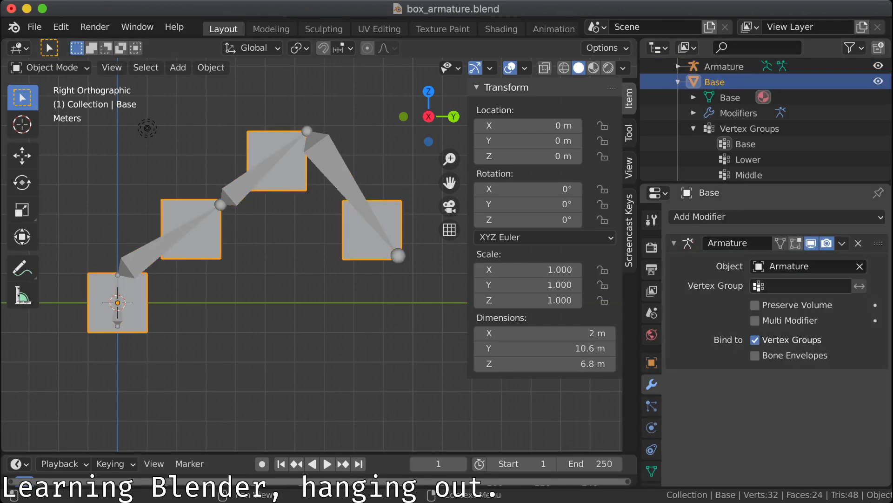
left_click(801, 286)
key("Escape")
Step: Apply the Armature modifier on the Base mesh
left_click(674, 243)
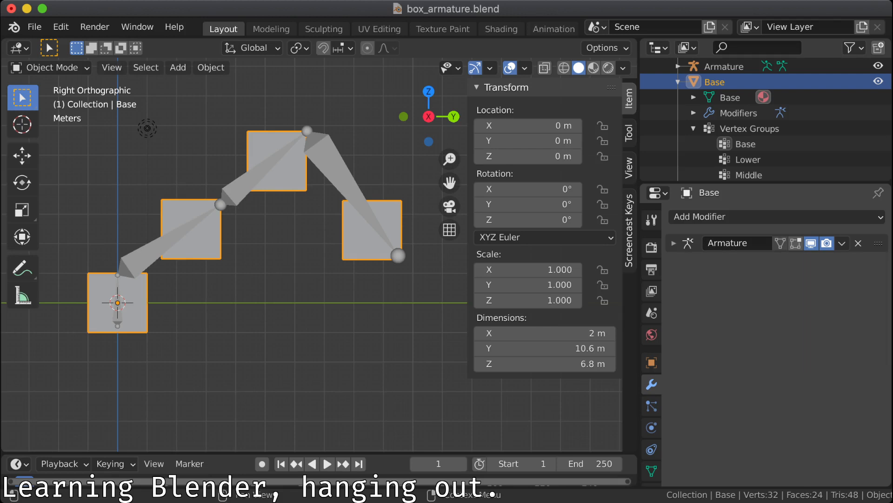
left_click(673, 242)
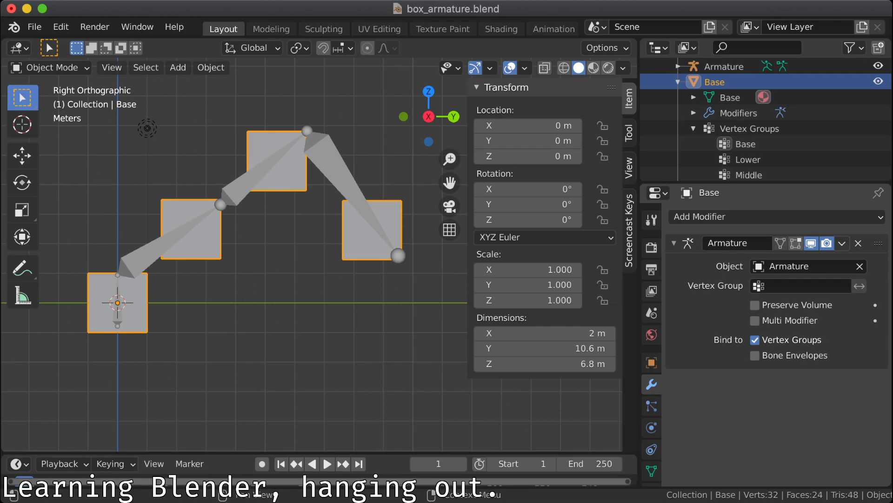
left_click(842, 242)
left_click(761, 261)
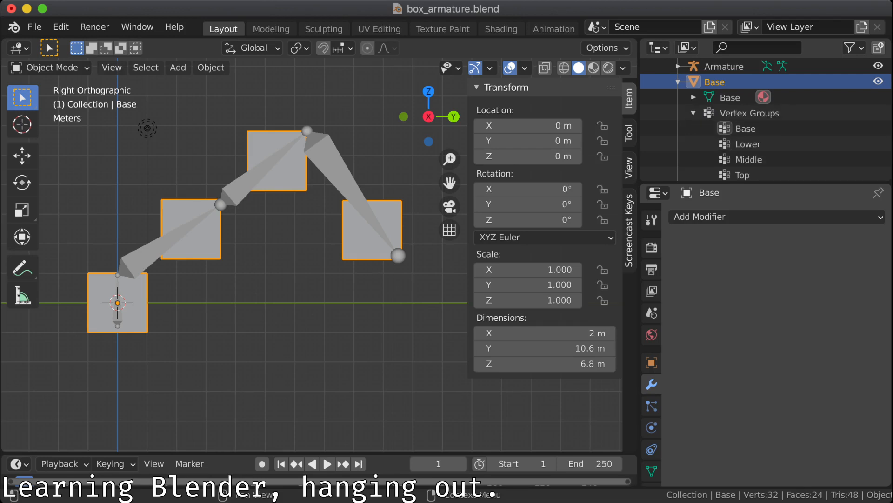
Step: Expand the armature's data in the scene hierarchy down to the Lower bone and deselect the Base mesh
scroll(768, 159, "up", 2)
left_click(678, 98)
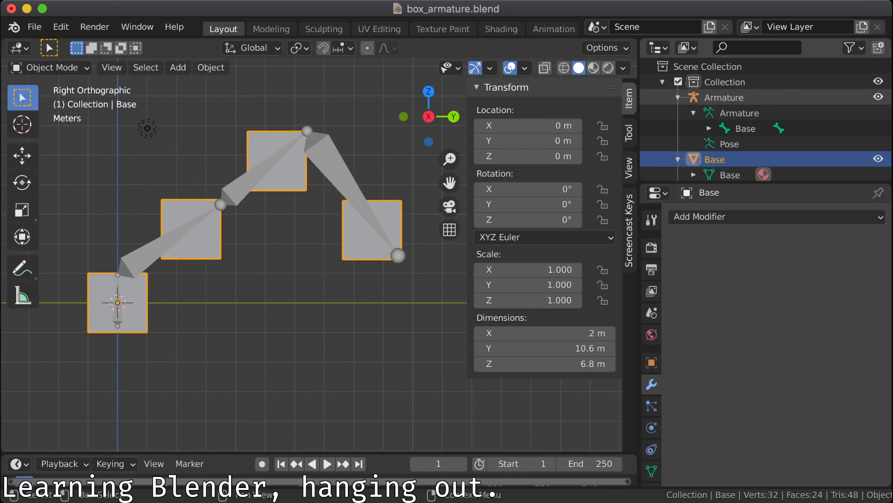
left_click(708, 129)
left_click(326, 280)
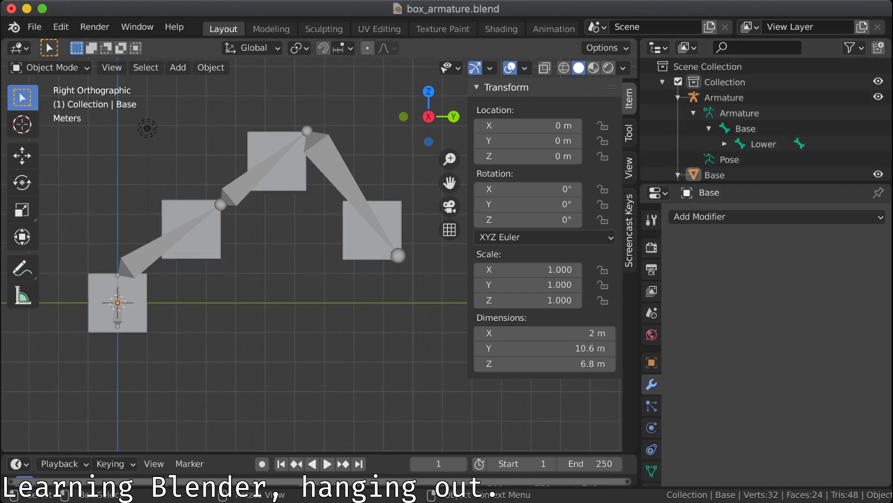
left_click(342, 172)
left_click(358, 233)
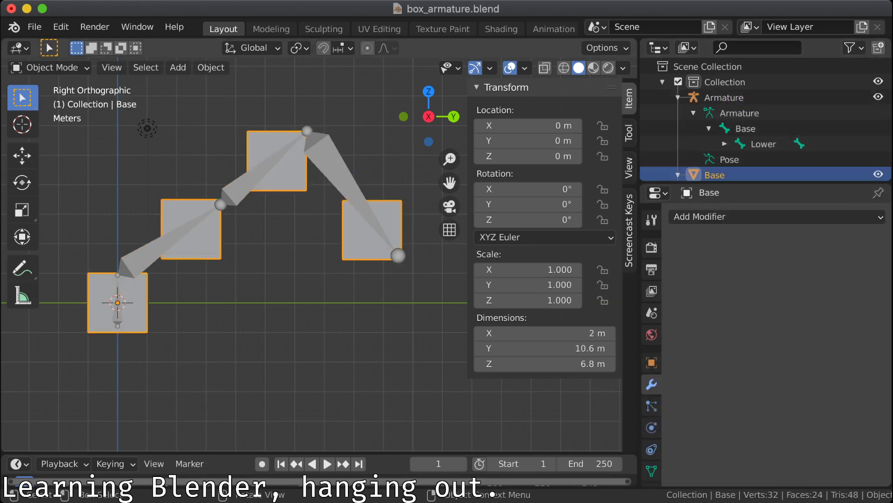
left_click(342, 172)
left_click(147, 128)
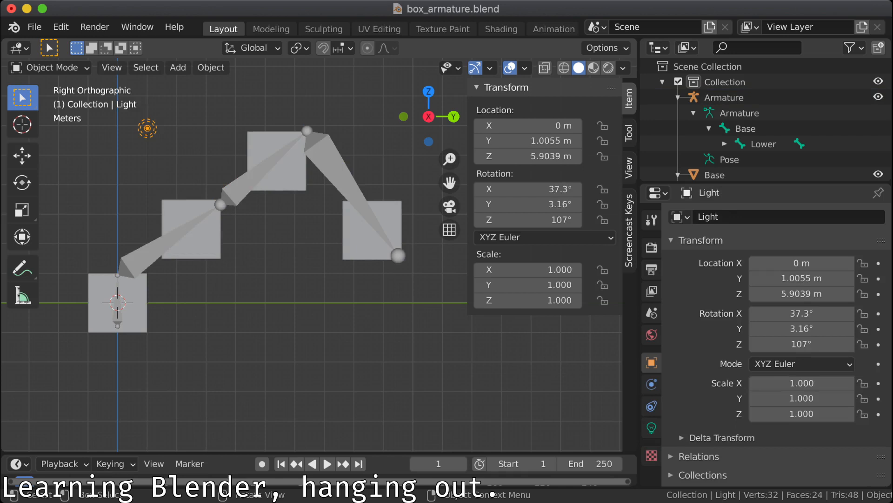
Step: Select the armature, switch it to Pose Mode and try rotating the Lower bone by about 51° to test the boxes
left_click(263, 168)
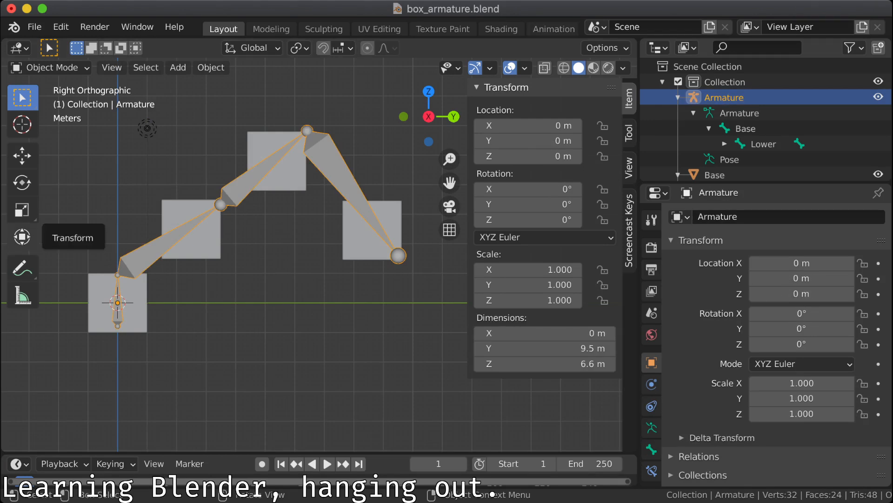
key("super+Tab")
key("super+Tab")
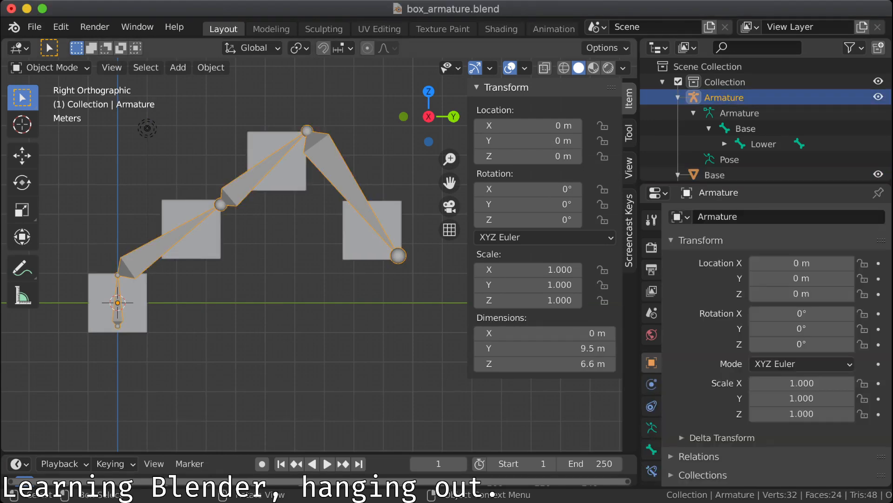
left_click(46, 67)
left_click(42, 119)
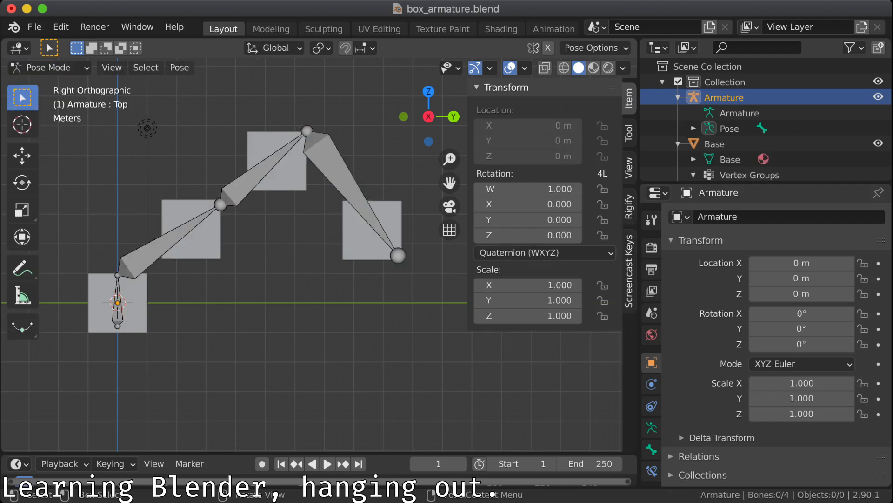
left_click(160, 244)
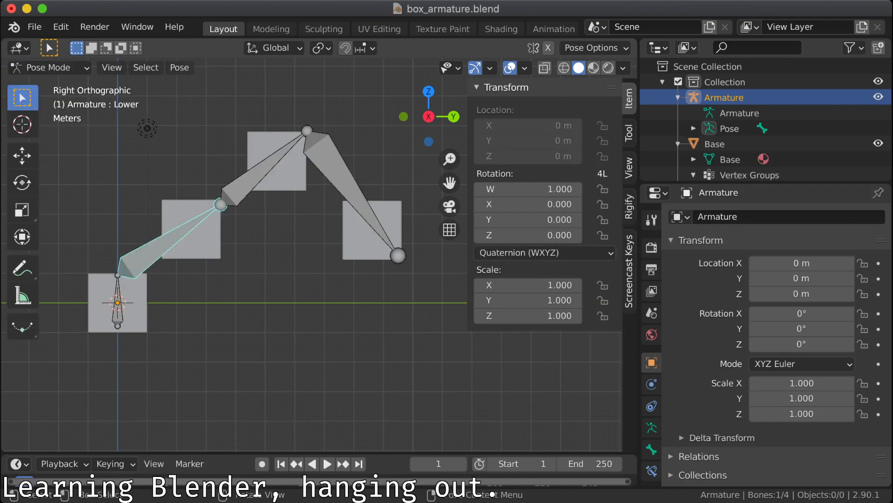
key("r")
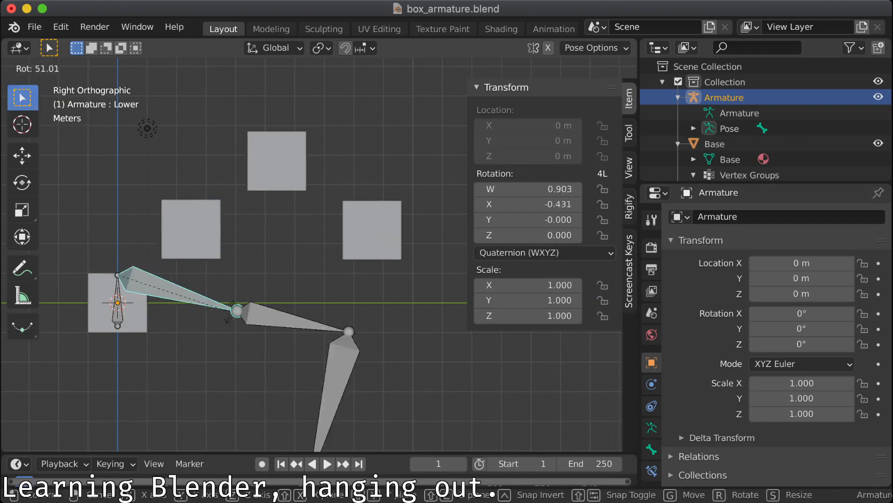
key("Escape")
key("alt+a")
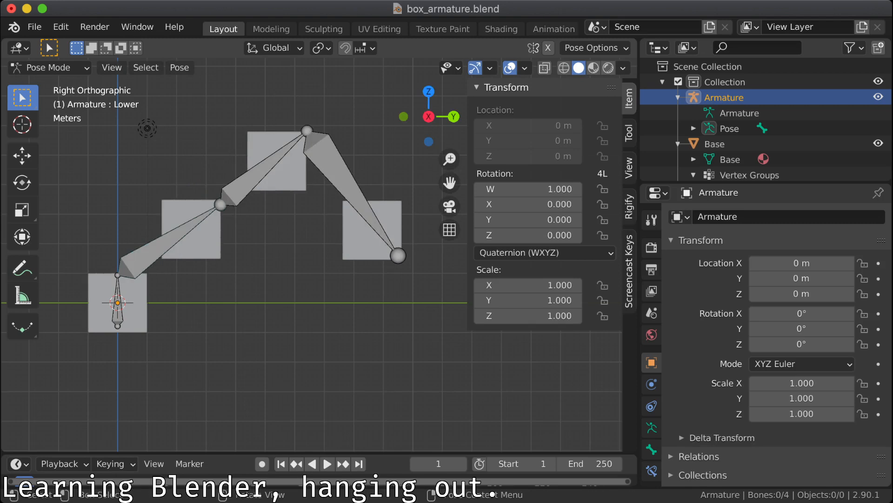
Step: Return the armature to Object Mode
key("Tab")
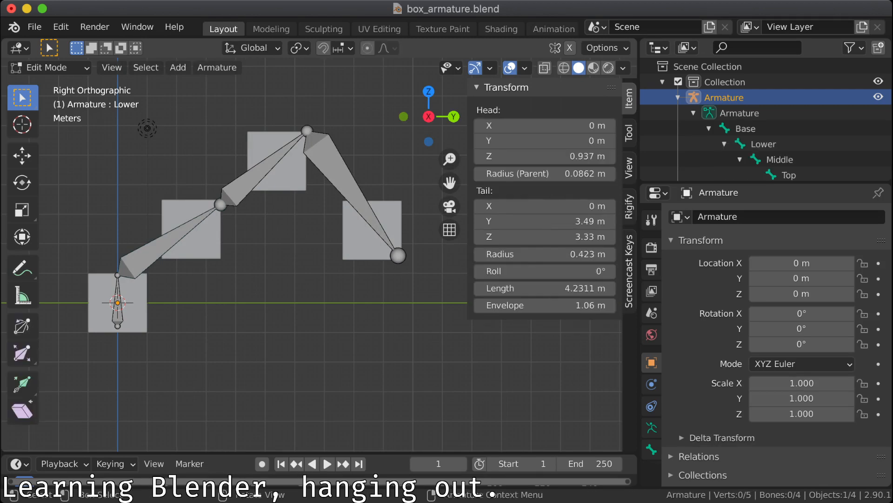
key("Tab")
left_click(50, 68)
left_click(54, 85)
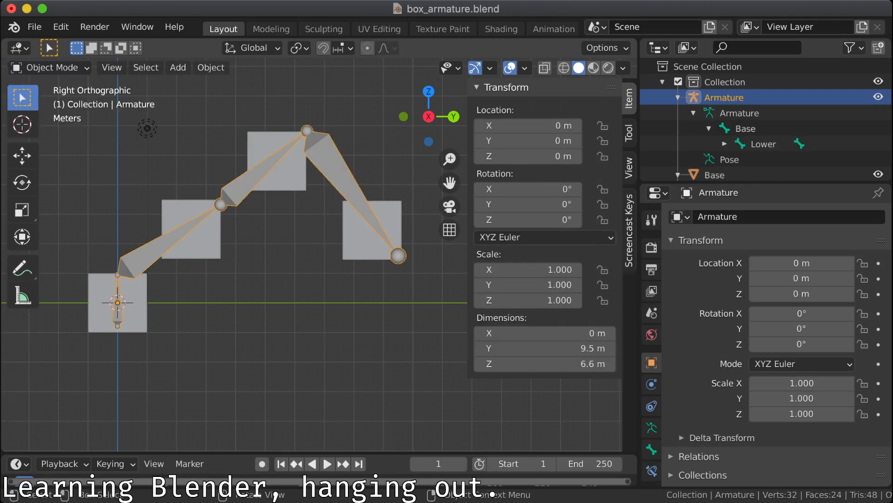
Step: Add an Armature modifier to the Base mesh and set Armature as its target object
left_click(266, 149)
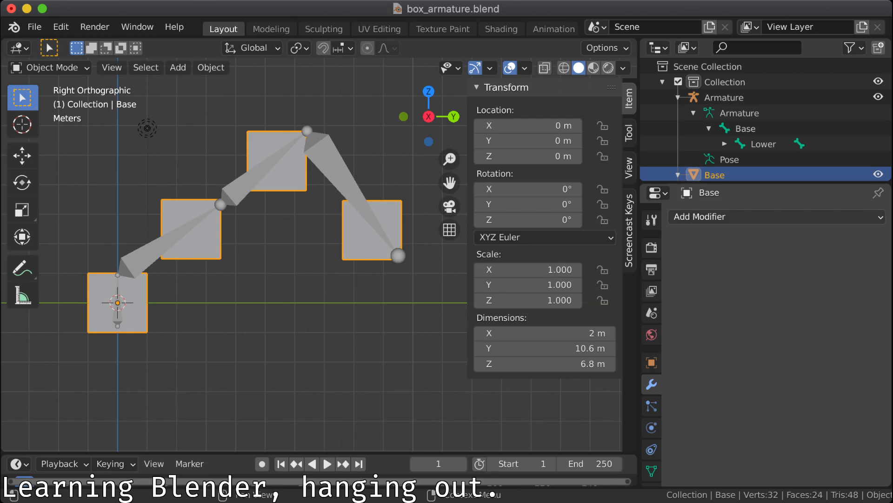
left_click(698, 216)
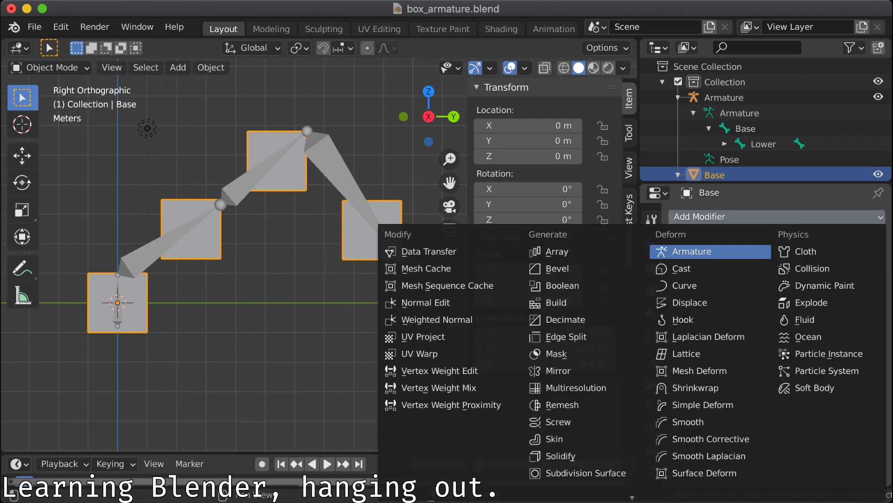
left_click(711, 251)
left_click(819, 266)
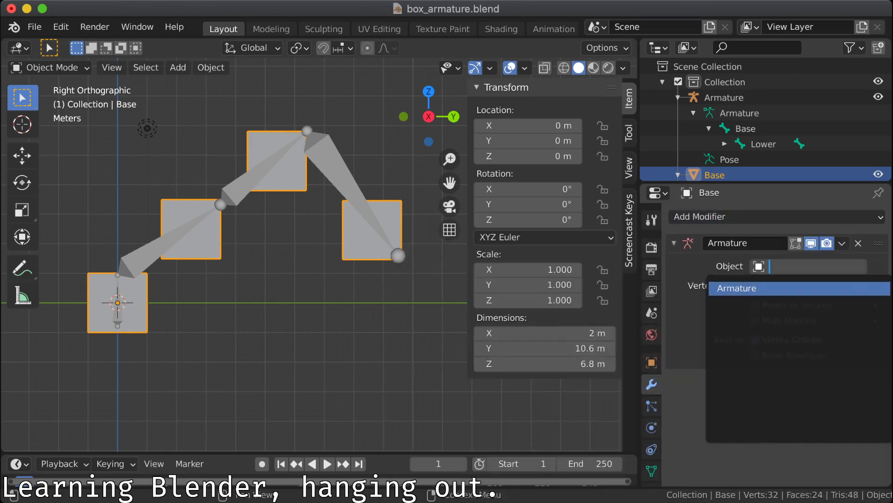
left_click(799, 288)
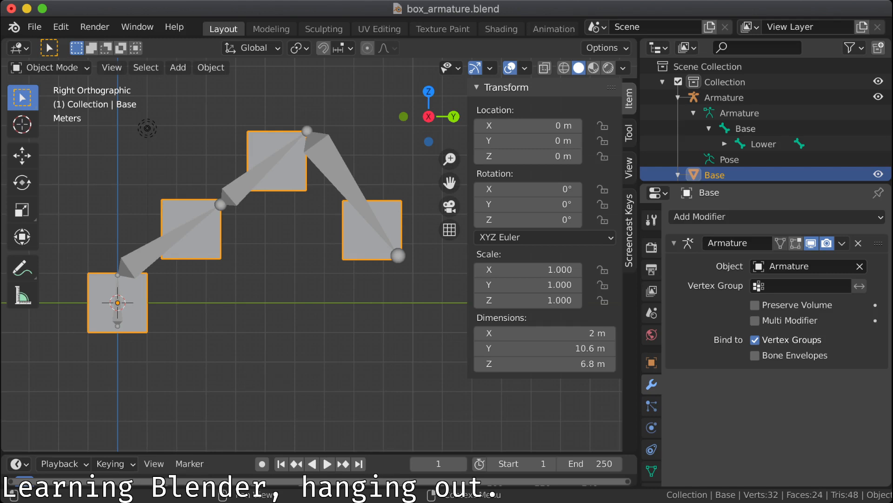
Step: Try Top as the Armature modifier's vertex group, clearing the choice again
left_click(860, 285)
left_click(800, 286)
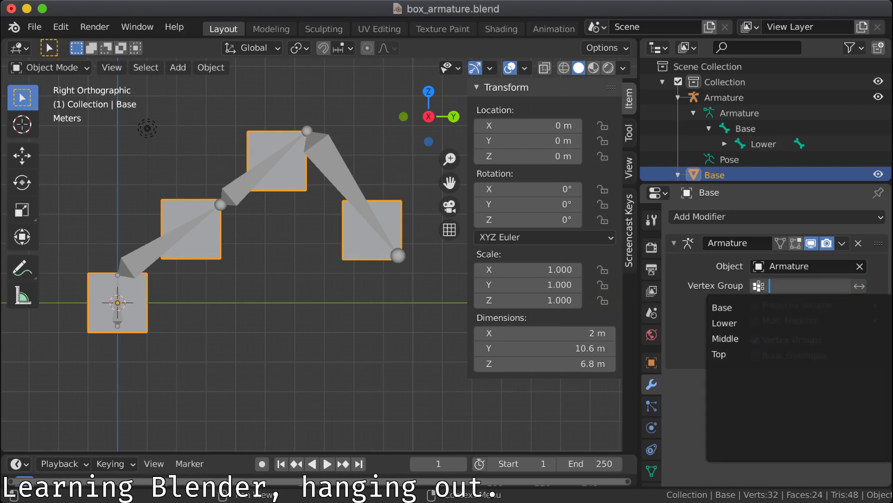
left_click(745, 354)
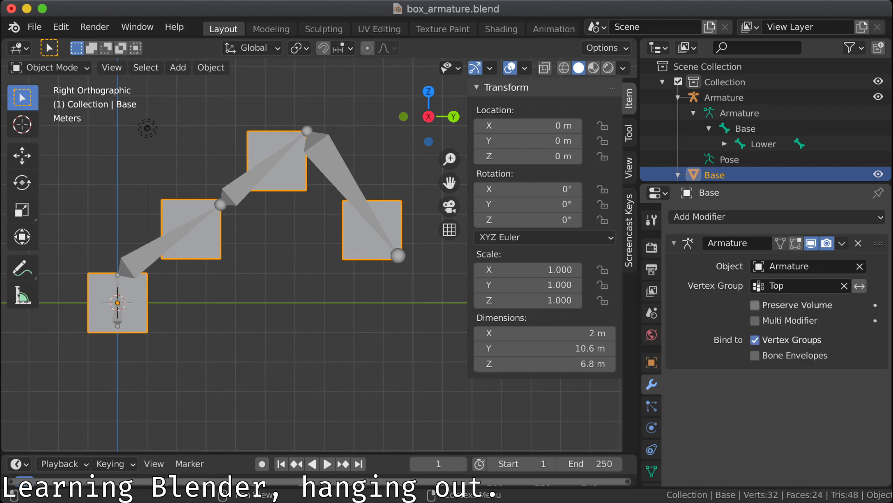
left_click(844, 285)
left_click(808, 286)
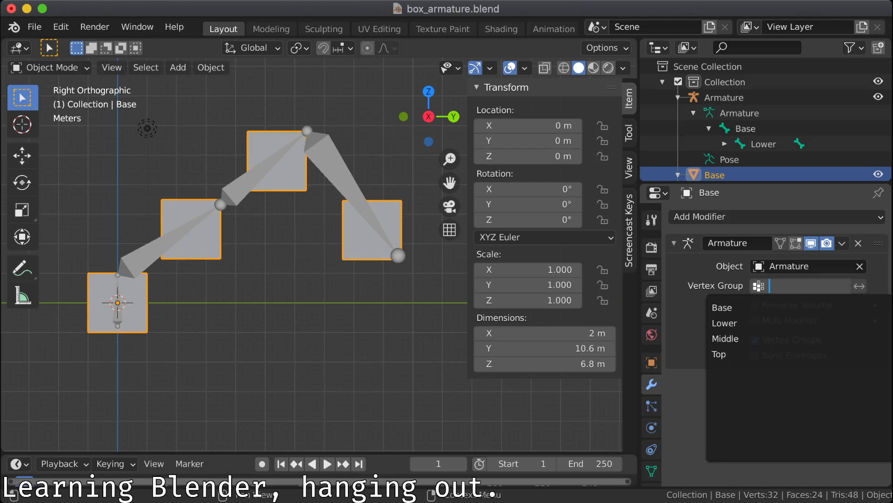
key("Escape")
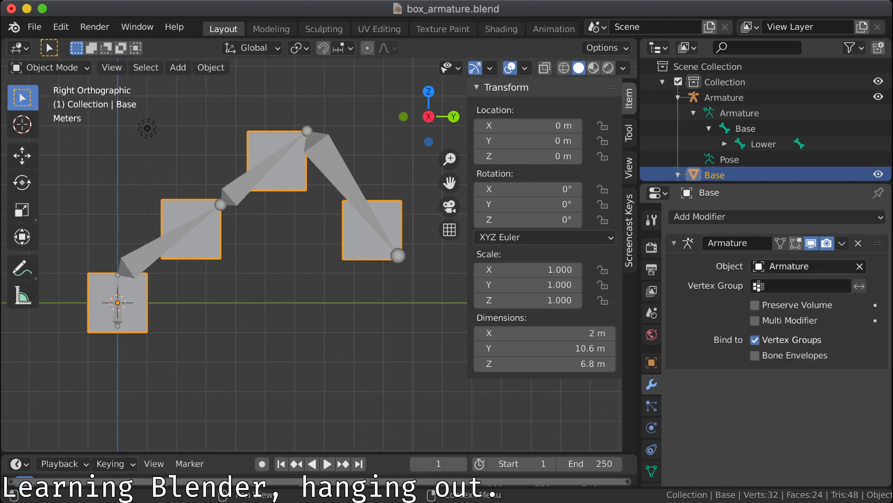
left_click(807, 266)
key("Return")
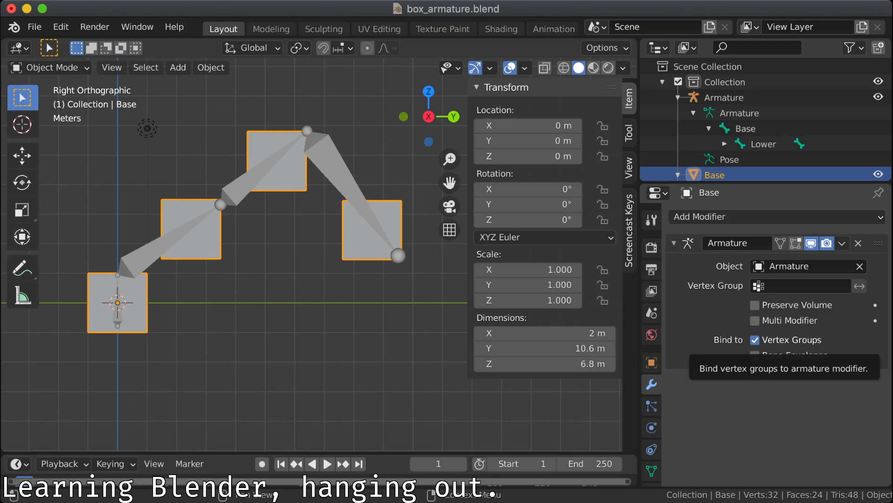
key("alt+a")
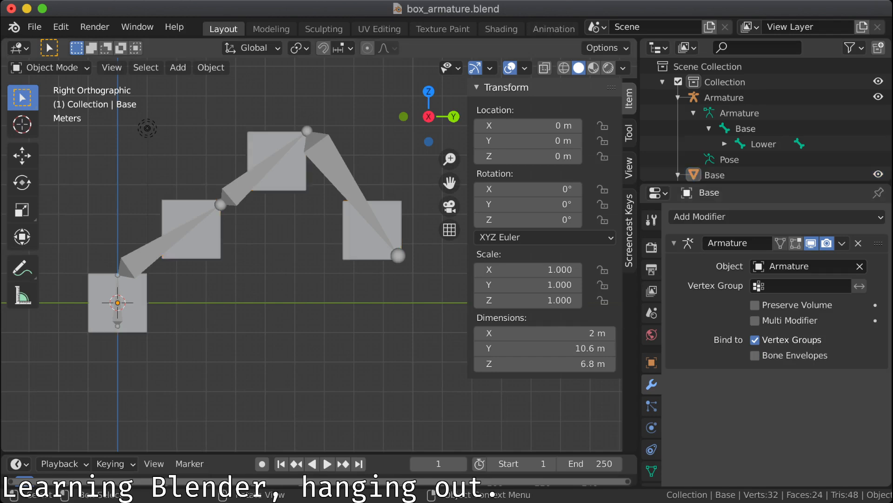
left_click(360, 231)
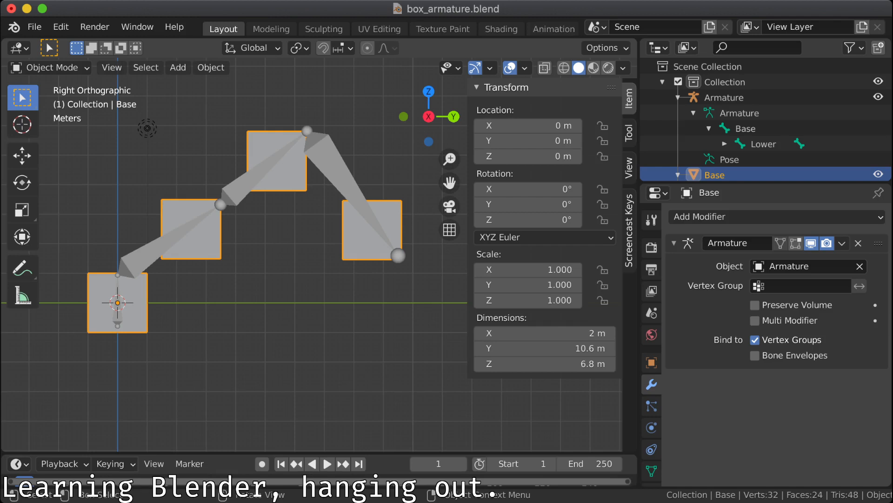
Step: Expand the Lower and Middle bones in the scene hierarchy and compare the bone names with the Base mesh's vertex groups
scroll(766, 119, "down", 2)
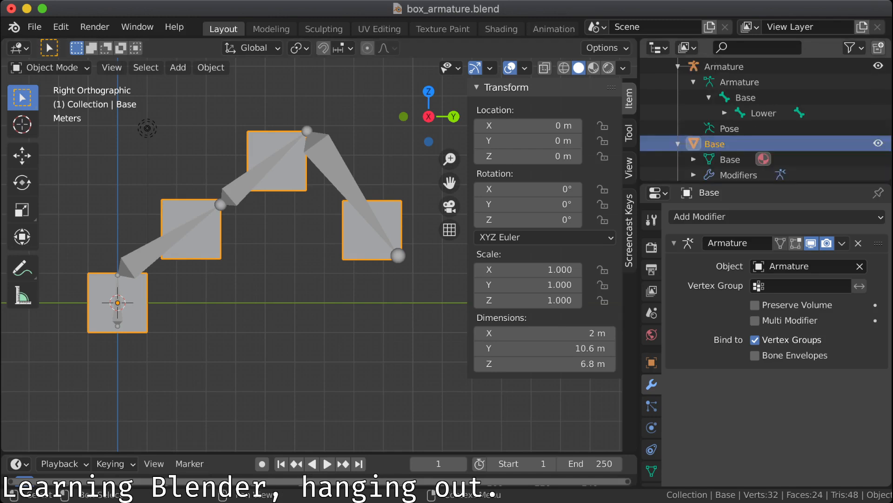
scroll(766, 143, "up", 1)
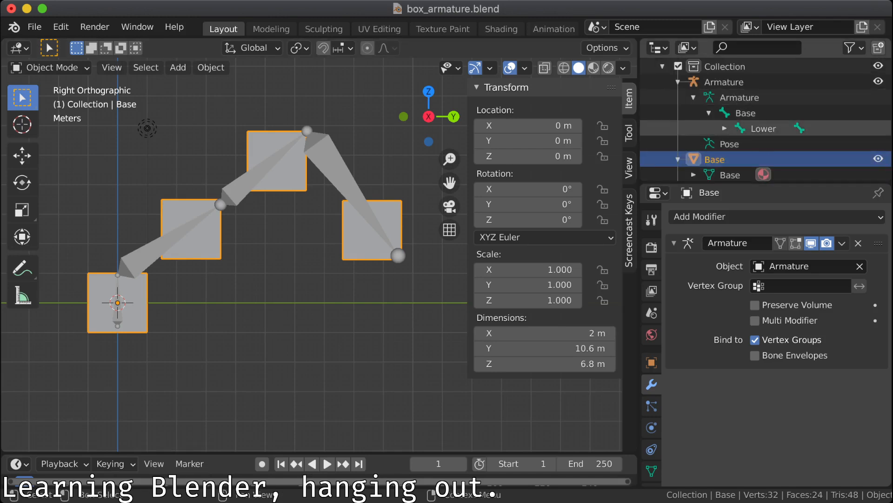
left_click(724, 128)
left_click(741, 144)
left_click(788, 160)
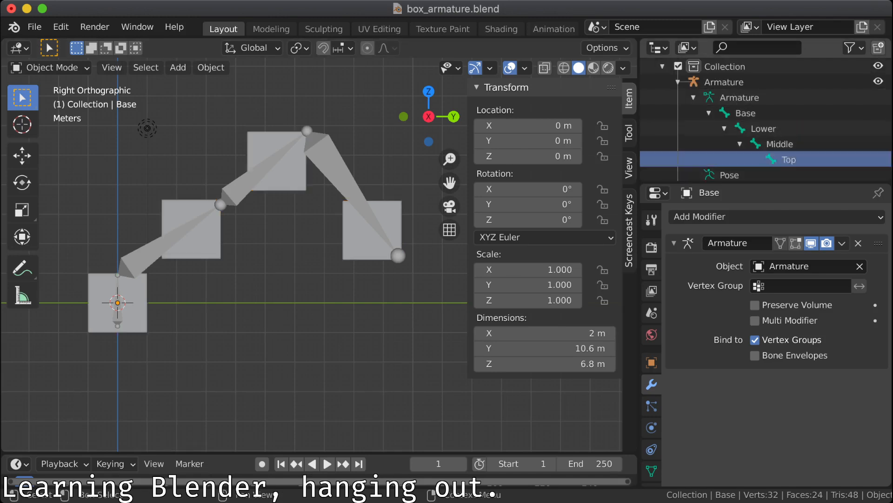
scroll(788, 160, "down", 3)
scroll(788, 160, "down", 5)
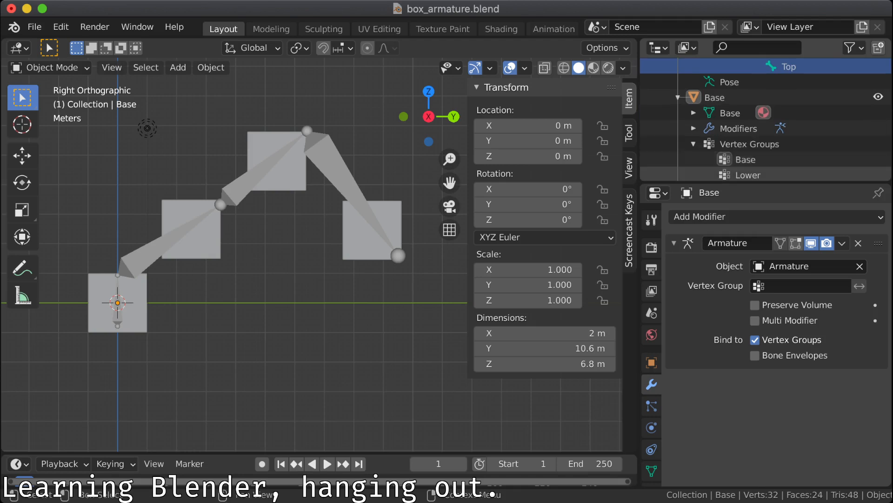
scroll(788, 159, "down", 2)
scroll(788, 160, "up", 4)
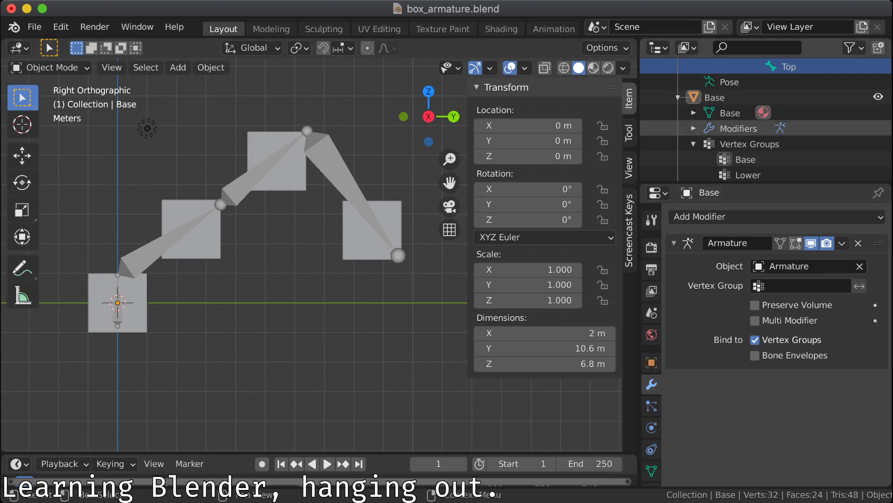
left_click(693, 144)
scroll(726, 113, "up", 1)
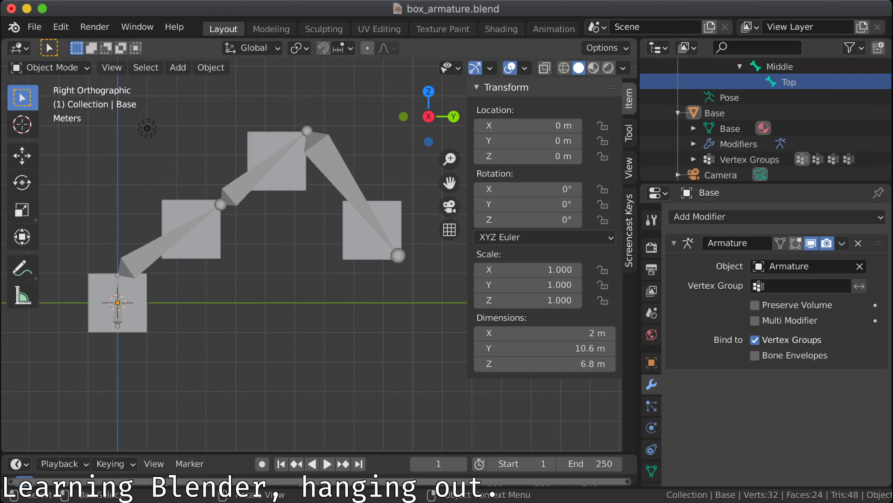
Step: Enter Edit Mode on the Base mesh and box-select the four front vertices of the box at the Top bone's tip
left_click(361, 232)
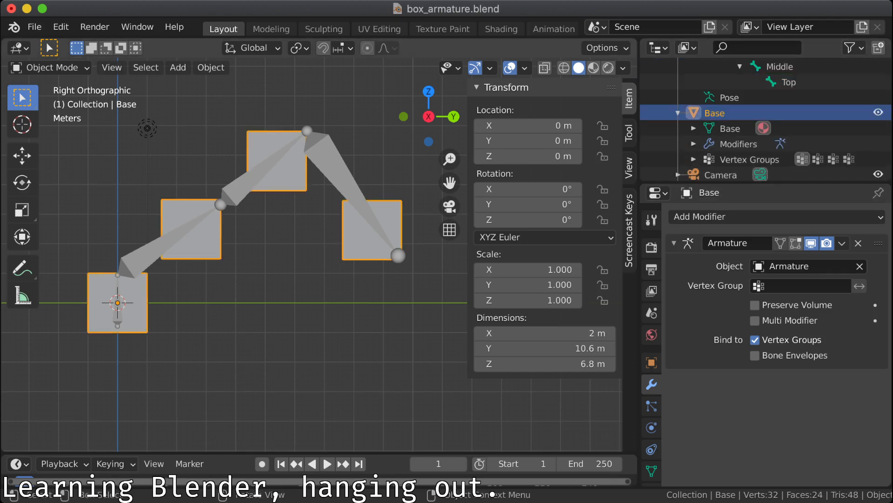
key("Tab")
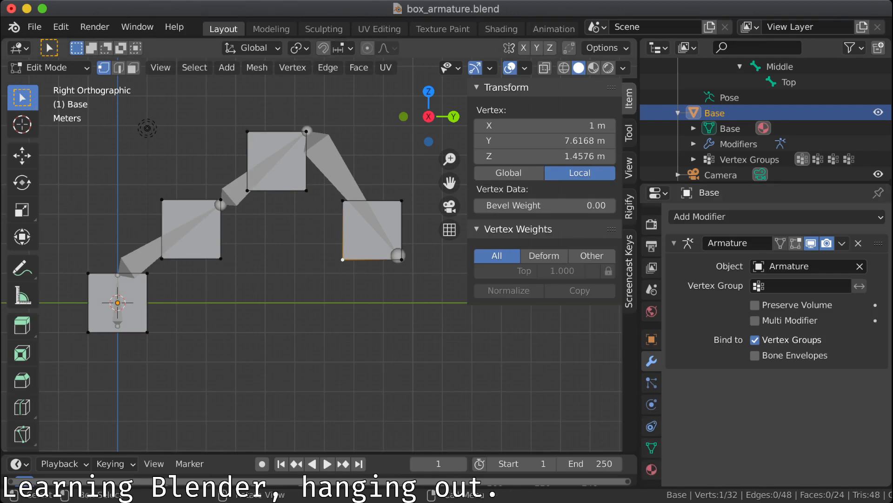
left_click_drag(333, 188, 408, 268)
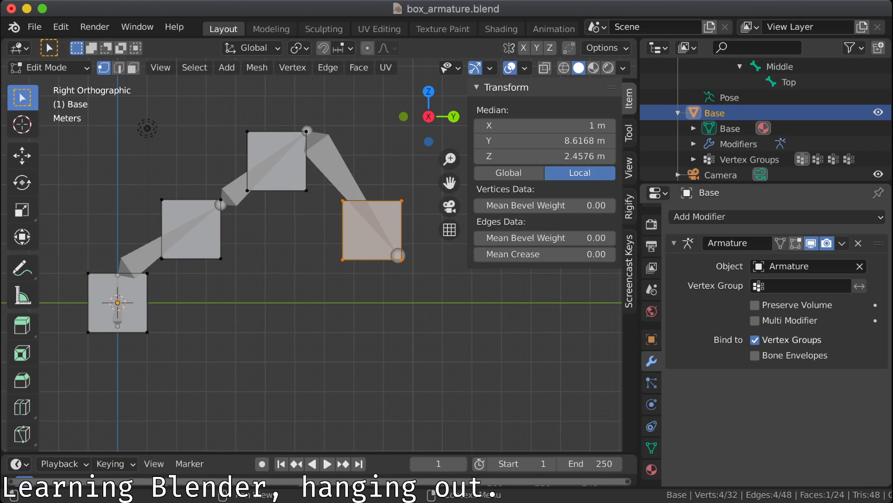
left_click(651, 426)
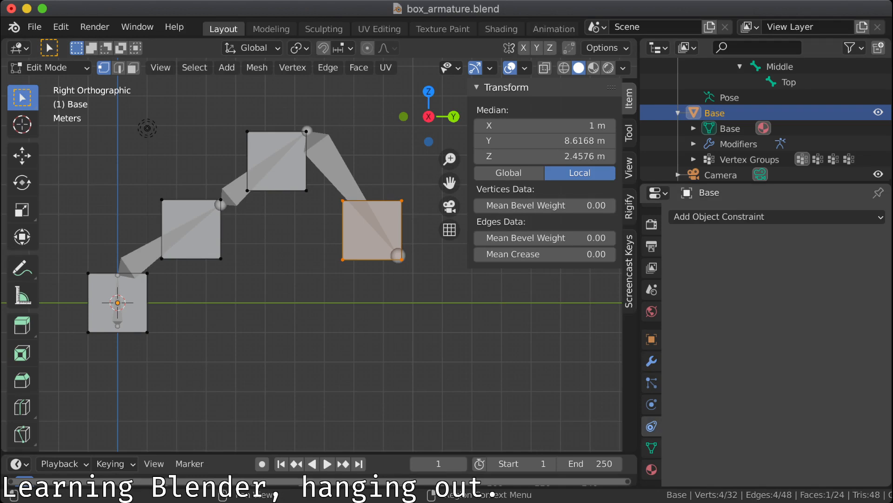
left_click(651, 404)
left_click(652, 382)
left_click(651, 361)
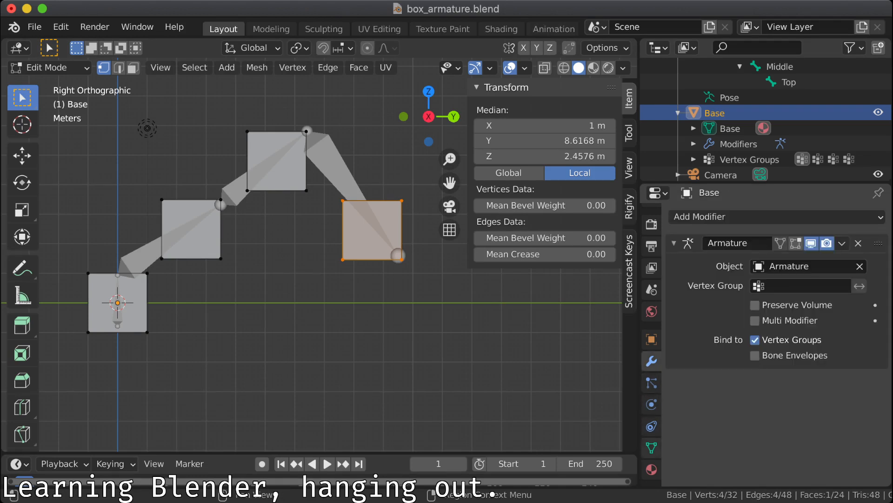
left_click(652, 469)
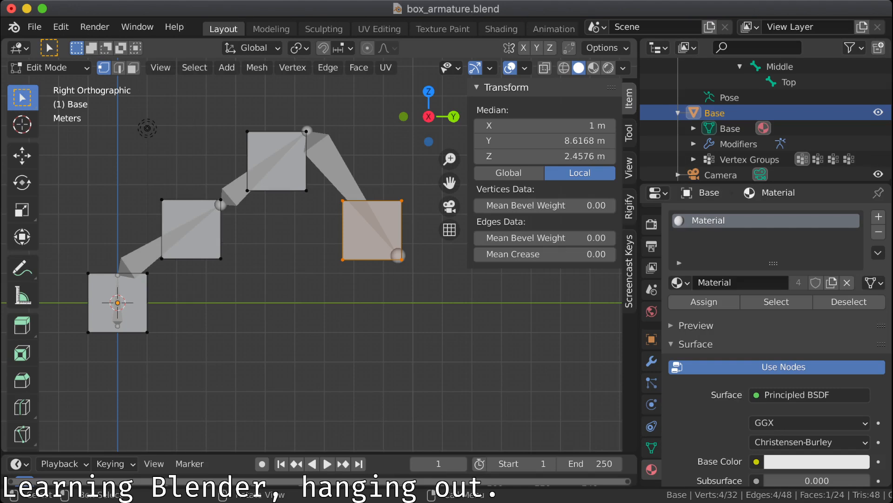
Step: Select a single corner vertex on the Top box and one on the Middle box to check their vertex weights
left_click(401, 201)
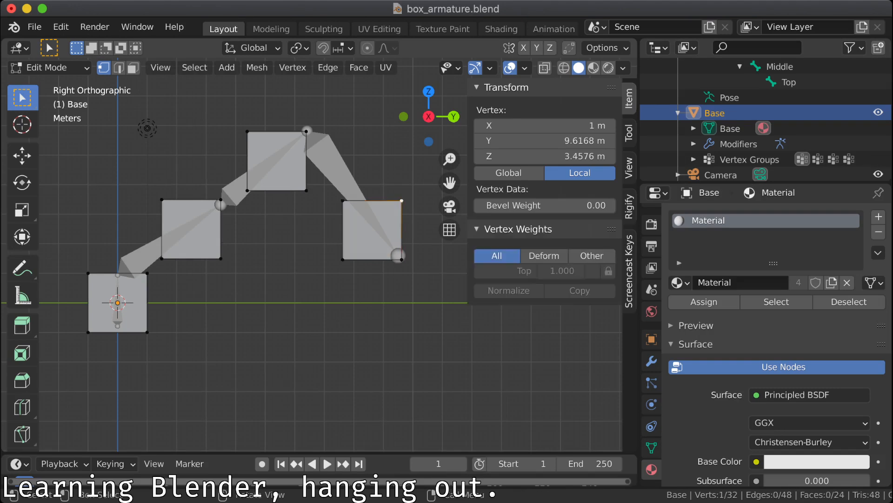
left_click(307, 190)
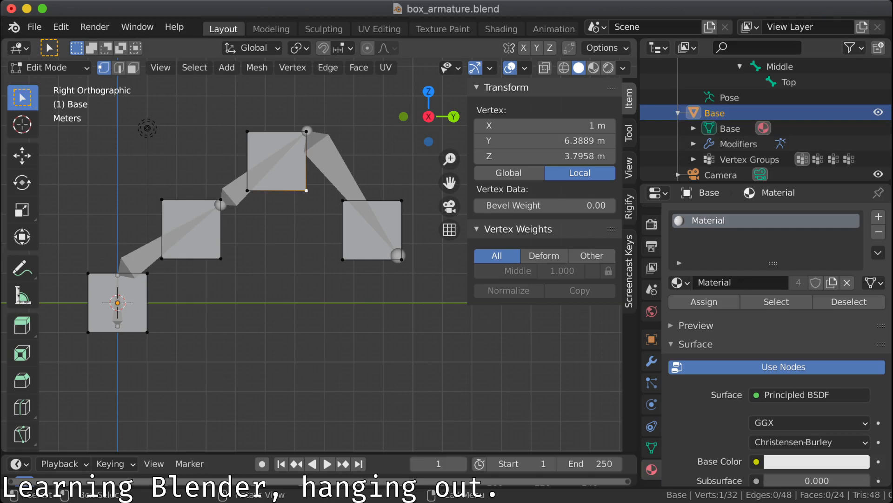
Step: Switch the viewport to wireframe shading and select all eight vertices of the box at the Top bone's tip
left_click_drag(422, 183, 329, 303)
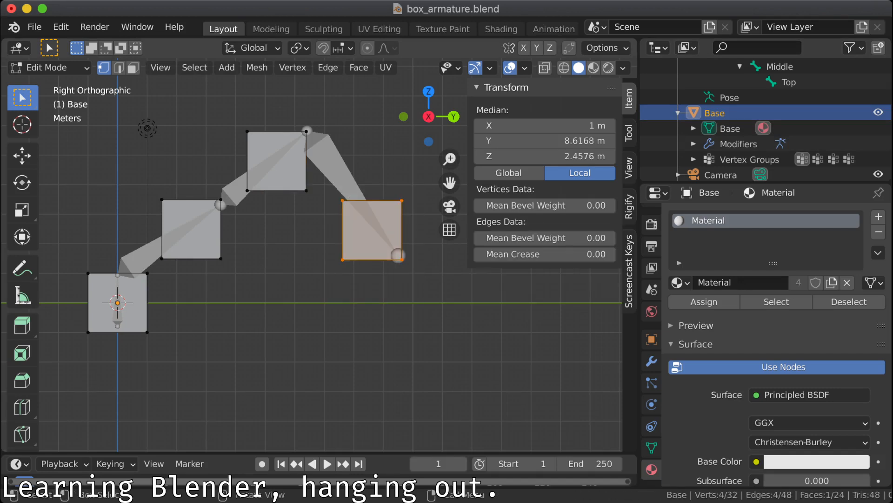
left_click(563, 67)
left_click_drag(420, 177, 333, 285)
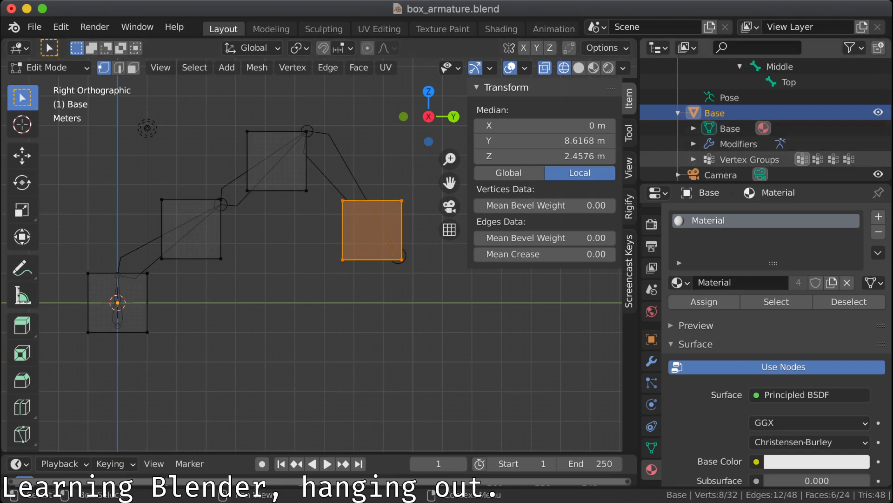
Step: Expand the Base mesh's vertex groups in the scene hierarchy and compare the Base group with the armature's Base bone
left_click(694, 160)
scroll(740, 168, "down", 3)
left_click(746, 128)
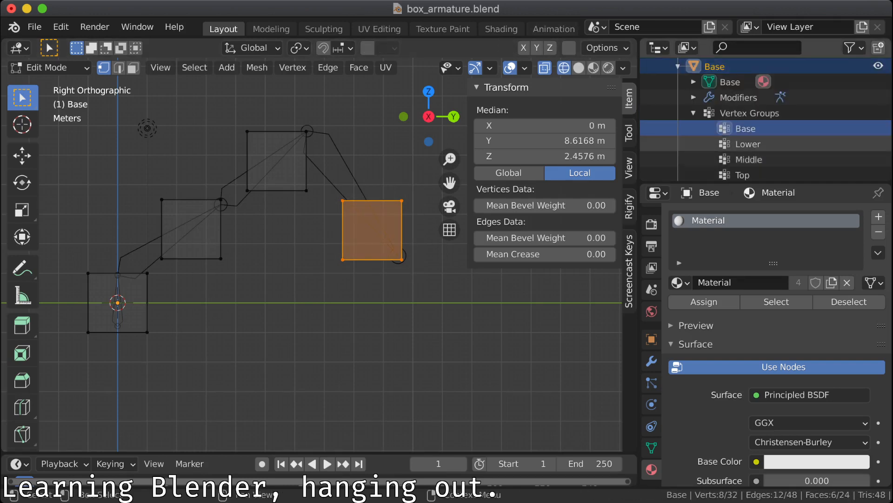
scroll(765, 120, "up", 5)
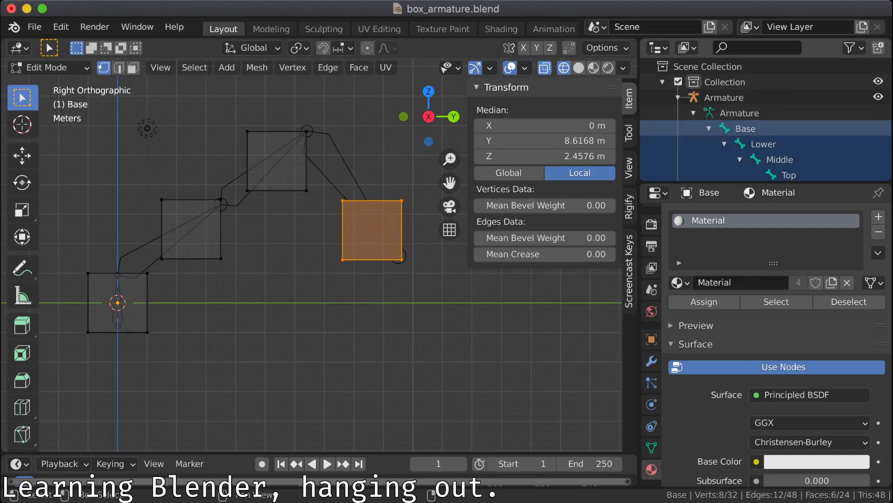
scroll(766, 120, "down", 5)
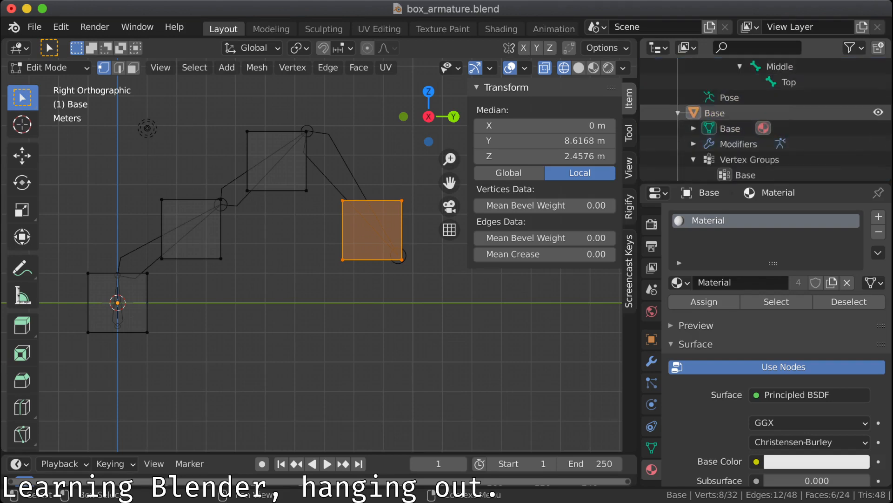
scroll(765, 120, "up", 5)
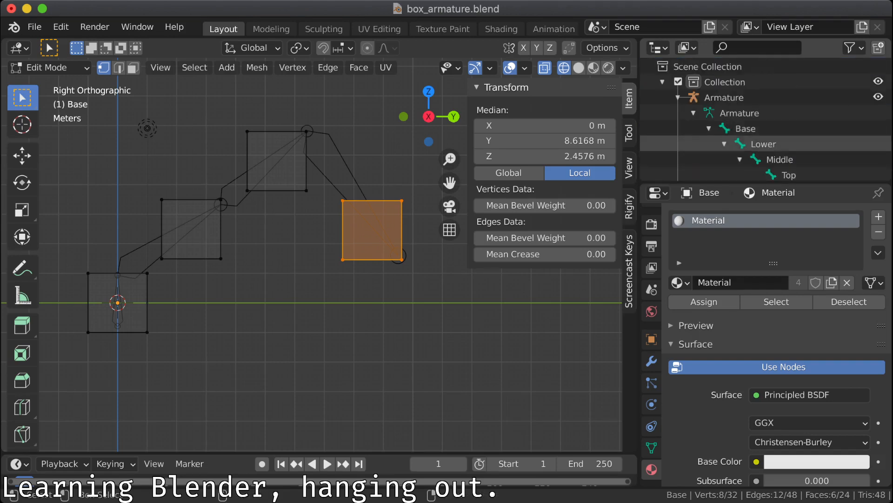
left_click(746, 130)
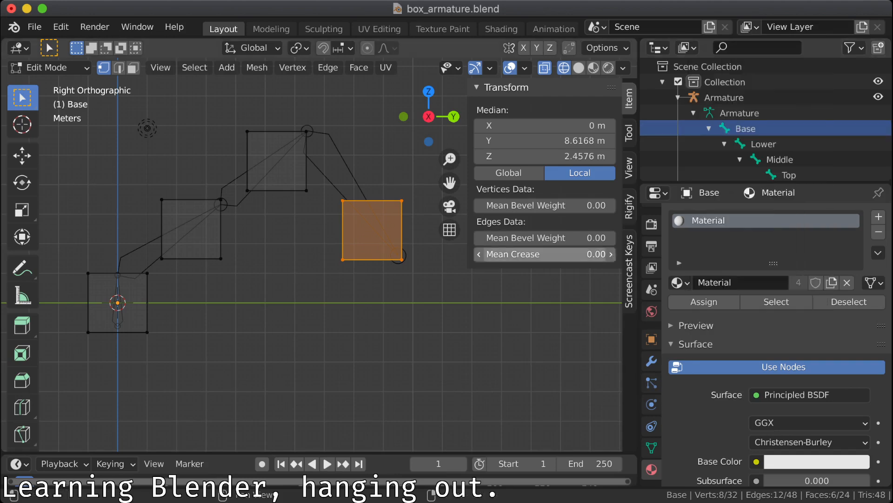
scroll(777, 326, "down", 4)
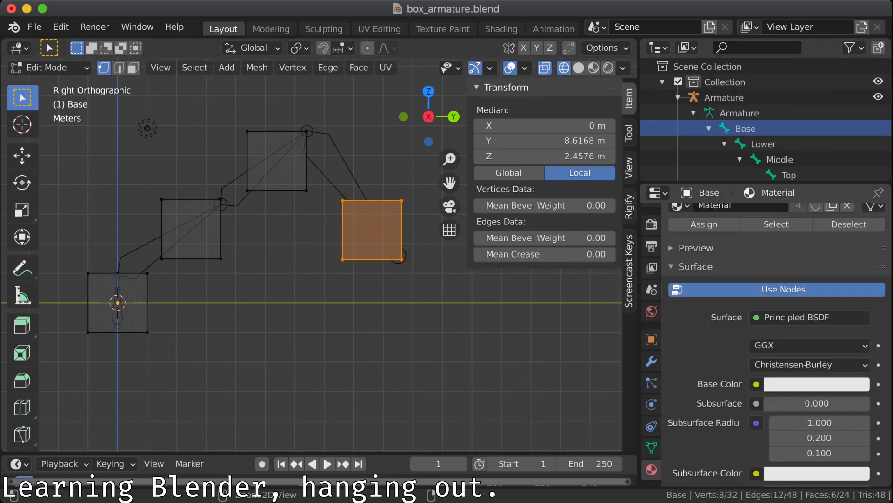
key("super+p")
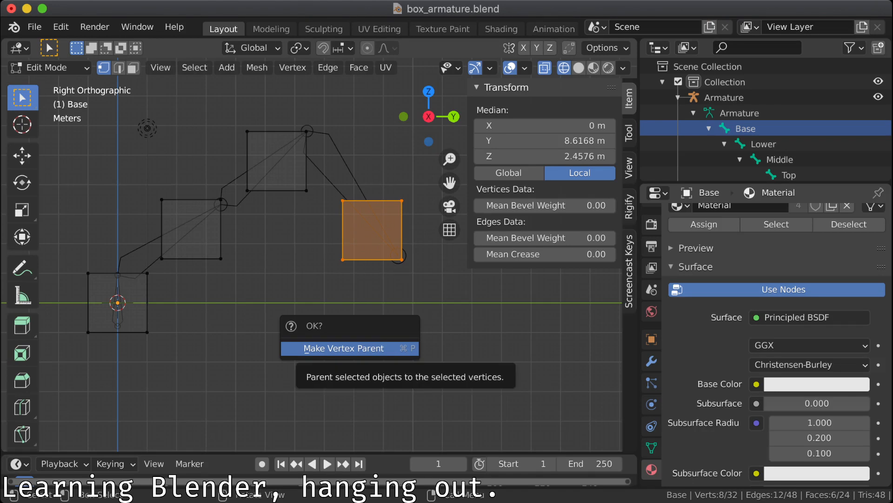
key("Escape")
key("alt+a")
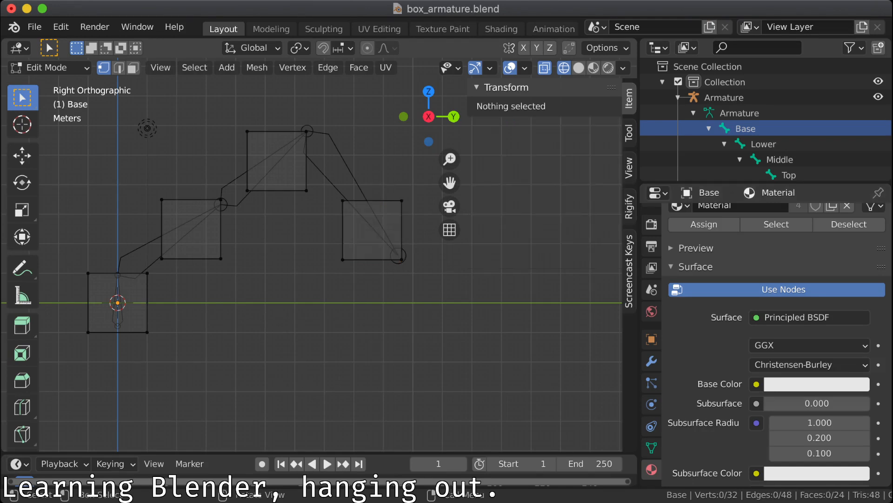
left_click_drag(331, 188, 415, 302)
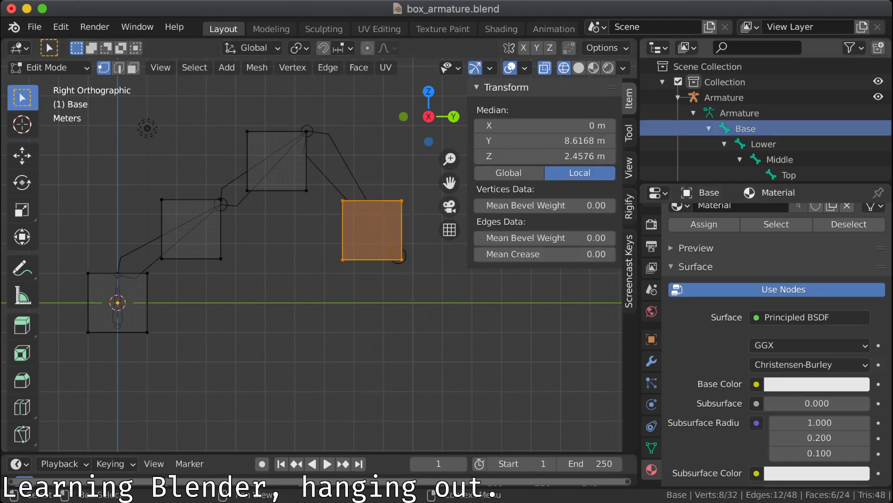
scroll(765, 118, "down", 5)
key("alt+a")
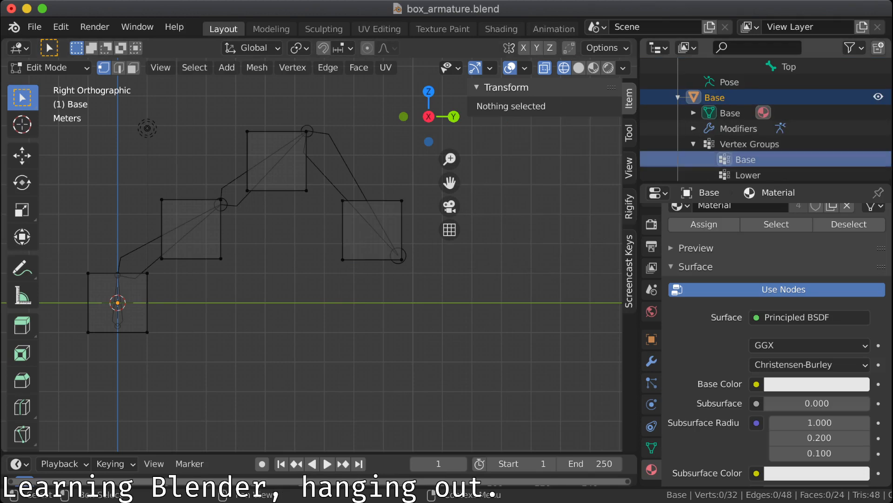
Step: Enlarge the scene hierarchy to compare all bones with the vertex groups, selecting the Base bone and the Base vertex group
scroll(765, 121, "up", 5)
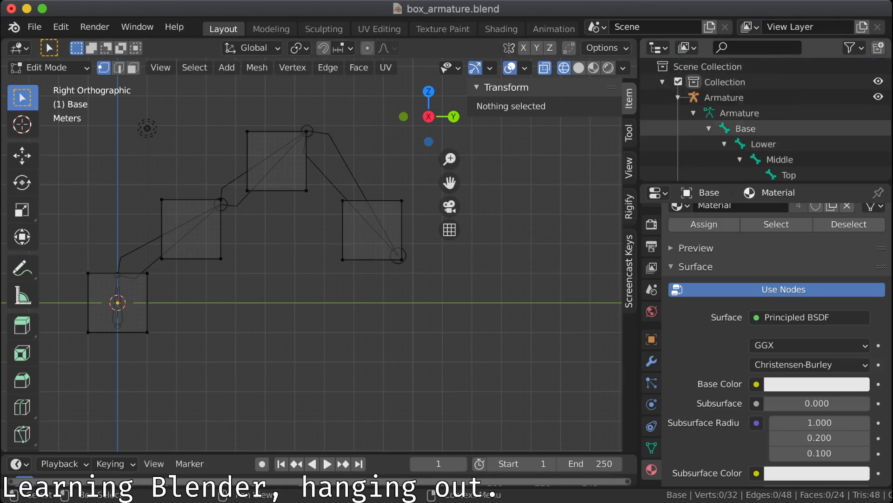
left_click(746, 129)
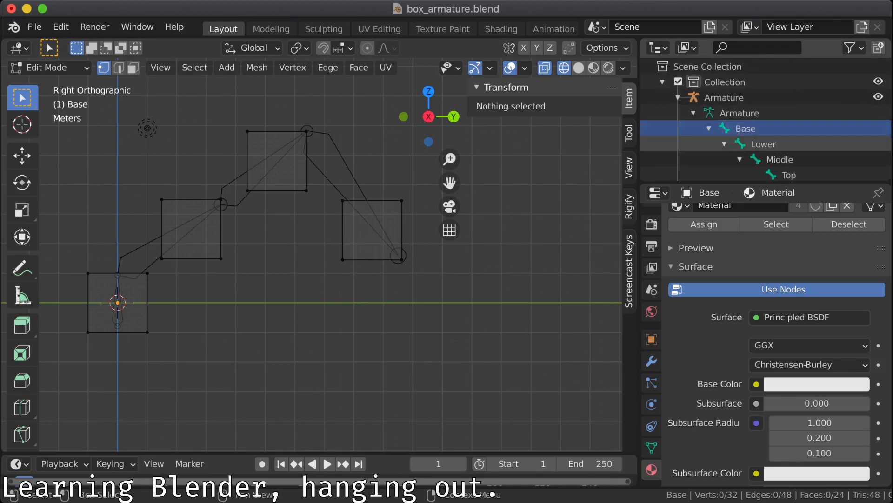
scroll(765, 144, "down", 2)
left_click_drag(766, 184, 766, 384)
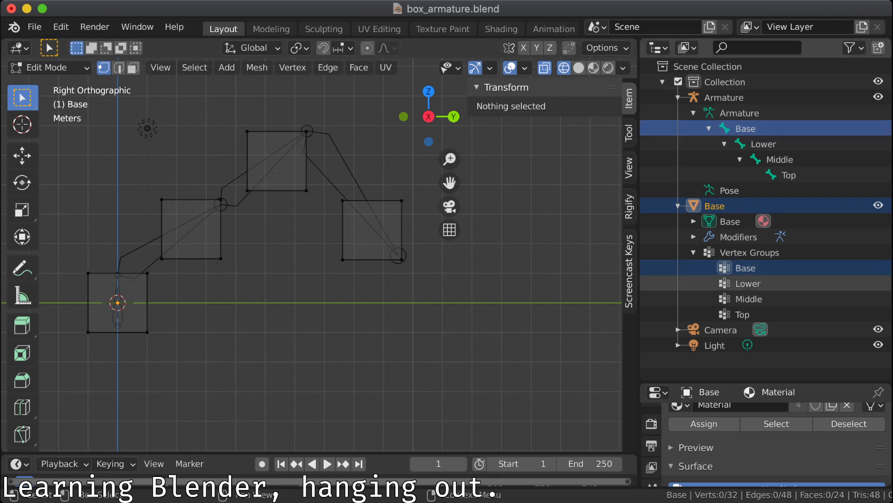
left_click(748, 283)
left_click(746, 269)
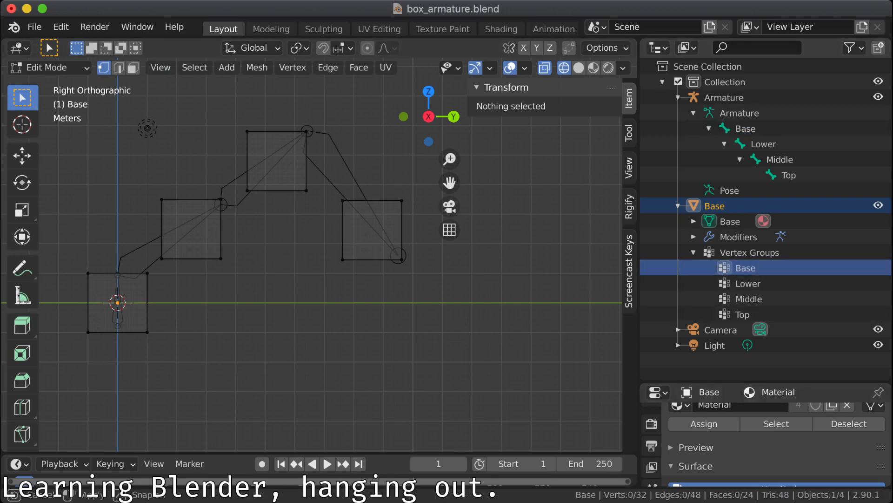
Step: Show the Base mesh's Armature modifier settings and resize the scene hierarchy so both can be read together
left_click_drag(763, 383, 764, 170)
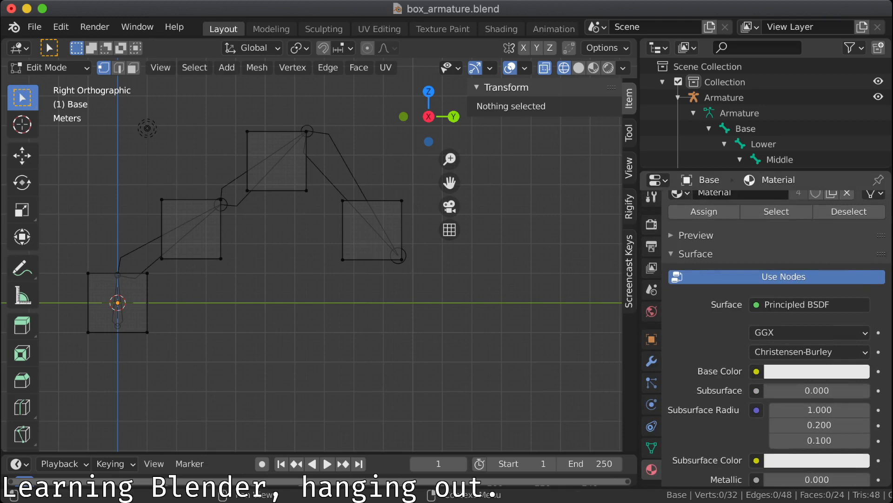
left_click(652, 360)
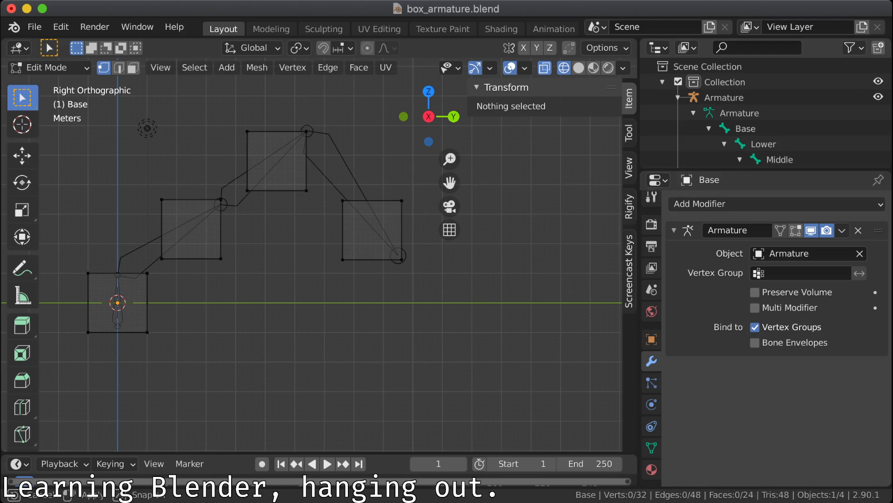
left_click_drag(763, 170, 763, 316)
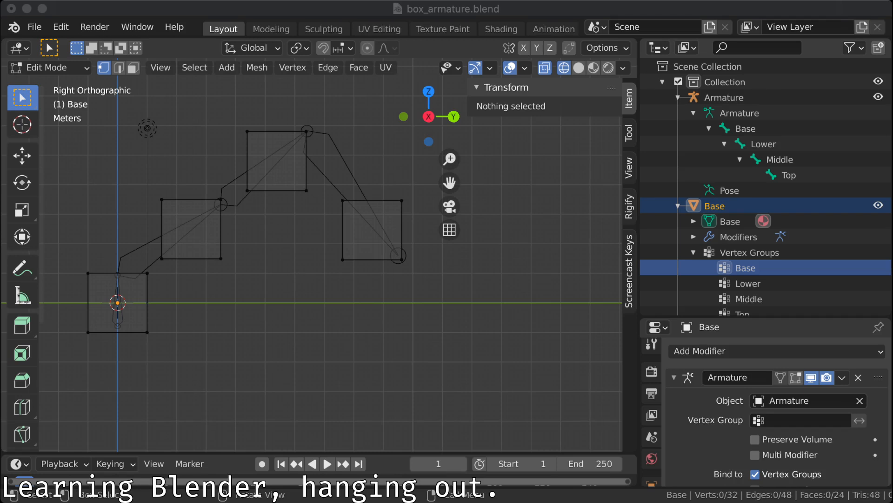
key("super+Tab")
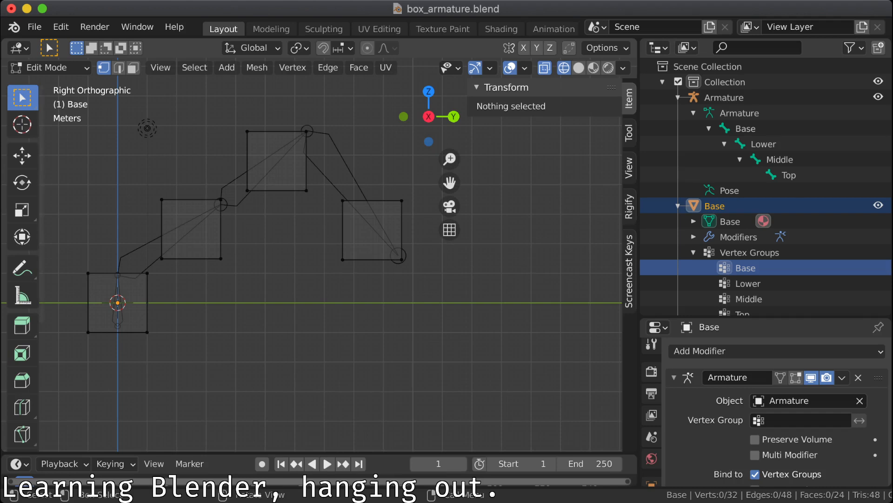
Step: Leave Edit Mode on the Base mesh and select only the armature
middle_click_drag(261, 242, 356, 289, "shift")
key("Tab")
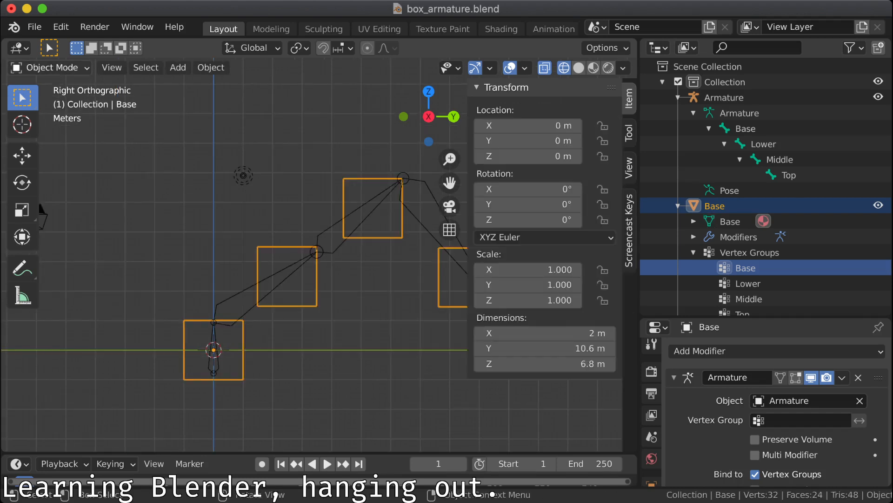
left_click(52, 68)
left_click(55, 86)
left_click(244, 176)
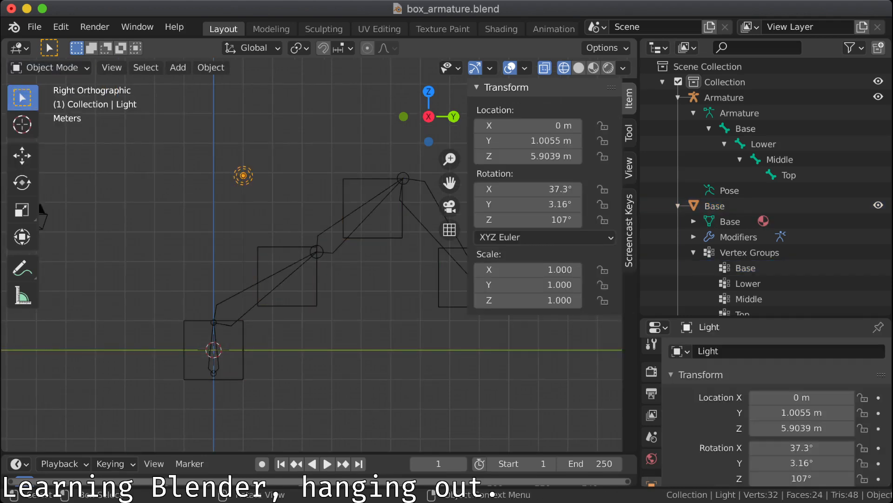
left_click(275, 274, "shift")
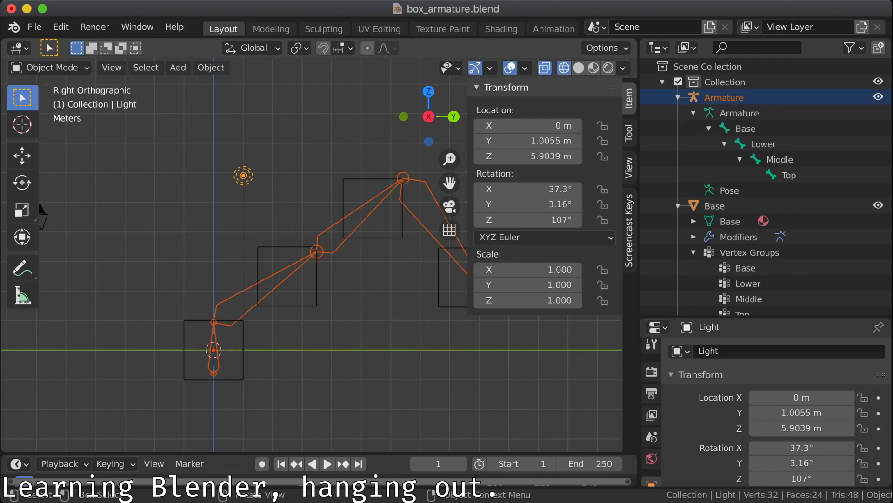
left_click(274, 275)
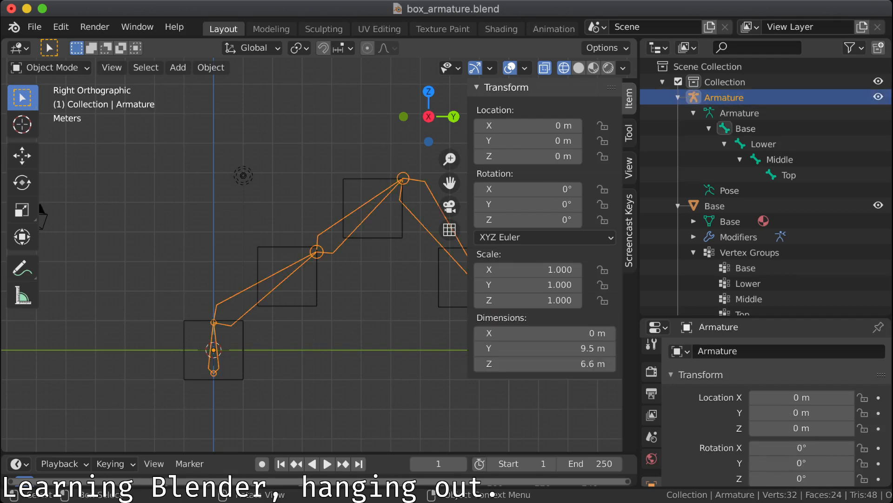
Step: Enter Pose Mode on the armature and rotate the Lower bone counterclockwise by about 21 degrees
key("Tab")
key("Tab")
left_click(52, 68)
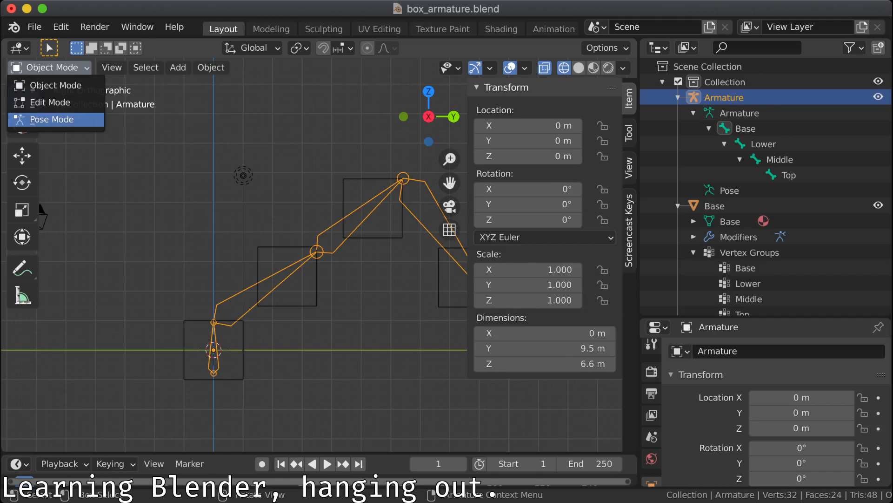
left_click(52, 120)
left_click(261, 289)
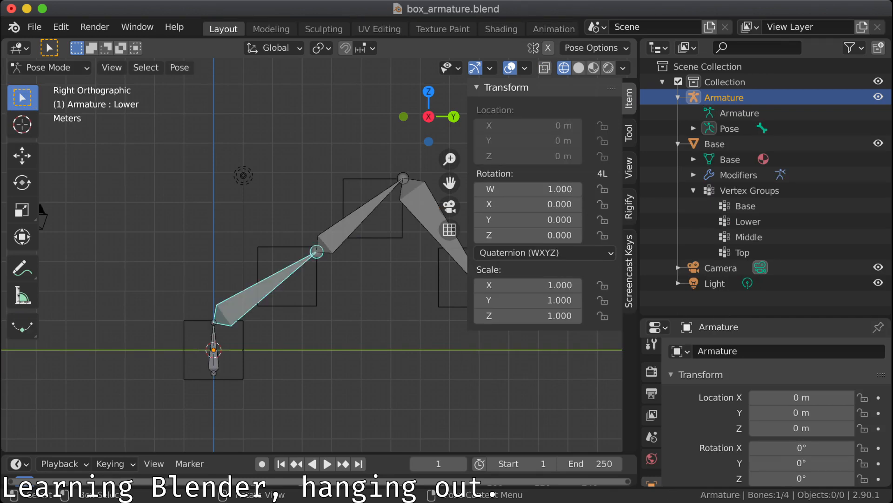
key("r")
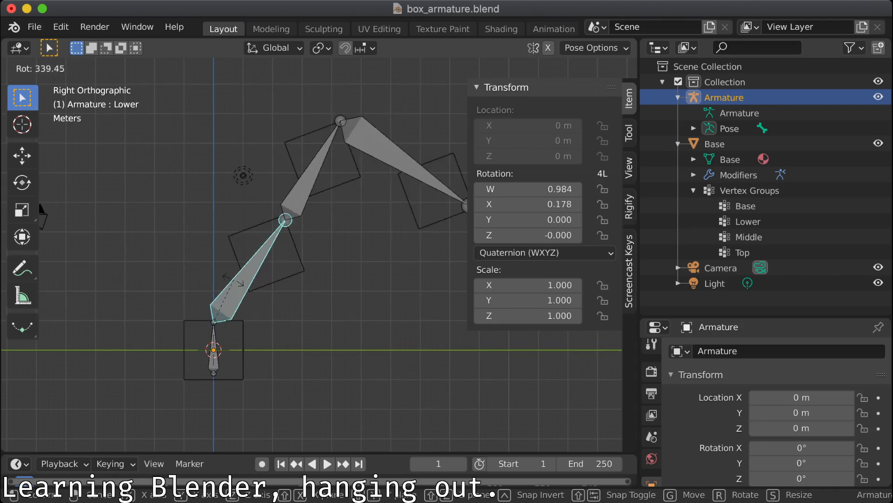
left_click(233, 280)
Step: Rotate the Middle and Top bones counterclockwise to quaternion X values of about 0.278 and 0.405
left_click(307, 182)
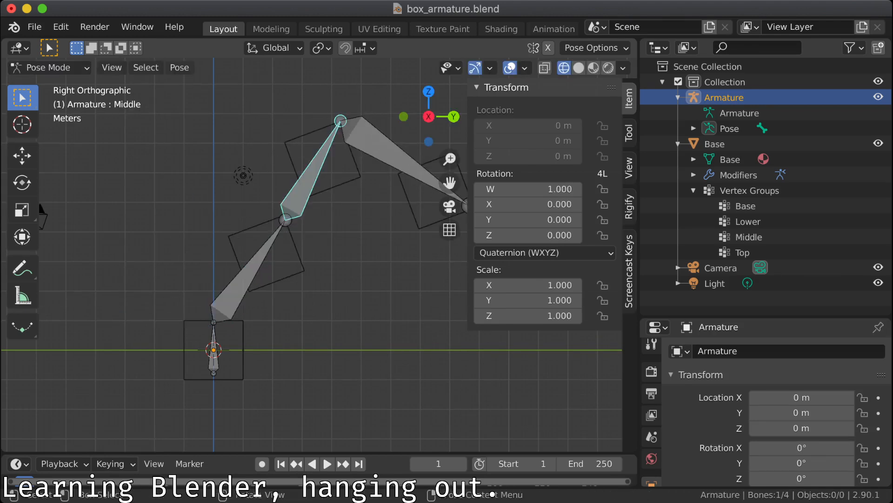
key("r")
left_click(284, 175)
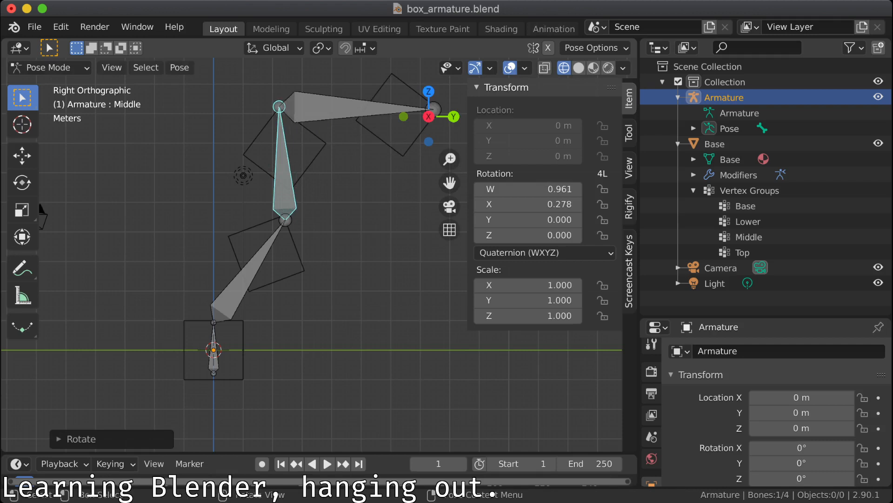
left_click(327, 106)
key("r")
left_click(310, 72)
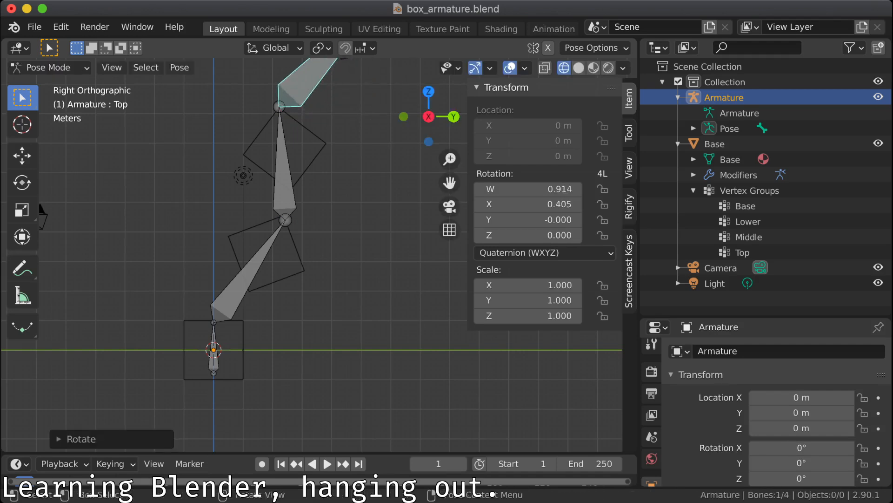
Step: Deselect the bones and toggle the armature between Pose and Edit Mode to compare the posed boxes with their rest positions
middle_click_drag(311, 72, 286, 167, "shift")
scroll(284, 157, "down", 3)
left_click(286, 166)
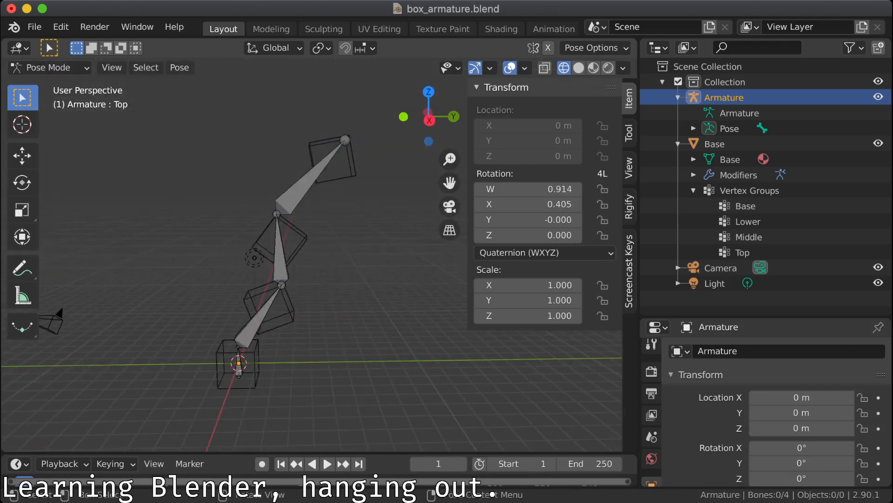
key("Tab")
key("Tab")
key("Tab")
key("Tab")
key("Tab")
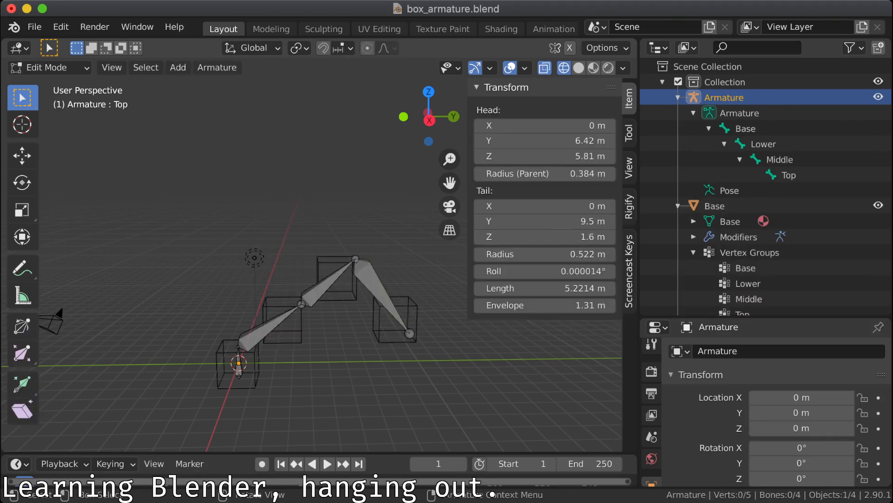
Step: Select the Top bone in Edit Mode from the right orthographic view to examine its head and tail coordinates
middle_click_drag(312, 279, 254, 199)
key("KP_3")
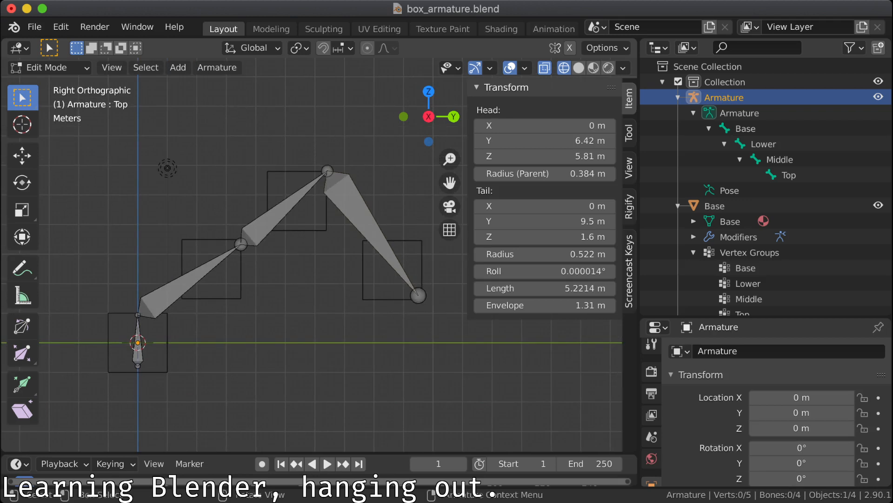
left_click(363, 212)
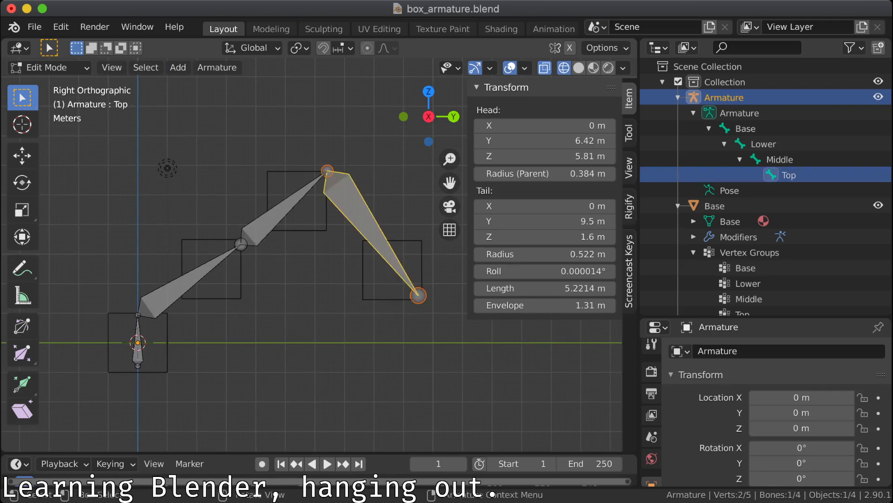
scroll(776, 411, "down", 3)
scroll(776, 412, "up", 3)
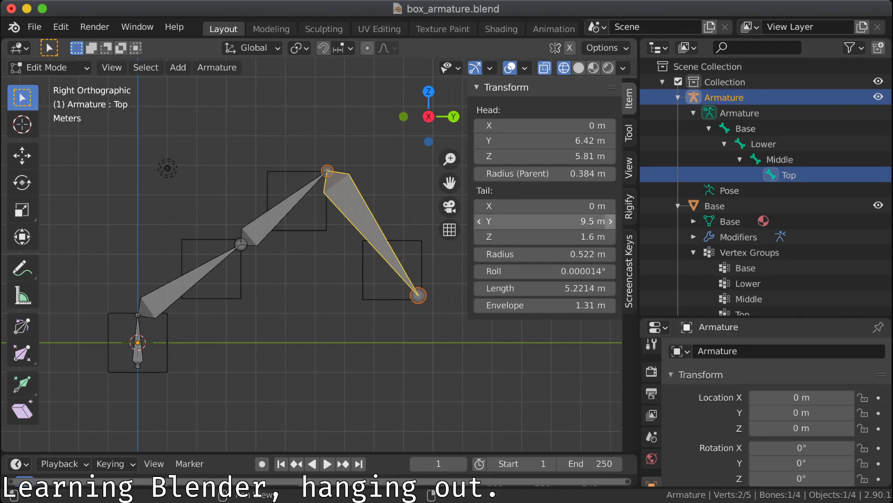
Step: Select the Middle bone and look through the armature's object properties, from its transform values to its visibility settings
left_click(780, 160)
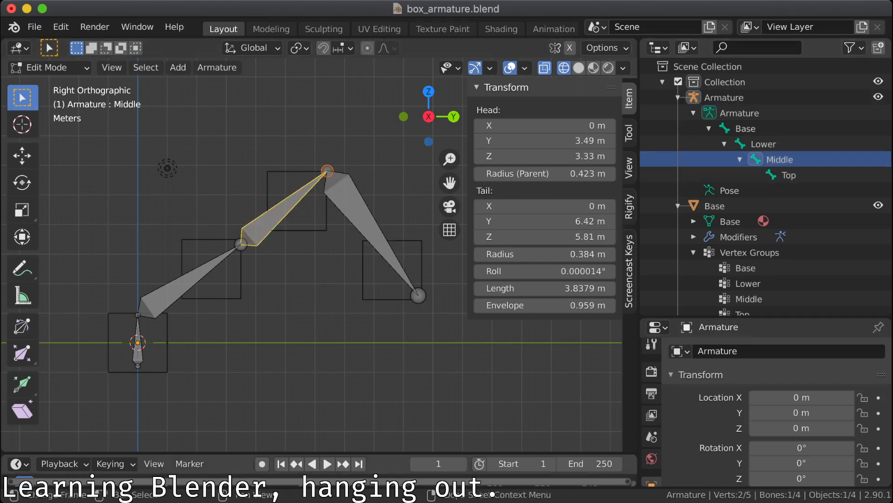
scroll(776, 411, "down", 8)
scroll(776, 411, "down", 4)
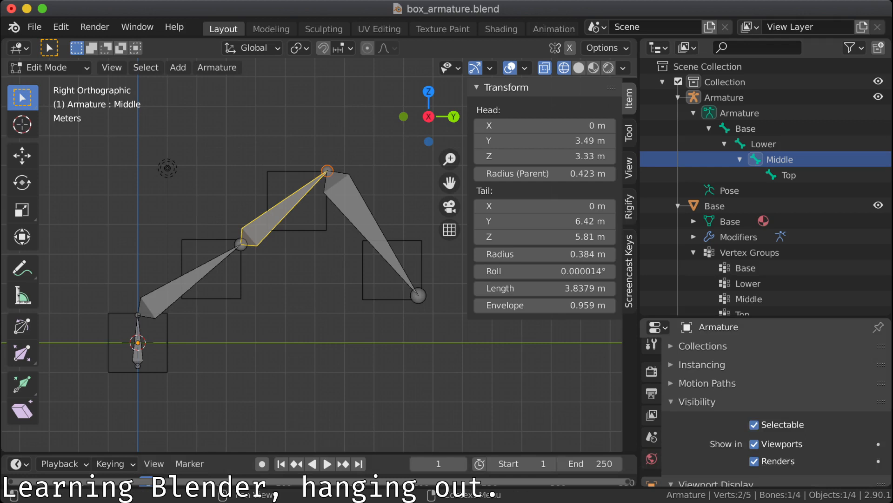
scroll(776, 412, "up", 3)
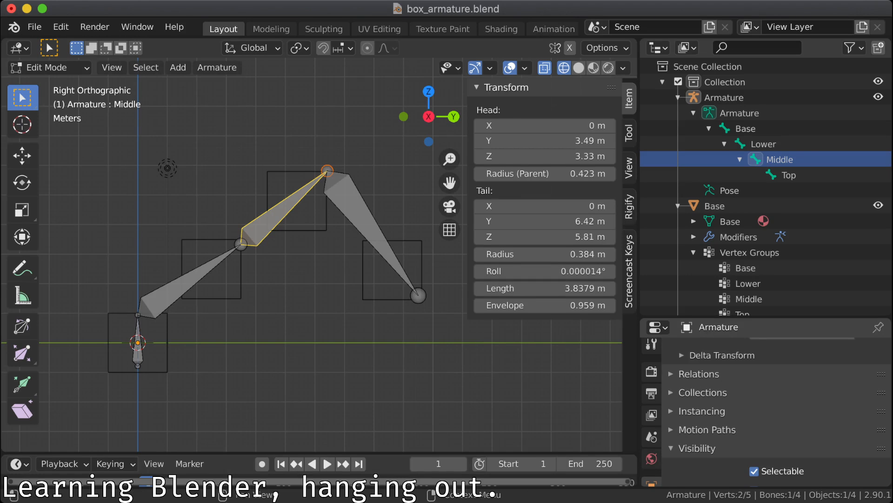
scroll(776, 412, "up", 3)
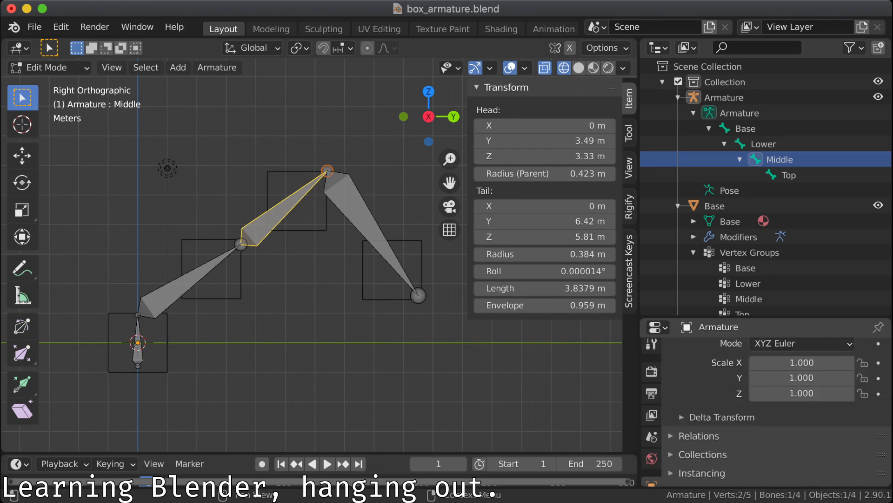
scroll(652, 409, "down", 4)
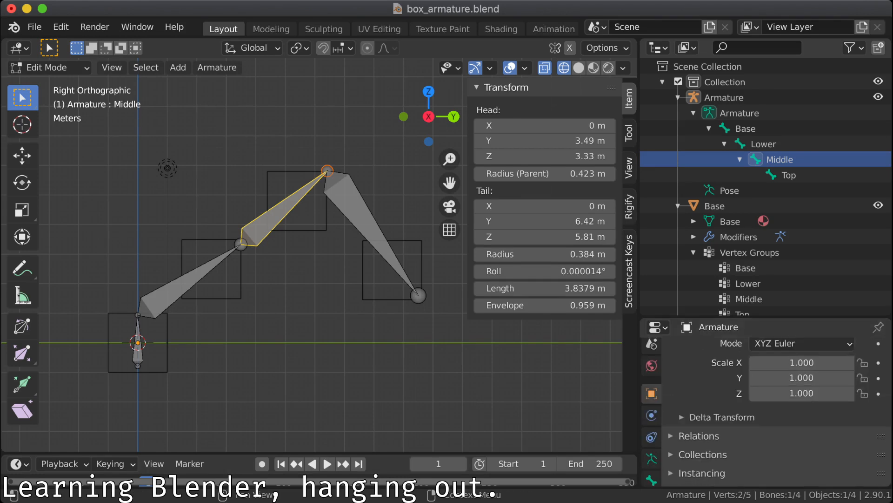
Step: Enlarge the Properties editor and examine the Base bone's transform, Relations and Deform settings
left_click_drag(745, 317, 745, 167)
left_click(745, 128)
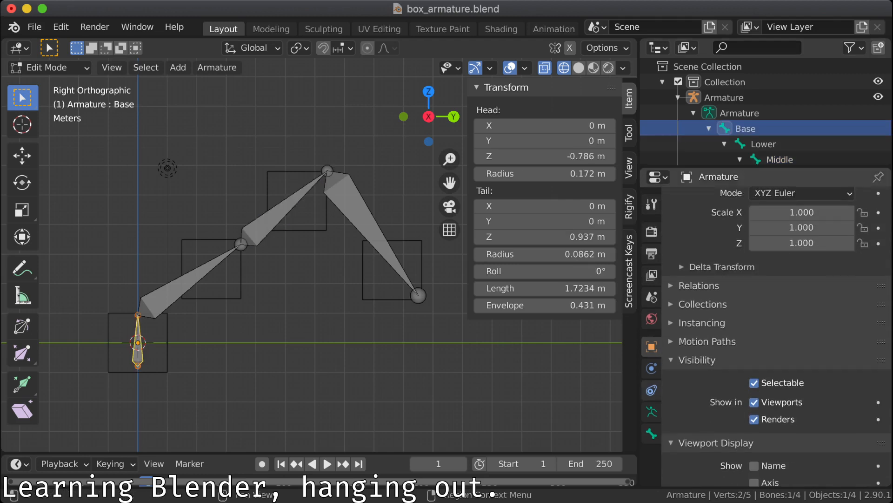
left_click(652, 411)
left_click(651, 433)
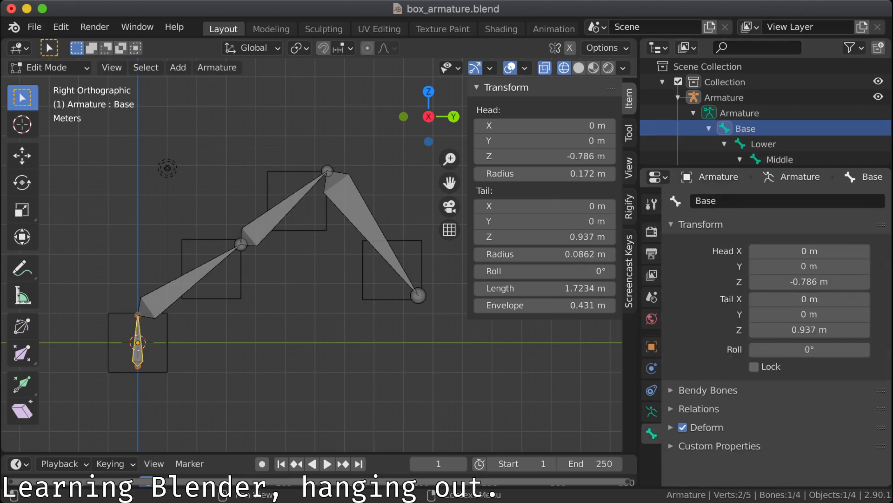
left_click(699, 408)
scroll(745, 408, "down", 4)
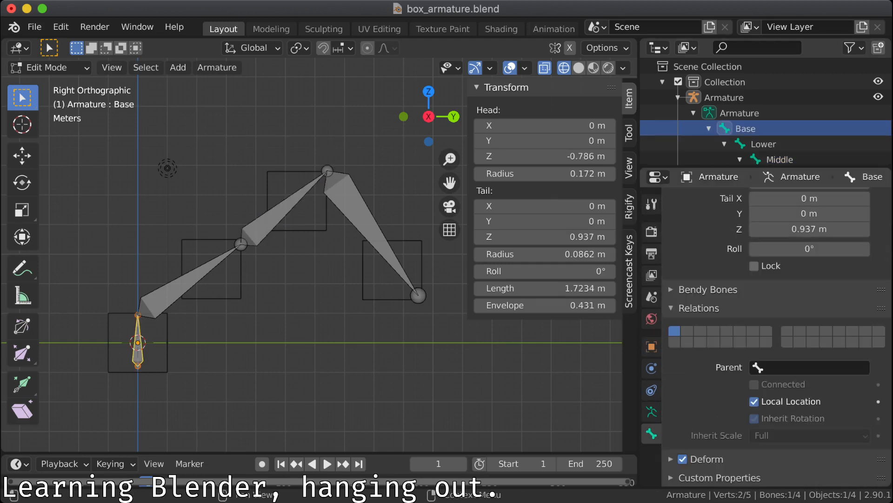
left_click(698, 459)
scroll(745, 418, "down", 4)
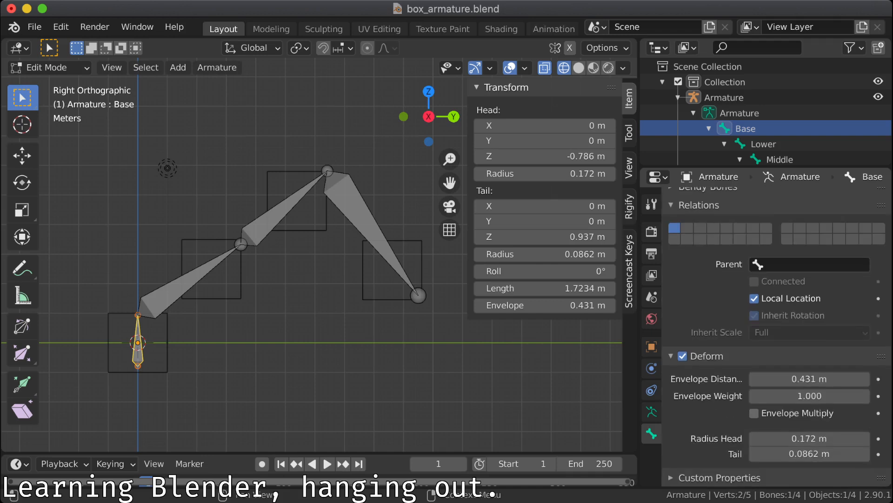
scroll(714, 239, "up", 10)
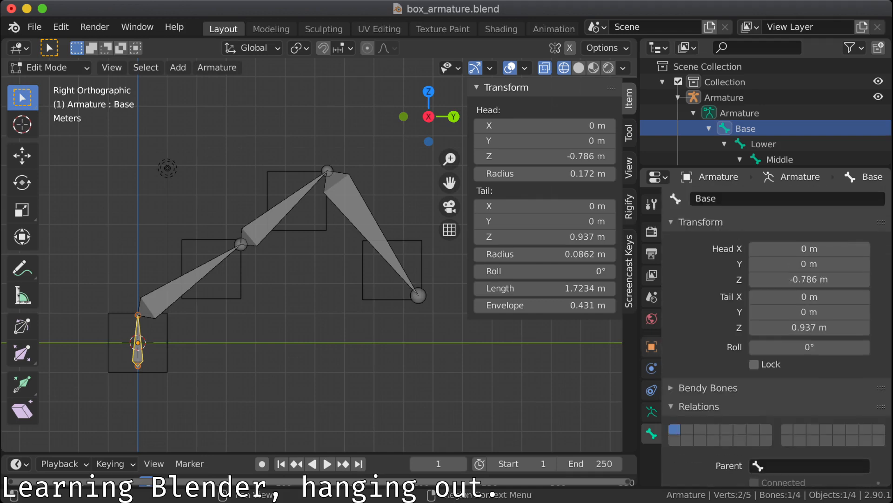
Step: Set the armature's skeleton display to Rest Position
left_click(651, 412)
scroll(744, 349, "down", 4)
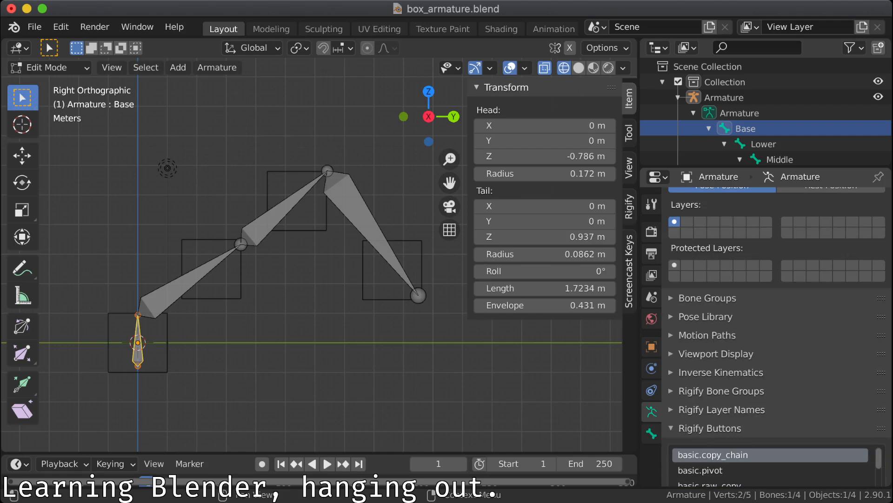
scroll(776, 372, "down", 5)
scroll(776, 337, "up", 8)
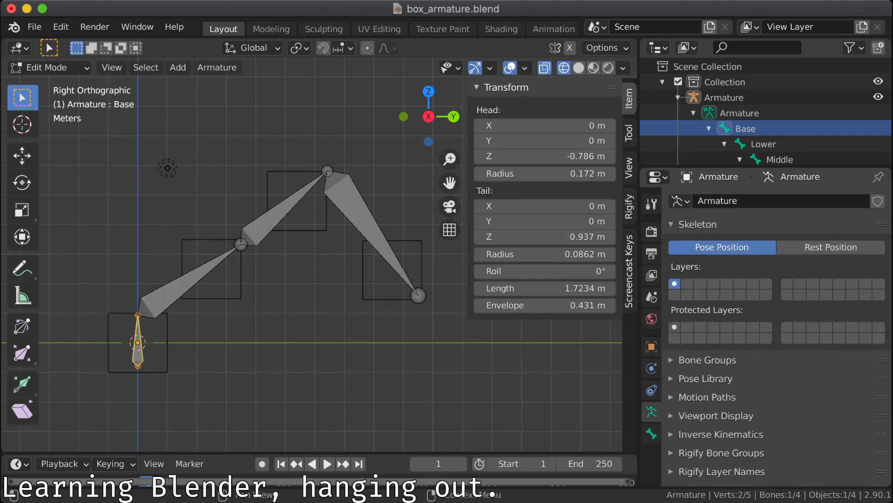
left_click(831, 247)
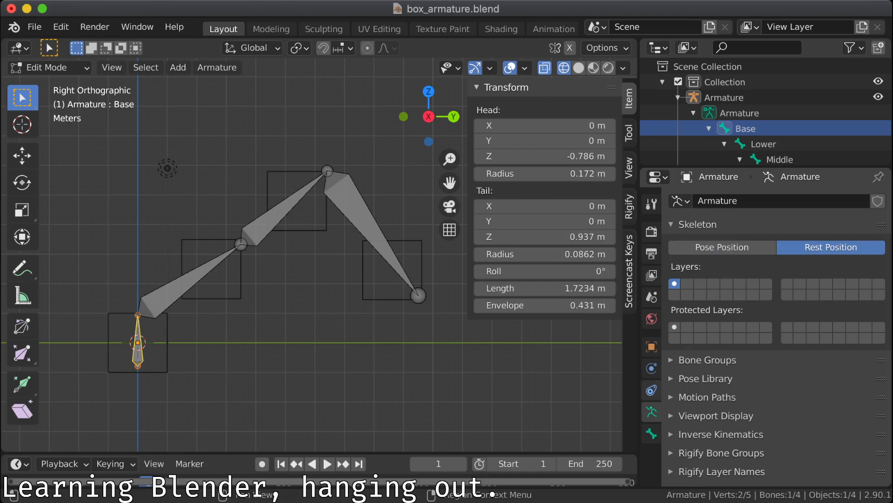
Step: Check the armature's constraint, physics and object transform properties
left_click(651, 390)
left_click(652, 368)
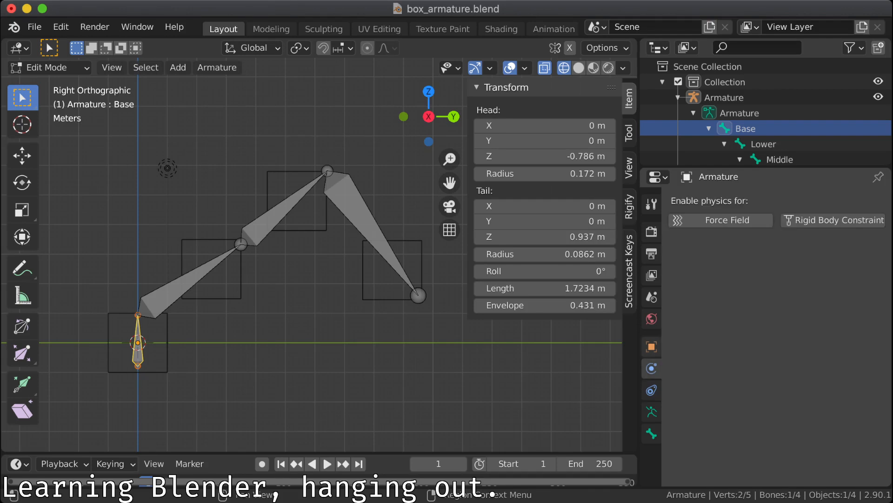
left_click(651, 346)
scroll(776, 338, "up", 3)
scroll(776, 337, "up", 5)
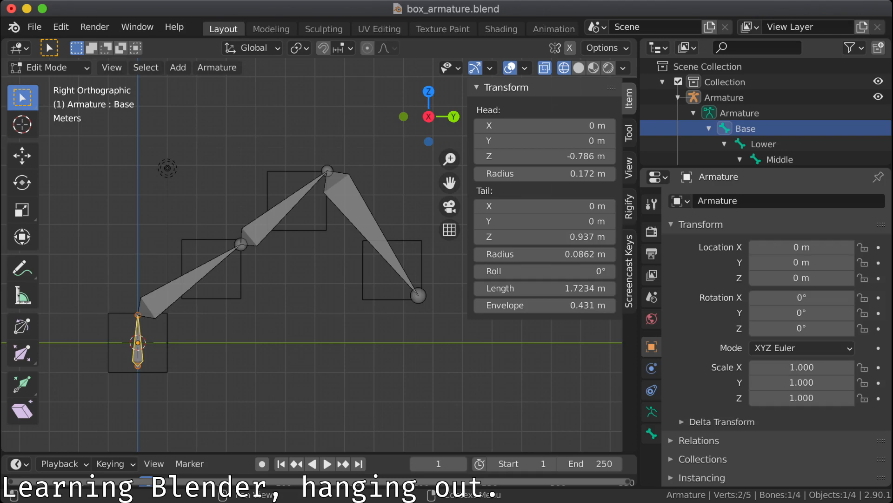
left_click(651, 368)
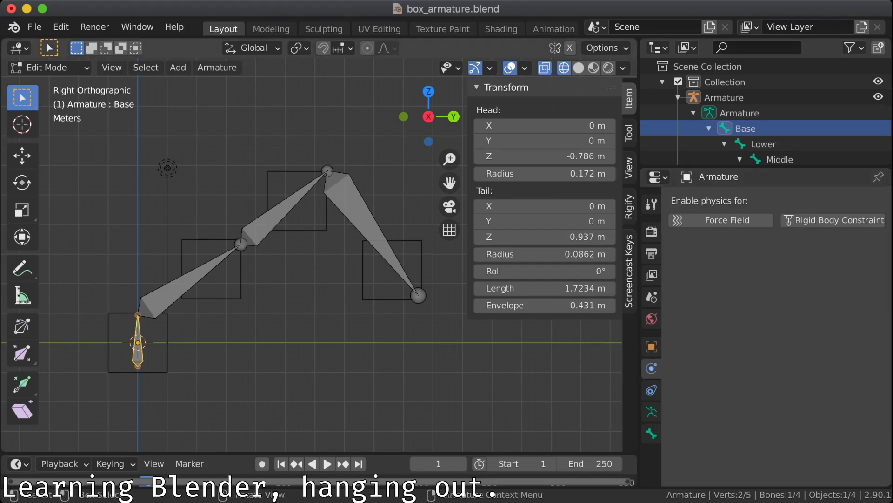
Step: Select the Lower bone and look through the armature data settings, including Bone Groups, Pose Library and the Rigify options
left_click(764, 145)
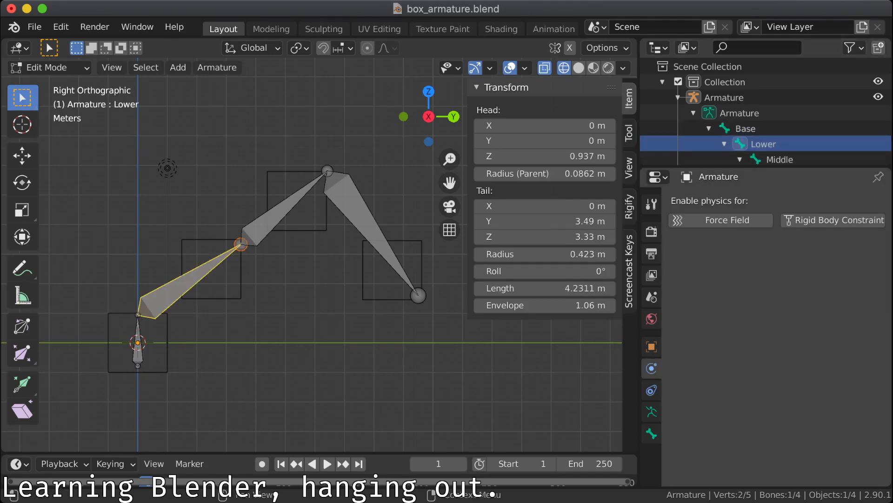
left_click(651, 390)
left_click(651, 412)
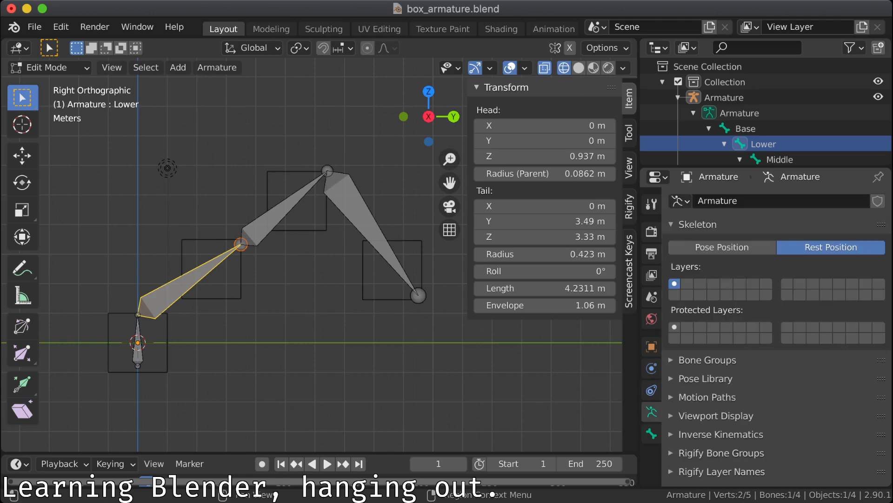
scroll(776, 336, "down", 5)
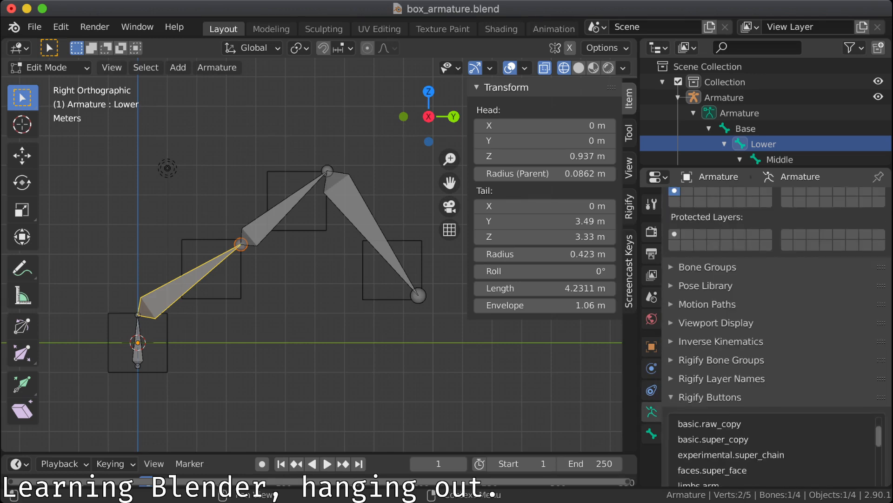
scroll(777, 337, "down", 1)
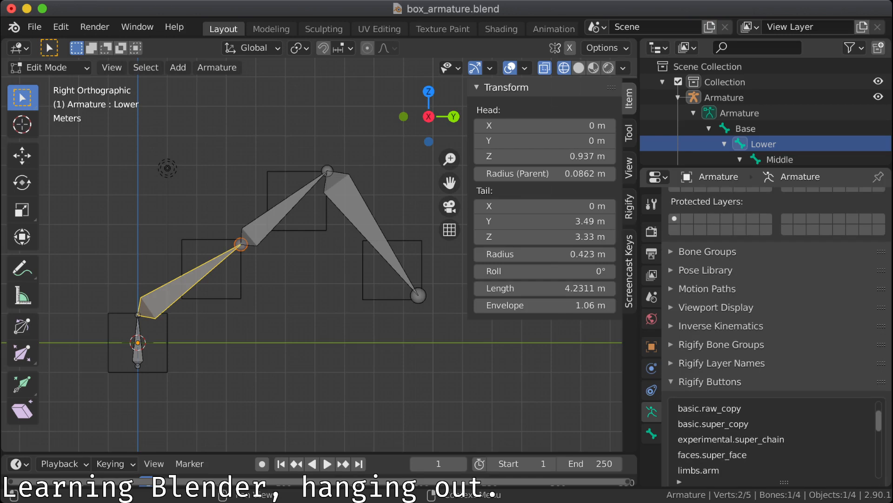
left_click(705, 270)
left_click(705, 270)
left_click(707, 252)
left_click(707, 252)
scroll(776, 337, "down", 3)
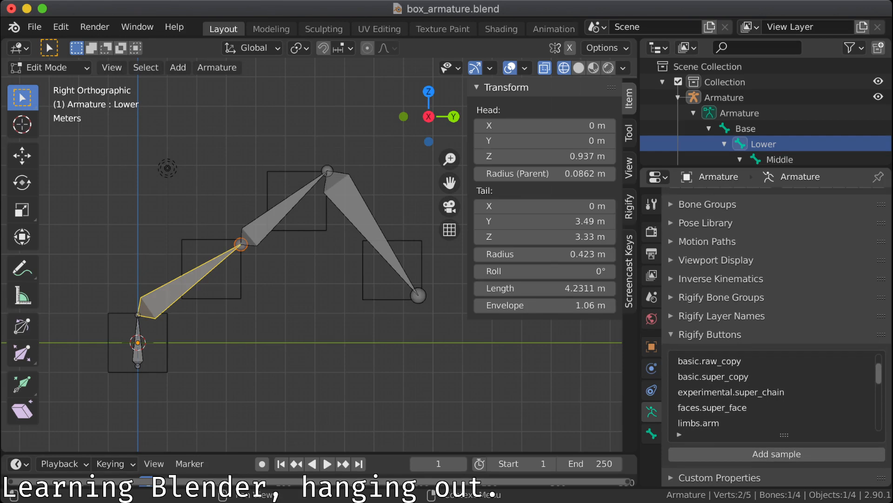
Step: Examine the Lower bone's transform, parent relations and deform envelope settings
left_click(651, 433)
scroll(776, 337, "down", 5)
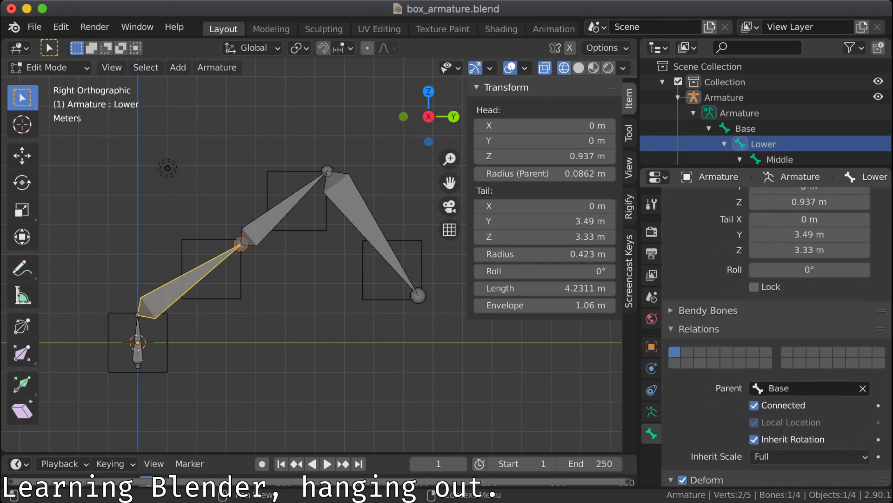
scroll(776, 338, "down", 2)
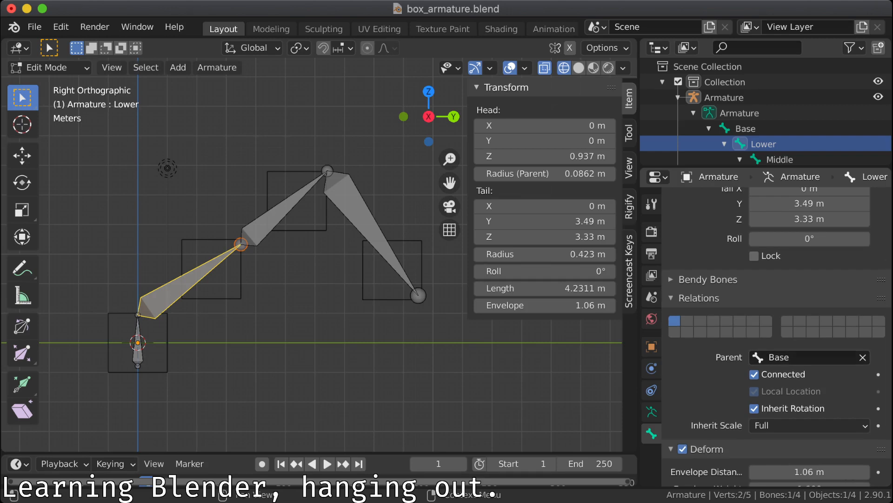
scroll(776, 337, "down", 2)
scroll(776, 337, "down", 4)
scroll(776, 337, "up", 12)
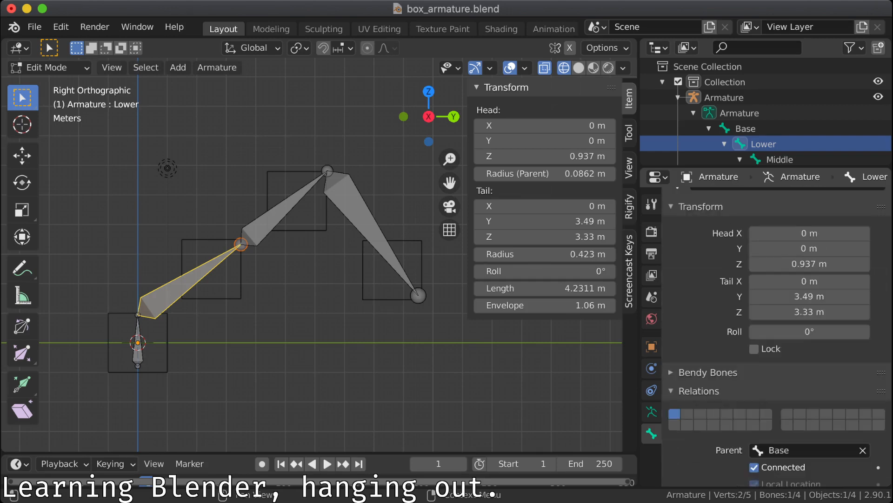
scroll(776, 337, "up", 1)
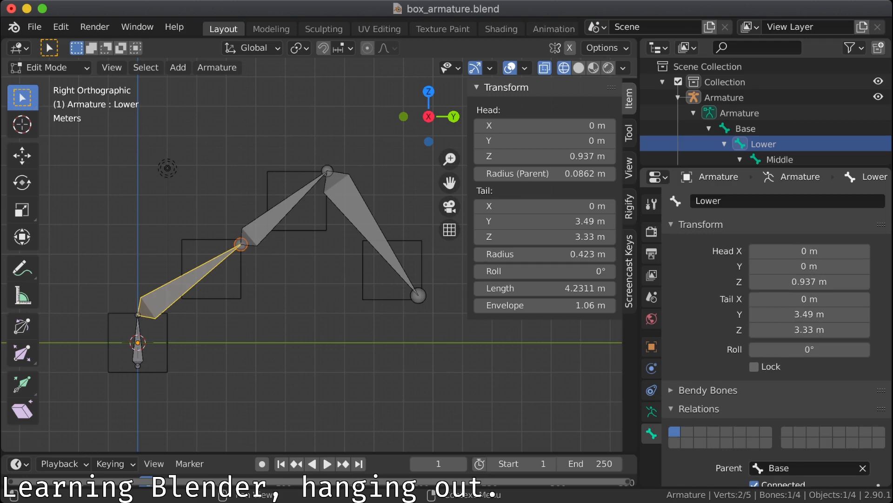
scroll(776, 338, "down", 11)
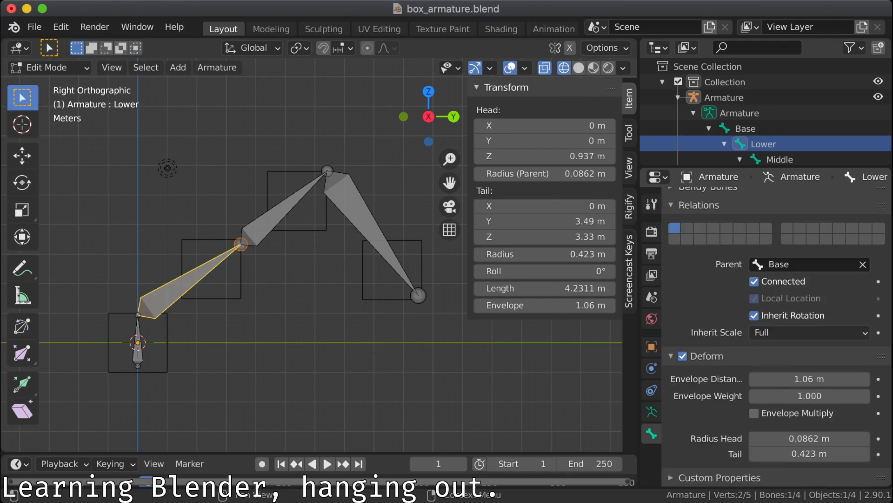
Step: Look through the Base, Middle and Lower vertex groups listed under the Base mesh
scroll(765, 112, "down", 8)
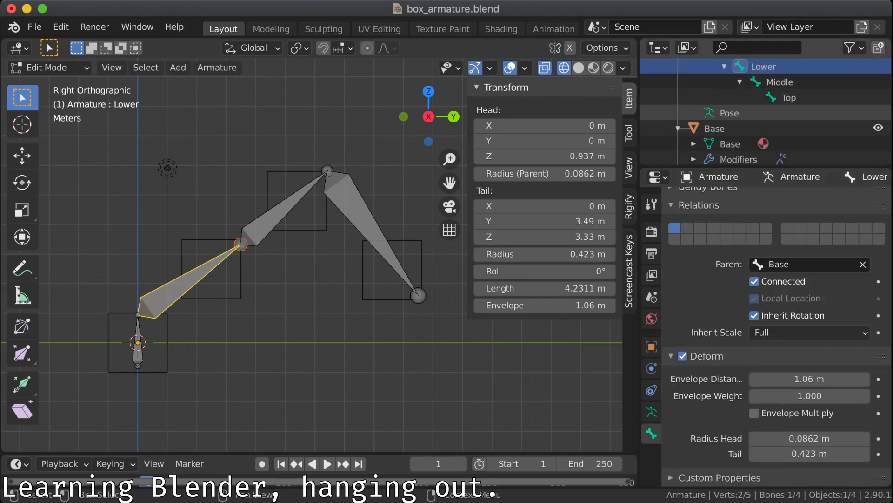
left_click(746, 113)
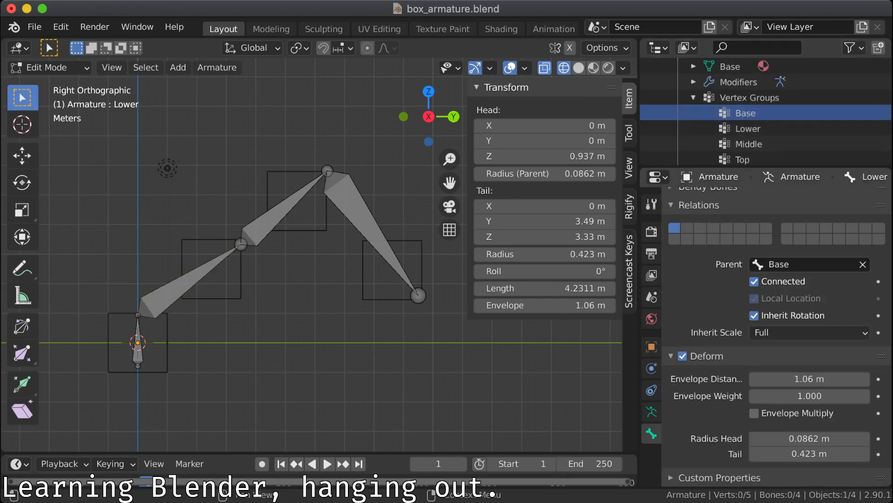
left_click(749, 143)
left_click(748, 128)
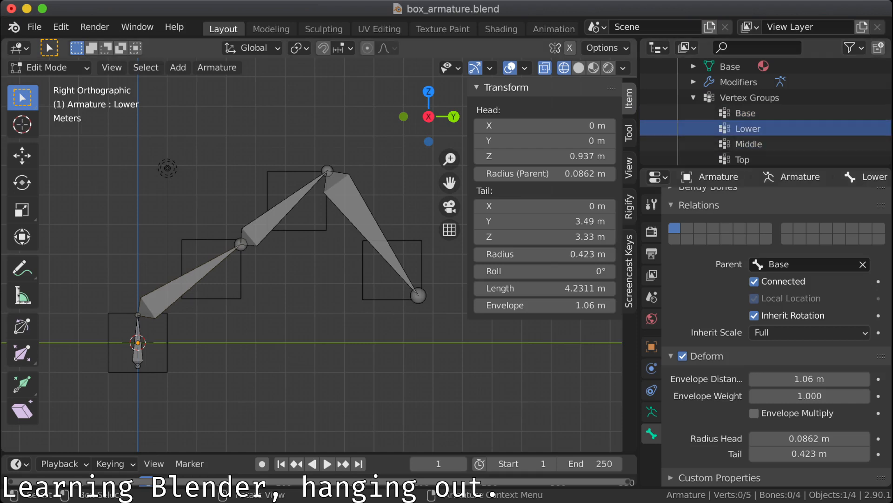
Step: Switch the armature to Object Mode and select the Base mesh containing the four boxes
left_click(46, 68)
left_click(49, 86)
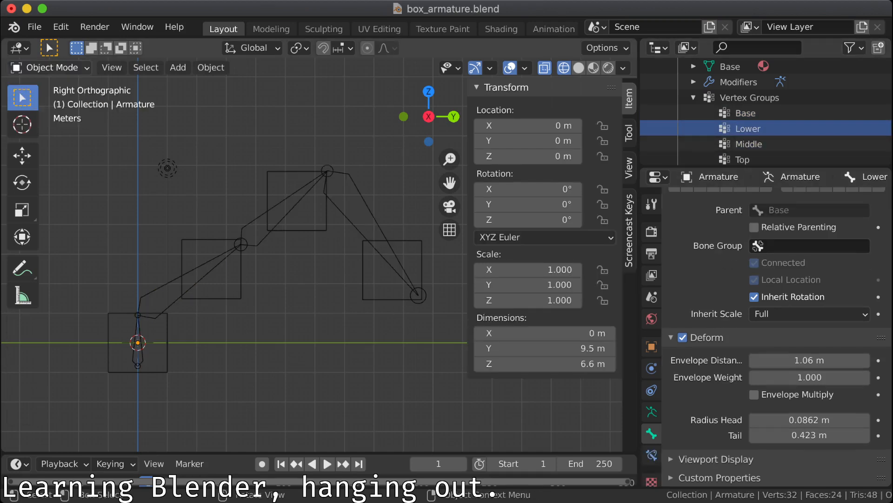
left_click(204, 239)
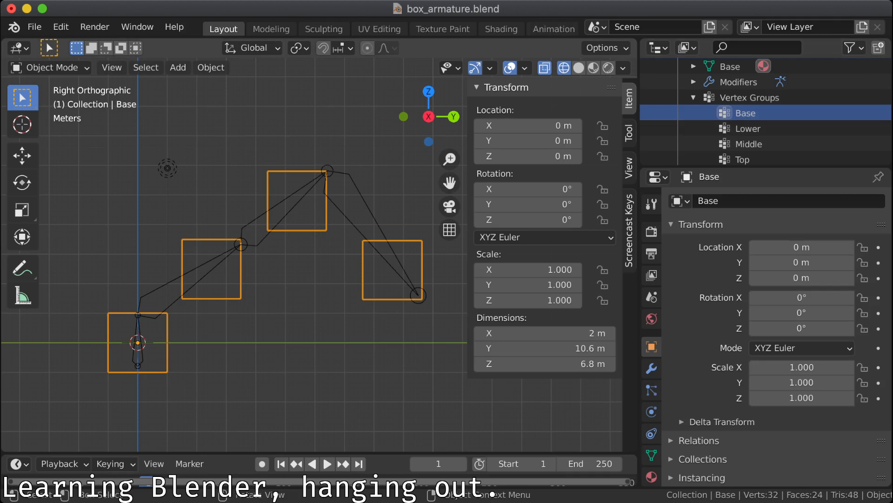
Step: Make Lower the Base mesh's active vertex group and select the Base object's entry in the scene hierarchy
left_click(47, 67)
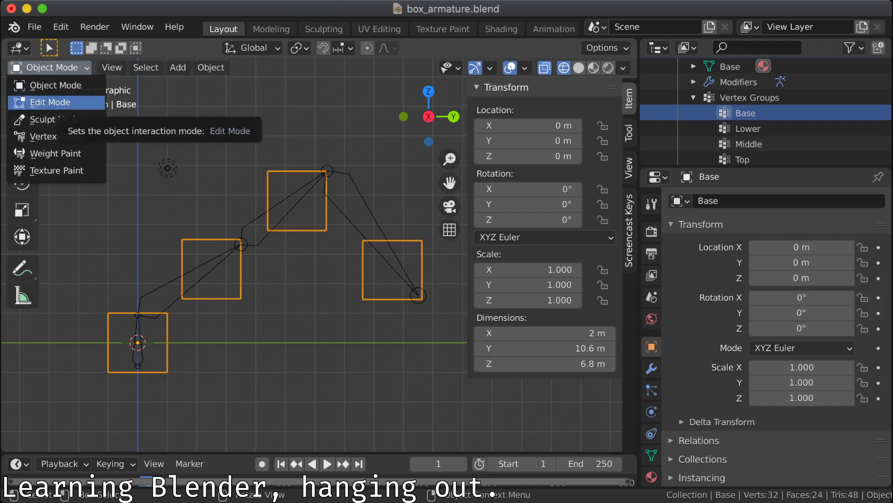
scroll(652, 375, "down", 2)
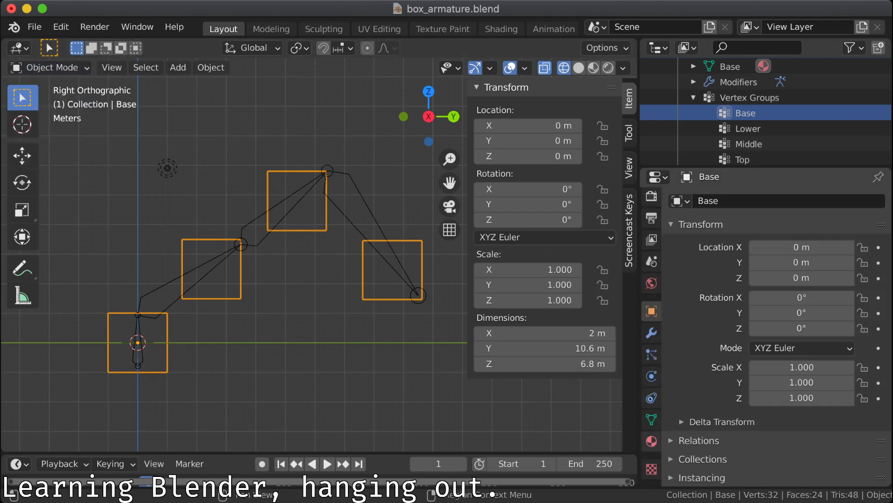
left_click(748, 128)
left_click(749, 97)
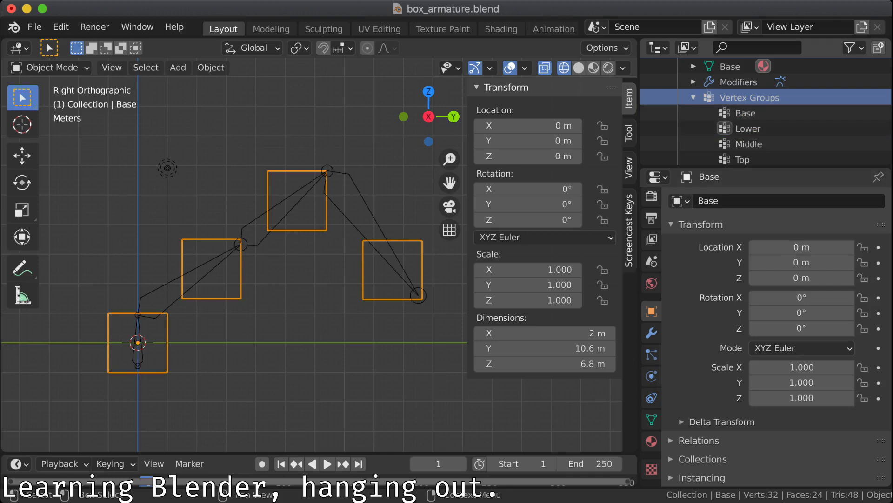
scroll(747, 113, "up", 1)
left_click(715, 82)
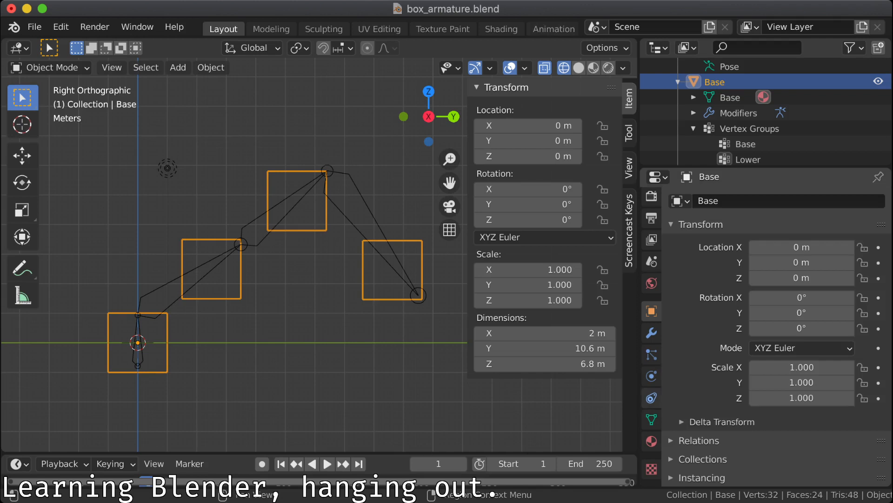
Step: Apply the Base mesh's Armature modifier
left_click(652, 332)
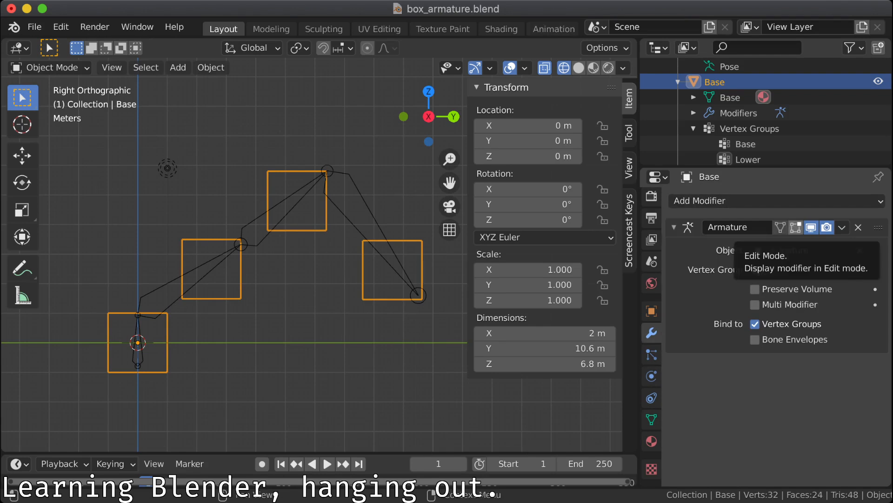
left_click(796, 227)
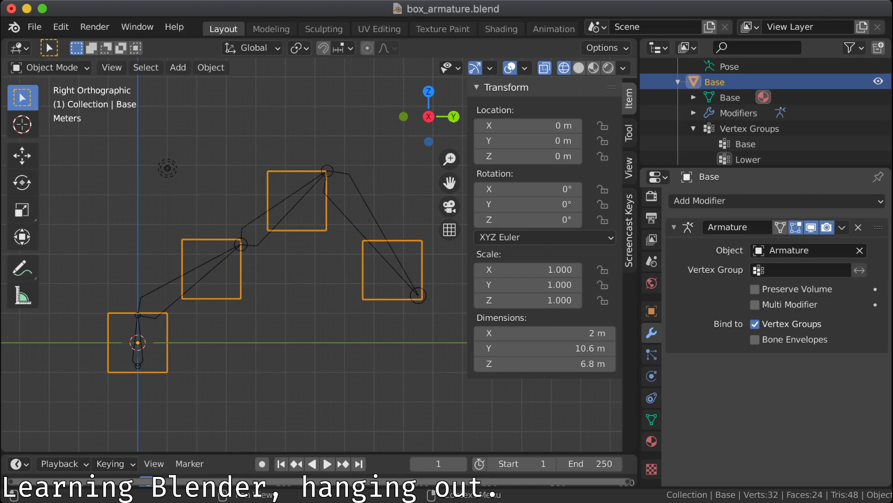
left_click(795, 226)
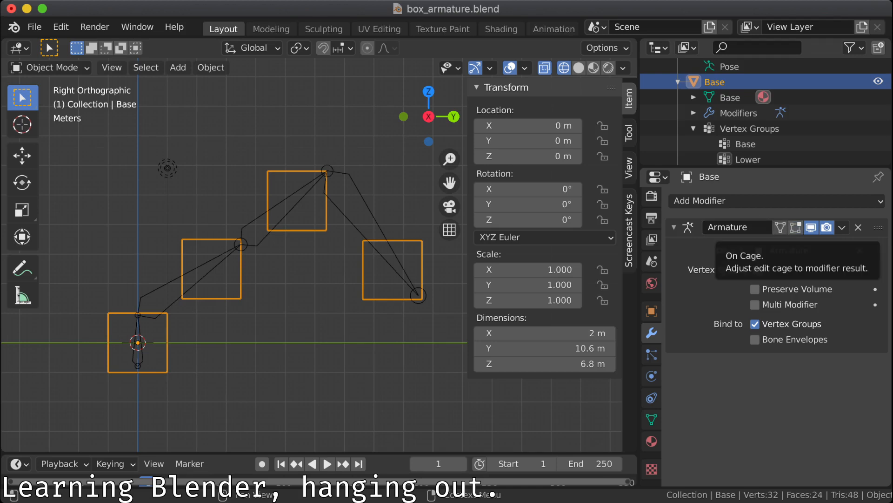
left_click(843, 227)
left_click(763, 242)
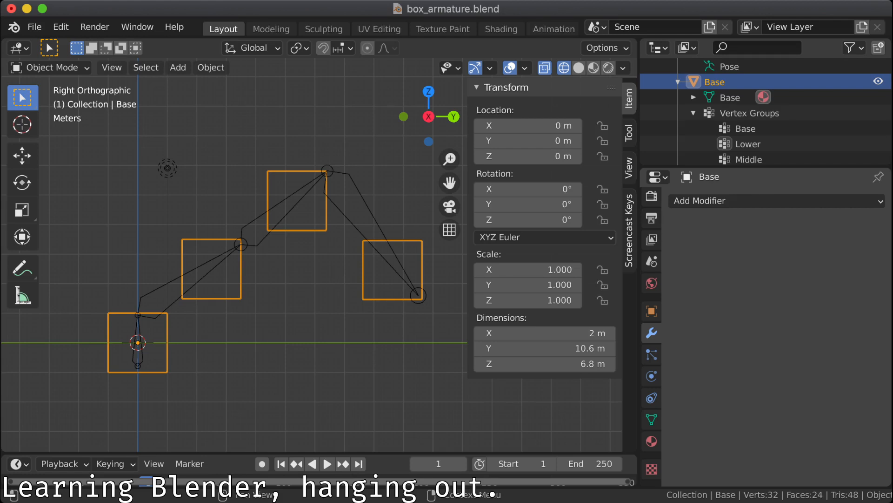
Step: Make Base the Base mesh's active vertex group and review the mesh's vertex group list
left_click(745, 128)
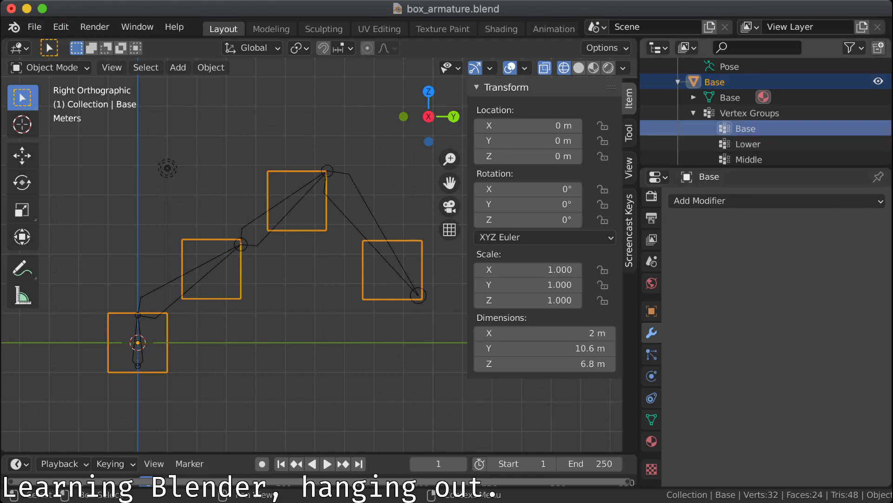
left_click(749, 114)
scroll(749, 114, "up", 1)
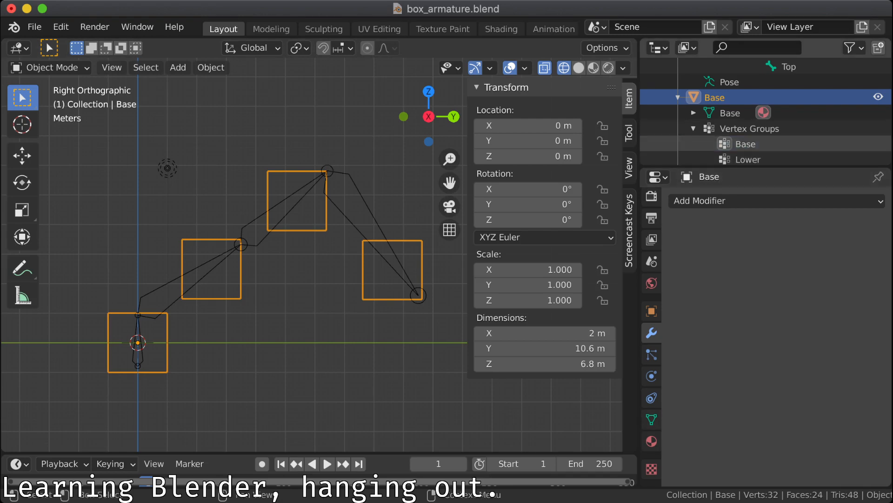
left_click(745, 144)
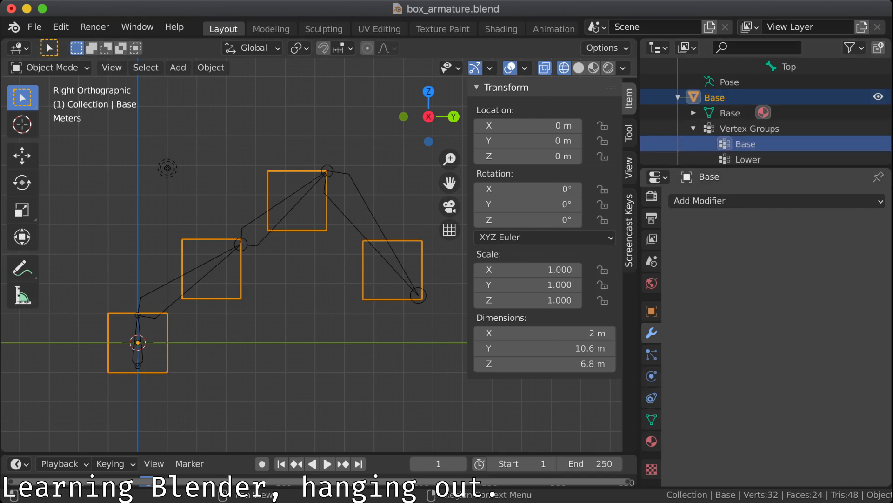
left_click(651, 468)
left_click(652, 420)
scroll(679, 415, "up", 3)
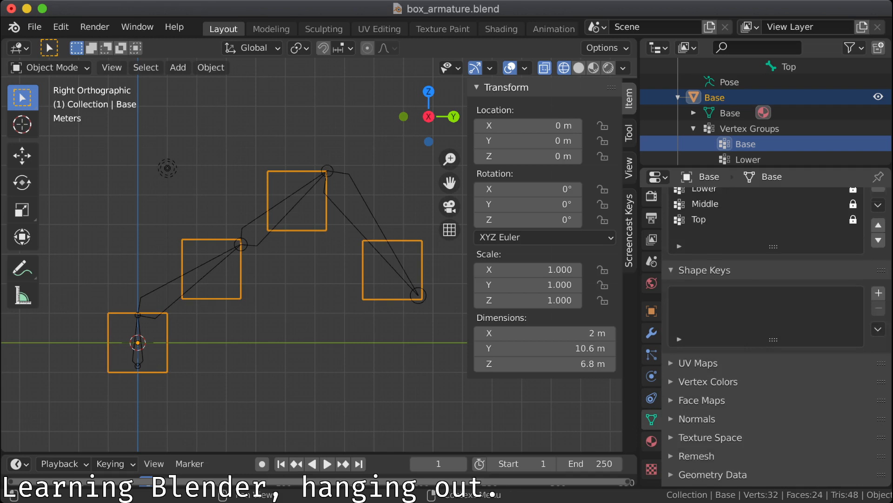
scroll(680, 417, "down", 5)
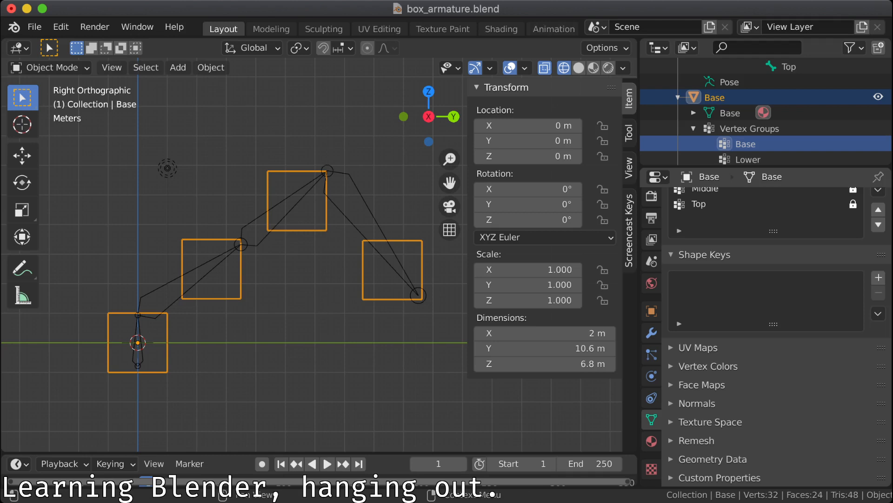
scroll(772, 335, "up", 5)
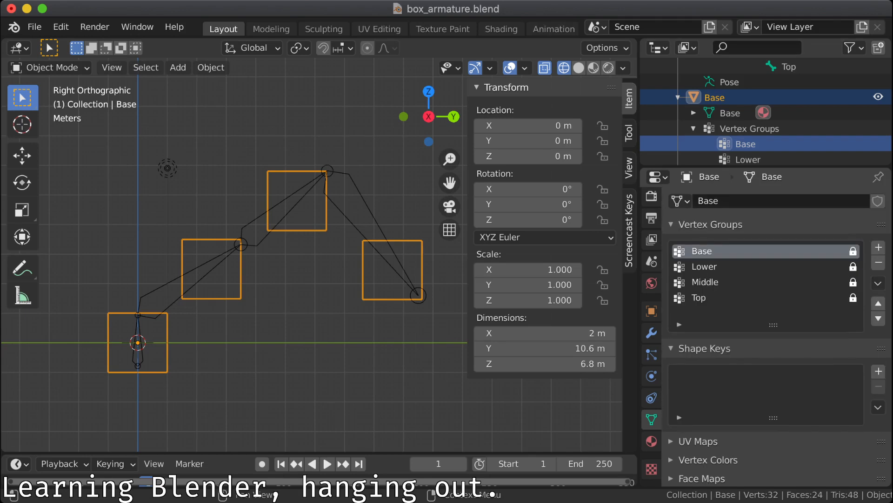
scroll(745, 113, "up", 5)
left_click(746, 129)
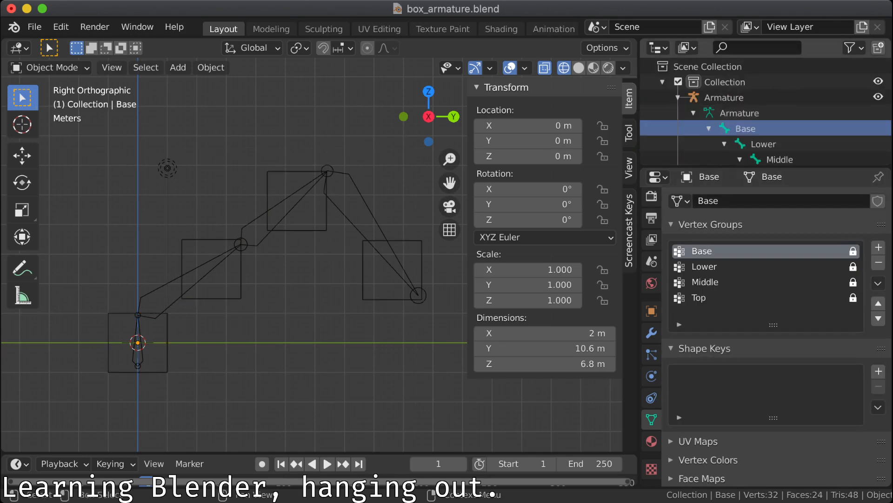
left_click(48, 68)
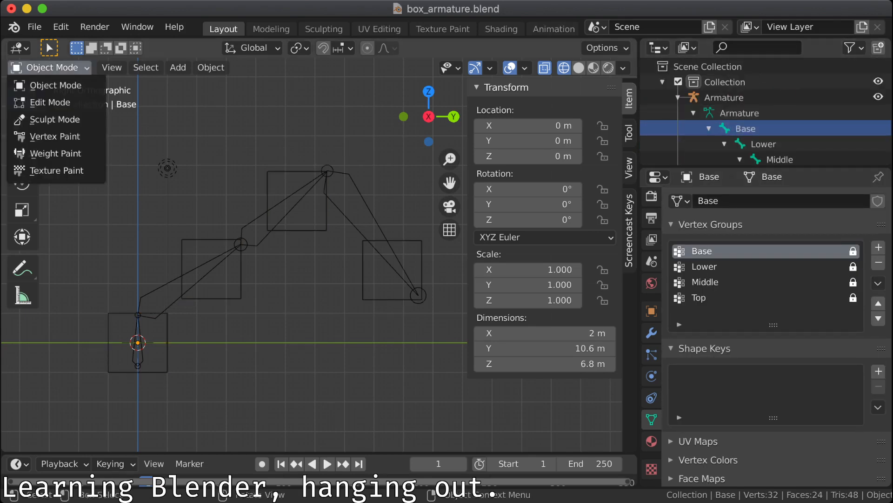
left_click(56, 85)
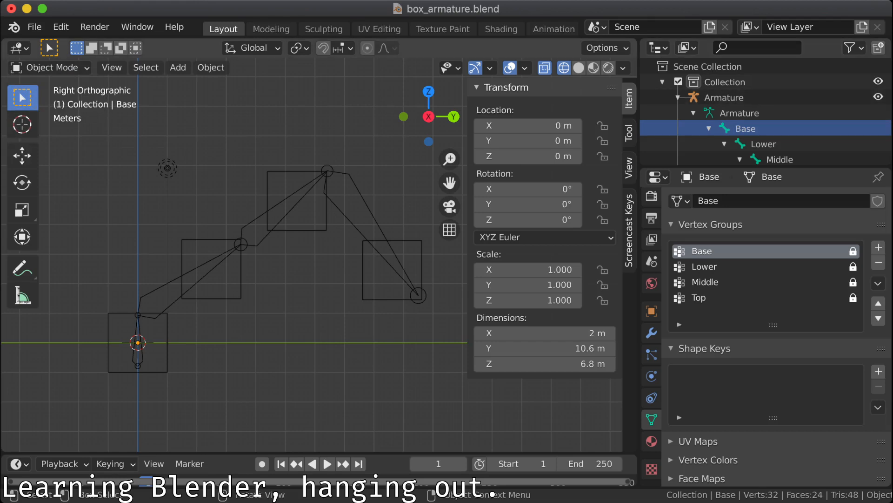
left_click(49, 67)
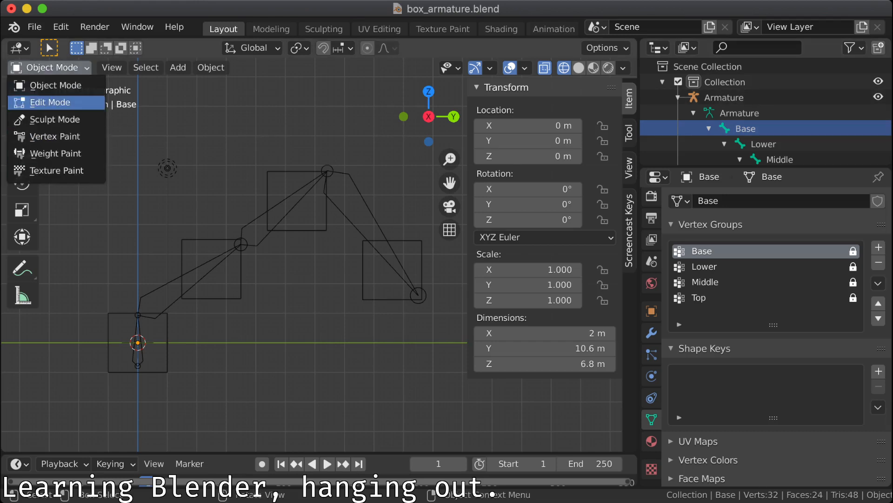
left_click(50, 102)
left_click(168, 313)
left_click(182, 298)
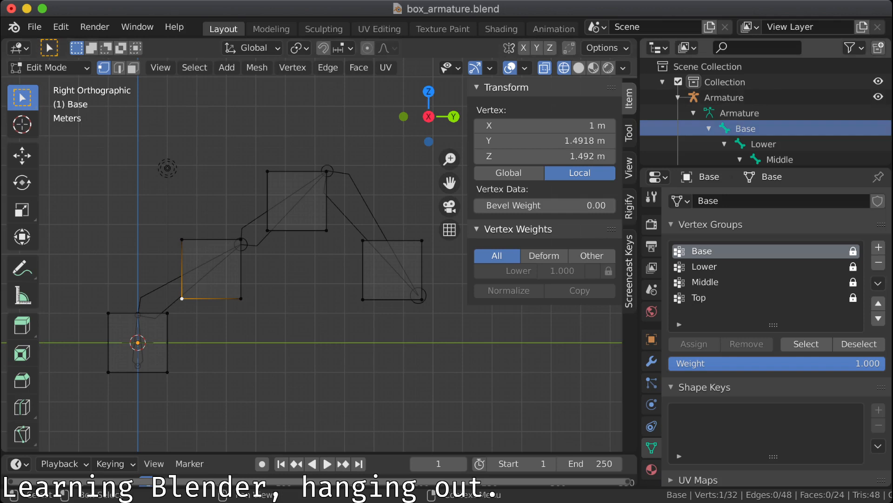
key("alt+a")
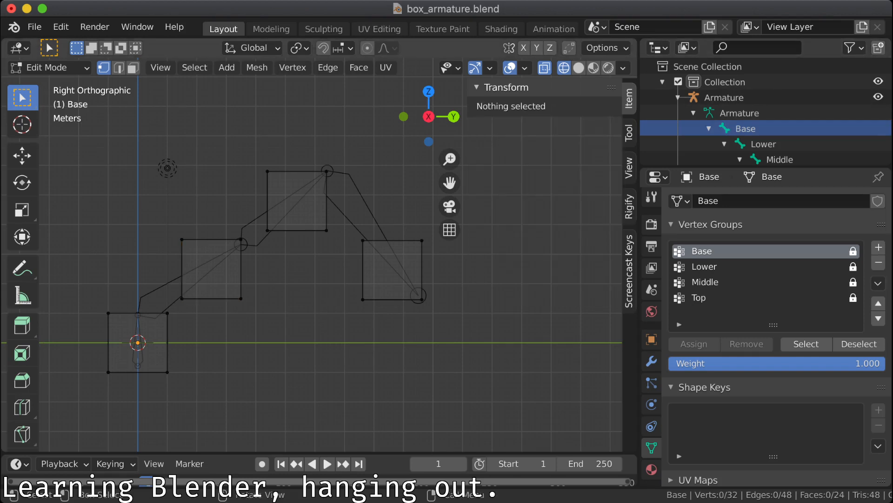
key("Tab")
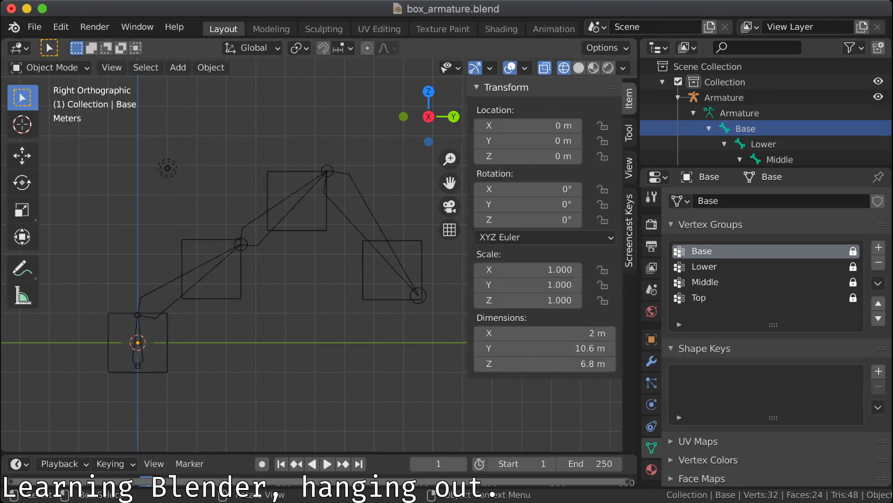
Step: Enter Edit Mode on the armature and select the Lower bone
left_click(175, 288)
key("Tab")
left_click(175, 287)
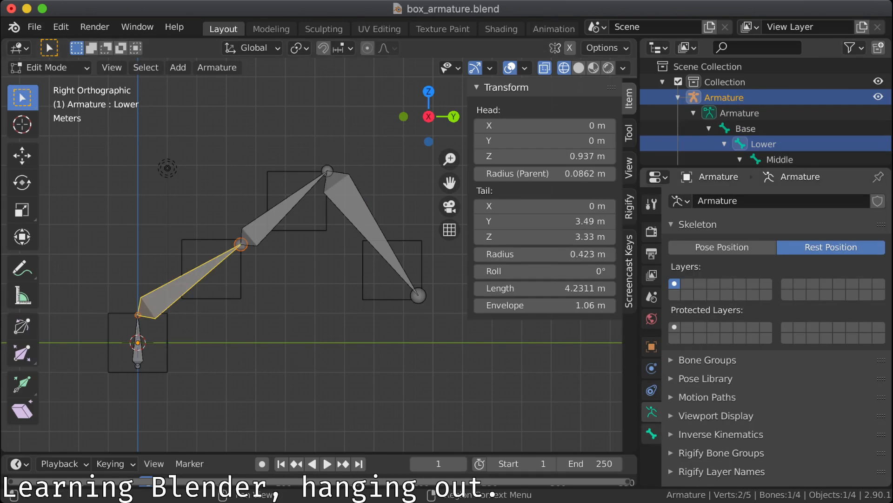
Step: Examine the Lower bone's deform, relations and transform properties
left_click(651, 434)
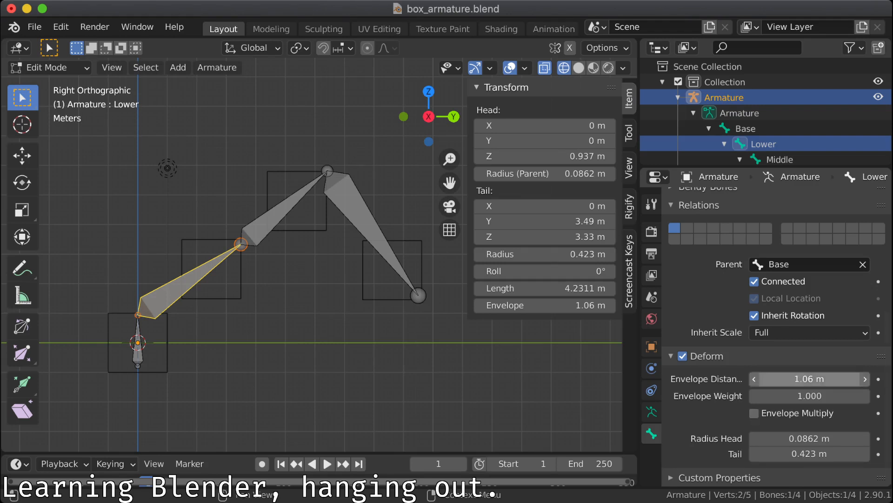
scroll(810, 379, "up", 3)
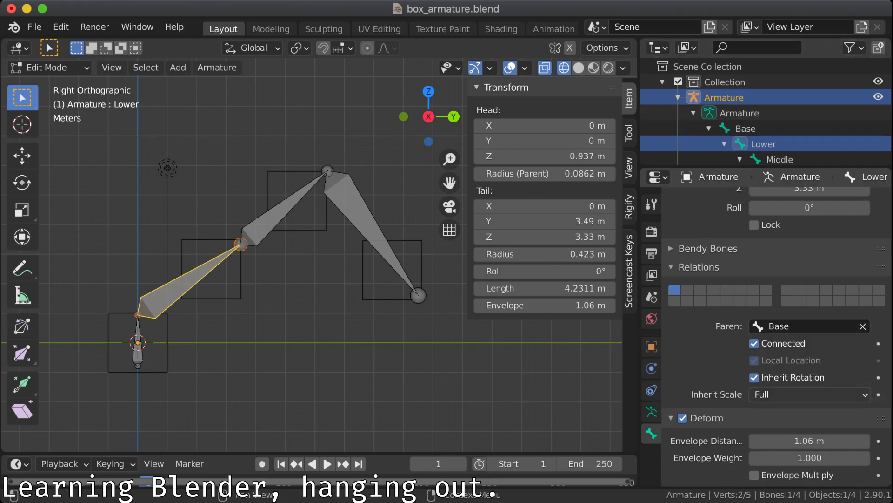
scroll(776, 337, "up", 4)
scroll(776, 337, "up", 2)
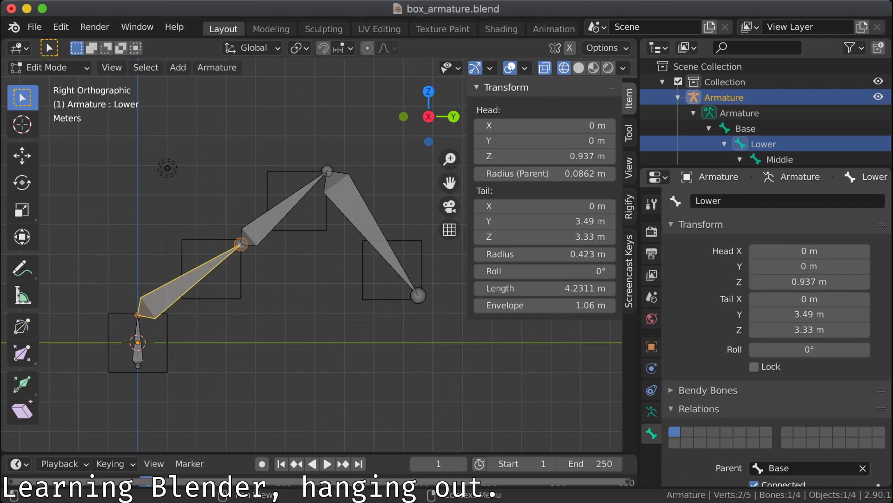
Step: Look through the armature's skeleton and Rigify settings, object constraints and object properties, collapsing the Rigify Buttons section
left_click(651, 411)
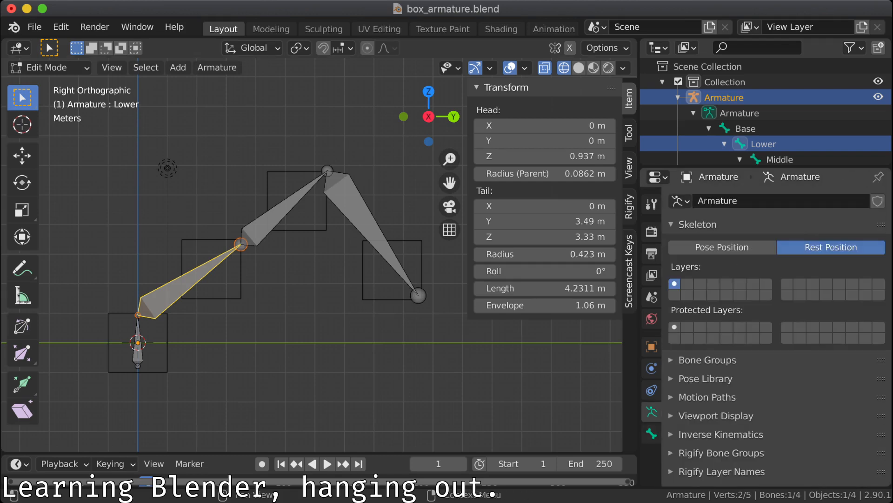
scroll(776, 337, "down", 4)
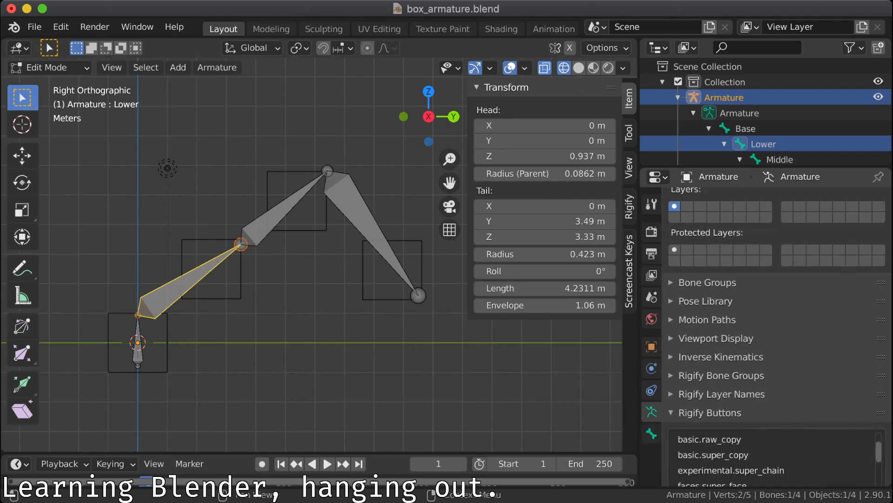
scroll(776, 337, "down", 5)
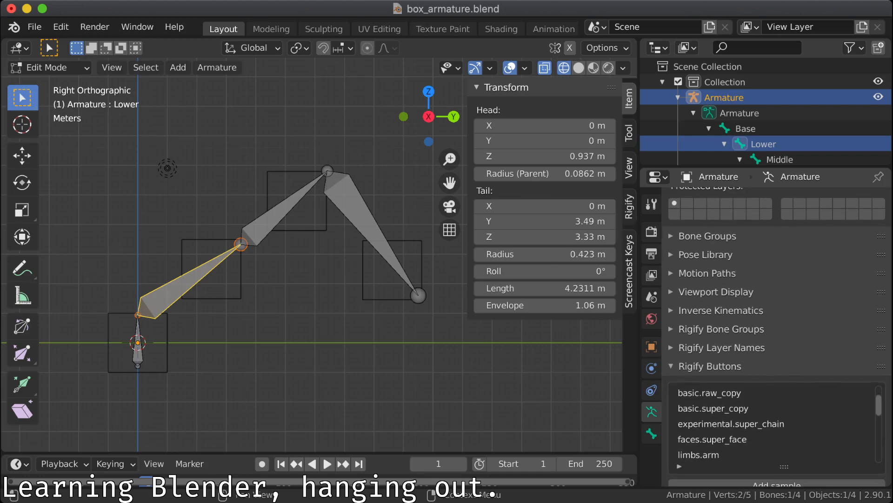
scroll(772, 408, "down", 5)
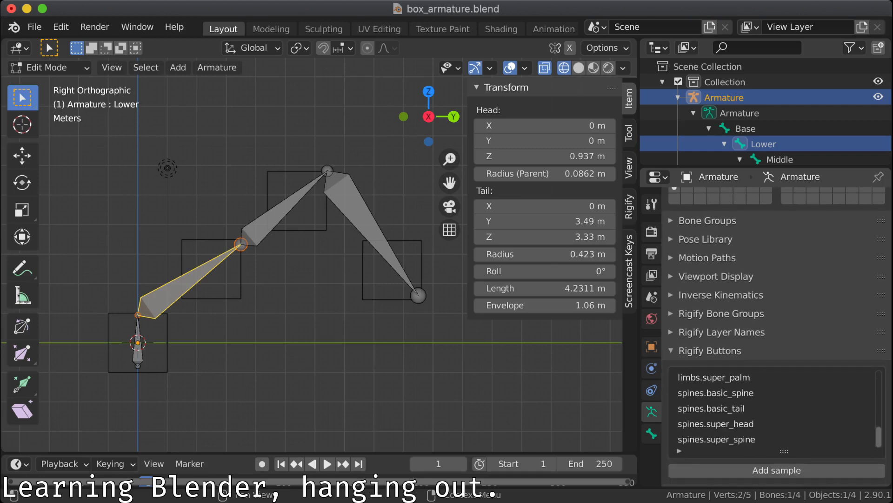
left_click(709, 350)
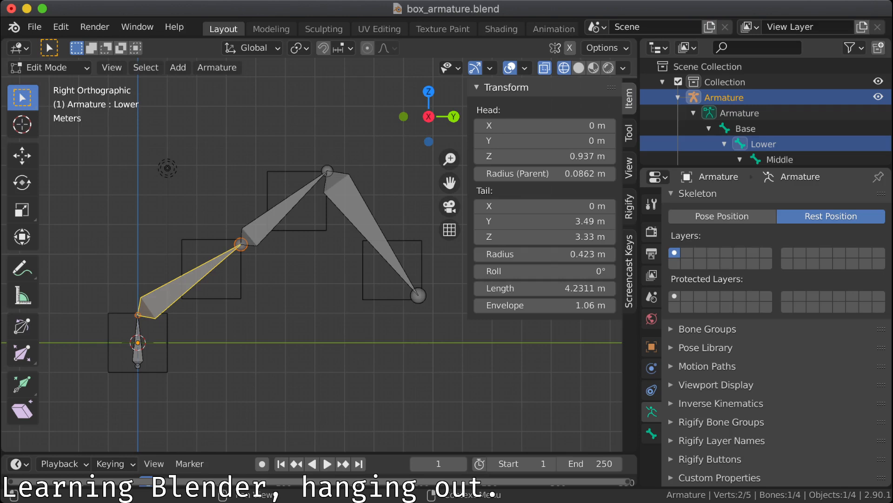
left_click(651, 390)
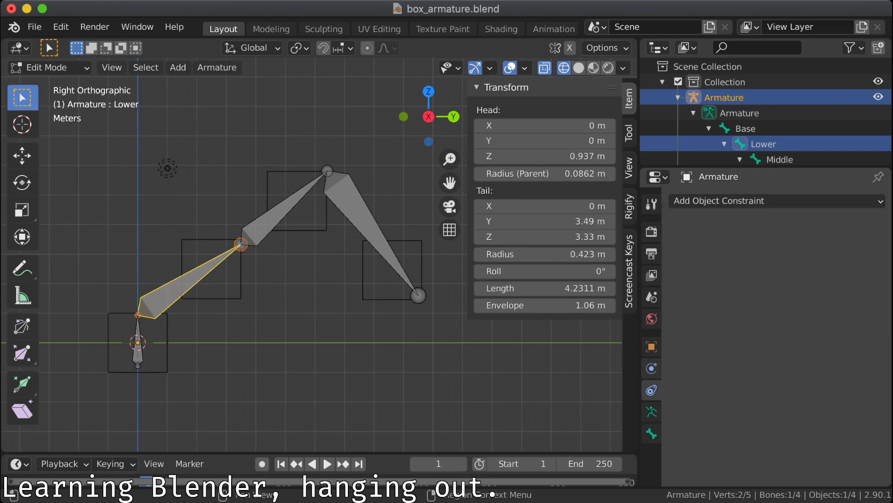
left_click(652, 369)
left_click(651, 346)
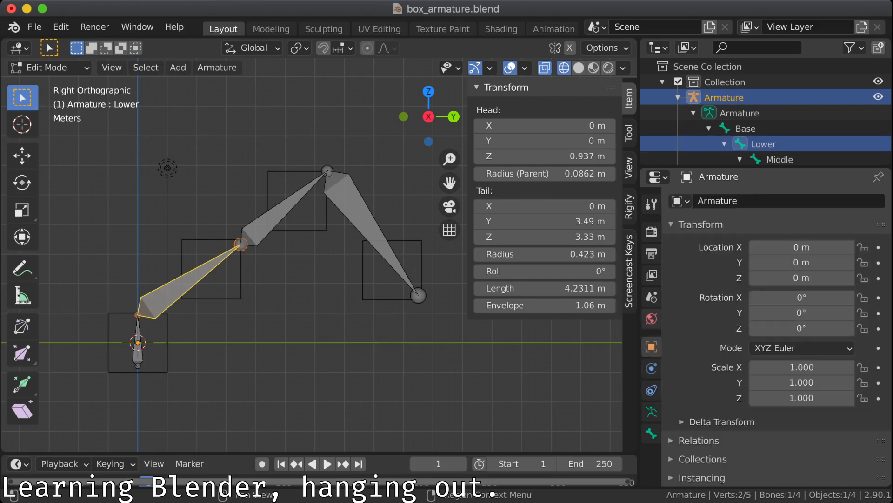
left_click(652, 318)
left_click(651, 411)
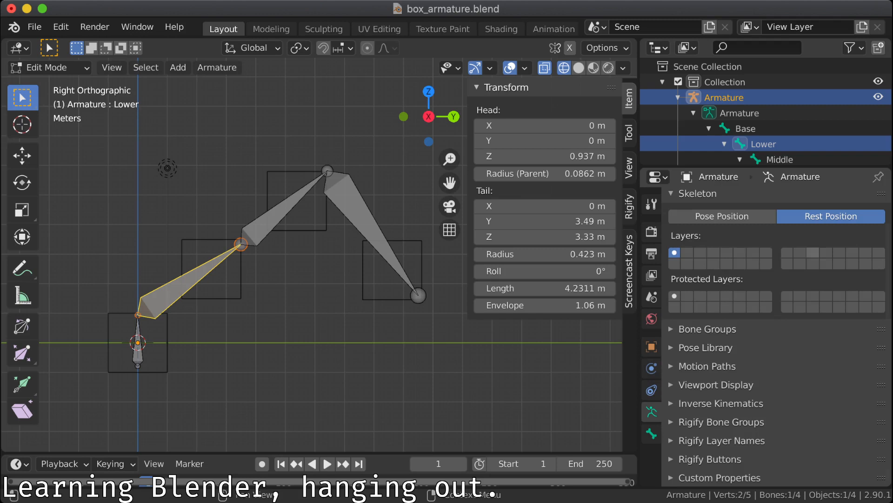
left_click(745, 129)
left_click(724, 97)
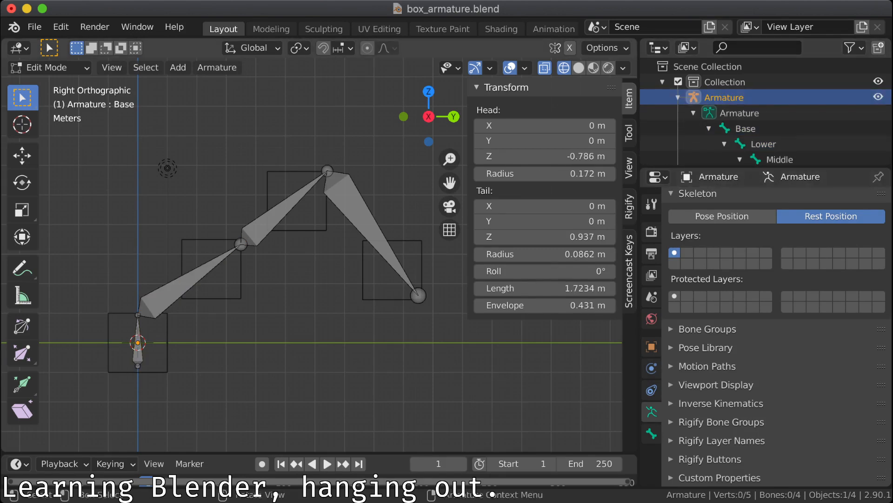
left_click(179, 284)
key("r")
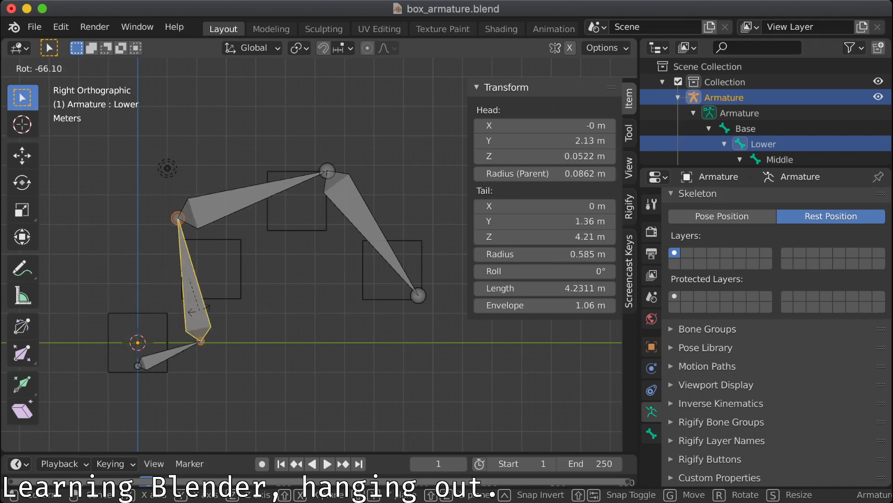
key("Escape")
Step: Switch the armature to Pose Mode, display the skeleton in Pose Position and deselect all bones
left_click(44, 67)
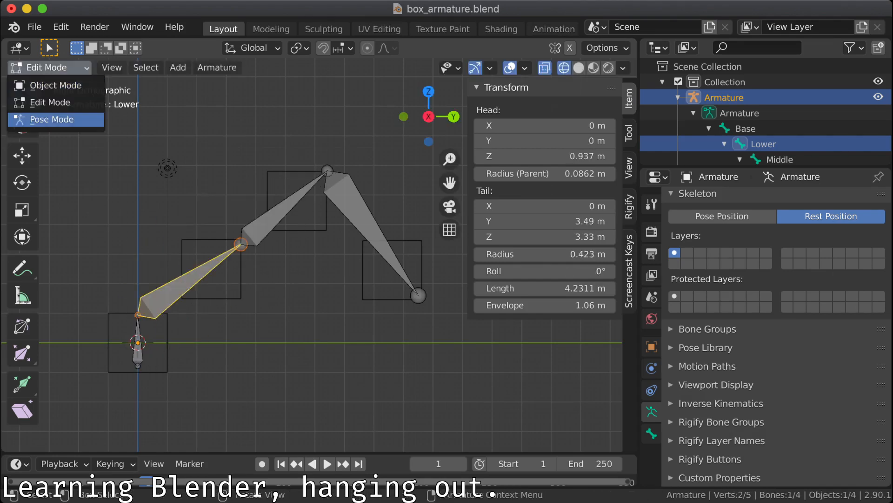
left_click(46, 120)
key("r")
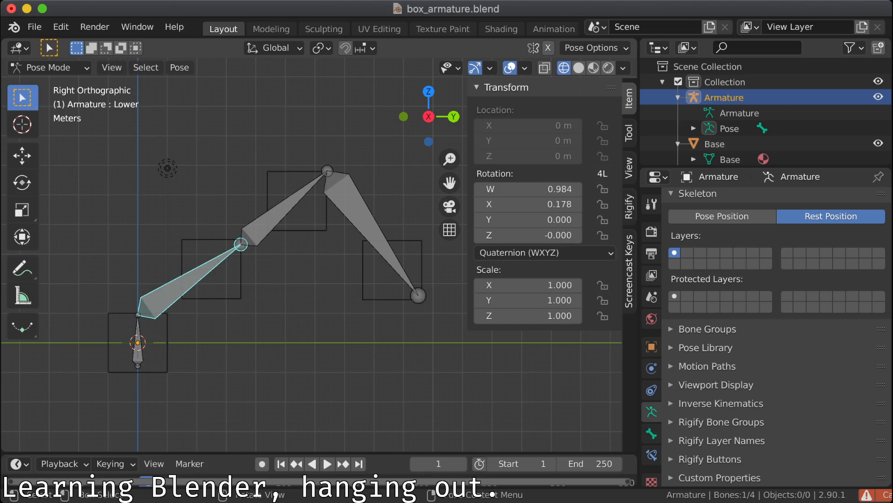
left_click(723, 216)
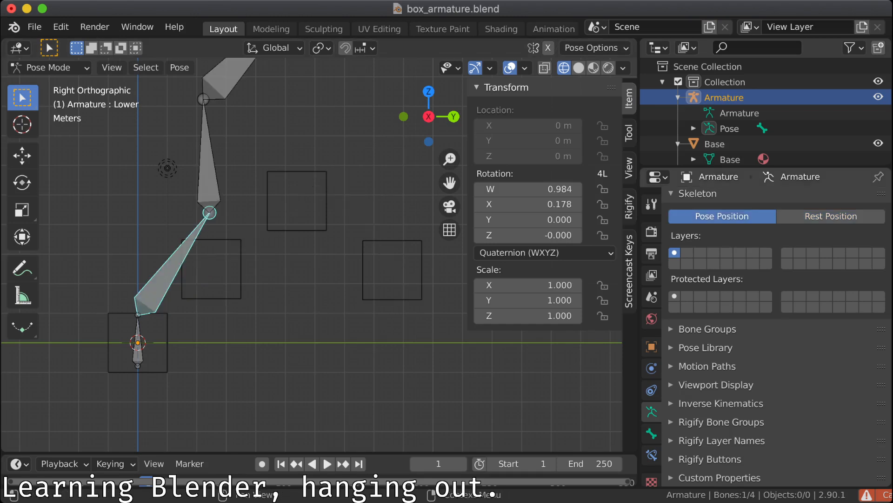
key("alt+a")
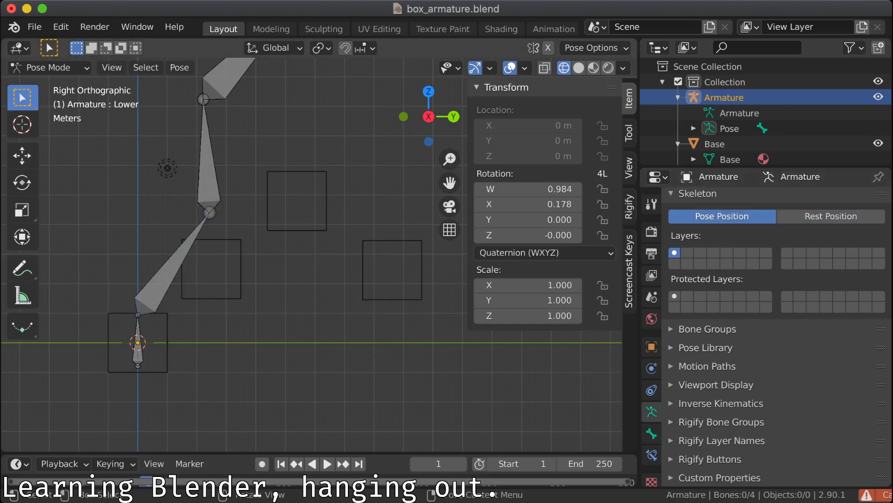
Step: Select the Lower, Middle and Top bones one after another in Pose Mode
middle_click_drag(308, 251, 308, 366, "ctrl")
left_click(219, 333)
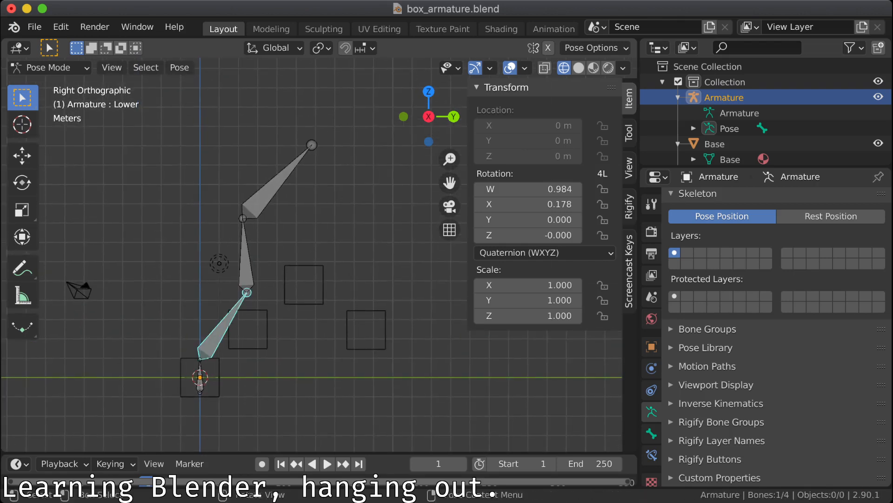
left_click(246, 260)
left_click(273, 185)
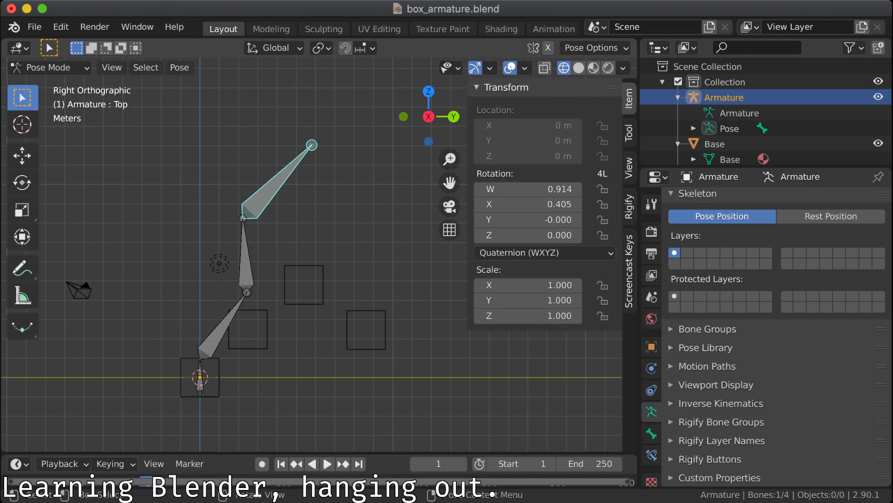
Step: Undo the recent selection, mode and display changes back to Edit Mode in Rest Position with the Base bone selected
key("ctrl+z")
key("ctrl+z")
key("ctrl+z")
key("ctrl+z")
key("ctrl+z")
key("ctrl+z")
key("ctrl+z")
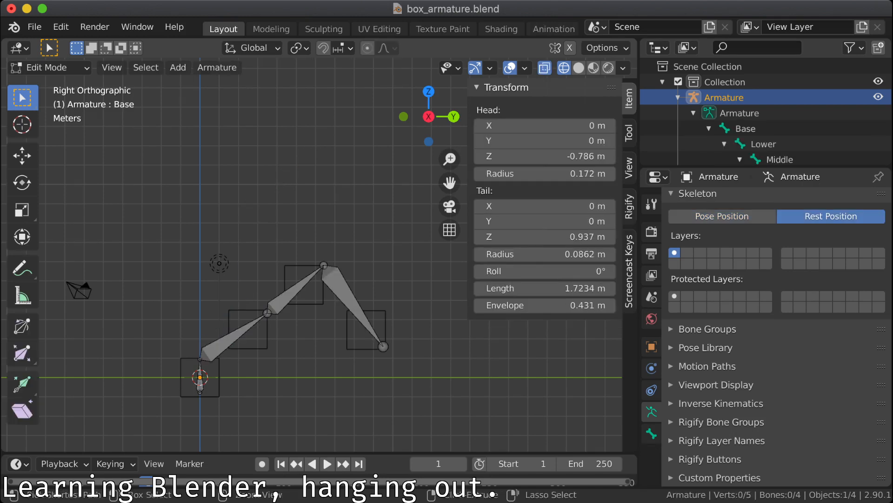
key("ctrl+z")
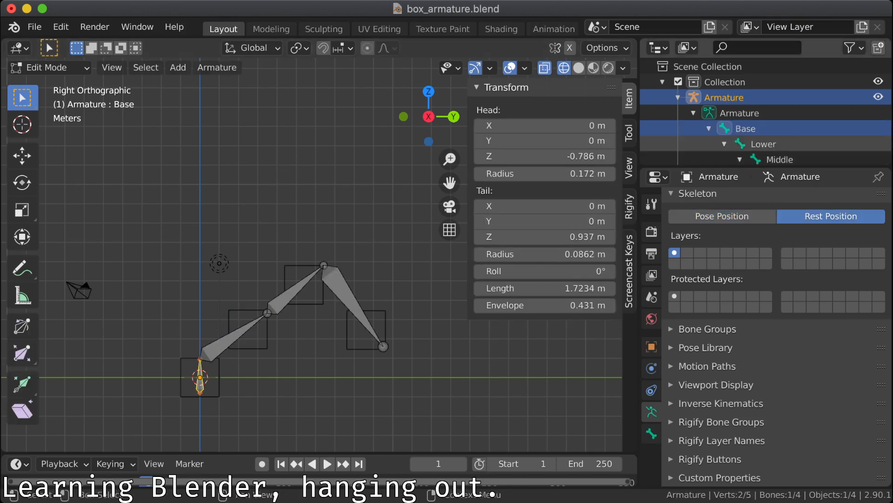
Step: Leave Edit Mode for Object Mode and make the Base mesh the active object
scroll(767, 144, "down", 5)
scroll(749, 147, "down", 3)
scroll(749, 150, "up", 3)
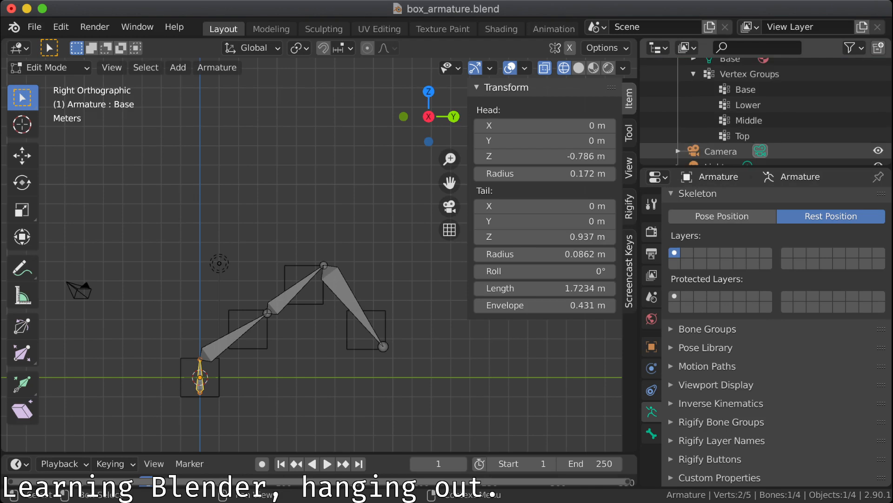
left_click(749, 105)
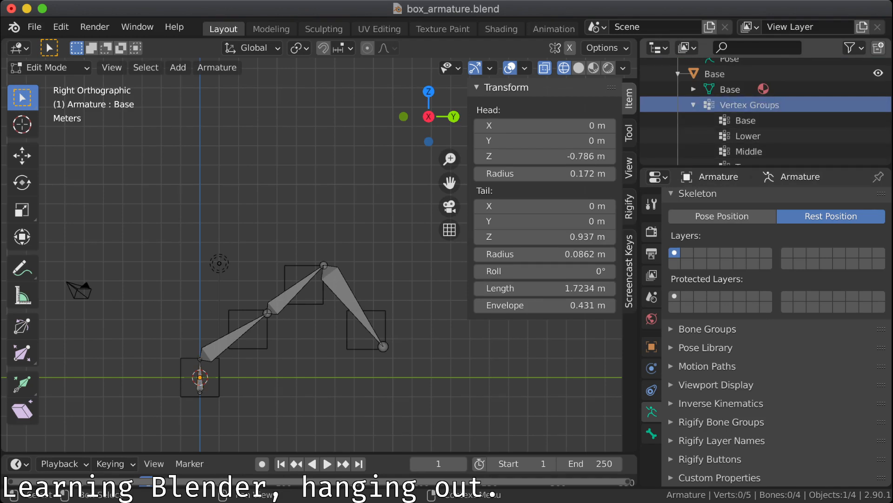
left_click(715, 74)
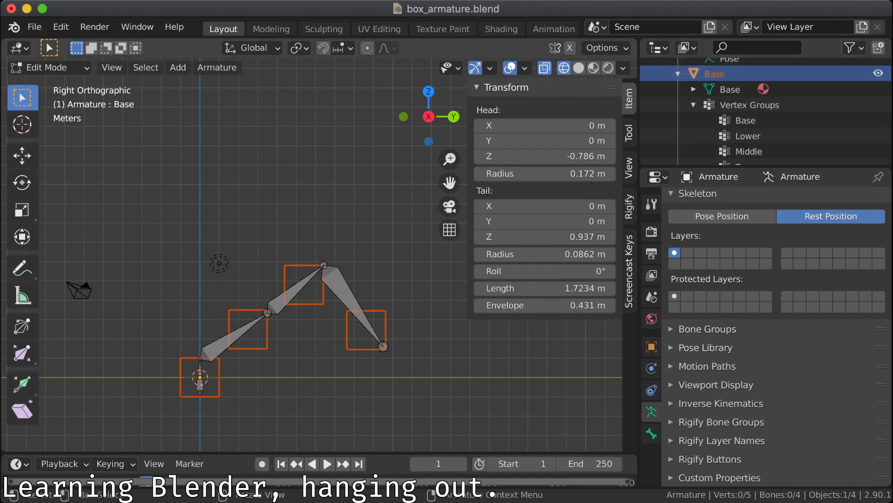
left_click(46, 67)
left_click(47, 85)
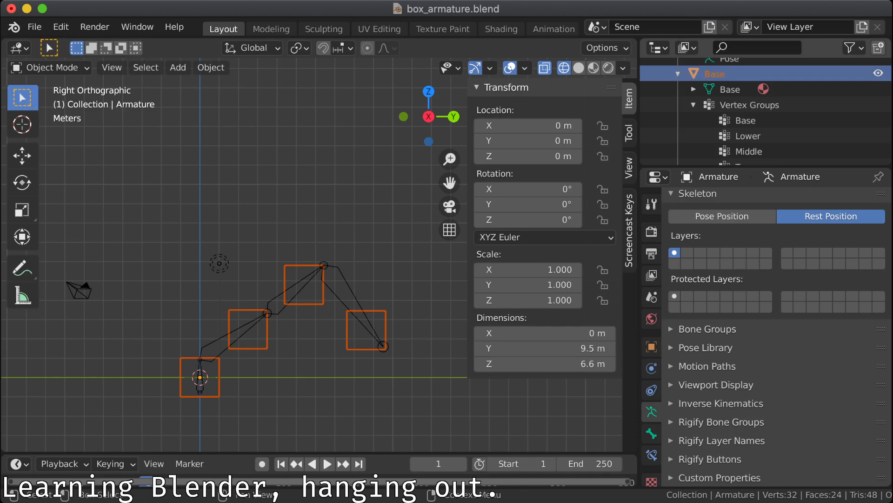
left_click(715, 74)
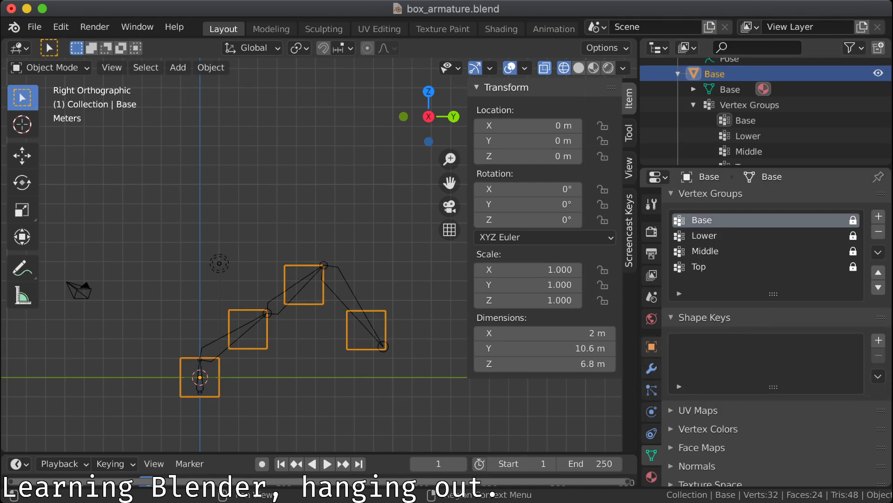
Step: Show the Base mesh's modifier properties and look through the modifiers that can be added
left_click(651, 368)
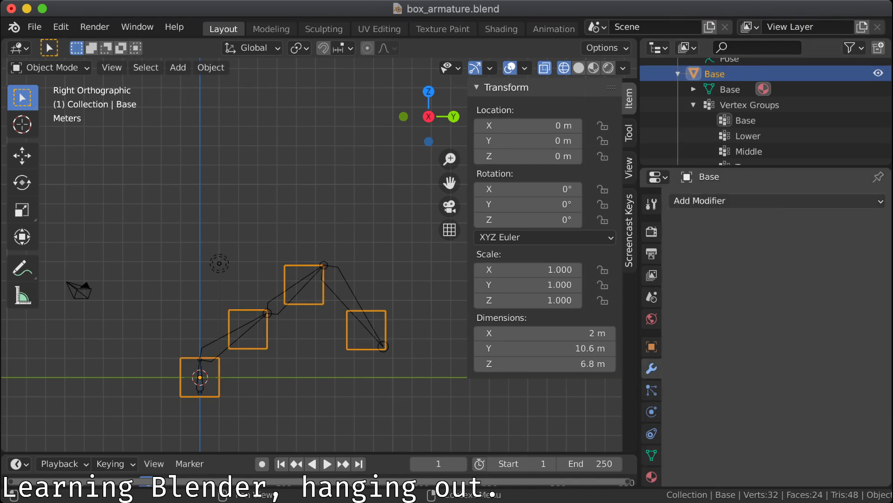
left_click(774, 201)
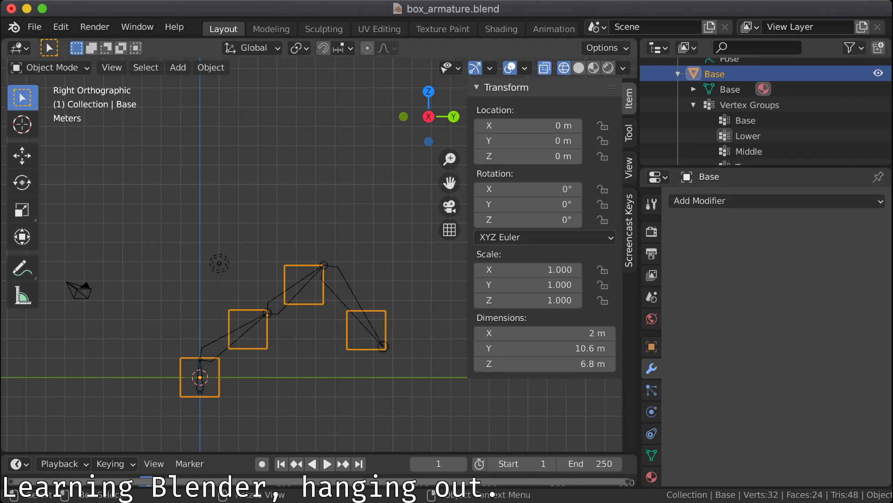
middle_click_drag(280, 298, 258, 242, "shift")
left_click(744, 201)
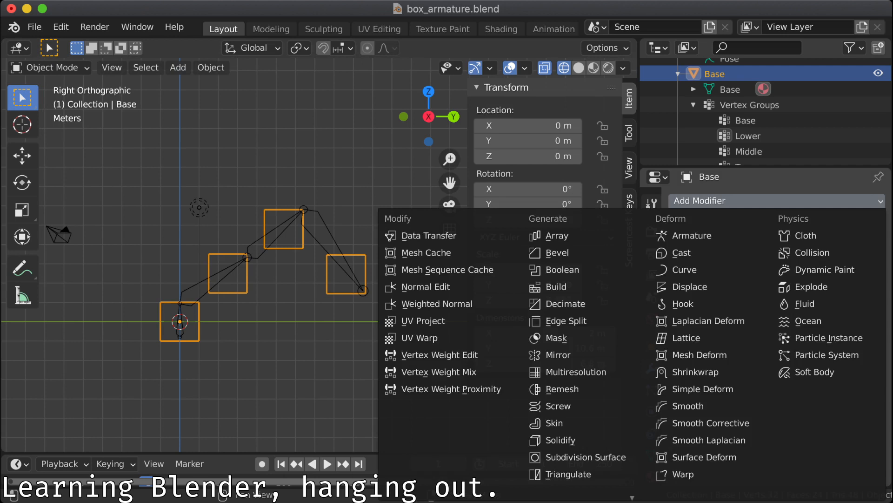
Step: Switch to Firefox, search the web for "blender armature modifier" in a new tab and open the Blender Manual's Armature Modifier page
key("super+Tab")
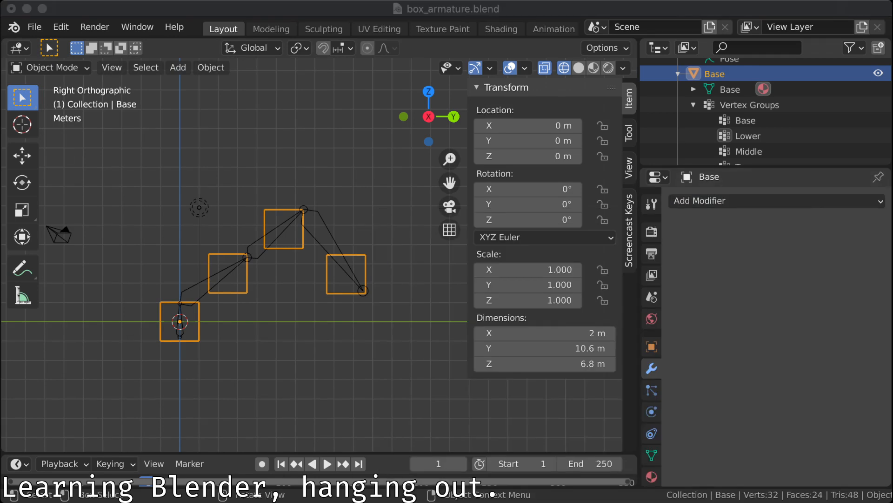
key("ctrl+t")
type("ble")
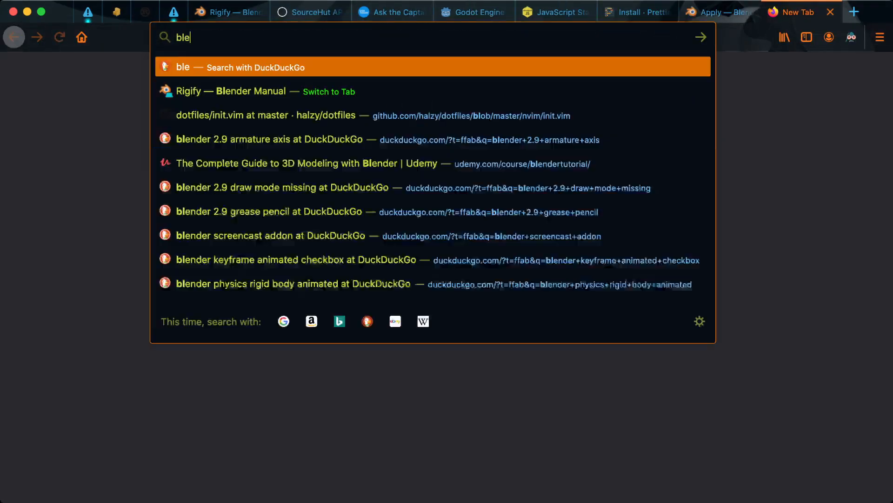
type("nder armature modifier")
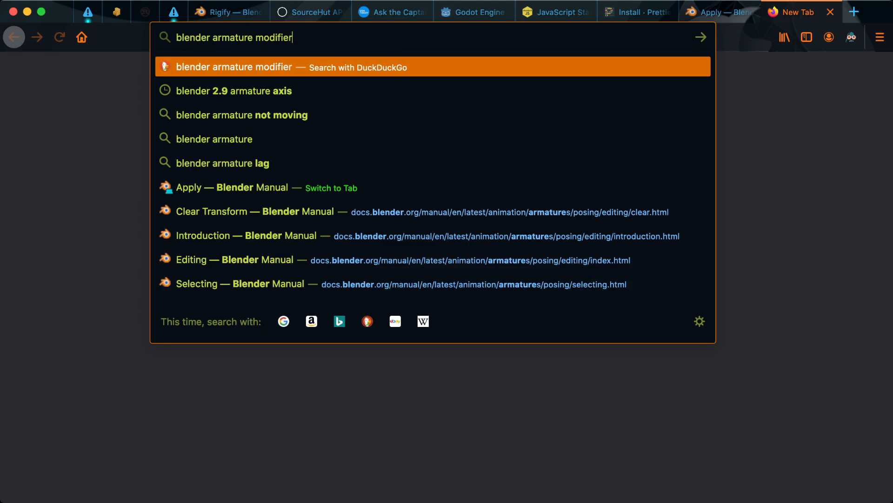
key("Return")
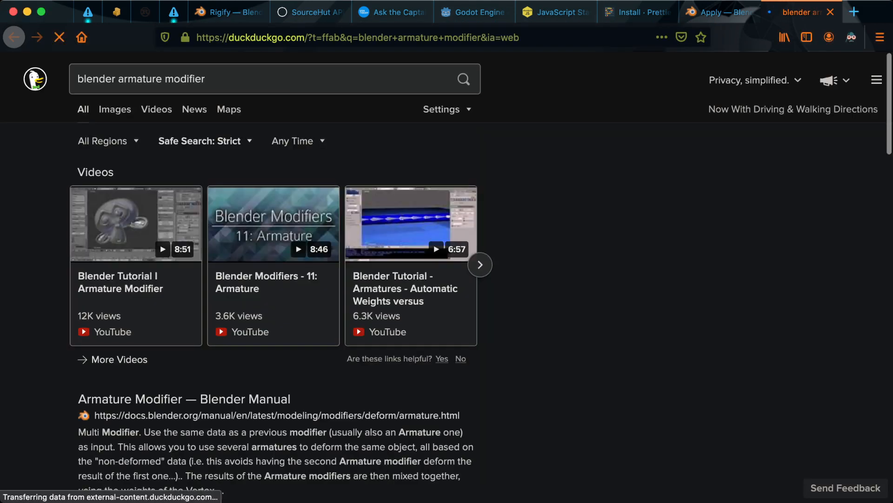
scroll(186, 396, "down", 3)
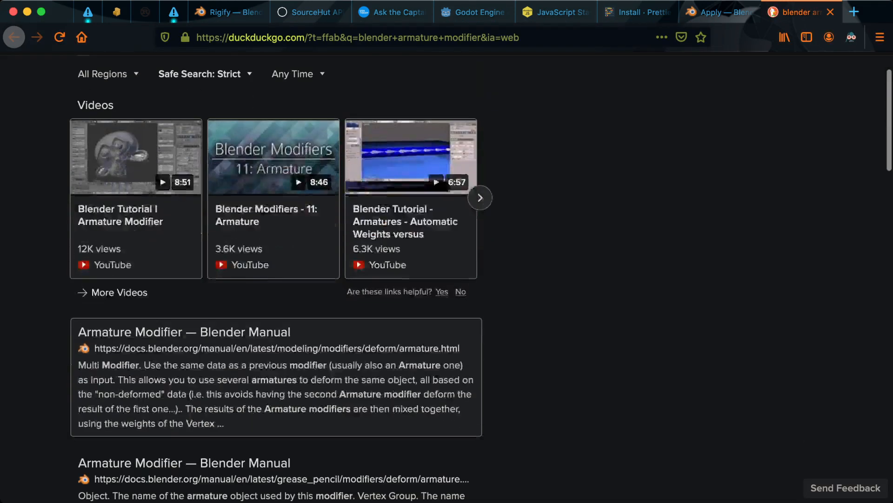
left_click(186, 332)
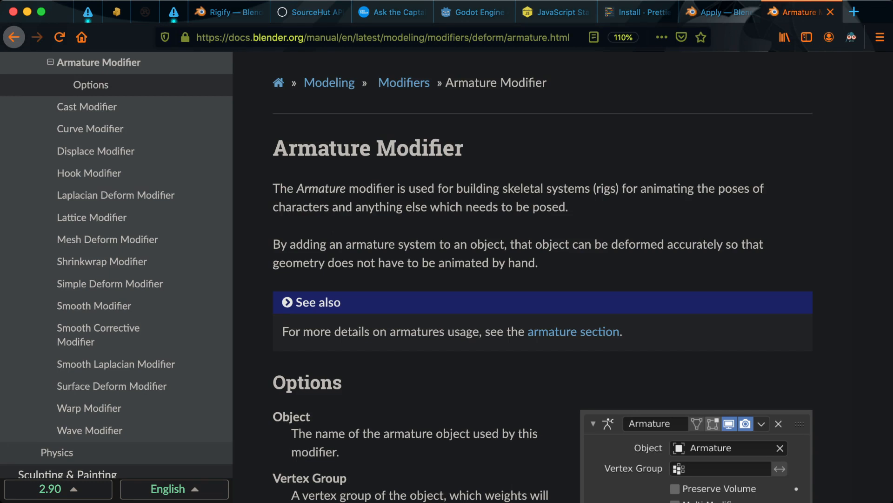
Step: Read the Armature Modifier options, from Object and Vertex Group through the Bind To methods to the closing tip
scroll(543, 277, "down", 5)
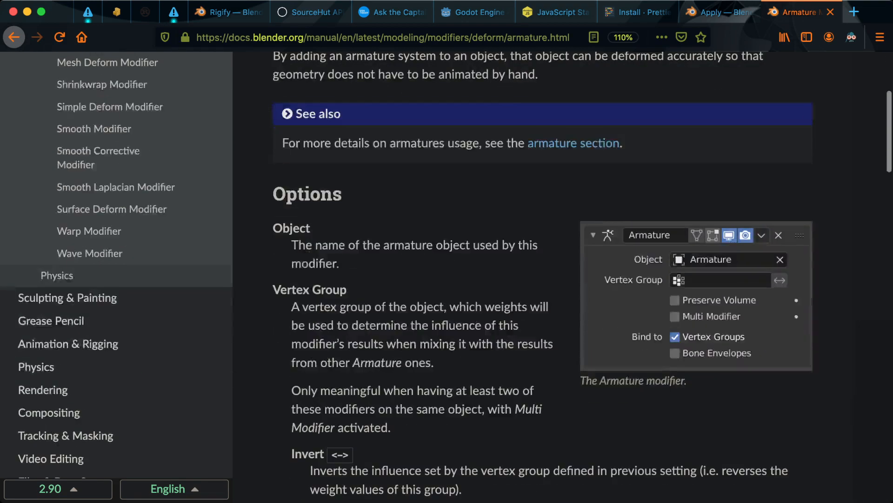
scroll(542, 277, "down", 2)
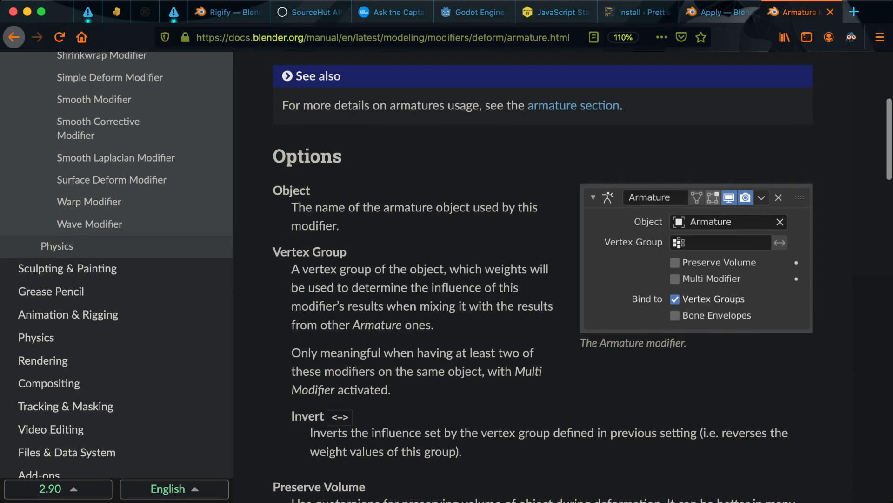
scroll(542, 277, "down", 2)
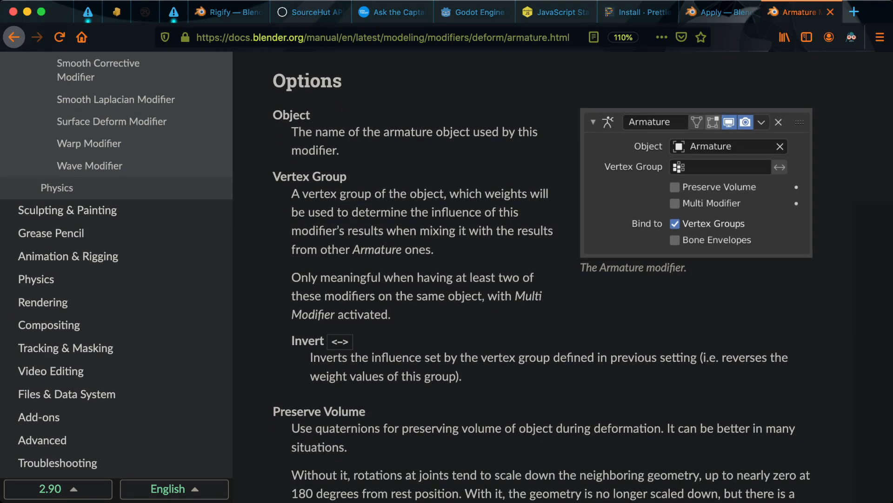
scroll(542, 277, "down", 8)
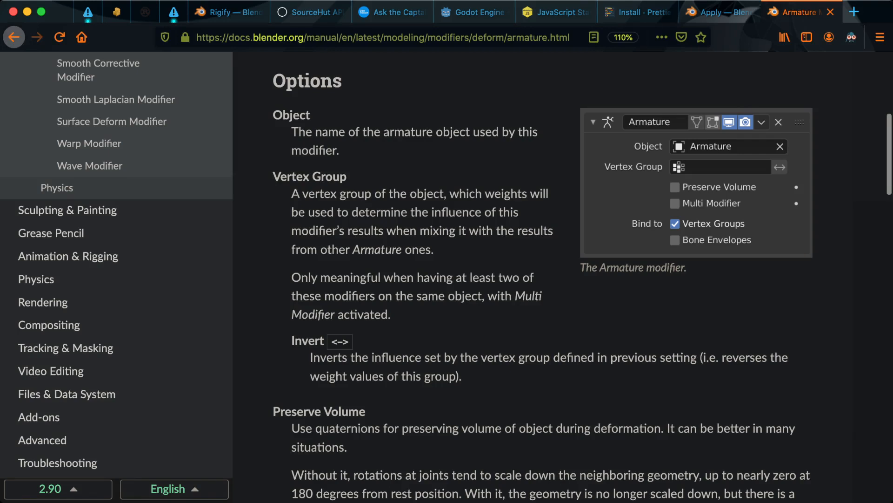
scroll(542, 277, "down", 6)
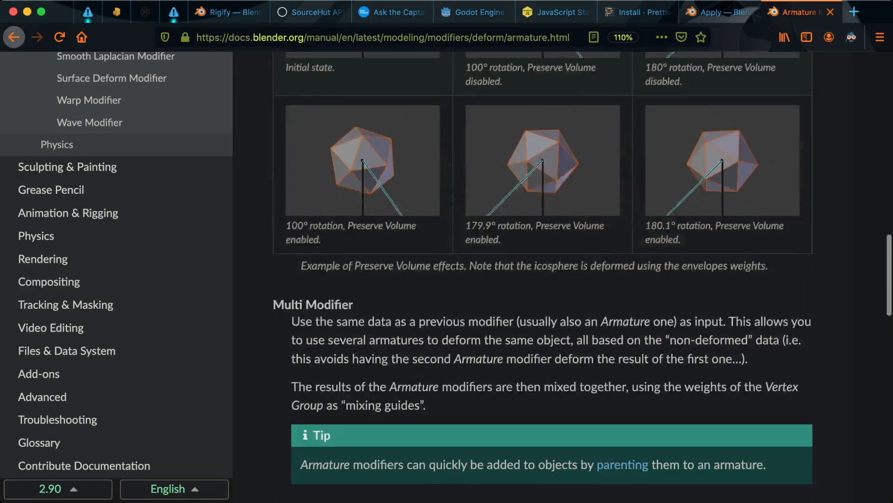
scroll(543, 277, "down", 7)
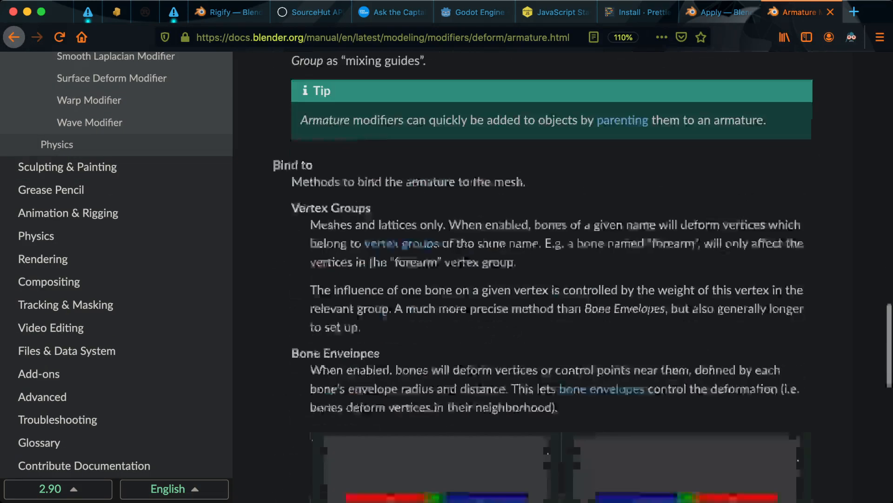
scroll(542, 276, "down", 10)
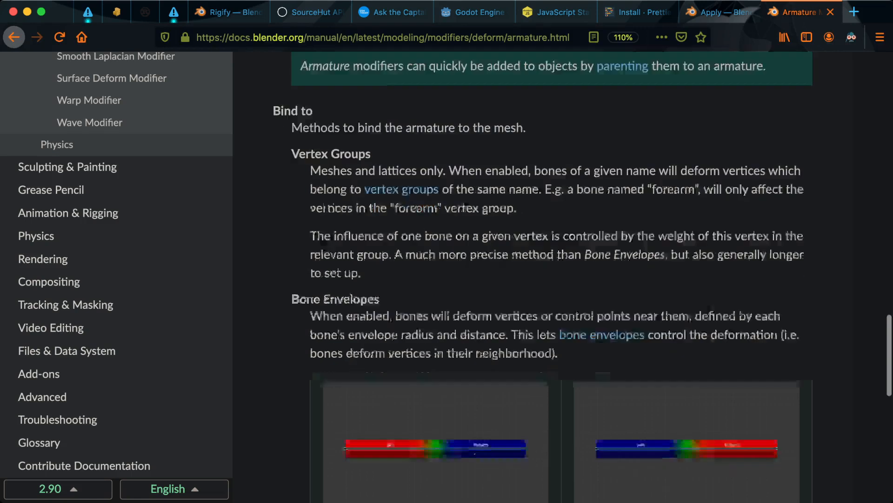
scroll(543, 277, "down", 2)
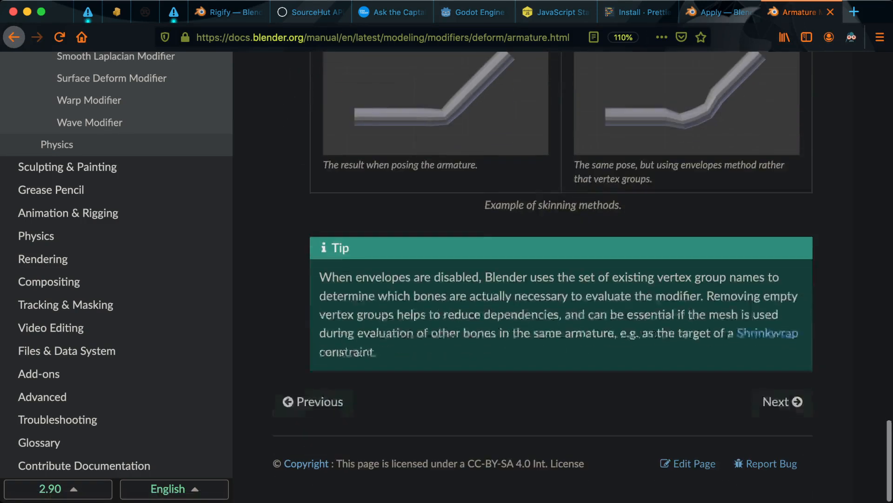
Step: Reread the manual's Multi Modifier, Preserve Volume and Vertex Group explanations, going back up to the page's introduction
scroll(542, 277, "up", 18)
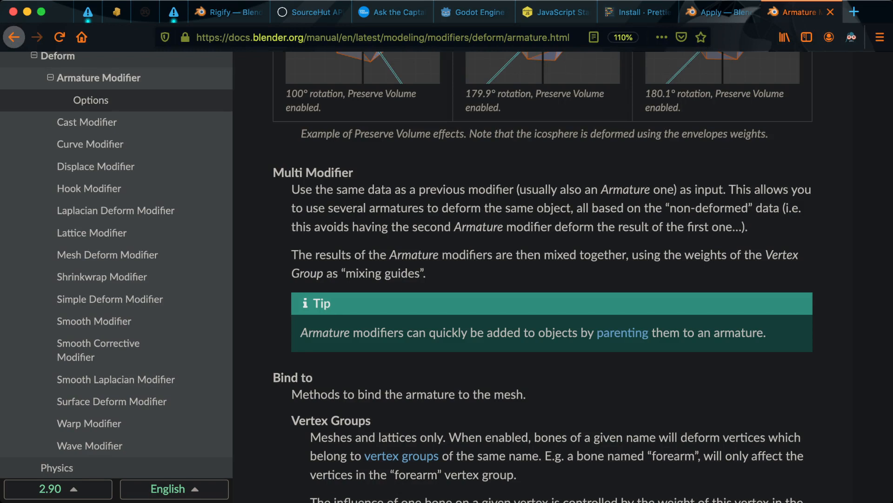
scroll(542, 277, "up", 1)
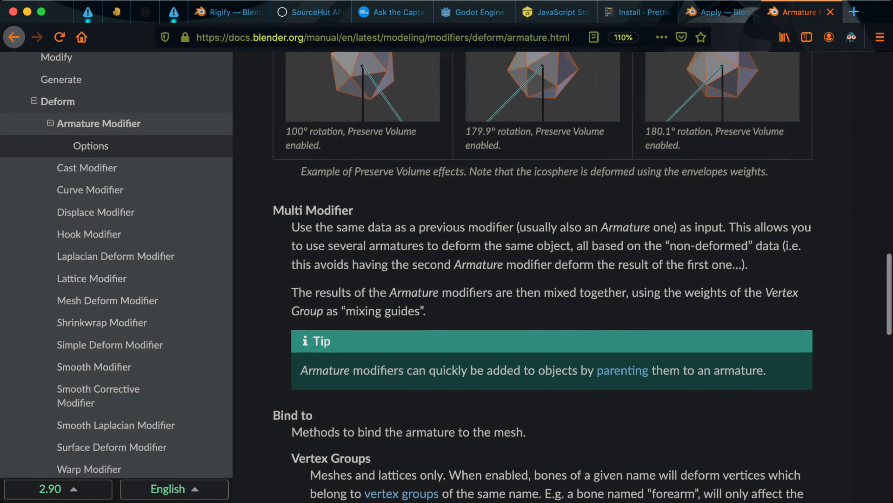
scroll(543, 276, "up", 2)
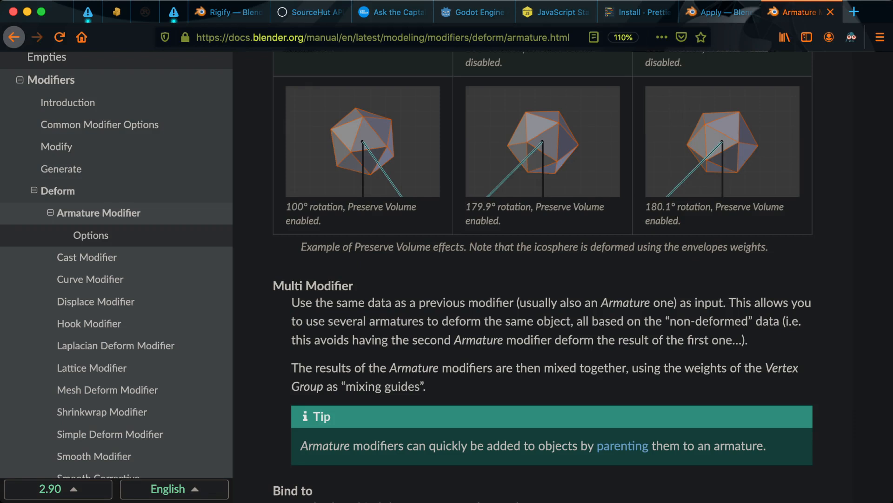
left_click_drag(452, 369, 704, 369)
left_click(704, 369)
scroll(363, 396, "down", 2)
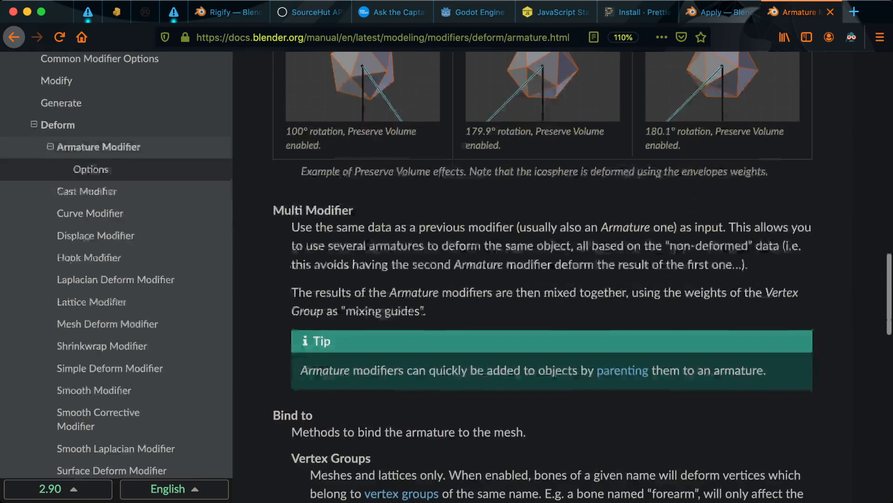
scroll(363, 395, "up", 11)
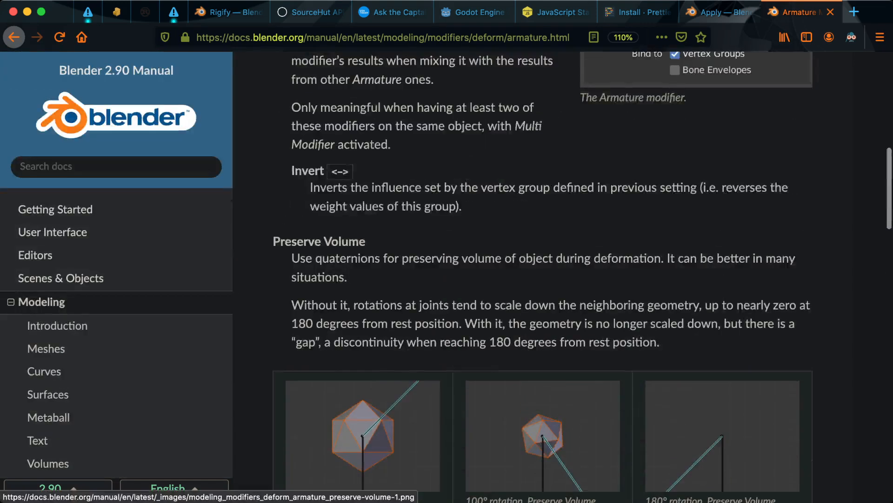
scroll(363, 396, "up", 1)
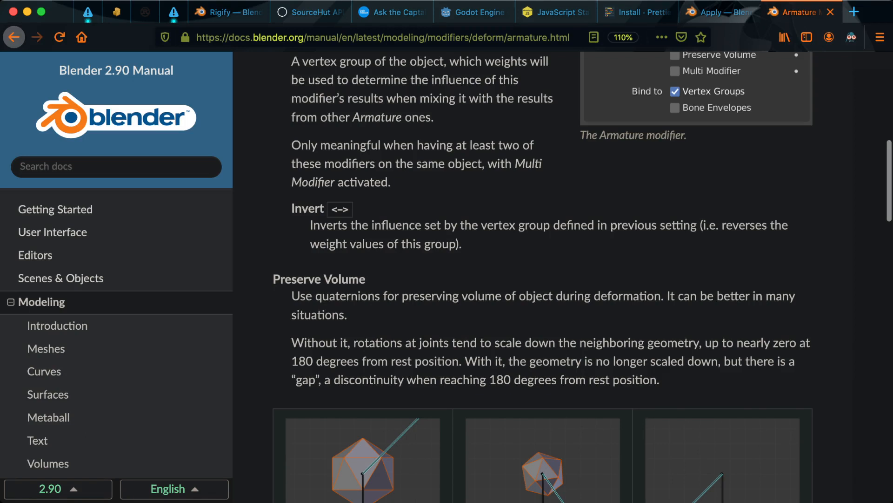
scroll(558, 279, "down", 2)
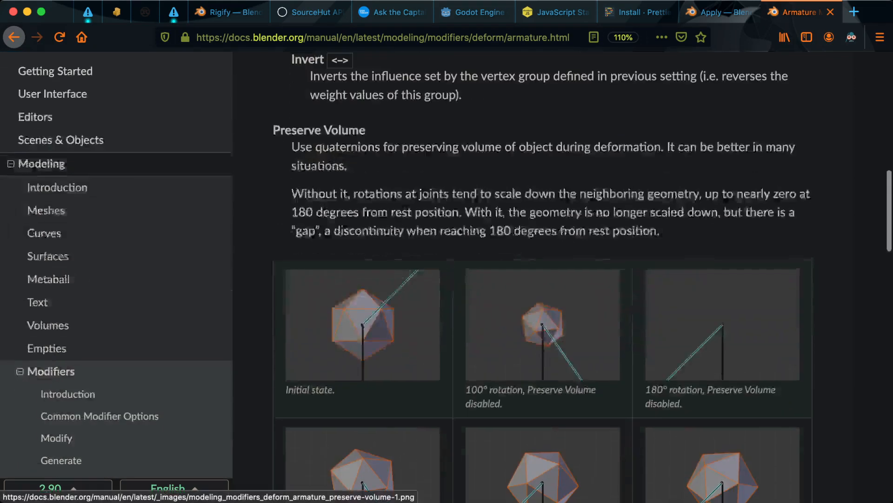
scroll(559, 279, "up", 7)
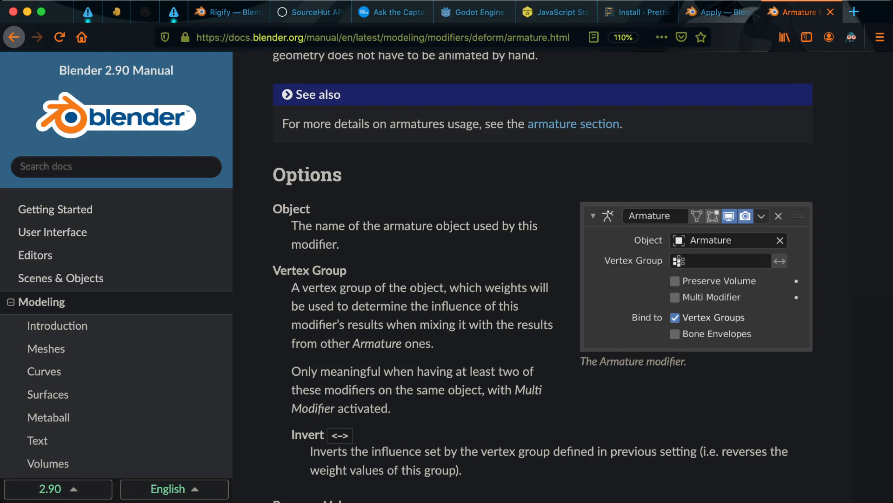
scroll(558, 279, "up", 4)
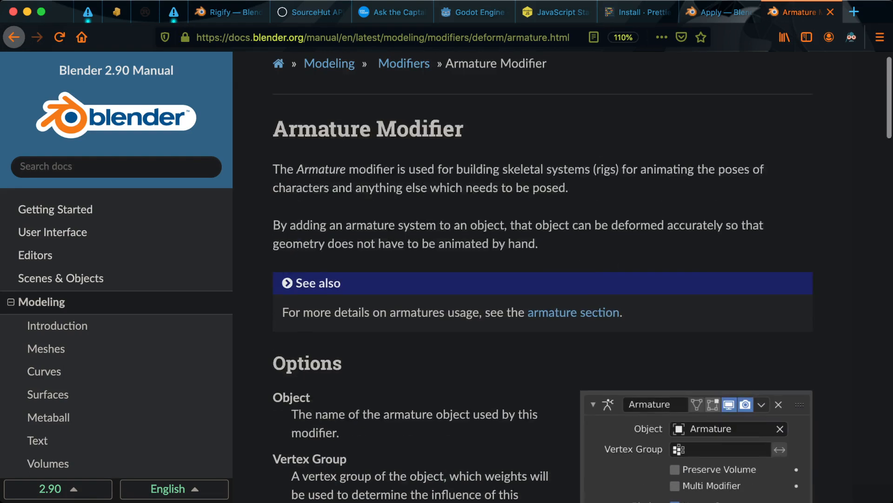
Step: Open the manual's armature section and look through its topics on bones, properties, structure, skinning and posing
left_click(574, 312)
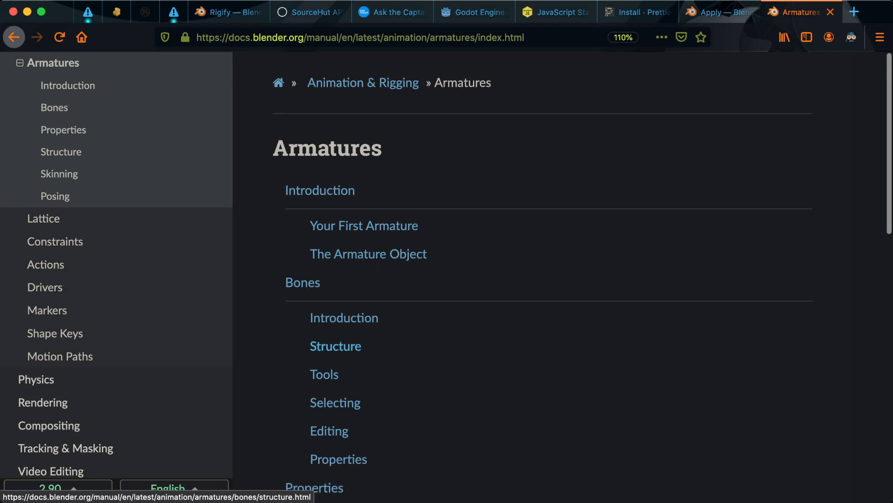
scroll(335, 337, "down", 2)
scroll(335, 337, "down", 10)
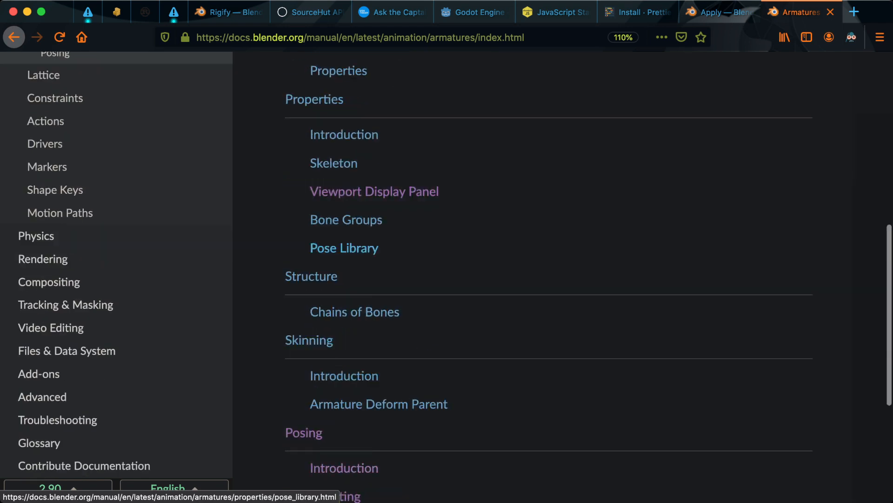
scroll(342, 335, "down", 1)
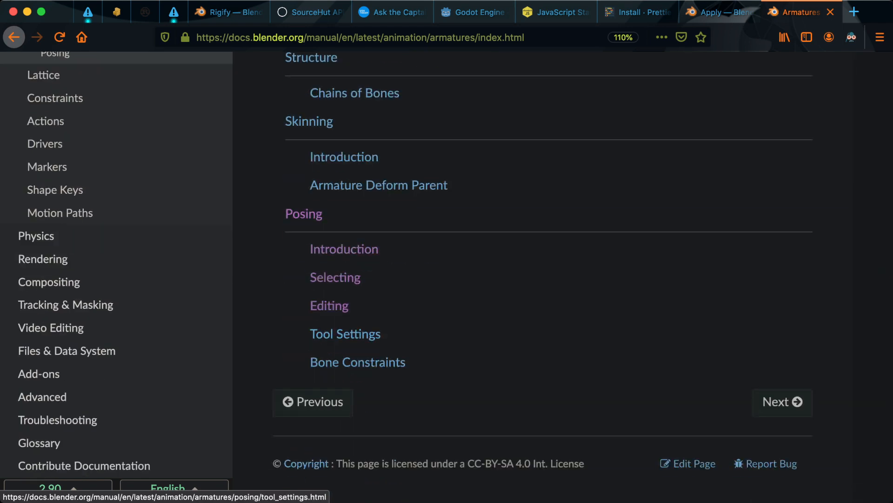
scroll(342, 304, "up", 3)
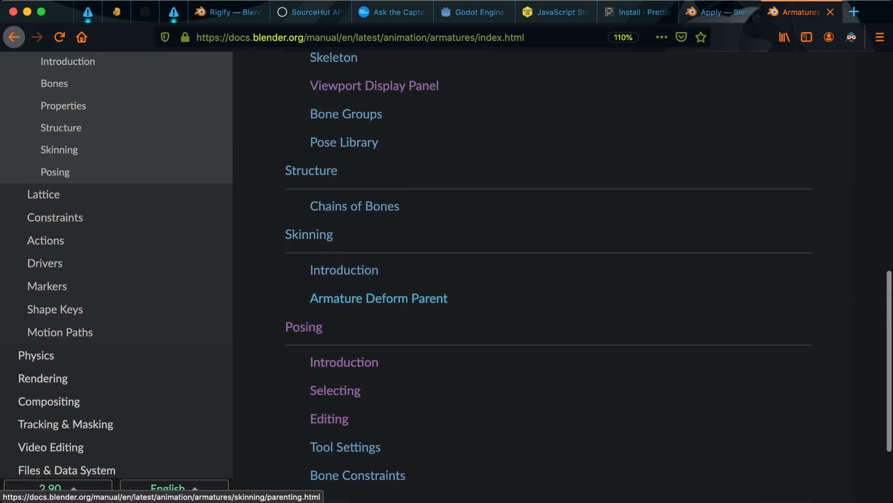
scroll(342, 305, "up", 1)
scroll(342, 305, "up", 6)
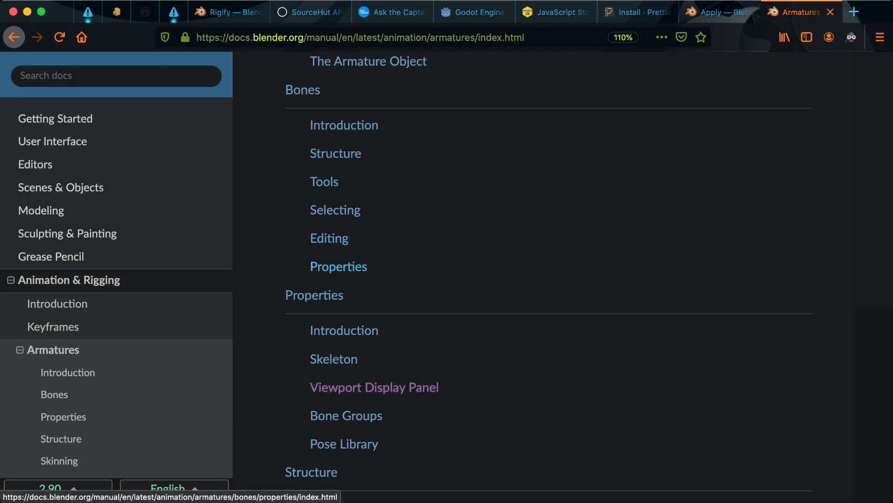
scroll(339, 266, "up", 3)
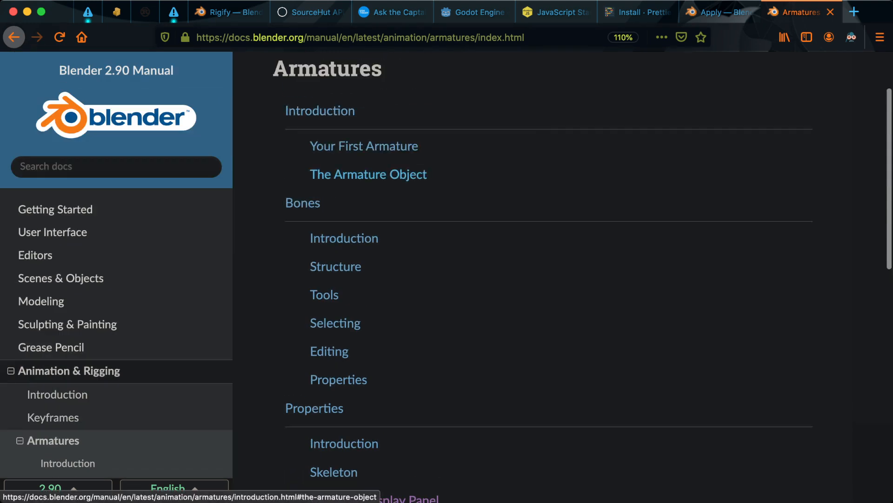
Step: Switch to Blender and undo the recent edits until the Base mesh's Armature modifier is restored
key("super+Tab")
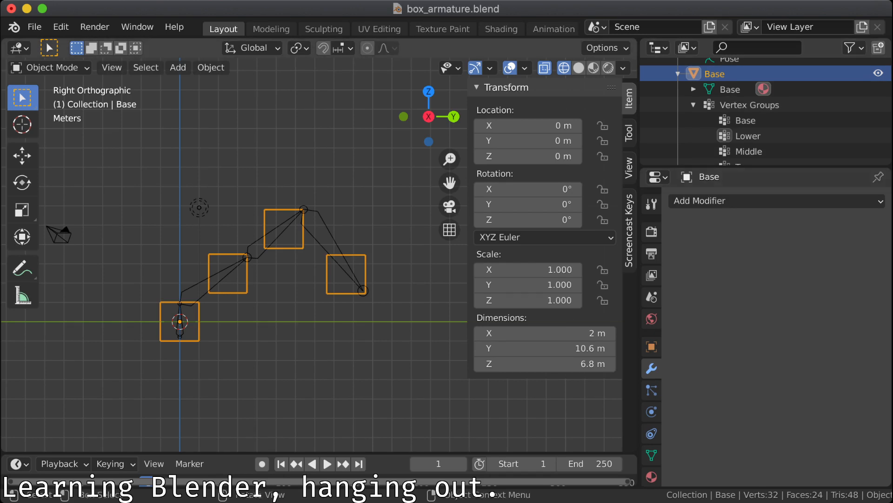
left_click(49, 68)
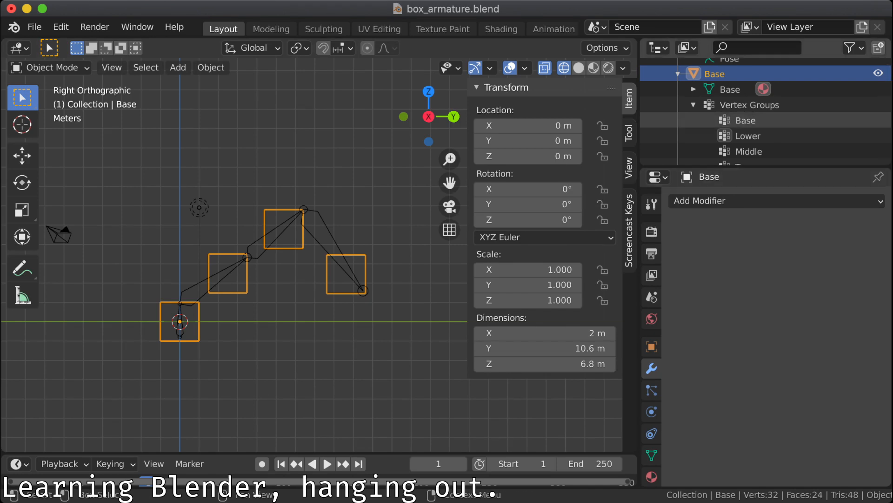
scroll(745, 121, "up", 3)
scroll(745, 121, "down", 3)
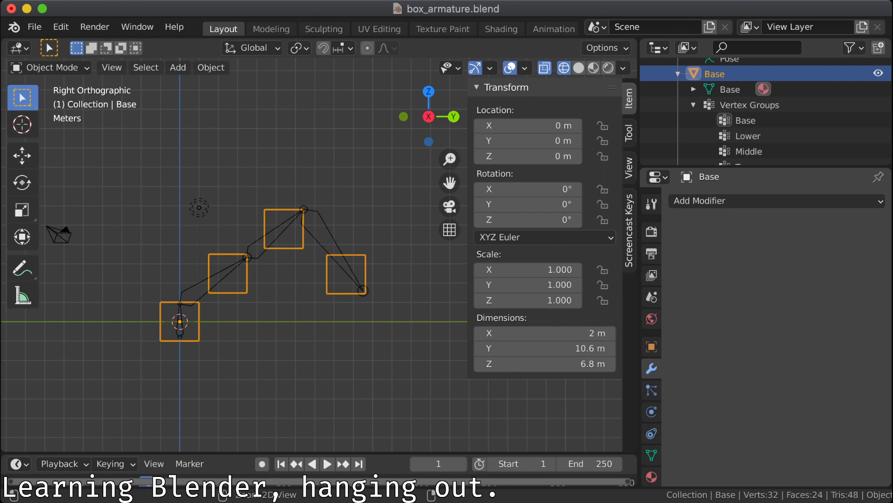
key("ctrl+z")
key("ctrl+z")
key("ctrl+z")
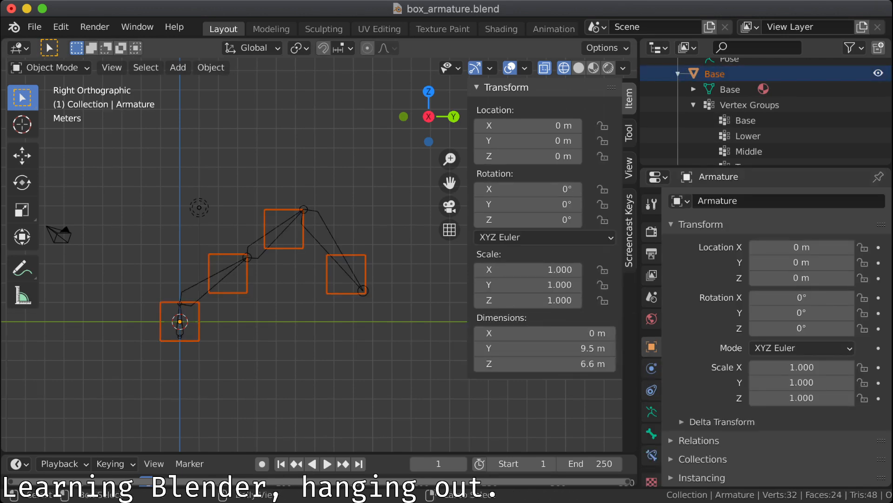
key("Tab")
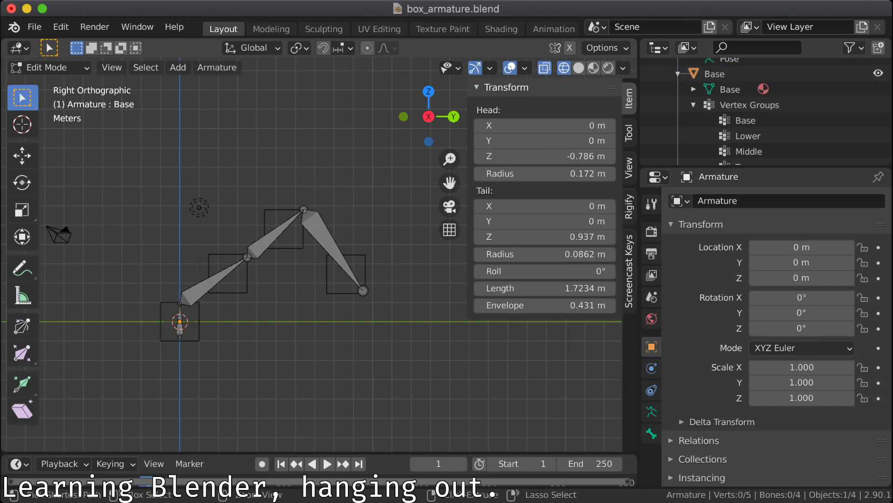
key("ctrl+z")
key("ctrl+z")
key("ctrl+z")
key("ctrl+z")
key("ctrl+z")
key("ctrl+z")
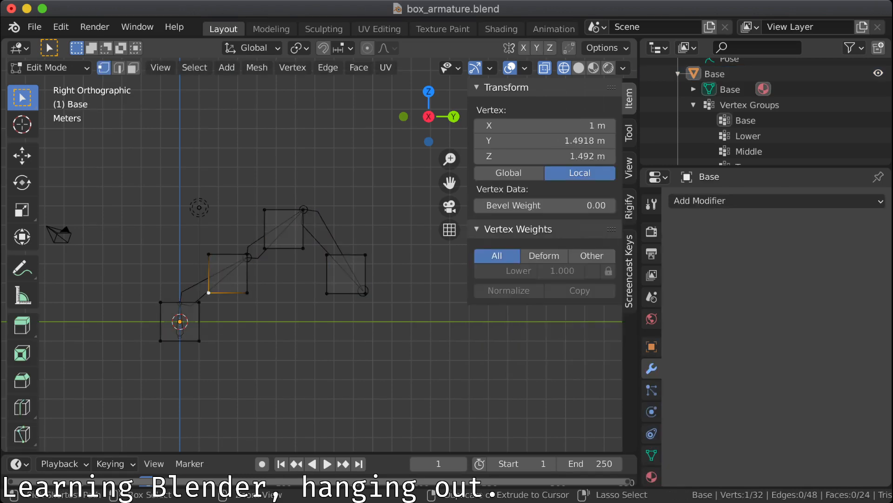
key("ctrl+z")
key("ctrl+z")
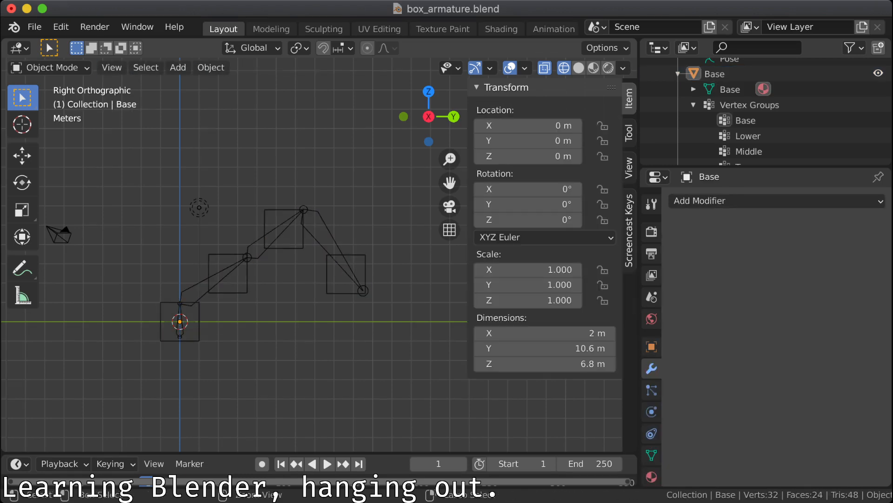
key("ctrl+z")
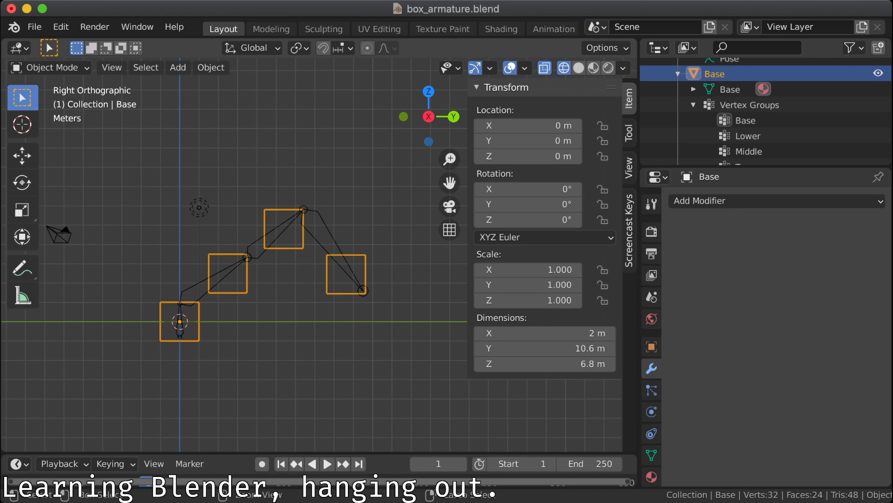
key("ctrl+z")
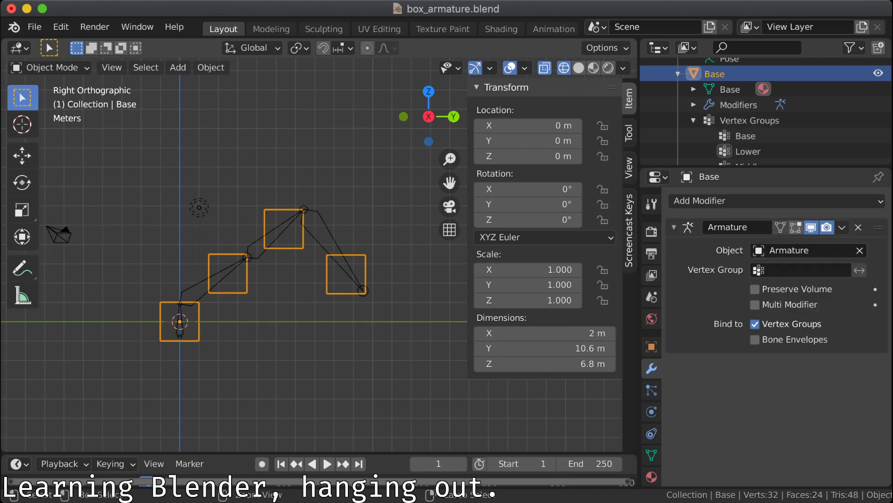
key("ctrl+z")
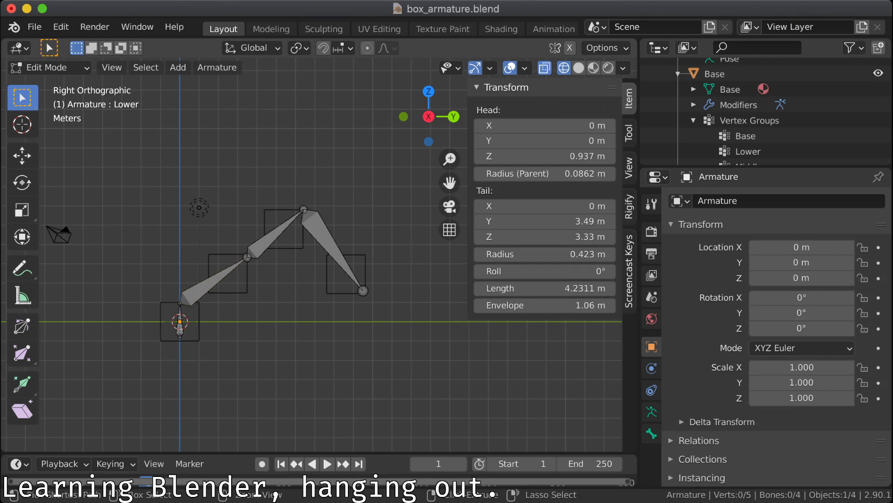
Step: Step back through the earlier pose edits and redo forward to the bent pose with the Top bone raised and selected
key("ctrl+z")
key("ctrl+z")
key("ctrl+z")
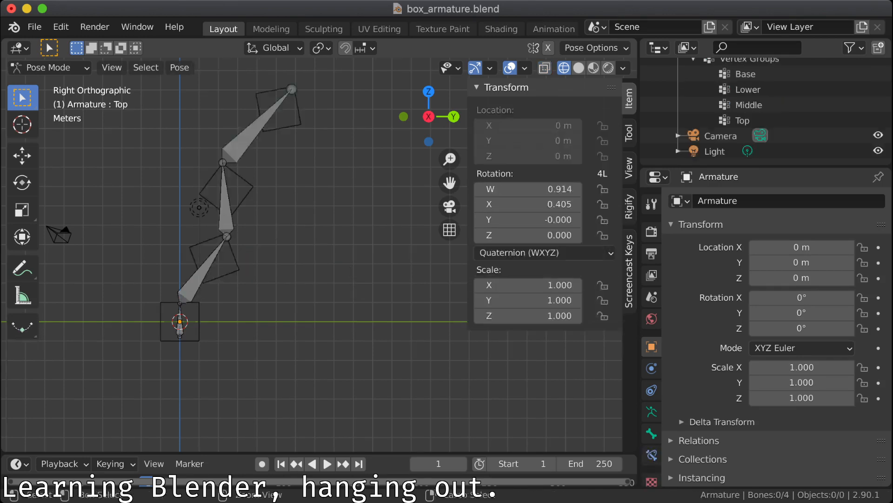
key("ctrl+z")
key("ctrl+z")
key("ctrl+z")
key("ctrl+z")
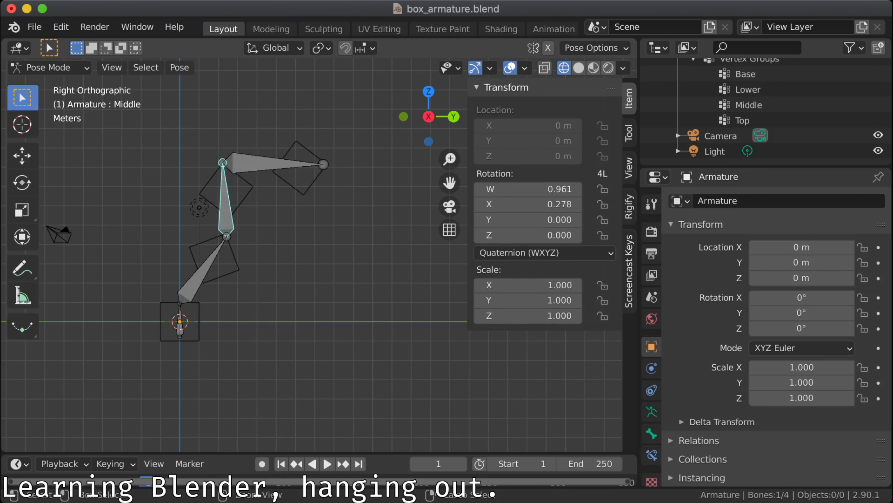
key("ctrl+z")
key("ctrl+z")
key("ctrl+z")
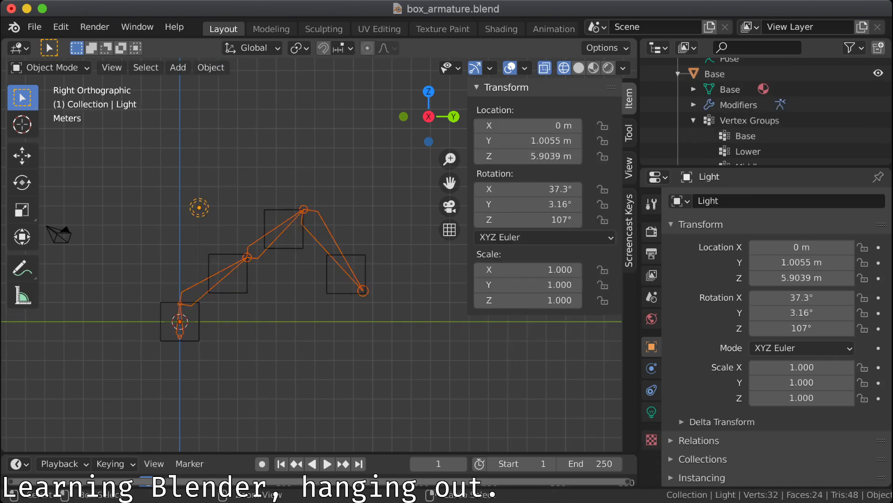
key("ctrl+z")
key("ctrl+z")
key("ctrl+shift+z")
key("ctrl+shift+z")
key("ctrl+shift+z")
key("ctrl+shift+z")
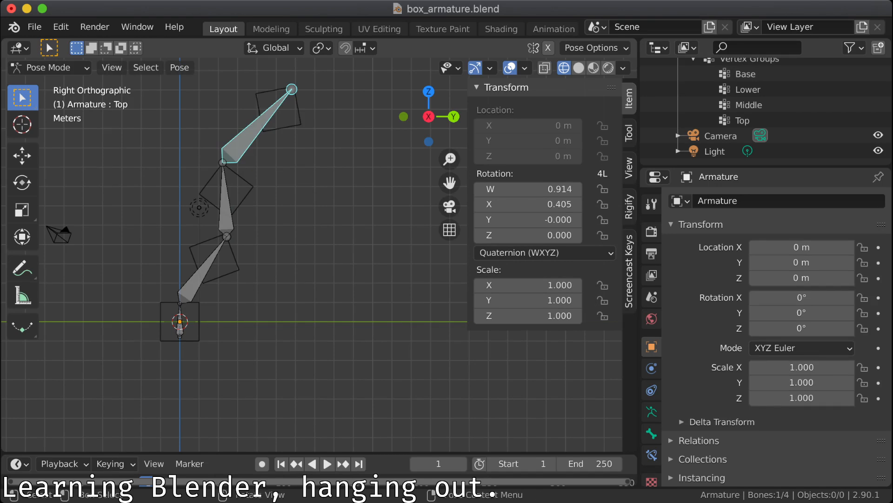
Step: Deselect the bones and make the Base mesh active in Object Mode
key("alt+a")
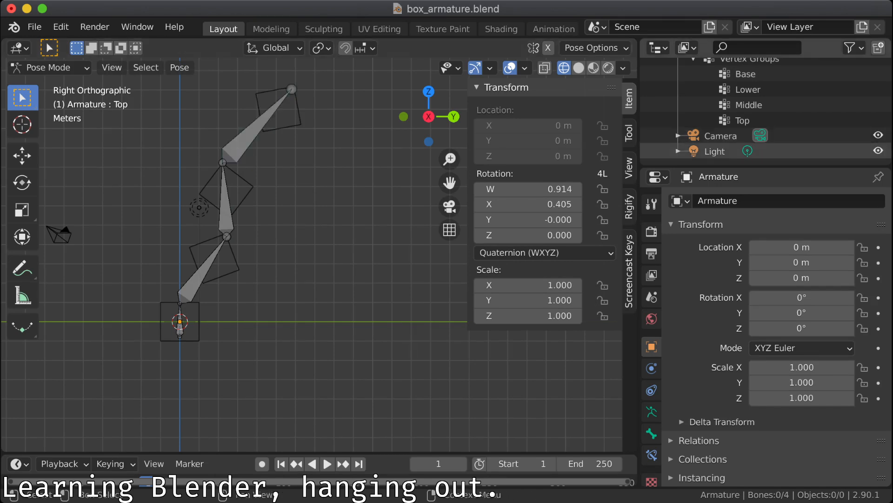
scroll(754, 149, "up", 6)
left_click(714, 106)
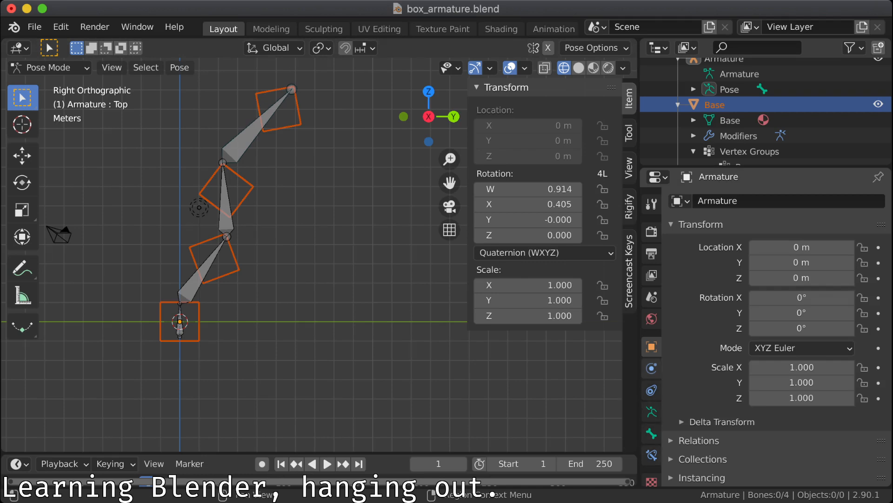
scroll(652, 419, "down", 1)
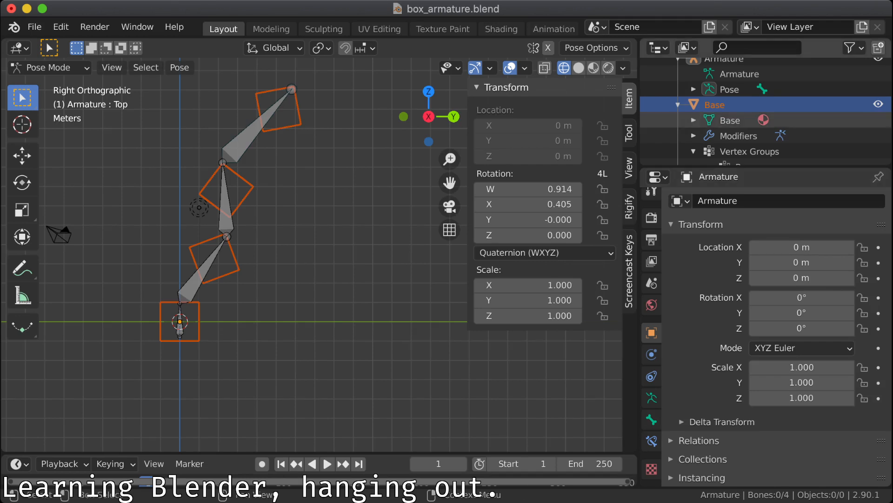
left_click(721, 120)
left_click(47, 68)
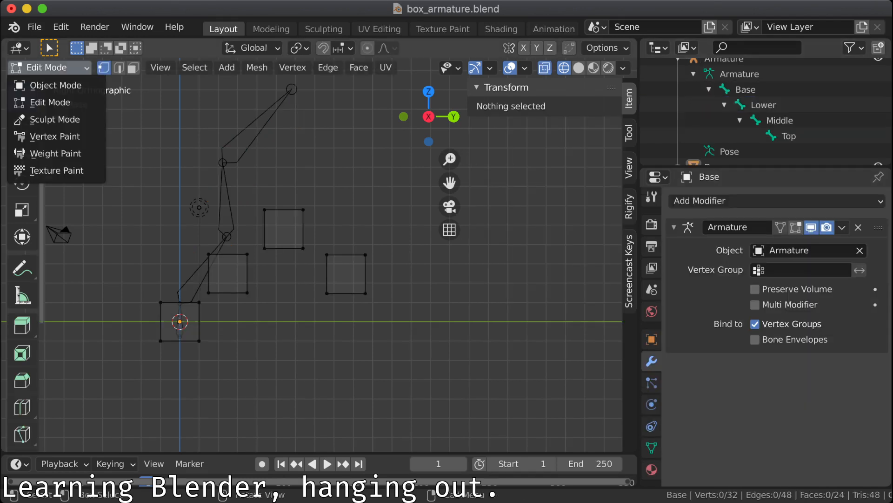
left_click(55, 84)
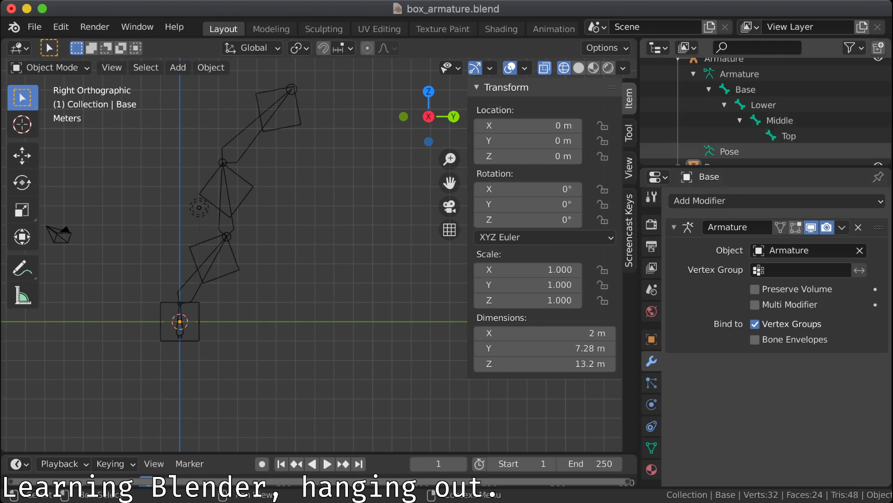
Step: Select the Base mesh object and check its Armature modifier's extra operations and the available interaction modes
scroll(726, 139, "down", 4)
left_click(715, 105)
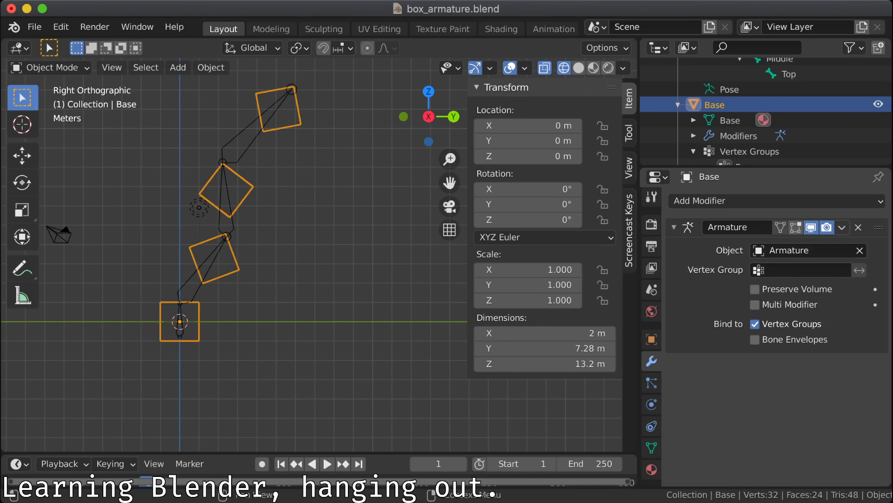
left_click(842, 227)
left_click(842, 228)
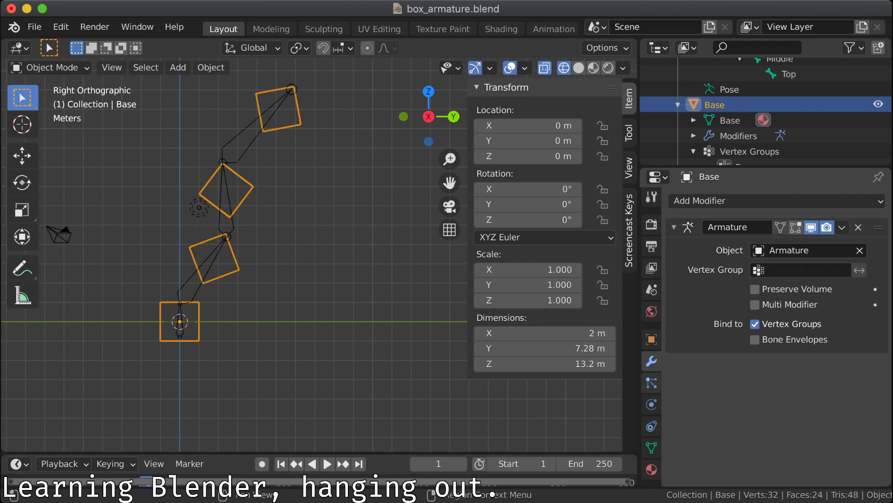
scroll(651, 372, "down", 2)
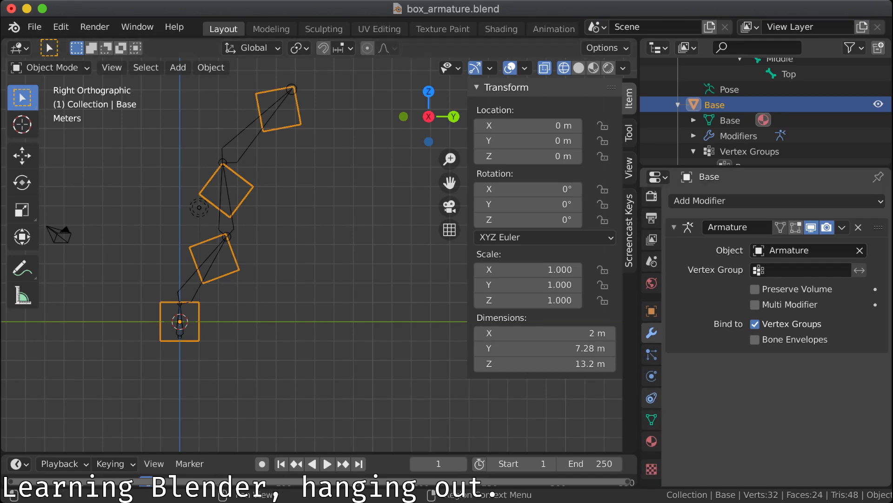
left_click(49, 67)
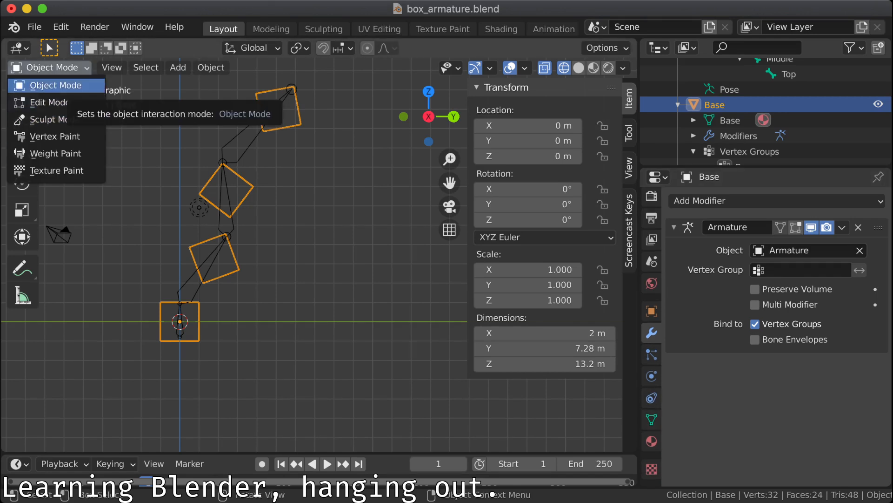
left_click(48, 68)
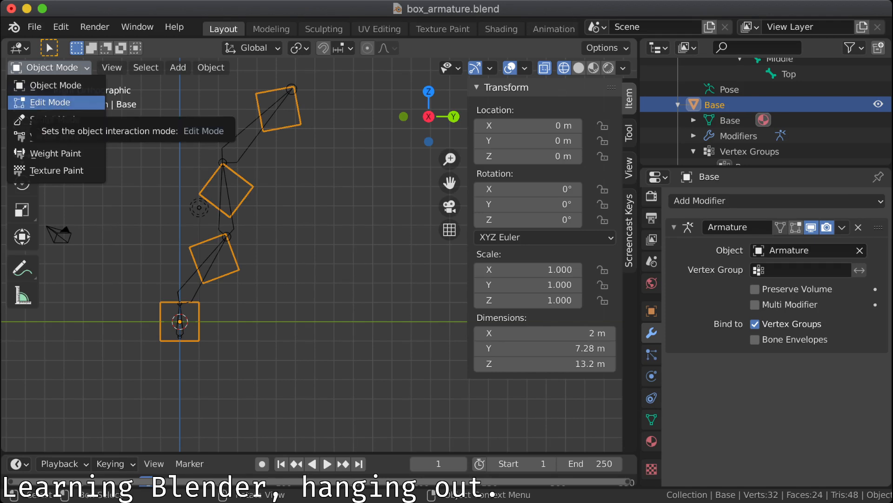
key("Escape")
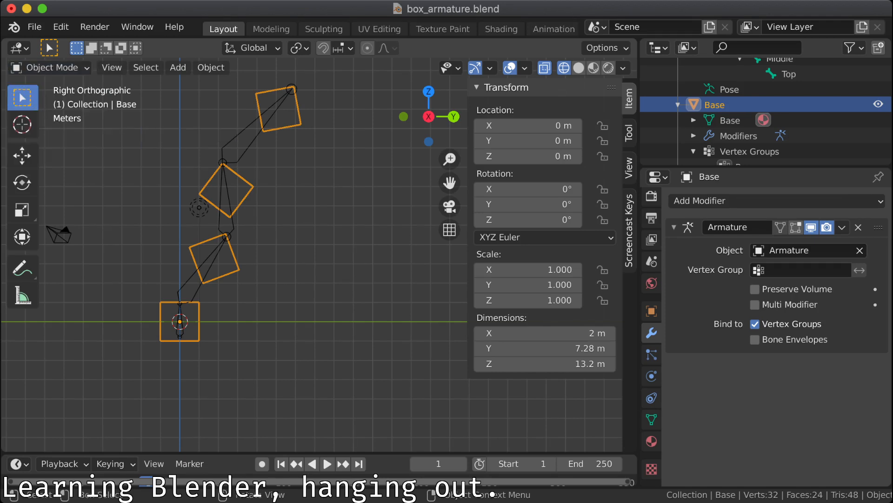
Step: Try Vertex Paint mode on the Base mesh and switch it to Sculpt Mode
left_click(51, 67)
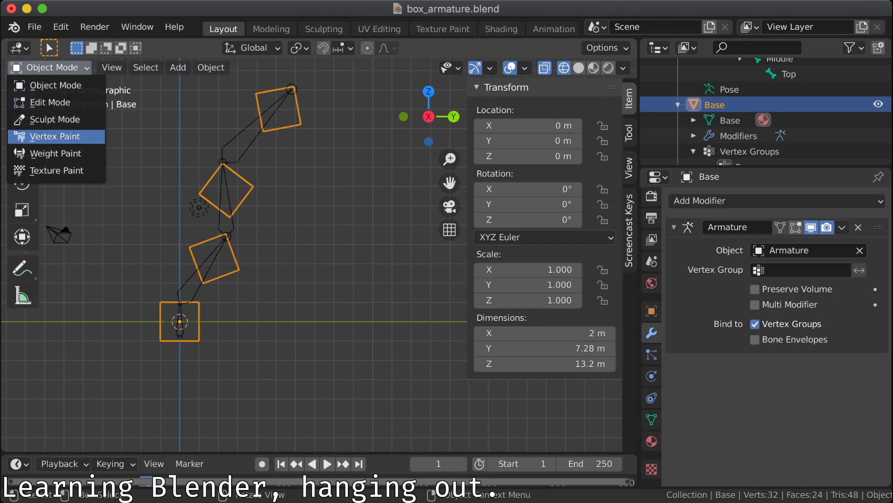
left_click(54, 136)
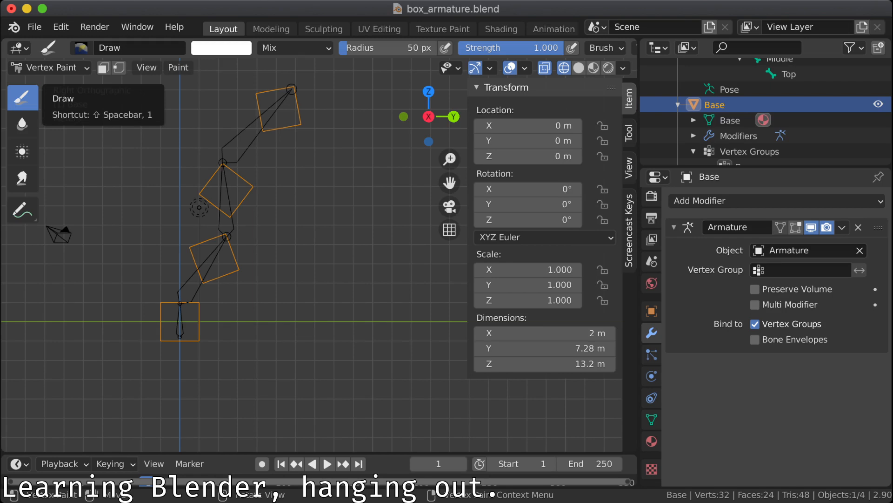
left_click(49, 67)
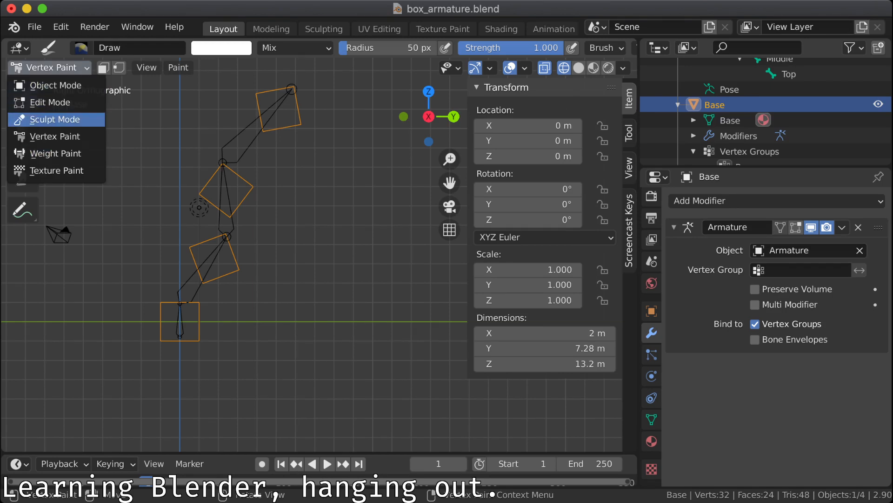
left_click(55, 120)
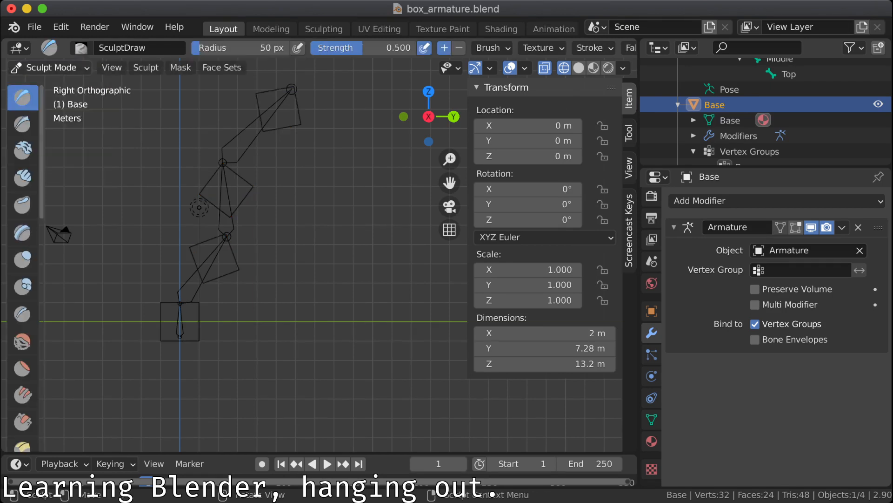
Step: Return the Base mesh to Object Mode and review its vertex groups, shape keys and vertex colors
left_click(49, 67)
left_click(54, 84)
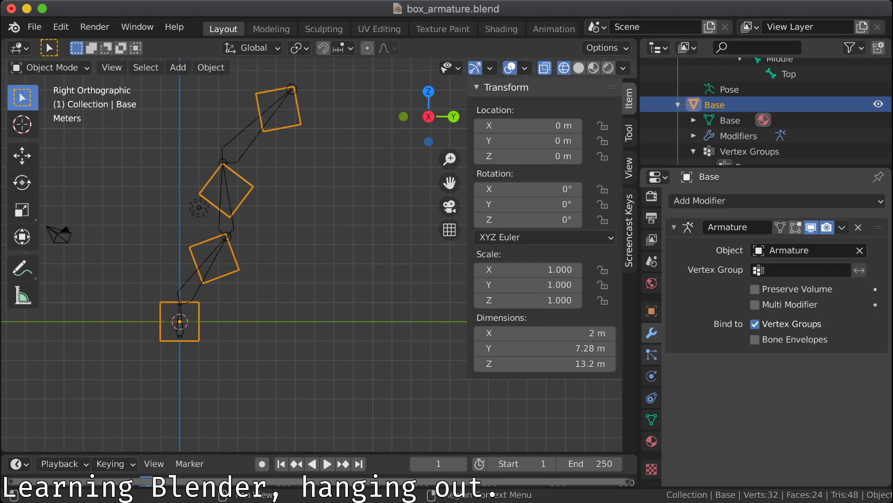
left_click(651, 354)
left_click(652, 419)
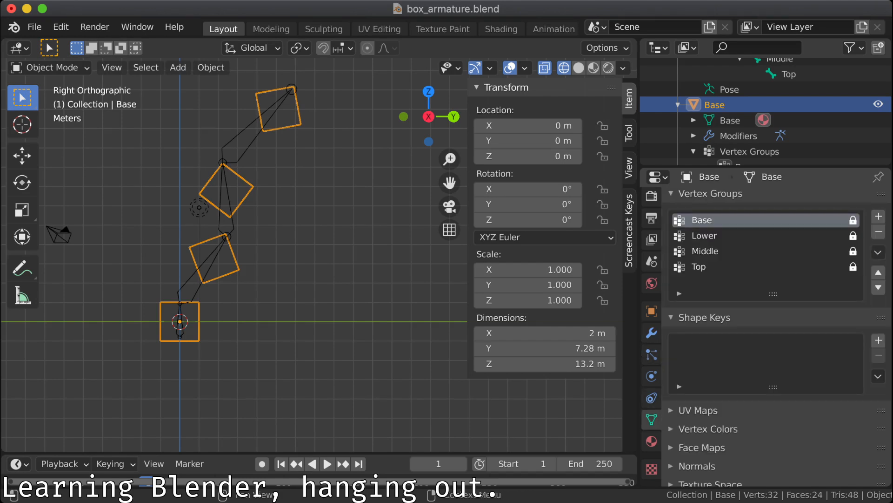
scroll(772, 335, "down", 3)
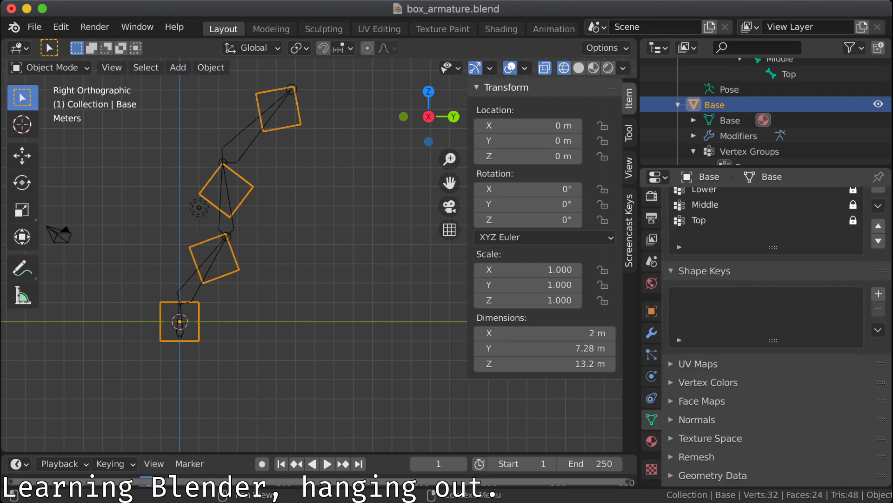
left_click(671, 382)
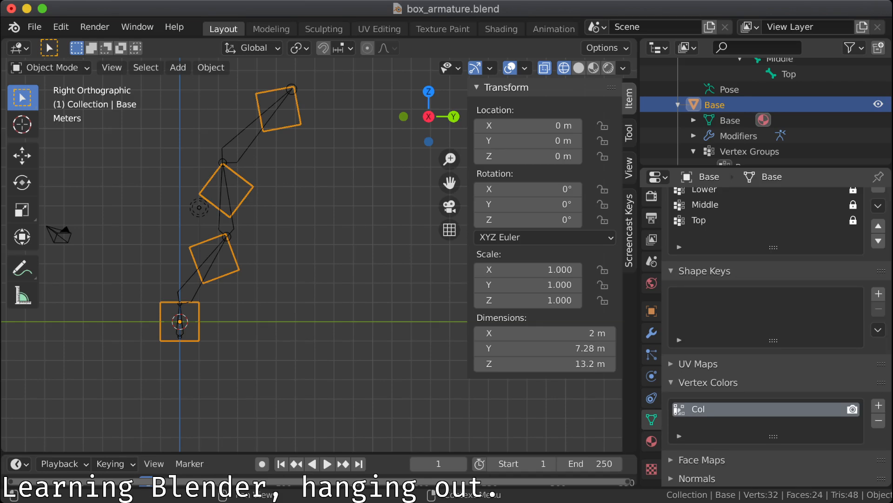
scroll(772, 335, "down", 5)
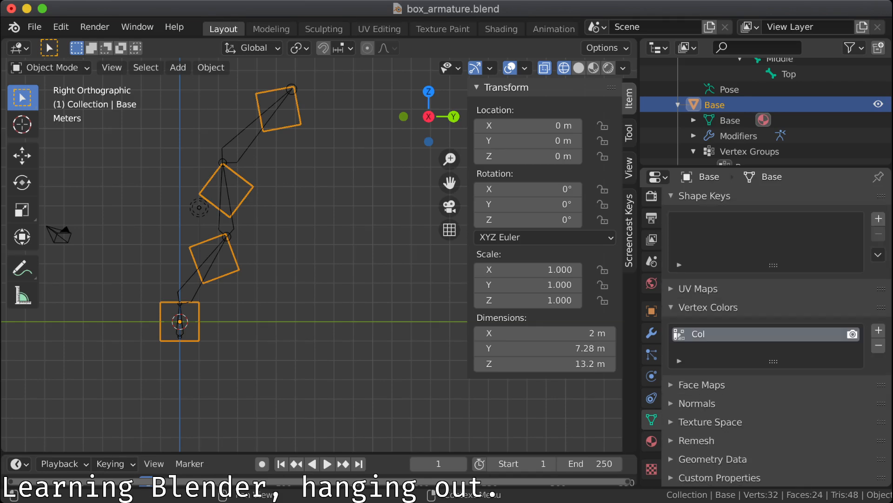
Step: Examine the Remesh and Geometry Data settings of the Base mesh
left_click(697, 440)
scroll(772, 372, "down", 8)
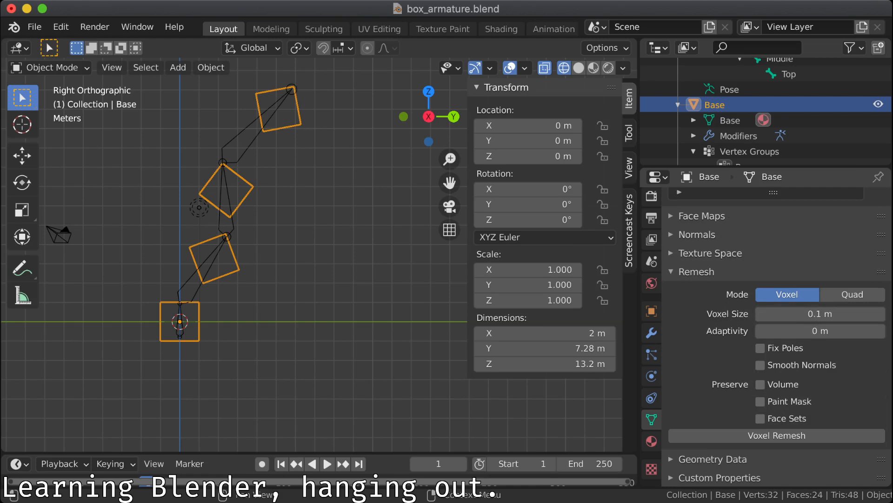
left_click(696, 271)
left_click(712, 459)
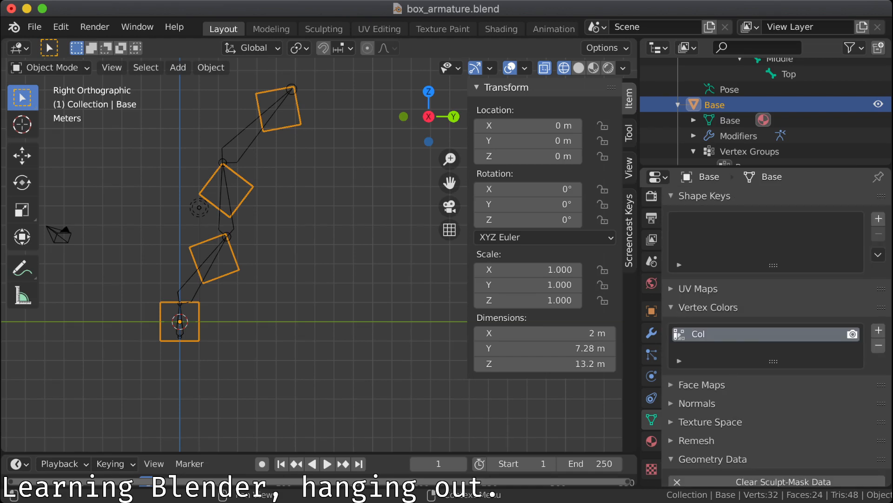
scroll(713, 459, "down", 6)
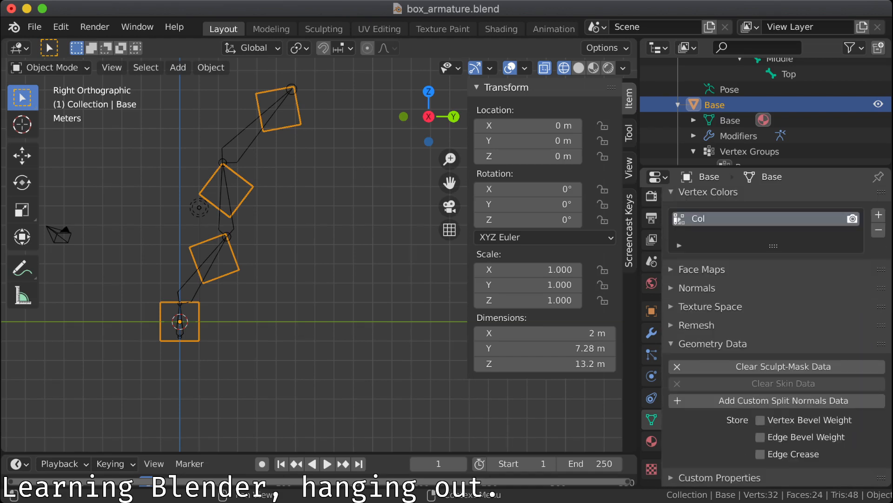
scroll(776, 337, "up", 14)
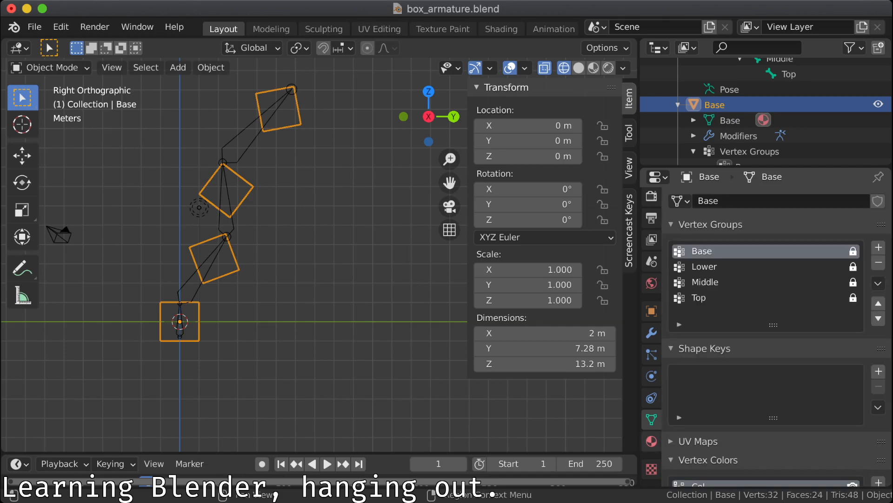
Step: Look through the Base object's material, texture, physics and object constraint settings
left_click(651, 441)
scroll(773, 326, "down", 2)
scroll(773, 335, "down", 14)
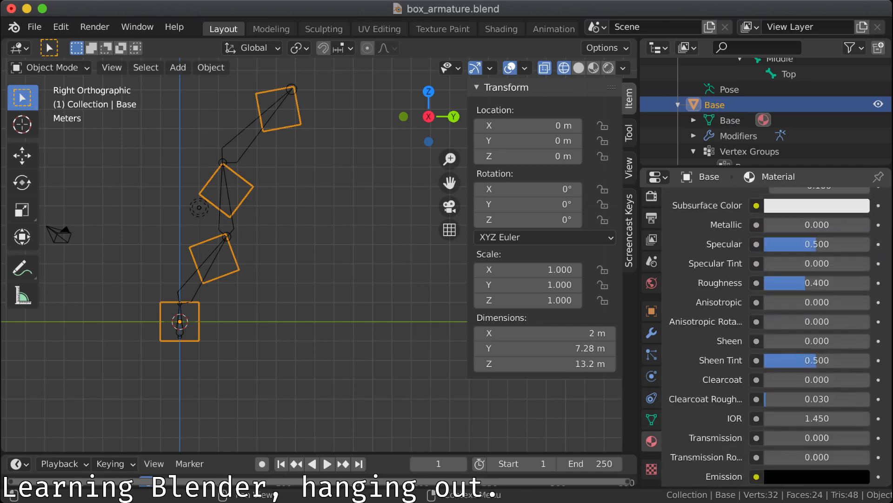
scroll(776, 337, "up", 16)
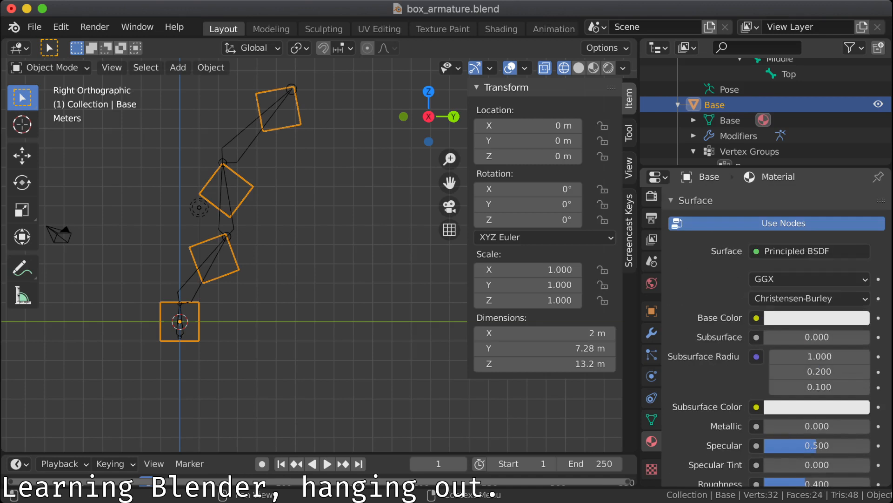
left_click(652, 469)
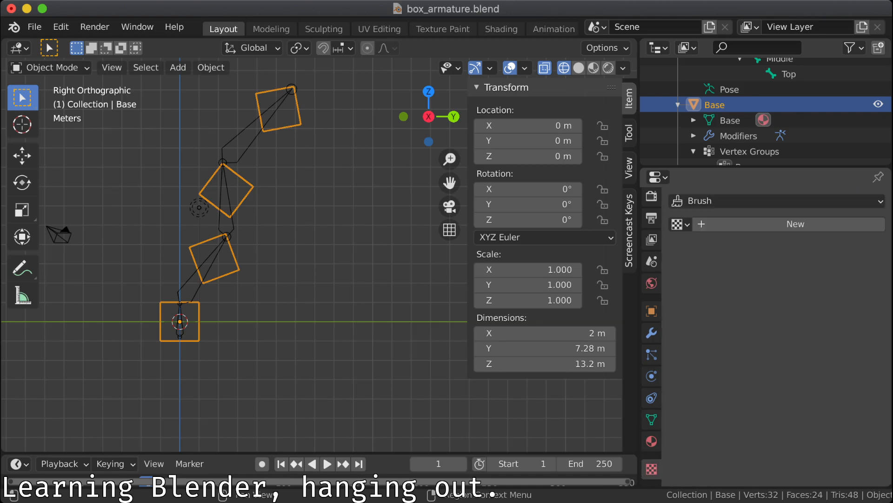
left_click(652, 441)
left_click(652, 419)
left_click(651, 376)
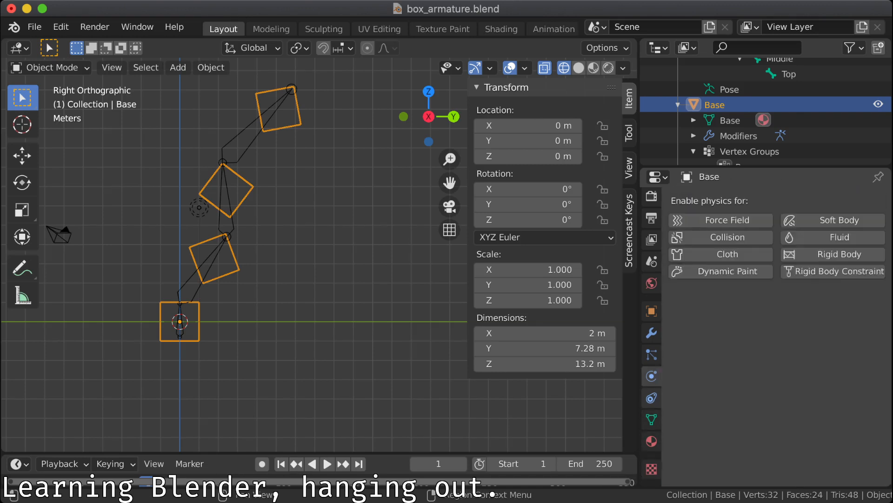
left_click(652, 398)
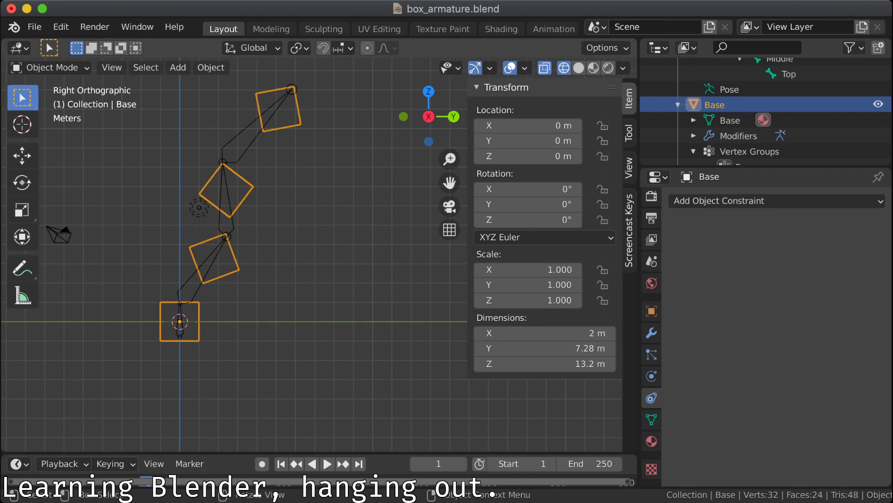
Step: Enlarge the timeline area and collapse the Armature and Base hierarchies in the outliner
left_click_drag(320, 452, 319, 398)
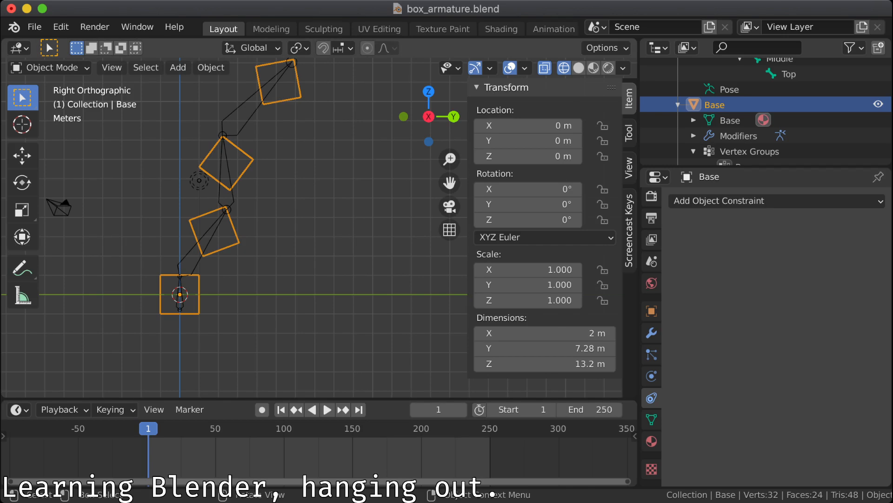
scroll(763, 112, "up", 5)
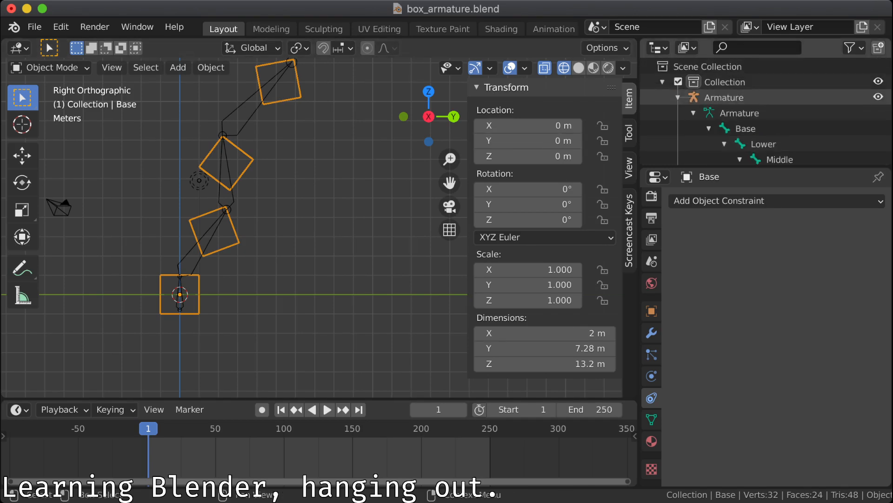
left_click(678, 97)
left_click(678, 113)
Step: Delete the Camera and Light objects from the scene
left_click(720, 128)
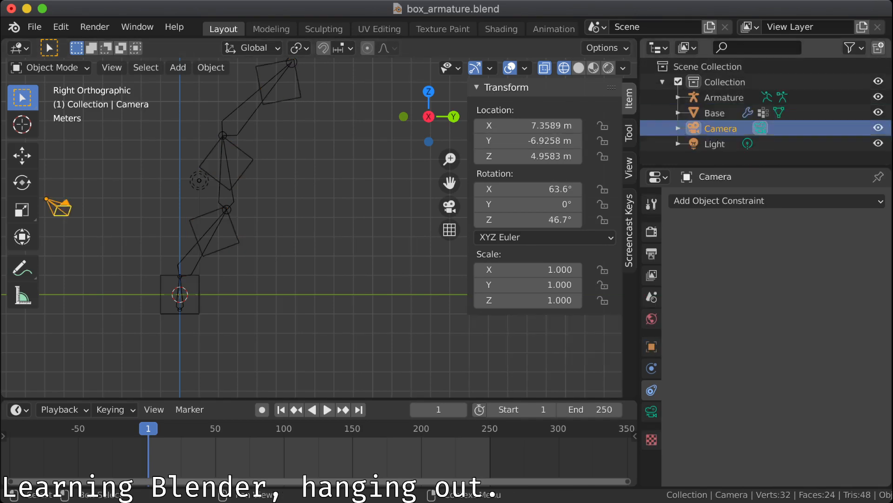
left_click(716, 144, "shift")
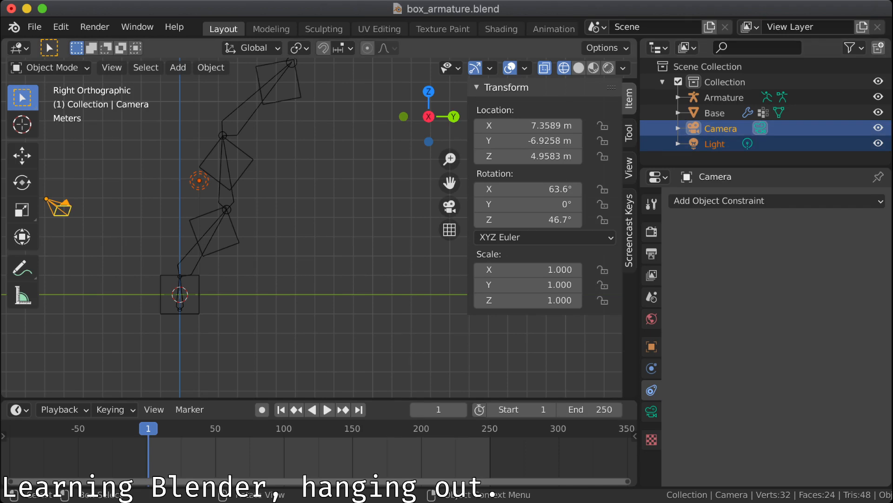
key("x")
key("Return")
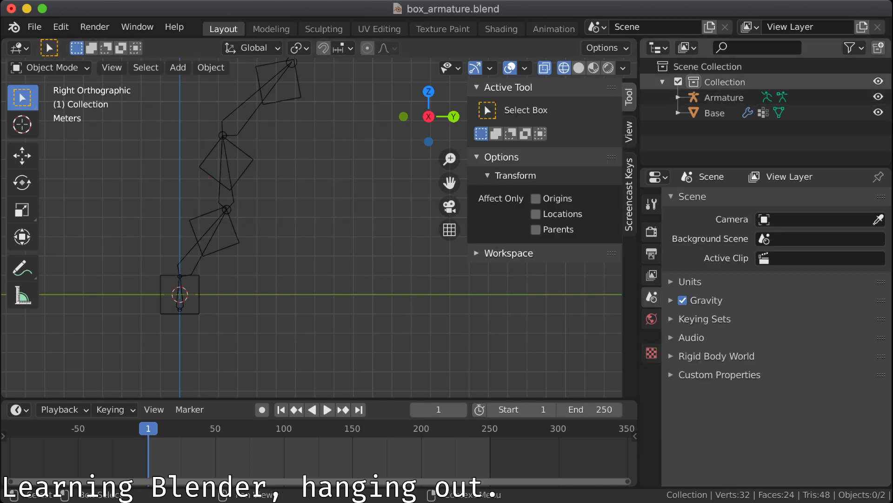
Step: Select the Armature and Base objects and export them in glTF 2.0 format
left_click(725, 82)
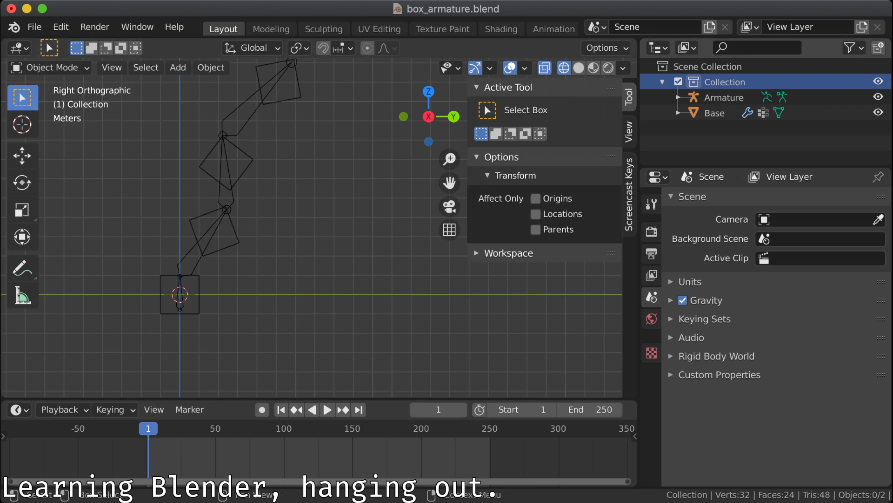
left_click(724, 97)
left_click(715, 113, "shift")
left_click(35, 26)
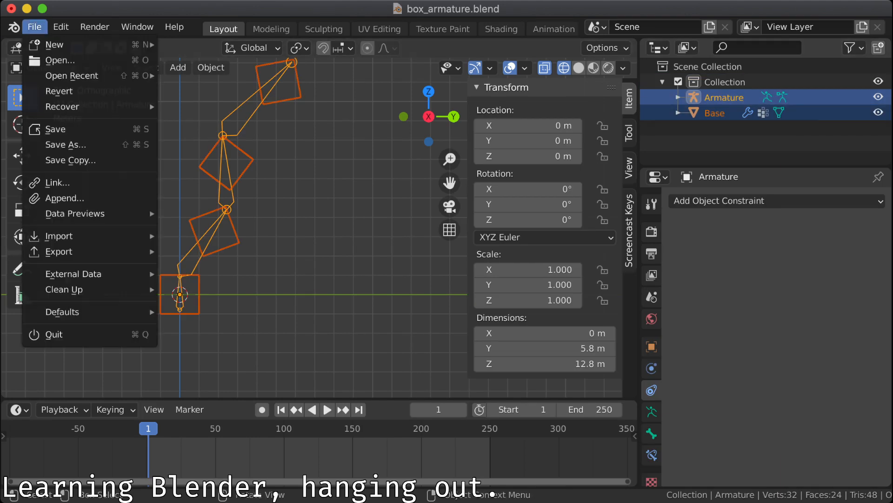
mouse_move(69, 251)
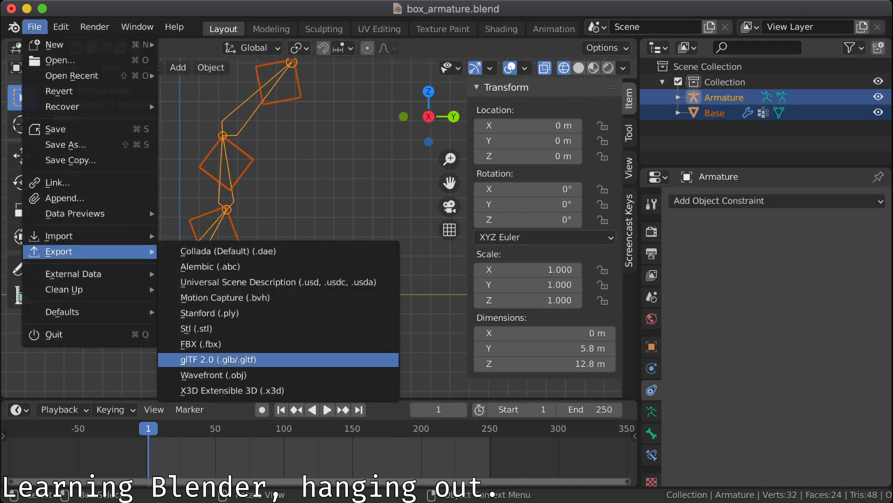
left_click(218, 359)
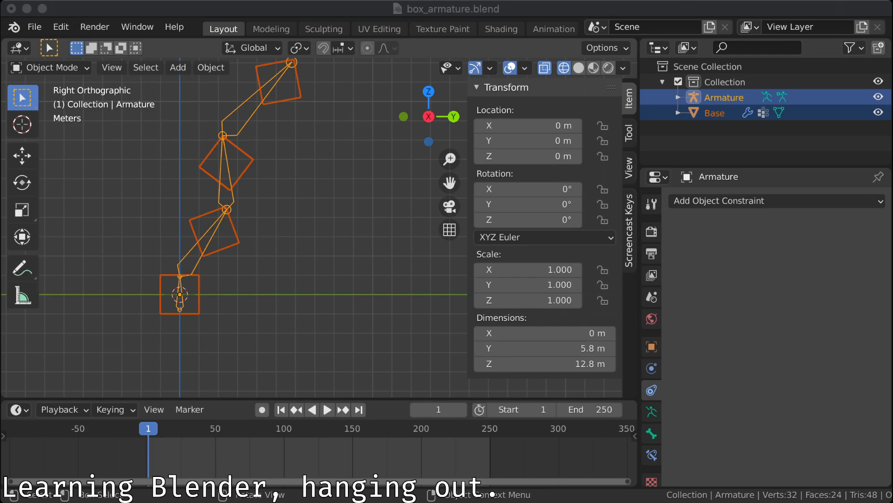
Step: Switch to the terminal and move up one directory to ~/src/rust
key("super+Tab")
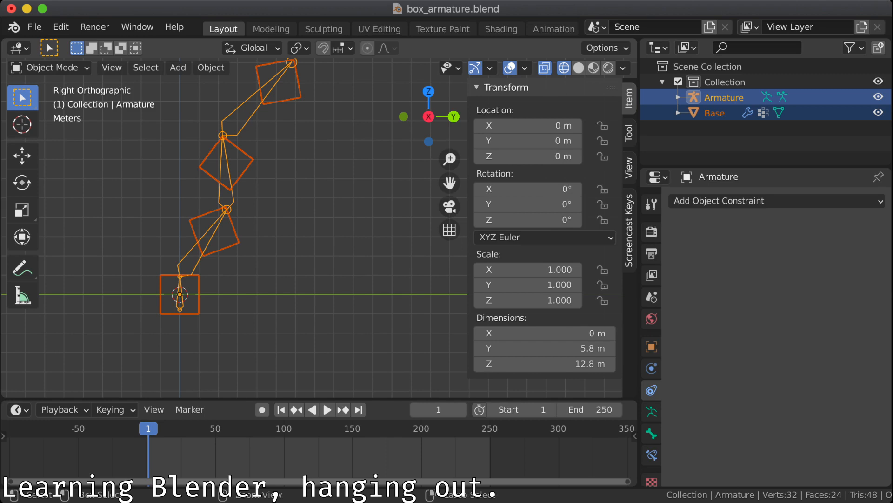
key("super+Tab")
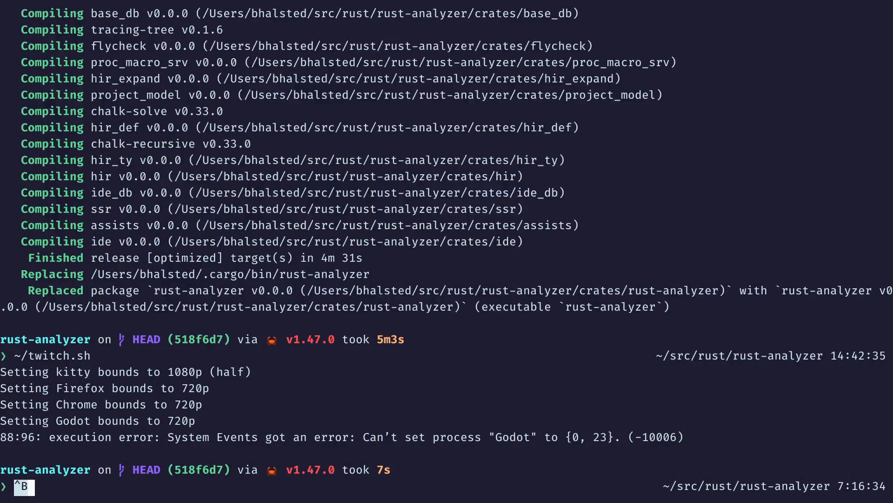
type("cd ../")
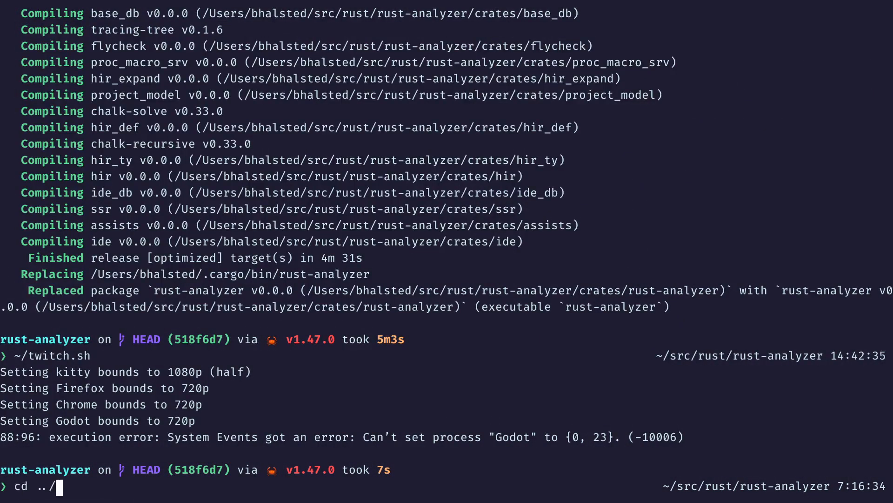
key("Return")
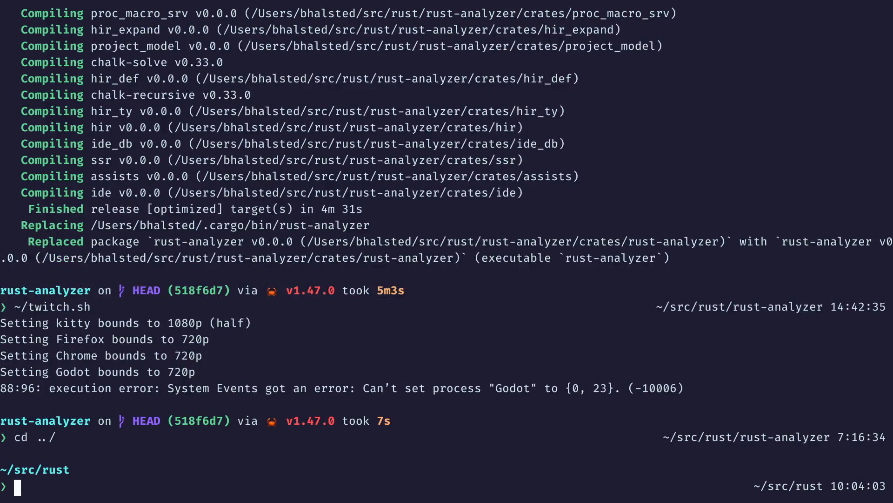
Step: Find the /Applications/Godot.app/Contents/MacOS/Godot command in the shell history, run it and open the CharacterPrototype project
key("ctrl+r")
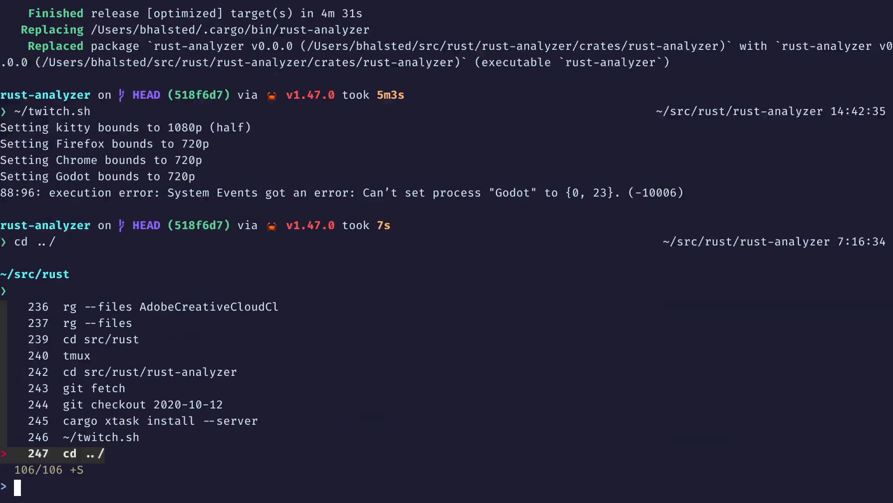
type("godot")
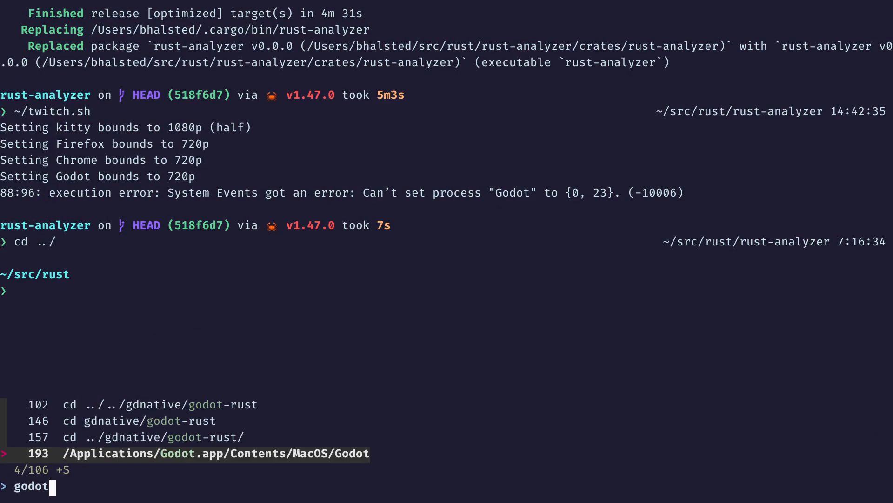
key("Return")
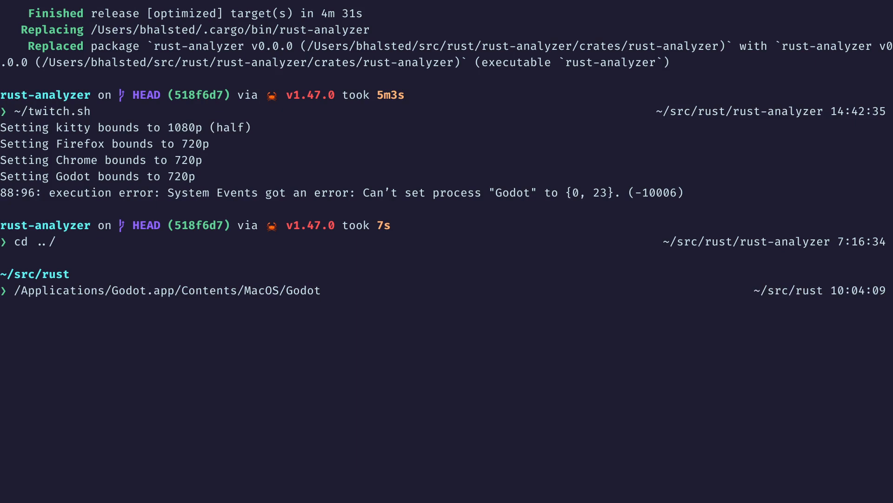
key("Return")
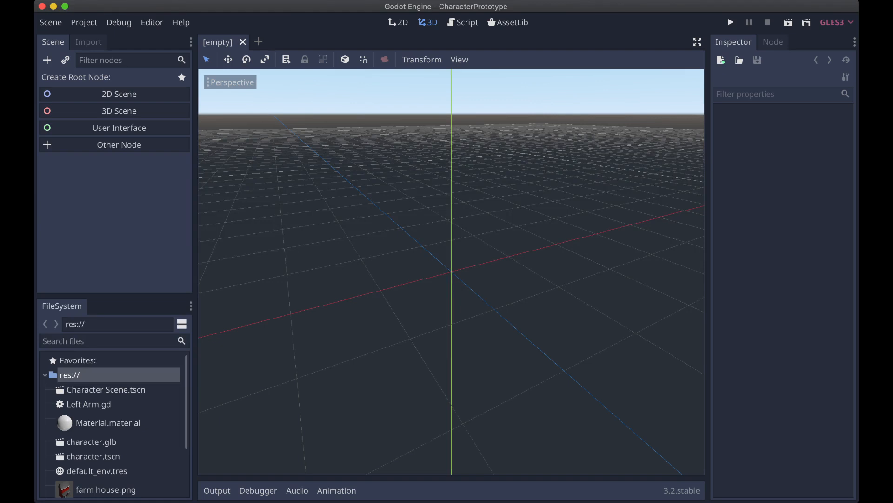
Step: Look through the CharacterPrototype project's files and open its import settings
scroll(114, 423, "down", 3)
scroll(114, 424, "up", 3)
left_click(88, 42)
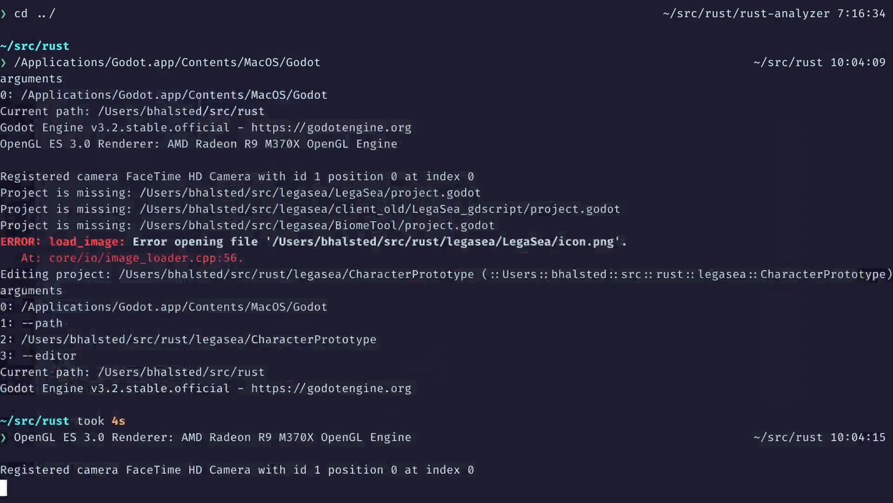
Step: Start a cp command in the ~/src/rust shell with ../blender_tutorial/box_armature.glb as the source file
key("Return")
key("Return")
key("Return")
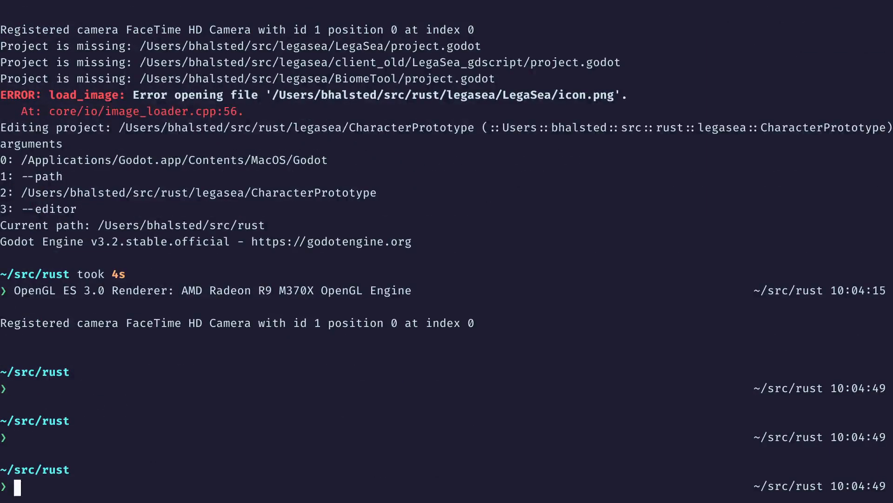
type("cp ../blender_tutorial/")
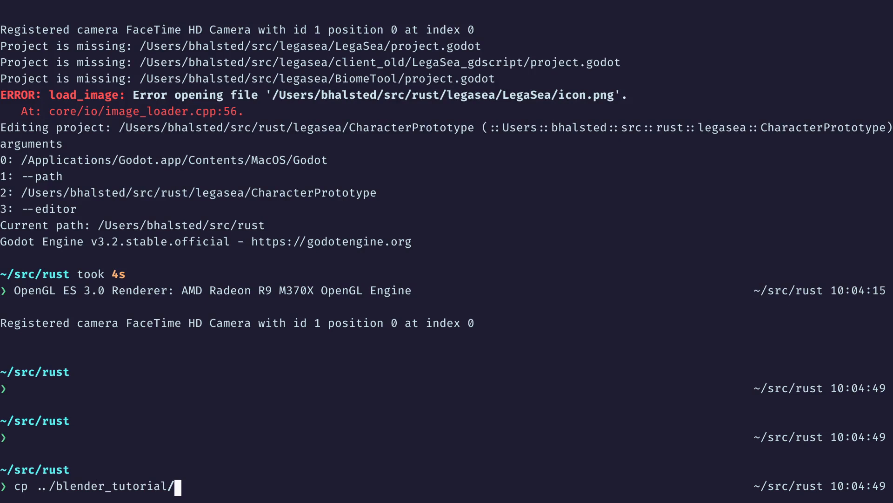
key("Tab")
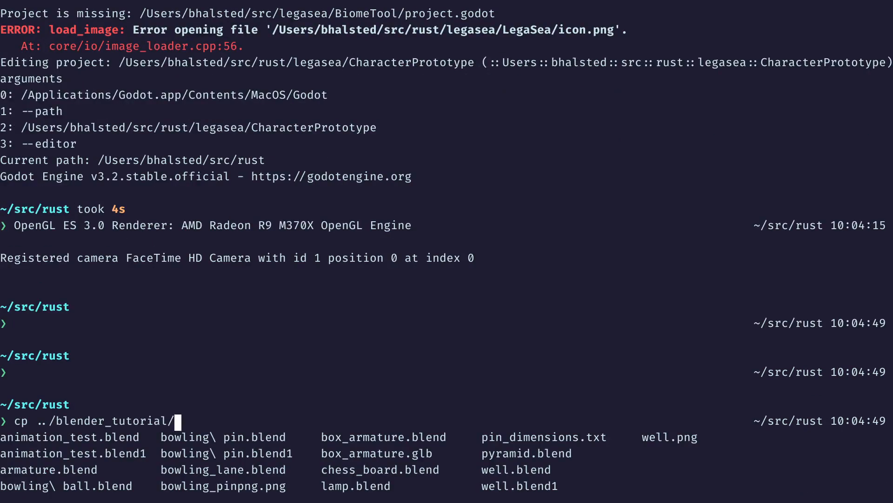
type("box")
key("Tab")
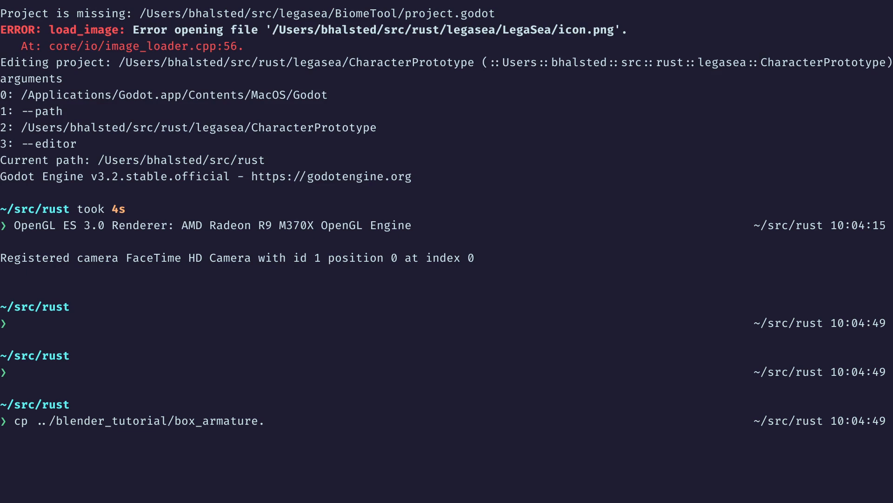
type("g")
key("Tab")
type("le")
key("Tab")
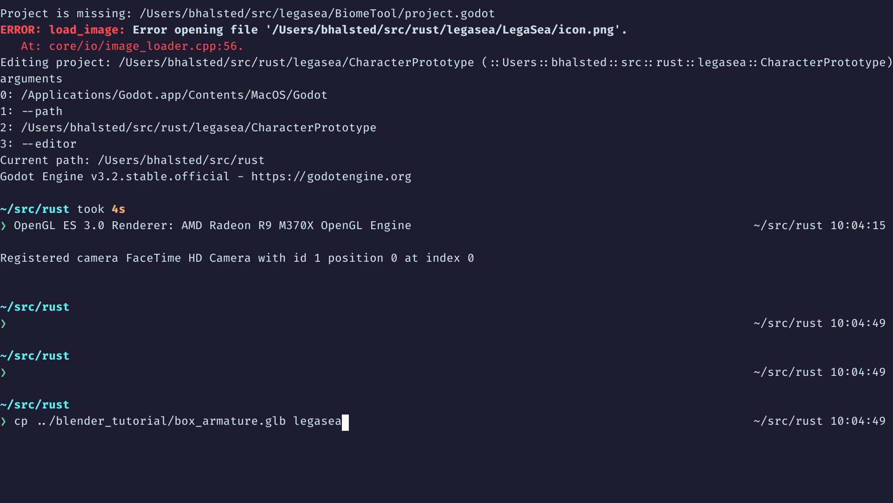
key("BackSpace")
key("BackSpace")
key("BackSpace")
key("BackSpace")
key("BackSpace")
key("BackSpace")
key("BackSpace")
type("char")
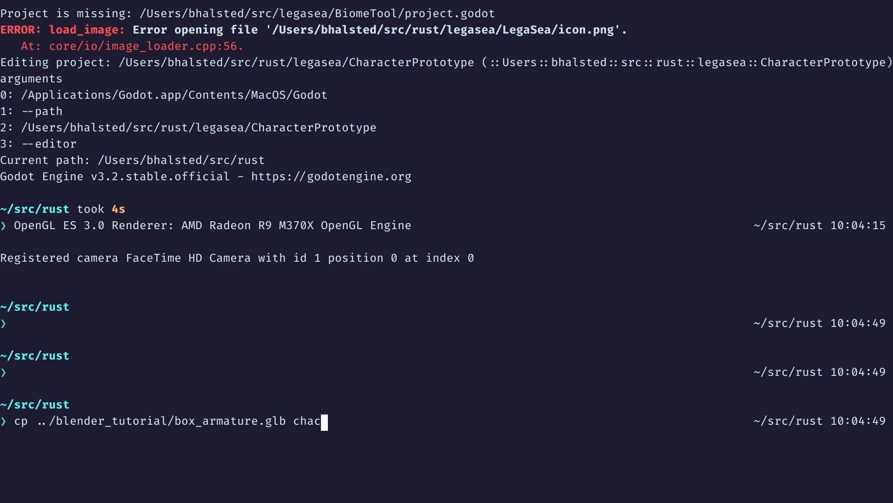
key("BackSpace")
key("BackSpace")
key("BackSpace")
key("BackSpace")
type("rust/ch")
key("BackSpace")
key("BackSpace")
type("leg")
key("BackSpace")
key("BackSpace")
key("BackSpace")
key("BackSpace")
key("BackSpace")
key("BackSpace")
key("BackSpace")
key("BackSpace")
Step: Set legasea/CharacterPrototype/ as the copy destination, run the command and return to Godot
type("legasea/CharacterPrototype/")
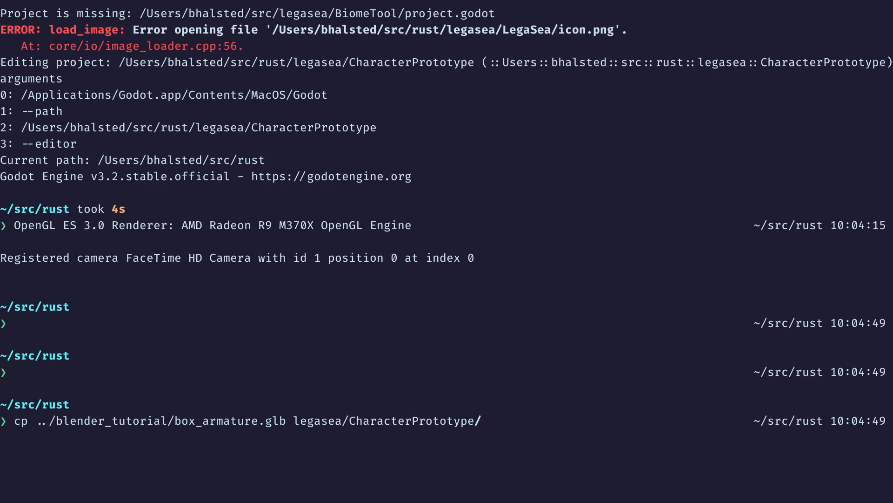
key("Return")
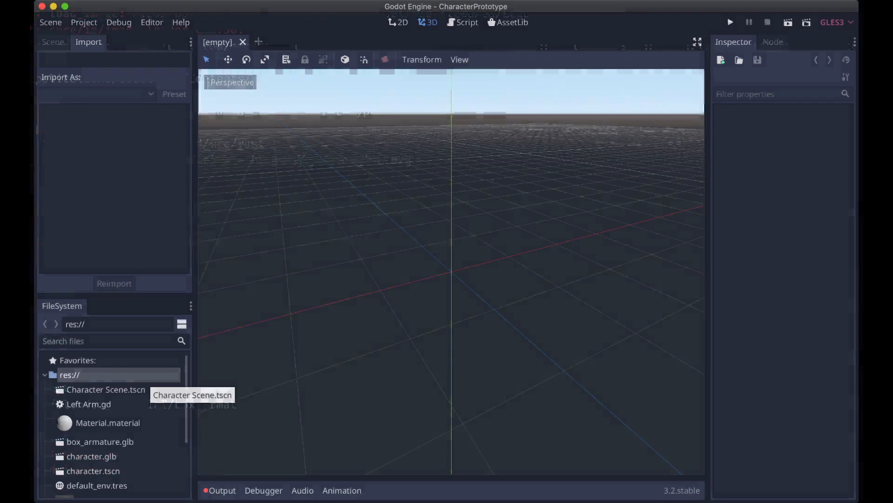
Step: Try to place box_armature.glb from the project files in the empty 3D scene
scroll(140, 390, "down", 3)
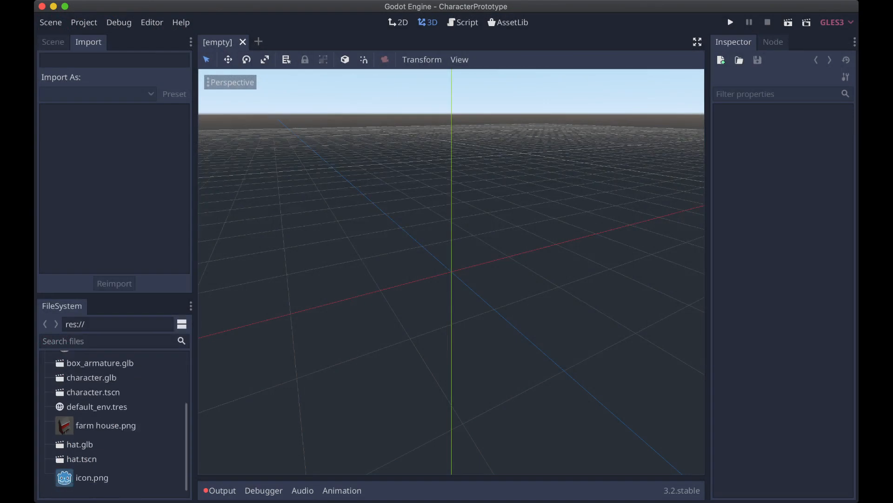
scroll(114, 424, "up", 2)
left_click(106, 394)
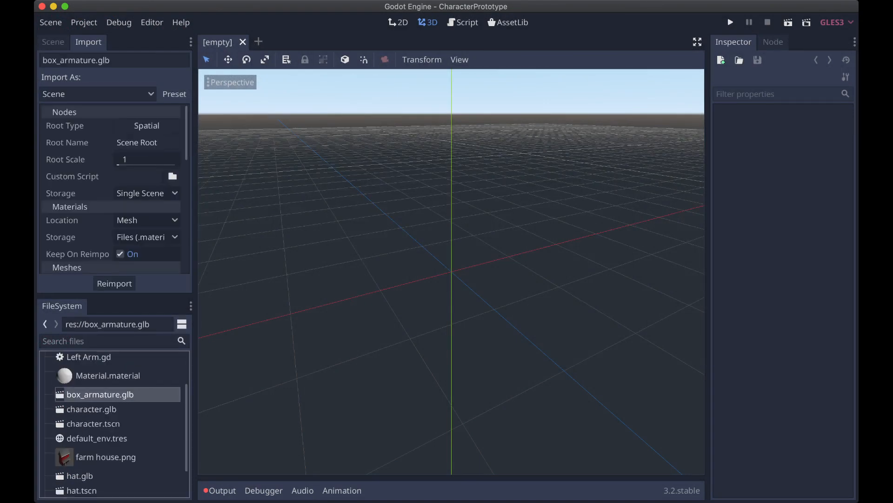
left_click_drag(101, 394, 452, 278)
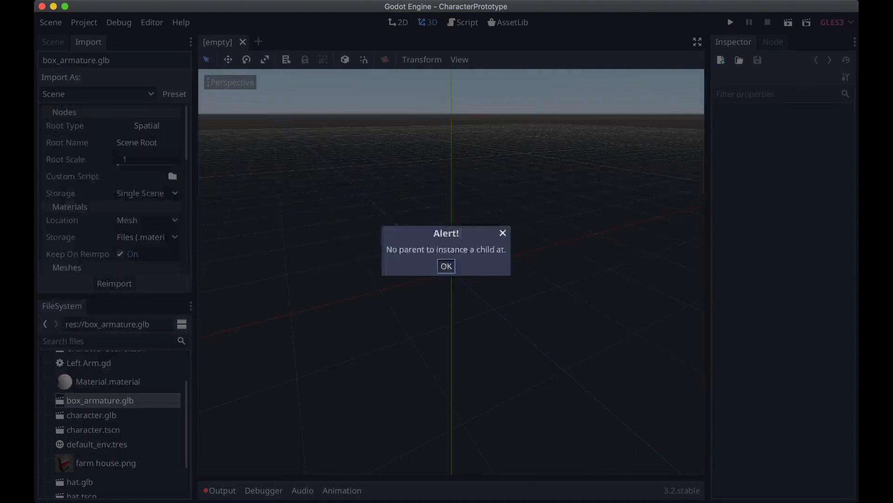
left_click(446, 266)
Step: Create a 3D scene root node and rename it Foo
left_click(53, 42)
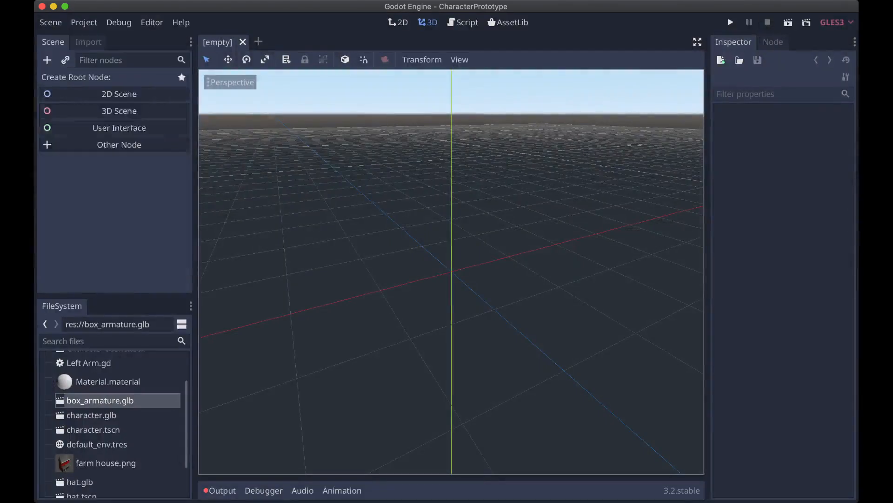
left_click(119, 110)
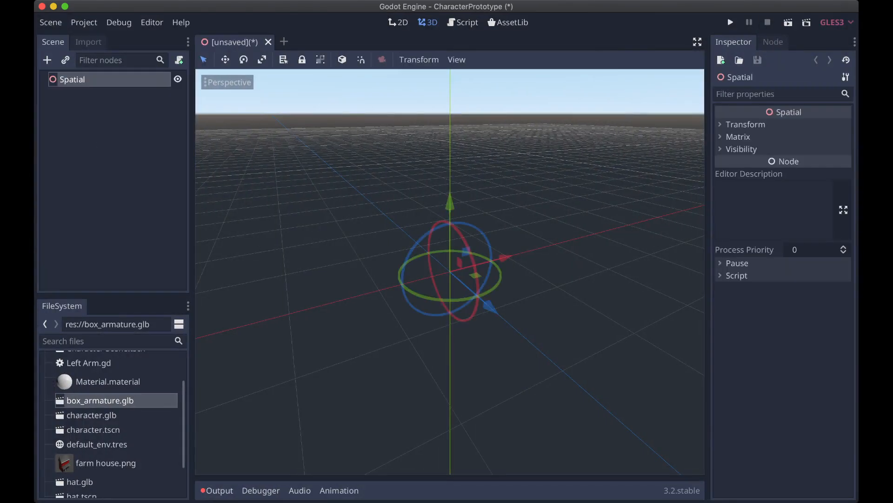
key("F2")
type("Foo")
key("Return")
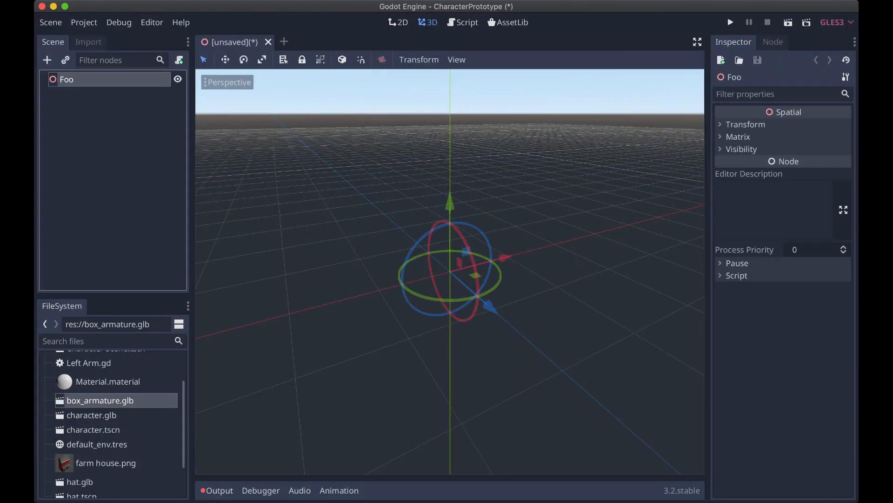
Step: Place an instance of box_armature.glb under Foo in the 3D view and shift it slightly
left_click_drag(100, 401, 457, 264)
middle_click_drag(457, 280, 475, 210)
scroll(458, 240, "up", 2)
scroll(458, 240, "down", 8)
middle_click_drag(476, 209, 535, 293)
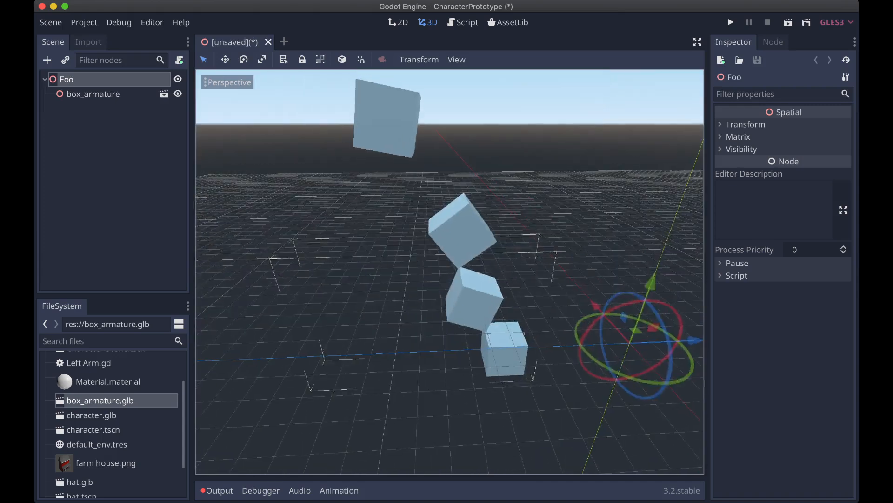
left_click(535, 293)
left_click_drag(476, 300, 480, 302)
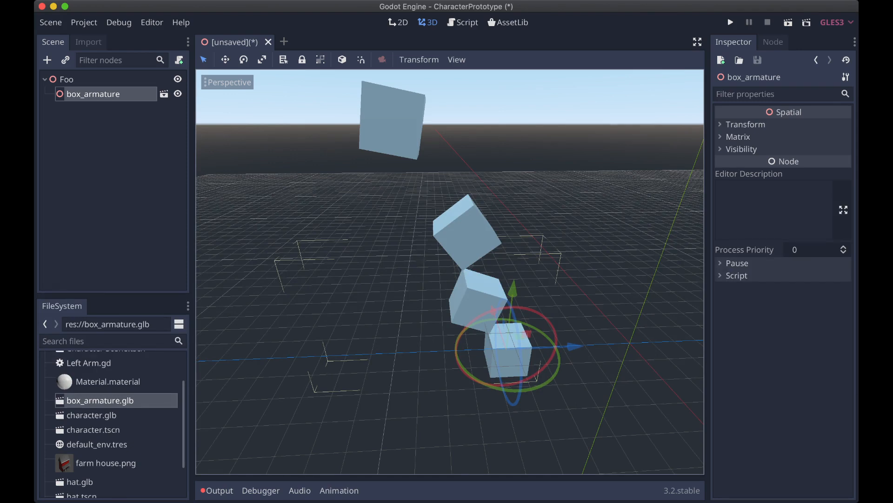
Step: Create a new inherited scene from the box_armature instance and open the animation editor for its root node
left_click(164, 94)
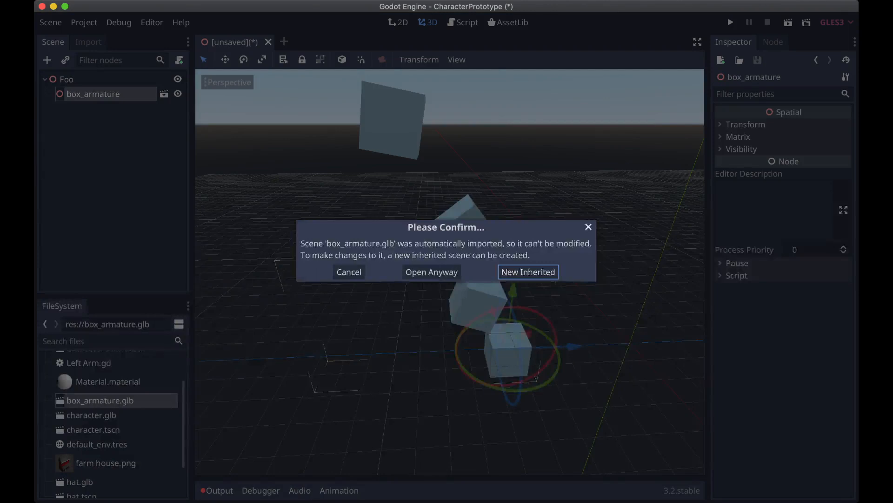
left_click(528, 272)
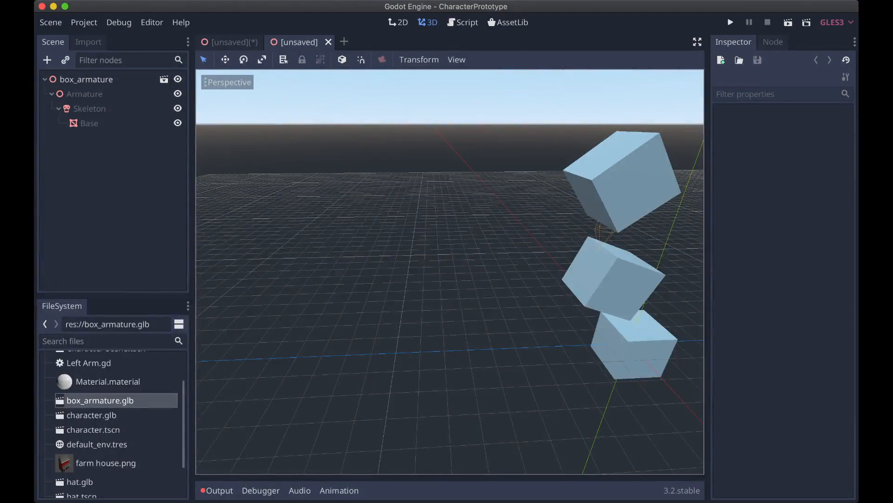
left_click(86, 80)
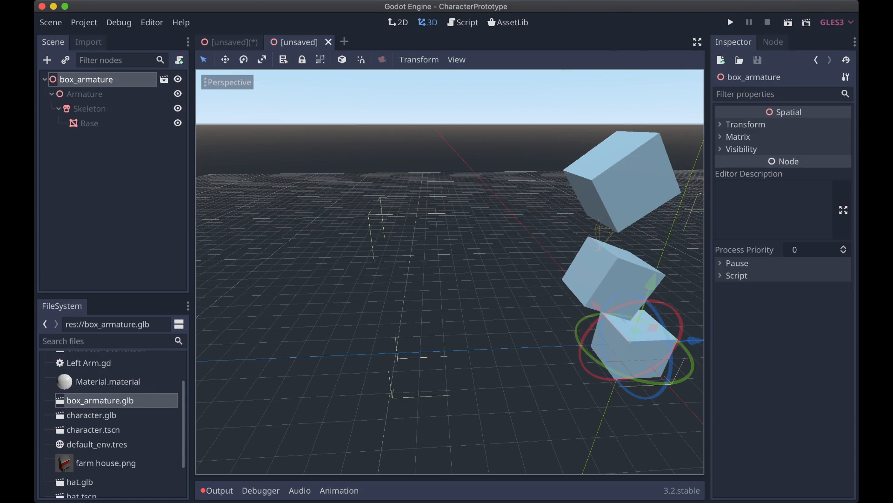
left_click(339, 491)
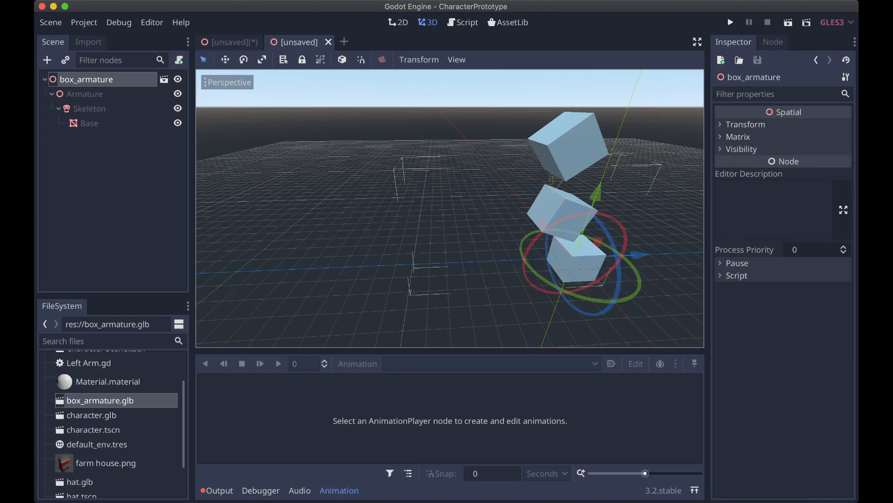
Step: Examine the properties of the inherited scene's Armature, Skeleton and Base nodes and the boxes in the 3D view
middle_click_drag(565, 228, 512, 244)
left_click(84, 94)
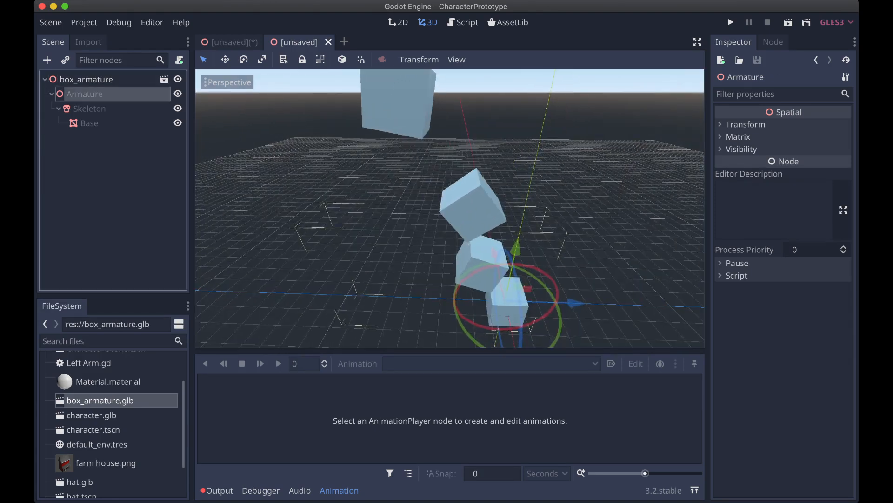
left_click(89, 109)
left_click(91, 123)
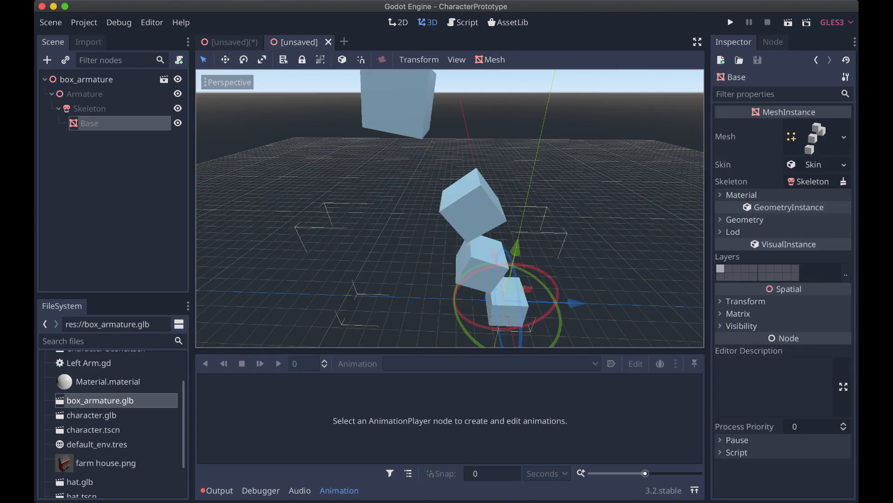
scroll(450, 209, "down", 10)
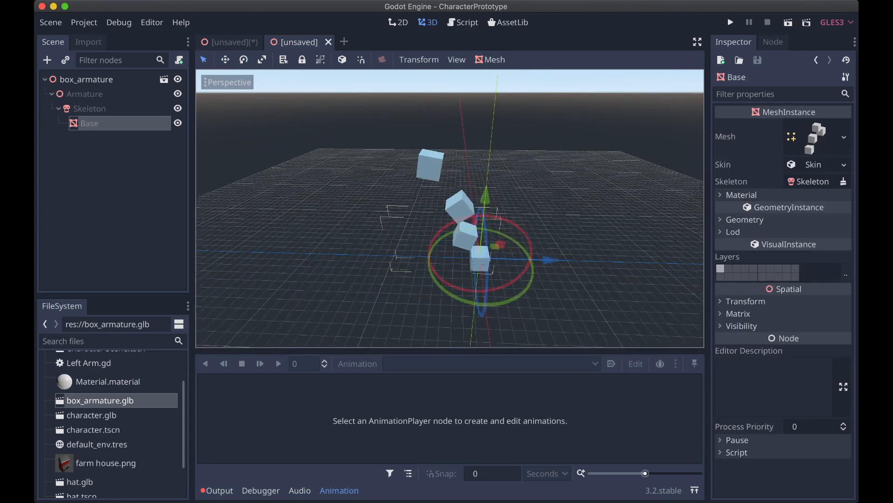
left_click(85, 94)
left_click(90, 109)
left_click(89, 123)
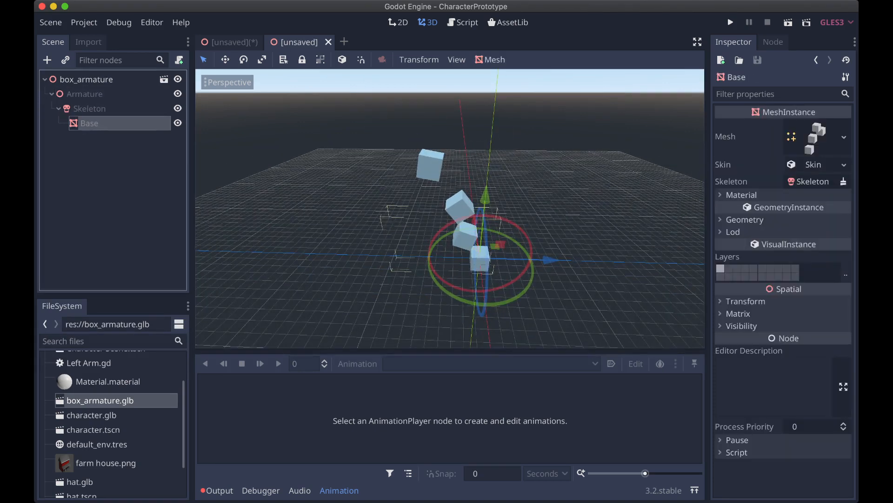
left_click(86, 79)
left_click(85, 94)
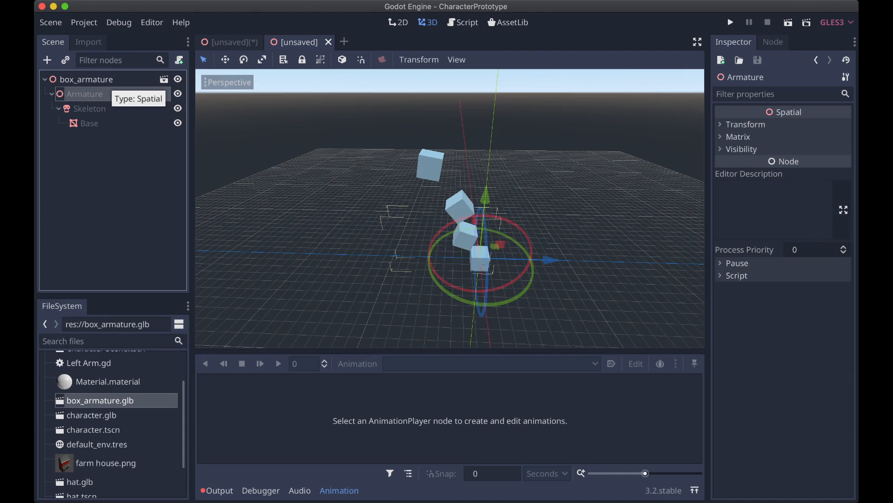
left_click(100, 80)
left_click(100, 93)
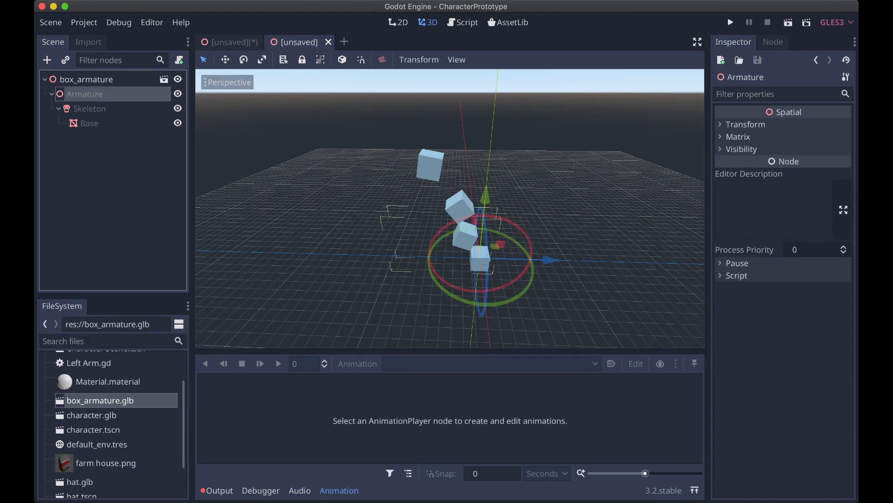
Step: Create another inherited scene from box_armature, and from it open the original imported scene anyway
left_click(163, 80)
key("Return")
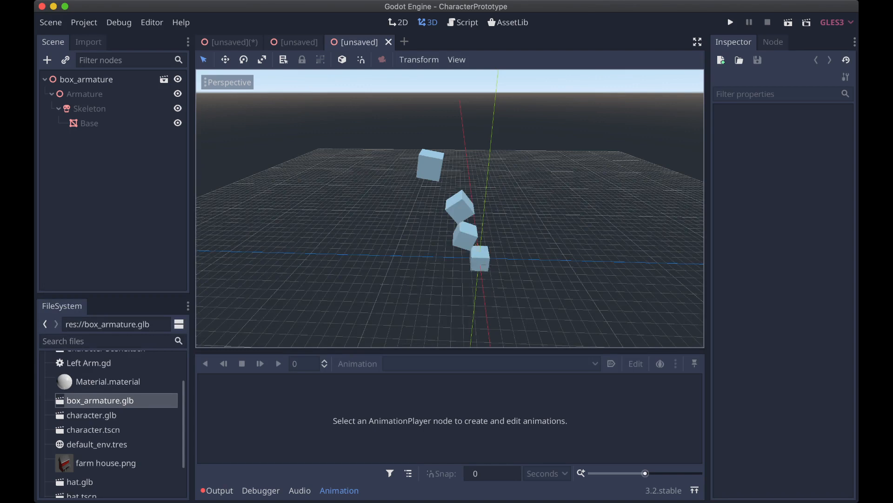
left_click(86, 79)
left_click(164, 79)
left_click(432, 273)
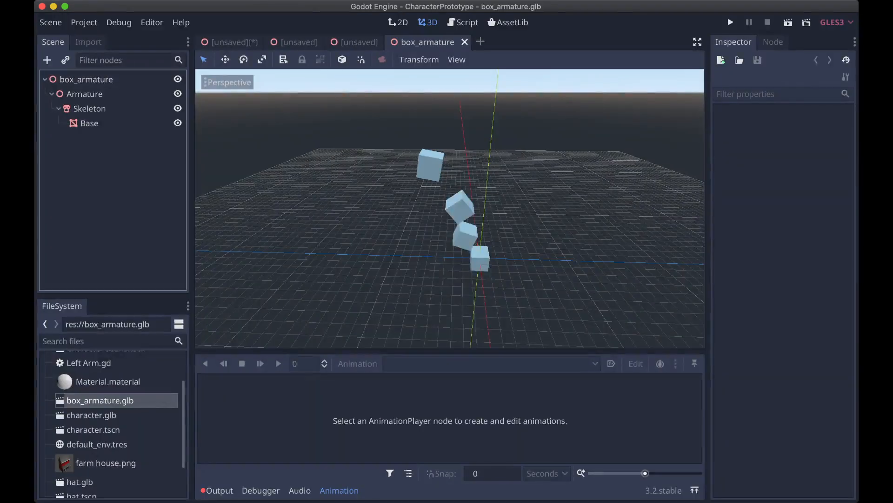
Step: Examine the original scene's Base, Skeleton, Armature and root node properties and the output log
left_click(90, 124)
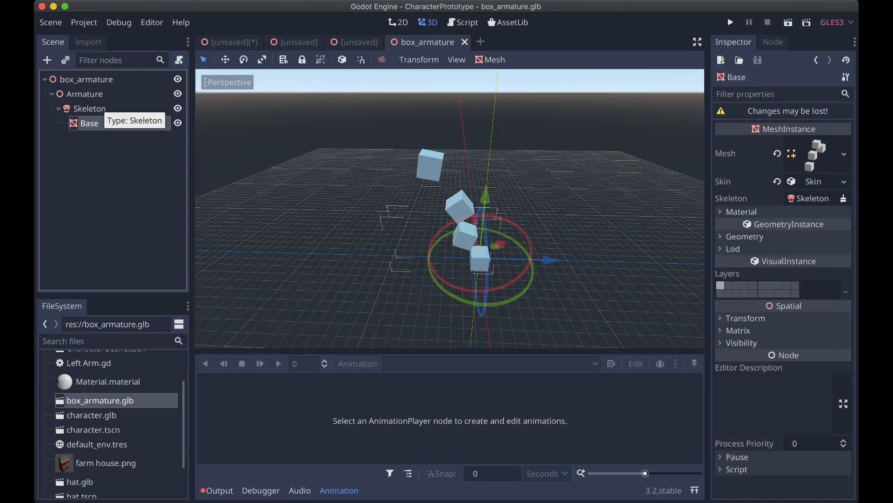
left_click(99, 108)
left_click(96, 94)
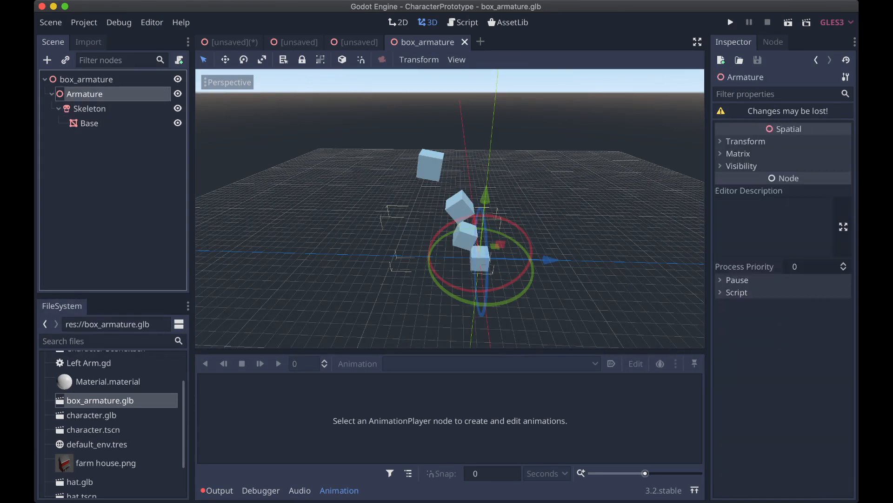
left_click(89, 109)
left_click(84, 94)
left_click(86, 79)
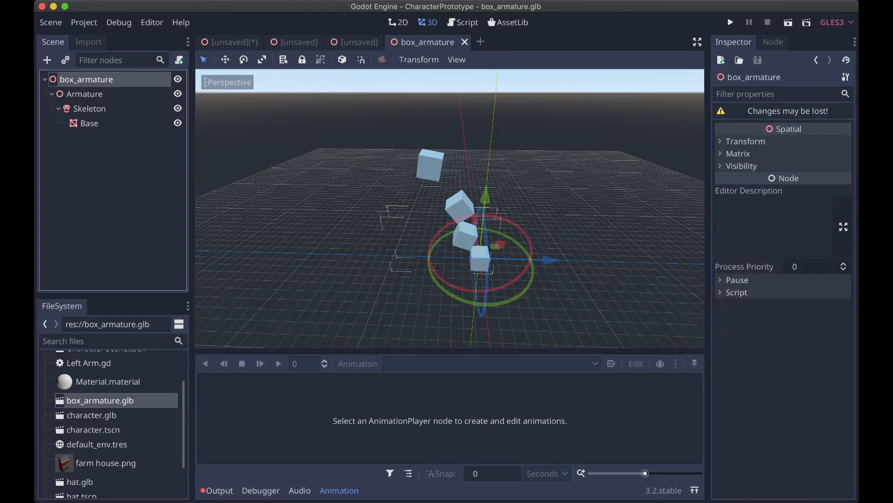
left_click(219, 490)
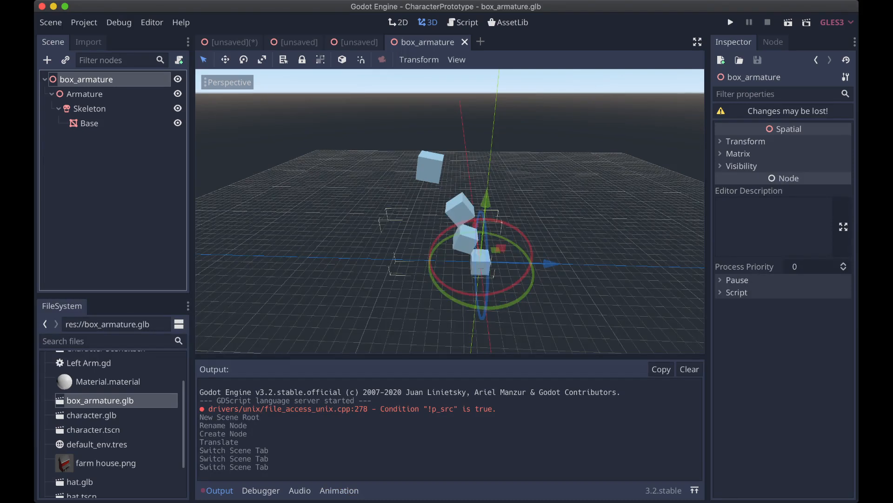
Step: Close both inherited scenes and the imported box_armature scene, returning to the Foo scene
key("F2")
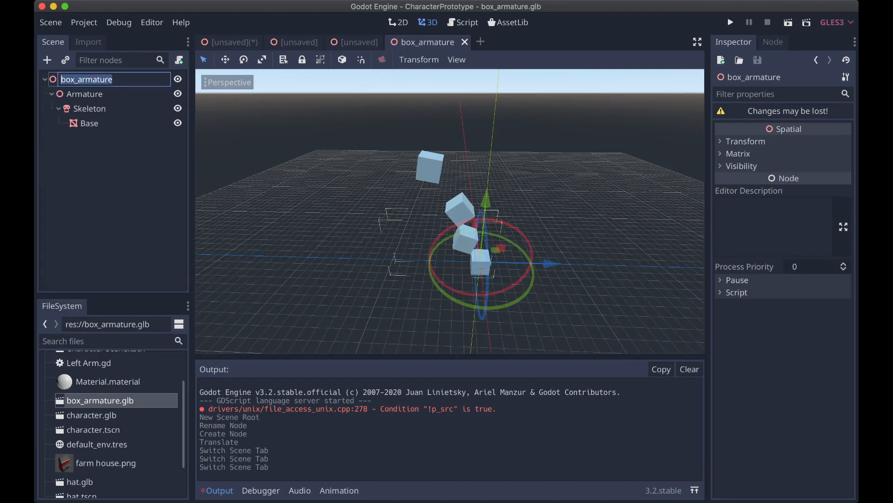
left_click(299, 43)
left_click(329, 43)
left_click(329, 42)
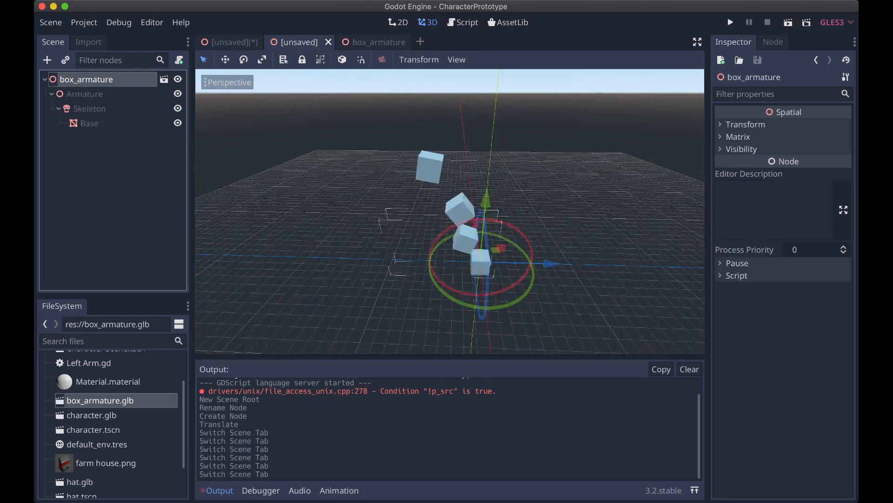
left_click(328, 42)
left_click(328, 42)
left_click(343, 43)
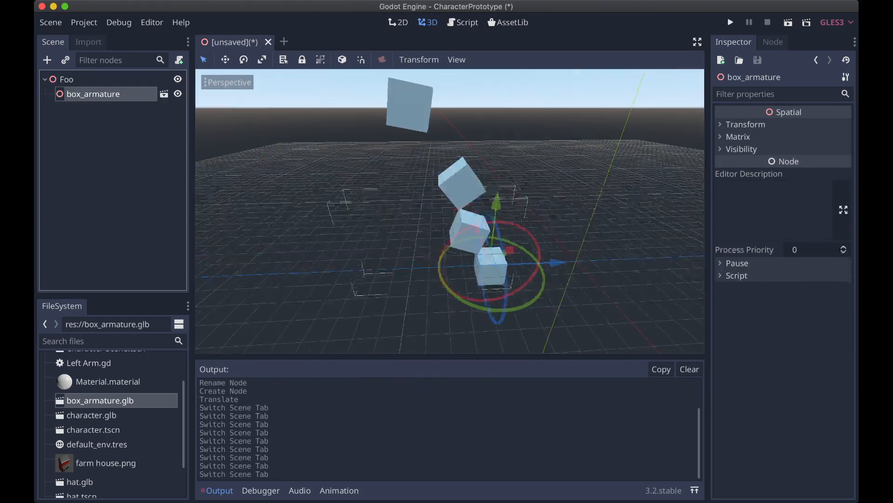
Step: Open the animation editor with the box_armature node of the Foo scene selected
left_click(113, 186)
left_click(93, 94)
left_click(339, 490)
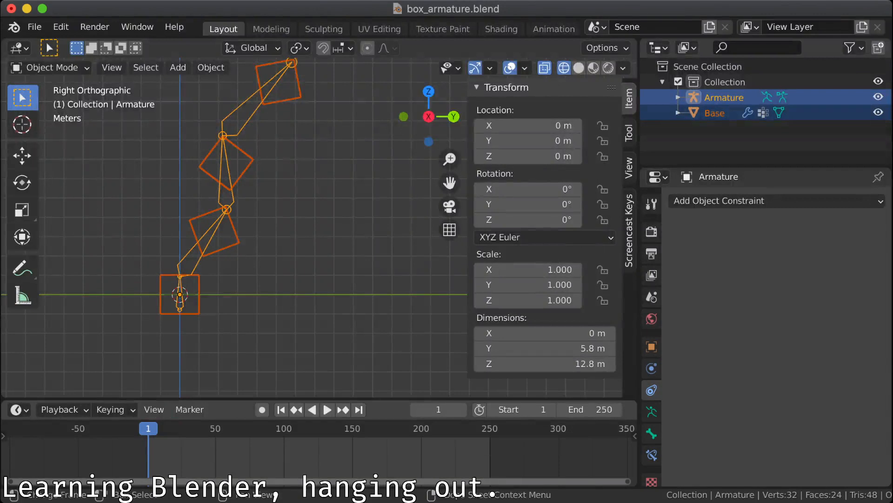
Step: Switch to Blender, enlarge the timeline area and look at its playback and keying options
left_click_drag(326, 400, 326, 294)
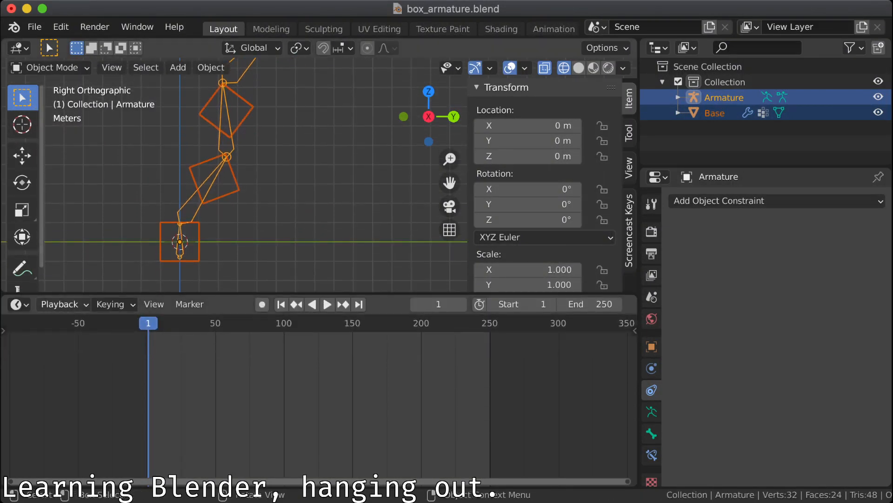
left_click(60, 304)
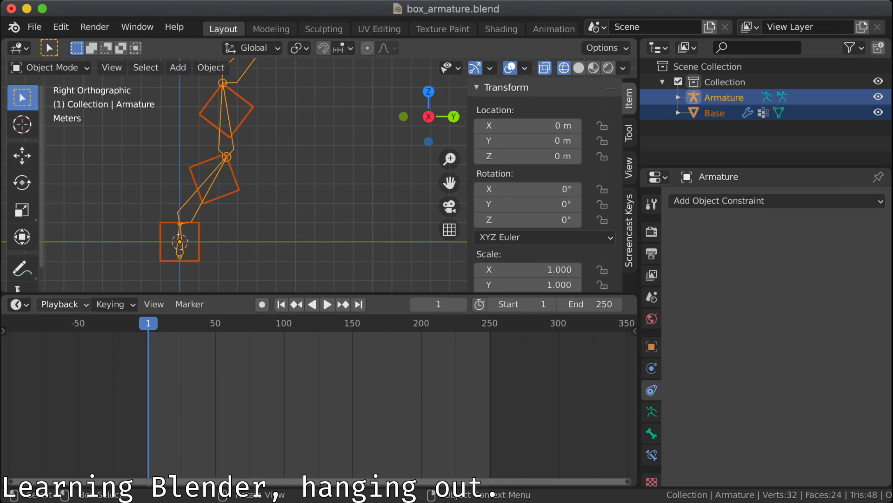
left_click(110, 304)
left_click(115, 304)
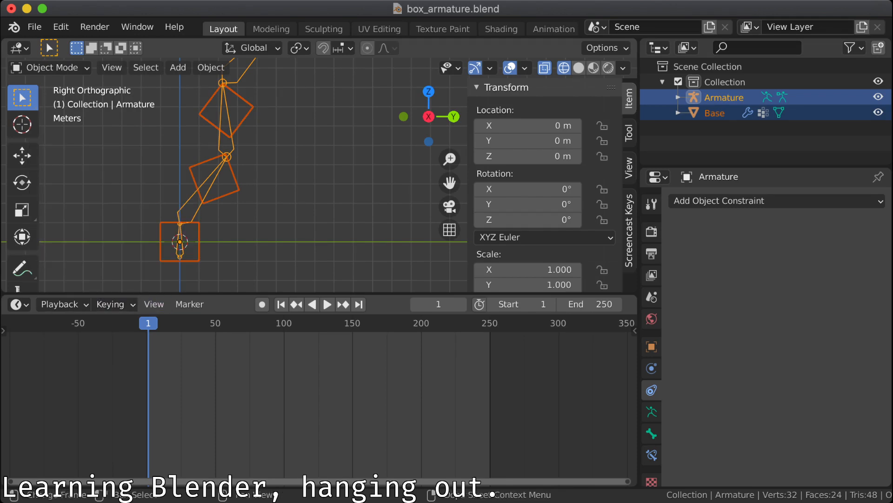
middle_click_drag(162, 233, 164, 266, "shift")
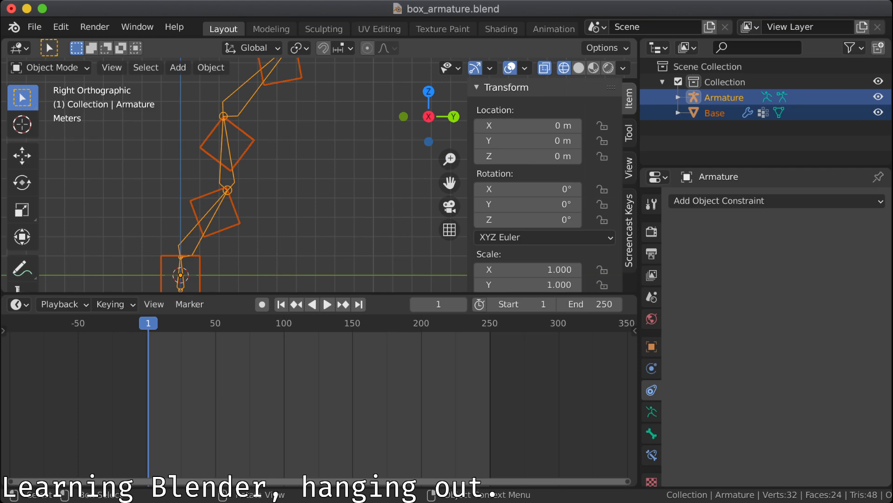
Step: Compare the armature's shape in Edit Mode and Object Mode, then shrink the timeline area back down
key("Tab")
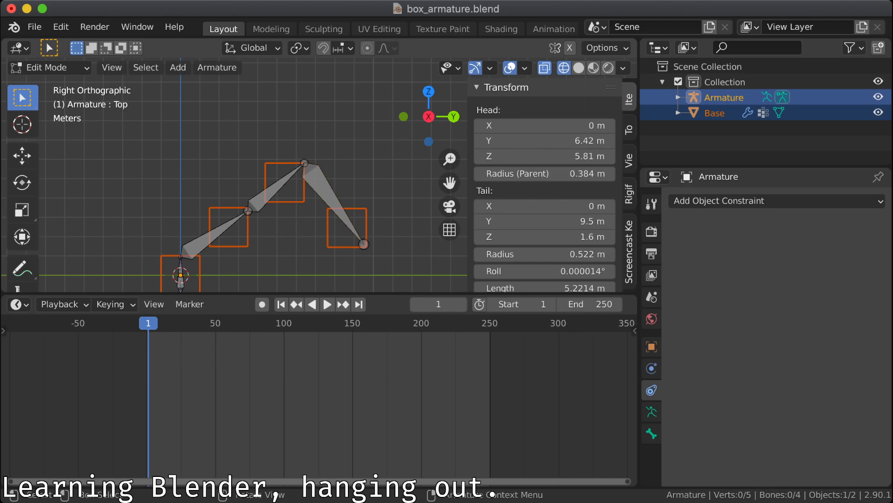
middle_click_drag(261, 223, 261, 189, "shift")
key("Tab")
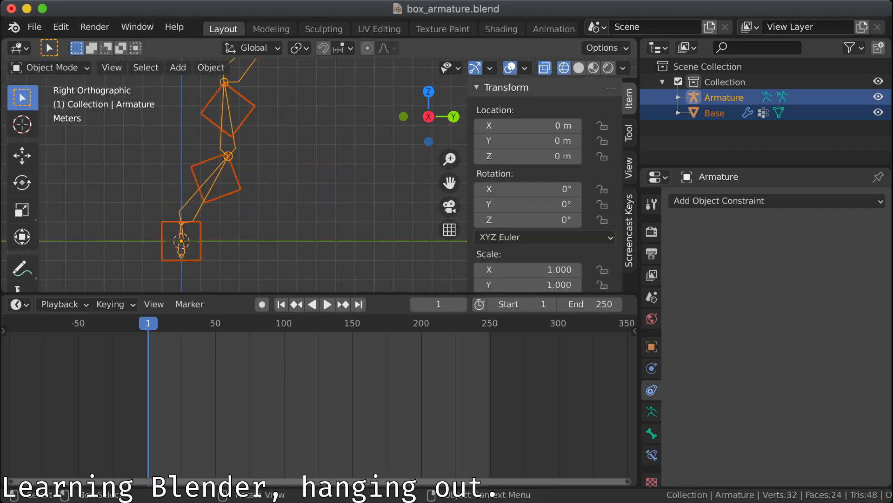
middle_click_drag(354, 153, 337, 190, "shift")
scroll(353, 186, "down", 2)
scroll(337, 189, "down", 1)
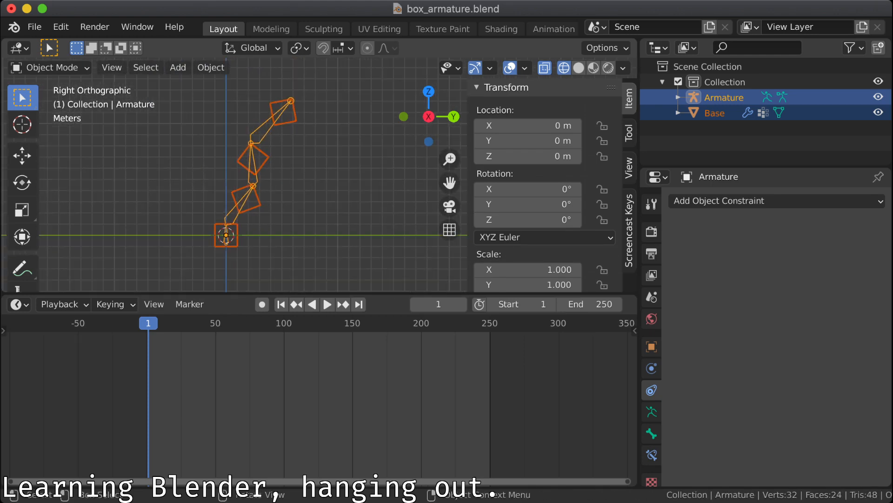
left_click_drag(338, 293, 338, 435)
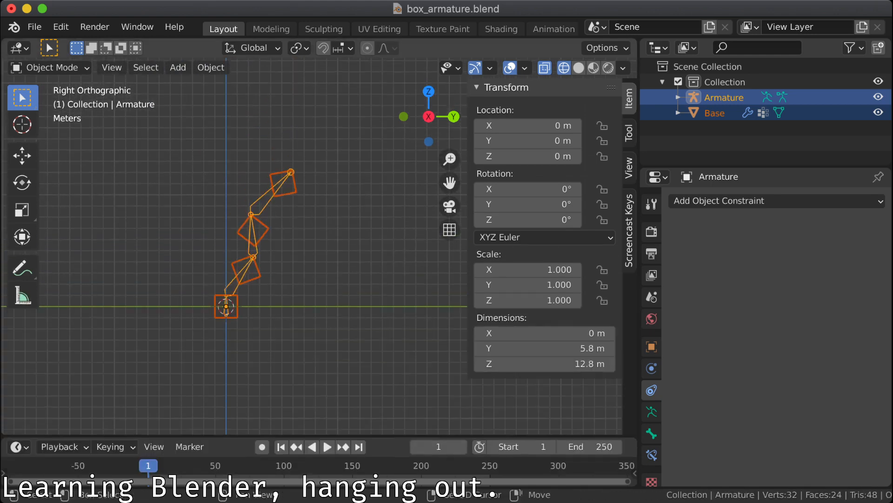
Step: Check the armature's Edit Mode shape once more and show the Base mesh's modifier properties
key("Tab")
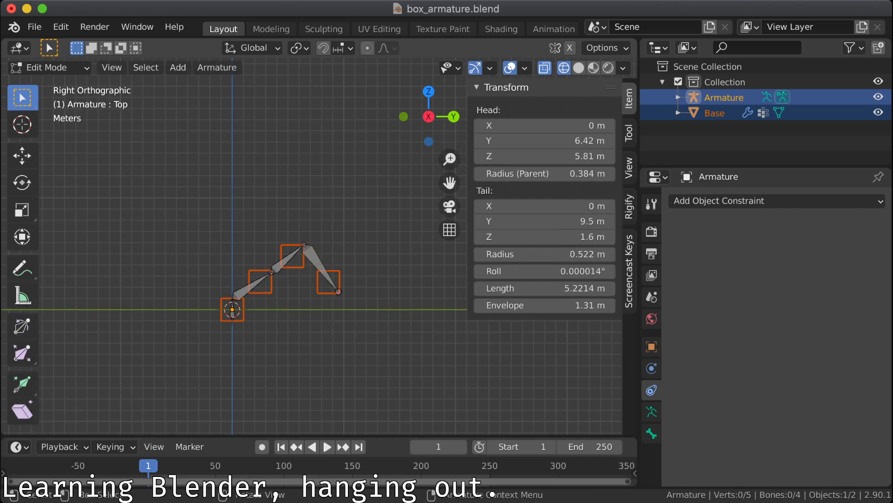
key("Tab")
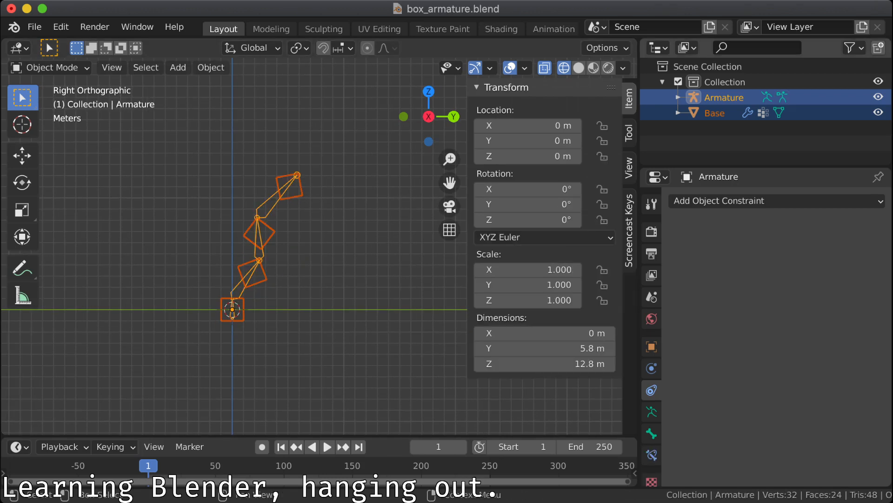
left_click(715, 113)
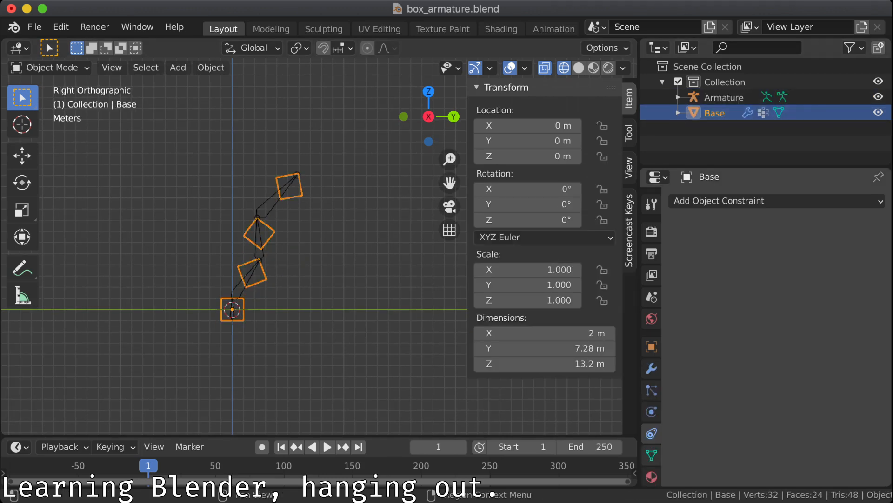
left_click(651, 368)
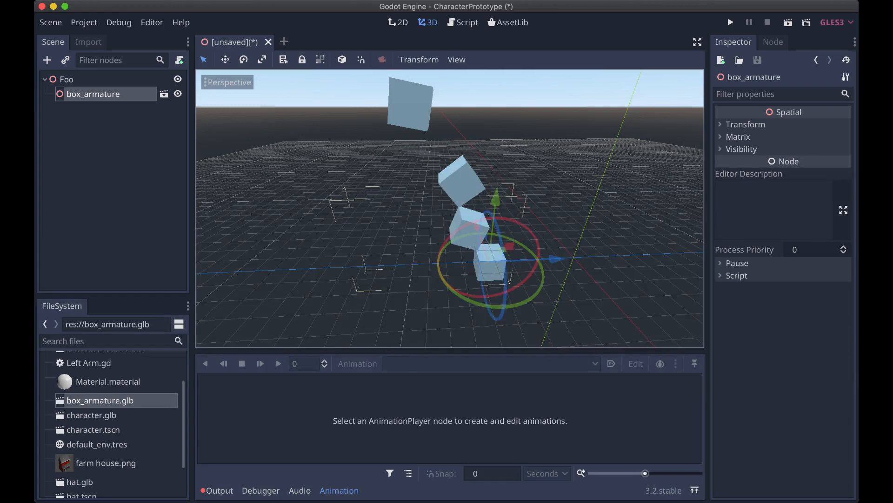
Step: Switch to Godot, create a new inherited scene from box_armature and examine its Base mesh in the 3D view
middle_click_drag(396, 209, 521, 192)
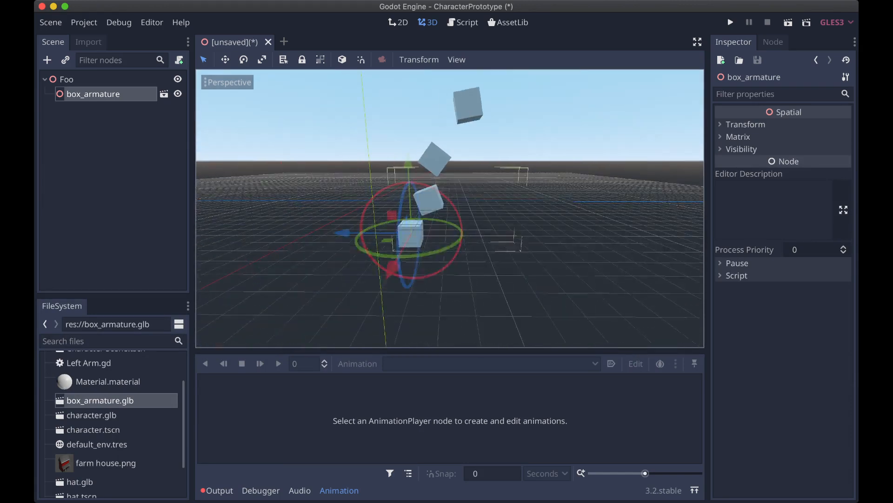
left_click(164, 94)
key("Return")
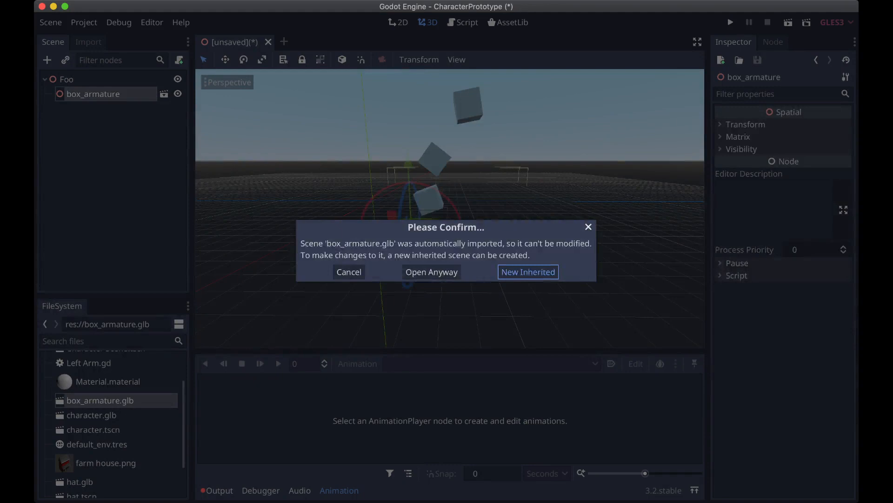
middle_click_drag(447, 209, 489, 229)
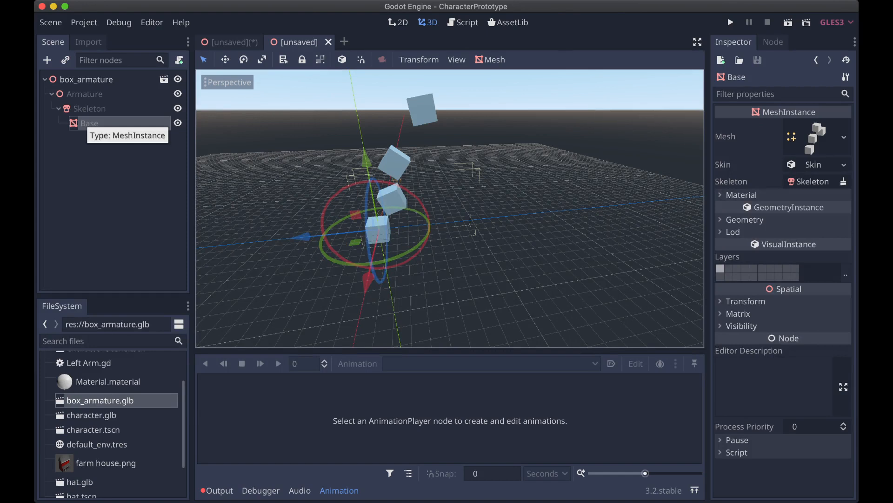
Step: Switch to the web browser and open Twitch's Science & Technology directory in a new tab
key("super+Tab")
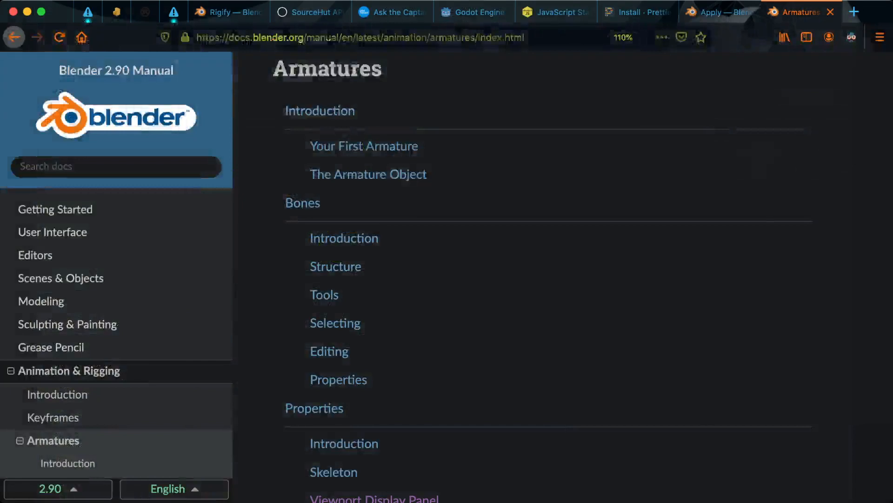
key("super+t")
type("twitch.tv/")
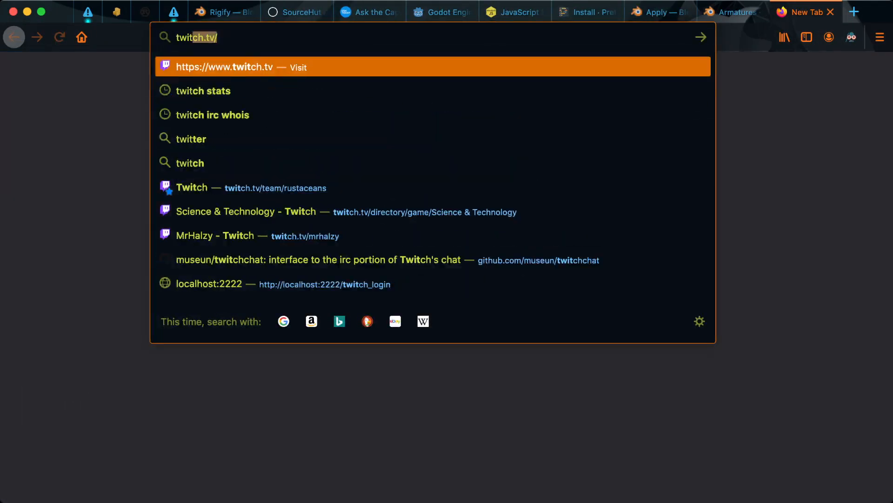
key("Down")
key("Down")
key("Down")
key("Down")
key("Down")
key("Down")
key("Return")
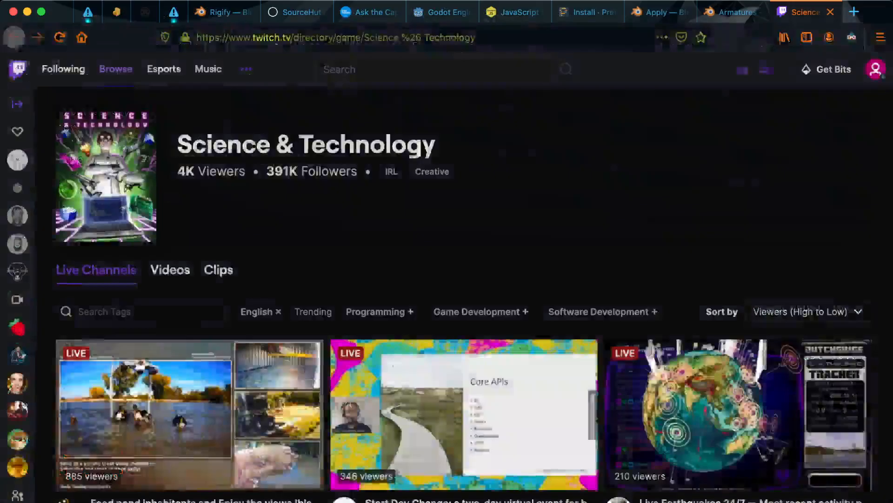
Step: Browse the English live channels down through the end of the Science & Technology listing
scroll(447, 279, "down", 5)
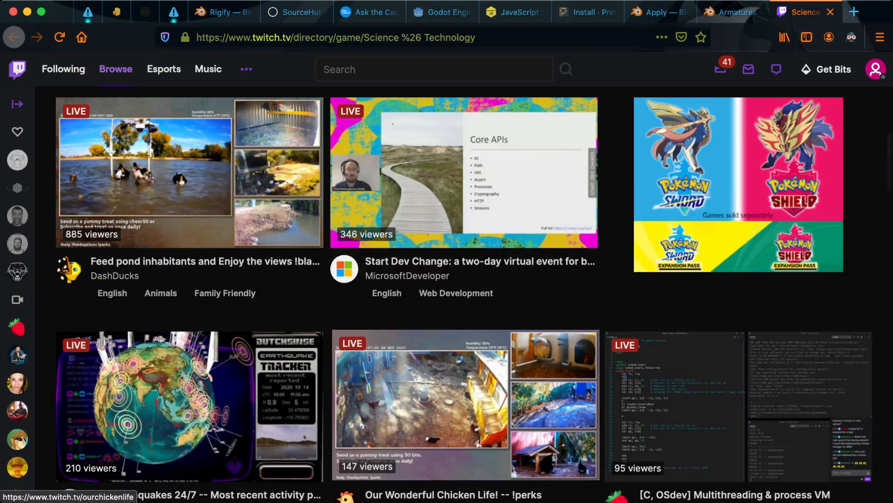
scroll(465, 372, "down", 5)
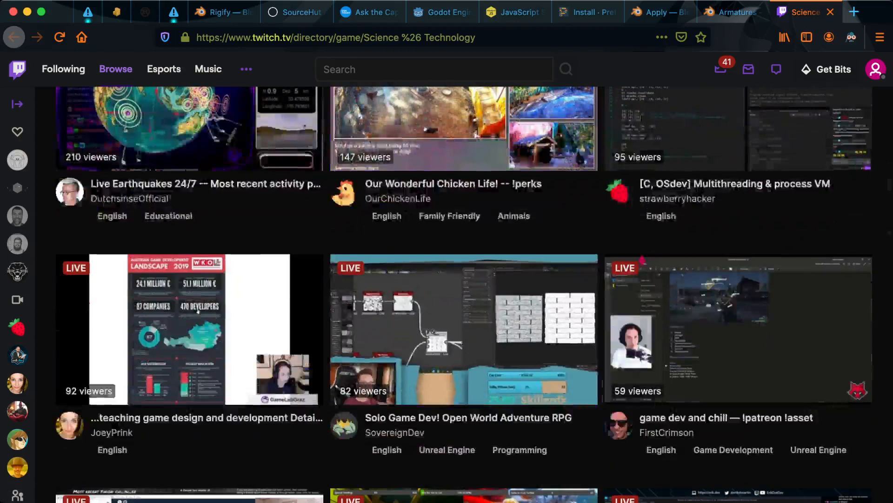
scroll(465, 293, "down", 20)
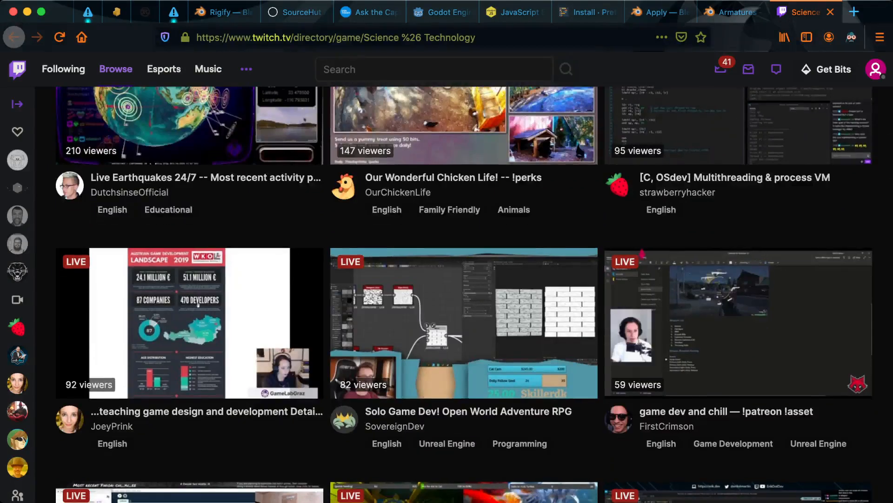
scroll(465, 293, "down", 5)
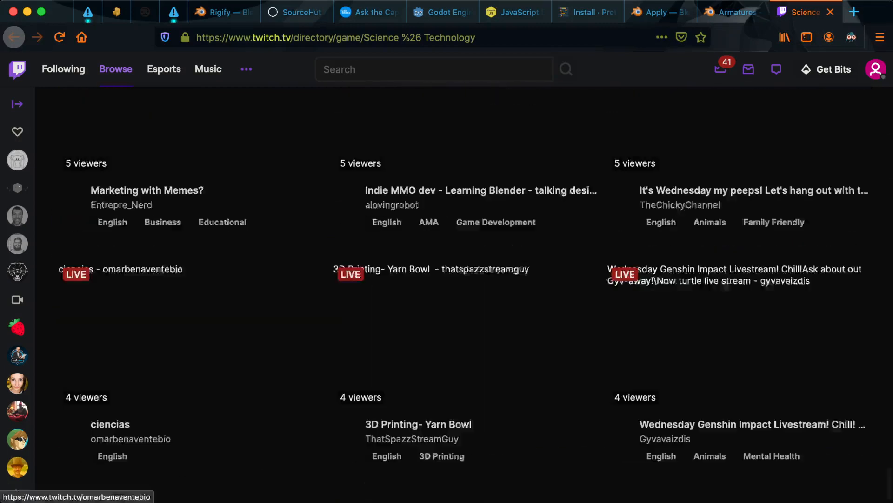
scroll(465, 293, "down", 5)
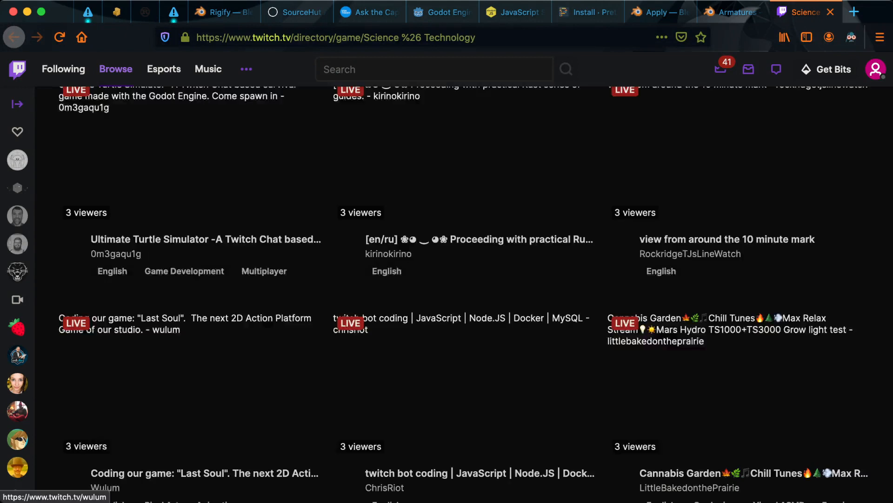
scroll(465, 293, "down", 3)
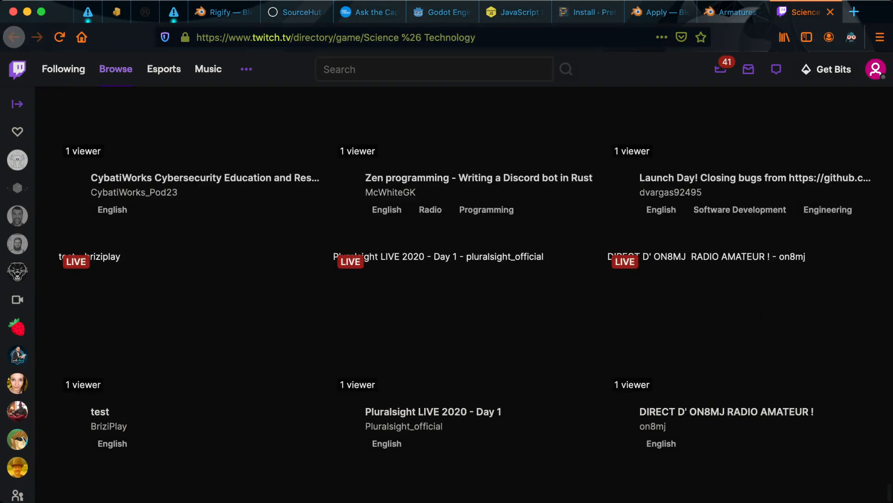
scroll(466, 293, "down", 3)
scroll(466, 293, "down", 3)
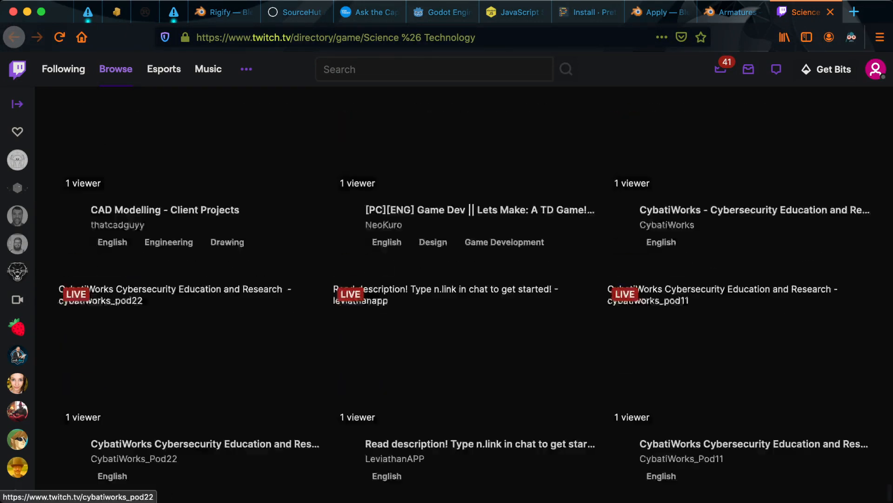
scroll(466, 293, "down", 5)
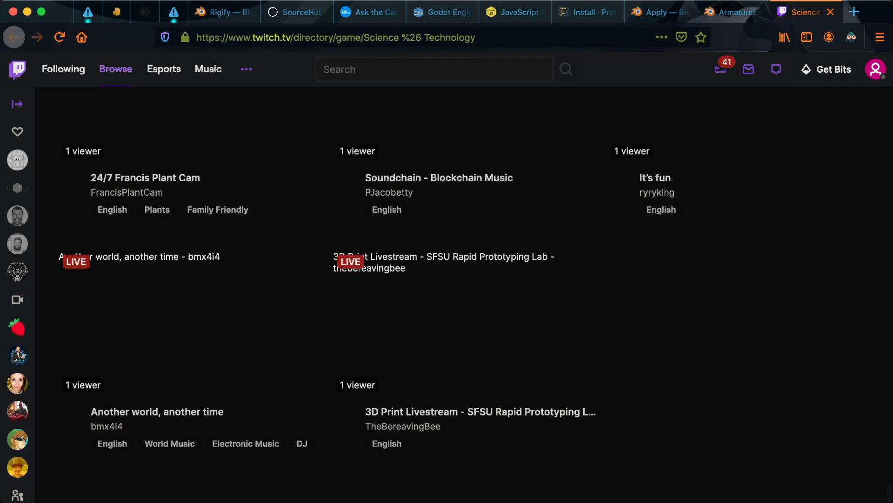
Step: Find "blender" on the page, step through to the third match and select the channel name of the Trijam #90 stream
key("super+f")
type("nder")
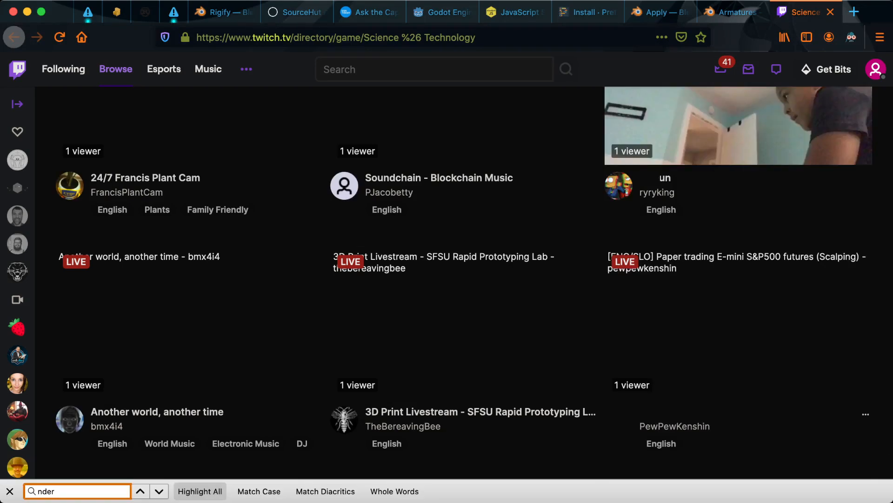
key("BackSpace")
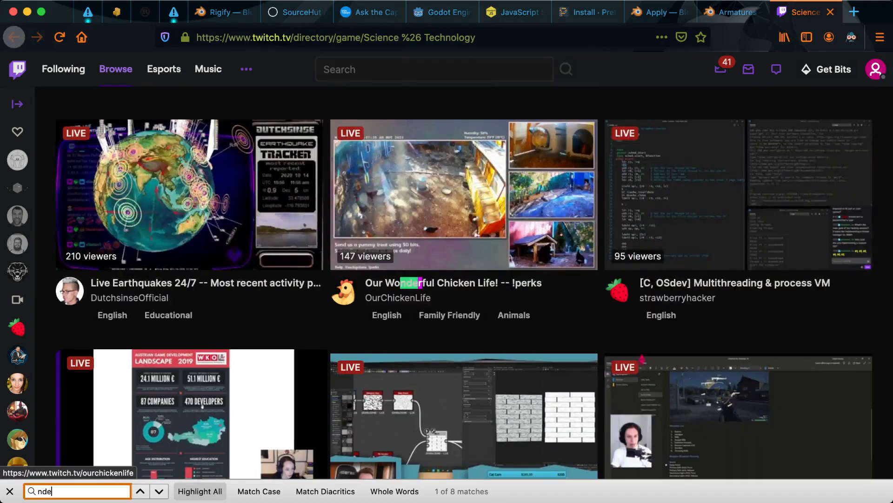
key("BackSpace")
key("BackSpace")
key("BackSpace")
type("blender")
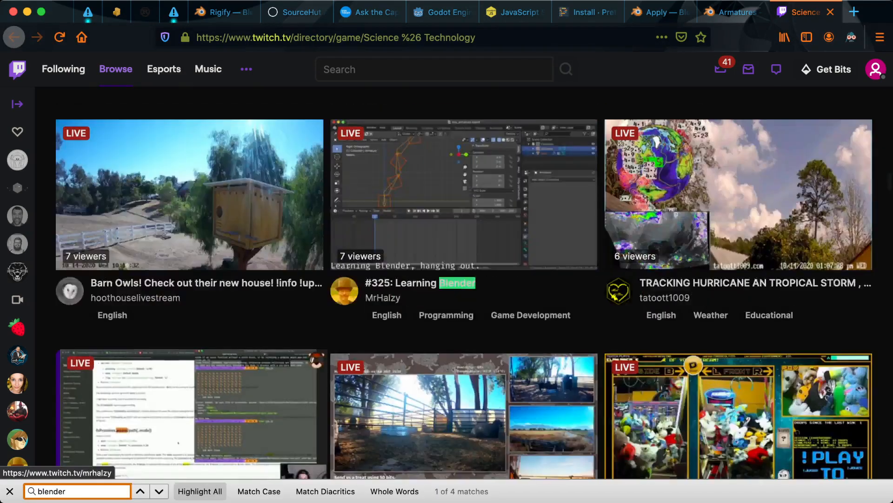
key("Return")
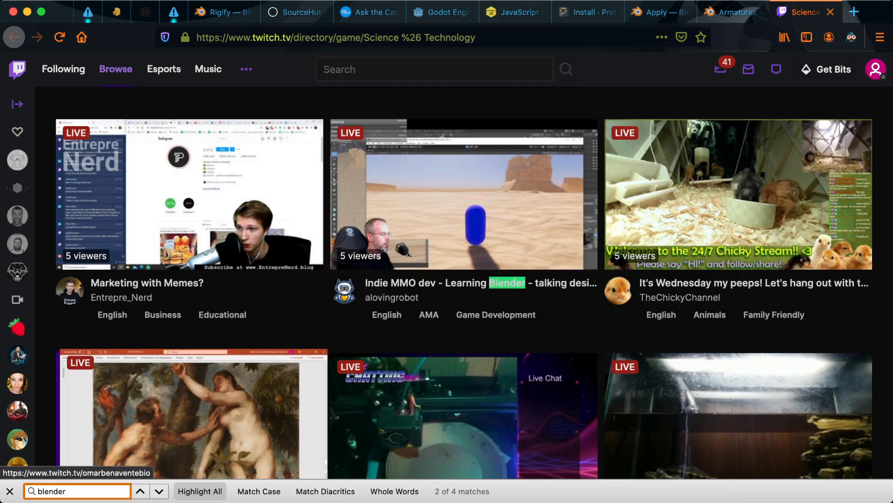
key("Return")
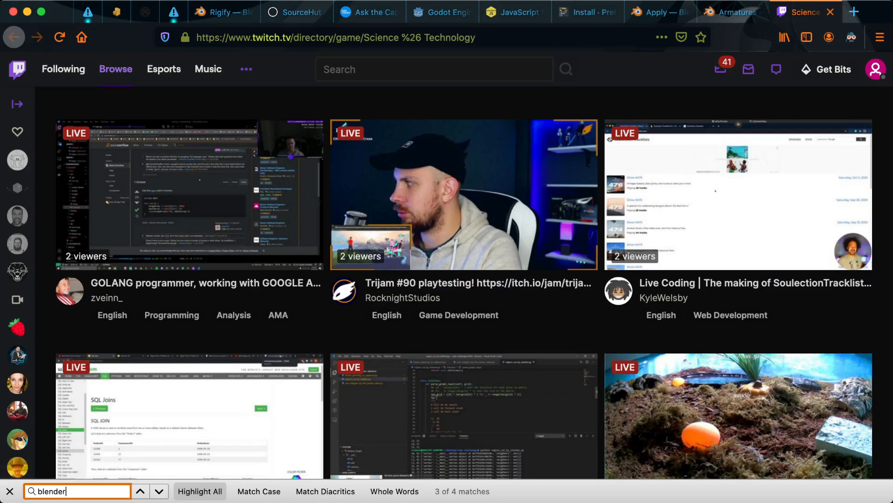
left_click_drag(443, 297, 364, 298)
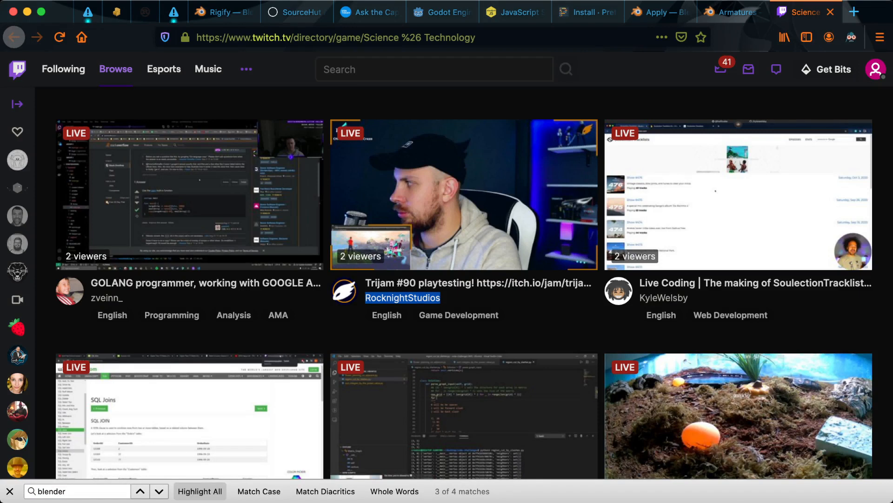